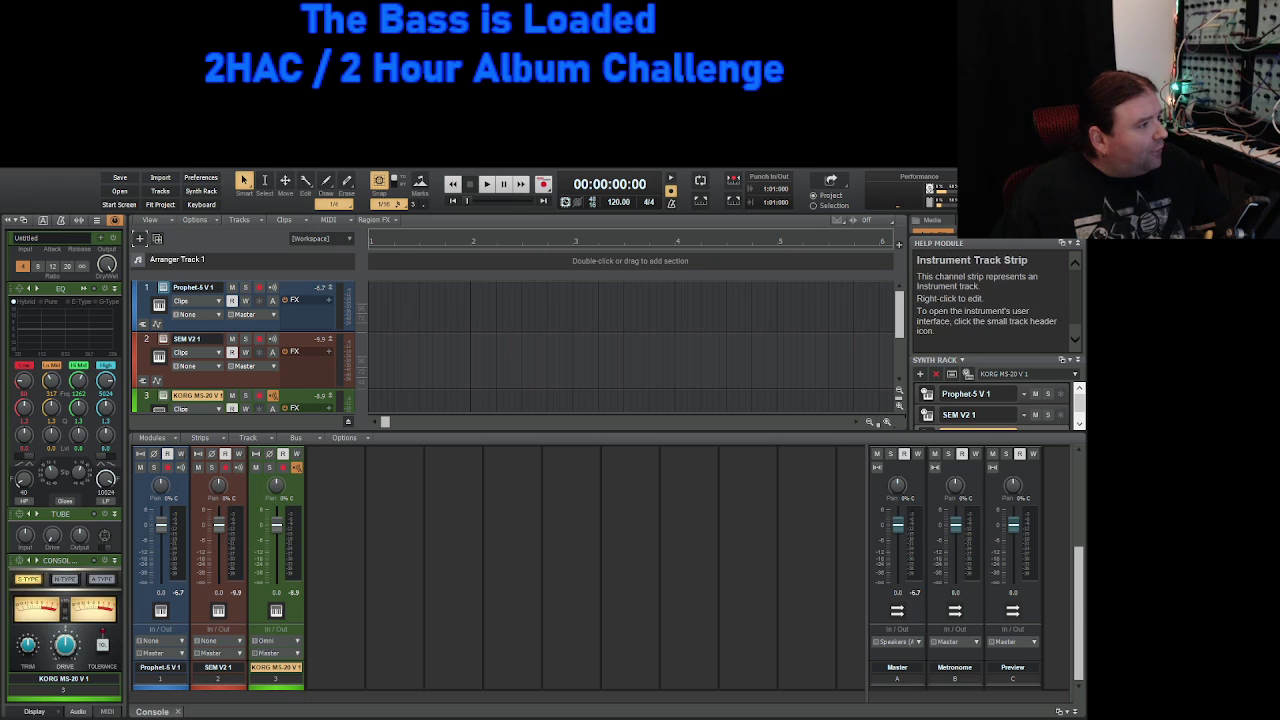
Step: Switch through the Prophet-5 V, SEM V2 and KORG MS-20 V tracks to audition each synth's sound
{"action": "left_click", "coordinate": [193, 287]}
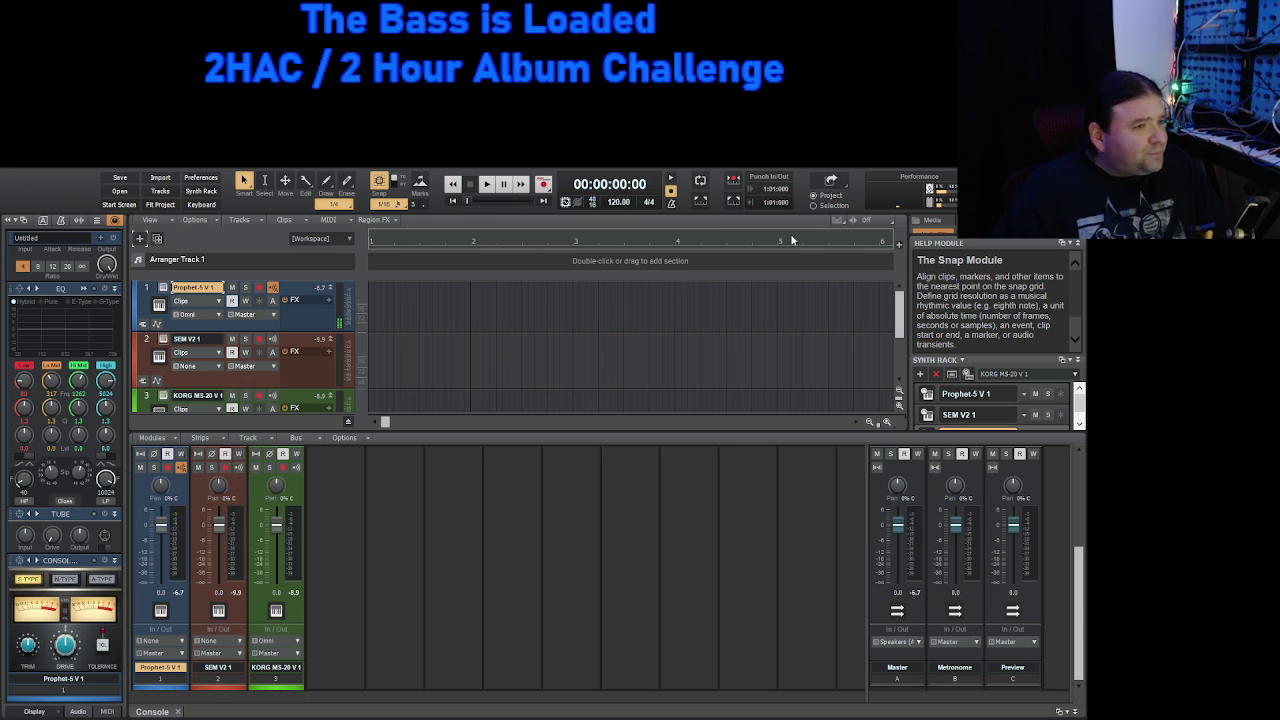
{"action": "left_click", "coordinate": [165, 338]}
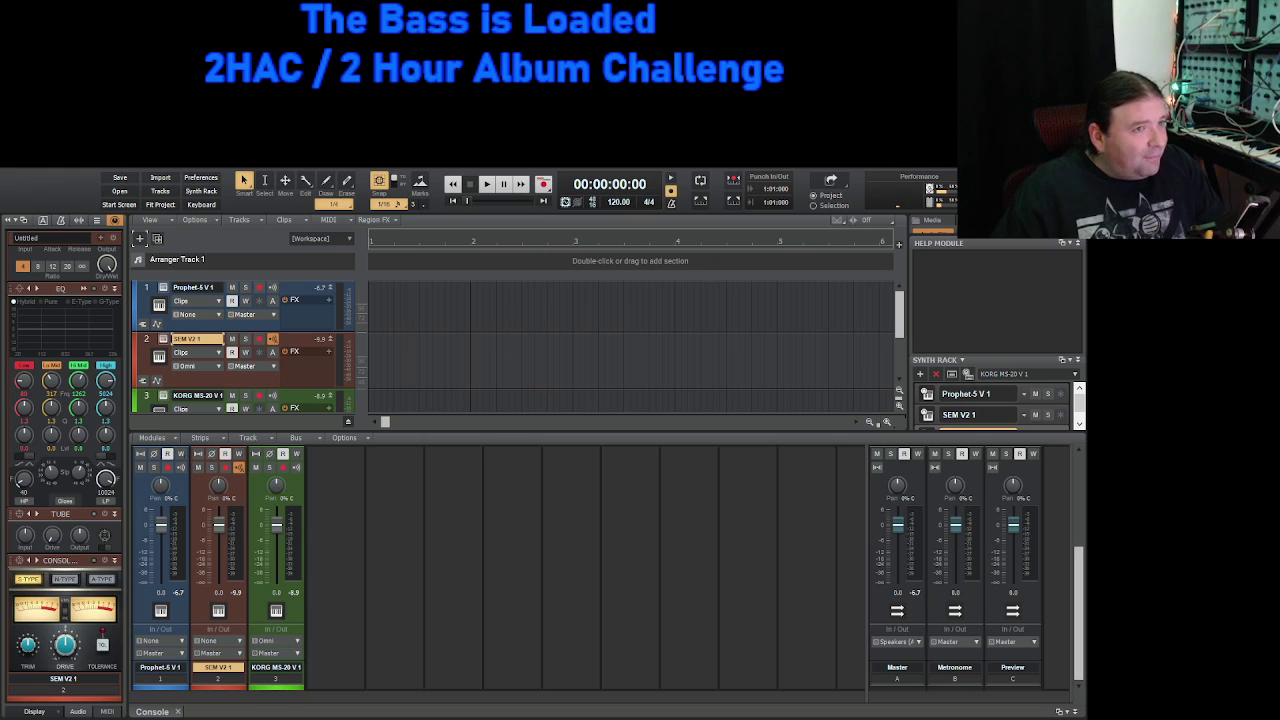
{"action": "left_click", "coordinate": [172, 396]}
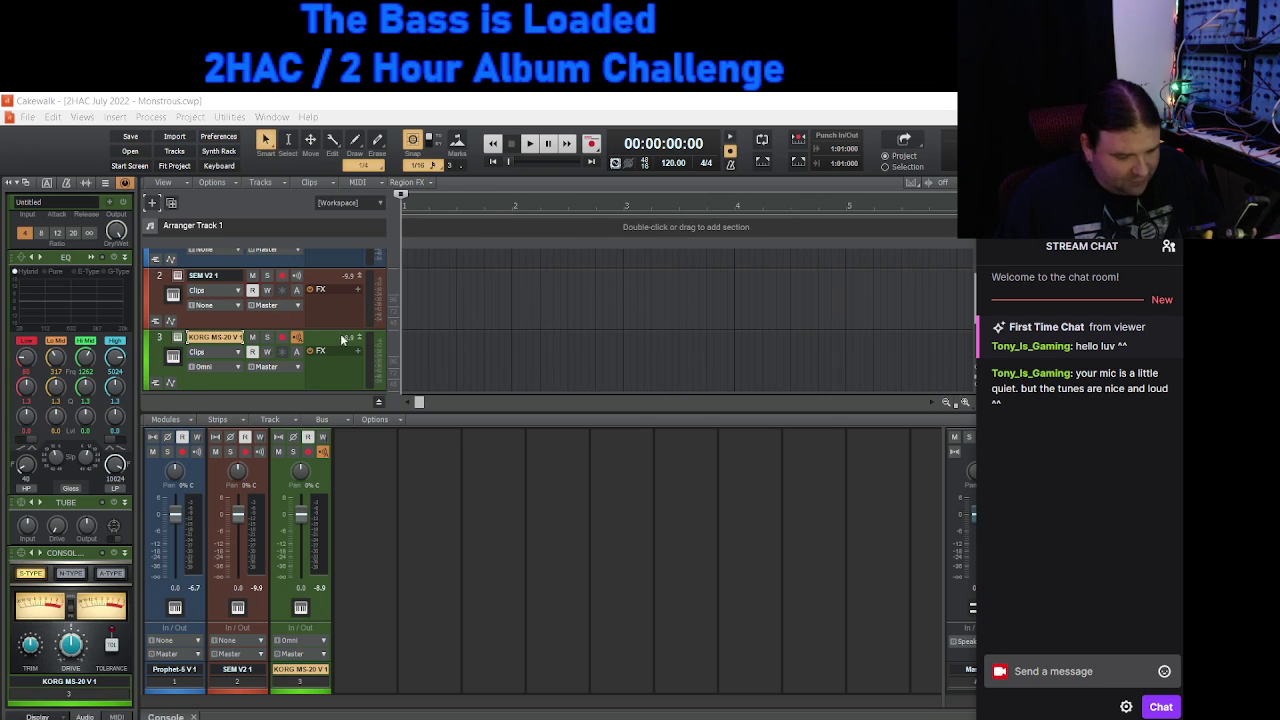
Step: View the Prophet-5 V instrument's interface and close it
{"action": "scroll", "coordinate": [486, 301], "scroll_direction": "up", "scroll_amount": 1}
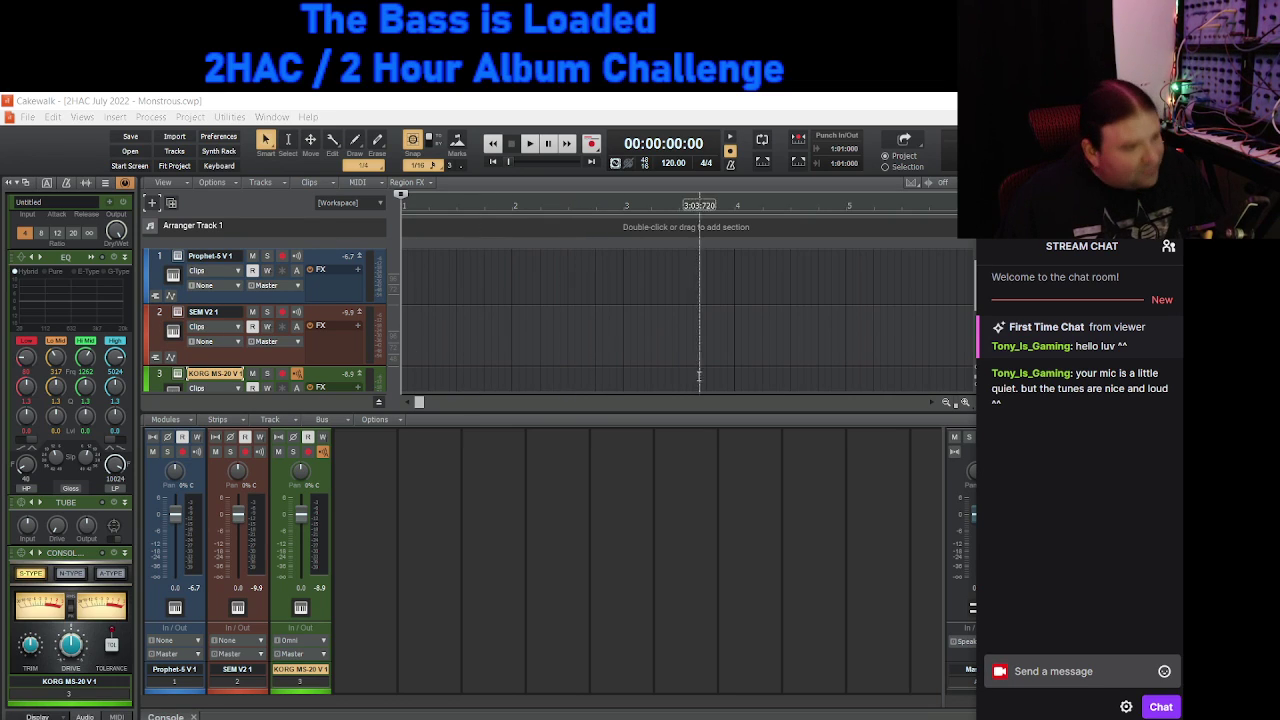
{"action": "left_click", "coordinate": [178, 257]}
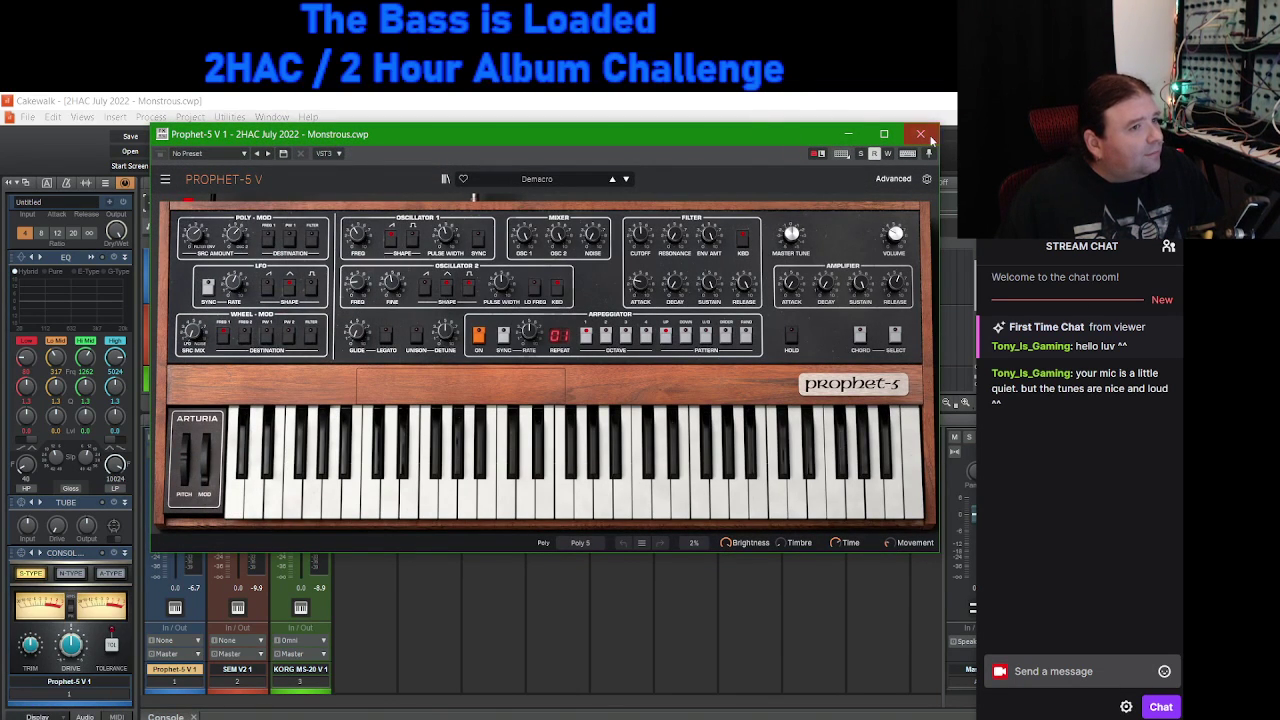
{"action": "left_click", "coordinate": [921, 134]}
Step: Open the KORG MS-20 V instrument, look through its preset library's banks and styles, and close it
{"action": "scroll", "coordinate": [234, 344], "scroll_direction": "down", "scroll_amount": 1}
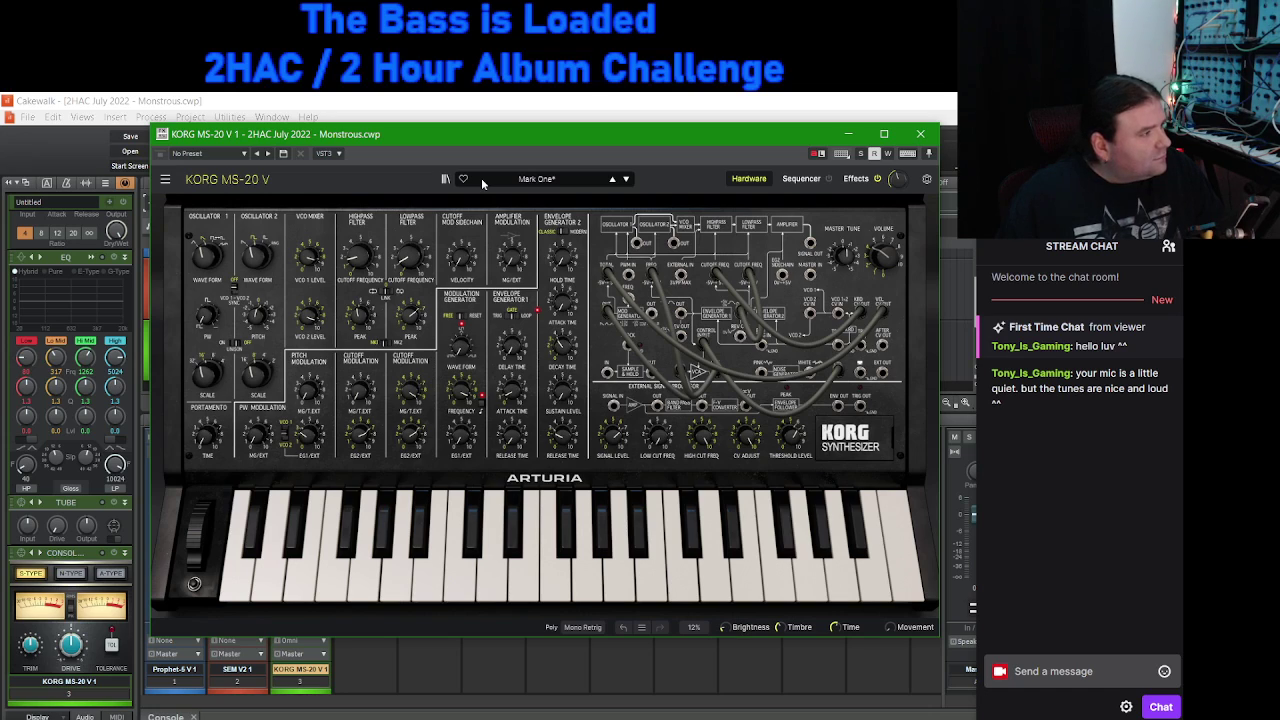
{"action": "left_click", "coordinate": [446, 179]}
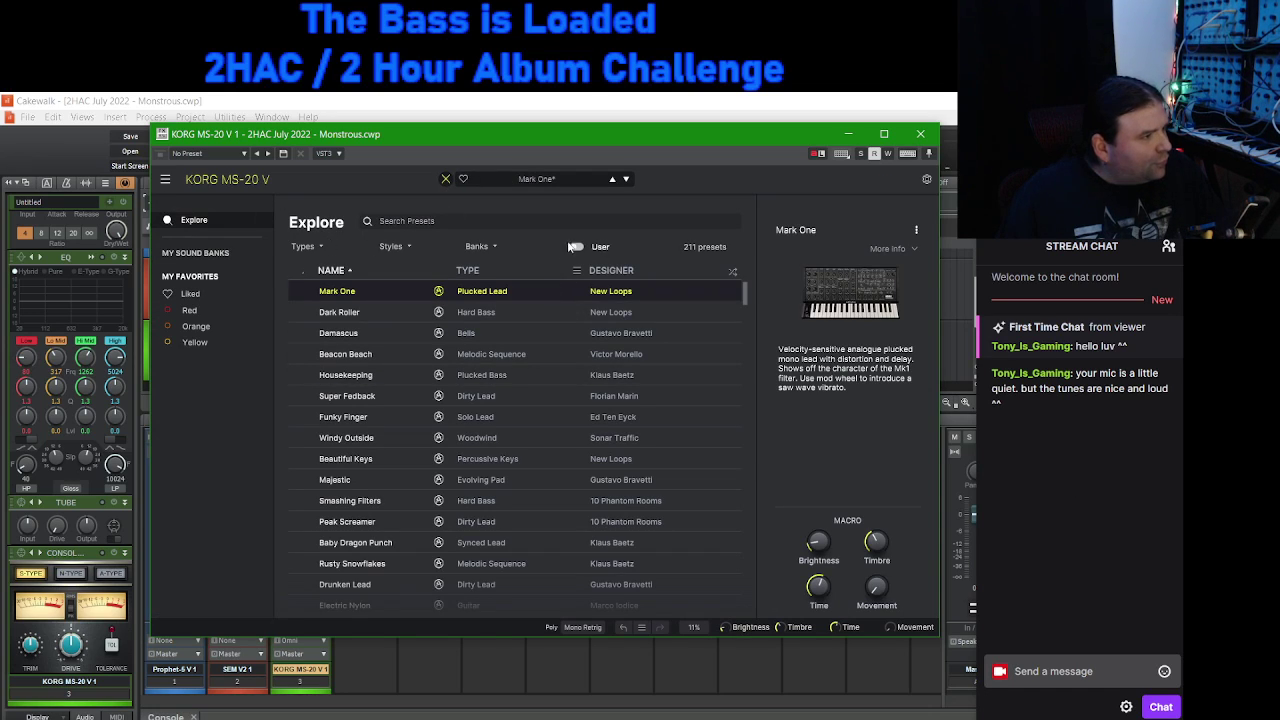
{"action": "left_click", "coordinate": [478, 247]}
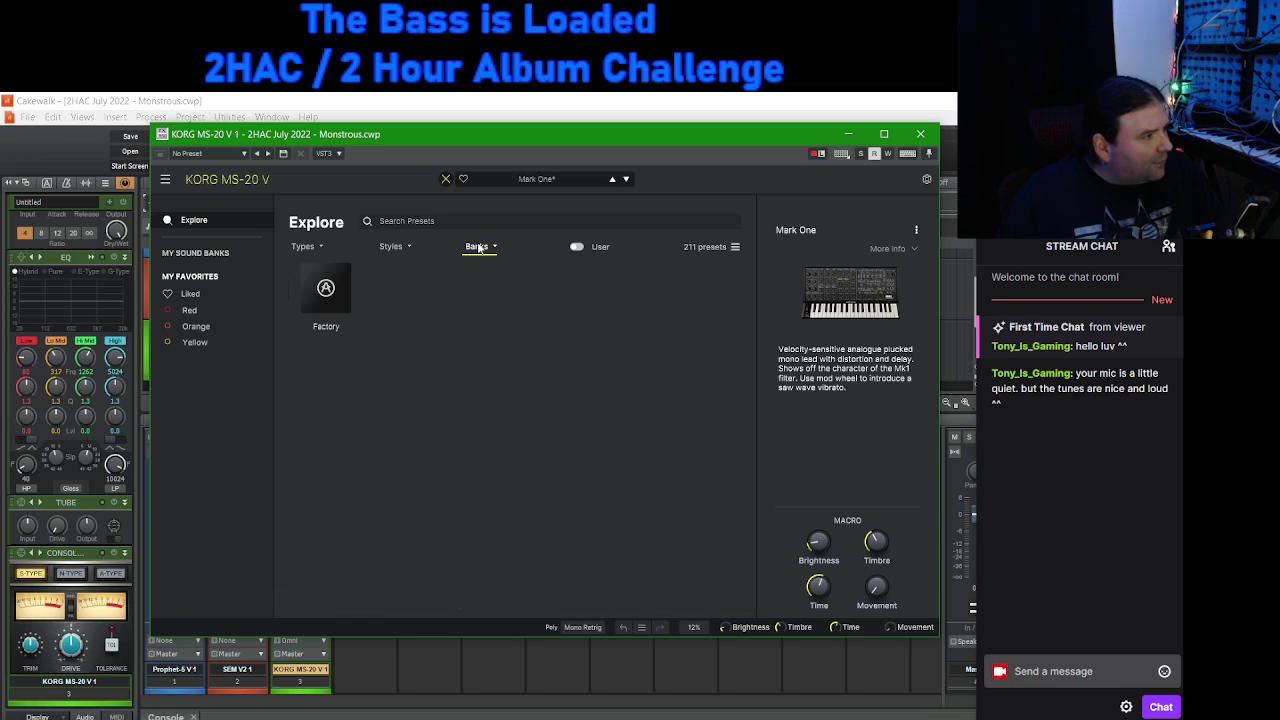
{"action": "left_click", "coordinate": [479, 247]}
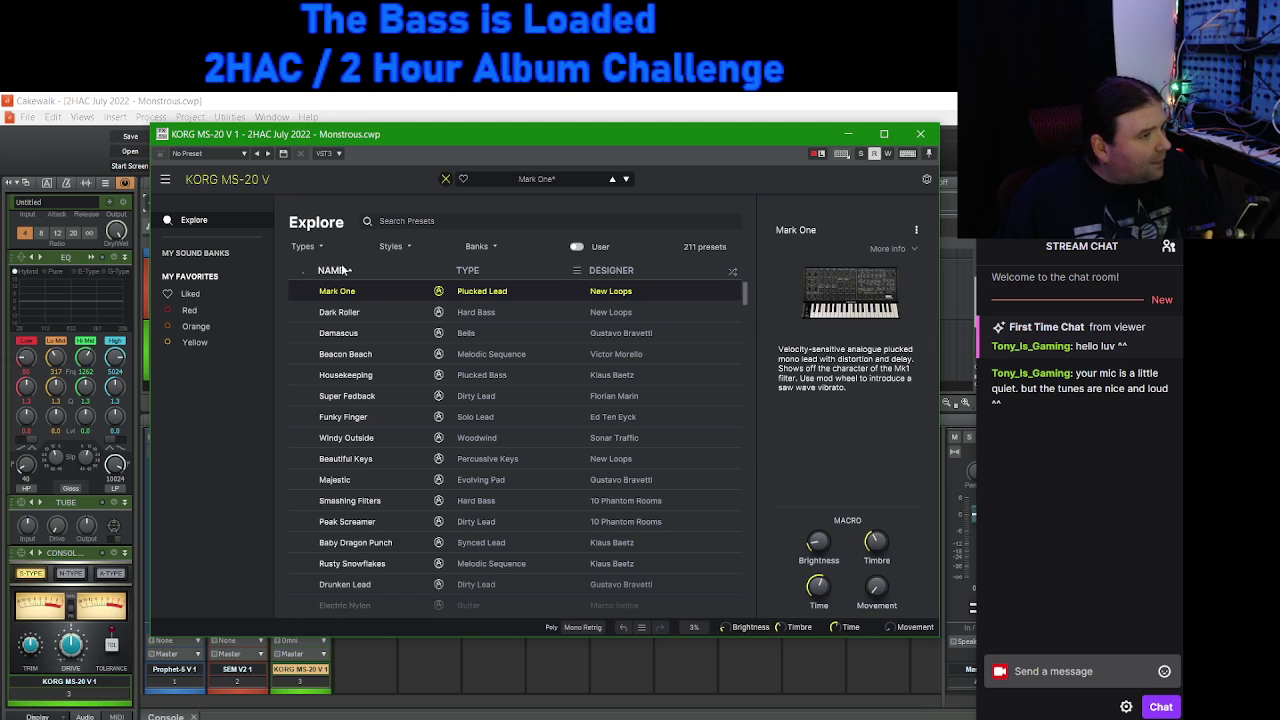
{"action": "left_click", "coordinate": [393, 247]}
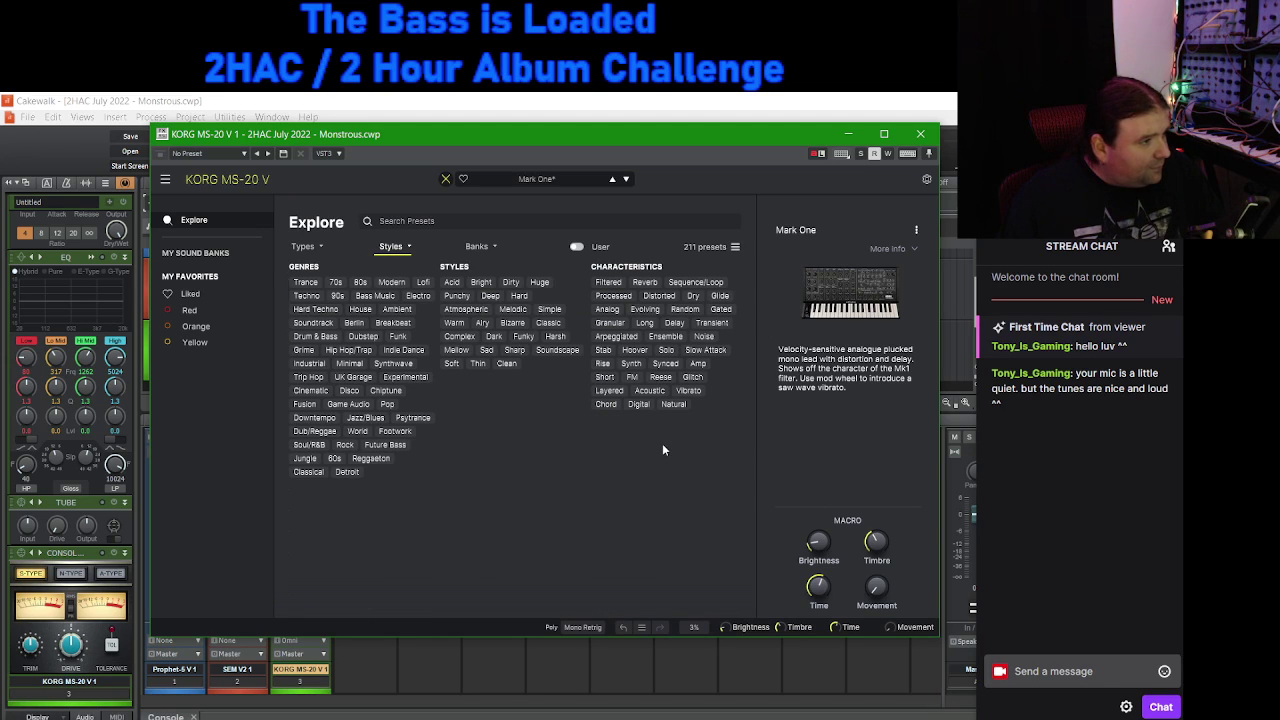
{"action": "left_click", "coordinate": [387, 248]}
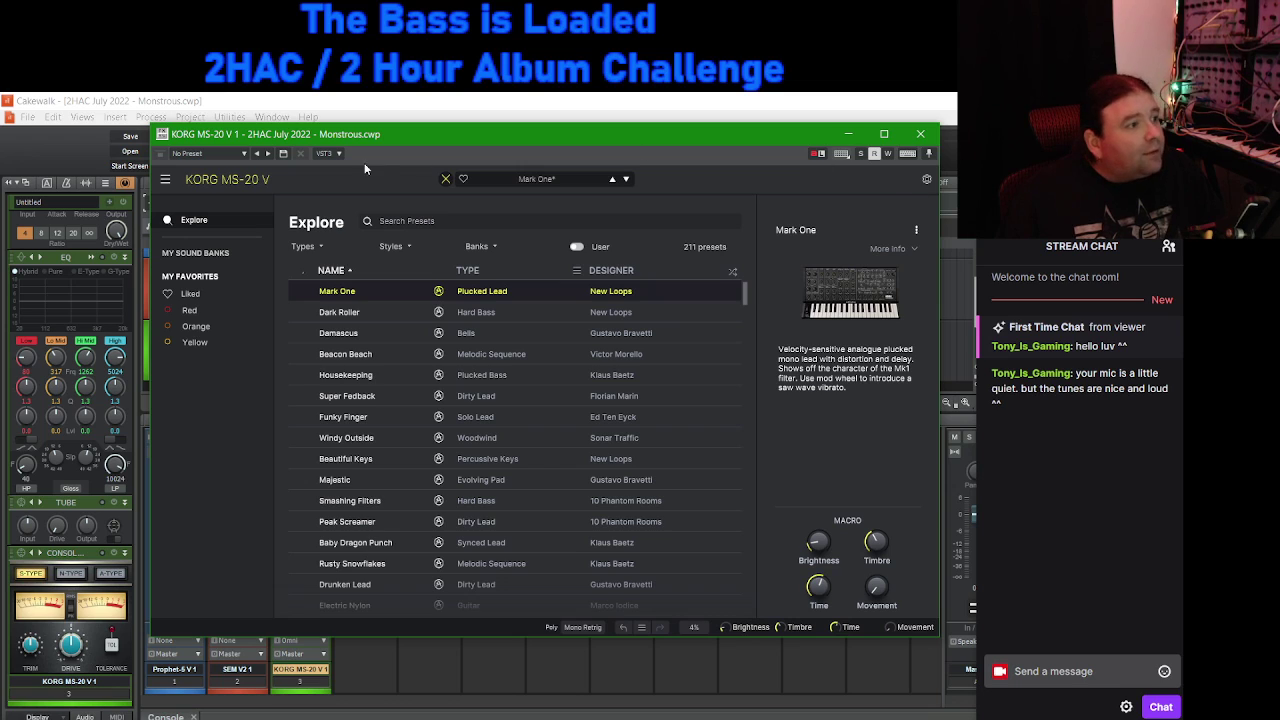
{"action": "left_click", "coordinate": [445, 180]}
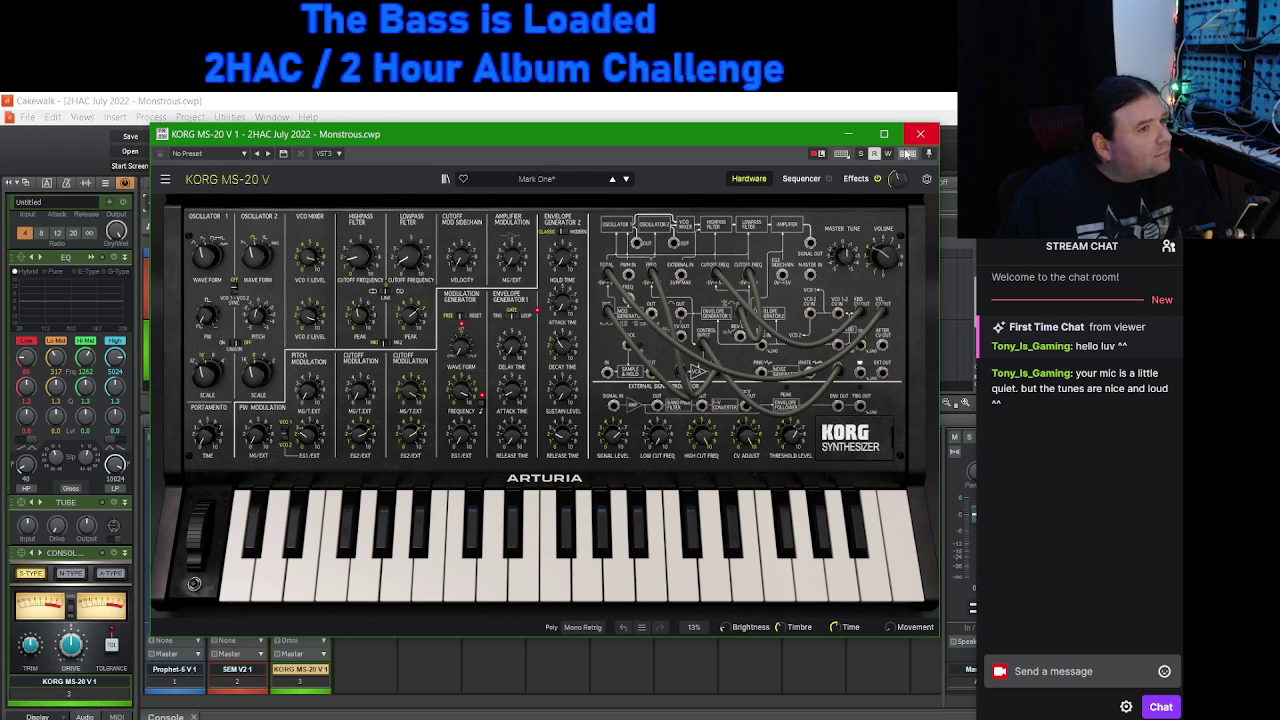
{"action": "left_click_drag", "start_coordinate": [578, 135], "coordinate": [575, 179]}
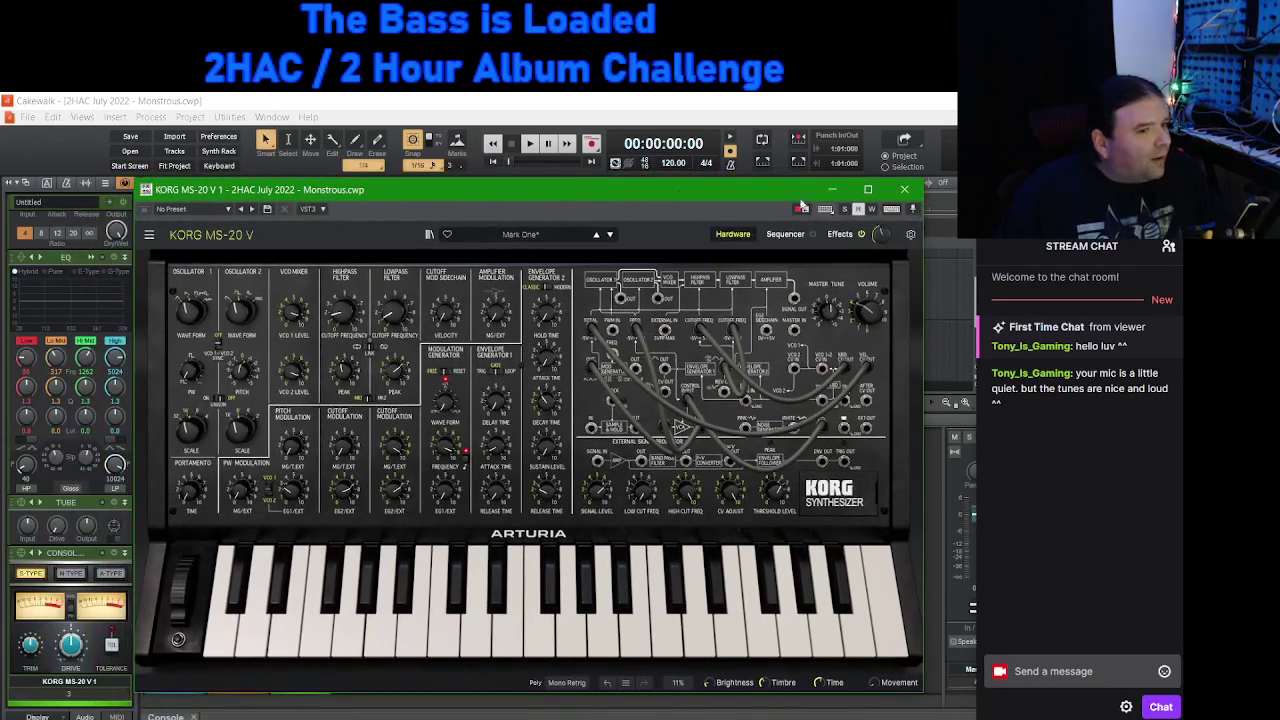
{"action": "left_click", "coordinate": [846, 183]}
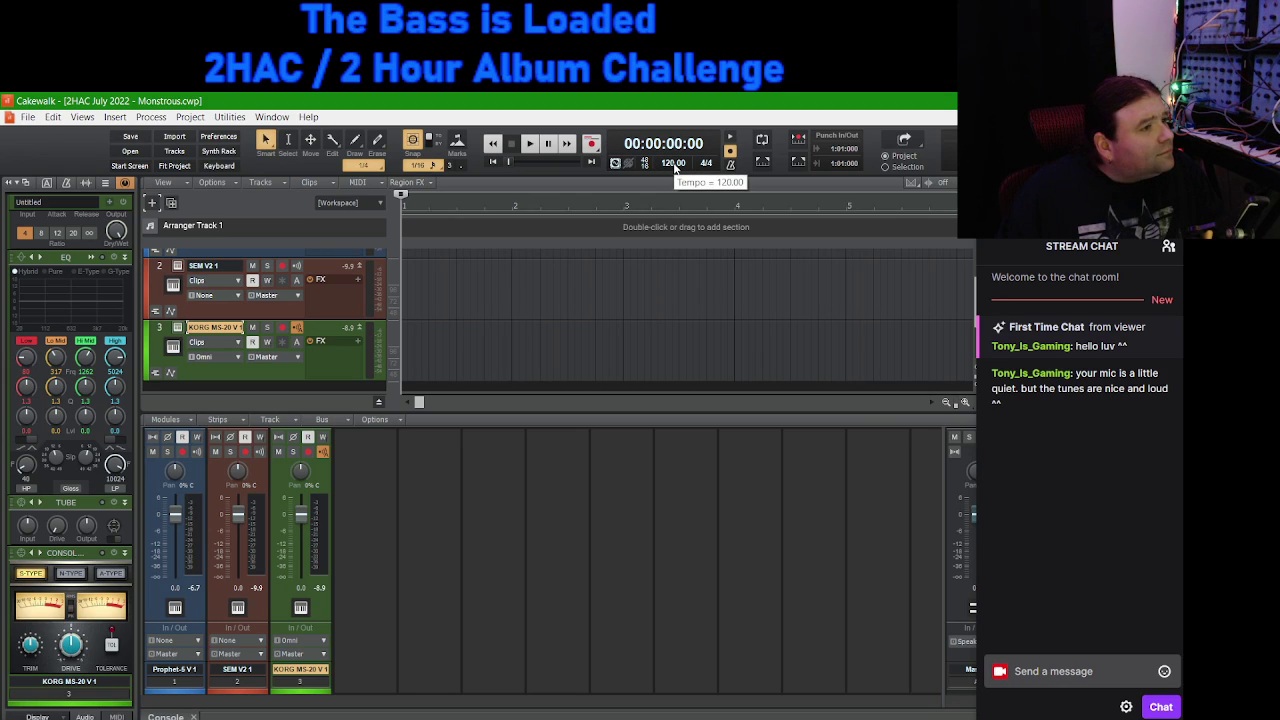
Step: Turn on the metronome for playback and play the project briefly to hear the click
{"action": "left_click", "coordinate": [730, 137]}
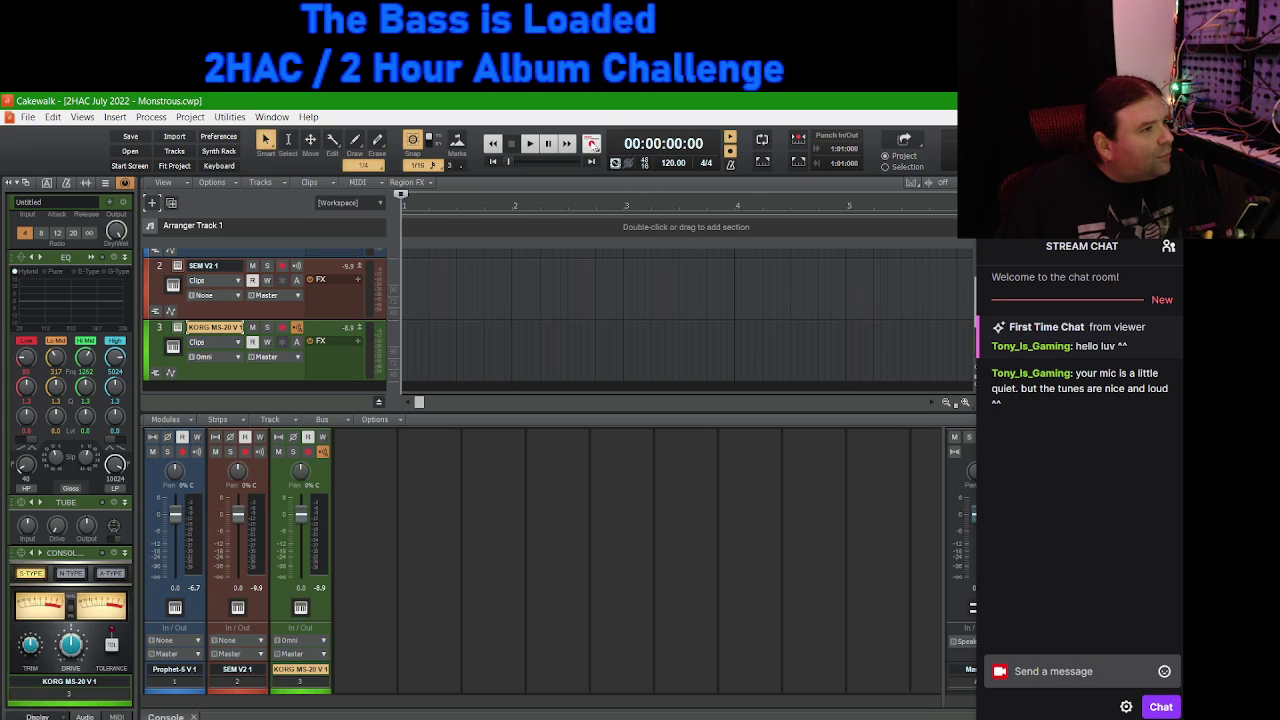
{"action": "left_click", "coordinate": [530, 143]}
{"action": "left_click", "coordinate": [511, 143]}
Step: Set the project tempo to 115 and play the metronome click briefly at that speed
{"action": "left_click", "coordinate": [684, 164]}
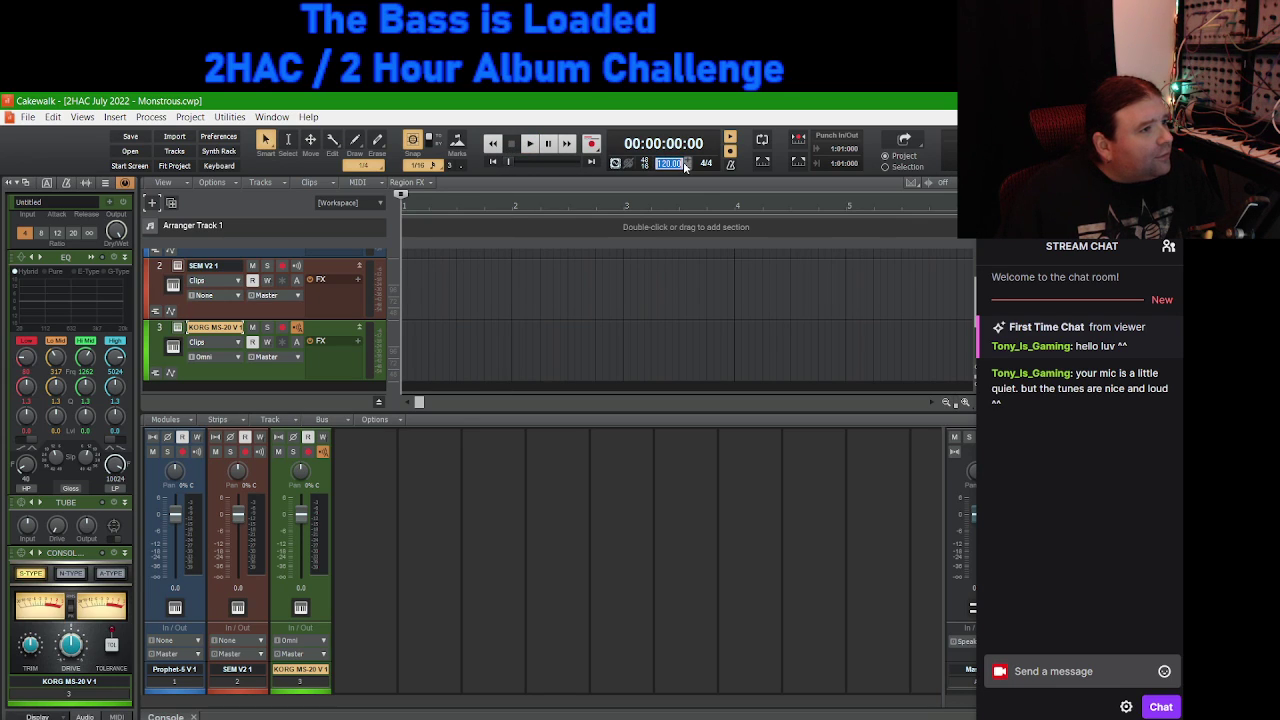
{"action": "type", "text": "115"}
{"action": "key", "text": "Return"}
{"action": "left_click", "coordinate": [530, 143]}
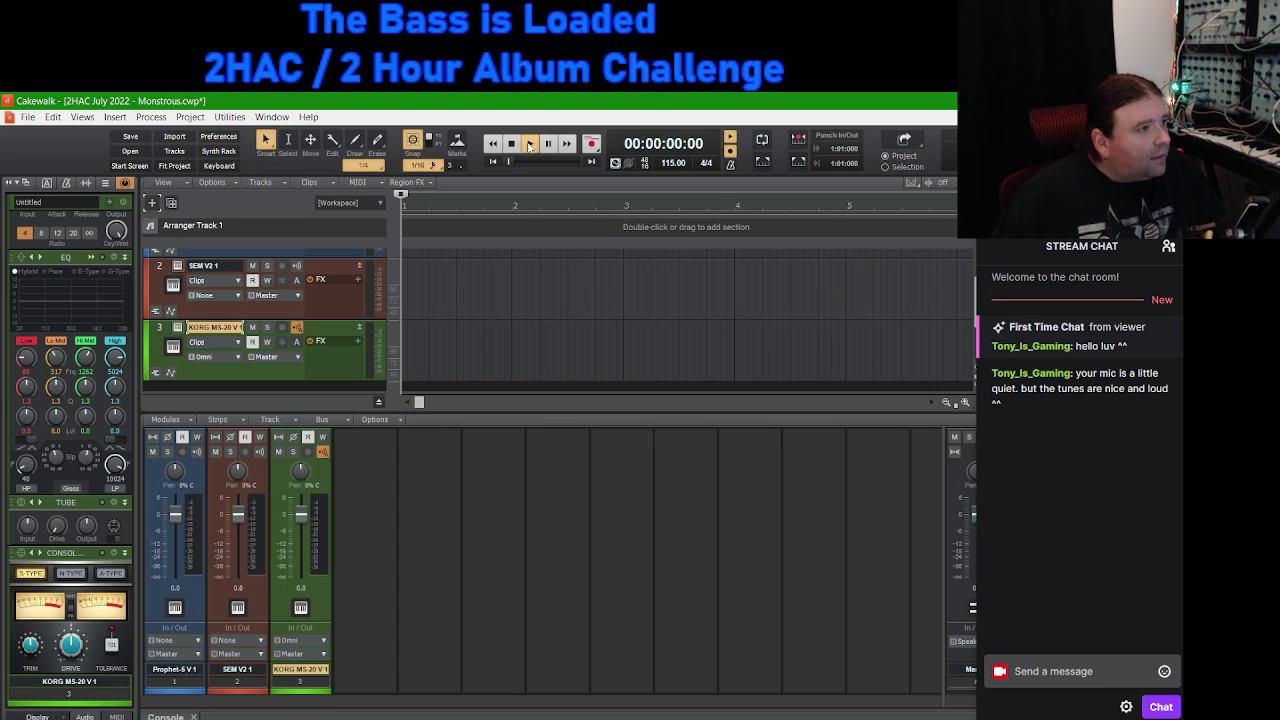
{"action": "left_click", "coordinate": [512, 143]}
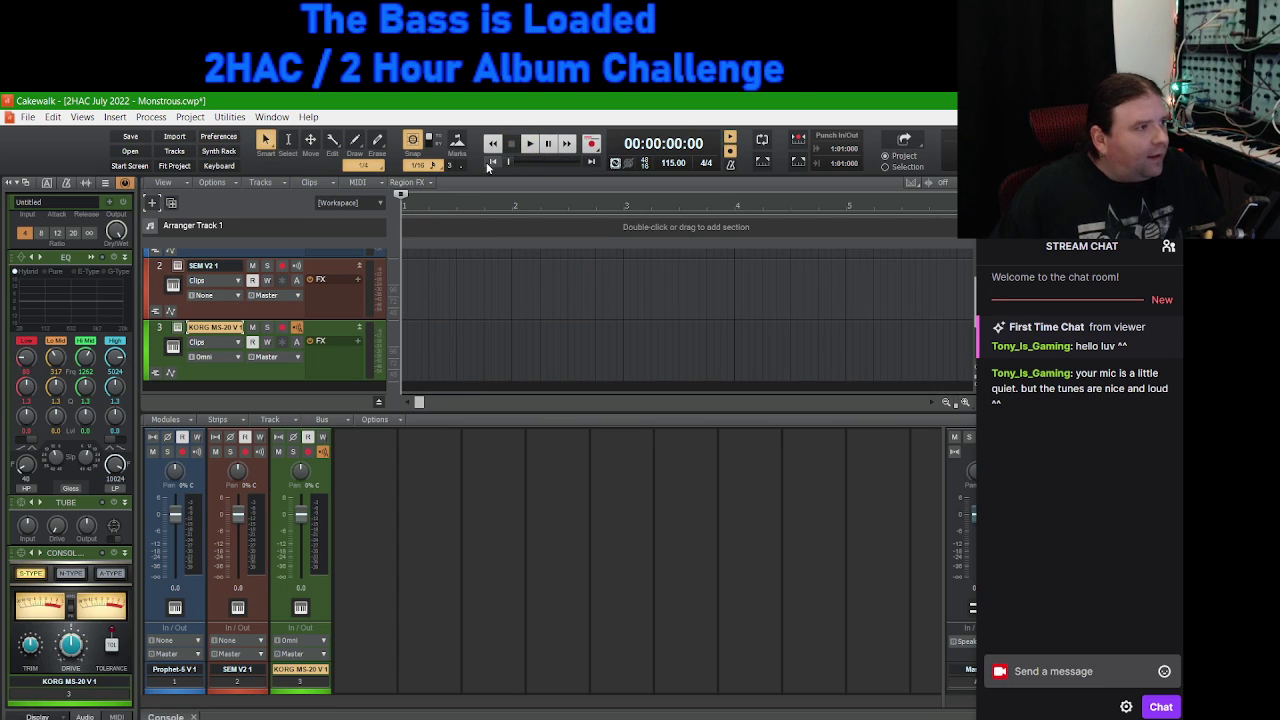
Step: Arm the KORG MS-20 V track and try a recording take from the project start
{"action": "left_click", "coordinate": [282, 328]}
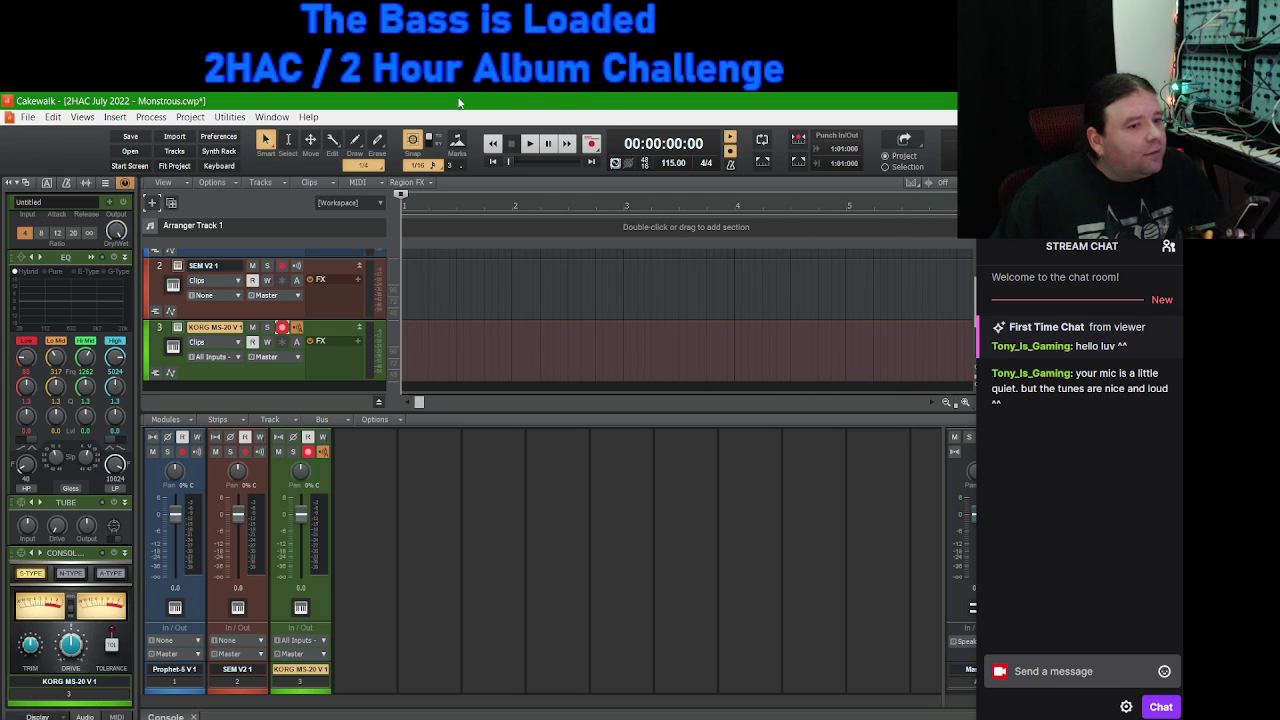
{"action": "left_click", "coordinate": [592, 145]}
{"action": "left_click", "coordinate": [513, 145]}
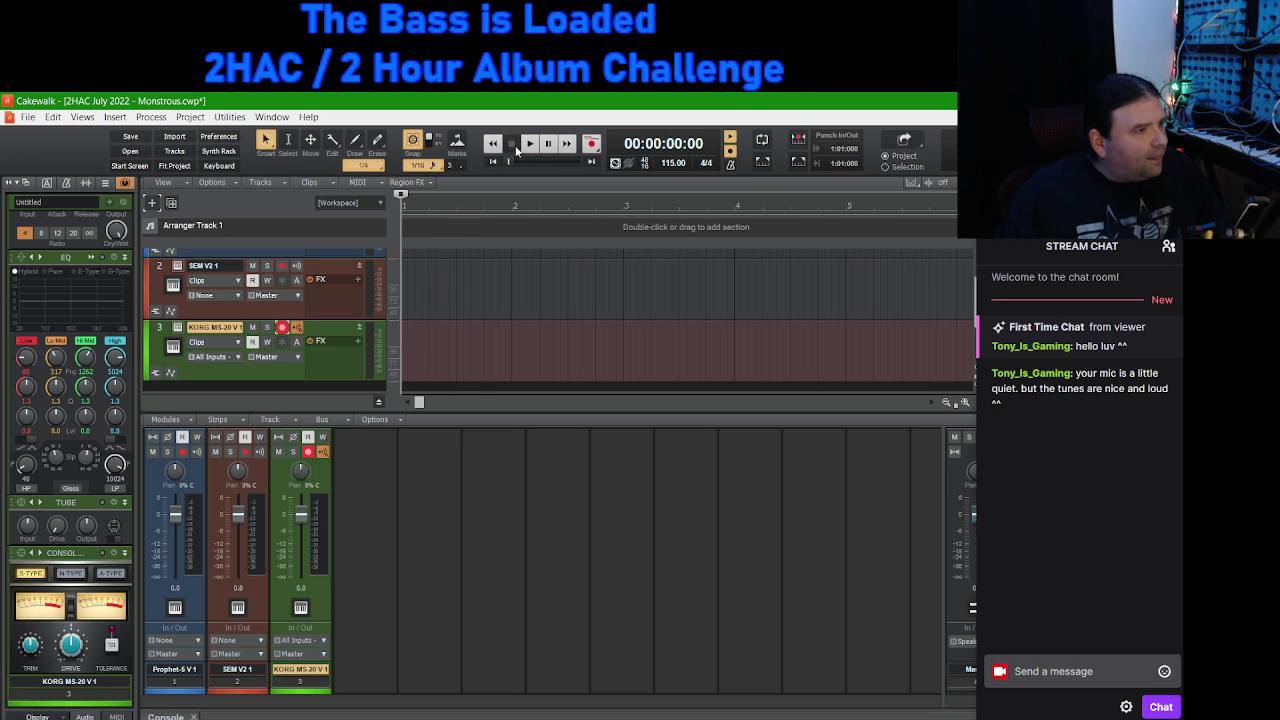
Step: Set the metronome's record count-in to 1 measure and apply the preference
{"action": "right_click", "coordinate": [731, 148]}
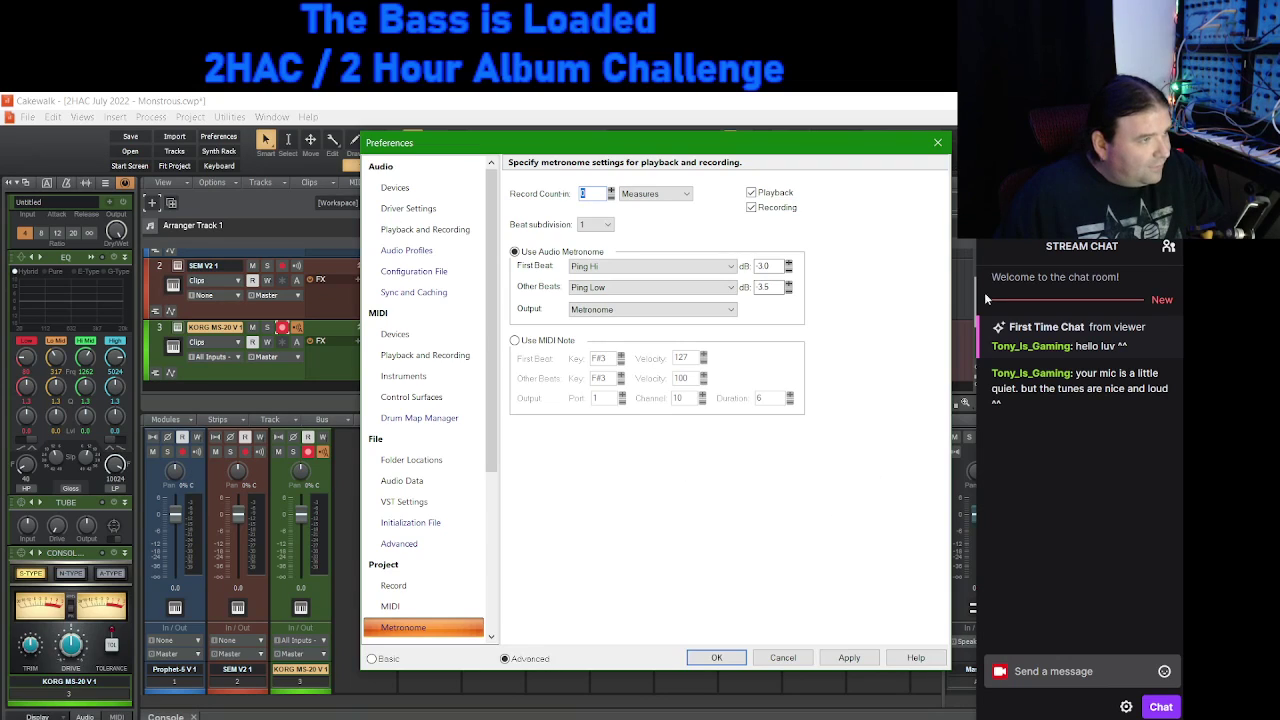
{"action": "left_click", "coordinate": [849, 657]}
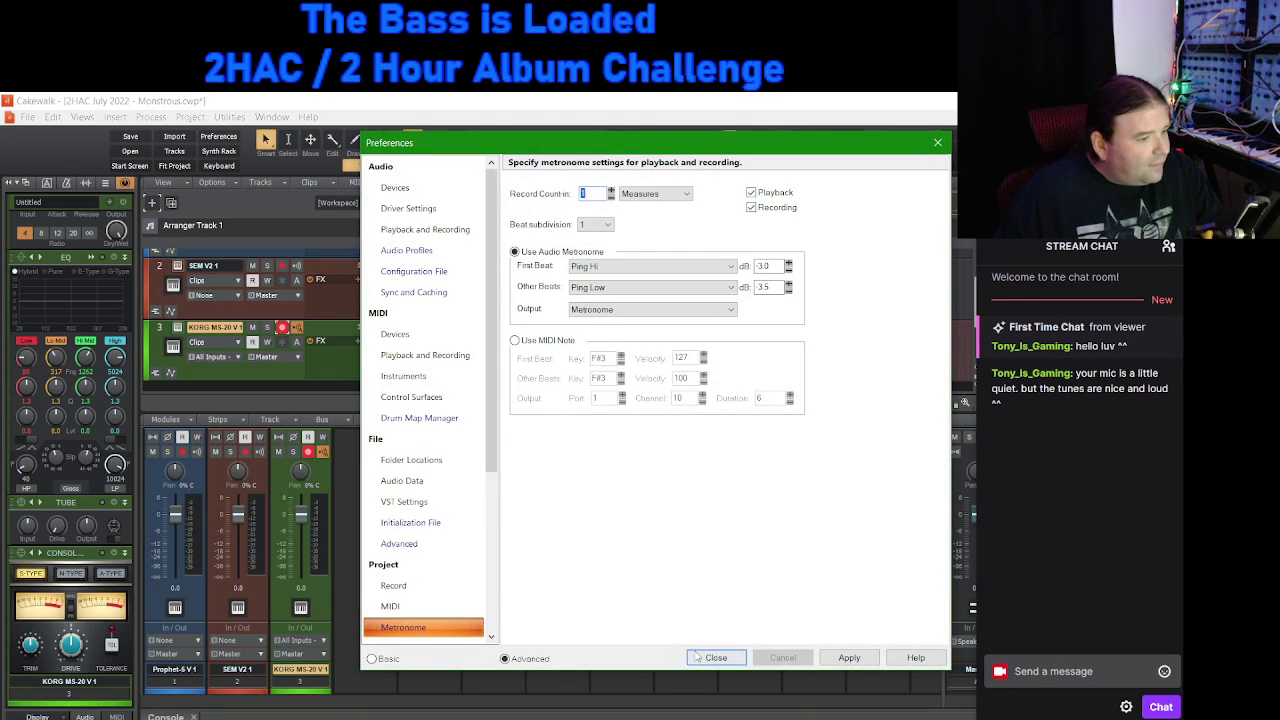
{"action": "left_click", "coordinate": [697, 657]}
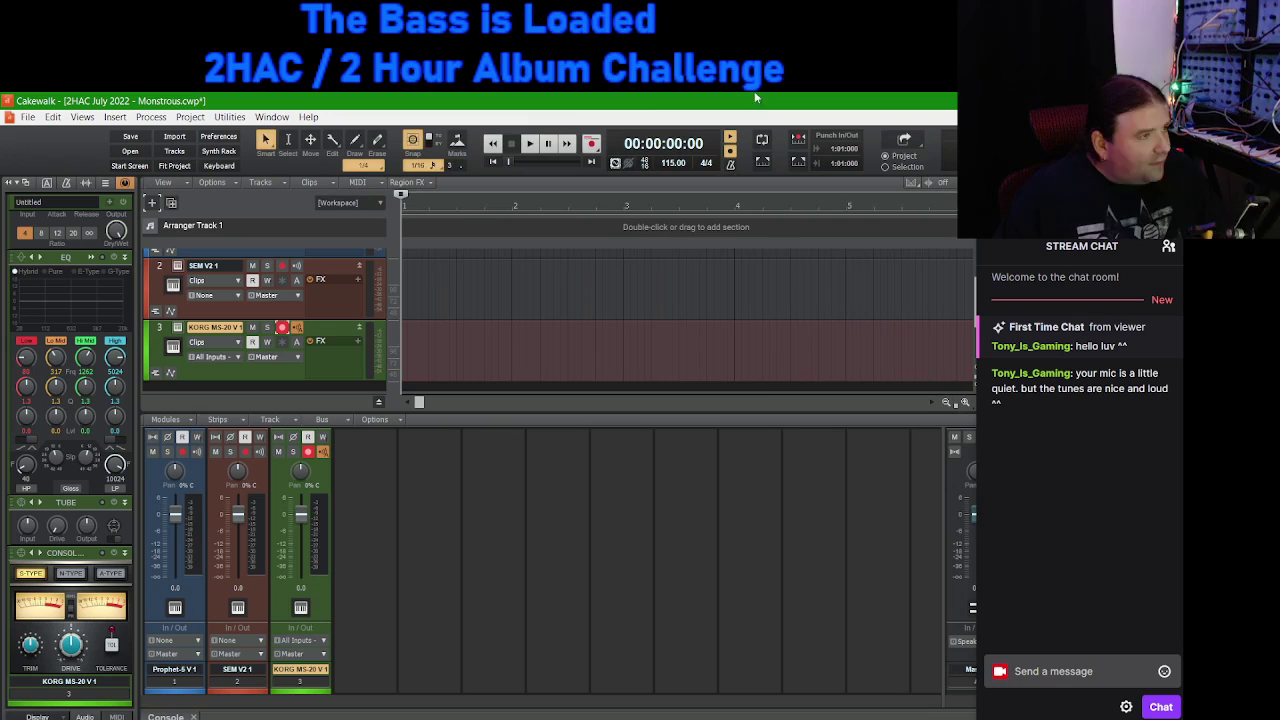
Step: Record a repeated-note part of about four measures on the KORG MS-20 V track and extend its clip to measure 5
{"action": "left_click", "coordinate": [592, 145]}
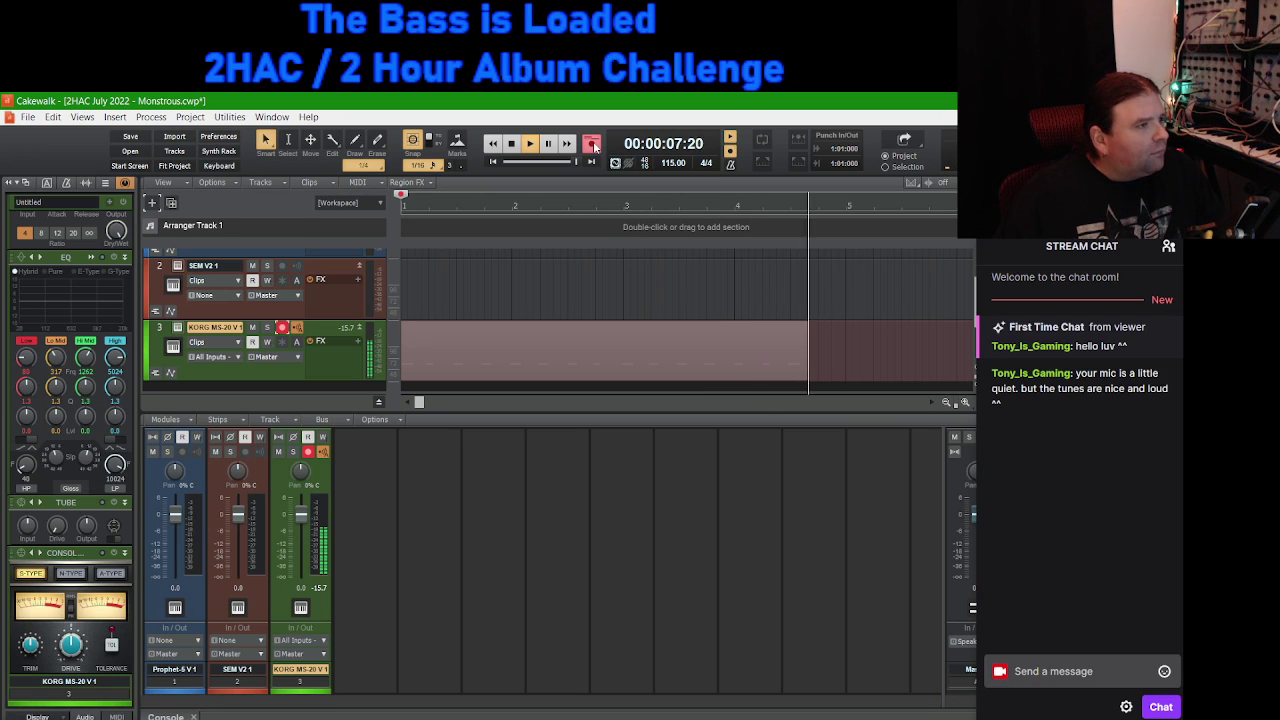
{"action": "key", "text": "space"}
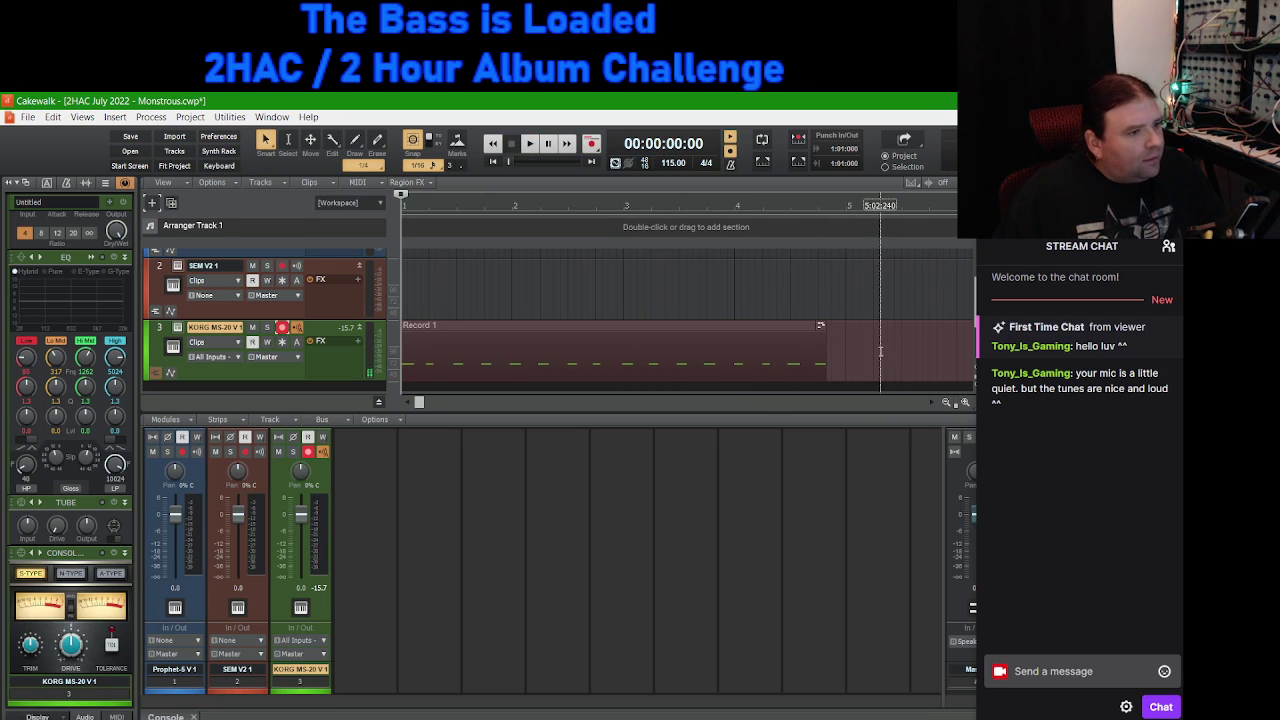
{"action": "left_click_drag", "start_coordinate": [823, 340], "coordinate": [846, 337]}
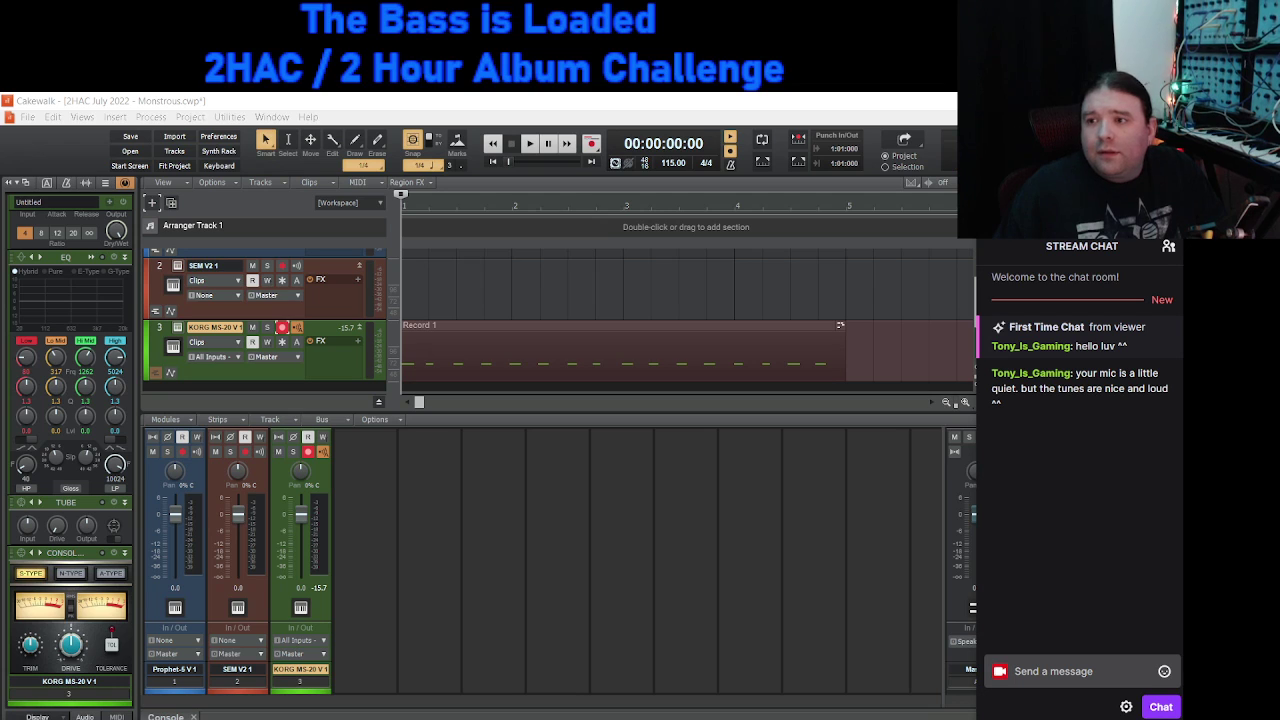
Step: Examine the recorded KORG MS-20 V notes in the Piano Roll and play the clip back with the playback metronome off
{"action": "key", "text": "alt+3"}
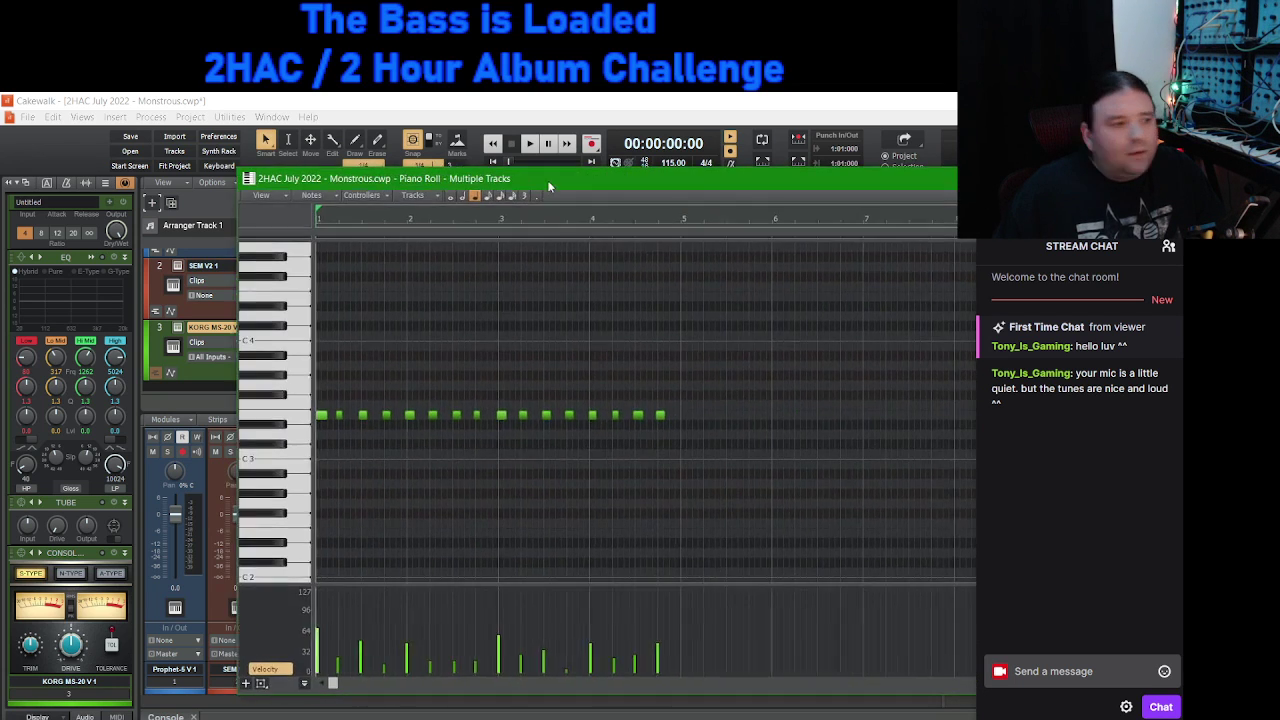
{"action": "left_click_drag", "start_coordinate": [377, 130], "coordinate": [403, 143]}
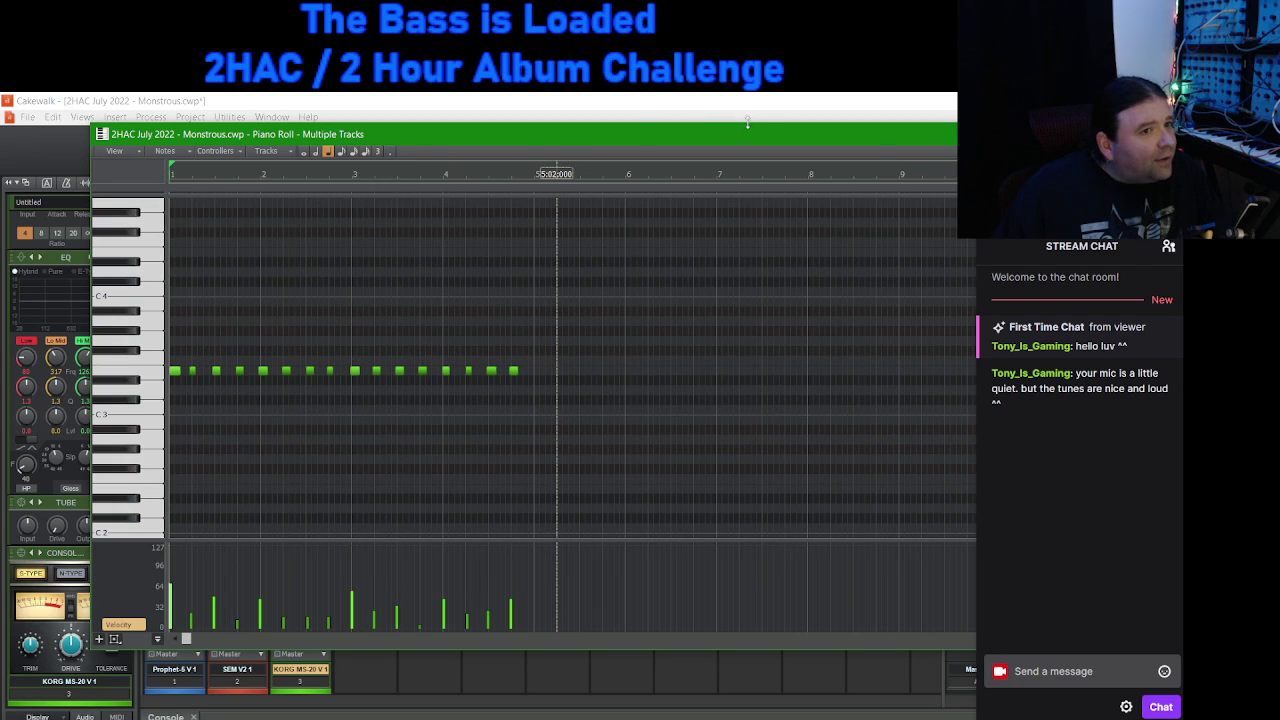
{"action": "left_click_drag", "start_coordinate": [872, 140], "coordinate": [821, 141]}
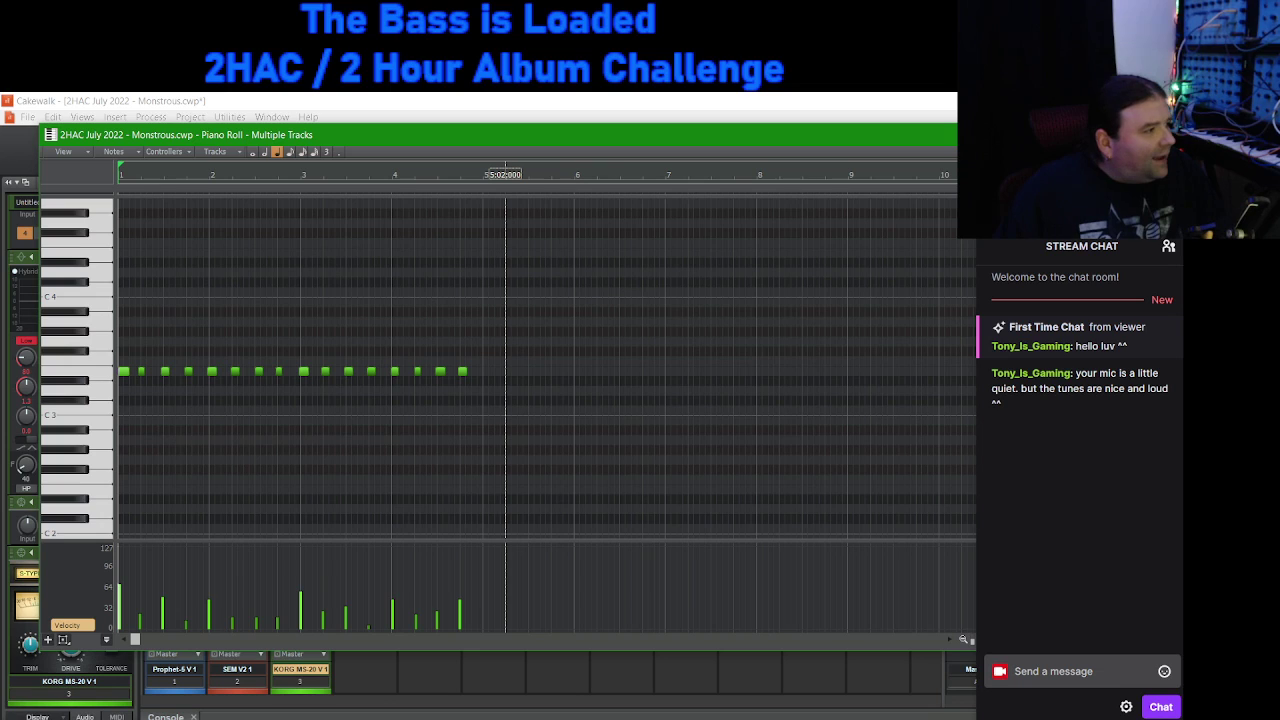
{"action": "left_click", "coordinate": [422, 102]}
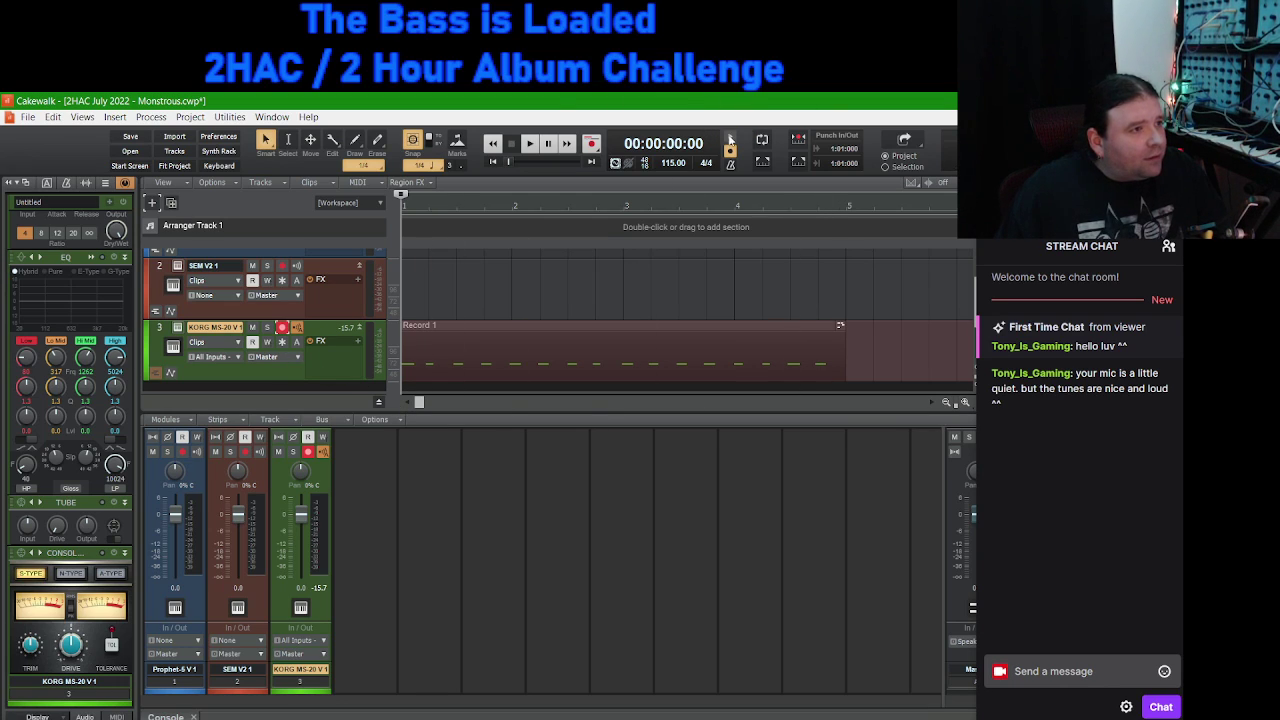
{"action": "left_click", "coordinate": [530, 143]}
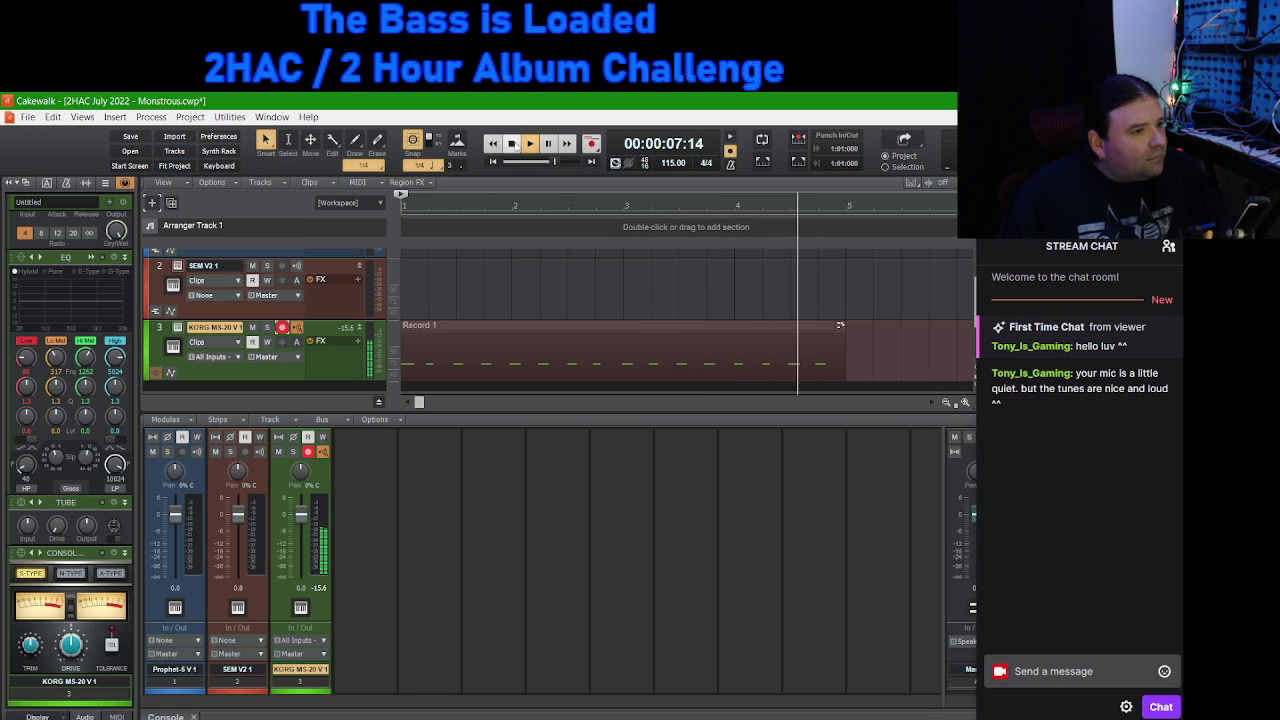
{"action": "left_click", "coordinate": [511, 143]}
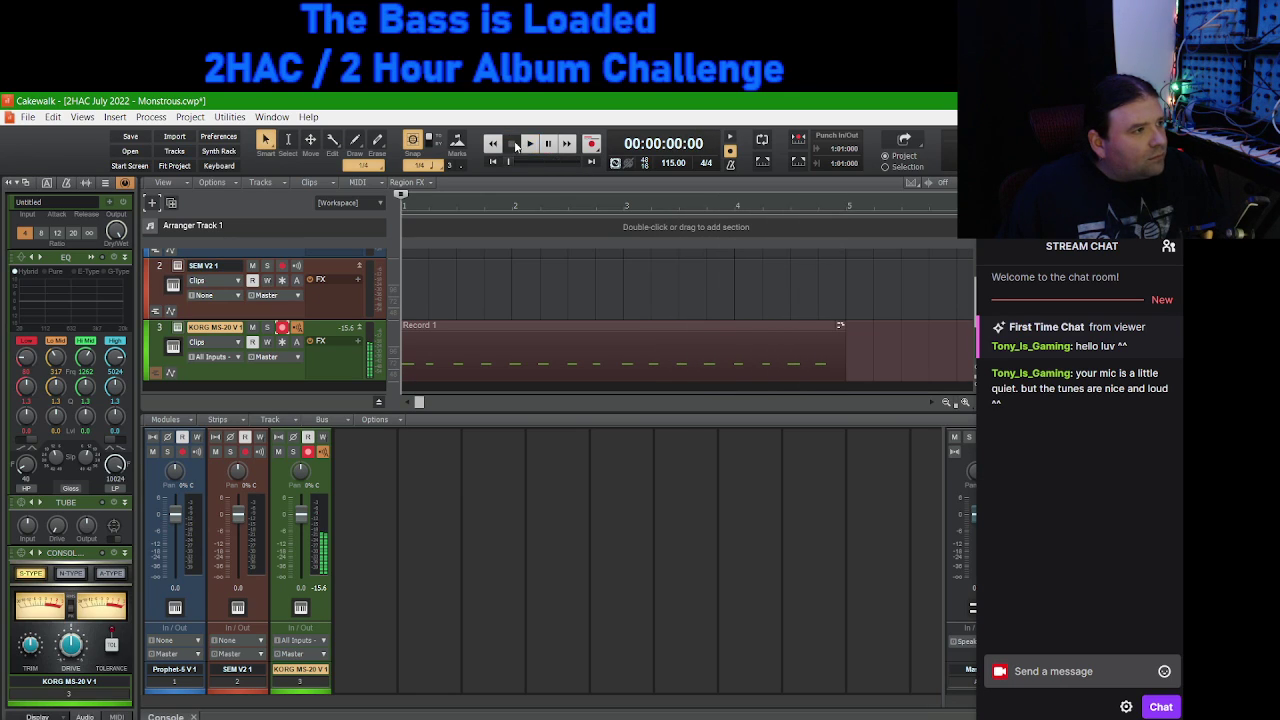
Step: Copy the recorded KORG MS-20 V clip and paste it at the start of measure 5
{"action": "left_click", "coordinate": [562, 330]}
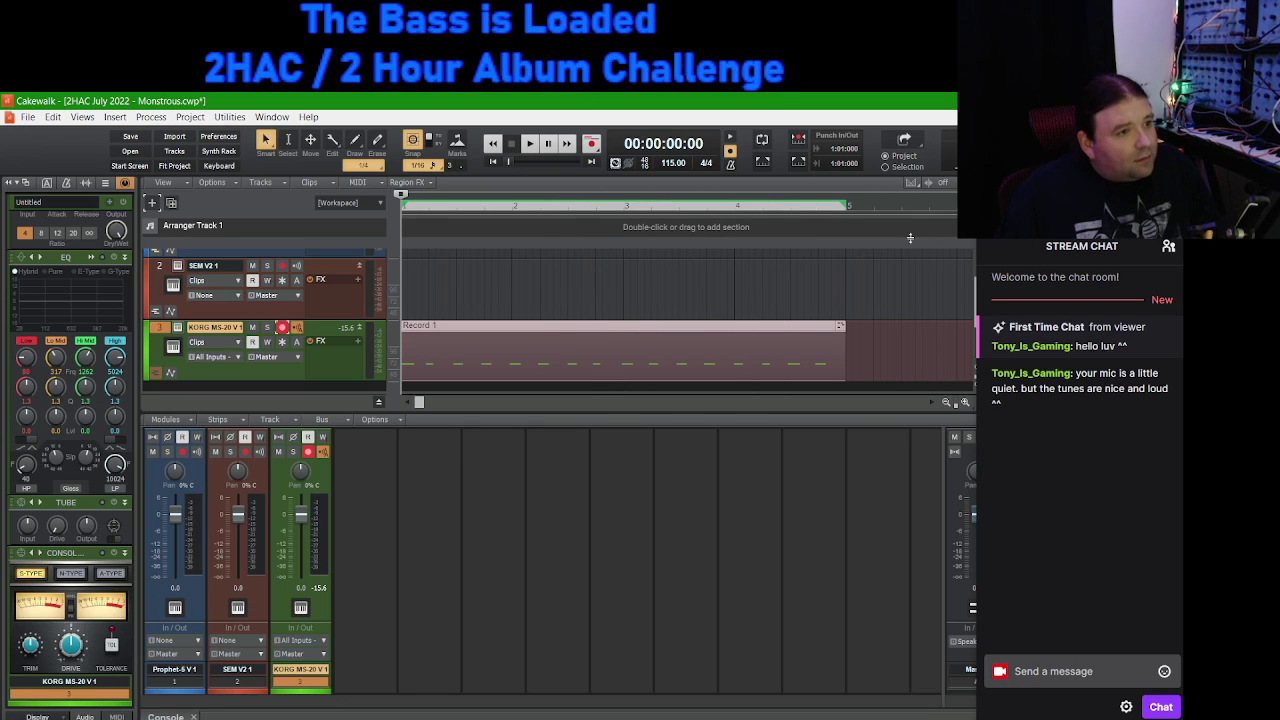
{"action": "left_click", "coordinate": [847, 205]}
{"action": "key", "text": "ctrl+v"}
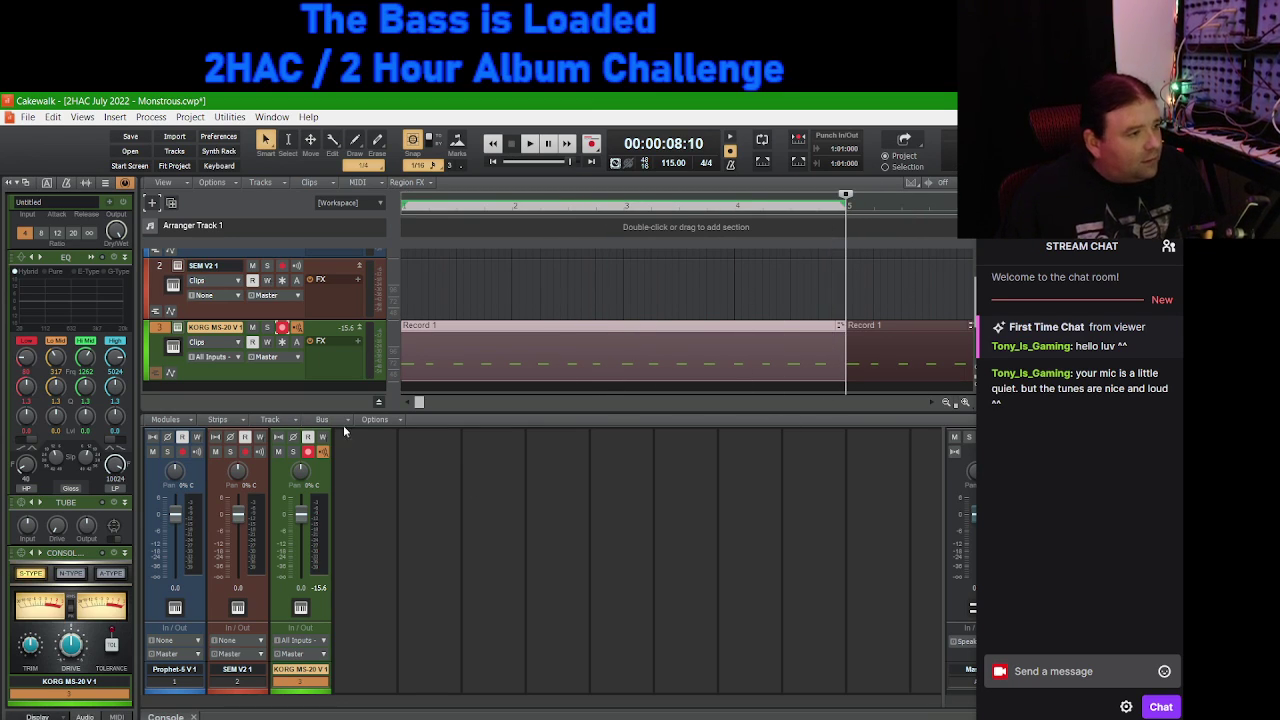
{"action": "left_click_drag", "start_coordinate": [421, 402], "coordinate": [496, 403]}
{"action": "scroll", "coordinate": [561, 295], "scroll_direction": "up", "scroll_amount": 1}
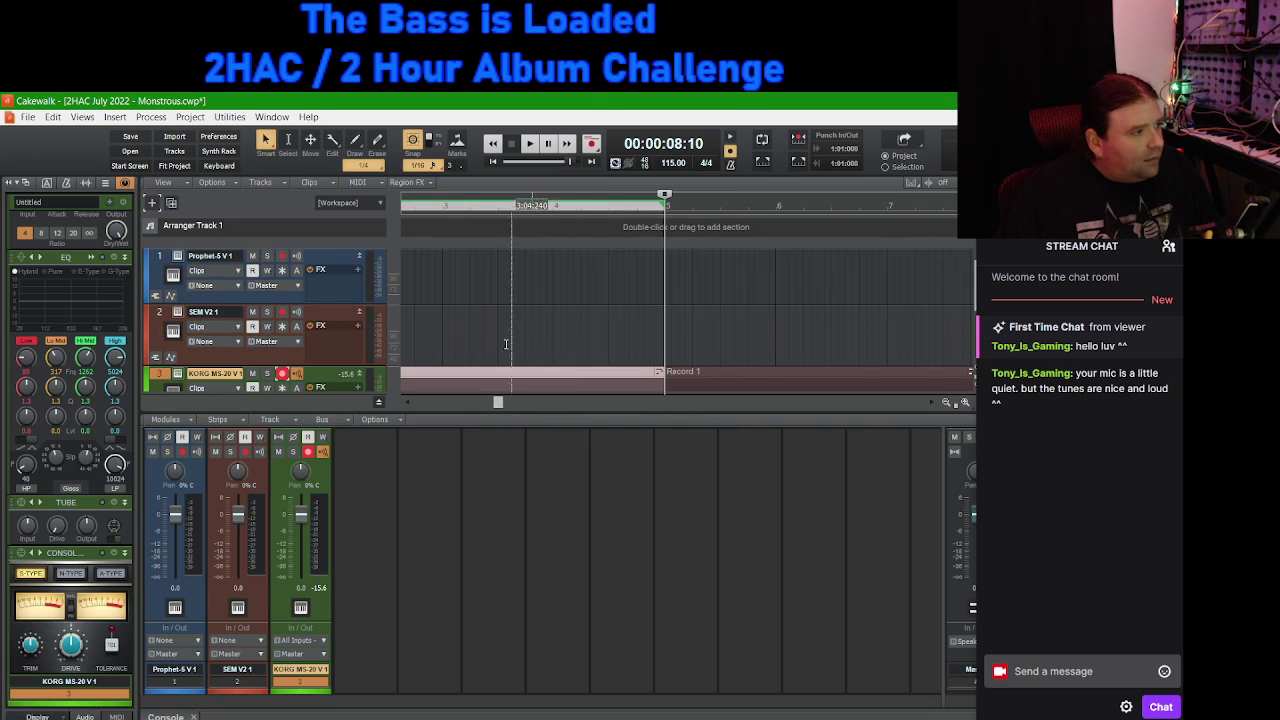
Step: Open the SEM V2 track's synth and load the AmbientMood preset from the Strings category
{"action": "left_click_drag", "start_coordinate": [430, 414], "coordinate": [430, 427]}
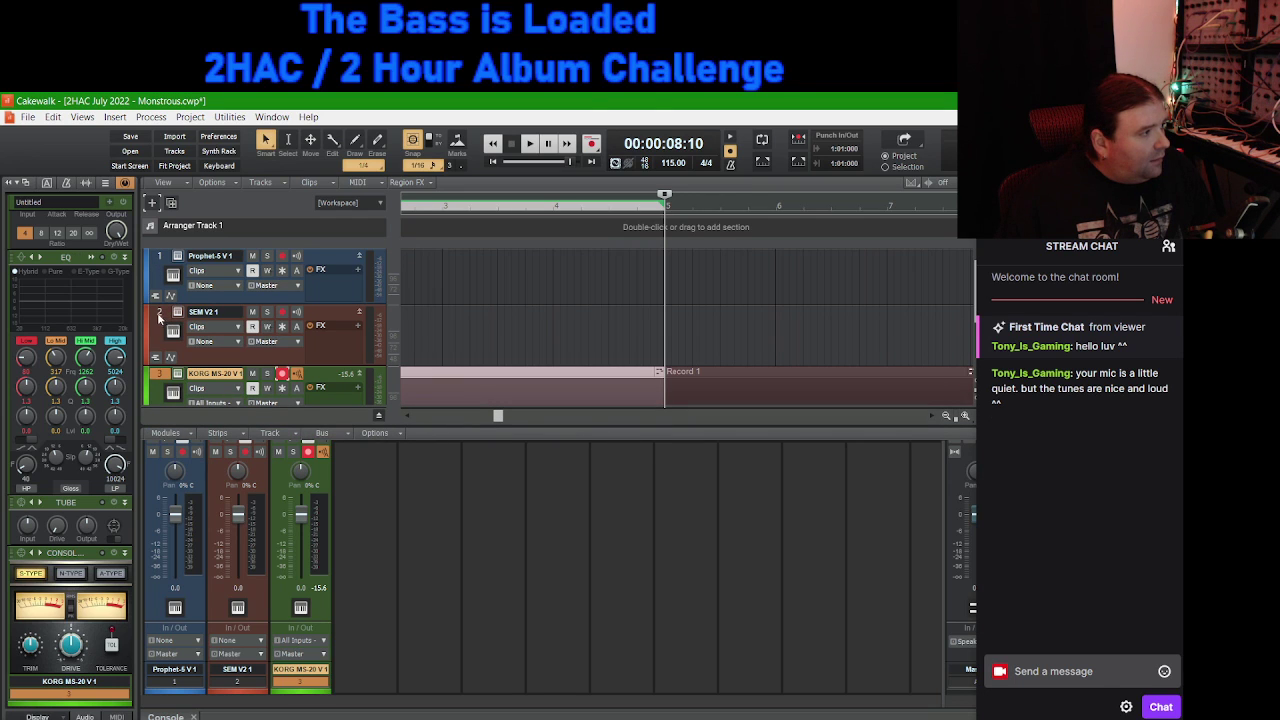
{"action": "left_click", "coordinate": [178, 314]}
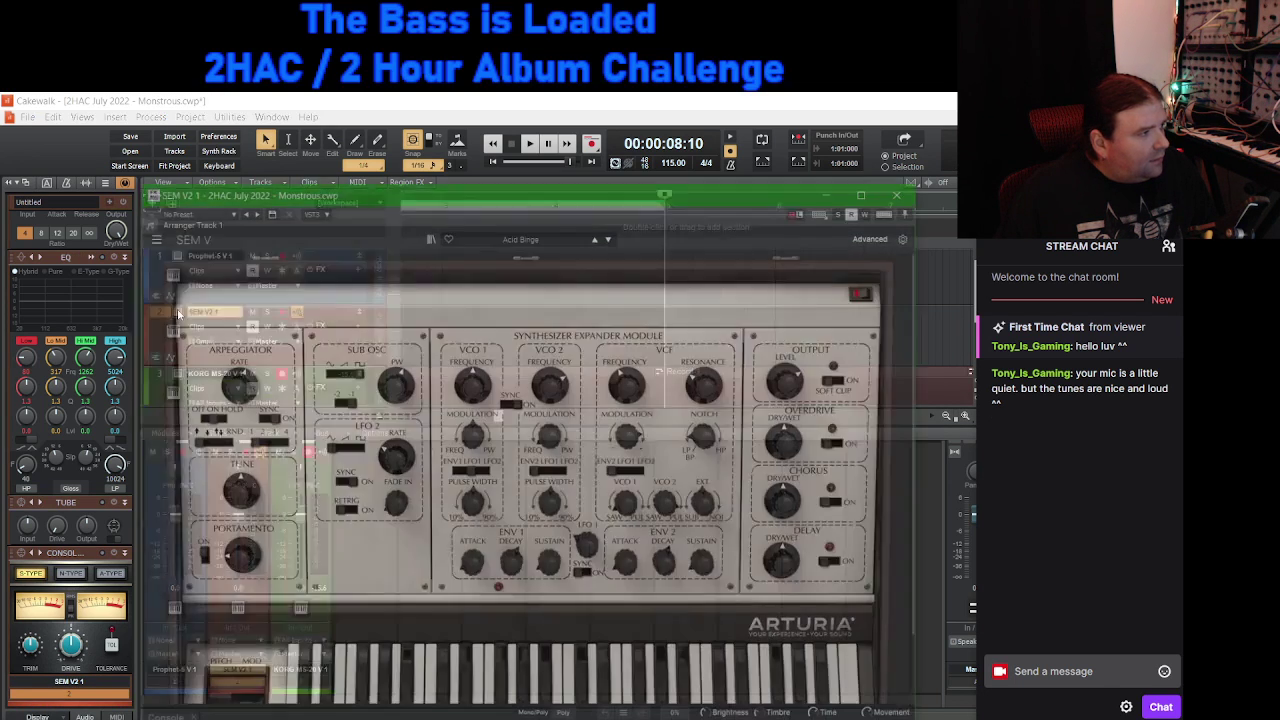
{"action": "left_click_drag", "start_coordinate": [488, 193], "coordinate": [532, 113]}
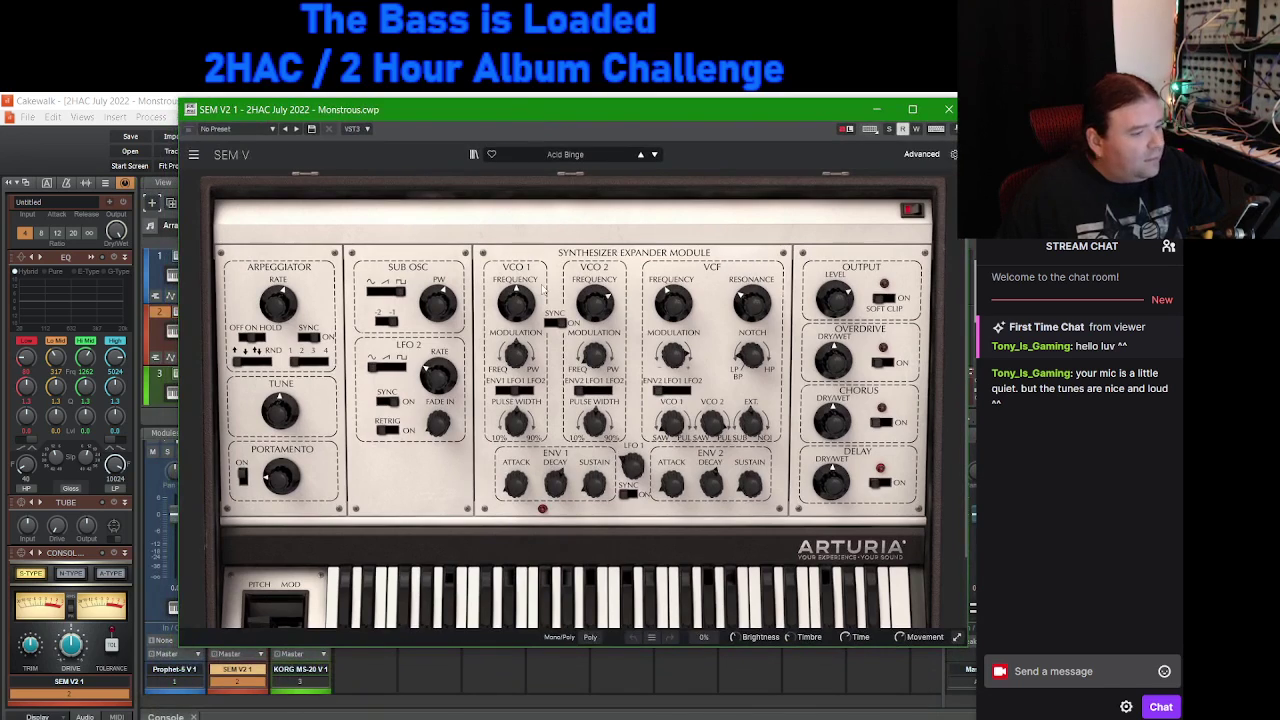
{"action": "mouse_move", "coordinate": [533, 309]}
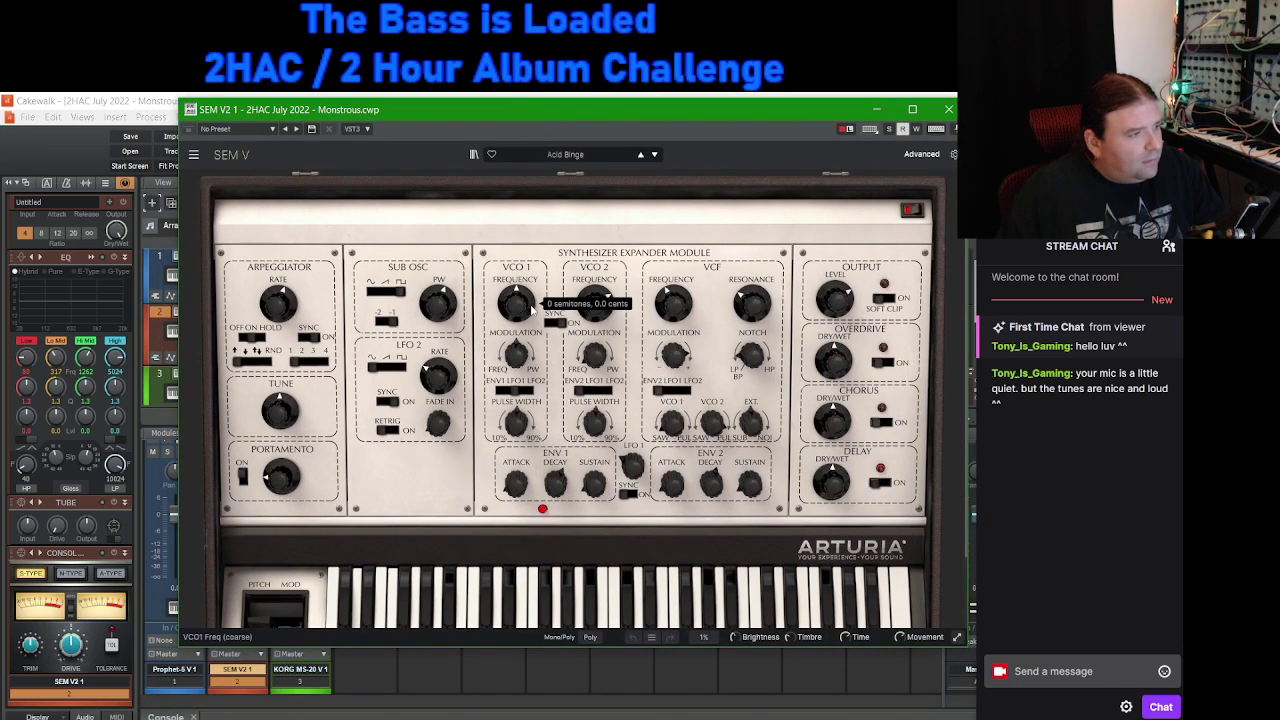
{"action": "left_click", "coordinate": [556, 156]}
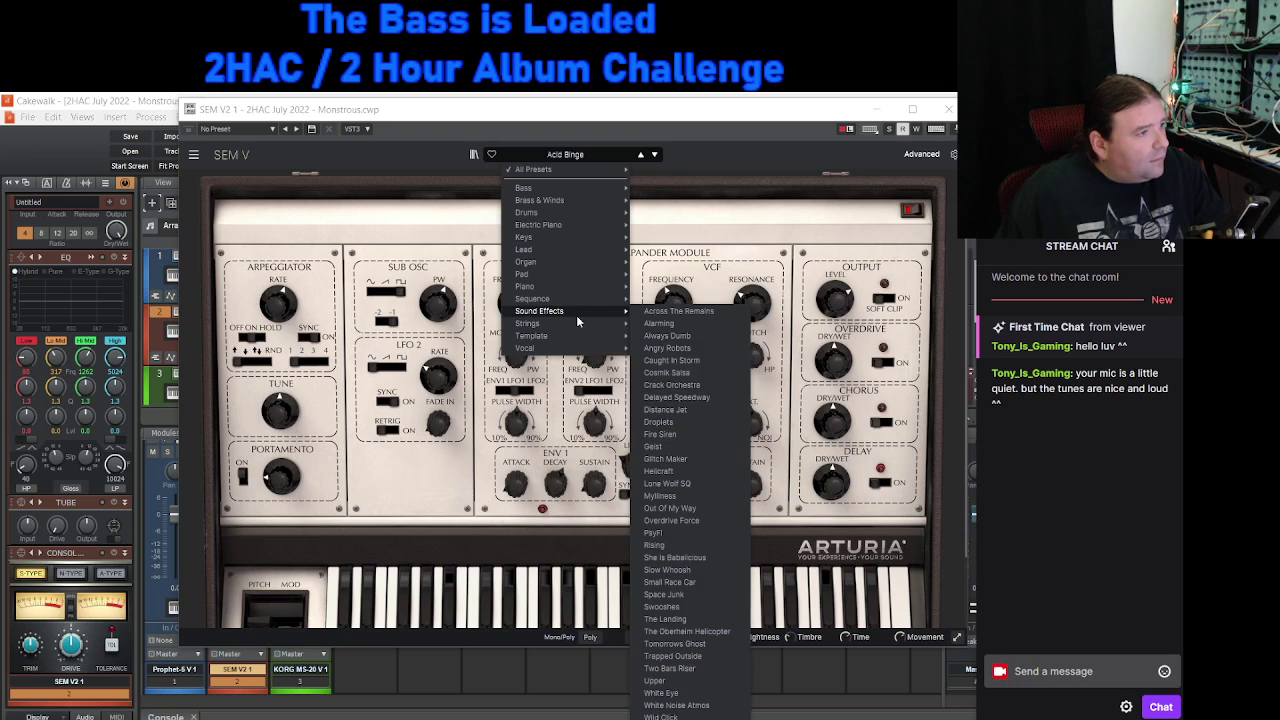
{"action": "mouse_move", "coordinate": [582, 328]}
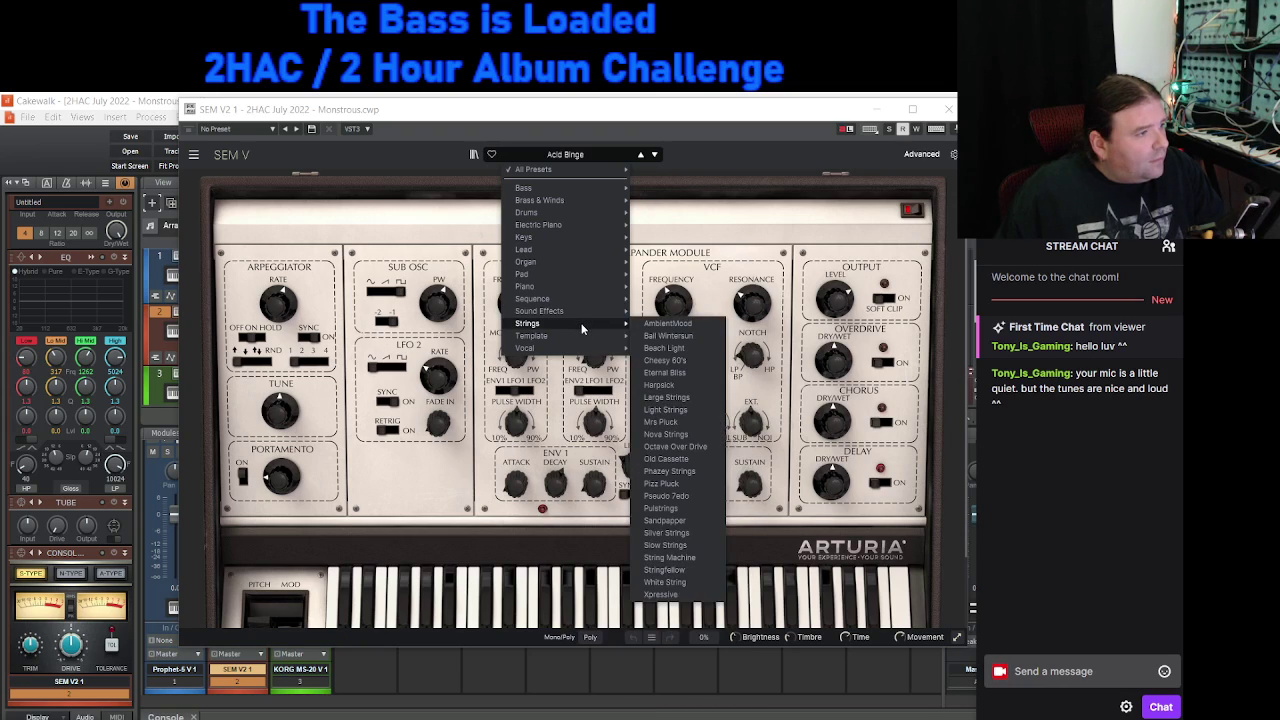
{"action": "left_click", "coordinate": [674, 330]}
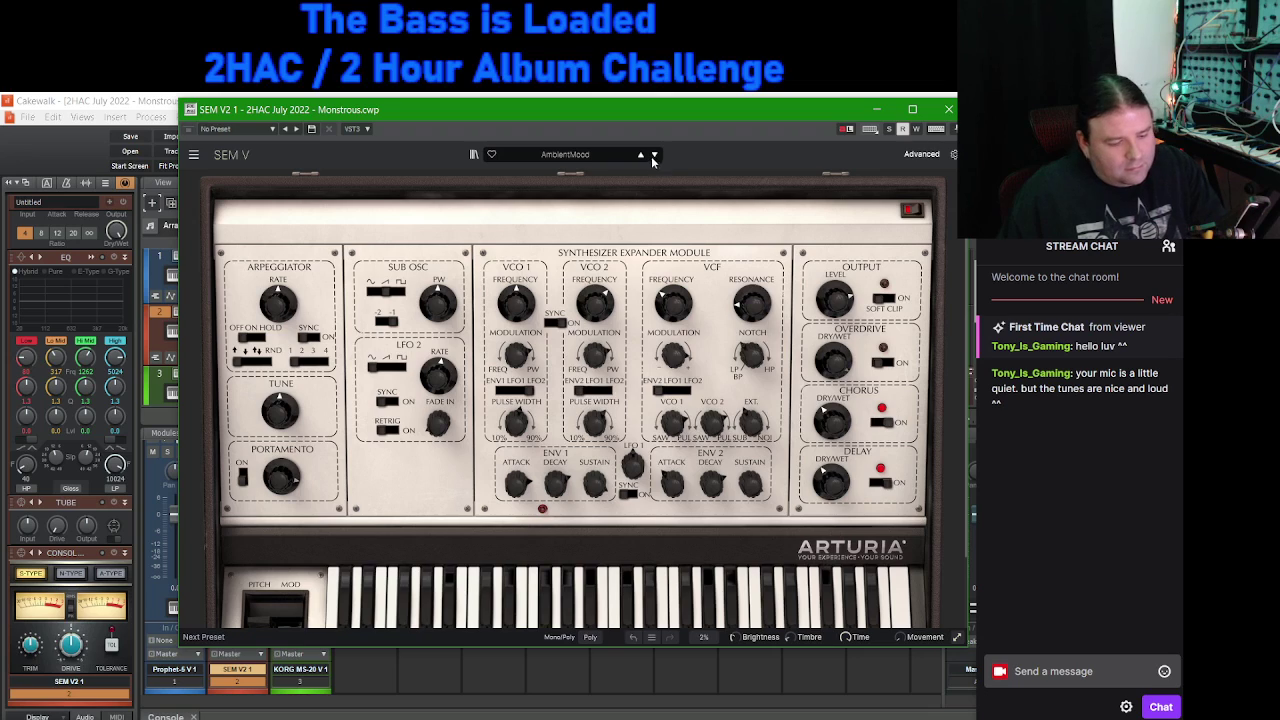
Step: Audition the SEM V Strings presets one after another, from AmbientMood through to Xpressive
{"action": "left_click", "coordinate": [656, 156]}
{"action": "left_click", "coordinate": [656, 156]}
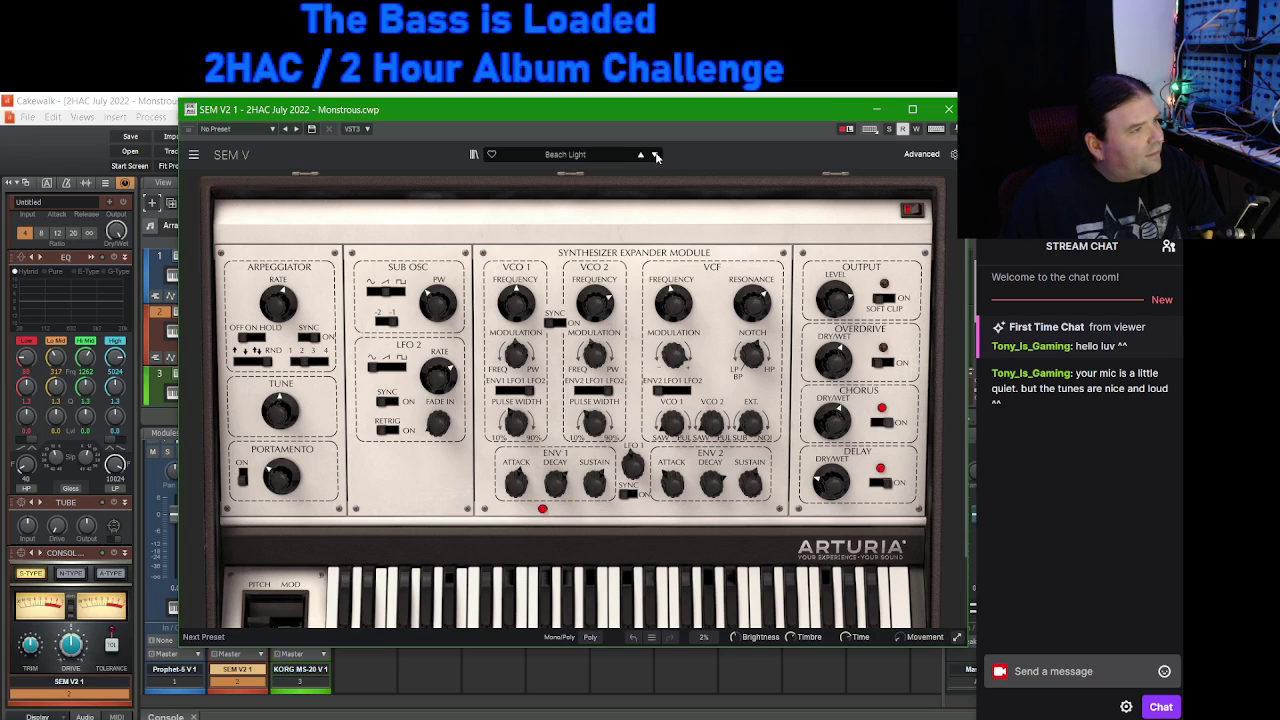
{"action": "left_click", "coordinate": [656, 156]}
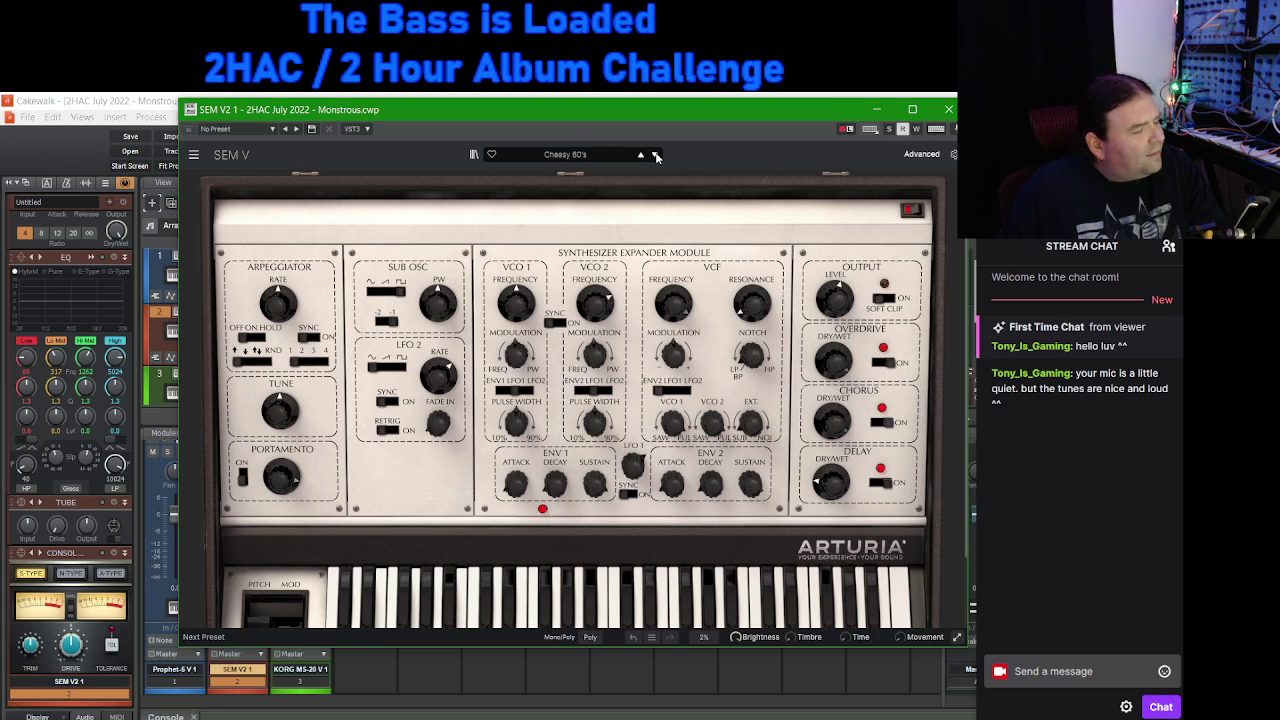
{"action": "left_click", "coordinate": [656, 156]}
{"action": "left_click", "coordinate": [656, 156]}
{"action": "left_click", "coordinate": [656, 156]}
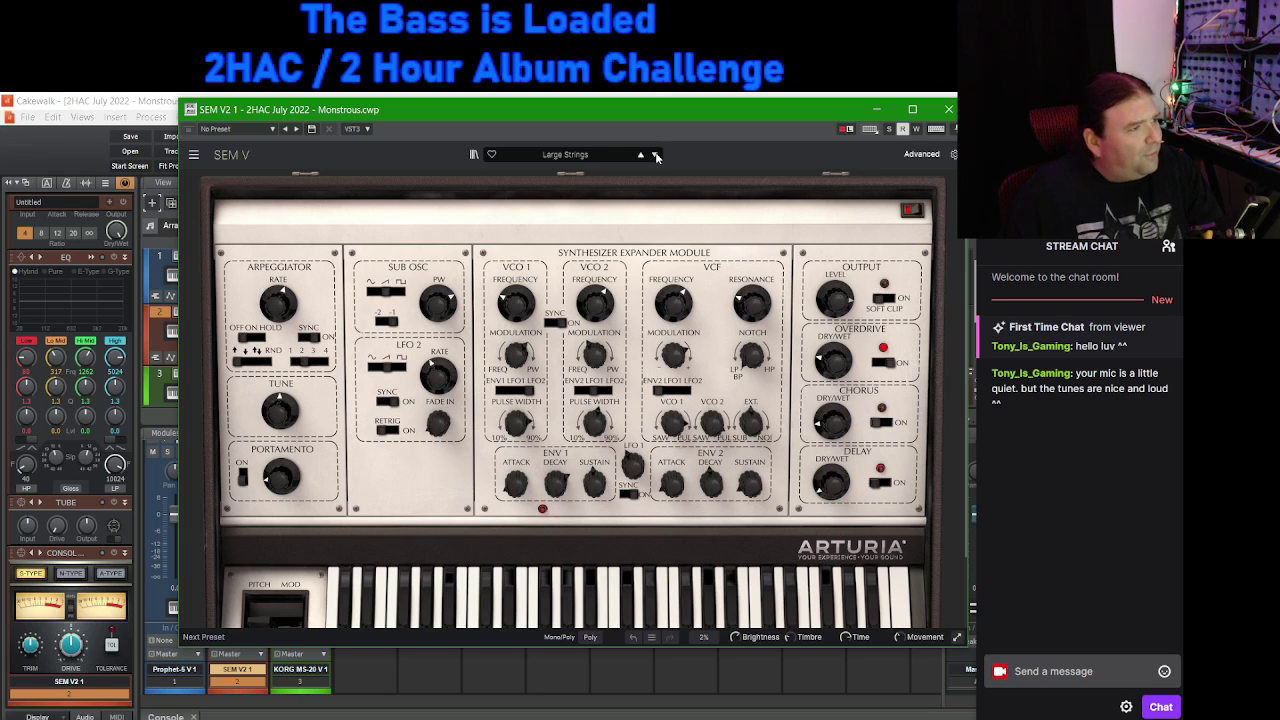
{"action": "left_click", "coordinate": [656, 156]}
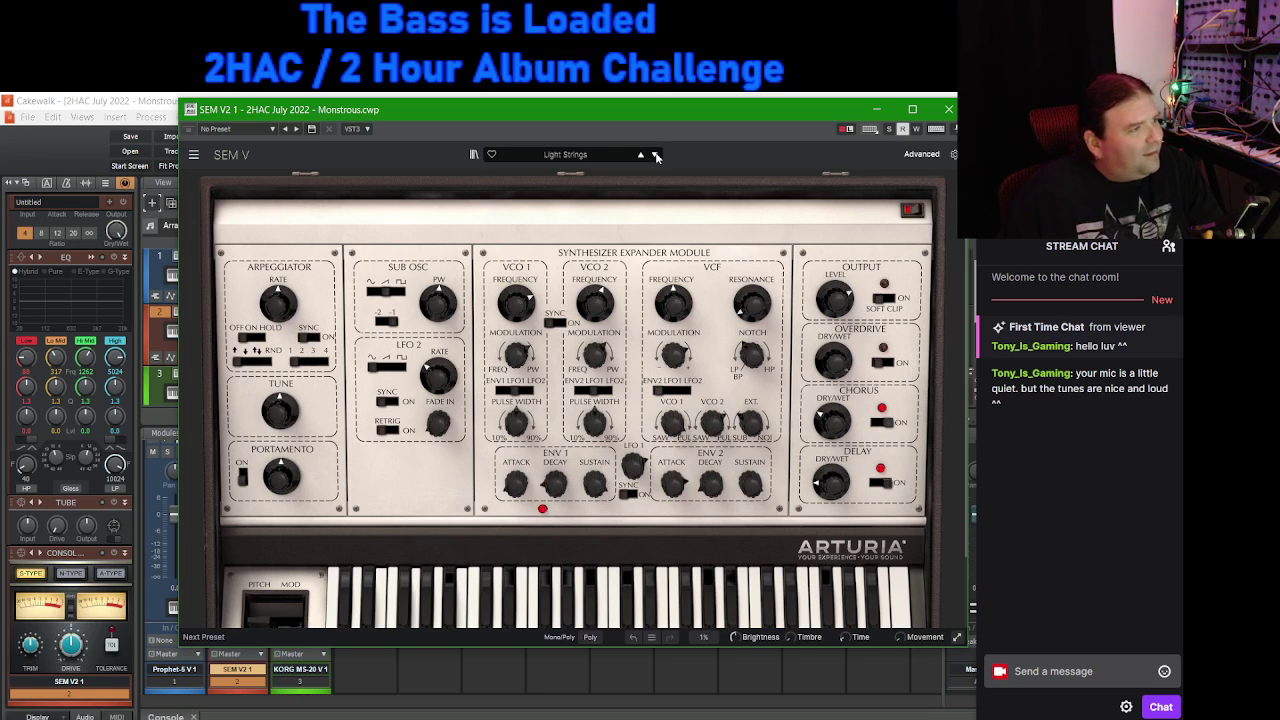
{"action": "left_click", "coordinate": [656, 156]}
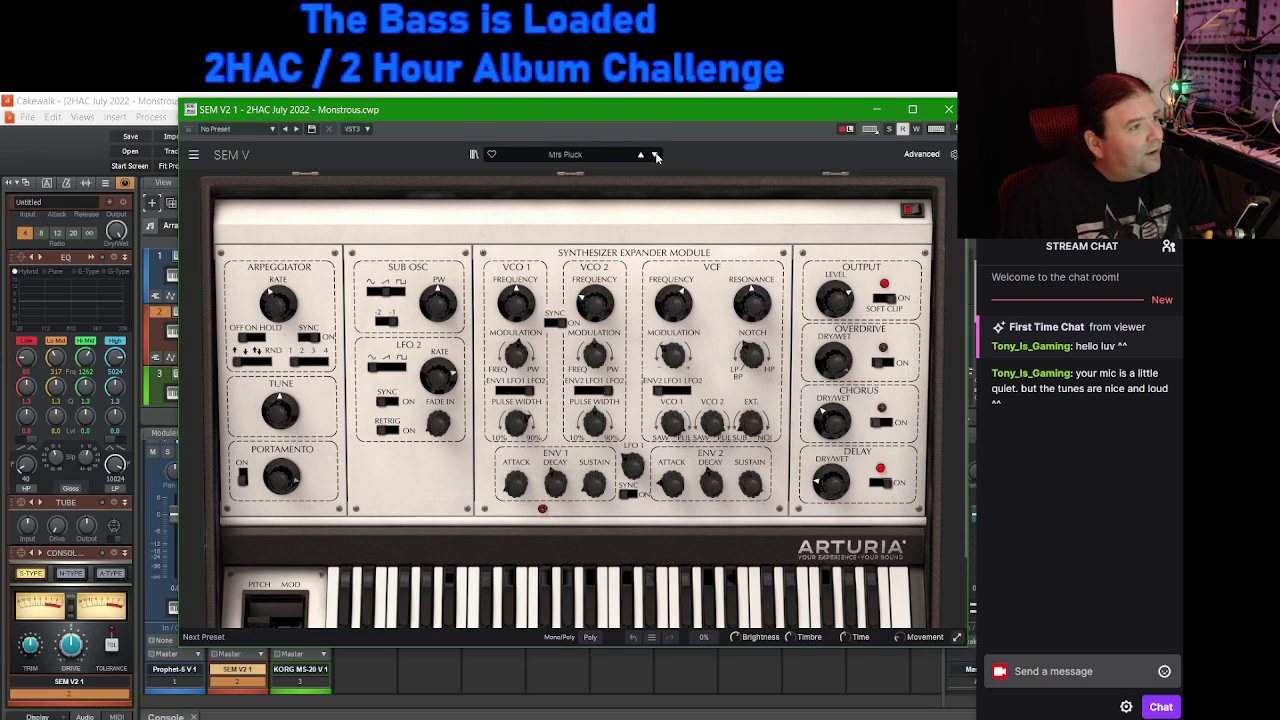
{"action": "left_click", "coordinate": [656, 156]}
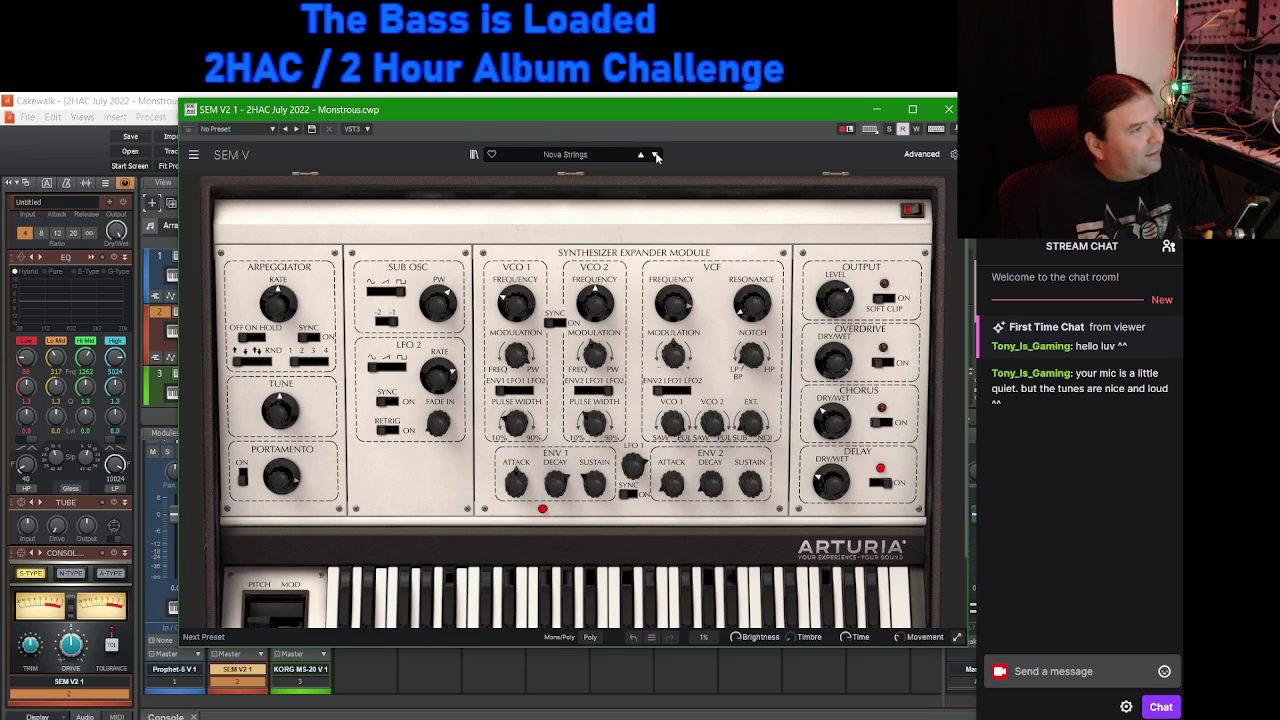
{"action": "left_click", "coordinate": [656, 156]}
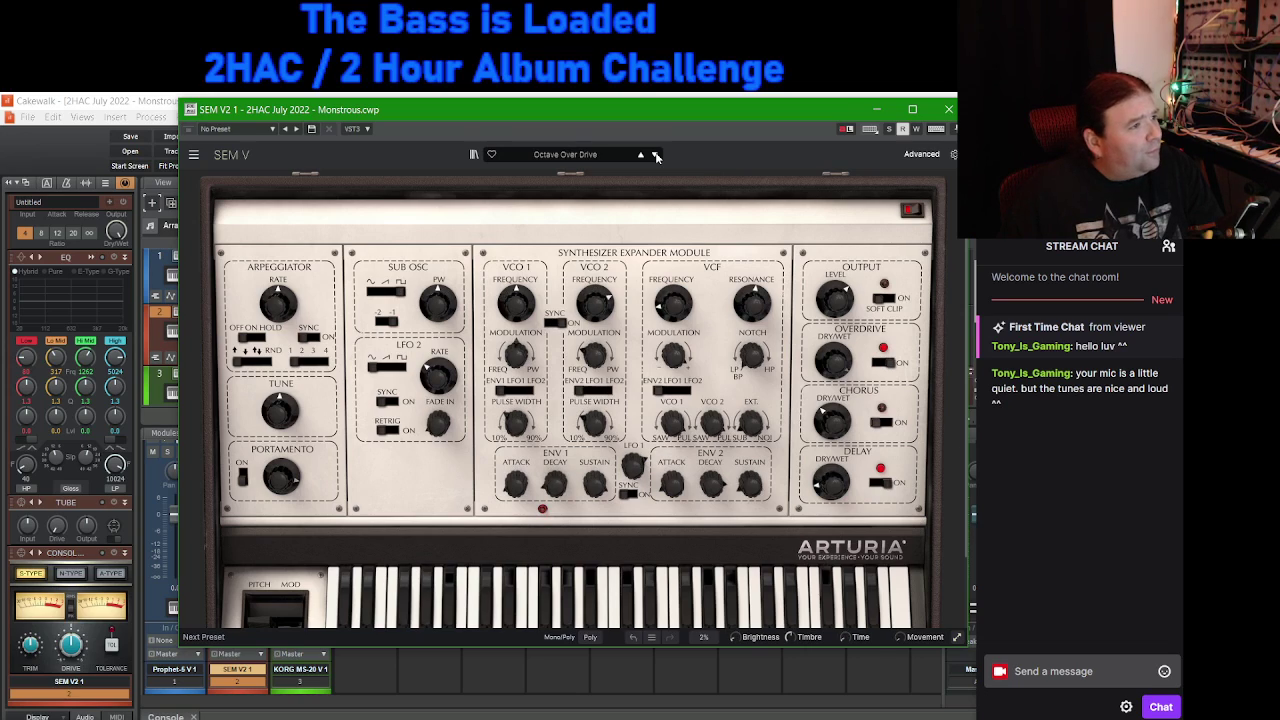
{"action": "left_click", "coordinate": [656, 156]}
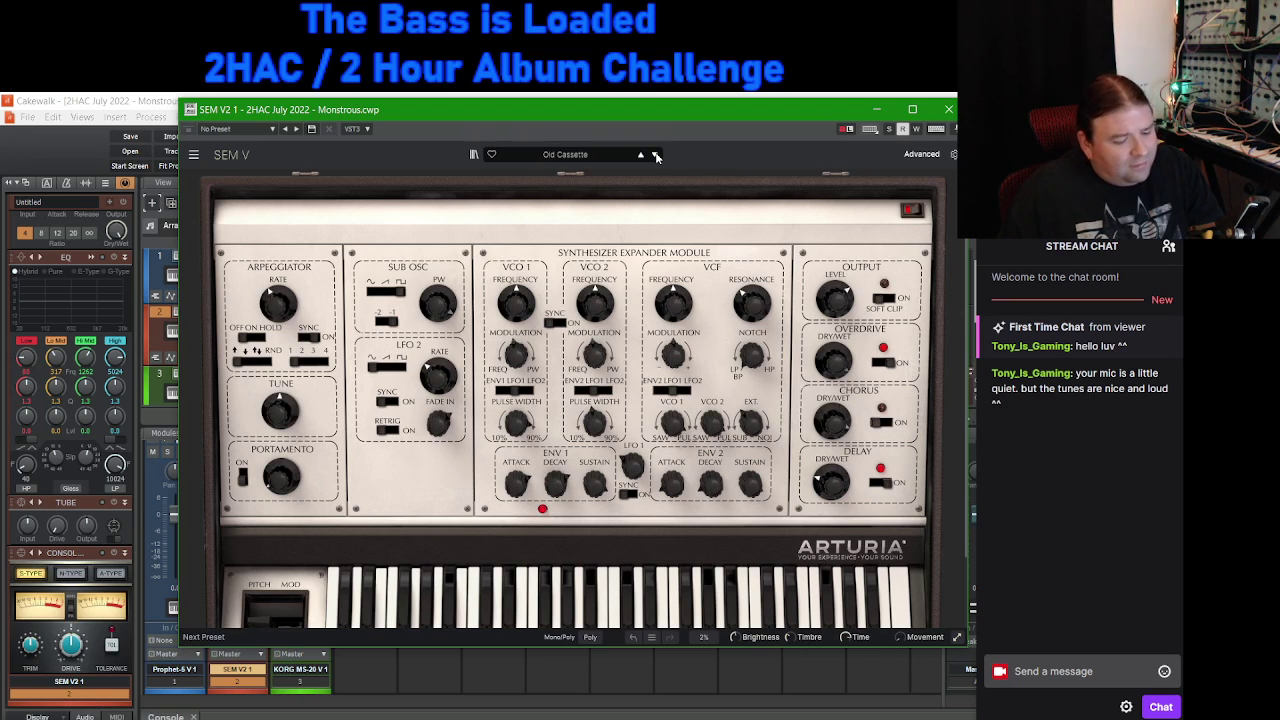
{"action": "left_click", "coordinate": [656, 156]}
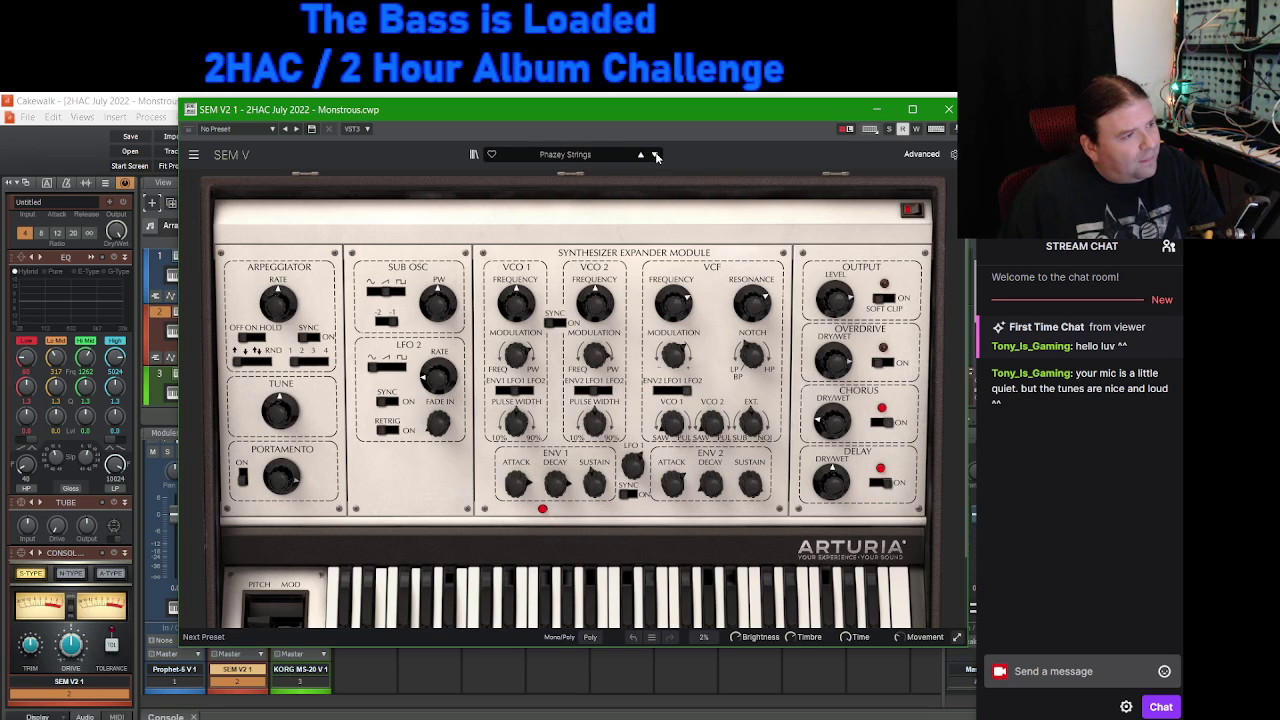
{"action": "left_click", "coordinate": [656, 156]}
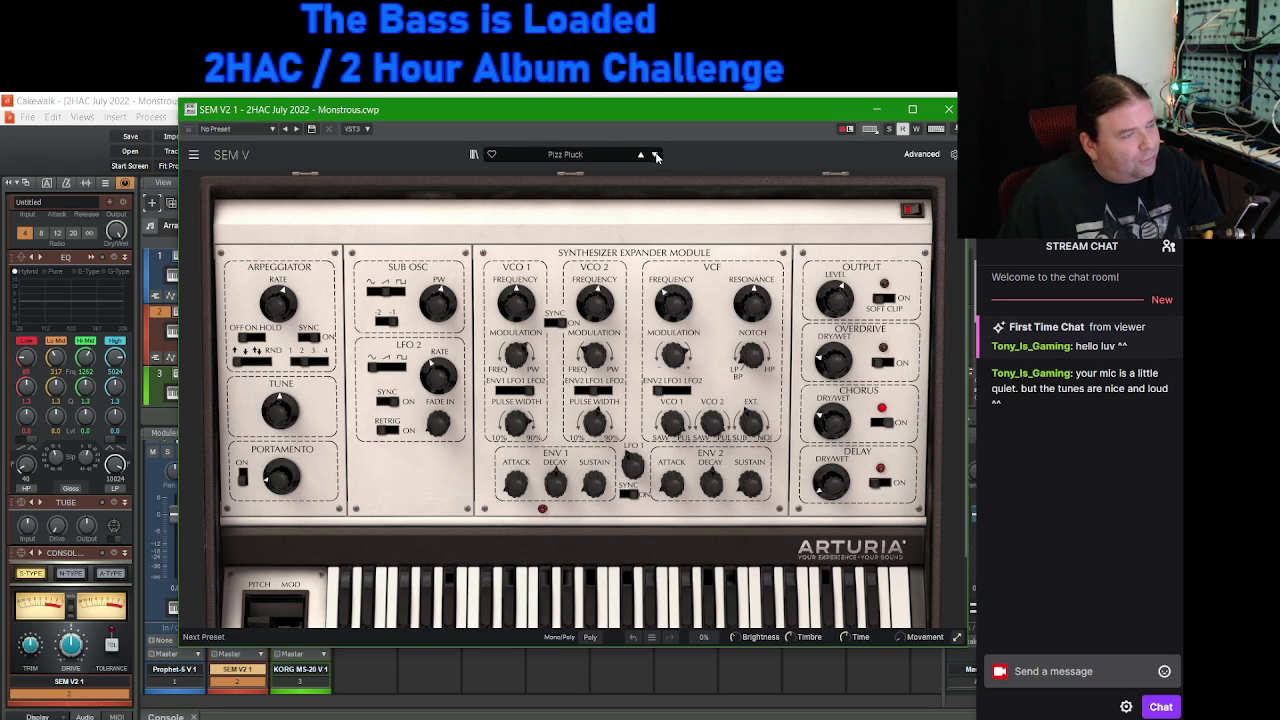
{"action": "left_click", "coordinate": [656, 156]}
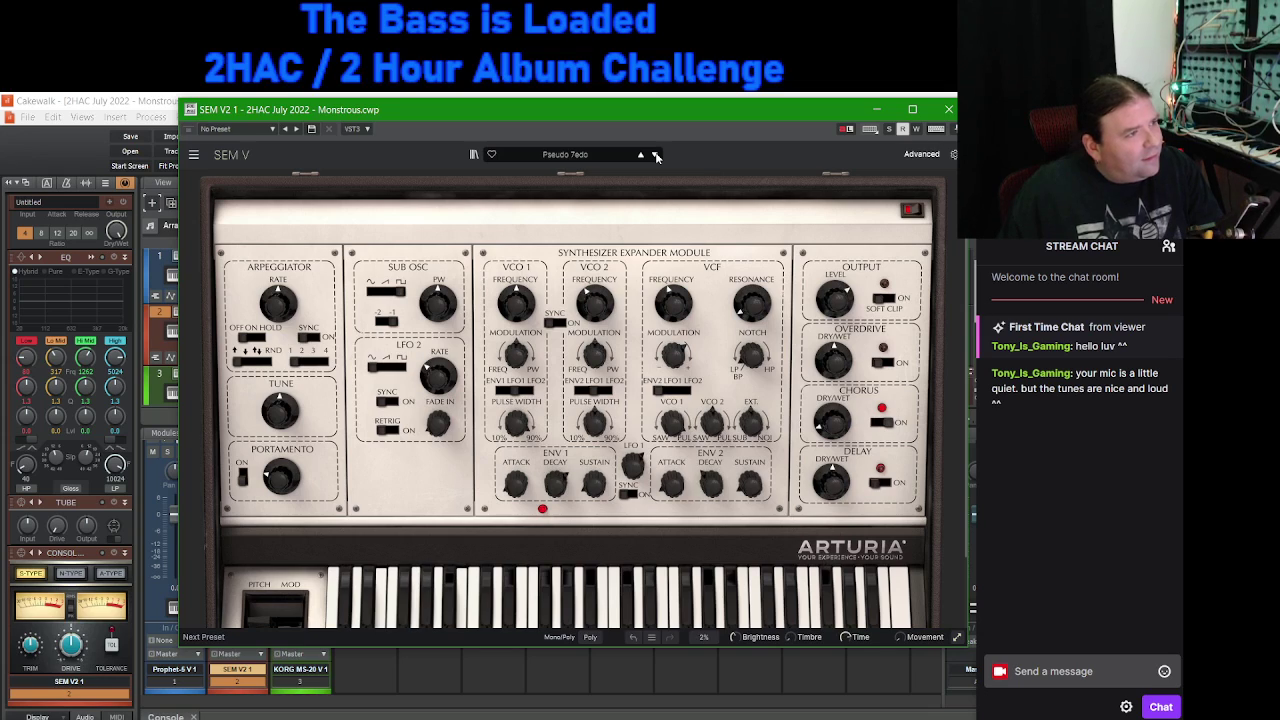
{"action": "left_click", "coordinate": [656, 156]}
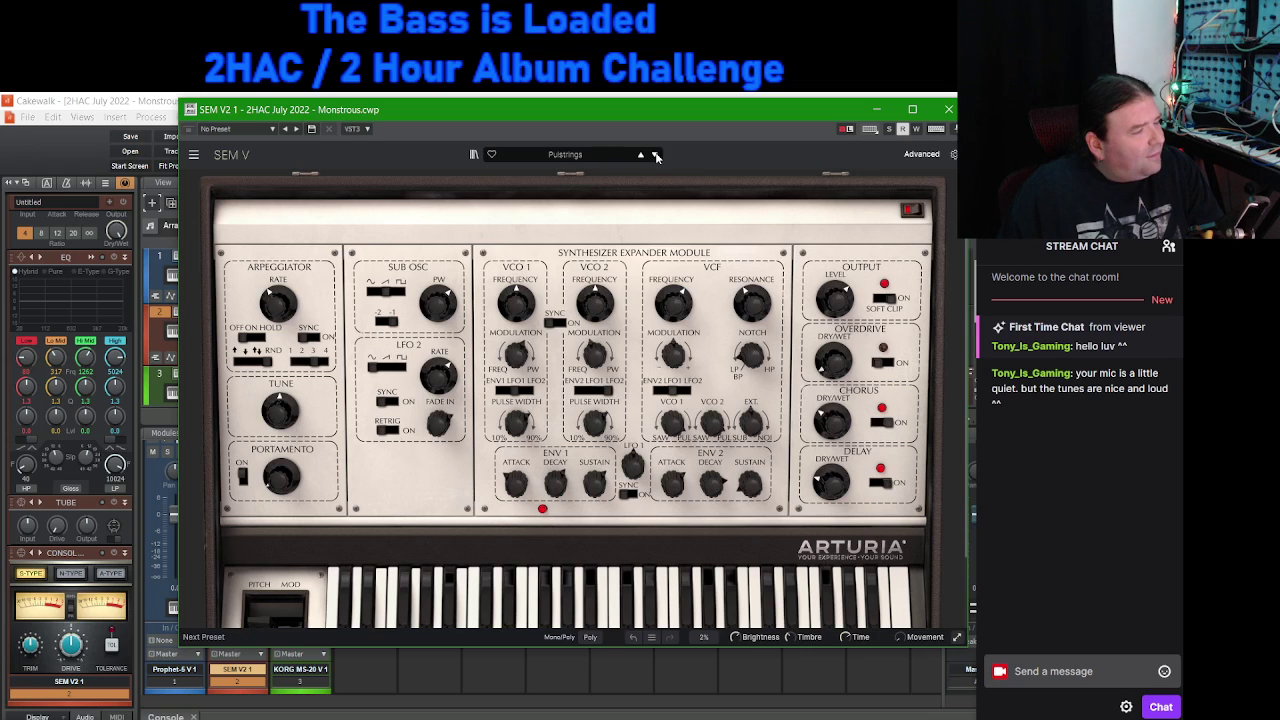
{"action": "left_click", "coordinate": [656, 156]}
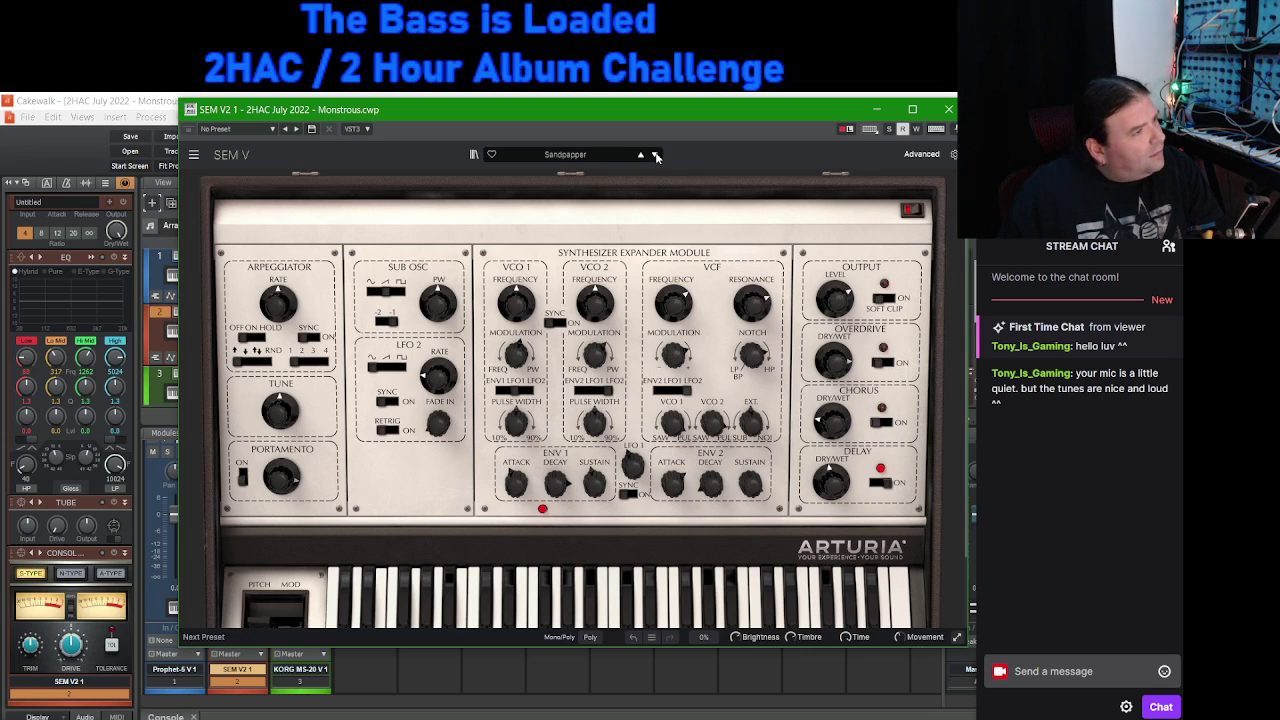
{"action": "left_click", "coordinate": [656, 156]}
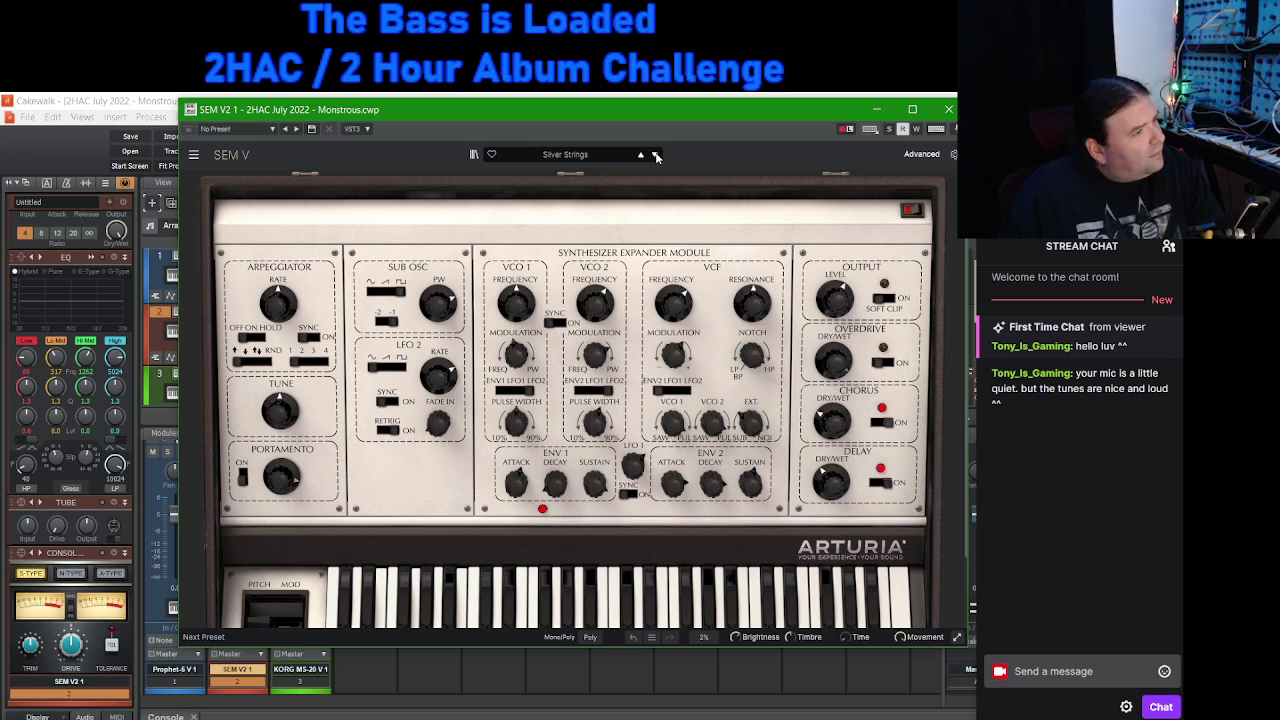
{"action": "left_click", "coordinate": [656, 156]}
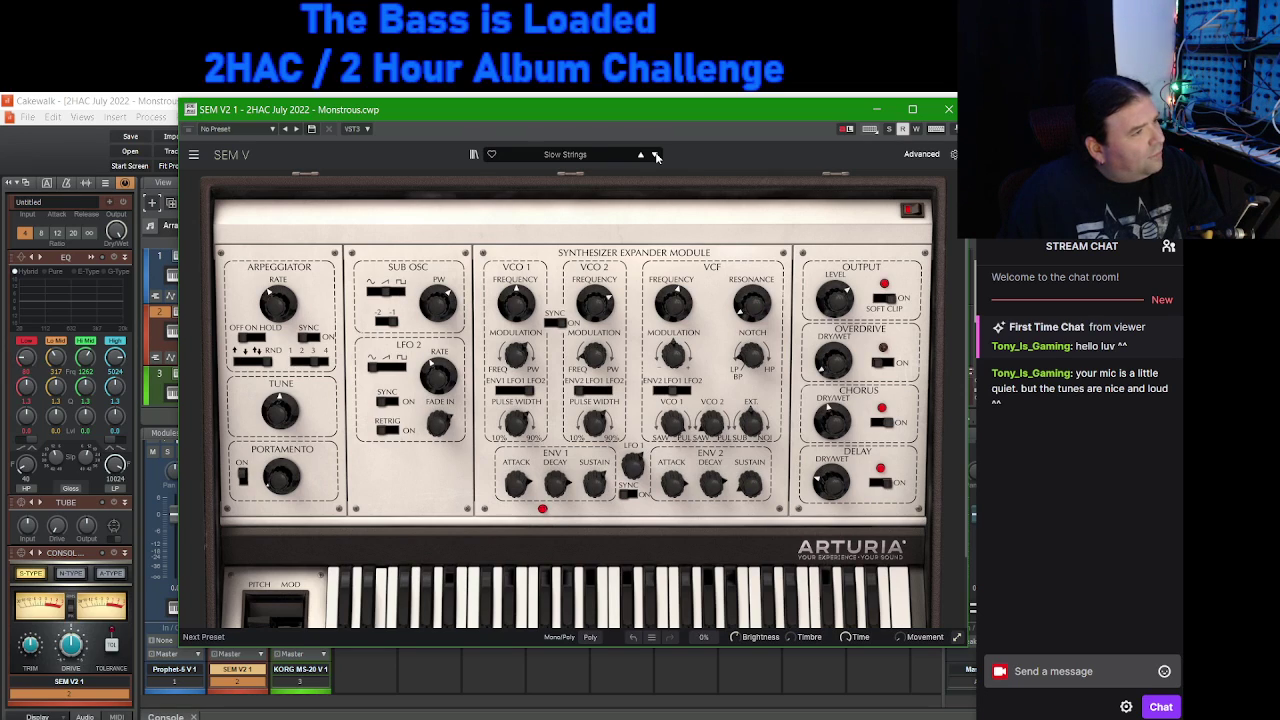
{"action": "left_click", "coordinate": [656, 156]}
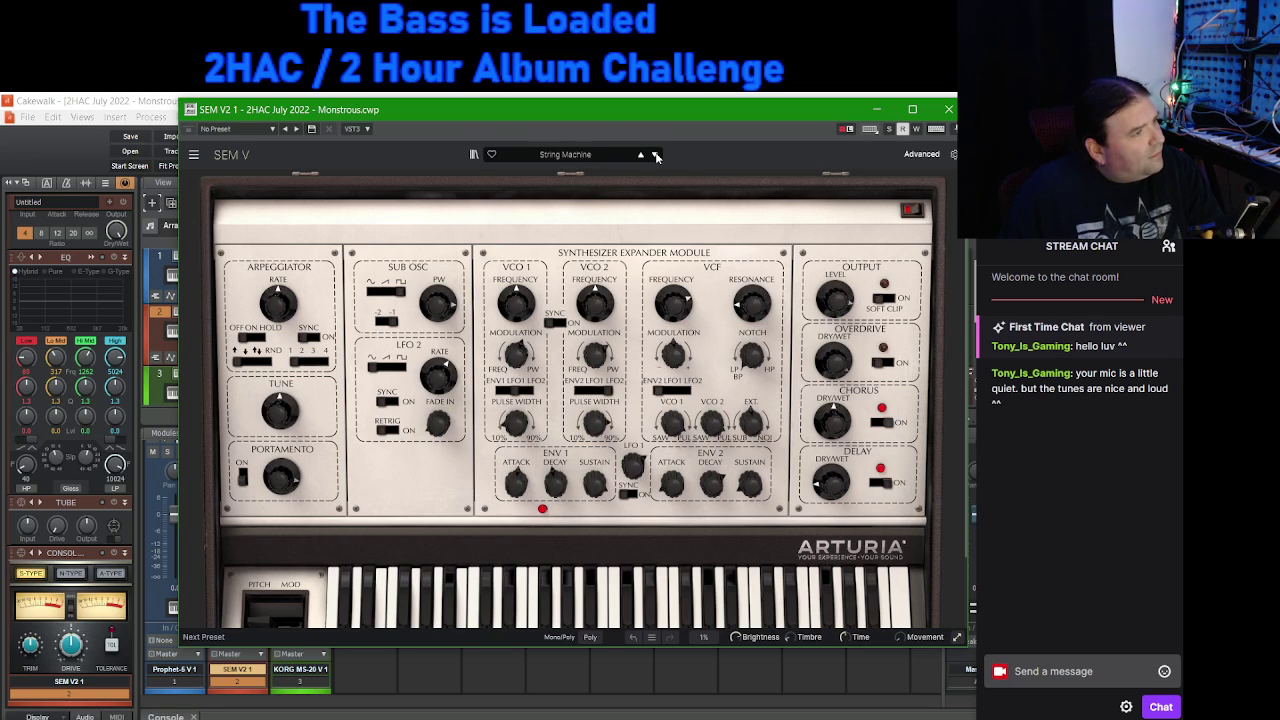
{"action": "left_click", "coordinate": [656, 156]}
{"action": "left_click", "coordinate": [656, 156]}
{"action": "left_click", "coordinate": [656, 156]}
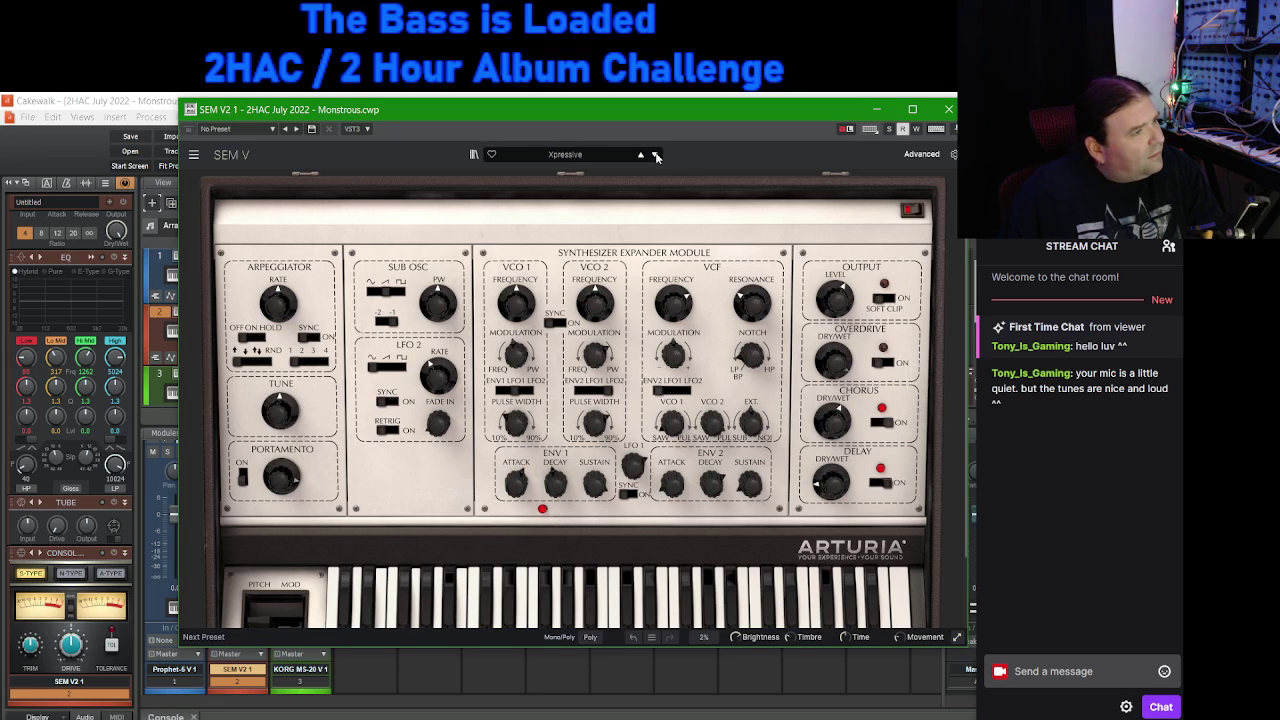
Step: Load the Bali Wintersun preset from the Strings category and enlarge the synth window to show the whole keyboard
{"action": "left_click", "coordinate": [591, 152]}
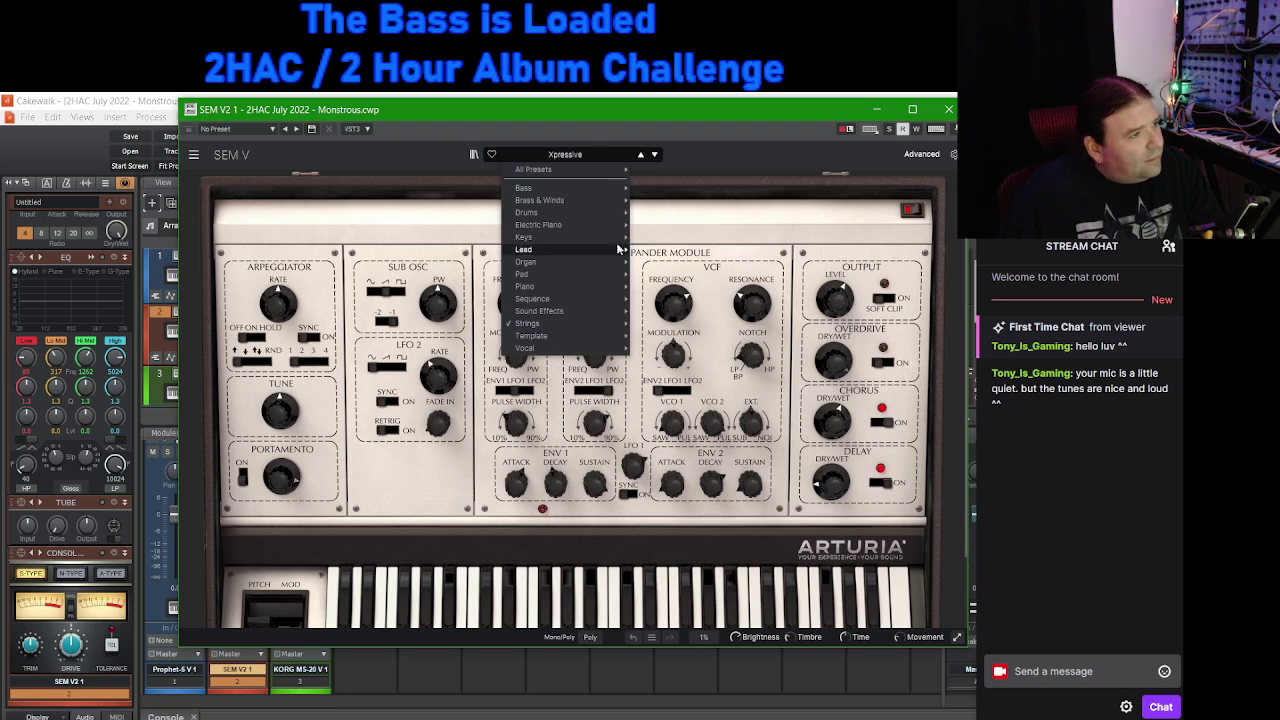
{"action": "mouse_move", "coordinate": [598, 323]}
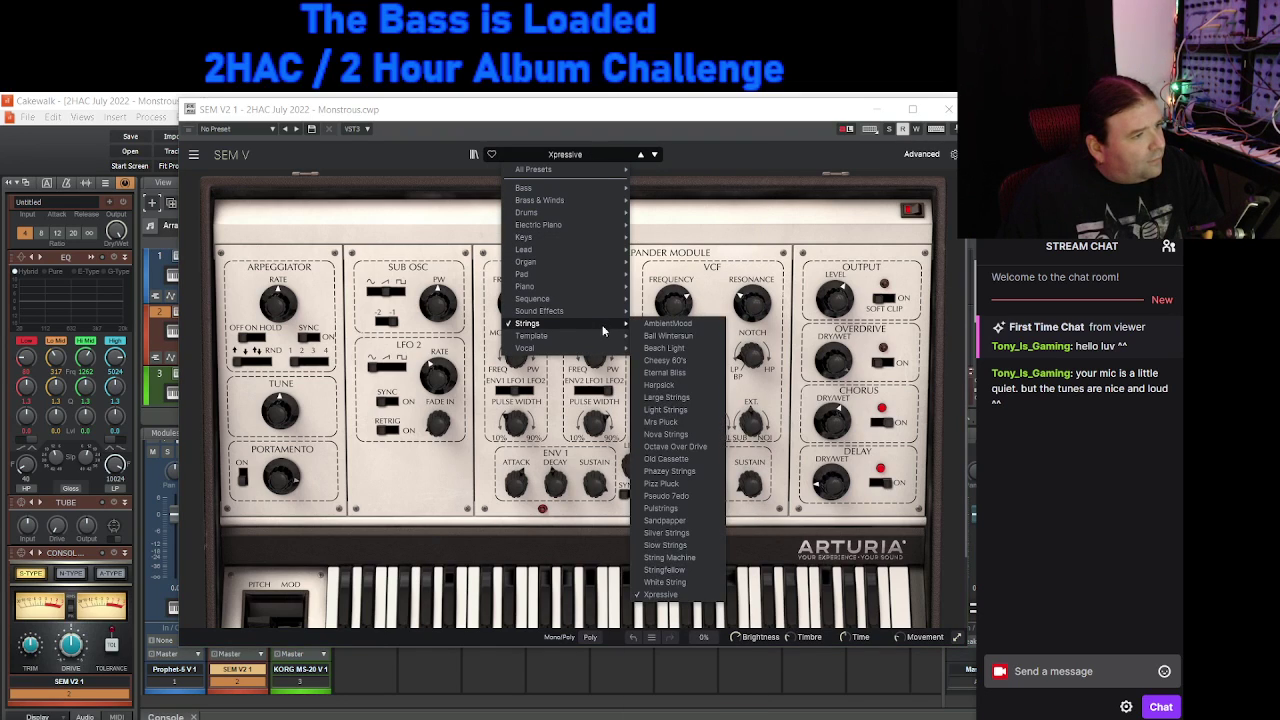
{"action": "left_click", "coordinate": [668, 336]}
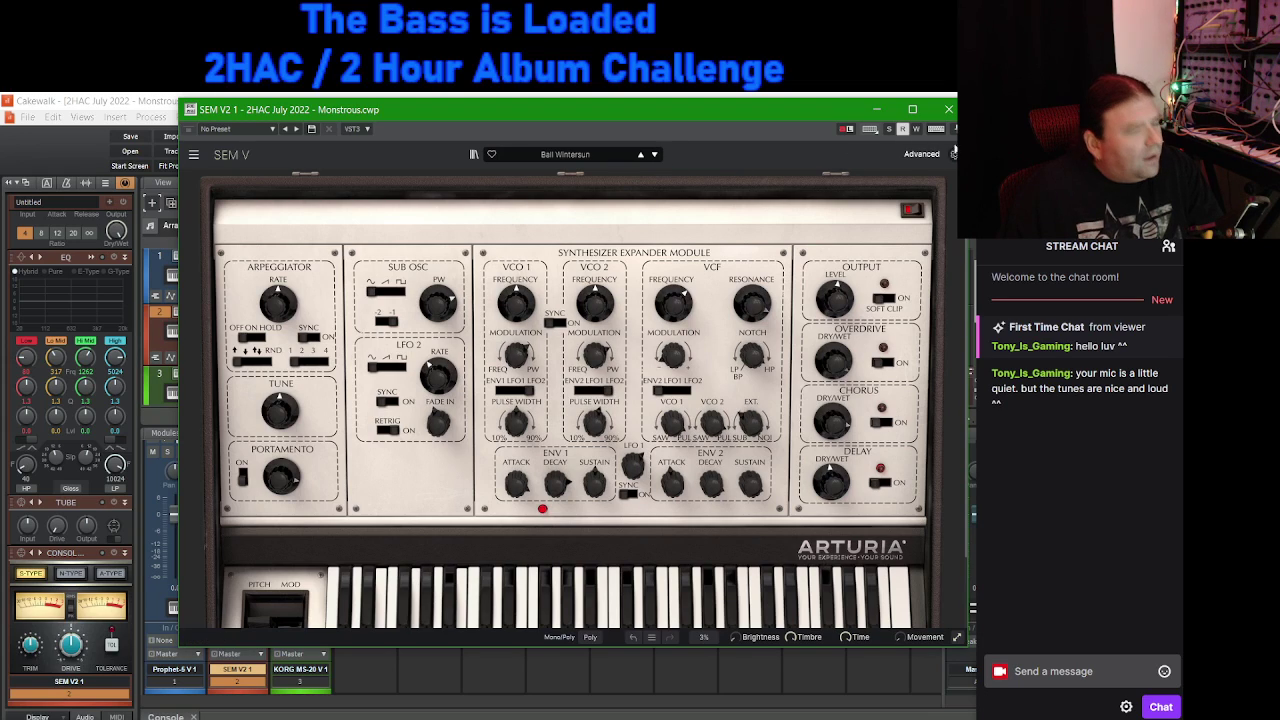
{"action": "left_click_drag", "start_coordinate": [494, 647], "coordinate": [497, 676]}
{"action": "left_click_drag", "start_coordinate": [950, 637], "coordinate": [955, 716]}
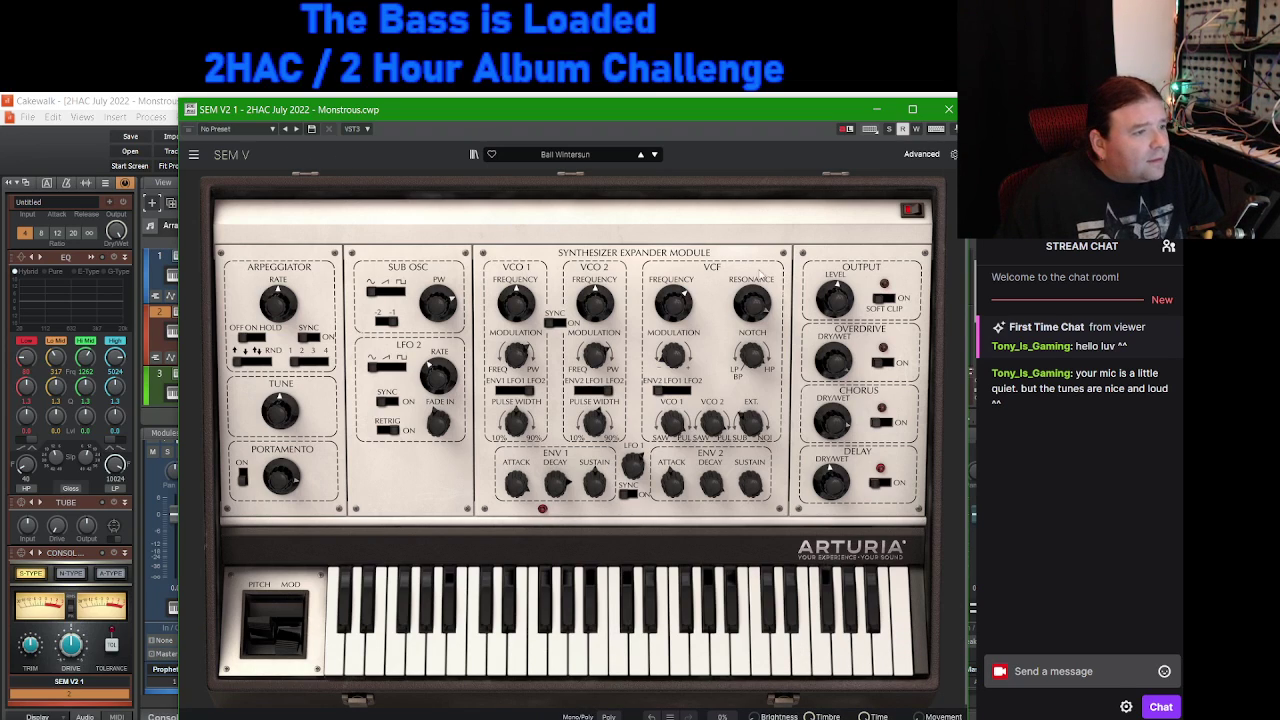
Step: Set the SEM V's ENV 2 attack to about 114 ms and adjust the ENV 1 attack
{"action": "mouse_move", "coordinate": [527, 492]}
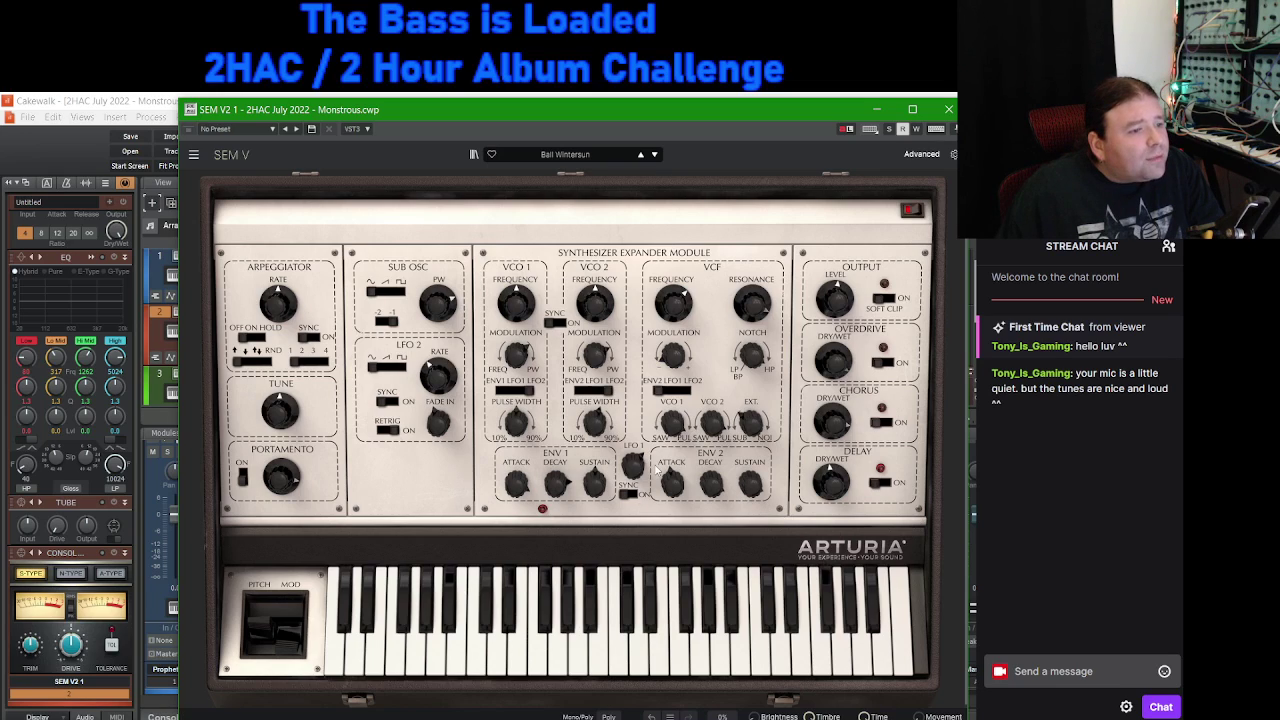
{"action": "mouse_move", "coordinate": [676, 487]}
{"action": "left_click_drag", "start_coordinate": [674, 483], "coordinate": [675, 487]}
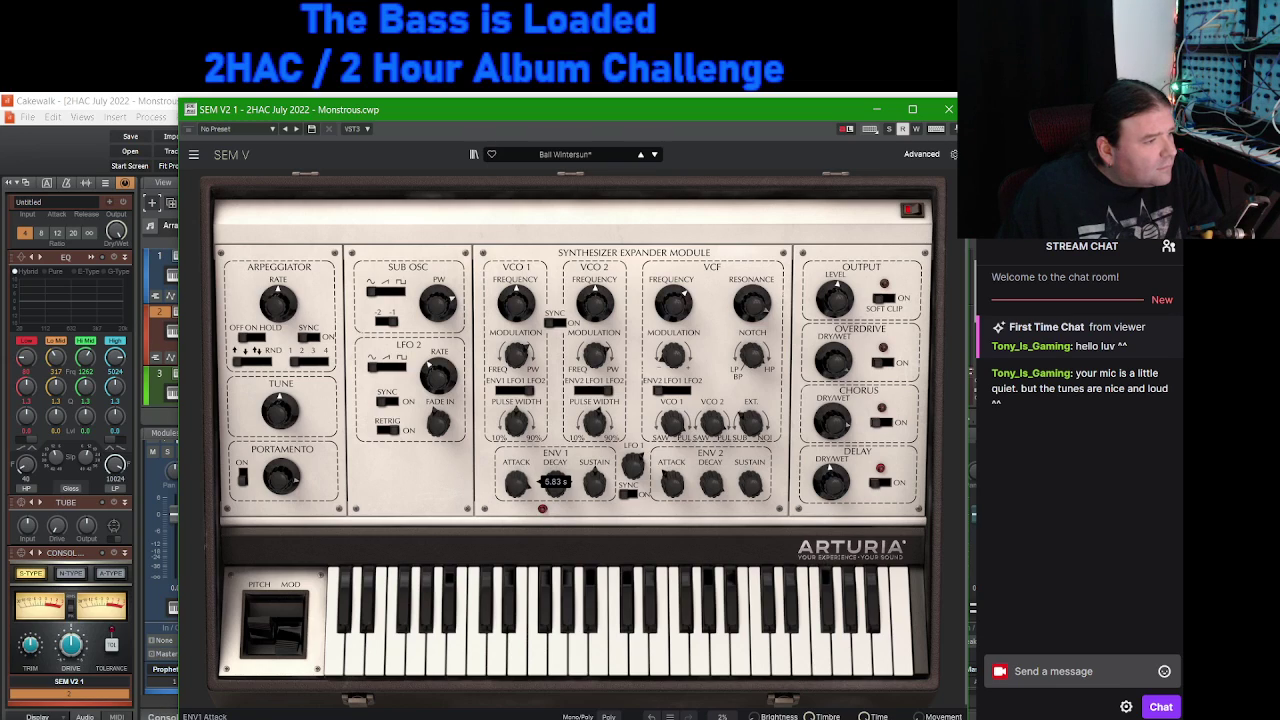
{"action": "left_click_drag", "start_coordinate": [519, 483], "coordinate": [519, 480]}
{"action": "mouse_move", "coordinate": [669, 483]}
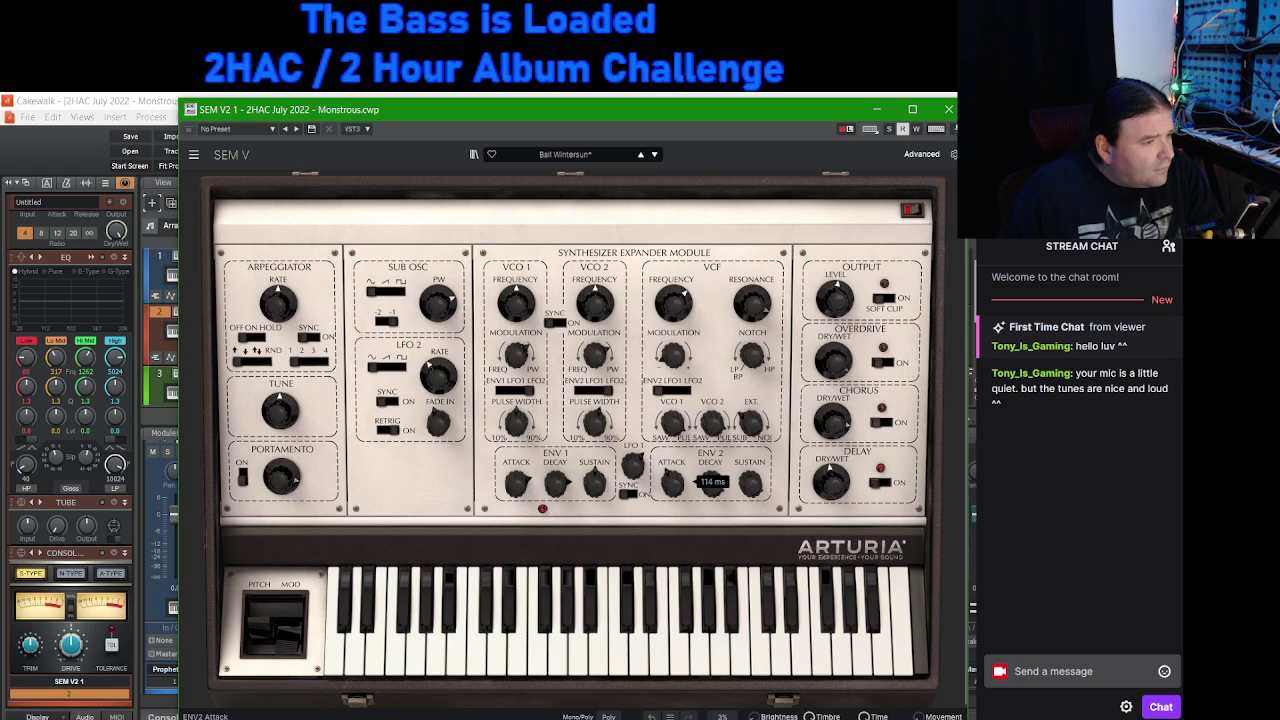
{"action": "mouse_move", "coordinate": [528, 483]}
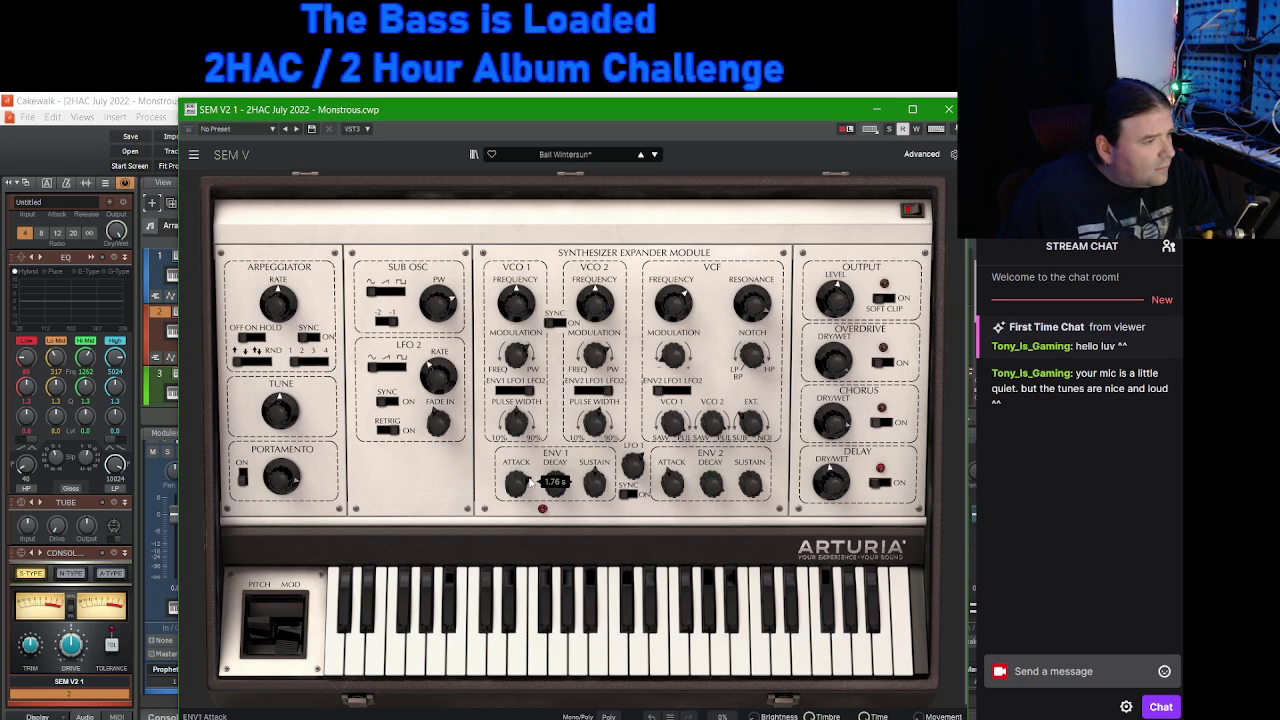
{"action": "scroll", "coordinate": [528, 483], "scroll_direction": "up", "scroll_amount": 6}
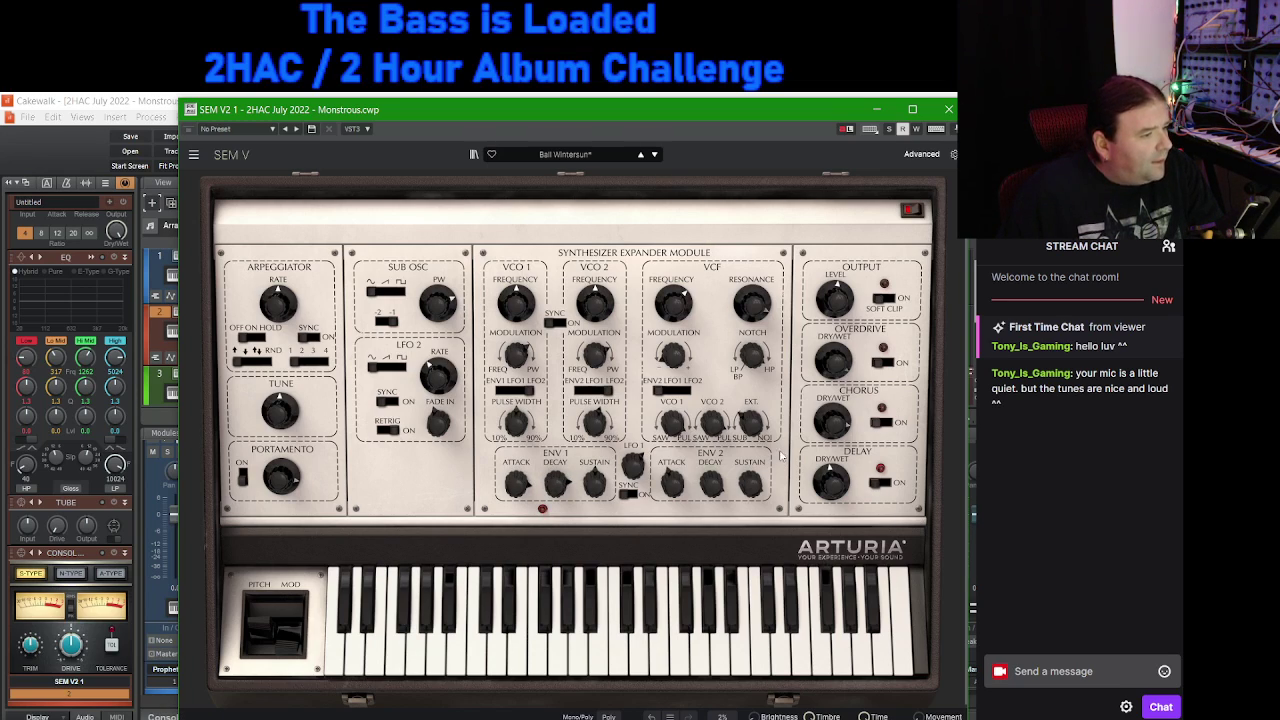
Step: Close the SEM V synth window to return to the track view
{"action": "left_click", "coordinate": [948, 110]}
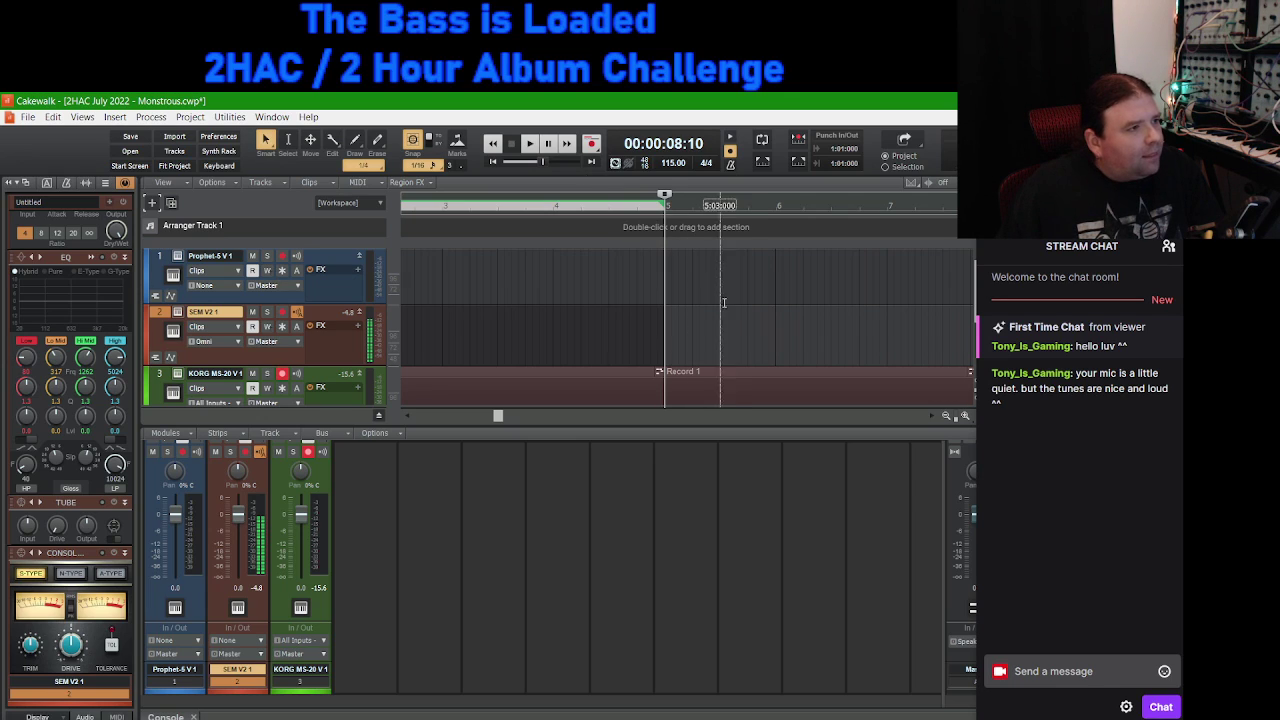
{"action": "left_click", "coordinate": [591, 146]}
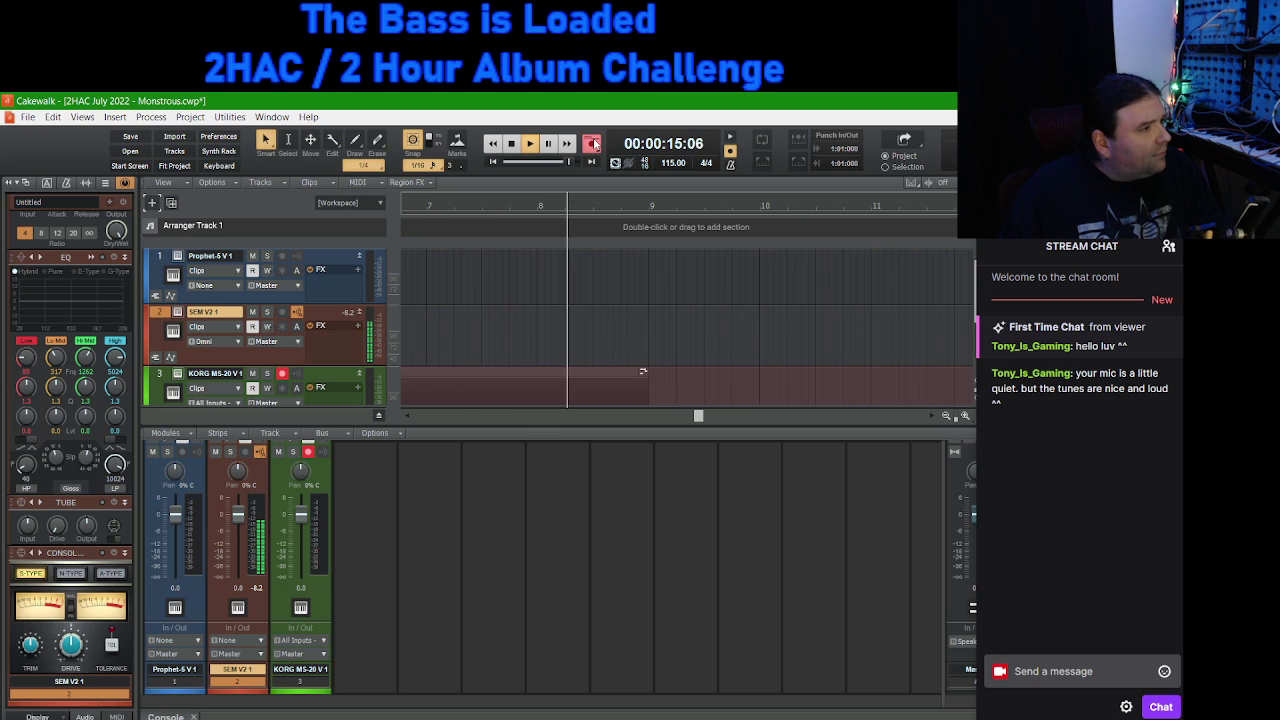
{"action": "left_click", "coordinate": [512, 147]}
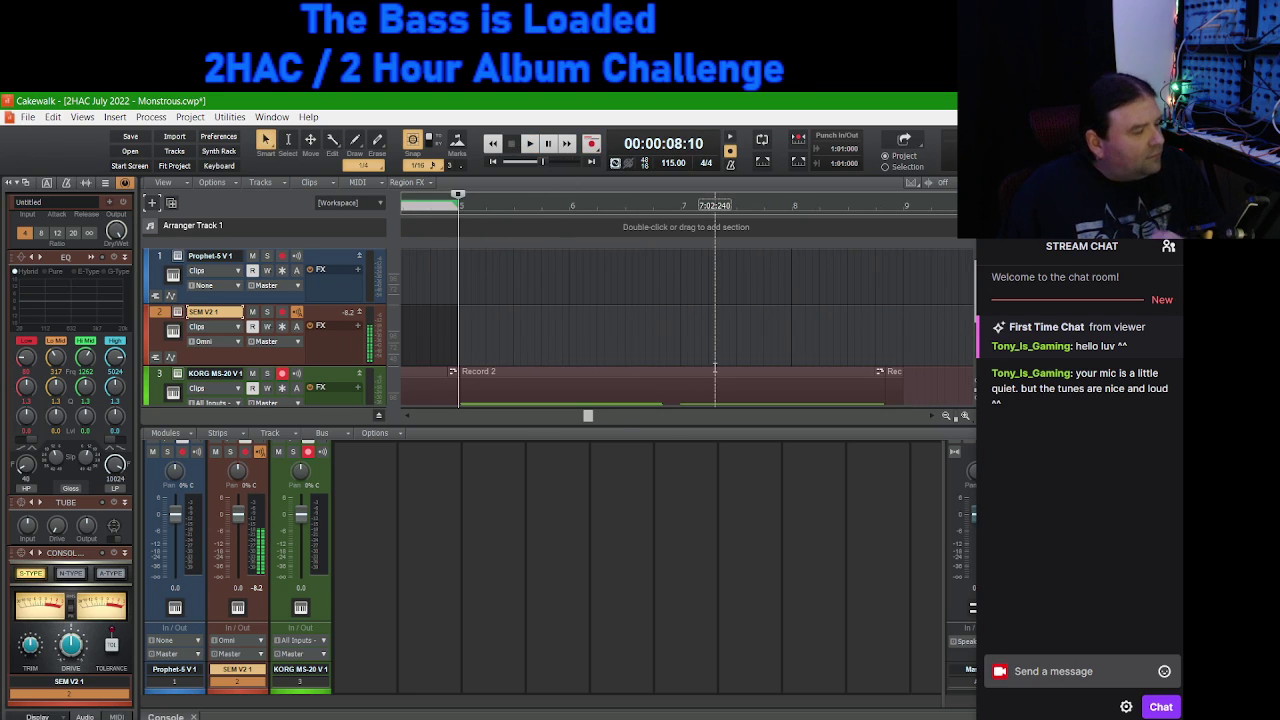
{"action": "key", "text": "ctrl+z"}
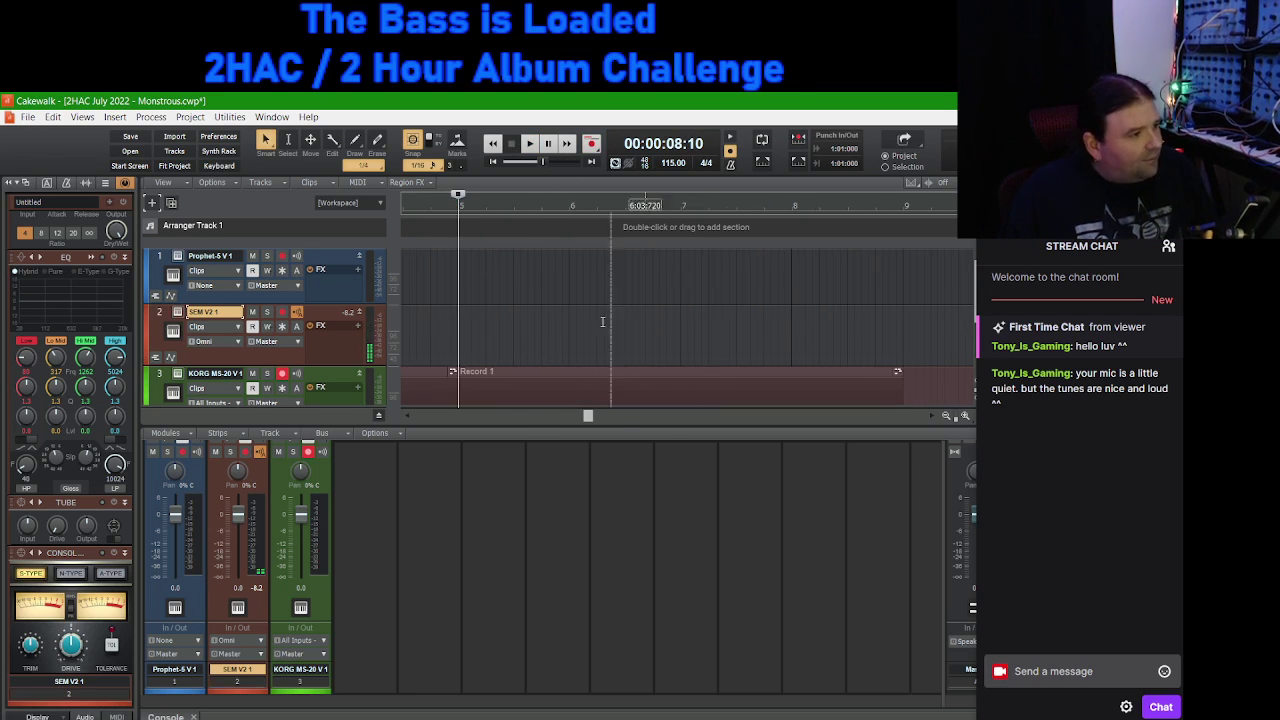
Step: Arm the SEM V2 track, disarm the KORG MS-20 V track, and record a two-chord strings part from bar 5 to bar 9
{"action": "left_click", "coordinate": [282, 312]}
{"action": "left_click", "coordinate": [283, 376]}
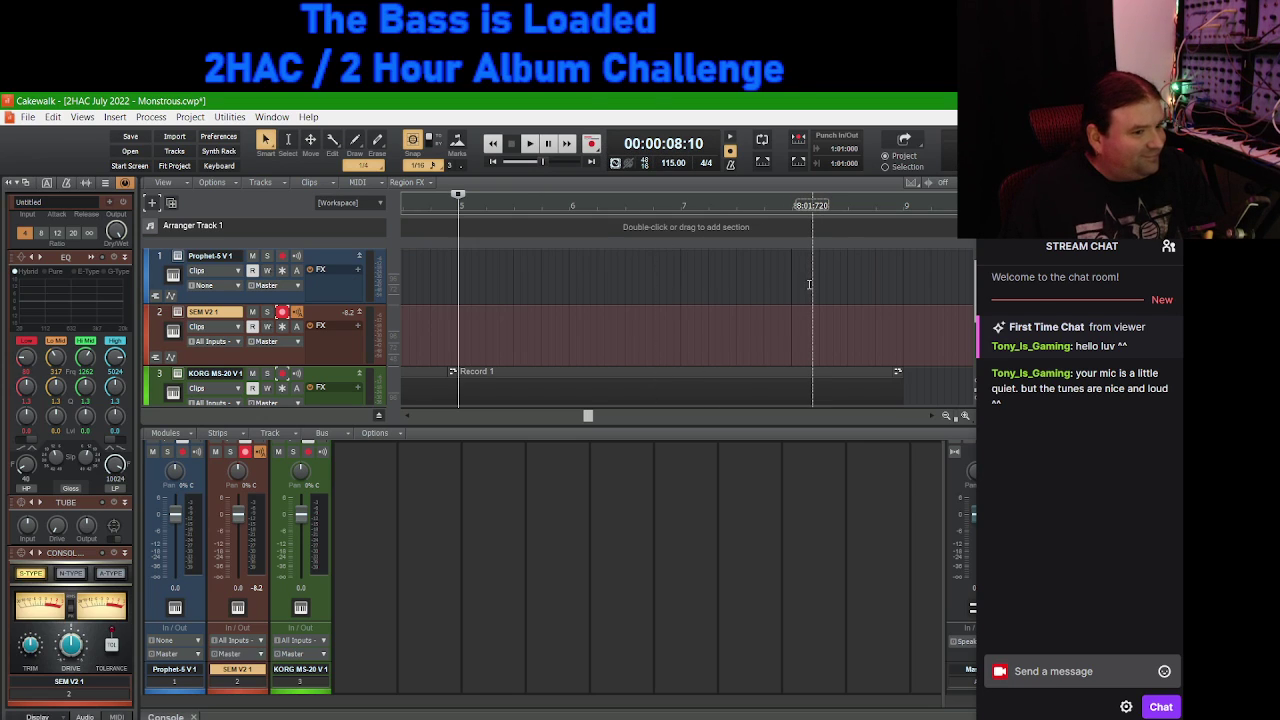
{"action": "scroll", "coordinate": [809, 284], "scroll_direction": "down", "scroll_amount": 1}
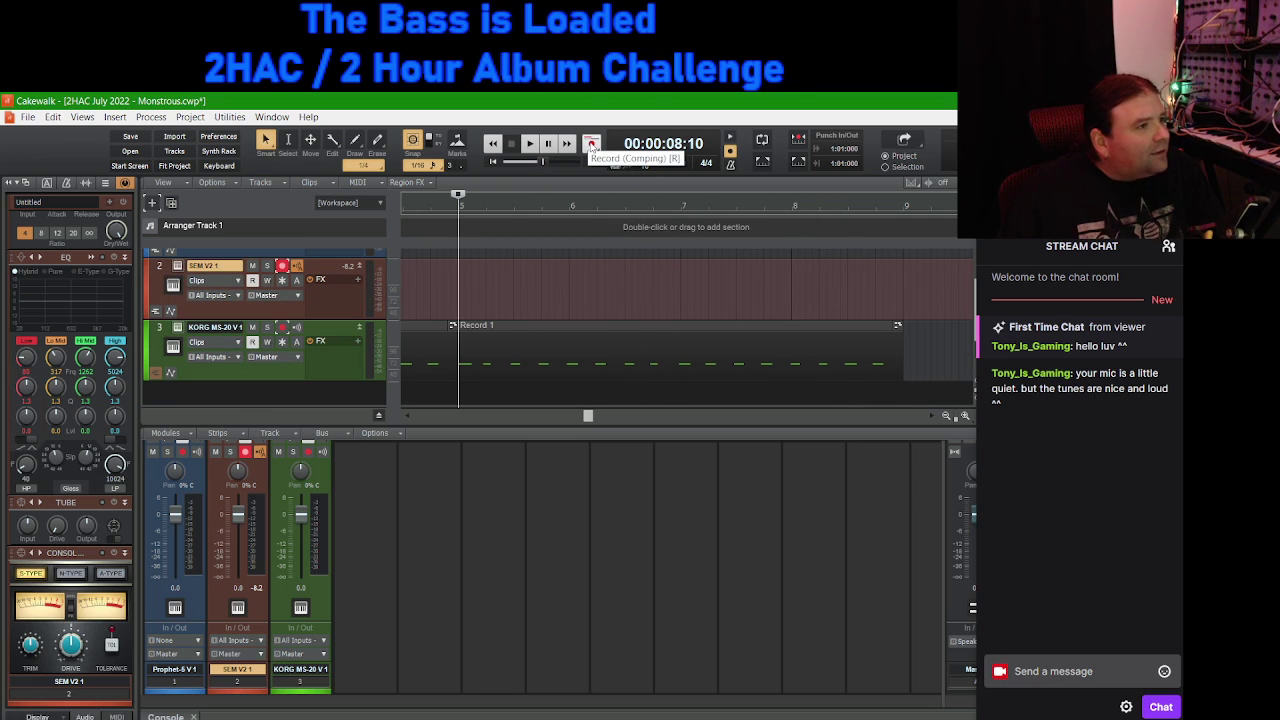
{"action": "left_click", "coordinate": [591, 145]}
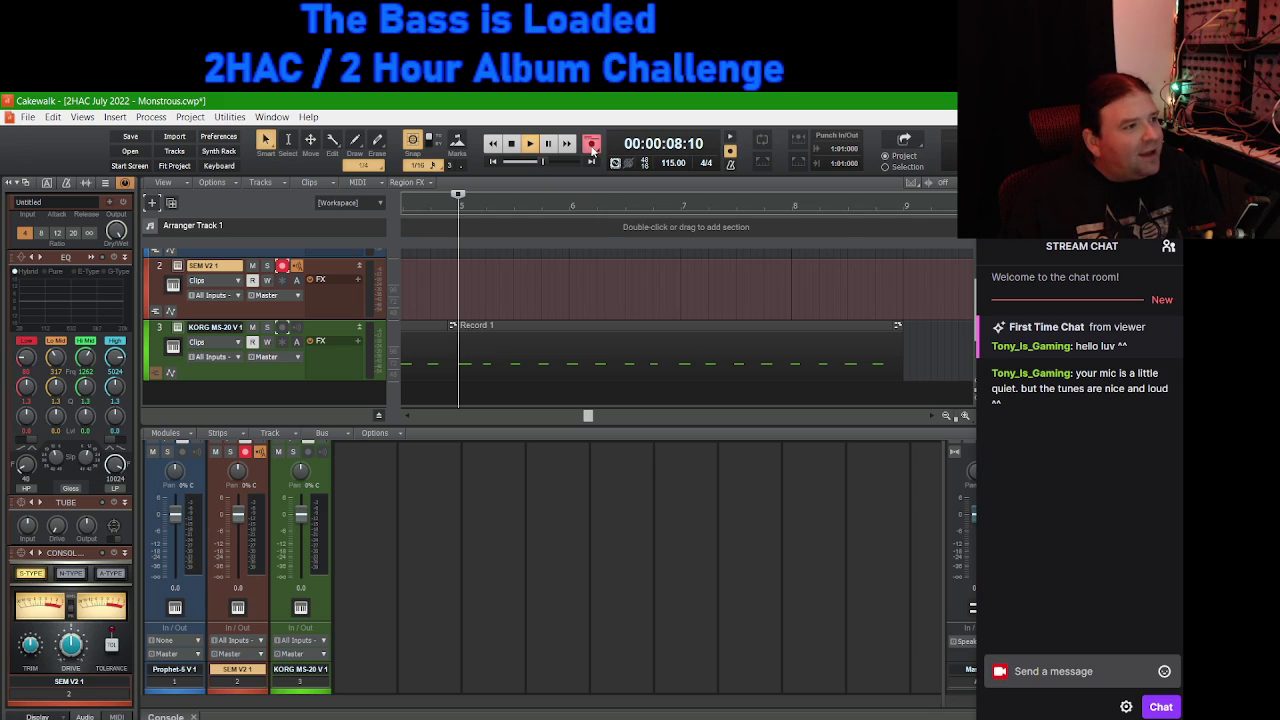
{"action": "left_click", "coordinate": [511, 143]}
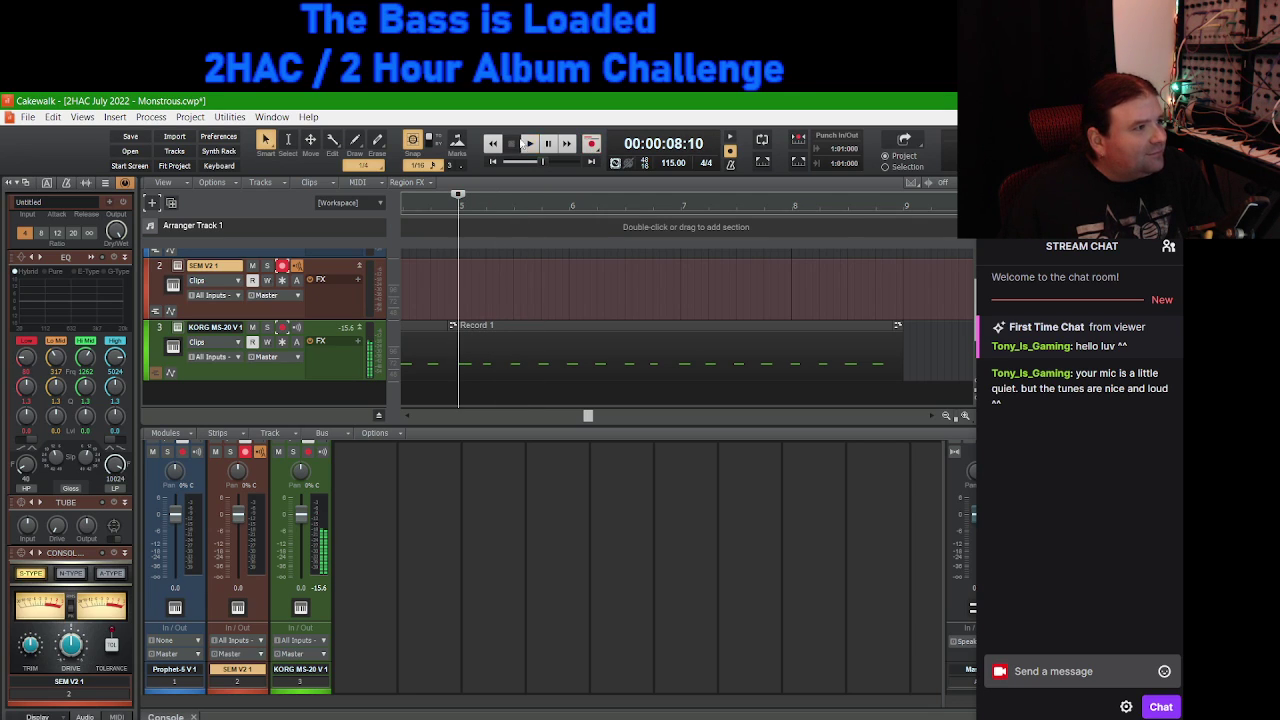
{"action": "left_click", "coordinate": [592, 145]}
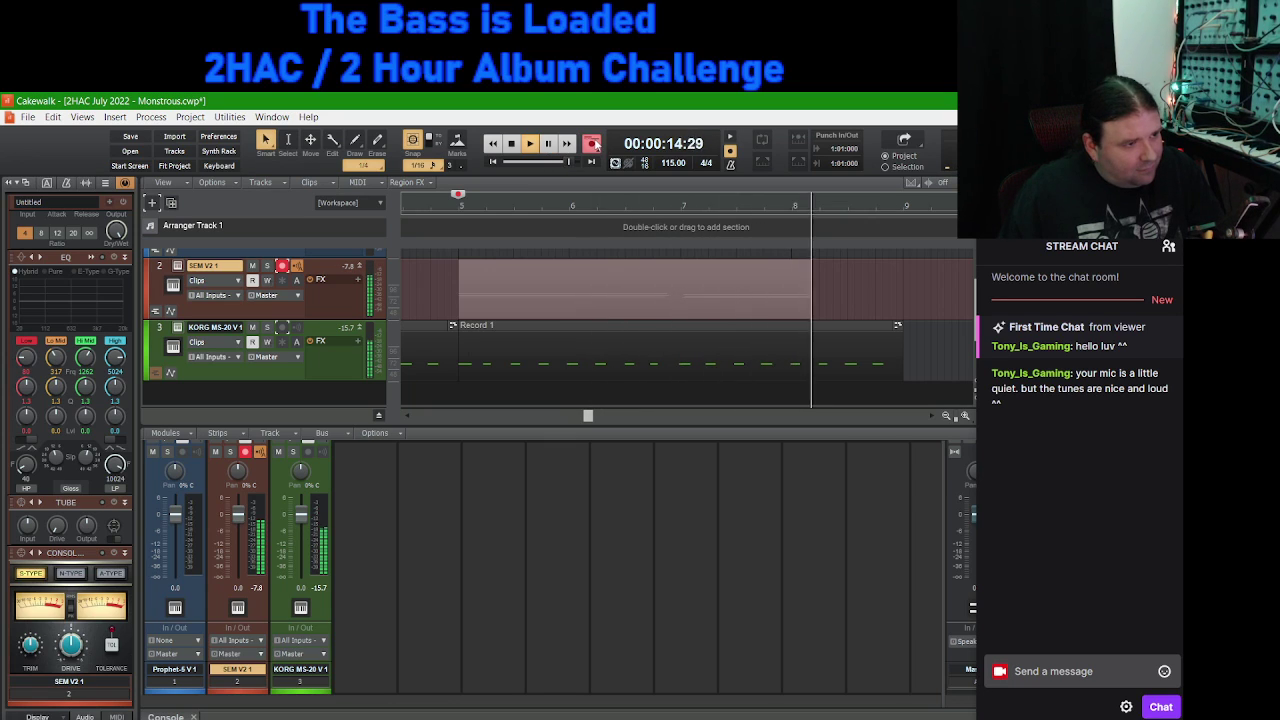
{"action": "key", "text": "space"}
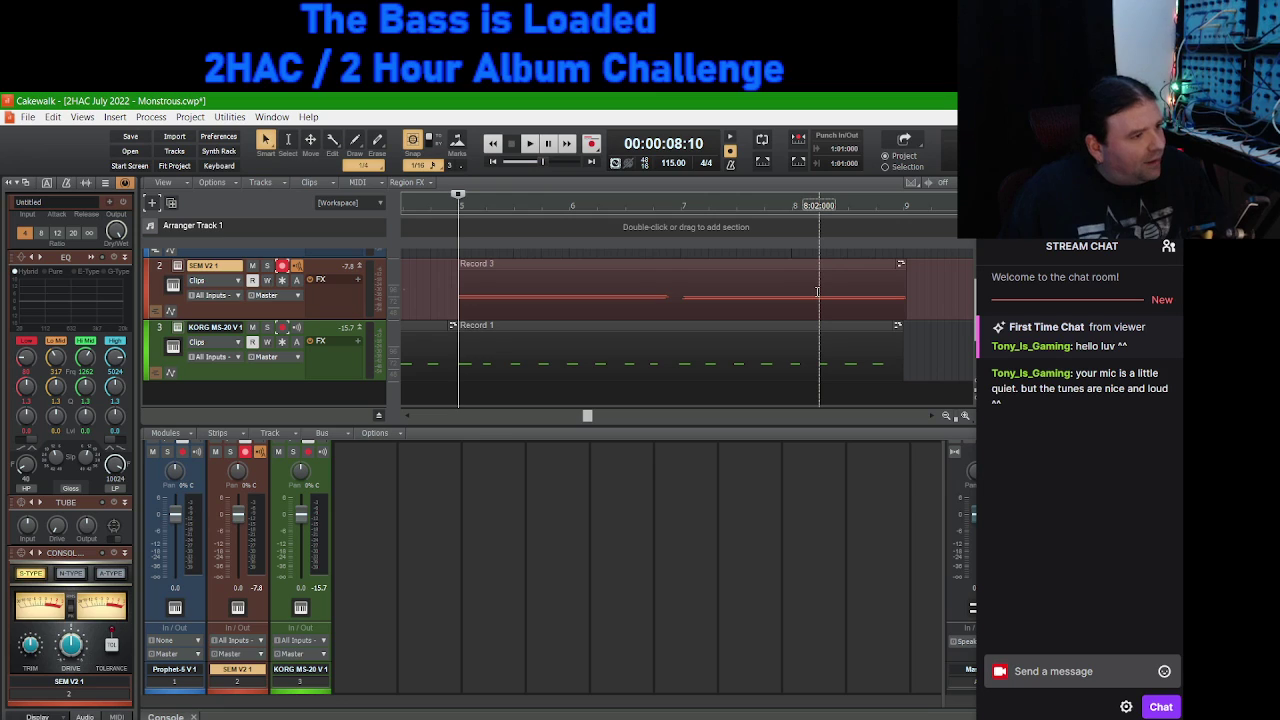
Step: Play back the new strings recording and open its clip in the Piano Roll to check the chords while listening
{"action": "key", "text": "space"}
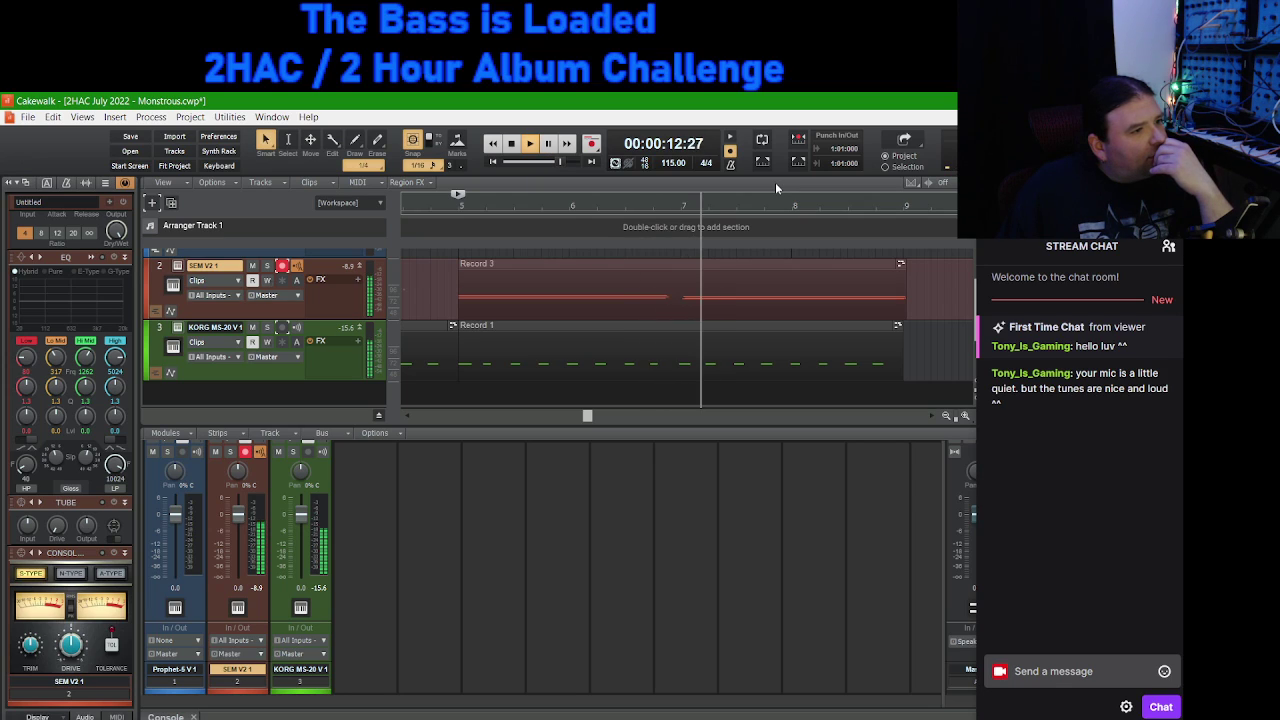
{"action": "left_click", "coordinate": [511, 143]}
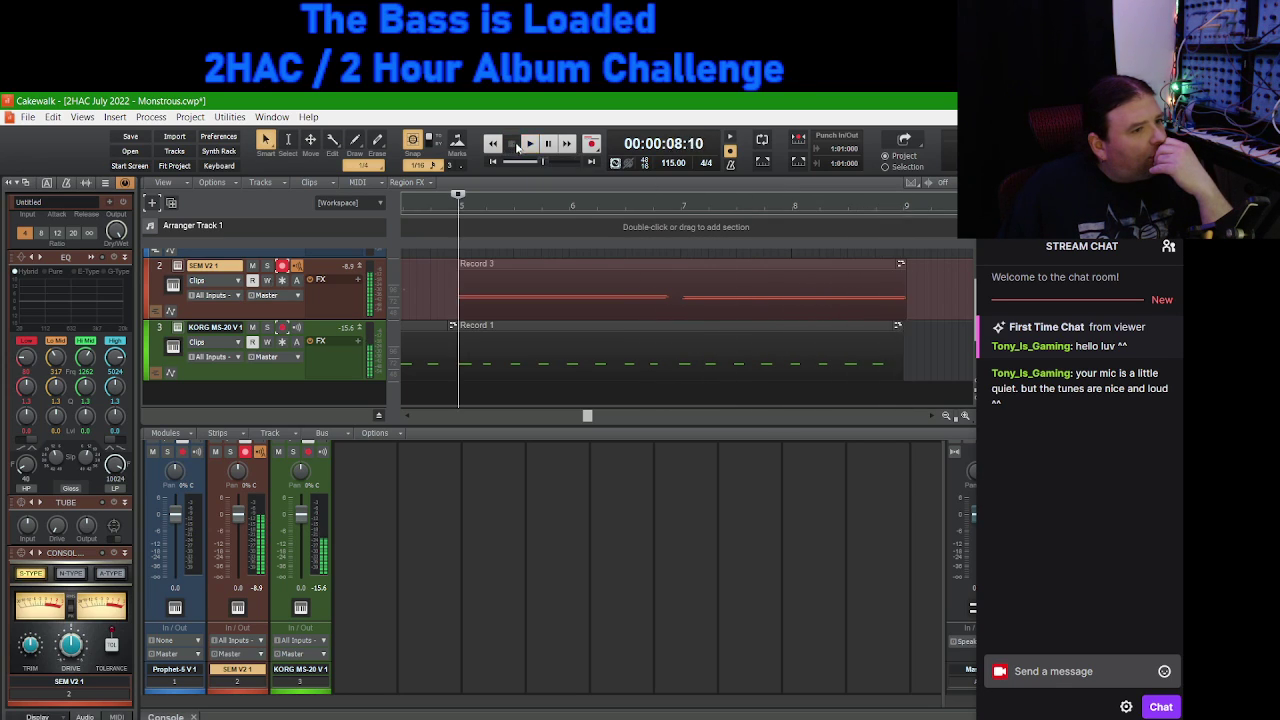
{"action": "left_click", "coordinate": [664, 263]}
{"action": "double_click", "coordinate": [664, 263]}
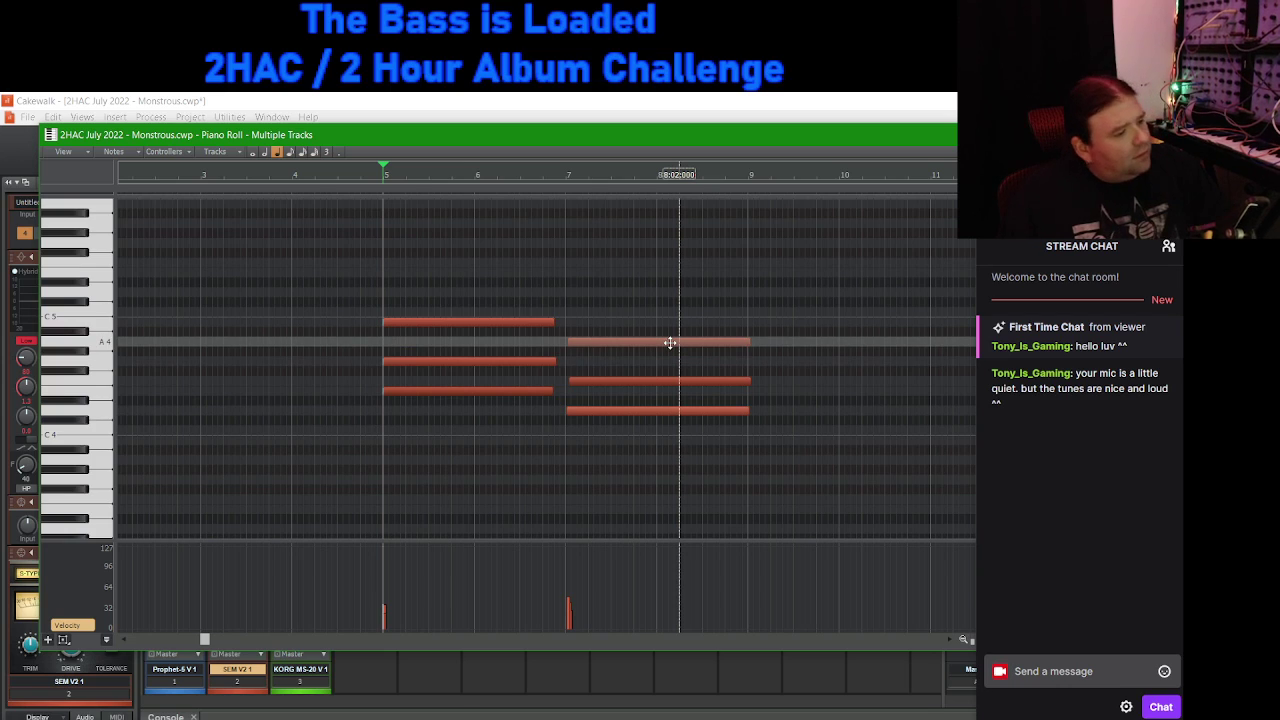
{"action": "key", "text": "space"}
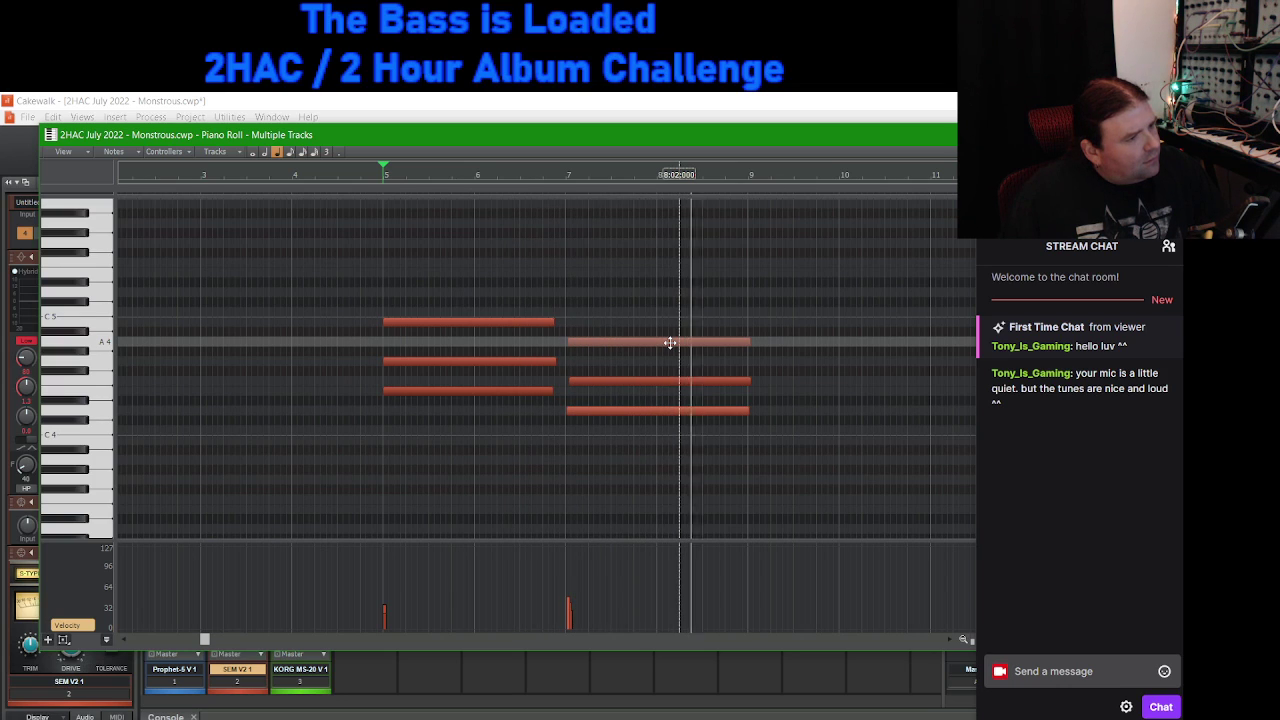
{"action": "key", "text": "space"}
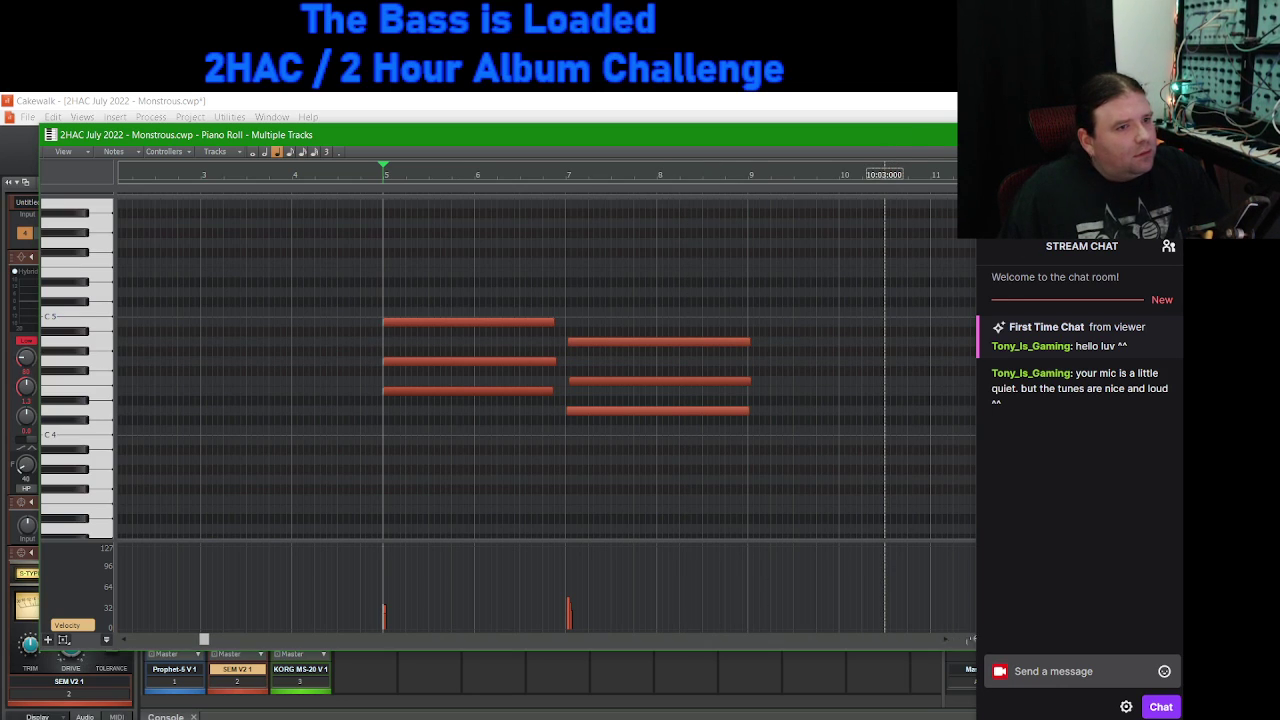
Step: Show the track list in the Piano Roll and make the KORG MS-20 V notes editable alongside the strings chords
{"action": "left_click_drag", "start_coordinate": [956, 300], "coordinate": [845, 300]}
{"action": "left_click", "coordinate": [920, 196]}
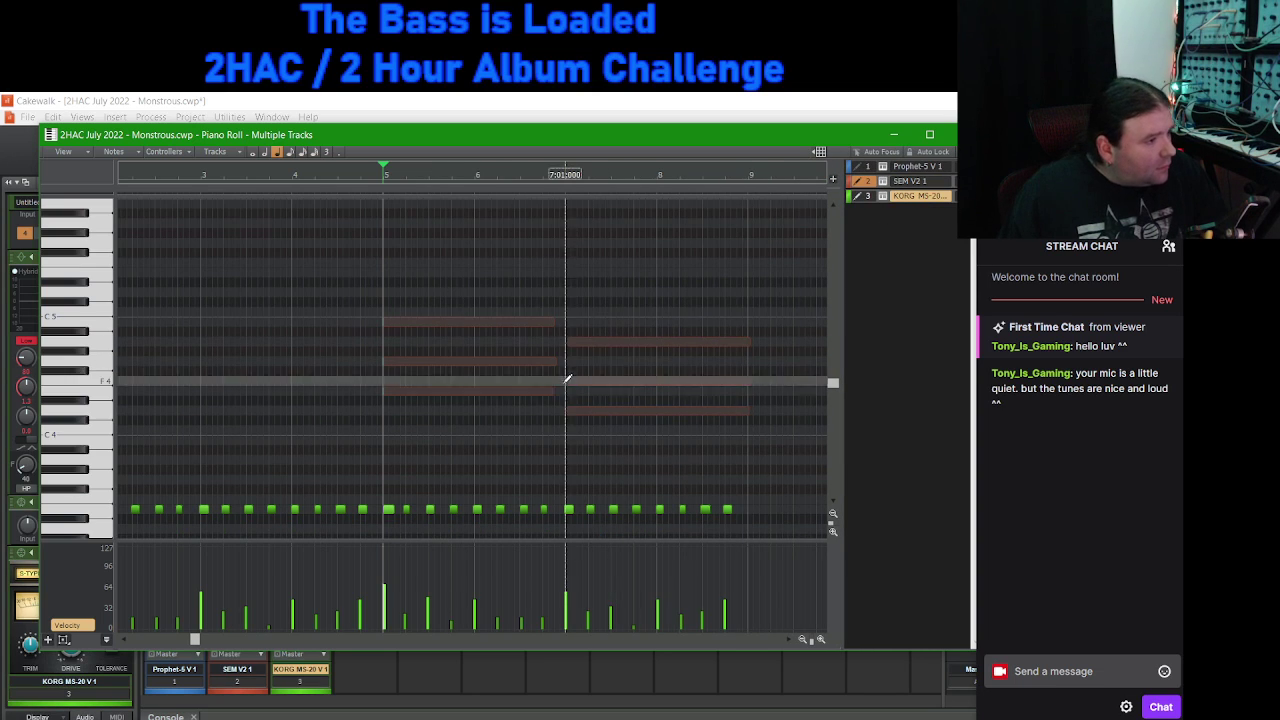
{"action": "scroll", "coordinate": [605, 355], "scroll_direction": "down", "scroll_amount": 2}
{"action": "scroll", "coordinate": [605, 355], "scroll_direction": "down", "scroll_amount": 2}
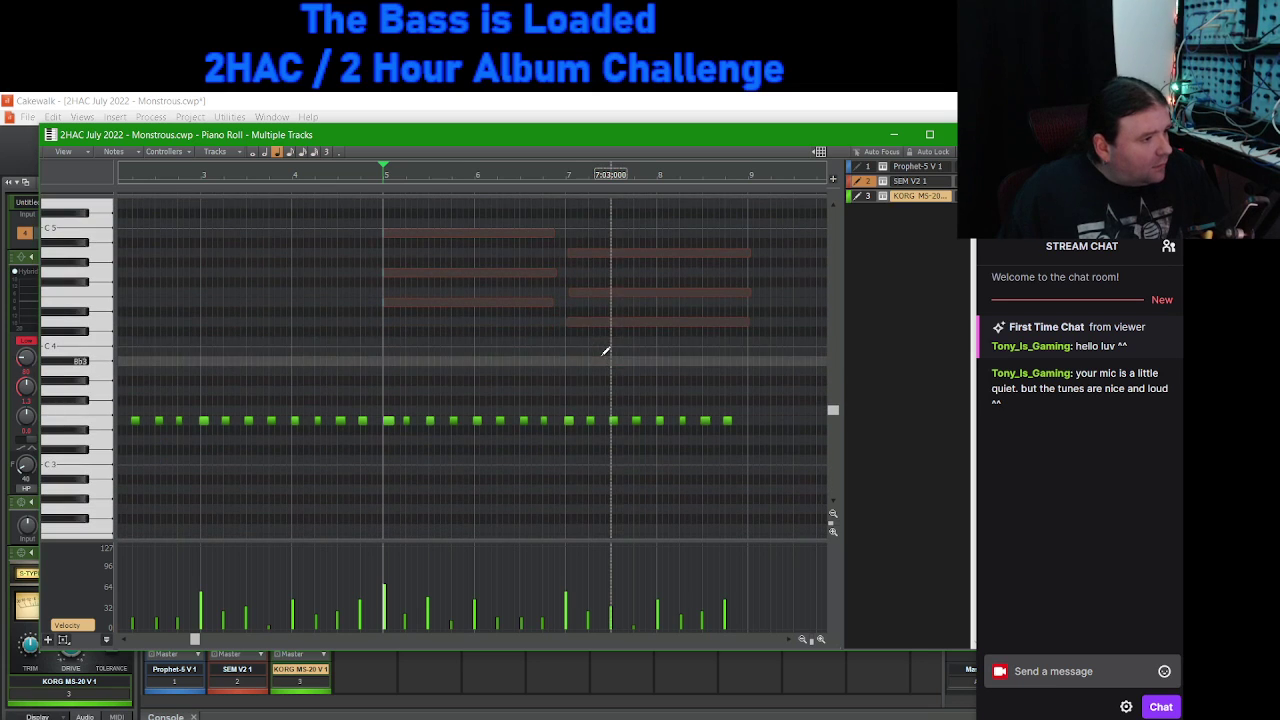
{"action": "left_click_drag", "start_coordinate": [562, 357], "coordinate": [642, 457]}
{"action": "left_click_drag", "start_coordinate": [741, 475], "coordinate": [742, 476]}
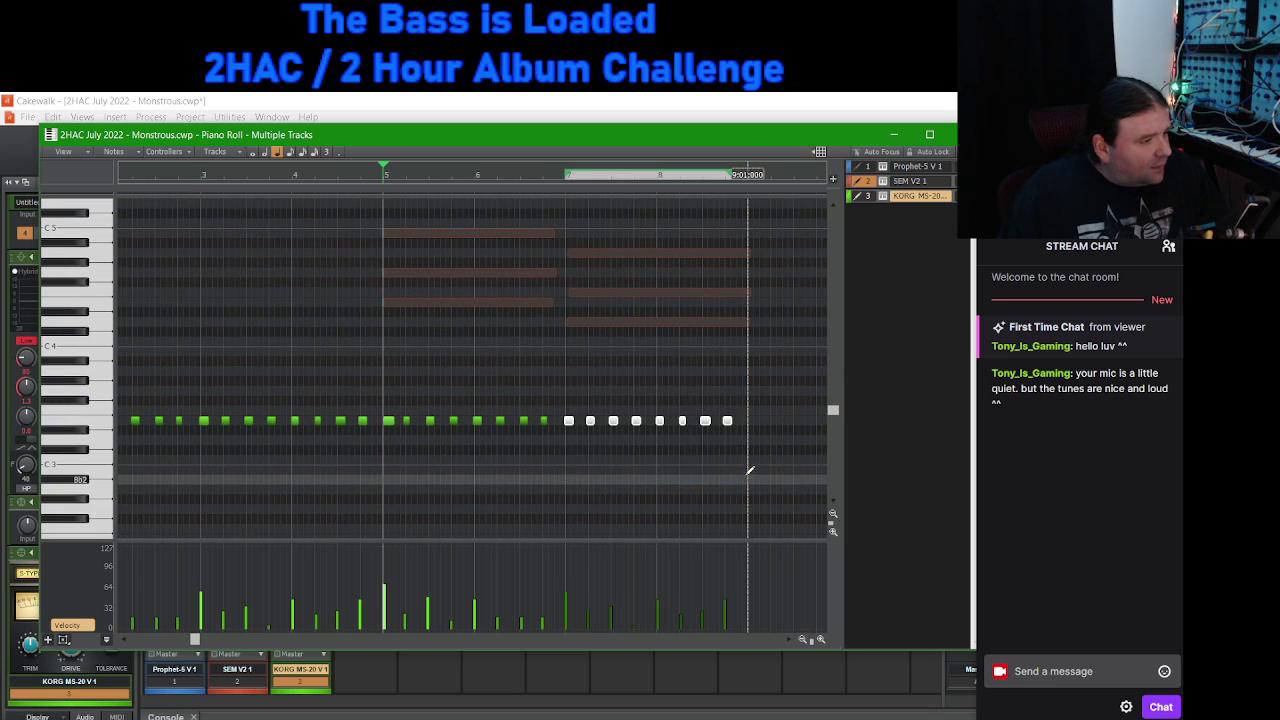
{"action": "left_click", "coordinate": [591, 421]}
{"action": "left_click_drag", "start_coordinate": [591, 421], "coordinate": [586, 440]}
{"action": "key", "text": "ctrl+z"}
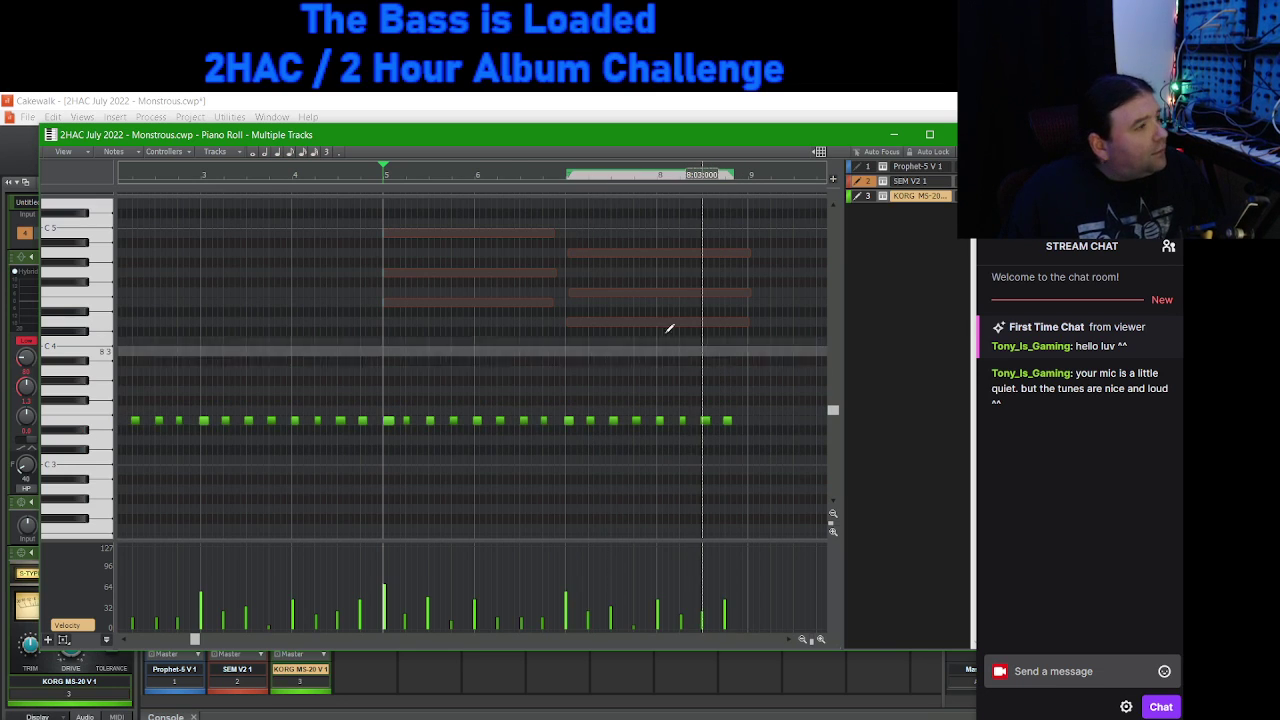
Step: Move the KORG MS-20 V notes in bars 7 and 8 down from E3 to D3 and close the Piano Roll
{"action": "left_click", "coordinate": [516, 175]}
{"action": "left_click_drag", "start_coordinate": [526, 134], "coordinate": [489, 138]}
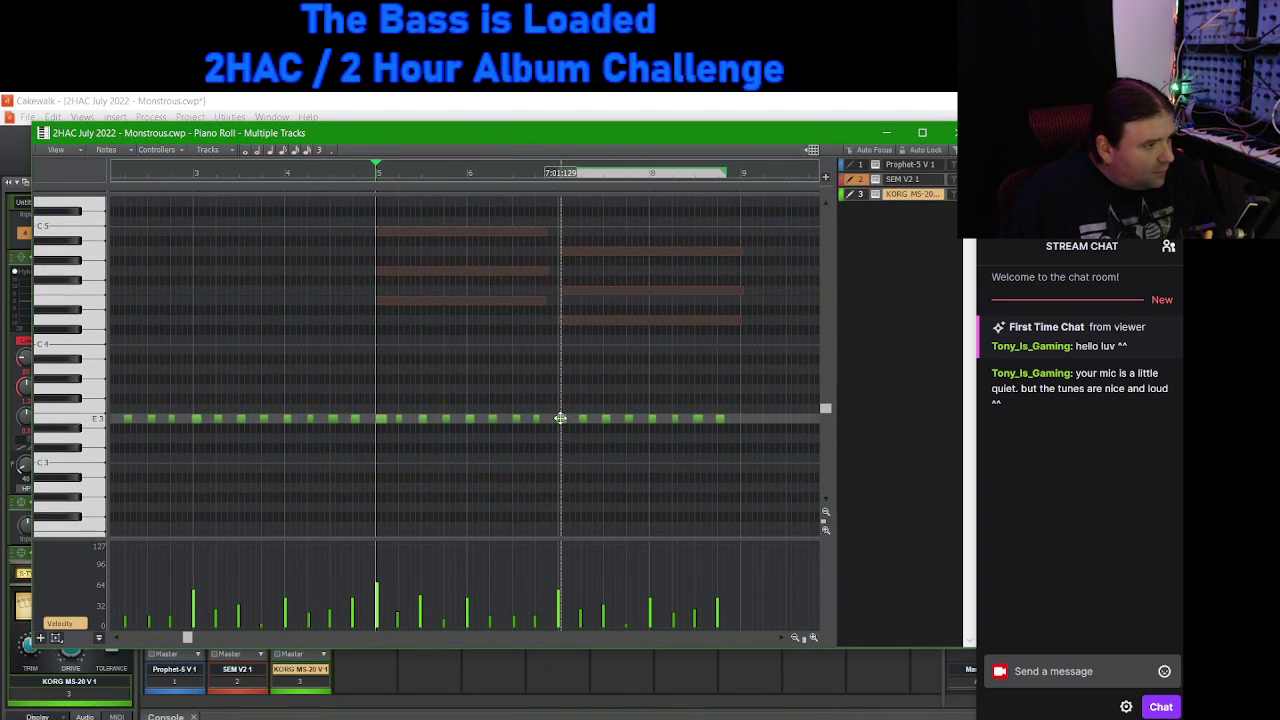
{"action": "left_click_drag", "start_coordinate": [557, 395], "coordinate": [743, 449]}
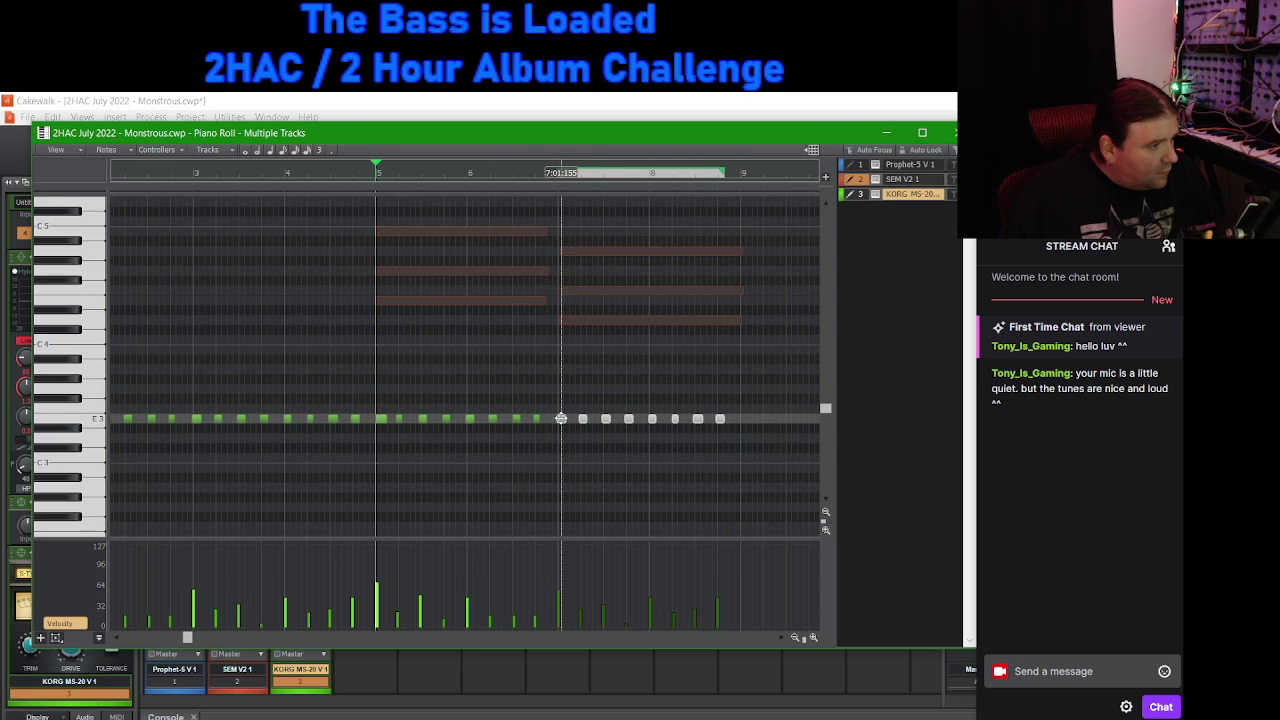
{"action": "left_click_drag", "start_coordinate": [561, 418], "coordinate": [561, 438]}
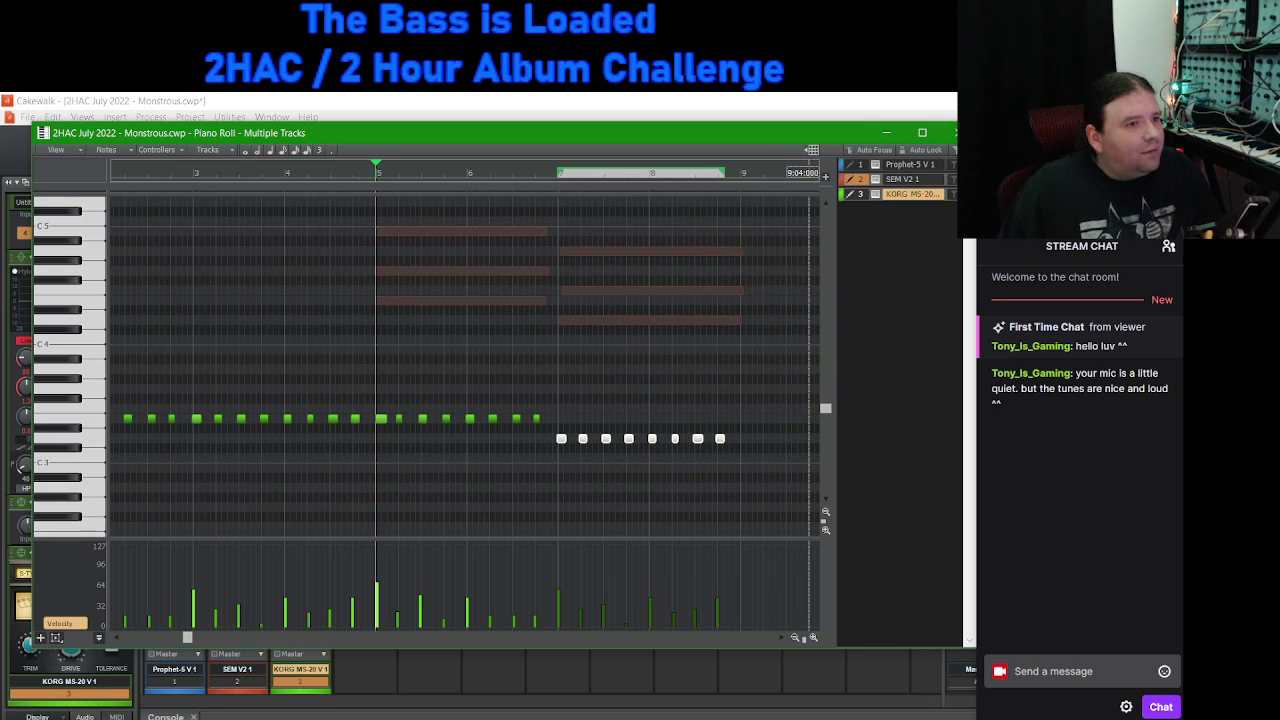
{"action": "left_click", "coordinate": [953, 133]}
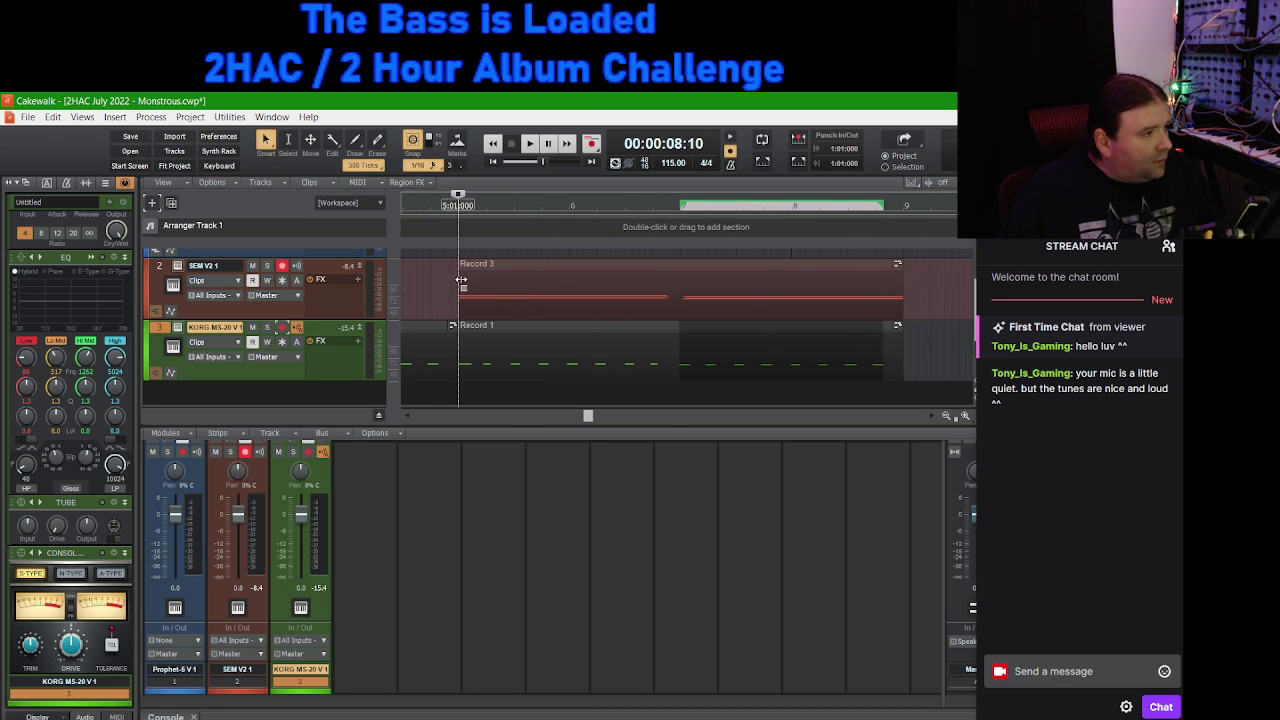
Step: Copy the SEM V2 strings clip at bar 5 and paste it on the same track at bar 9
{"action": "left_click", "coordinate": [540, 266]}
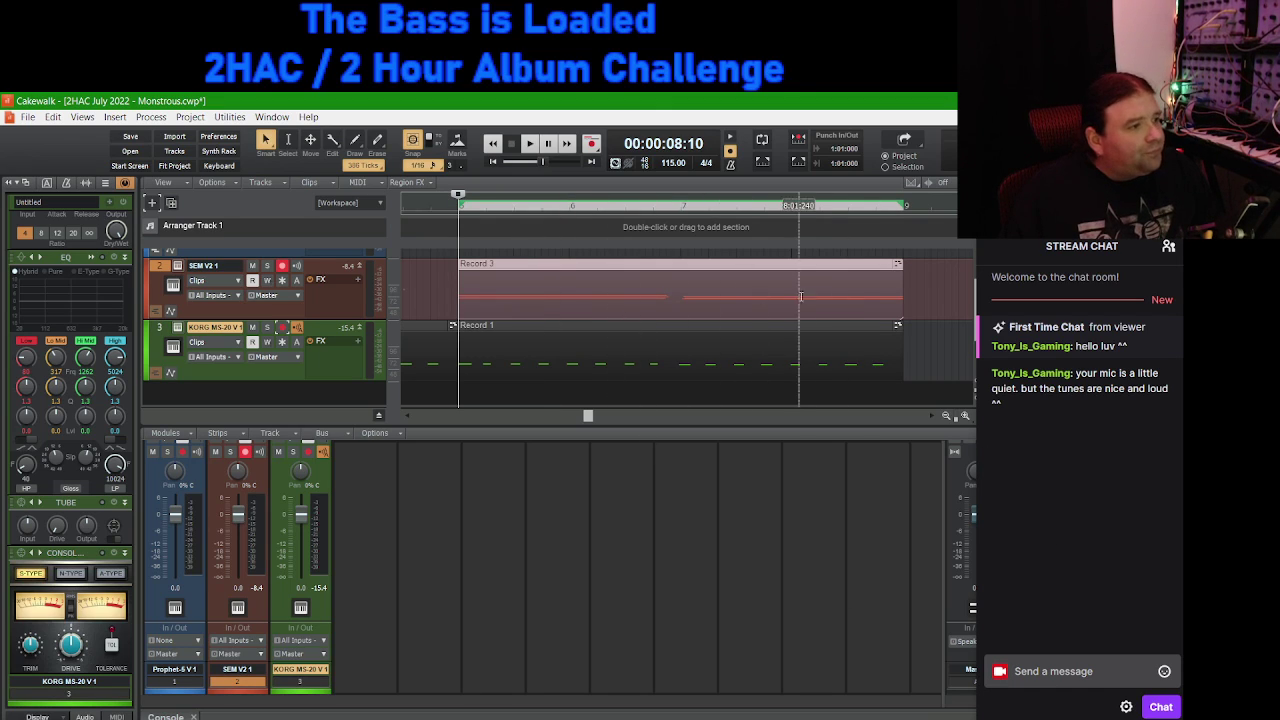
{"action": "left_click", "coordinate": [903, 208]}
{"action": "key", "text": "ctrl+v"}
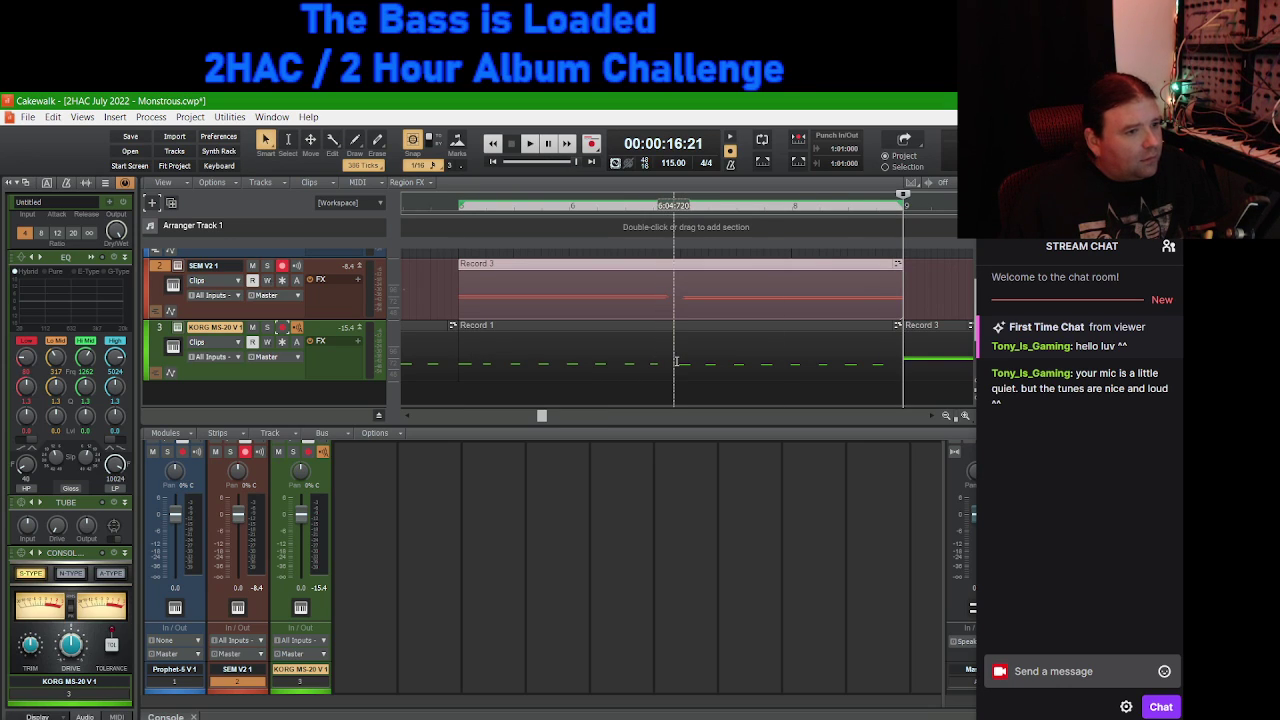
{"action": "key", "text": "ctrl+z"}
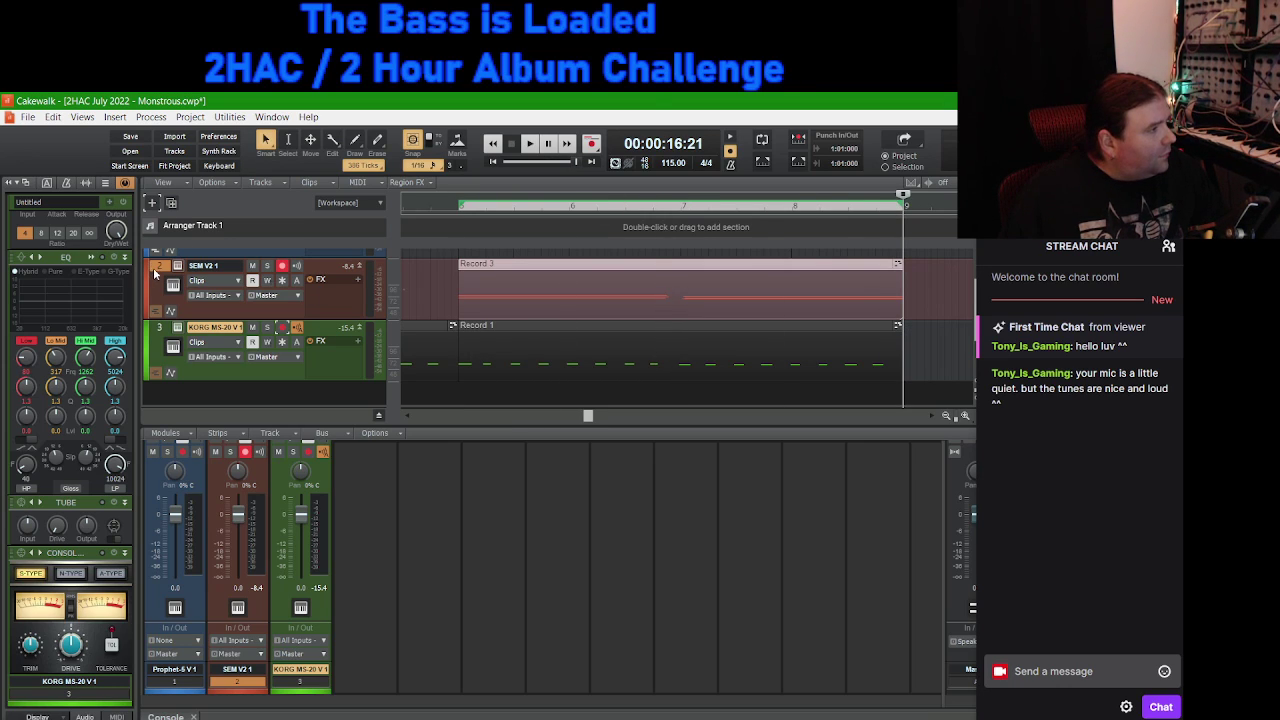
{"action": "left_click", "coordinate": [155, 273]}
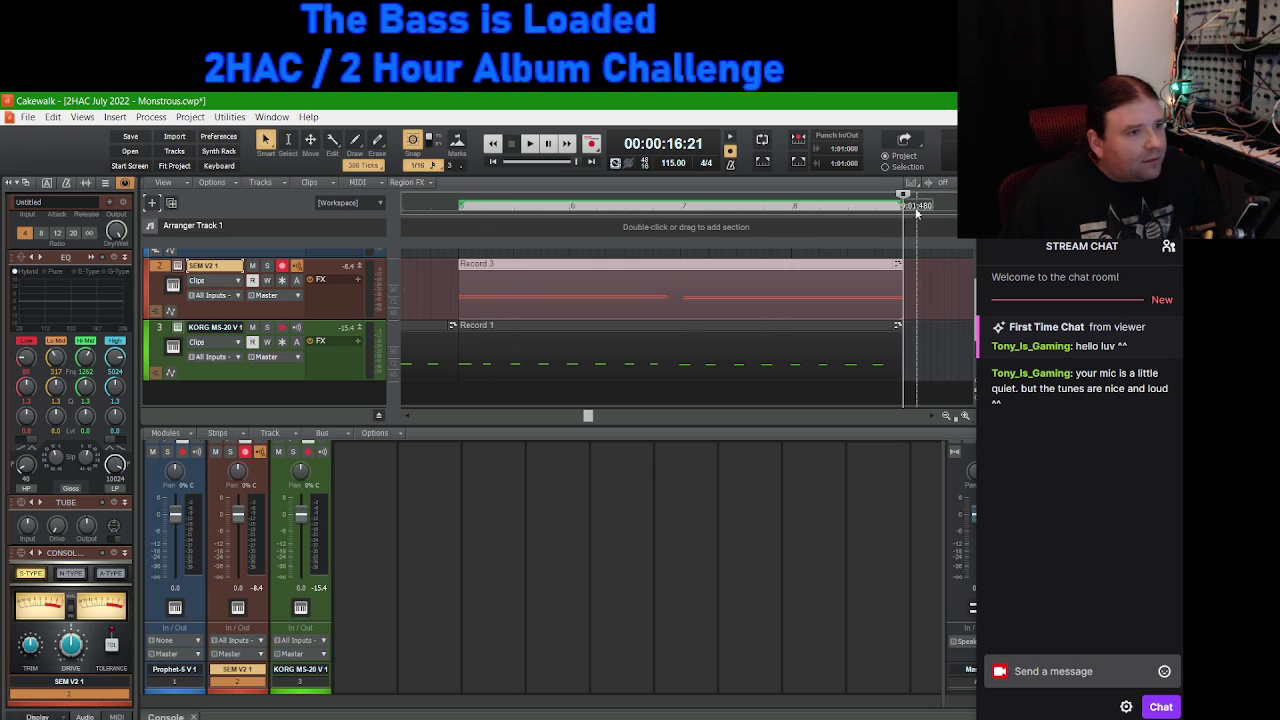
{"action": "key", "text": "ctrl+v"}
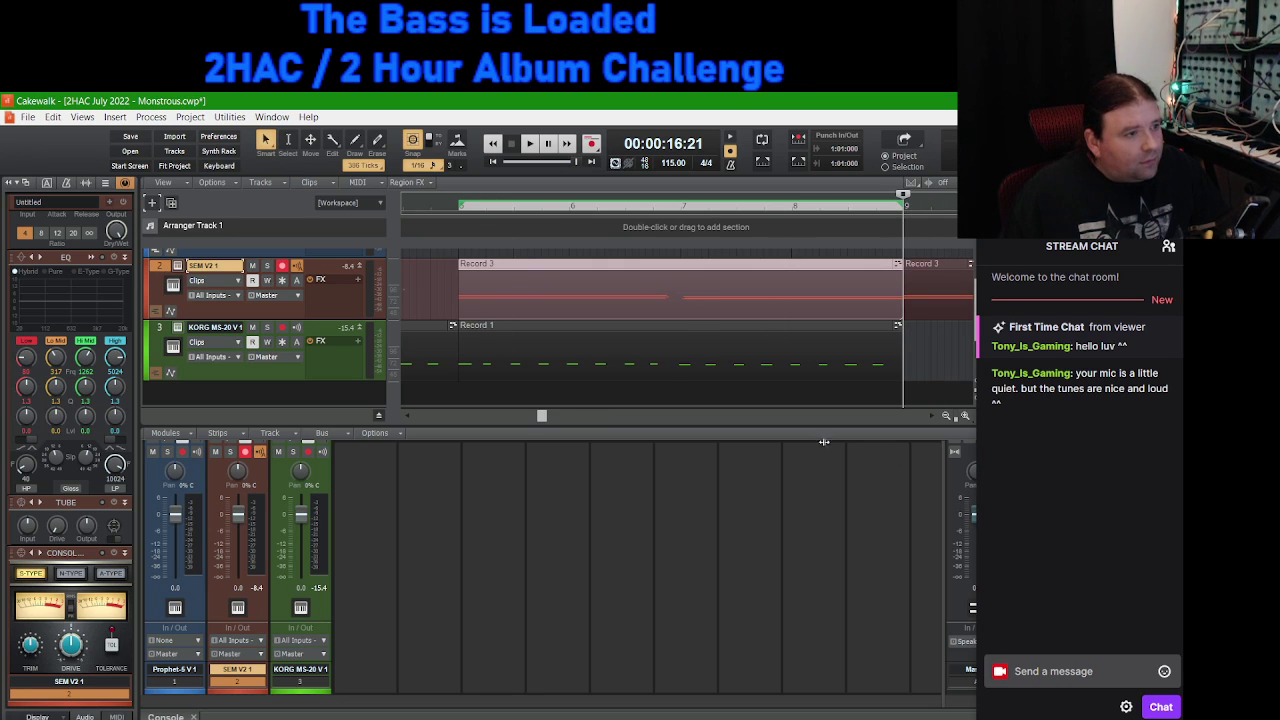
Step: Copy the KORG MS-20 V clip at bar 5 and paste it on its own track at bar 9
{"action": "left_click", "coordinate": [184, 326]}
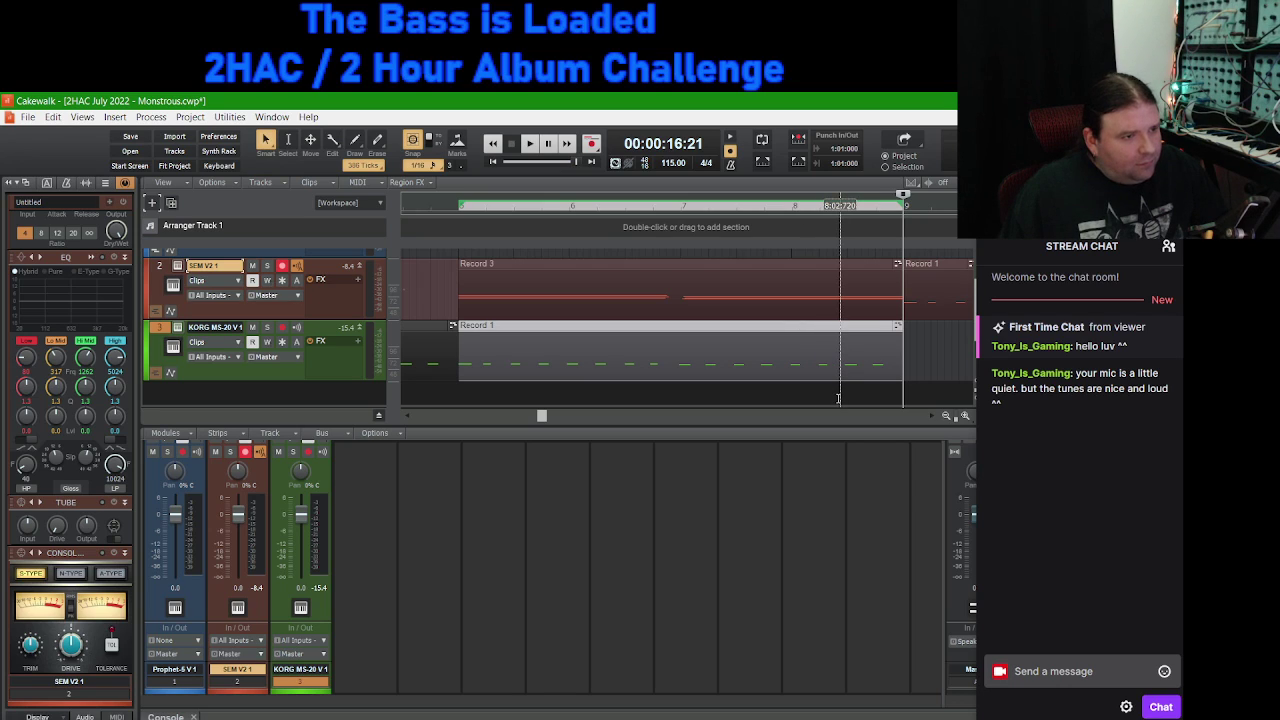
{"action": "left_click", "coordinate": [167, 333]}
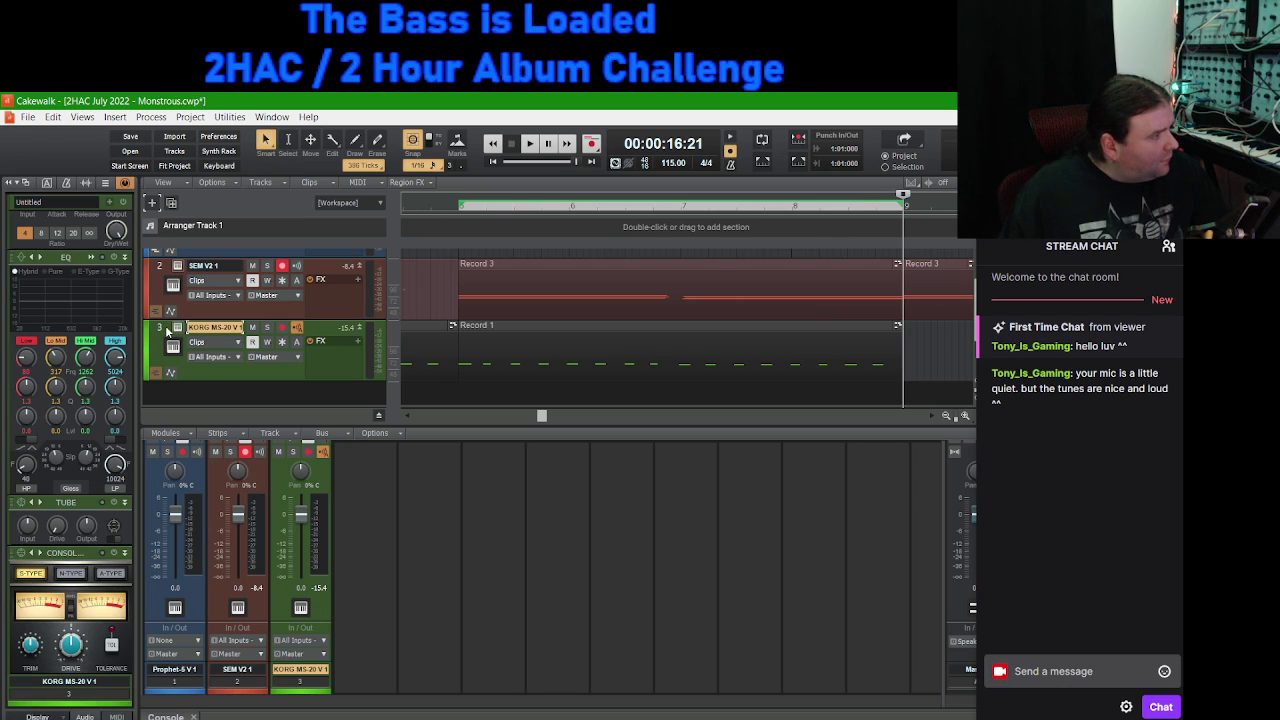
{"action": "key", "text": "ctrl+v"}
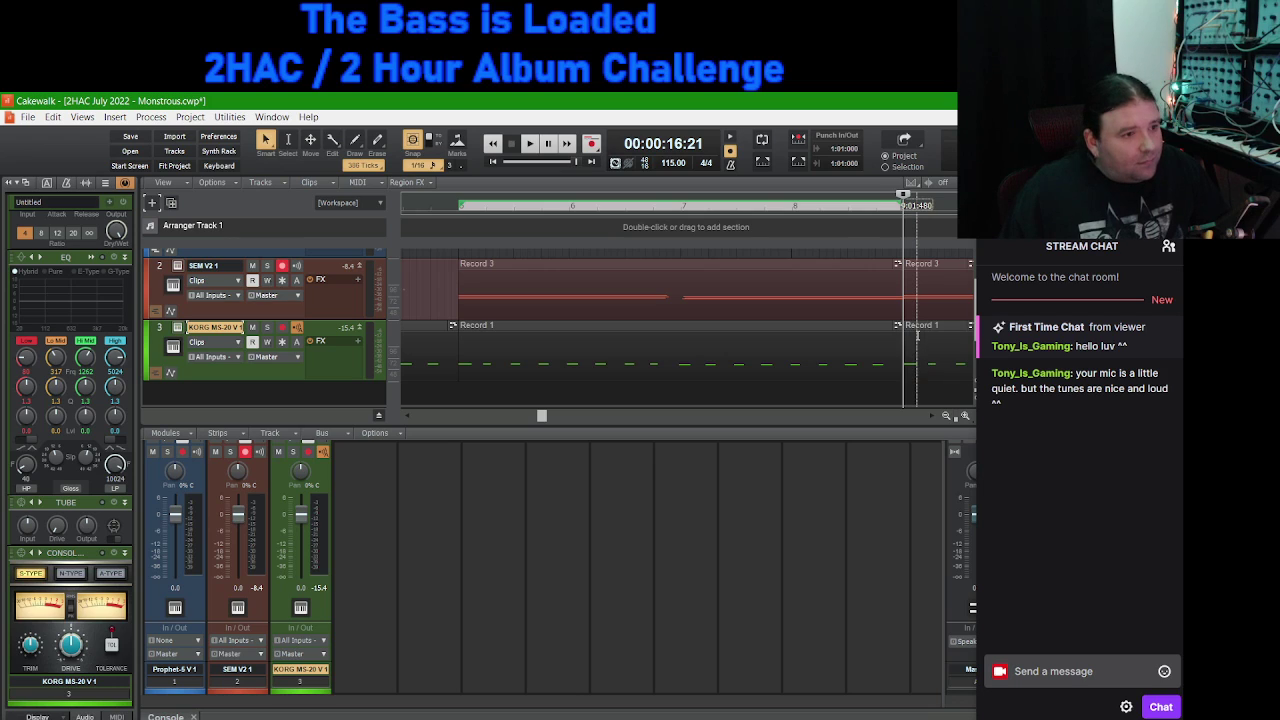
Step: Return the playhead to the start of the project
{"action": "left_click_drag", "start_coordinate": [544, 420], "coordinate": [707, 425]}
{"action": "key", "text": "ctrl+Left"}
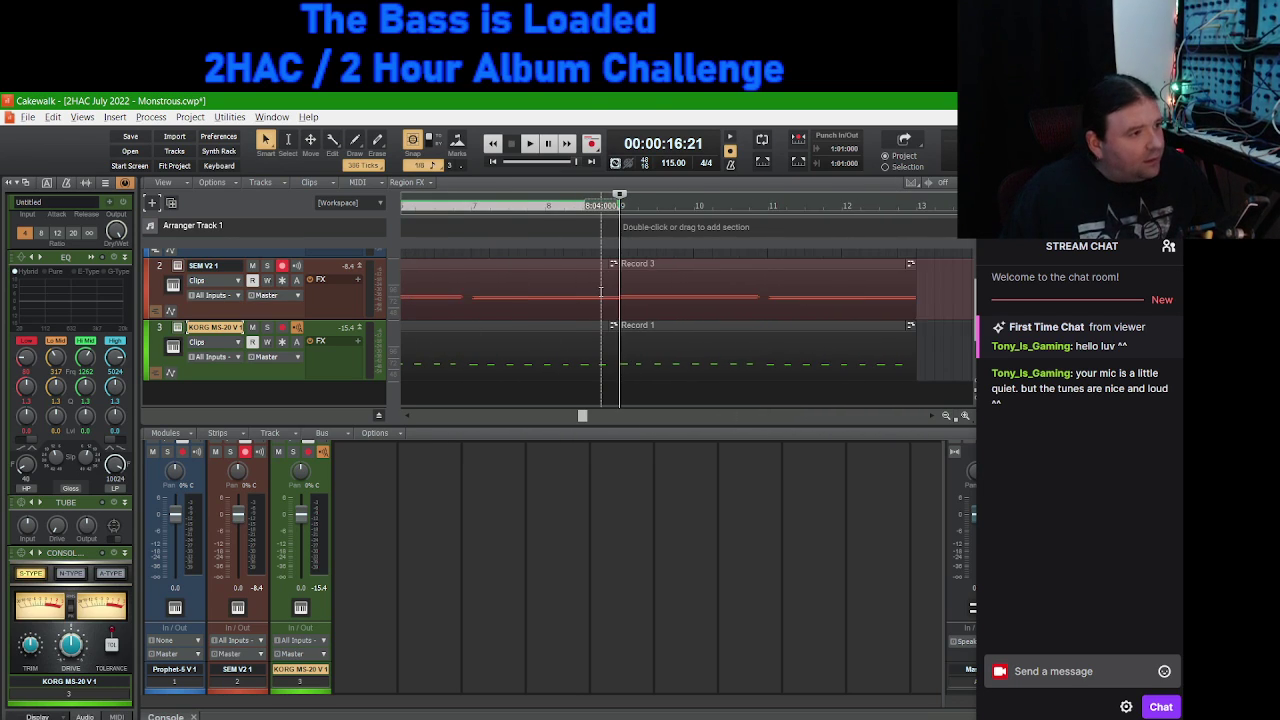
{"action": "key", "text": "ctrl+Left"}
{"action": "key", "text": "ctrl+Left"}
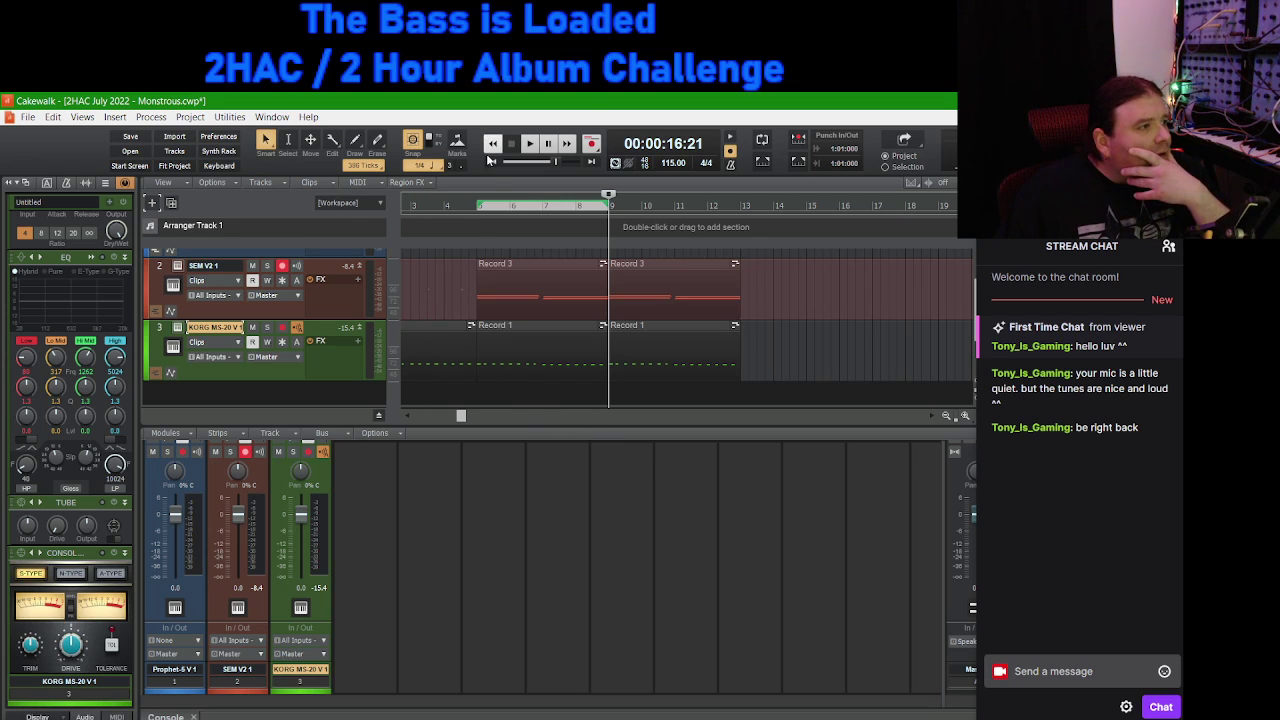
{"action": "left_click_drag", "start_coordinate": [461, 415], "coordinate": [380, 411]}
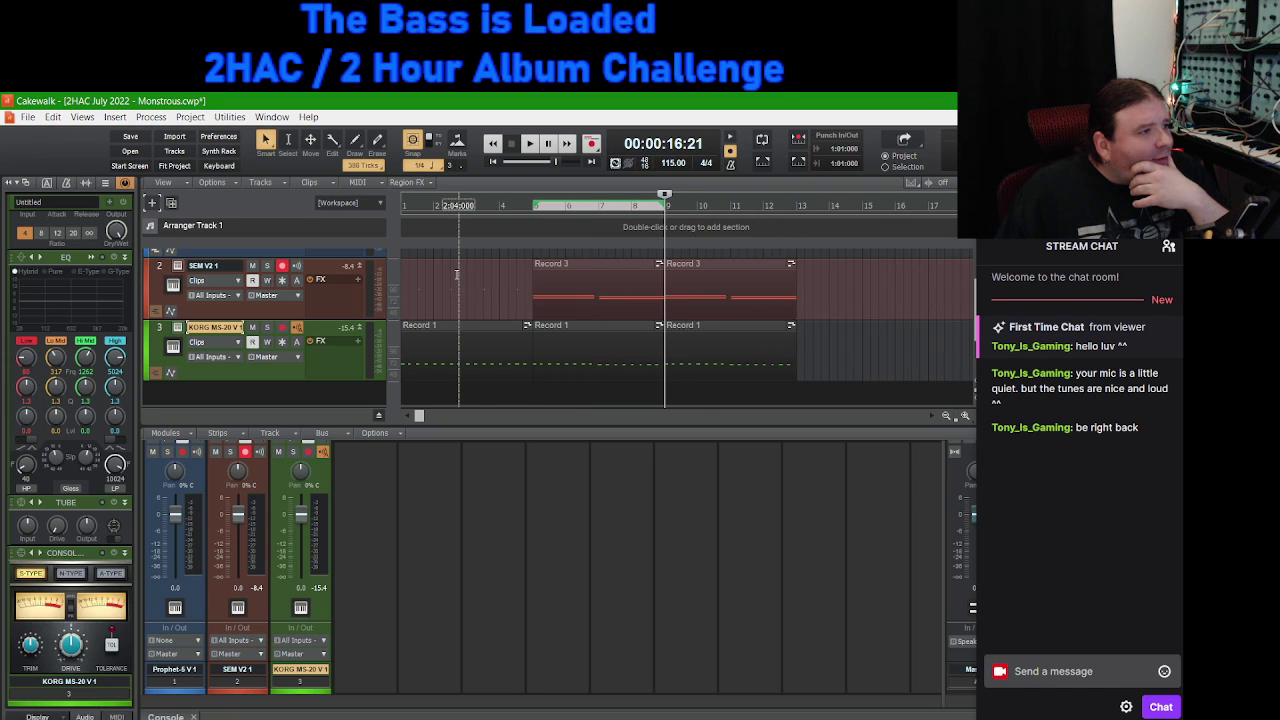
{"action": "left_click", "coordinate": [494, 162]}
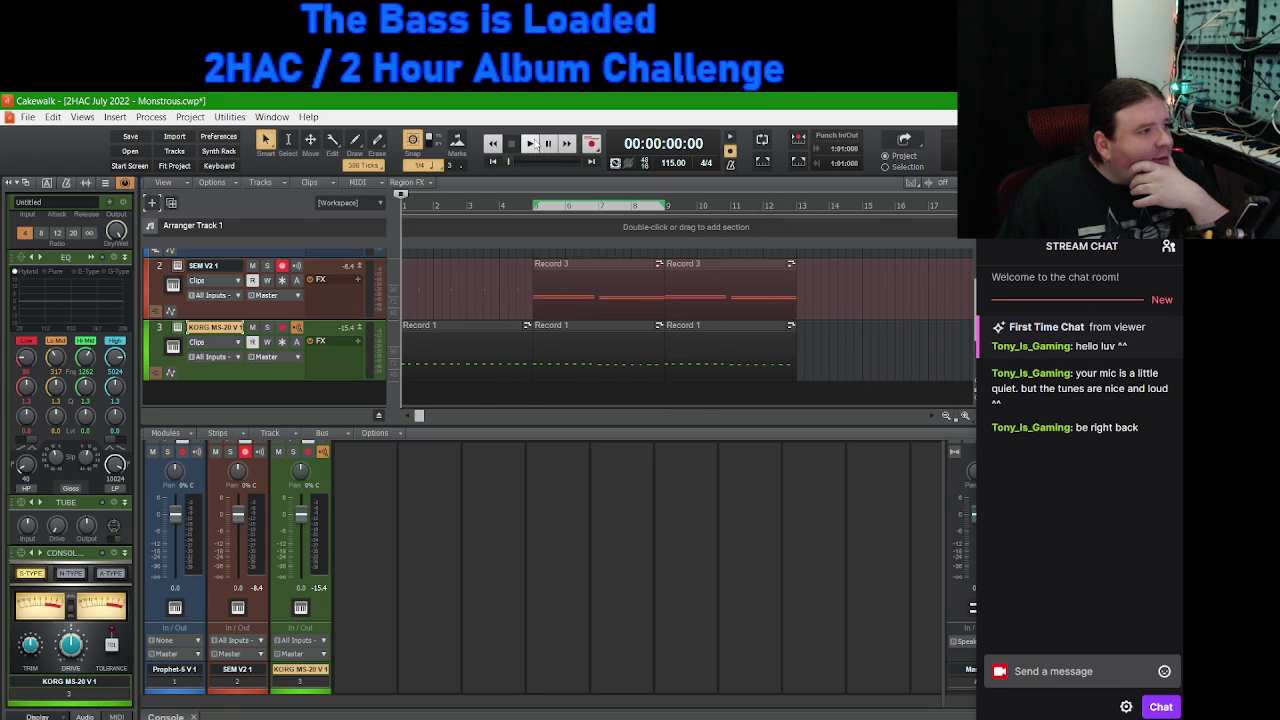
Step: Play the arrangement through from the start, and again from bar 5
{"action": "left_click", "coordinate": [531, 143]}
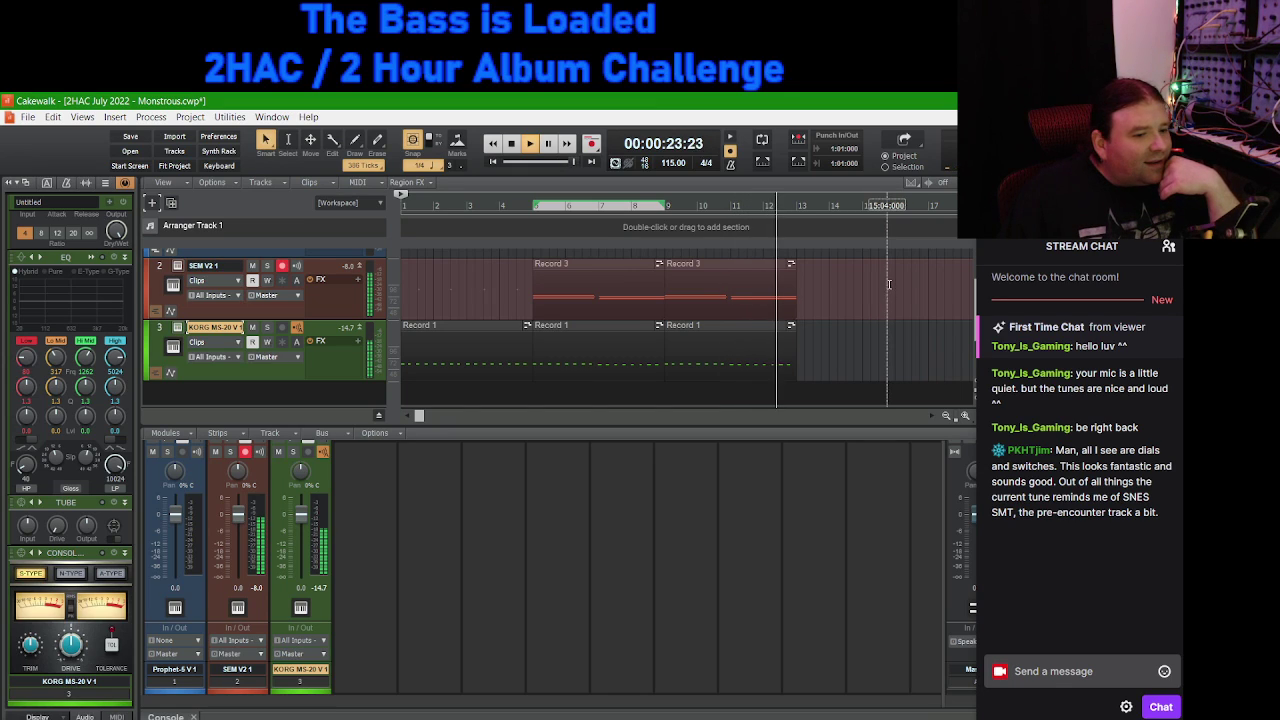
{"action": "left_click", "coordinate": [511, 144]}
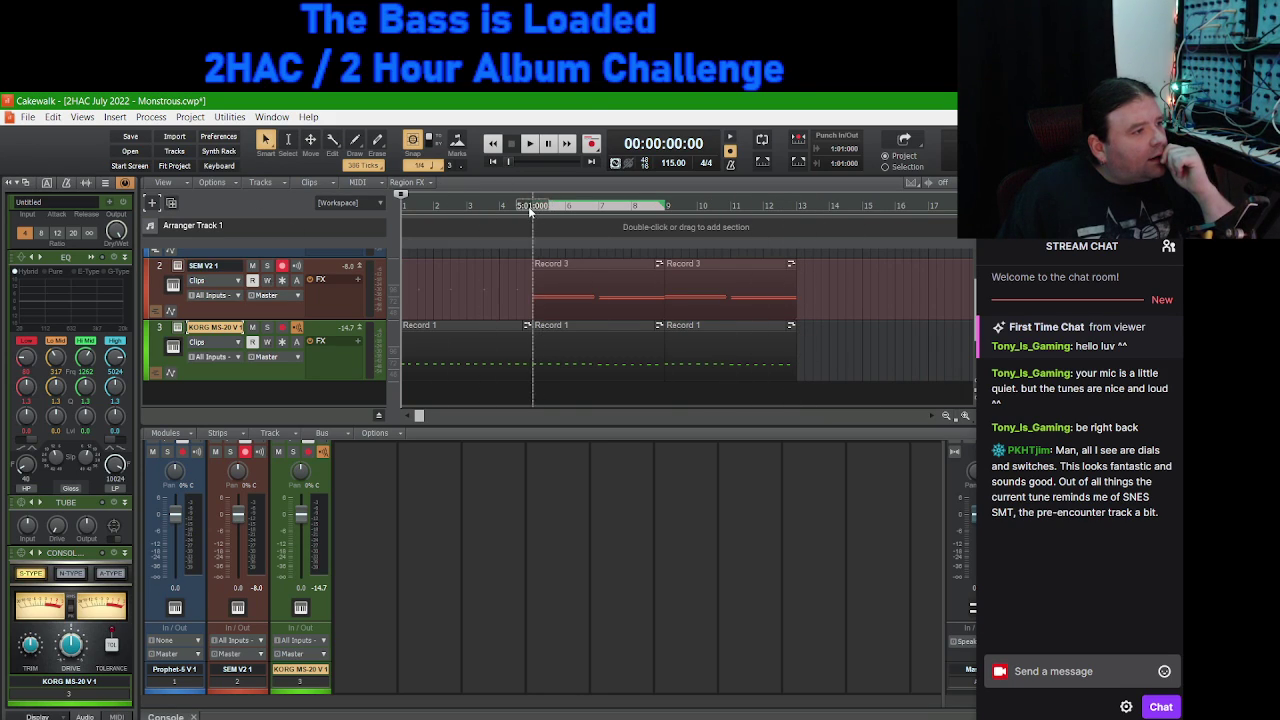
{"action": "key", "text": "space"}
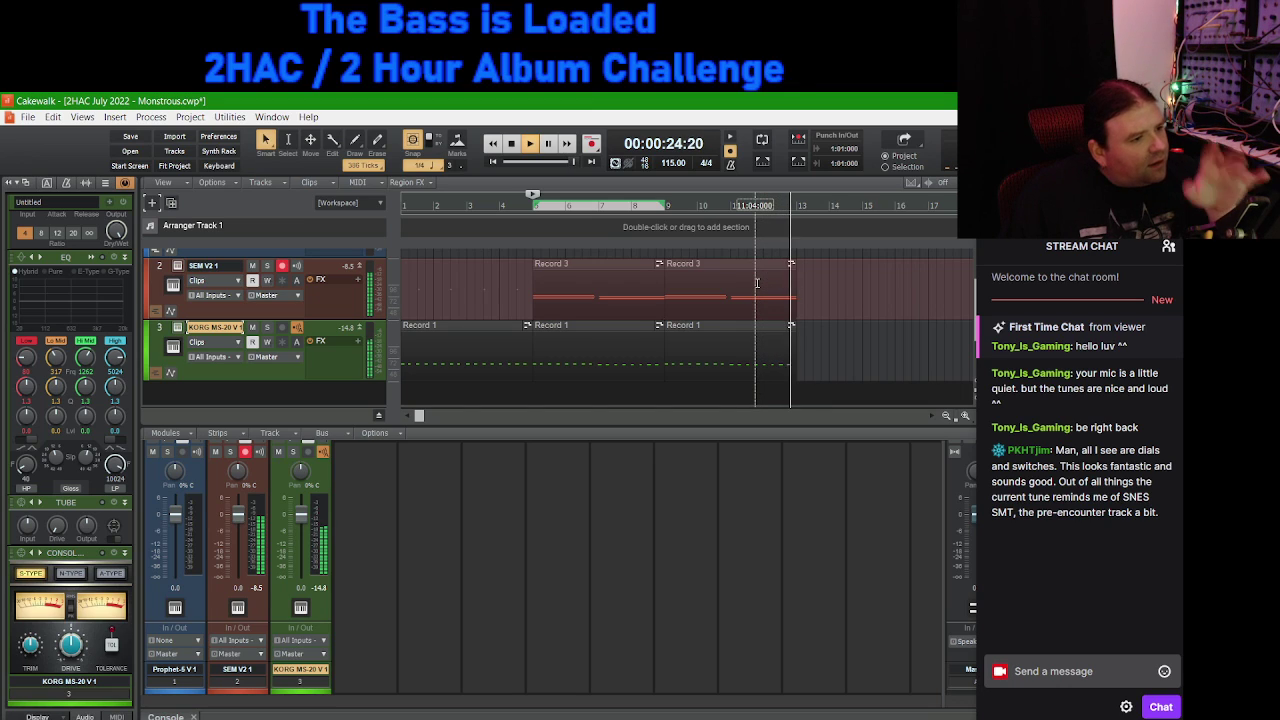
{"action": "key", "text": "space"}
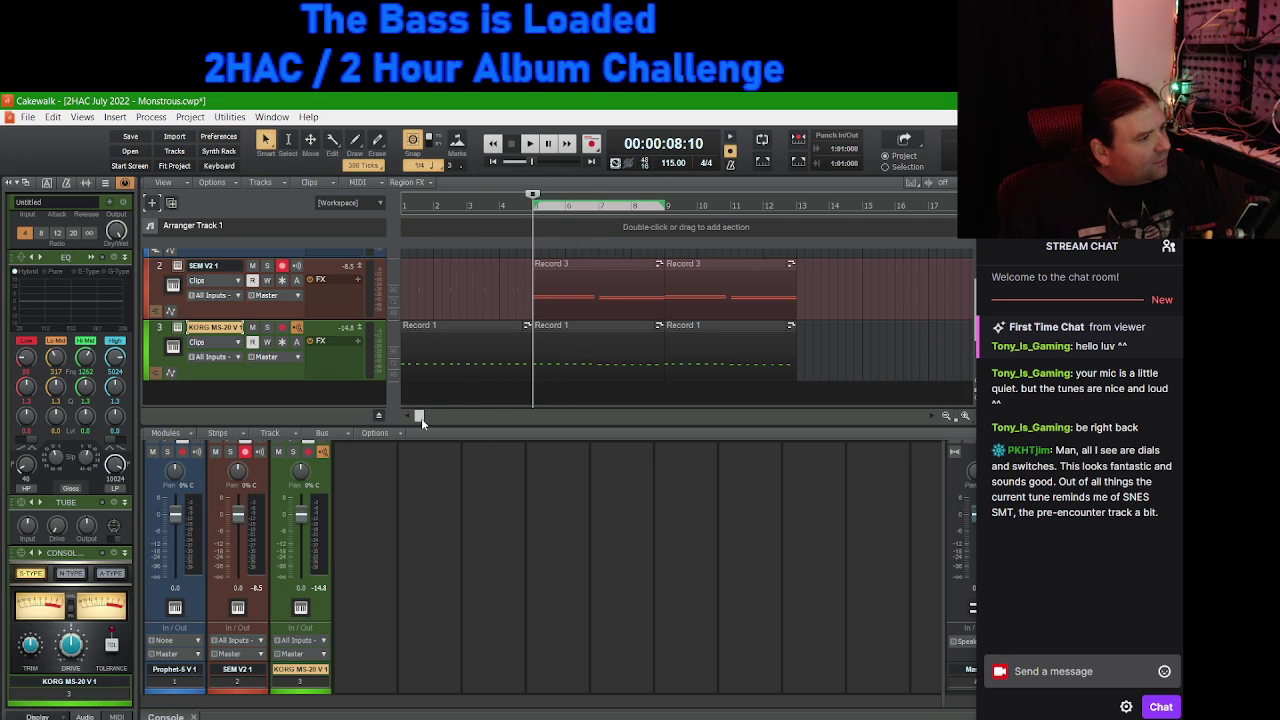
{"action": "left_click_drag", "start_coordinate": [420, 418], "coordinate": [488, 415]}
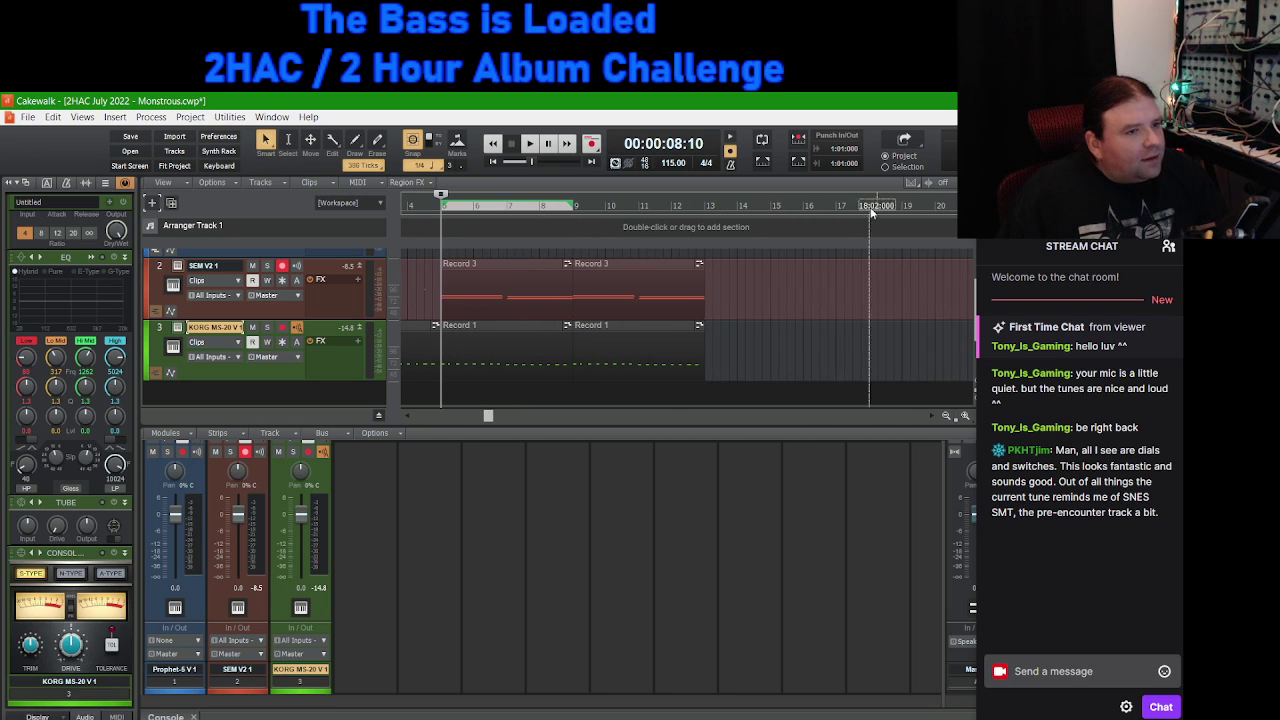
{"action": "scroll", "coordinate": [654, 325], "scroll_direction": "up", "scroll_amount": 1}
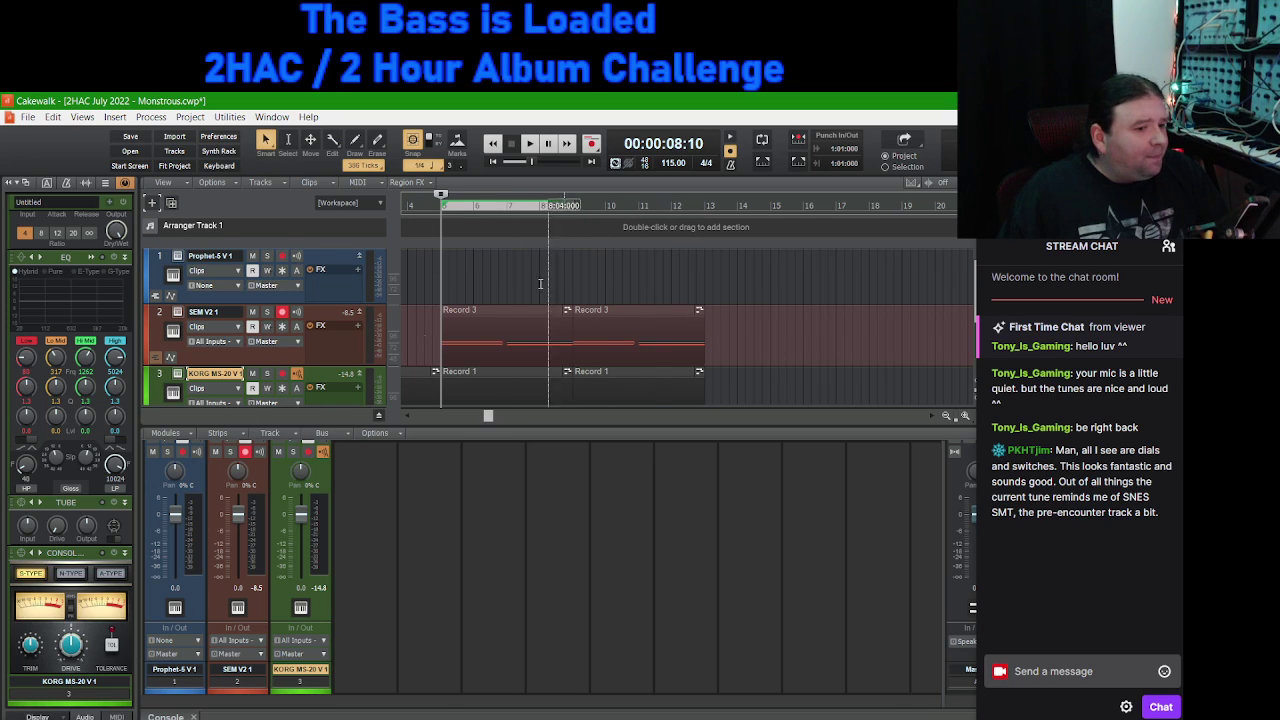
{"action": "scroll", "coordinate": [201, 272], "scroll_direction": "down", "scroll_amount": 1}
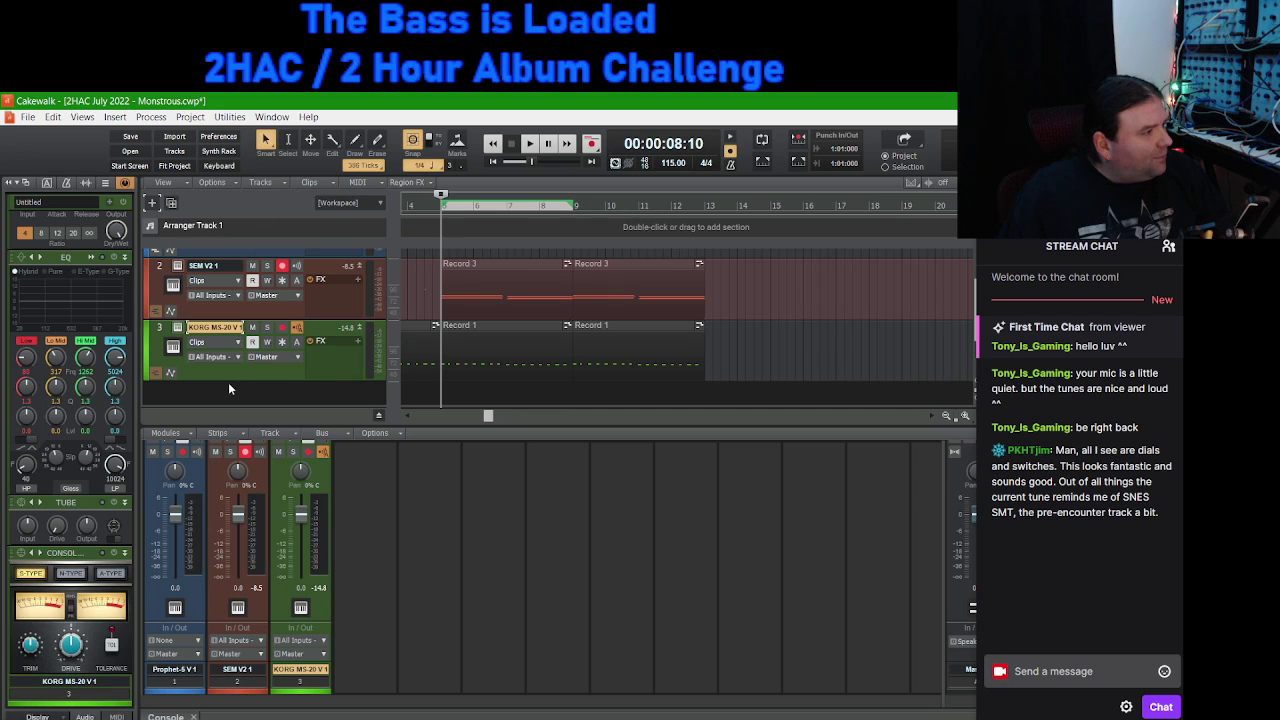
{"action": "scroll", "coordinate": [326, 397], "scroll_direction": "up", "scroll_amount": 1}
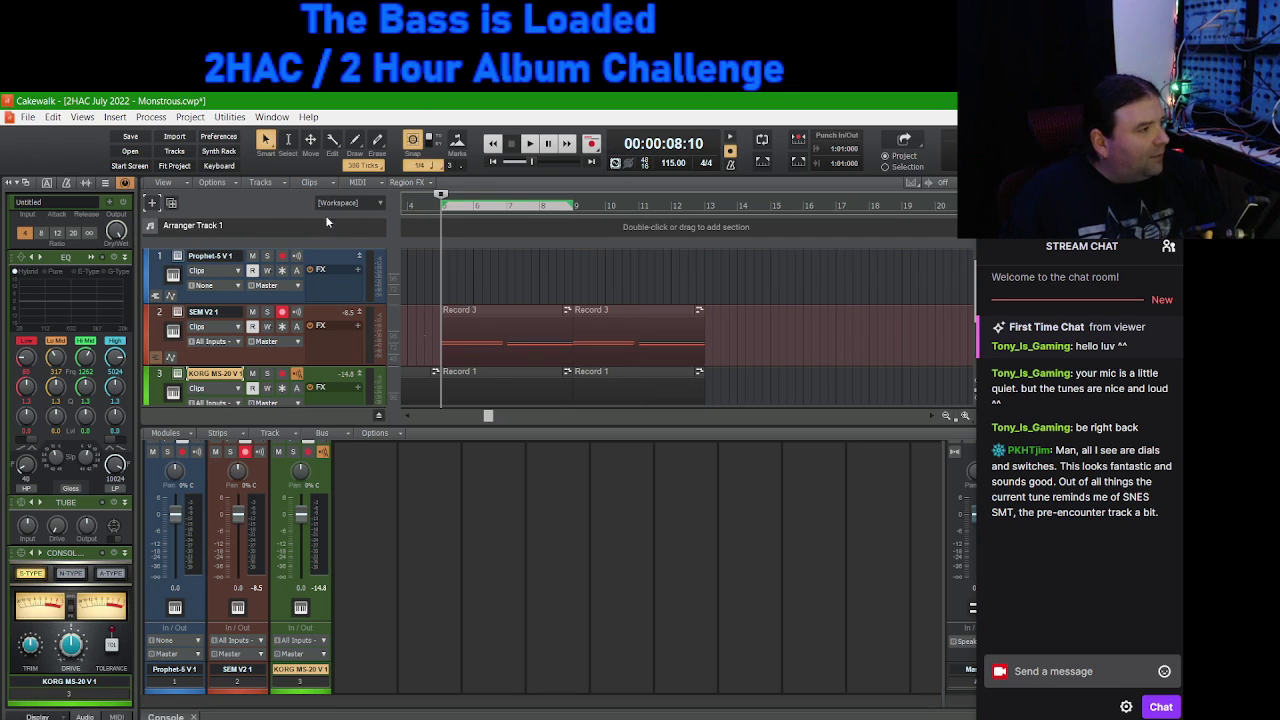
{"action": "left_click", "coordinate": [703, 209]}
{"action": "scroll", "coordinate": [699, 351], "scroll_direction": "down", "scroll_amount": 1}
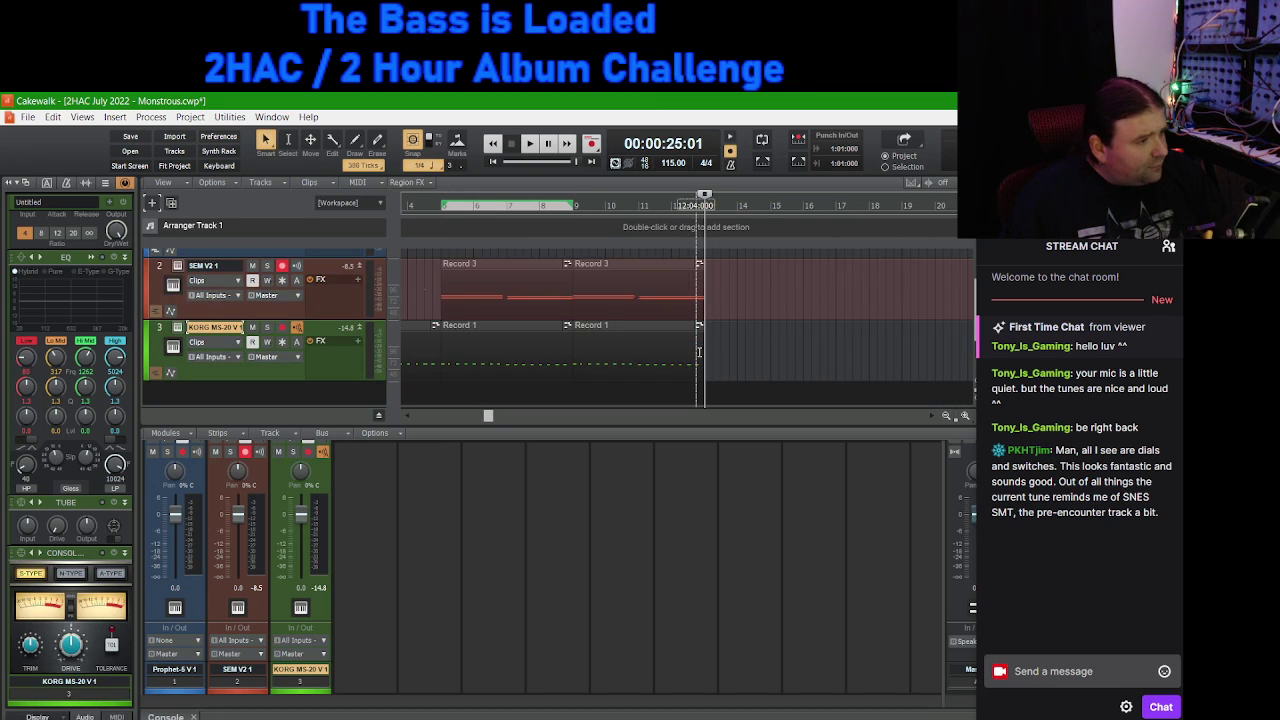
{"action": "left_click_drag", "start_coordinate": [488, 418], "coordinate": [503, 419]}
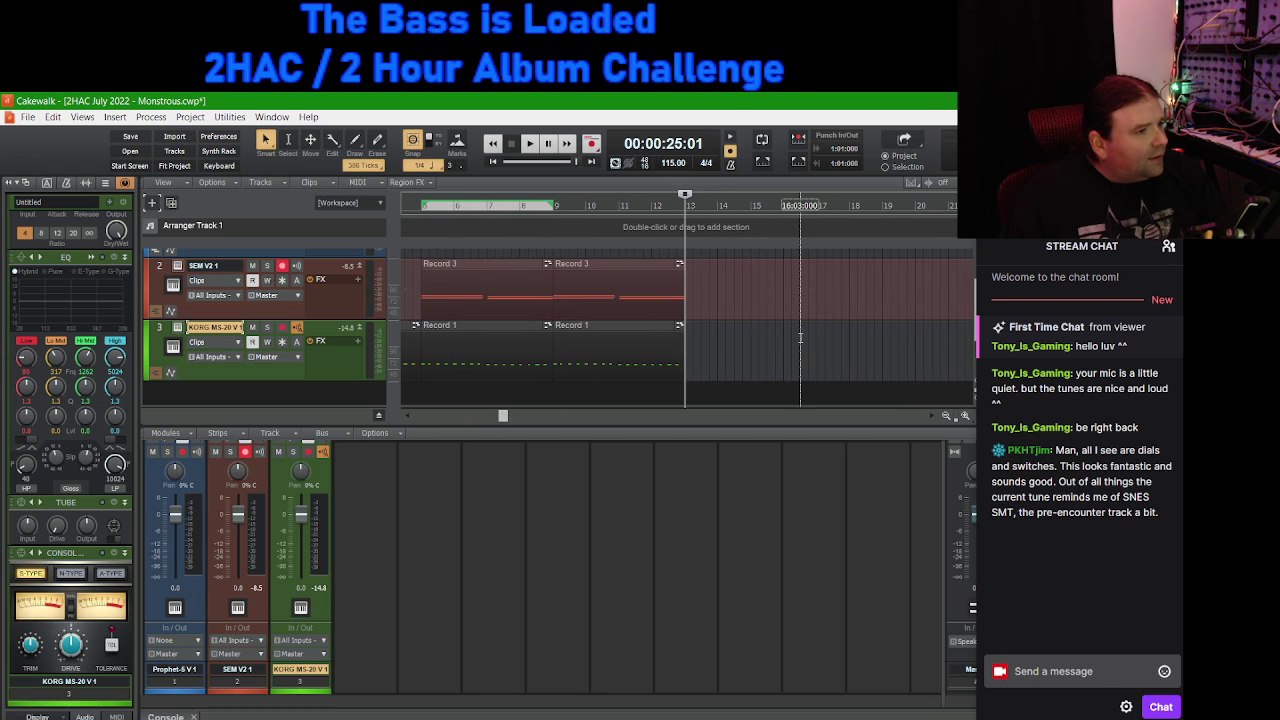
{"action": "scroll", "coordinate": [800, 336], "scroll_direction": "up", "scroll_amount": 1}
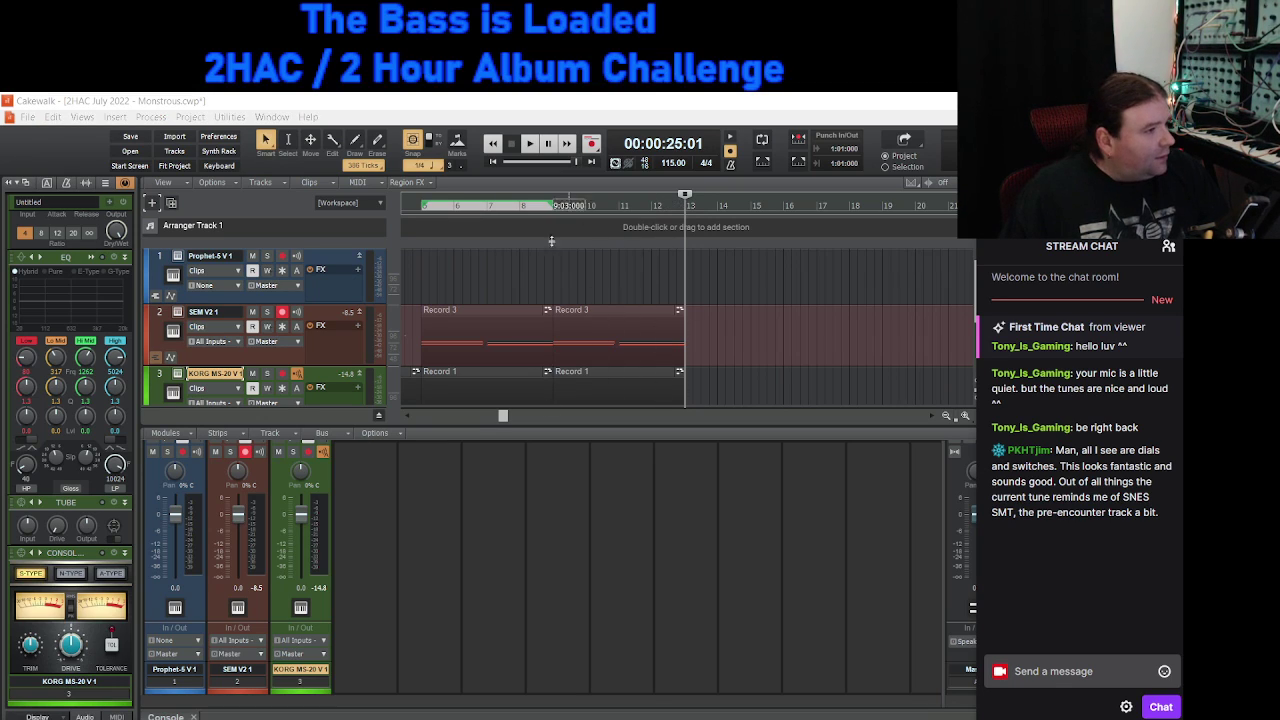
{"action": "scroll", "coordinate": [785, 300], "scroll_direction": "down", "scroll_amount": 1}
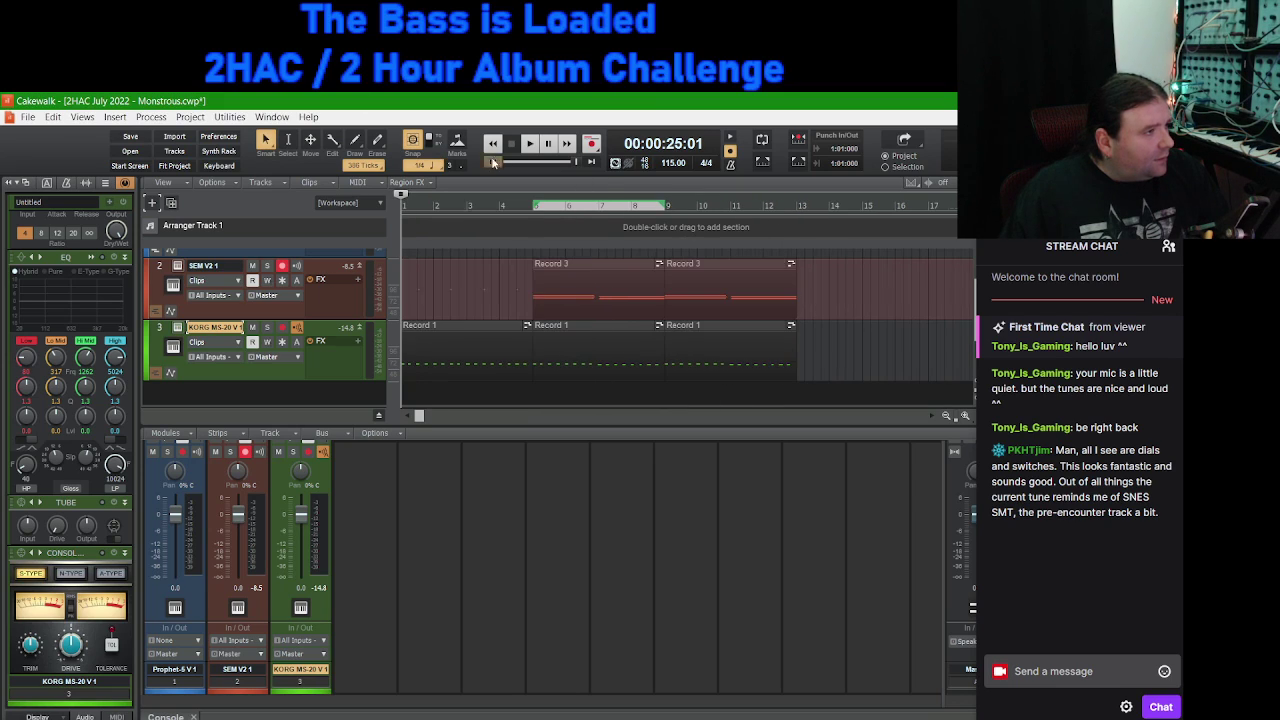
Step: Rewind to the project start, listen to the arrangement up to the last clips and stop playback
{"action": "left_click", "coordinate": [492, 143]}
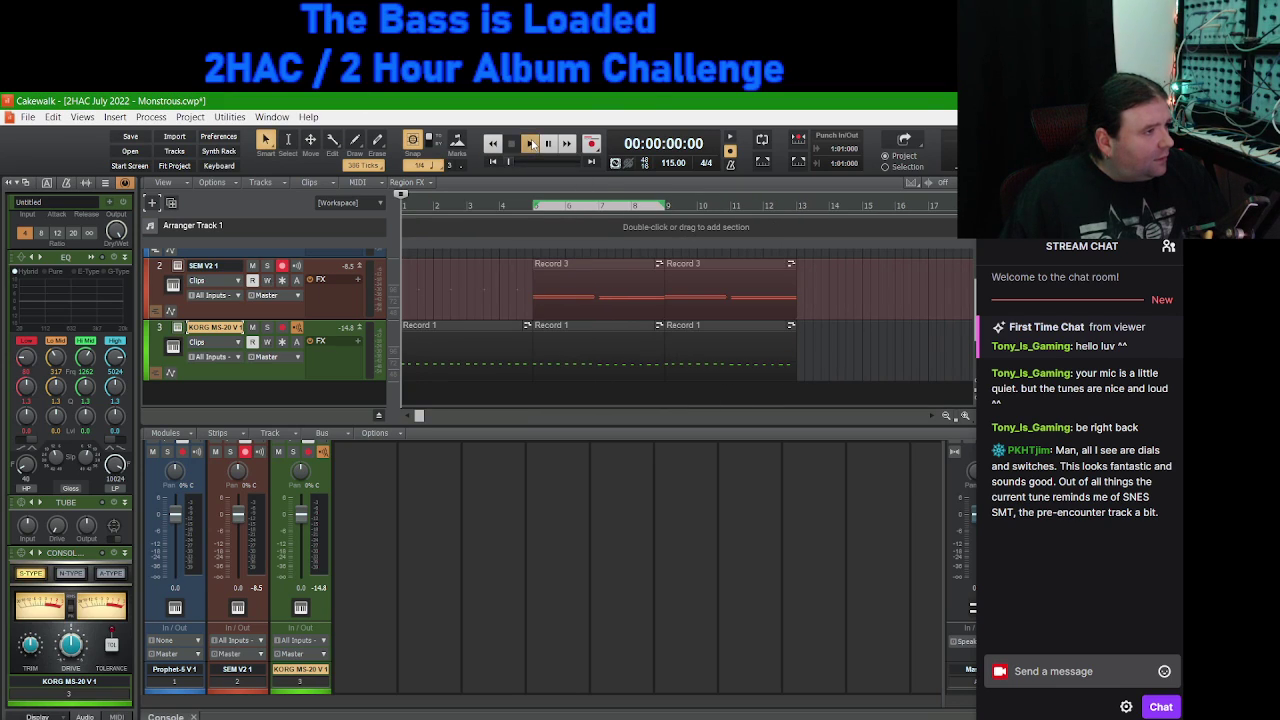
{"action": "left_click", "coordinate": [530, 143]}
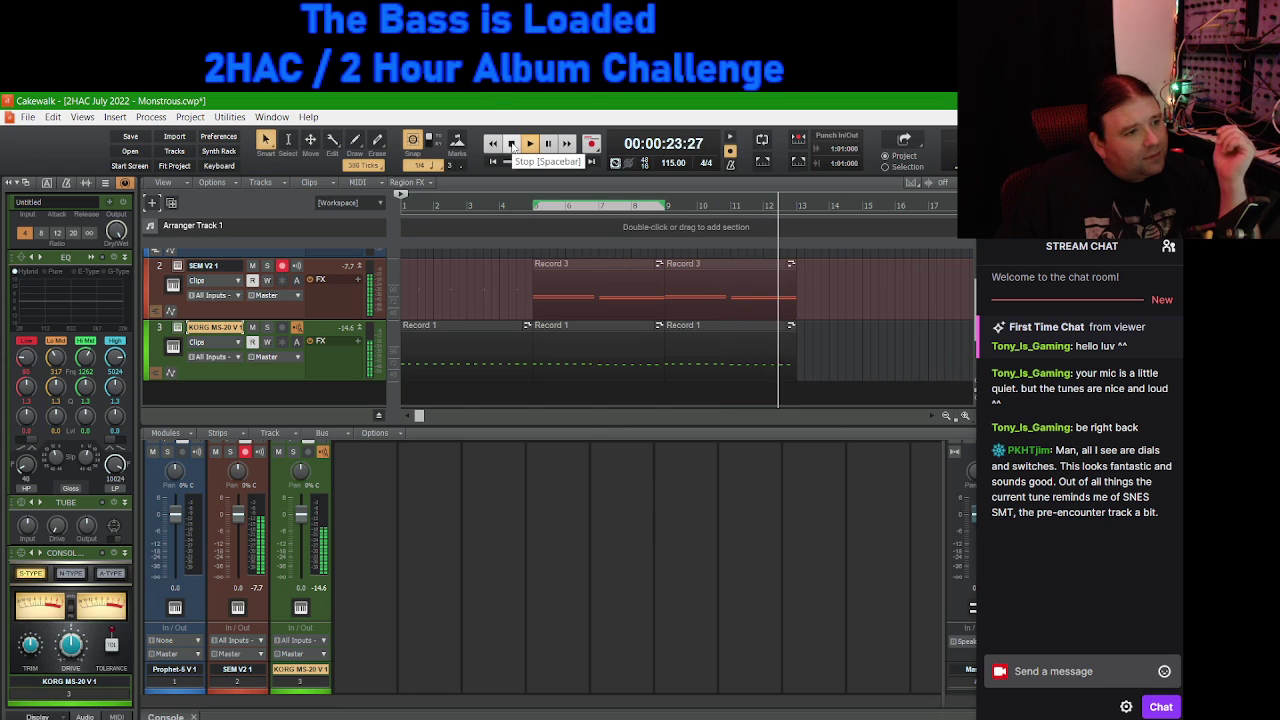
{"action": "left_click", "coordinate": [511, 145]}
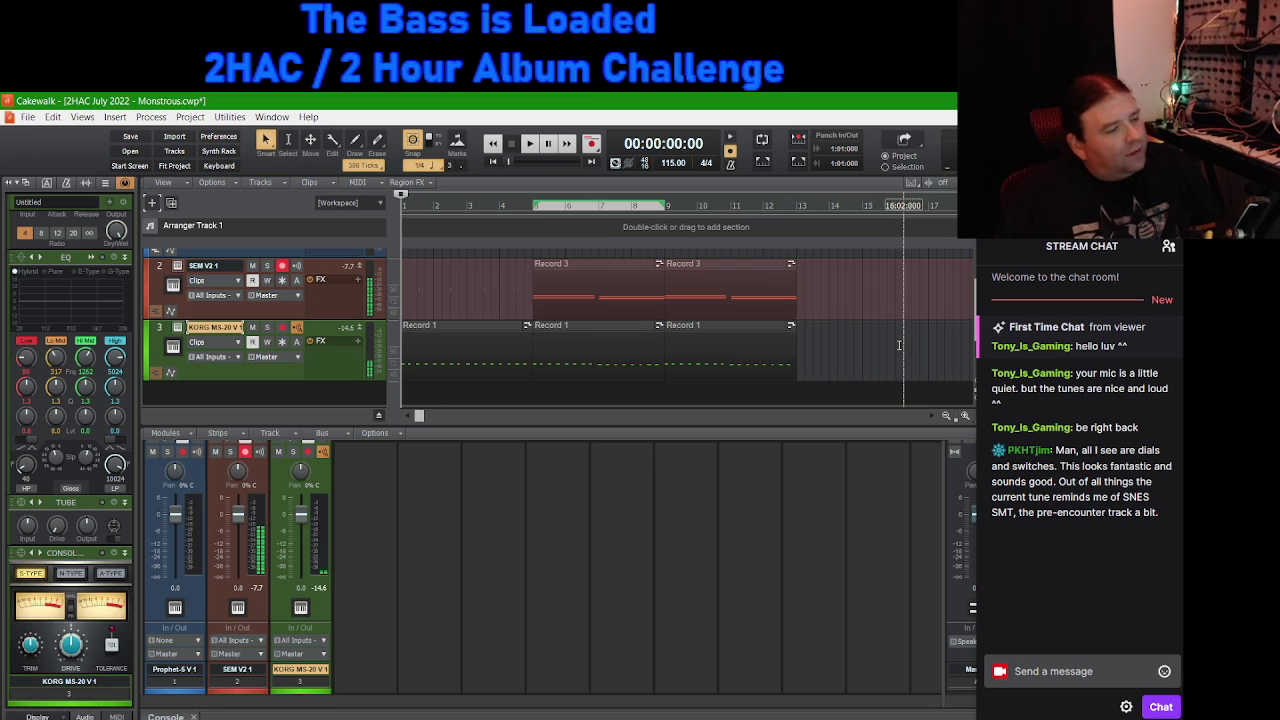
Step: Copy the SEM V2 and KORG MS-20 V clips at bars 5 and 9 and paste them on their own tracks at bar 13
{"action": "left_click", "coordinate": [590, 263]}
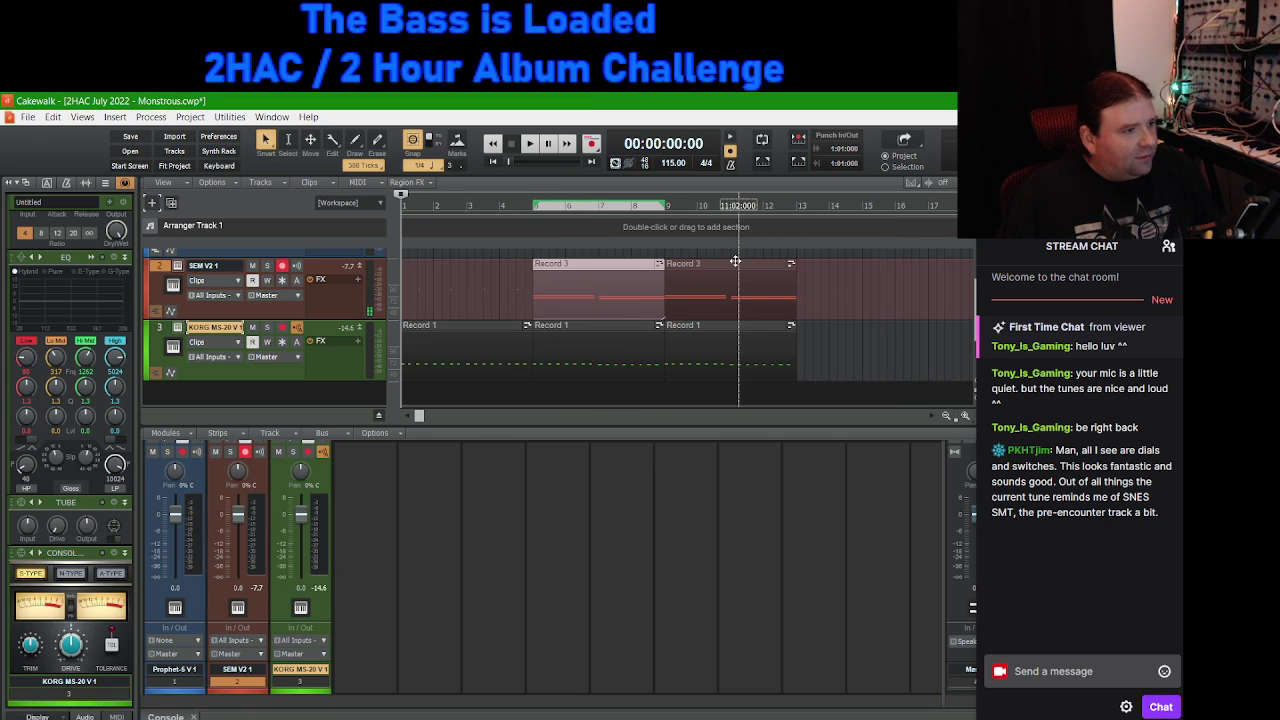
{"action": "left_click", "coordinate": [735, 261], "text": "ctrl"}
{"action": "left_click", "coordinate": [575, 326], "text": "ctrl"}
{"action": "left_click", "coordinate": [697, 326], "text": "ctrl"}
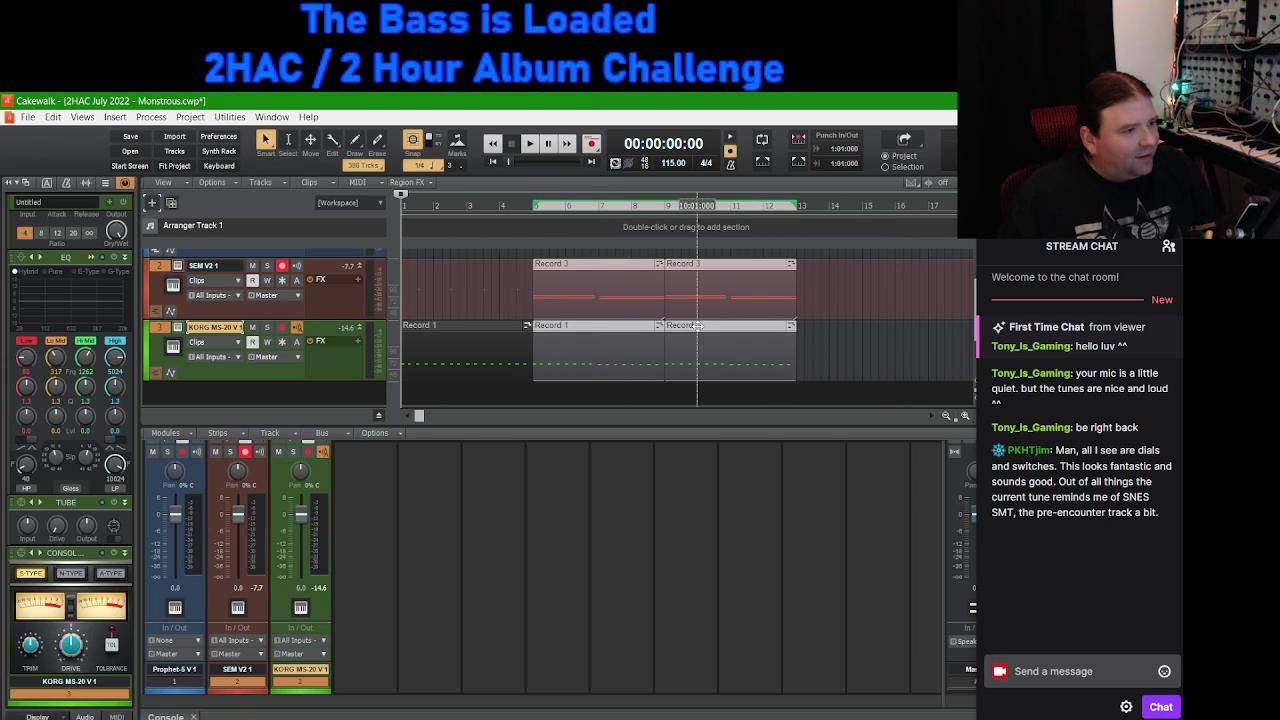
{"action": "left_click", "coordinate": [159, 266]}
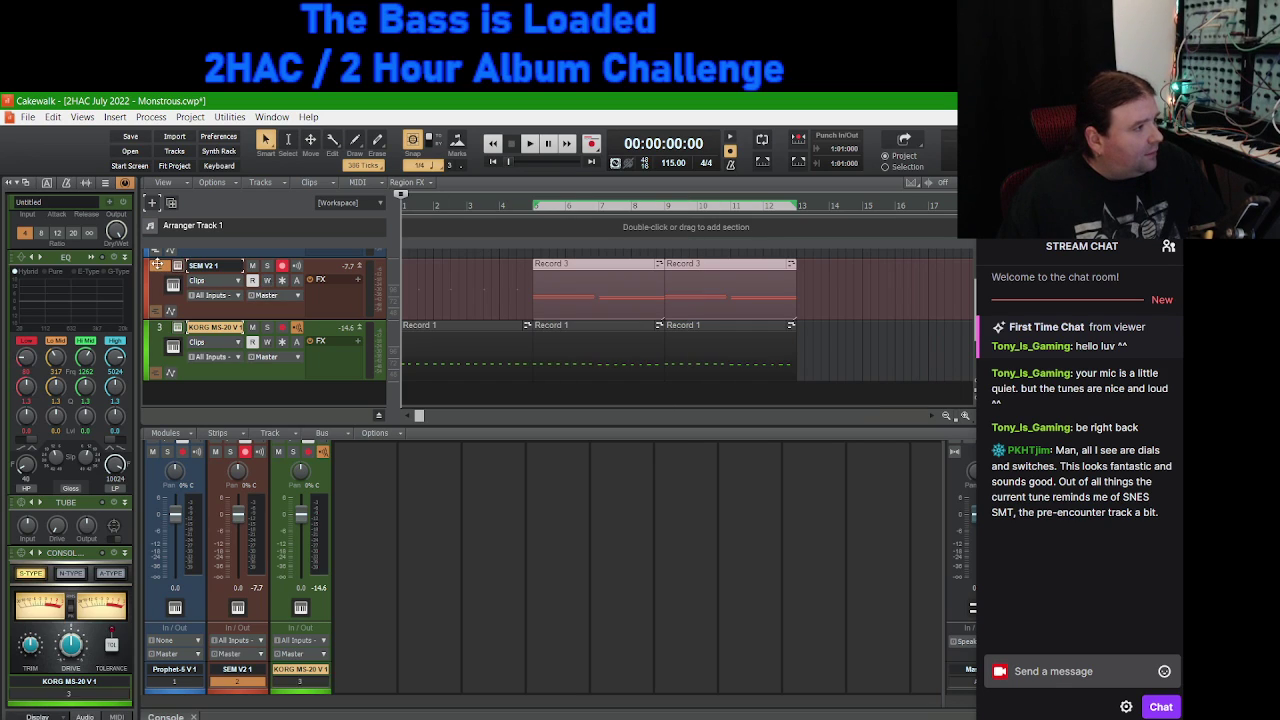
{"action": "left_click", "coordinate": [797, 212]}
{"action": "key", "text": "ctrl+v"}
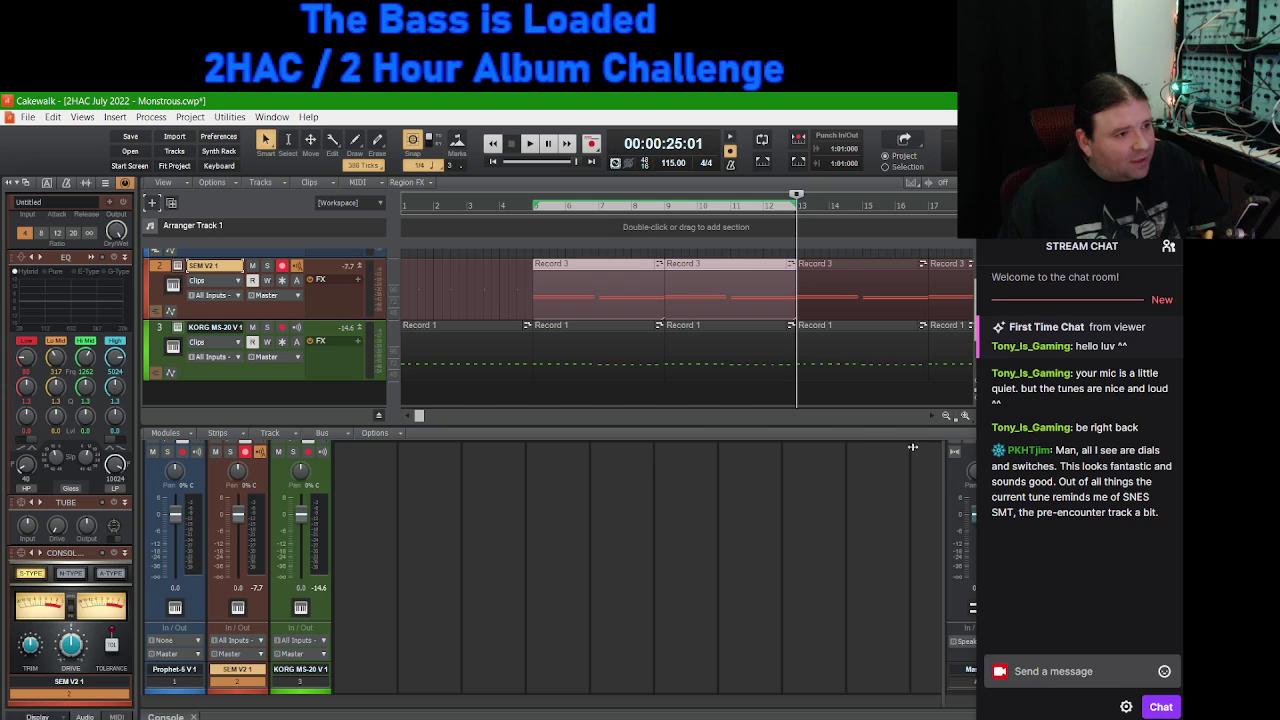
Step: Select the Prophet-5 V 1 track and open its synth interface
{"action": "scroll", "coordinate": [255, 305], "scroll_direction": "up", "scroll_amount": 1}
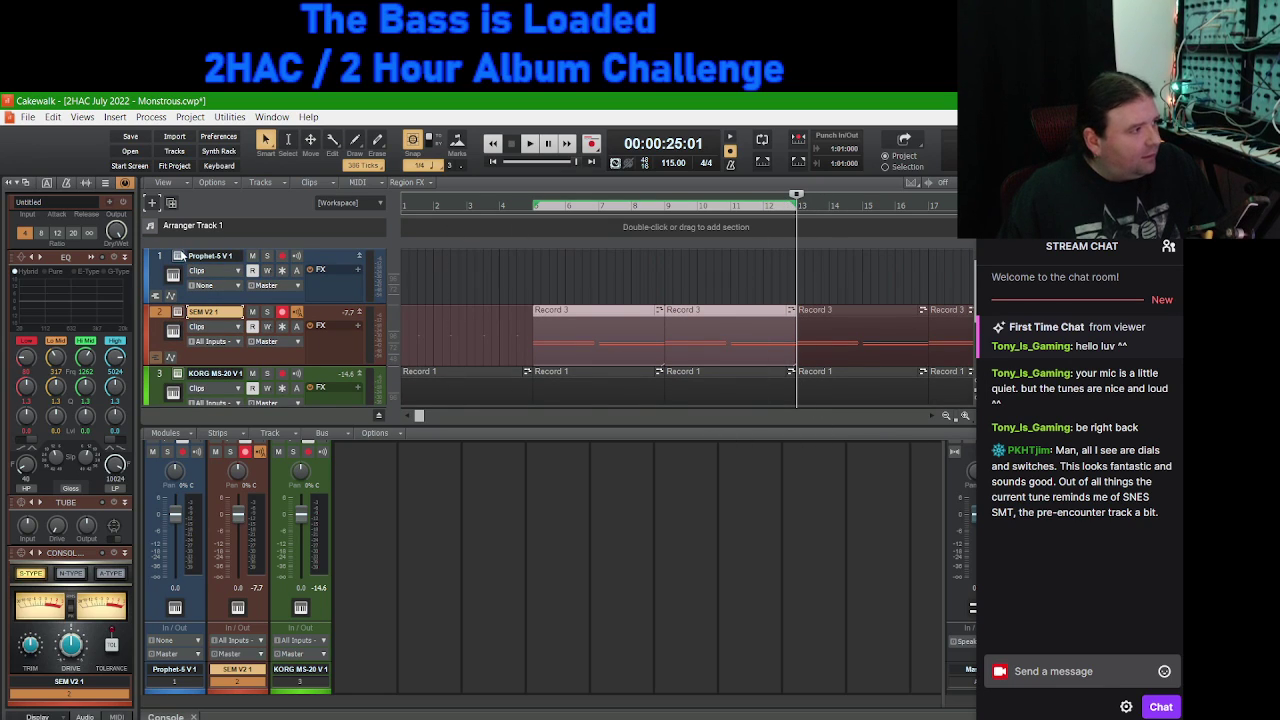
{"action": "left_click", "coordinate": [160, 257]}
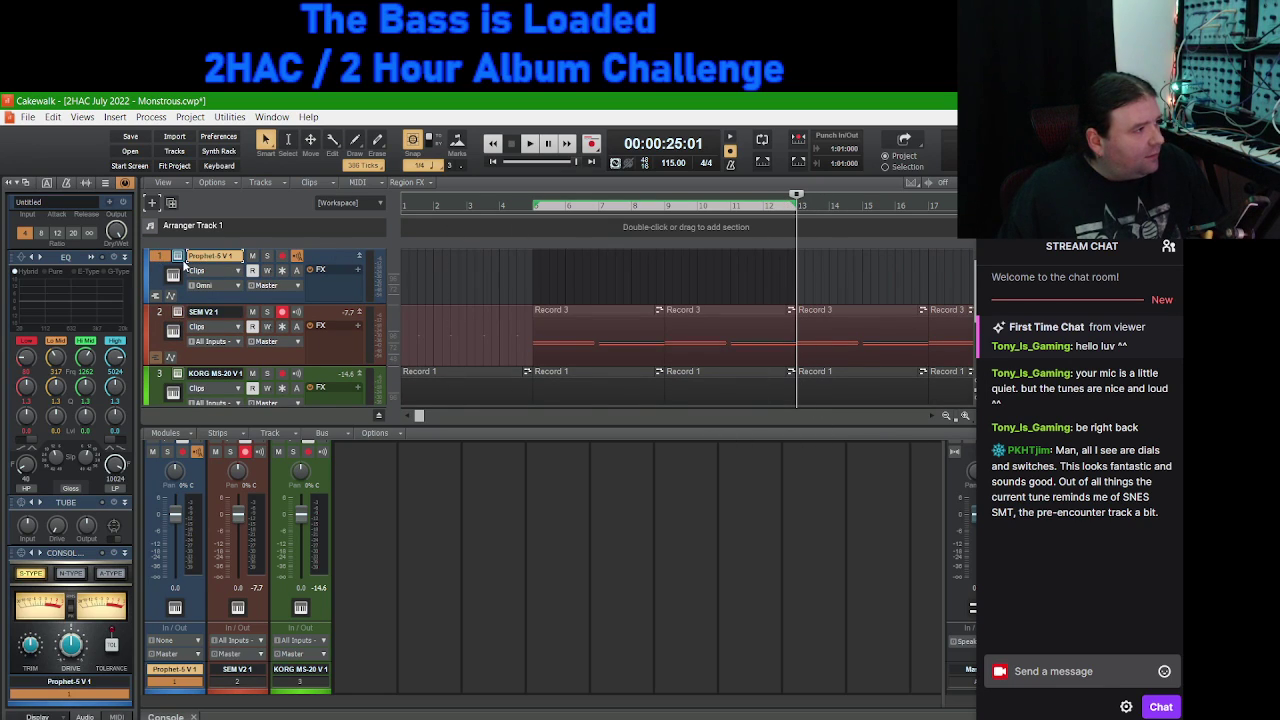
{"action": "left_click", "coordinate": [177, 259]}
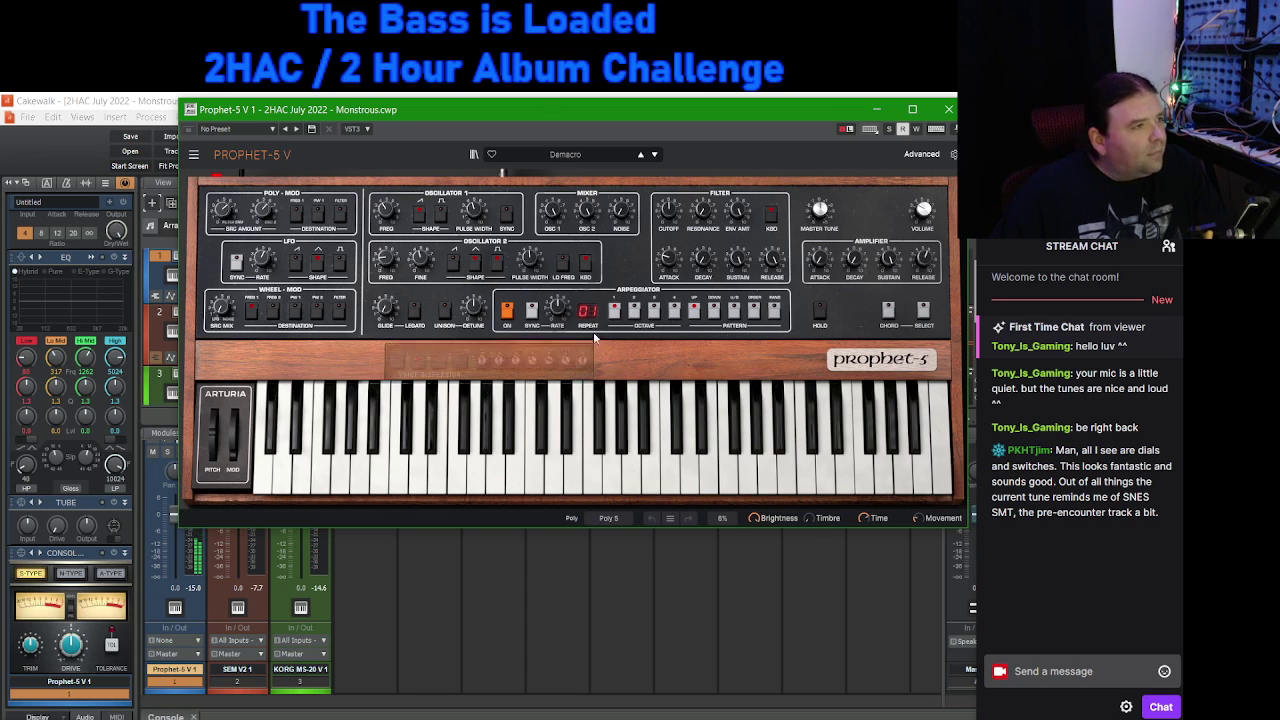
Step: Open the Prophet-5 V preset browser and filter the presets to the Vintage Factory bank
{"action": "left_click", "coordinate": [474, 155]}
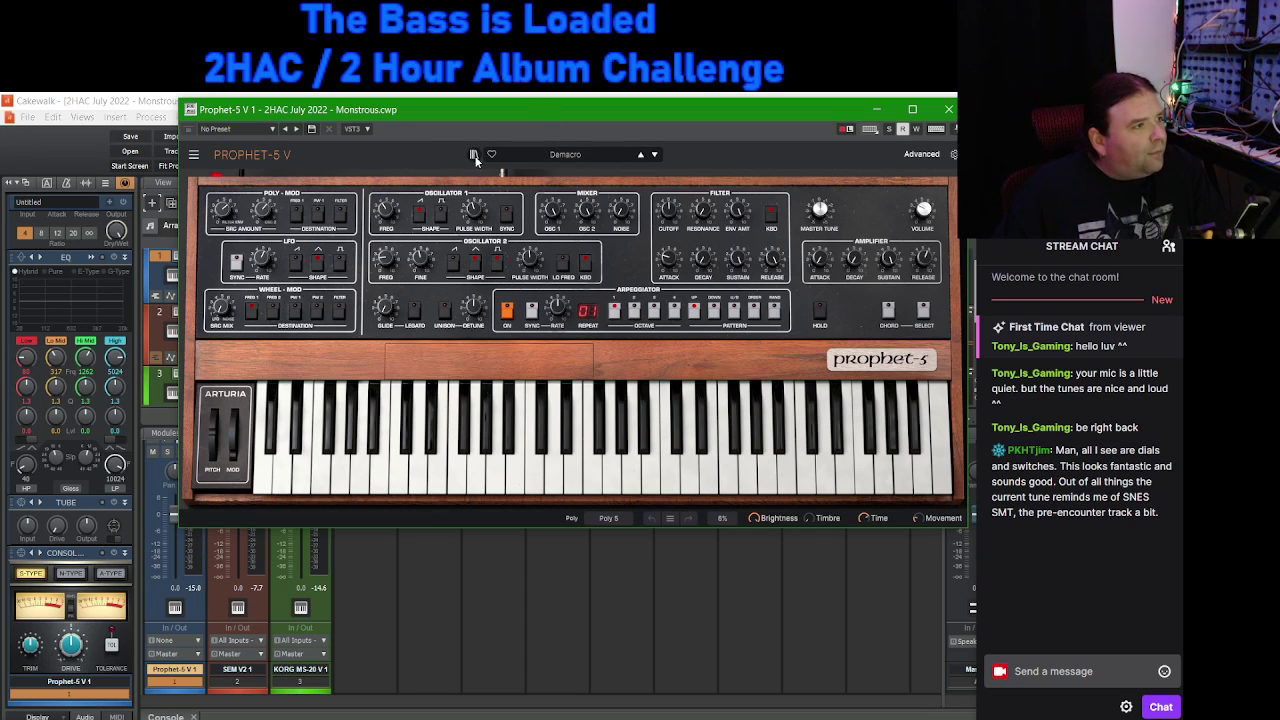
{"action": "scroll", "coordinate": [577, 350], "scroll_direction": "down", "scroll_amount": 3}
{"action": "scroll", "coordinate": [574, 351], "scroll_direction": "down", "scroll_amount": 3}
{"action": "scroll", "coordinate": [574, 351], "scroll_direction": "up", "scroll_amount": 5}
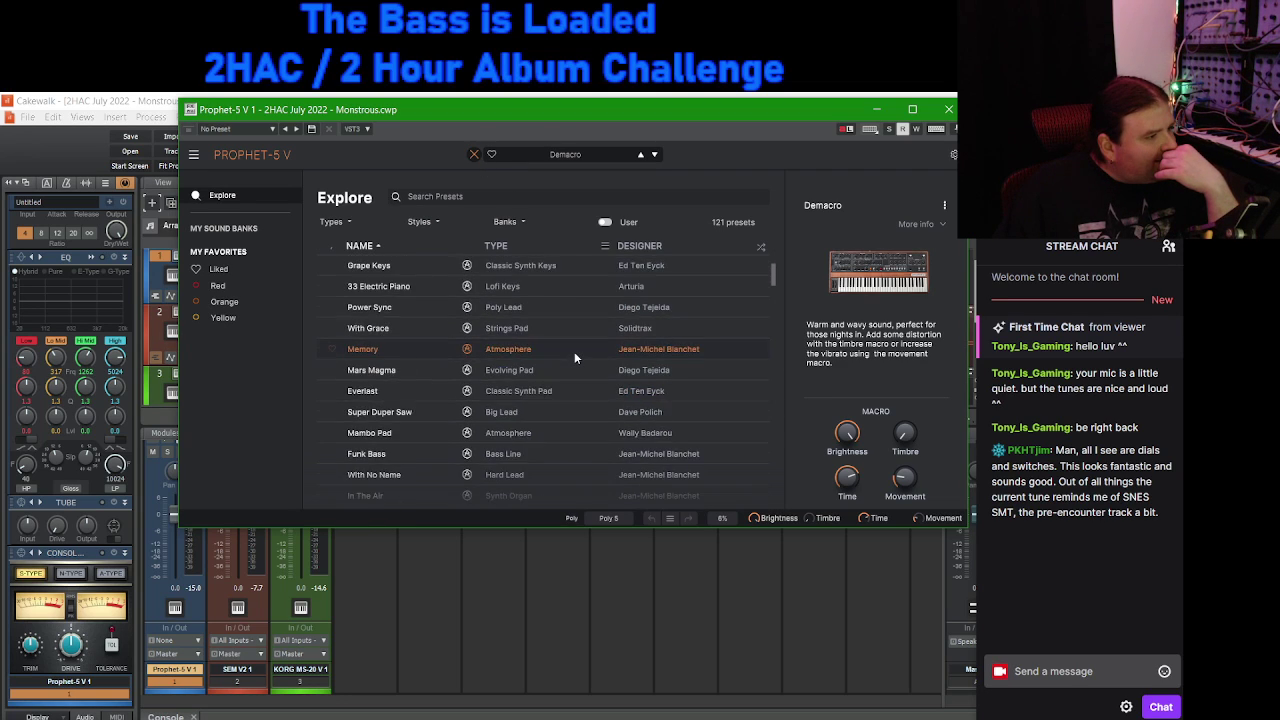
{"action": "left_click", "coordinate": [500, 222]}
{"action": "left_click", "coordinate": [419, 263]}
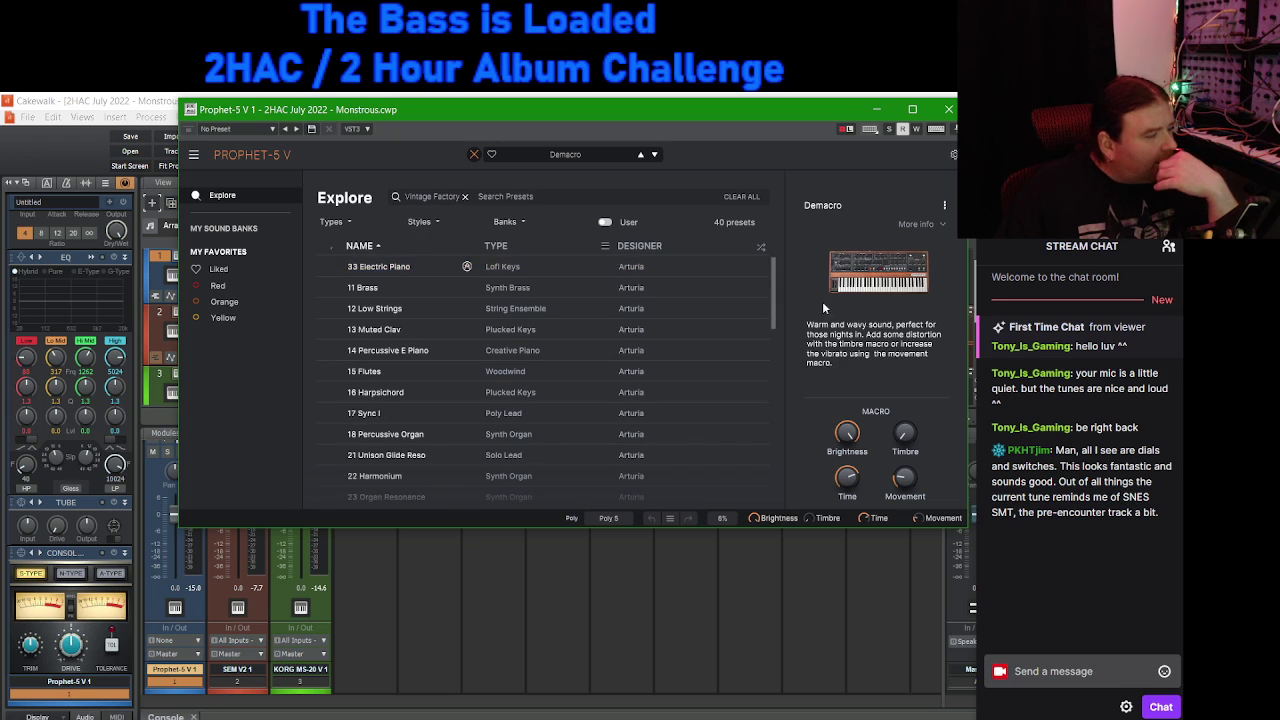
Step: Audition the presets 58 Choir, 57 Bell Organ and 56 Resonance Bells at the end of the Vintage Factory list
{"action": "scroll", "coordinate": [712, 379], "scroll_direction": "down", "scroll_amount": 5}
{"action": "scroll", "coordinate": [713, 385], "scroll_direction": "down", "scroll_amount": 5}
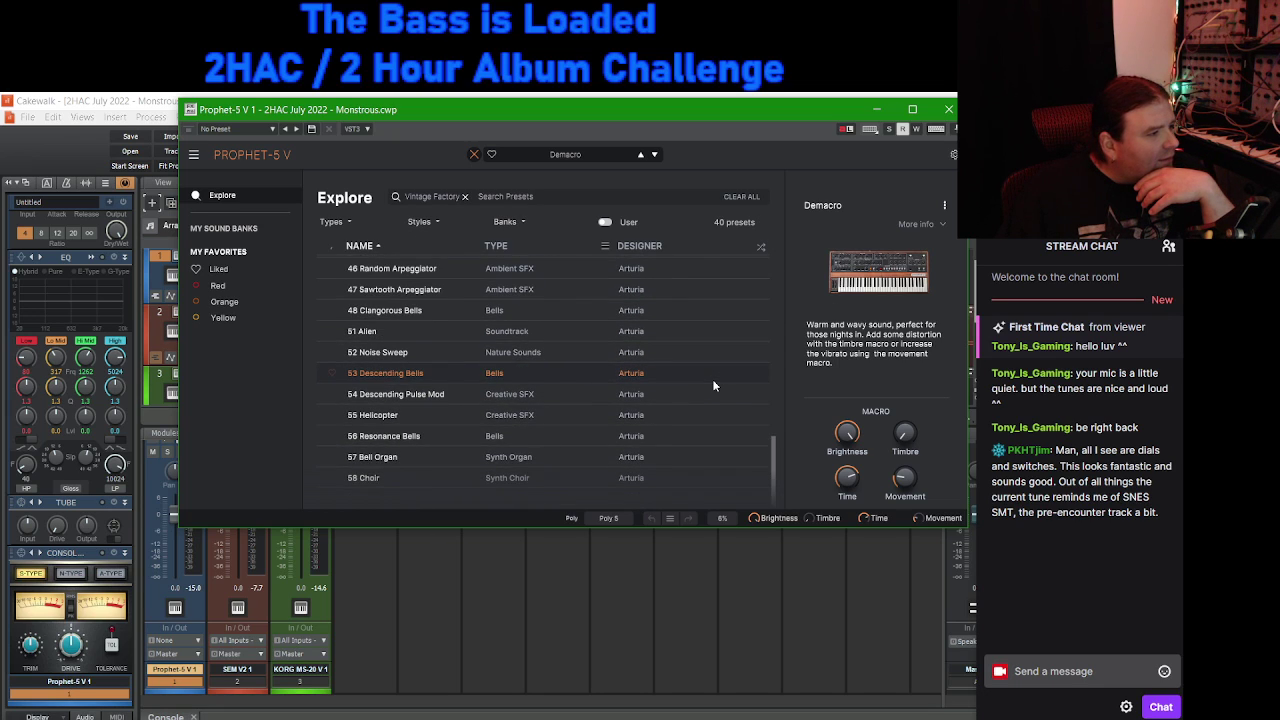
{"action": "left_click", "coordinate": [400, 478]}
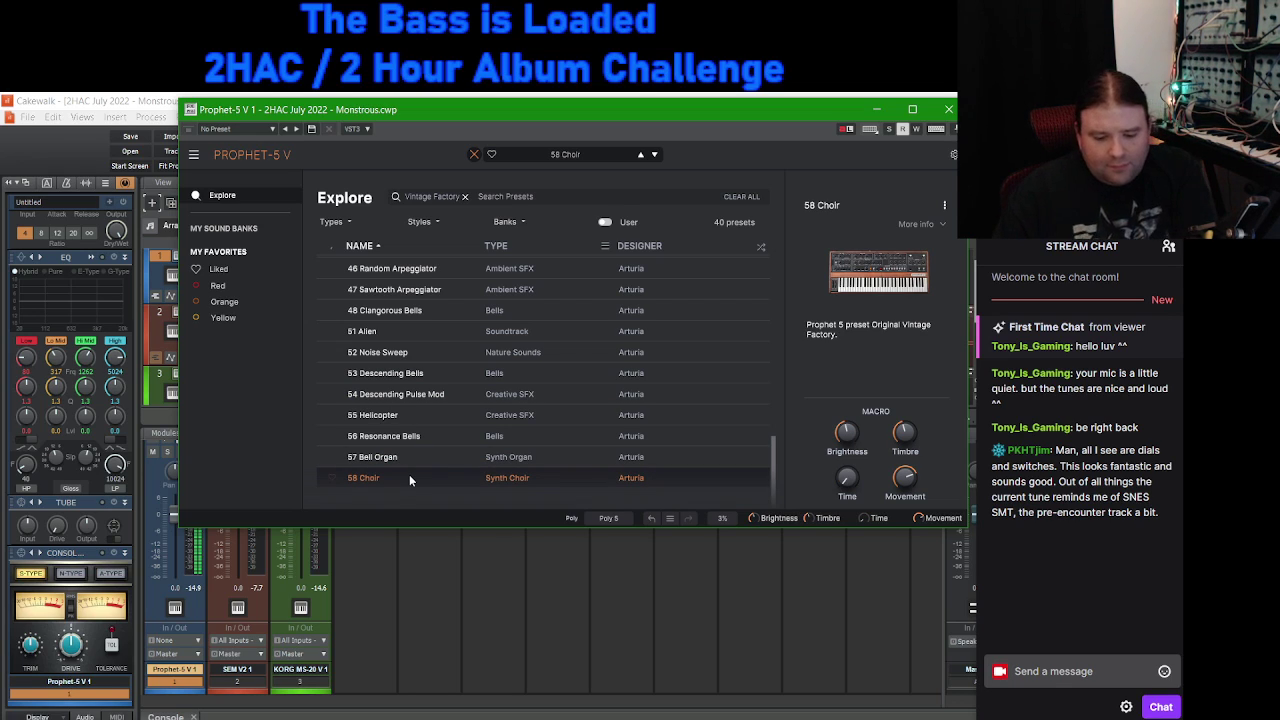
{"action": "left_click", "coordinate": [430, 455]}
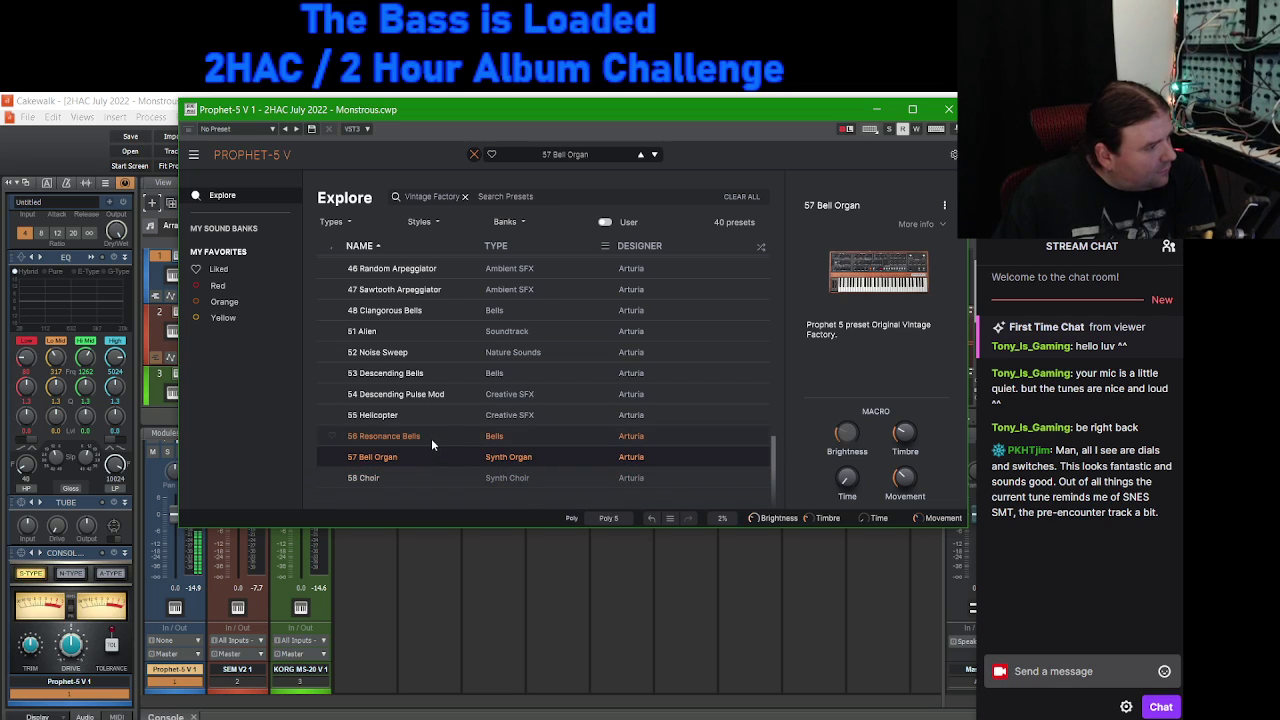
{"action": "left_click", "coordinate": [446, 437]}
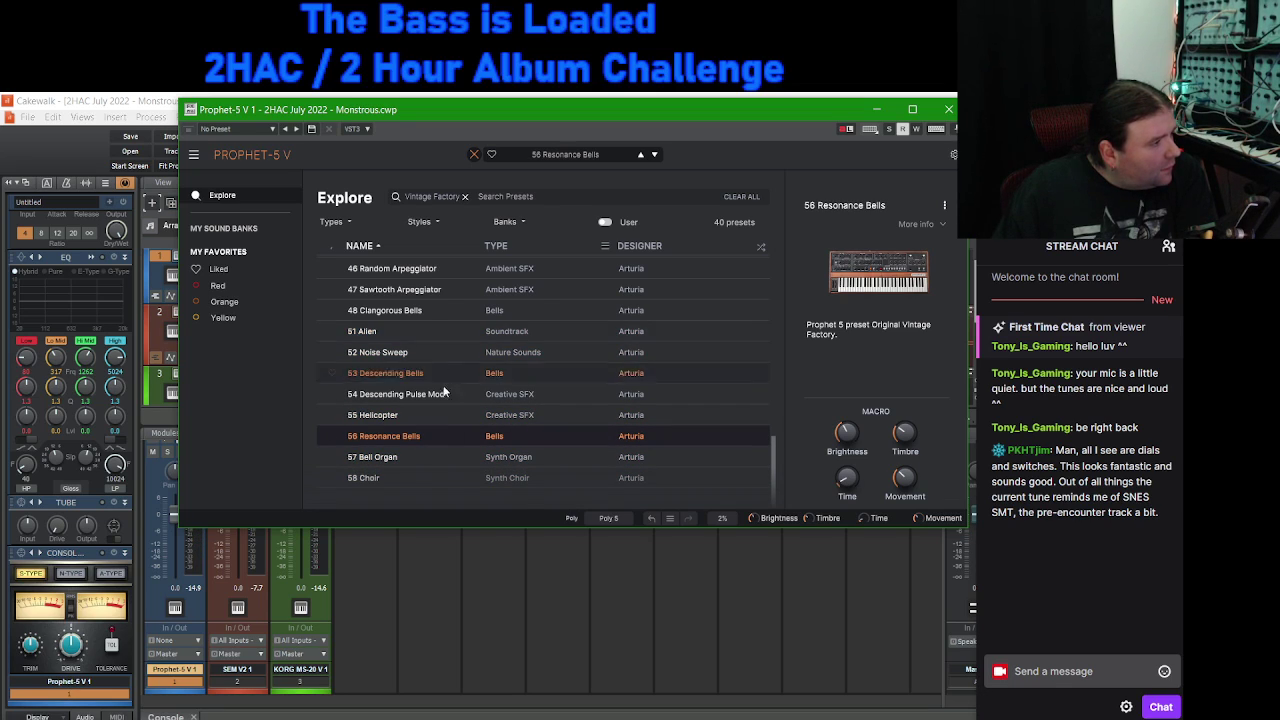
Step: Audition the presets 33 Electric Piano, 11 Brass, 12 Low Strings, 14 Percussive E Piano and 15 Flutes
{"action": "scroll", "coordinate": [444, 394], "scroll_direction": "up", "scroll_amount": 6}
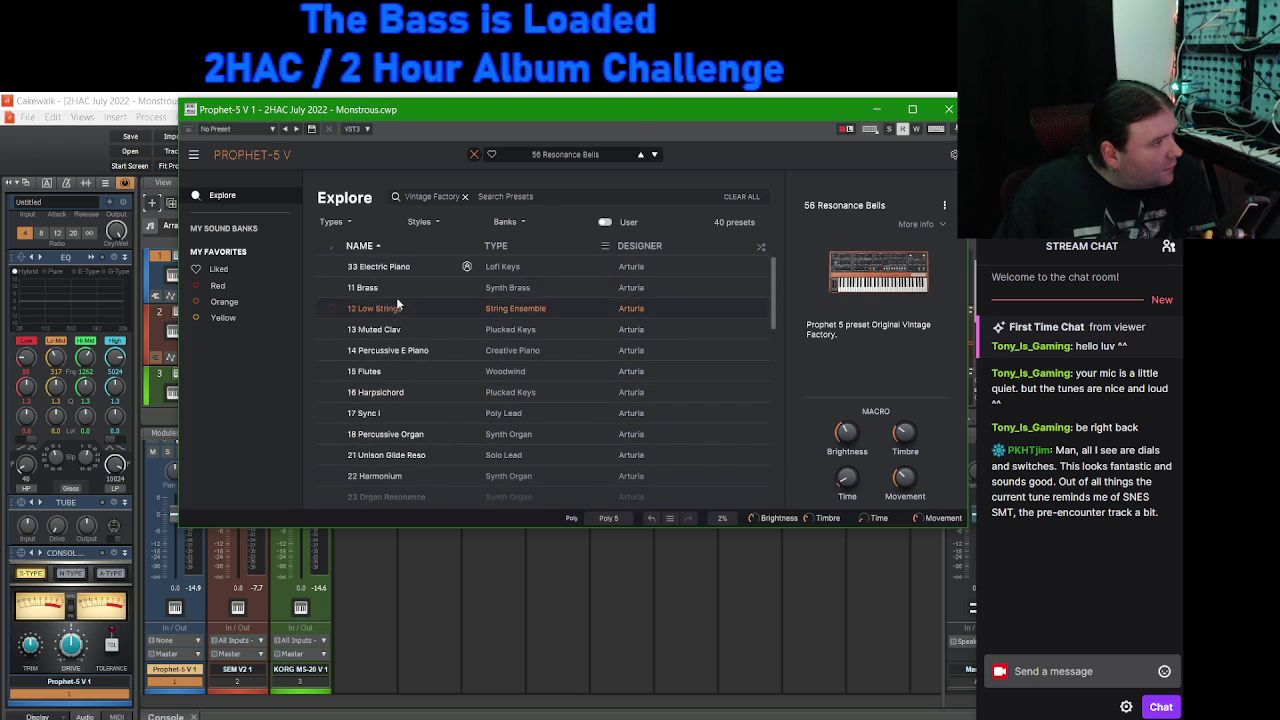
{"action": "left_click", "coordinate": [425, 266]}
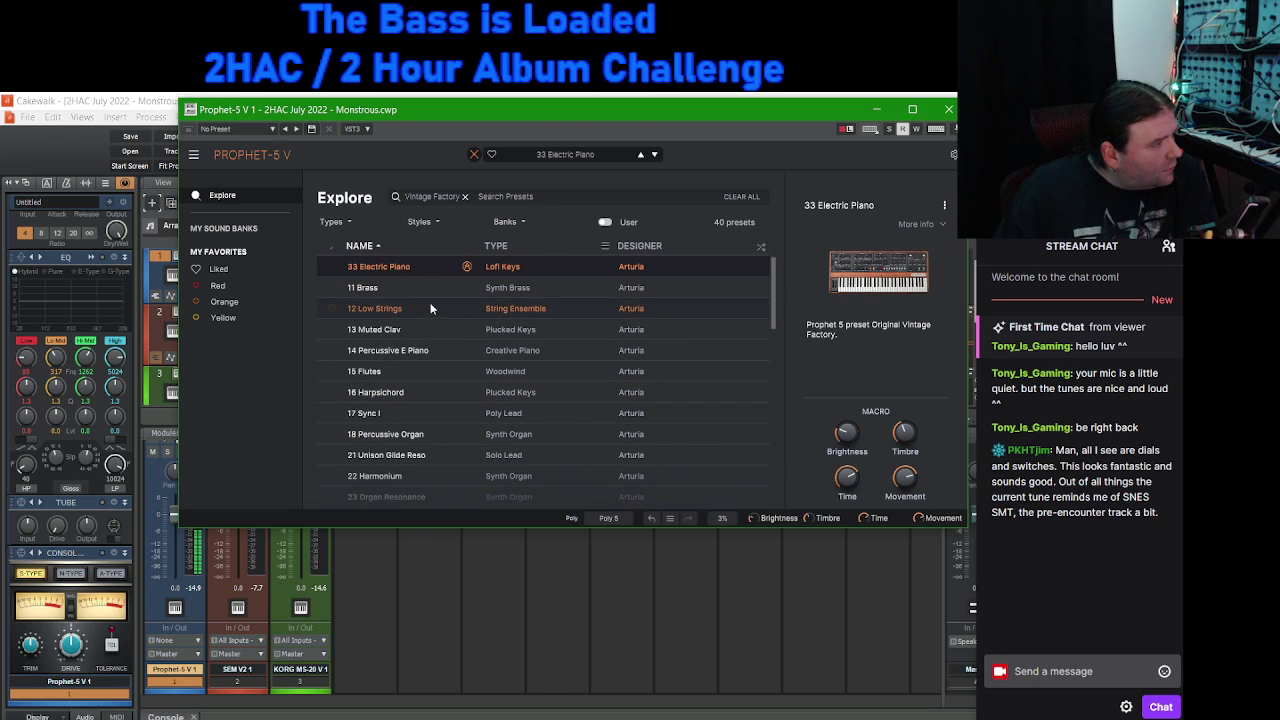
{"action": "left_click", "coordinate": [433, 288]}
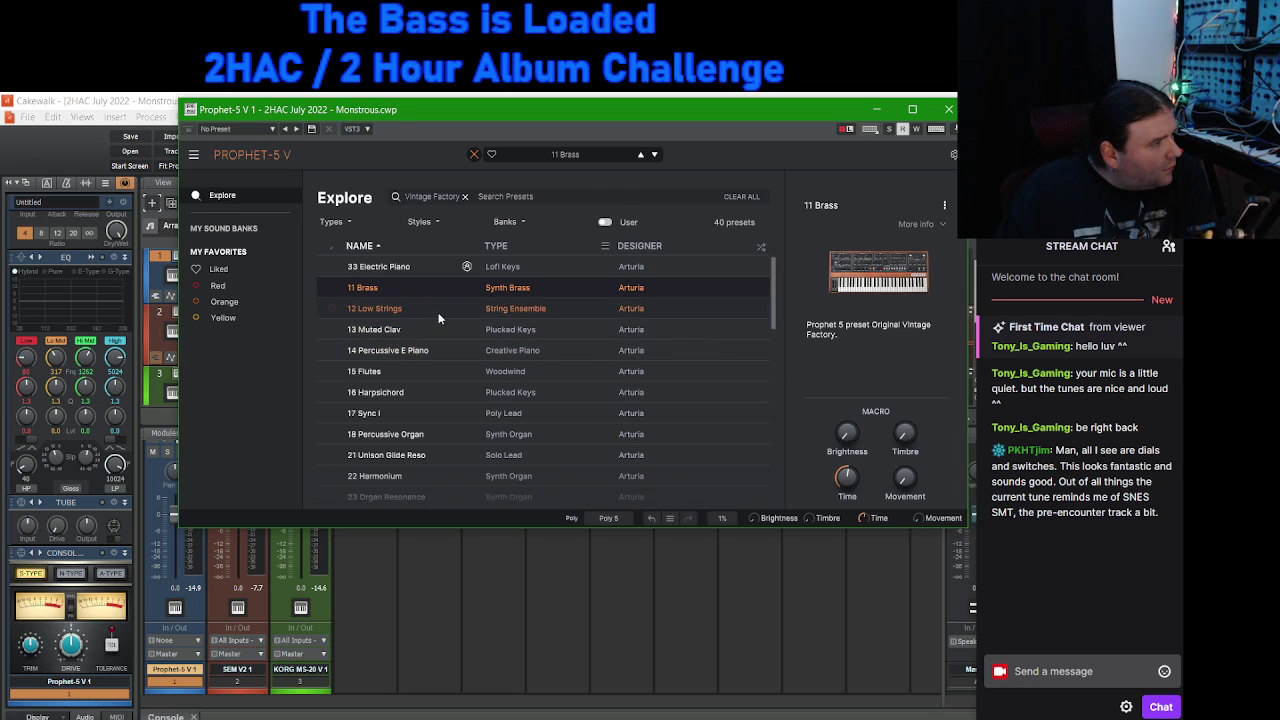
{"action": "left_click", "coordinate": [438, 312]}
{"action": "left_click", "coordinate": [454, 350]}
{"action": "left_click", "coordinate": [449, 375]}
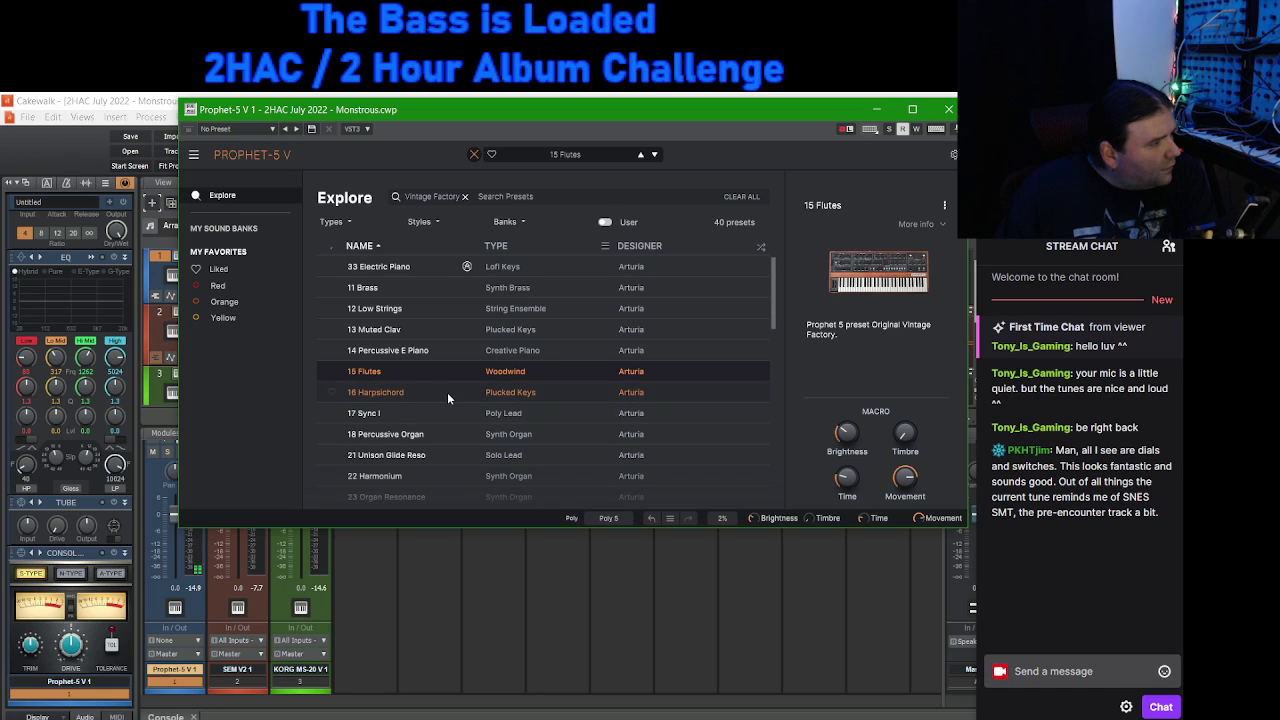
Step: Audition the presets 16 Harpsichord, 17 Sync I, 18 Percussive Organ and 21 Unison Glide Reso
{"action": "left_click", "coordinate": [447, 393]}
{"action": "left_click", "coordinate": [451, 413]}
{"action": "left_click", "coordinate": [460, 436]}
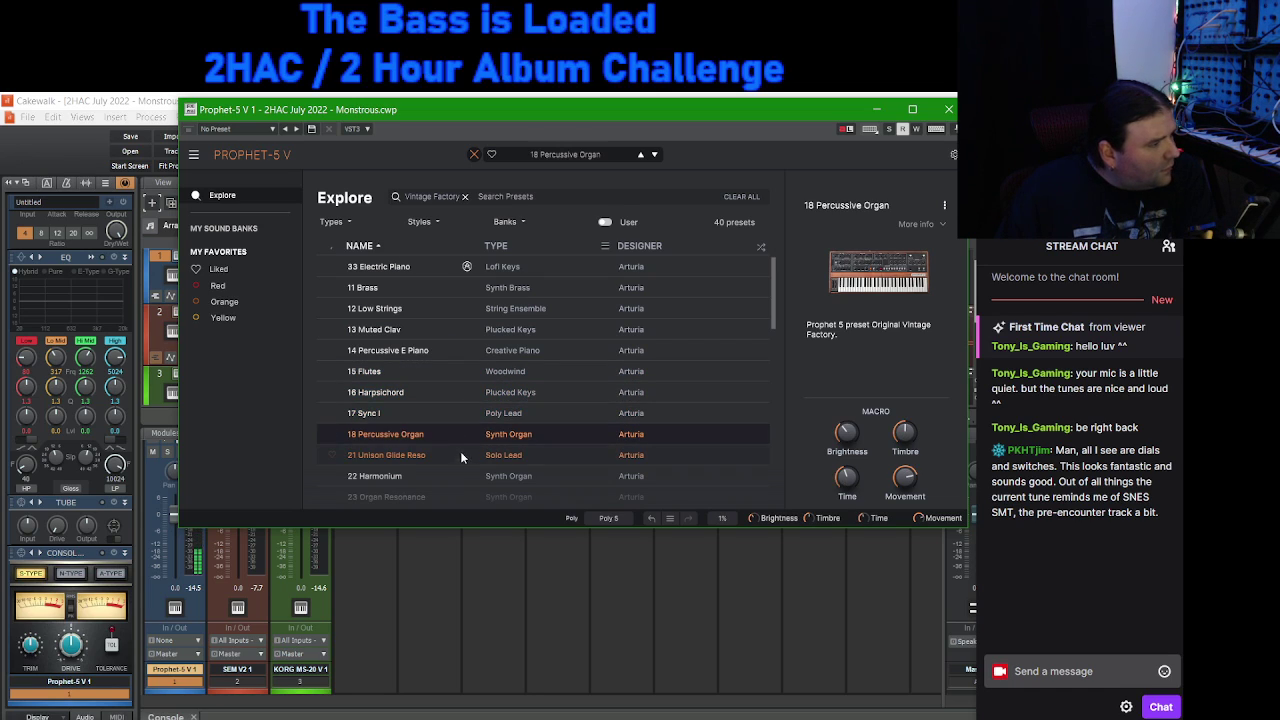
{"action": "left_click", "coordinate": [462, 456]}
{"action": "scroll", "coordinate": [463, 420], "scroll_direction": "down", "scroll_amount": 3}
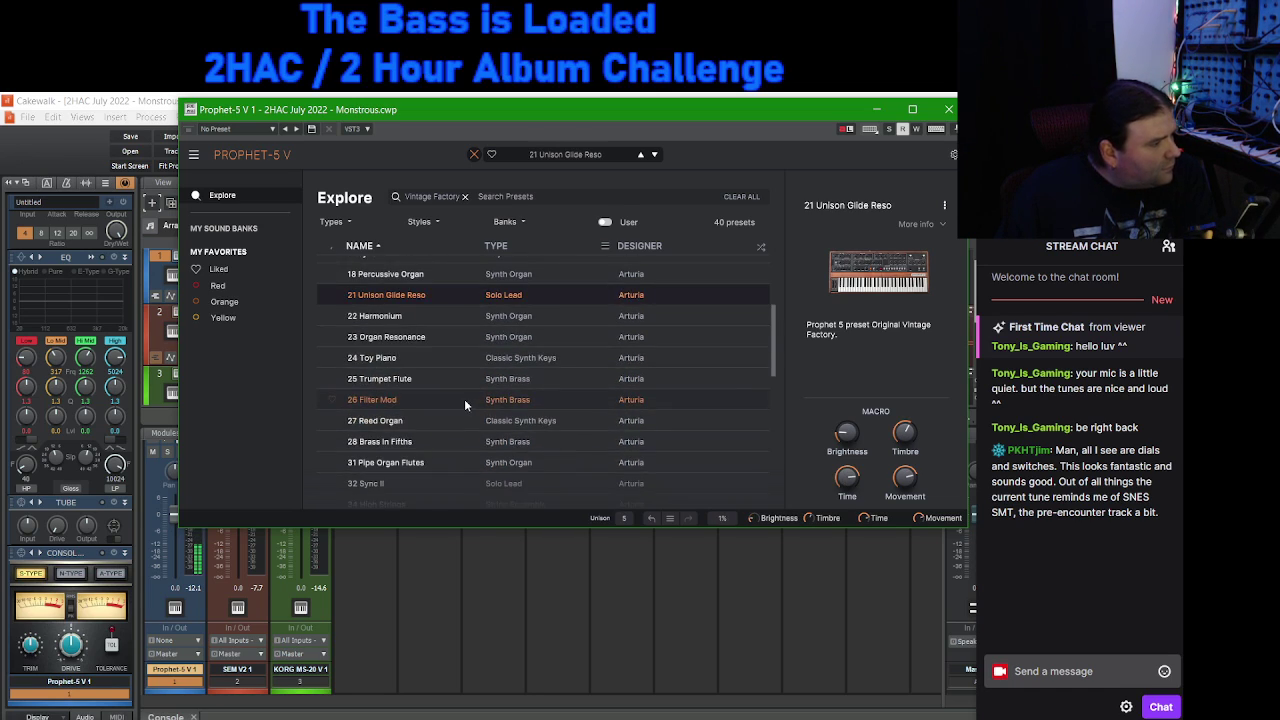
Step: Audition the presets 22 Harmonium, 23 Organ Resonance, 24 Toy Piano and 25 Trumpet Flute
{"action": "left_click", "coordinate": [450, 316]}
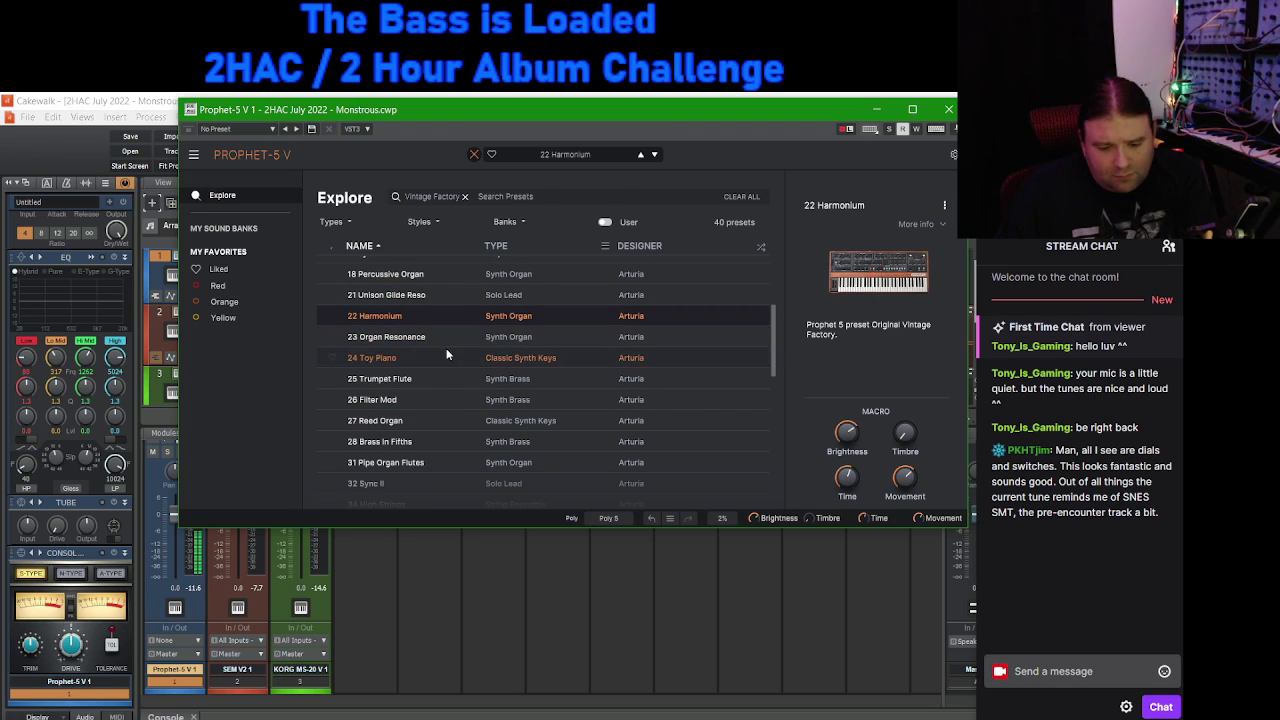
{"action": "left_click", "coordinate": [458, 337]}
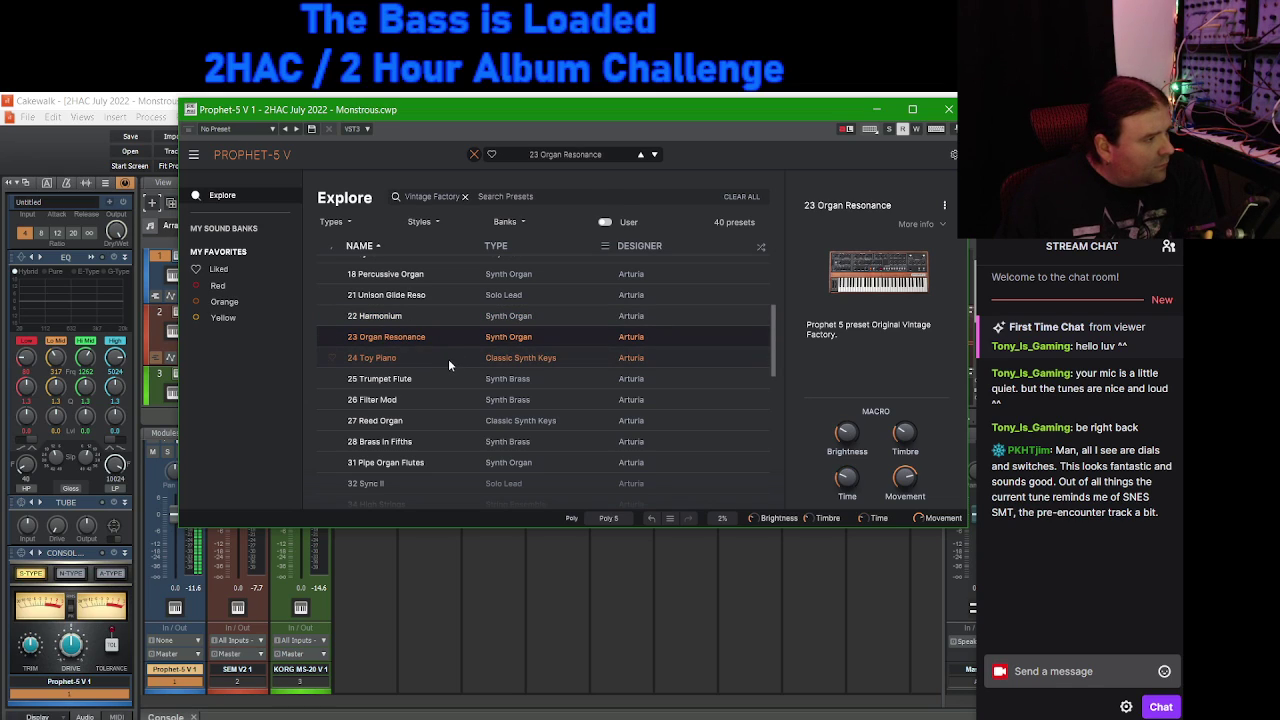
{"action": "left_click", "coordinate": [447, 358]}
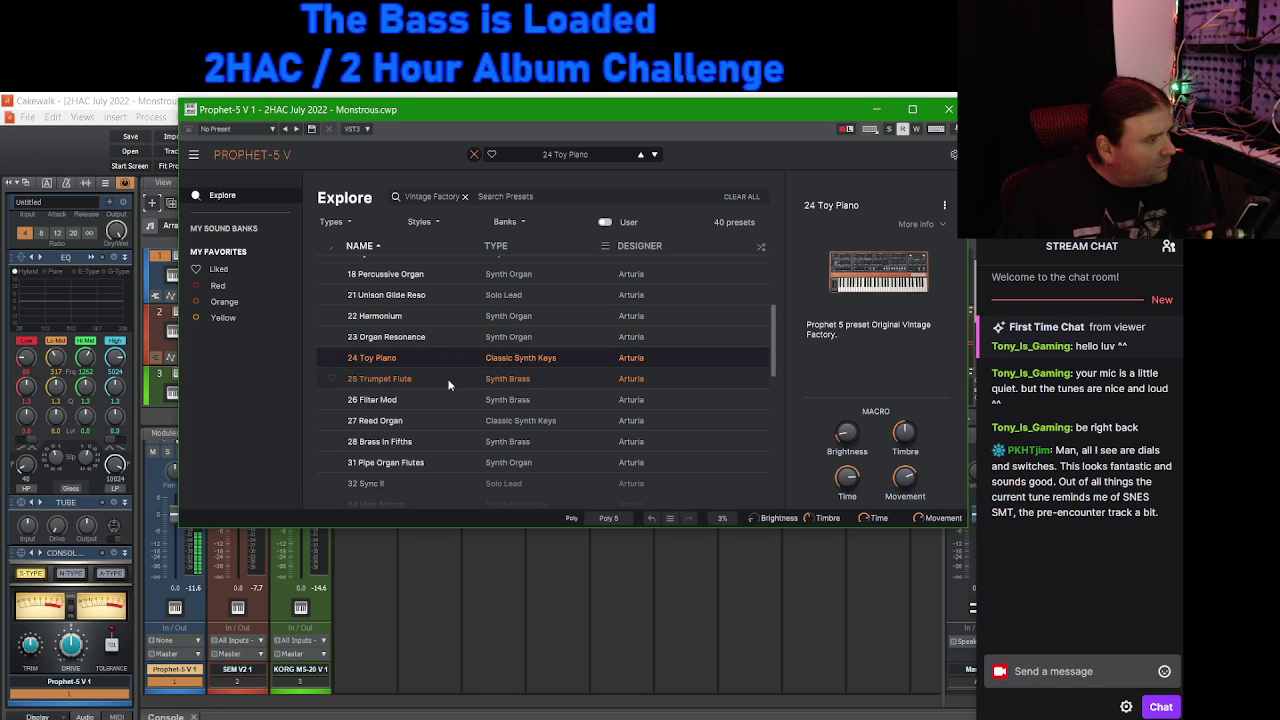
{"action": "left_click", "coordinate": [448, 382]}
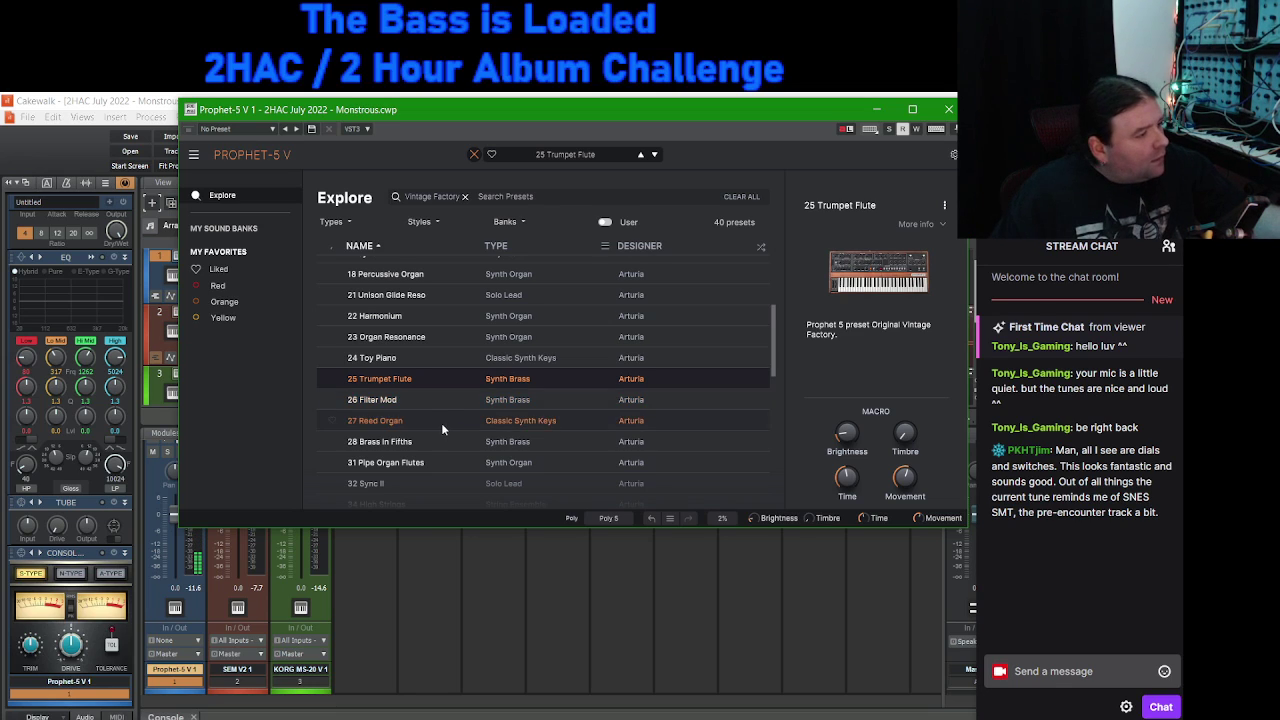
Step: Compare the presets 26 Filter Mod and 27 Reed Organ, load 26 Filter Mod, and close the synth interface
{"action": "left_click", "coordinate": [441, 400]}
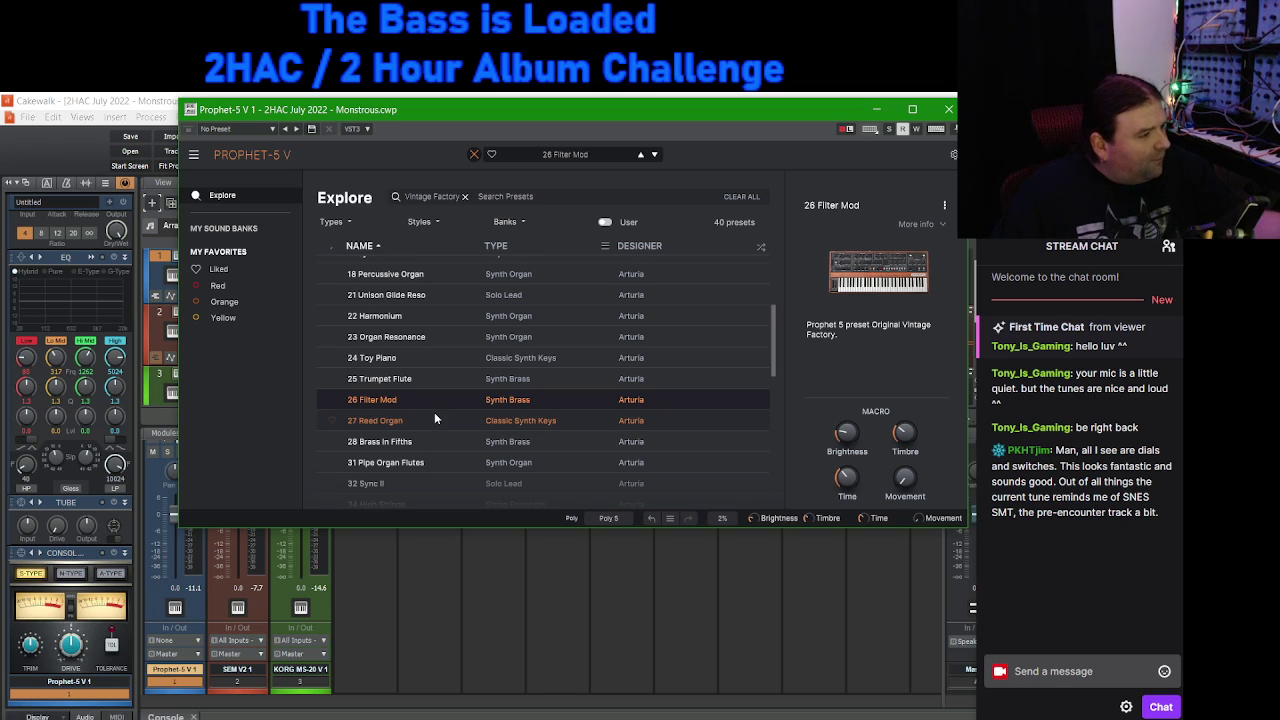
{"action": "left_click", "coordinate": [433, 420]}
{"action": "scroll", "coordinate": [450, 400], "scroll_direction": "down", "scroll_amount": 3}
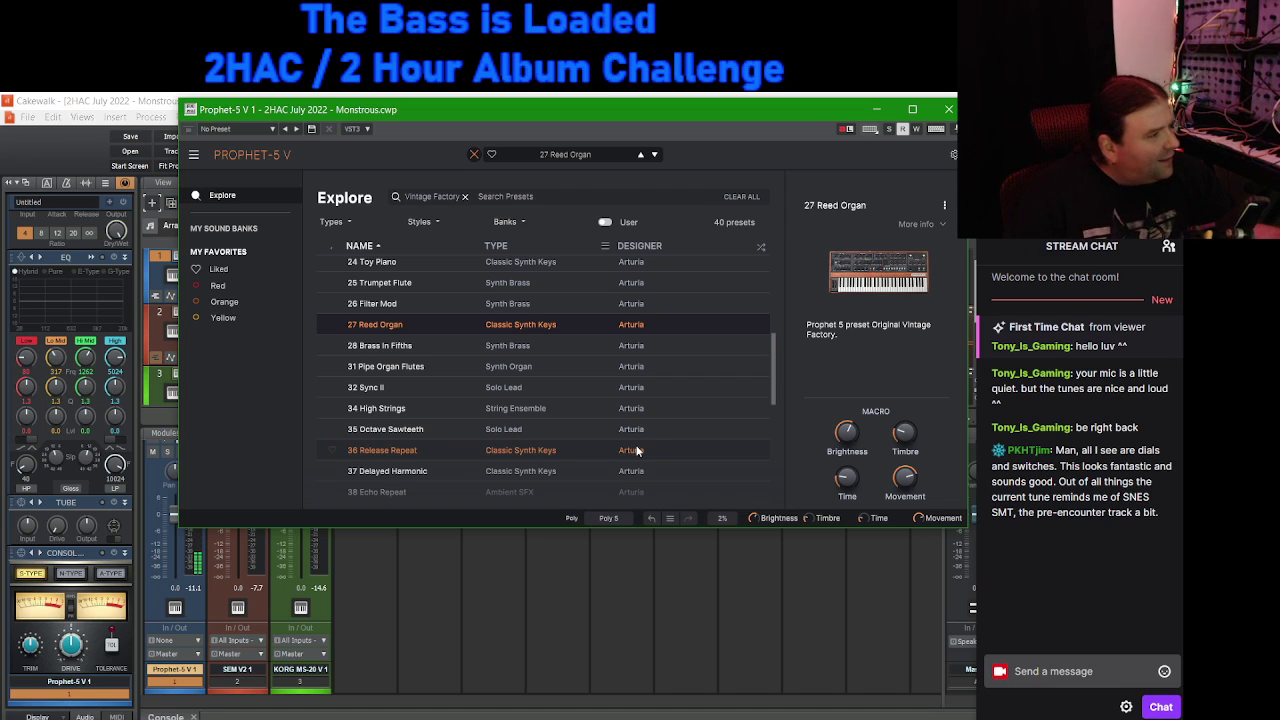
{"action": "left_click", "coordinate": [433, 308]}
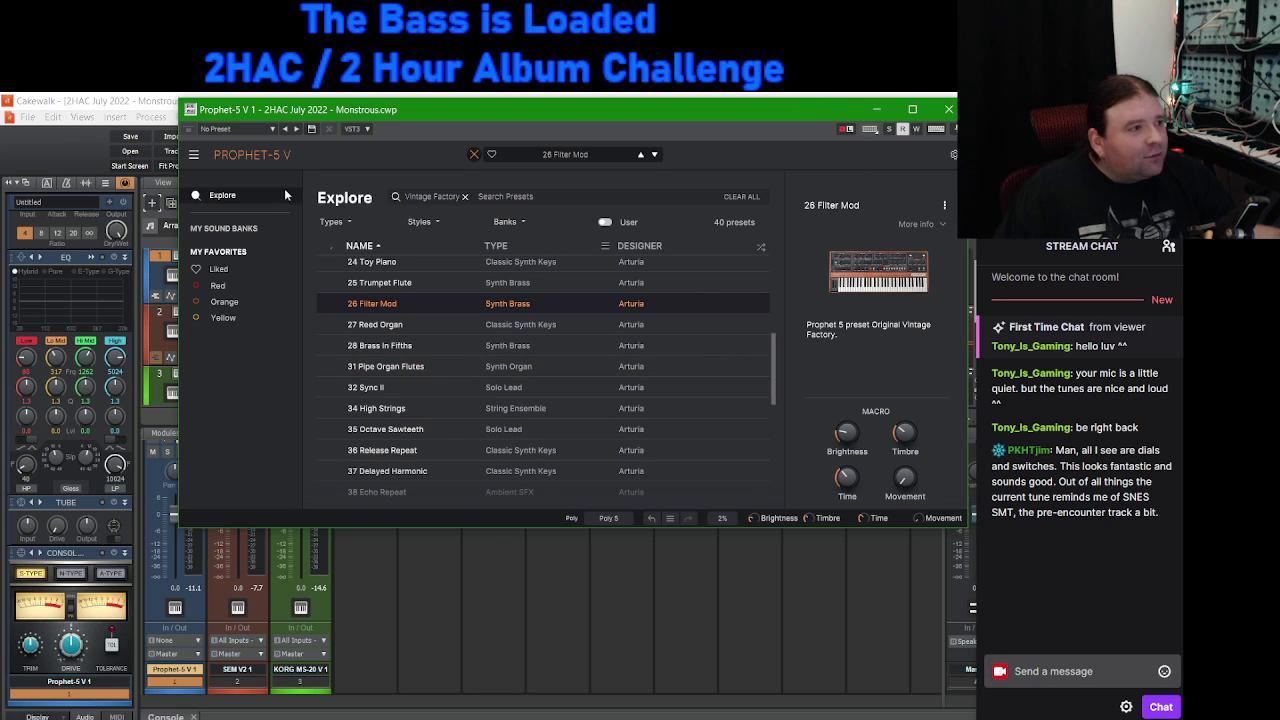
{"action": "left_click", "coordinate": [475, 154]}
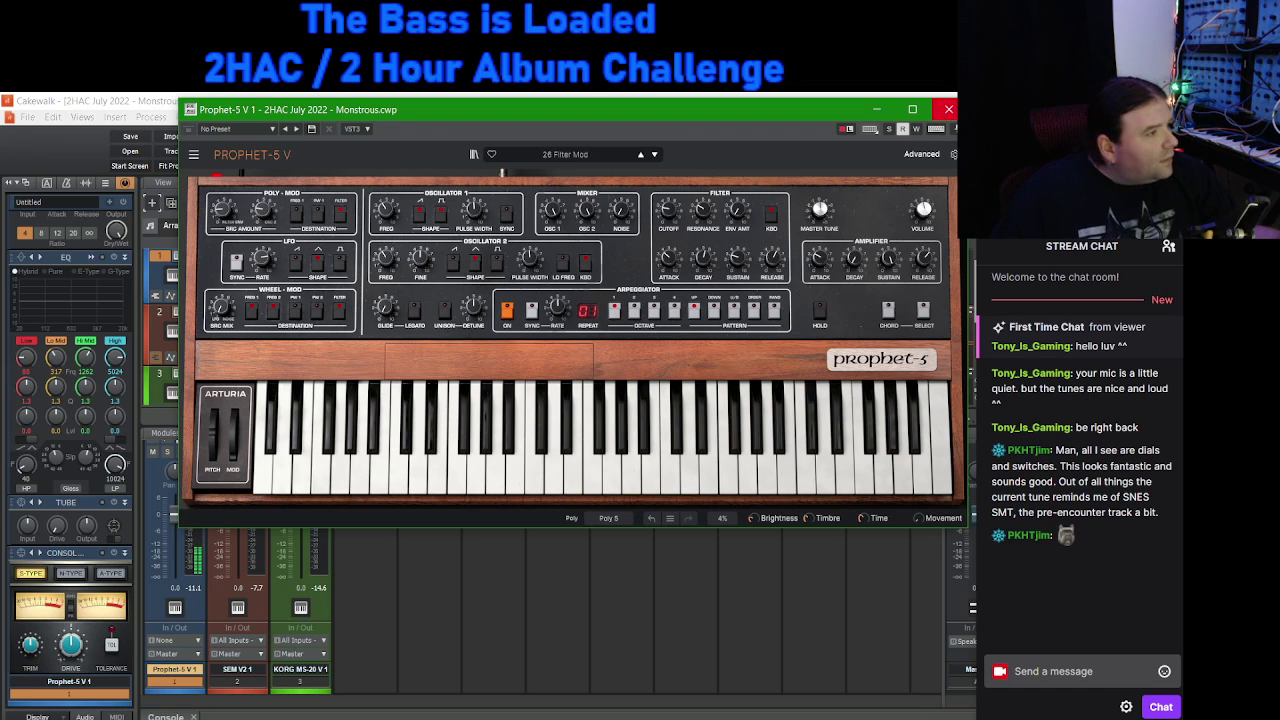
{"action": "left_click", "coordinate": [948, 109]}
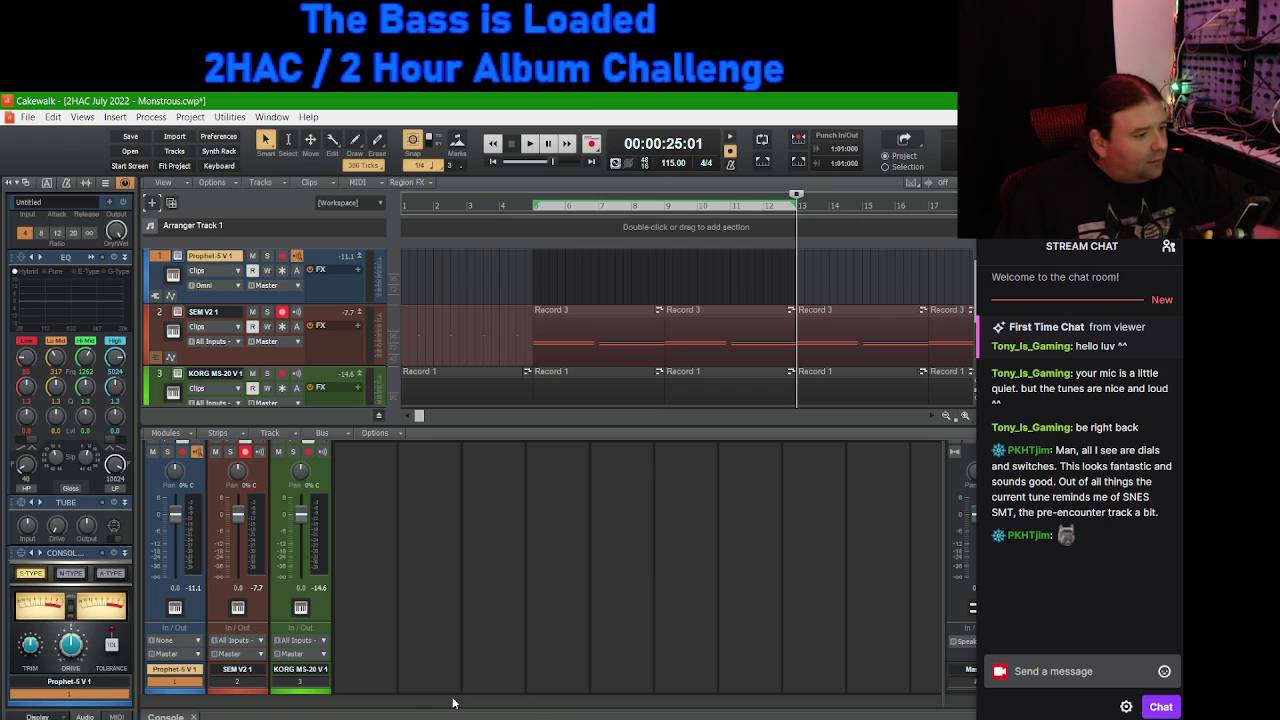
Step: Insert a marker named Melody Start at measure 13
{"action": "left_click_drag", "start_coordinate": [418, 420], "coordinate": [571, 420]}
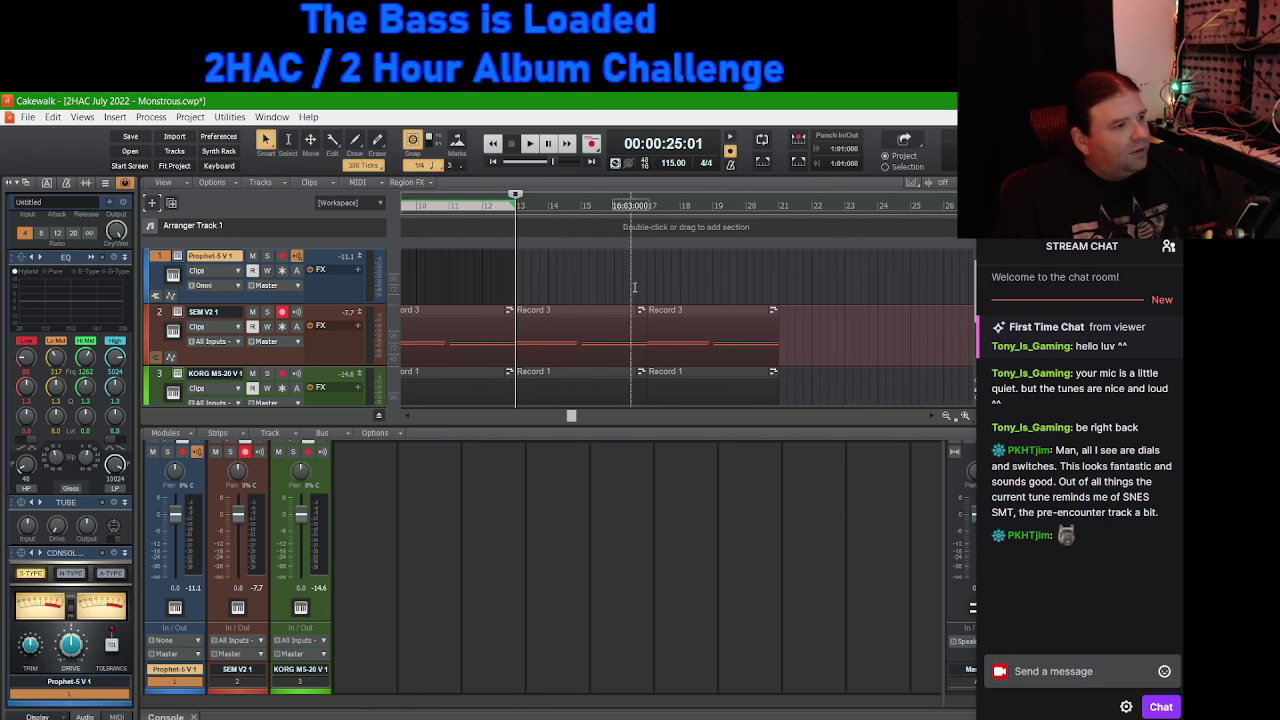
{"action": "scroll", "coordinate": [800, 300], "scroll_direction": "down", "scroll_amount": 1}
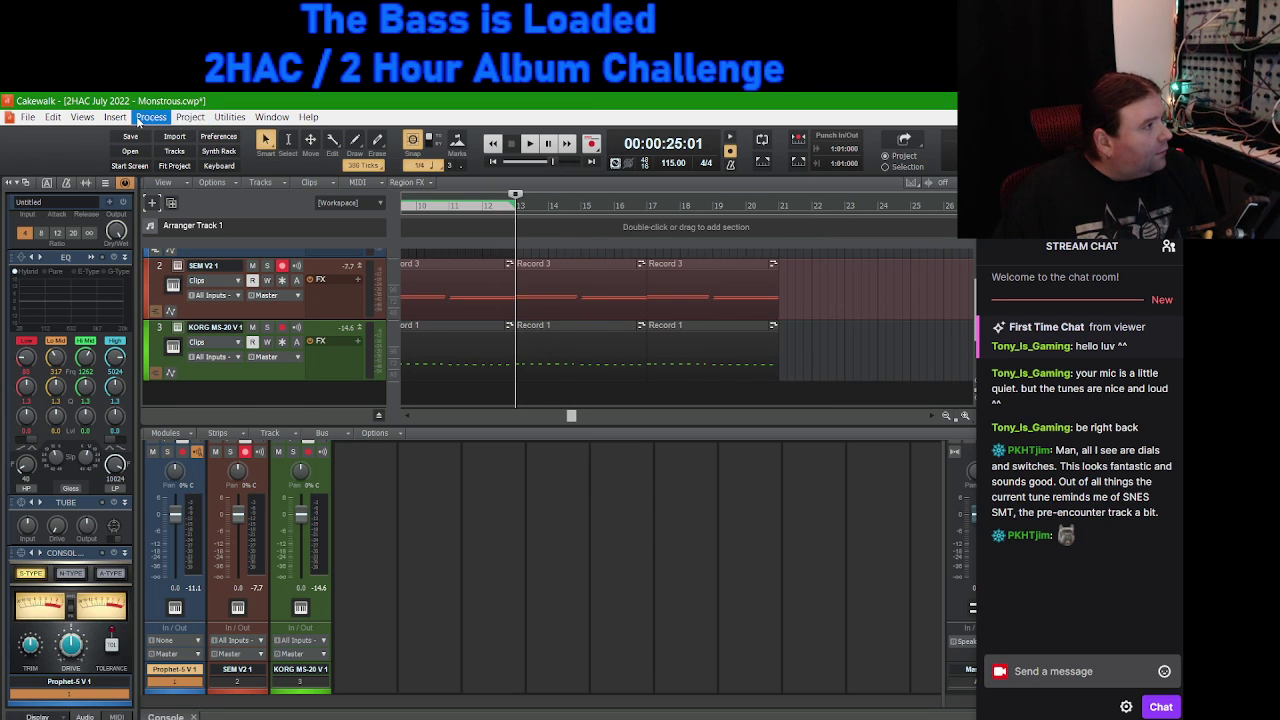
{"action": "left_click", "coordinate": [195, 118]}
{"action": "left_click", "coordinate": [199, 120]}
{"action": "left_click", "coordinate": [200, 120]}
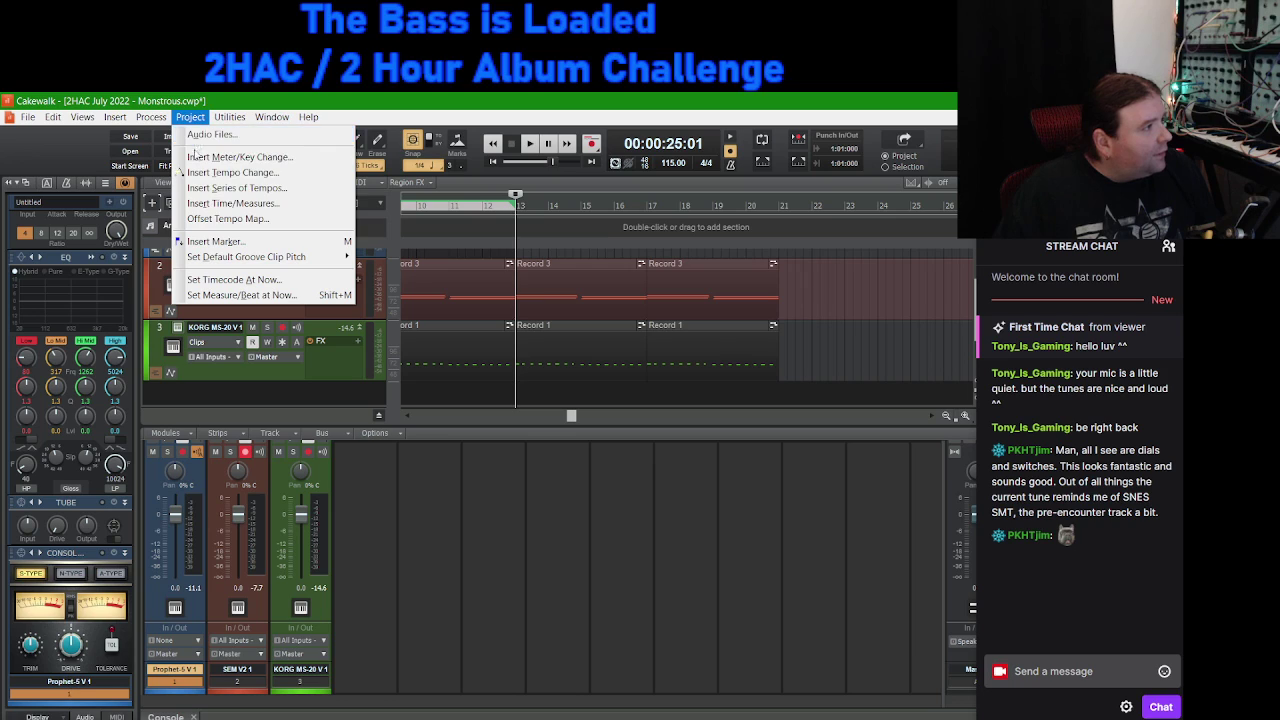
{"action": "left_click", "coordinate": [248, 244]}
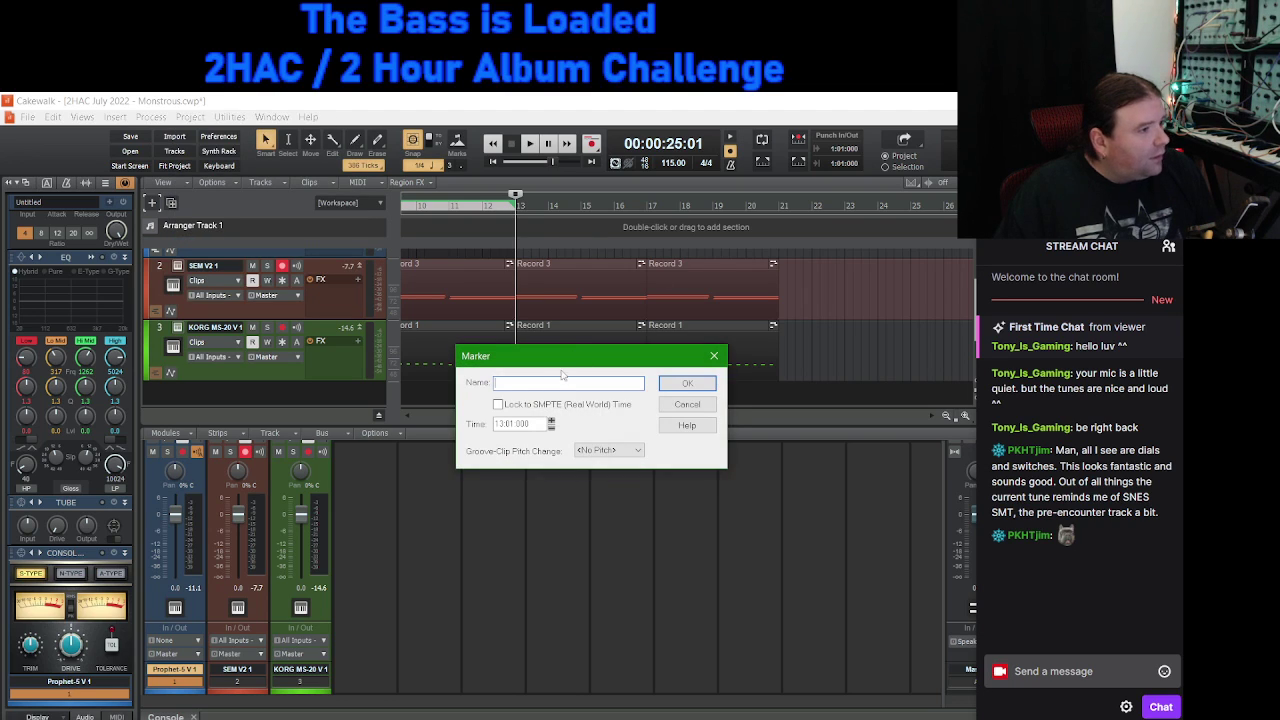
{"action": "type", "text": "Melody Start"}
{"action": "key", "text": "Return"}
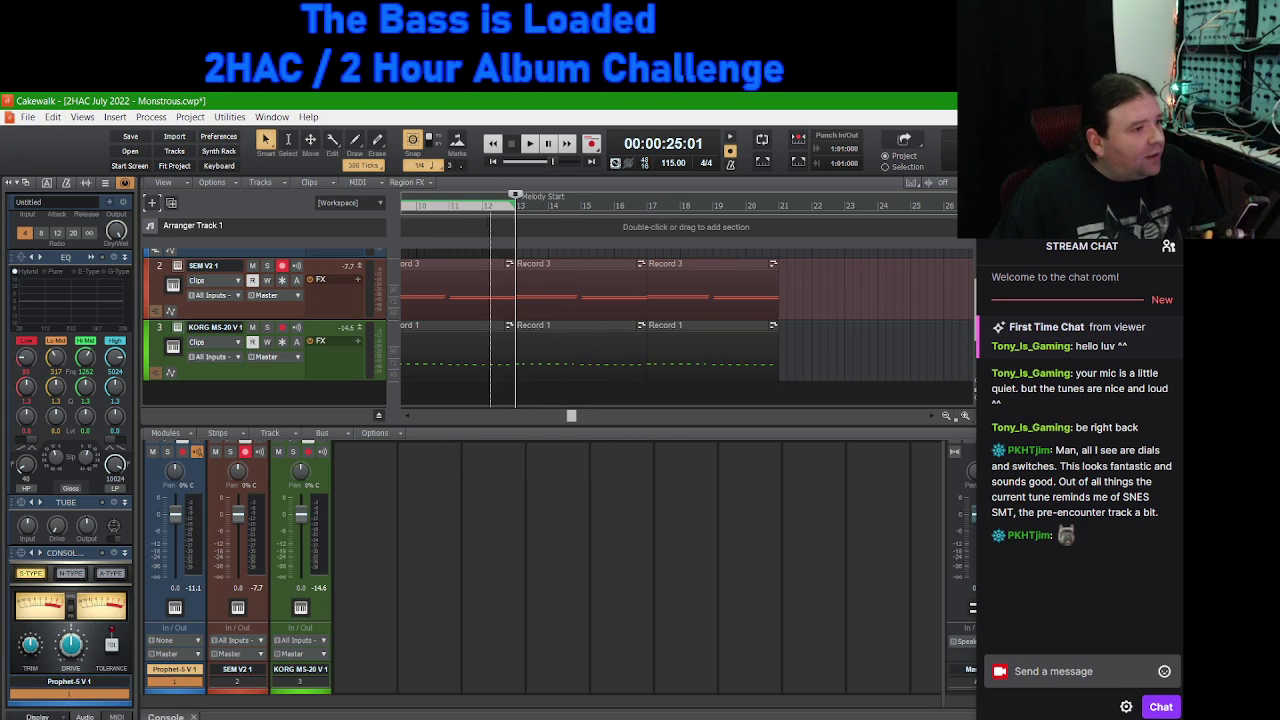
Step: Copy the SEM V2 1 and KORG MS-20 V 1 clips from measures 13 to 20 and paste them at measure 21
{"action": "left_click_drag", "start_coordinate": [575, 300], "coordinate": [723, 325]}
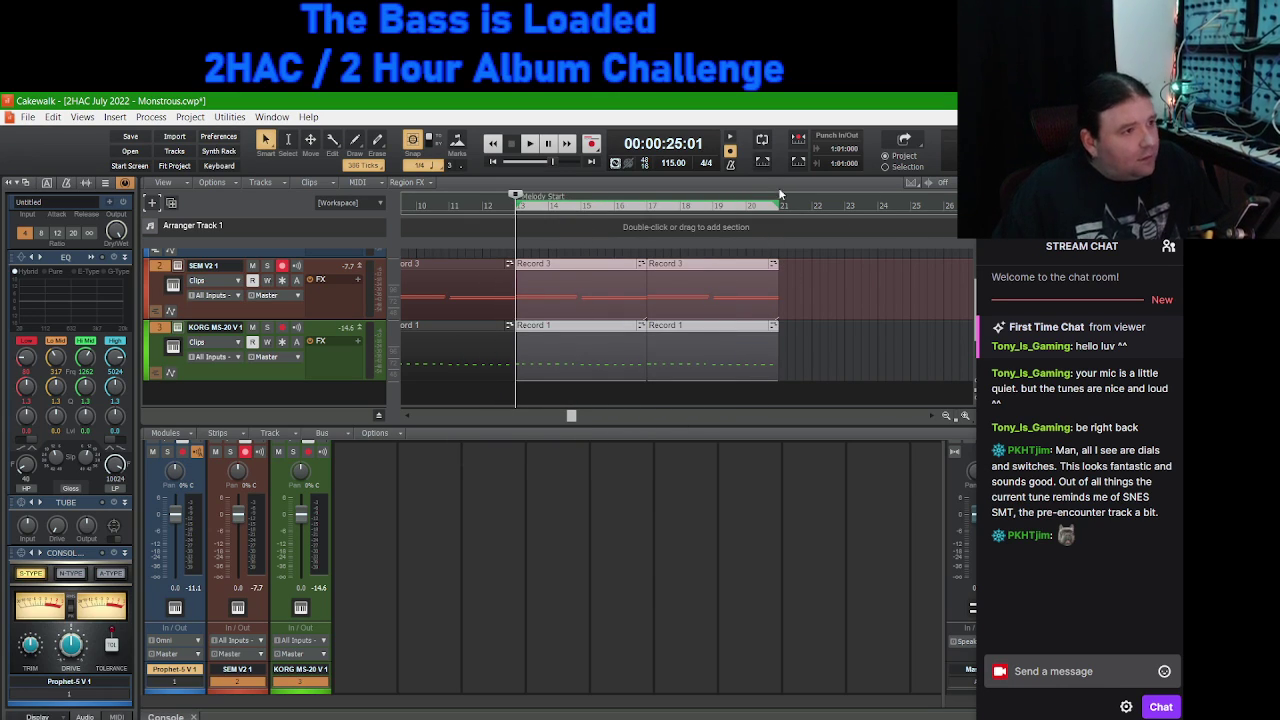
{"action": "key", "text": "End"}
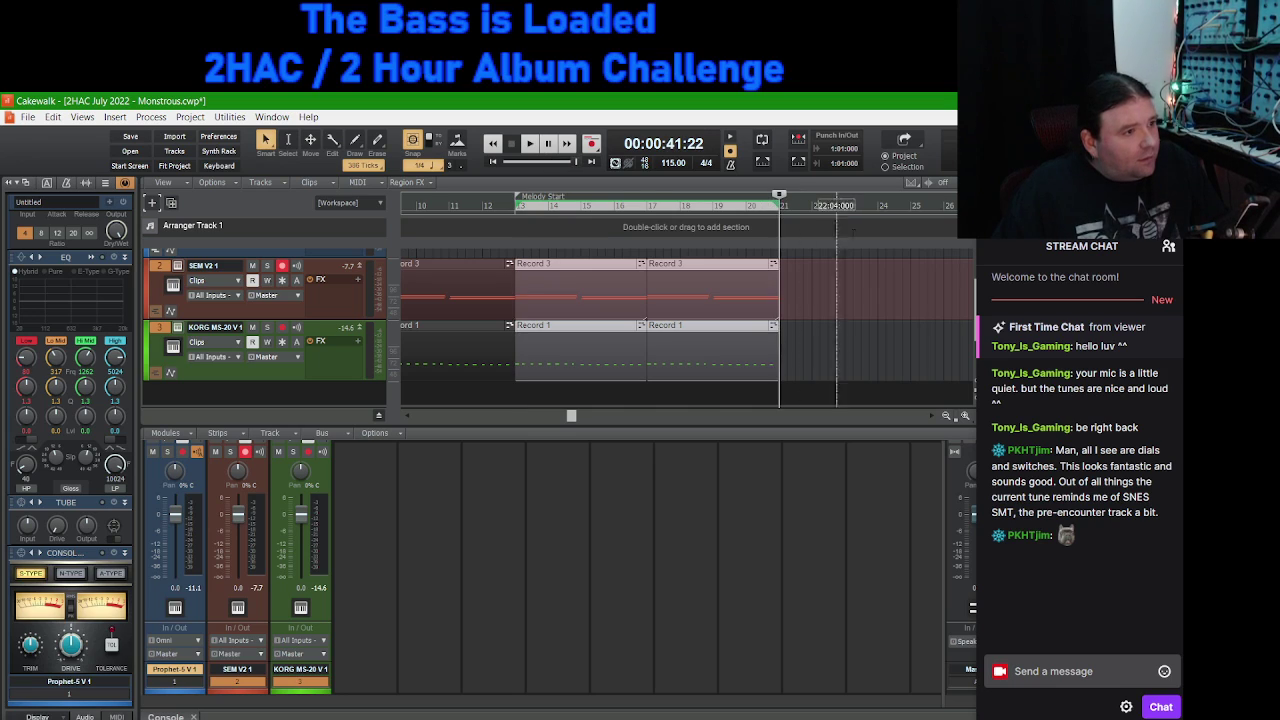
{"action": "left_click", "coordinate": [157, 272]}
{"action": "key", "text": "ctrl+v"}
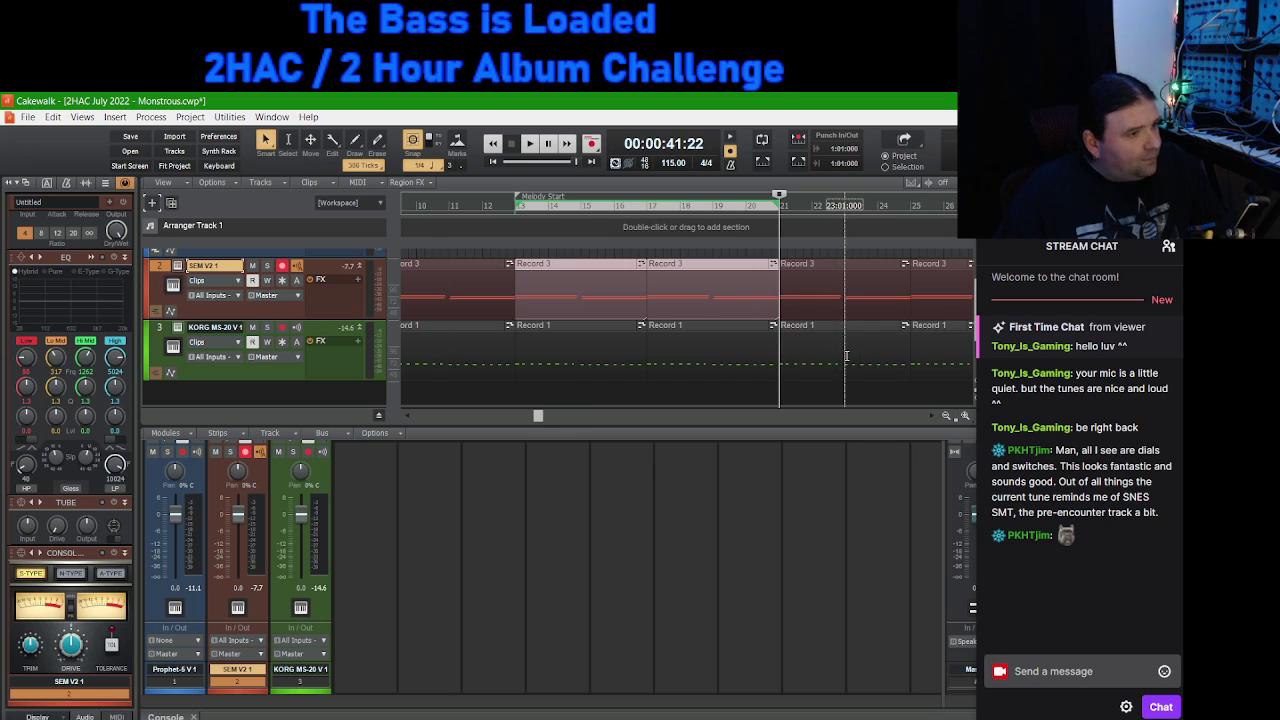
Step: Paste the copied SEM and KORG clips at measure 29 and once more directly after that repeat
{"action": "left_click_drag", "start_coordinate": [540, 420], "coordinate": [715, 436]}
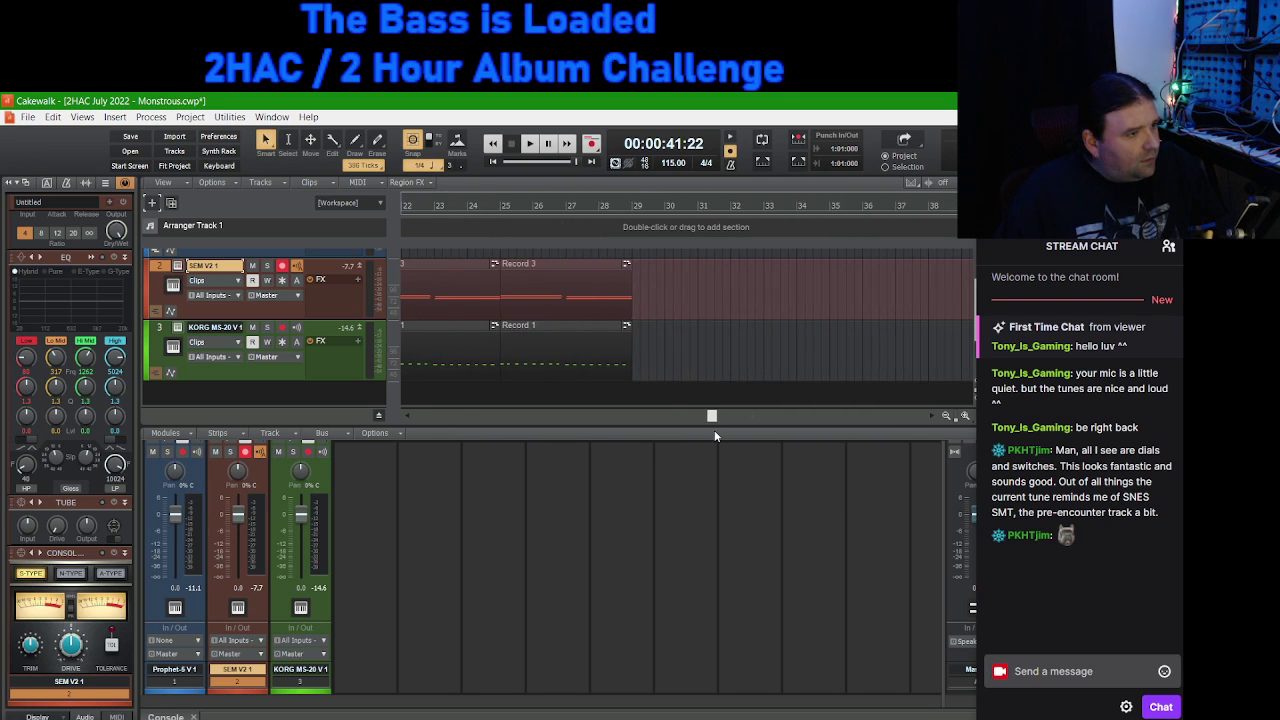
{"action": "left_click", "coordinate": [632, 207]}
{"action": "key", "text": "ctrl+v"}
{"action": "left_click_drag", "start_coordinate": [657, 420], "coordinate": [498, 416]}
{"action": "left_click", "coordinate": [741, 207]}
{"action": "key", "text": "ctrl+v"}
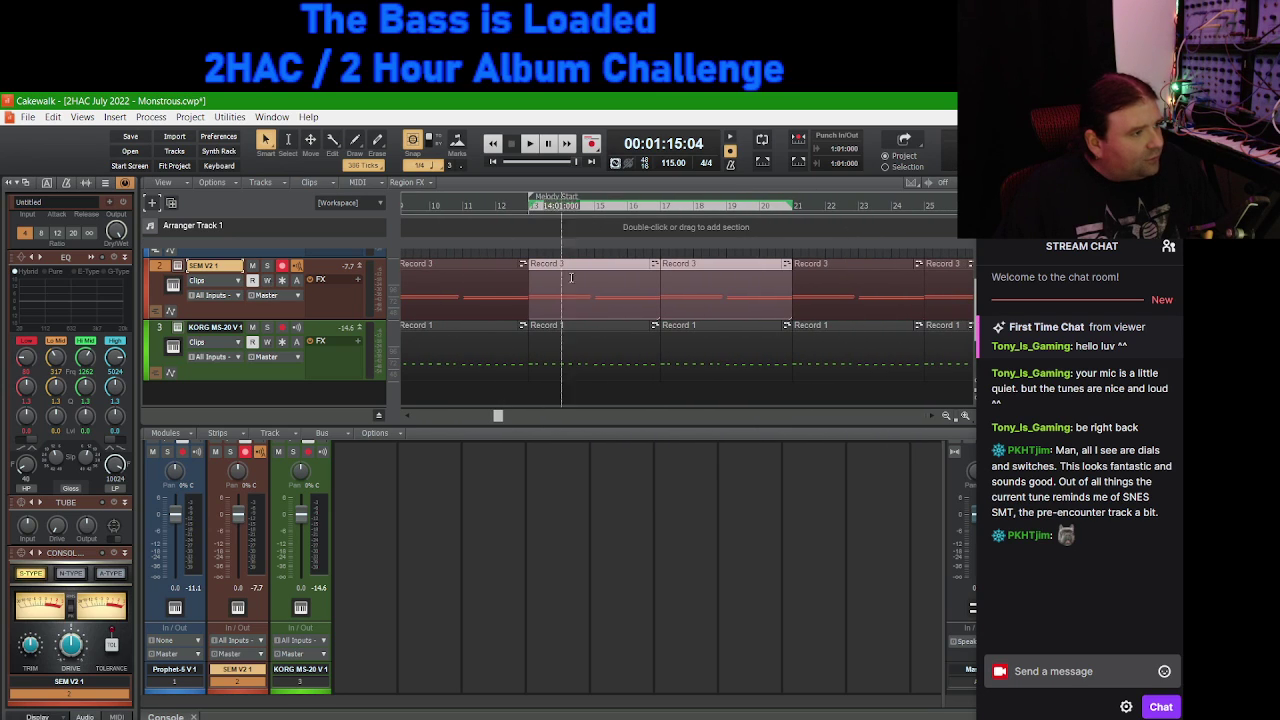
Step: Disarm the SEM V2 1 track, arm the Prophet-5 V 1 track for recording and make it the active track
{"action": "scroll", "coordinate": [258, 328], "scroll_direction": "up", "scroll_amount": 1}
{"action": "left_click", "coordinate": [282, 313]}
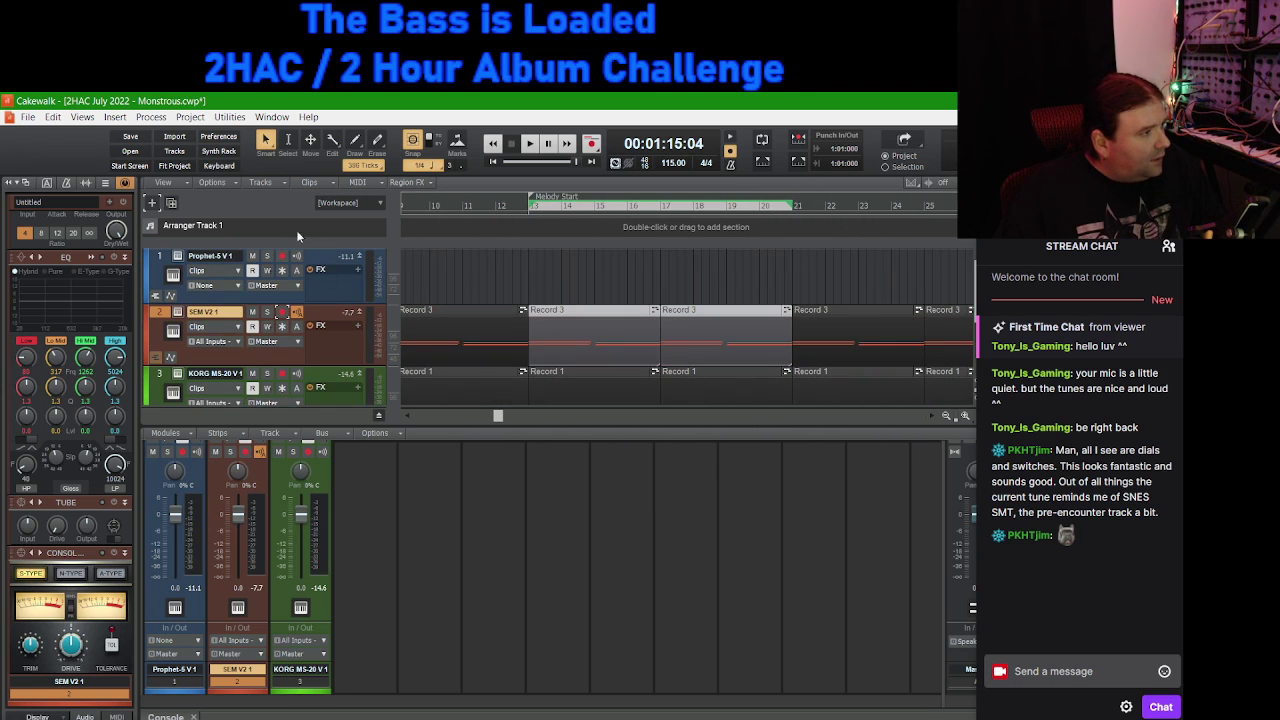
{"action": "left_click", "coordinate": [282, 257]}
{"action": "left_click", "coordinate": [156, 264]}
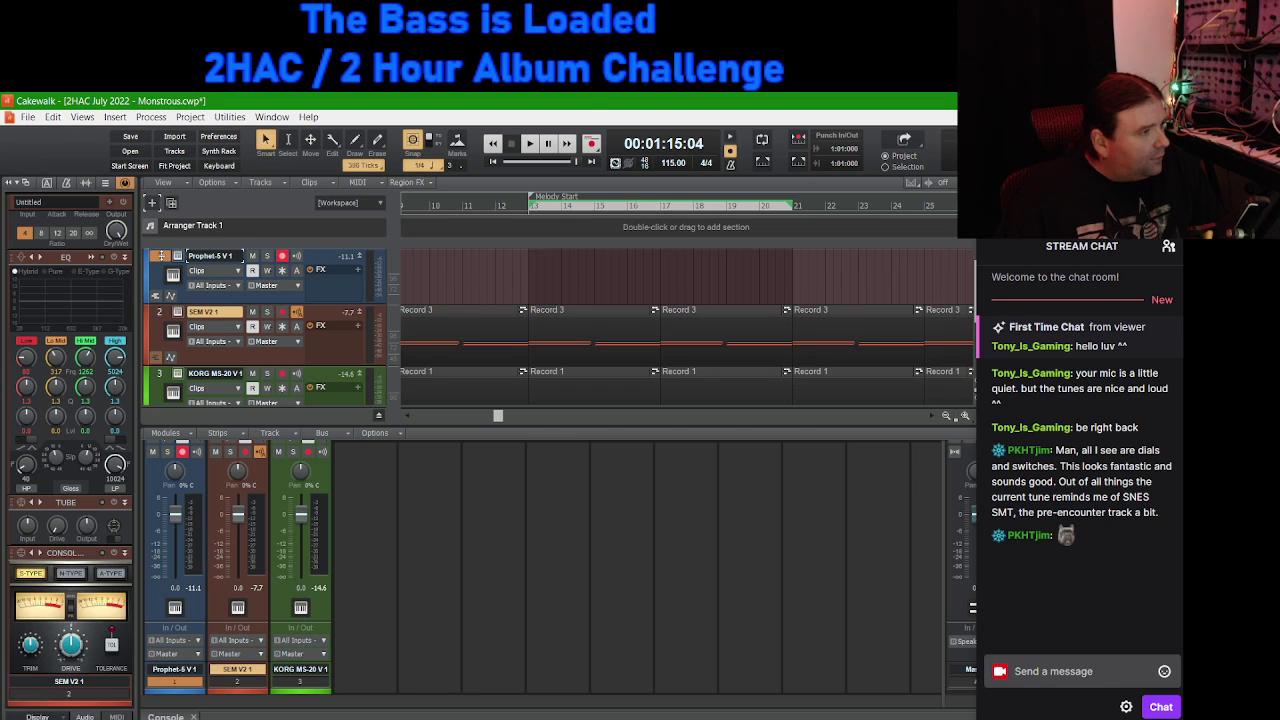
Step: Record a 16-measure melody on the Prophet-5 V 1 track, starting at the Melody Start marker
{"action": "left_click_drag", "start_coordinate": [530, 217], "coordinate": [794, 217]}
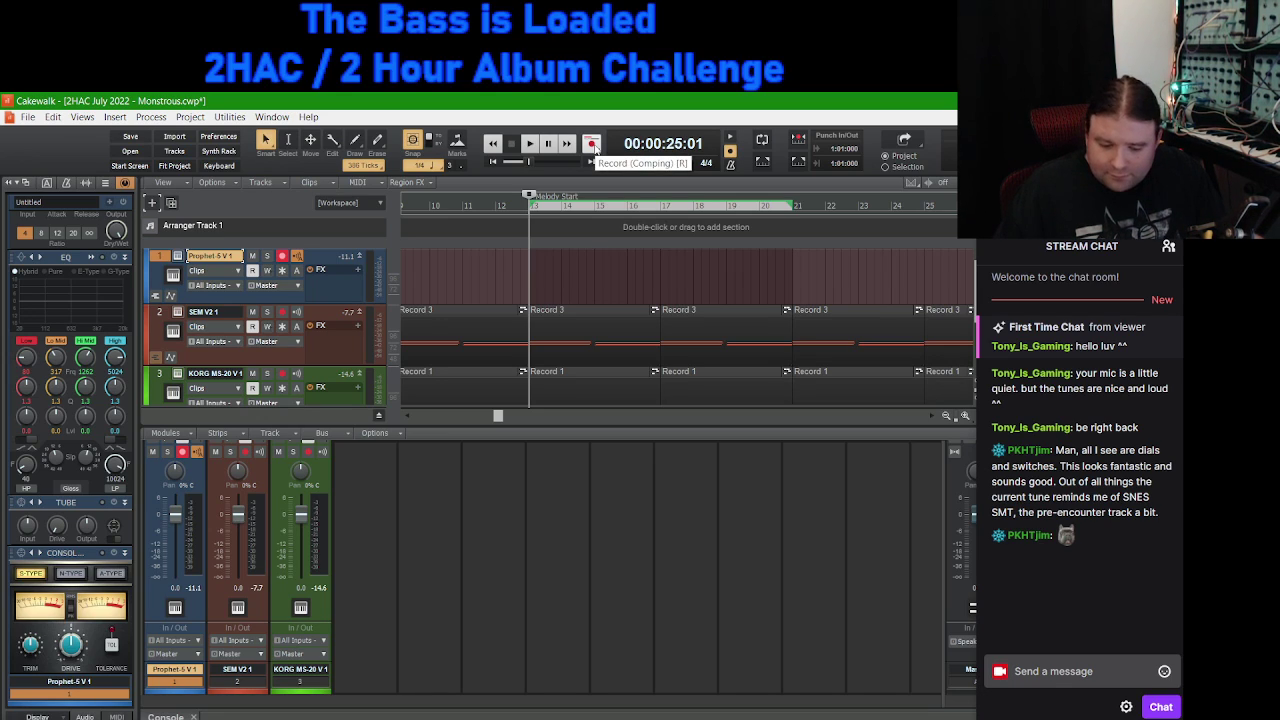
{"action": "left_click", "coordinate": [592, 145]}
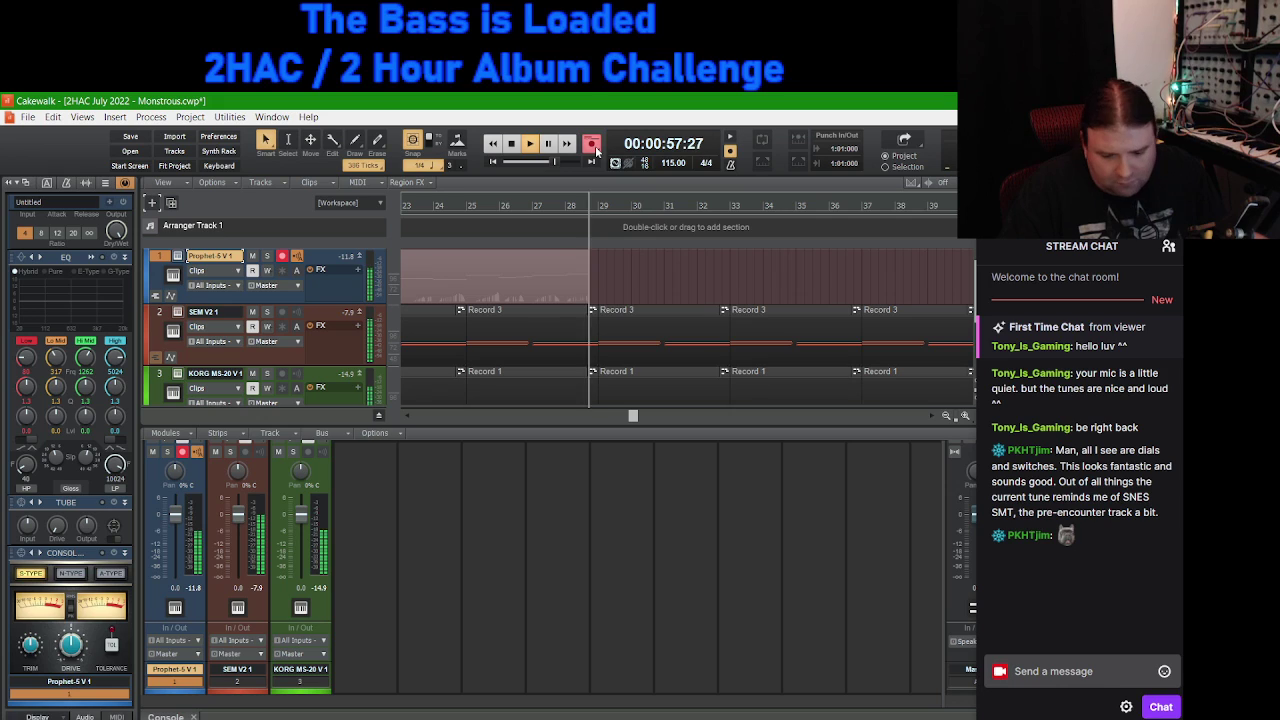
{"action": "left_click", "coordinate": [594, 147]}
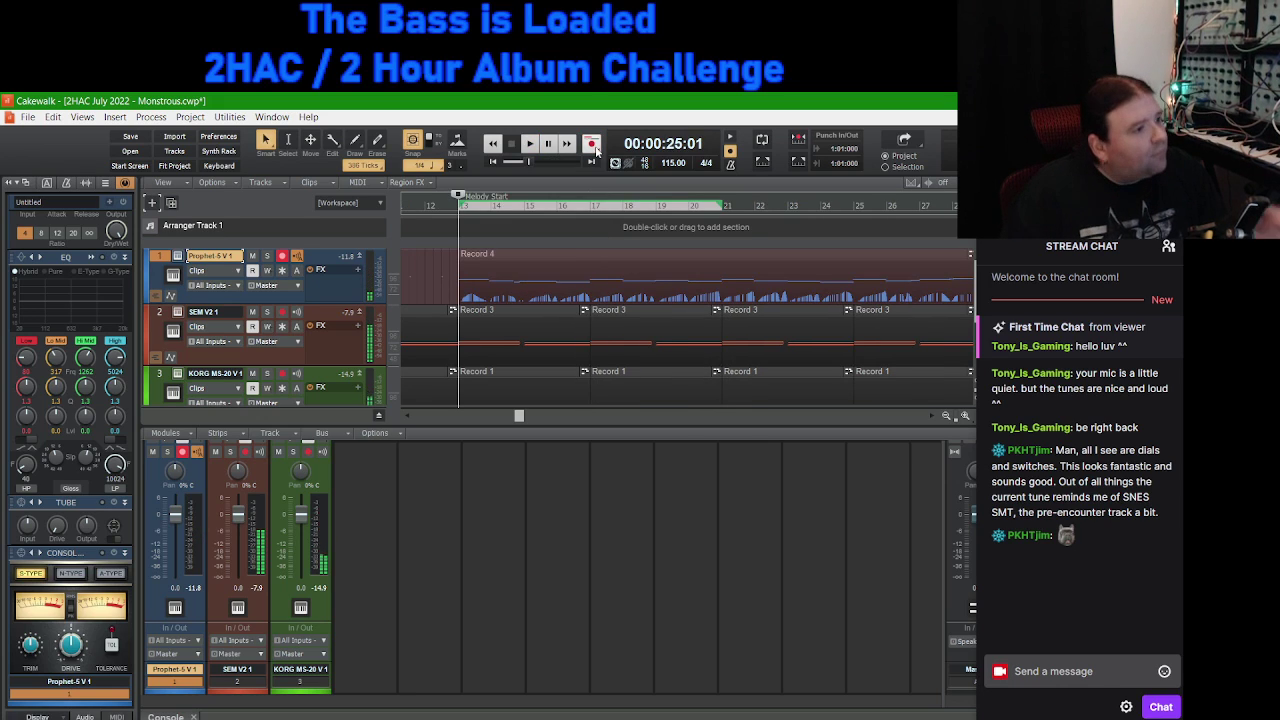
Step: Open the Prophet-5 V 1 synth interface, look over its front-panel controls and close it again
{"action": "left_click", "coordinate": [178, 257]}
{"action": "left_click_drag", "start_coordinate": [692, 112], "coordinate": [677, 146]}
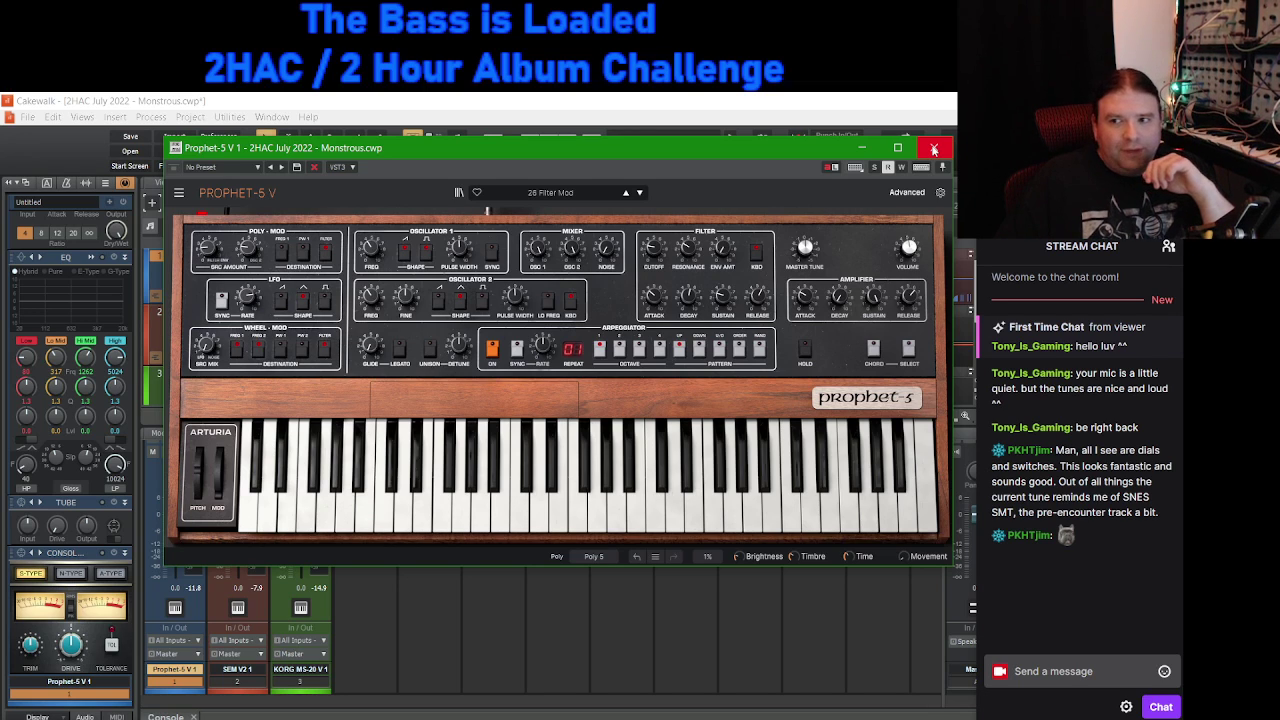
{"action": "mouse_move", "coordinate": [787, 152]}
{"action": "left_mouse_down"}
{"action": "mouse_move", "coordinate": [753, 157]}
{"action": "mouse_move", "coordinate": [771, 161]}
{"action": "left_mouse_up"}
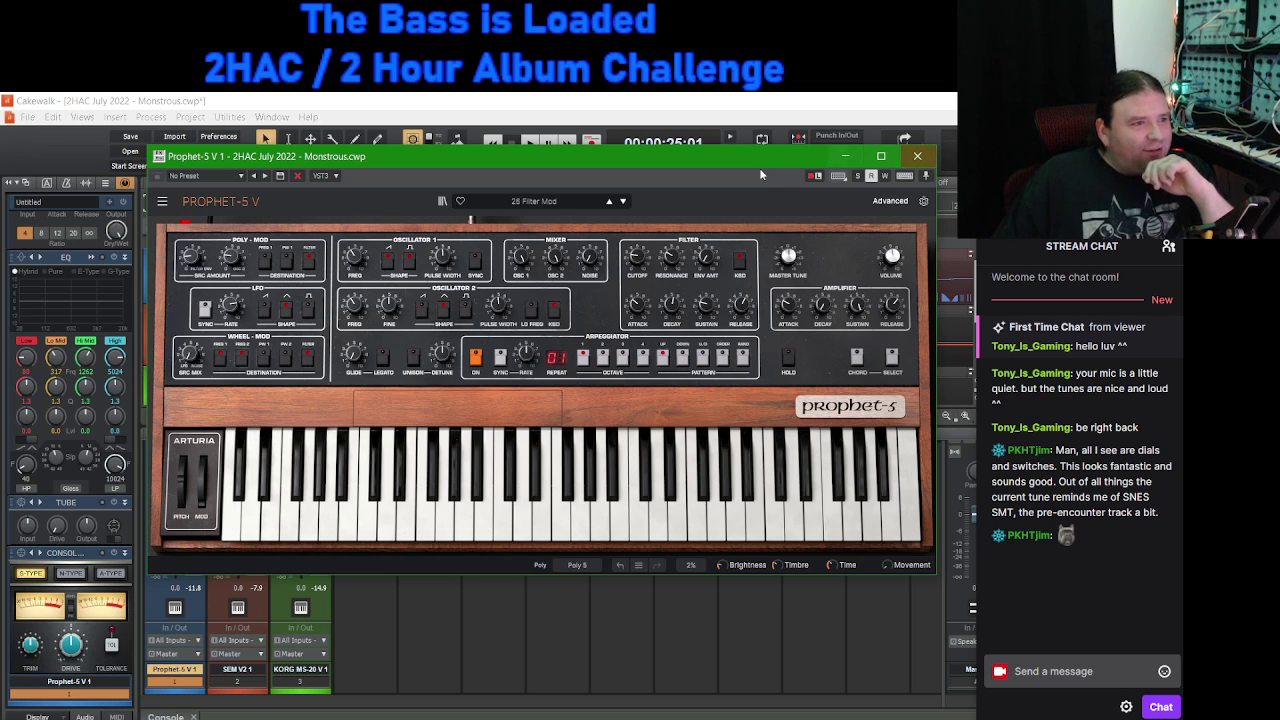
{"action": "left_click_drag", "start_coordinate": [745, 154], "coordinate": [747, 161]}
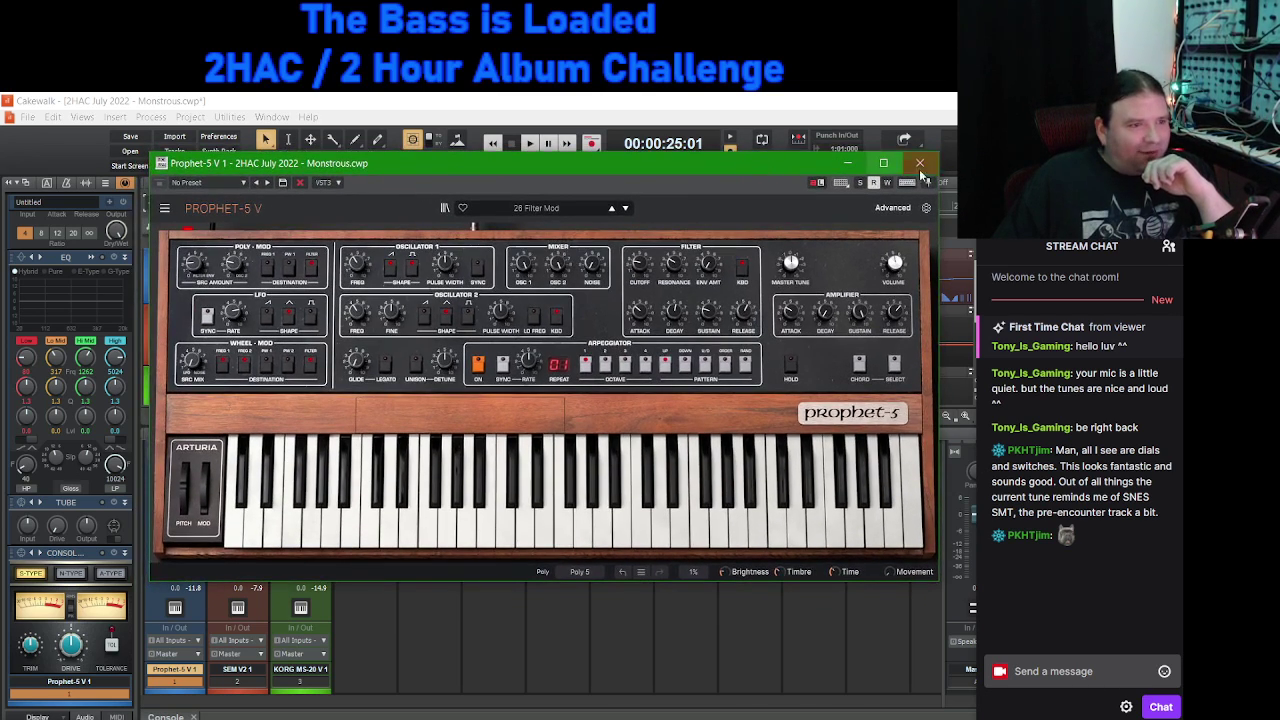
{"action": "left_click", "coordinate": [920, 163]}
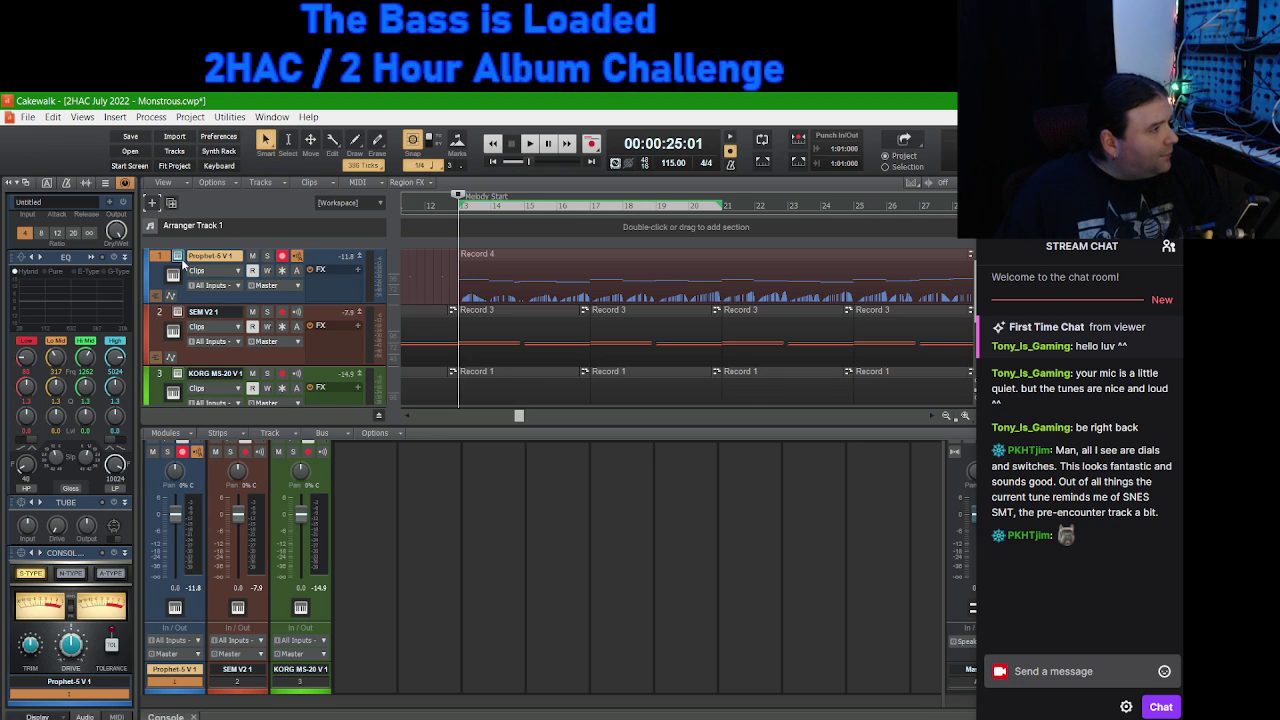
Step: Play back the recorded melody from the Melody Start marker and check the Prophet-5 V's master volume during playback
{"action": "left_click", "coordinate": [179, 257]}
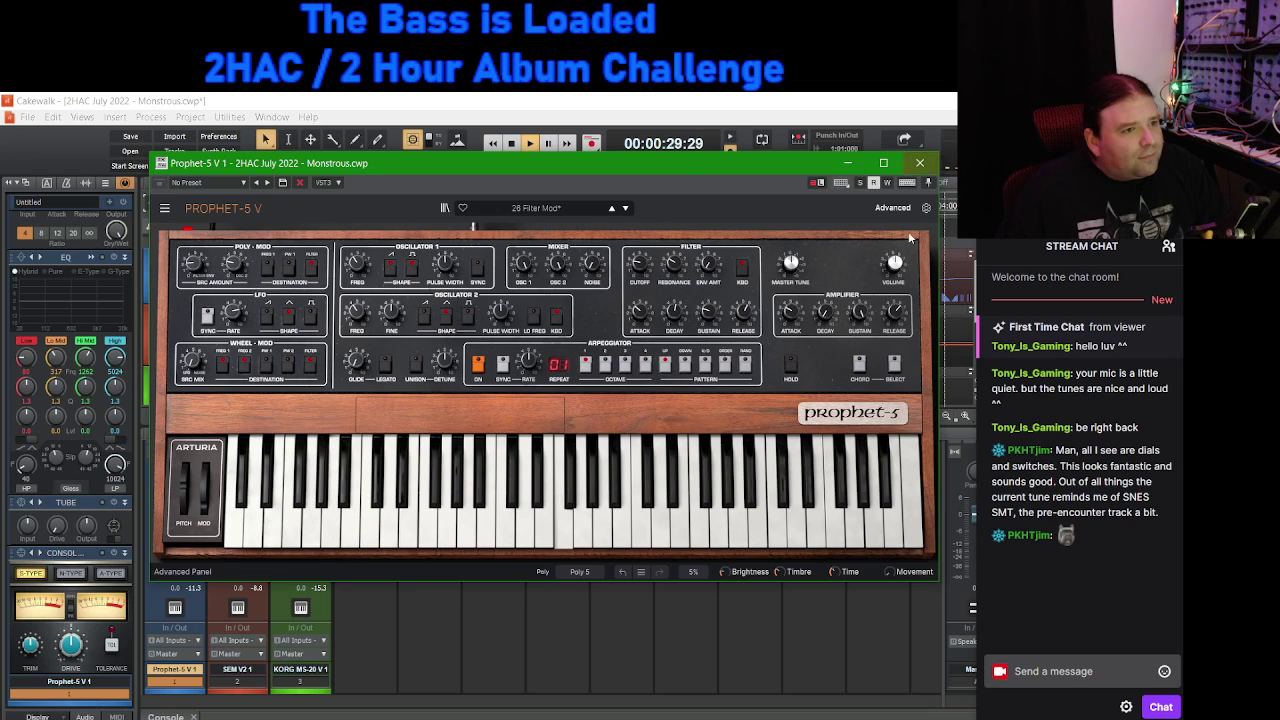
{"action": "mouse_move", "coordinate": [895, 263]}
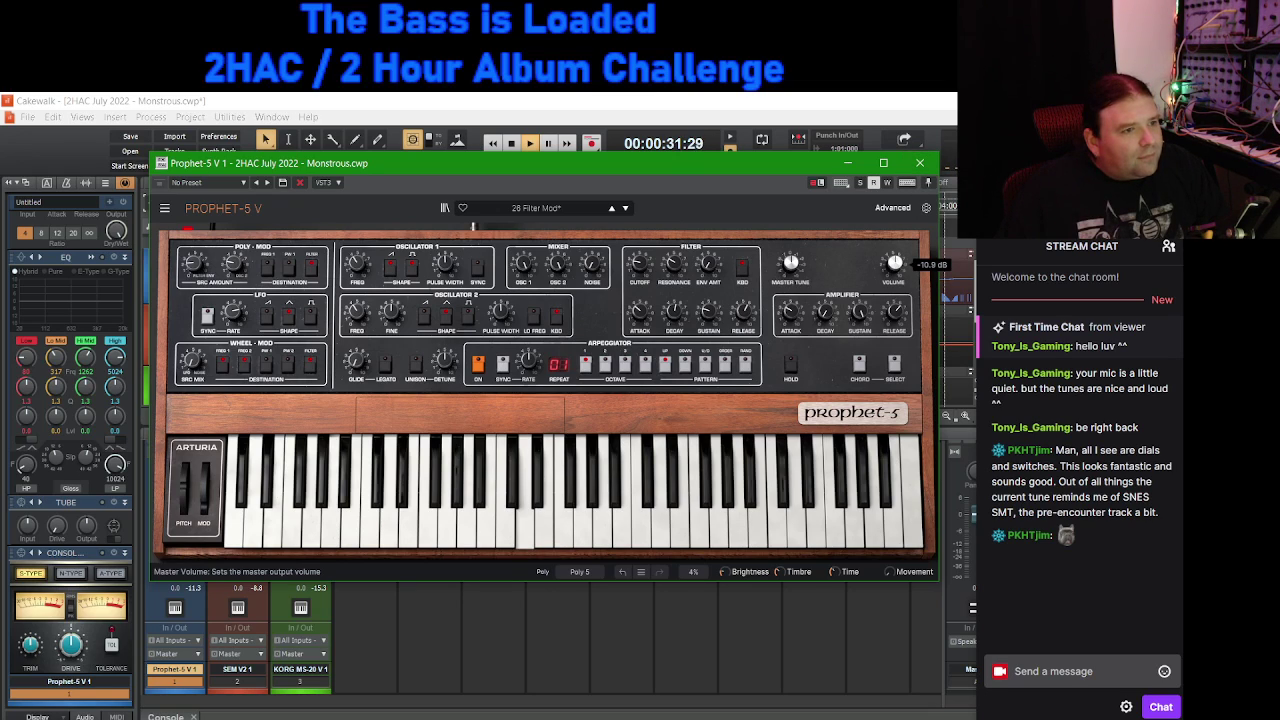
{"action": "left_click", "coordinate": [920, 162]}
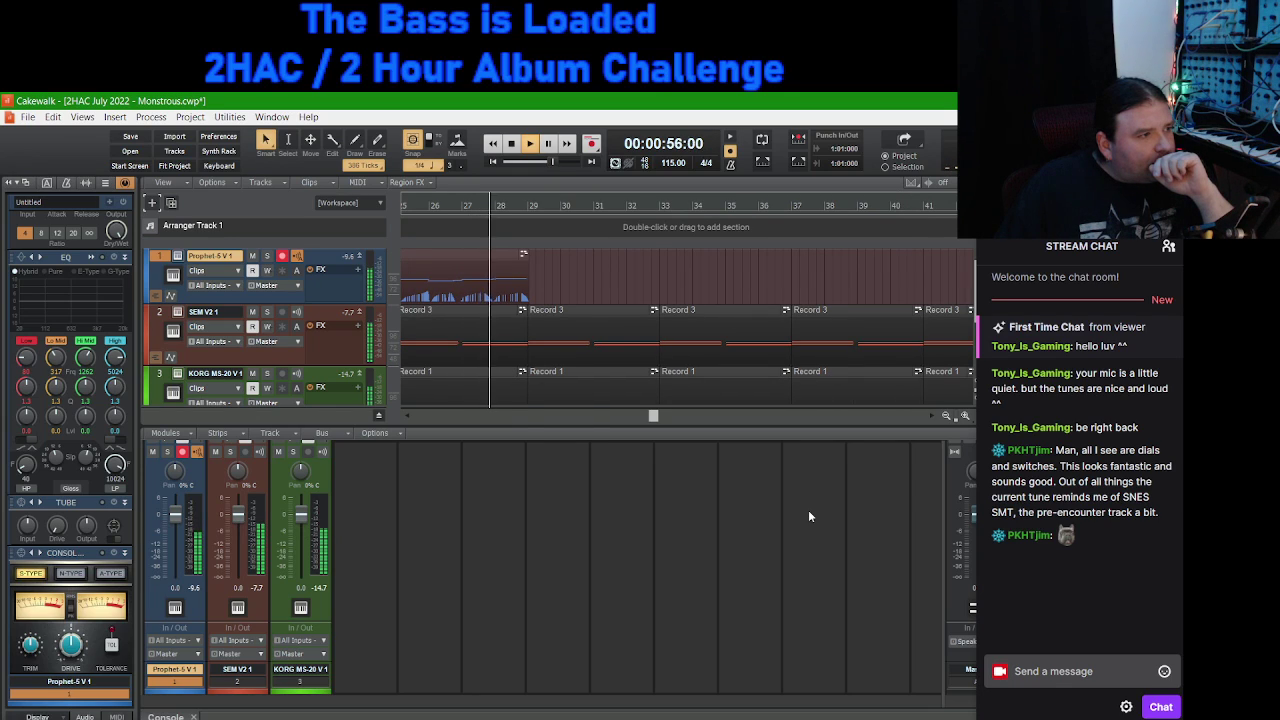
{"action": "key", "text": "space"}
Step: Open the recorded melody clip on the Prophet-5 V 1 track in the Piano Roll
{"action": "left_click", "coordinate": [677, 254]}
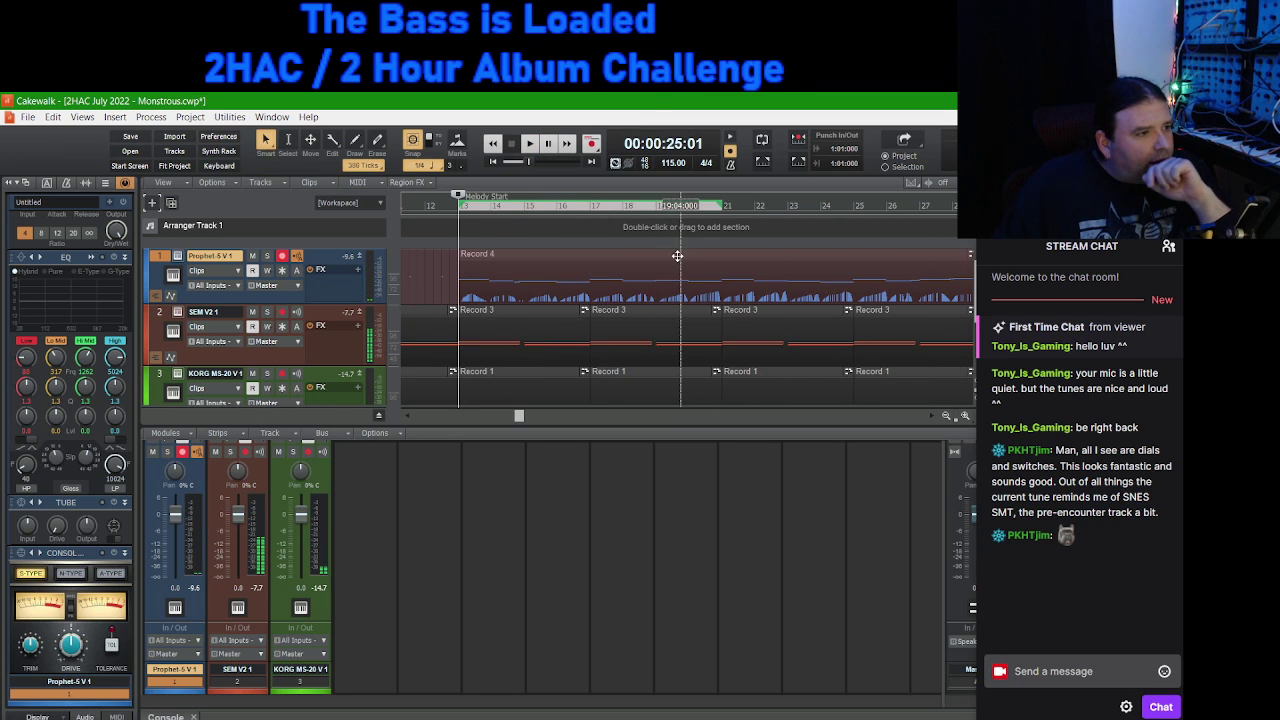
{"action": "double_click", "coordinate": [677, 257]}
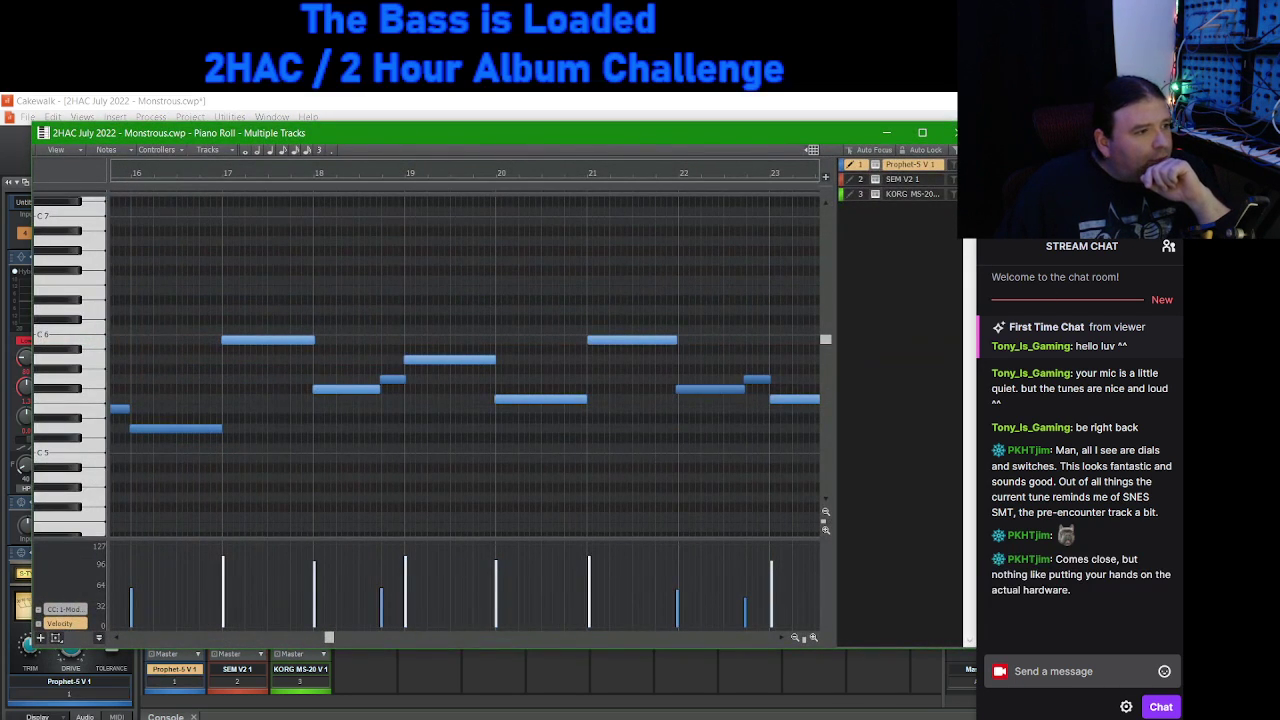
Step: Play back the recorded melody in the Piano Roll from the Melody Start marker
{"action": "left_click", "coordinate": [625, 158]}
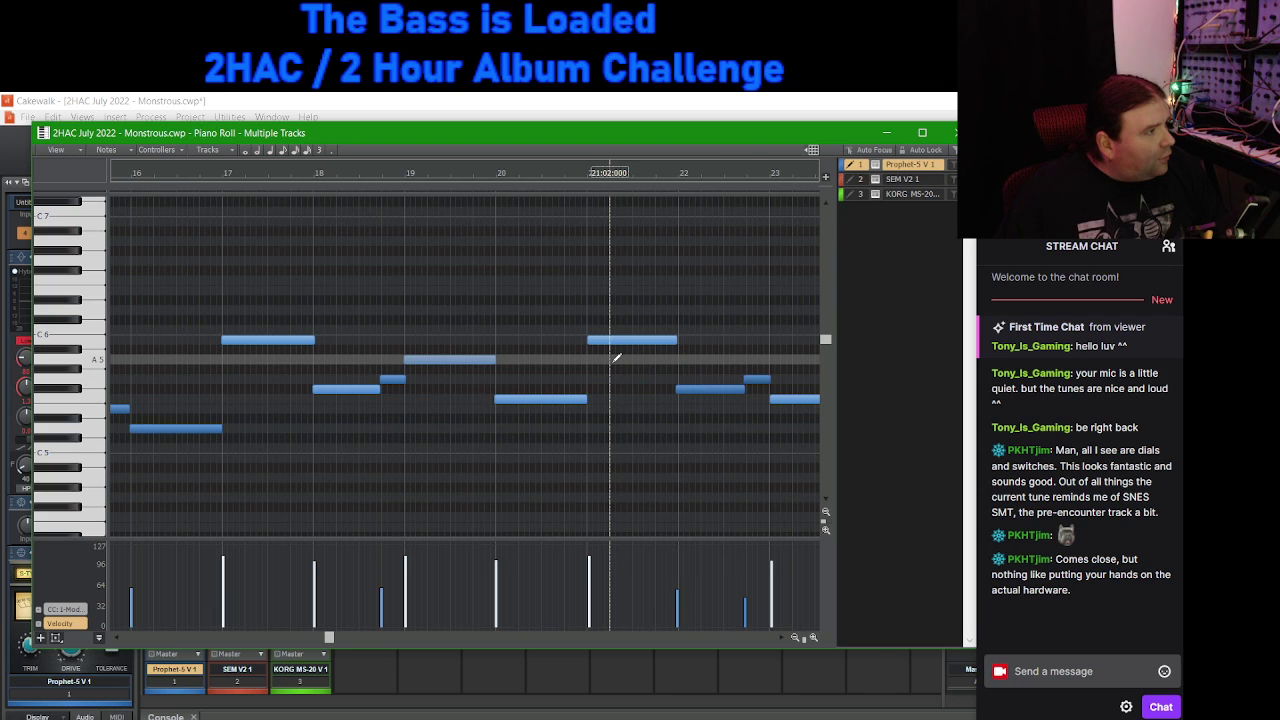
{"action": "mouse_move", "coordinate": [510, 132]}
{"action": "left_mouse_down"}
{"action": "mouse_move", "coordinate": [534, 175]}
{"action": "mouse_move", "coordinate": [517, 153]}
{"action": "left_mouse_up"}
{"action": "left_click", "coordinate": [420, 137]}
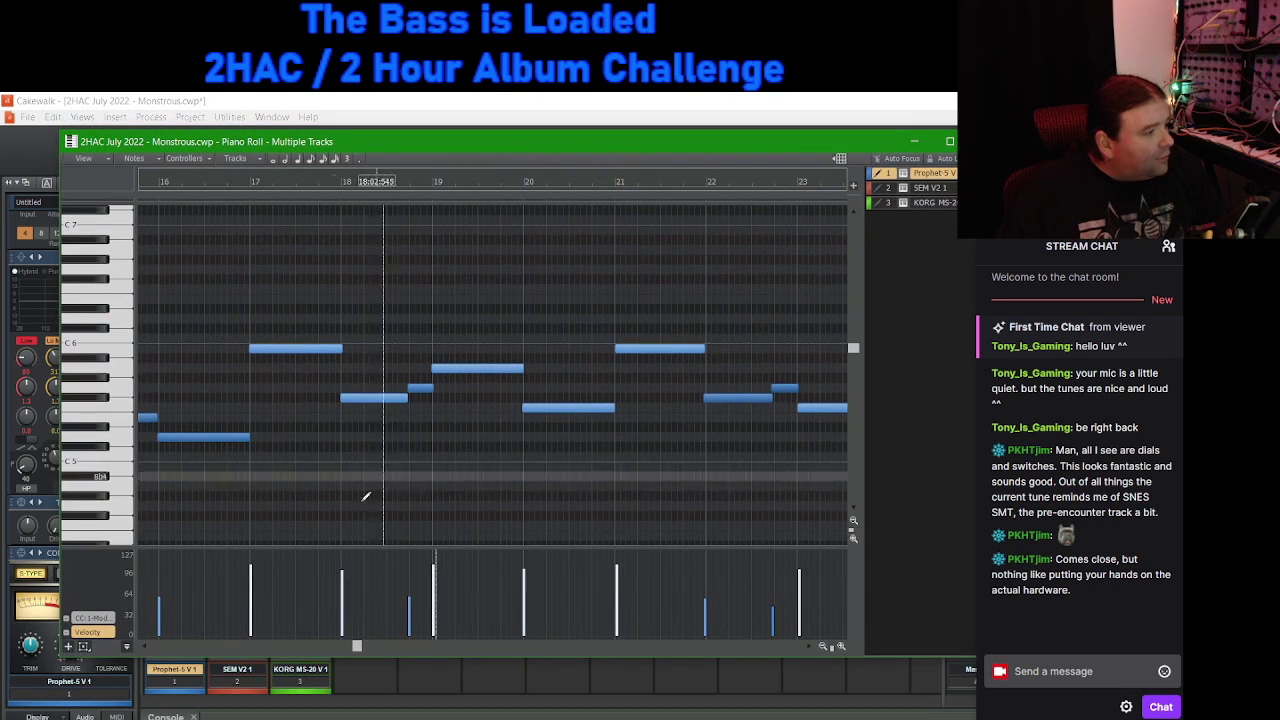
{"action": "left_click_drag", "start_coordinate": [357, 649], "coordinate": [304, 649]}
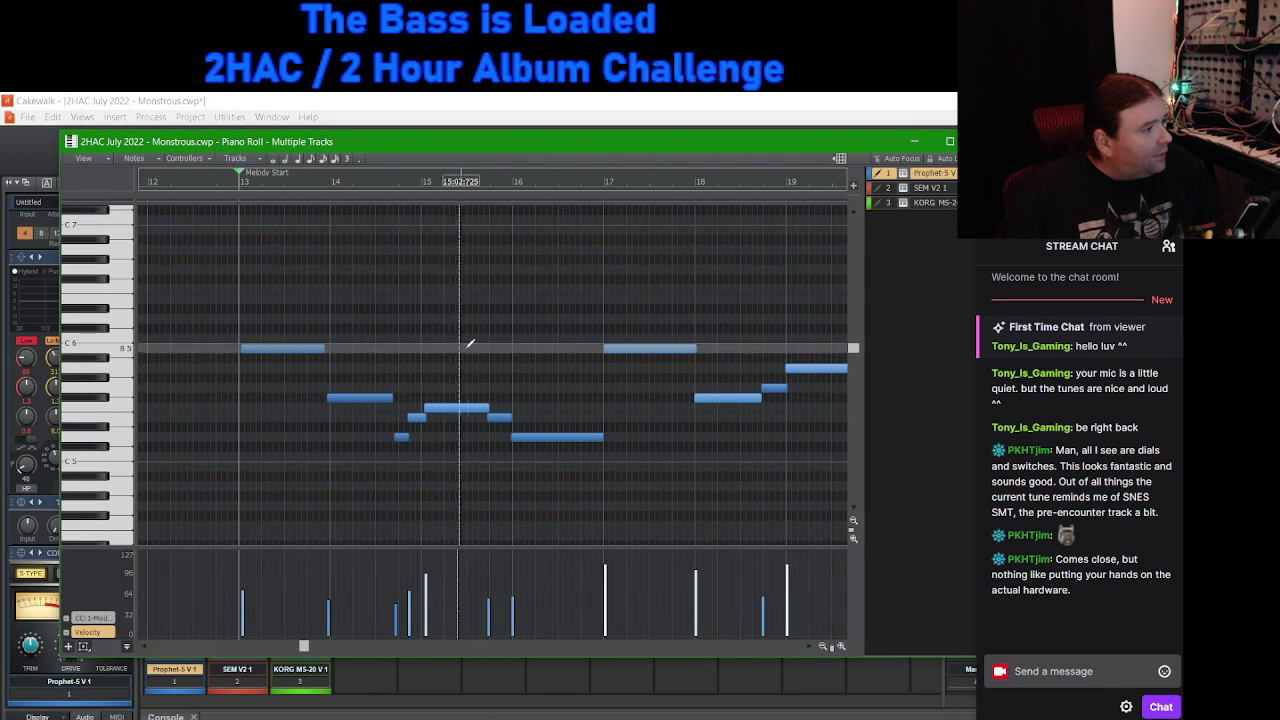
{"action": "key", "text": "space"}
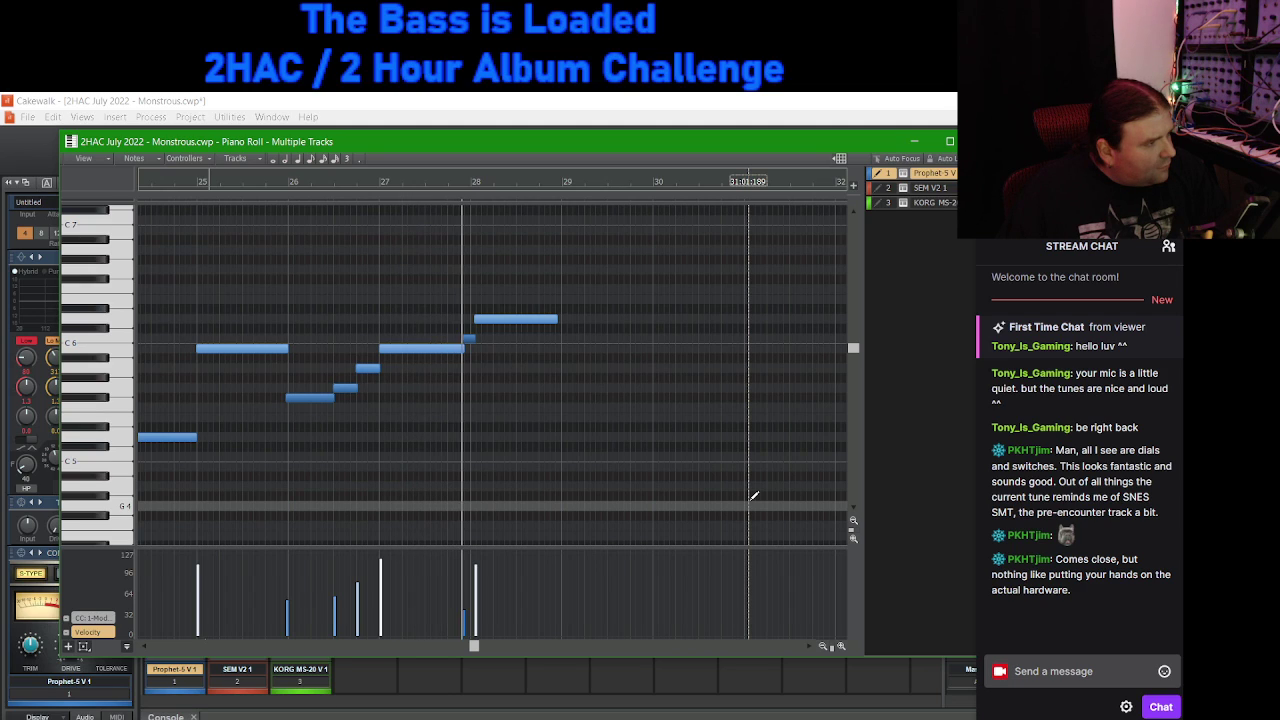
Step: Shorten the B5 note in measure 27, start the short C6 note earlier and join the D6 note to it near measure 28
{"action": "left_click_drag", "start_coordinate": [465, 349], "coordinate": [483, 320]}
{"action": "left_click", "coordinate": [200, 181]}
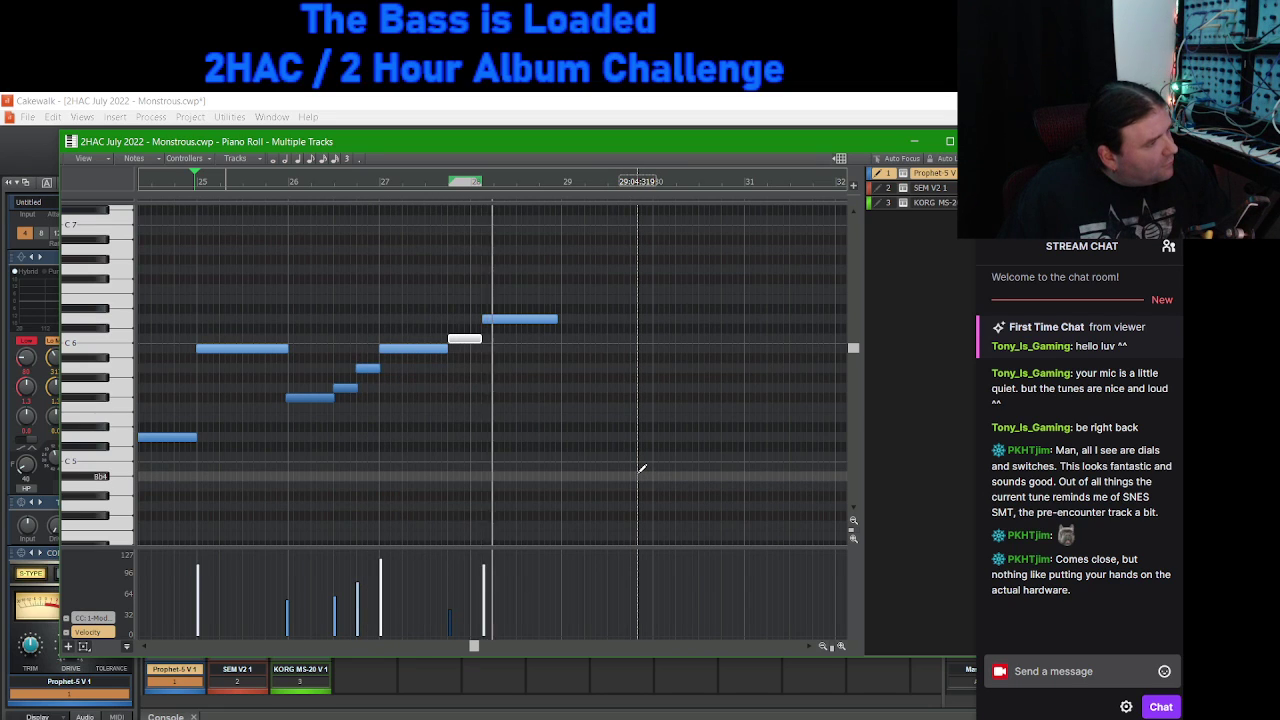
{"action": "key", "text": "space"}
{"action": "left_click_drag", "start_coordinate": [481, 339], "coordinate": [471, 324]}
{"action": "key", "text": "space"}
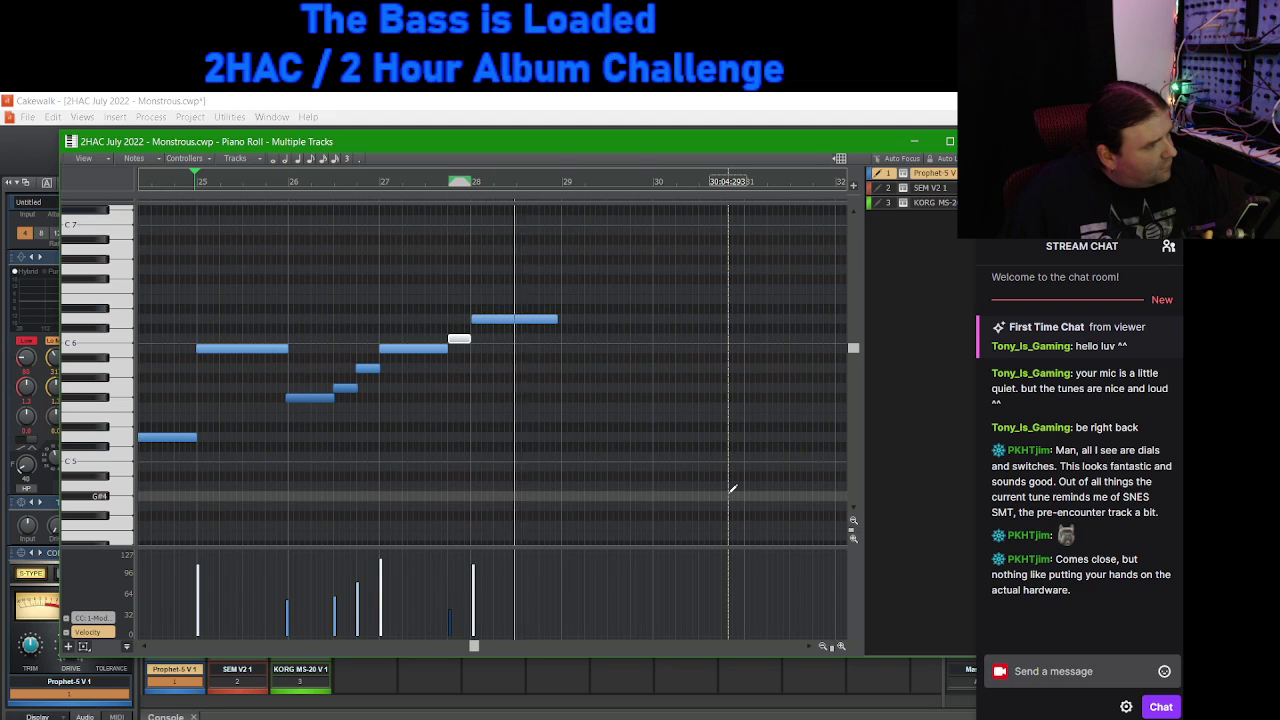
Step: Start the short C6 note slightly earlier, trim the preceding B5 note to meet it, and play the phrase from measure 25
{"action": "key", "text": "space"}
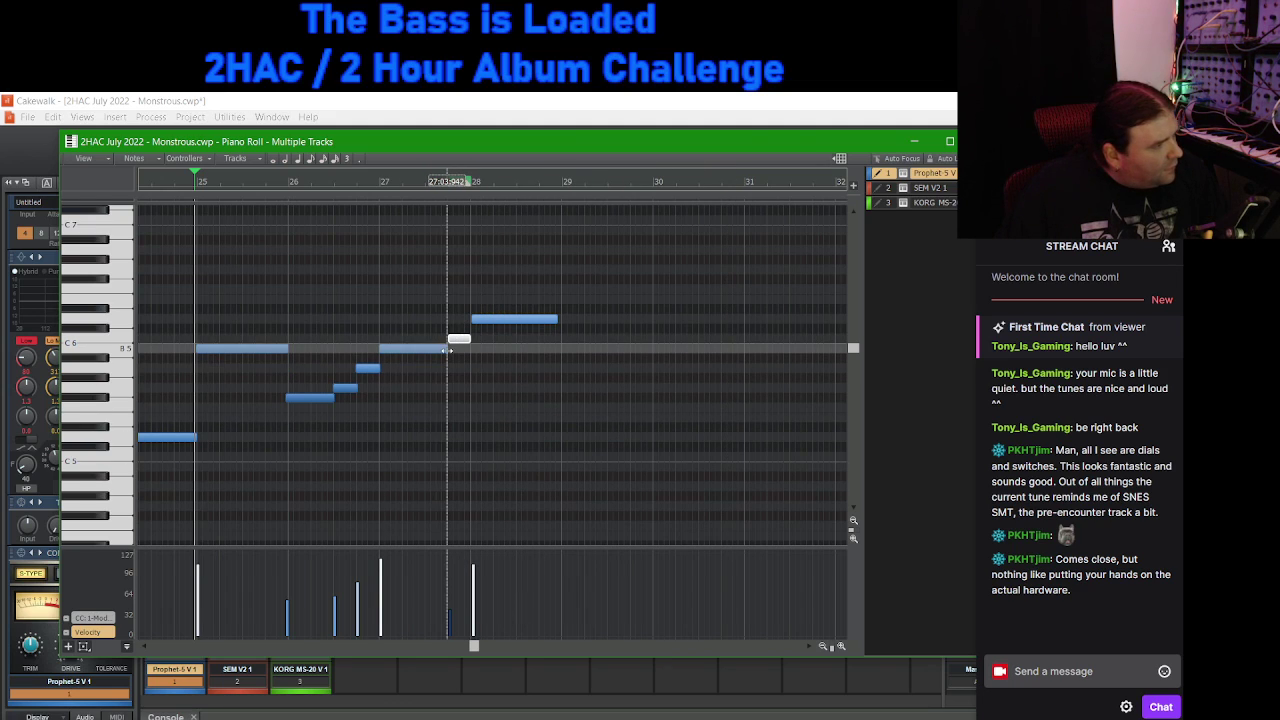
{"action": "left_click", "coordinate": [449, 342]}
{"action": "left_click_drag", "start_coordinate": [449, 342], "coordinate": [446, 342]}
{"action": "key", "text": "space"}
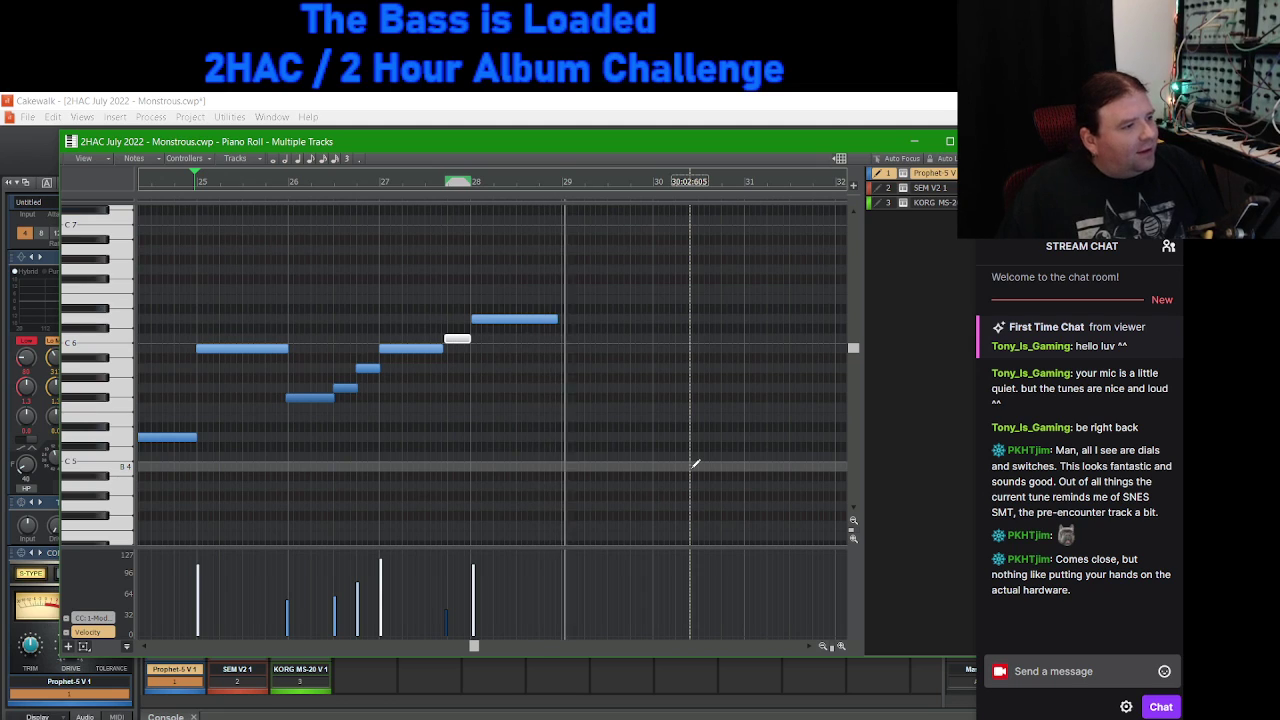
{"action": "left_click", "coordinate": [445, 197]}
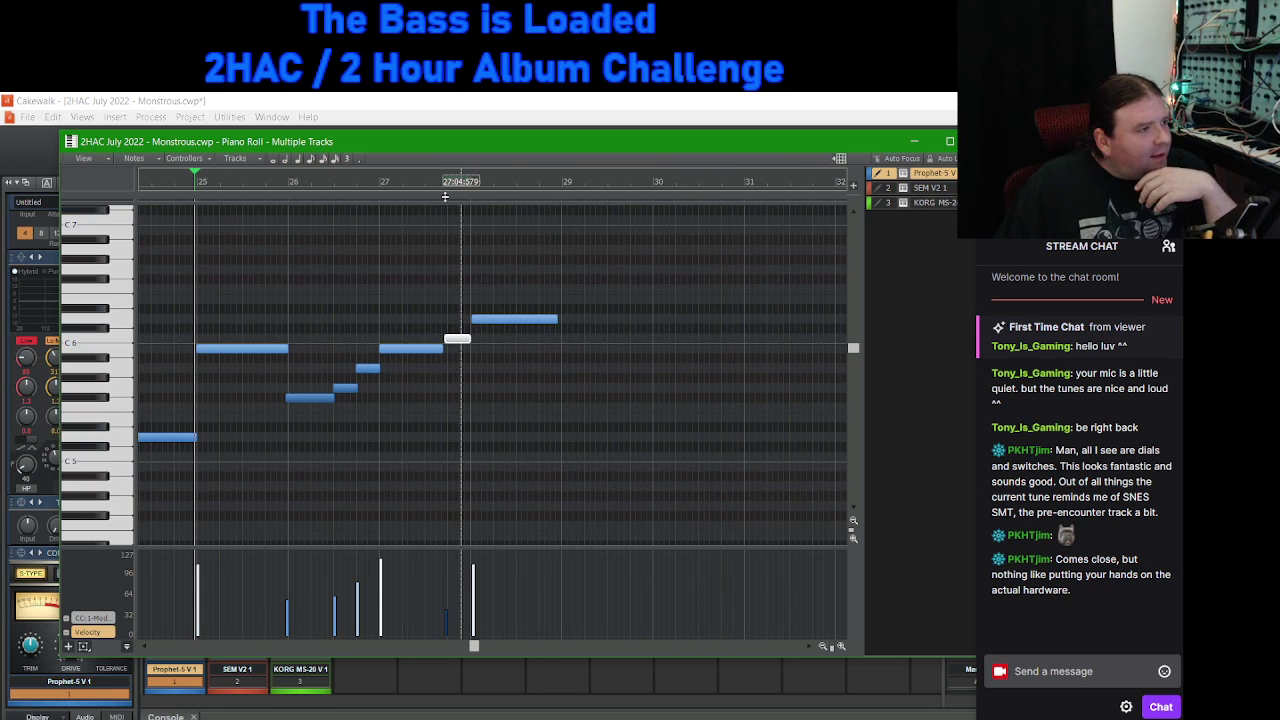
{"action": "left_click", "coordinate": [448, 188]}
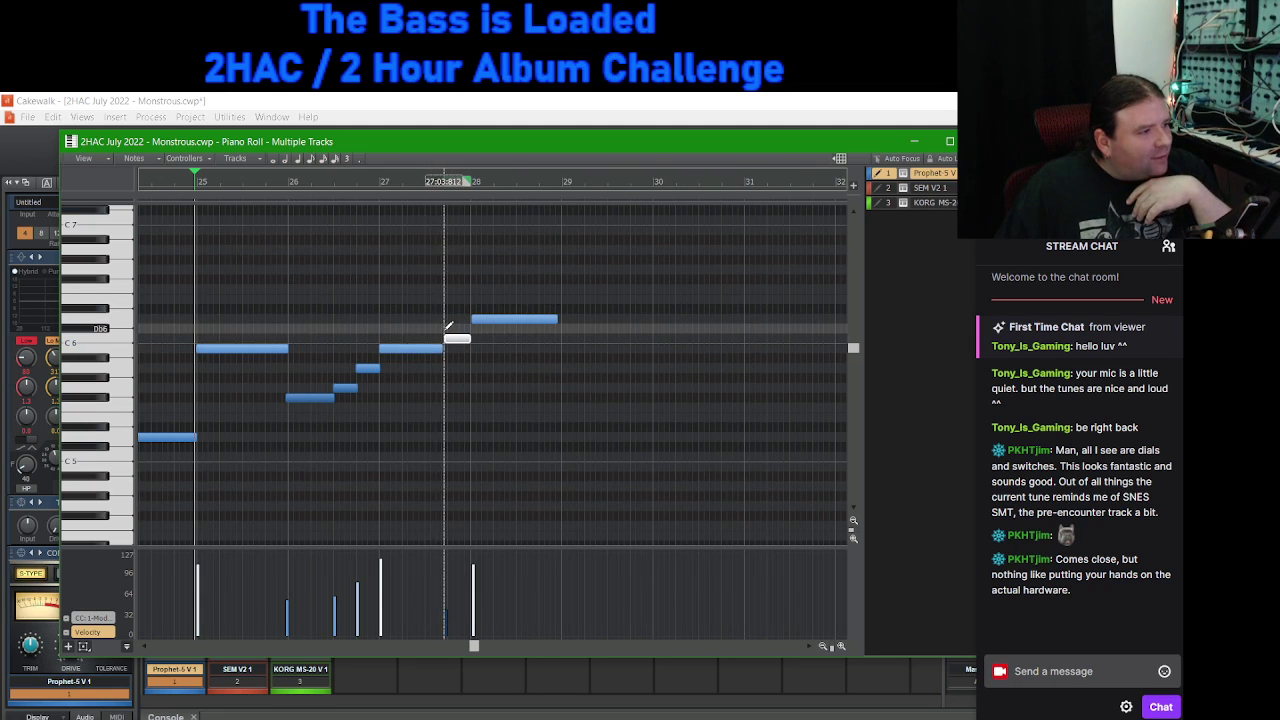
{"action": "left_click", "coordinate": [443, 340]}
{"action": "left_click", "coordinate": [447, 338]}
{"action": "left_click", "coordinate": [446, 337]}
{"action": "left_click", "coordinate": [447, 338]}
{"action": "left_click", "coordinate": [453, 328]}
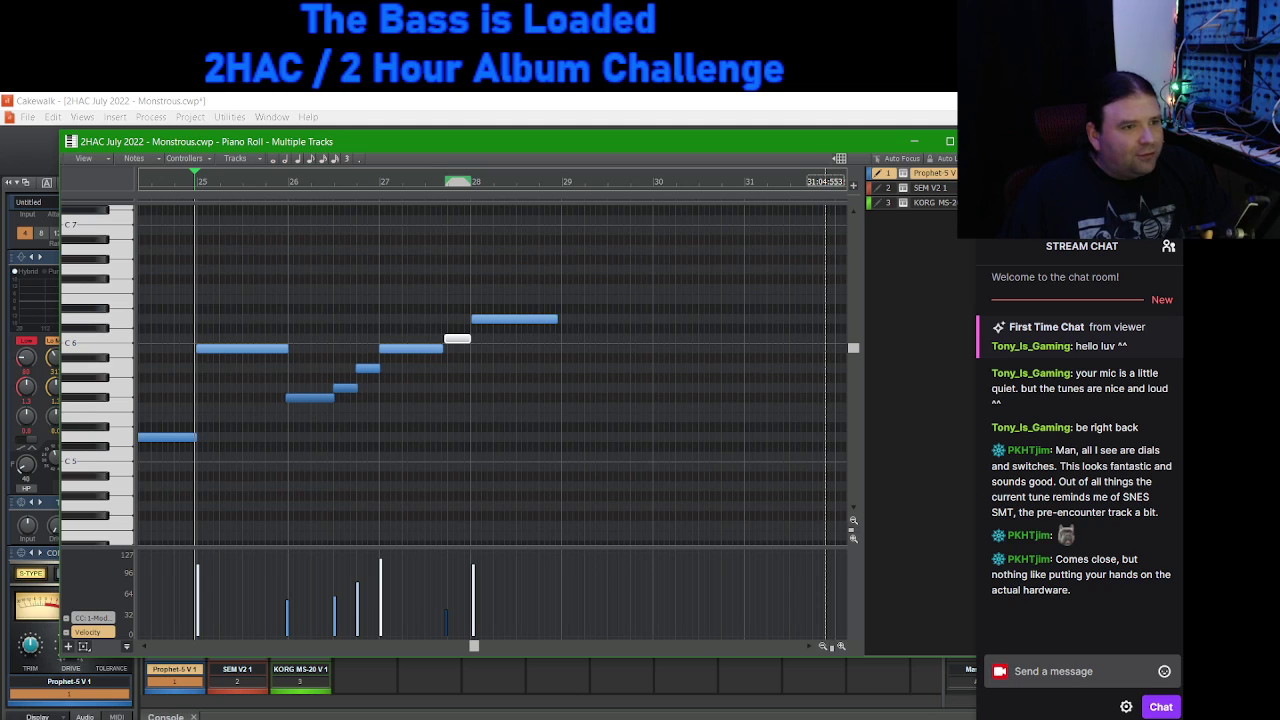
Step: Return to the track view, enable snapping and place the playhead at the start of measure 29
{"action": "left_click", "coordinate": [58, 228]}
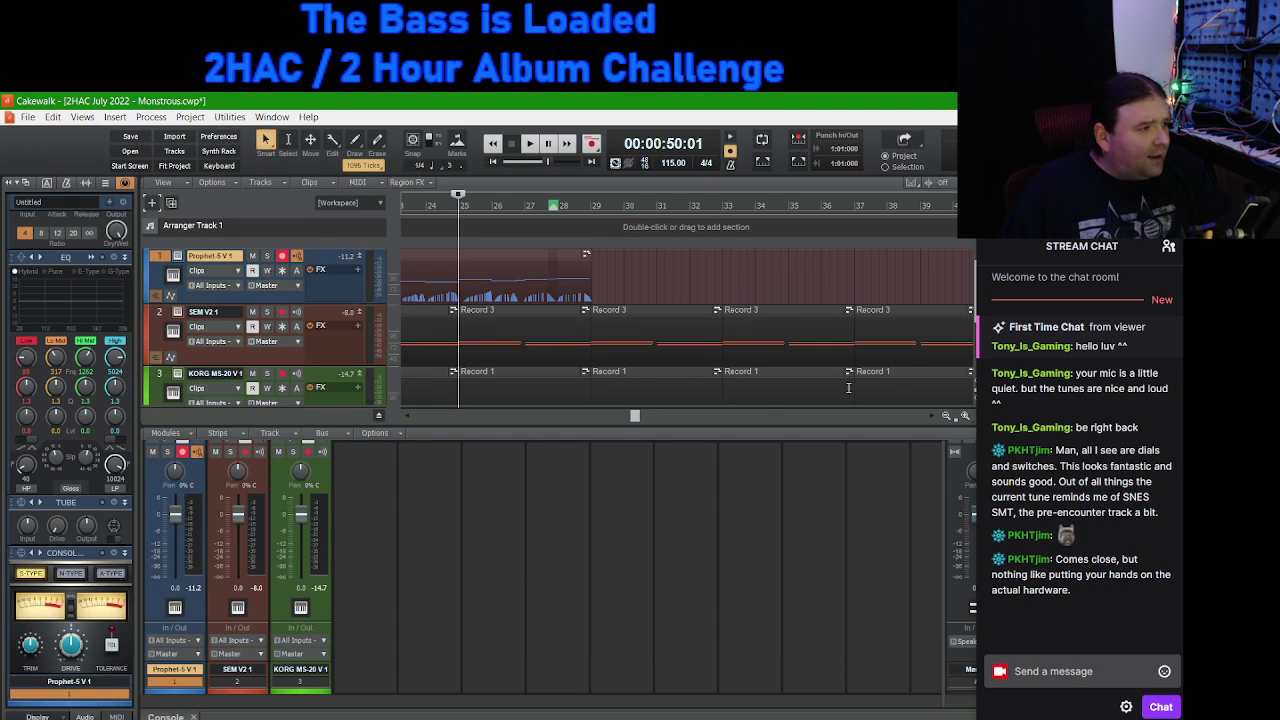
{"action": "mouse_move", "coordinate": [635, 418]}
{"action": "left_mouse_down"}
{"action": "mouse_move", "coordinate": [586, 418]}
{"action": "mouse_move", "coordinate": [731, 426]}
{"action": "mouse_move", "coordinate": [632, 422]}
{"action": "left_mouse_up"}
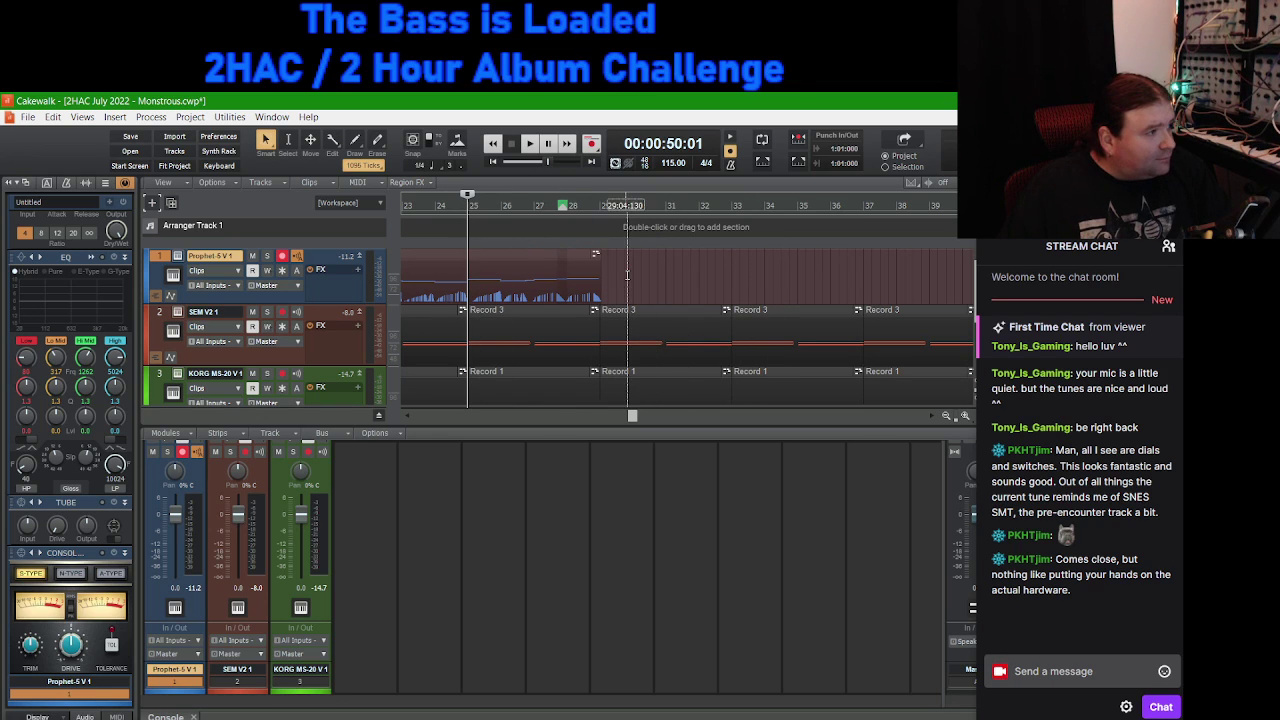
{"action": "left_click_drag", "start_coordinate": [632, 418], "coordinate": [679, 415]}
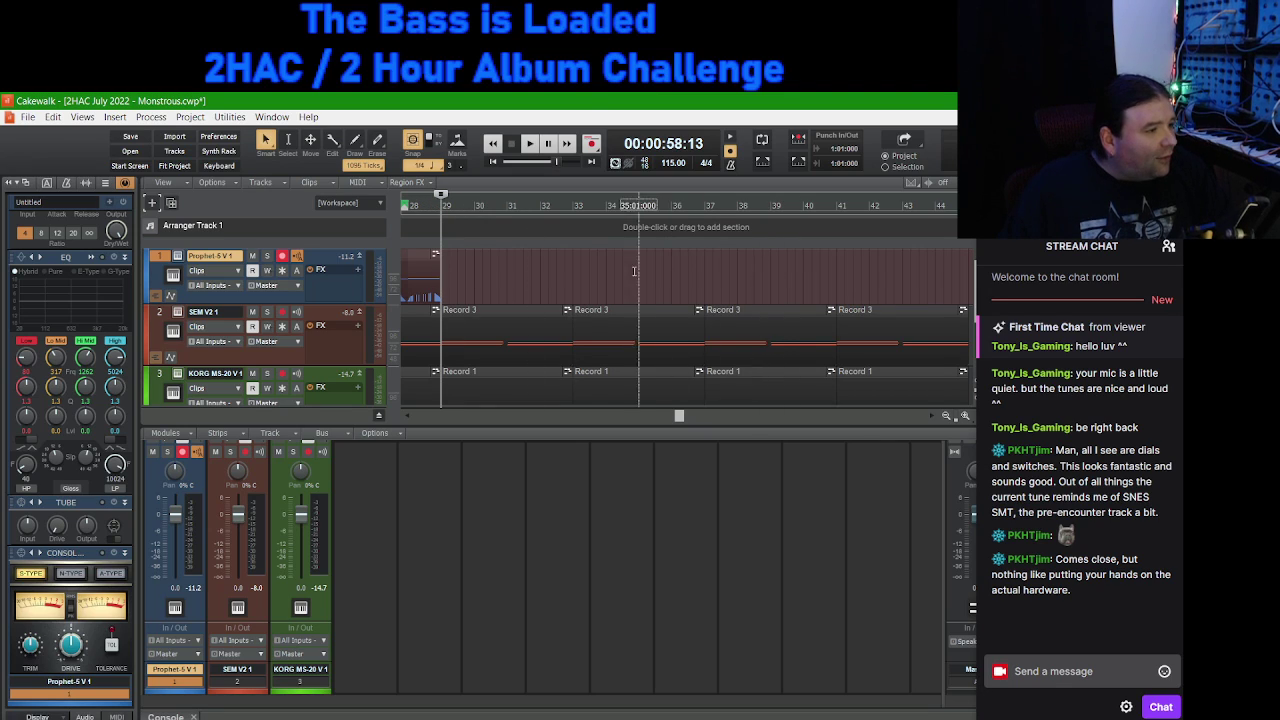
{"action": "scroll", "coordinate": [624, 287], "scroll_direction": "down", "scroll_amount": 1}
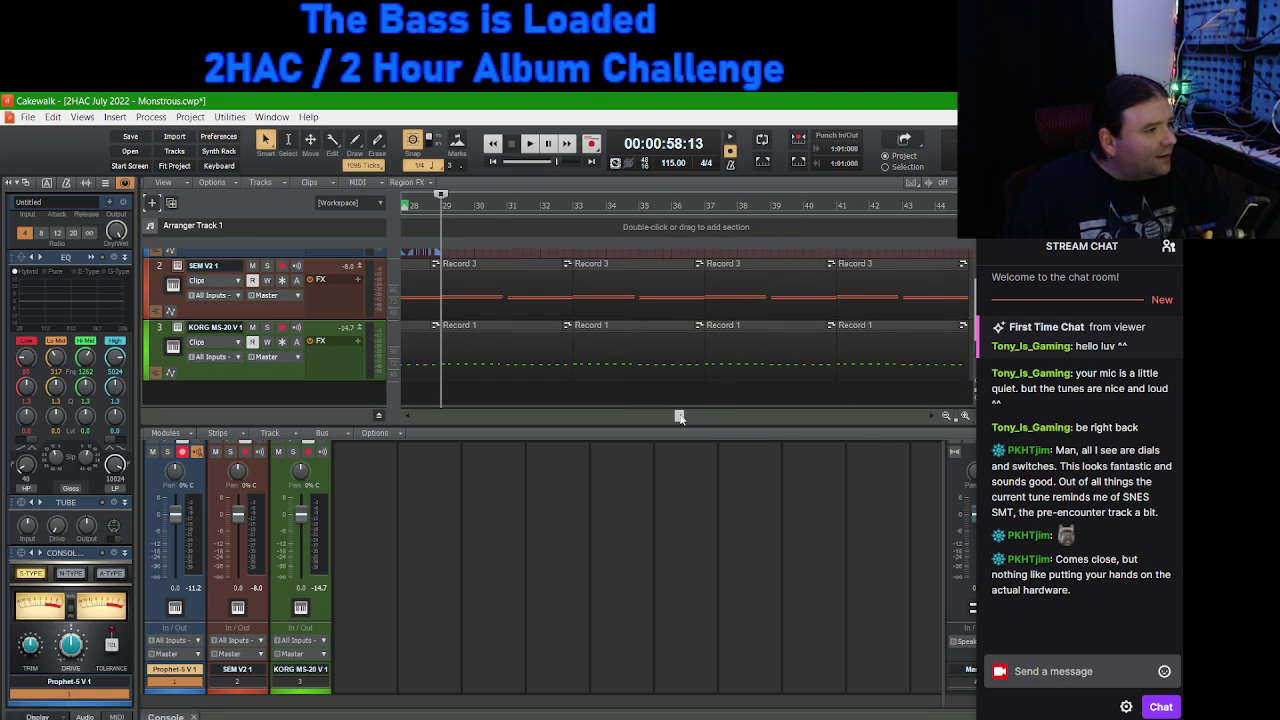
{"action": "scroll", "coordinate": [695, 297], "scroll_direction": "up", "scroll_amount": 1}
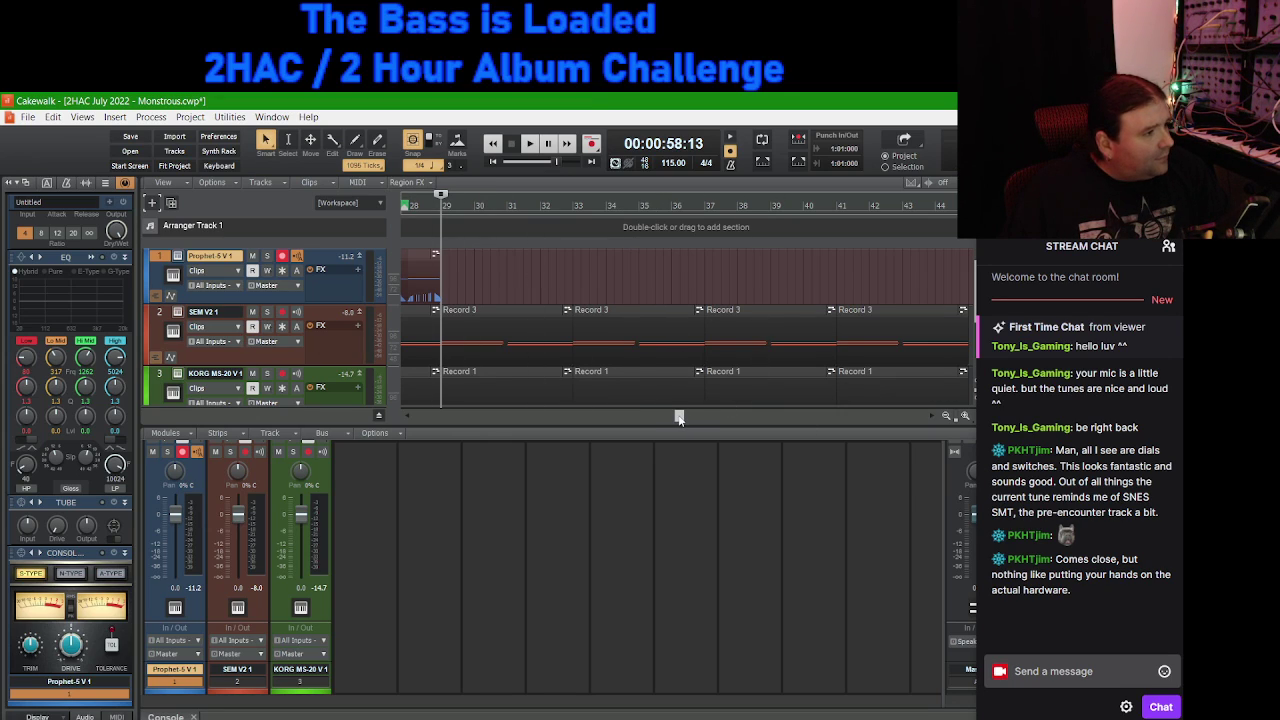
Step: Play the whole arrangement from the beginning to near the end of the recorded melody
{"action": "left_click", "coordinate": [487, 162]}
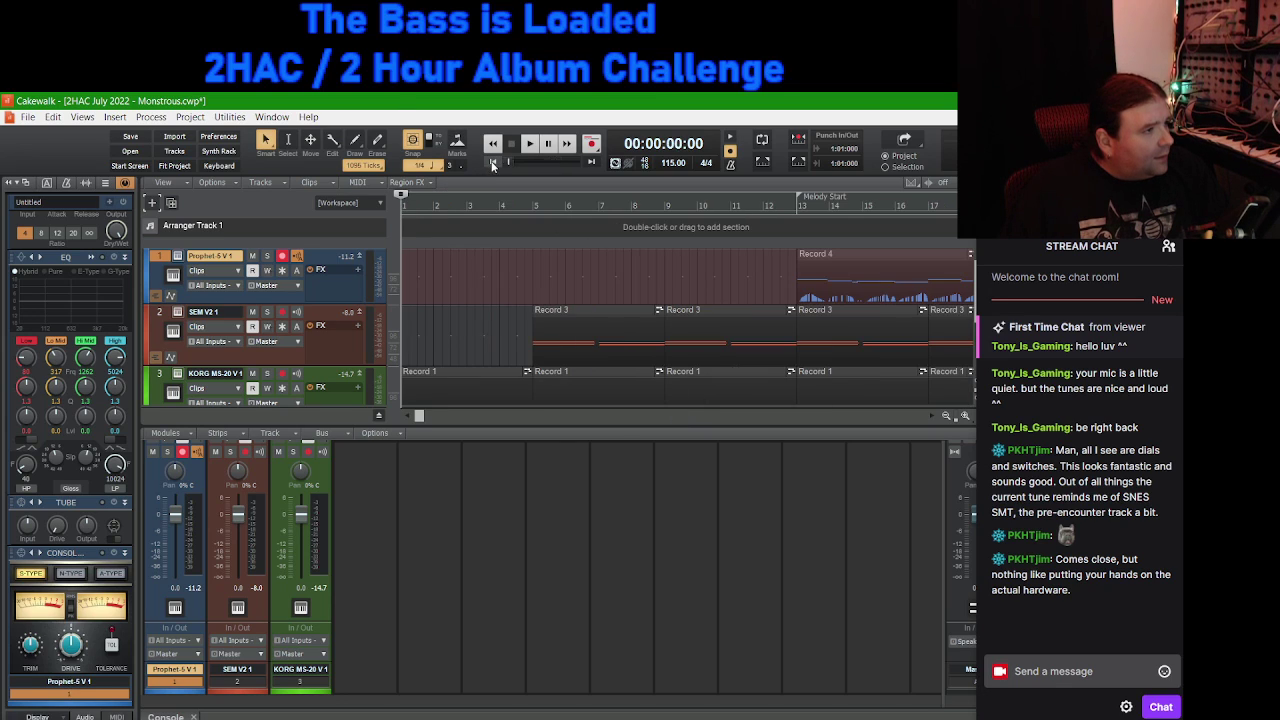
{"action": "left_click", "coordinate": [531, 144]}
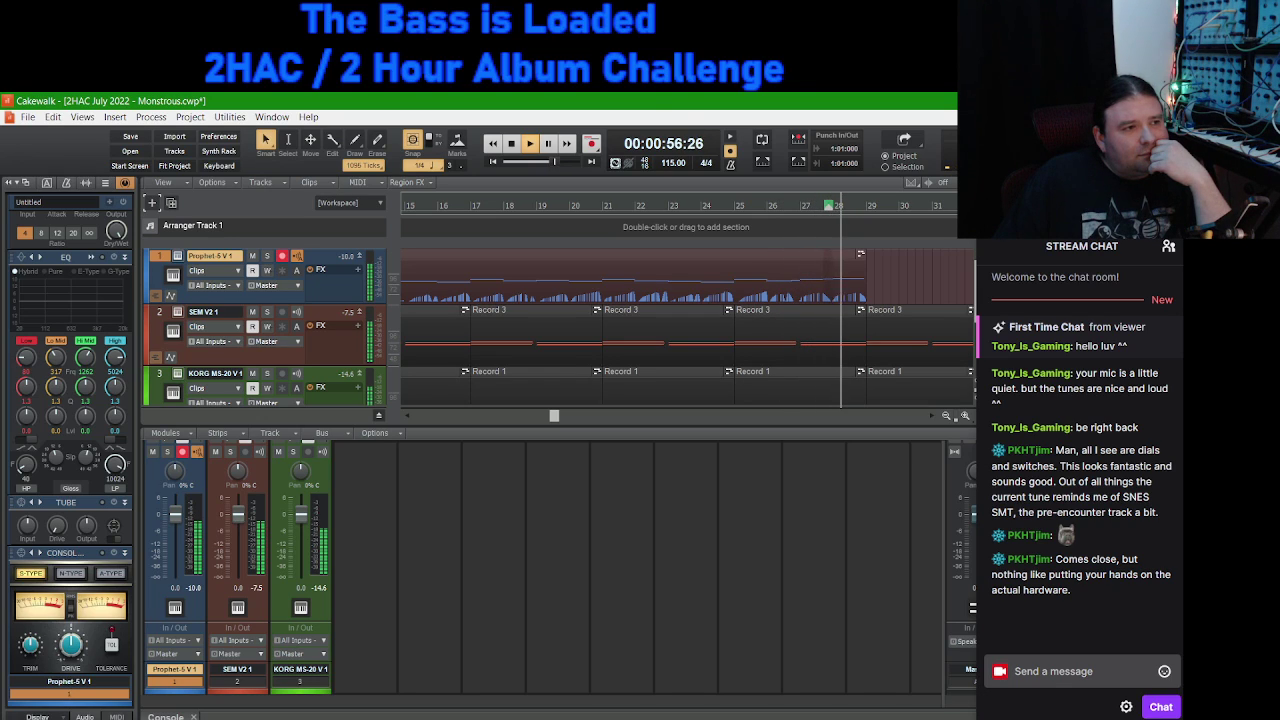
{"action": "left_click", "coordinate": [512, 144]}
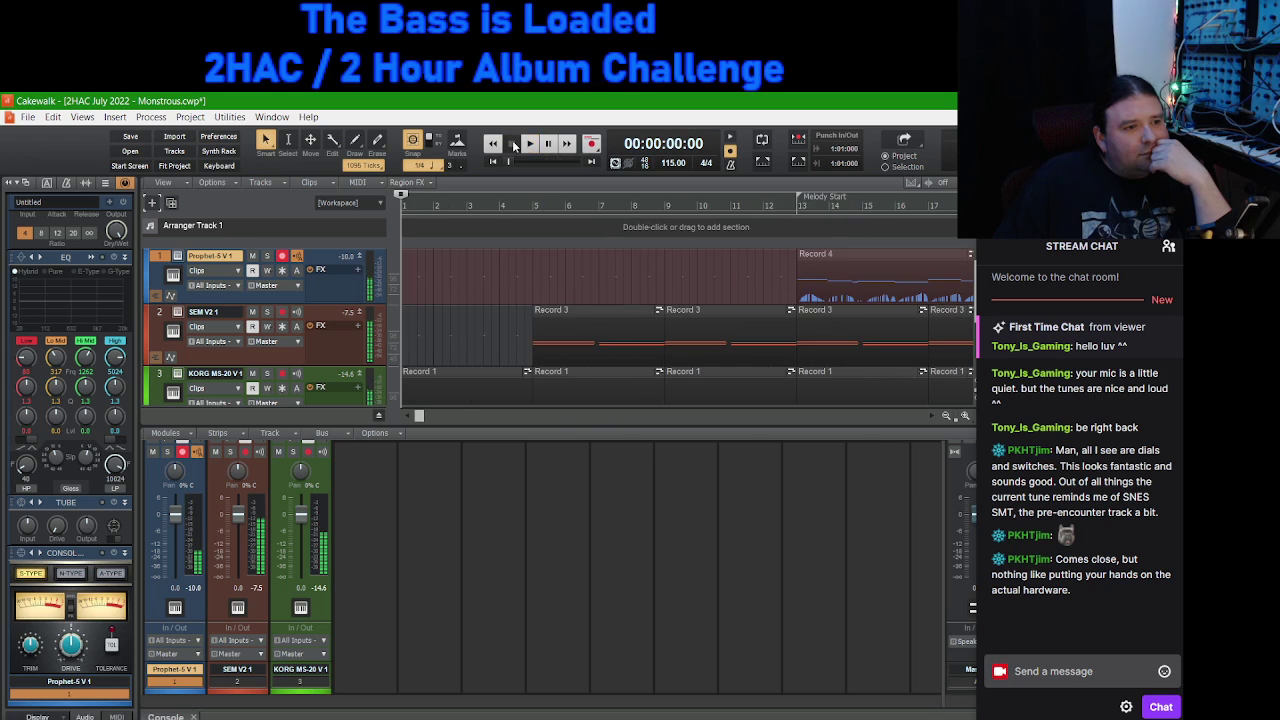
Step: Check the melody's last notes in the Piano Roll and record a continuation on the Prophet-5 V 1 track from measure 29 to about measure 35
{"action": "left_click_drag", "start_coordinate": [420, 416], "coordinate": [625, 415]}
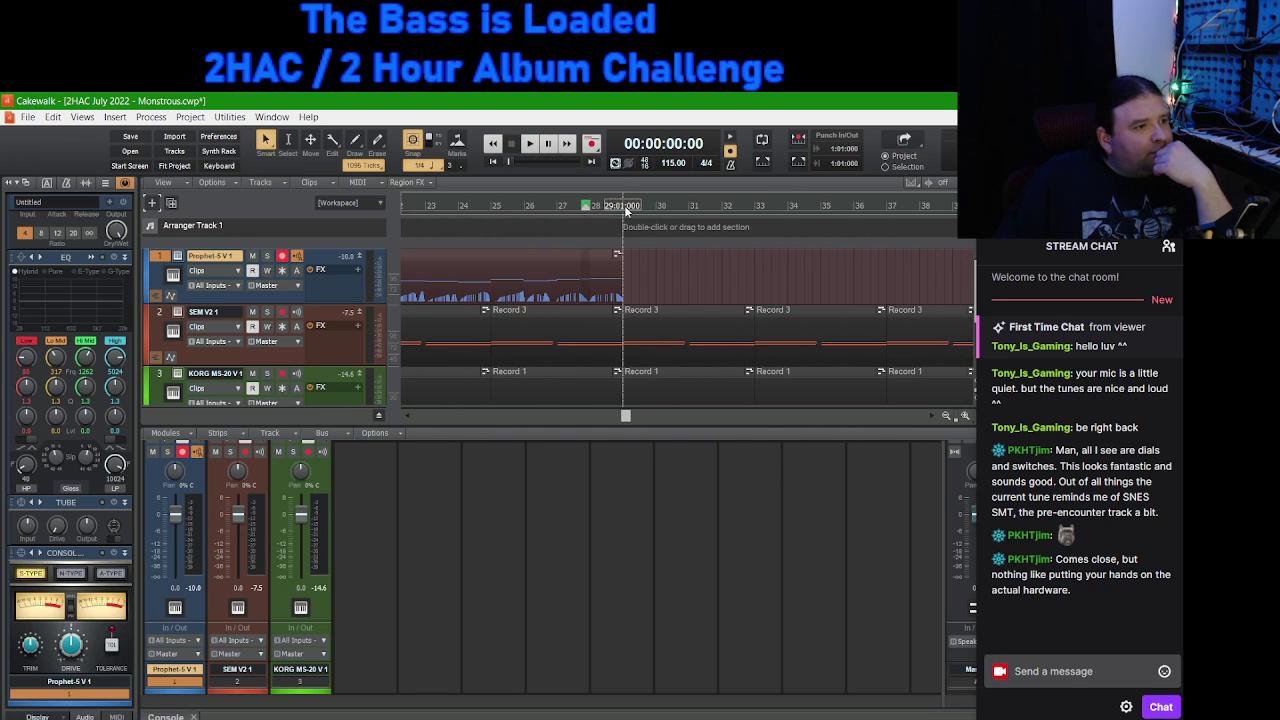
{"action": "left_click", "coordinate": [625, 207]}
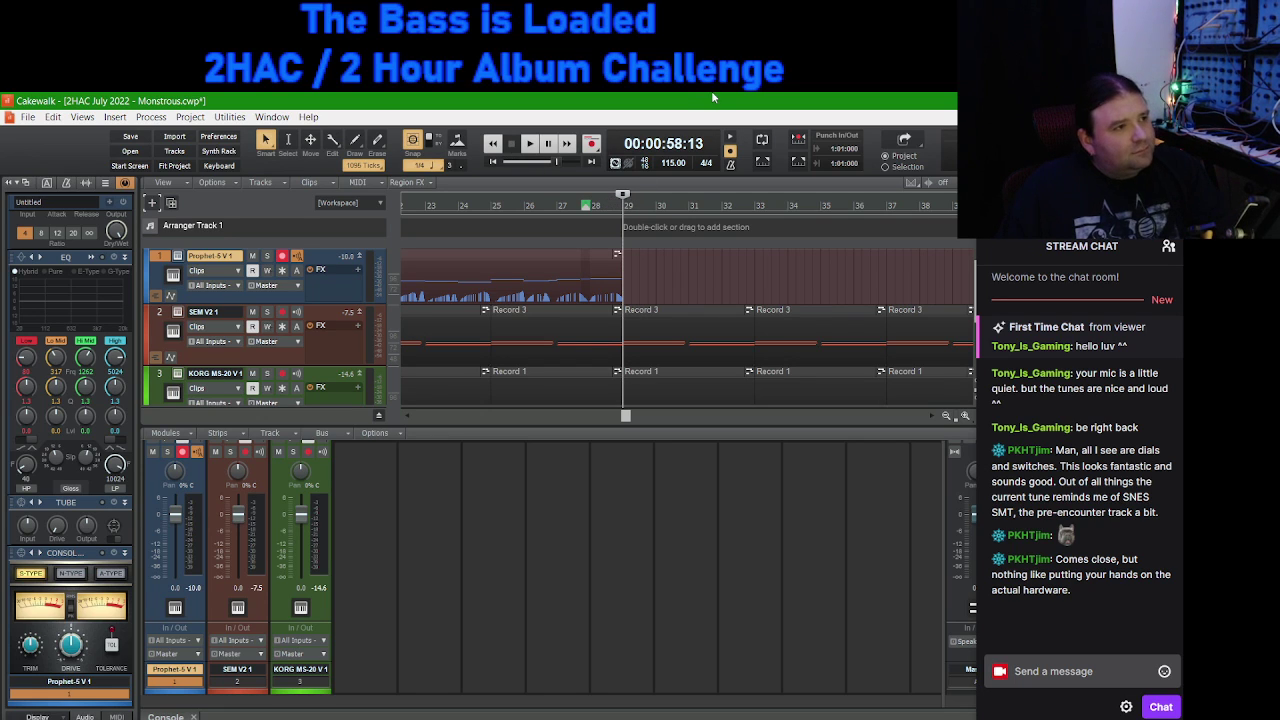
{"action": "double_click", "coordinate": [589, 246]}
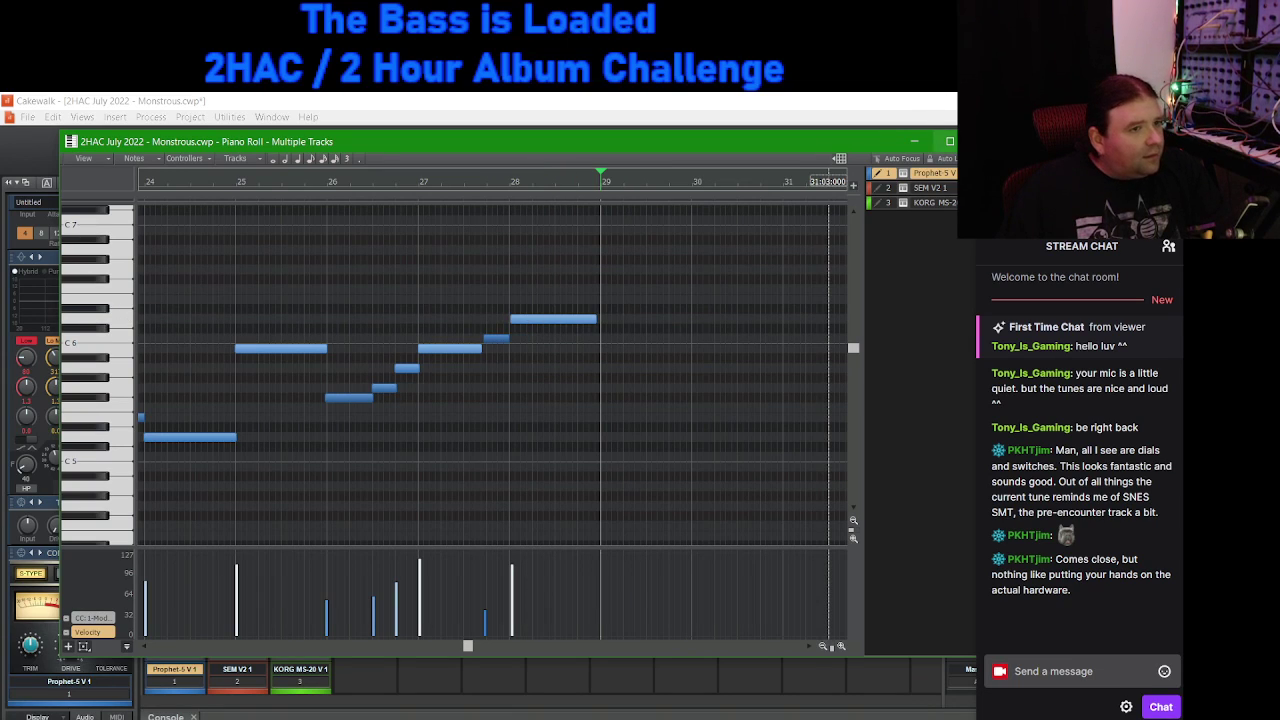
{"action": "left_click", "coordinate": [950, 141]}
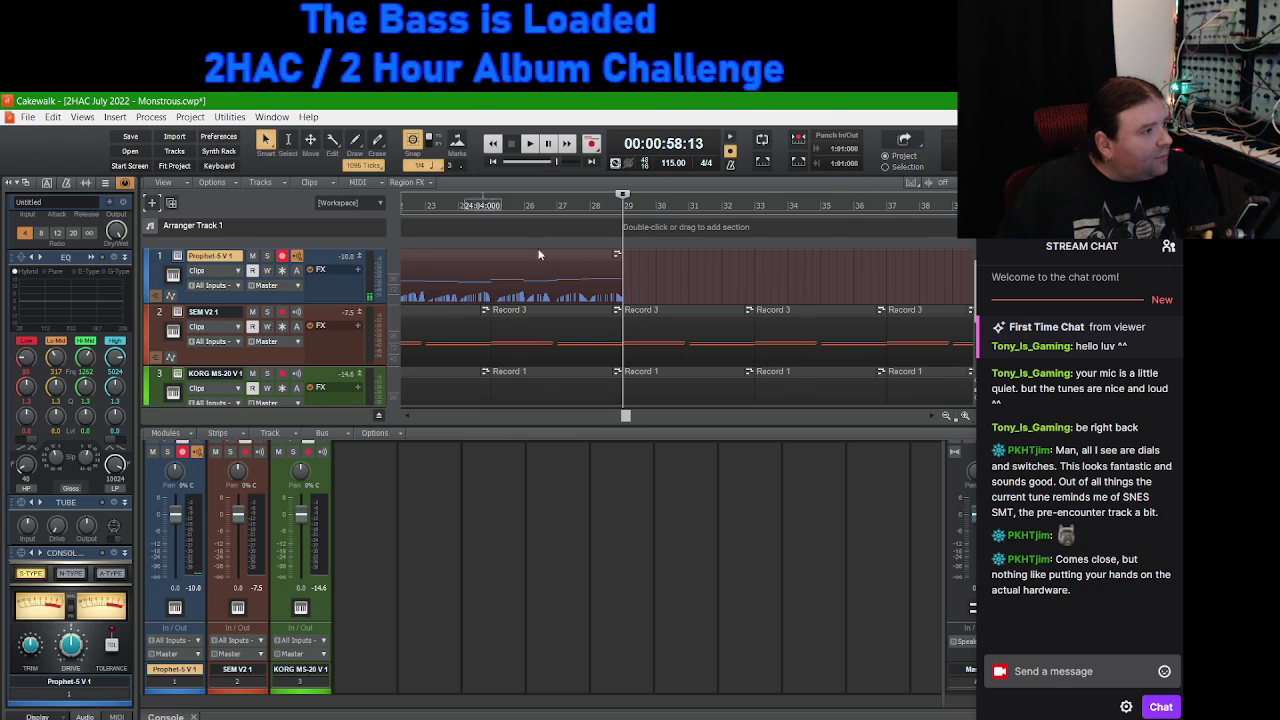
{"action": "left_click", "coordinate": [591, 144]}
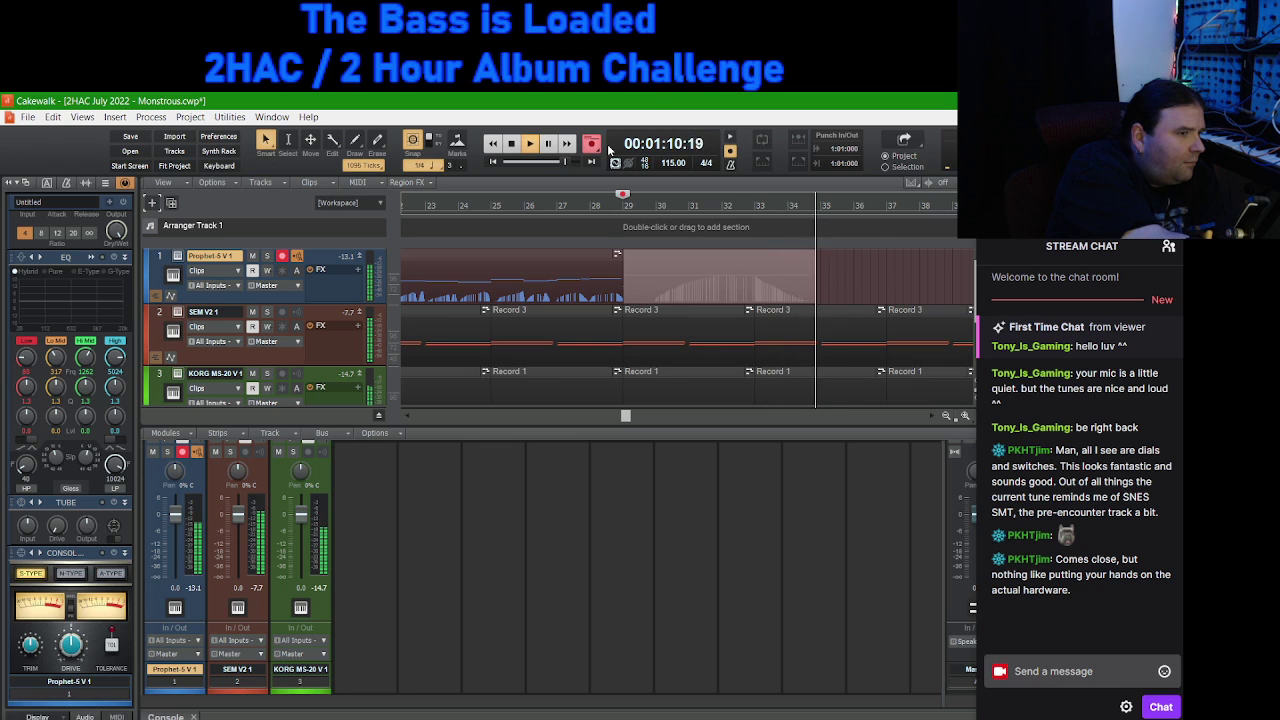
{"action": "left_click", "coordinate": [511, 143]}
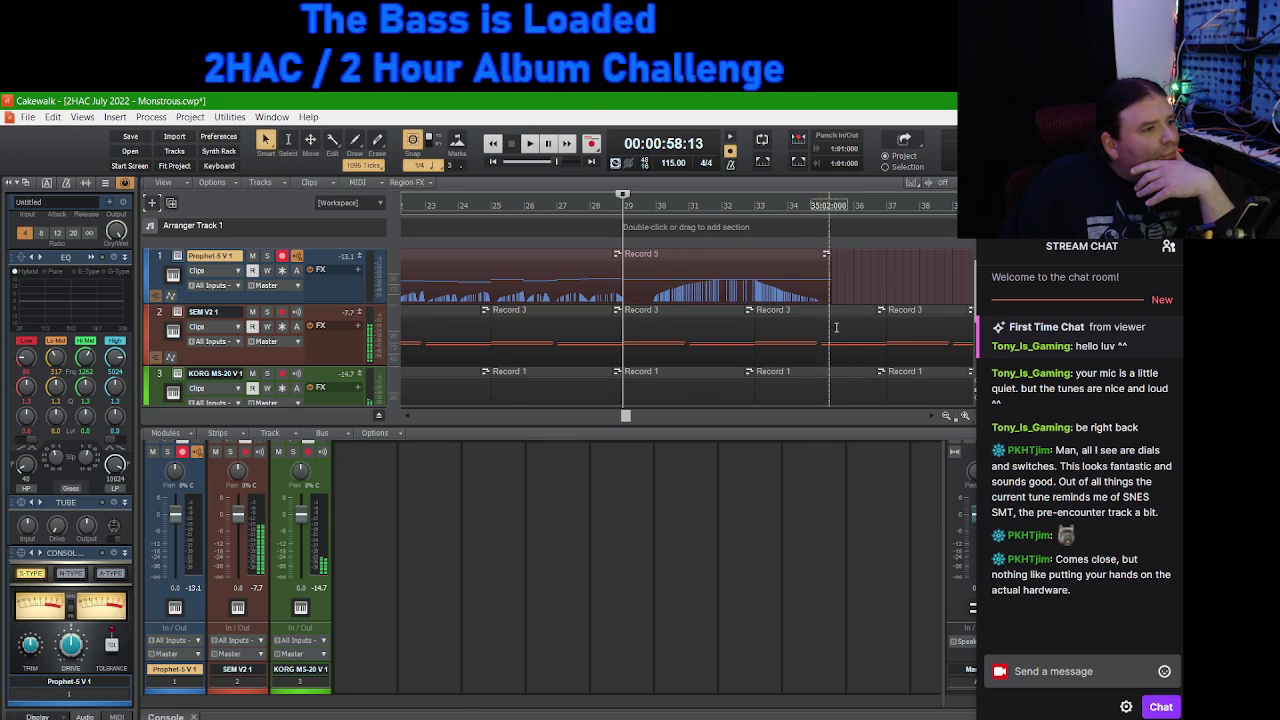
Step: Play back the new take from measure 25 and trim the end of its clip to measure 33
{"action": "left_click", "coordinate": [490, 206]}
{"action": "key", "text": "space"}
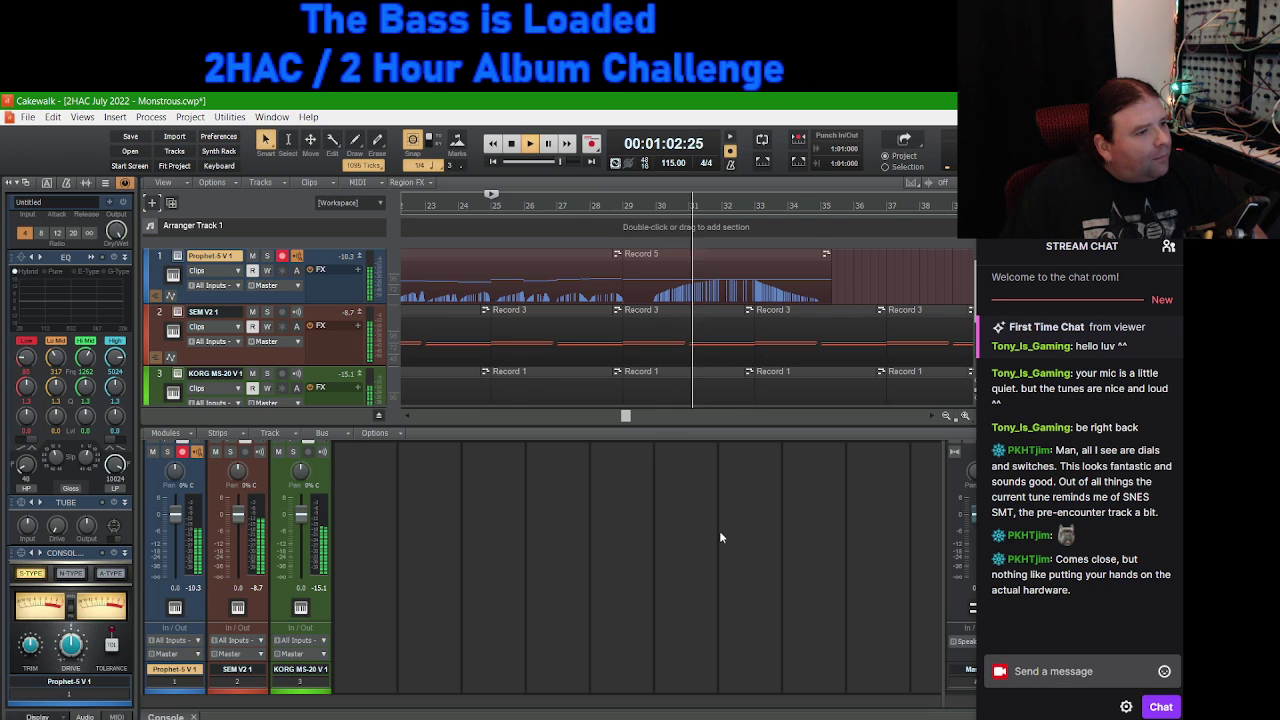
{"action": "key", "text": "space"}
{"action": "left_click_drag", "start_coordinate": [829, 271], "coordinate": [752, 271]}
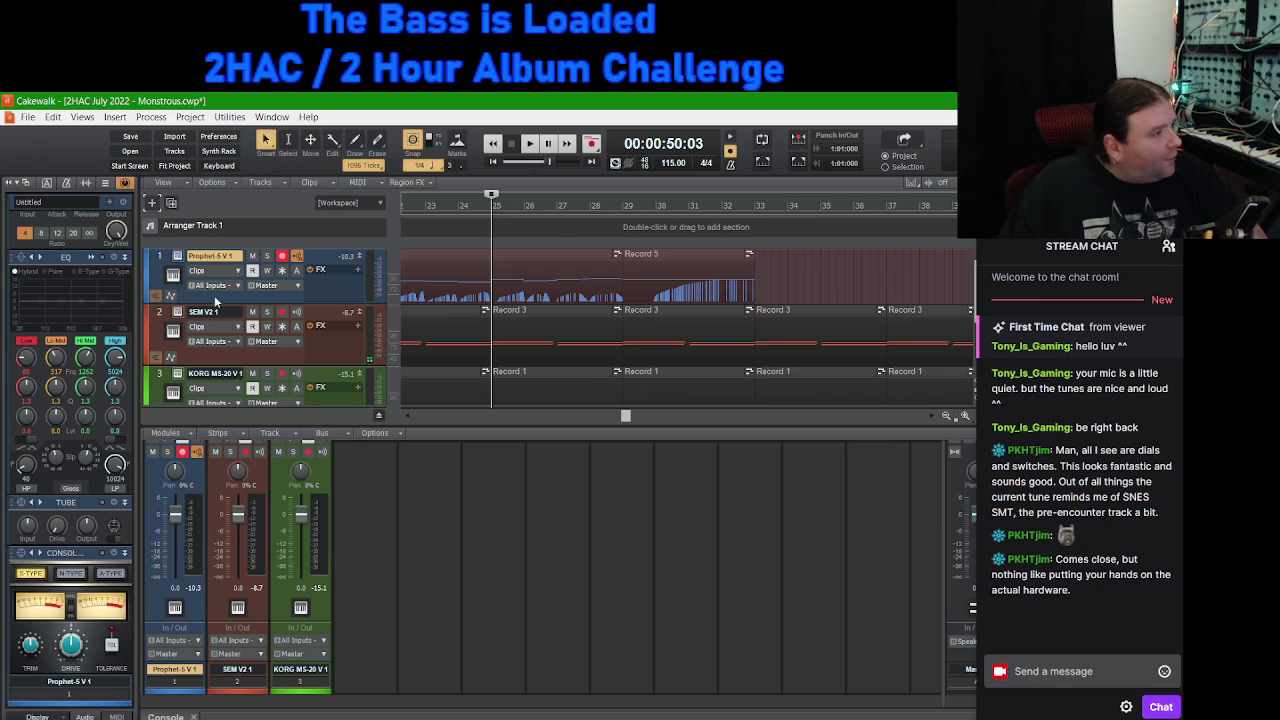
Step: Show the Volume automation lane of the Prophet-5 V 1 track and add points at measures 29 and 33
{"action": "left_click", "coordinate": [171, 296]}
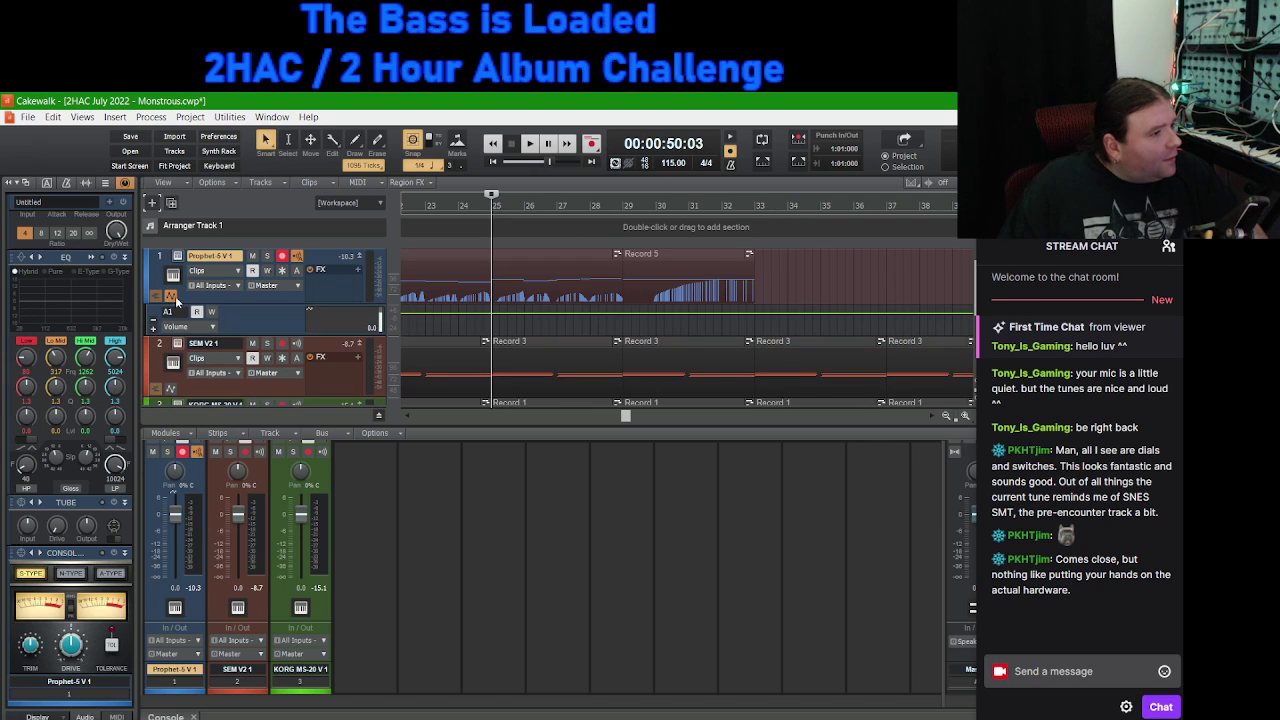
{"action": "left_click", "coordinate": [623, 313]}
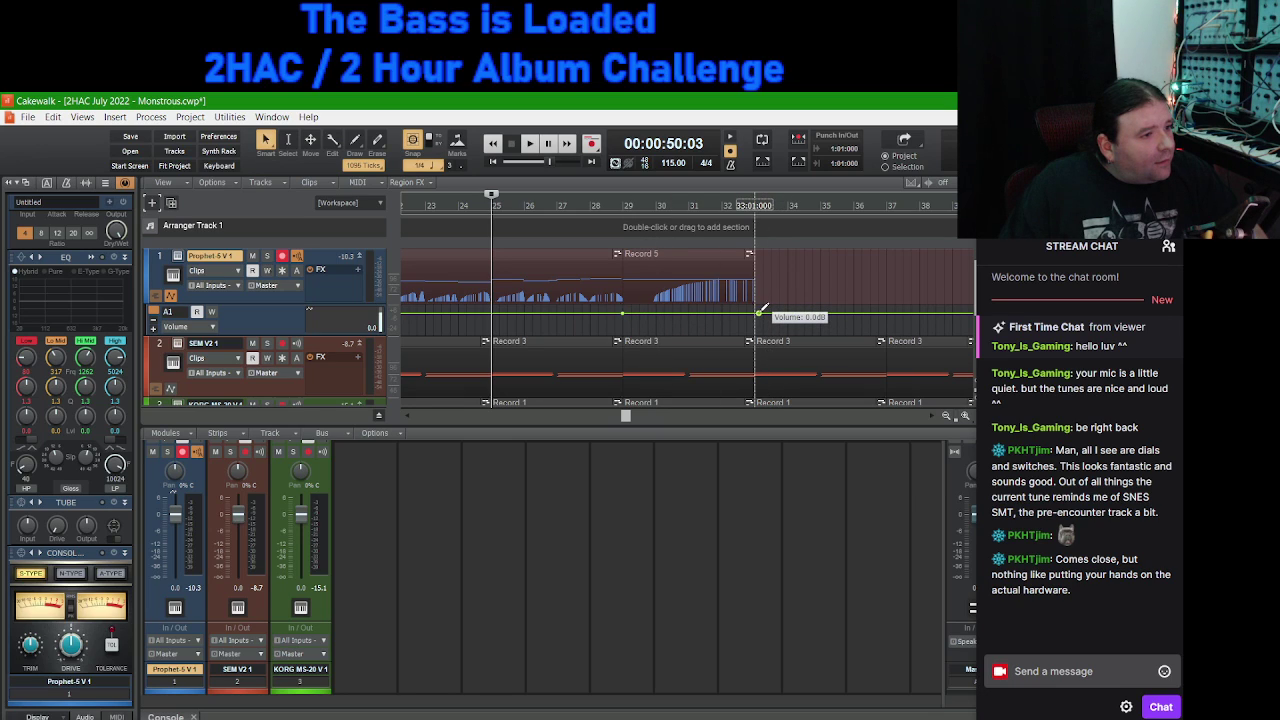
Step: Play back the new clip from measure 29 and add a volume automation point at measure 31
{"action": "left_click", "coordinate": [620, 207]}
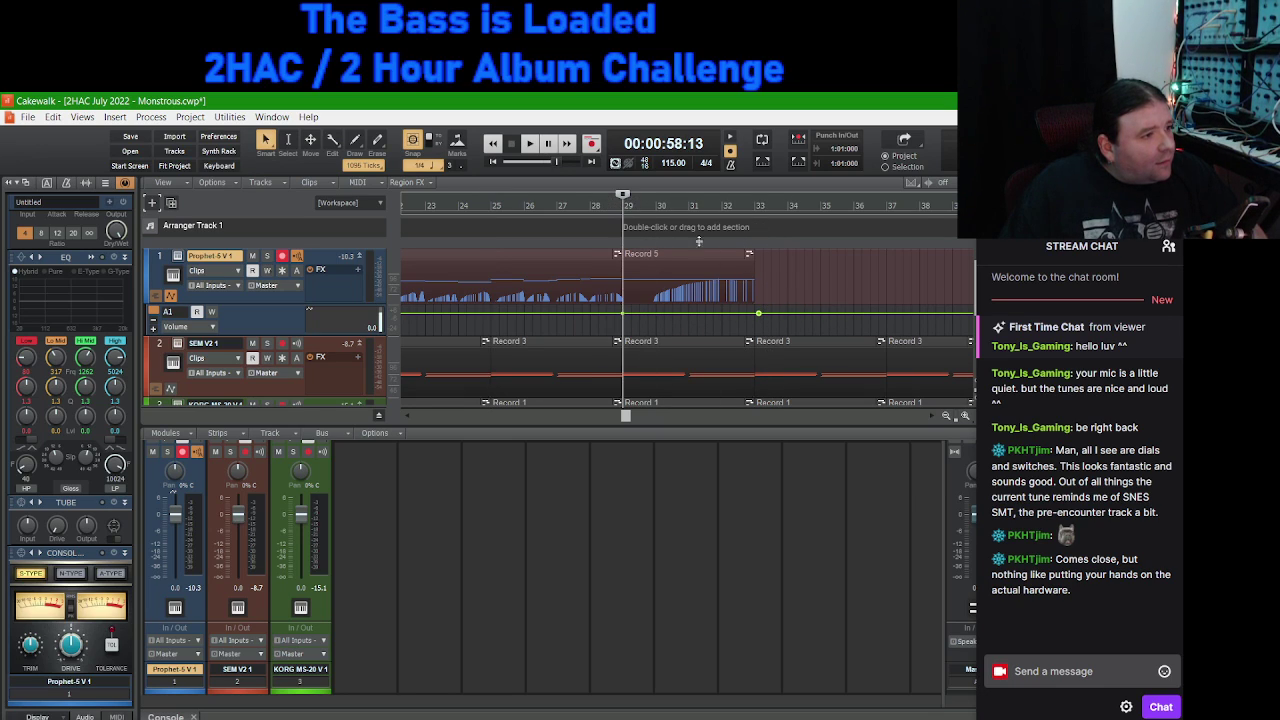
{"action": "key", "text": "space"}
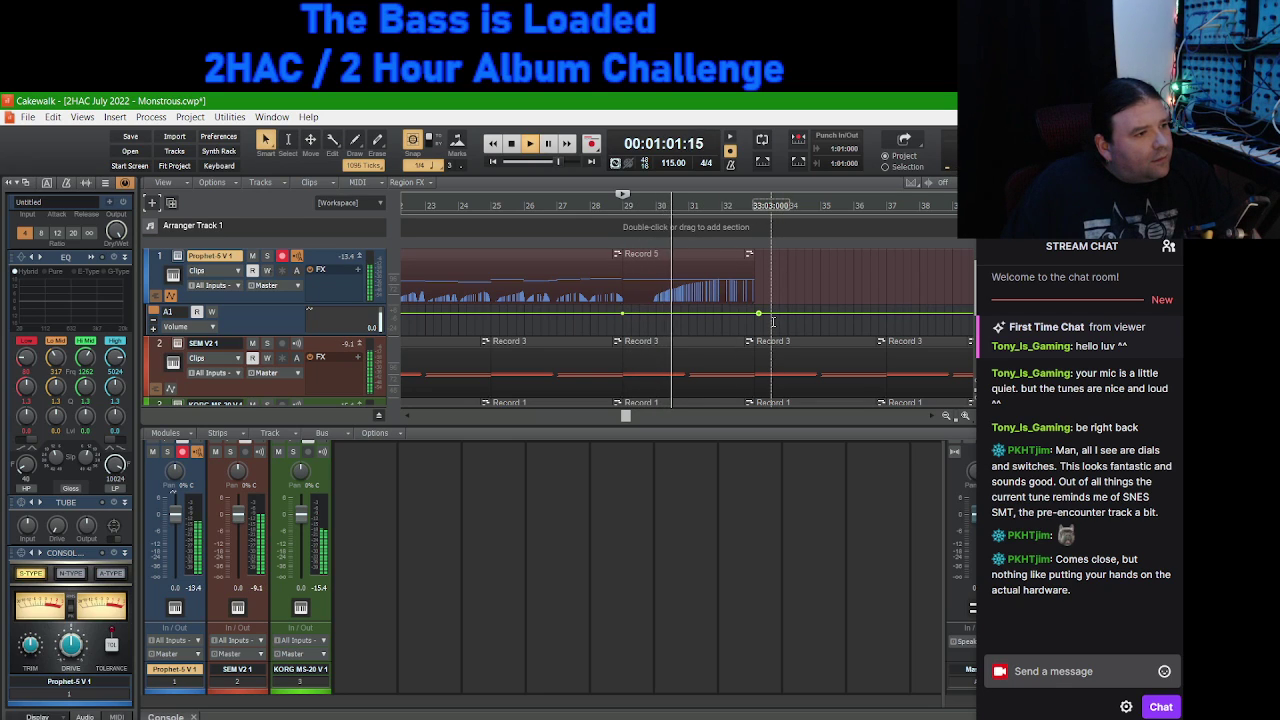
{"action": "key", "text": "space"}
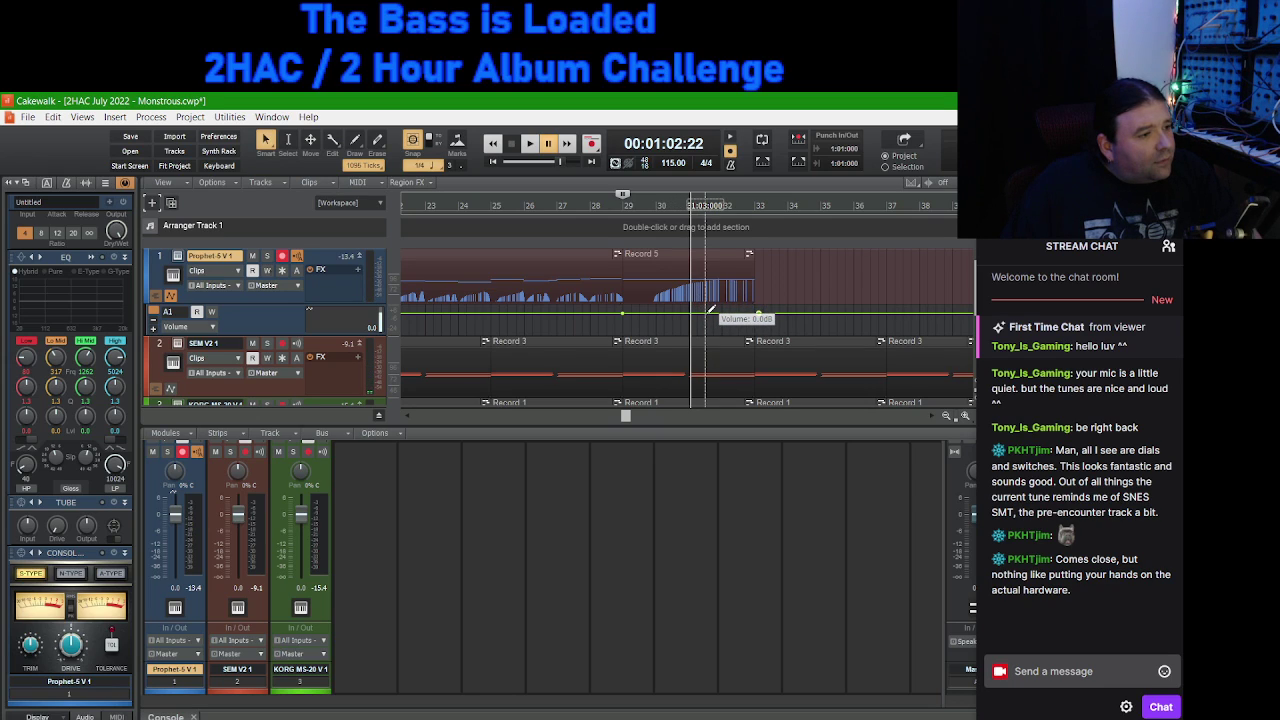
{"action": "key", "text": "space"}
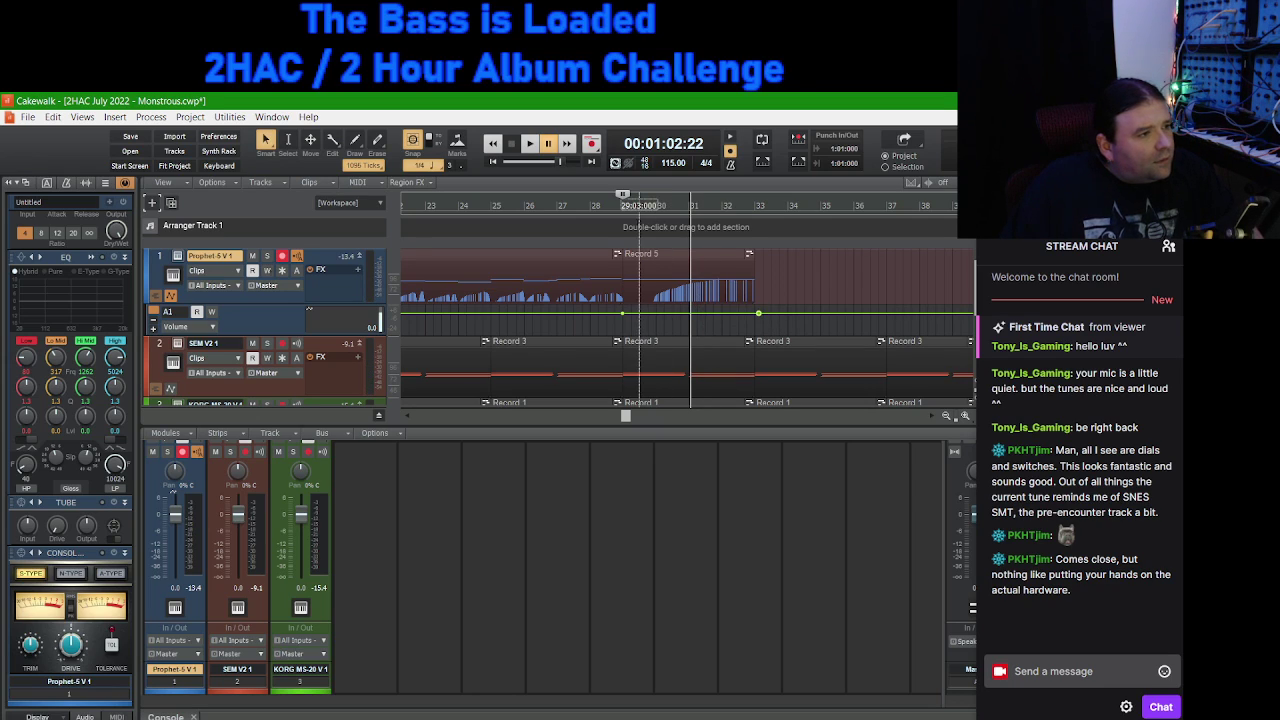
{"action": "key", "text": "space"}
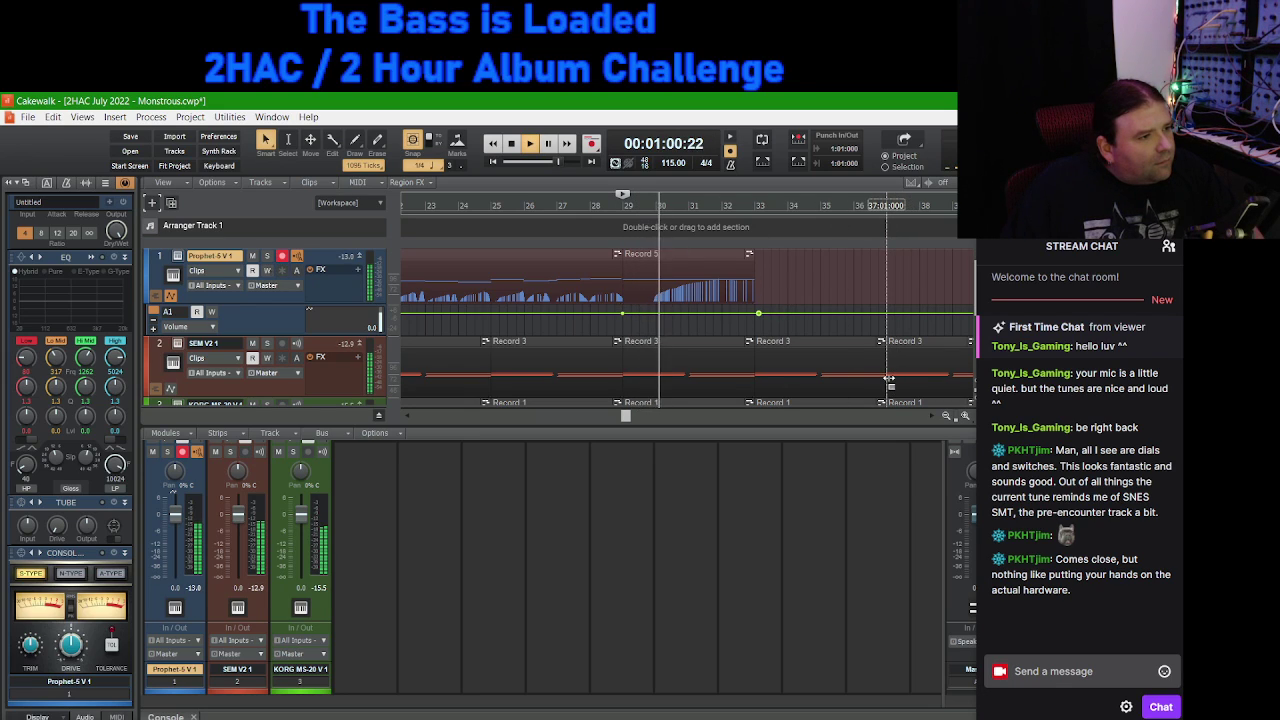
{"action": "key", "text": "space"}
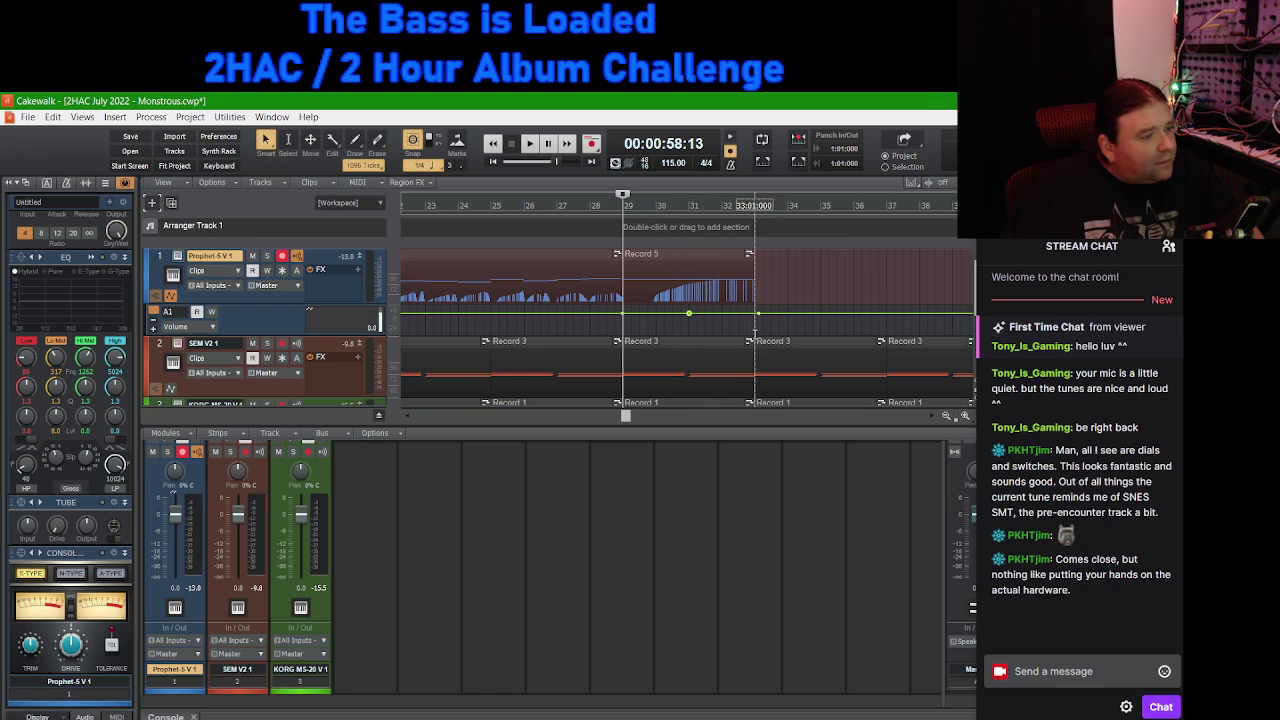
Step: Play back from measure 29, add a Prophet-5 V 1 volume point at 30:02 and lower the level to -INF from measures 31 to 33
{"action": "key", "text": "space"}
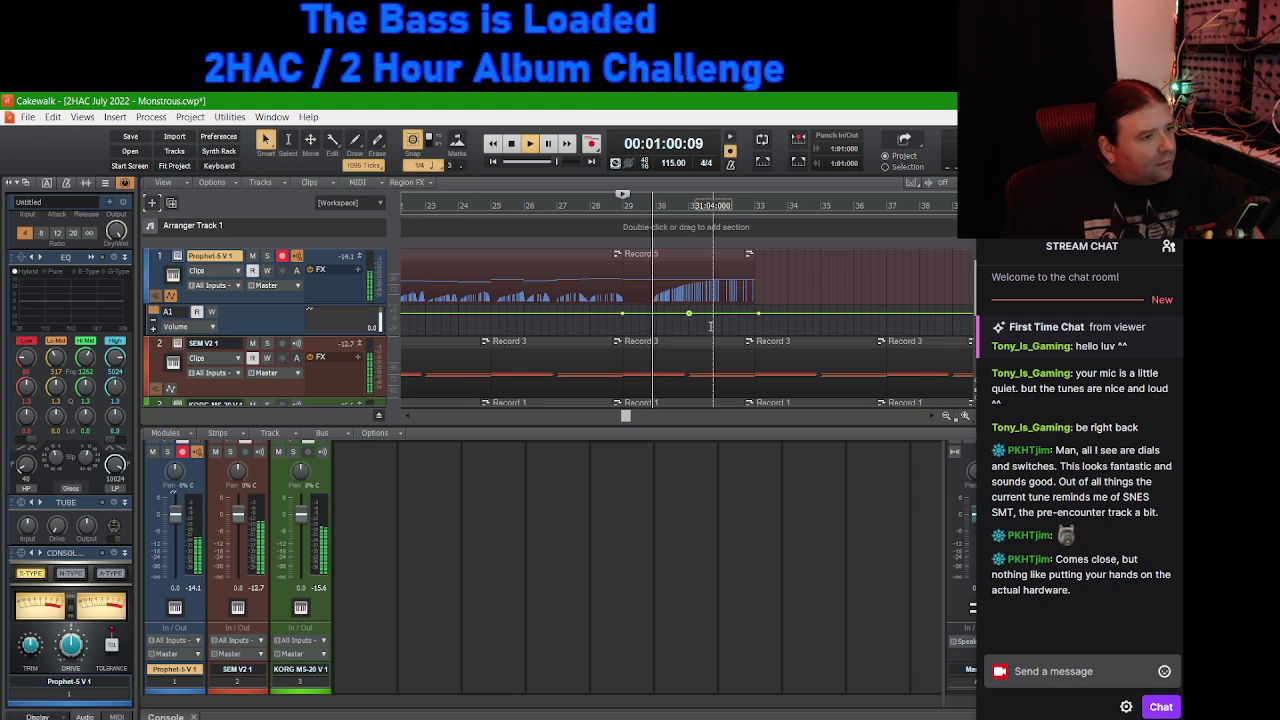
{"action": "key", "text": "space"}
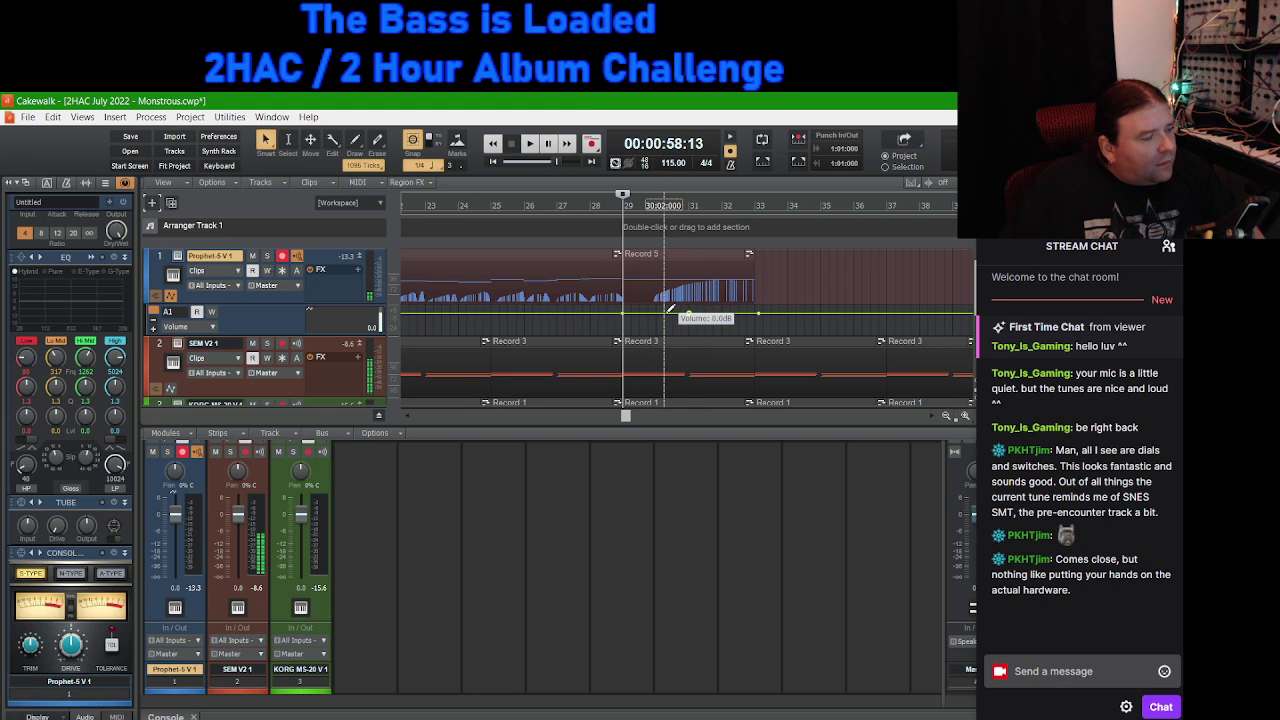
{"action": "key", "text": "space"}
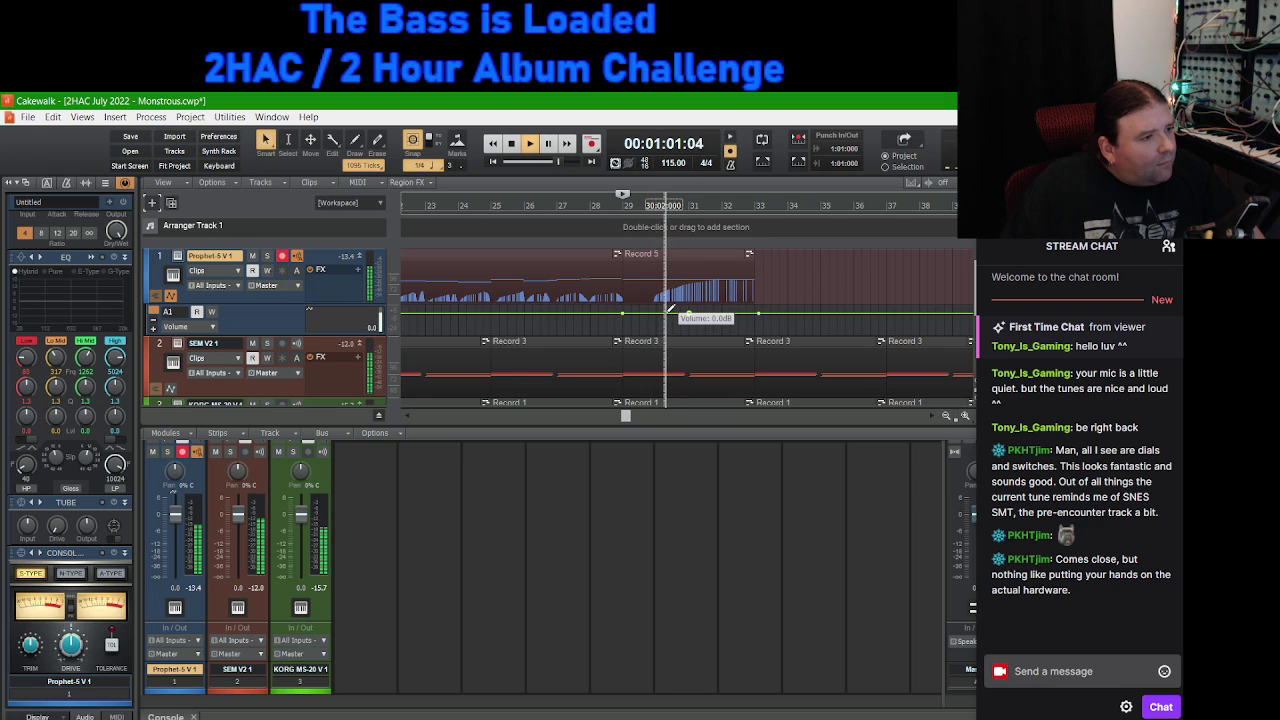
{"action": "key", "text": "space"}
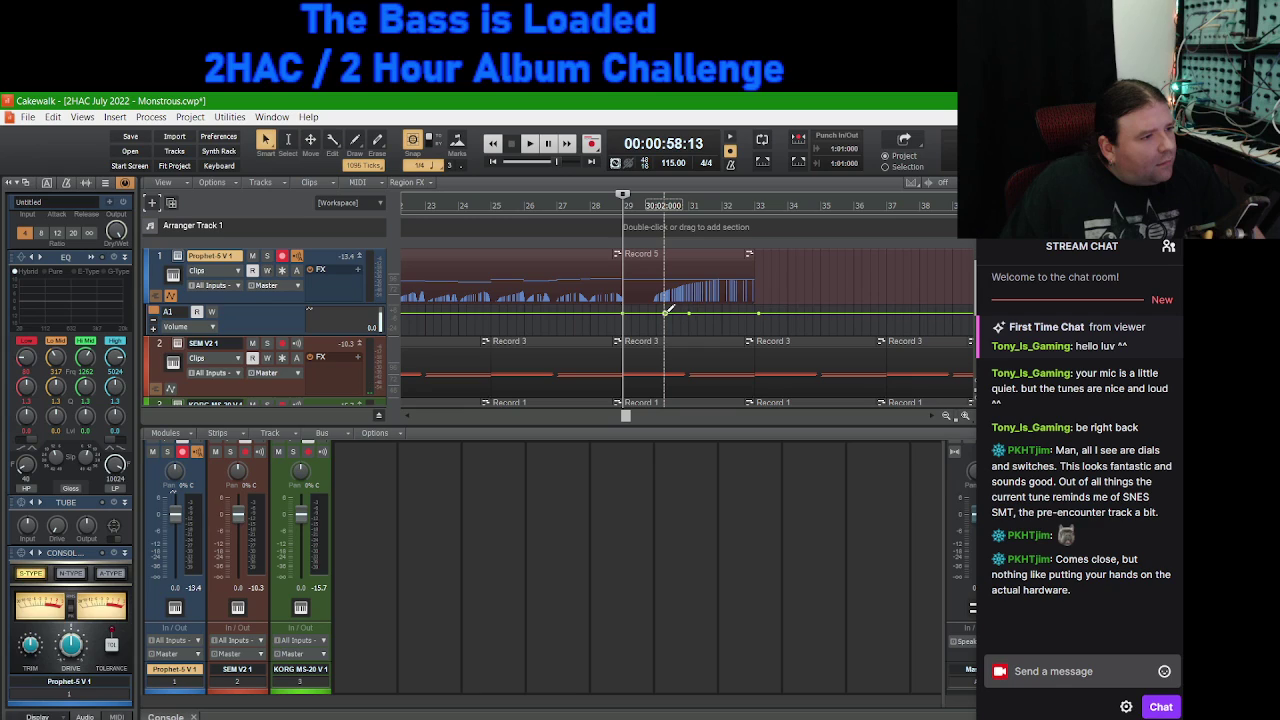
{"action": "left_click_drag", "start_coordinate": [689, 316], "coordinate": [755, 332]}
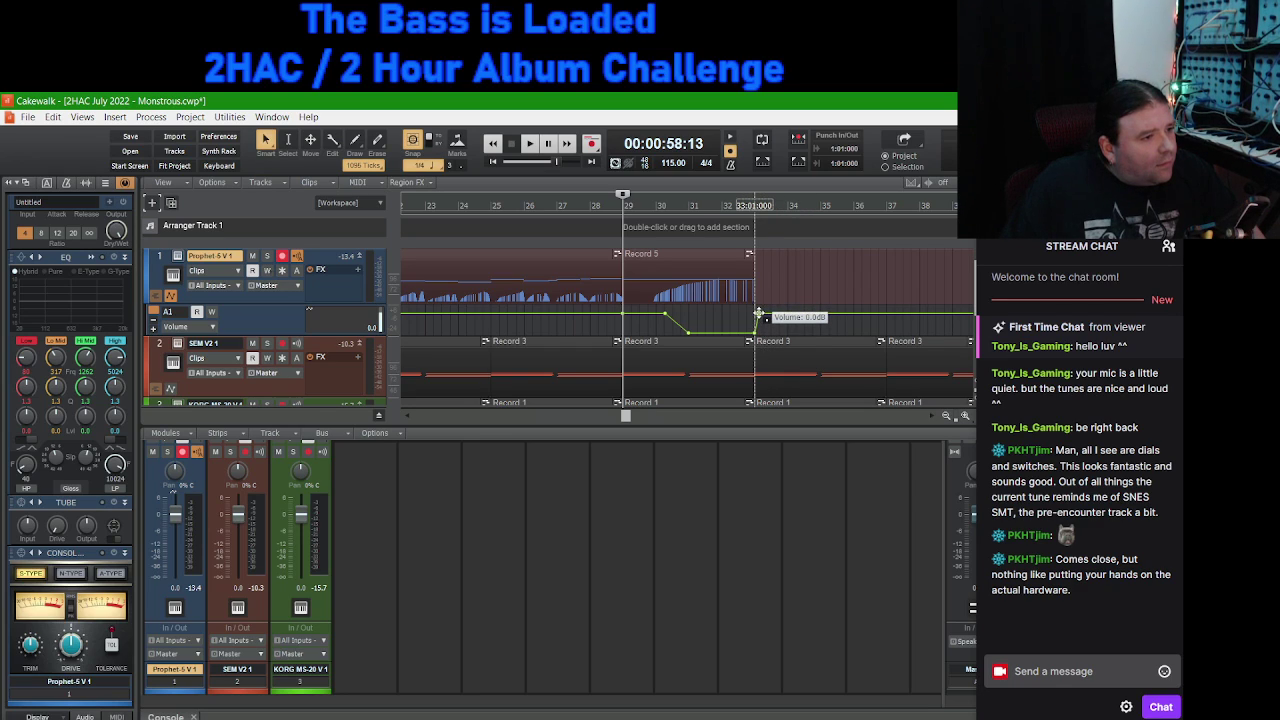
Step: Audition the Prophet-5 V 1 volume fade and shift its end to 31:03 and its start to 30:03
{"action": "key", "text": "space"}
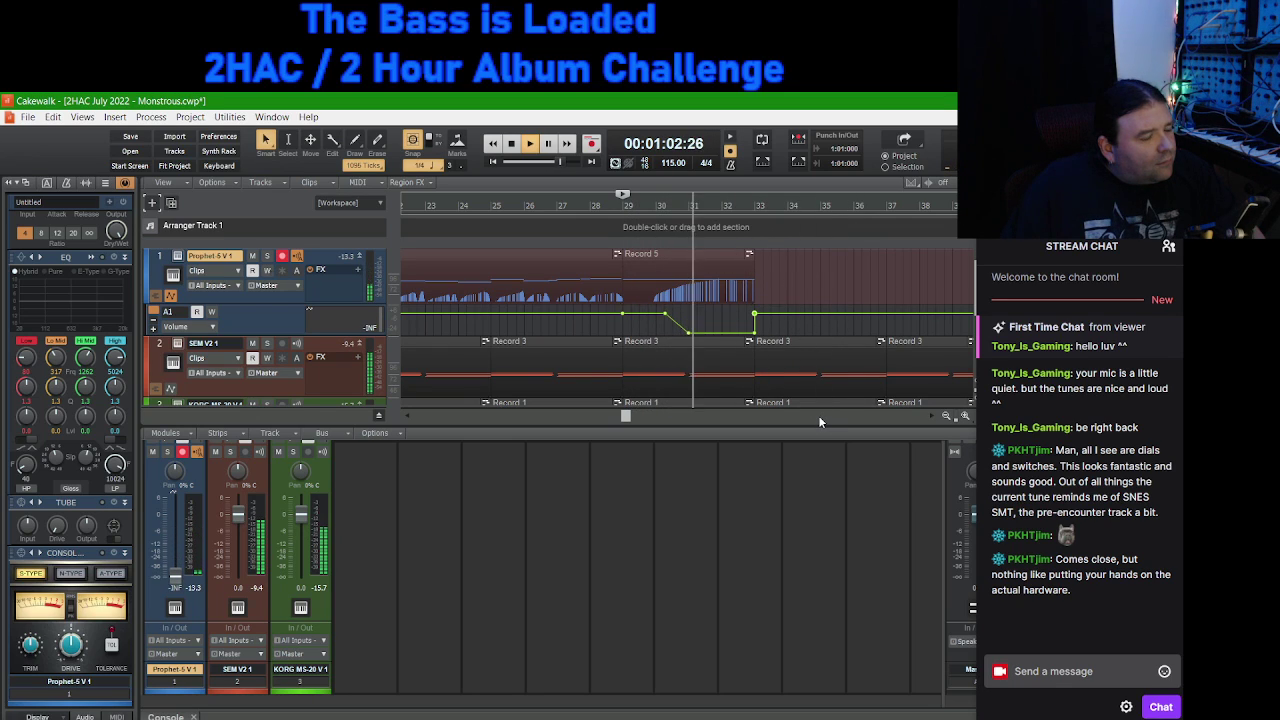
{"action": "key", "text": "space"}
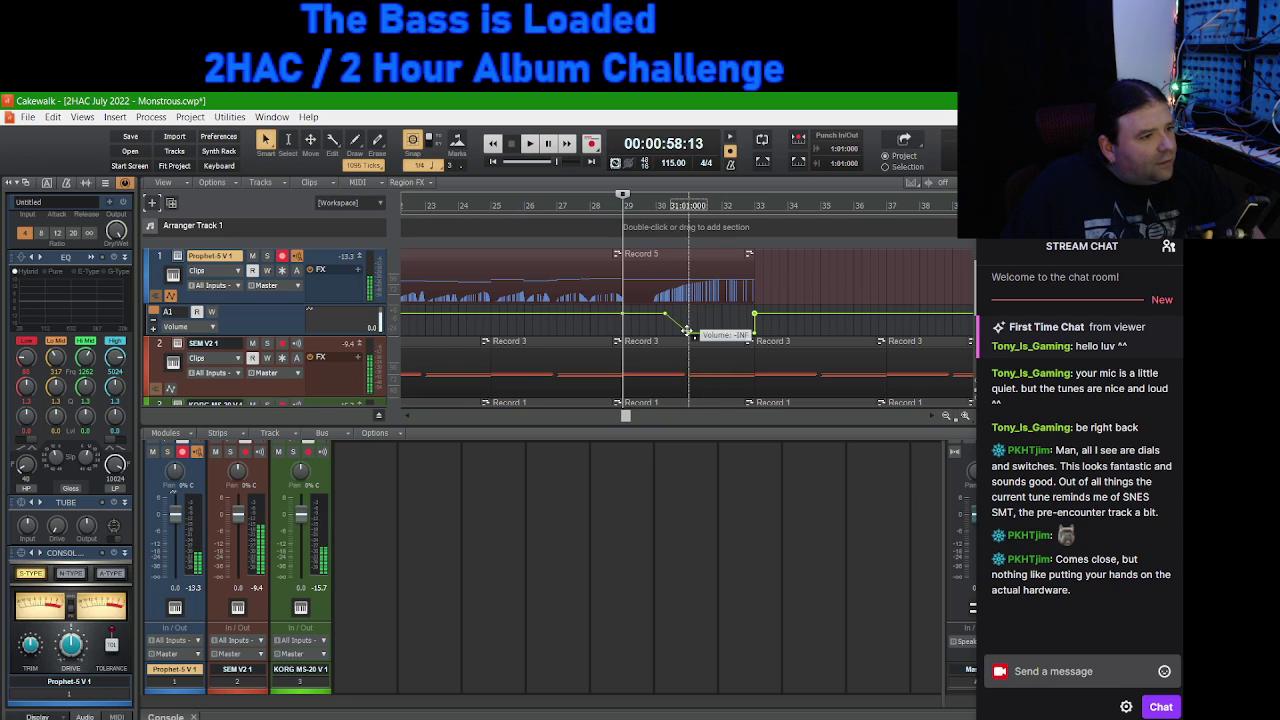
{"action": "left_click_drag", "start_coordinate": [687, 331], "coordinate": [697, 332]}
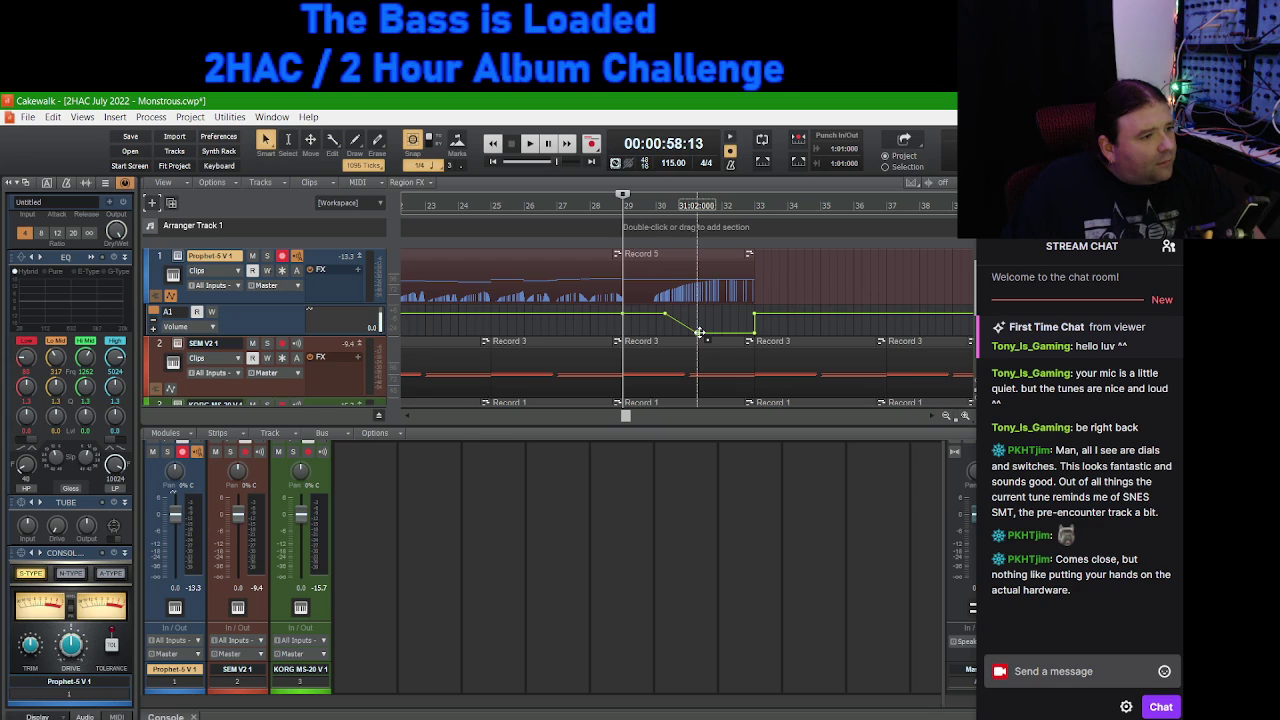
{"action": "left_click_drag", "start_coordinate": [666, 314], "coordinate": [673, 314]}
{"action": "key", "text": "space"}
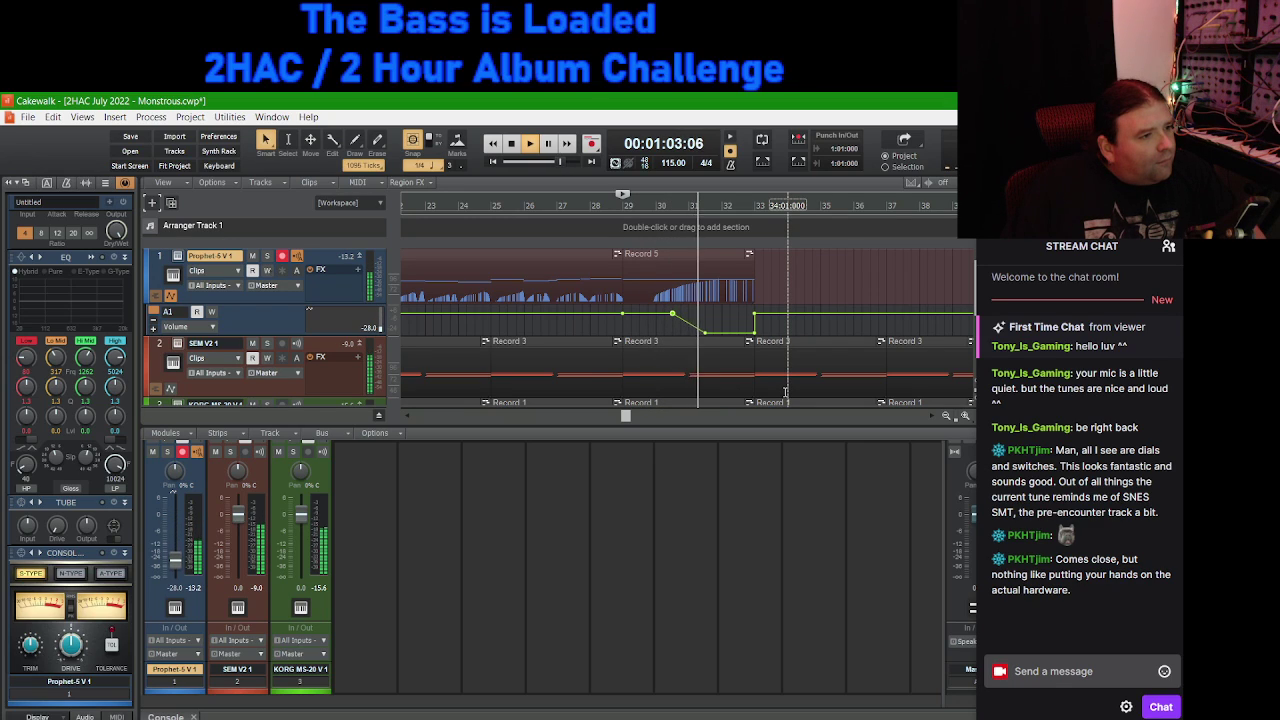
{"action": "key", "text": "space"}
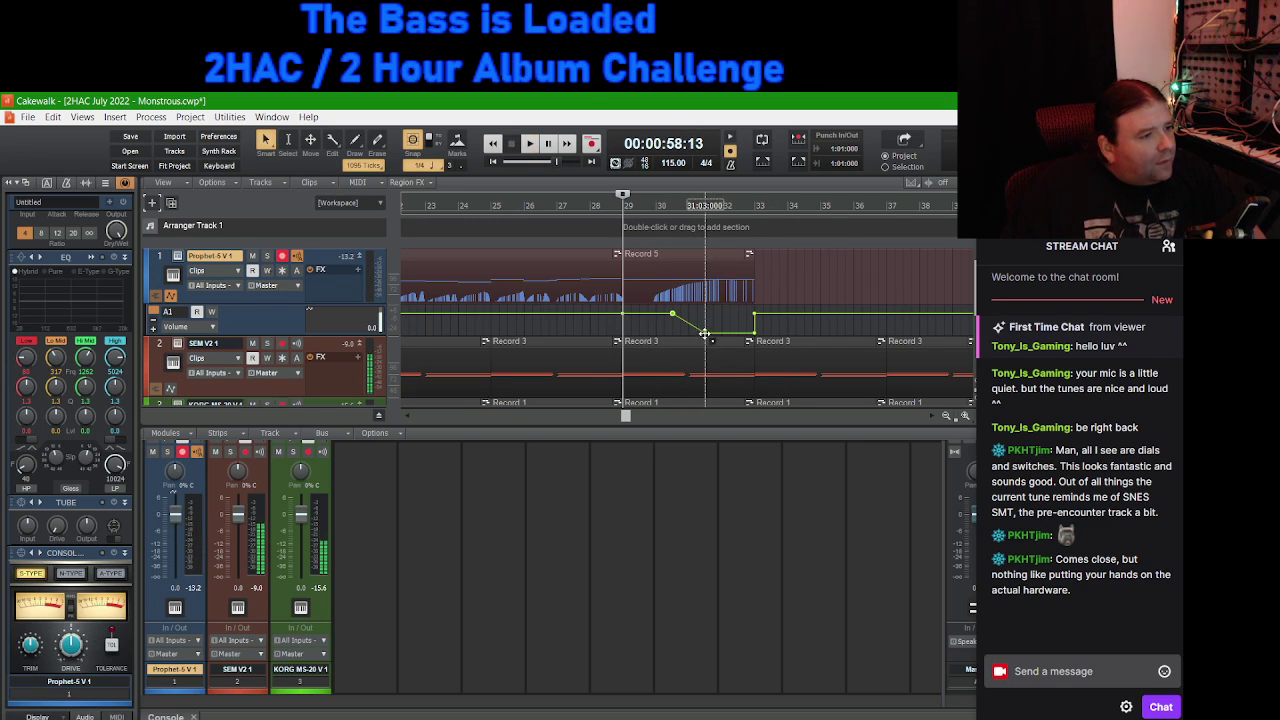
Step: Readjust the Prophet-5 V 1 volume fade to run from 30:02 to 31:03, checking it by playback
{"action": "left_click_drag", "start_coordinate": [705, 334], "coordinate": [698, 333]}
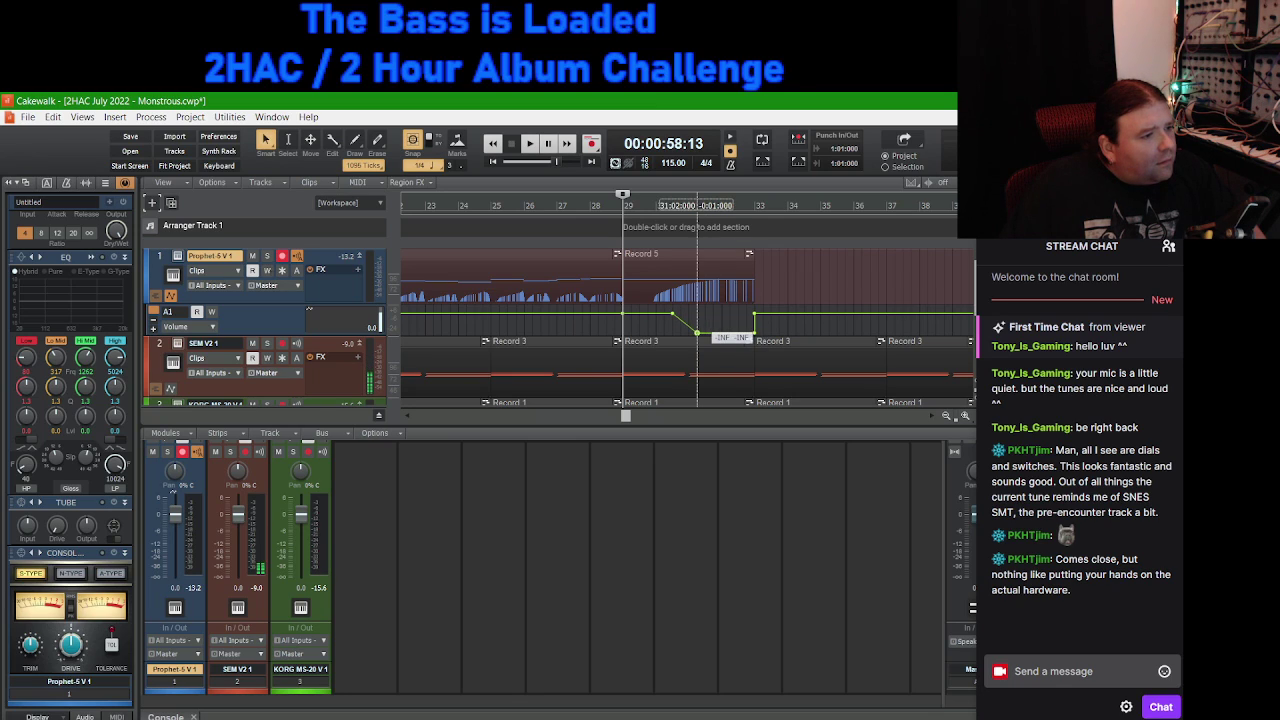
{"action": "key", "text": "space"}
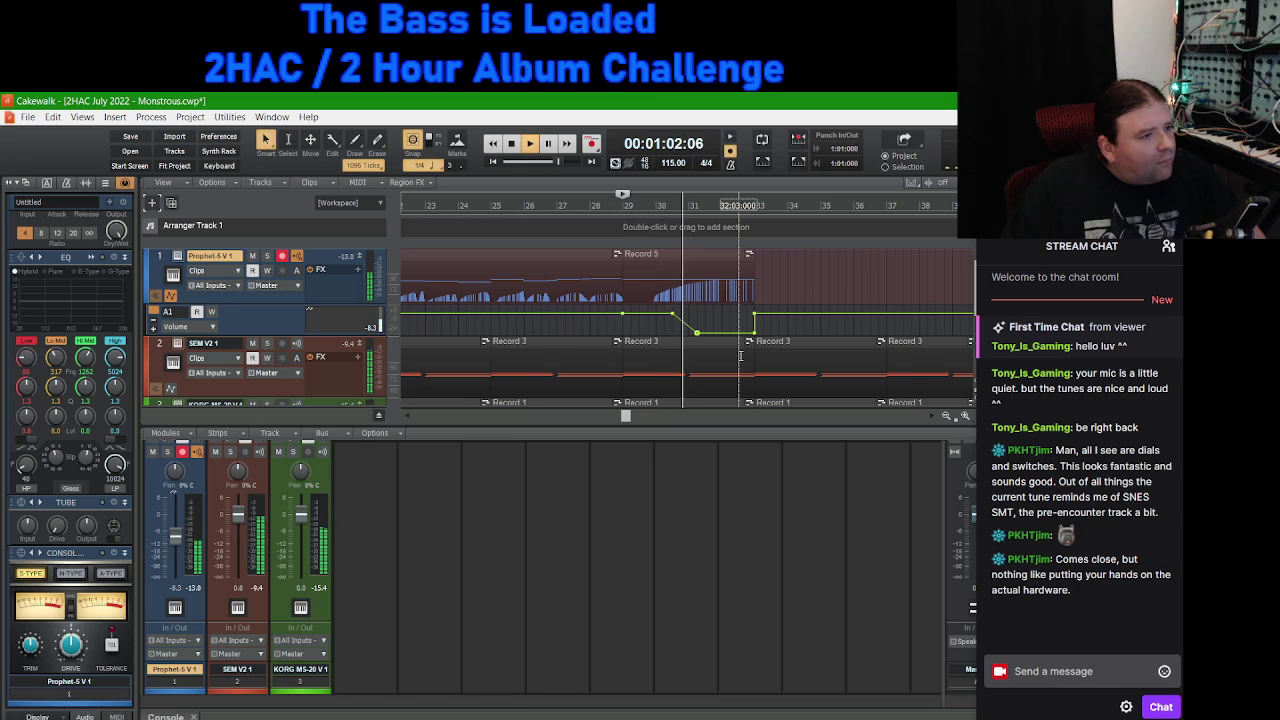
{"action": "key", "text": "space"}
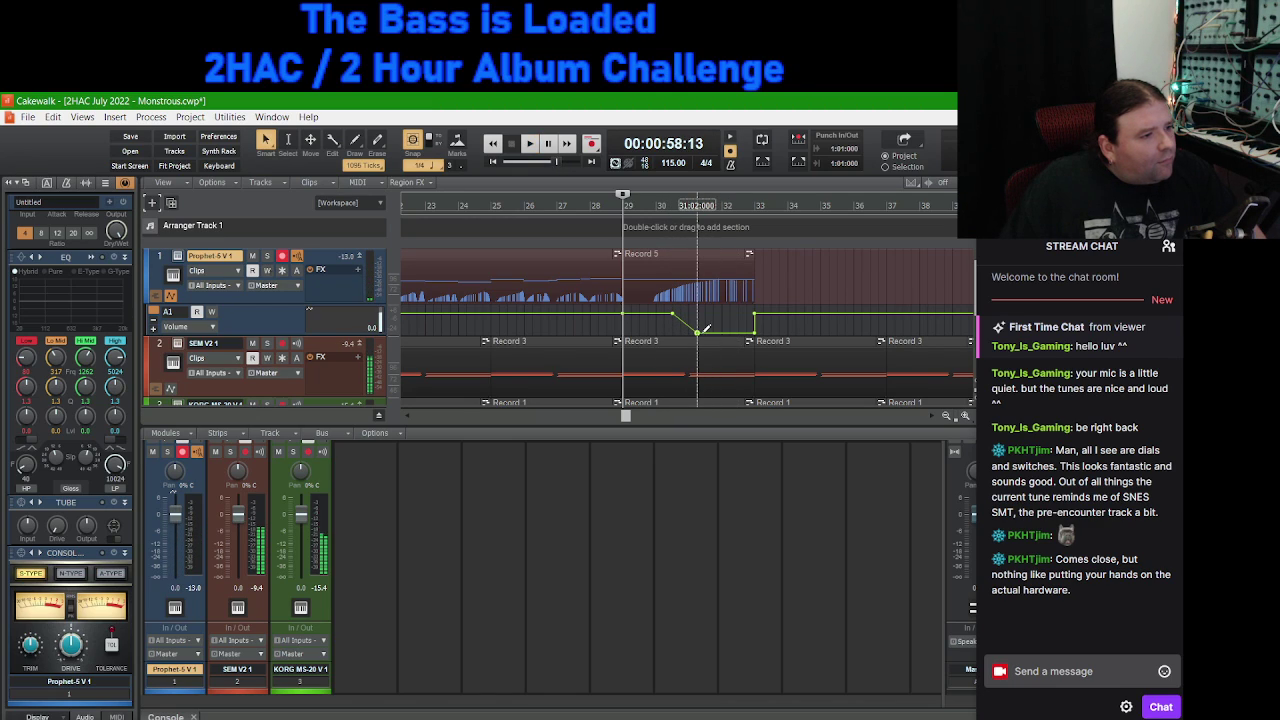
{"action": "left_click_drag", "start_coordinate": [697, 332], "coordinate": [663, 315]}
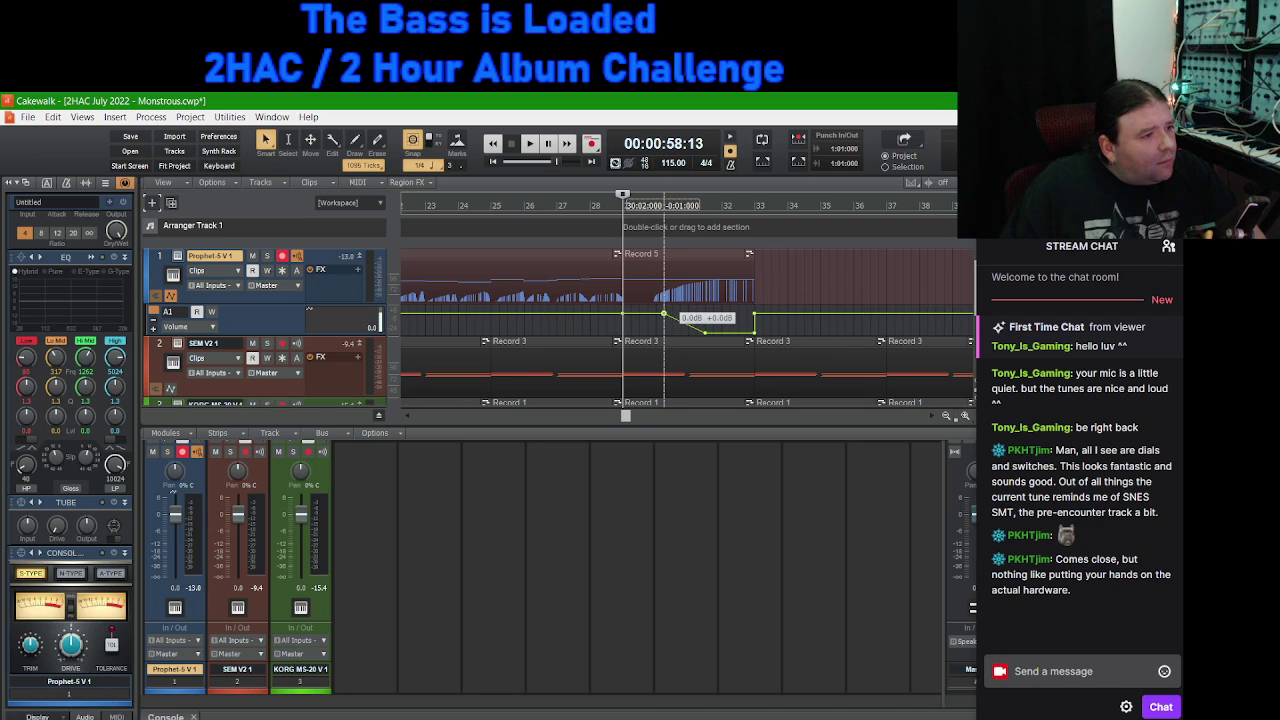
{"action": "key", "text": "space"}
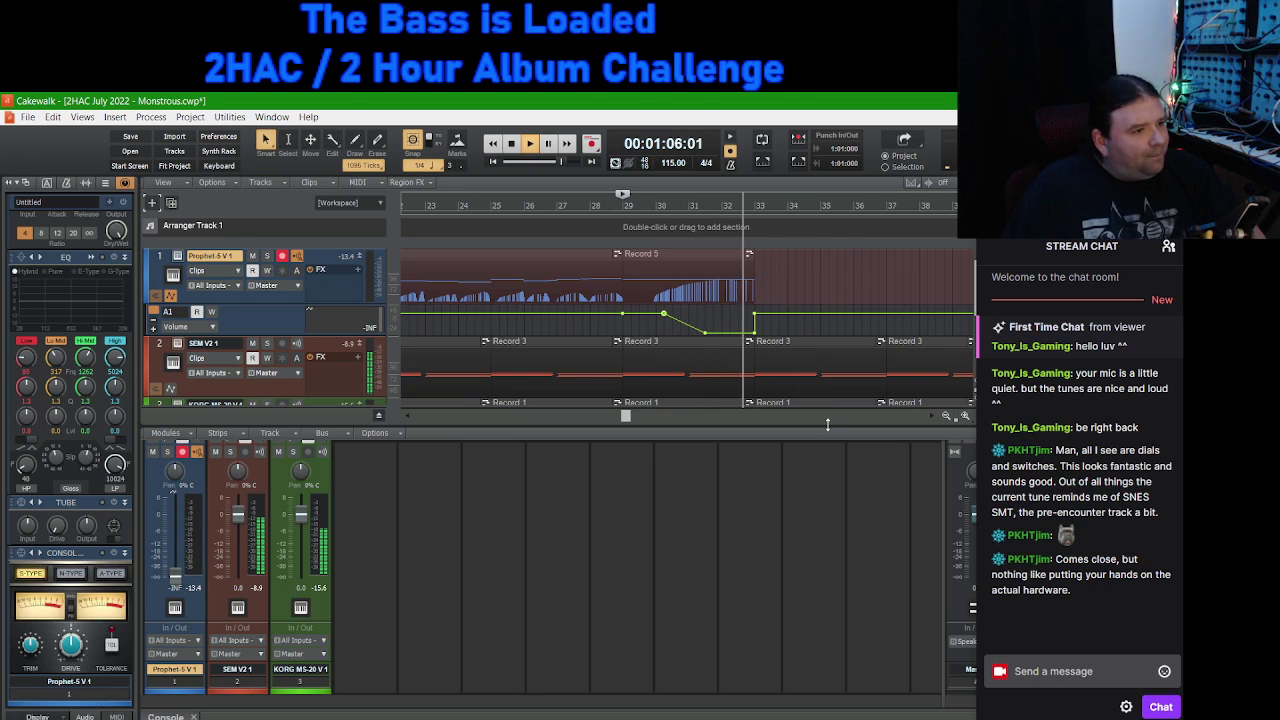
{"action": "key", "text": "space"}
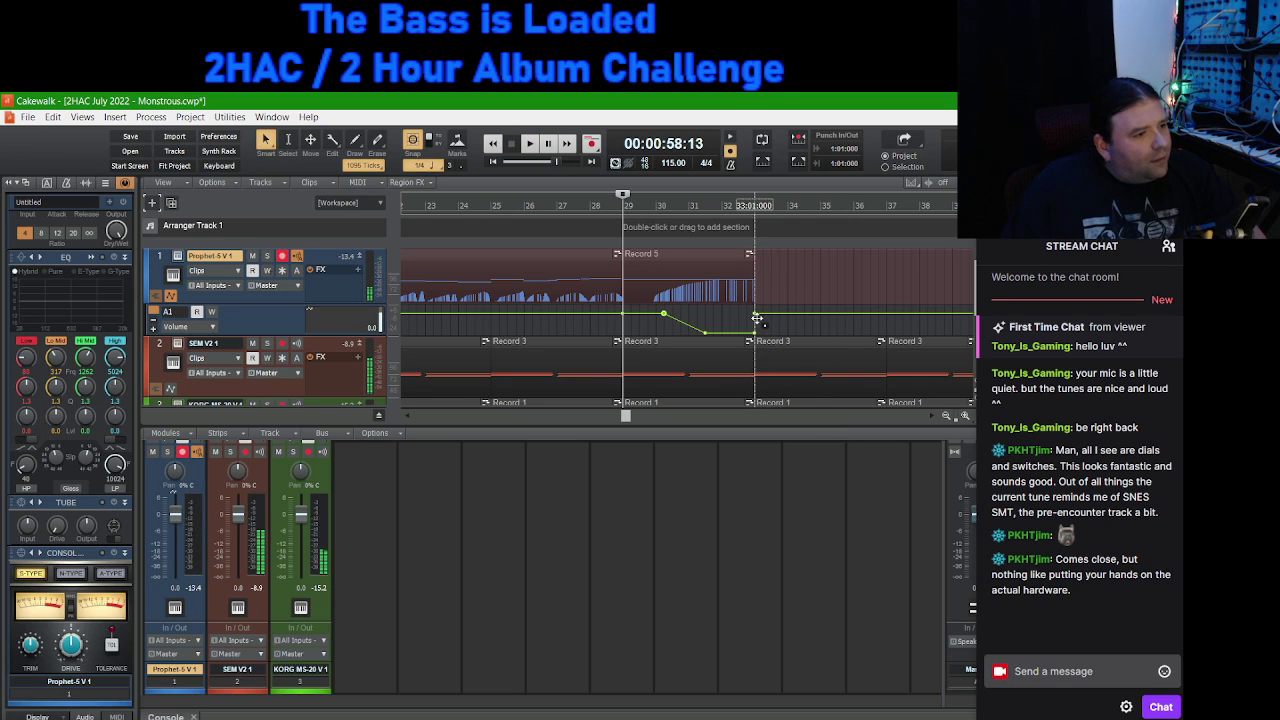
Step: Trim the end of the Prophet-5 V 1 clip to just after measure 32 and place the 0.0 dB volume point at measure 33
{"action": "left_click_drag", "start_coordinate": [755, 315], "coordinate": [757, 312]}
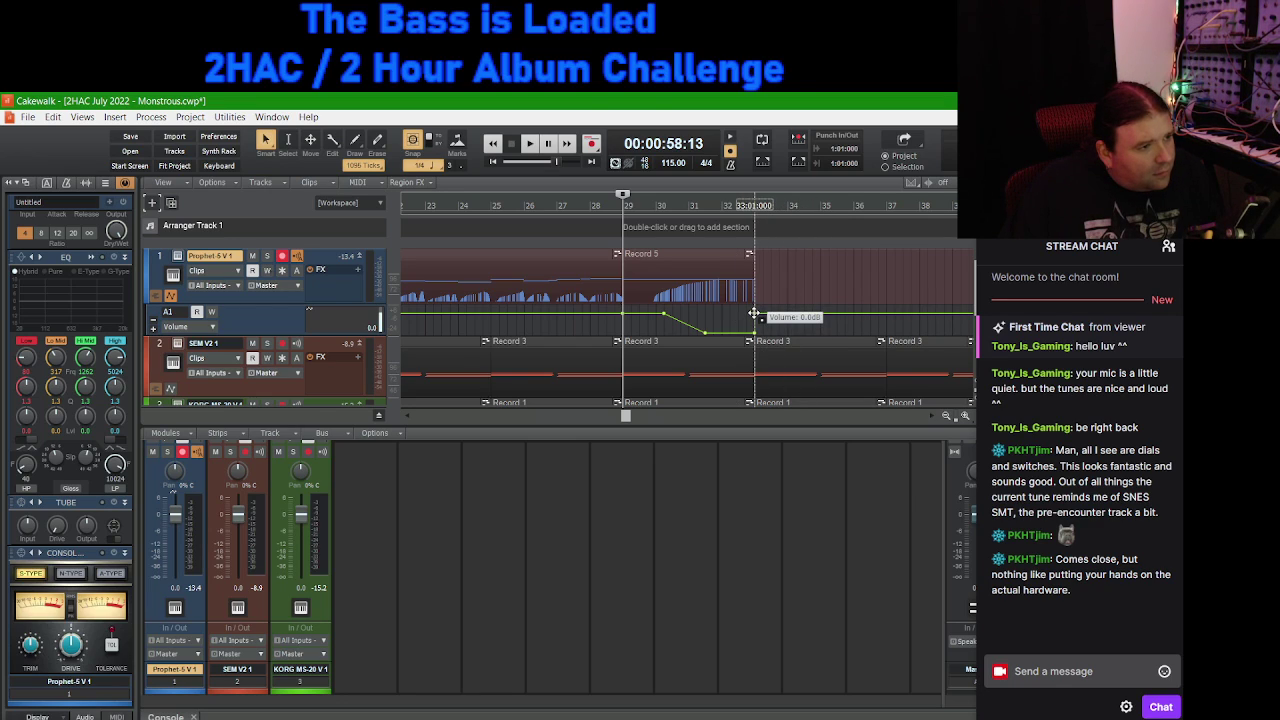
{"action": "left_click_drag", "start_coordinate": [754, 315], "coordinate": [762, 315]}
{"action": "key", "text": "space"}
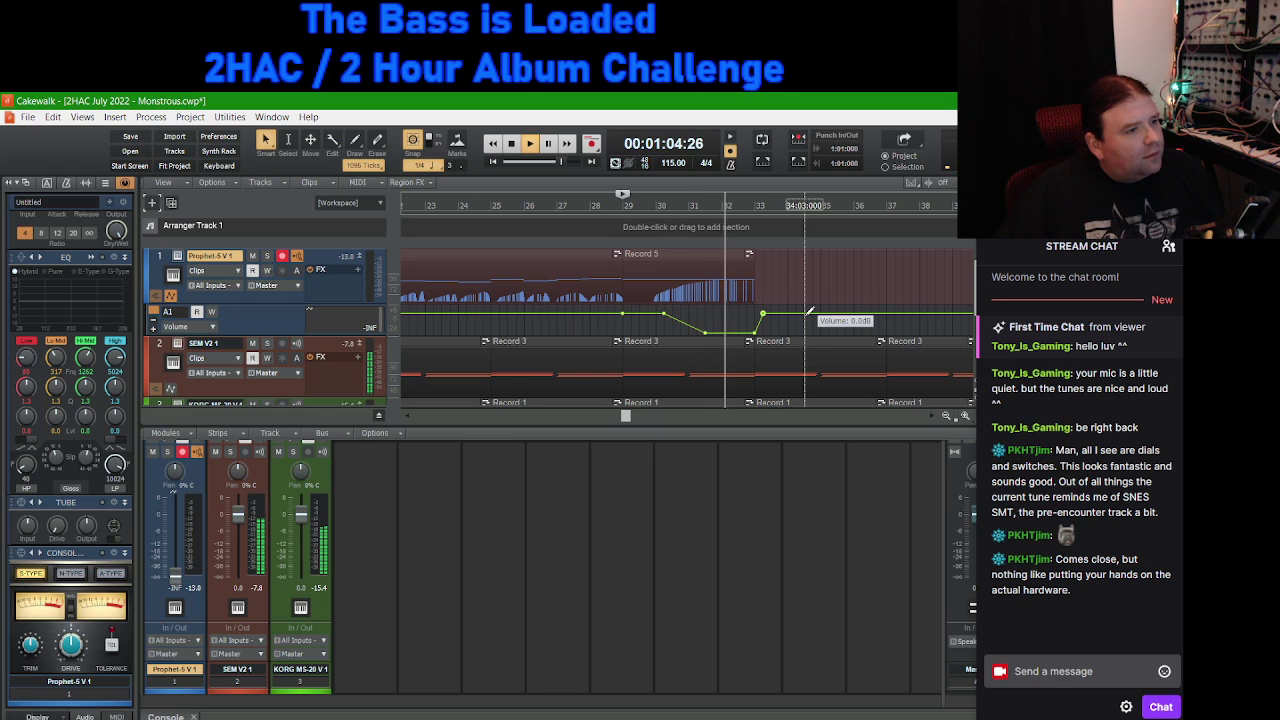
{"action": "key", "text": "space"}
{"action": "left_click_drag", "start_coordinate": [749, 287], "coordinate": [754, 316]}
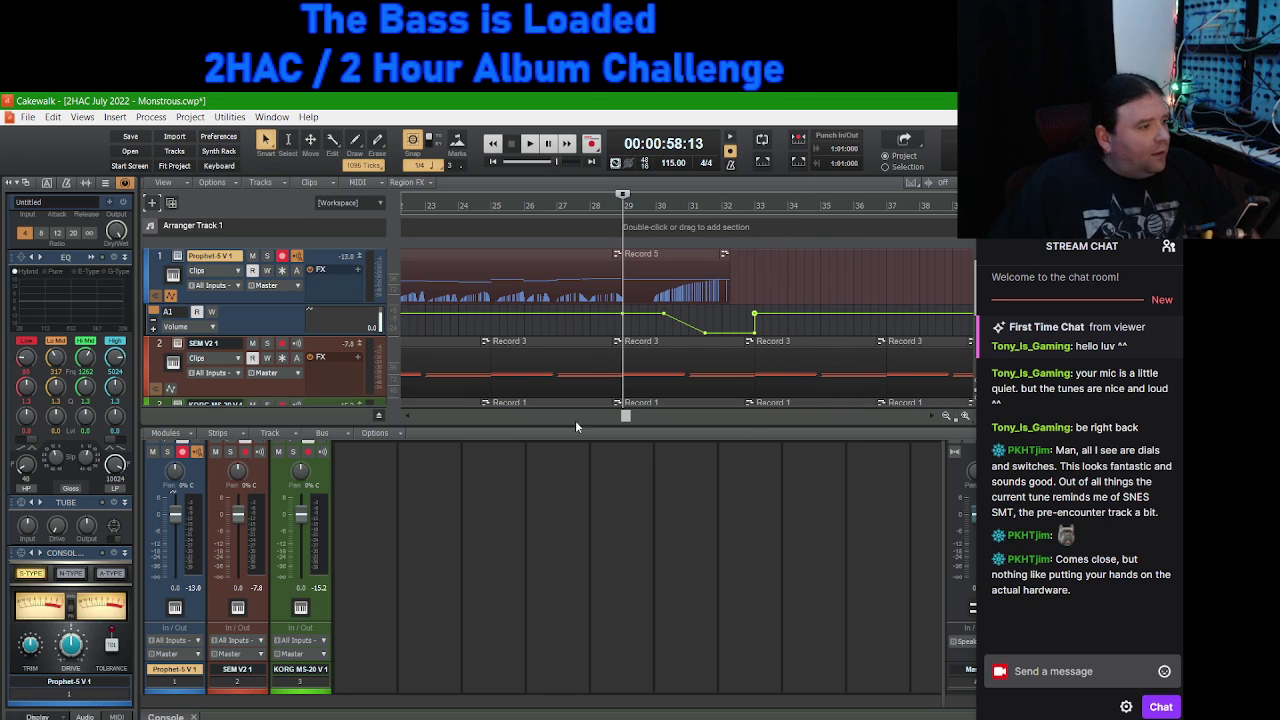
Step: Play back the arrangement from measure 29 to past measure 37 to judge where the next section should start
{"action": "scroll", "coordinate": [815, 342], "scroll_direction": "down", "scroll_amount": 1}
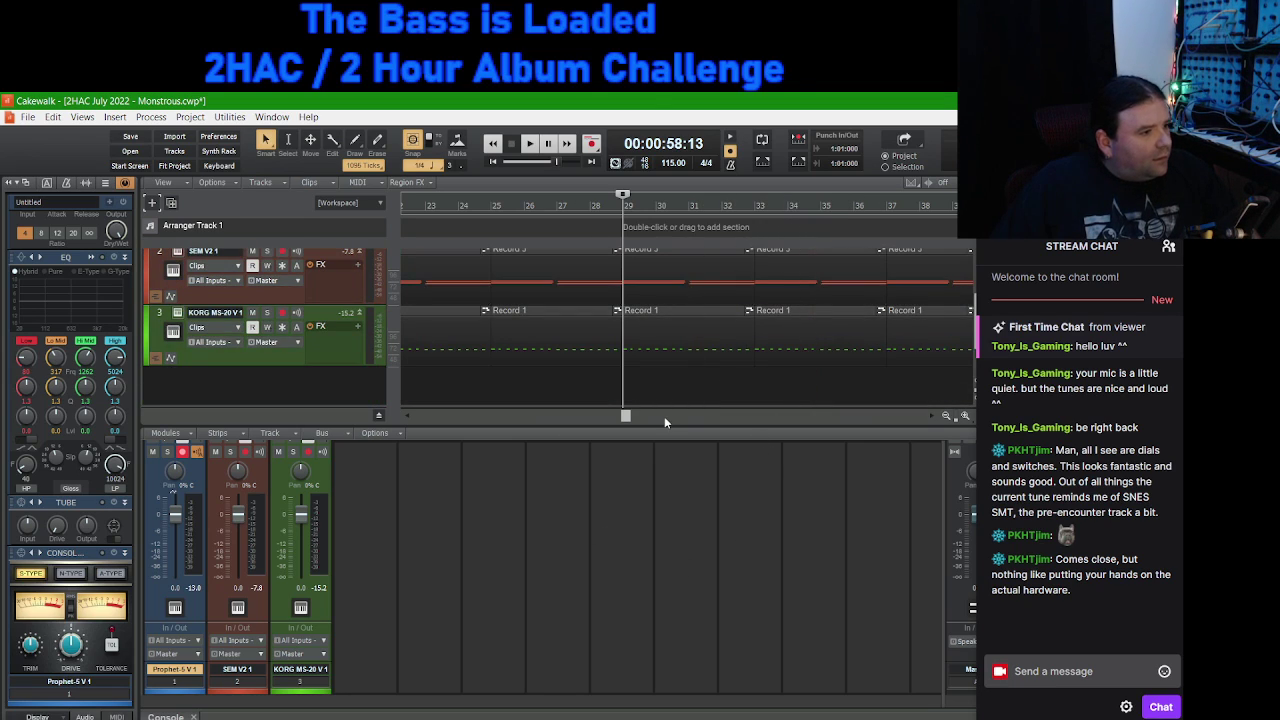
{"action": "scroll", "coordinate": [714, 345], "scroll_direction": "up", "scroll_amount": 1}
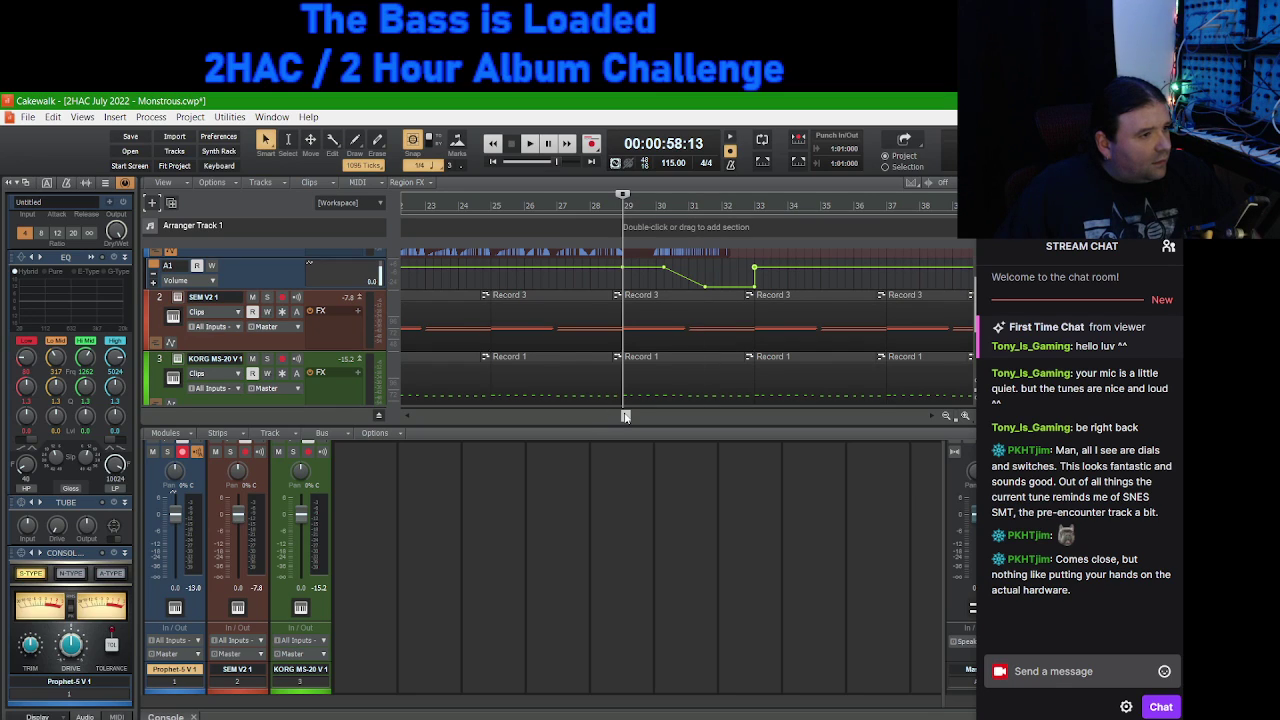
{"action": "scroll", "coordinate": [832, 340], "scroll_direction": "up", "scroll_amount": 1}
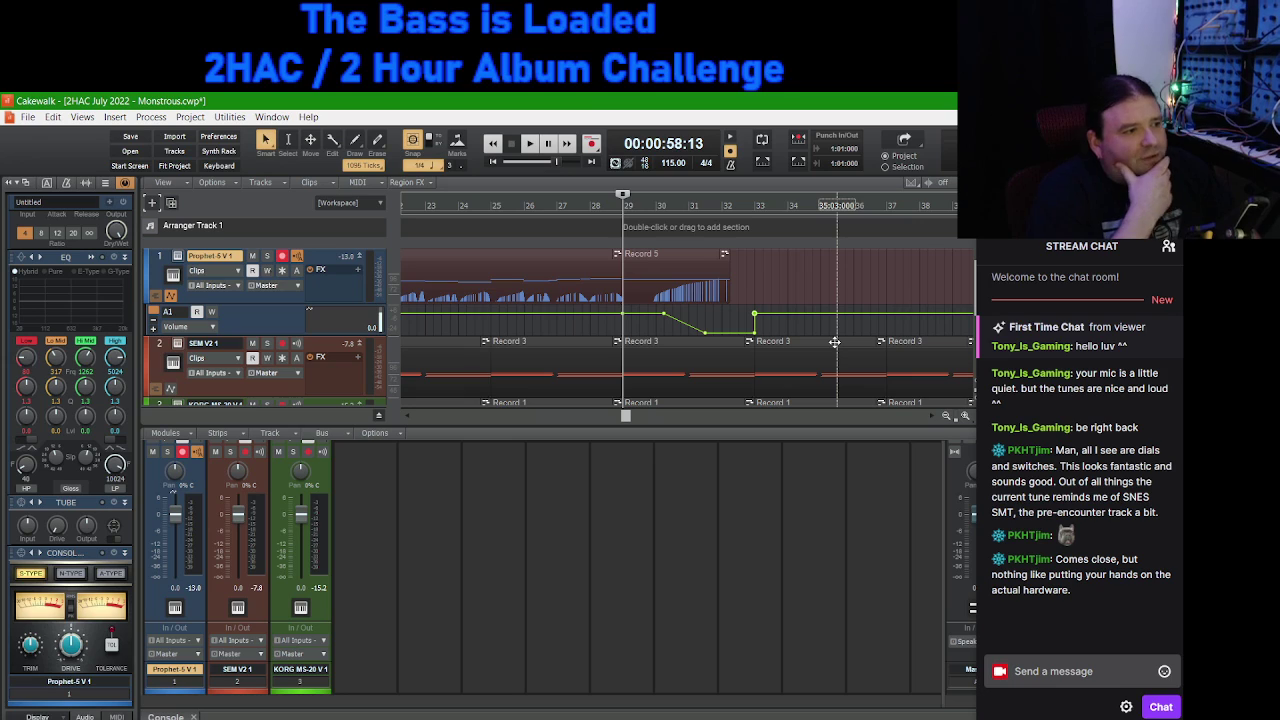
{"action": "key", "text": "space"}
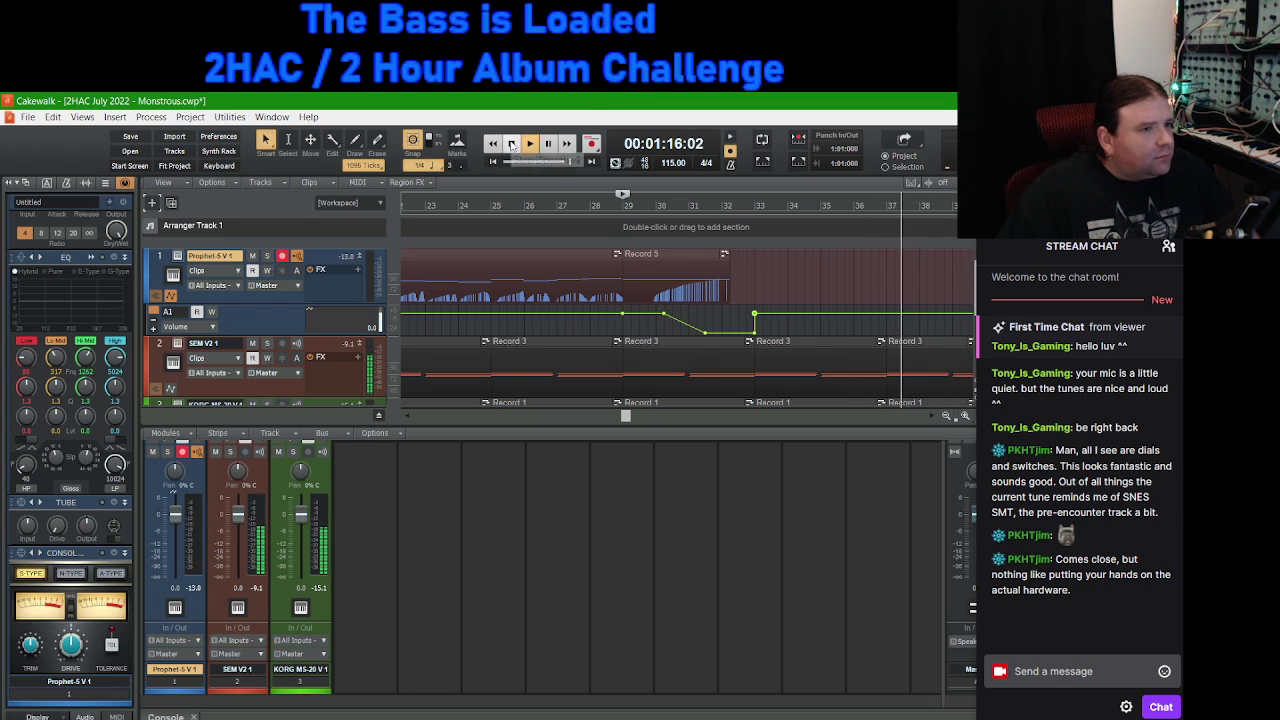
{"action": "left_click", "coordinate": [511, 143]}
Step: Insert a marker named B at measure 37
{"action": "left_click", "coordinate": [881, 207]}
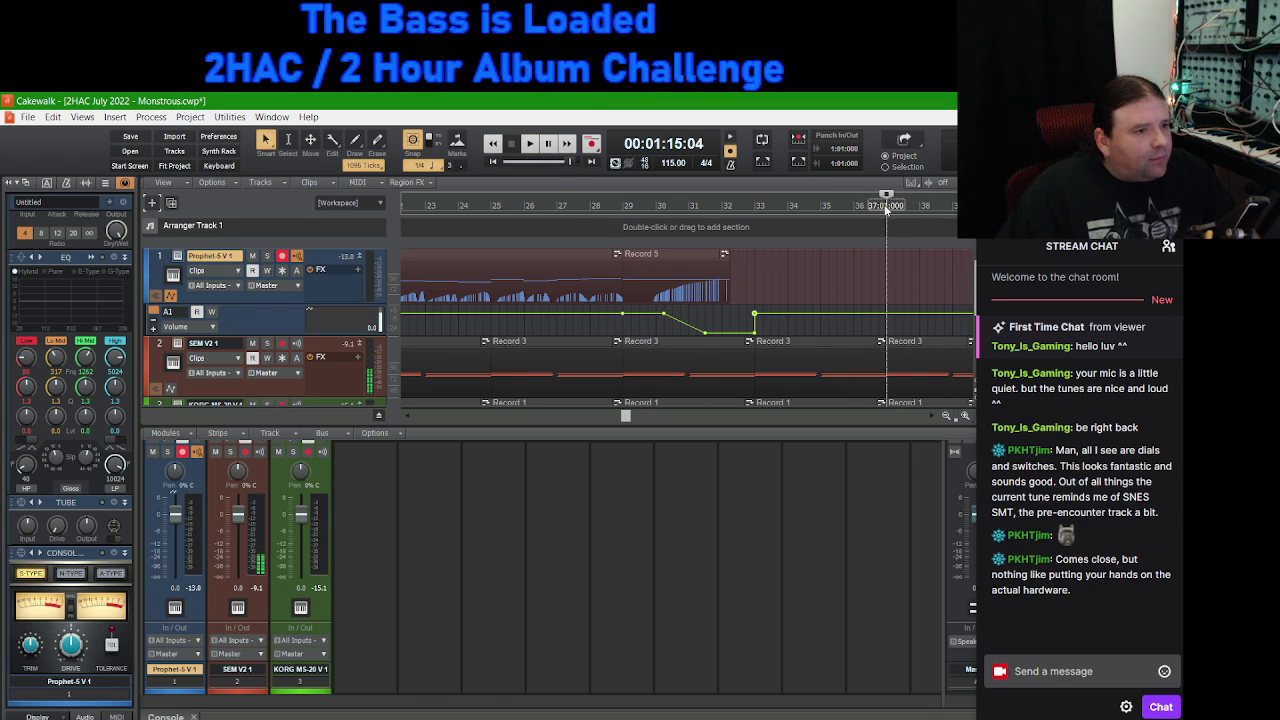
{"action": "right_click", "coordinate": [886, 208]}
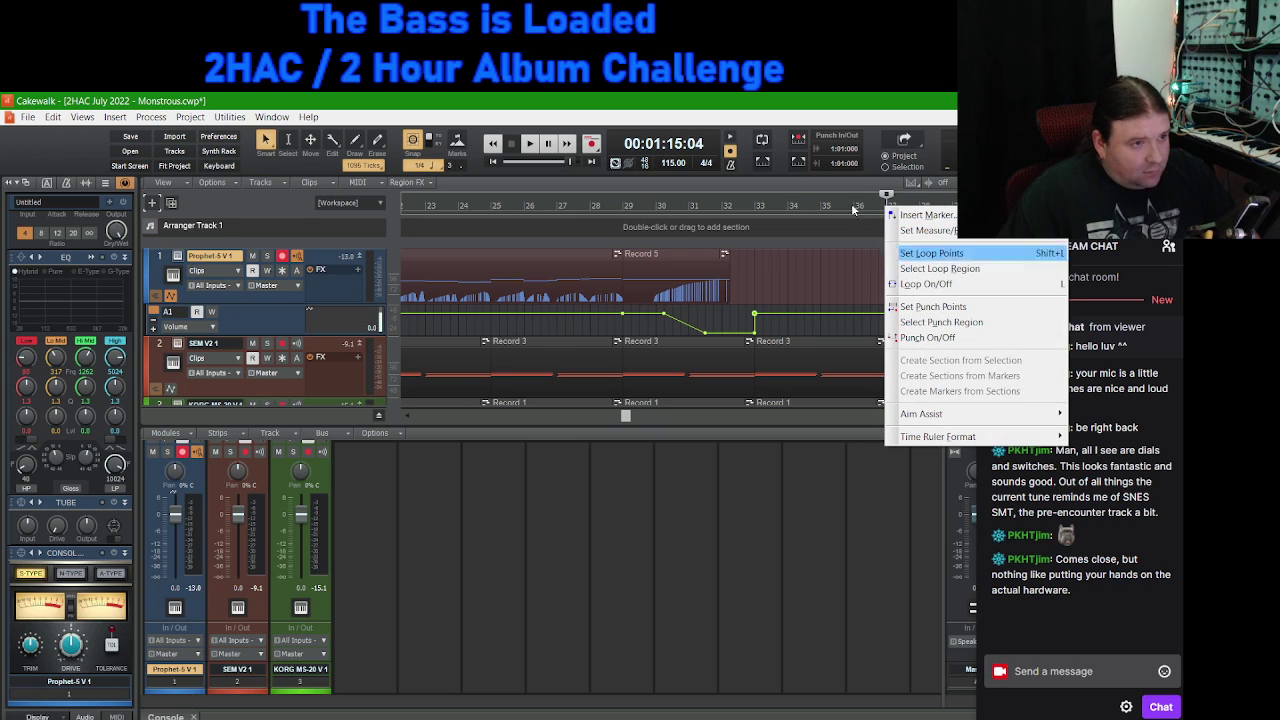
{"action": "left_click", "coordinate": [951, 213]}
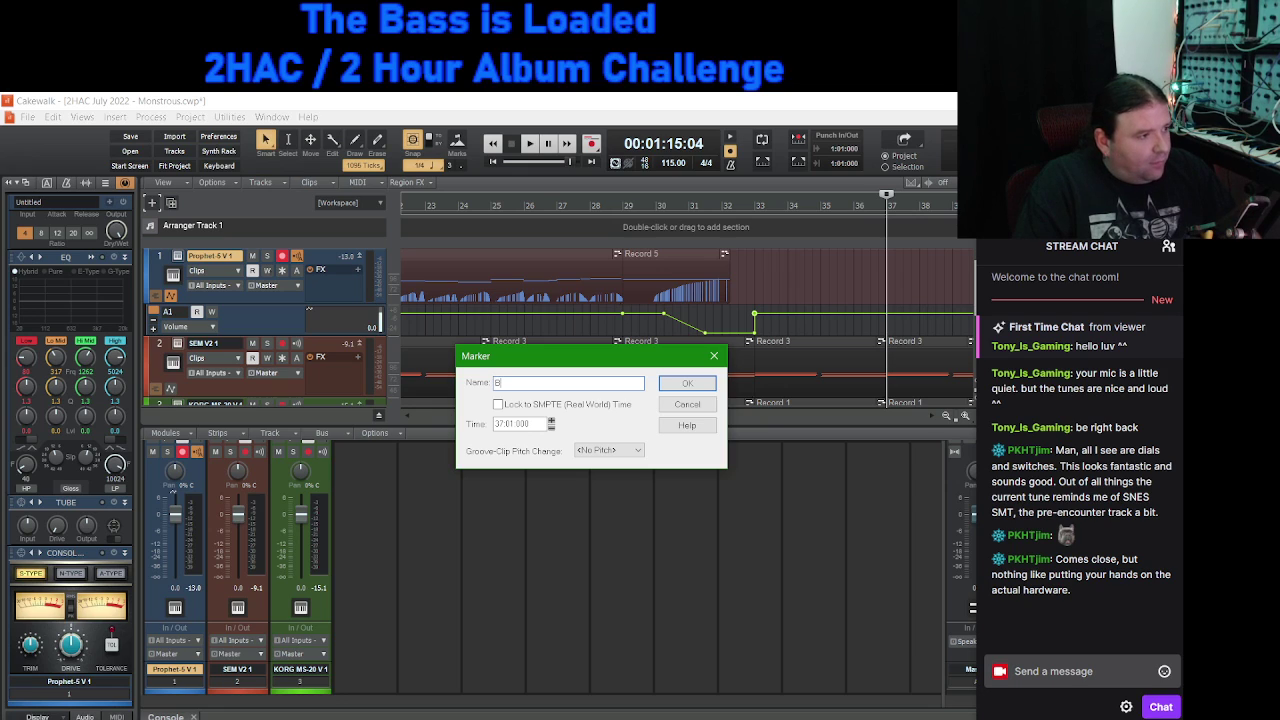
{"action": "type", "text": "B"}
{"action": "key", "text": "Return"}
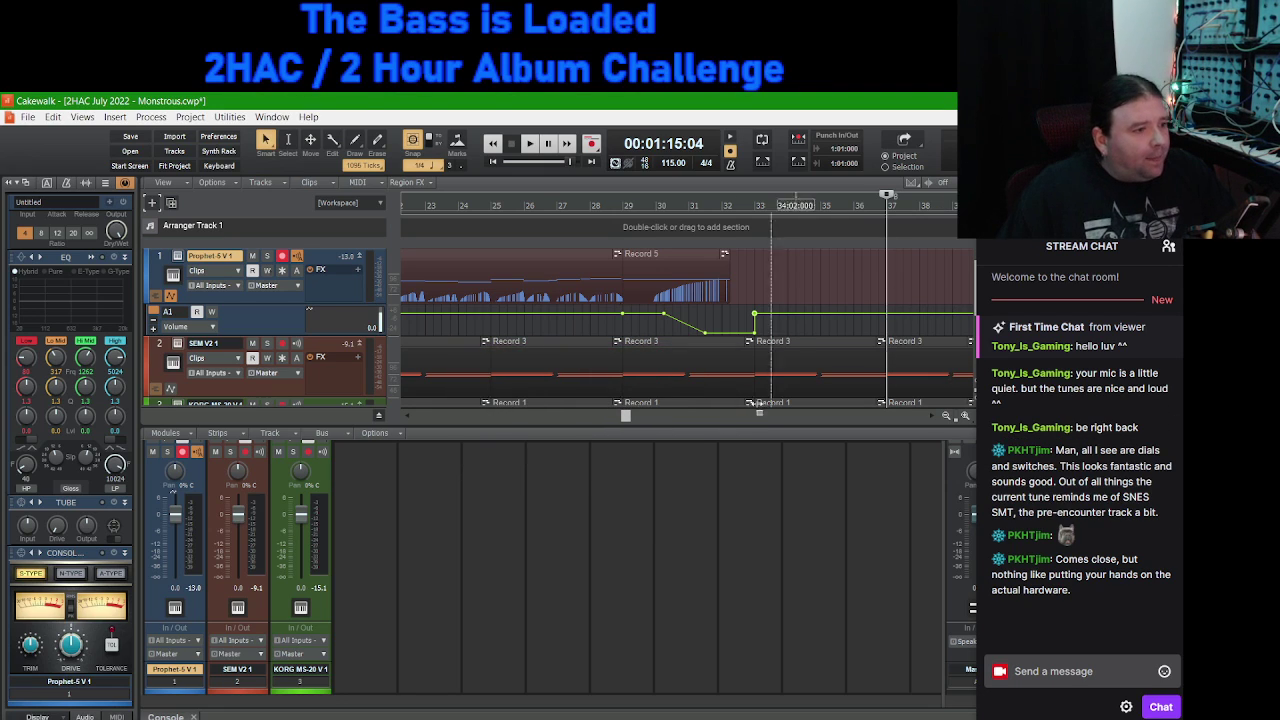
Step: Hide the automation lane of the Prophet-5 V 1 track
{"action": "left_click_drag", "start_coordinate": [625, 416], "coordinate": [705, 416]}
{"action": "scroll", "coordinate": [740, 322], "scroll_direction": "down", "scroll_amount": 1}
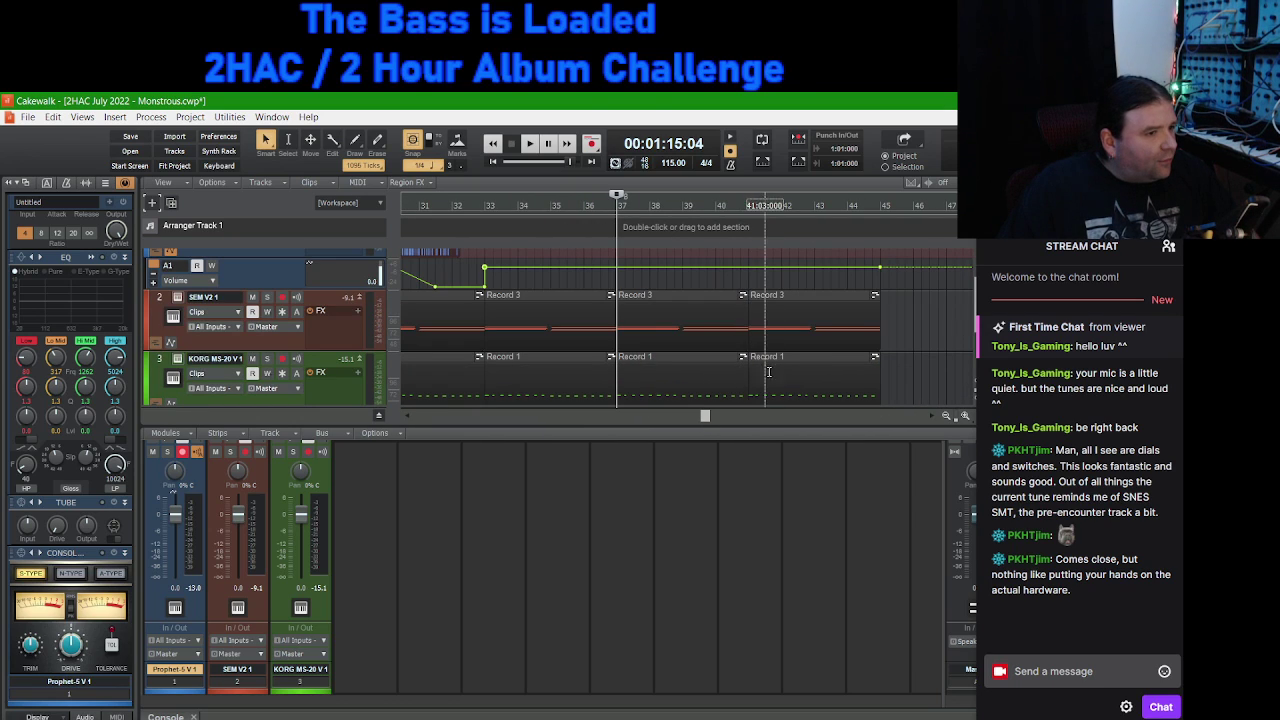
{"action": "scroll", "coordinate": [818, 339], "scroll_direction": "down", "scroll_amount": 2}
{"action": "scroll", "coordinate": [815, 339], "scroll_direction": "up", "scroll_amount": 3}
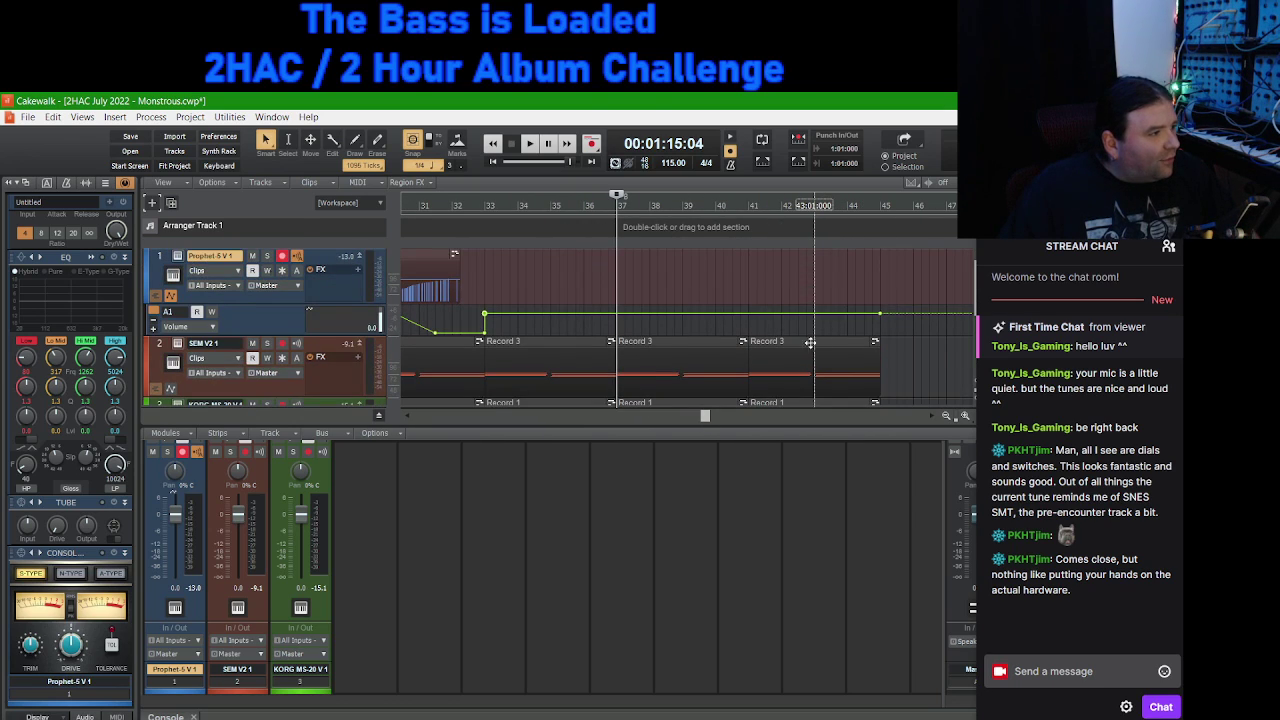
{"action": "scroll", "coordinate": [285, 313], "scroll_direction": "up", "scroll_amount": 1}
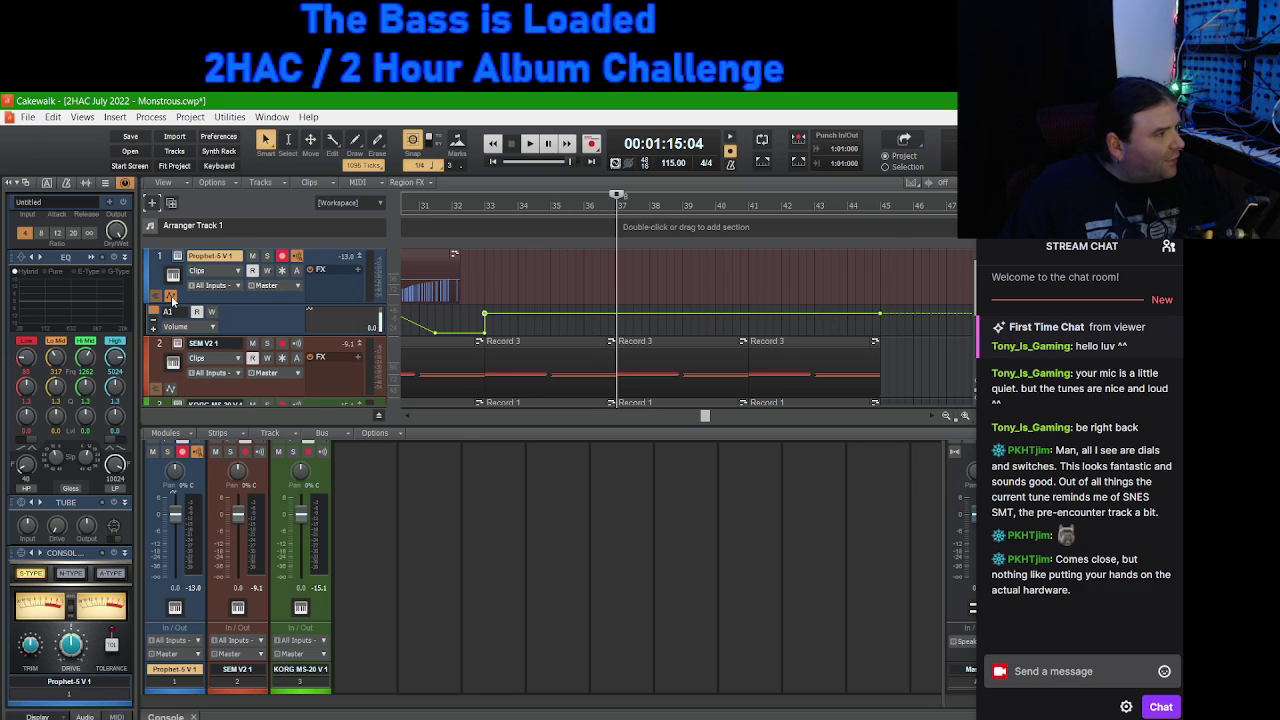
{"action": "scroll", "coordinate": [200, 310], "scroll_direction": "up", "scroll_amount": 1}
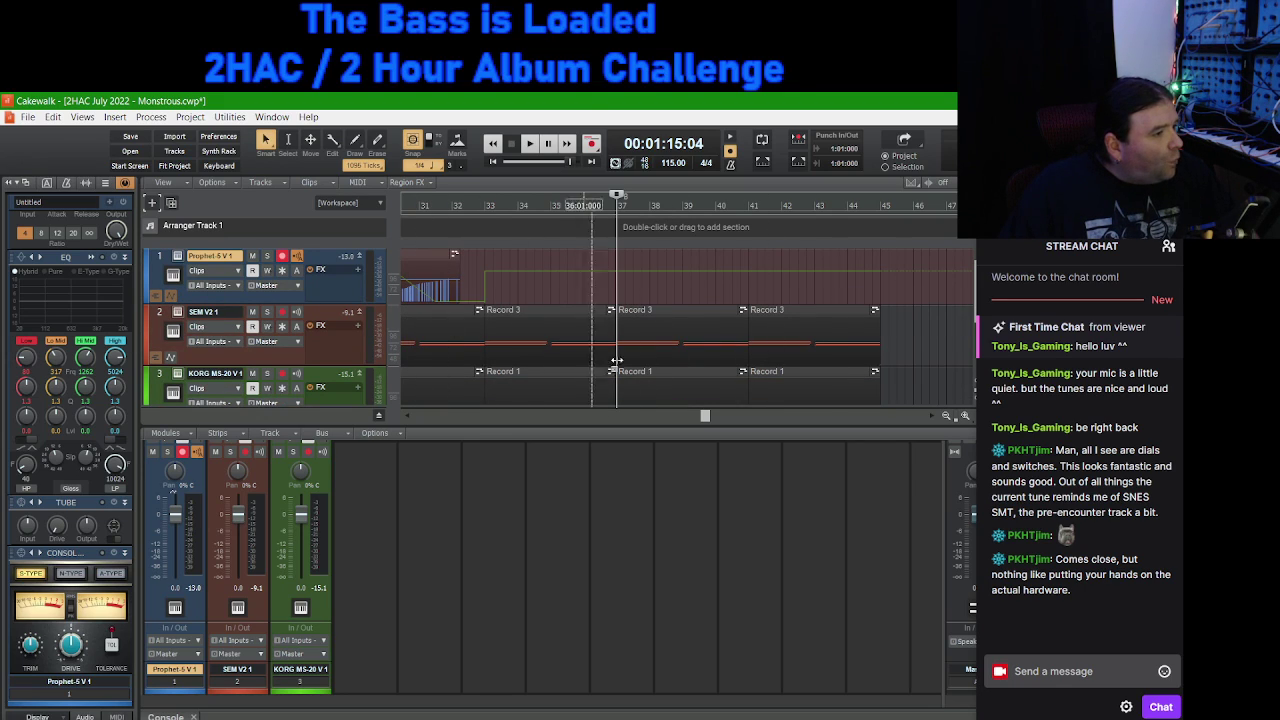
Step: Delete the SEM V2 1 and KORG MS-20 V 1 clips from measure 37 onward
{"action": "scroll", "coordinate": [713, 366], "scroll_direction": "down", "scroll_amount": 1}
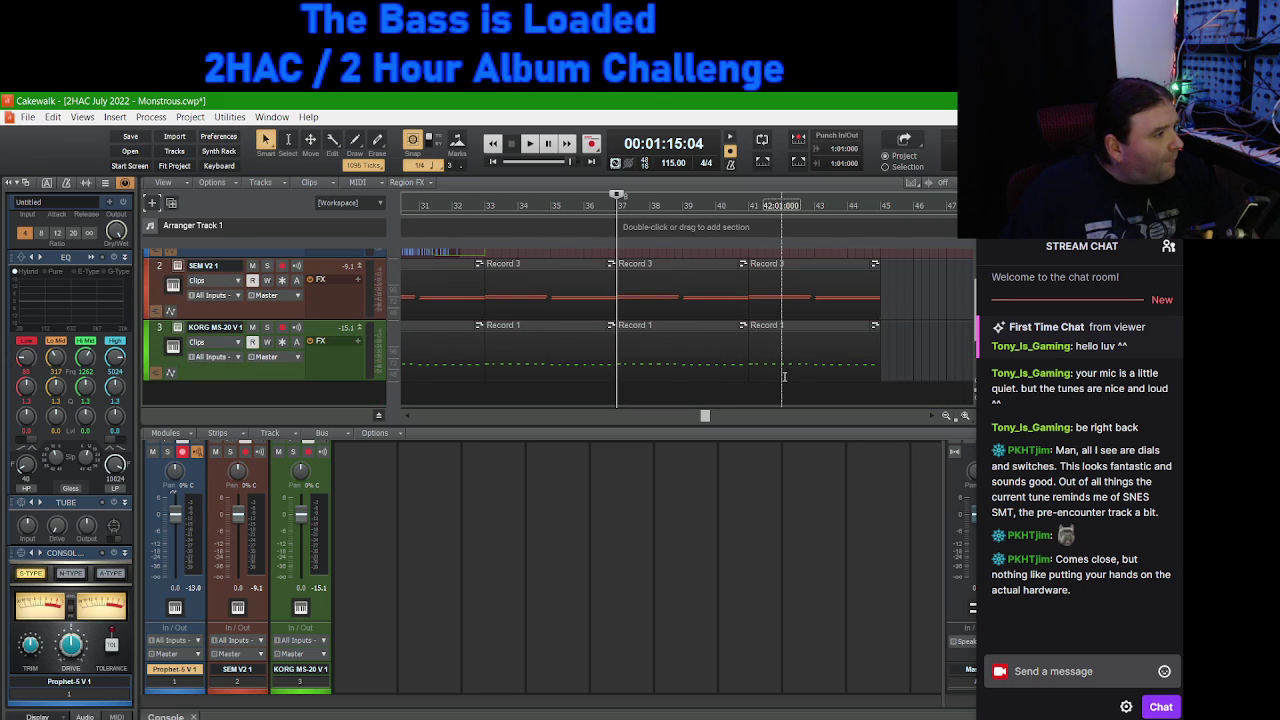
{"action": "scroll", "coordinate": [757, 380], "scroll_direction": "up", "scroll_amount": 1}
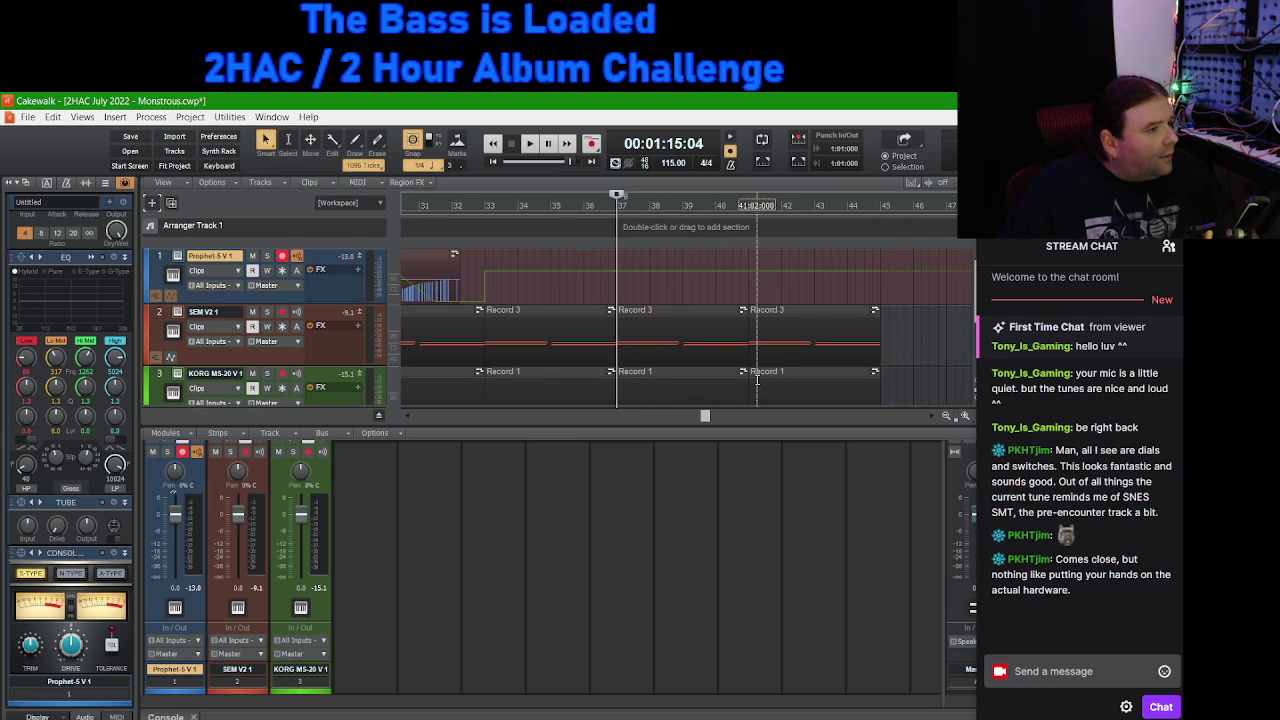
{"action": "scroll", "coordinate": [579, 313], "scroll_direction": "down", "scroll_amount": 1}
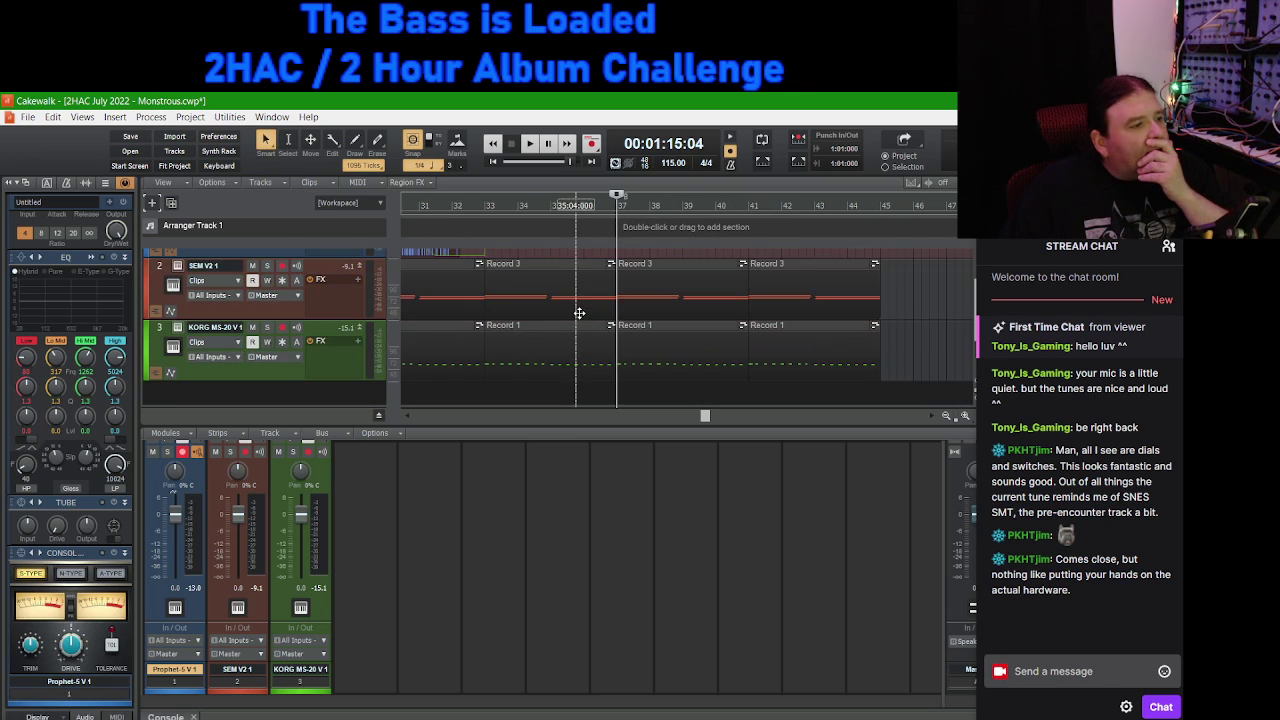
{"action": "left_click", "coordinate": [715, 295]}
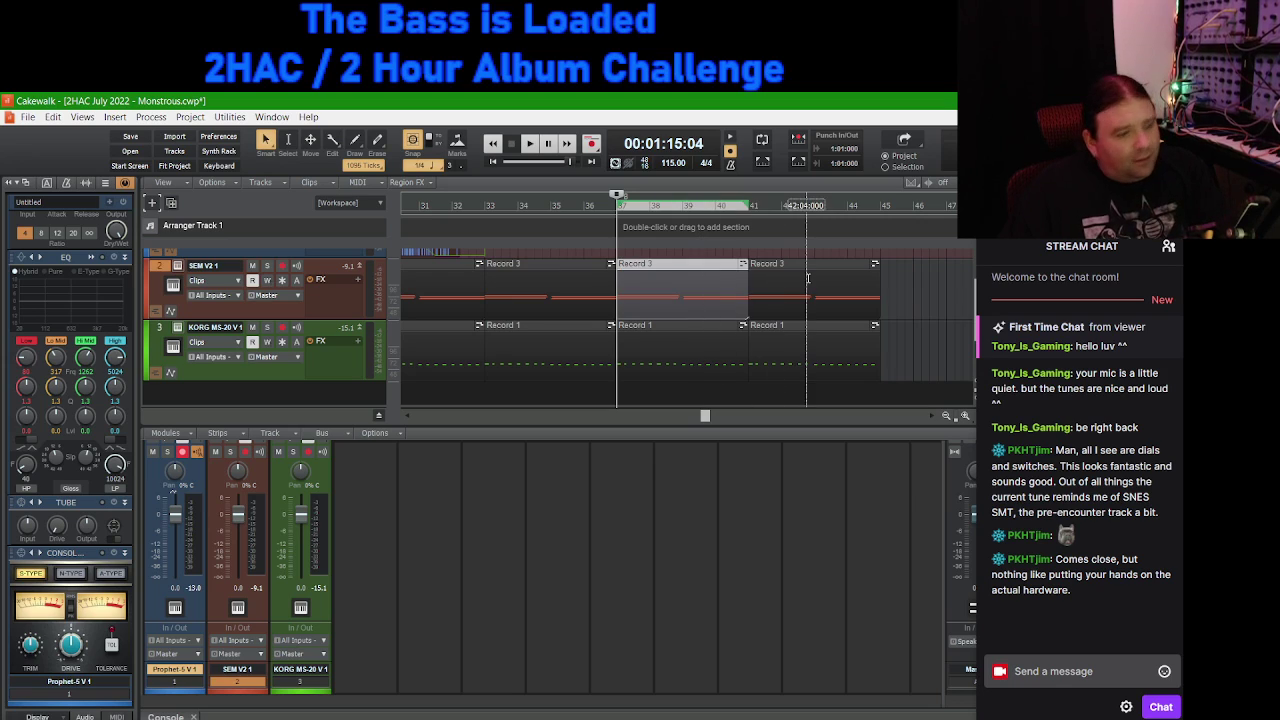
{"action": "key", "text": "Delete"}
{"action": "left_click", "coordinate": [790, 285]}
{"action": "key", "text": "Delete"}
{"action": "left_click", "coordinate": [780, 330]}
{"action": "key", "text": "Delete"}
{"action": "left_click", "coordinate": [677, 330]}
{"action": "key", "text": "Delete"}
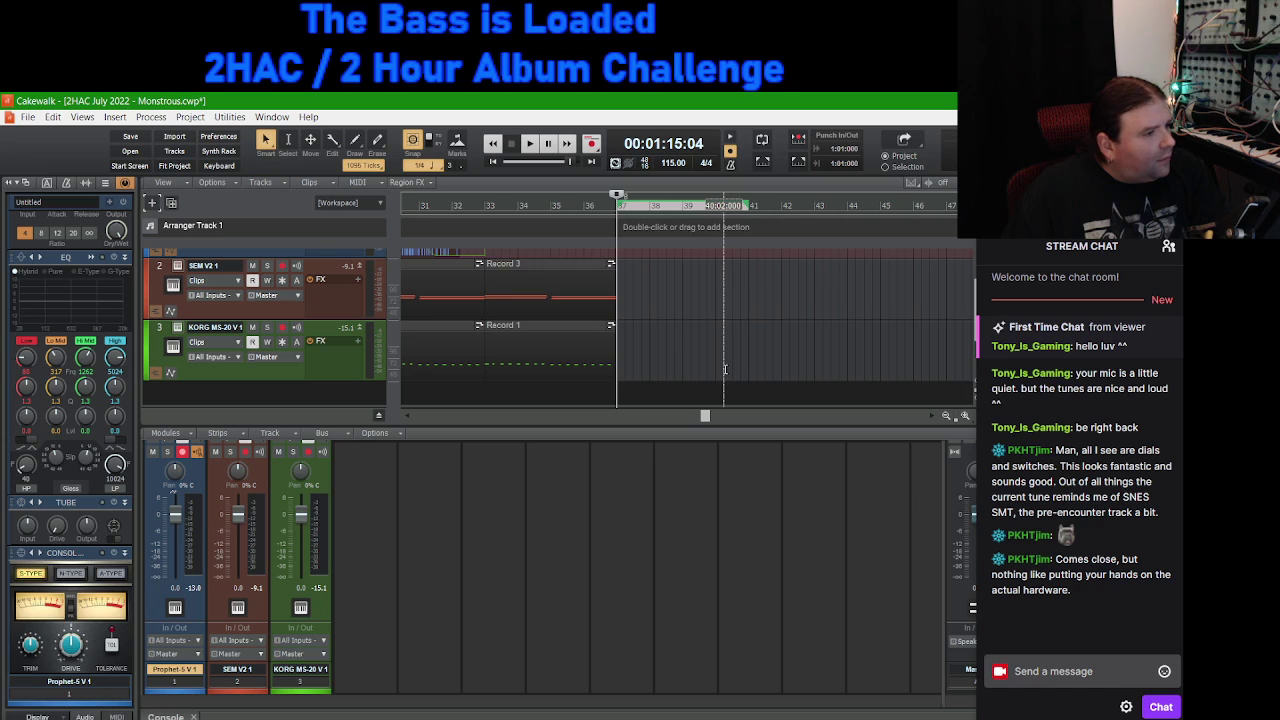
Step: Open the KORG MS-20 V instrument of track 3 to try out ideas for the new section, and close it
{"action": "scroll", "coordinate": [689, 335], "scroll_direction": "up", "scroll_amount": 2}
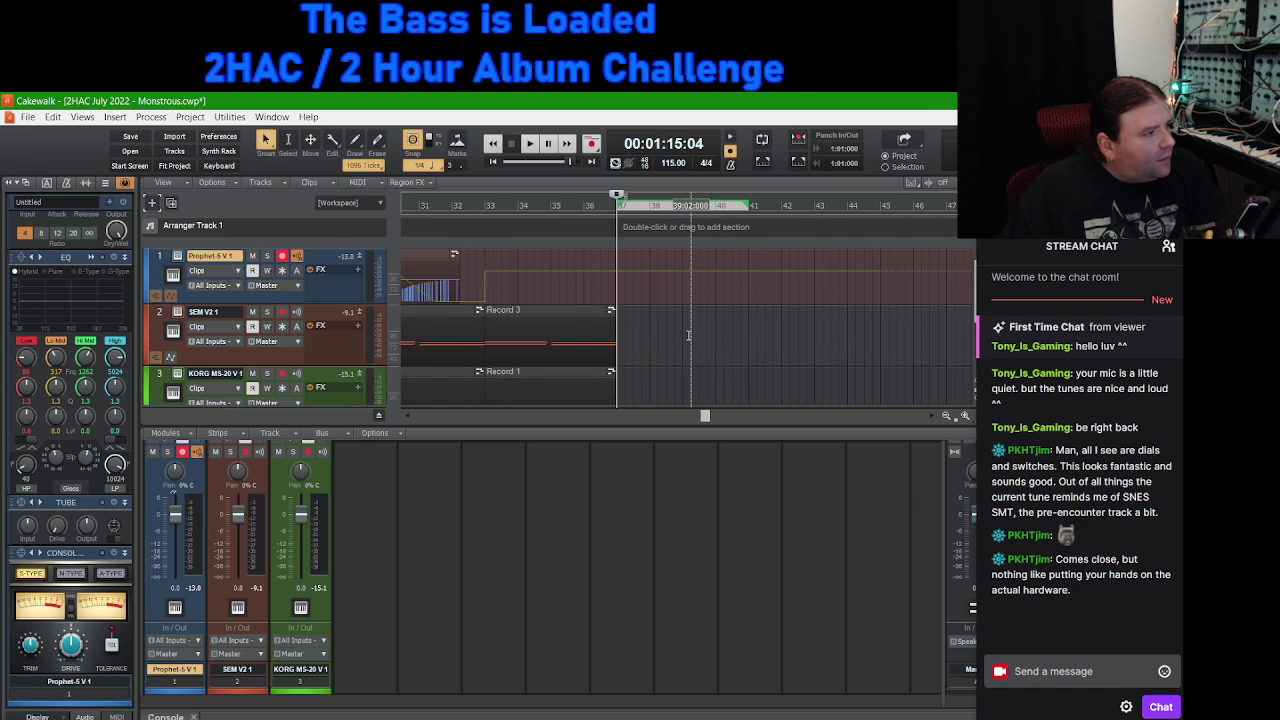
{"action": "scroll", "coordinate": [685, 335], "scroll_direction": "down", "scroll_amount": 1}
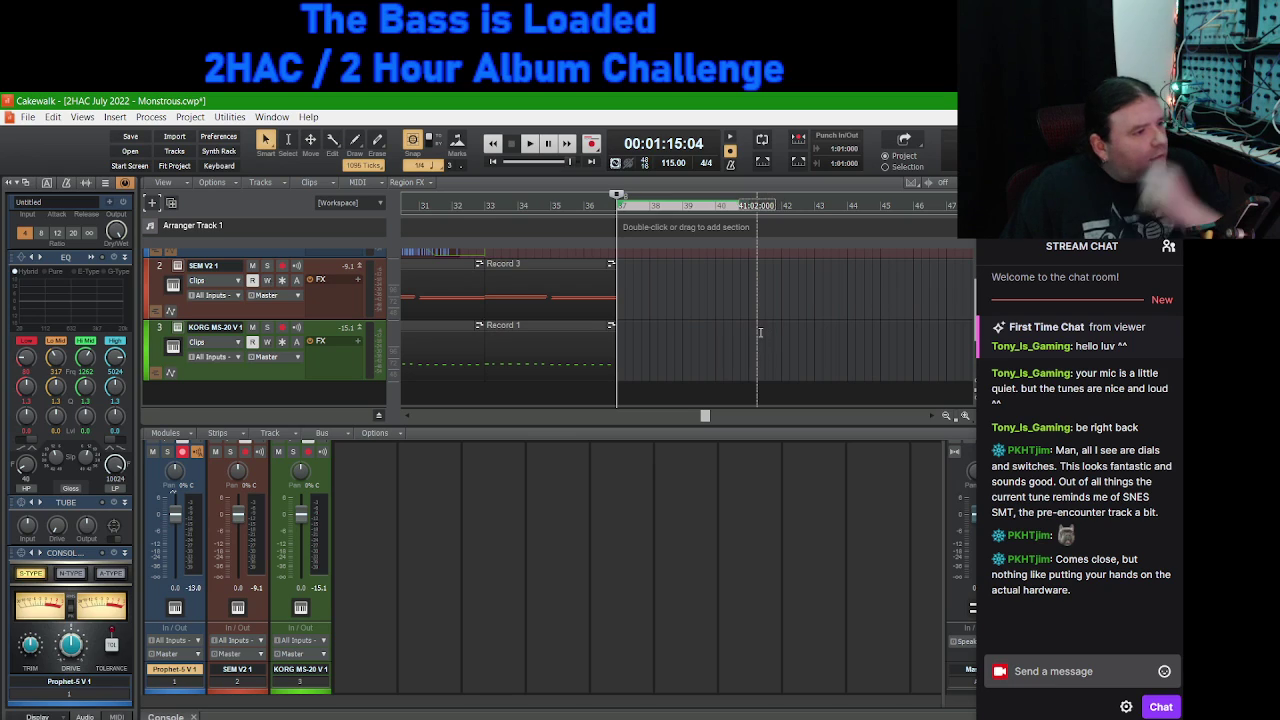
{"action": "scroll", "coordinate": [160, 328], "scroll_direction": "up", "scroll_amount": 1}
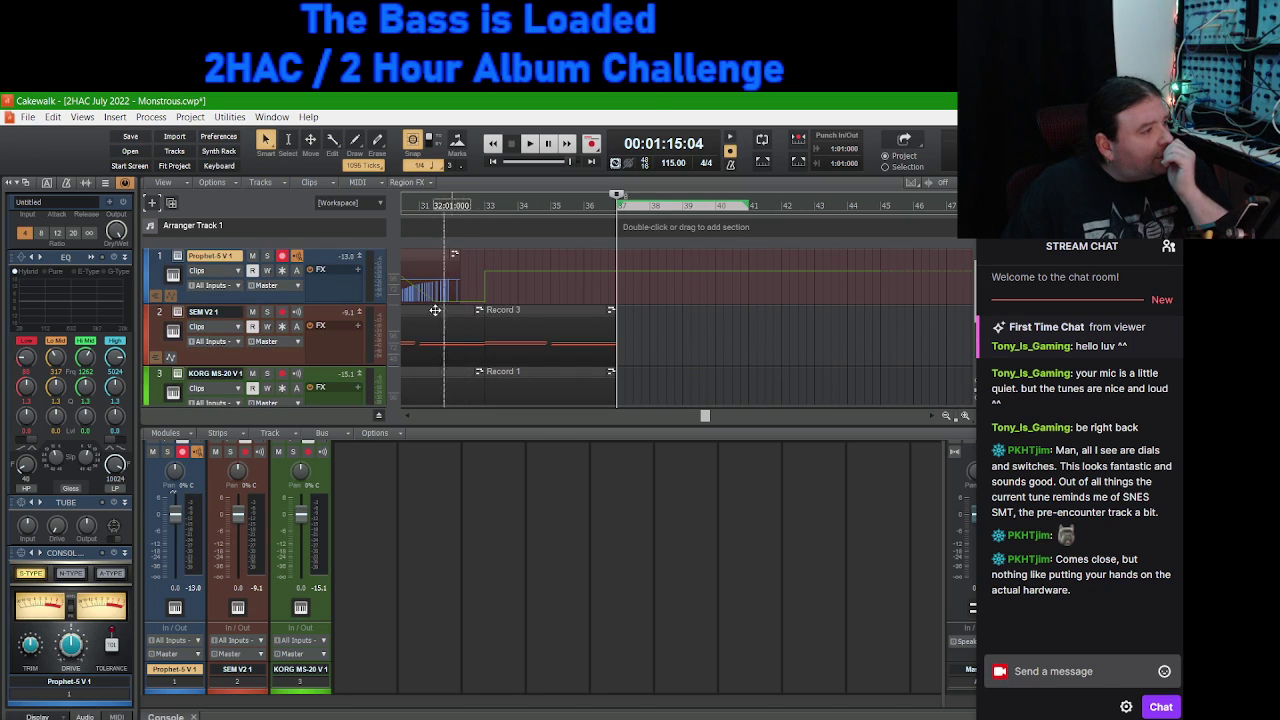
{"action": "scroll", "coordinate": [200, 302], "scroll_direction": "down", "scroll_amount": 1}
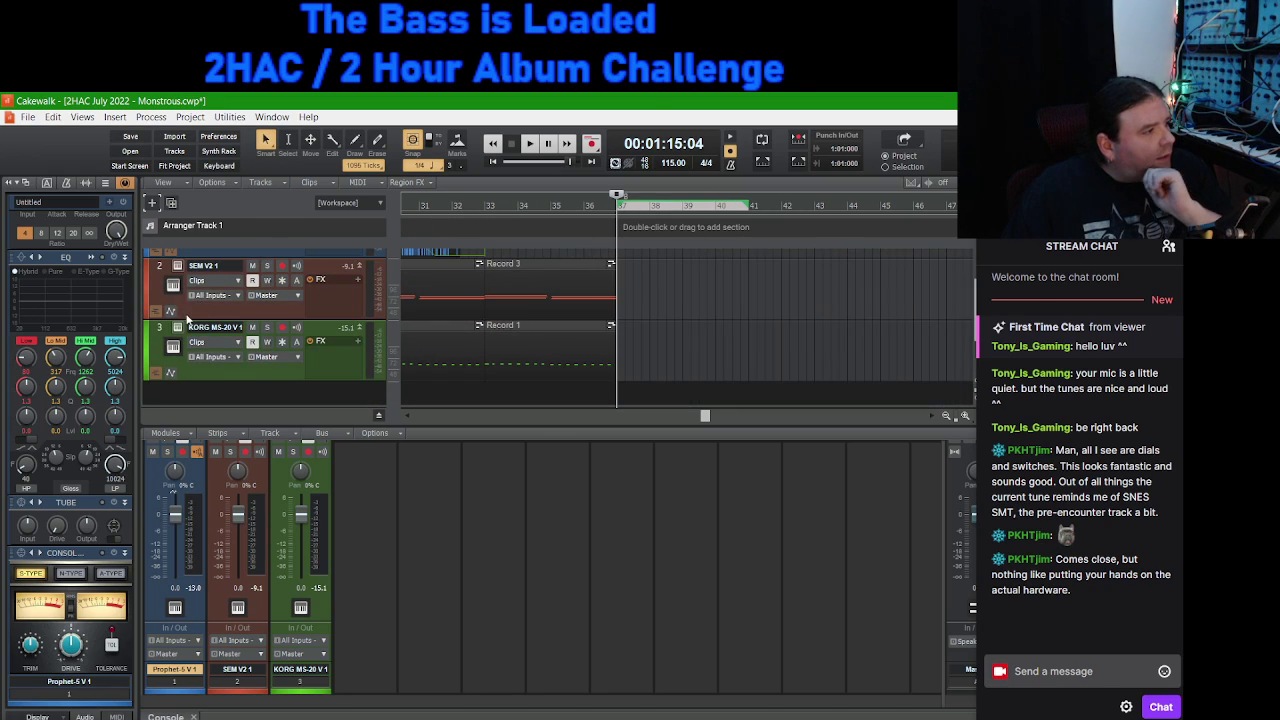
{"action": "left_click", "coordinate": [176, 328]}
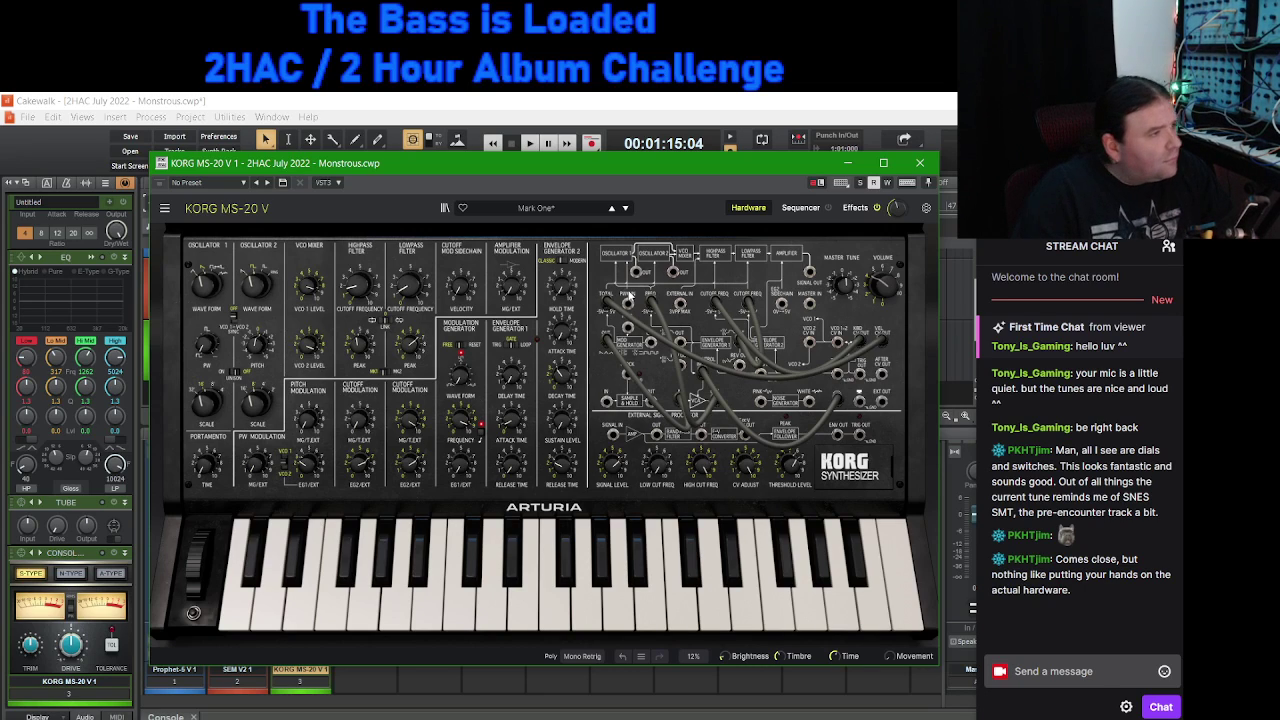
{"action": "left_click", "coordinate": [920, 162]}
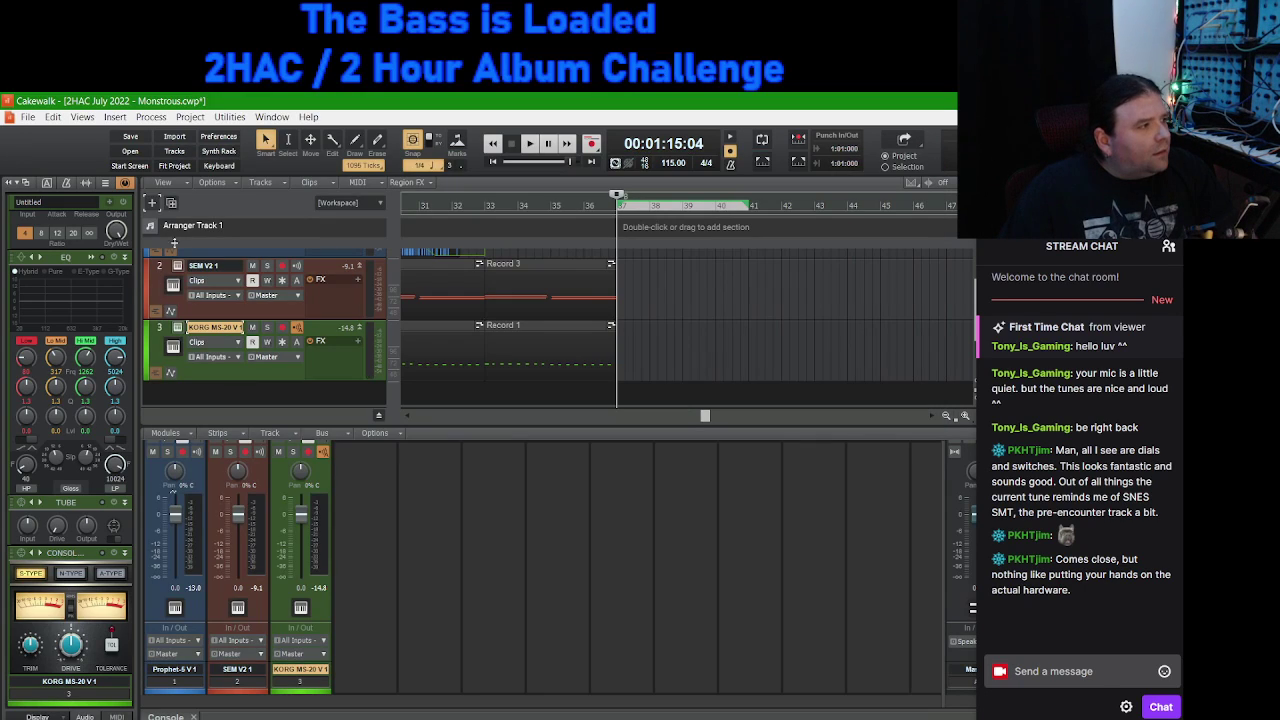
Step: Open the SEM V instrument of track 2 to rehearse a part for the new section, and close it
{"action": "left_click", "coordinate": [178, 266]}
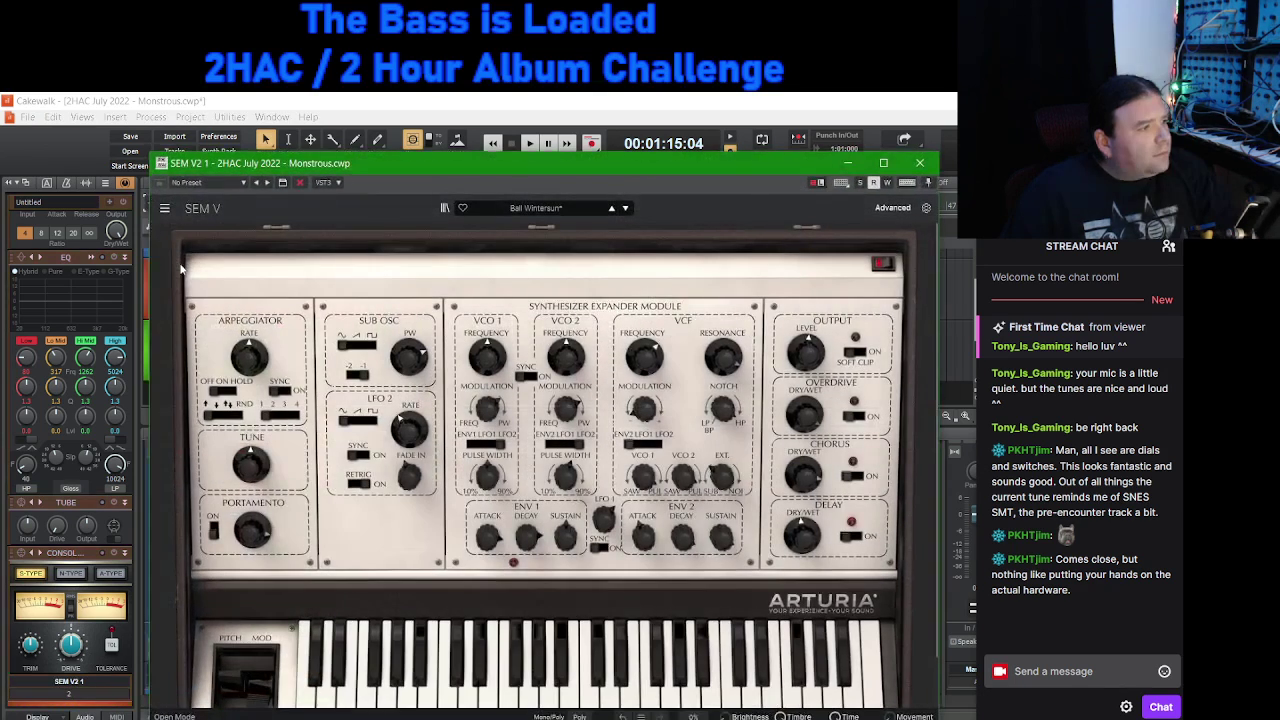
{"action": "left_click_drag", "start_coordinate": [744, 172], "coordinate": [697, 117]}
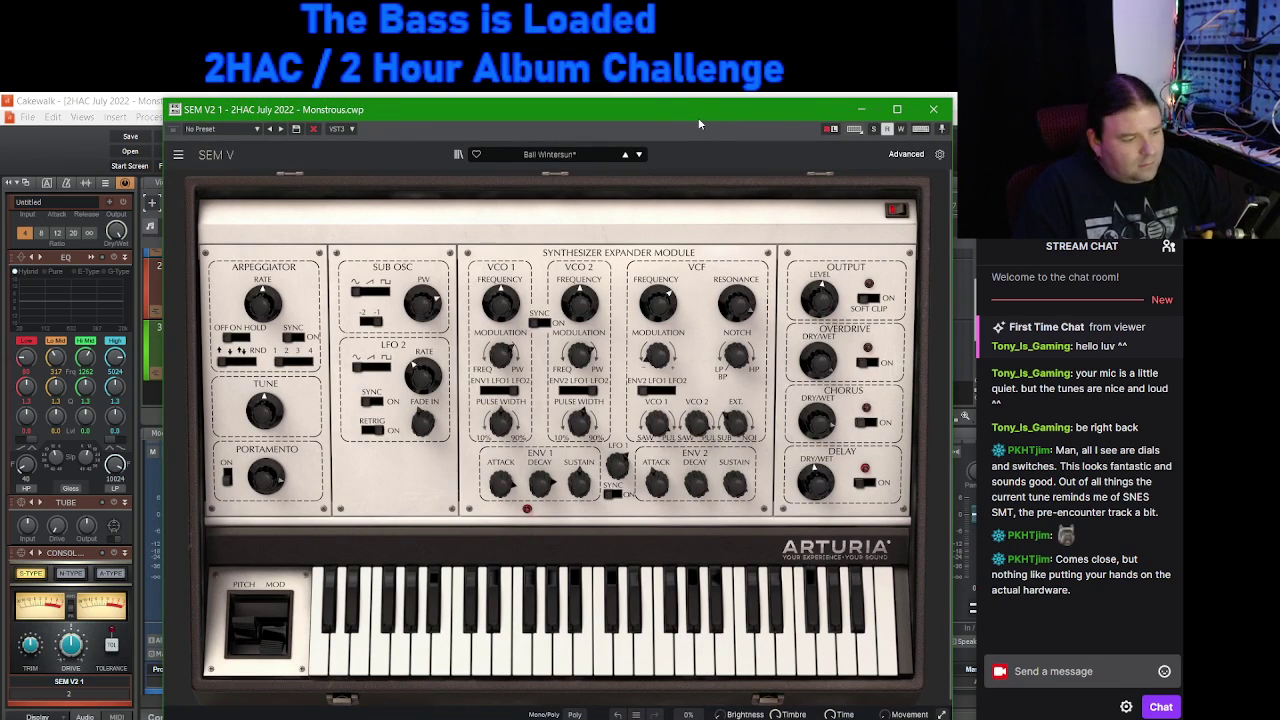
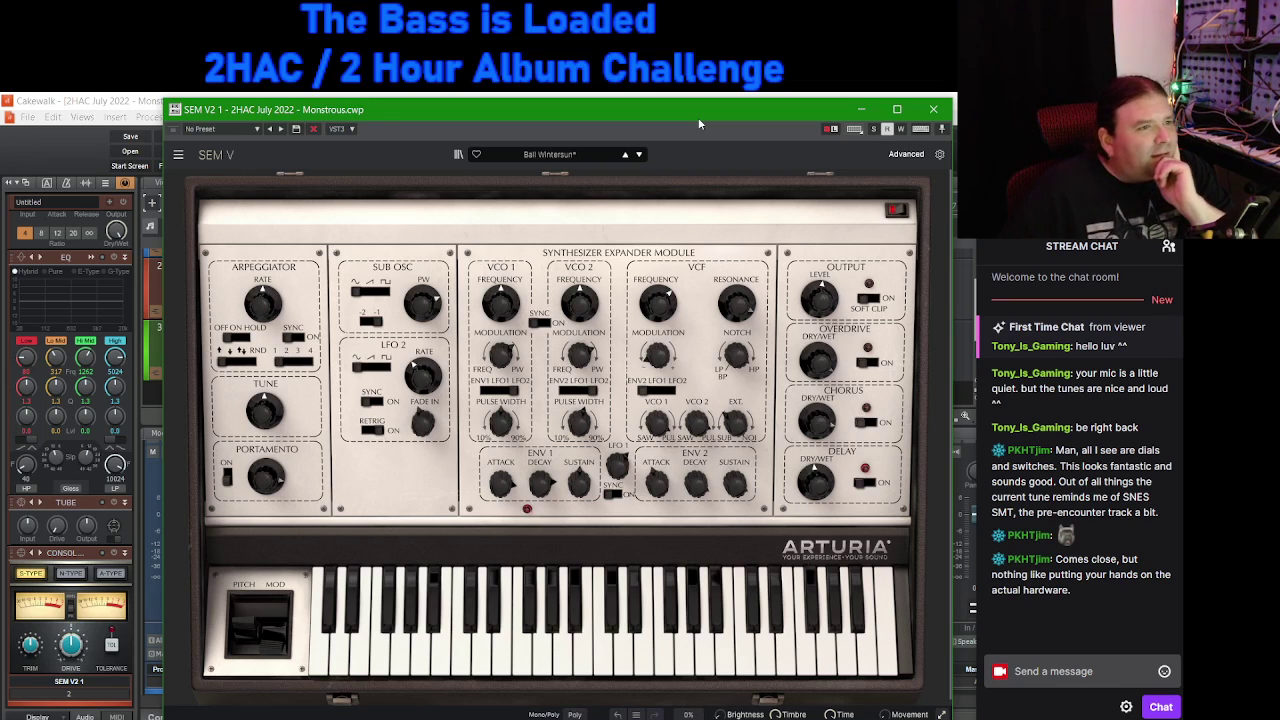
{"action": "left_click", "coordinate": [933, 109]}
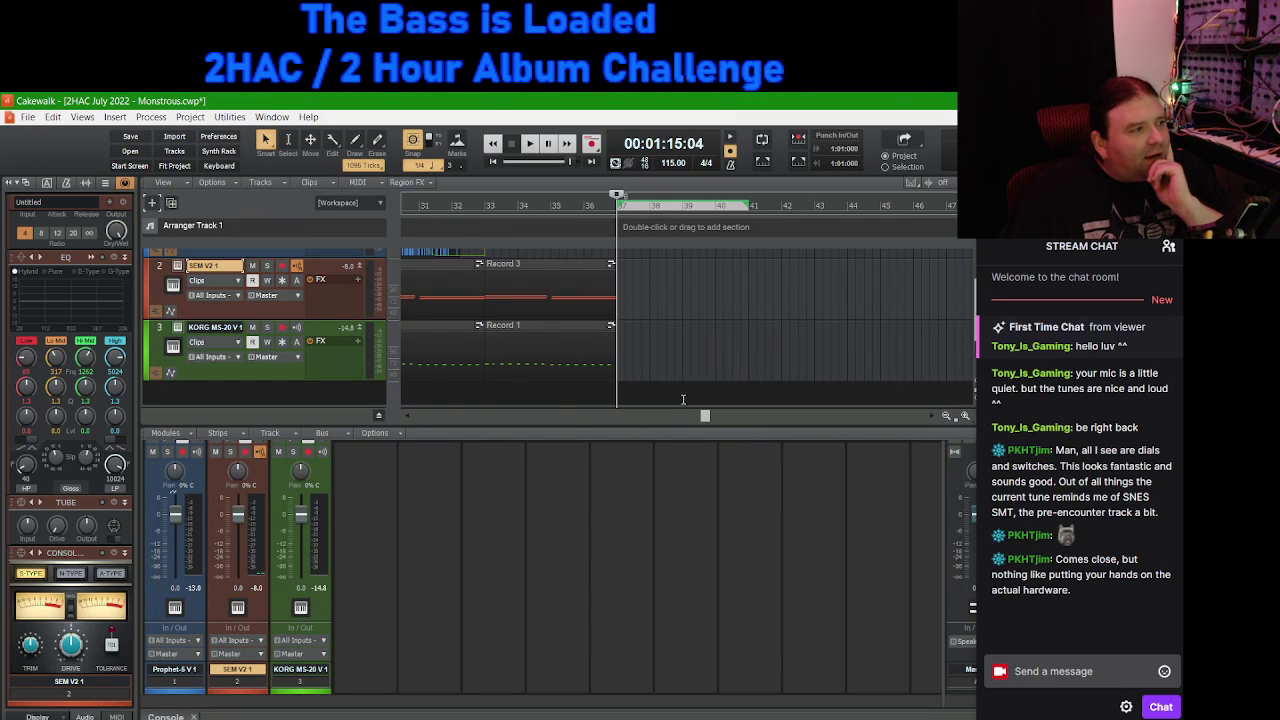
Step: Arm the SEM V2 1 track, record a new part covering measures 37 to 45, and play it back
{"action": "left_click", "coordinate": [282, 265]}
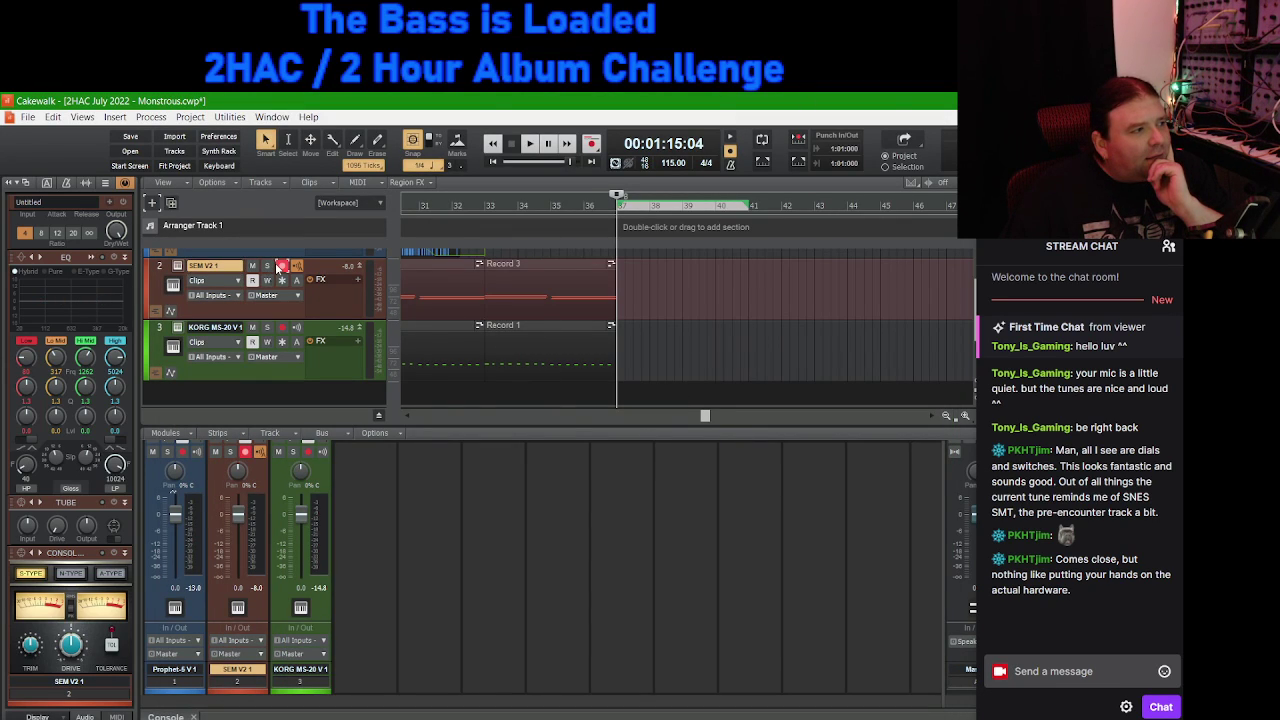
{"action": "left_click", "coordinate": [593, 144]}
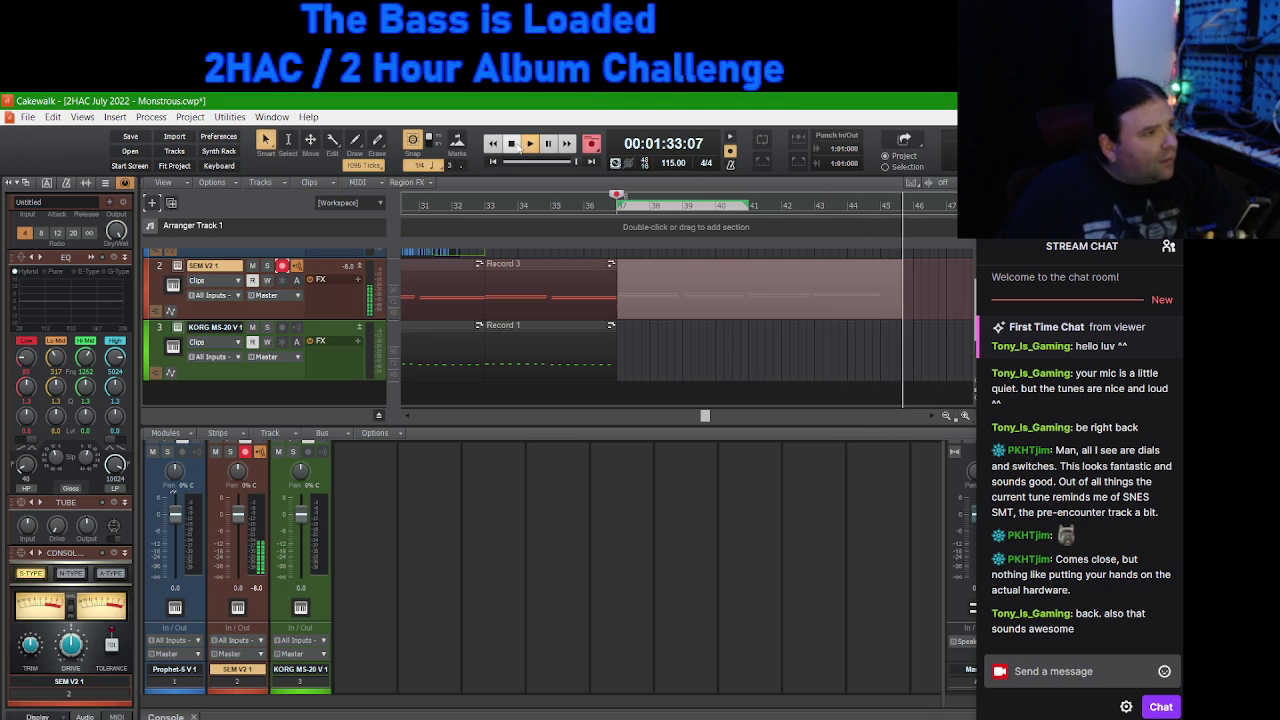
{"action": "left_click", "coordinate": [511, 143]}
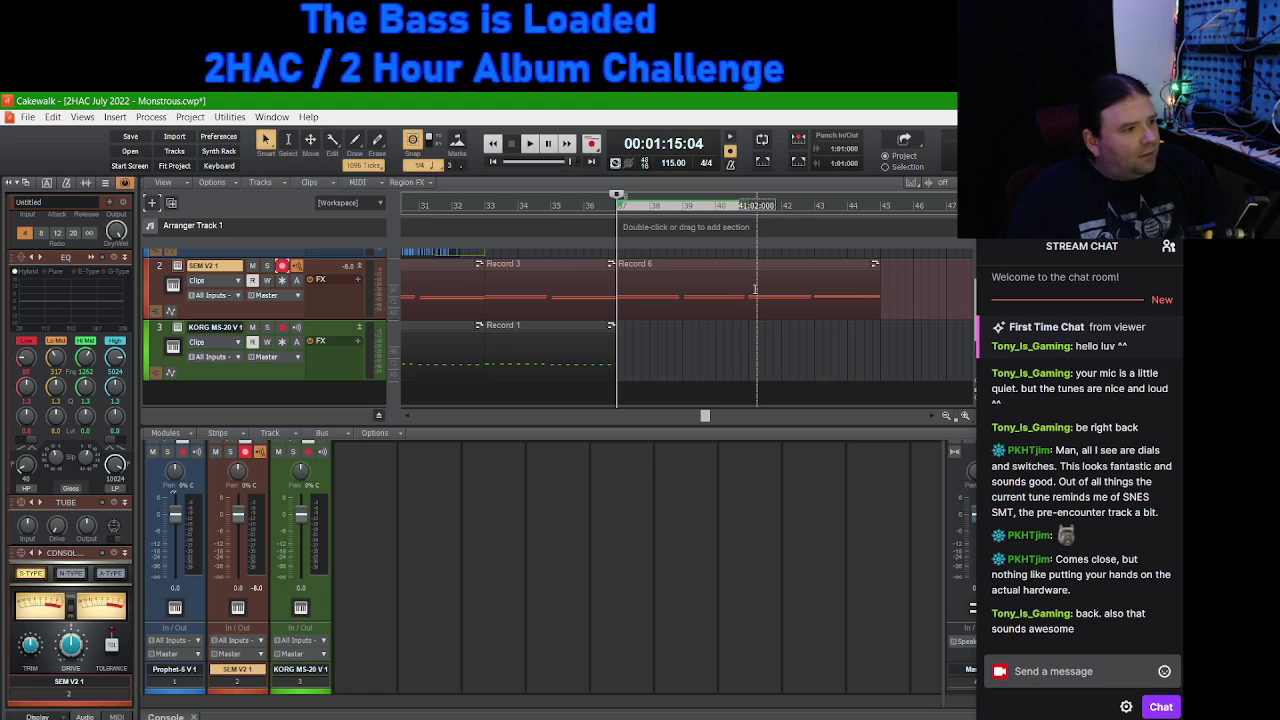
{"action": "key", "text": "space"}
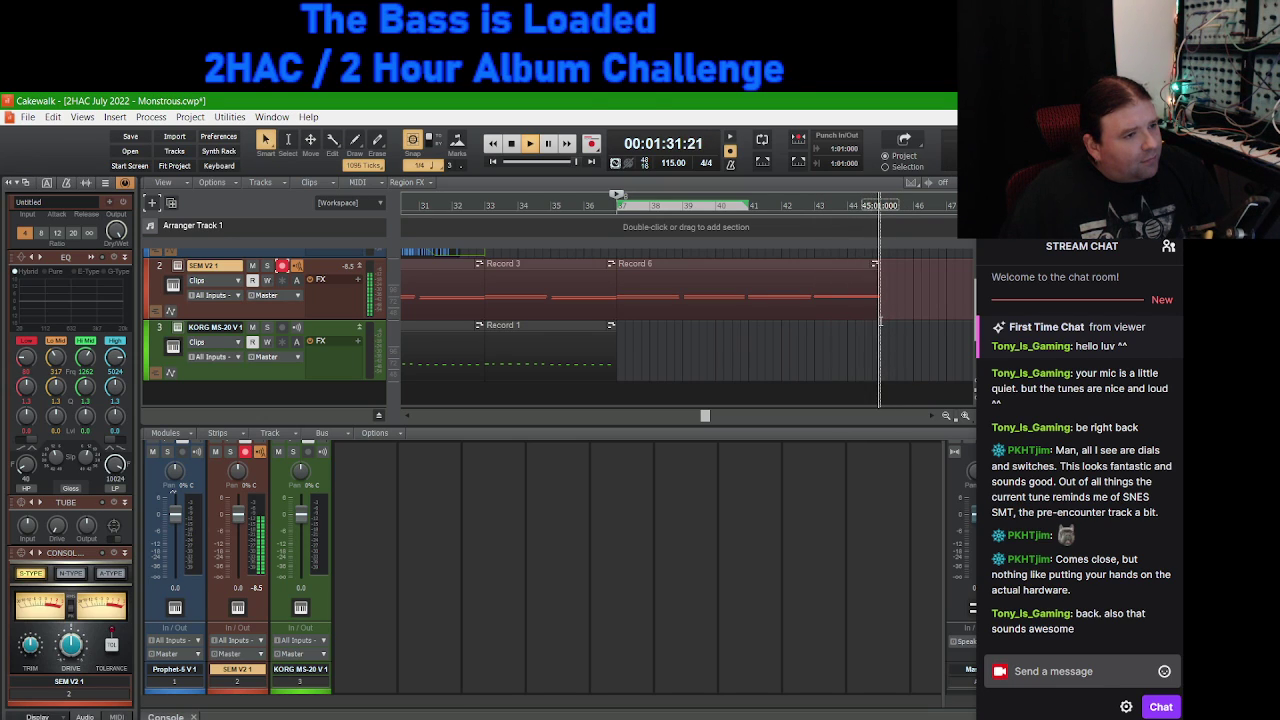
{"action": "key", "text": "space"}
Step: Copy the newly recorded SEM V2 1 clip and paste the copy at measure 45
{"action": "left_click", "coordinate": [663, 263]}
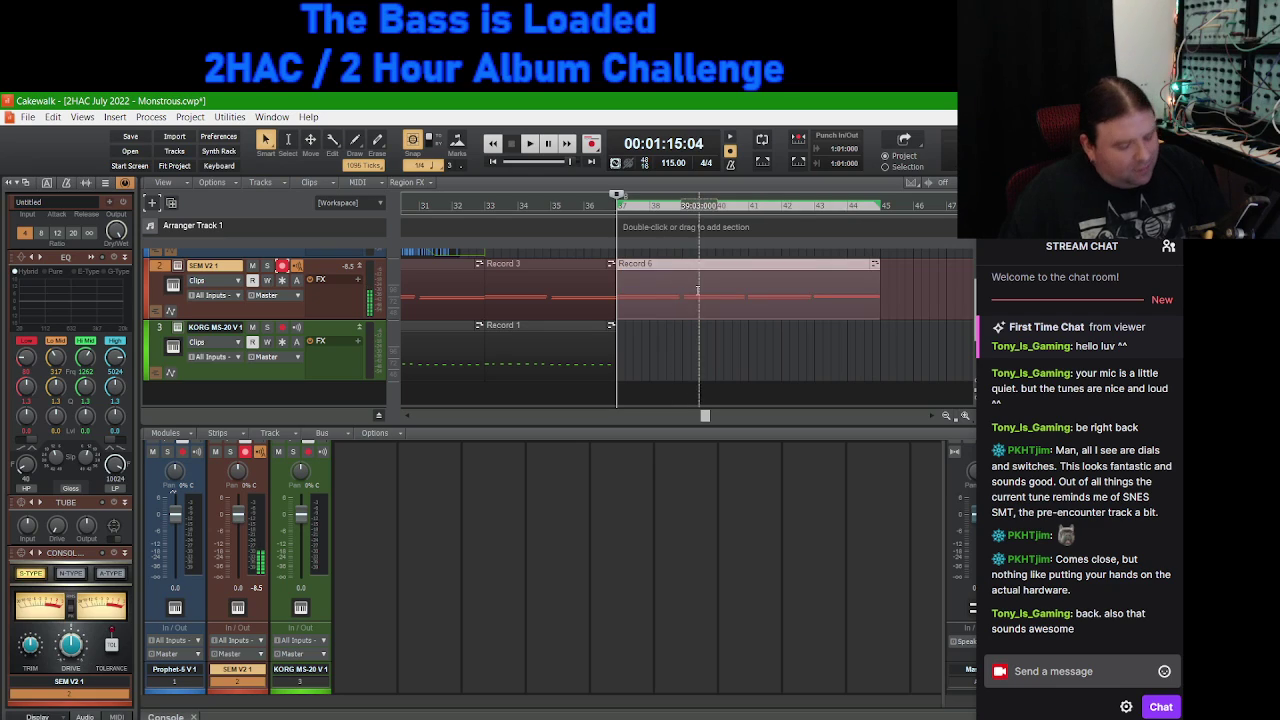
{"action": "left_click", "coordinate": [880, 205]}
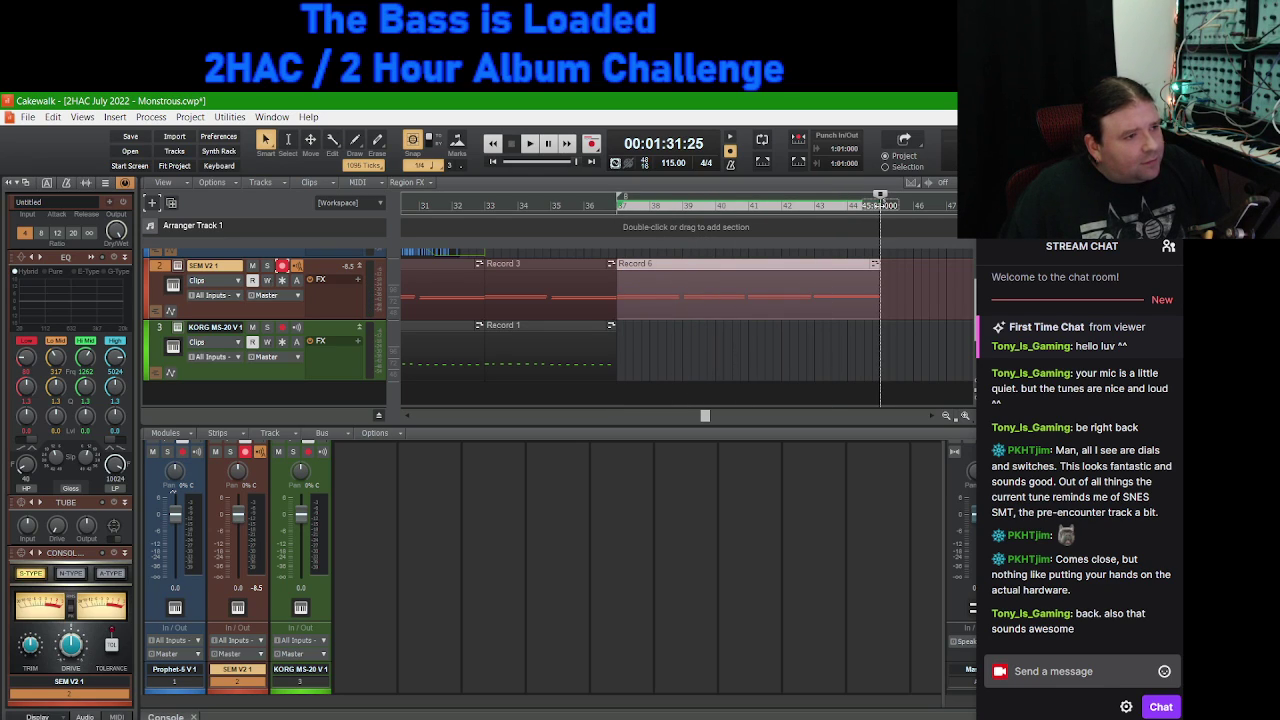
{"action": "key", "text": "s"}
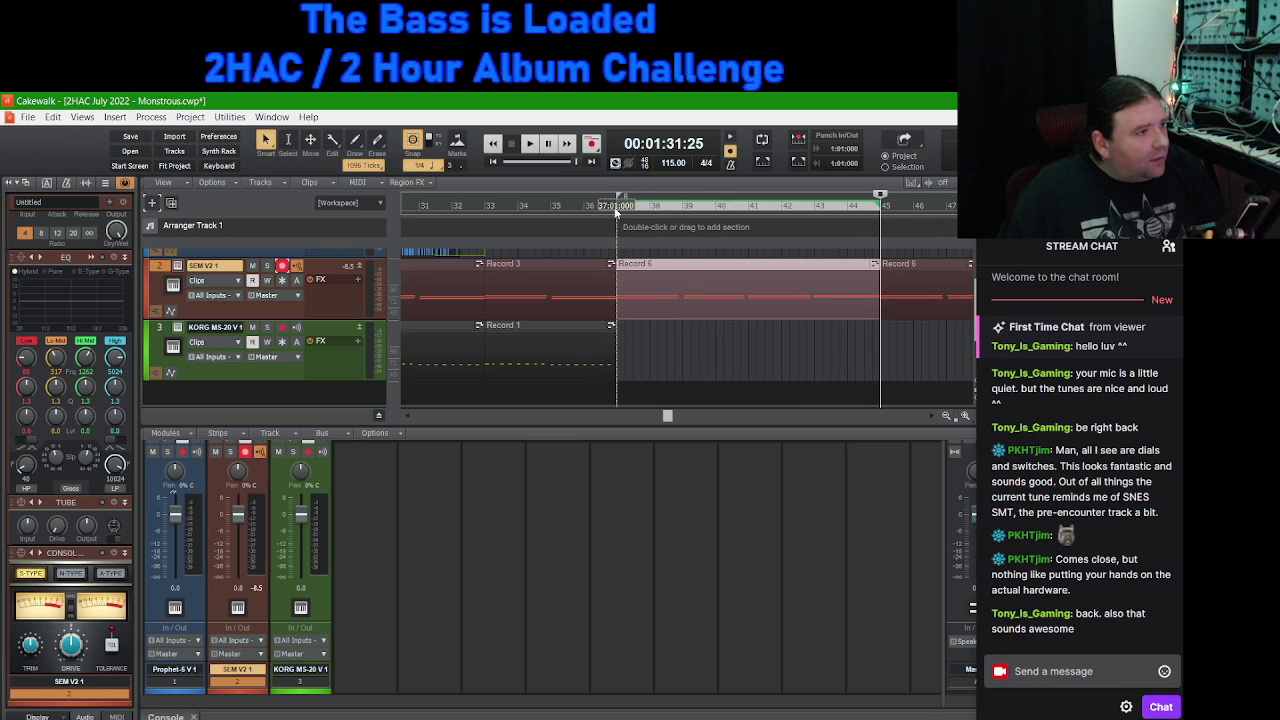
Step: Disarm SEM V2 1, arm the KORG MS-20 V 1 track for recording and return the playhead to measure 37
{"action": "left_click", "coordinate": [283, 266]}
{"action": "left_click", "coordinate": [283, 327]}
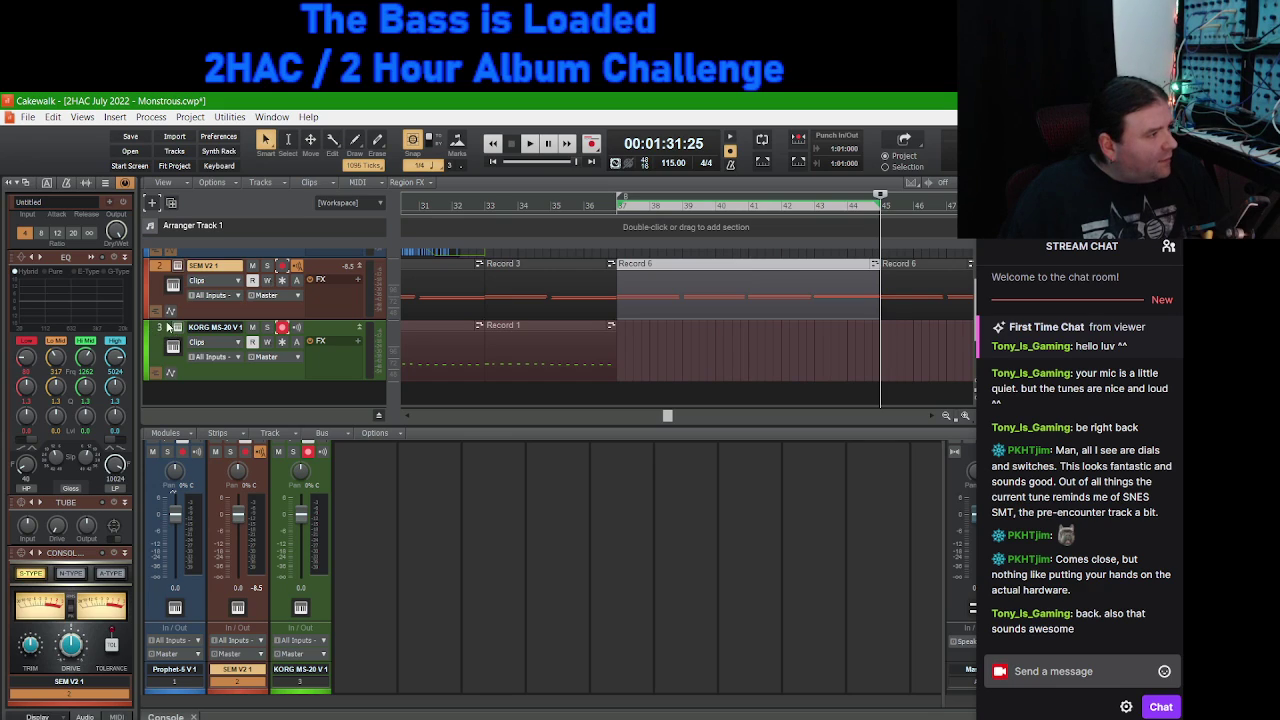
{"action": "left_click", "coordinate": [165, 329]}
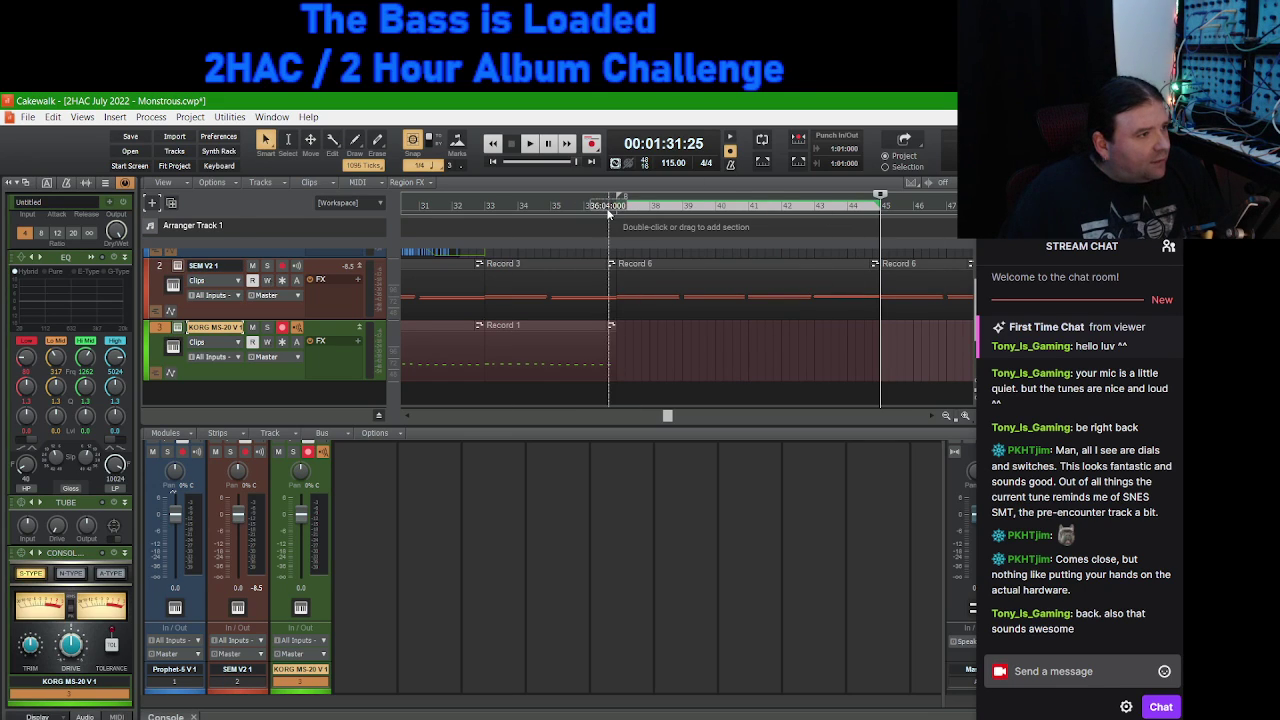
{"action": "left_click", "coordinate": [619, 210]}
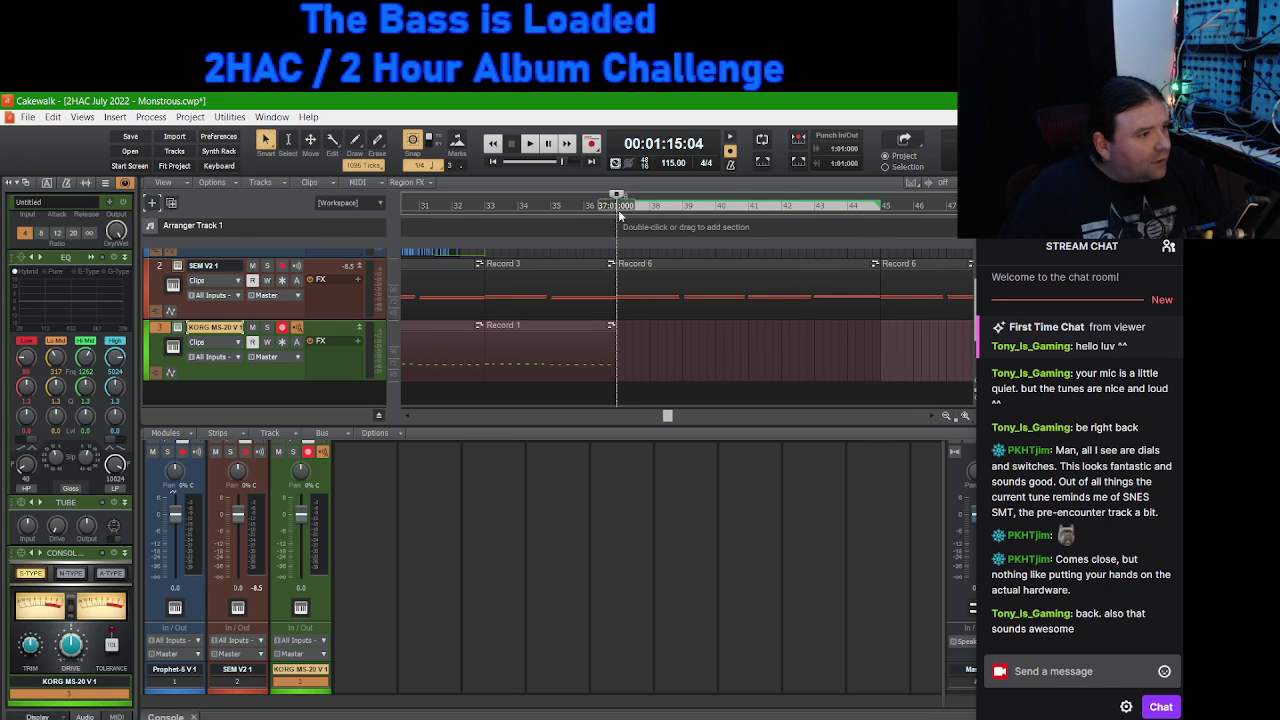
Step: Open the KORG MS-20 V instrument to rehearse the accompanying part, and close it
{"action": "left_click", "coordinate": [179, 329]}
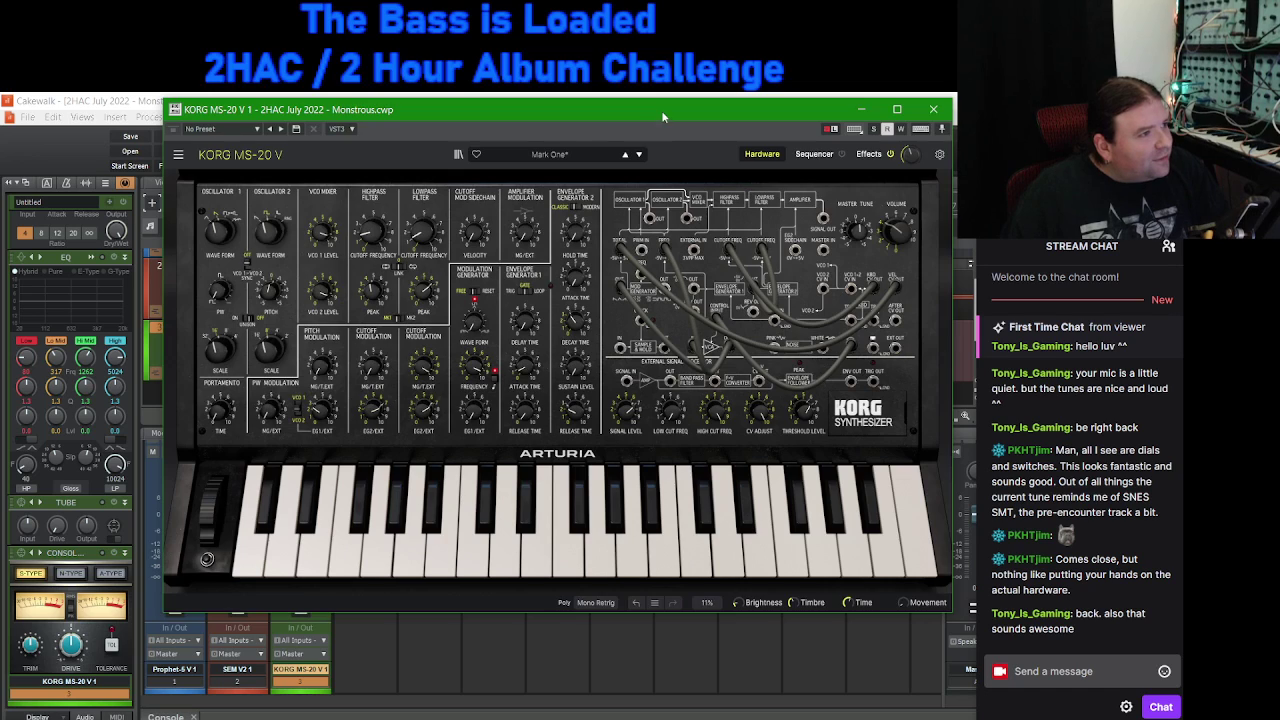
{"action": "left_click_drag", "start_coordinate": [661, 110], "coordinate": [656, 125]}
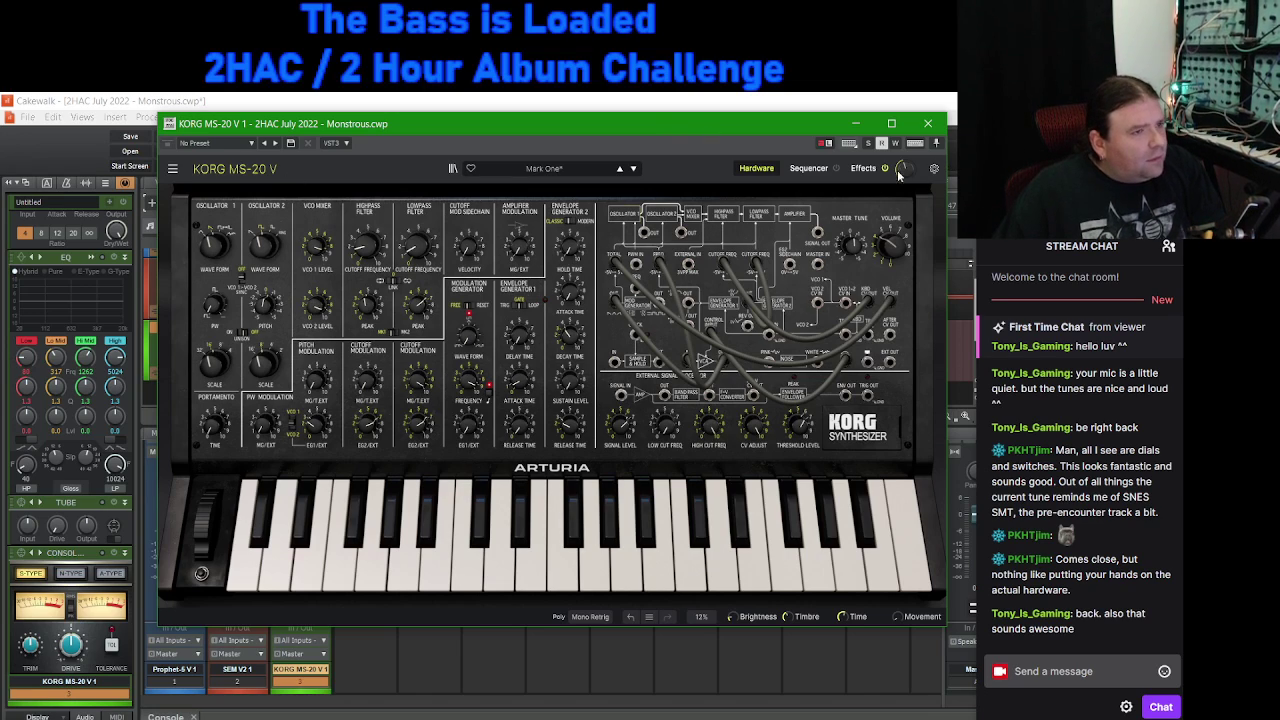
{"action": "left_click", "coordinate": [928, 123]}
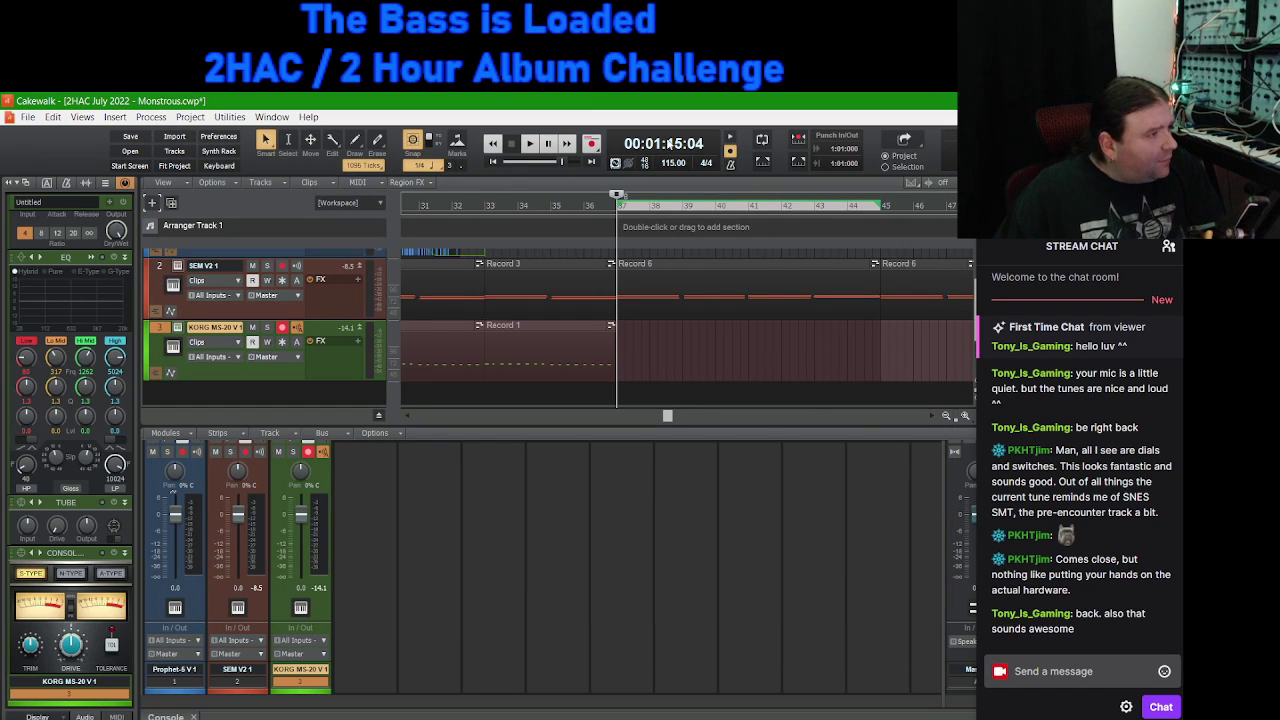
Step: Record a new KORG MS-20 V 1 part from measure 37 and trim the clip's end to measure 45
{"action": "left_click", "coordinate": [591, 145]}
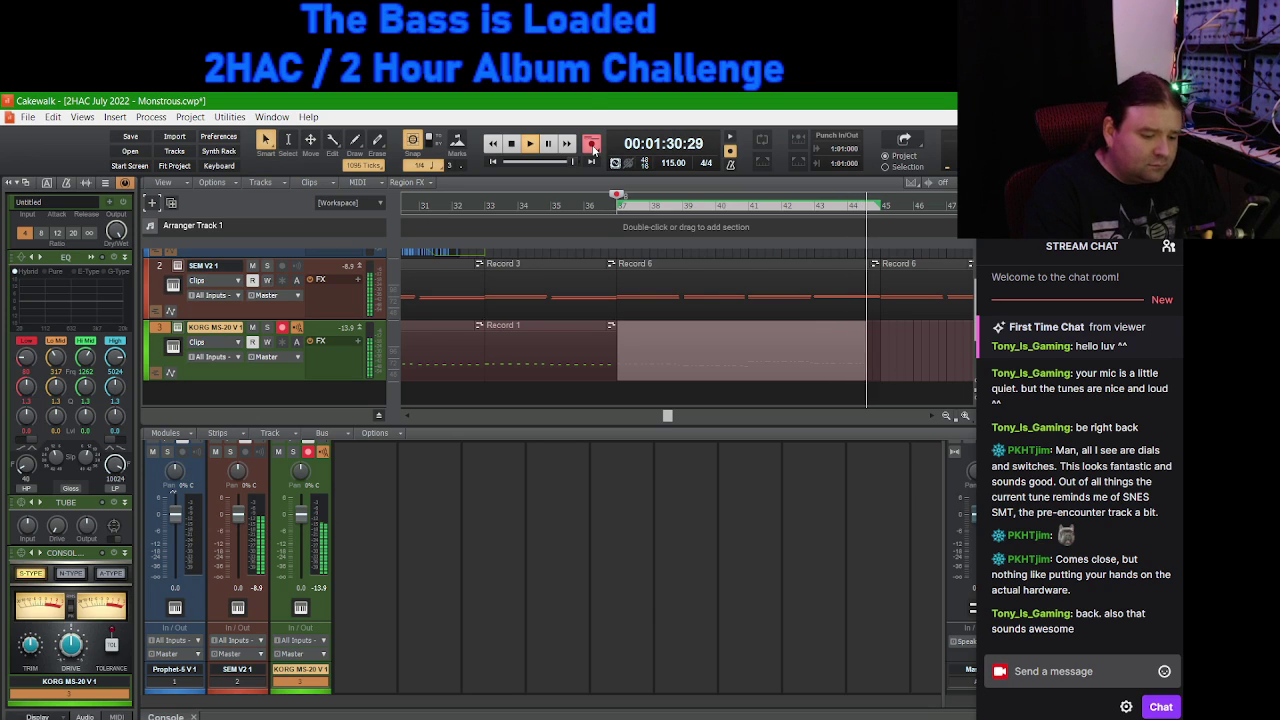
{"action": "left_click", "coordinate": [592, 145]}
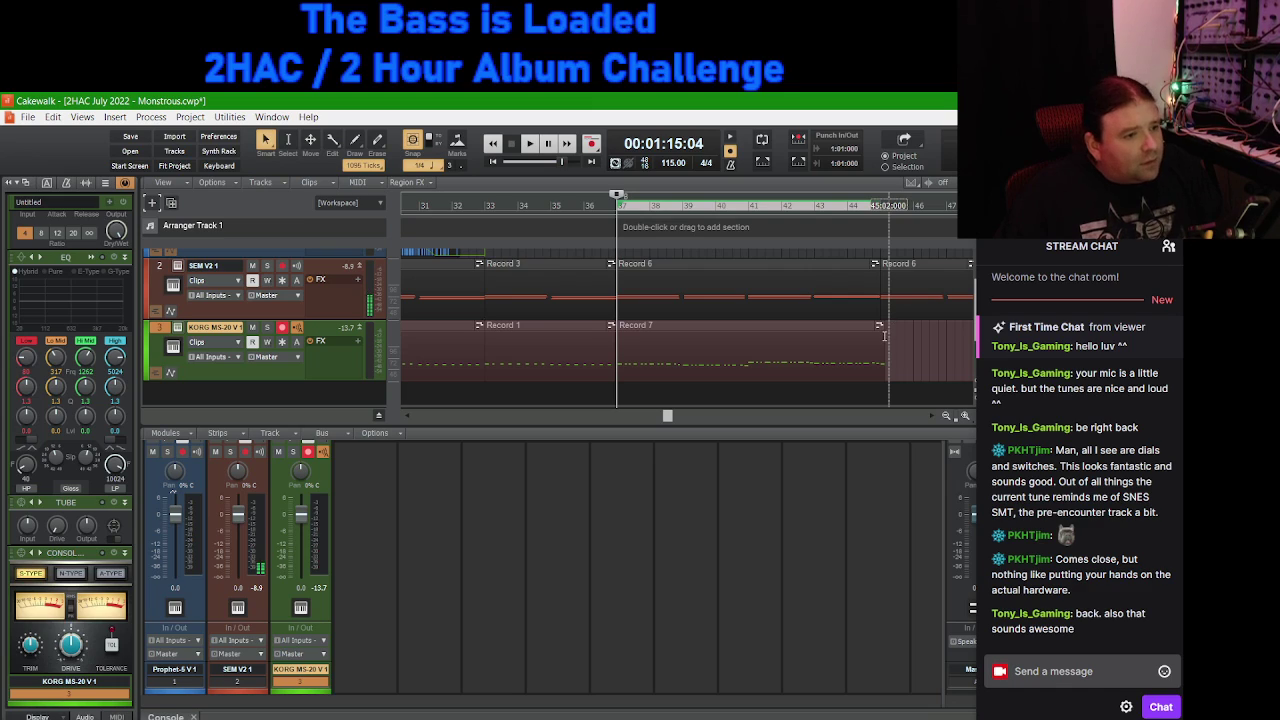
{"action": "left_click_drag", "start_coordinate": [884, 340], "coordinate": [883, 344]}
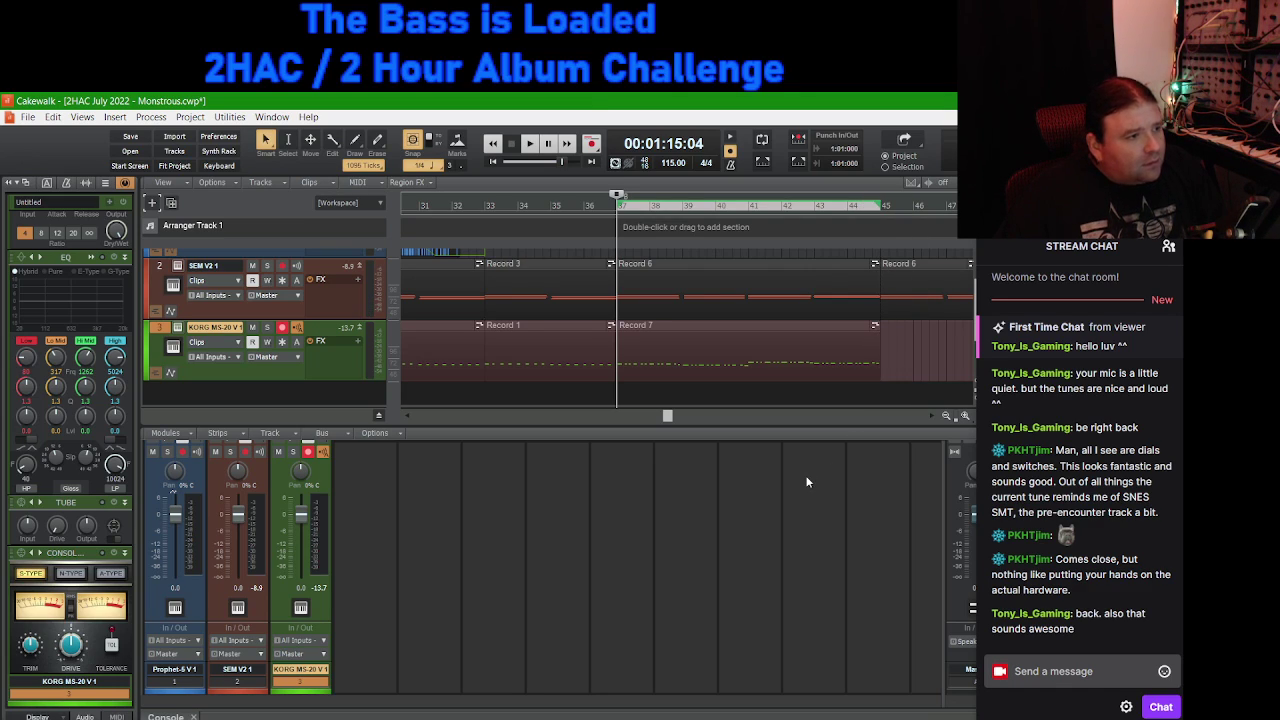
Step: Play back both new parts from measure 37 to just past measure 45 to check how they fit together
{"action": "key", "text": "space"}
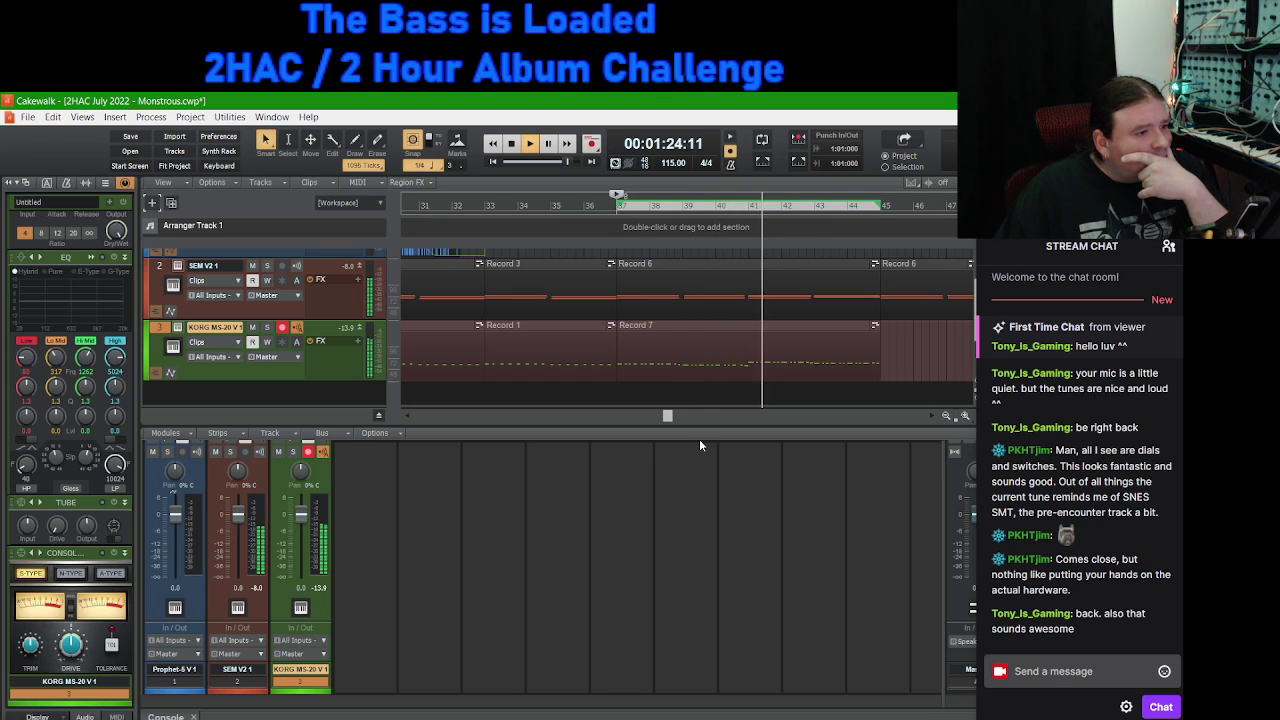
{"action": "left_click_drag", "start_coordinate": [667, 417], "coordinate": [705, 424]}
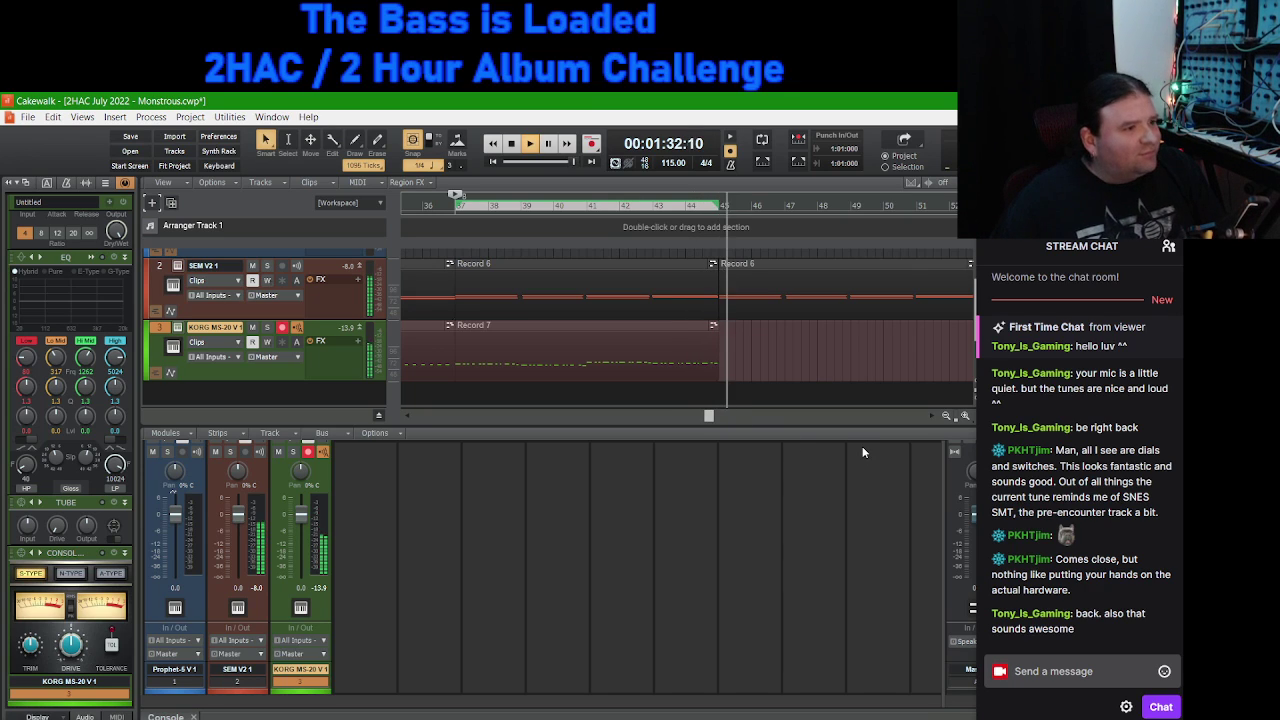
{"action": "key", "text": "space"}
Step: Copy the newly recorded KORG MS-20 V 1 clip and paste the copy at measure 45
{"action": "left_click", "coordinate": [606, 331]}
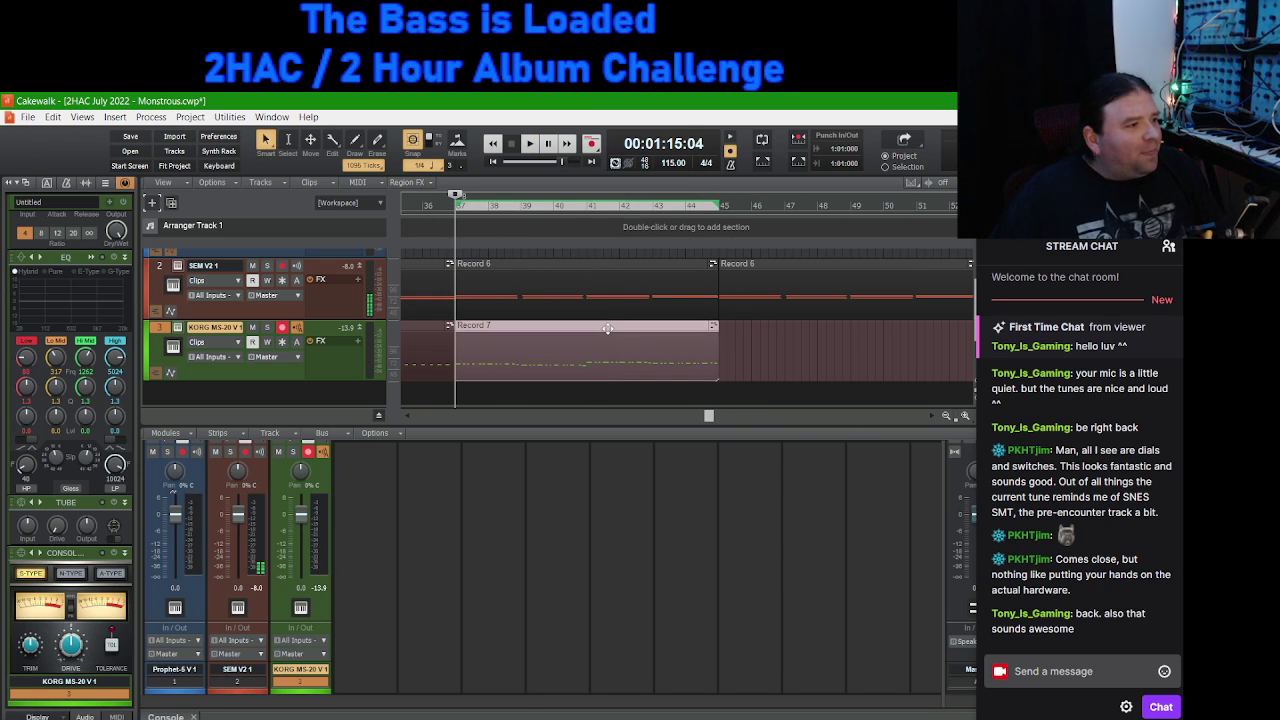
{"action": "left_click", "coordinate": [717, 192]}
{"action": "key", "text": "s"}
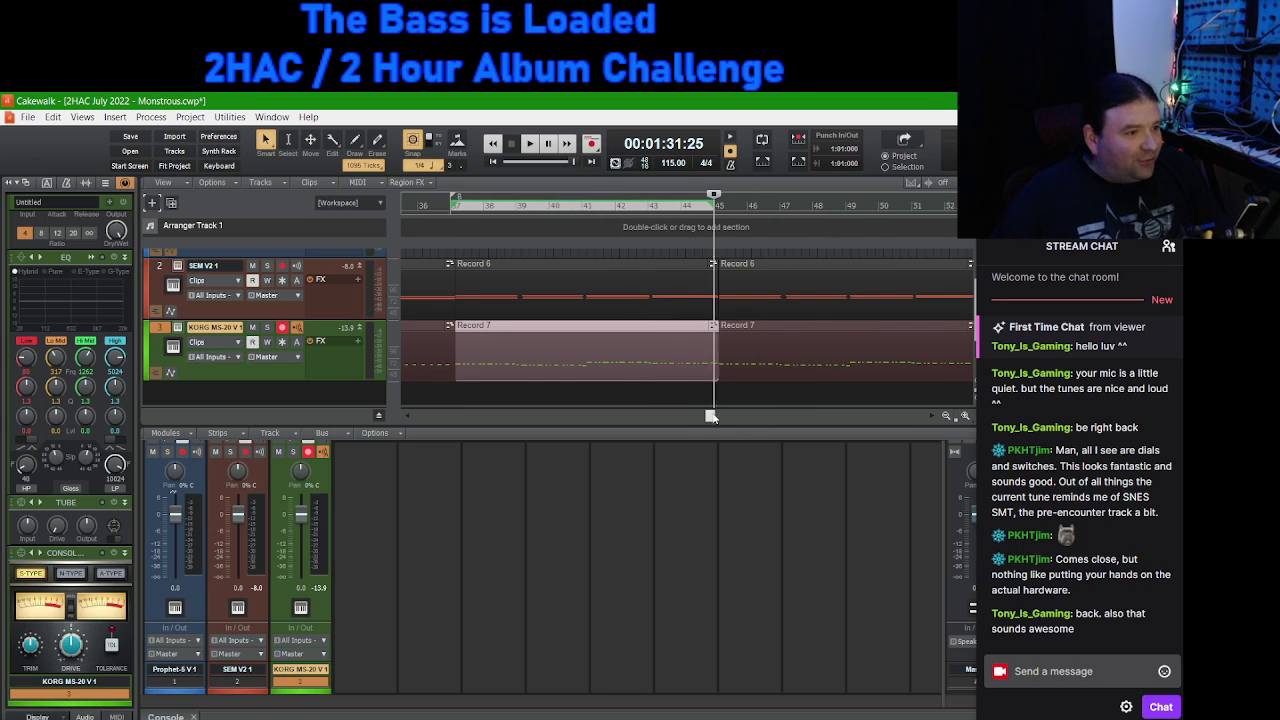
Step: Review the repeated SEM V2 1 and KORG MS-20 V 1 clips up to where they end at measure 53
{"action": "left_click_drag", "start_coordinate": [709, 416], "coordinate": [742, 415]}
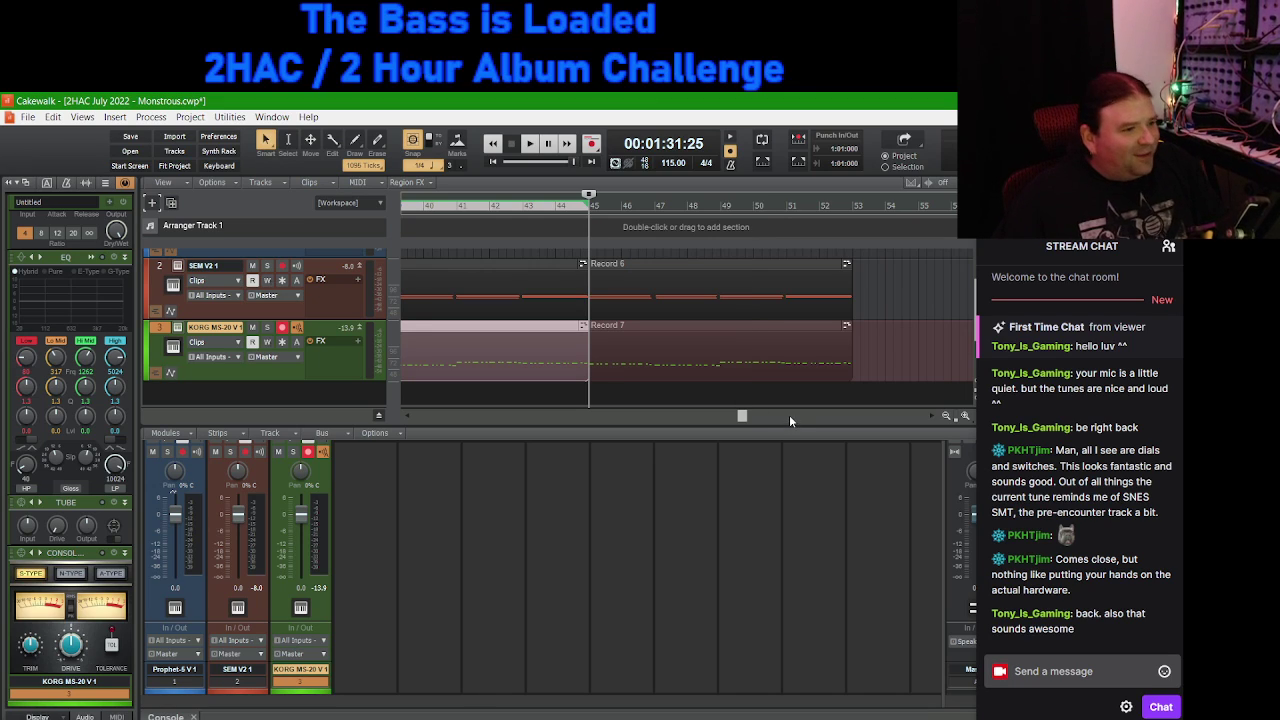
{"action": "scroll", "coordinate": [876, 383], "scroll_direction": "down", "scroll_amount": 1}
{"action": "scroll", "coordinate": [876, 383], "scroll_direction": "up", "scroll_amount": 1}
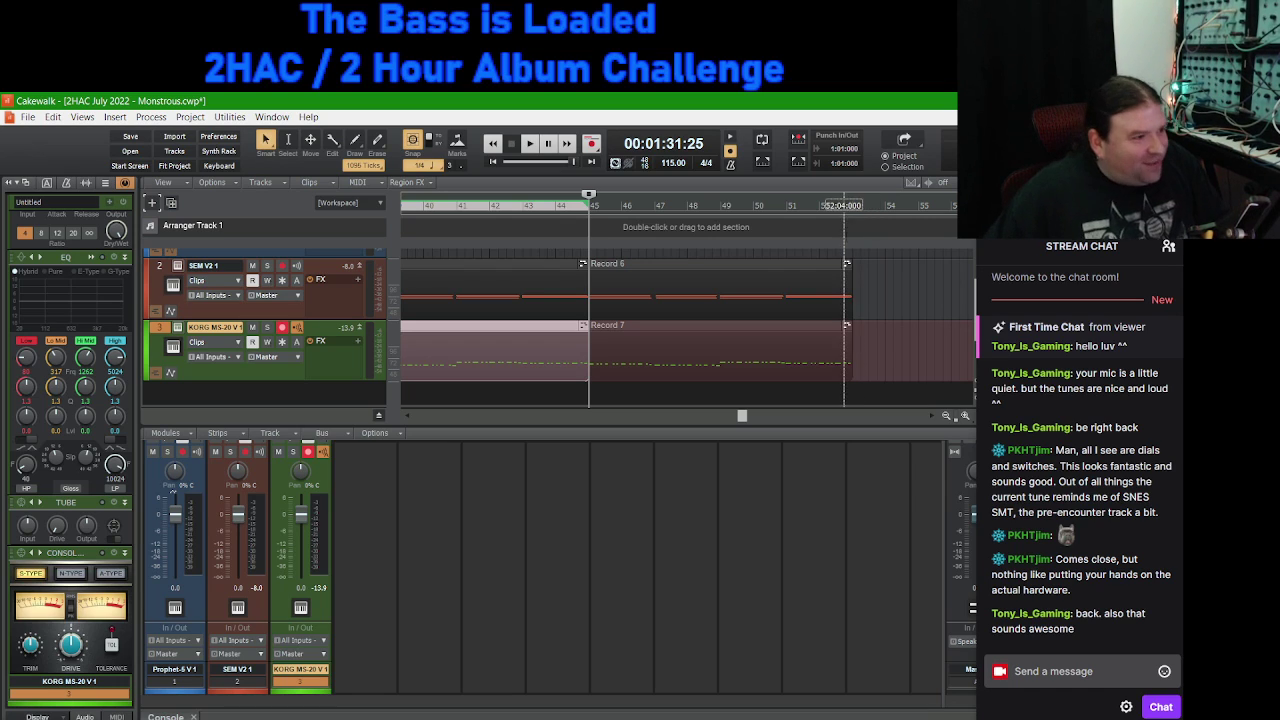
{"action": "scroll", "coordinate": [859, 310], "scroll_direction": "up", "scroll_amount": 1}
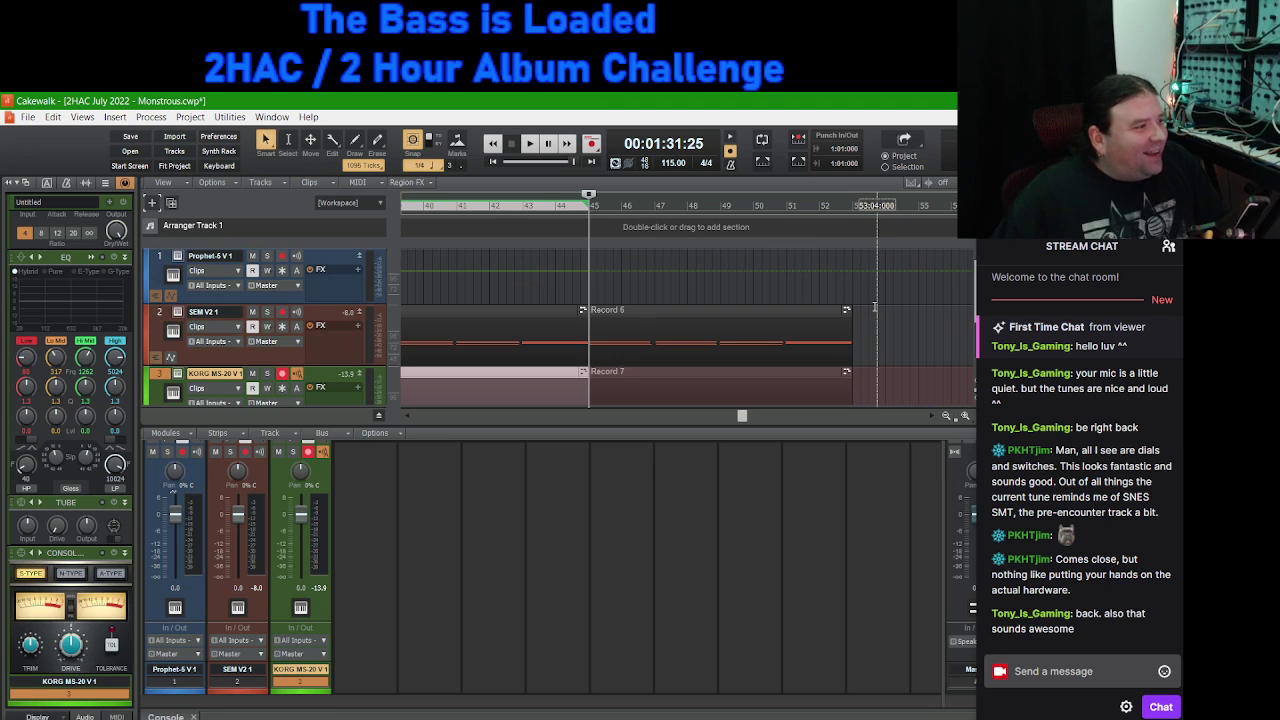
{"action": "scroll", "coordinate": [862, 310], "scroll_direction": "down", "scroll_amount": 1}
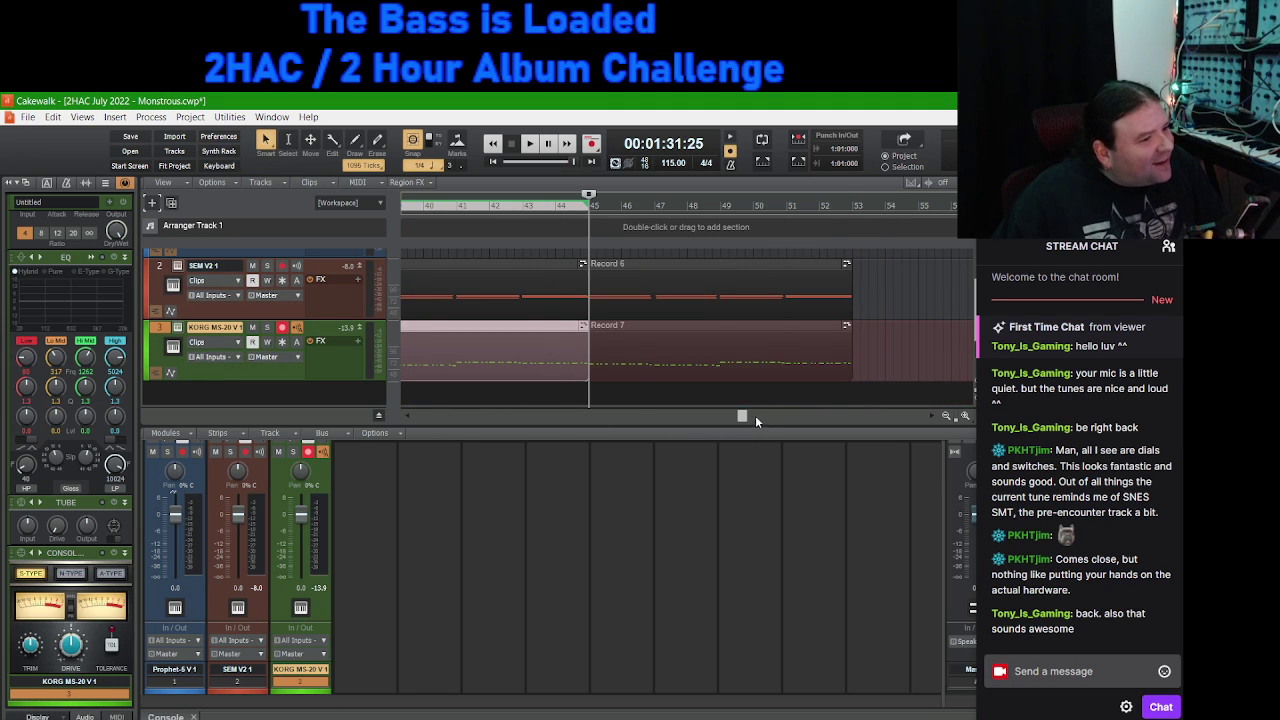
{"action": "left_click_drag", "start_coordinate": [743, 417], "coordinate": [707, 424]}
Step: Open the Prophet-5 V 1 instrument to try out ideas on its sound, and close it
{"action": "scroll", "coordinate": [763, 323], "scroll_direction": "up", "scroll_amount": 1}
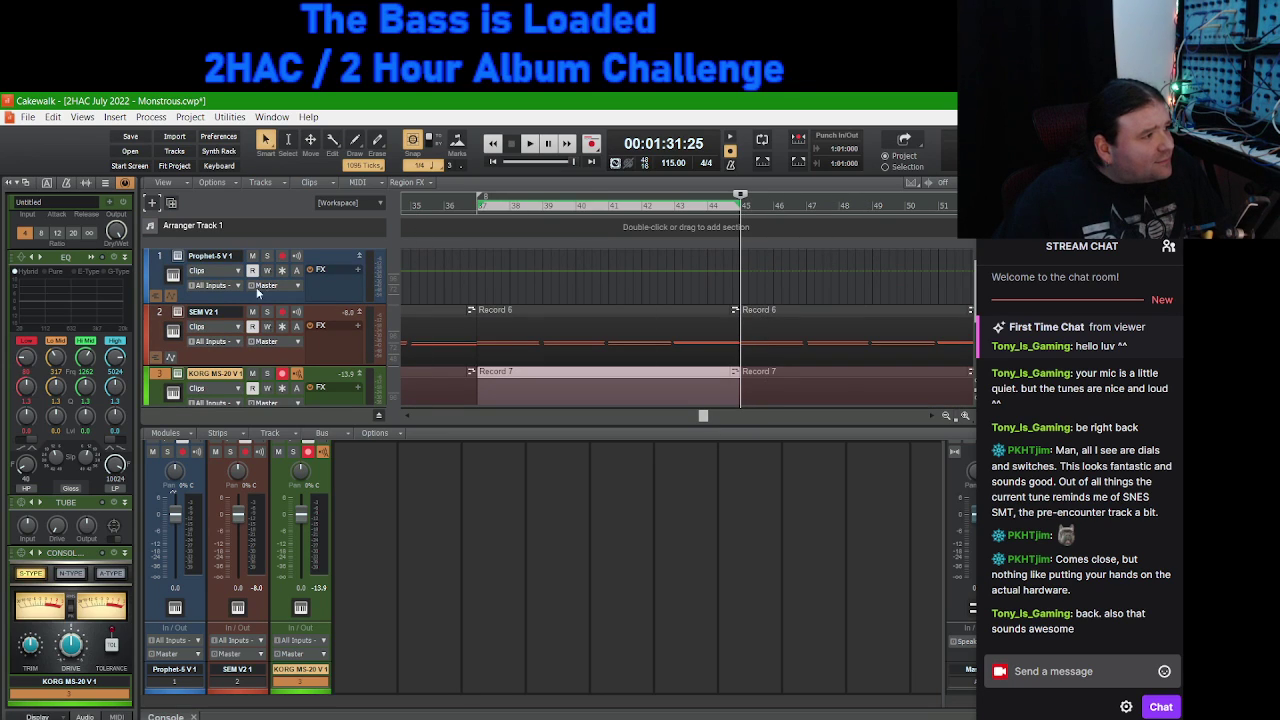
{"action": "scroll", "coordinate": [806, 325], "scroll_direction": "down", "scroll_amount": 2}
{"action": "scroll", "coordinate": [806, 325], "scroll_direction": "up", "scroll_amount": 2}
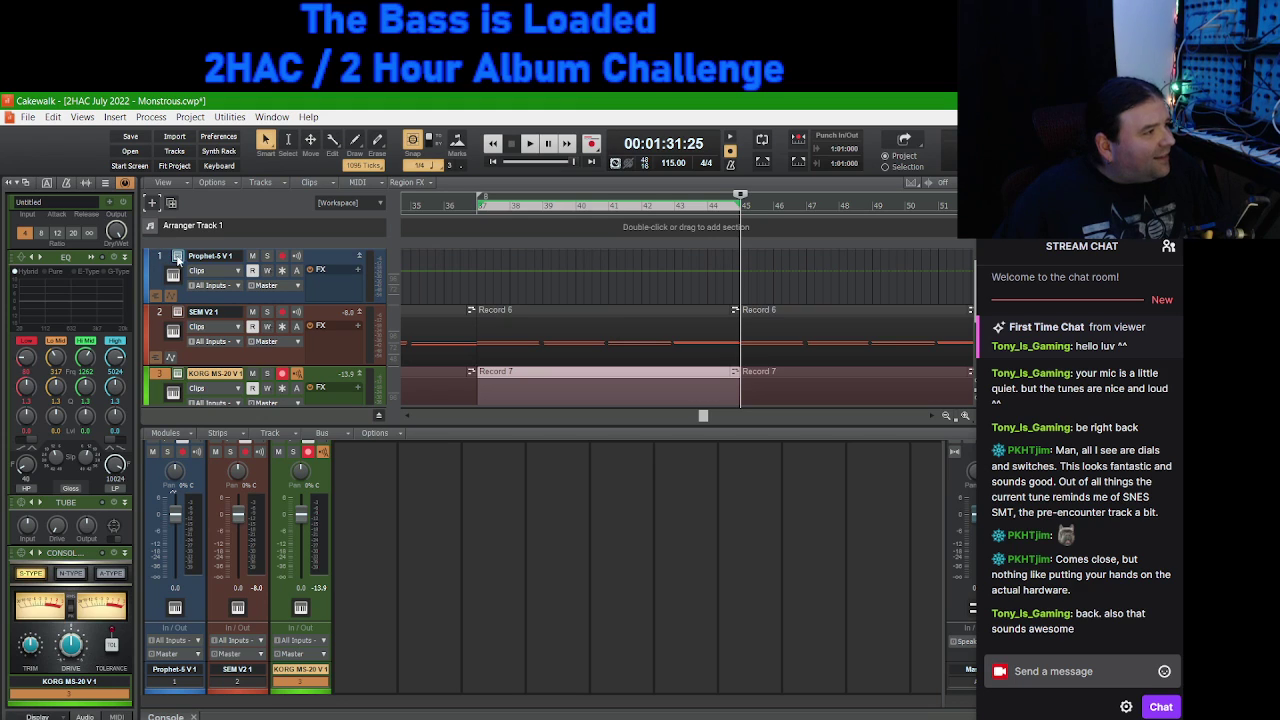
{"action": "left_click", "coordinate": [178, 259]}
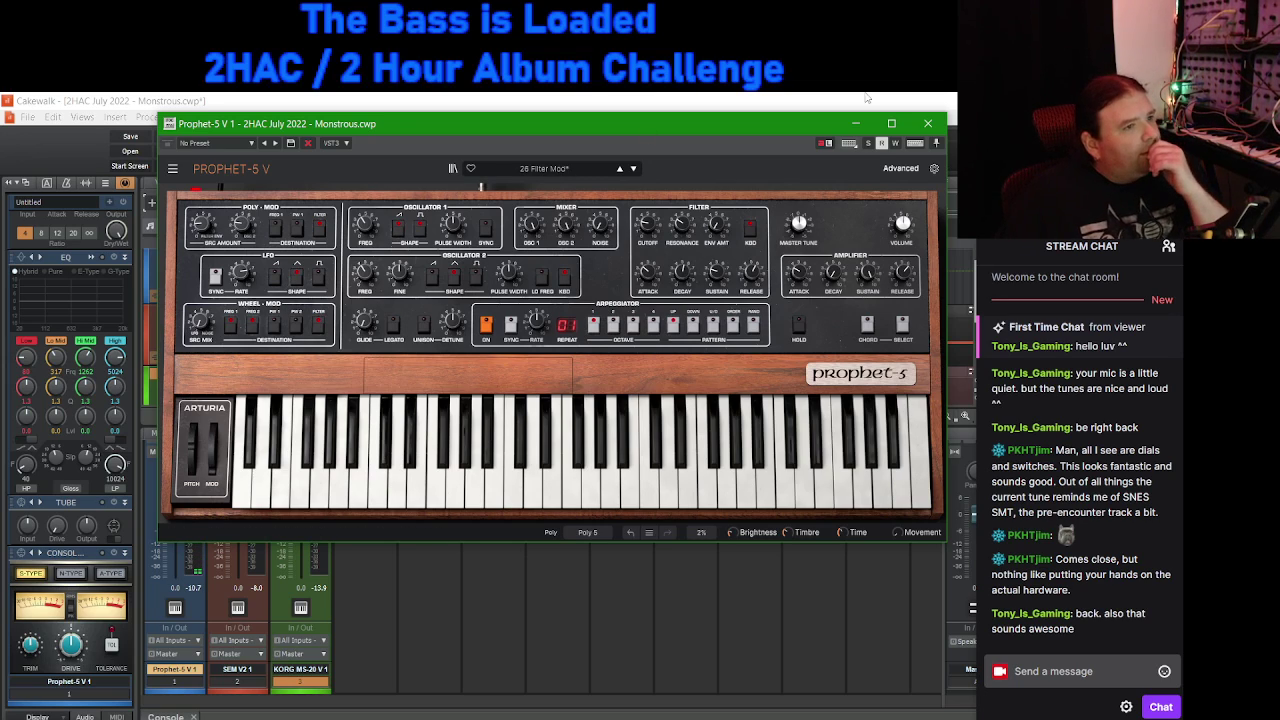
{"action": "left_click", "coordinate": [928, 123]}
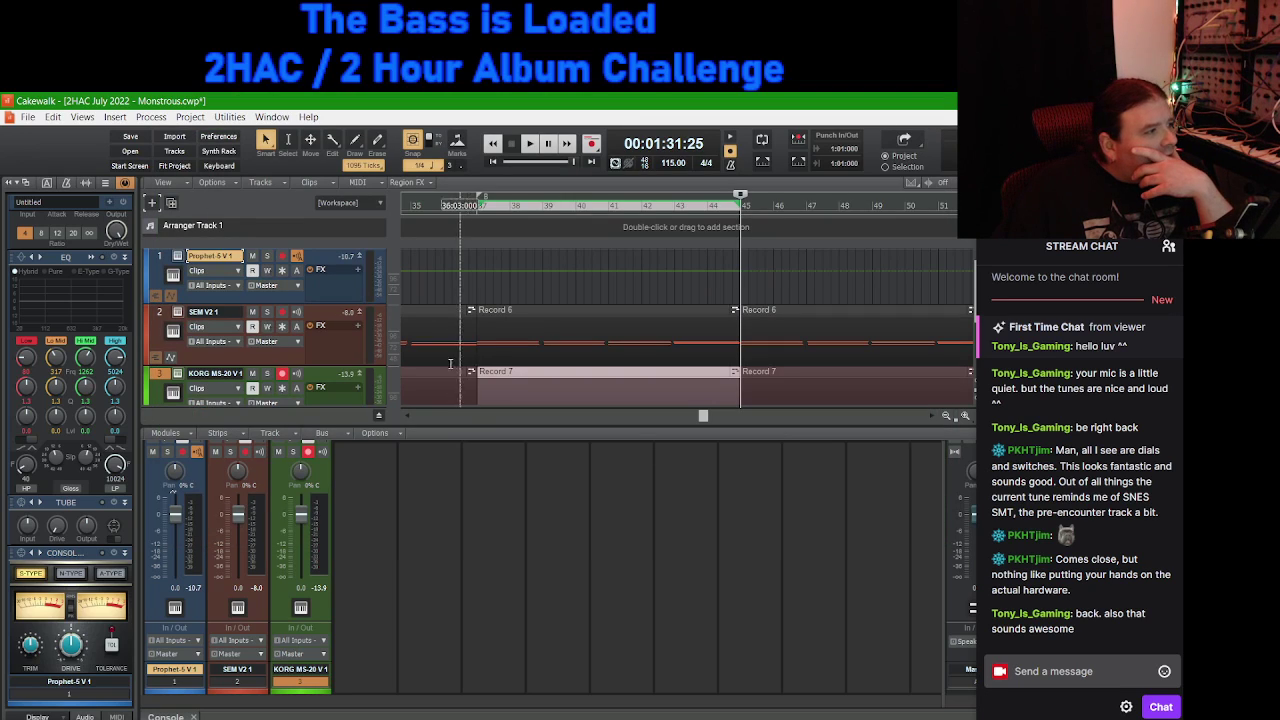
Step: Add one new instrument track using the CS-80 V4 synth with Omni input
{"action": "scroll", "coordinate": [275, 364], "scroll_direction": "down", "scroll_amount": 2}
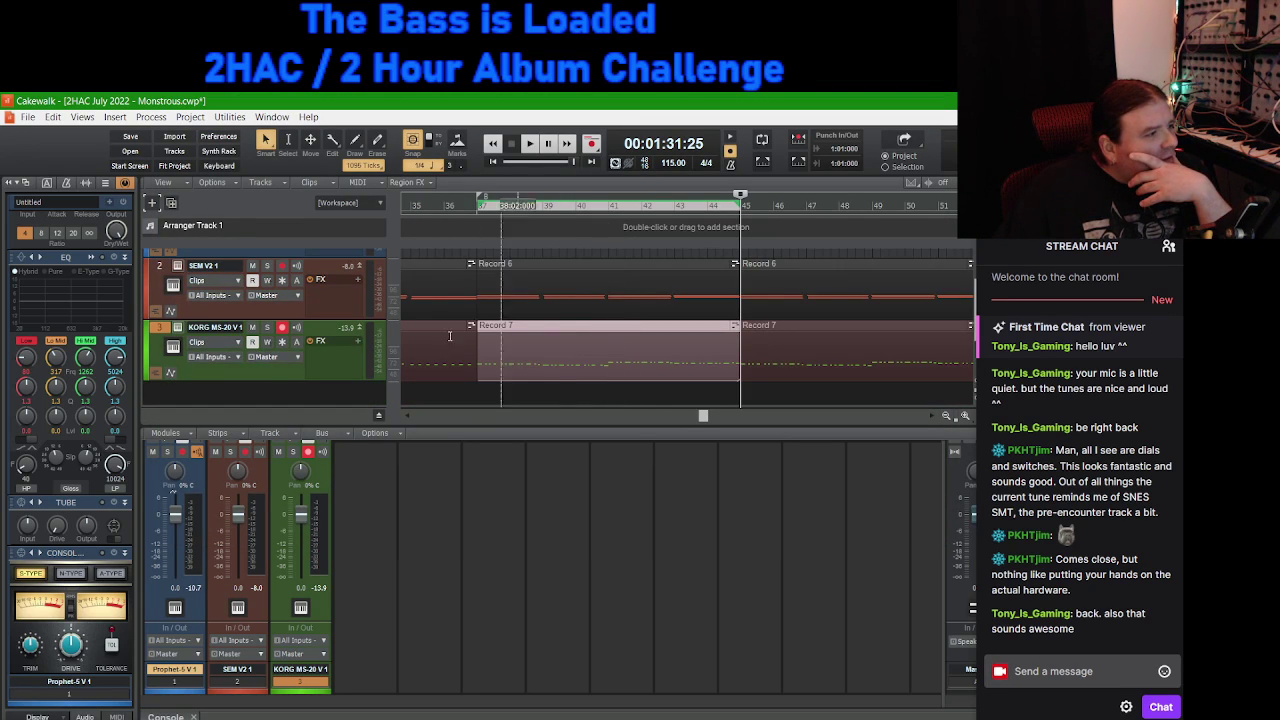
{"action": "left_click", "coordinate": [152, 203]}
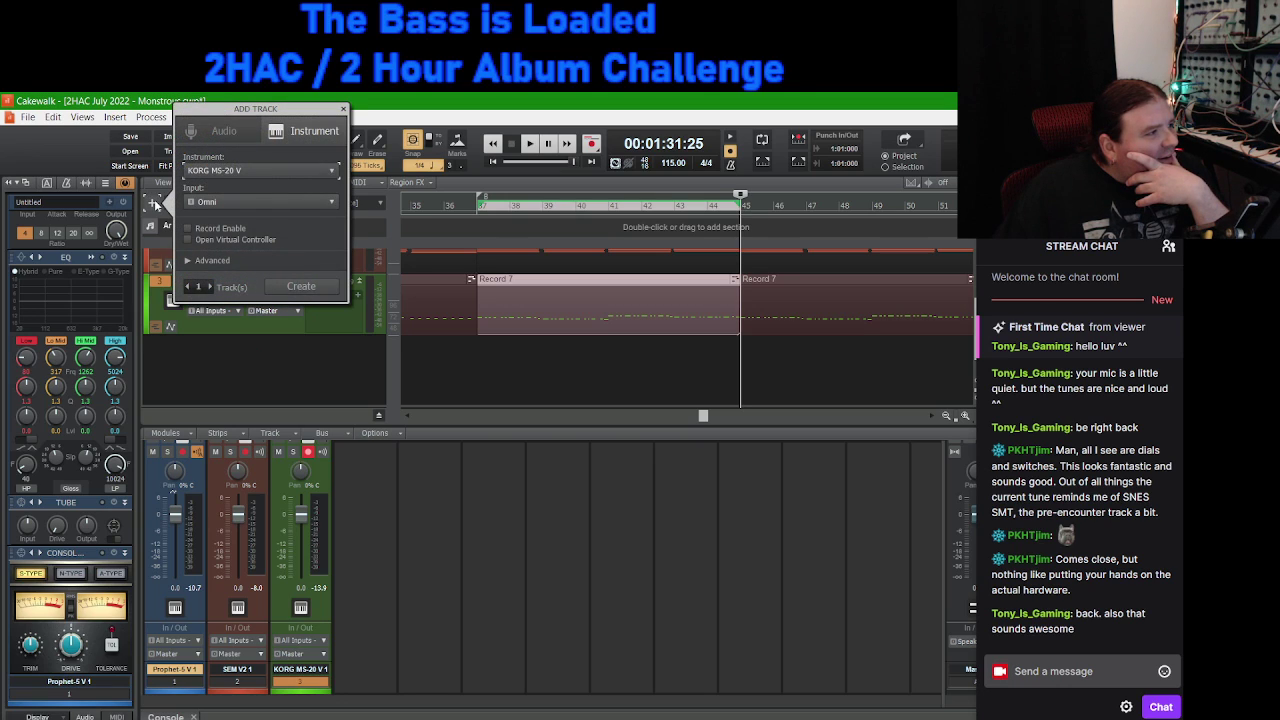
{"action": "left_click", "coordinate": [332, 172]}
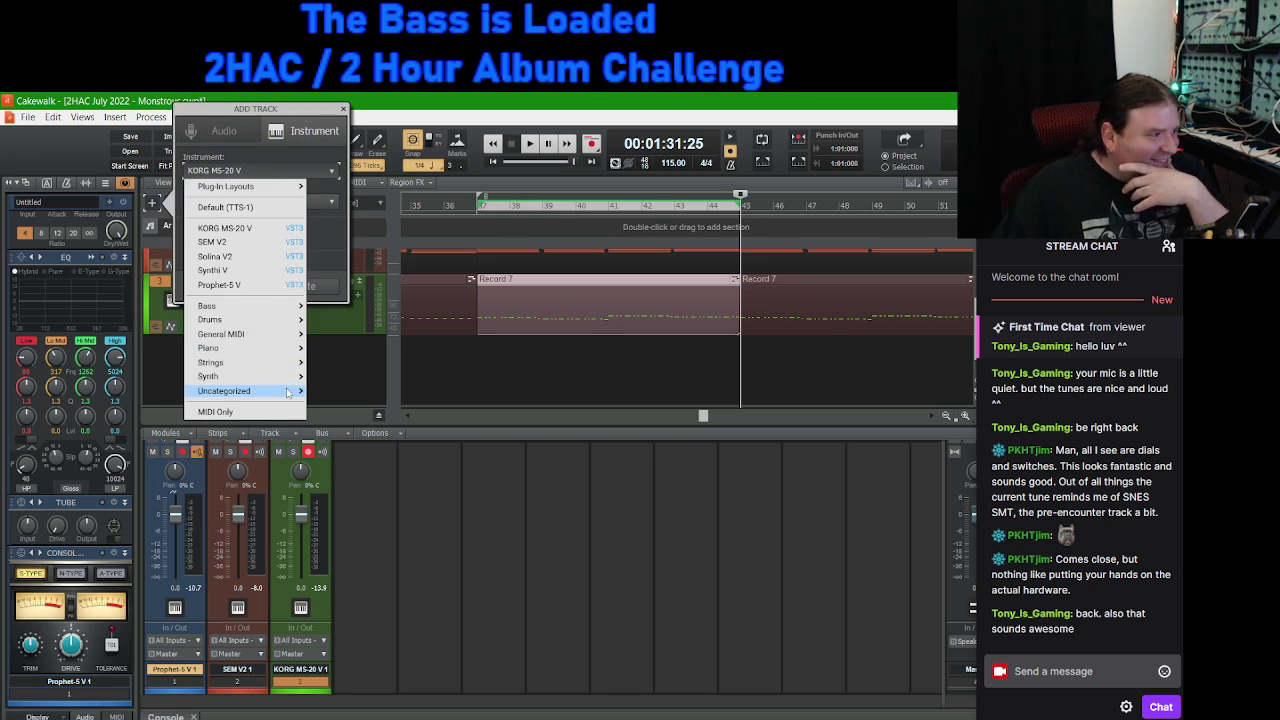
{"action": "mouse_move", "coordinate": [294, 382]}
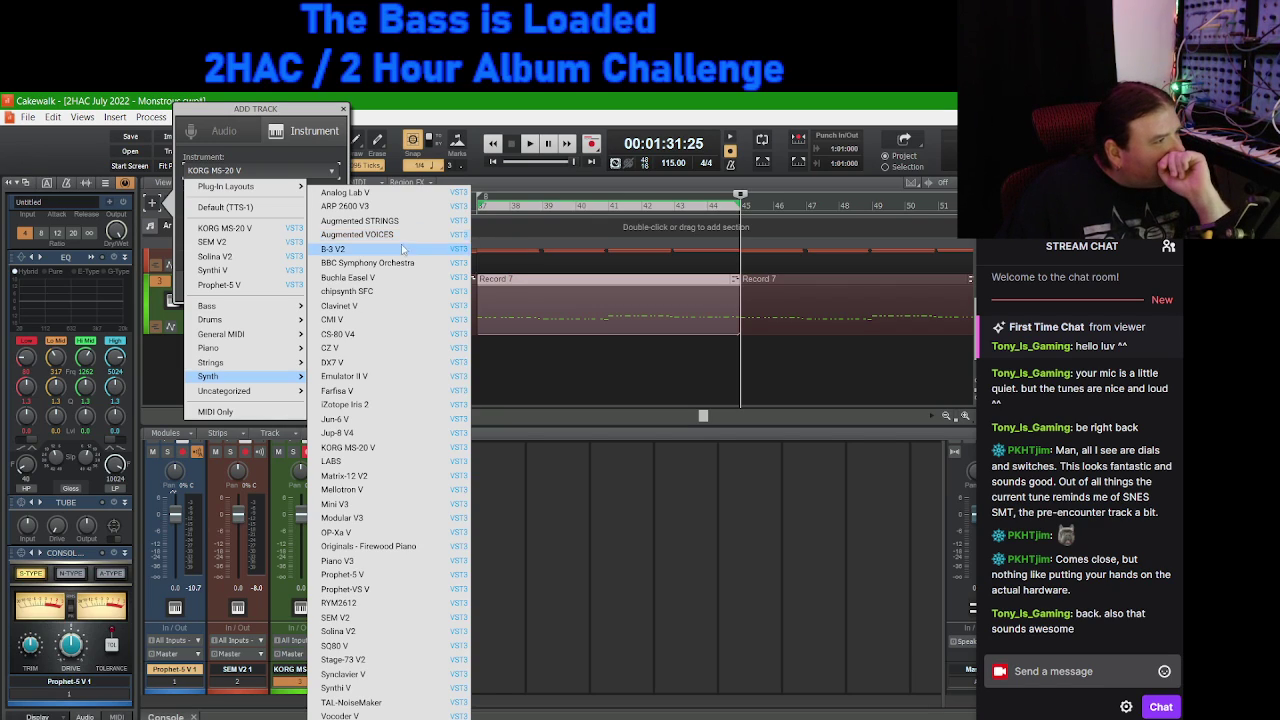
{"action": "left_click", "coordinate": [380, 341]}
{"action": "left_click", "coordinate": [302, 286]}
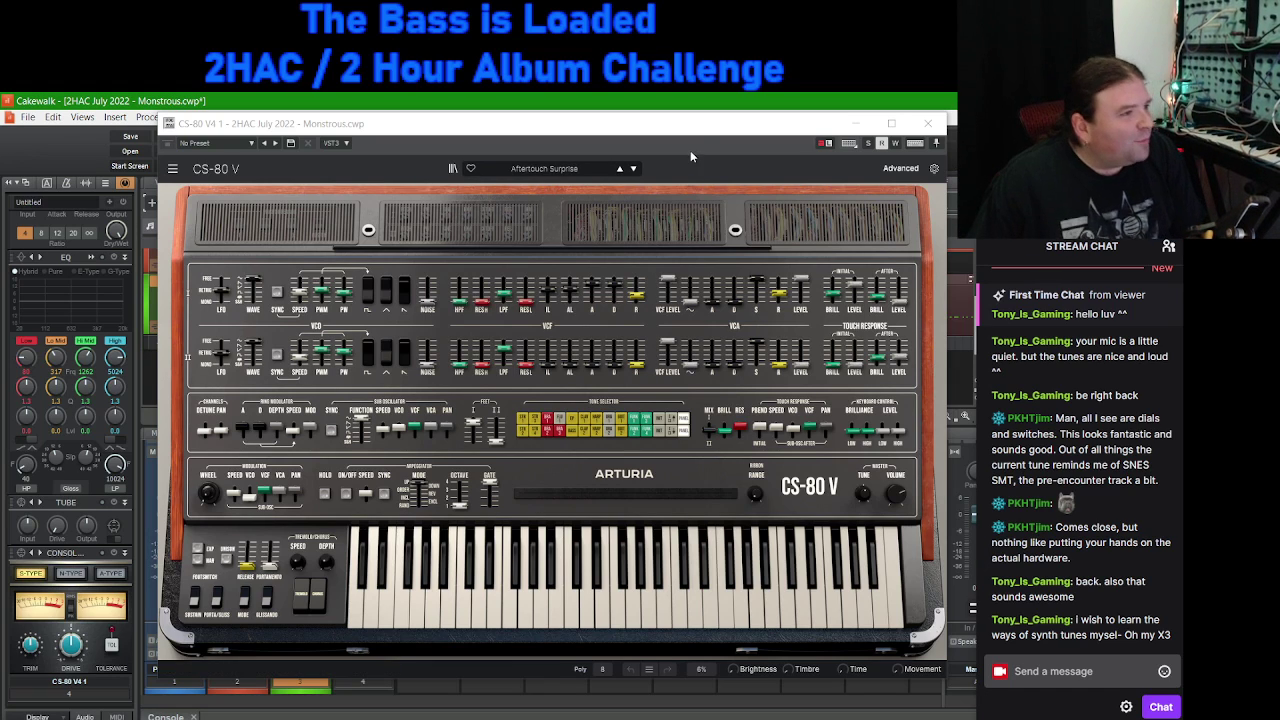
Step: Load the Ascendant Brass preset from the Brass & Winds category in the CS-80 V
{"action": "left_click_drag", "start_coordinate": [704, 127], "coordinate": [727, 133]}
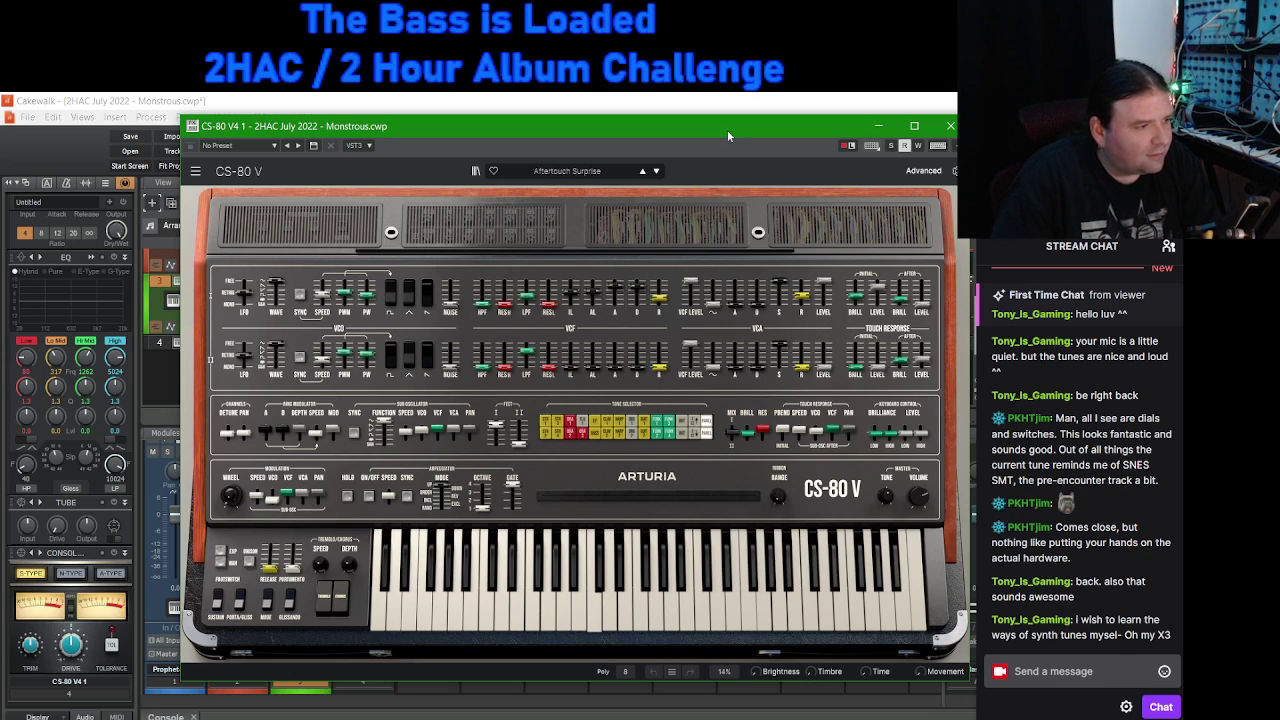
{"action": "left_click", "coordinate": [476, 172]}
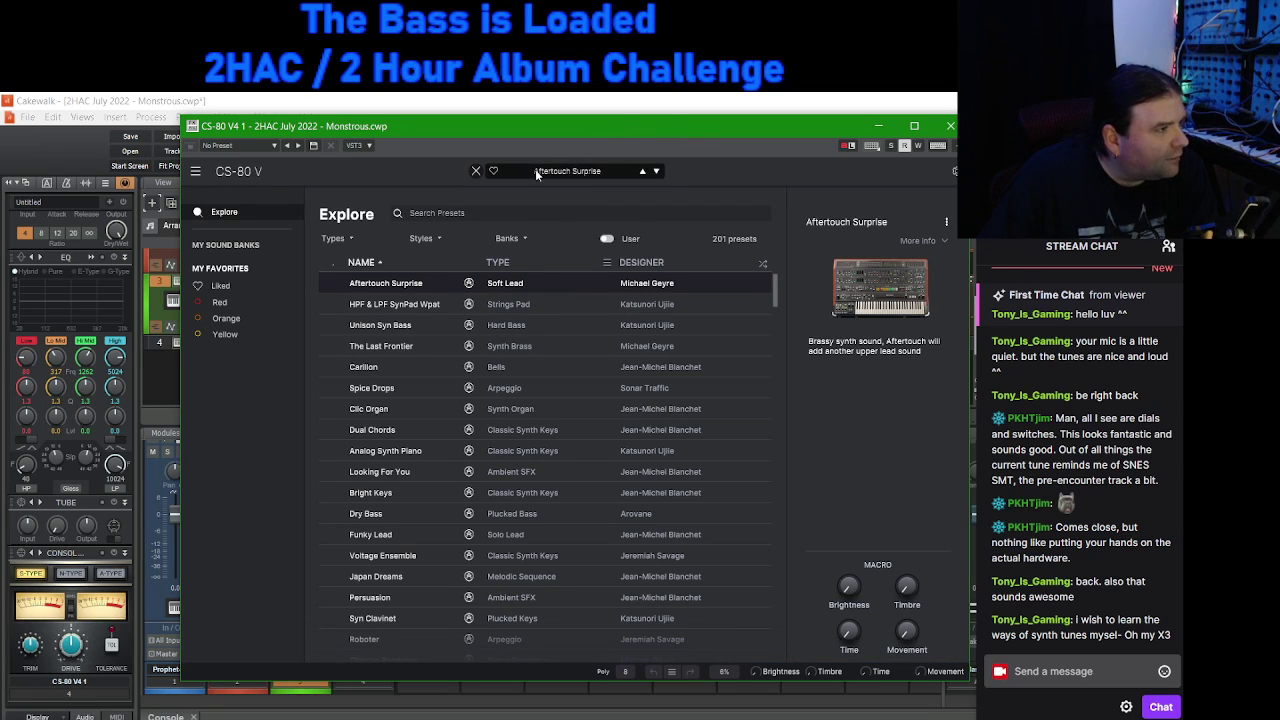
{"action": "left_click", "coordinate": [567, 172]}
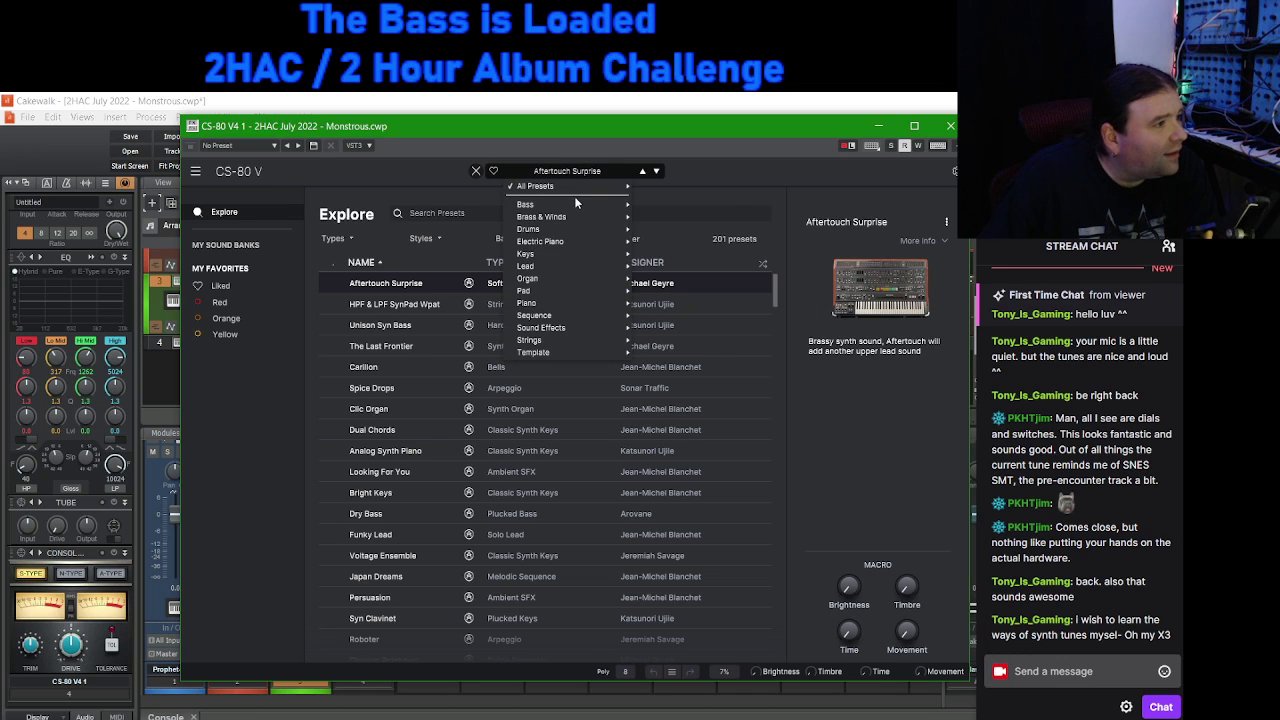
{"action": "key", "text": "Escape"}
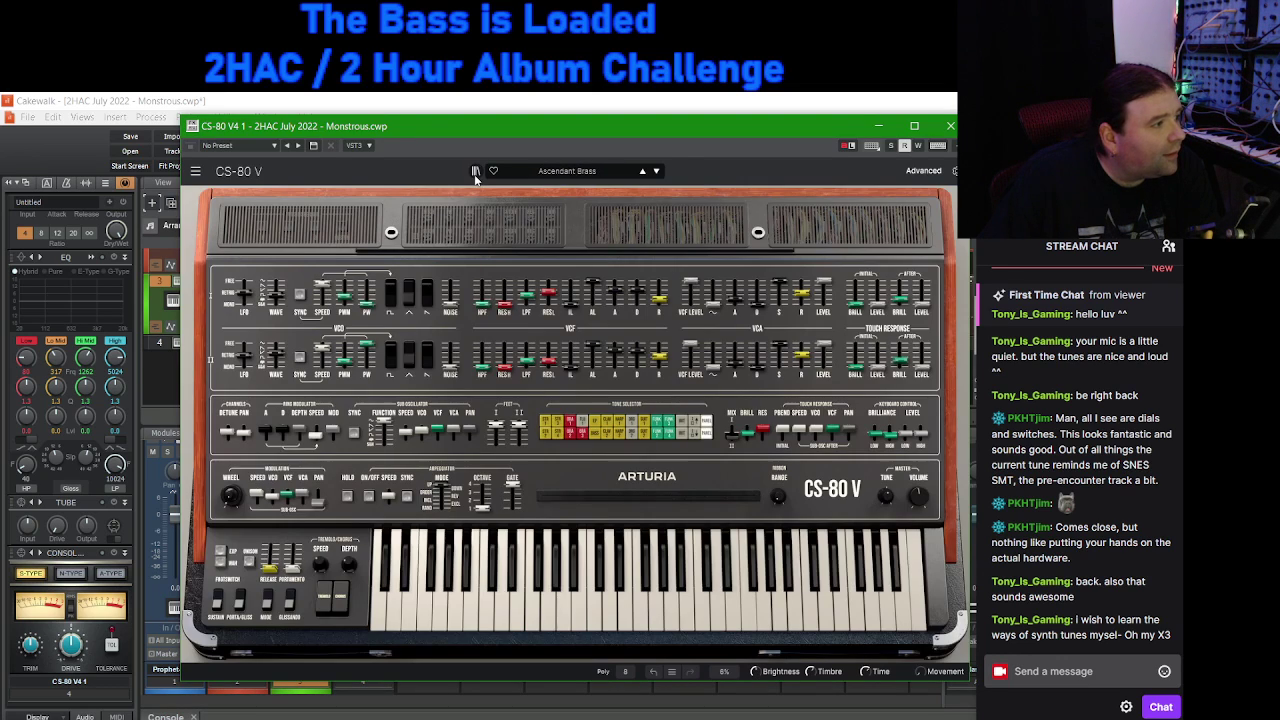
{"action": "left_click", "coordinate": [476, 172]}
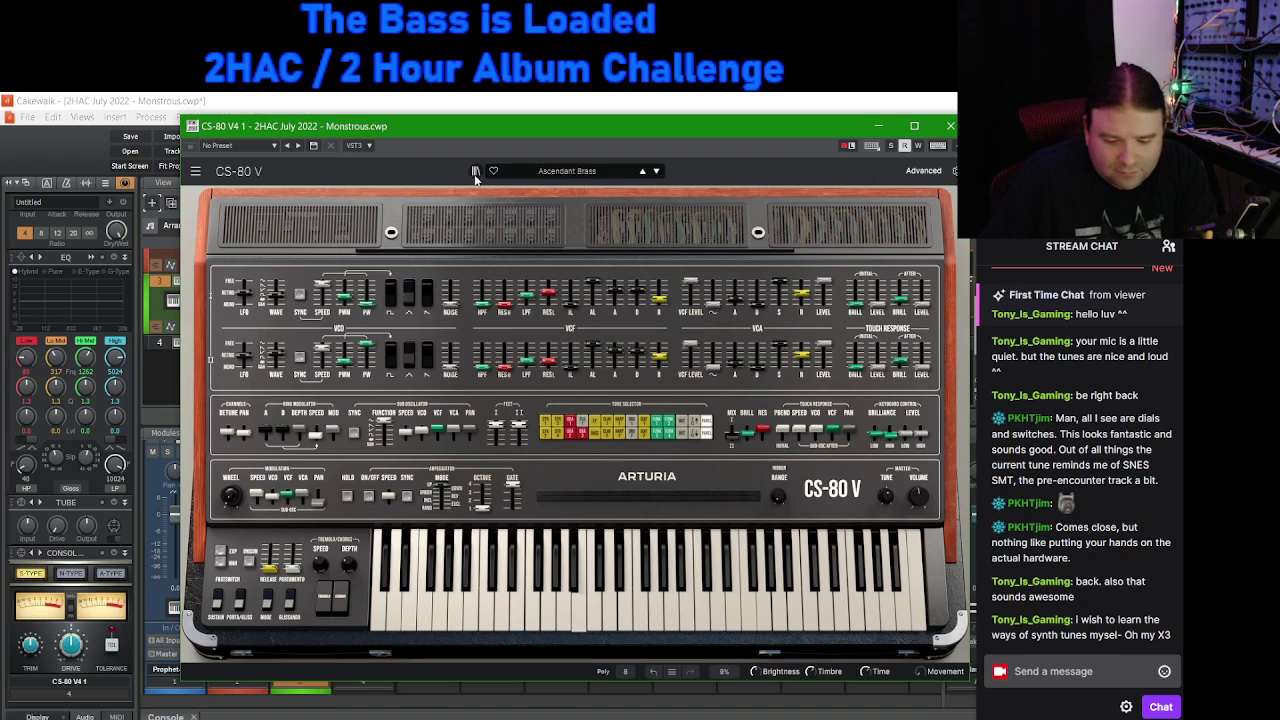
Step: Audition the CS-80 V Brass & Winds presets one after another, from Classic Brass through to Talking Brass
{"action": "left_click", "coordinate": [658, 172]}
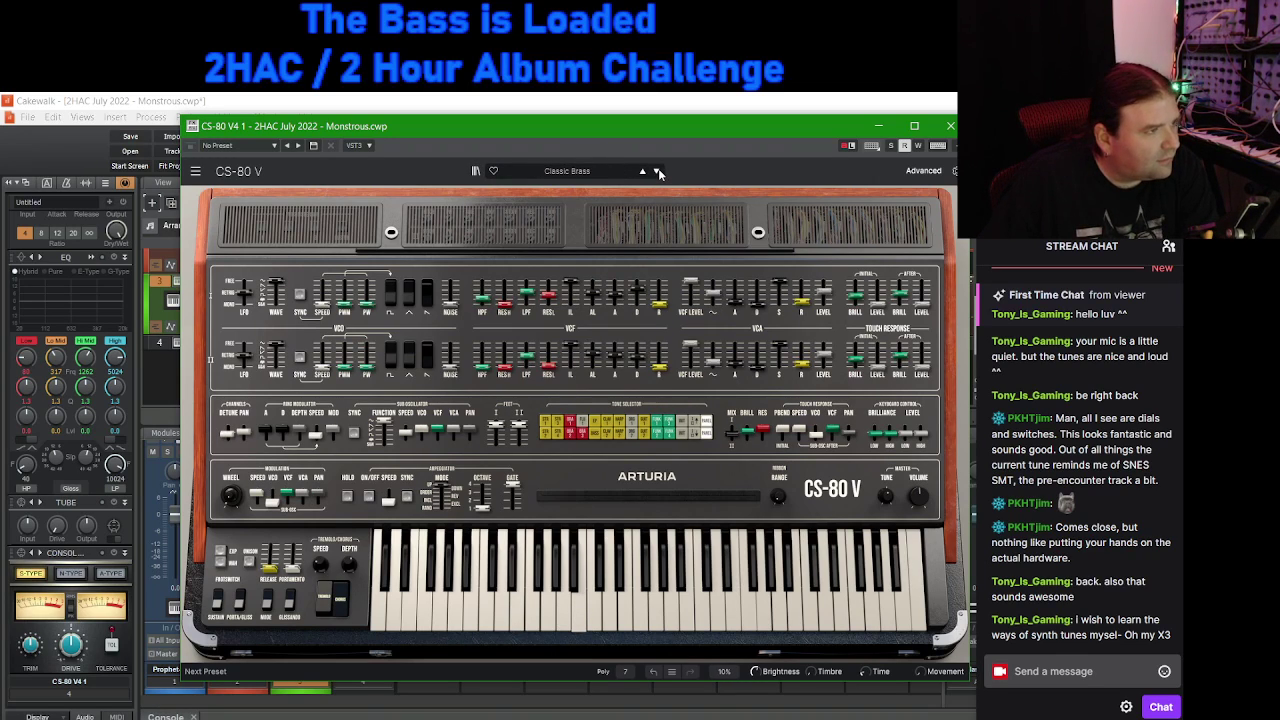
{"action": "left_click", "coordinate": [658, 172]}
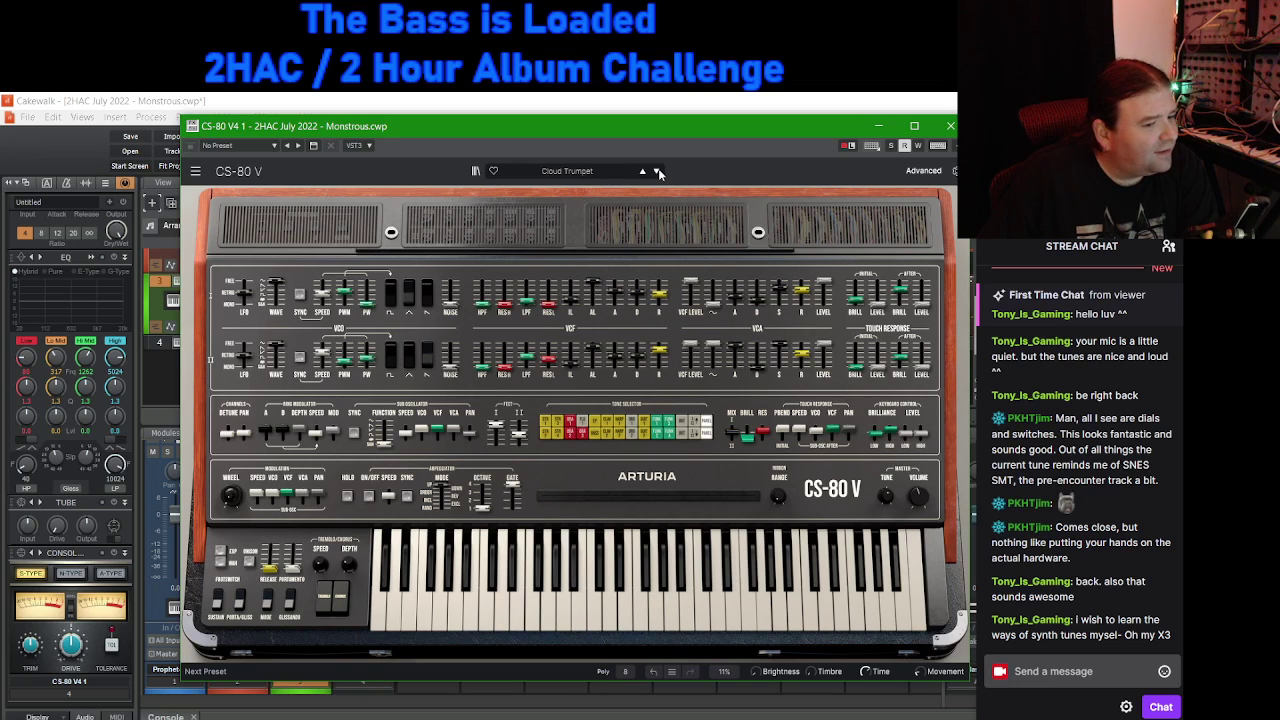
{"action": "left_click", "coordinate": [658, 172]}
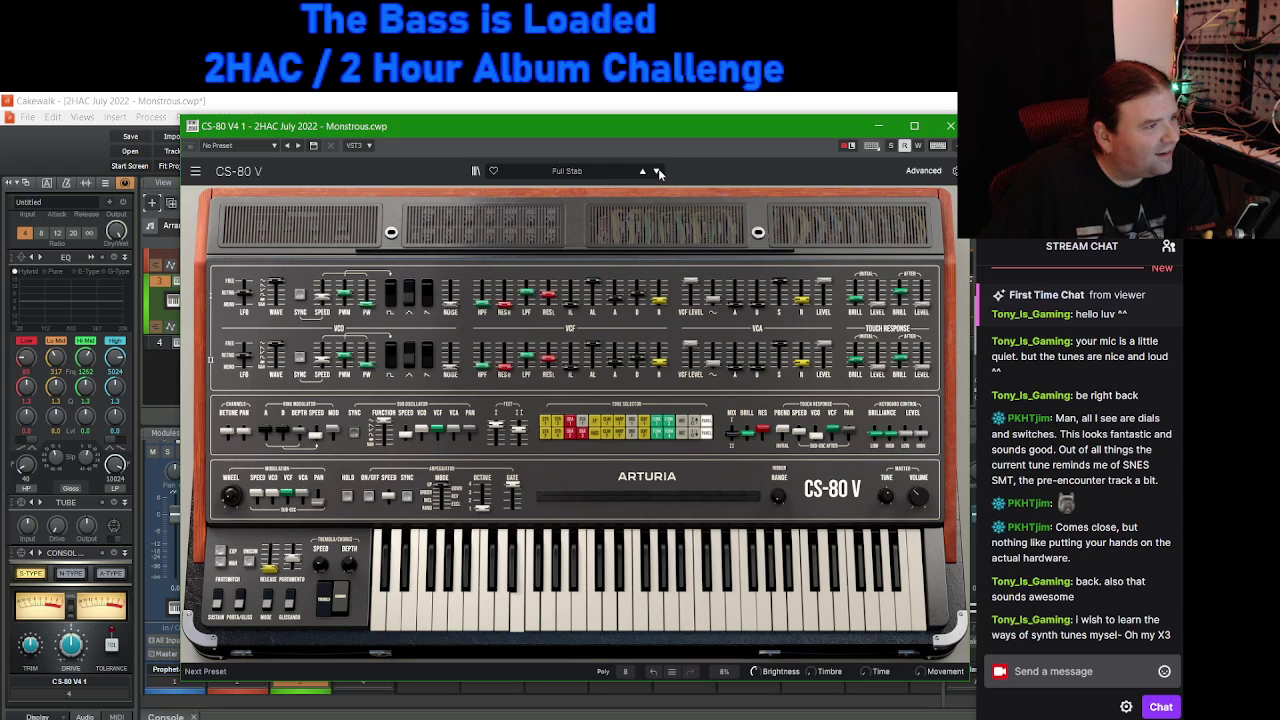
{"action": "left_click", "coordinate": [658, 172]}
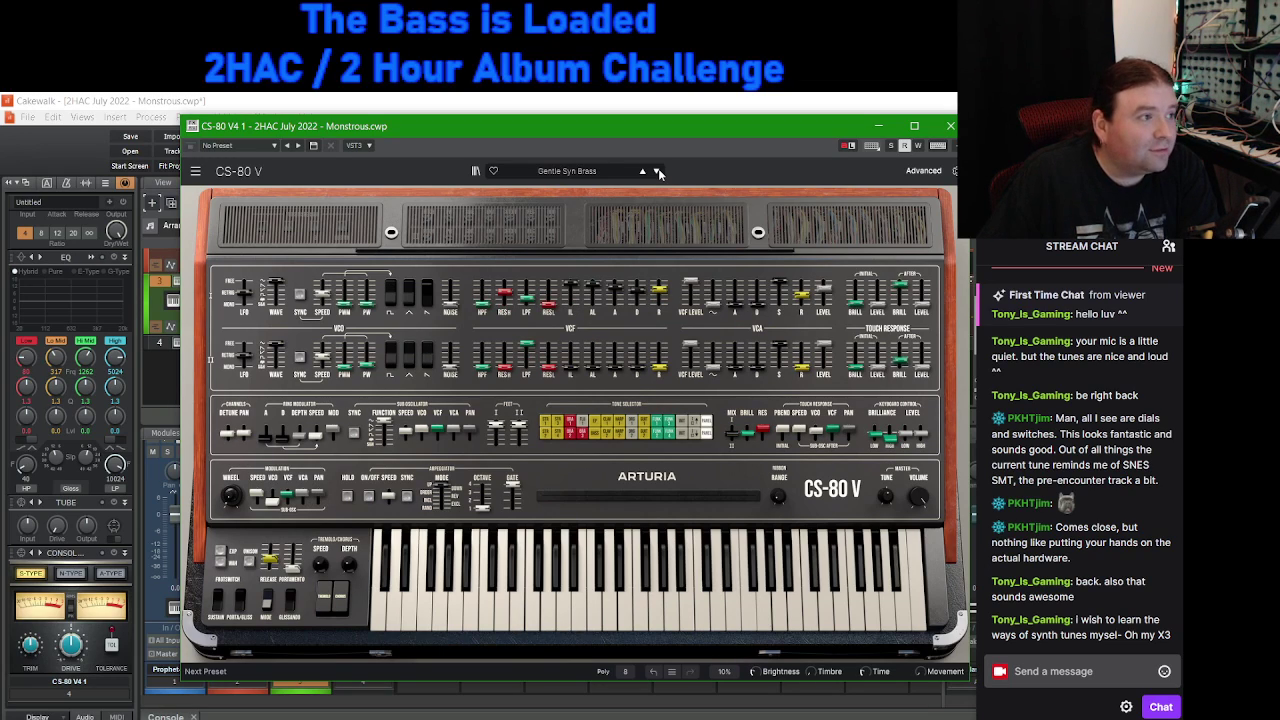
{"action": "left_click", "coordinate": [658, 172]}
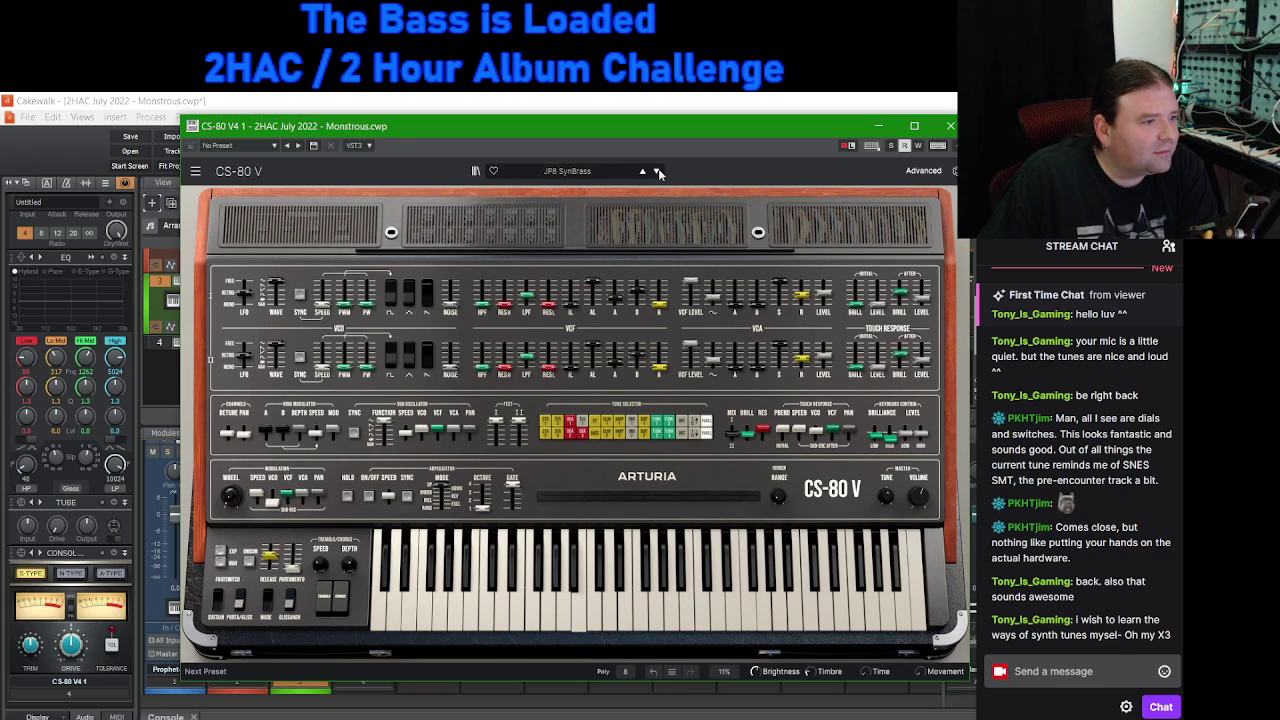
{"action": "left_click", "coordinate": [658, 172]}
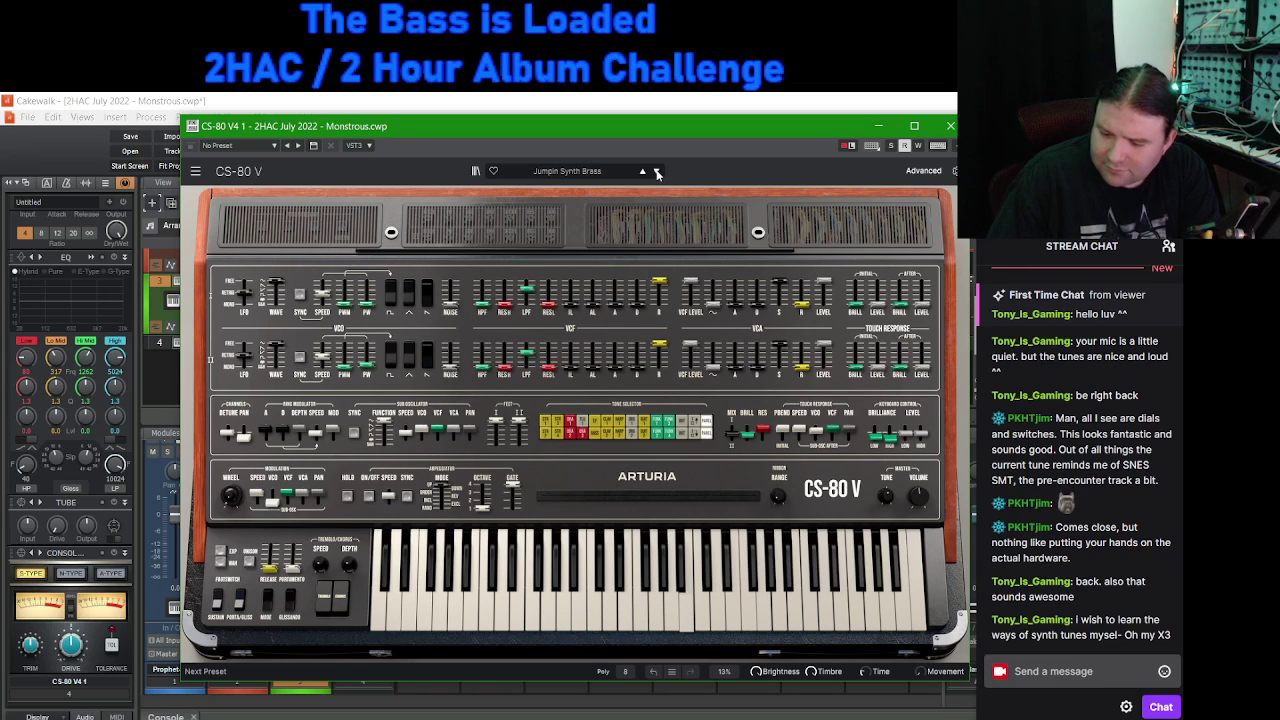
{"action": "left_click", "coordinate": [658, 172]}
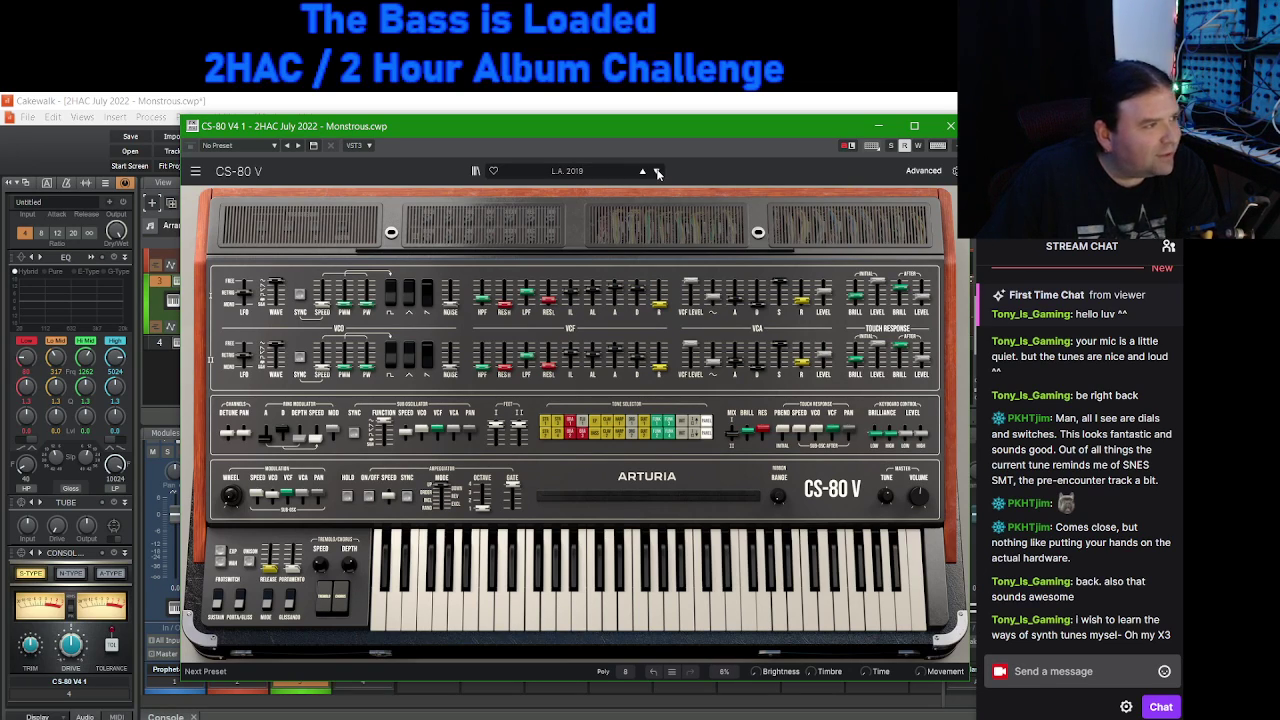
{"action": "left_click", "coordinate": [657, 172]}
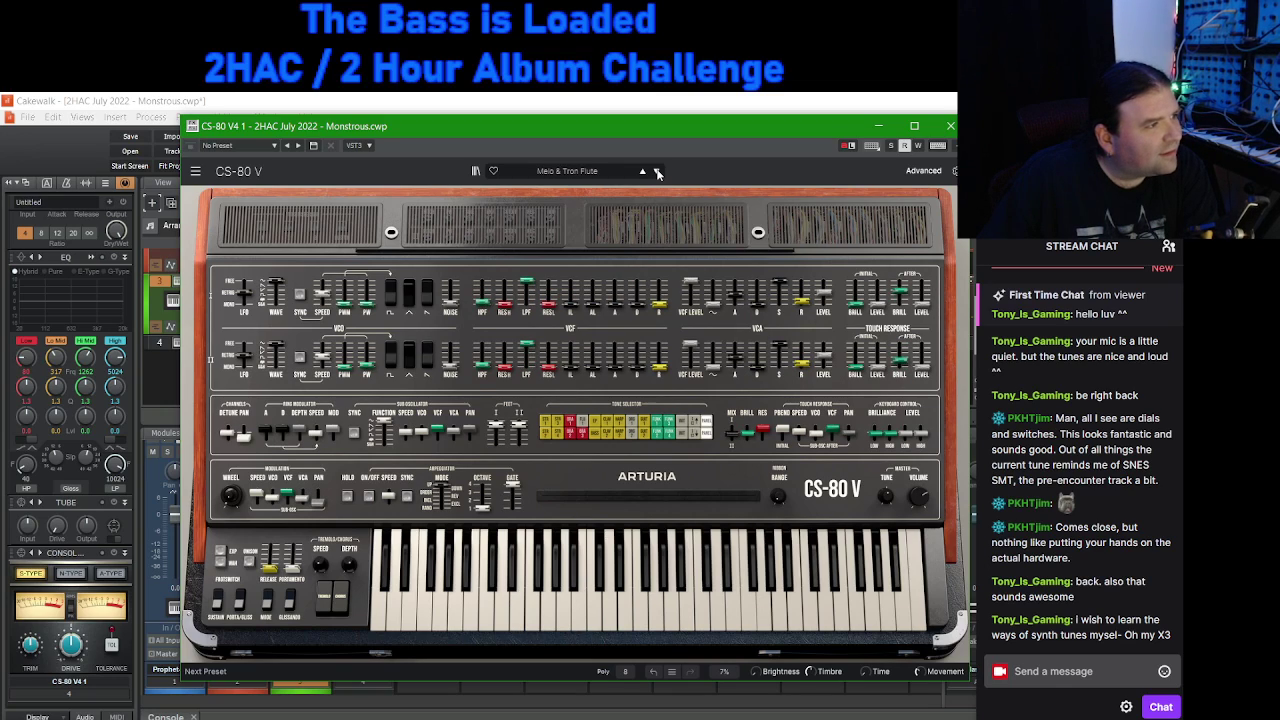
{"action": "left_click", "coordinate": [657, 172]}
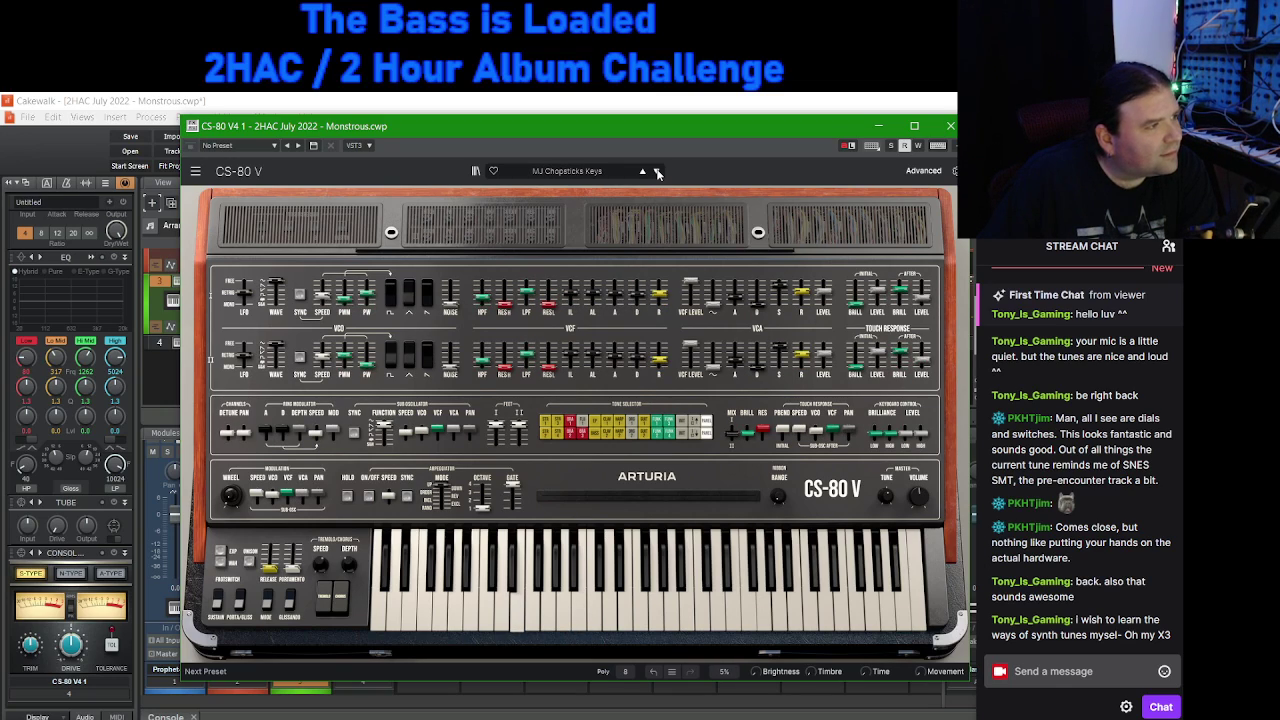
{"action": "left_click", "coordinate": [657, 172]}
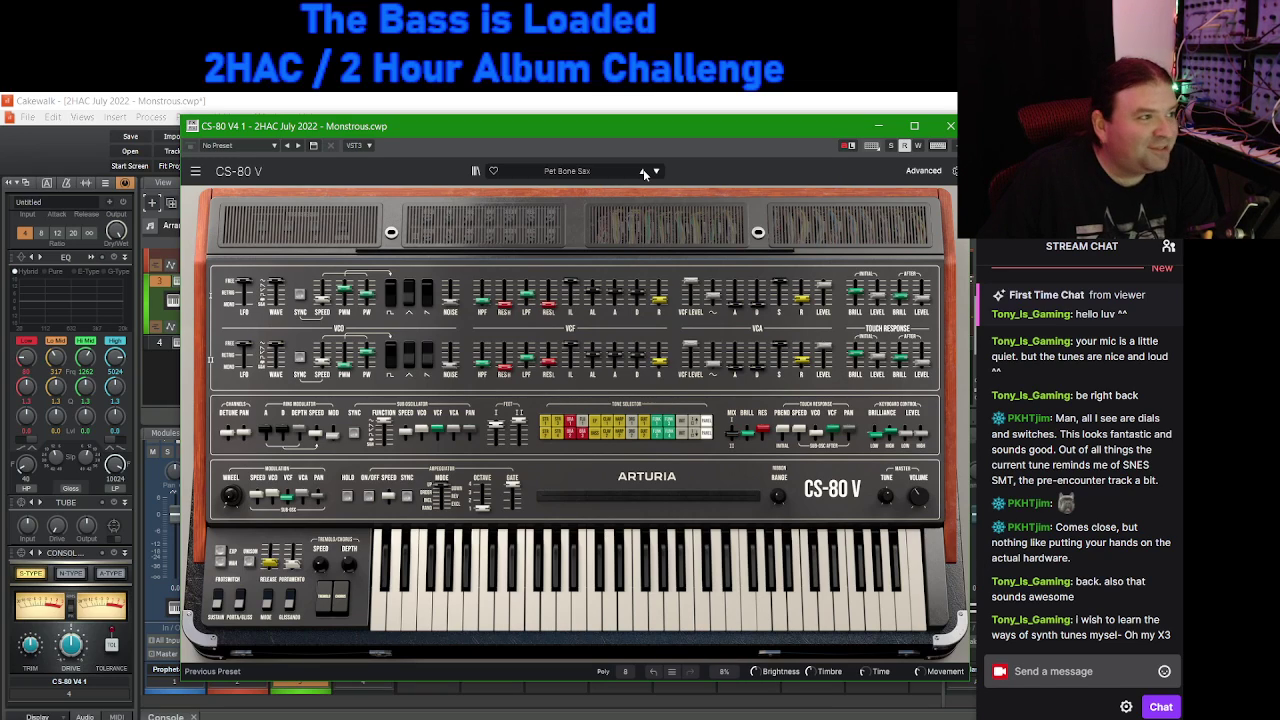
{"action": "left_click", "coordinate": [657, 172]}
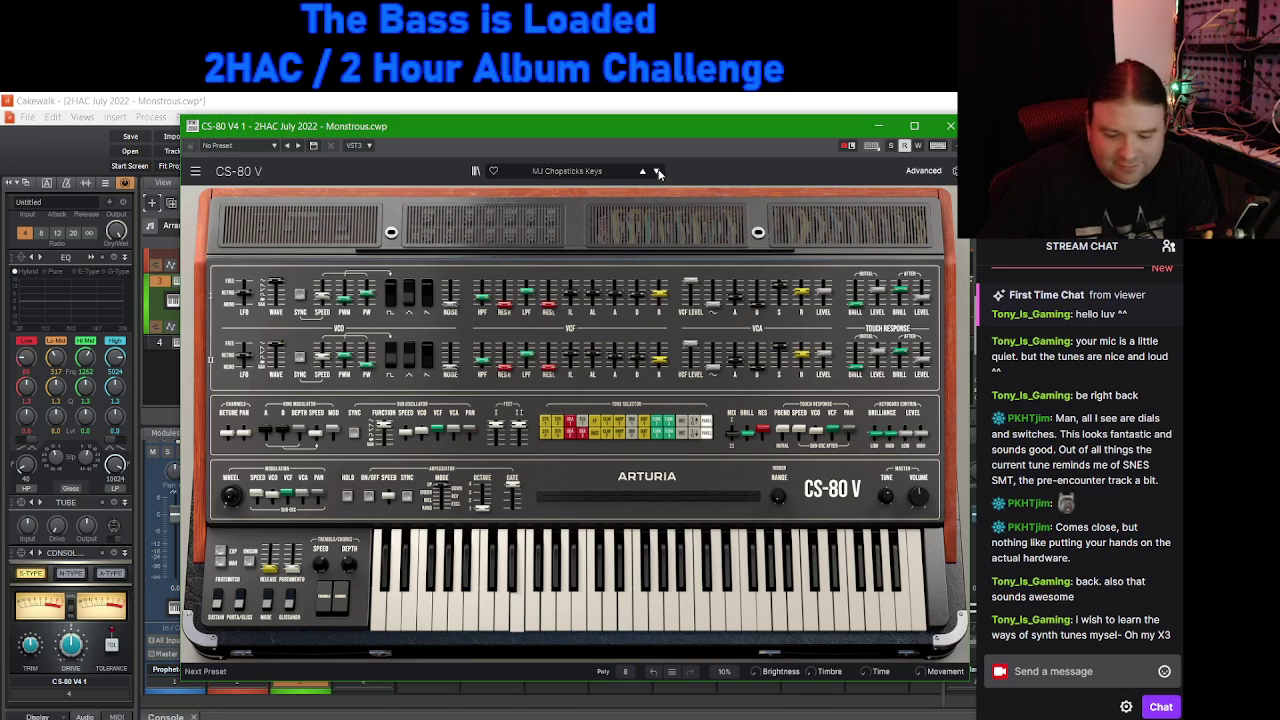
{"action": "left_click", "coordinate": [657, 172]}
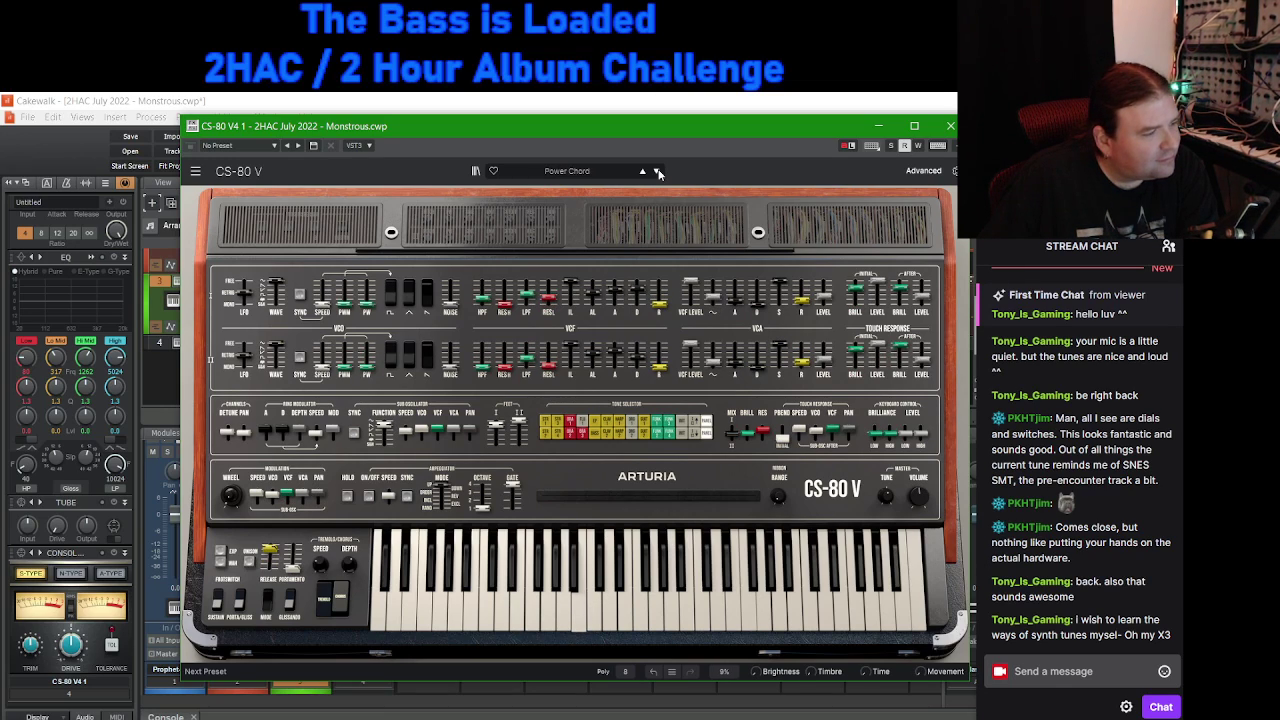
{"action": "left_click", "coordinate": [657, 172]}
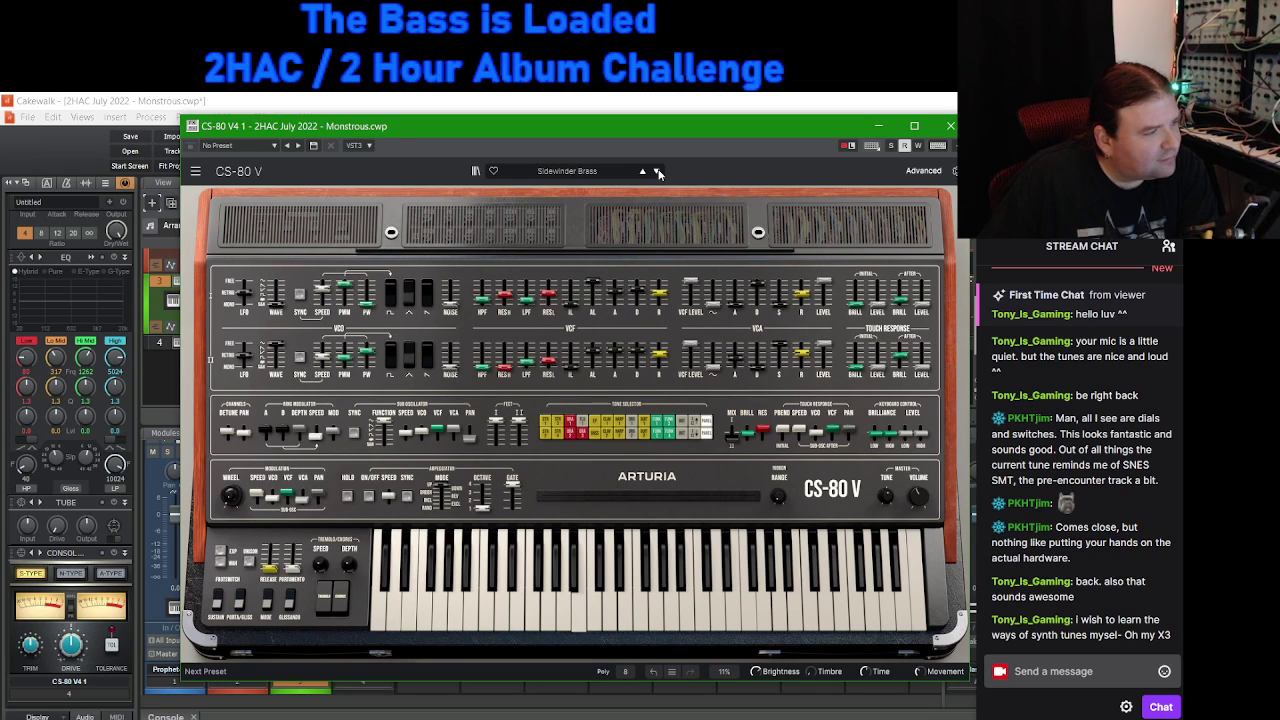
{"action": "left_click", "coordinate": [657, 172]}
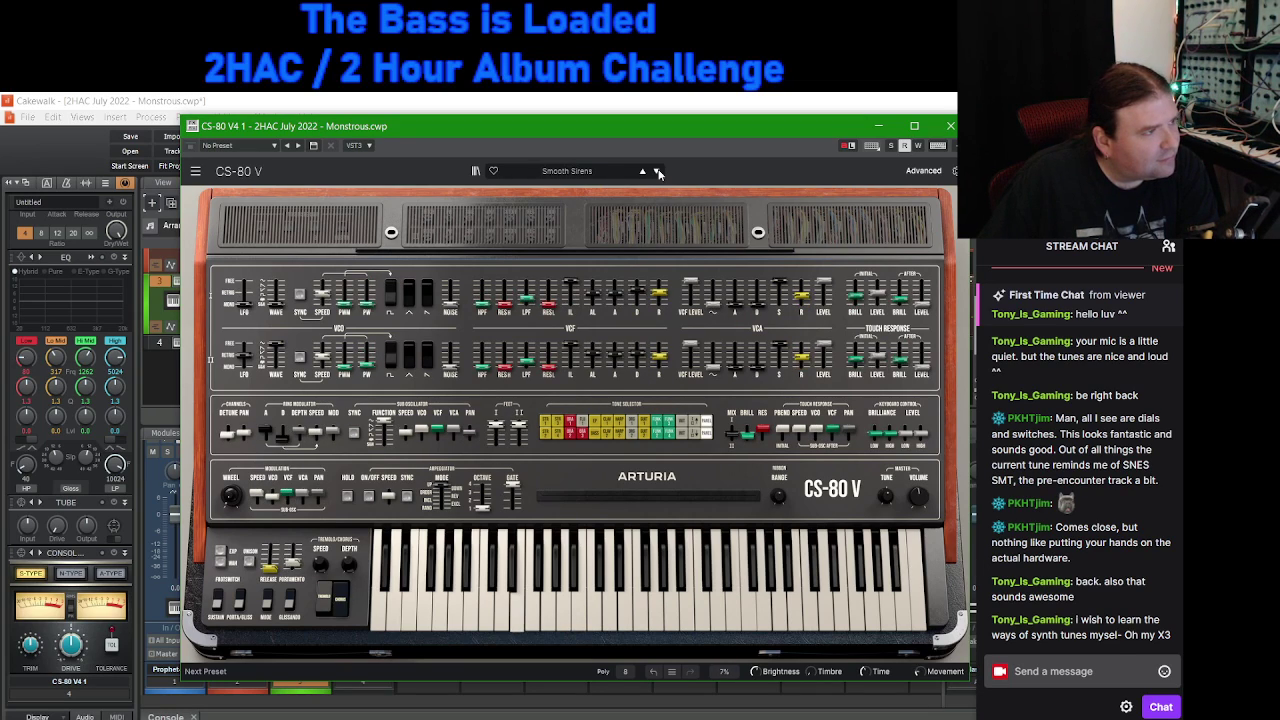
{"action": "left_click", "coordinate": [657, 172]}
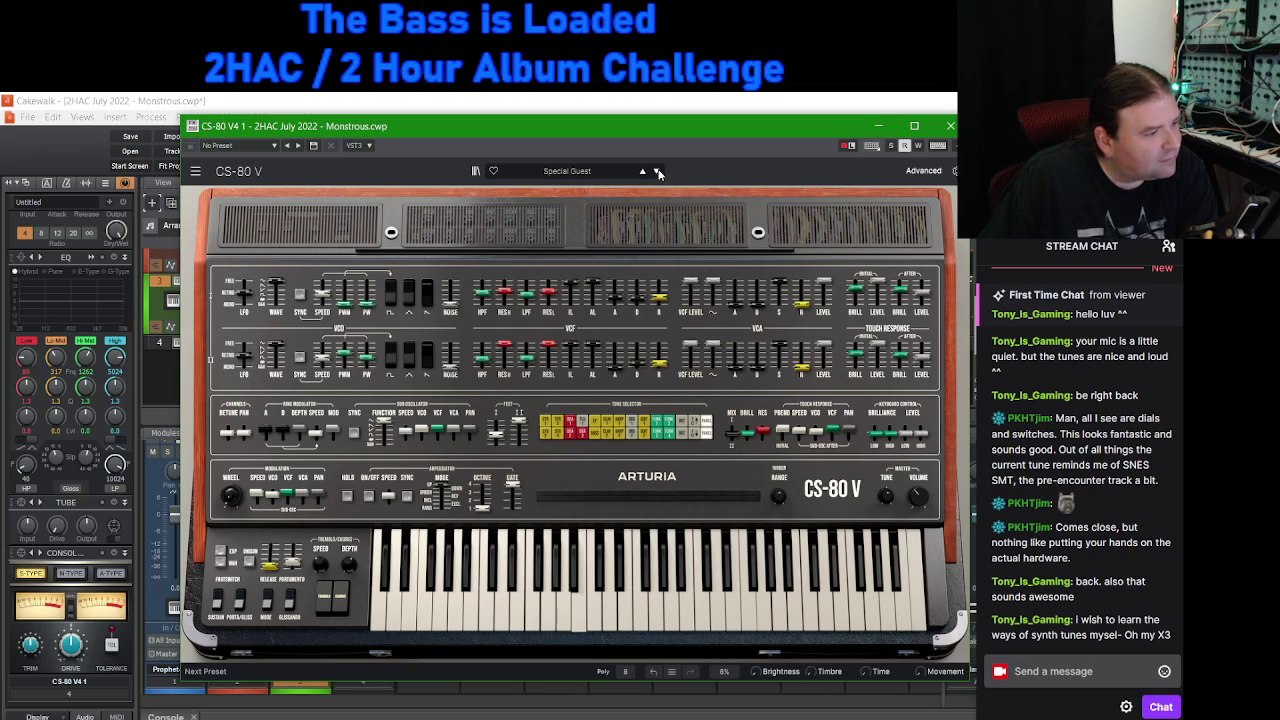
{"action": "left_click", "coordinate": [657, 172]}
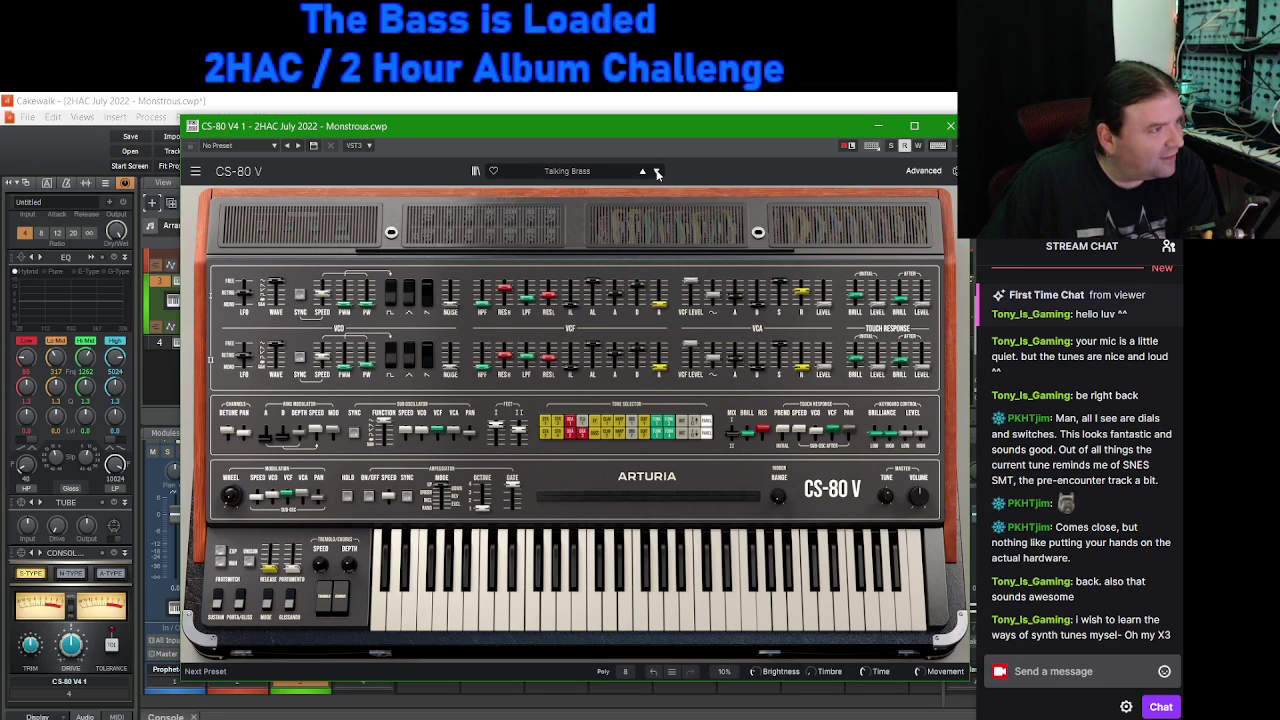
Step: Load the L.A. 2019 preset from the Brass & Winds category in the CS-80 V
{"action": "left_click", "coordinate": [631, 175]}
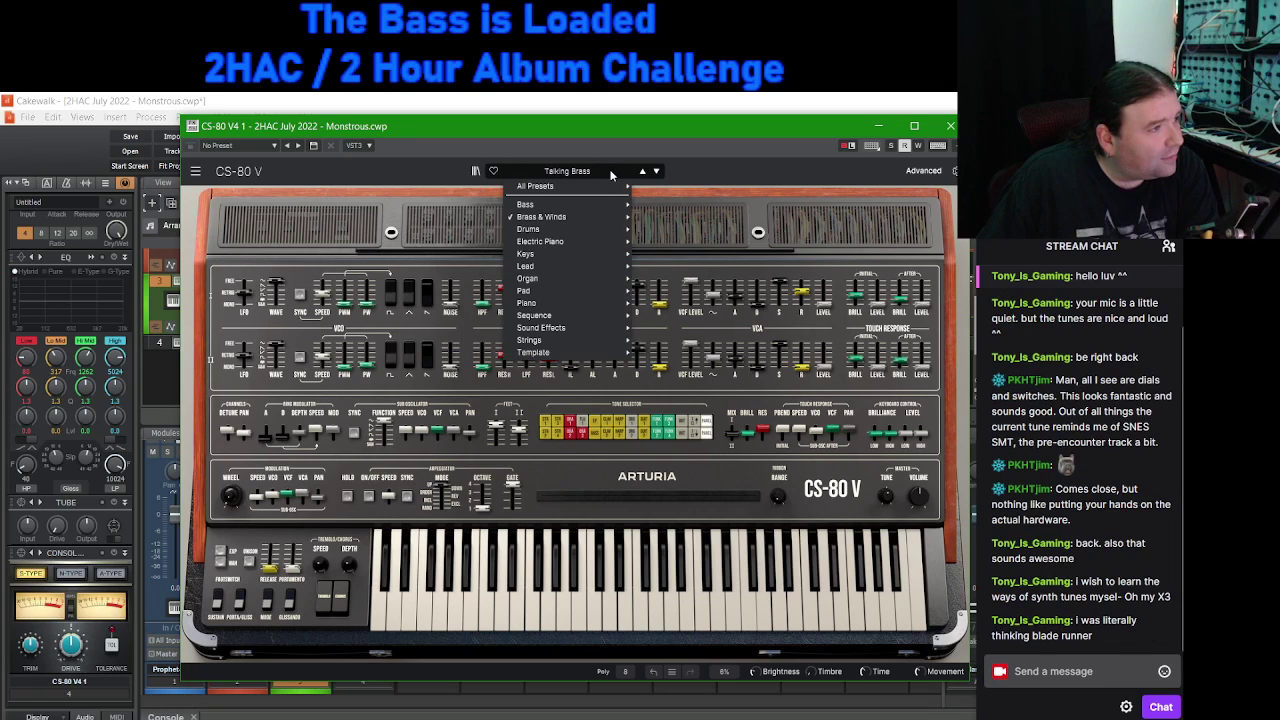
{"action": "mouse_move", "coordinate": [597, 270]}
{"action": "mouse_move", "coordinate": [571, 304]}
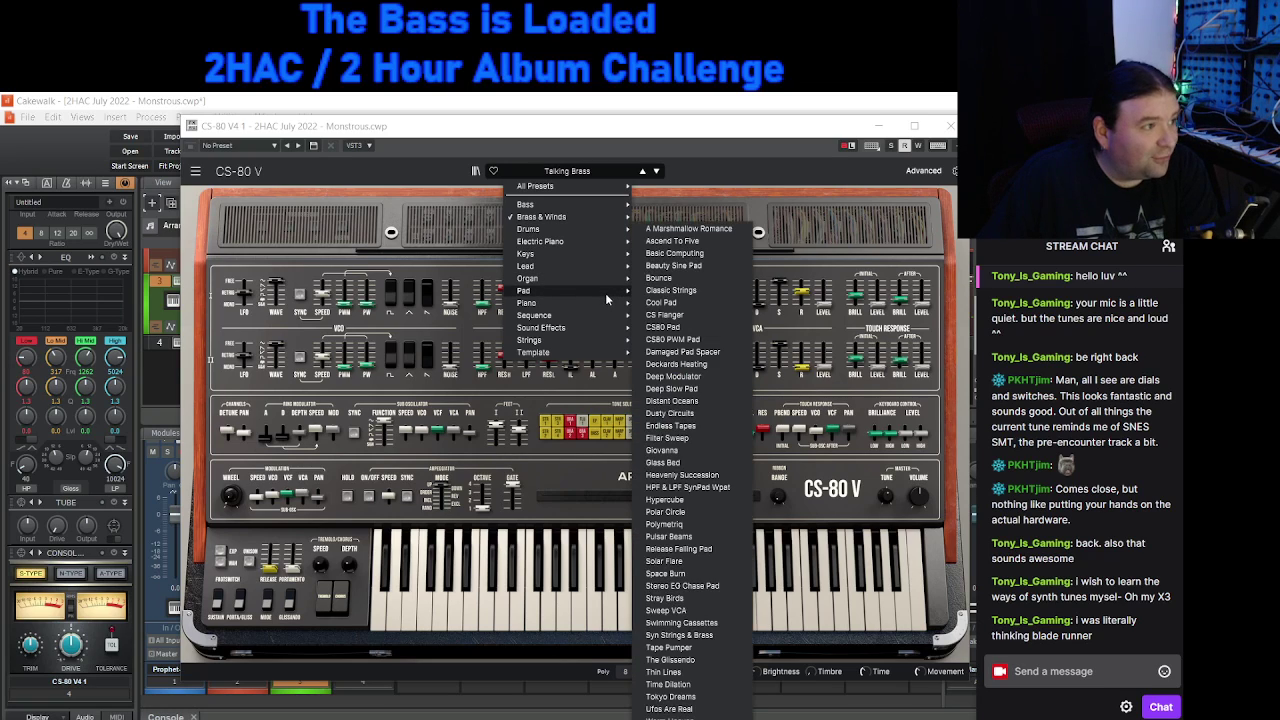
{"action": "mouse_move", "coordinate": [585, 216]}
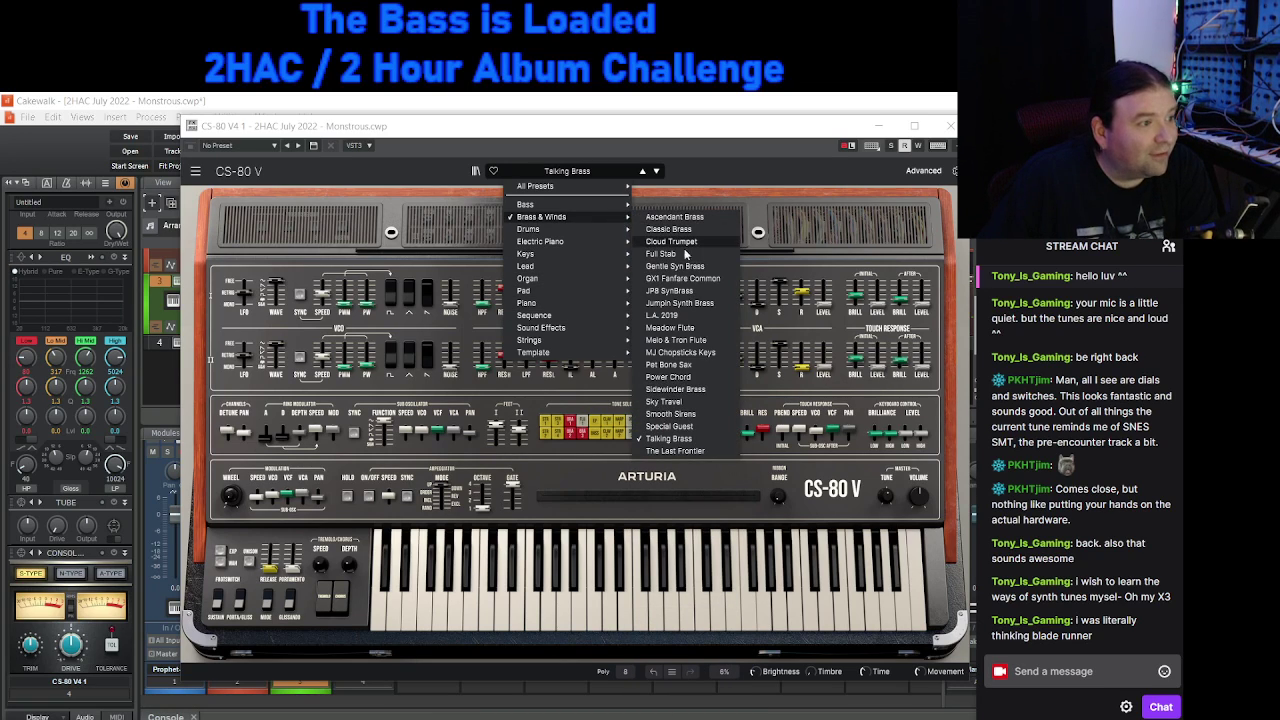
{"action": "left_click", "coordinate": [685, 316]}
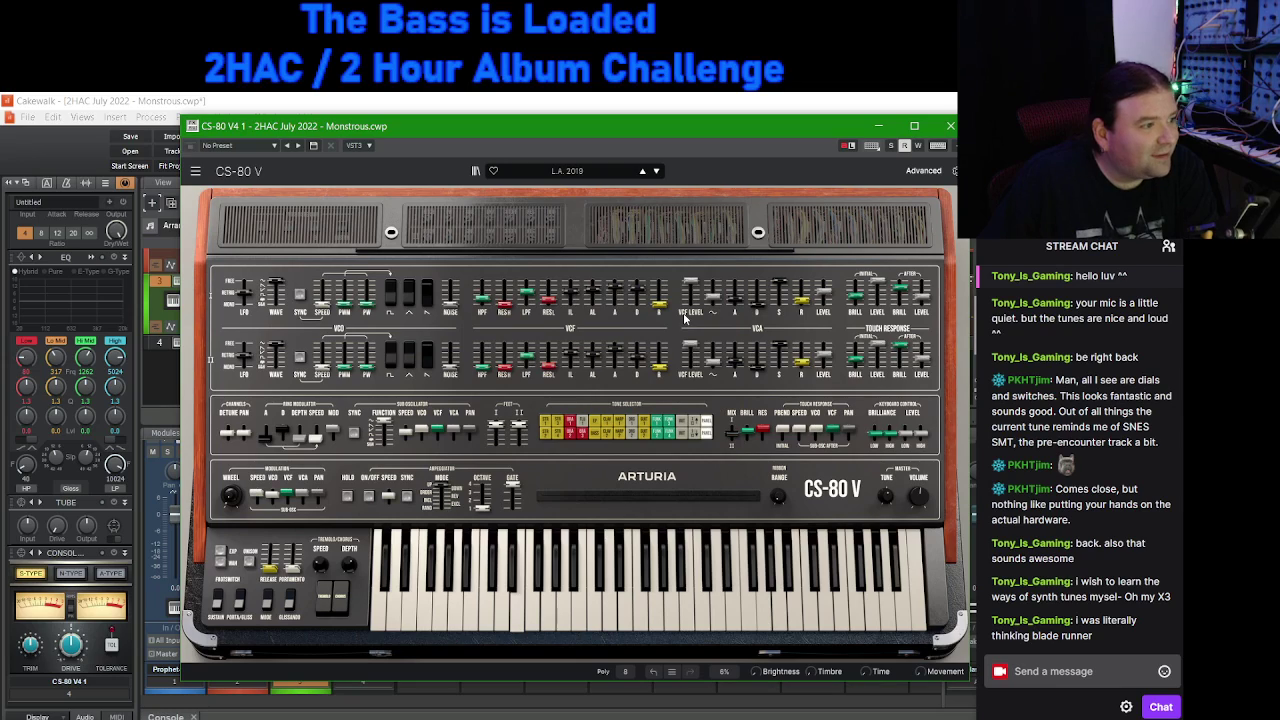
Step: Try the MJ Chopsticks Keys preset from Brass & Winds, and go back to the L.A. 2019 preset
{"action": "left_click", "coordinate": [568, 172]}
{"action": "mouse_move", "coordinate": [589, 221]}
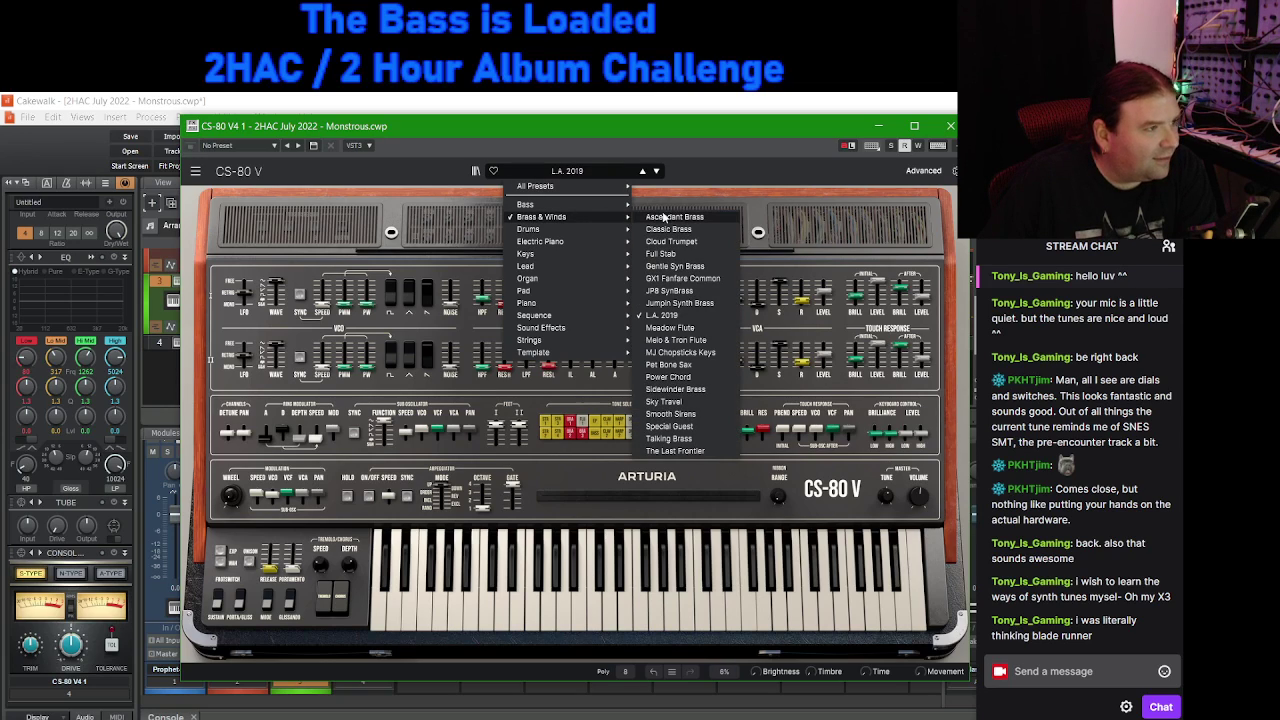
{"action": "left_click", "coordinate": [684, 354]}
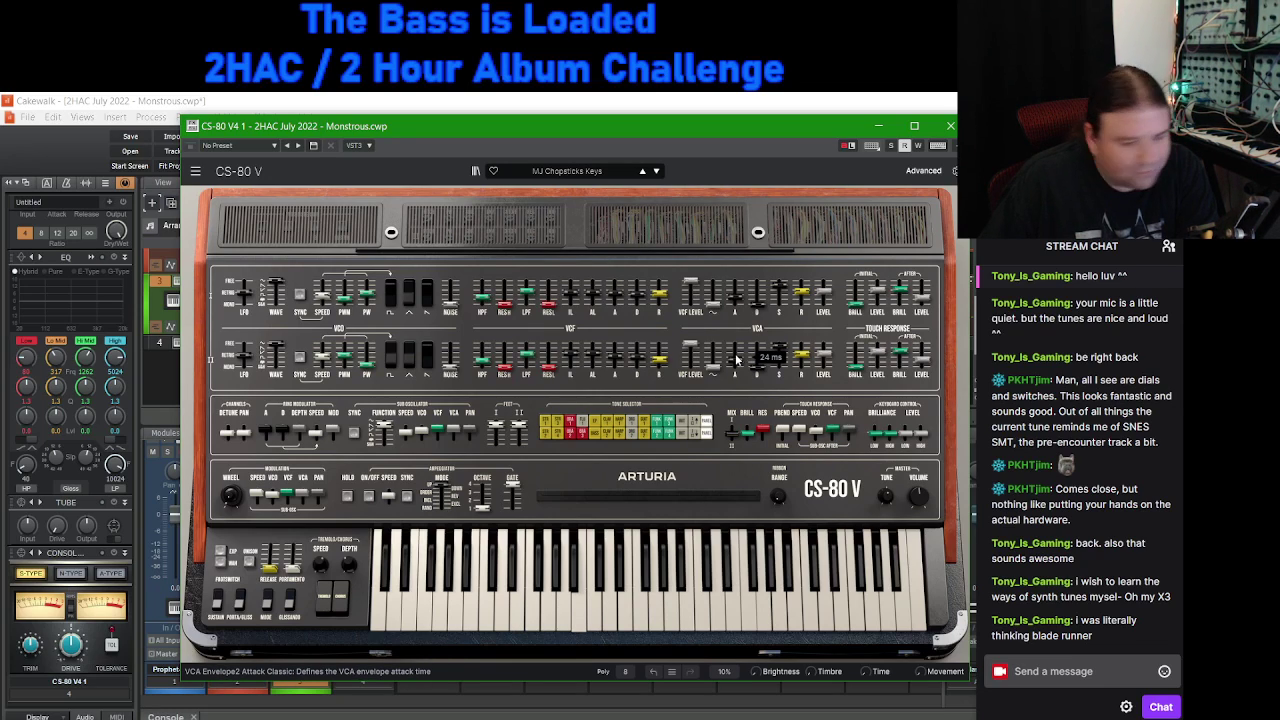
{"action": "left_click", "coordinate": [591, 172]}
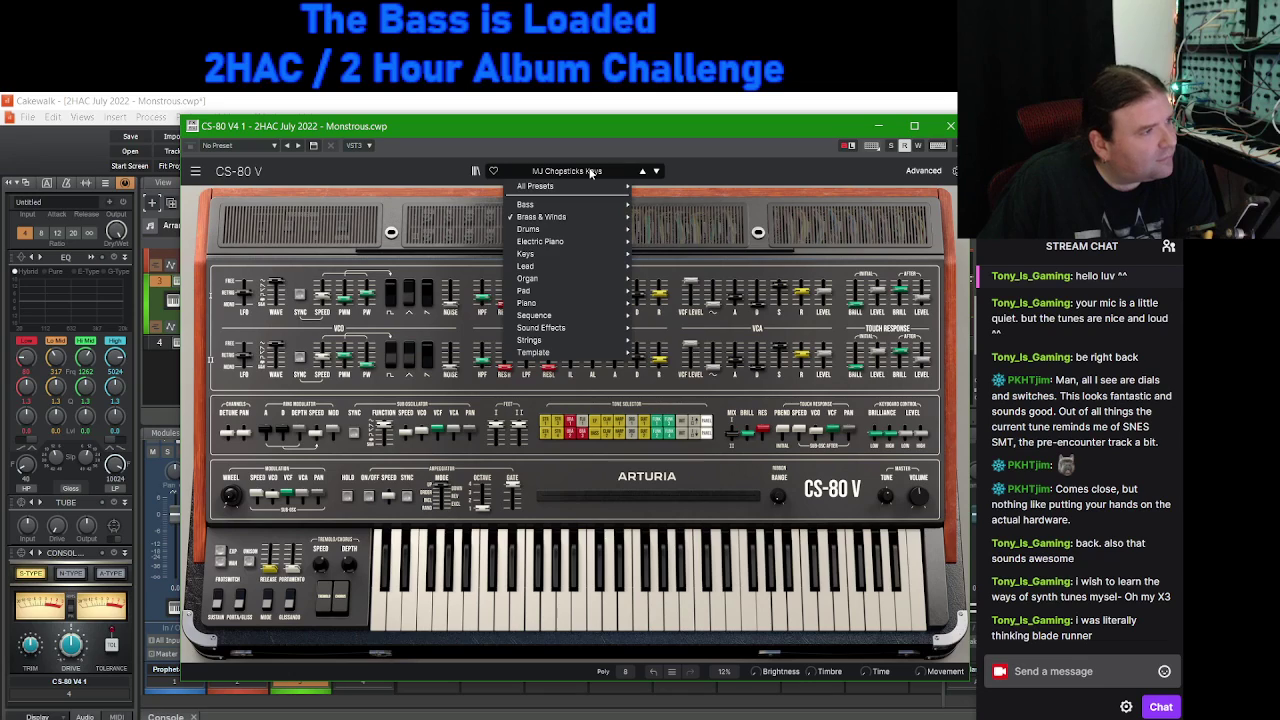
{"action": "left_click", "coordinate": [702, 313]}
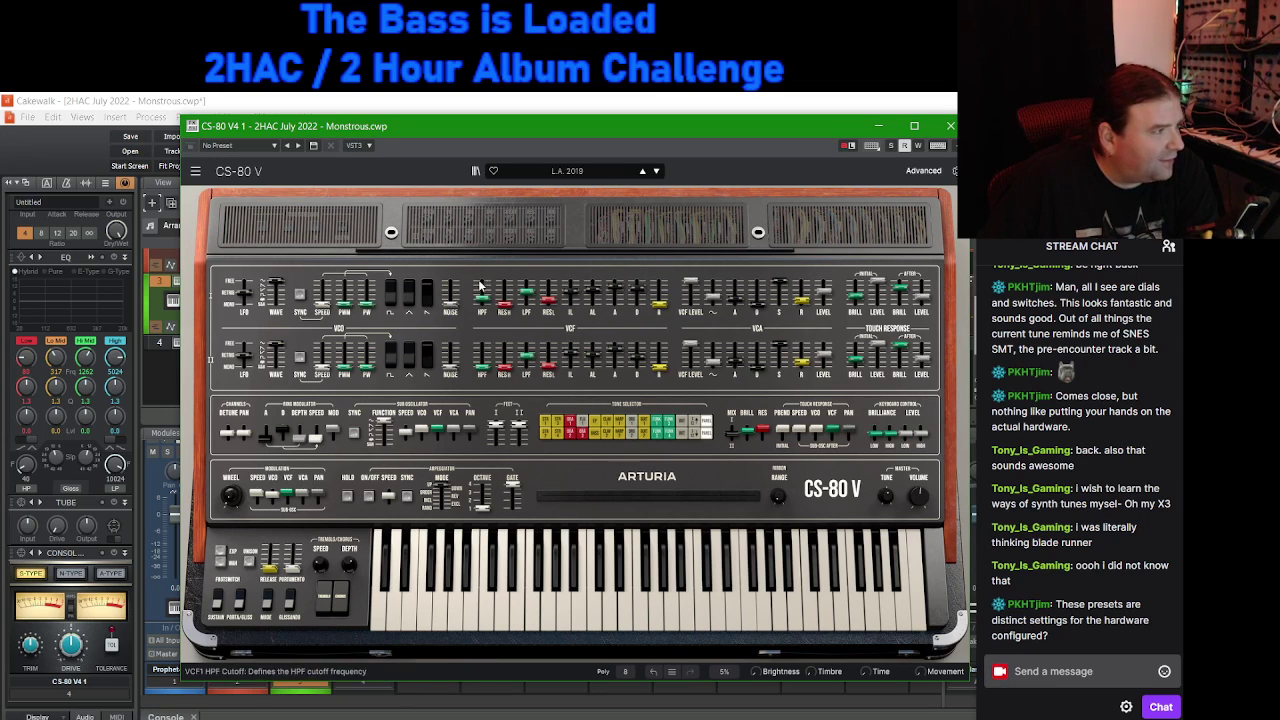
Step: Reveal and hide the voice dispersion controls behind the CS-80 V's upper grilles, and try bending the pitch with the ribbon
{"action": "left_click", "coordinate": [376, 243]}
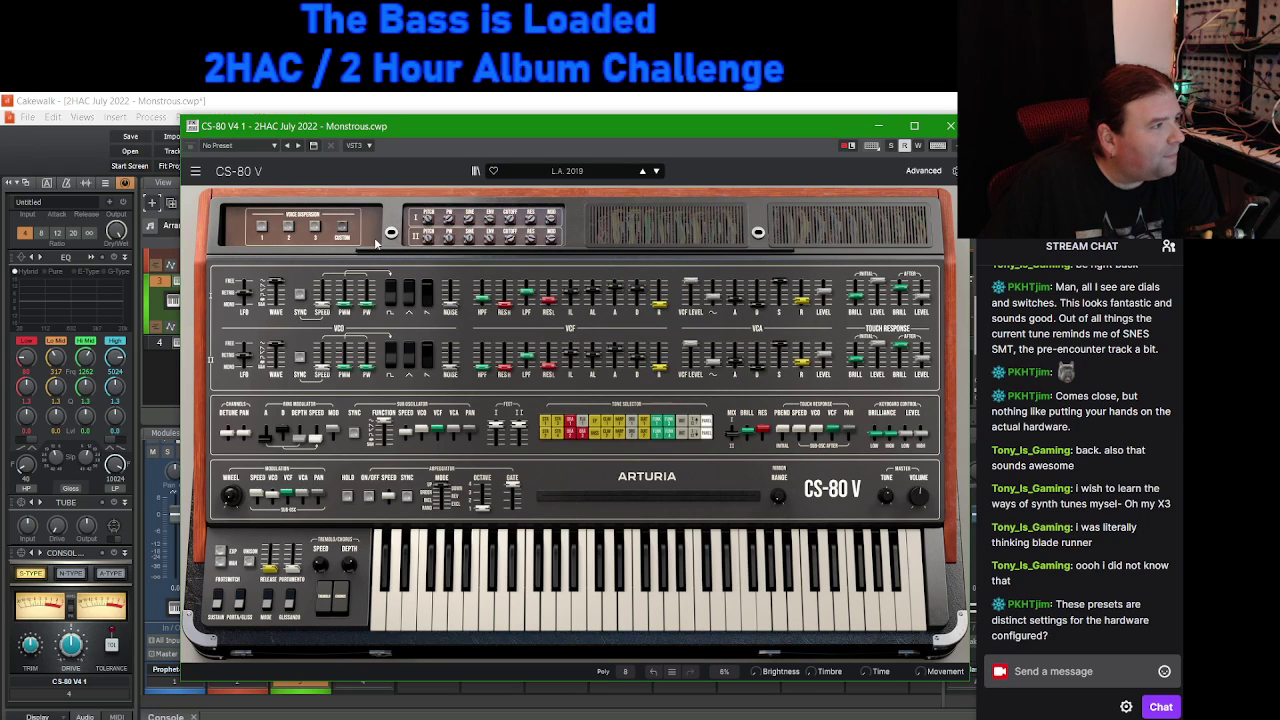
{"action": "left_click", "coordinate": [631, 241]}
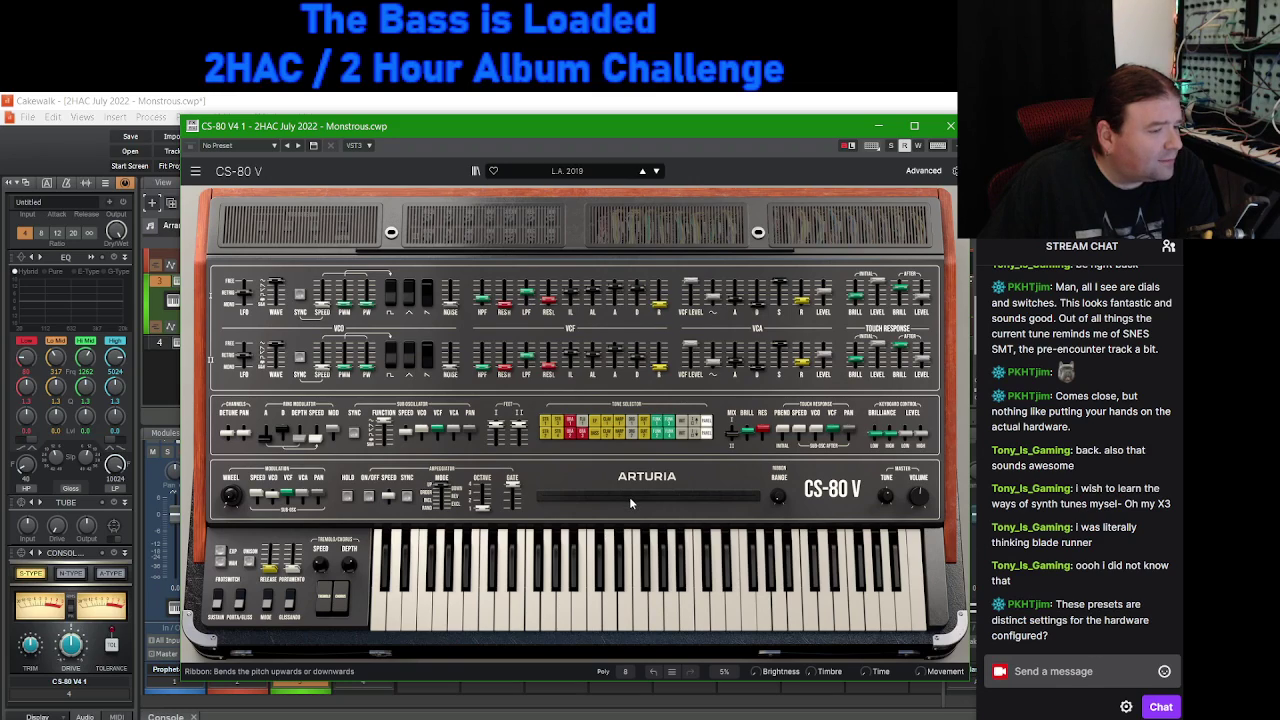
{"action": "left_click_drag", "start_coordinate": [631, 501], "coordinate": [612, 505]}
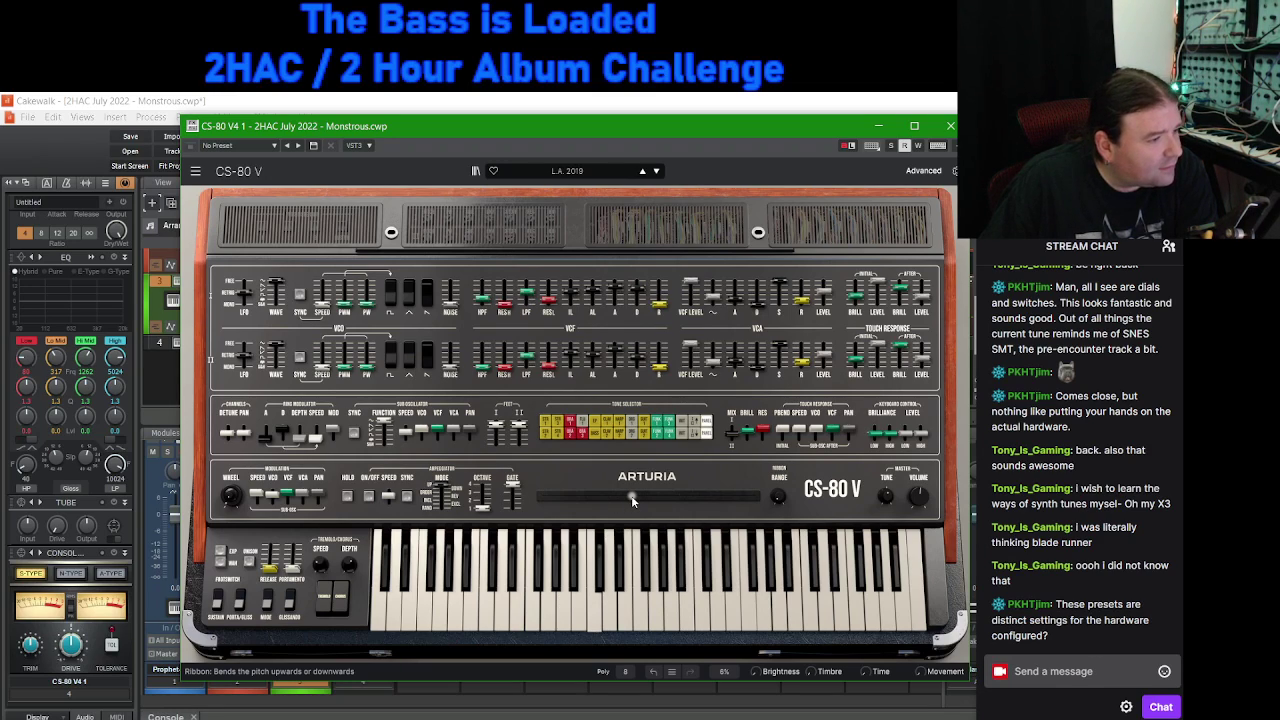
{"action": "mouse_move", "coordinate": [556, 500]}
{"action": "left_mouse_down"}
{"action": "mouse_move", "coordinate": [531, 493]}
{"action": "mouse_move", "coordinate": [642, 498]}
{"action": "left_mouse_up"}
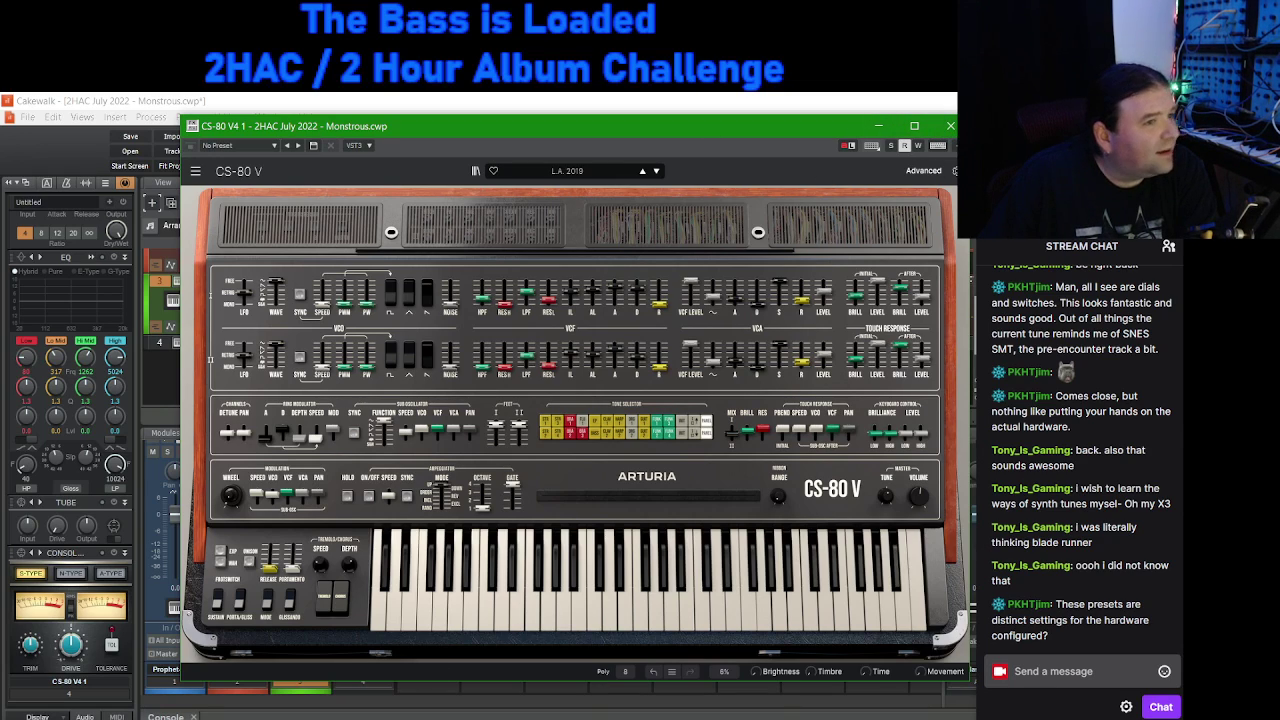
Step: Close the CS-80 V instrument window and save the project
{"action": "left_click", "coordinate": [950, 126]}
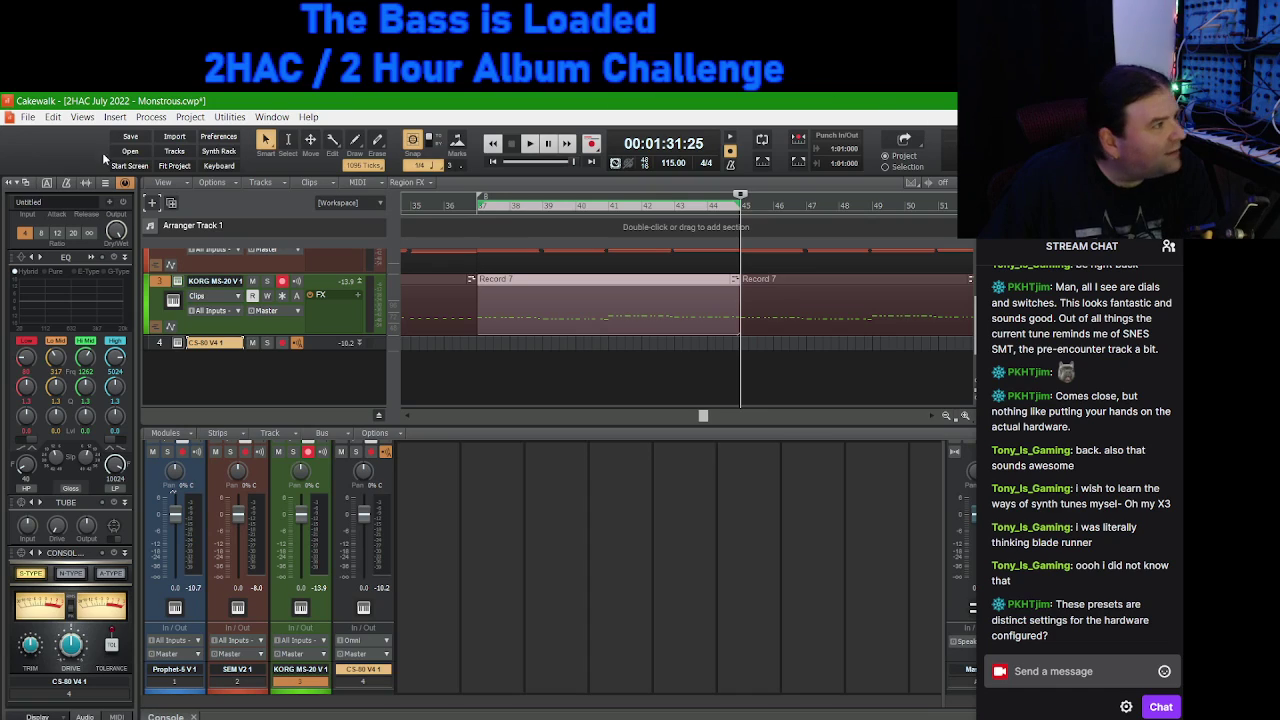
{"action": "left_click", "coordinate": [131, 137]}
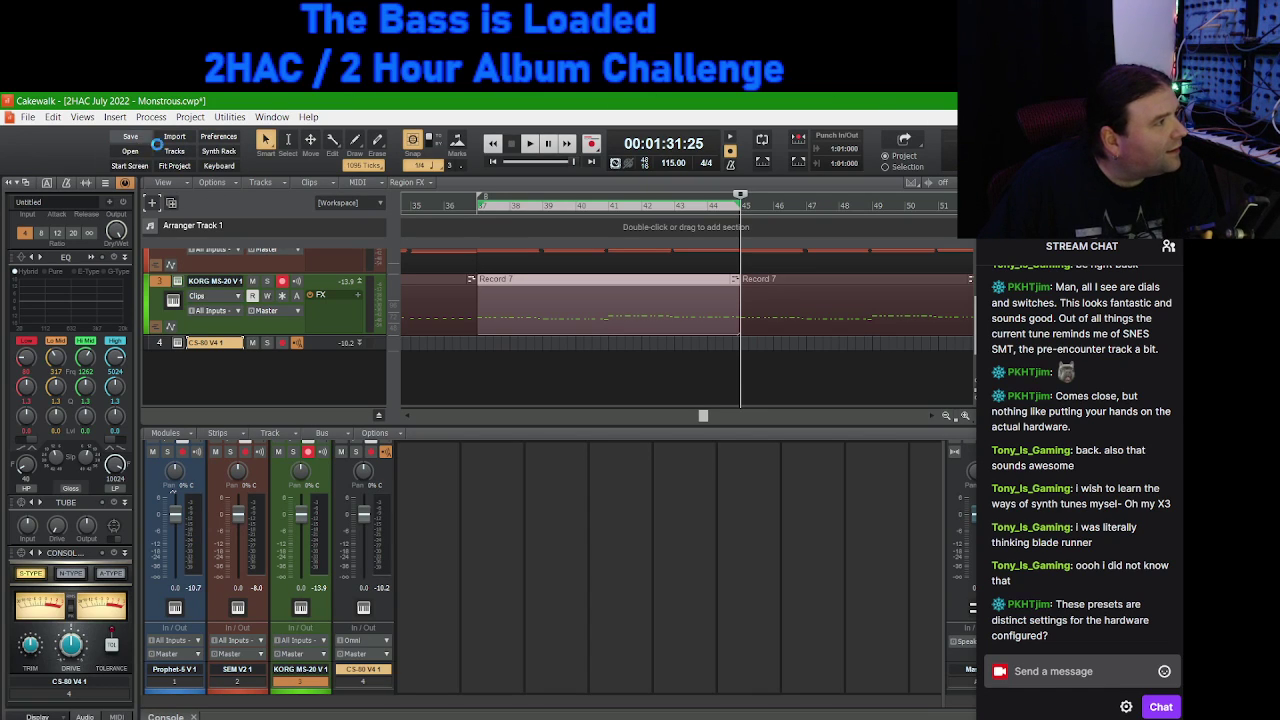
Step: Place the playhead at measure 34 and open the colour choices for the CS-80 V4 1 track
{"action": "left_click", "coordinate": [455, 369]}
{"action": "scroll", "coordinate": [449, 369], "scroll_direction": "up", "scroll_amount": 1}
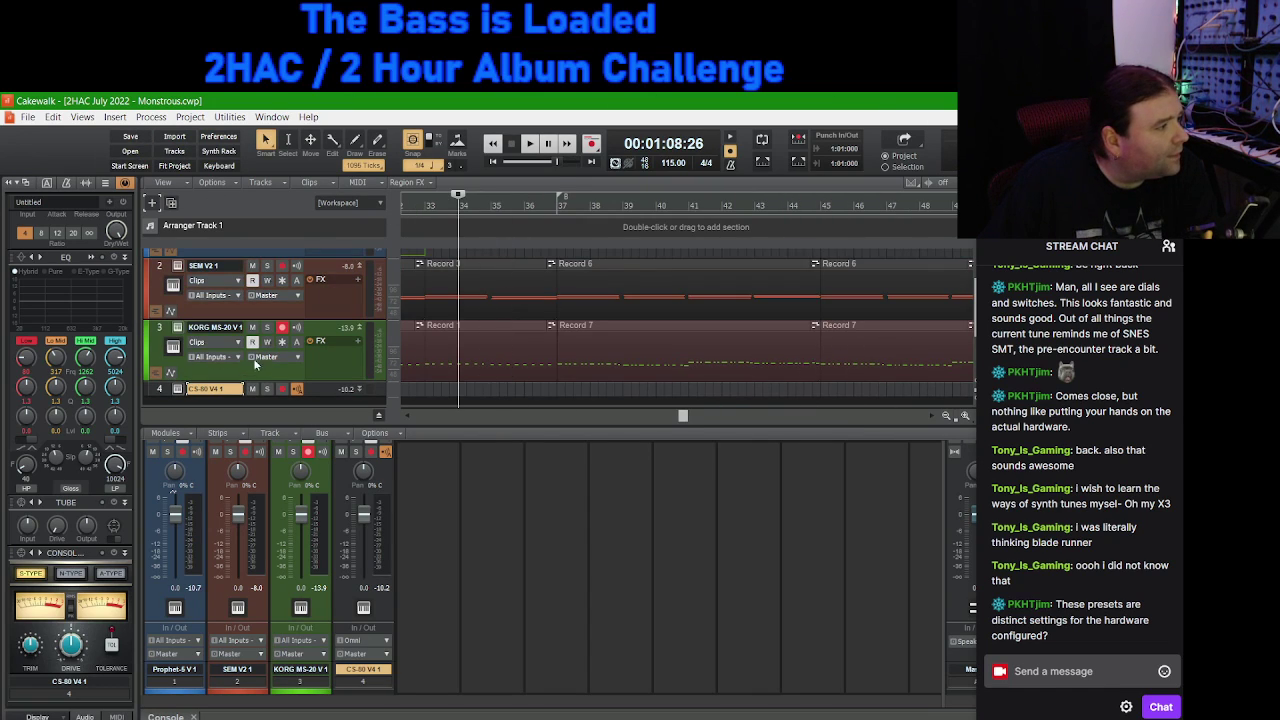
{"action": "scroll", "coordinate": [358, 390], "scroll_direction": "down", "scroll_amount": 2}
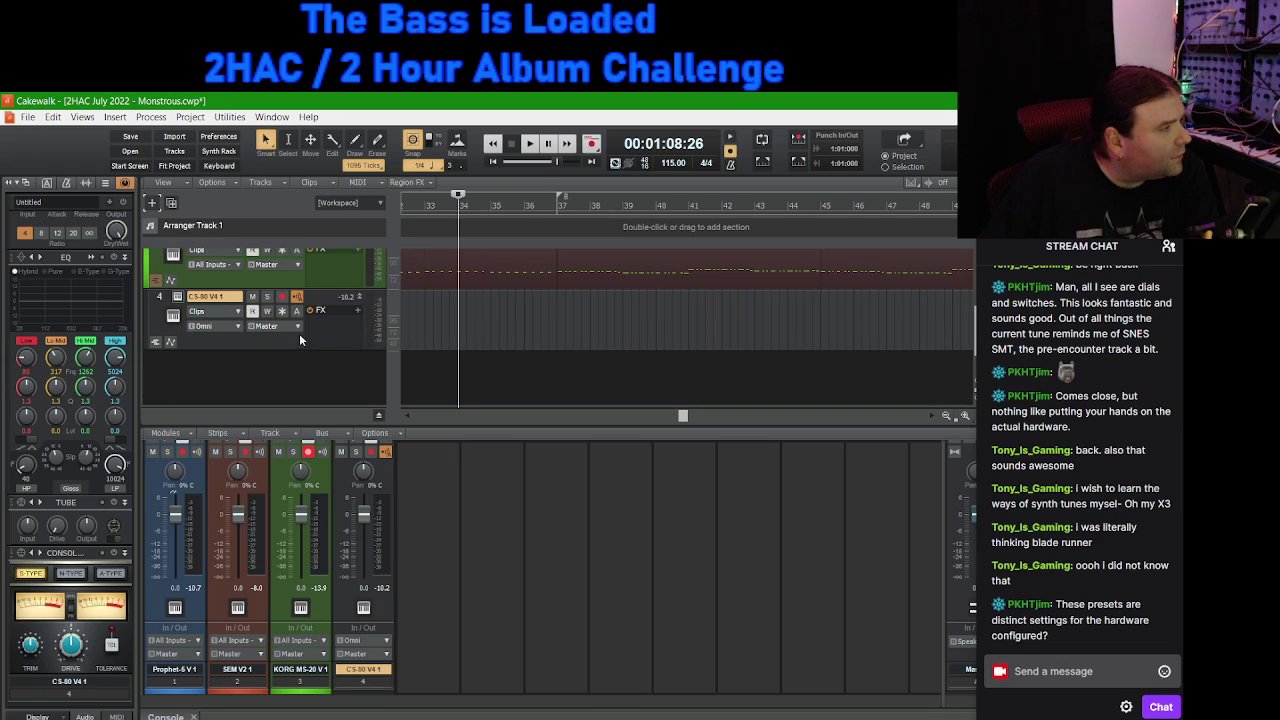
{"action": "left_click", "coordinate": [143, 299]}
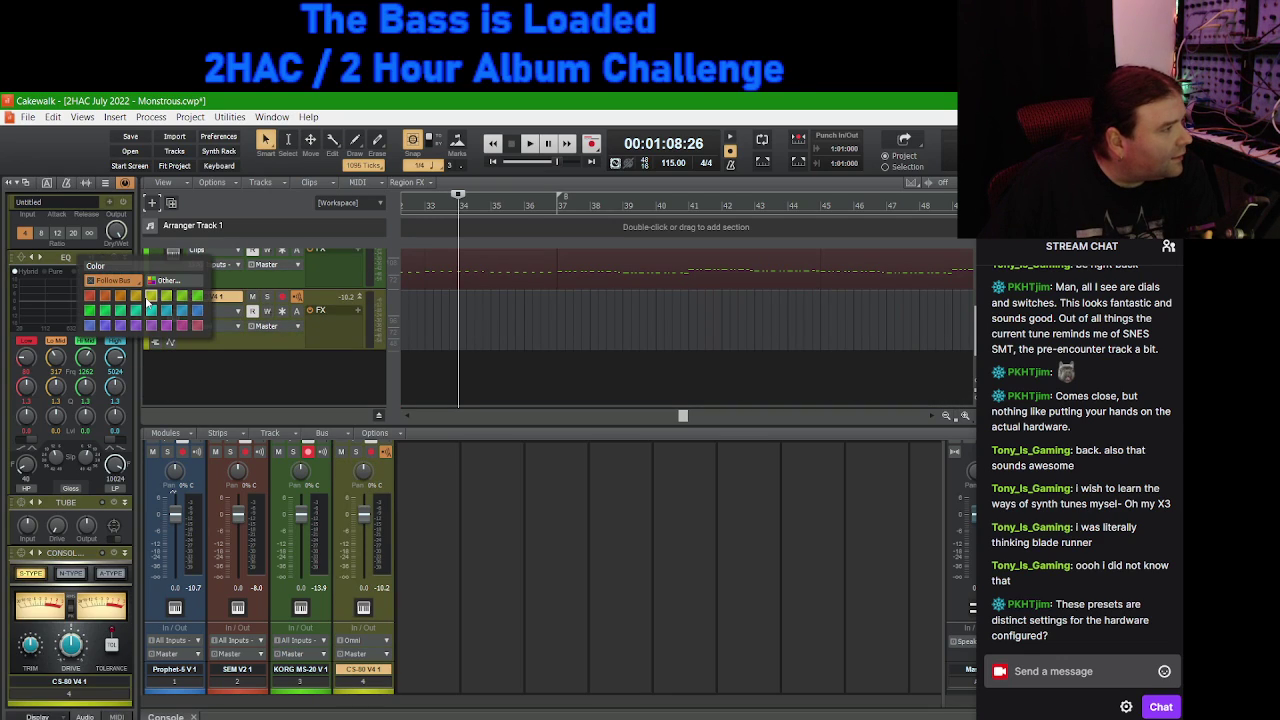
Step: Color the CS-80 V4 track purple and arm it for recording
{"action": "left_click", "coordinate": [171, 326]}
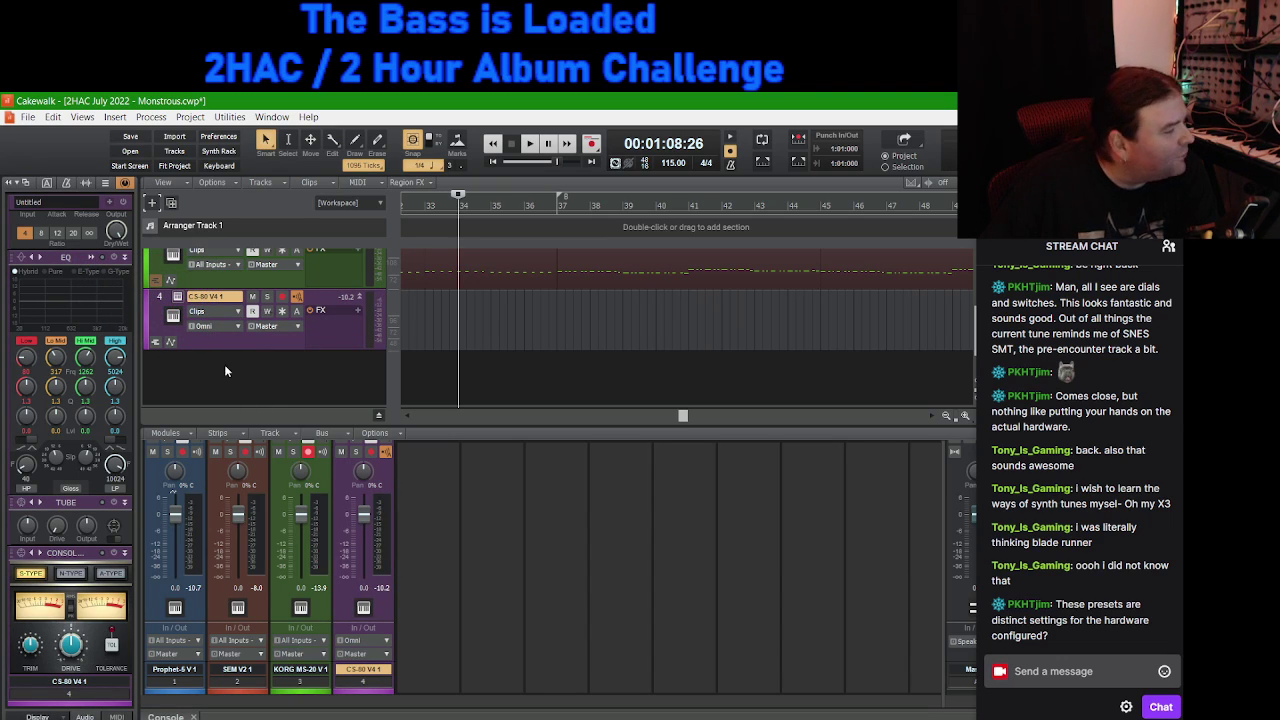
{"action": "left_click", "coordinate": [282, 296]}
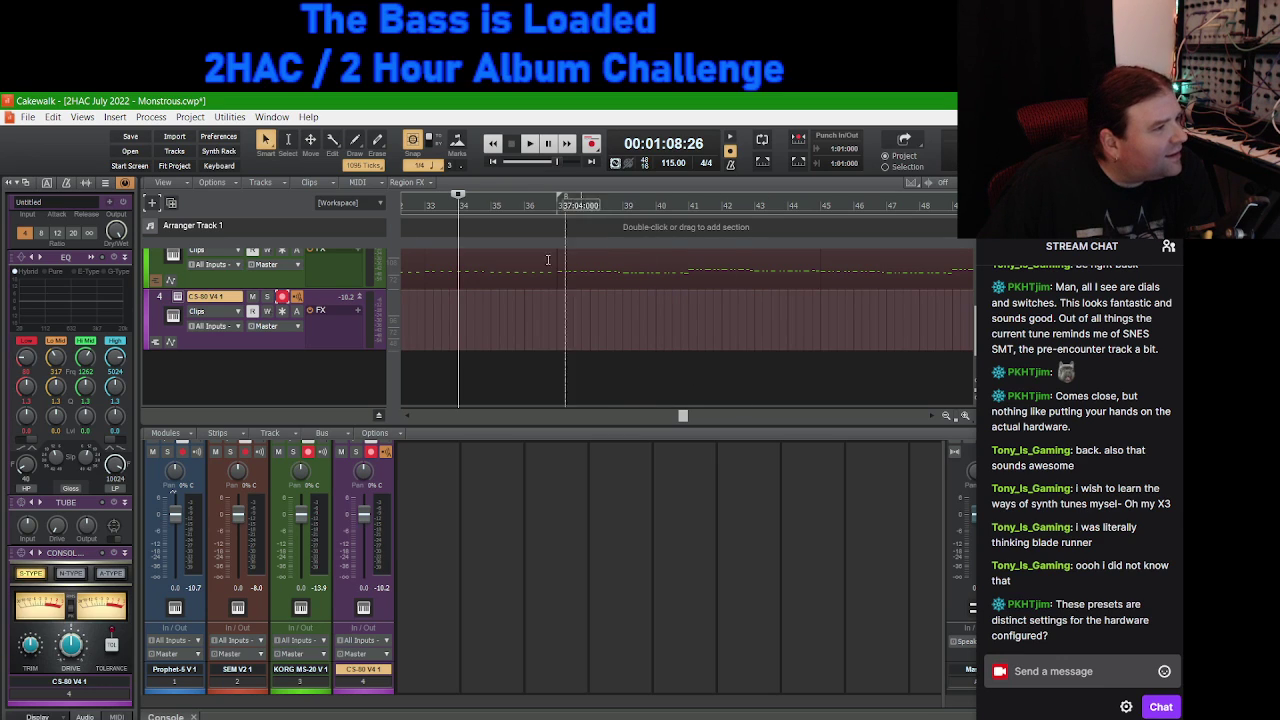
Step: Copy the SEM V2 and KORG MS-20 V clips starting at measure 45 and paste them at measures 53 and 61
{"action": "scroll", "coordinate": [666, 314], "scroll_direction": "up", "scroll_amount": 3}
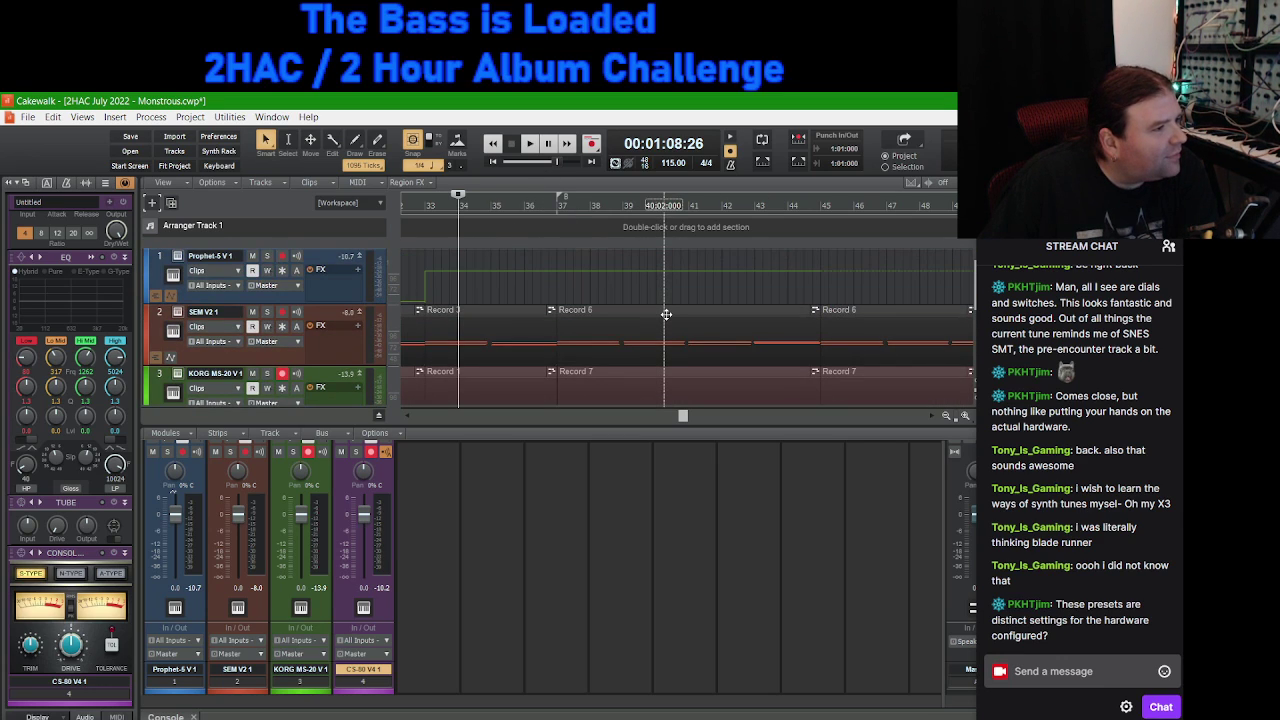
{"action": "scroll", "coordinate": [666, 314], "scroll_direction": "down", "scroll_amount": 1}
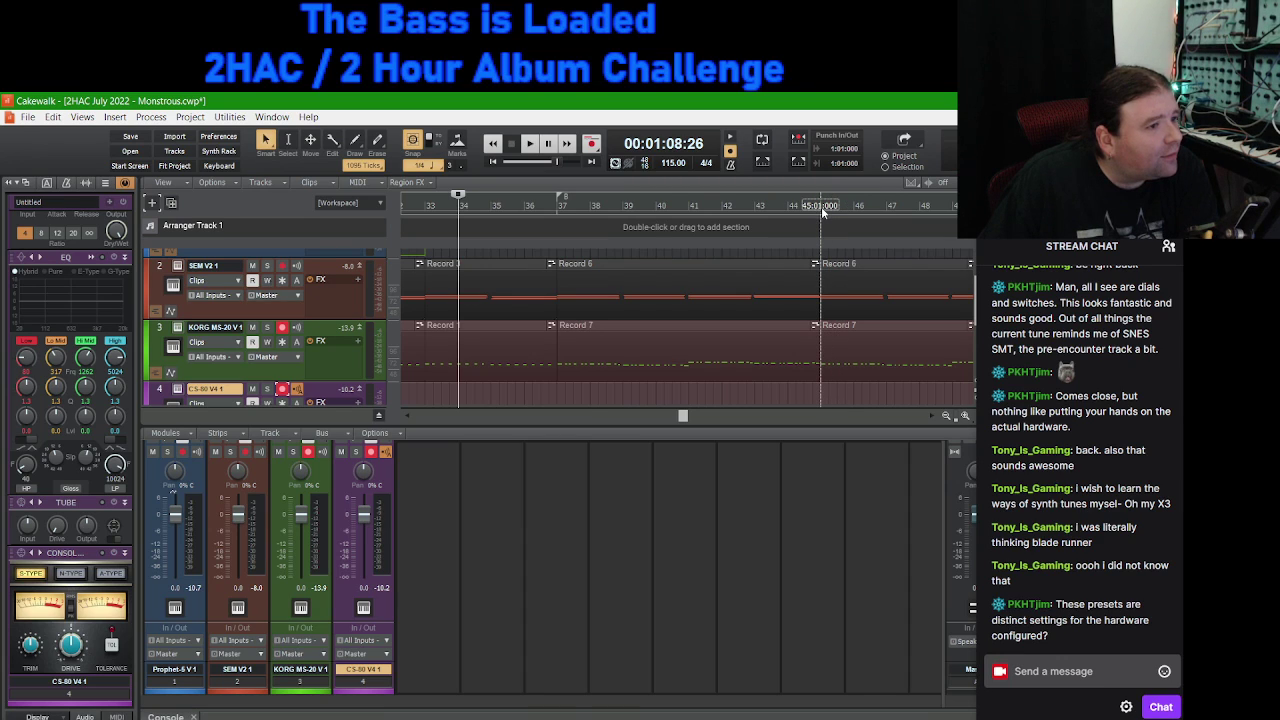
{"action": "left_click", "coordinate": [821, 204]}
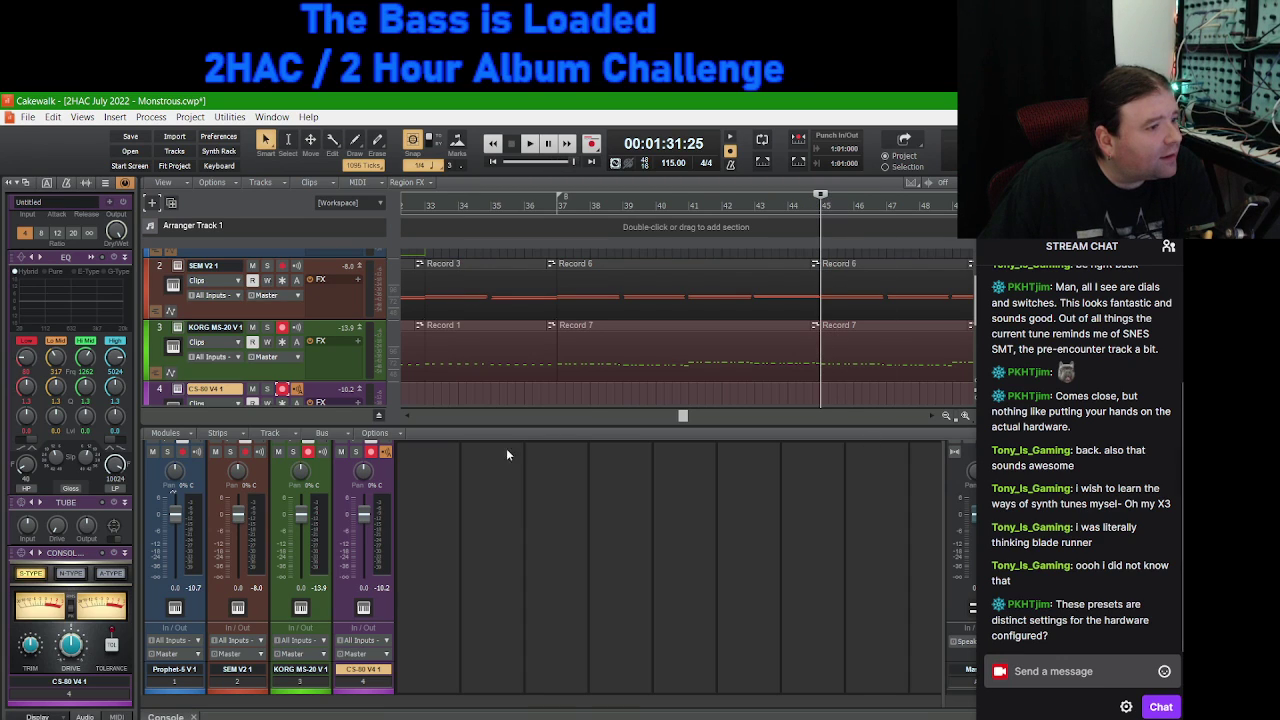
{"action": "left_click_drag", "start_coordinate": [683, 412], "coordinate": [771, 418]}
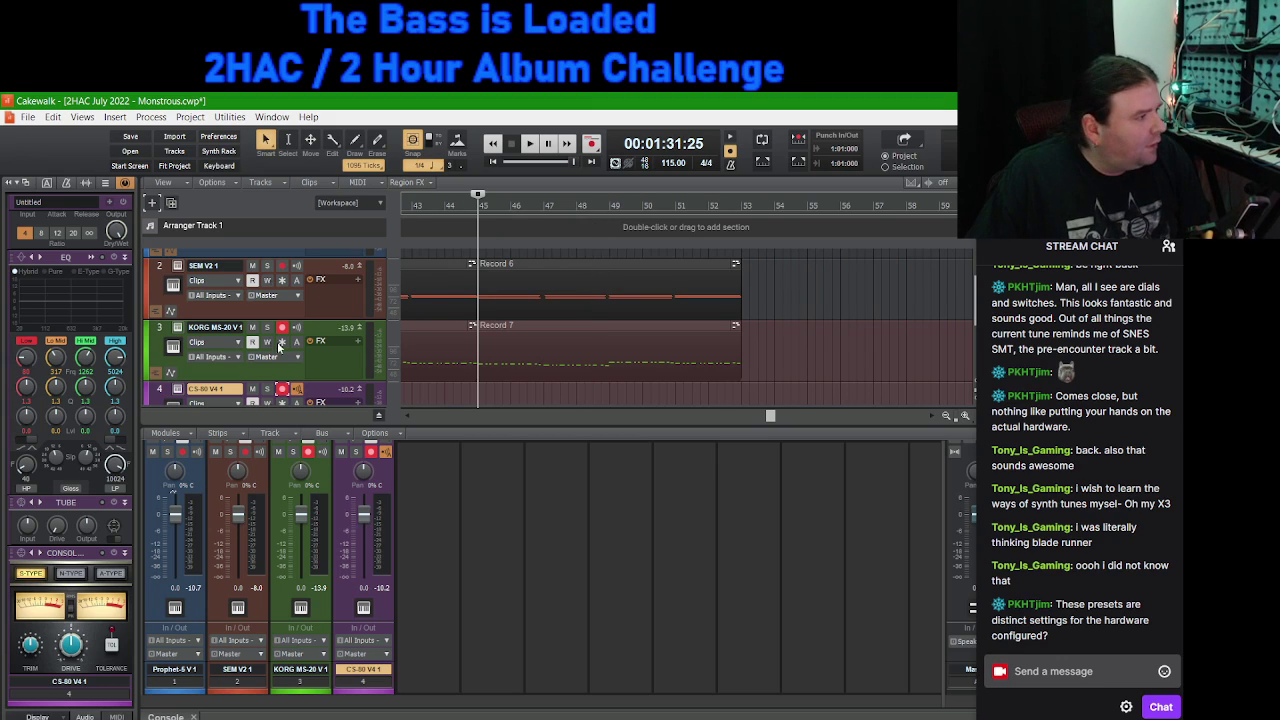
{"action": "left_click", "coordinate": [160, 276]}
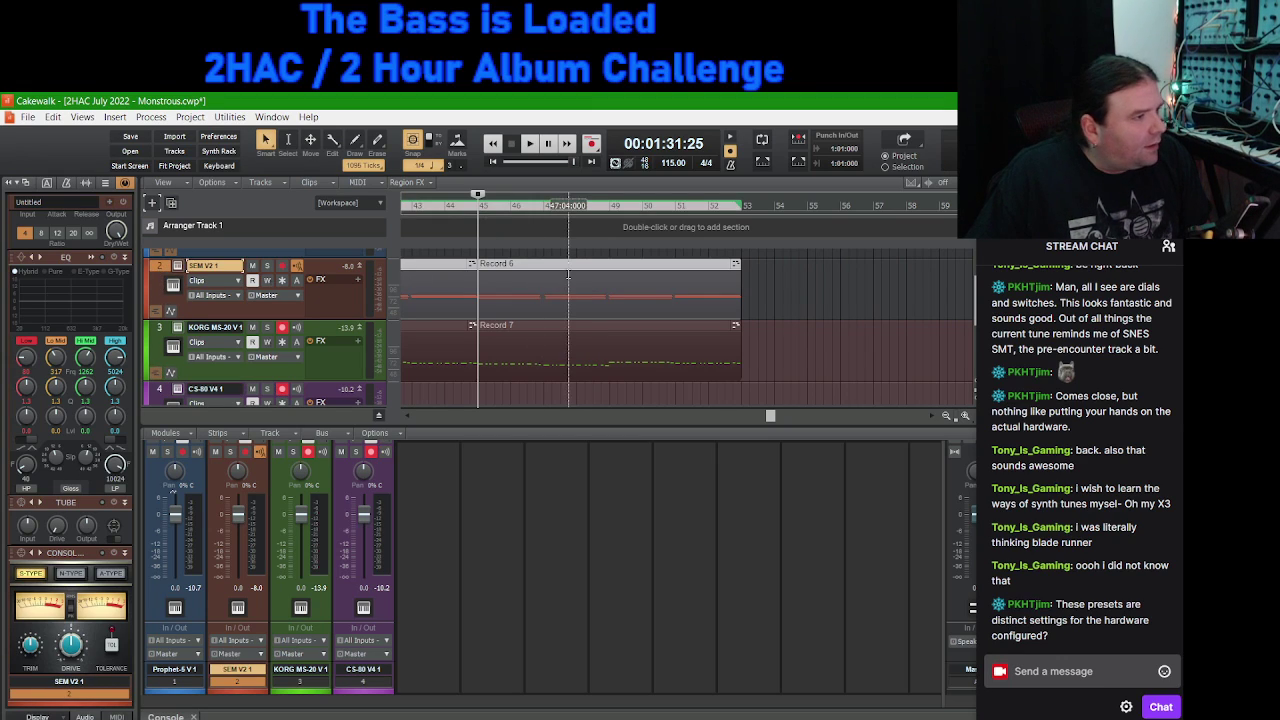
{"action": "left_click", "coordinate": [580, 329], "text": "ctrl"}
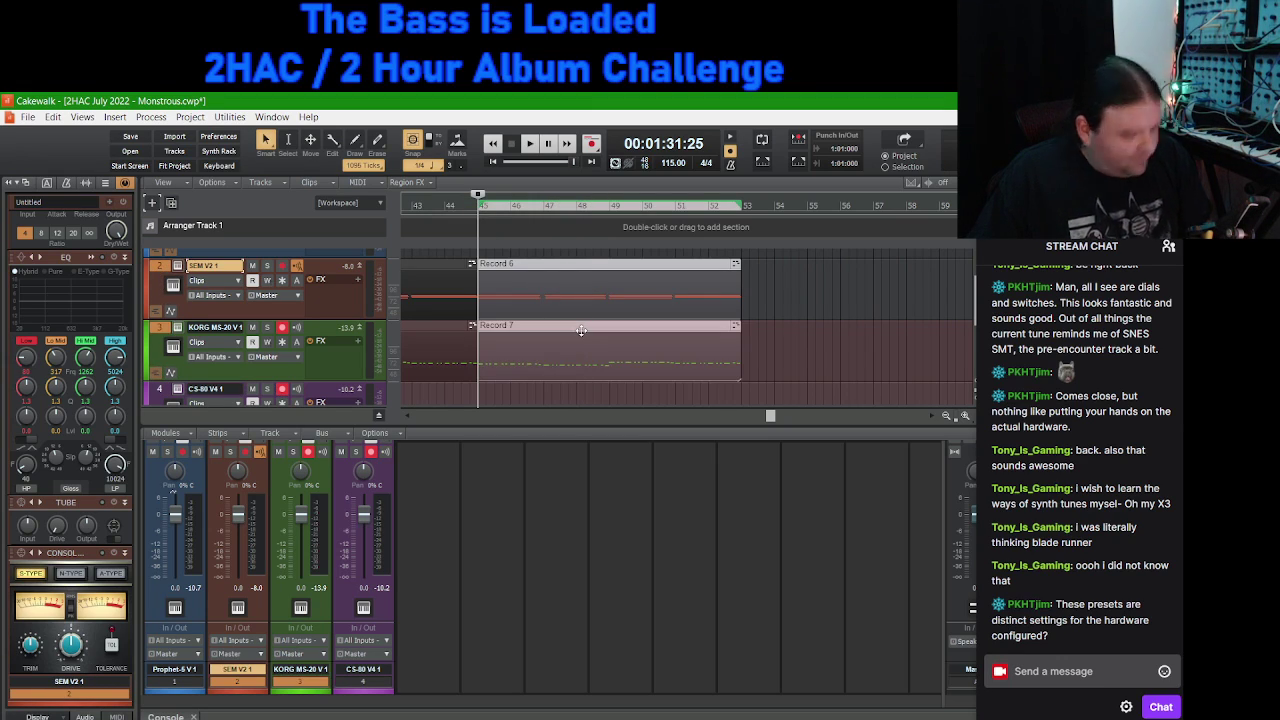
{"action": "left_click", "coordinate": [757, 207]}
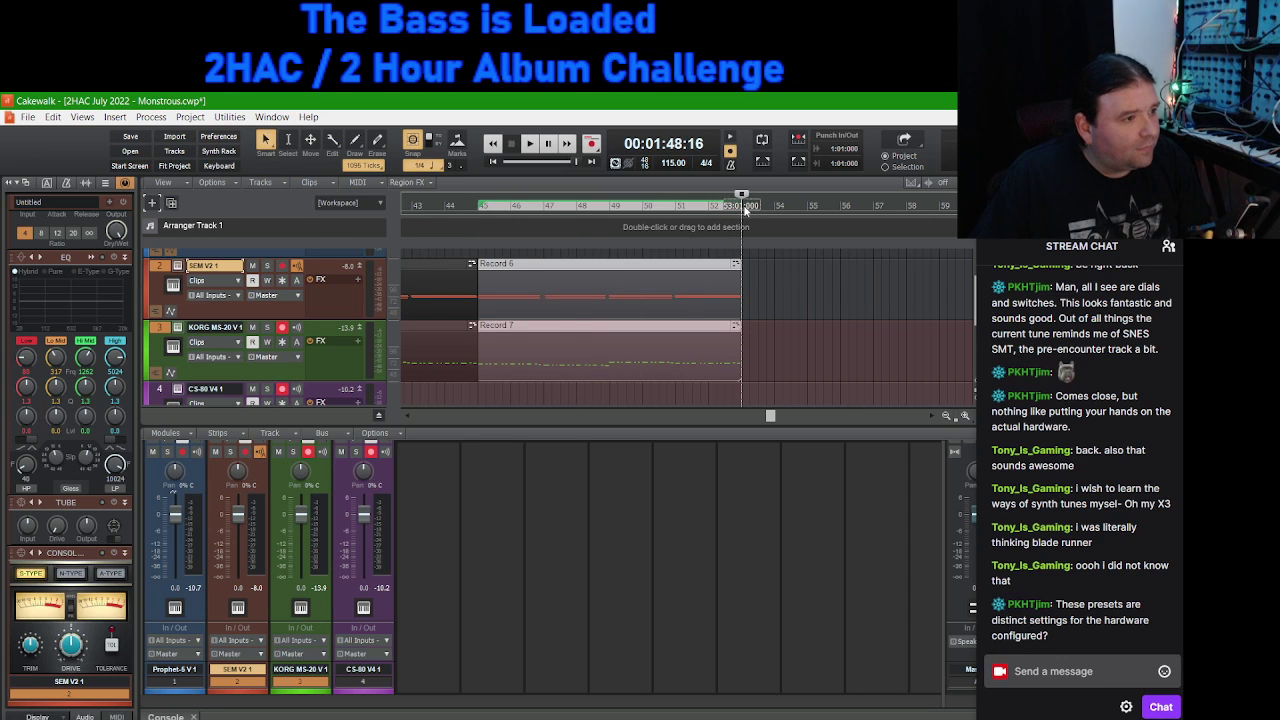
{"action": "key", "text": "ctrl+v"}
{"action": "left_click_drag", "start_coordinate": [728, 418], "coordinate": [803, 418]}
{"action": "left_click", "coordinate": [678, 204]}
{"action": "key", "text": "ctrl+v"}
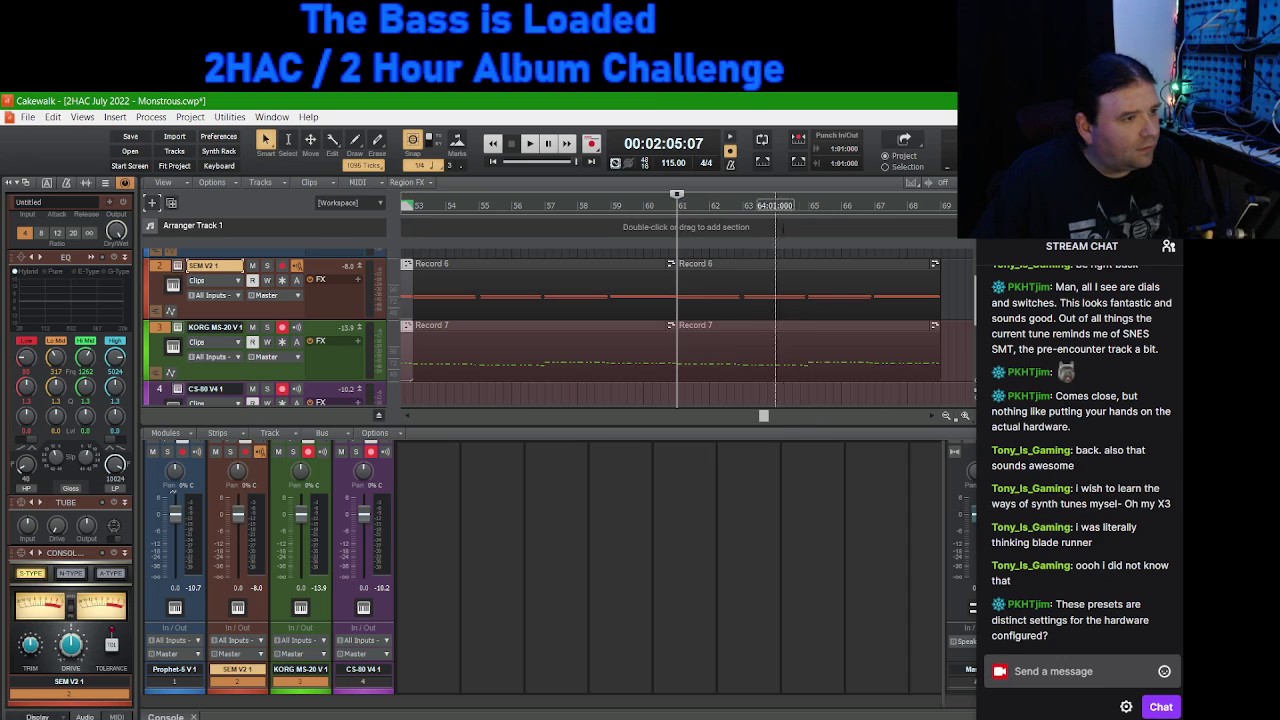
{"action": "mouse_move", "coordinate": [764, 418]}
{"action": "left_mouse_down"}
{"action": "mouse_move", "coordinate": [808, 418]}
{"action": "mouse_move", "coordinate": [633, 415]}
{"action": "mouse_move", "coordinate": [650, 416]}
{"action": "left_mouse_up"}
{"action": "left_click", "coordinate": [730, 205]}
{"action": "key", "text": "ctrl+v"}
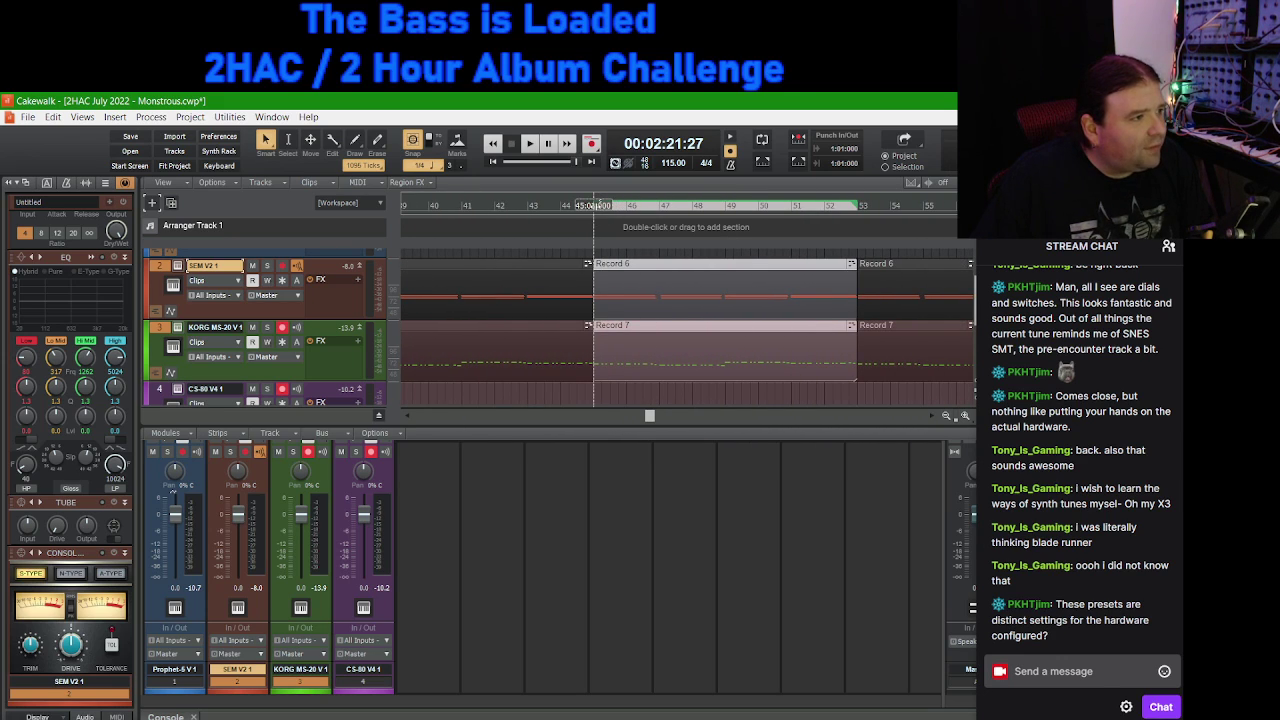
Step: Move the playhead back to measure 45 and select the CS-80 V4 track
{"action": "left_click", "coordinate": [592, 210]}
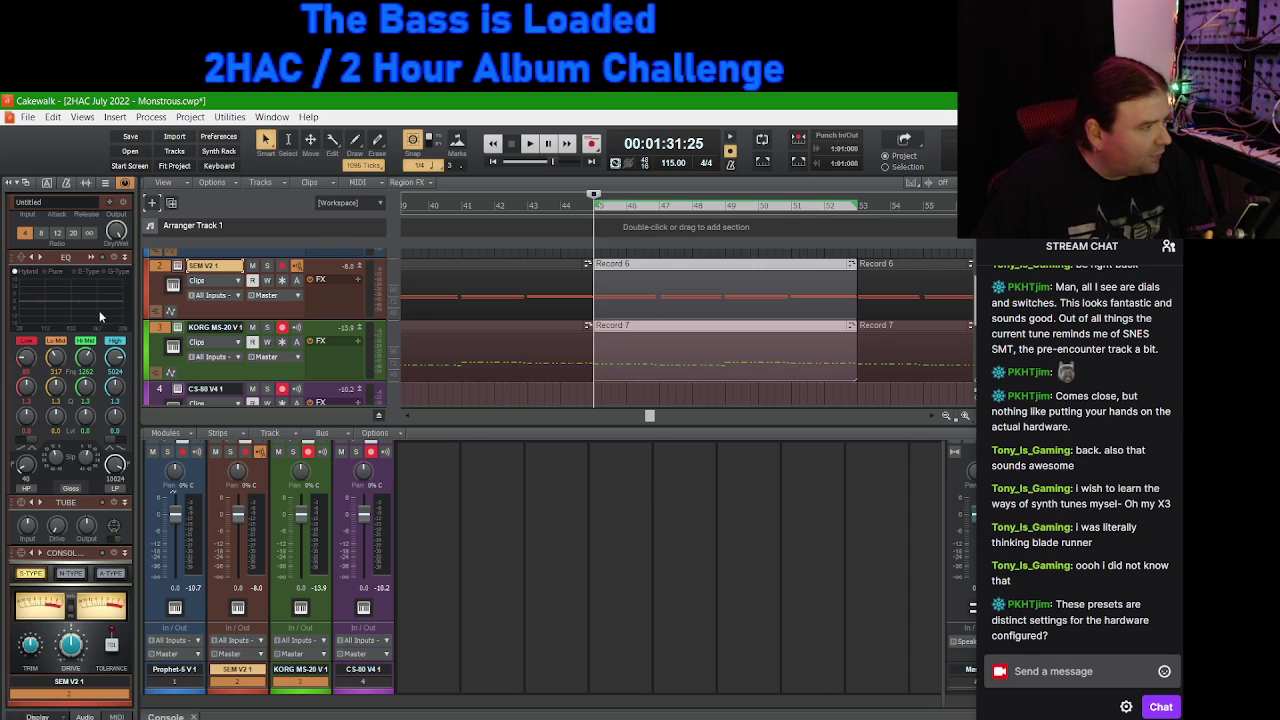
{"action": "scroll", "coordinate": [172, 326], "scroll_direction": "down", "scroll_amount": 1}
{"action": "left_click", "coordinate": [163, 346]}
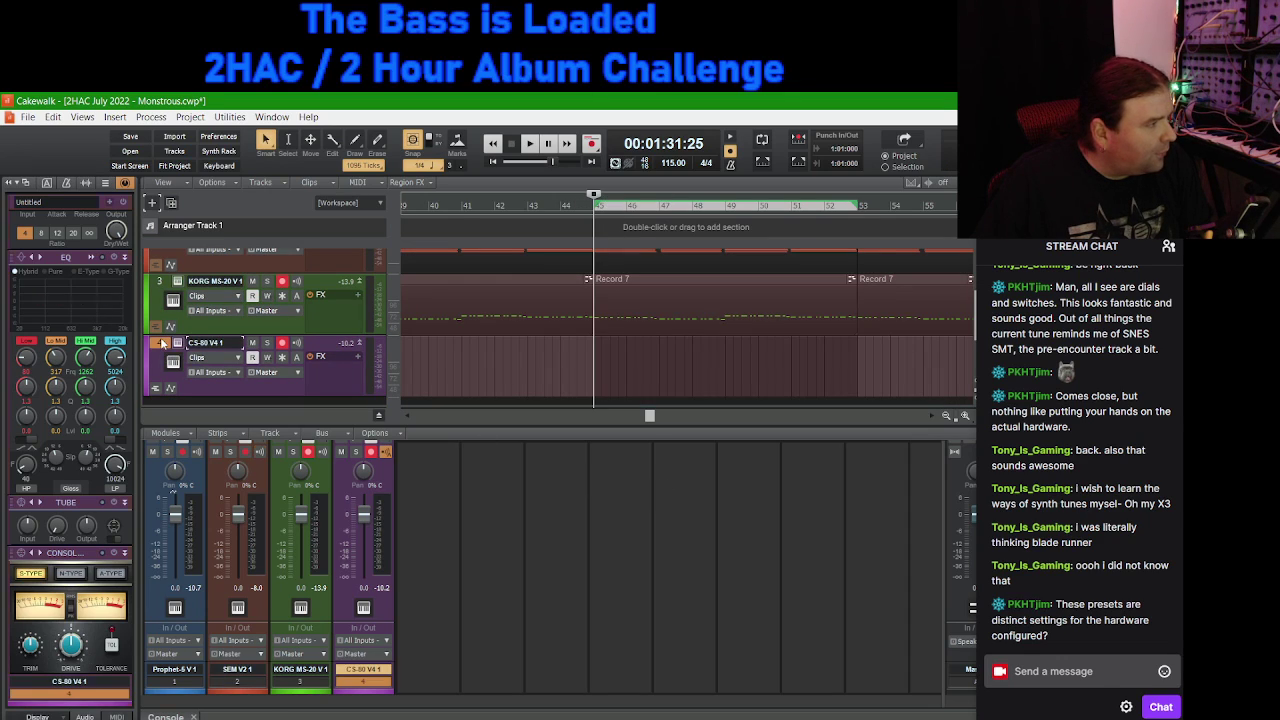
{"action": "left_click", "coordinate": [593, 360]}
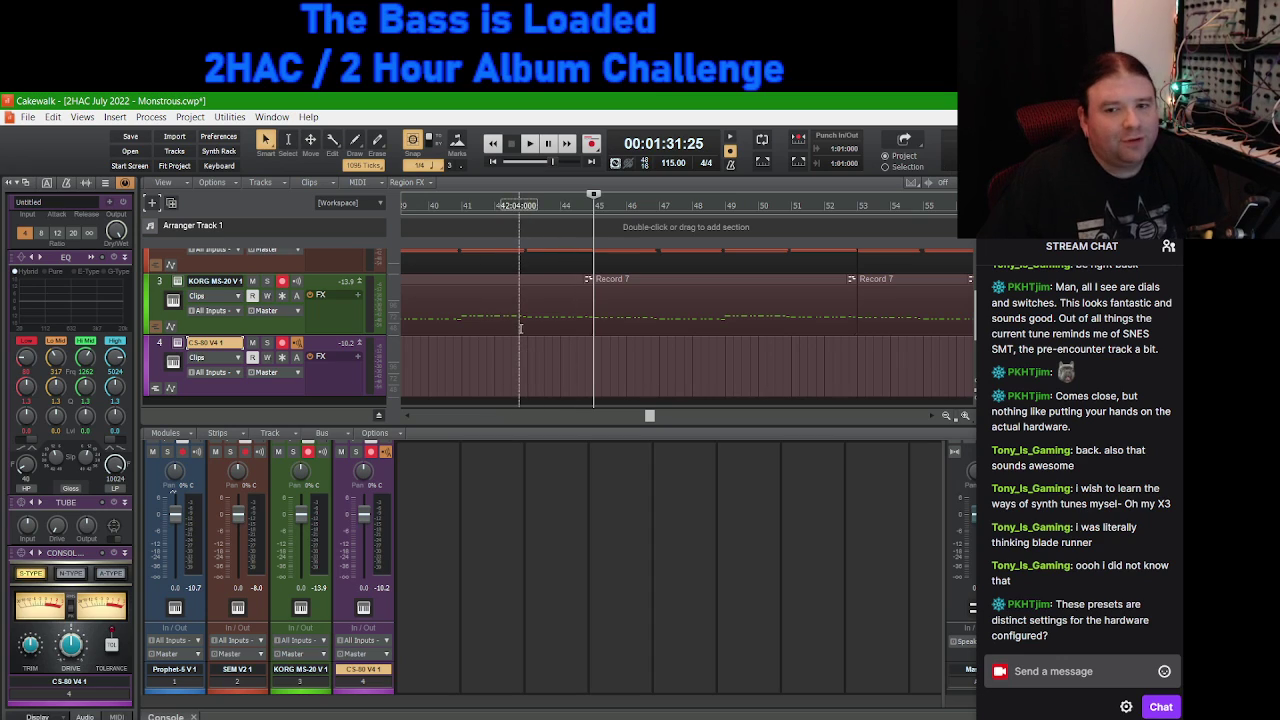
Step: Open the CS-80 V instrument to look over its L.A. 2019 preset, and close it
{"action": "scroll", "coordinate": [279, 326], "scroll_direction": "up", "scroll_amount": 3}
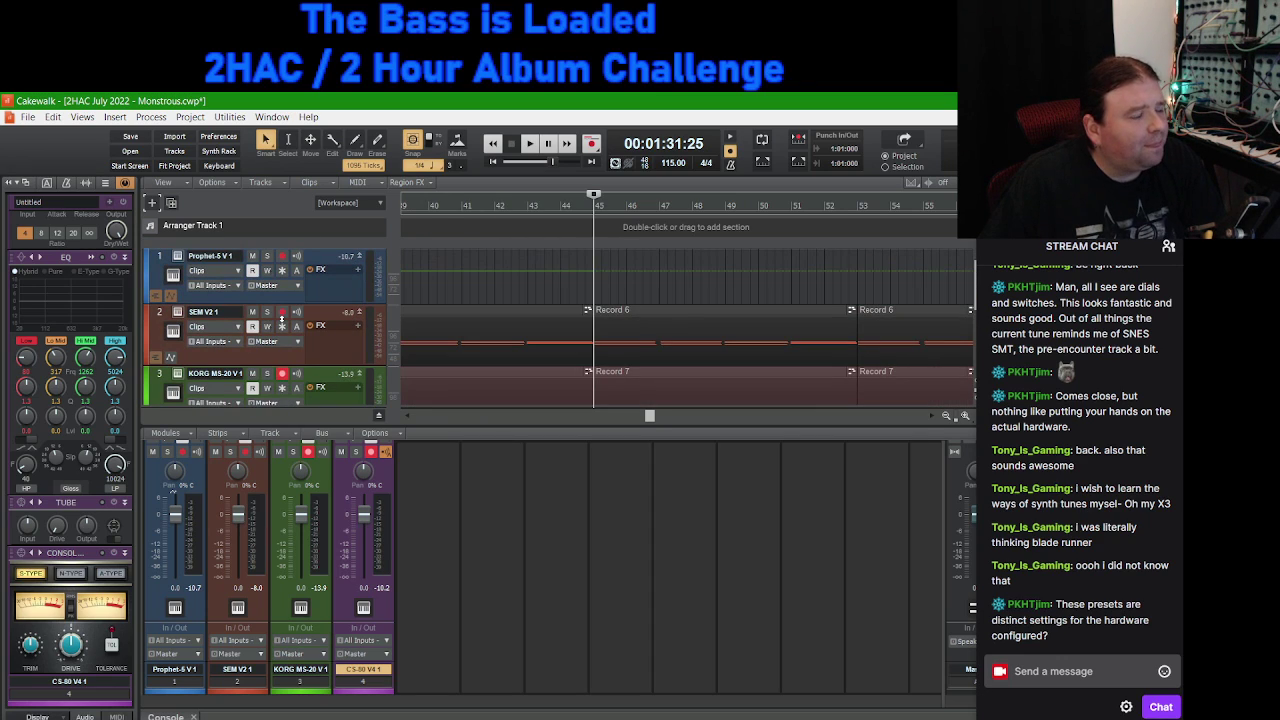
{"action": "scroll", "coordinate": [224, 333], "scroll_direction": "down", "scroll_amount": 3}
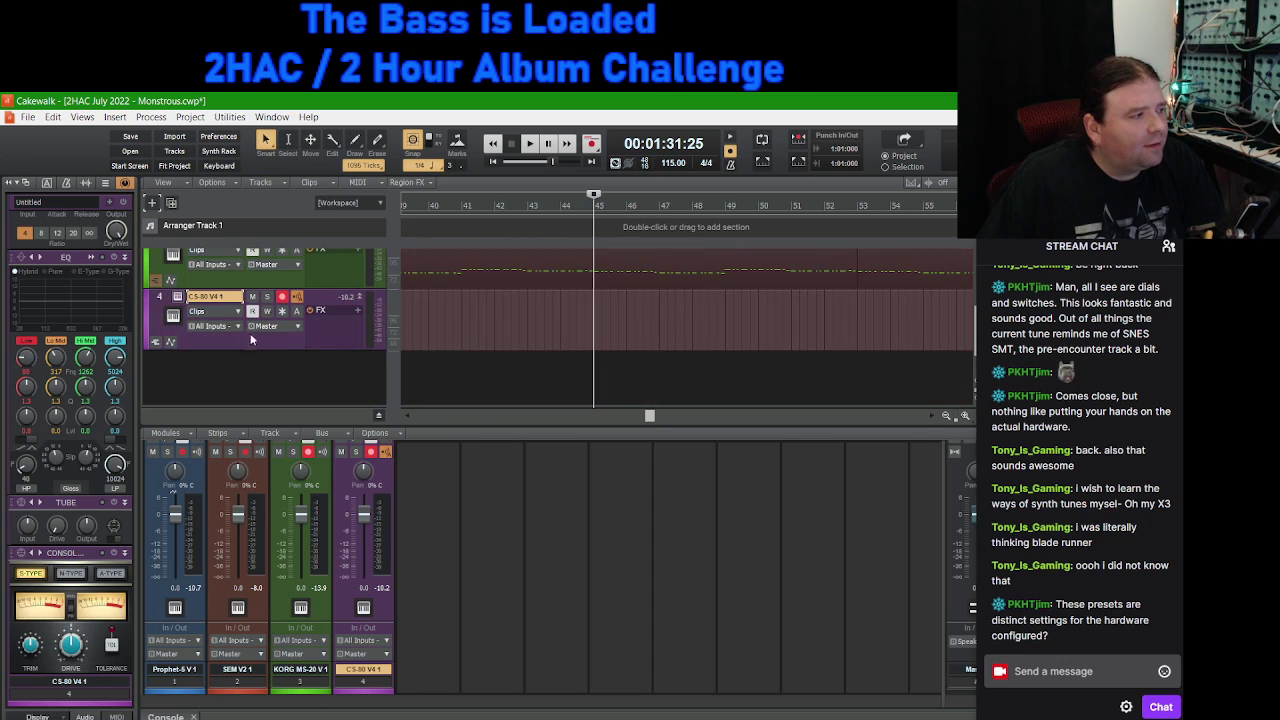
{"action": "left_click", "coordinate": [174, 358]}
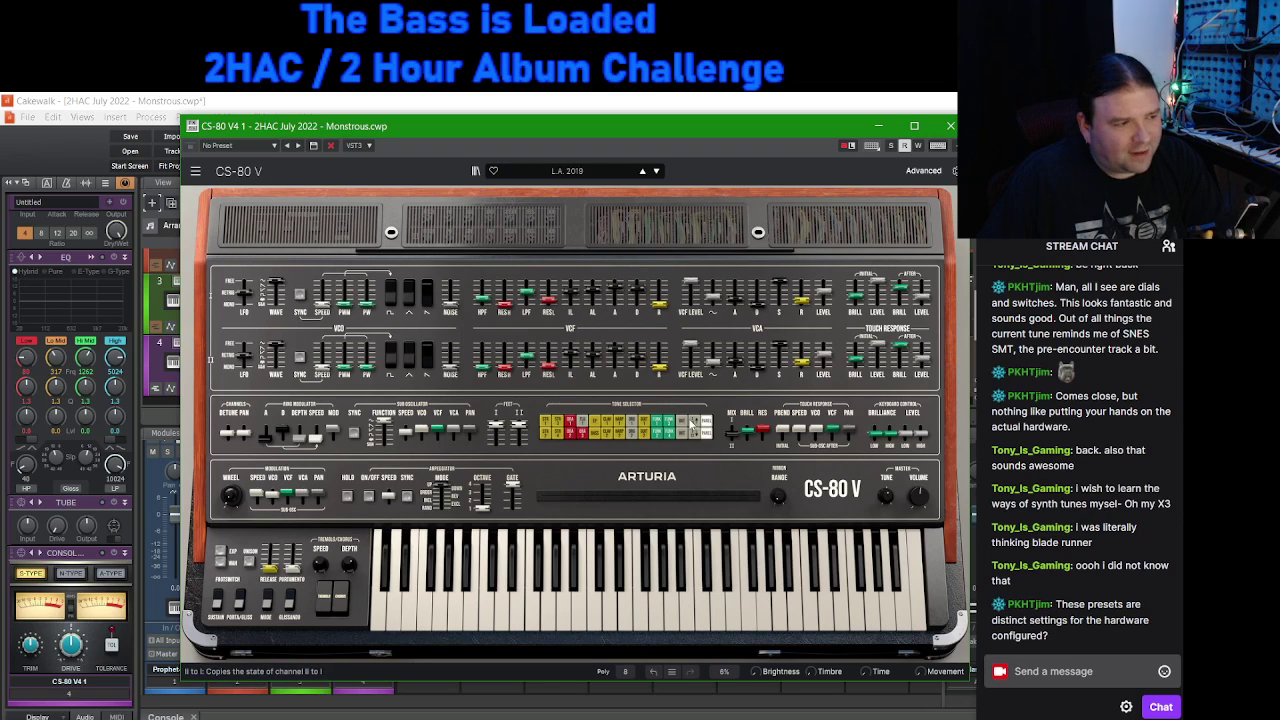
{"action": "left_click", "coordinate": [950, 126]}
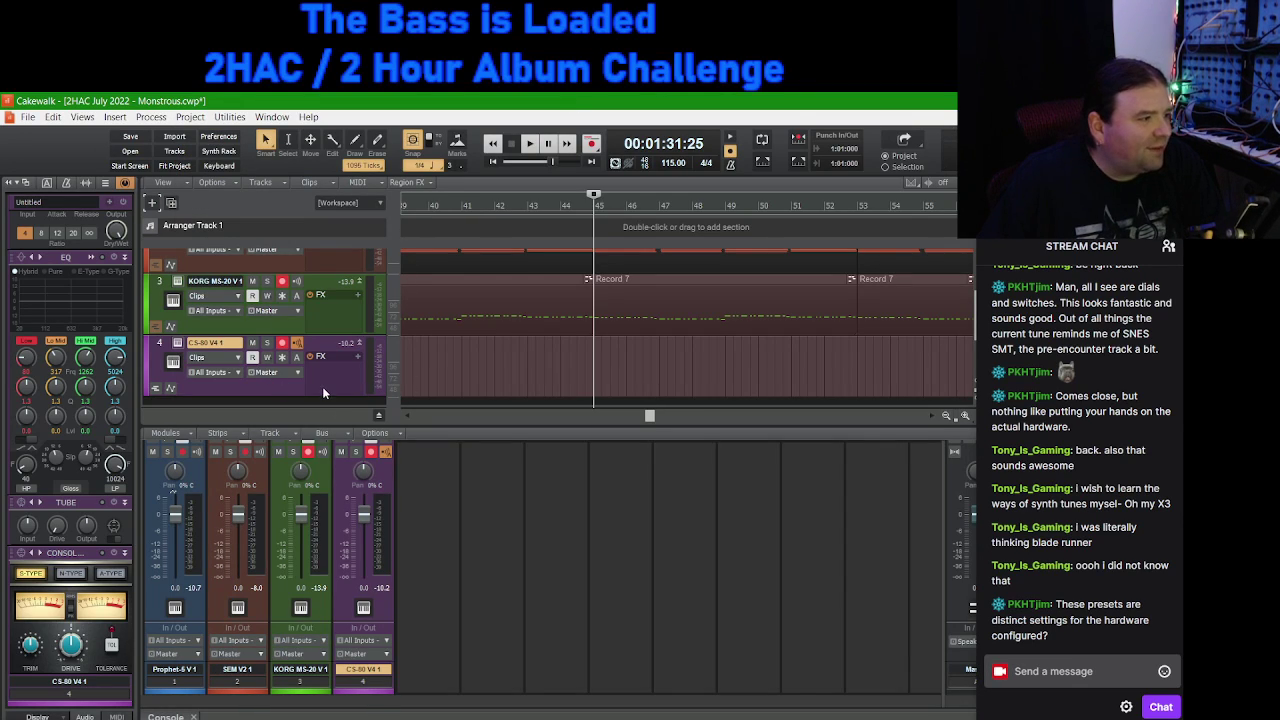
Step: Open the Prophet-5 V instrument from its track to view its panel controls, and close it
{"action": "scroll", "coordinate": [335, 390], "scroll_direction": "up", "scroll_amount": 2}
{"action": "scroll", "coordinate": [345, 387], "scroll_direction": "up", "scroll_amount": 2}
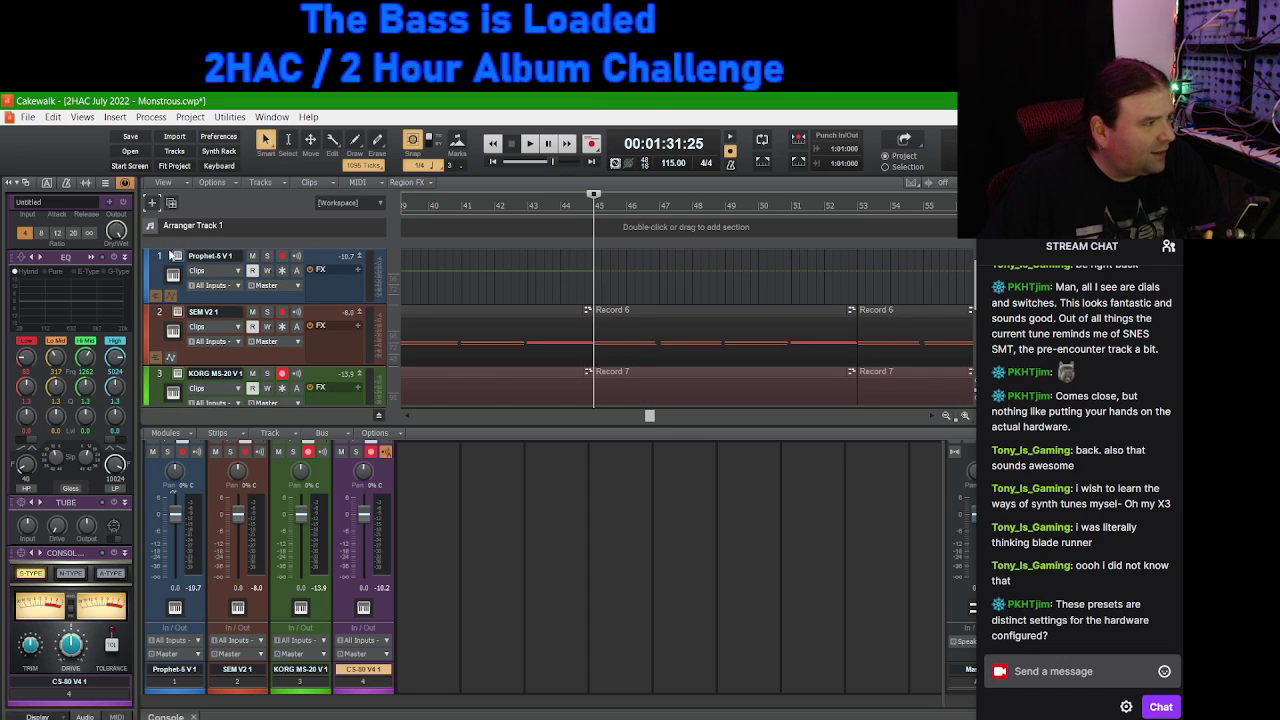
{"action": "scroll", "coordinate": [231, 356], "scroll_direction": "down", "scroll_amount": 2}
{"action": "scroll", "coordinate": [250, 358], "scroll_direction": "up", "scroll_amount": 2}
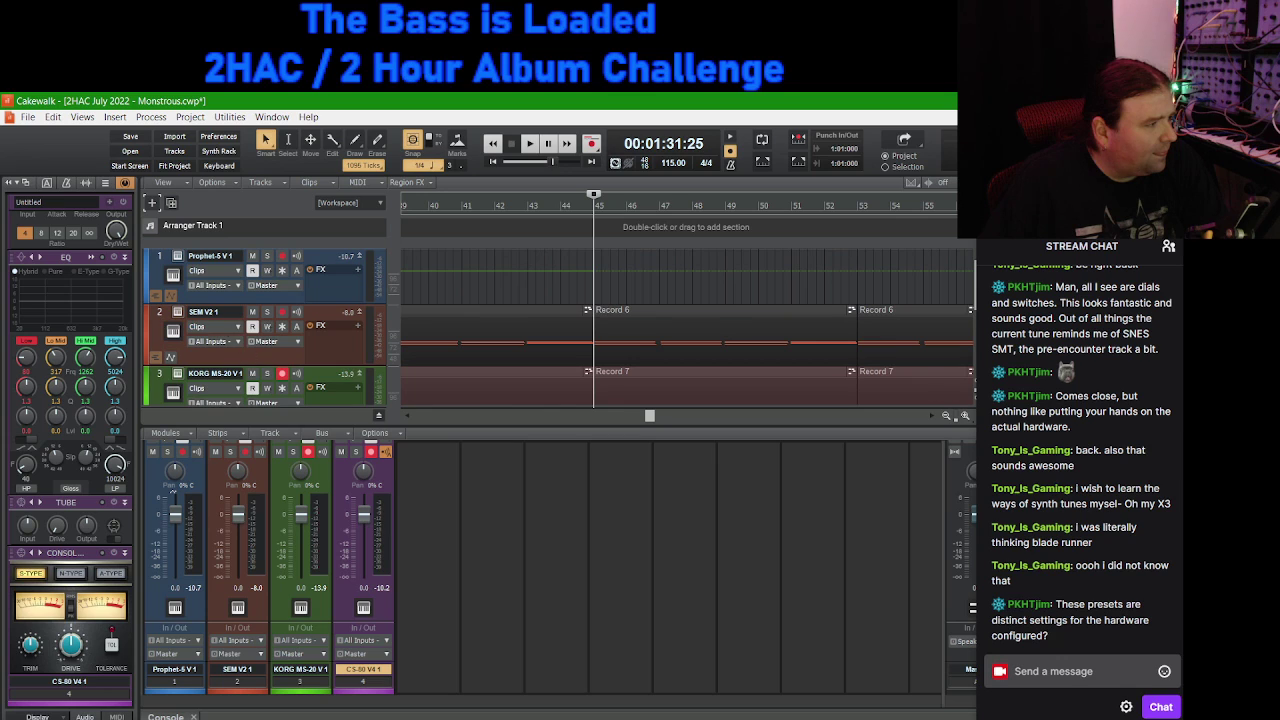
{"action": "left_click", "coordinate": [174, 262]}
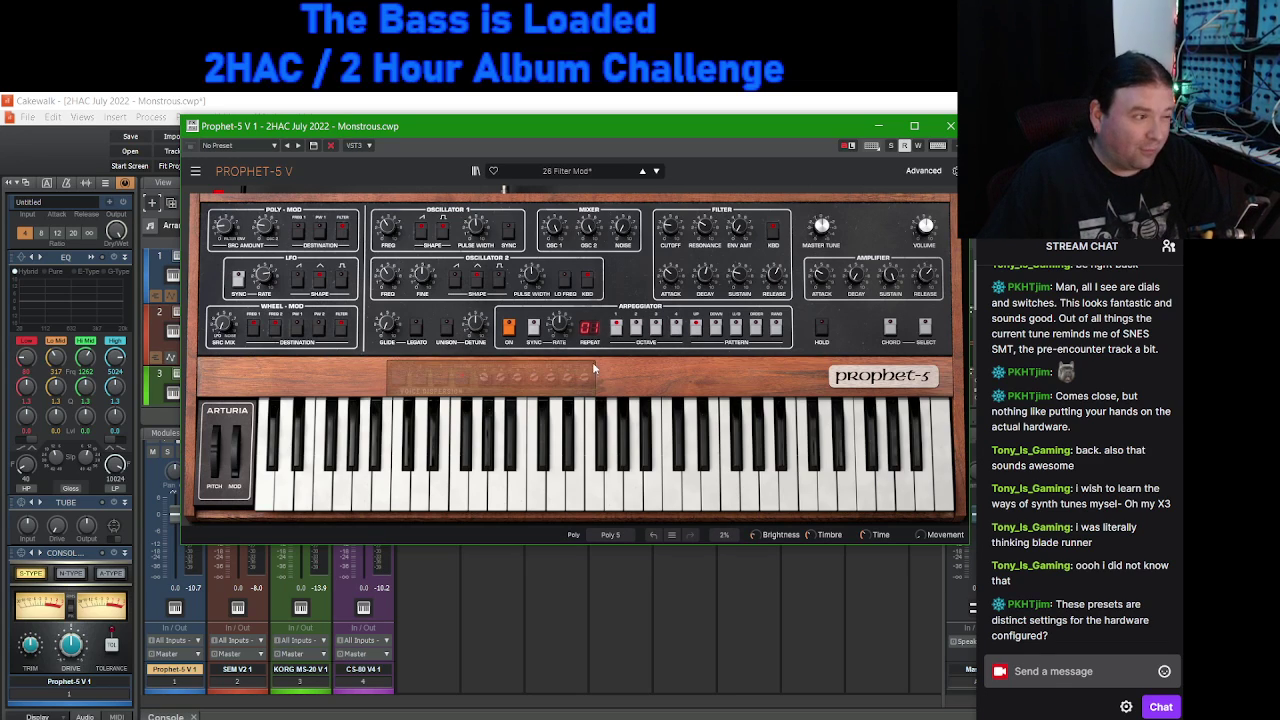
{"action": "left_click", "coordinate": [950, 125]}
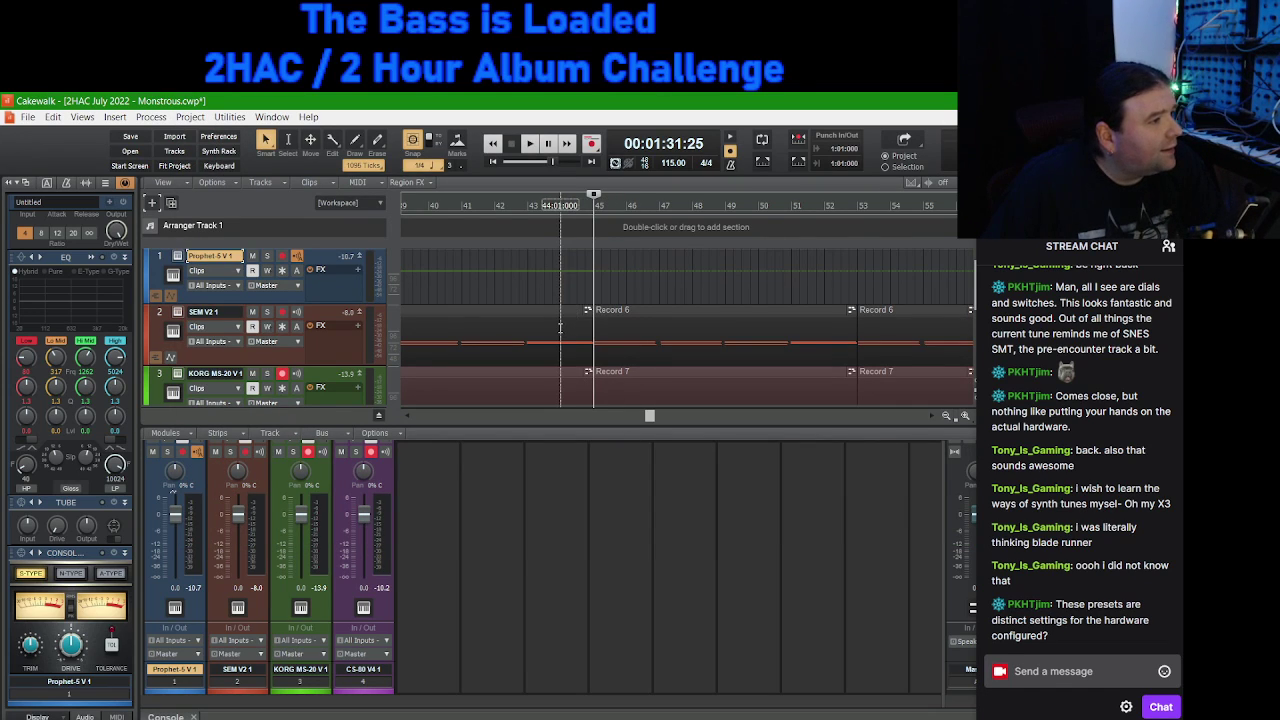
Step: Reselect the CS-80 V4 track and examine the sliders and keyboard of its synth interface
{"action": "scroll", "coordinate": [575, 338], "scroll_direction": "down", "scroll_amount": 2}
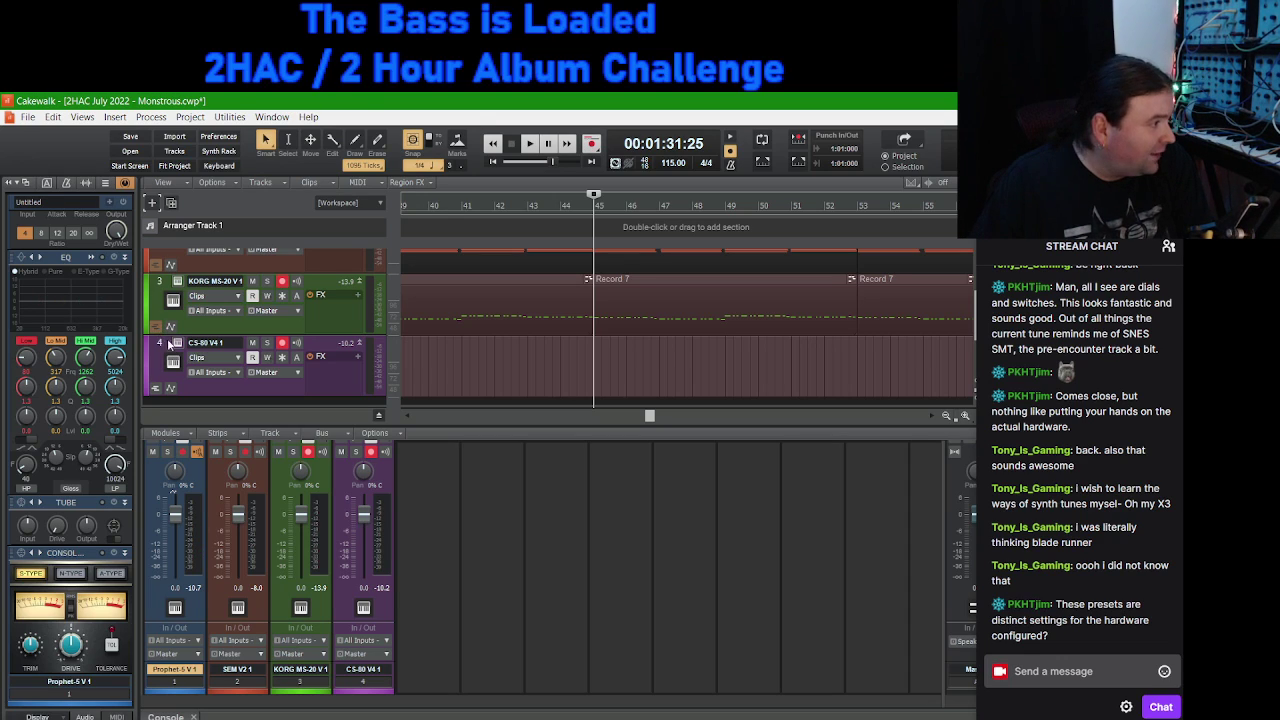
{"action": "left_click", "coordinate": [172, 344]}
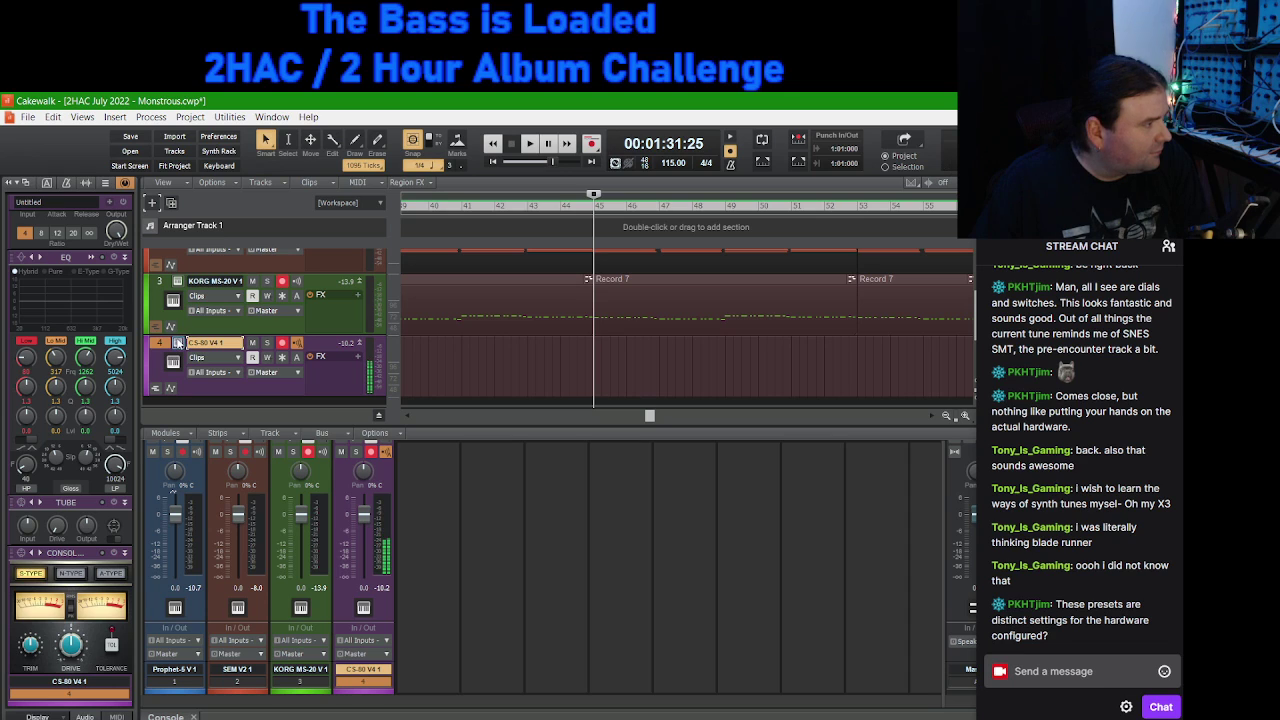
{"action": "left_click", "coordinate": [178, 343]}
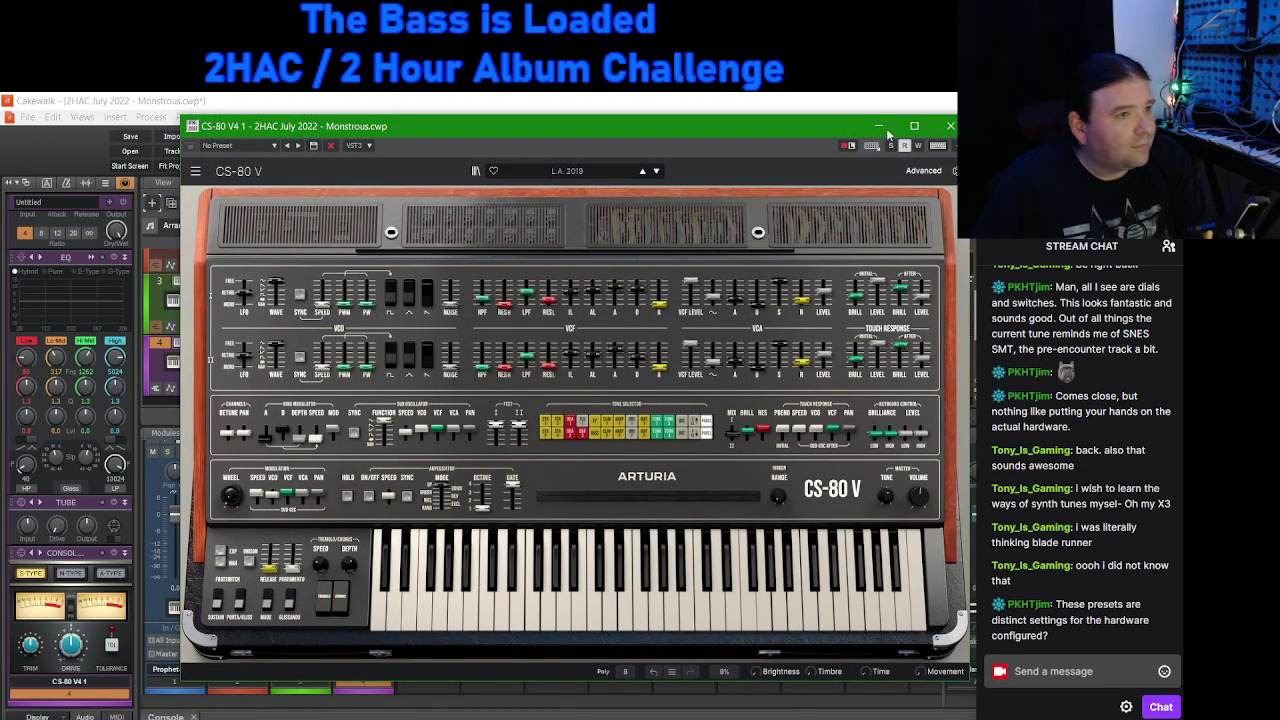
{"action": "left_click", "coordinate": [948, 127]}
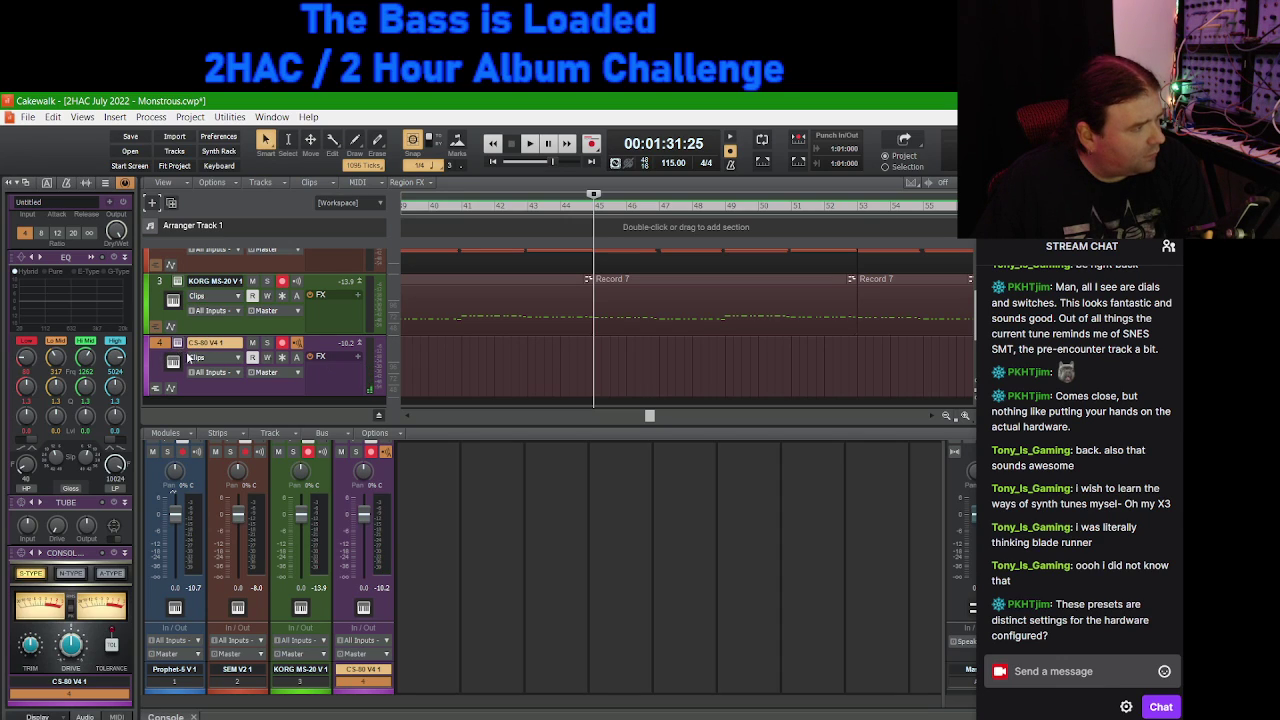
{"action": "scroll", "coordinate": [250, 376], "scroll_direction": "up", "scroll_amount": 3}
{"action": "scroll", "coordinate": [250, 376], "scroll_direction": "down", "scroll_amount": 2}
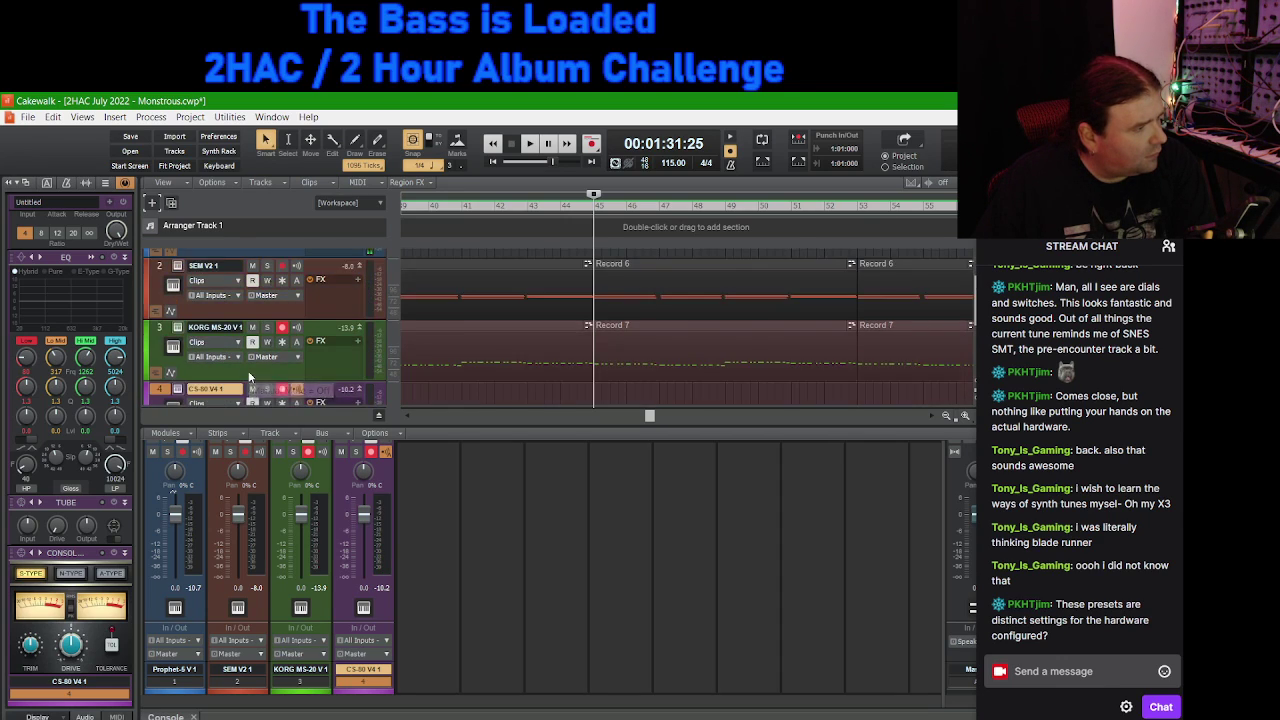
{"action": "scroll", "coordinate": [250, 376], "scroll_direction": "down", "scroll_amount": 2}
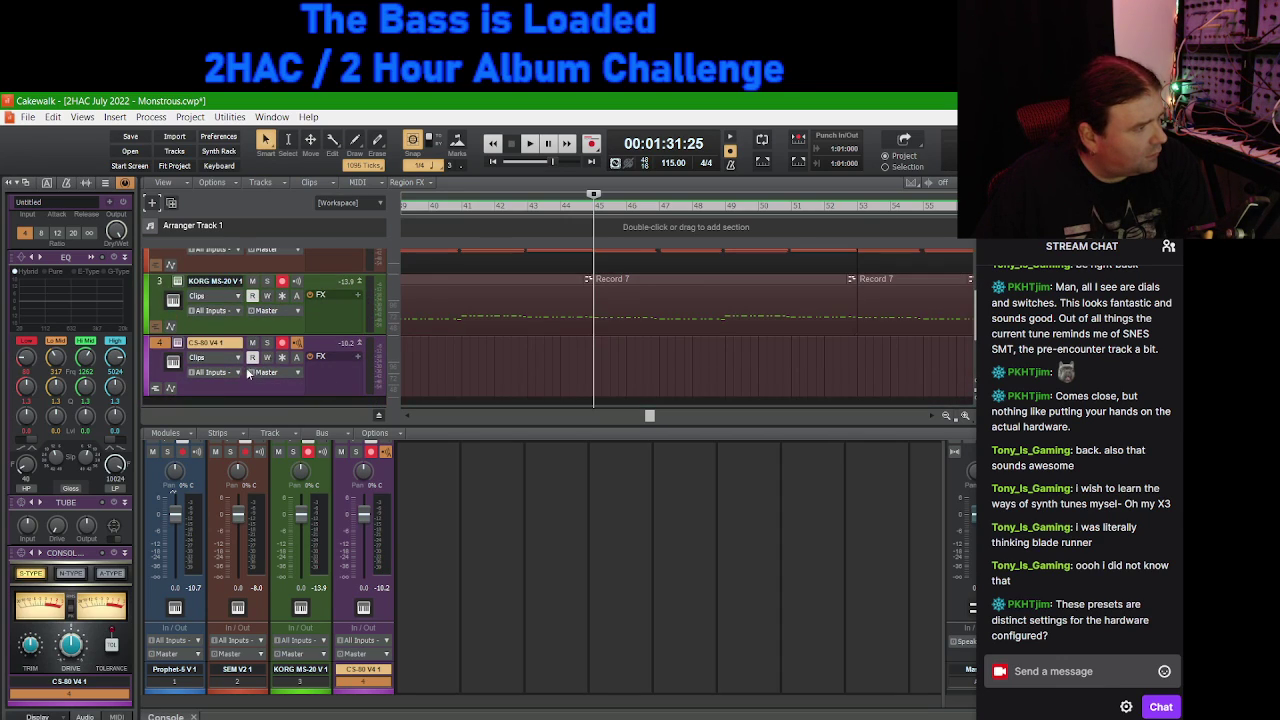
{"action": "left_click", "coordinate": [178, 343]}
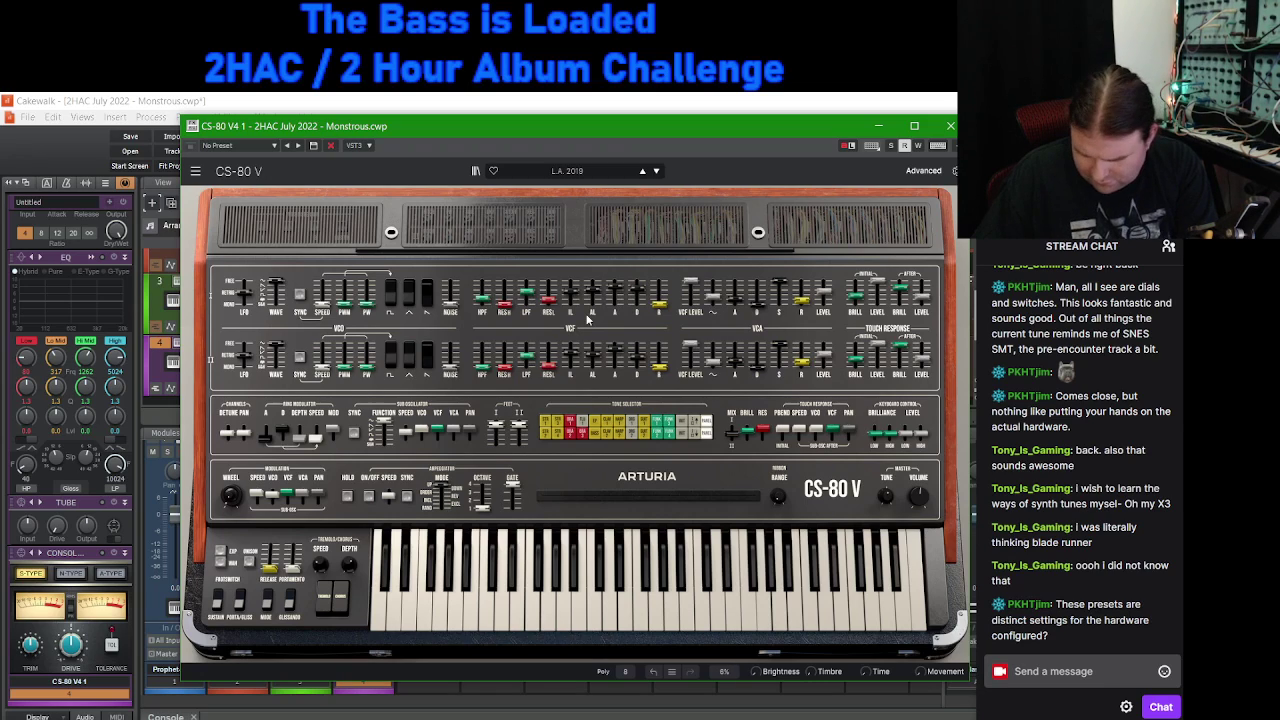
{"action": "mouse_move", "coordinate": [527, 365]}
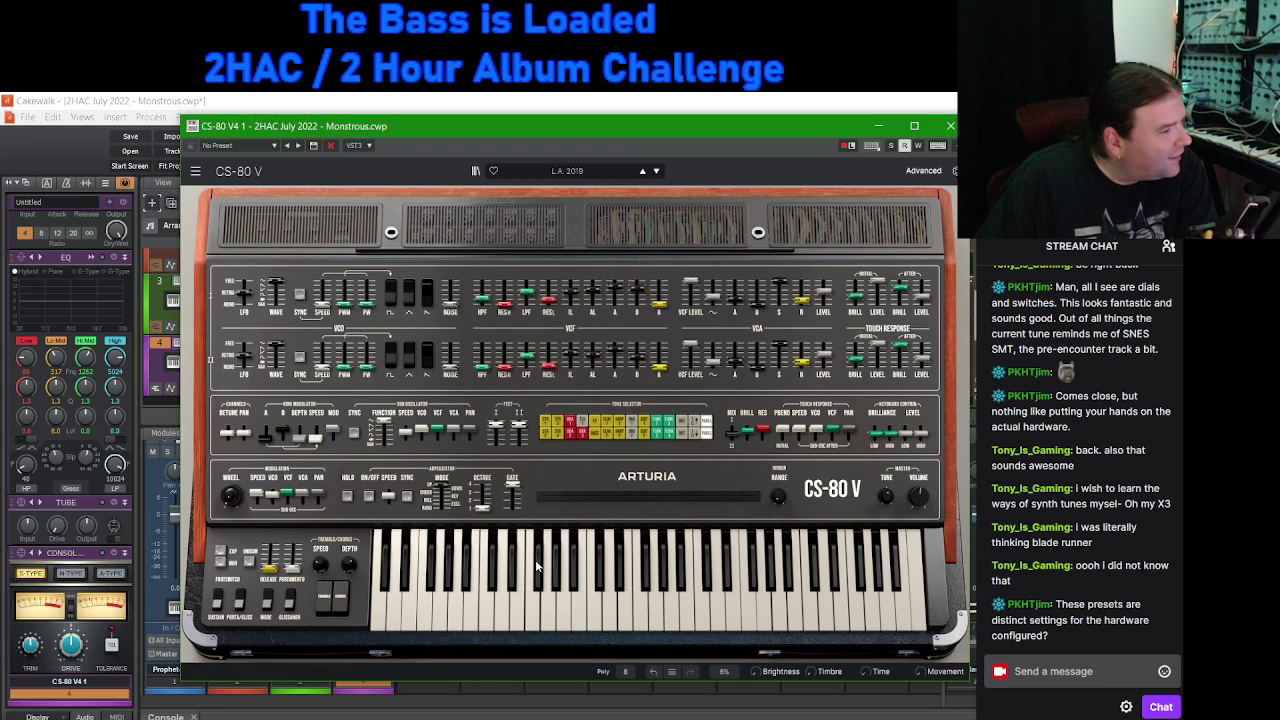
{"action": "left_click", "coordinate": [950, 125]}
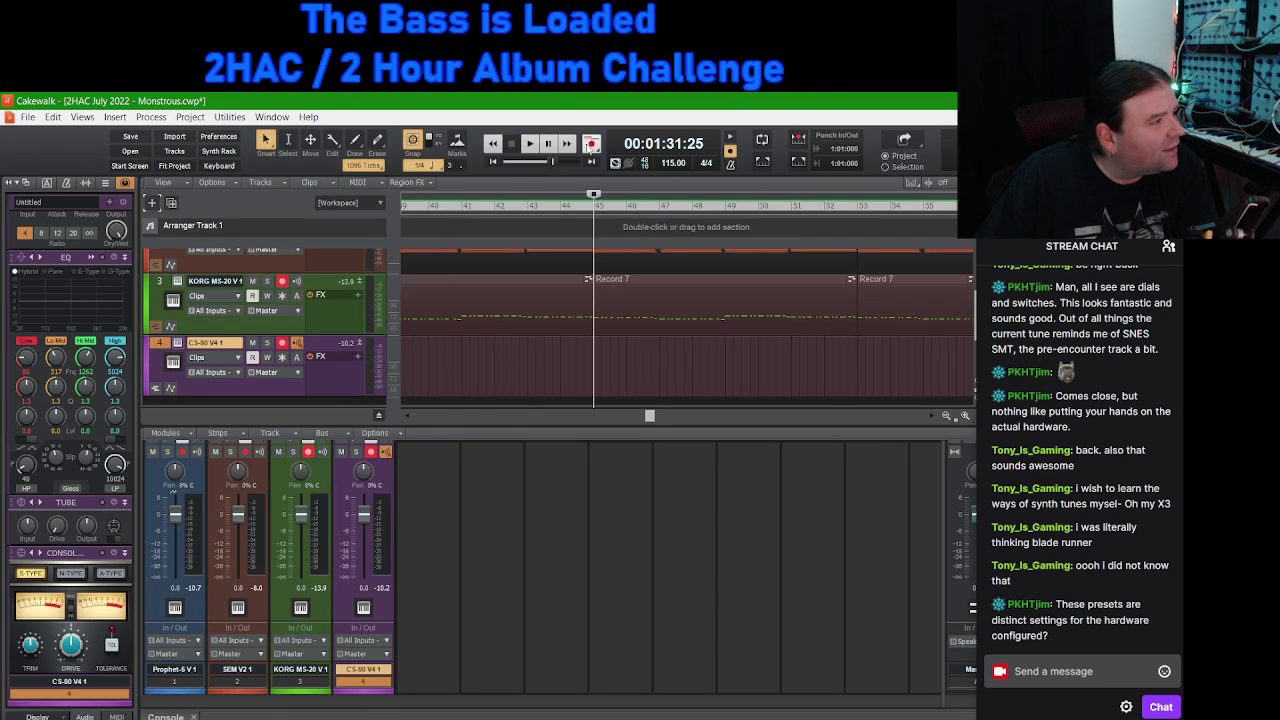
Step: Disarm the KORG MS-20 V track and start recording the CS-80 V4 track from measure 45
{"action": "left_click", "coordinate": [592, 145]}
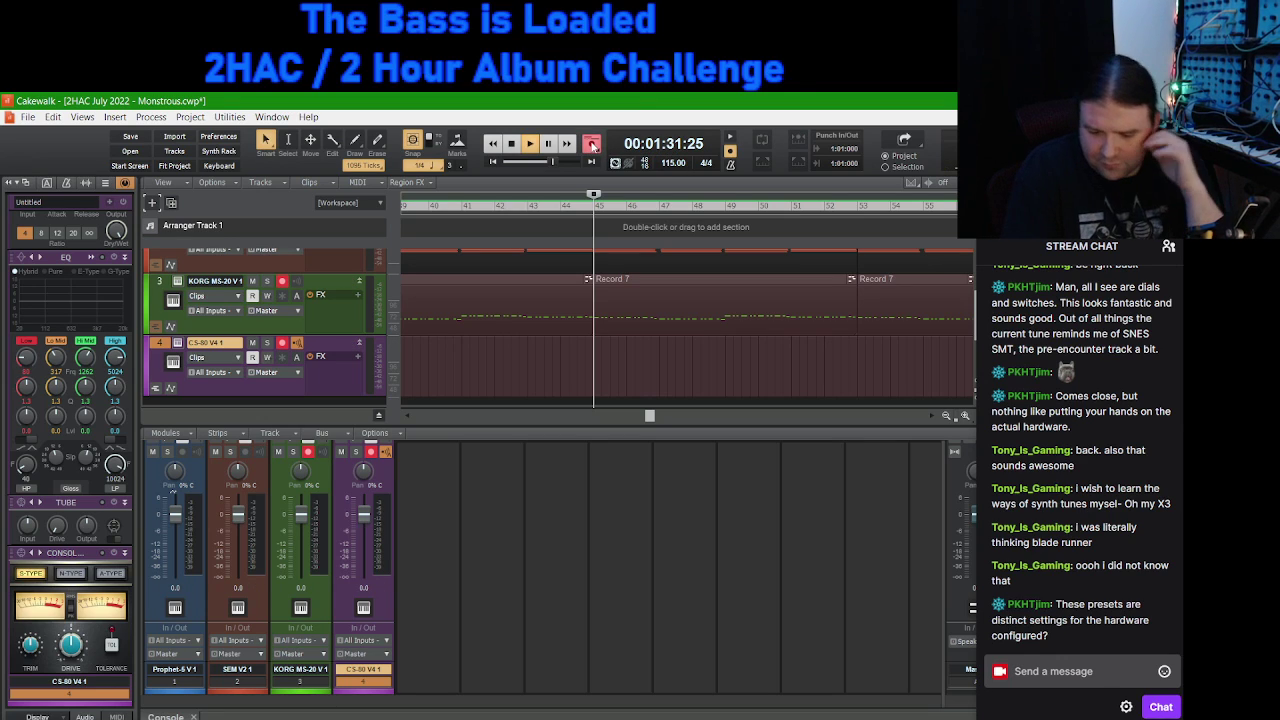
{"action": "left_click", "coordinate": [592, 145]}
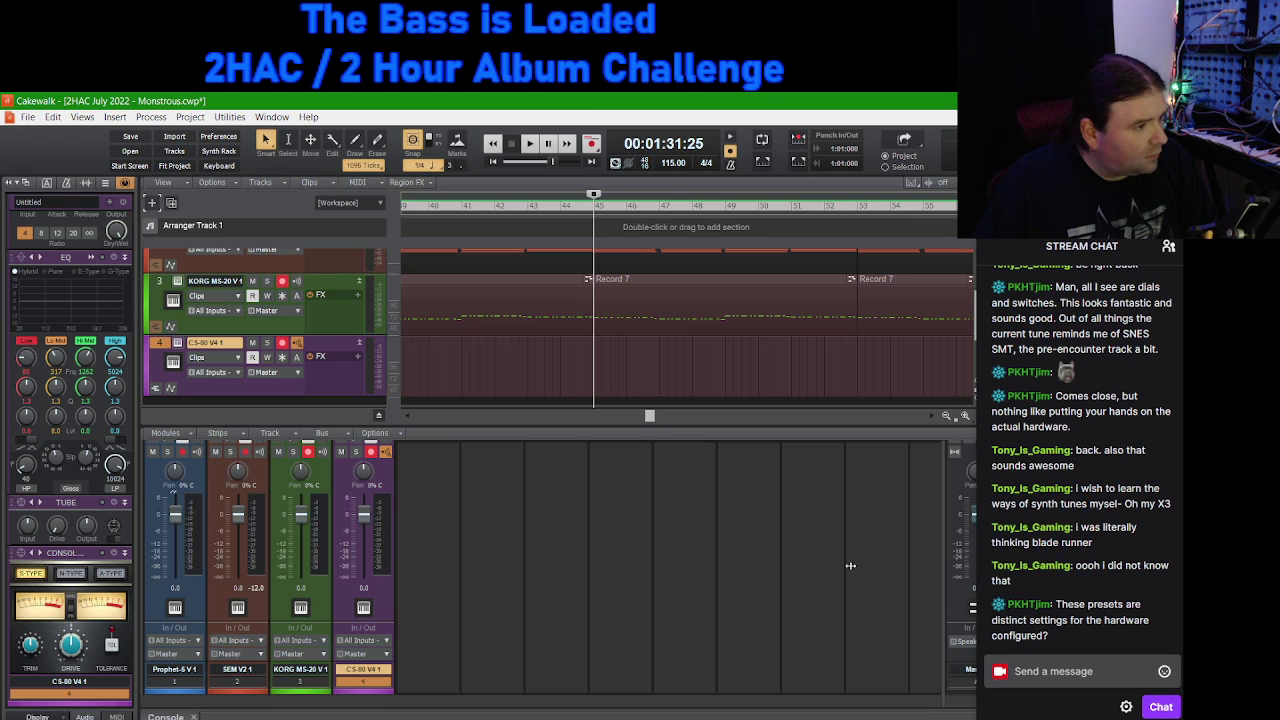
{"action": "mouse_move", "coordinate": [674, 420]}
{"action": "left_mouse_down"}
{"action": "mouse_move", "coordinate": [789, 417]}
{"action": "mouse_move", "coordinate": [658, 420]}
{"action": "mouse_move", "coordinate": [686, 420]}
{"action": "left_mouse_up"}
{"action": "left_click", "coordinate": [282, 281]}
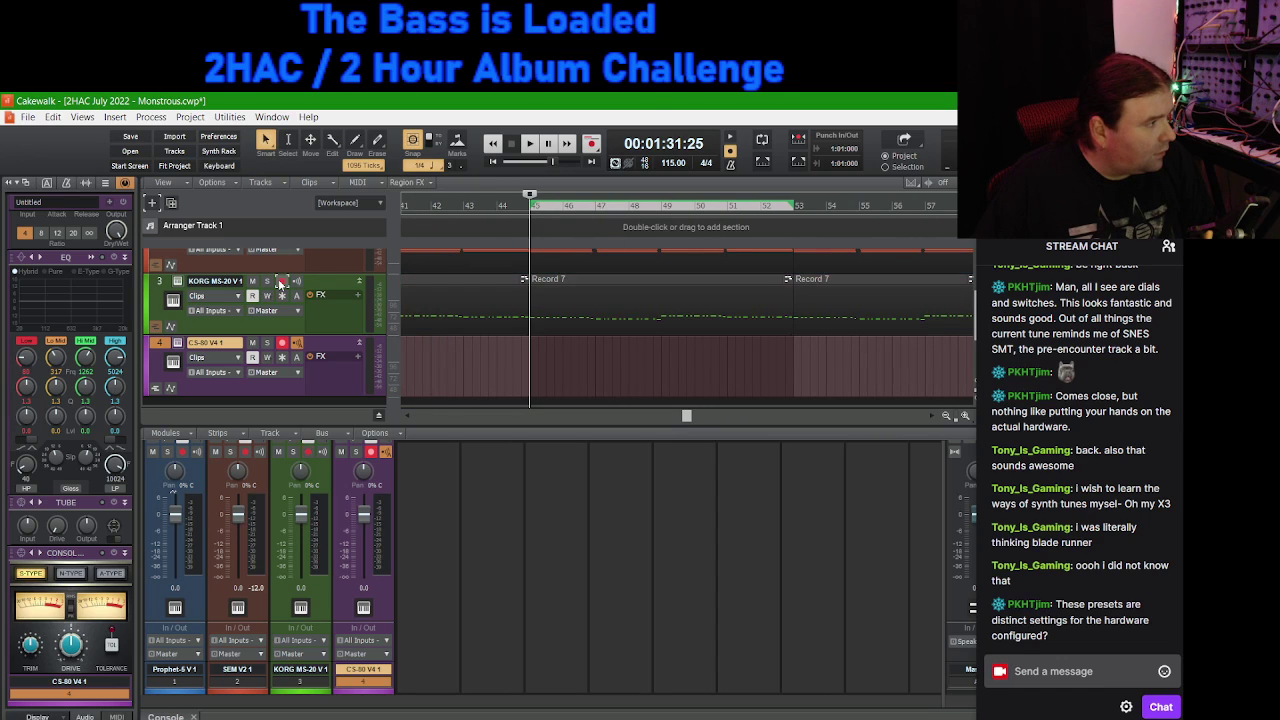
{"action": "left_click", "coordinate": [592, 144]}
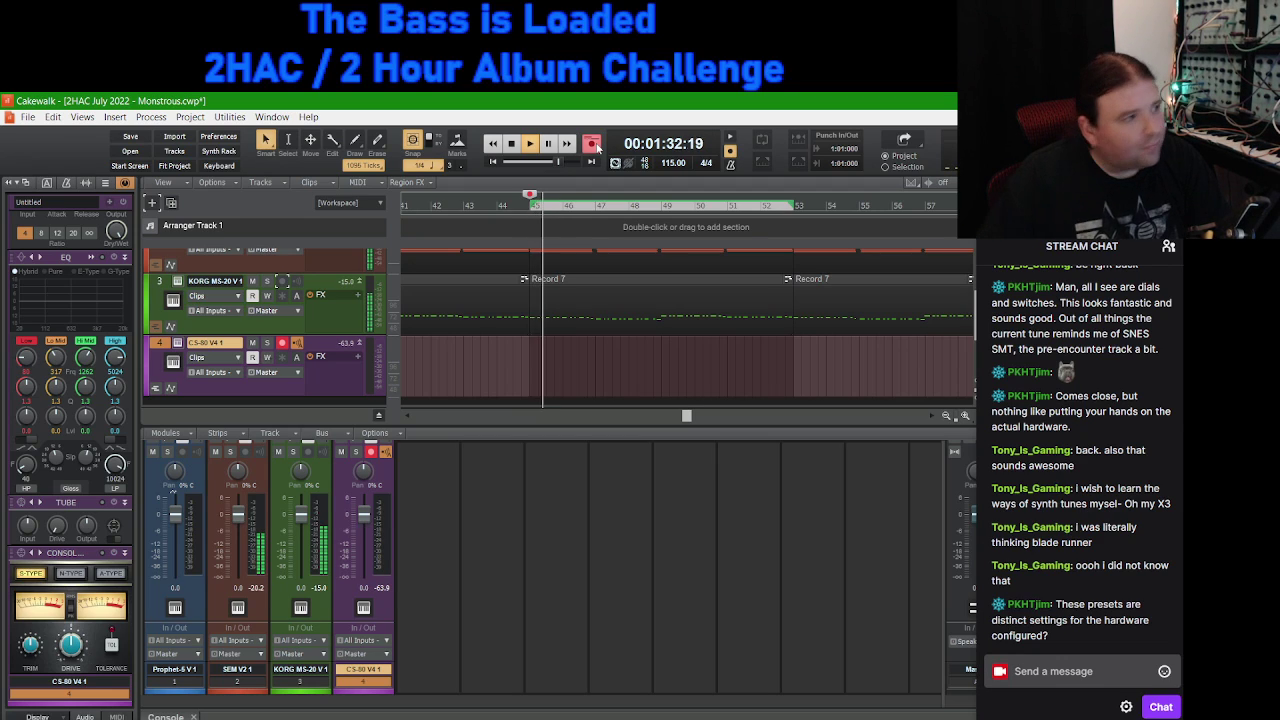
Step: Restart the CS-80 V4 recording from measure 45, play a short take, and undo it
{"action": "left_click", "coordinate": [511, 142]}
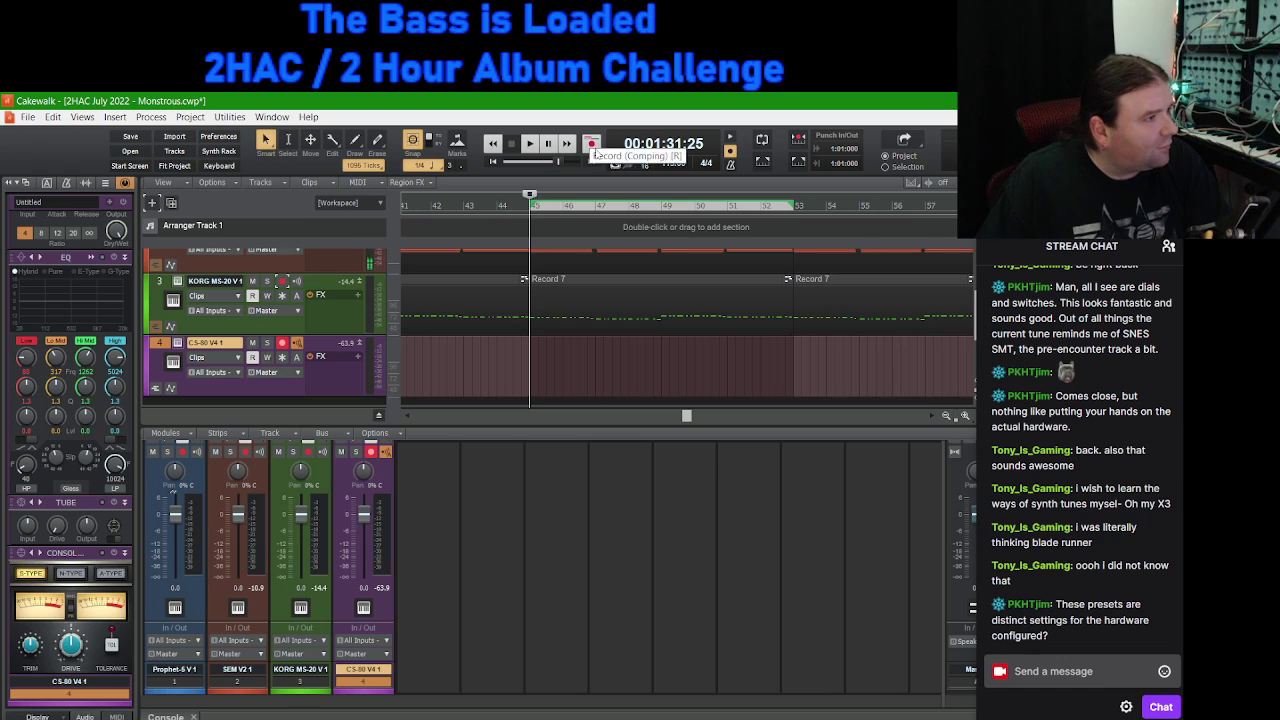
{"action": "left_click", "coordinate": [594, 146]}
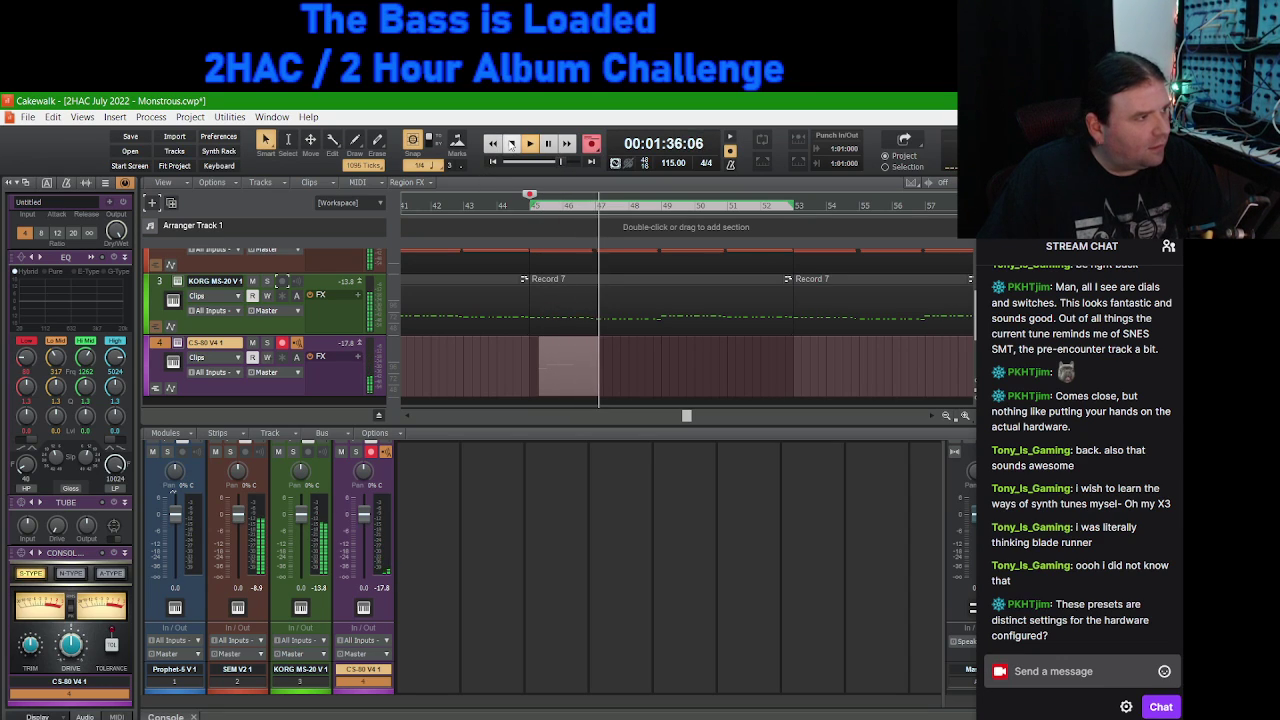
{"action": "key", "text": "space"}
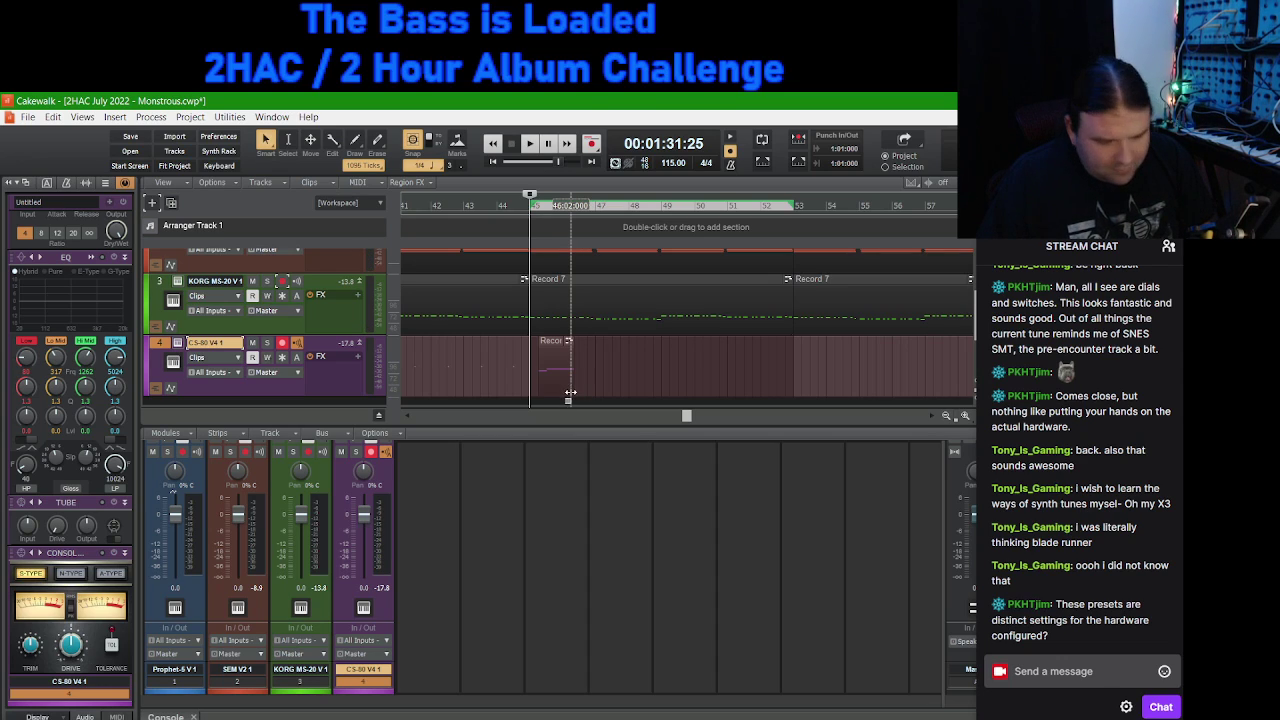
{"action": "key", "text": "ctrl+z"}
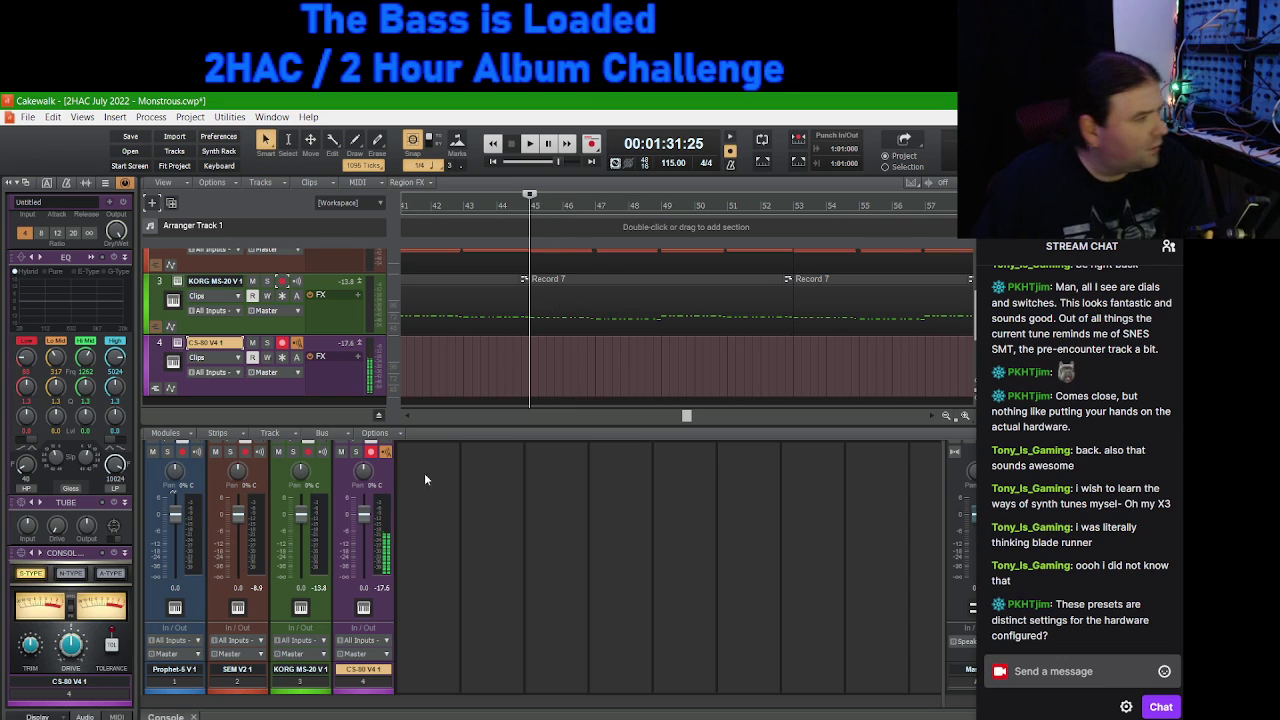
Step: Switch the CS-80 V instrument to the Meadow Flute preset and back to L.A. 2019, and close it
{"action": "left_click", "coordinate": [186, 347]}
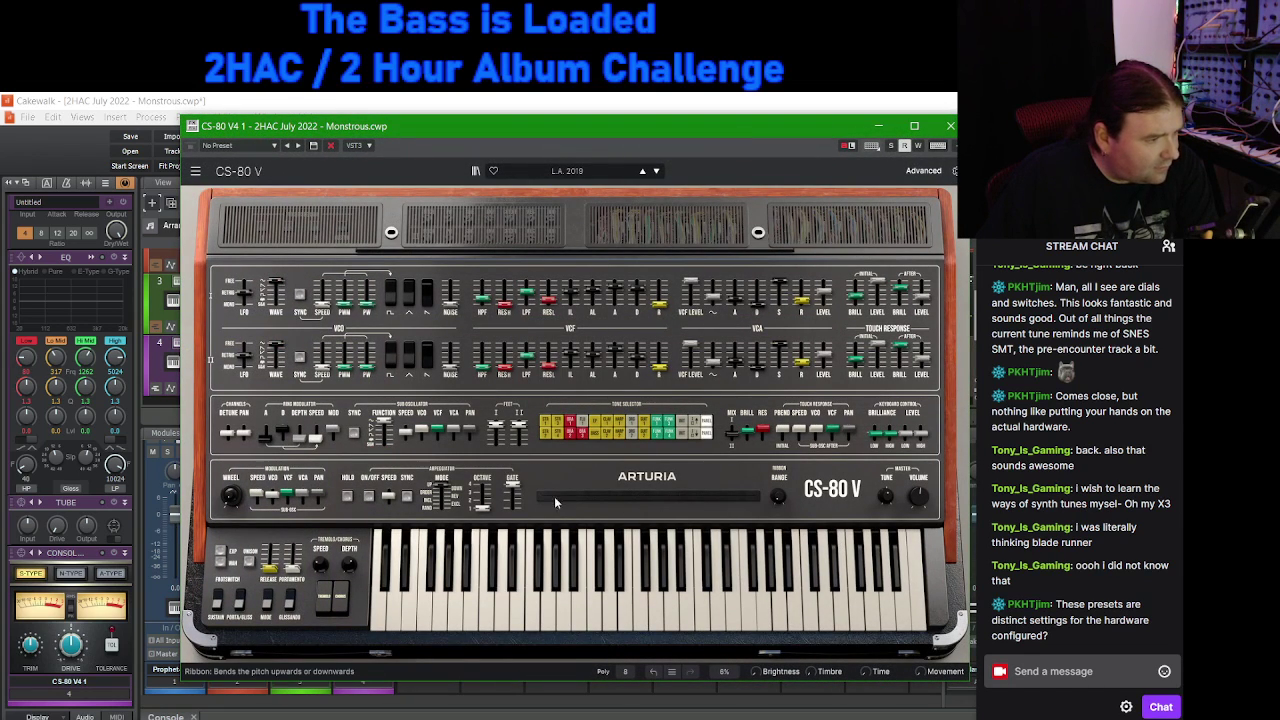
{"action": "left_click", "coordinate": [655, 172]}
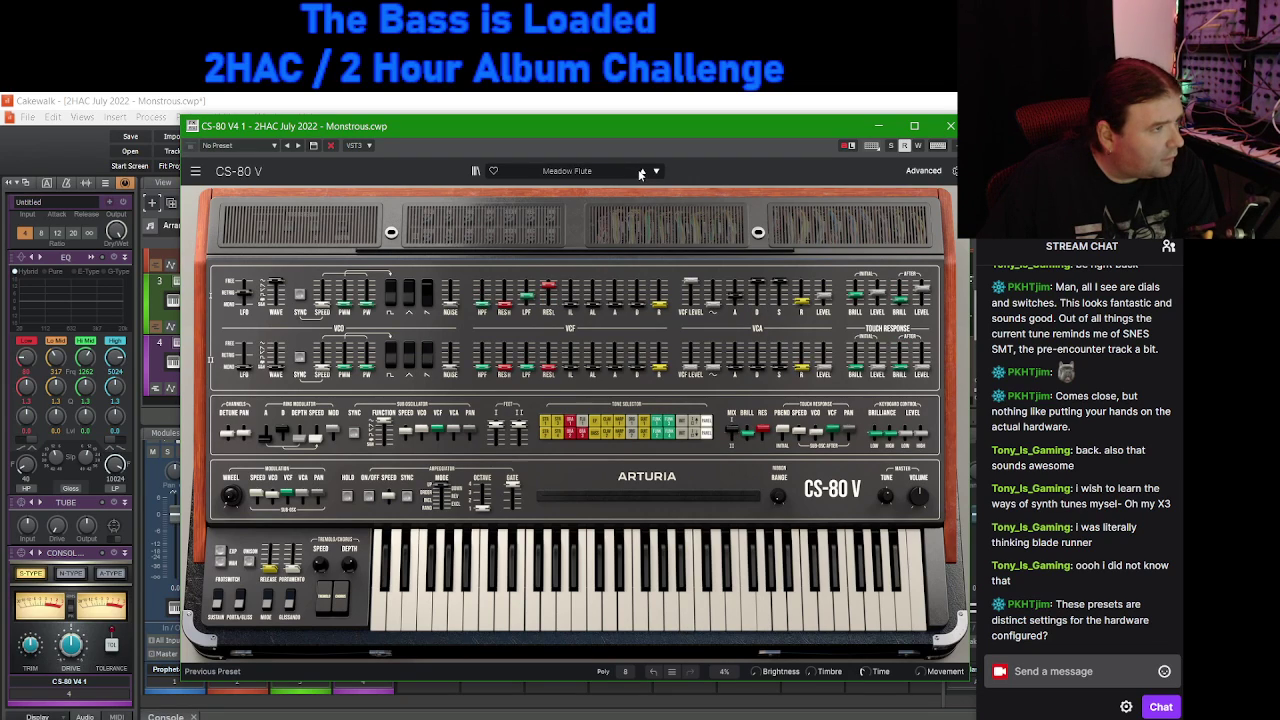
{"action": "left_click", "coordinate": [641, 172]}
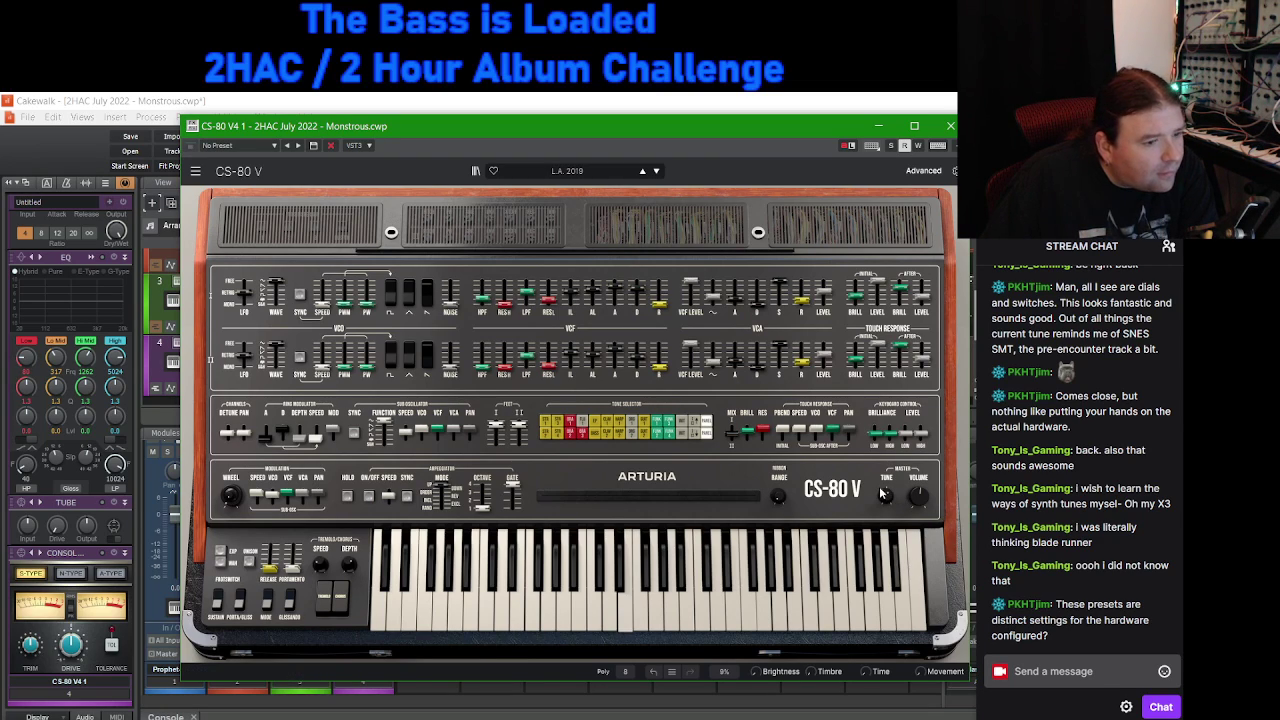
{"action": "left_click", "coordinate": [950, 126]}
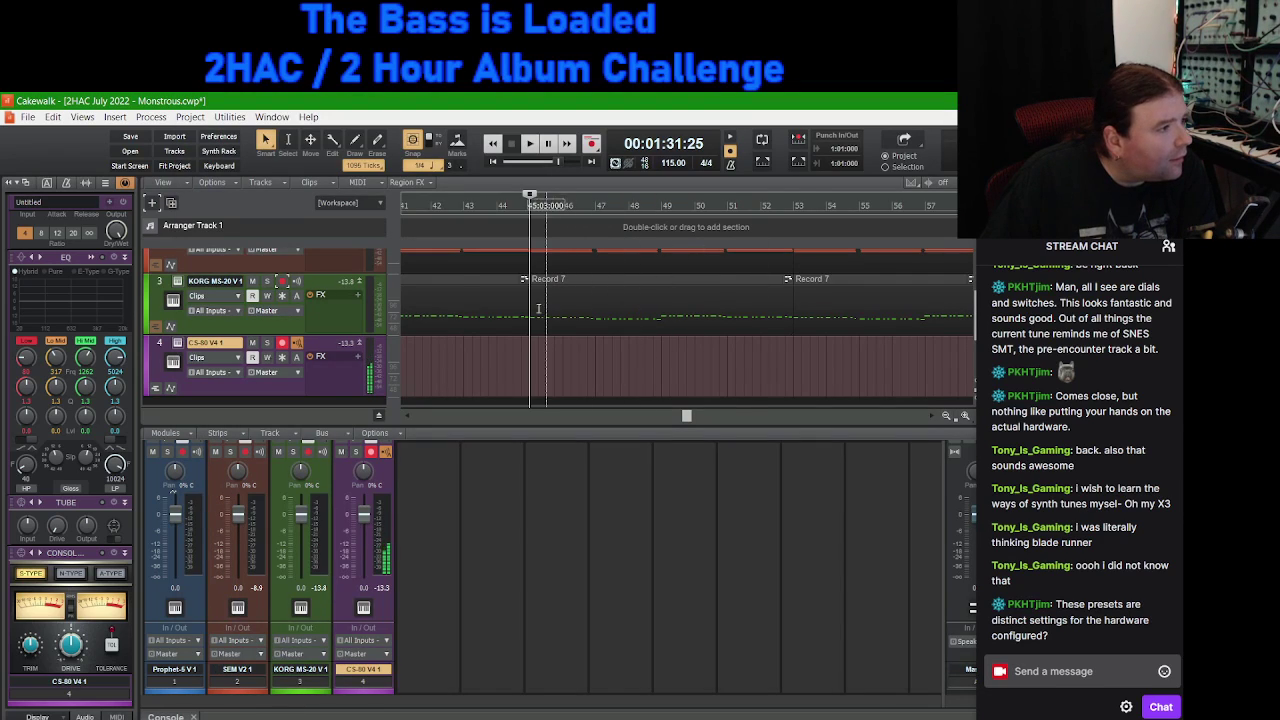
Step: Play the song from measure 45 and examine the pitches of the KORG MS-20 V bass notes in the Piano Roll
{"action": "left_click", "coordinate": [535, 145]}
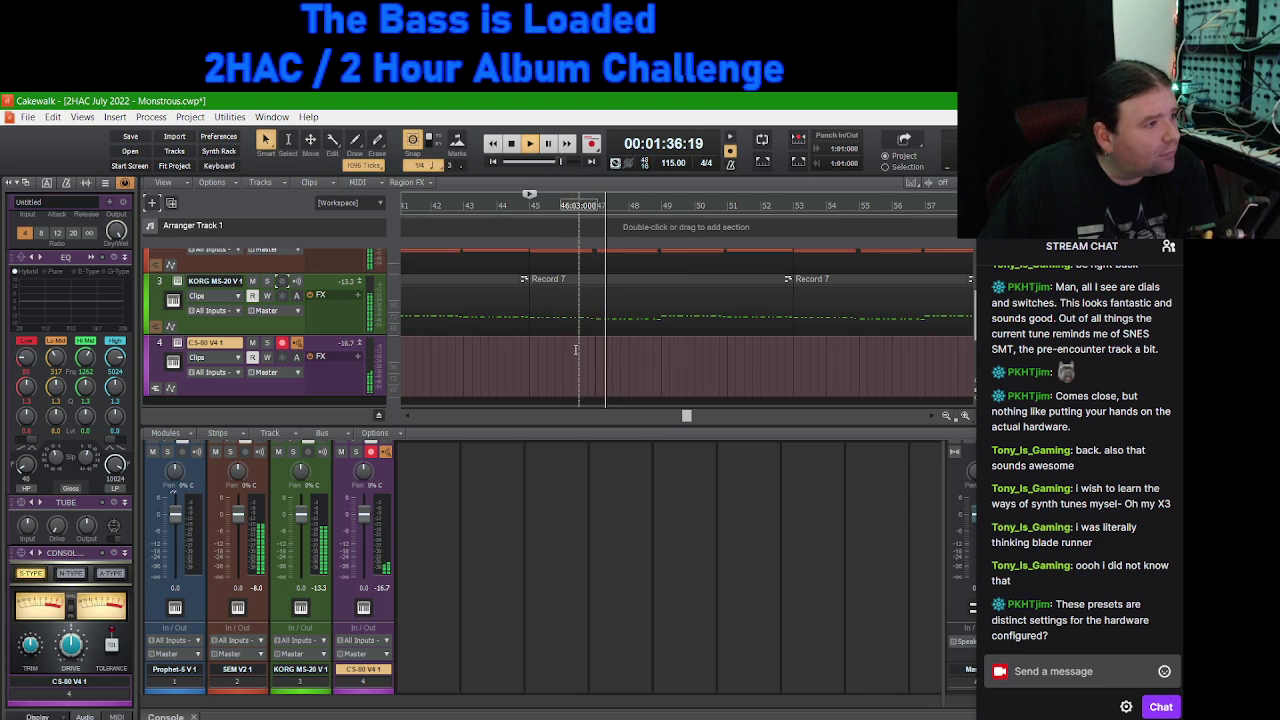
{"action": "left_click", "coordinate": [511, 144]}
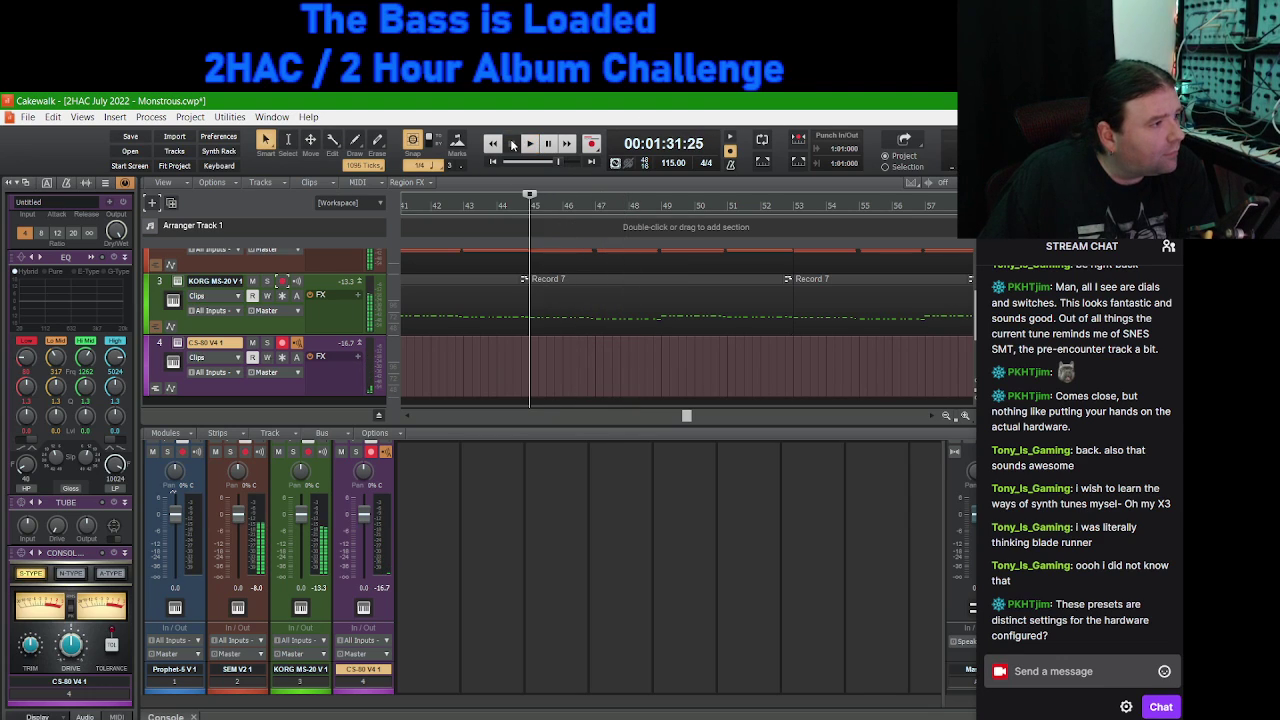
{"action": "double_click", "coordinate": [567, 282]}
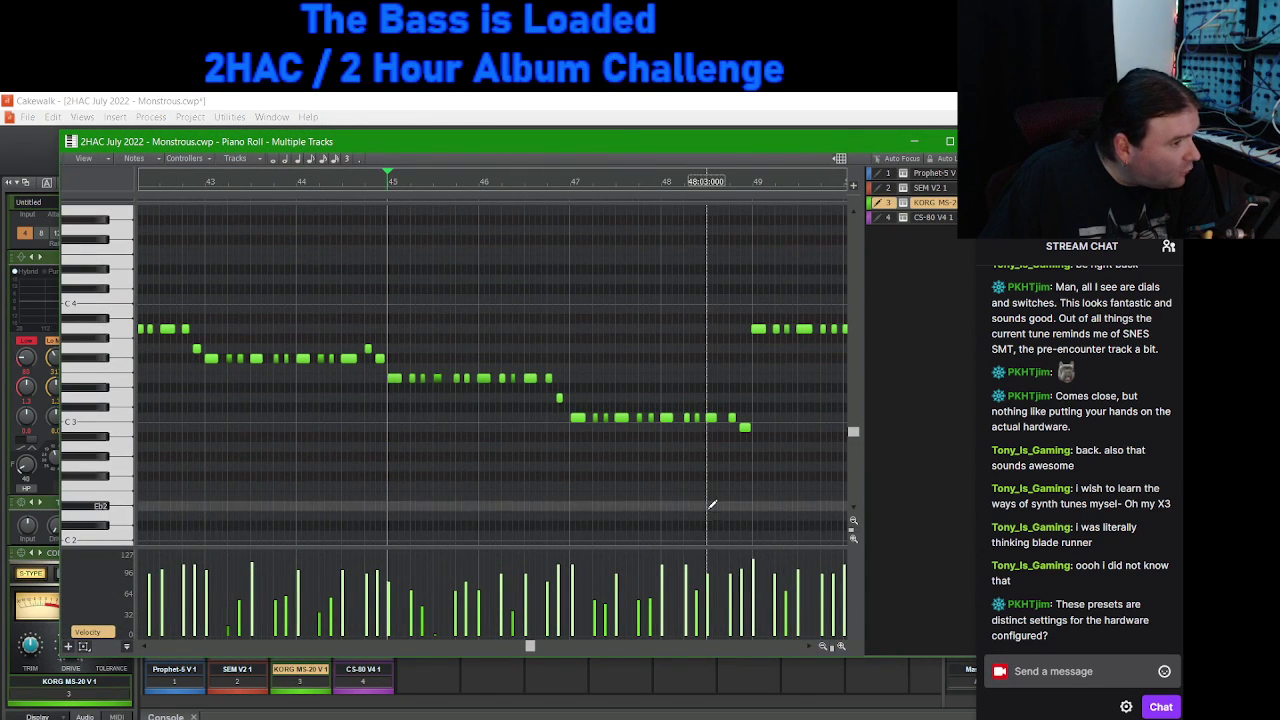
{"action": "left_click_drag", "start_coordinate": [530, 647], "coordinate": [150, 617]}
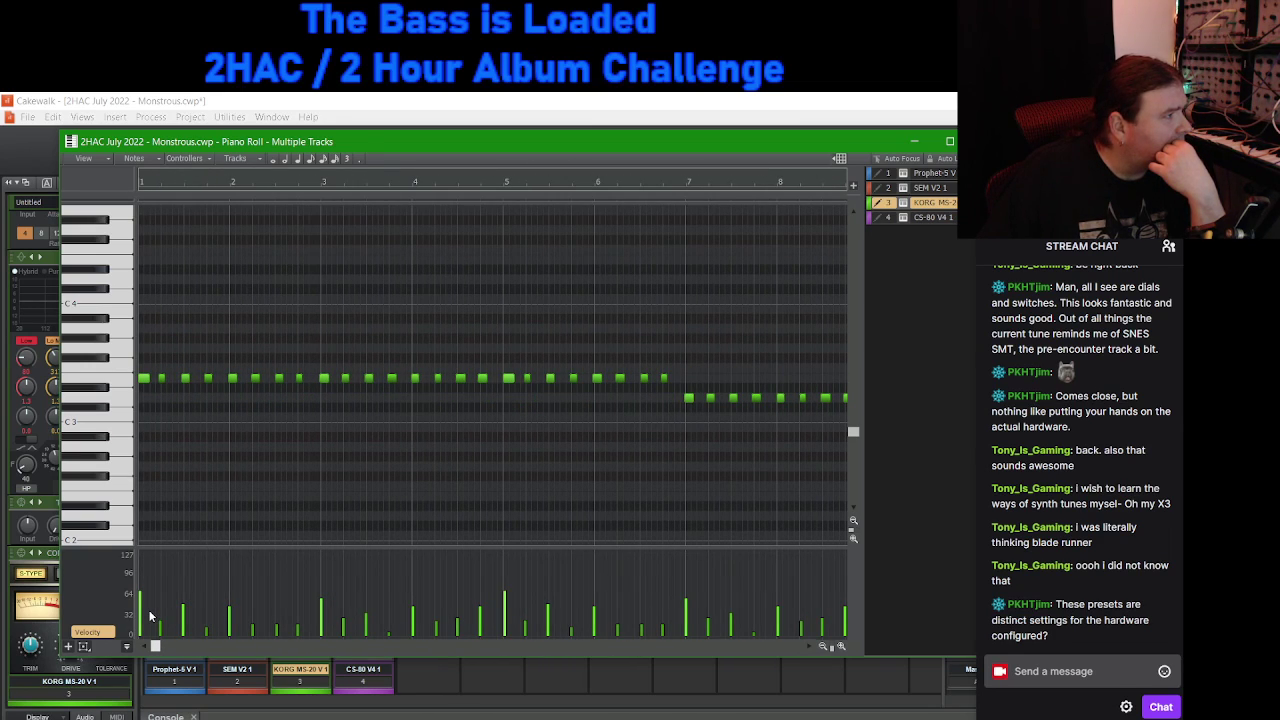
{"action": "left_click_drag", "start_coordinate": [471, 148], "coordinate": [473, 150]}
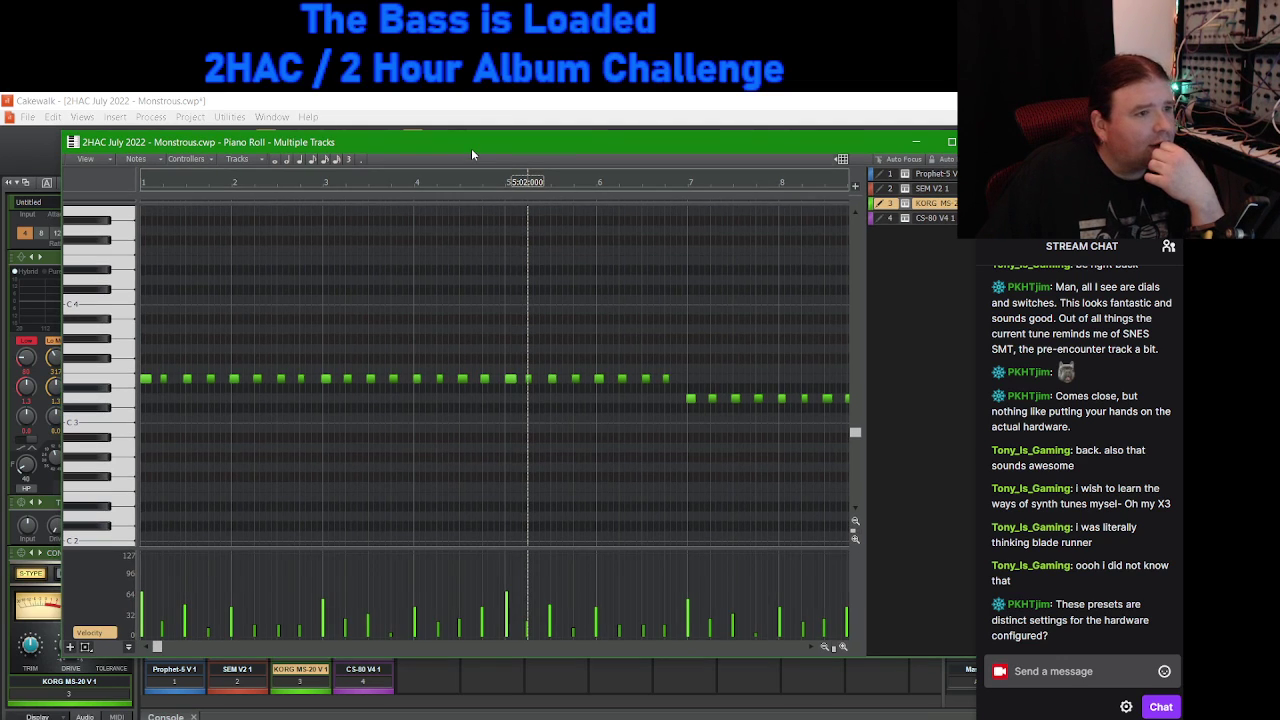
{"action": "key", "text": "w"}
{"action": "left_click", "coordinate": [128, 383]}
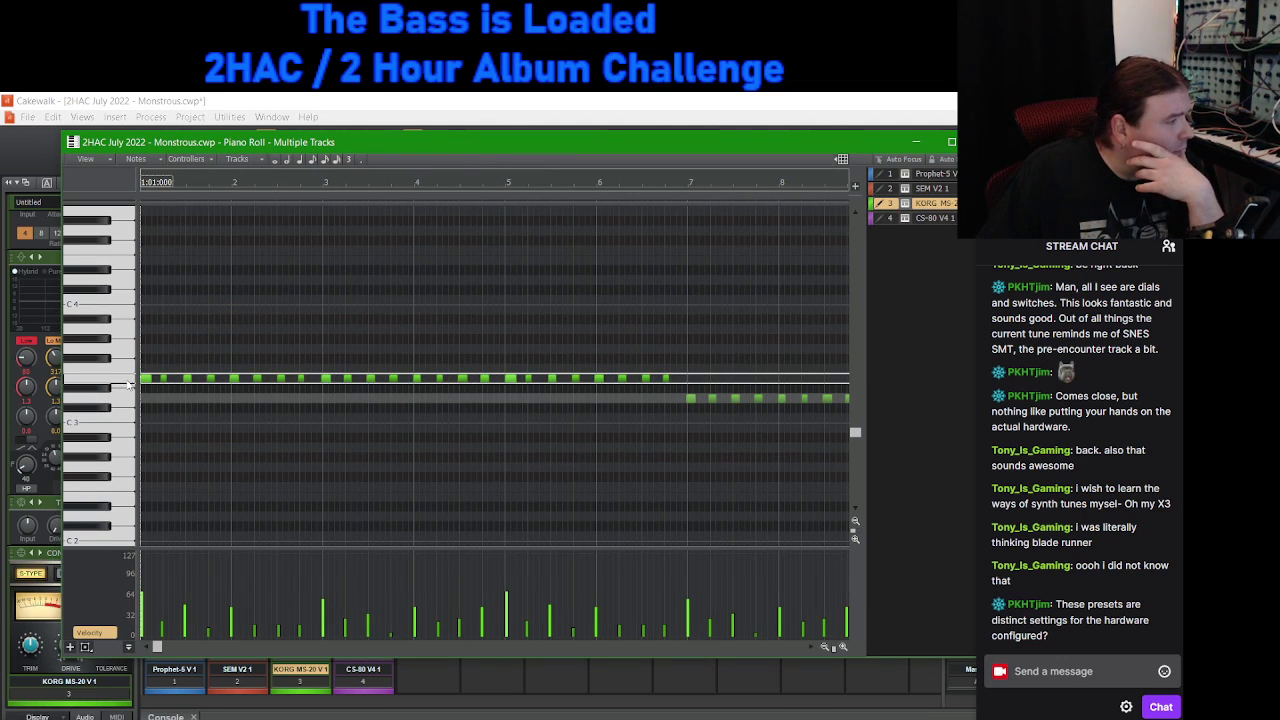
{"action": "left_click_drag", "start_coordinate": [157, 647], "coordinate": [474, 655]}
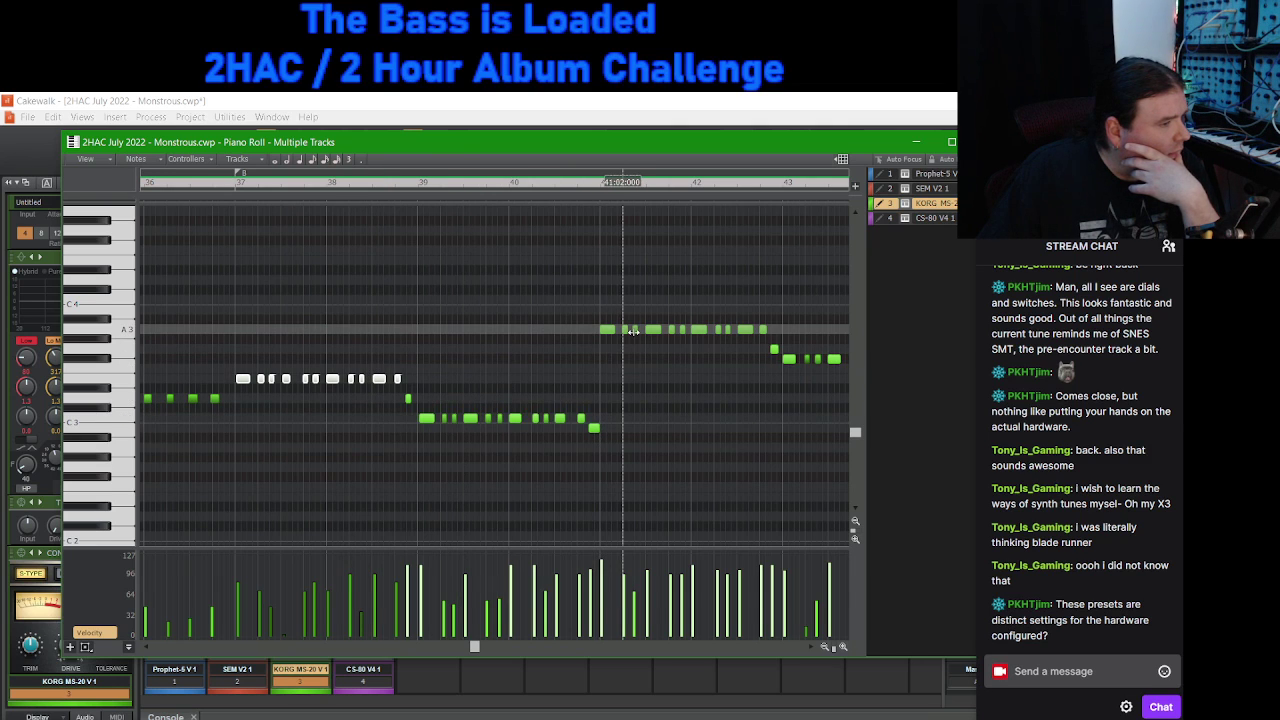
{"action": "key", "text": "space"}
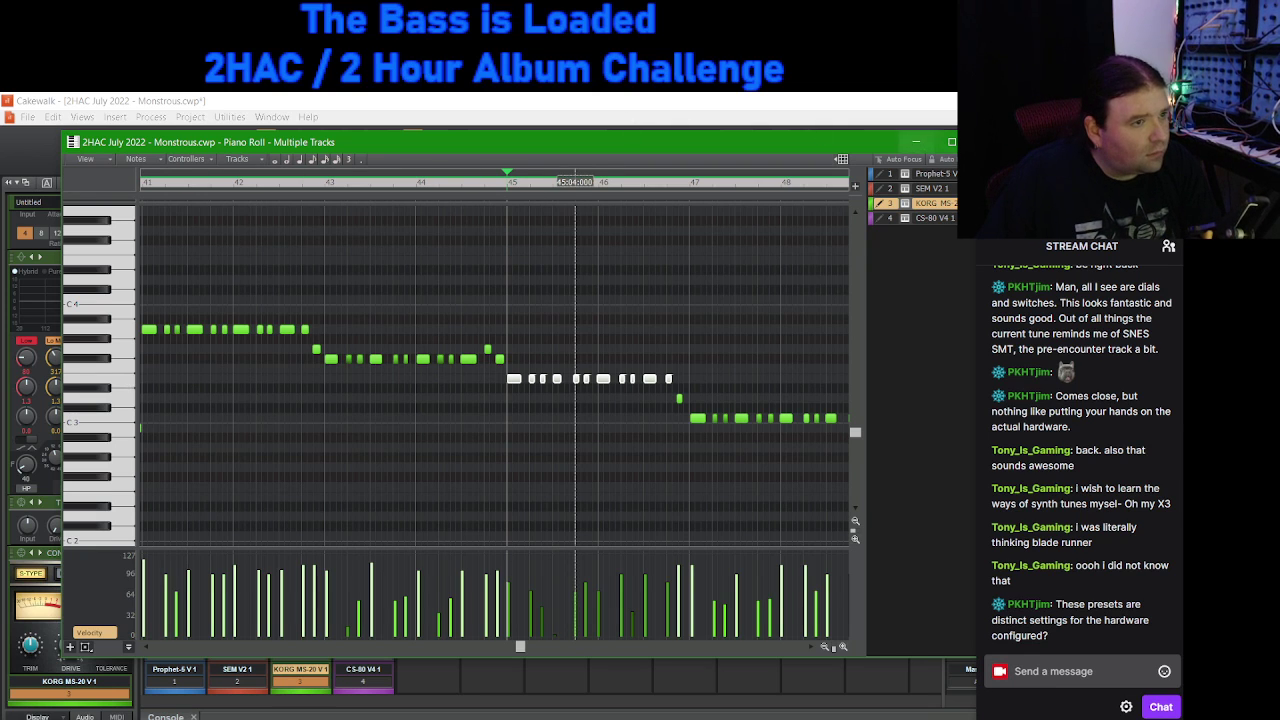
{"action": "left_click", "coordinate": [575, 101]}
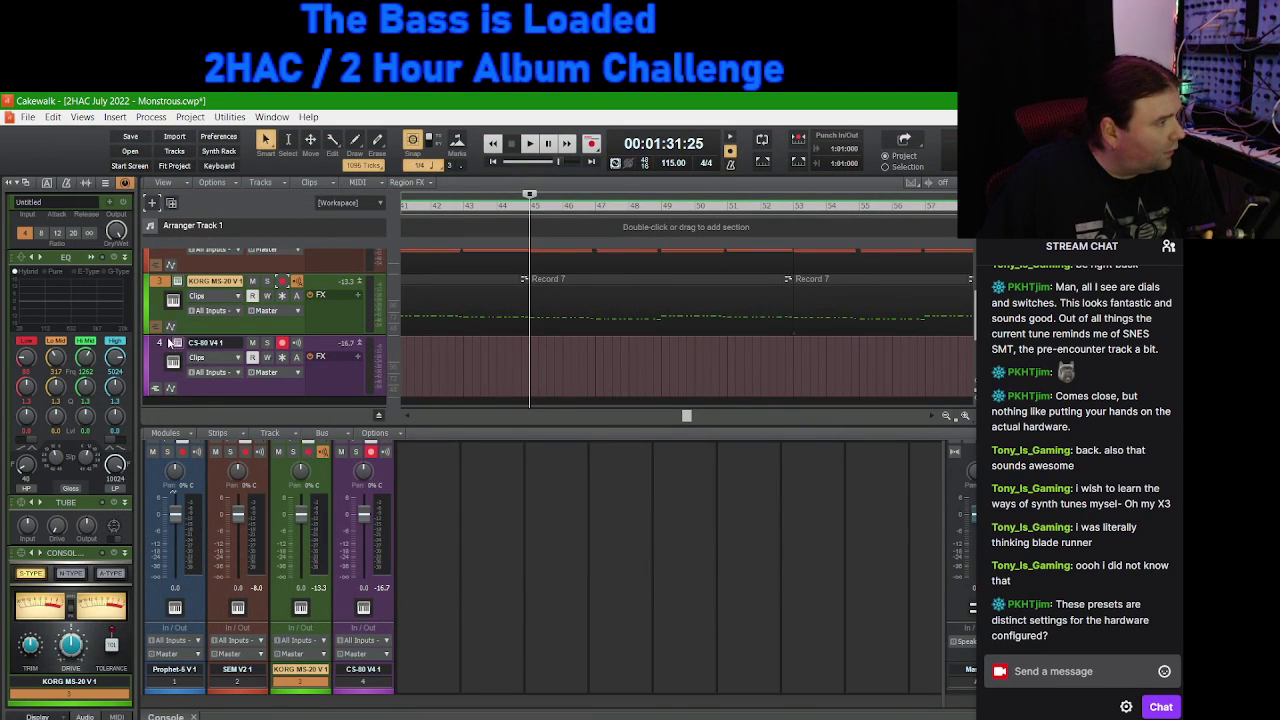
Step: Check the CS-80 V instrument's interface, close it, and delete the CS-80 V4 track
{"action": "left_click", "coordinate": [176, 343]}
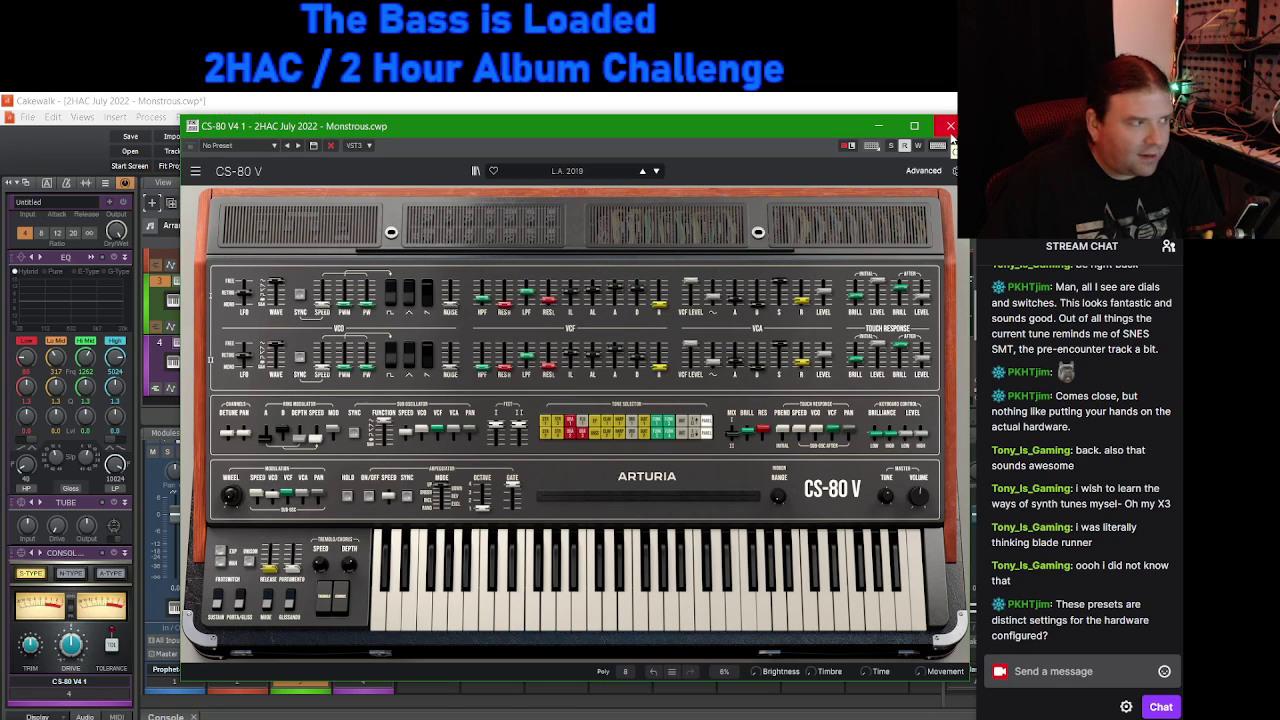
{"action": "left_click", "coordinate": [950, 127]}
{"action": "right_click", "coordinate": [229, 384]}
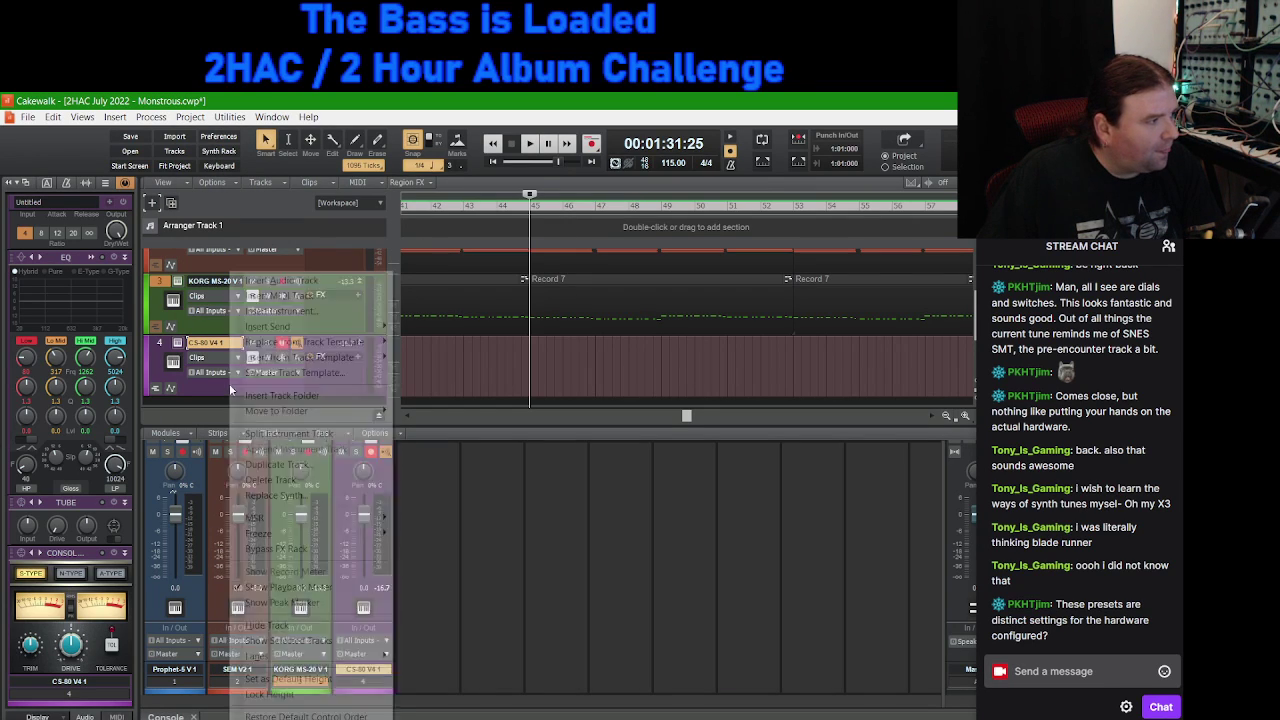
{"action": "left_click", "coordinate": [272, 480]}
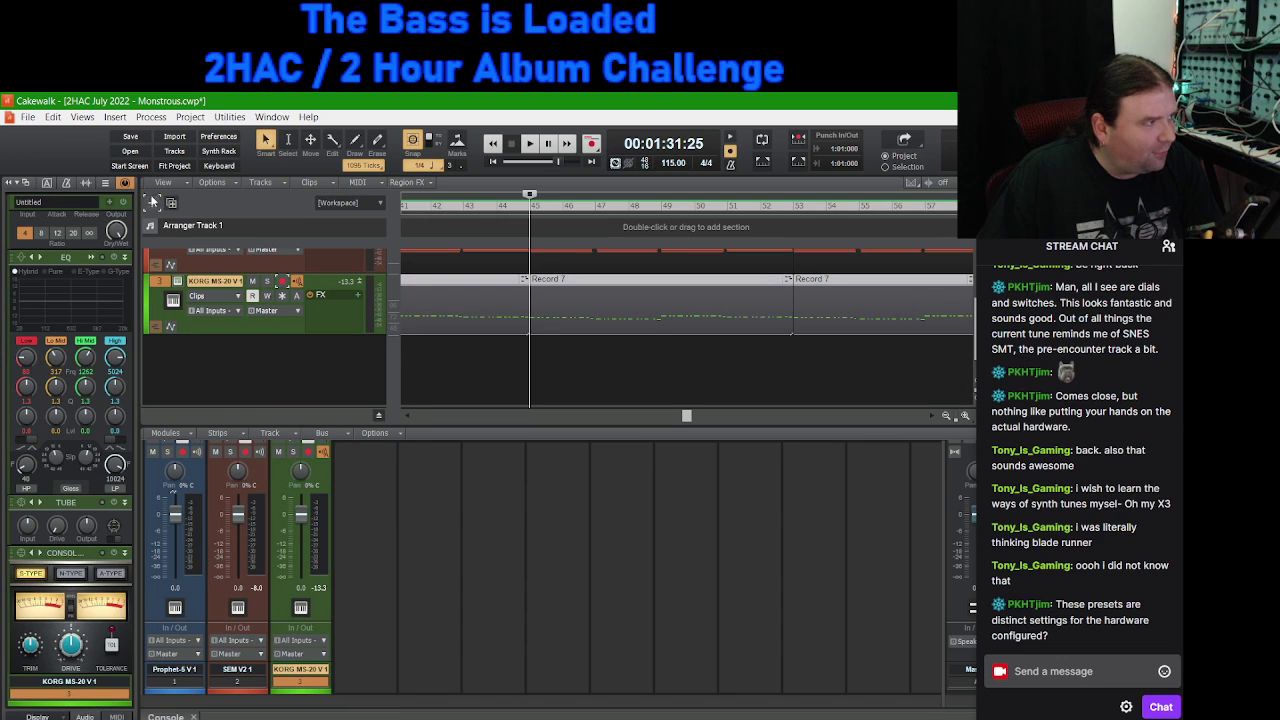
Step: Add a new CS-80 V4 instrument track and load the L.A. 2019 preset from the Brass & Winds category
{"action": "left_click", "coordinate": [153, 204]}
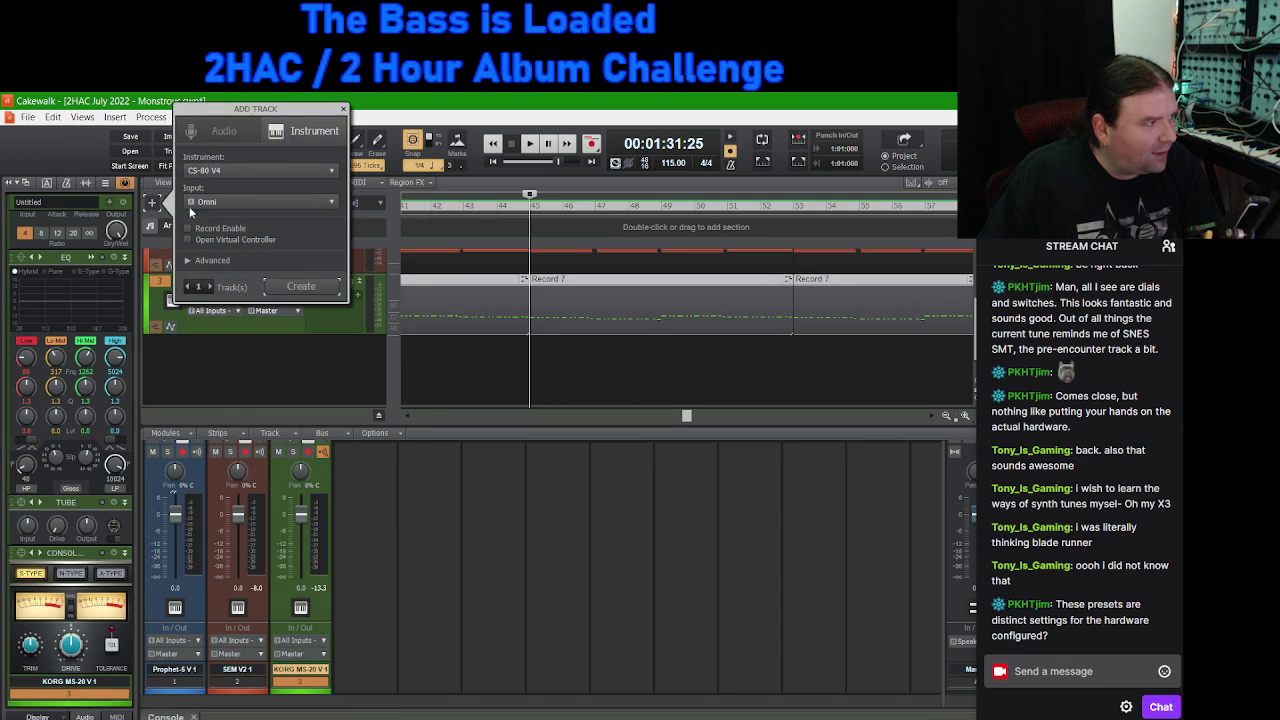
{"action": "left_click", "coordinate": [300, 286]}
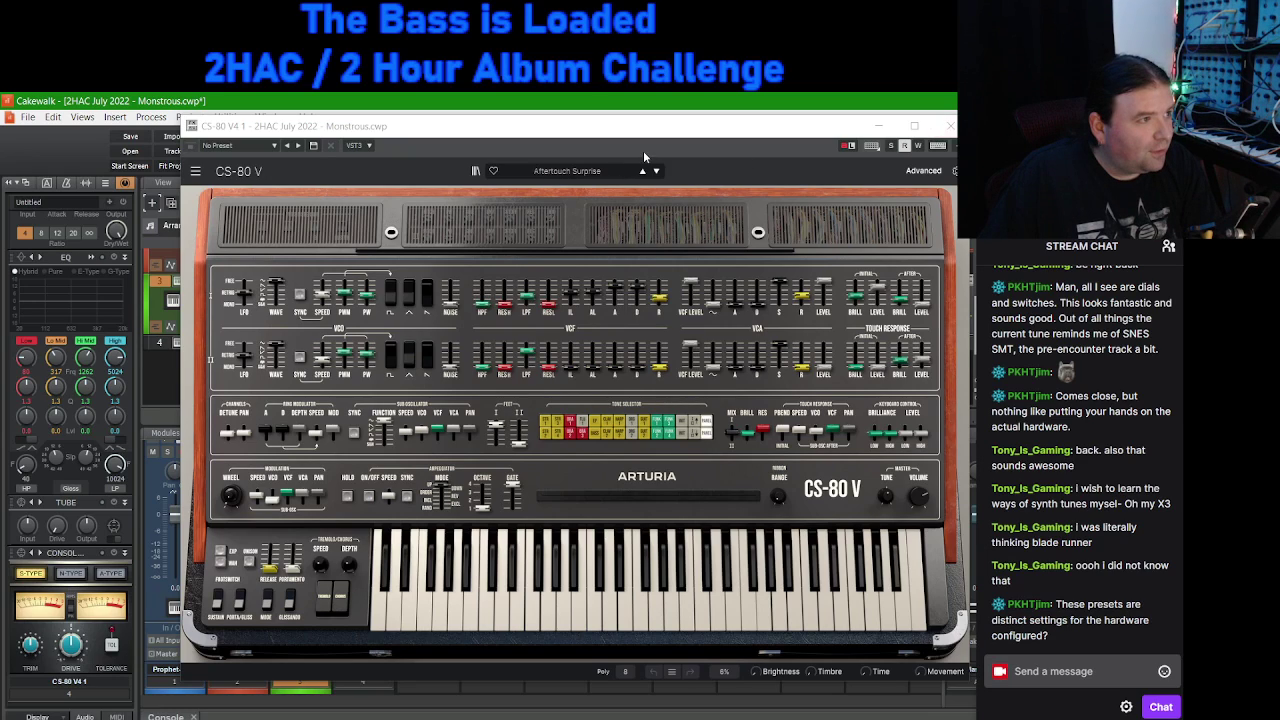
{"action": "left_click", "coordinate": [570, 171]}
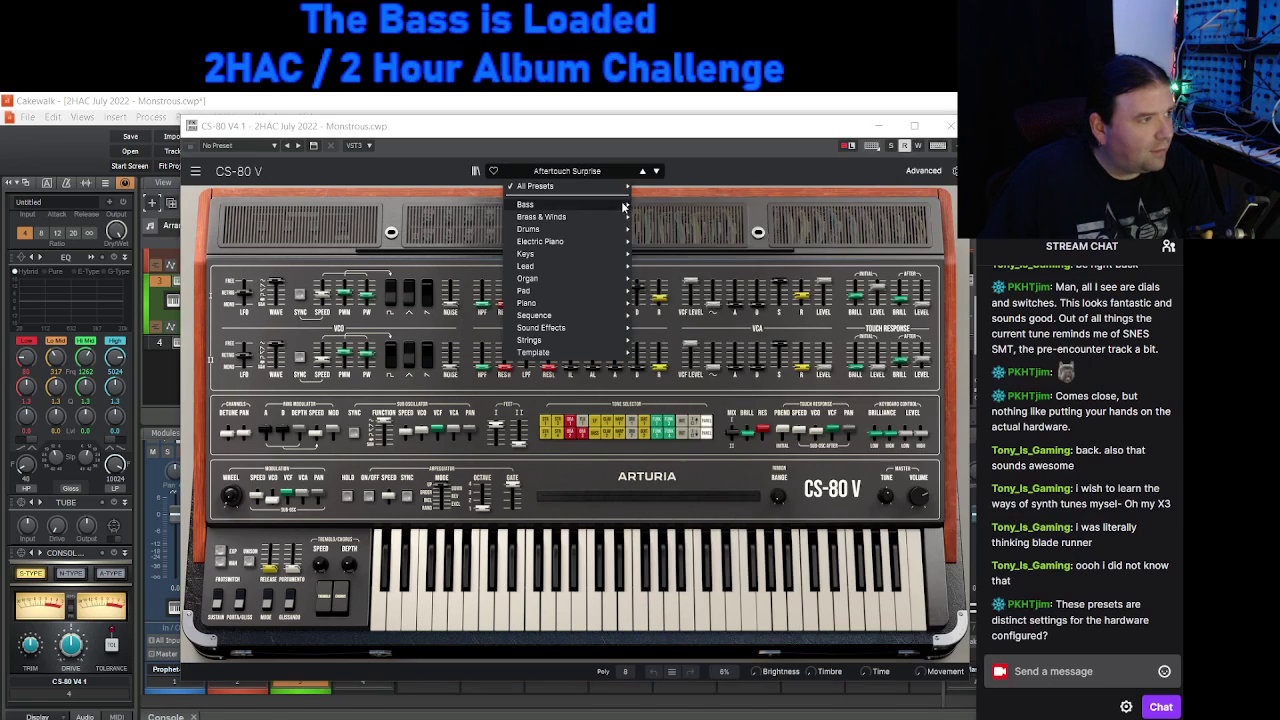
{"action": "mouse_move", "coordinate": [620, 220]}
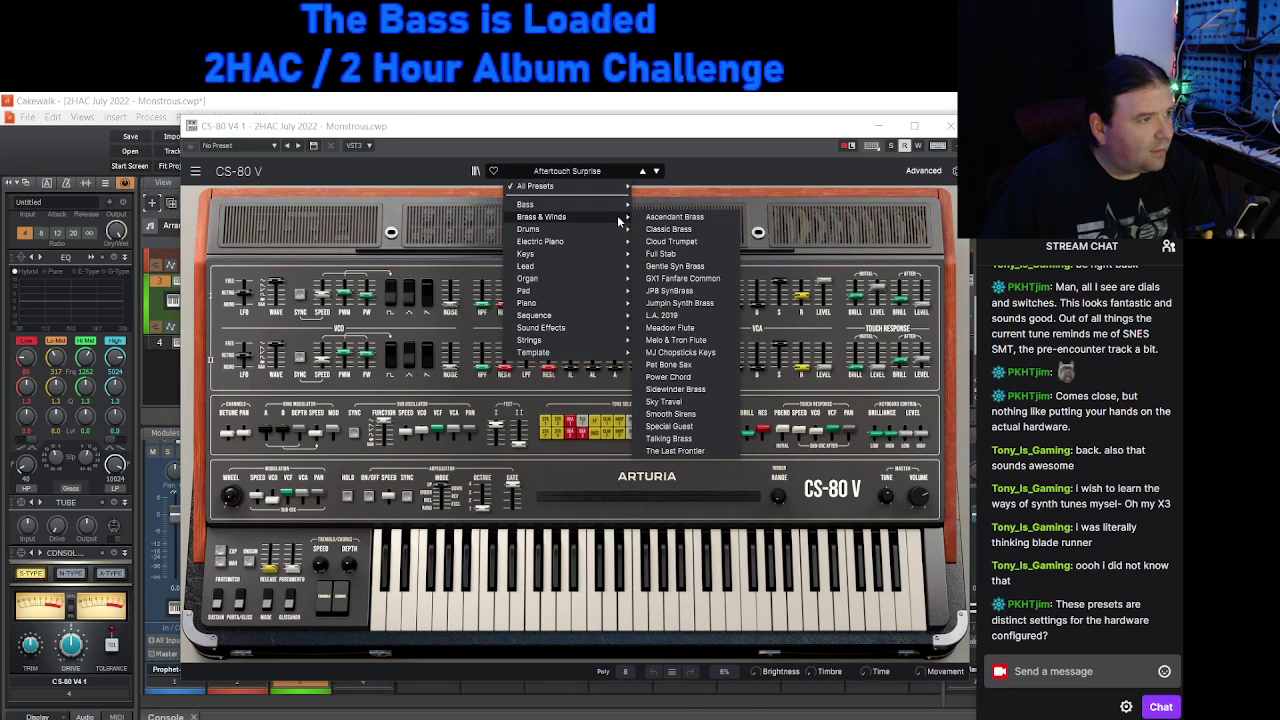
{"action": "left_click", "coordinate": [685, 315]}
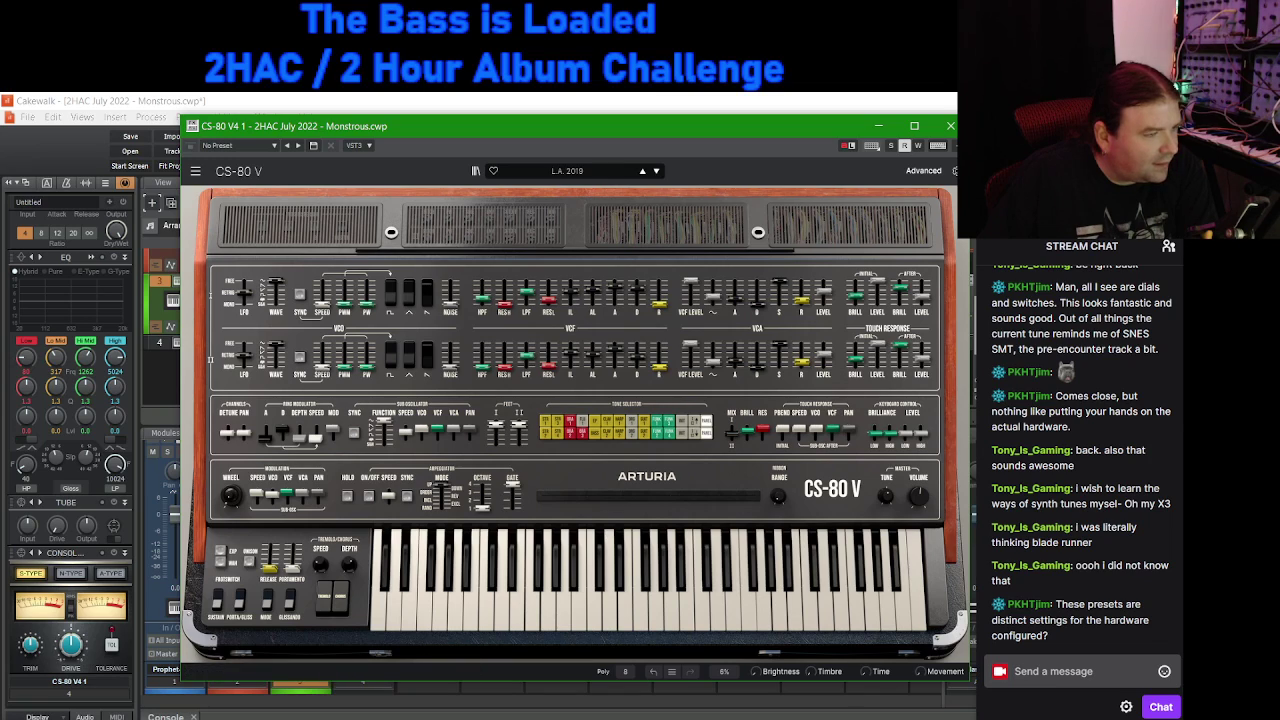
{"action": "left_click", "coordinate": [950, 127]}
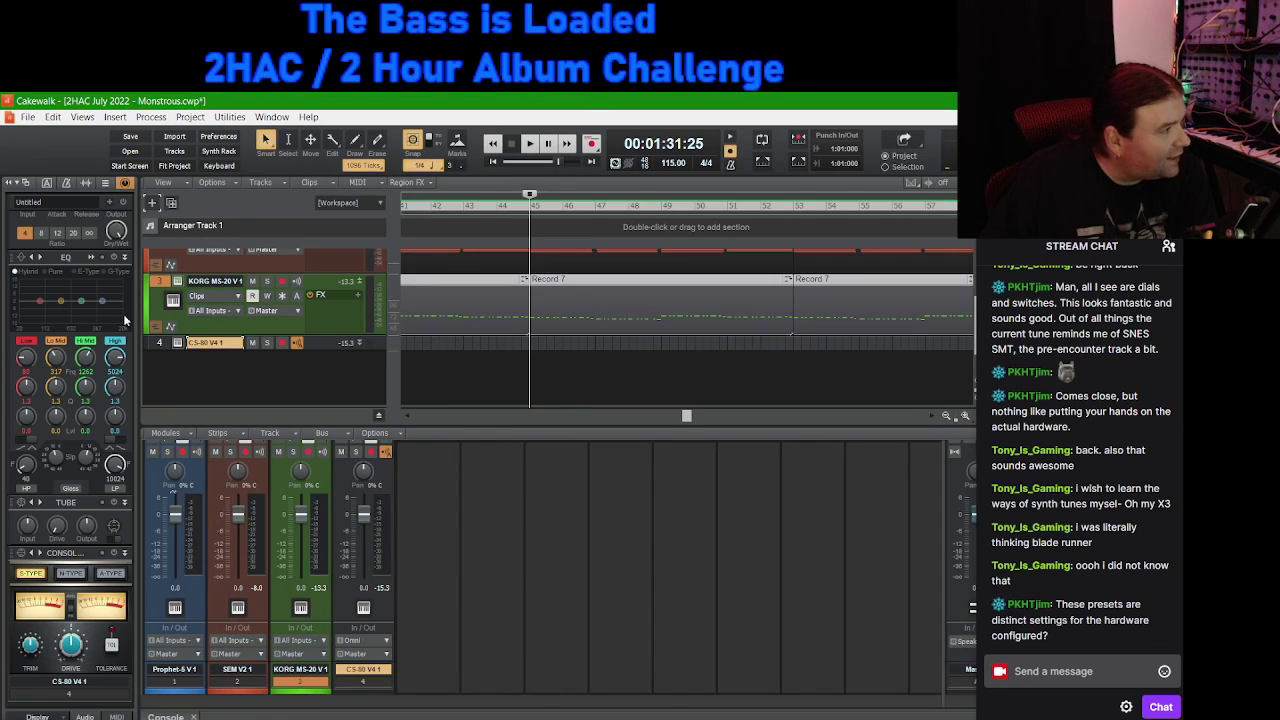
Step: Color the new CS-80 V4 track purple and arm it for recording with its strip expanded
{"action": "left_click", "coordinate": [158, 342]}
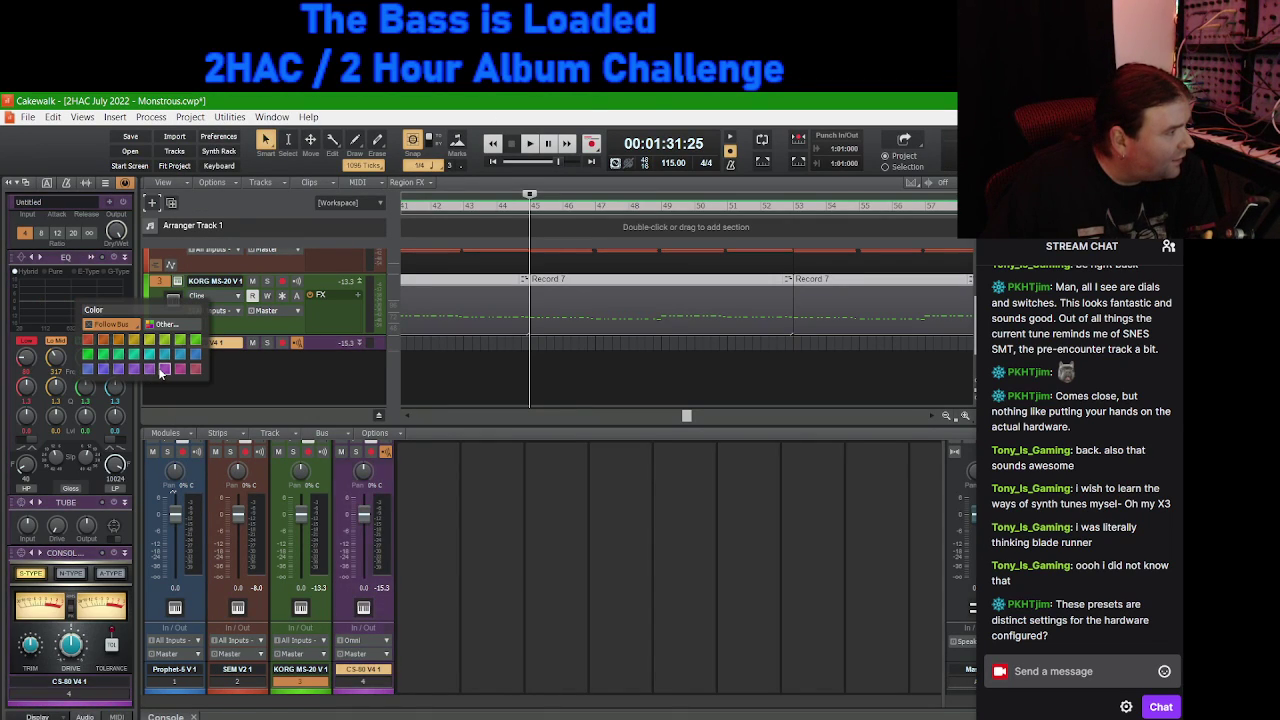
{"action": "left_click", "coordinate": [163, 369]}
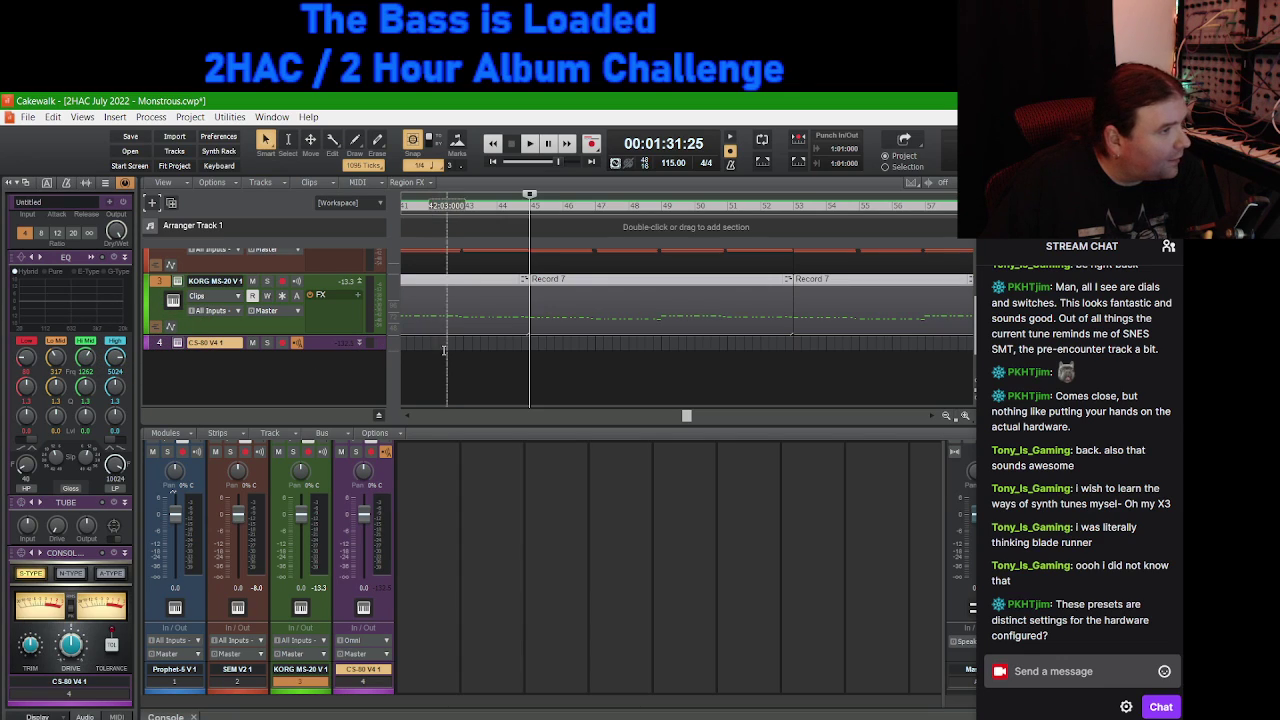
{"action": "double_click", "coordinate": [357, 342]}
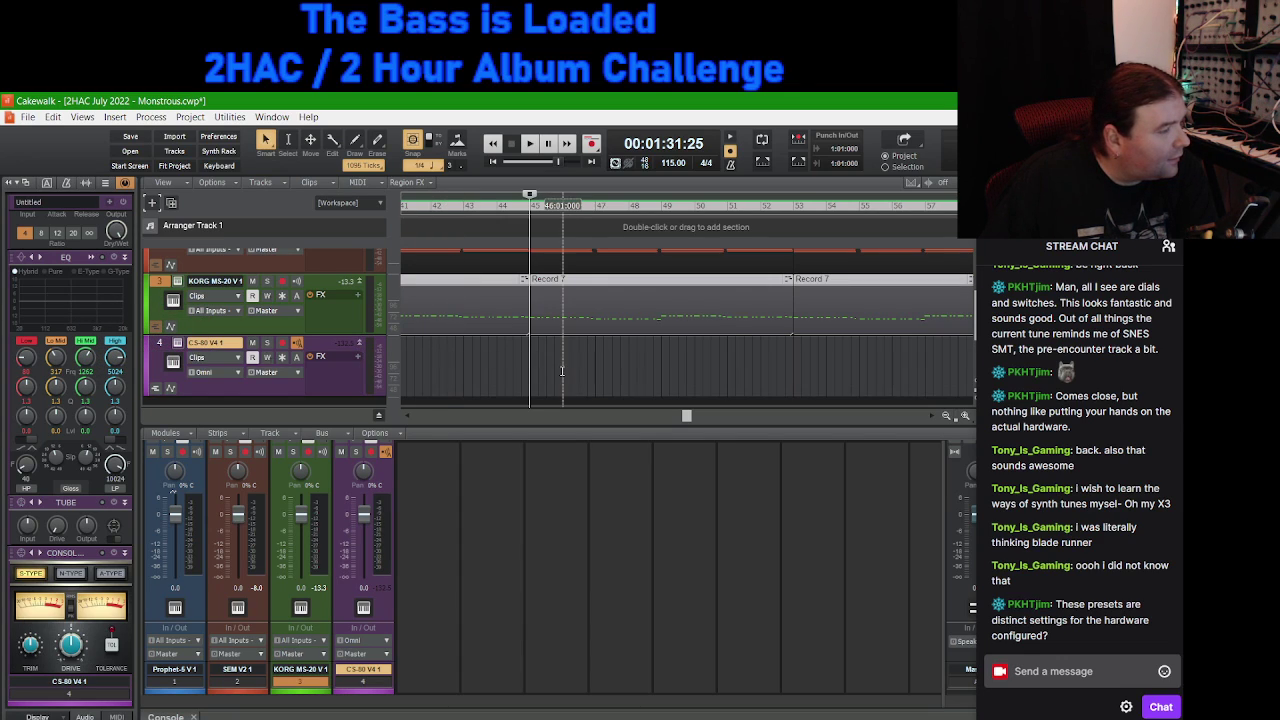
{"action": "left_click_drag", "start_coordinate": [687, 418], "coordinate": [668, 400]}
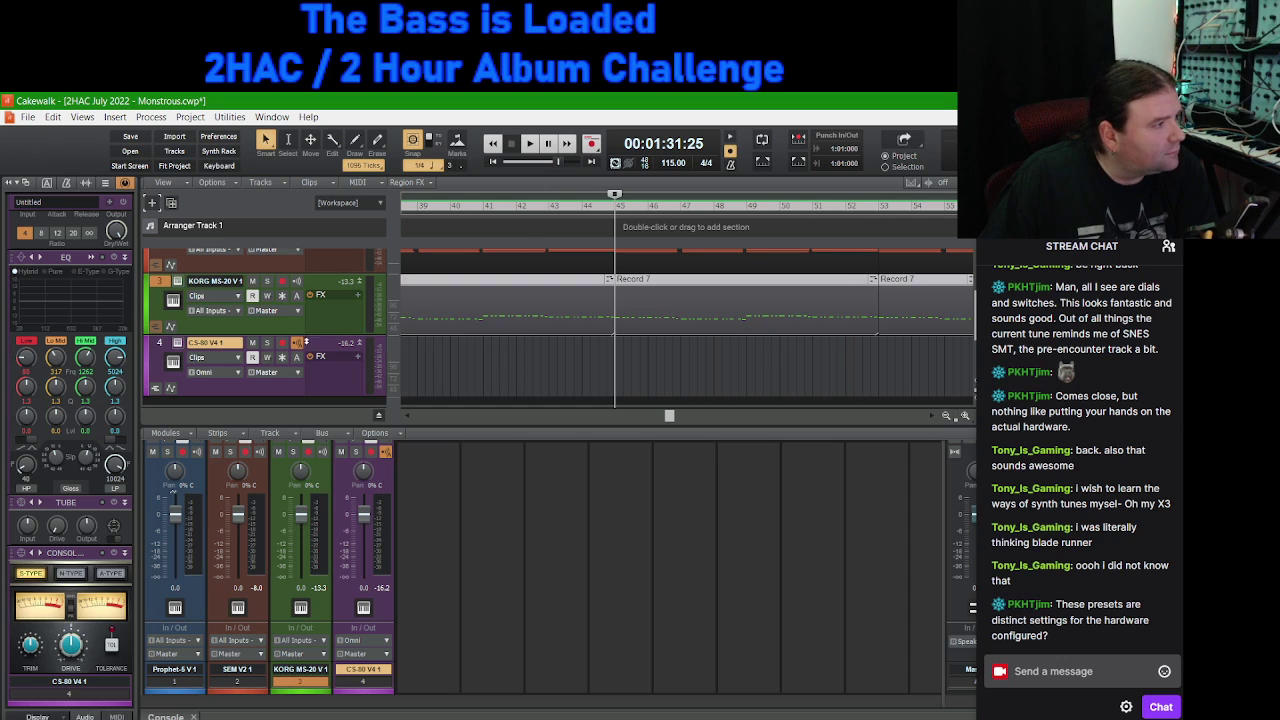
{"action": "left_click", "coordinate": [282, 343]}
Step: Record a take on the new CS-80 V4 track from measure 45 to about measure 56, and undo it
{"action": "left_click", "coordinate": [592, 144]}
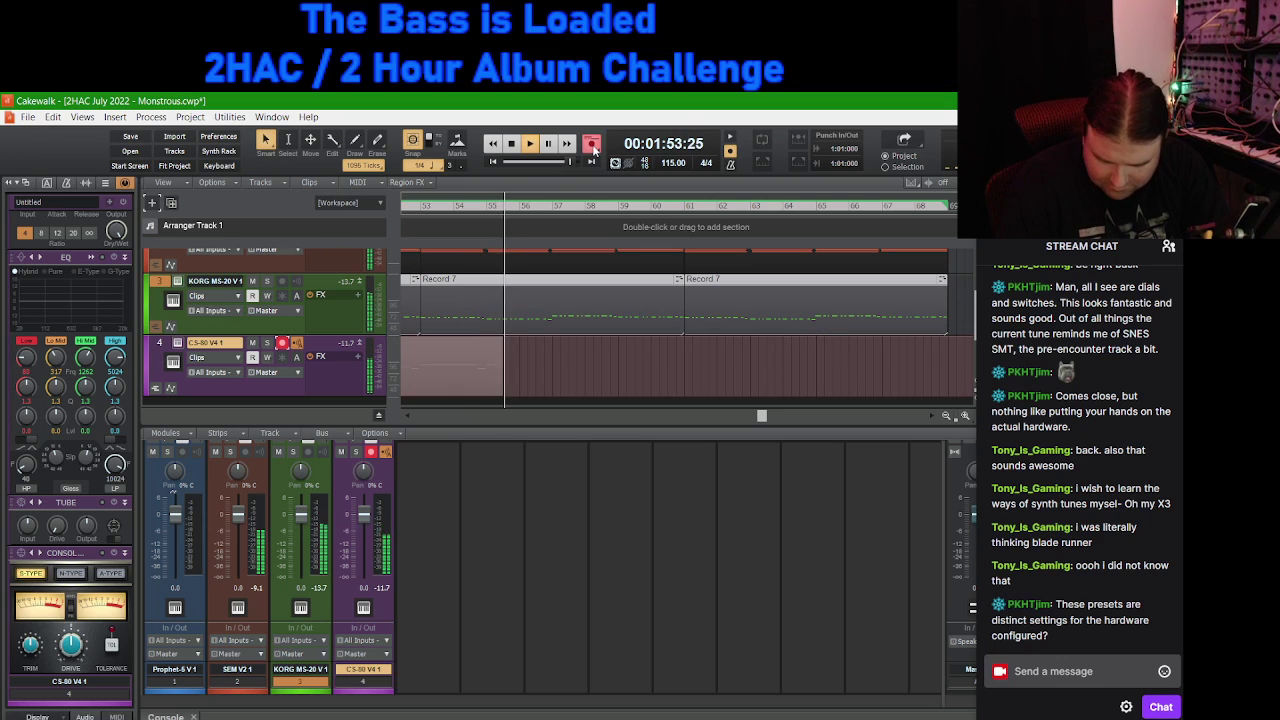
{"action": "left_click", "coordinate": [592, 144]}
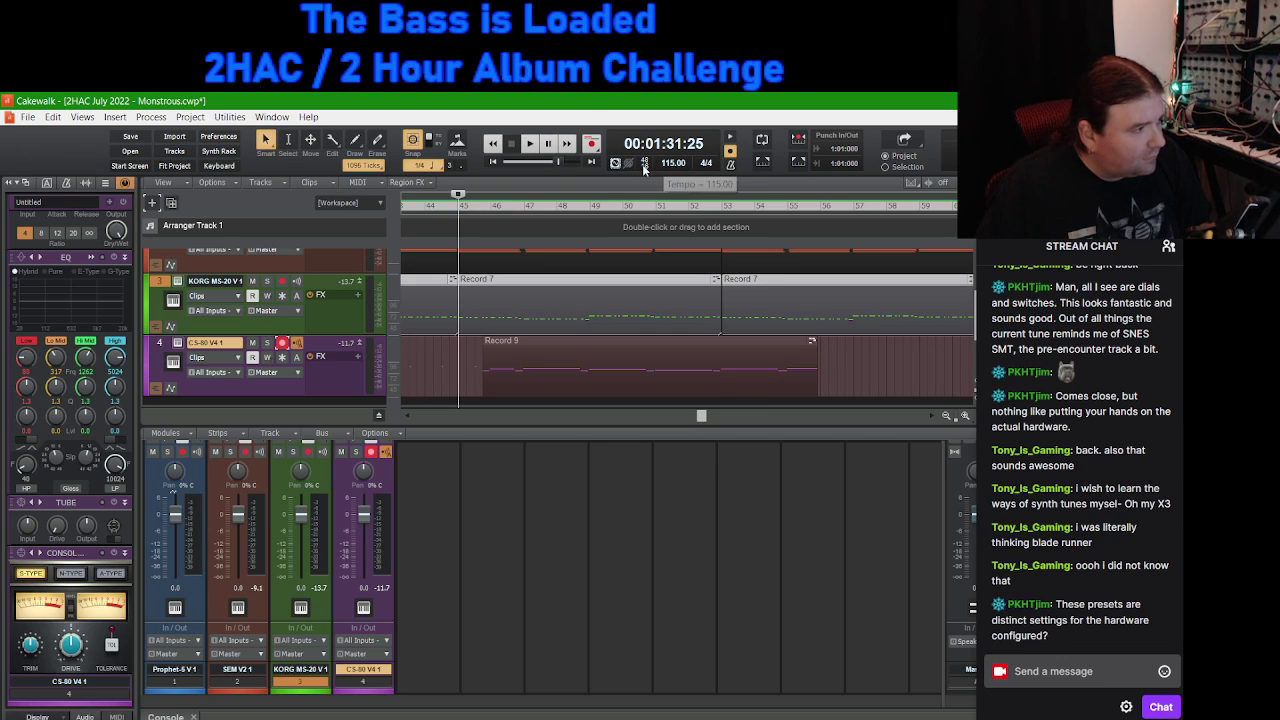
{"action": "key", "text": "ctrl+z"}
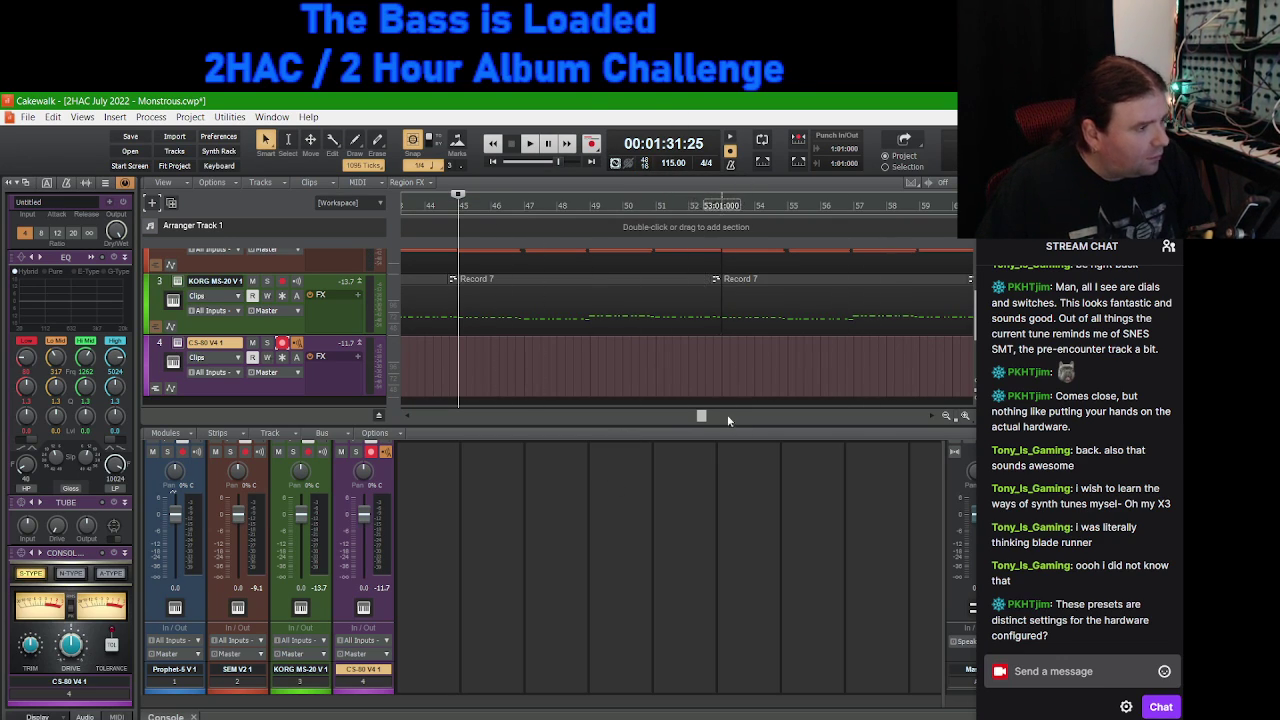
Step: Record a take on the CS-80 V4 track from measure 44 up to measure 61
{"action": "left_click_drag", "start_coordinate": [703, 425], "coordinate": [682, 427]}
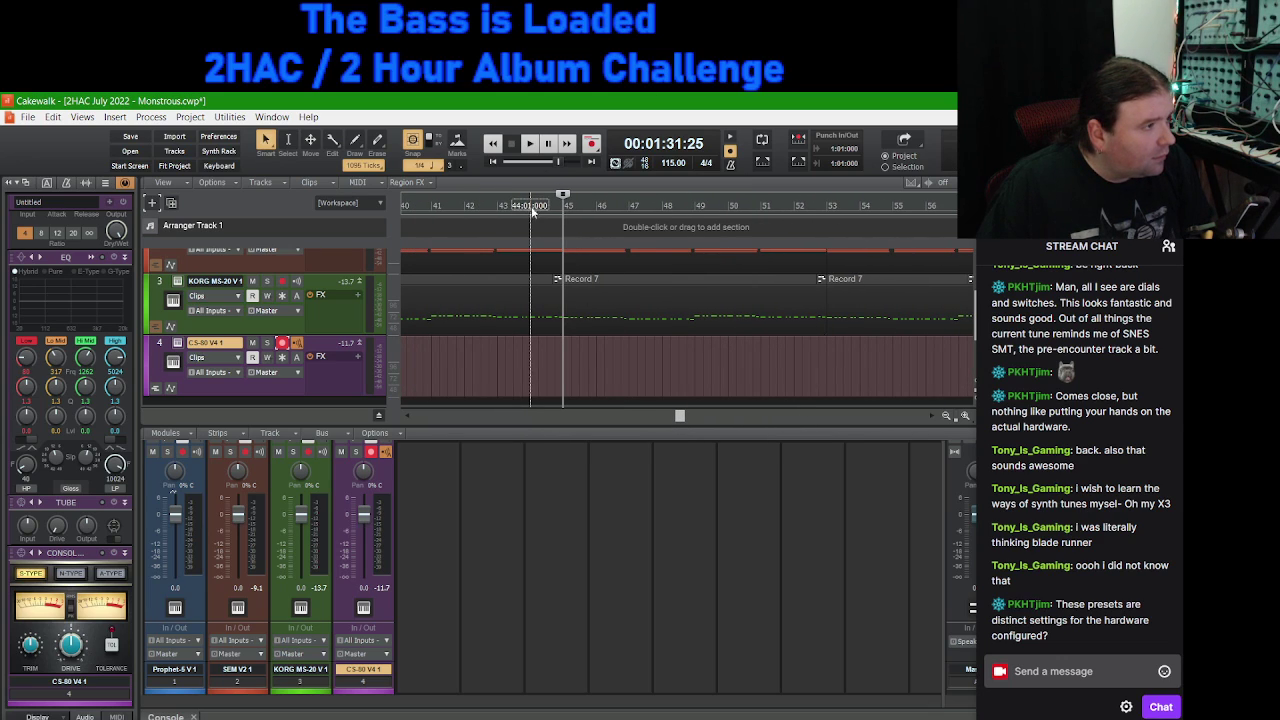
{"action": "left_click", "coordinate": [592, 144]}
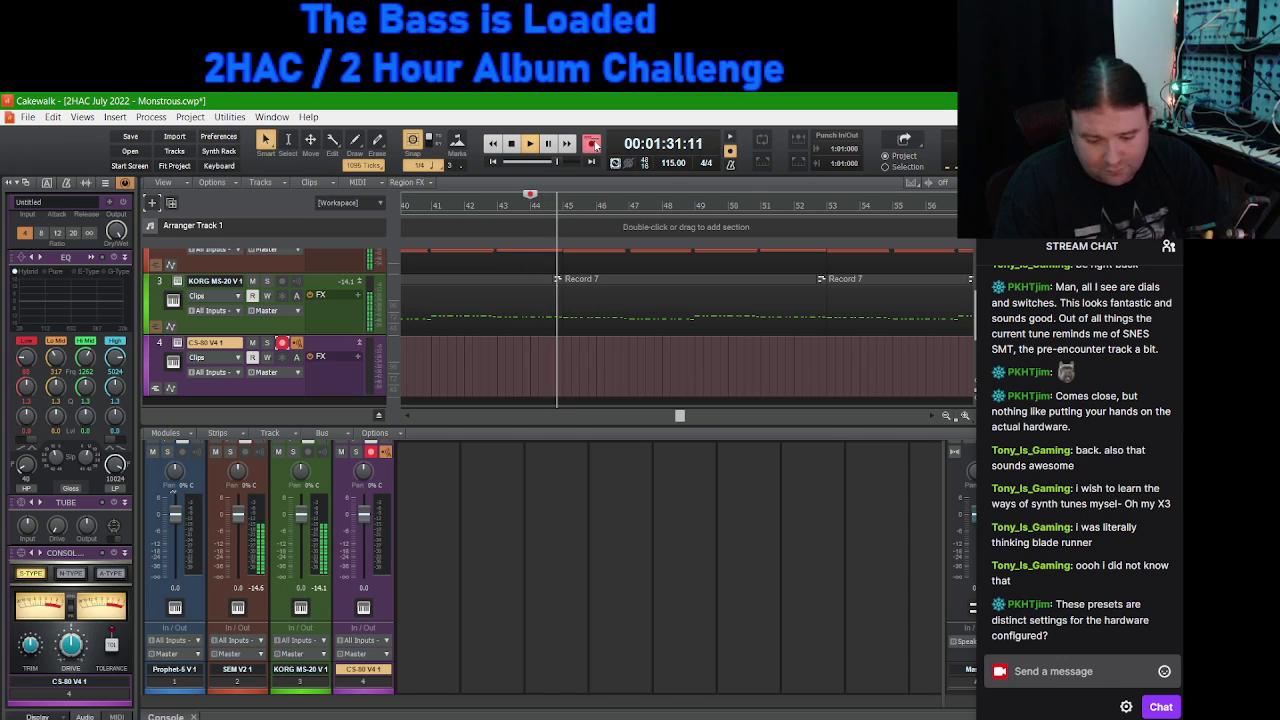
{"action": "key", "text": "space"}
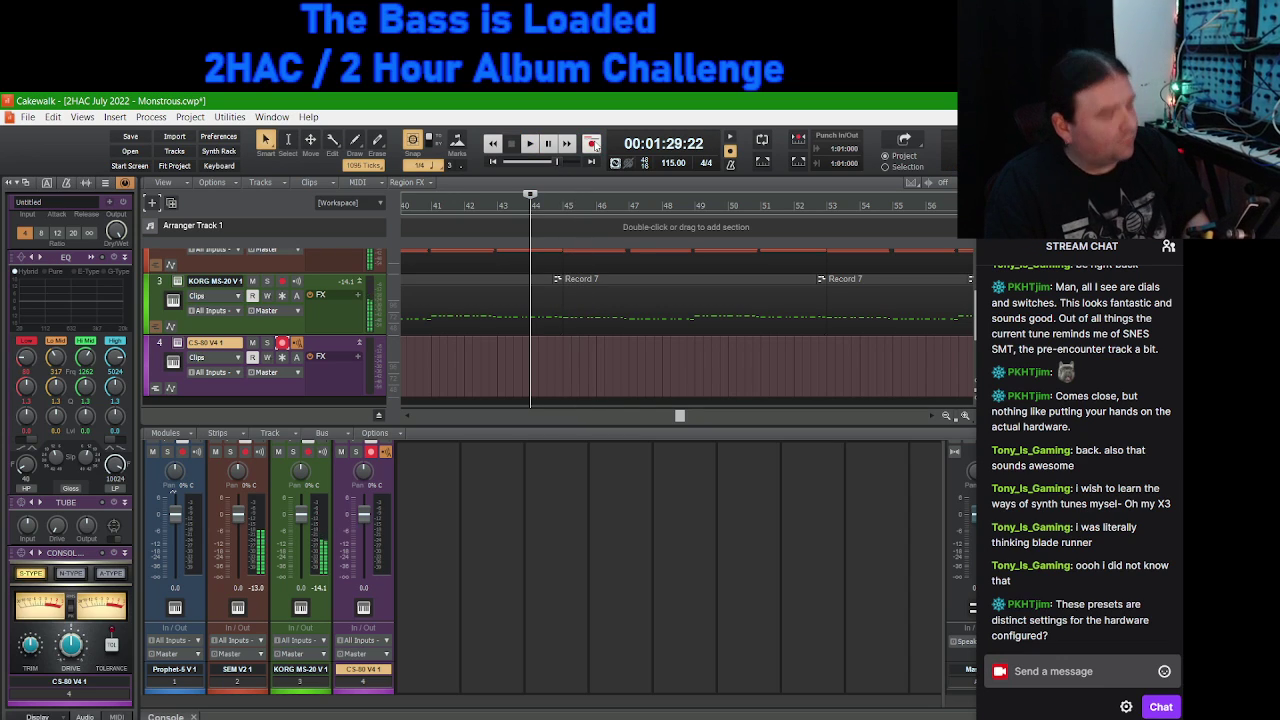
{"action": "left_click", "coordinate": [591, 144]}
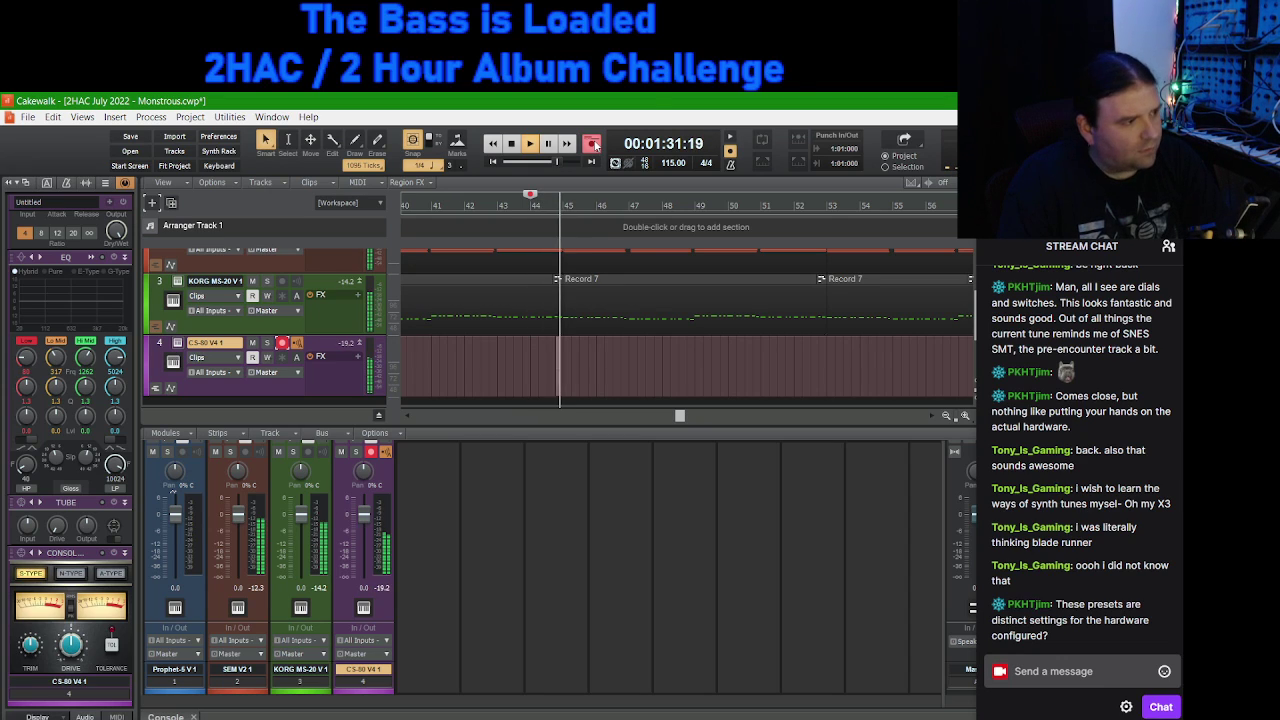
{"action": "key", "text": "space"}
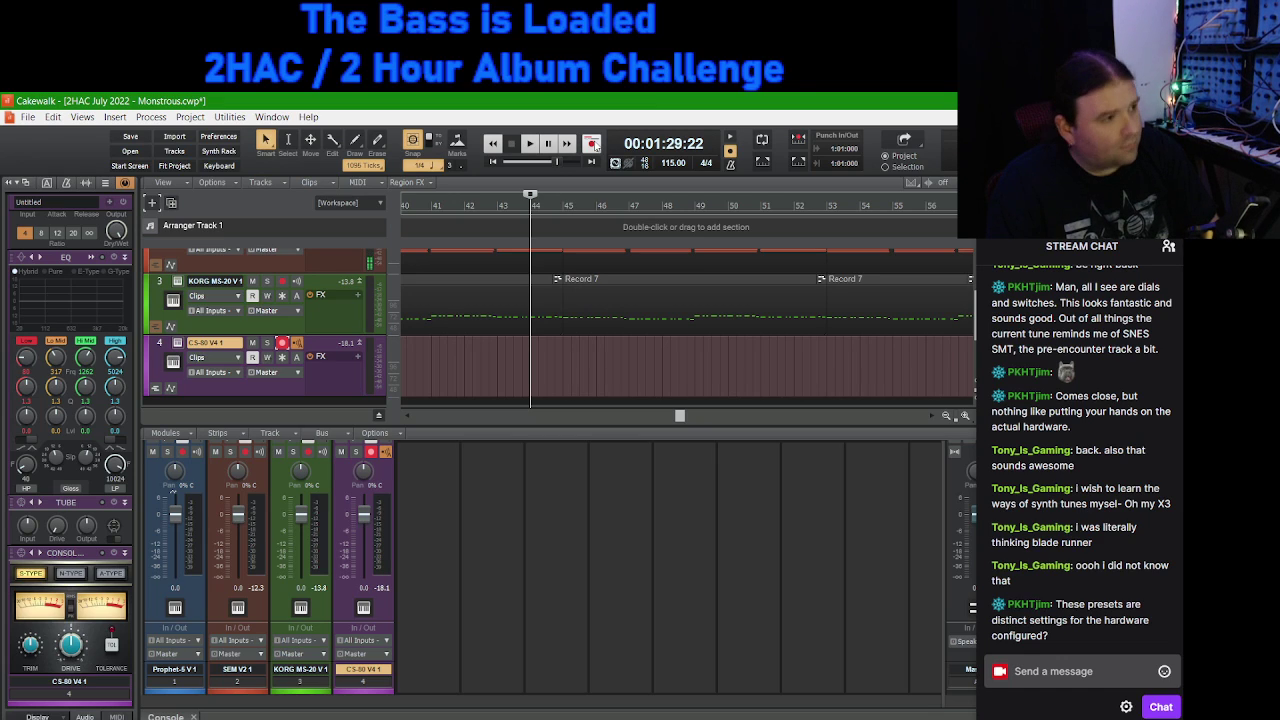
{"action": "left_click", "coordinate": [592, 144]}
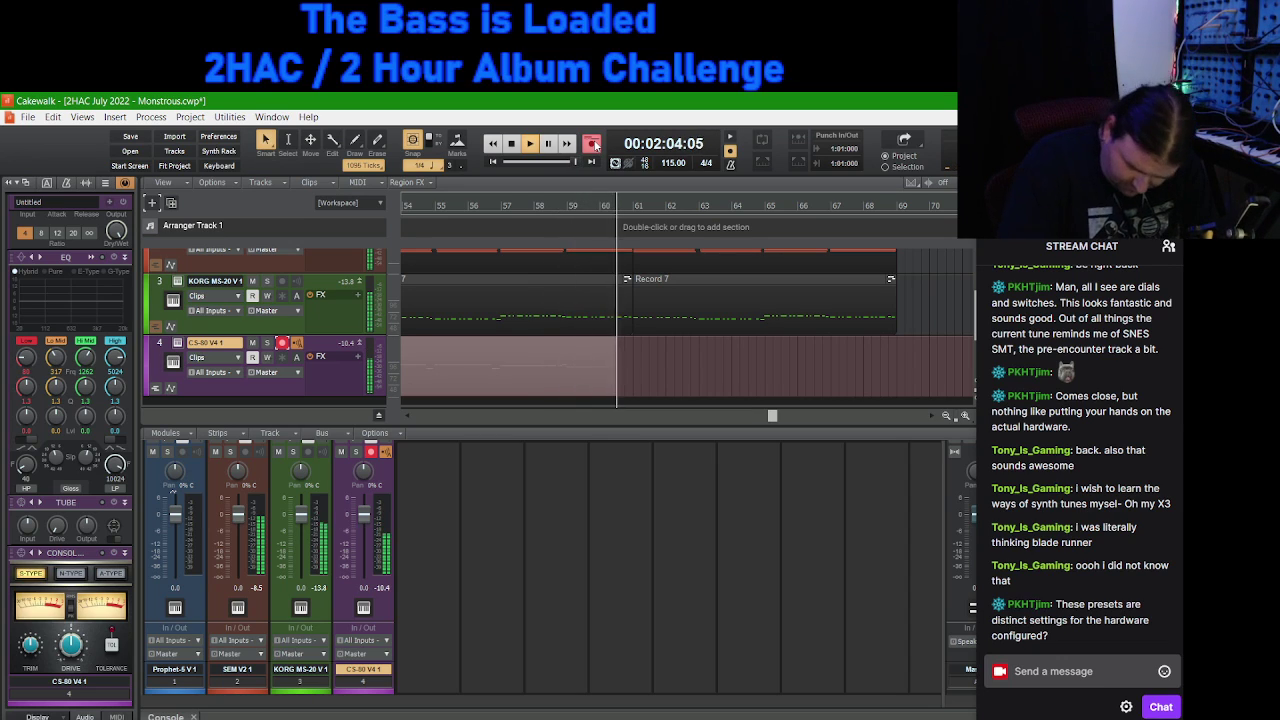
{"action": "left_click", "coordinate": [593, 144]}
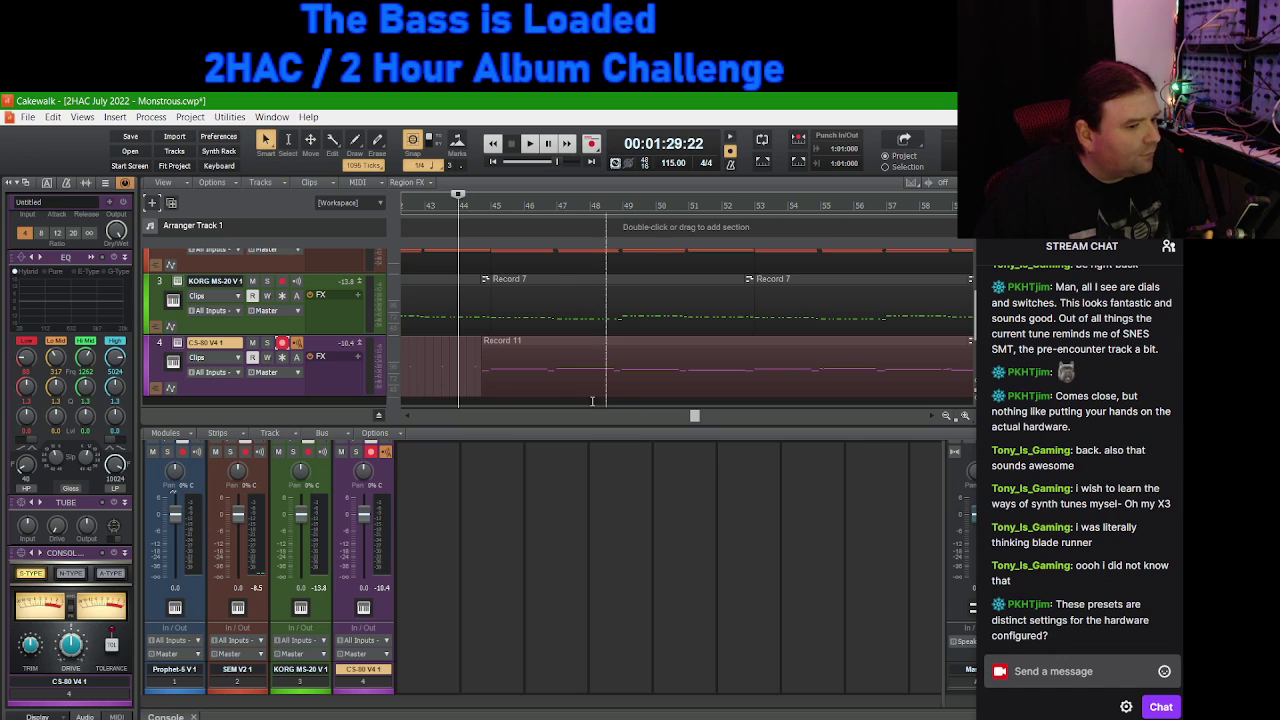
Step: Play the arrangement from measure 37 to hear the new CS-80 V4 take over the bass clips
{"action": "left_click_drag", "start_coordinate": [694, 416], "coordinate": [656, 434]}
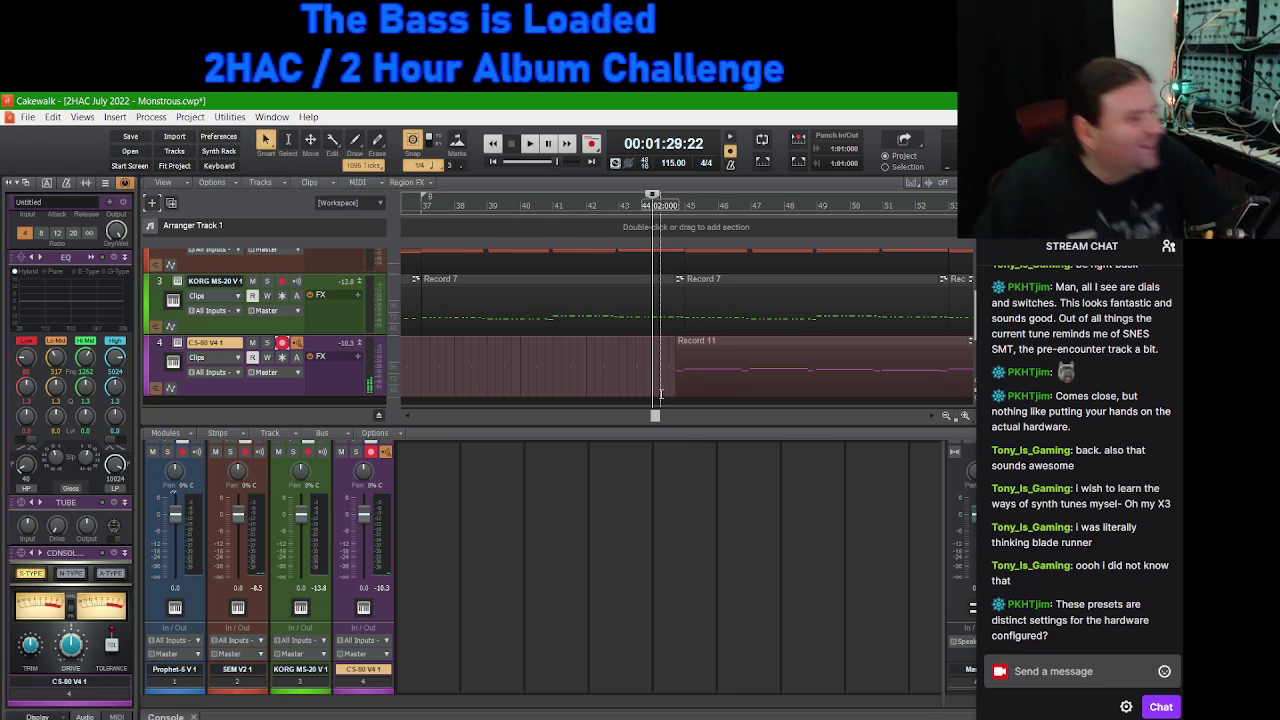
{"action": "left_click_drag", "start_coordinate": [655, 418], "coordinate": [652, 418]}
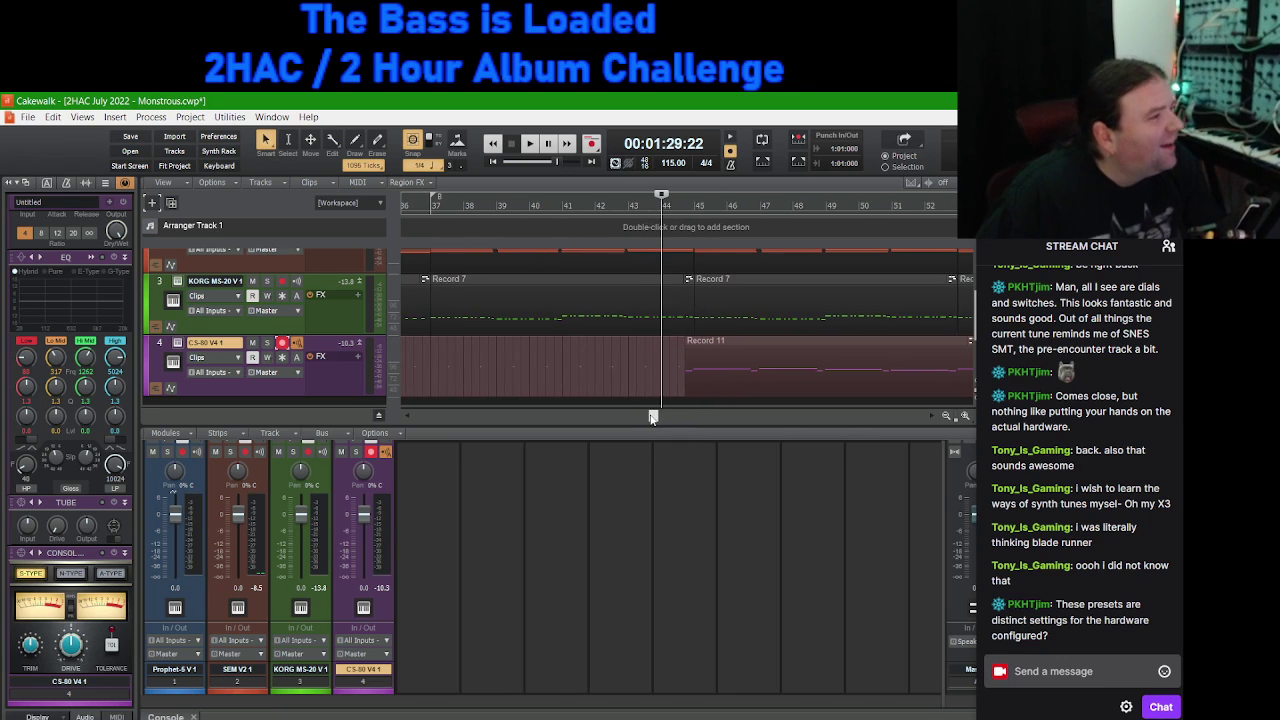
{"action": "left_click", "coordinate": [431, 205]}
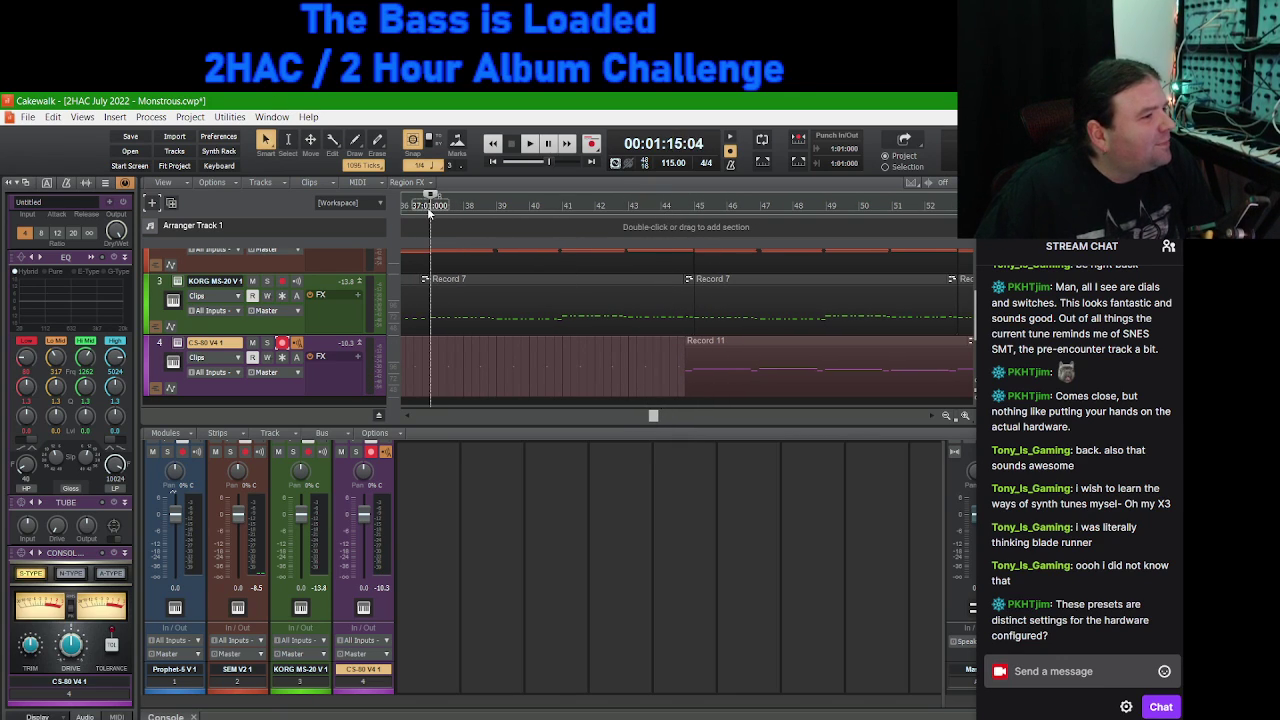
{"action": "key", "text": "space"}
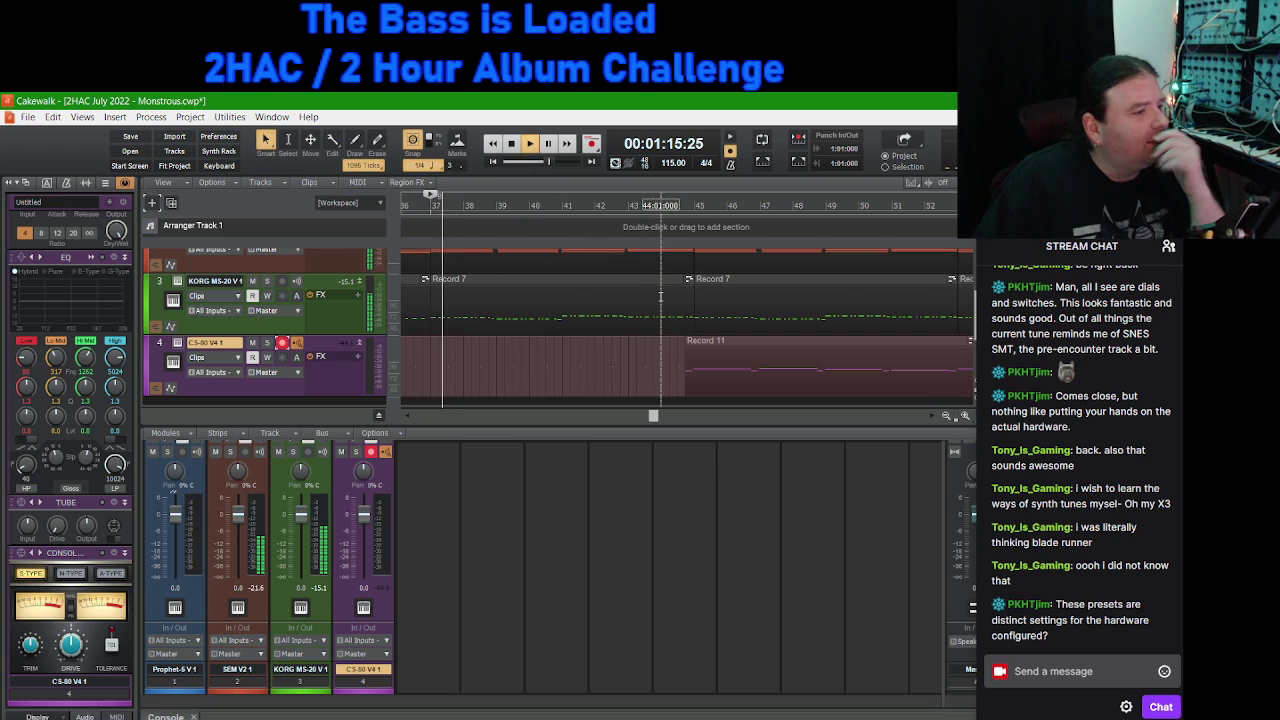
Step: Open the new CS-80 V4 clip in the Piano Roll, examine its recorded notes between measures 44 and 53, and close the view
{"action": "left_click", "coordinate": [718, 350]}
{"action": "double_click", "coordinate": [718, 350]}
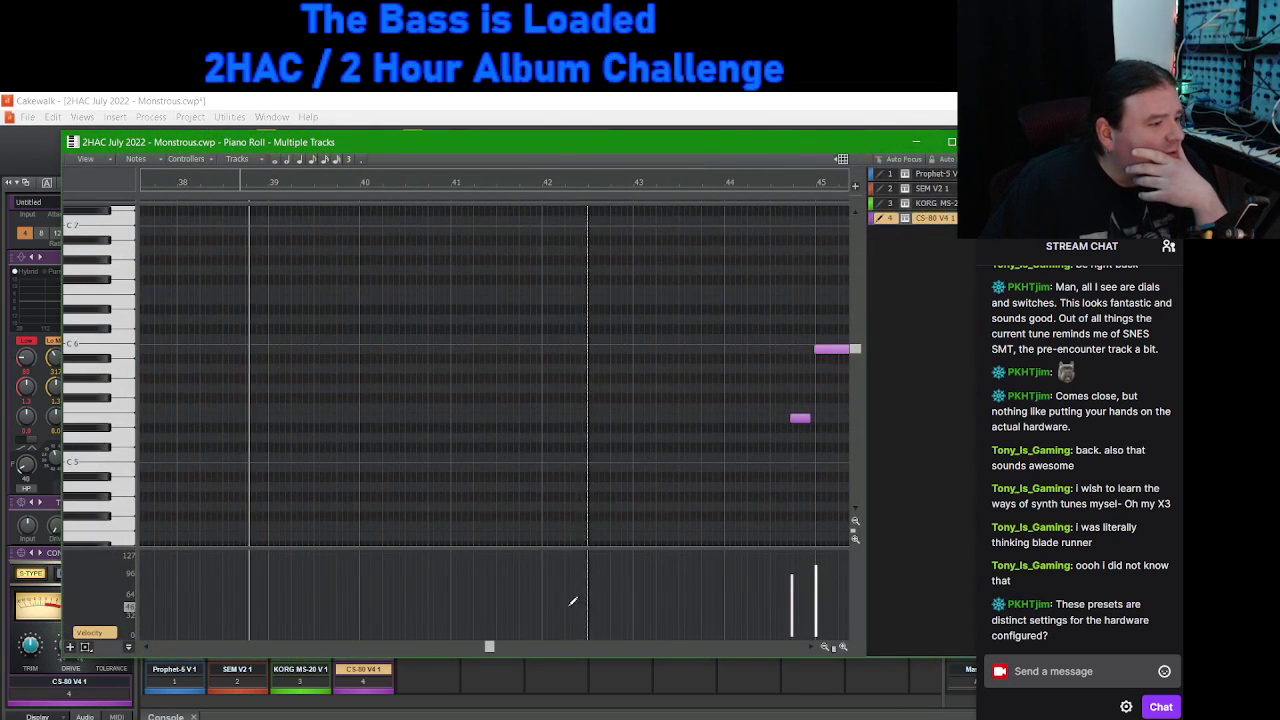
{"action": "left_click_drag", "start_coordinate": [496, 647], "coordinate": [510, 649]}
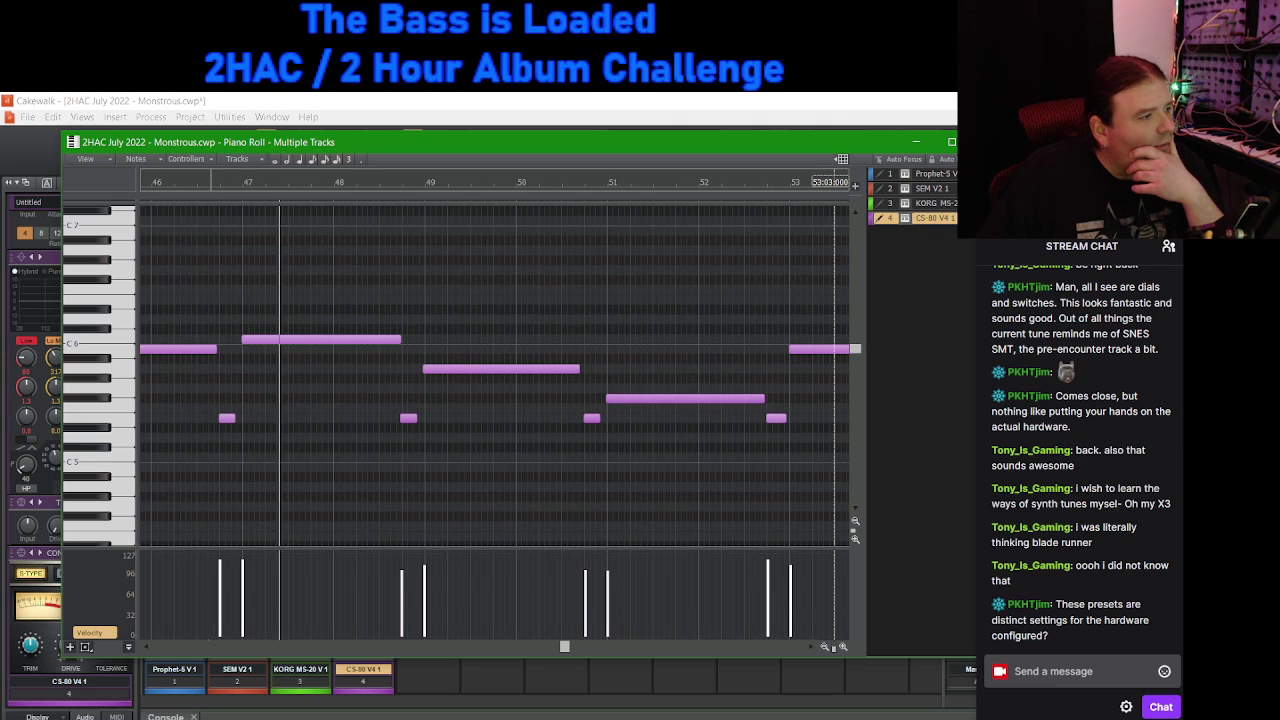
{"action": "left_click", "coordinate": [826, 647]}
{"action": "left_click", "coordinate": [826, 647]}
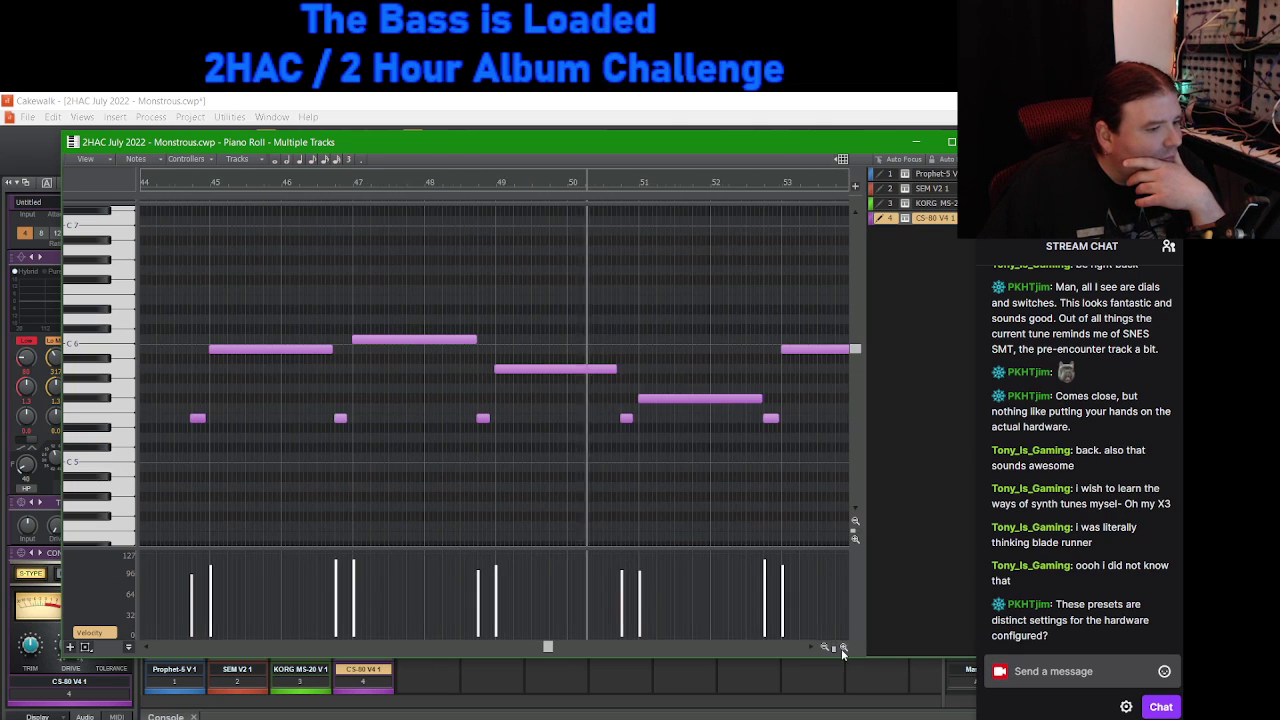
{"action": "scroll", "coordinate": [733, 487], "scroll_direction": "up", "scroll_amount": 2}
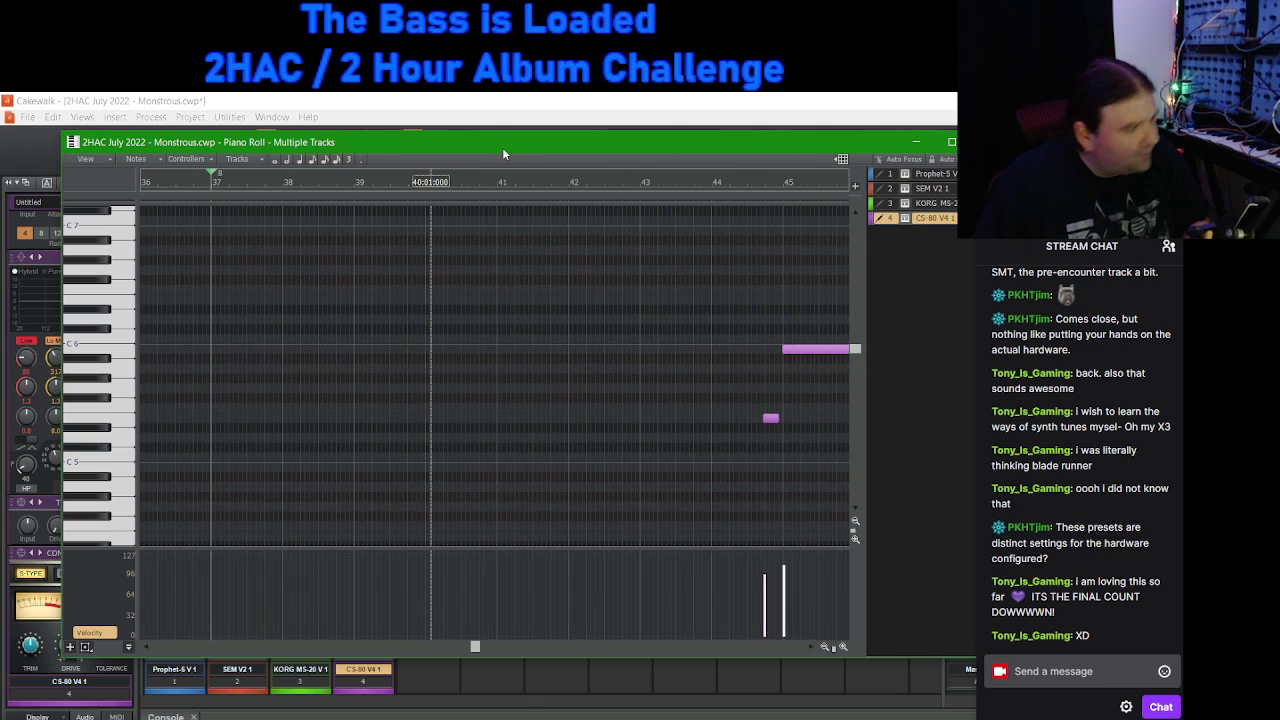
{"action": "left_click", "coordinate": [951, 141]}
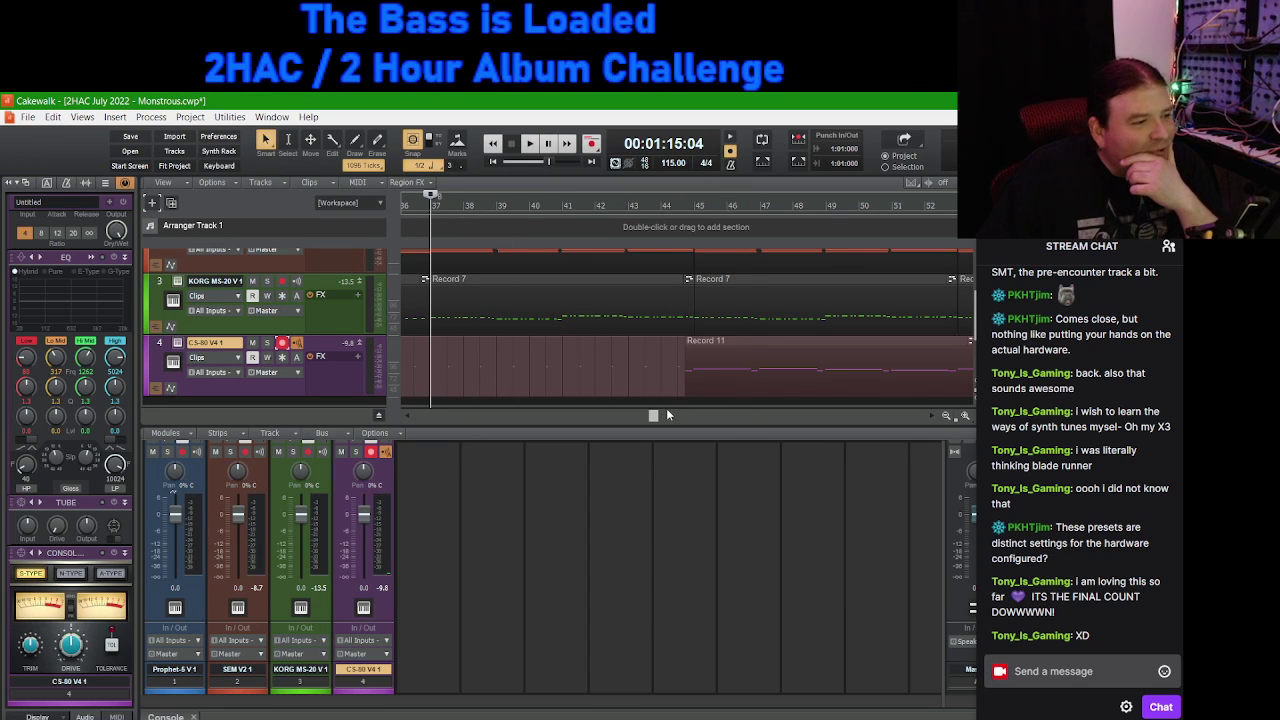
Step: Check where the CS-80 V4 clip ends relative to the bass clips, and view the CS-80 V instrument's interface
{"action": "left_click_drag", "start_coordinate": [653, 418], "coordinate": [801, 416]}
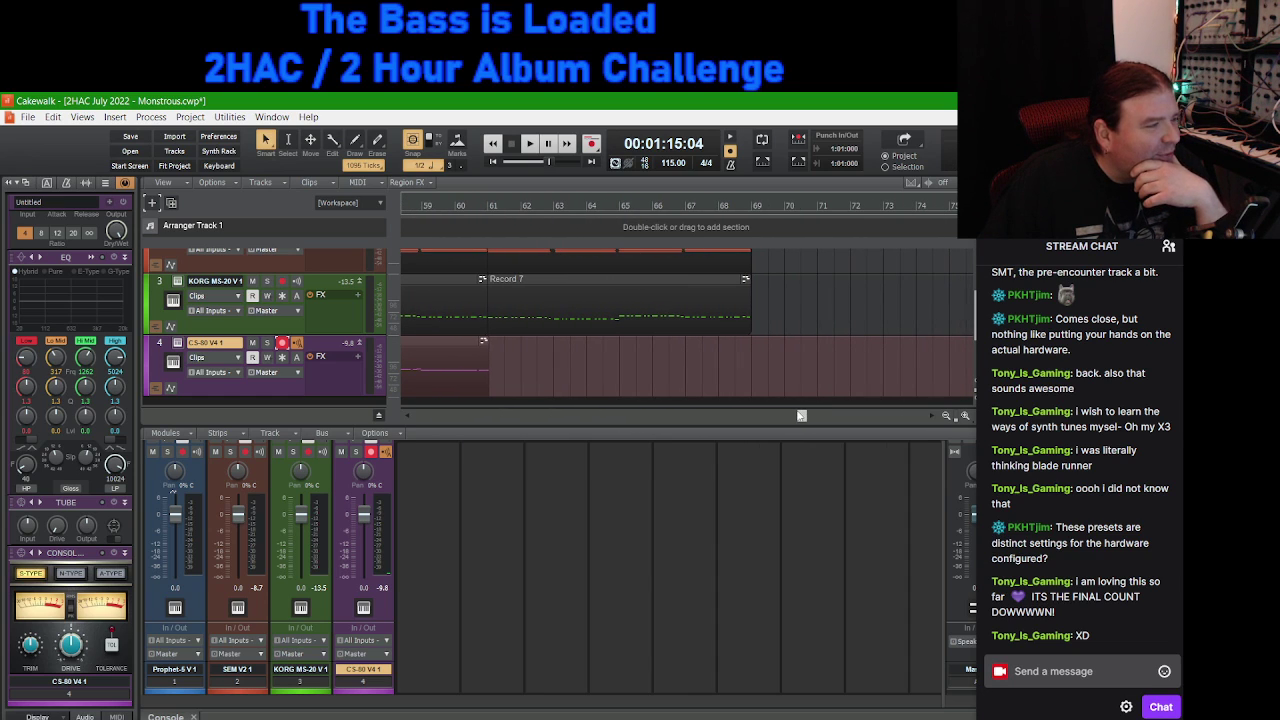
{"action": "left_click", "coordinate": [178, 343]}
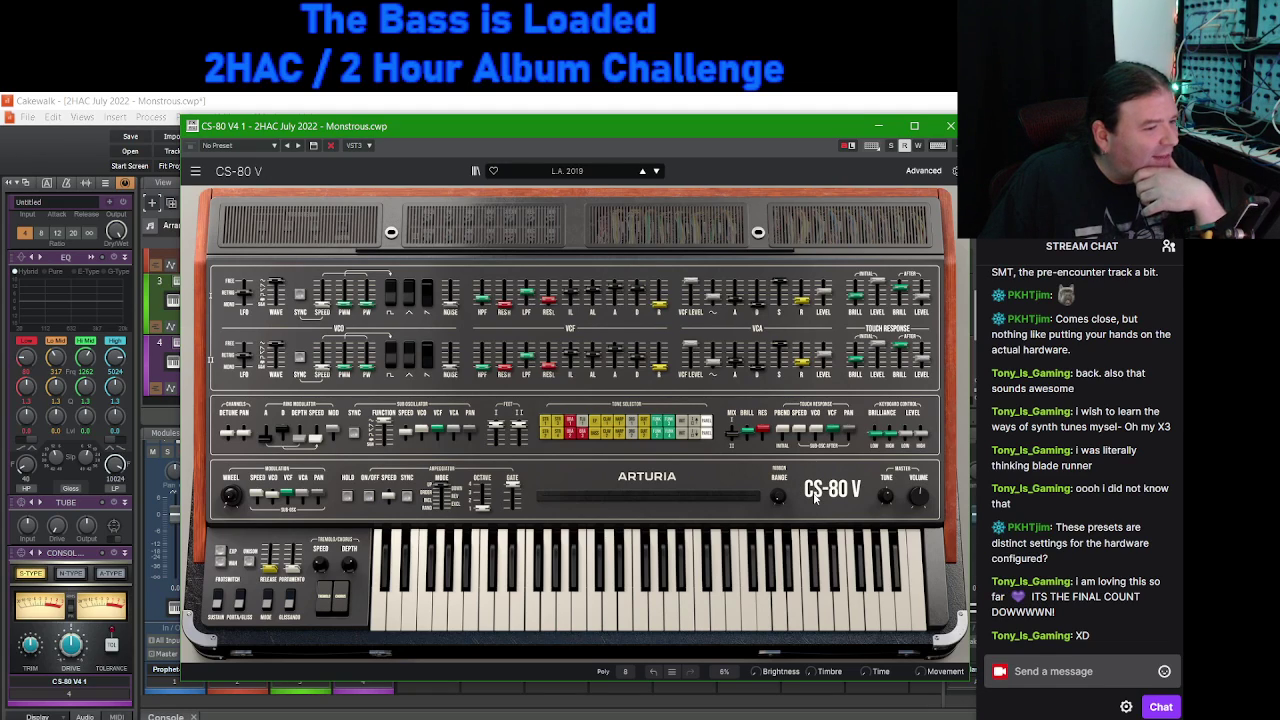
{"action": "left_click", "coordinate": [950, 127]}
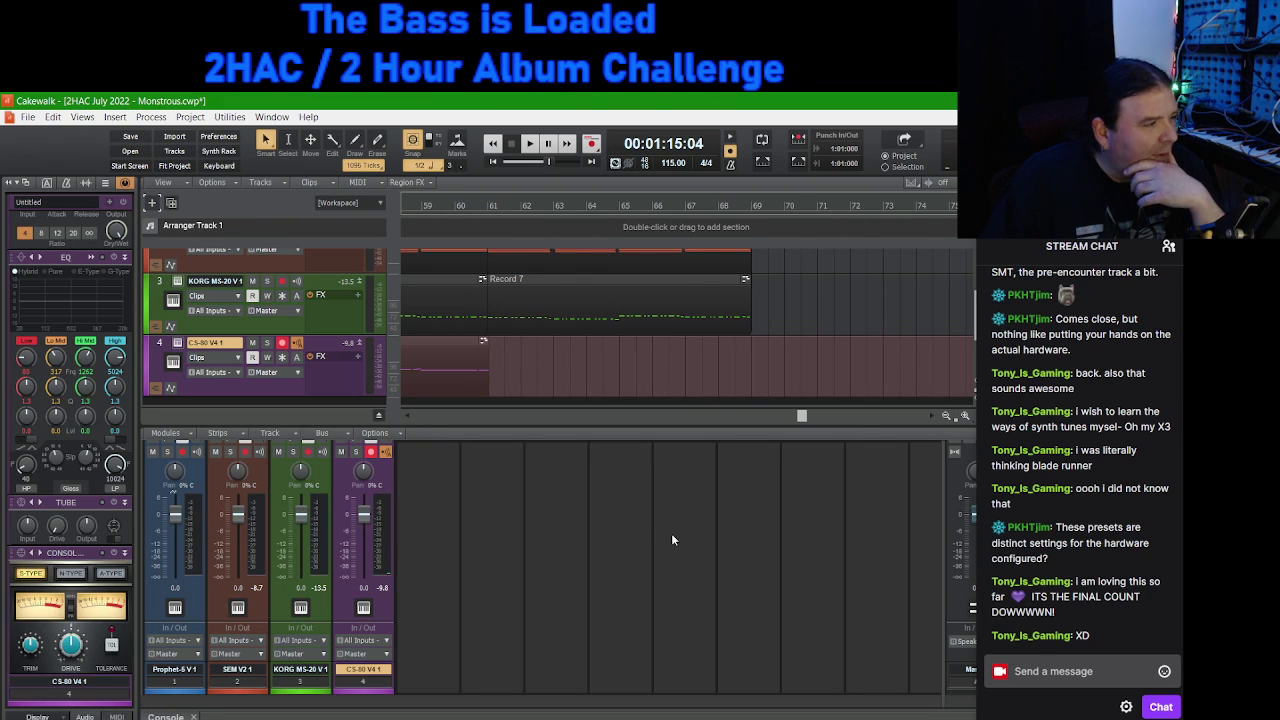
{"action": "scroll", "coordinate": [801, 300], "scroll_direction": "up", "scroll_amount": 2}
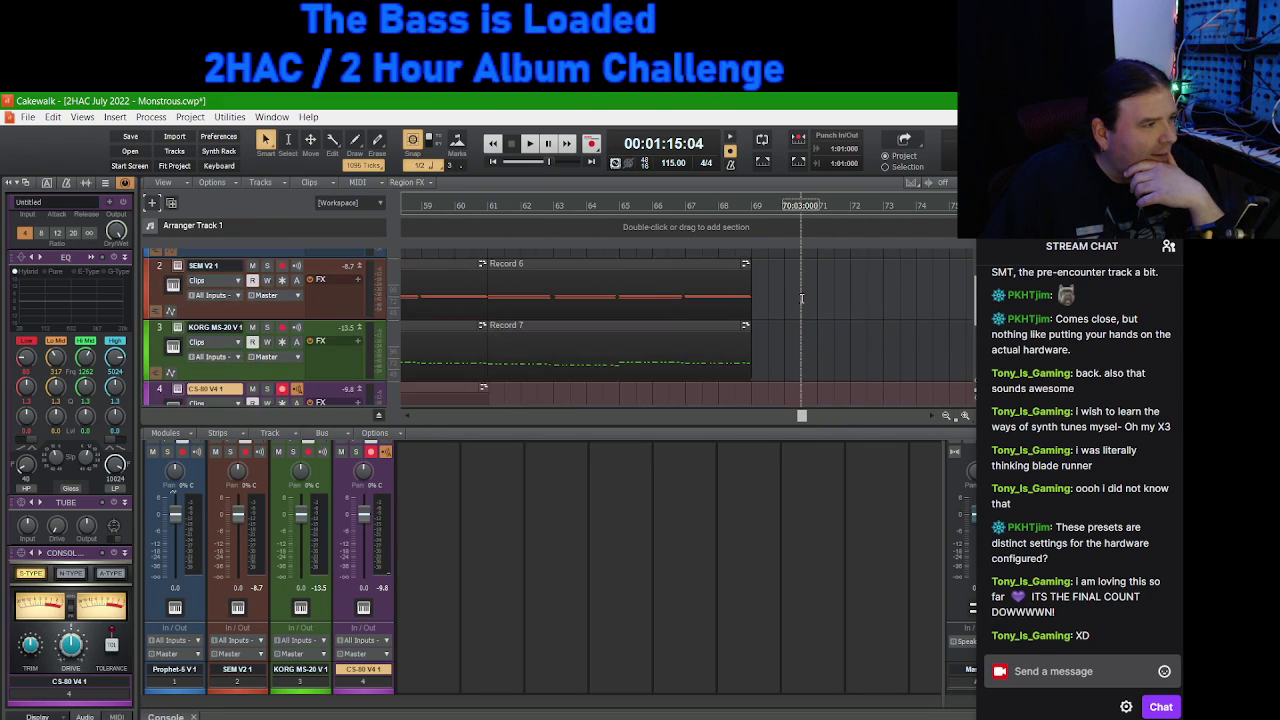
{"action": "scroll", "coordinate": [801, 300], "scroll_direction": "down", "scroll_amount": 2}
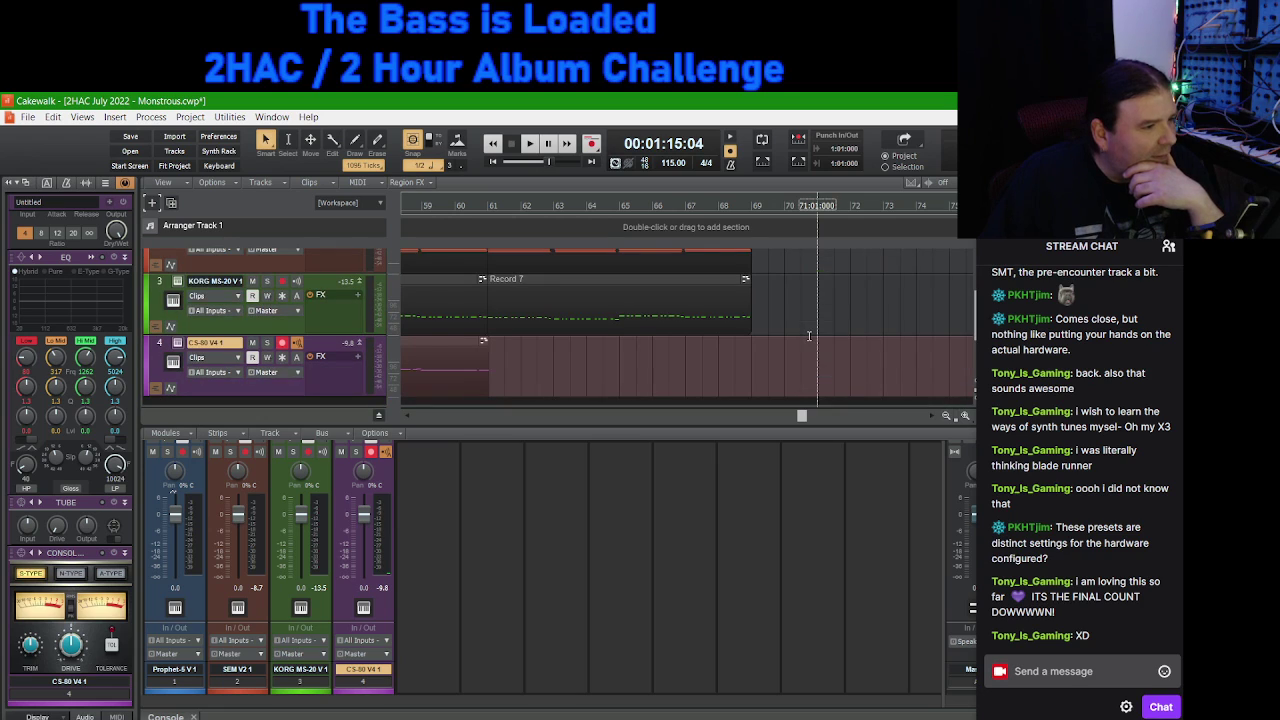
{"action": "left_click_drag", "start_coordinate": [801, 418], "coordinate": [753, 414]}
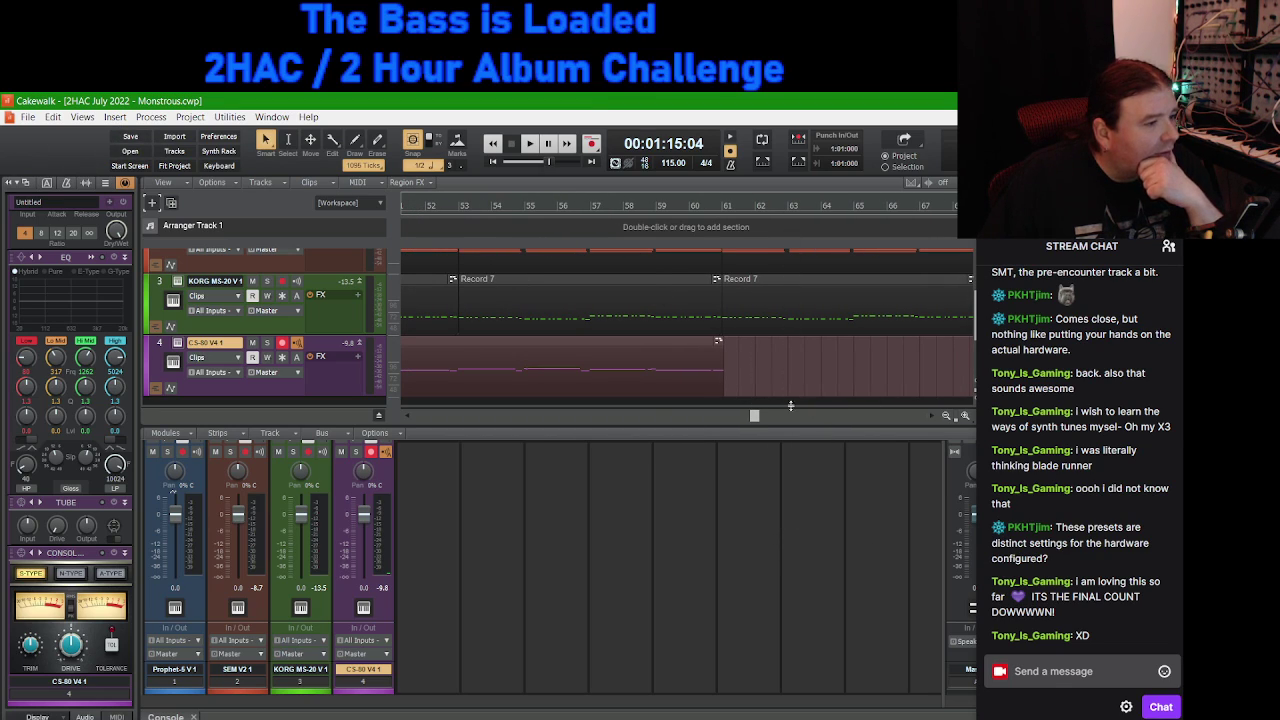
Step: Play the whole song from the beginning and stop it just past measure 61
{"action": "left_click", "coordinate": [492, 161]}
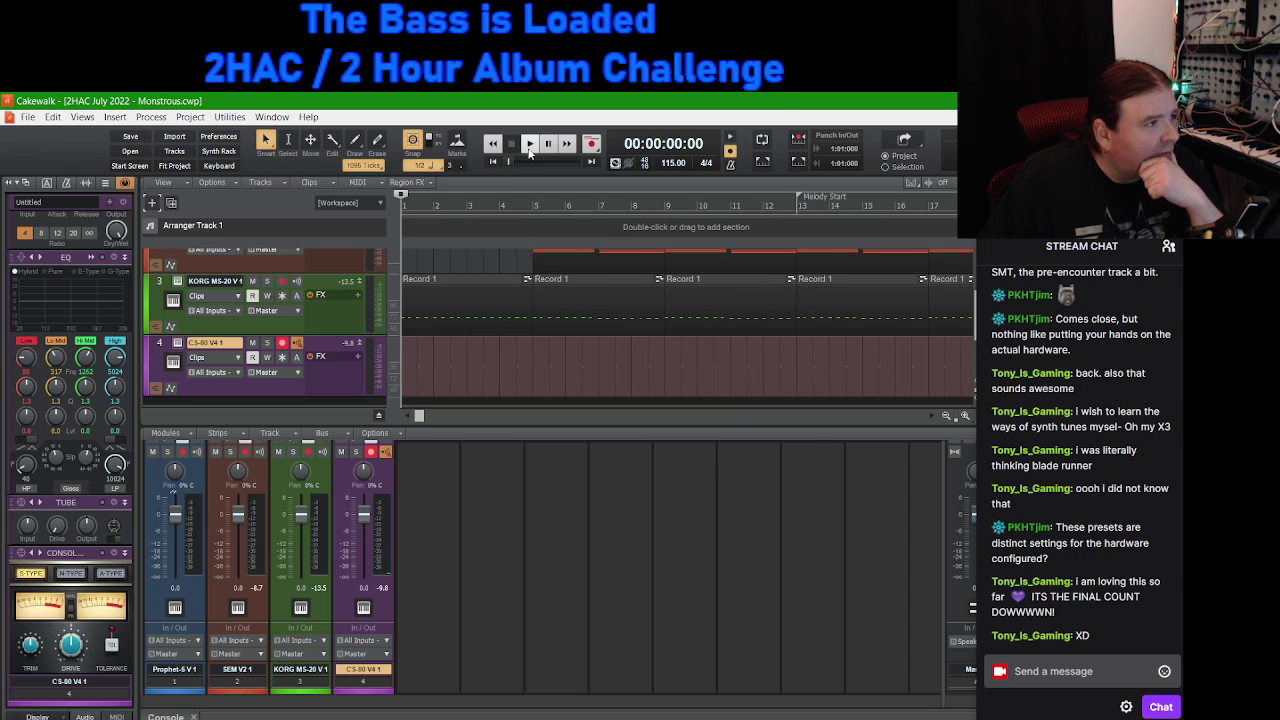
{"action": "left_click", "coordinate": [533, 144]}
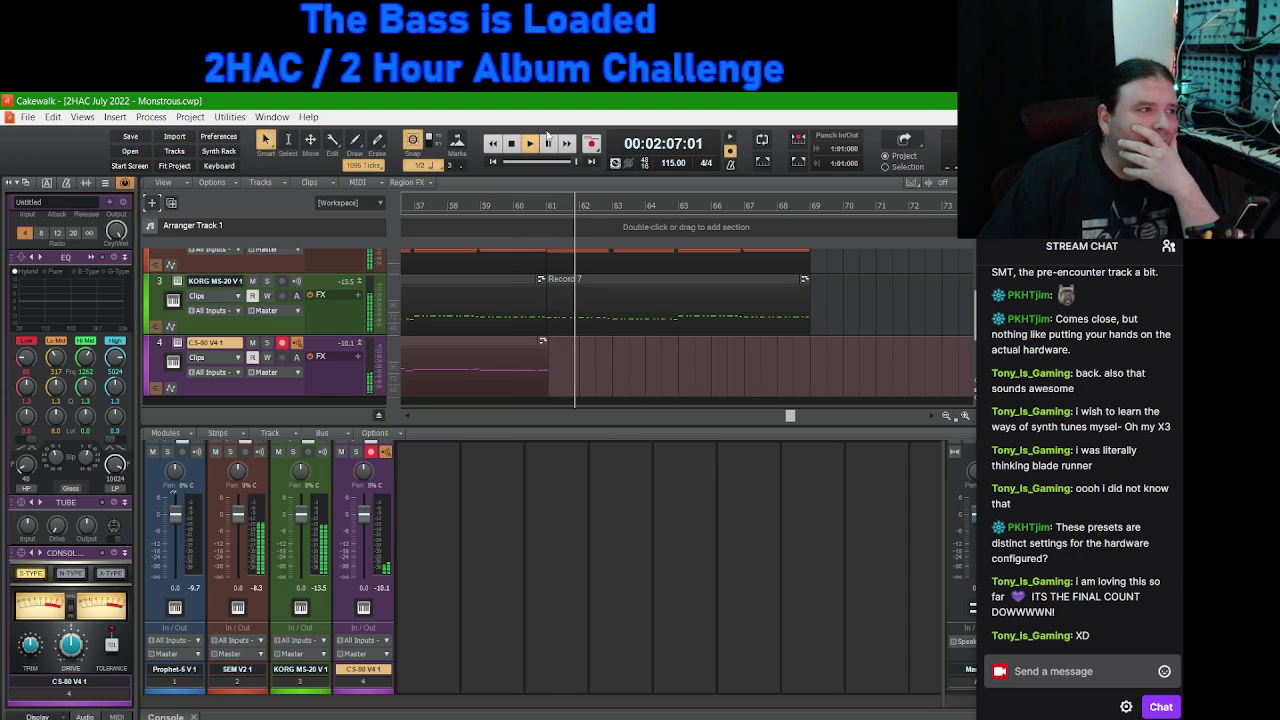
{"action": "left_click", "coordinate": [511, 143]}
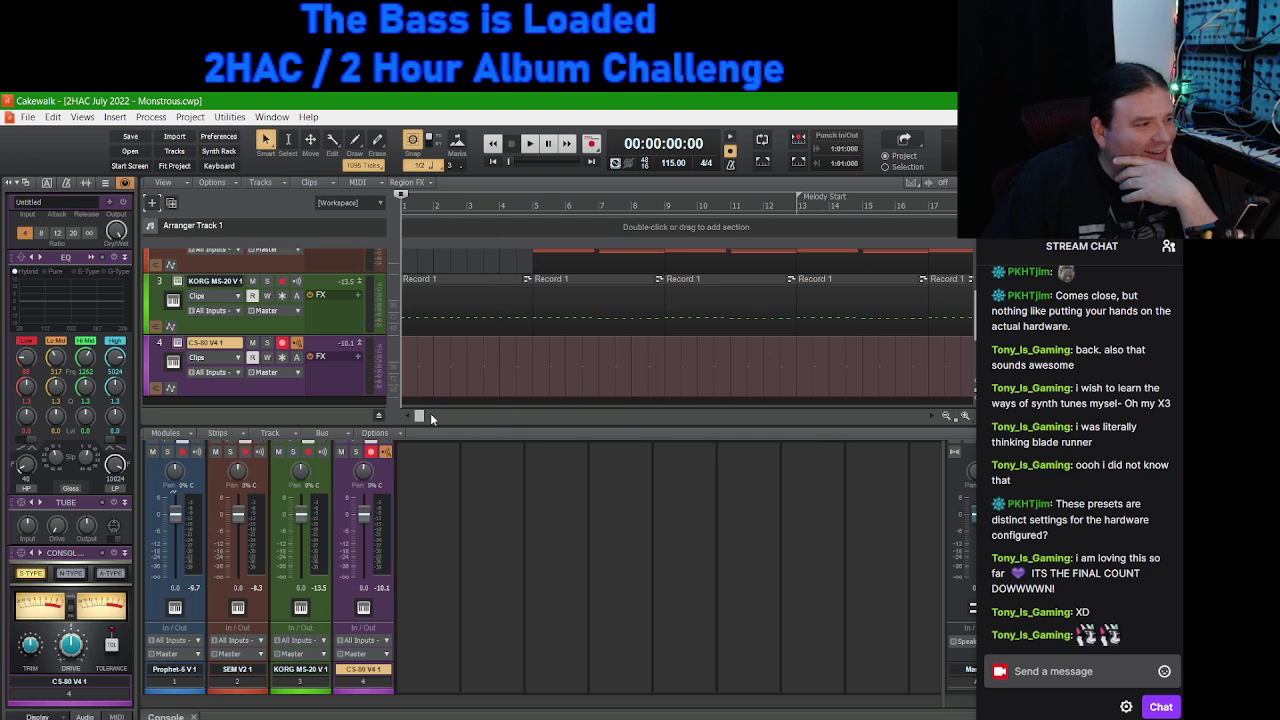
Step: Place the playhead at measure 61, where the CS-80 V4 clip ends
{"action": "left_click", "coordinate": [487, 416]}
{"action": "left_click_drag", "start_coordinate": [535, 416], "coordinate": [795, 416]}
{"action": "left_click", "coordinate": [520, 207]}
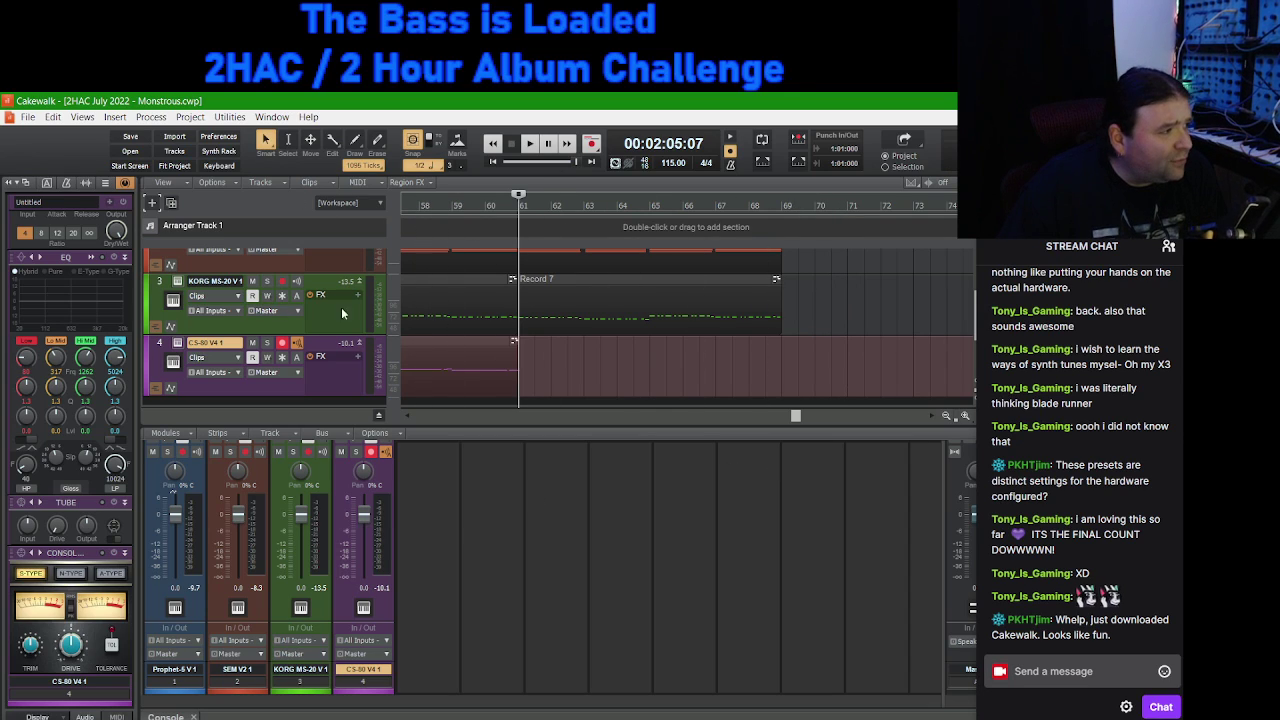
{"action": "left_click", "coordinate": [153, 204]}
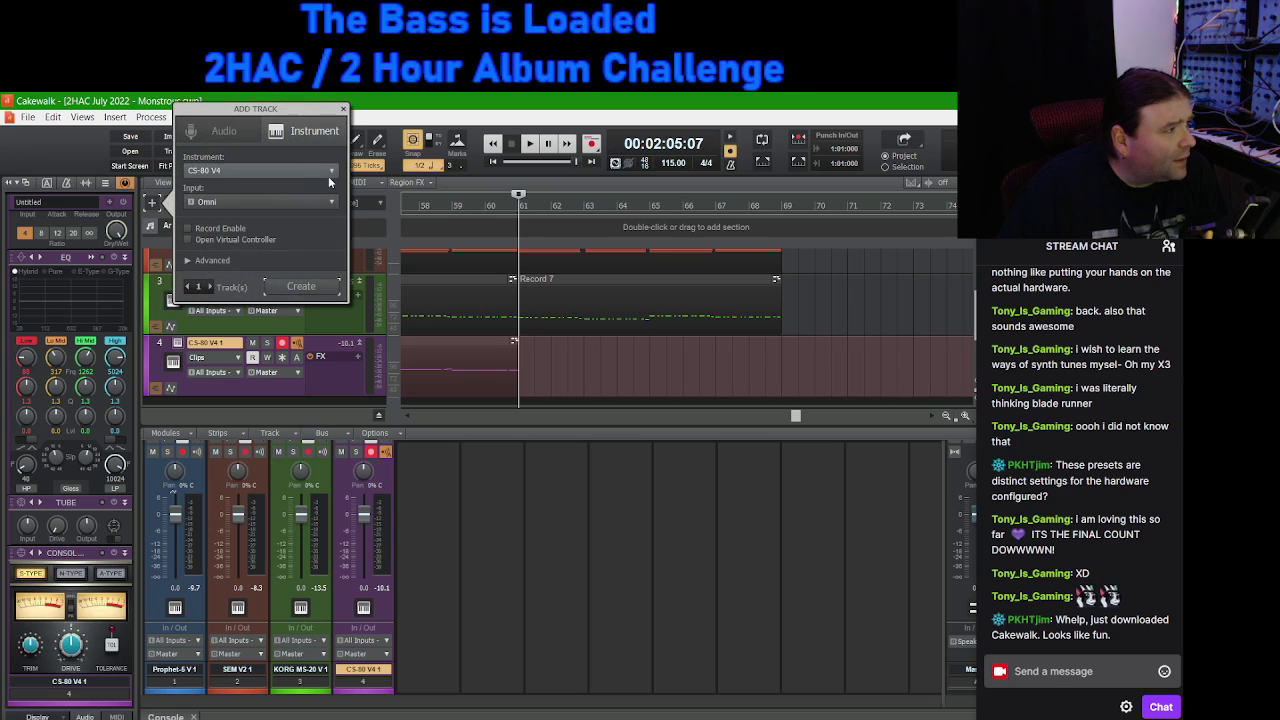
{"action": "left_click", "coordinate": [329, 176]}
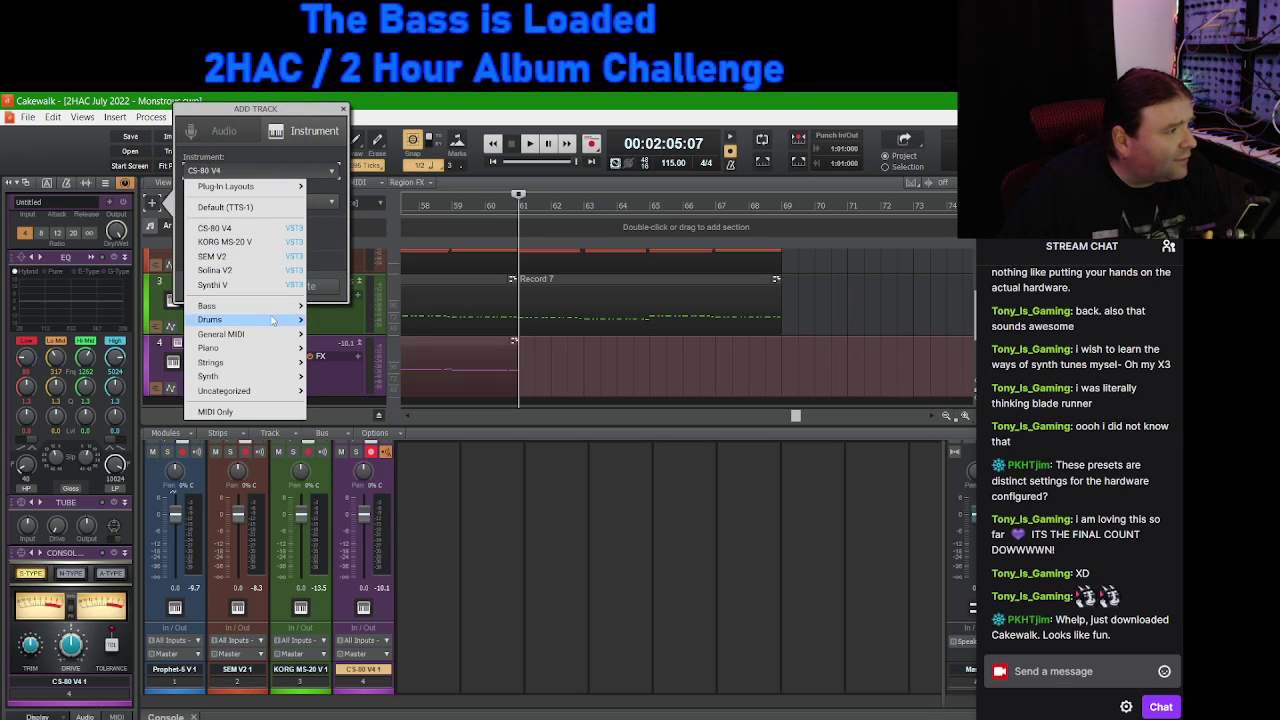
{"action": "mouse_move", "coordinate": [278, 306]}
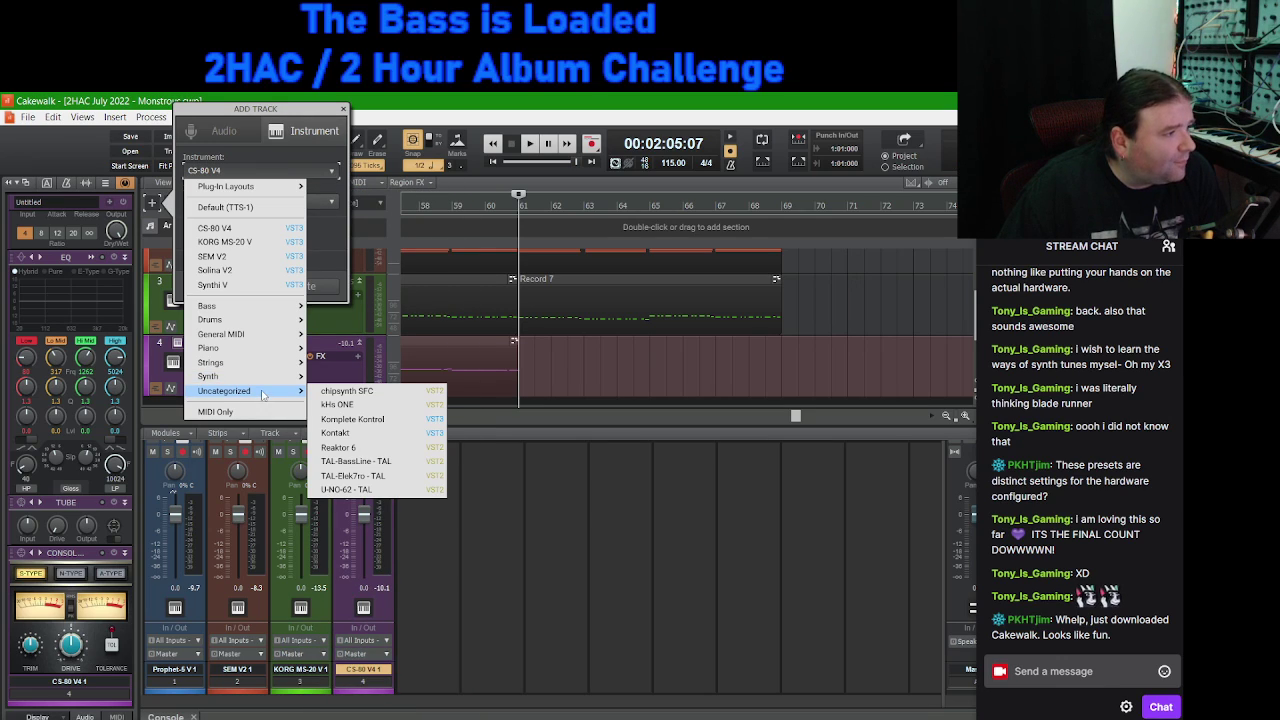
{"action": "left_click", "coordinate": [299, 113]}
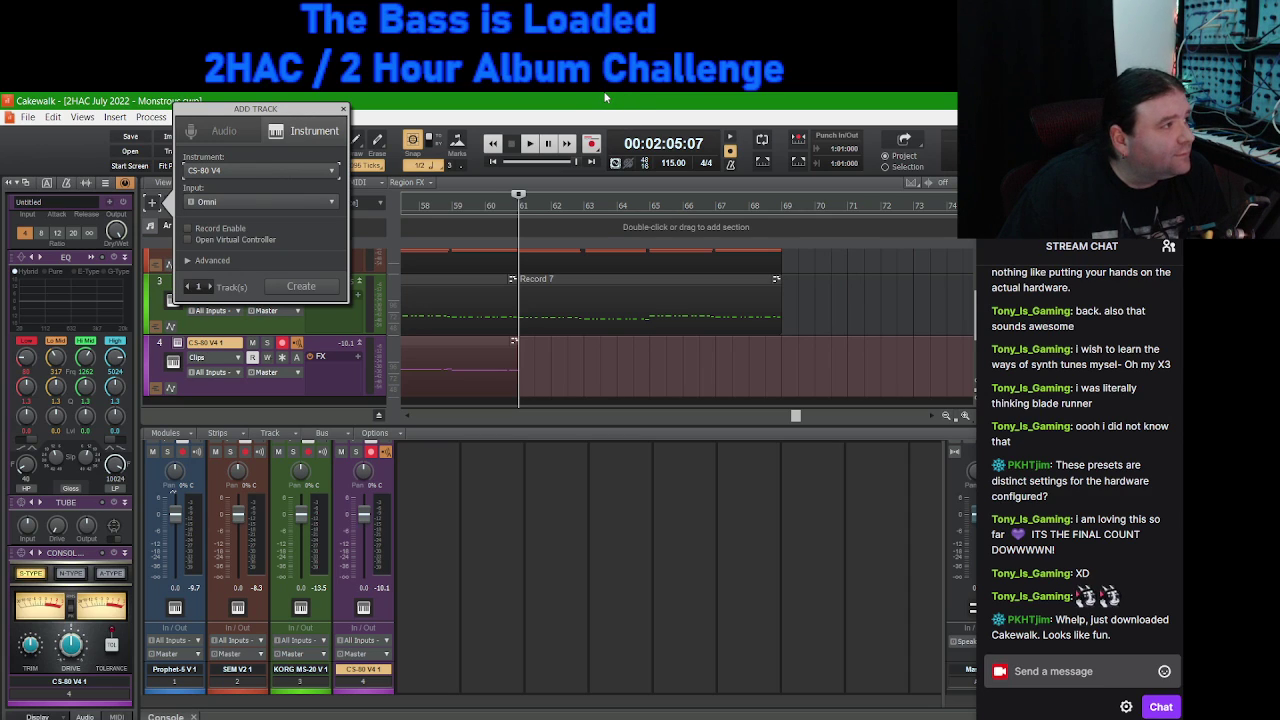
{"action": "key", "text": "Escape"}
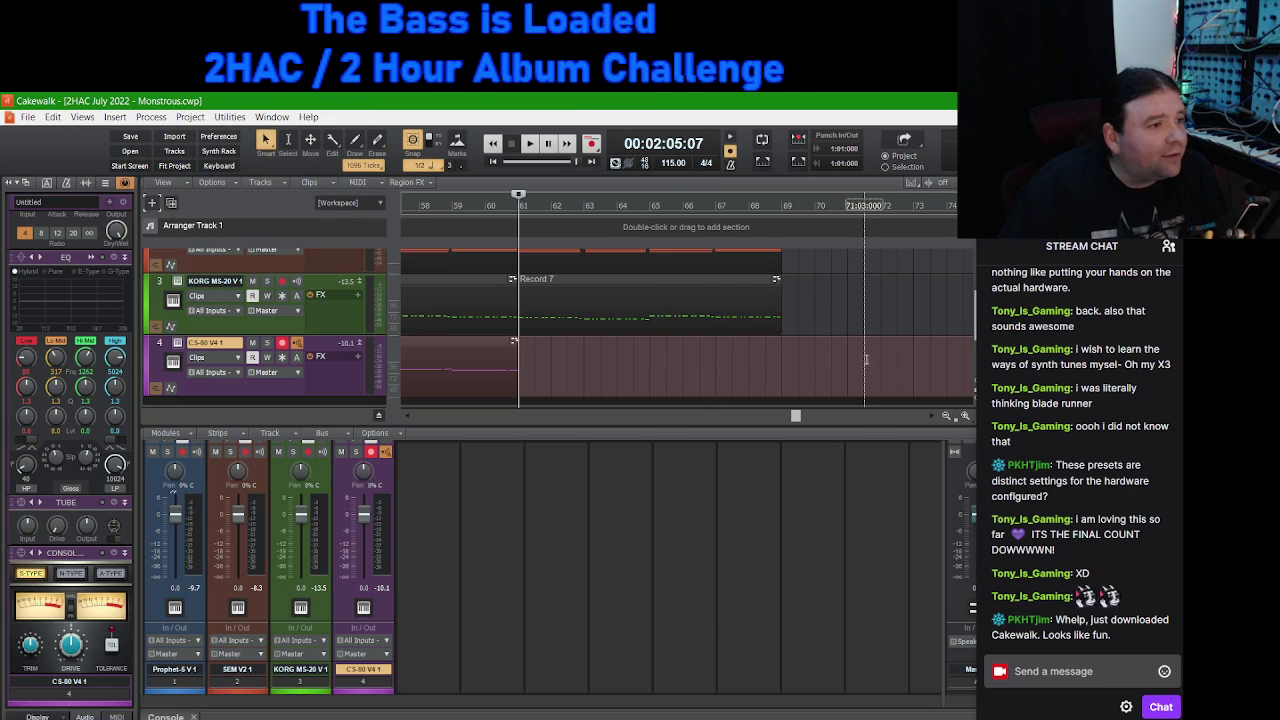
{"action": "scroll", "coordinate": [848, 306], "scroll_direction": "down", "scroll_amount": 1}
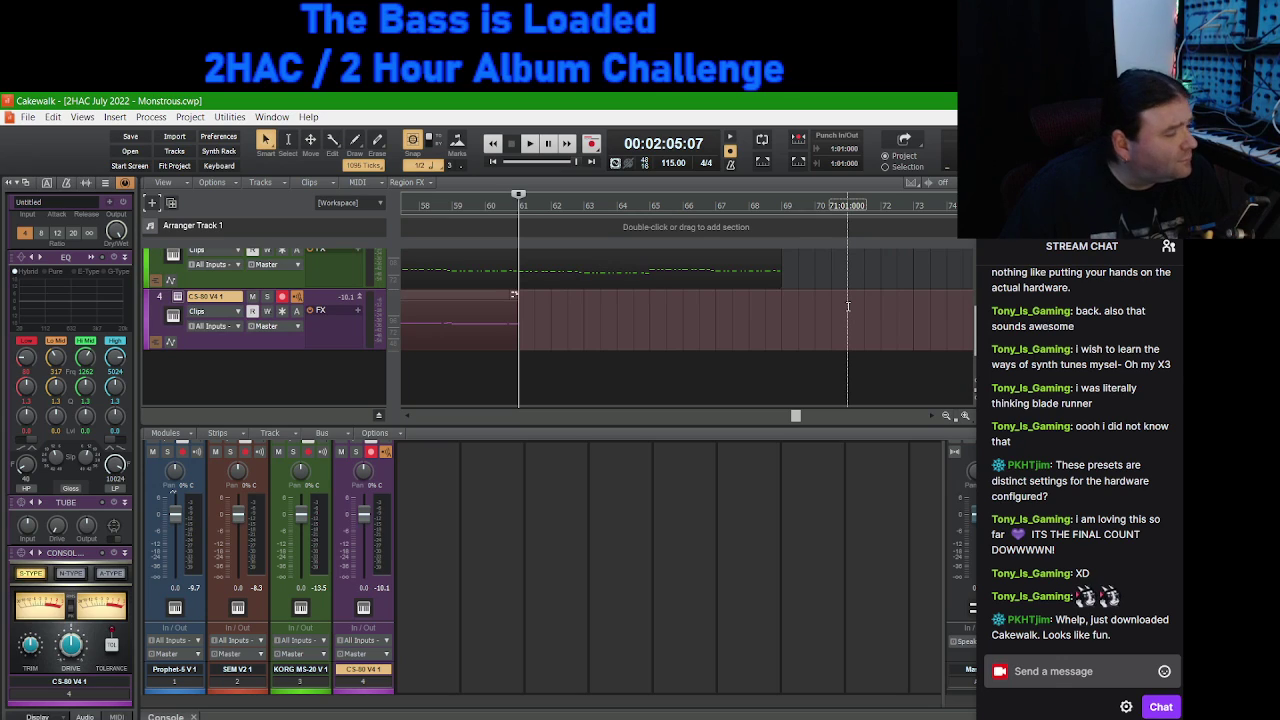
{"action": "scroll", "coordinate": [848, 306], "scroll_direction": "up", "scroll_amount": 1}
{"action": "scroll", "coordinate": [856, 298], "scroll_direction": "up", "scroll_amount": 2}
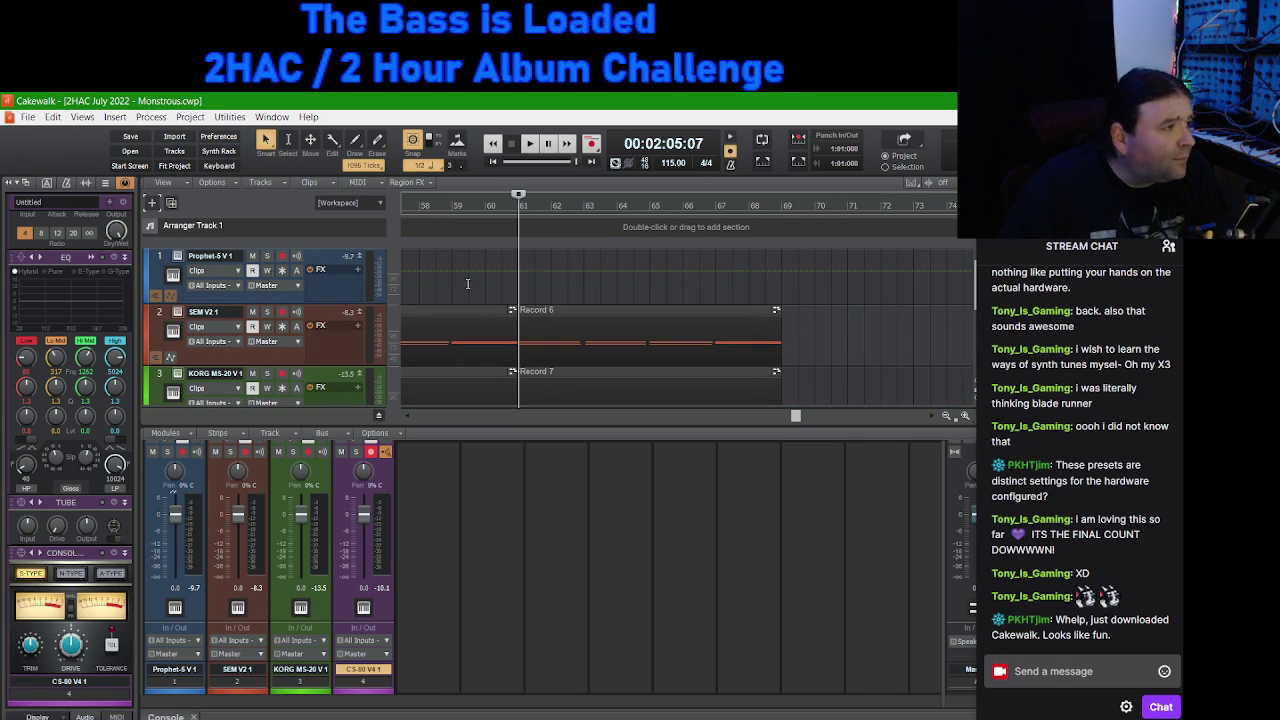
{"action": "scroll", "coordinate": [830, 382], "scroll_direction": "down", "scroll_amount": 1}
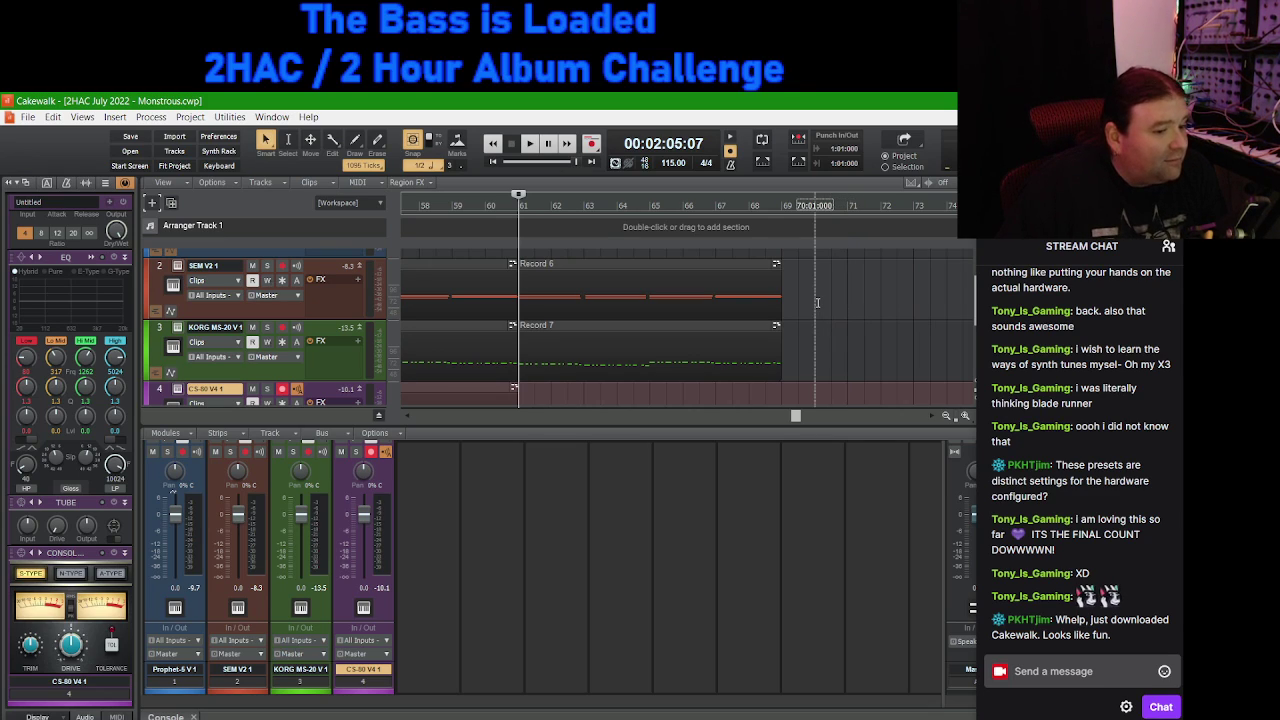
{"action": "scroll", "coordinate": [811, 300], "scroll_direction": "down", "scroll_amount": 1}
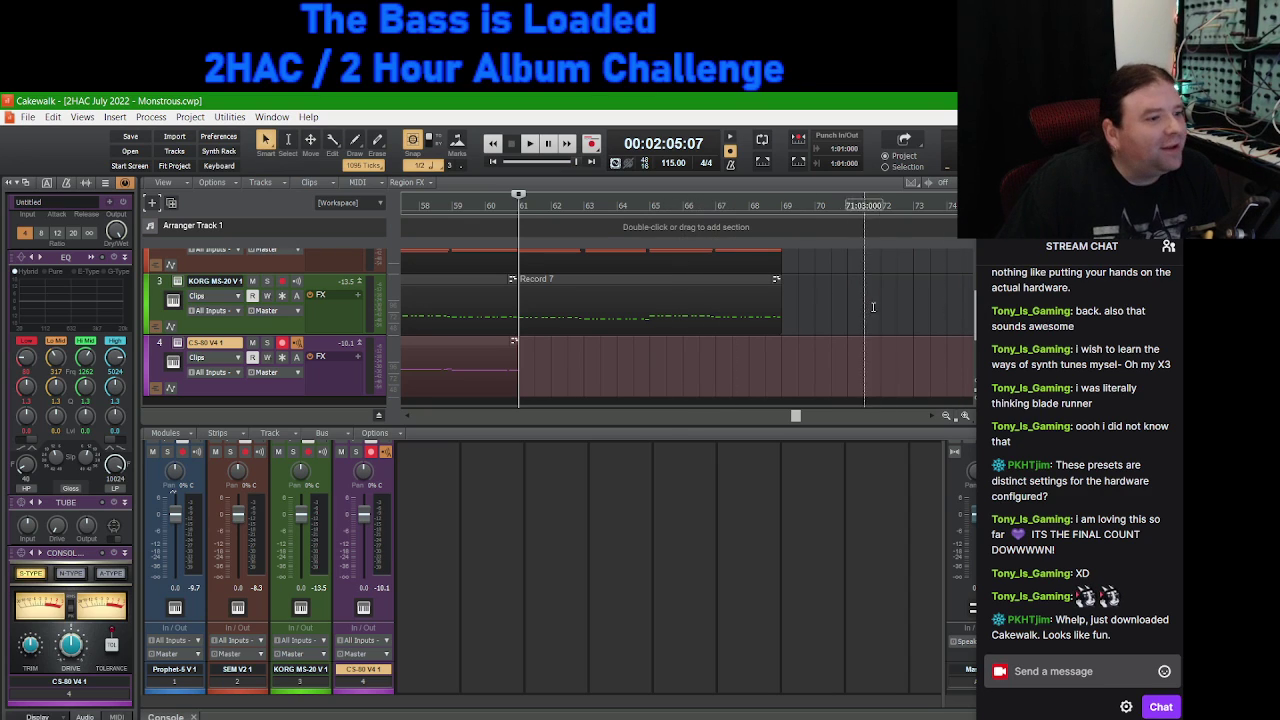
Step: Examine the bass and CS-80 V4 clips between measures 55 and 76 across all four tracks
{"action": "scroll", "coordinate": [831, 318], "scroll_direction": "up", "scroll_amount": 2}
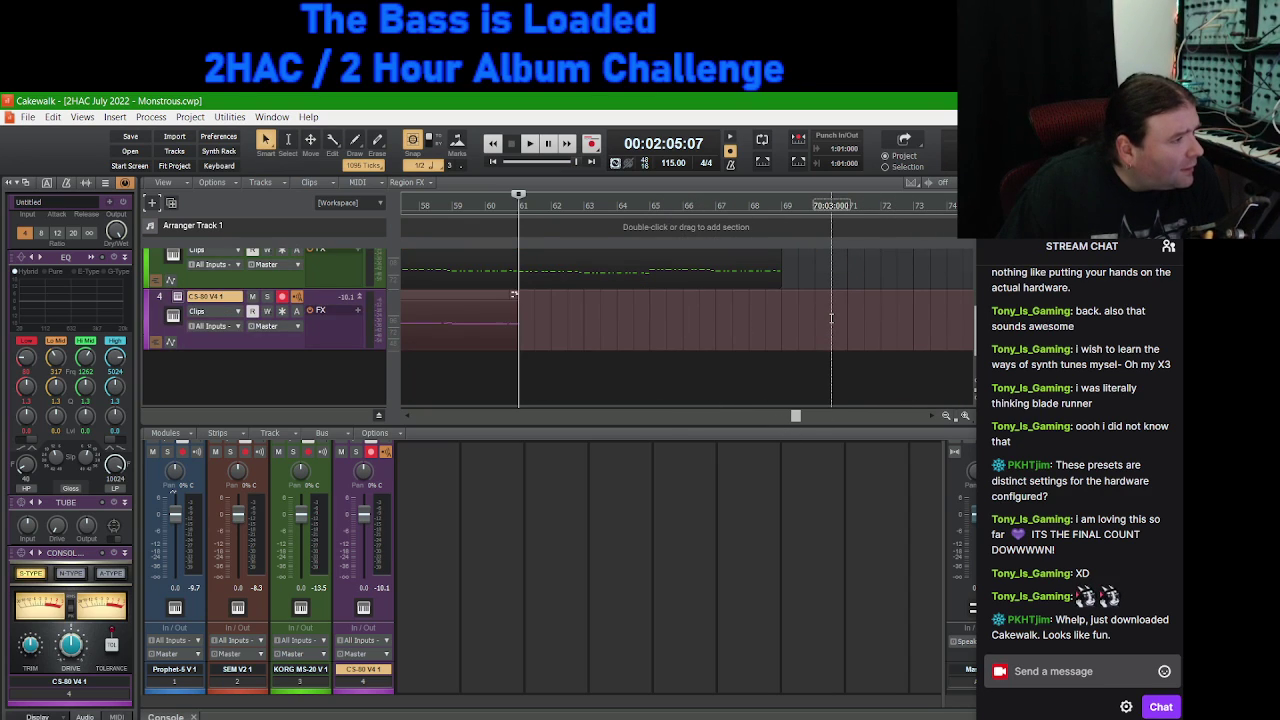
{"action": "scroll", "coordinate": [831, 318], "scroll_direction": "up", "scroll_amount": 1}
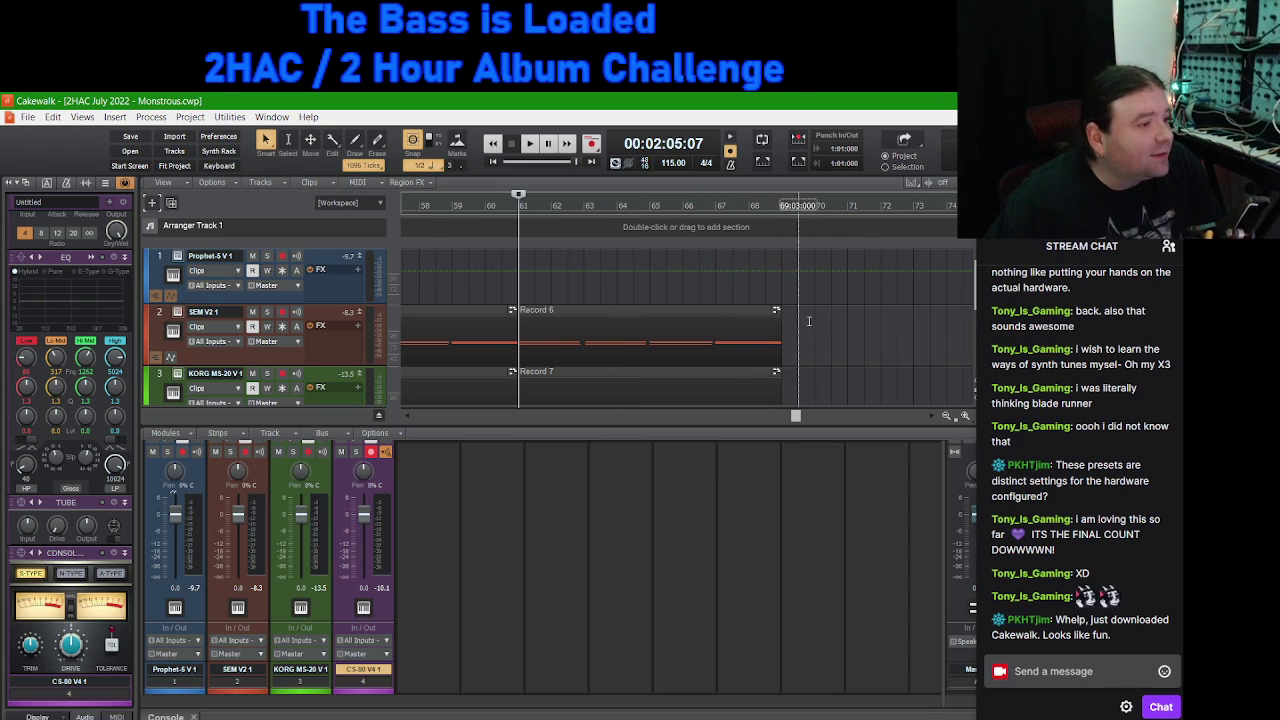
{"action": "scroll", "coordinate": [831, 315], "scroll_direction": "down", "scroll_amount": 1}
{"action": "scroll", "coordinate": [831, 315], "scroll_direction": "down", "scroll_amount": 1}
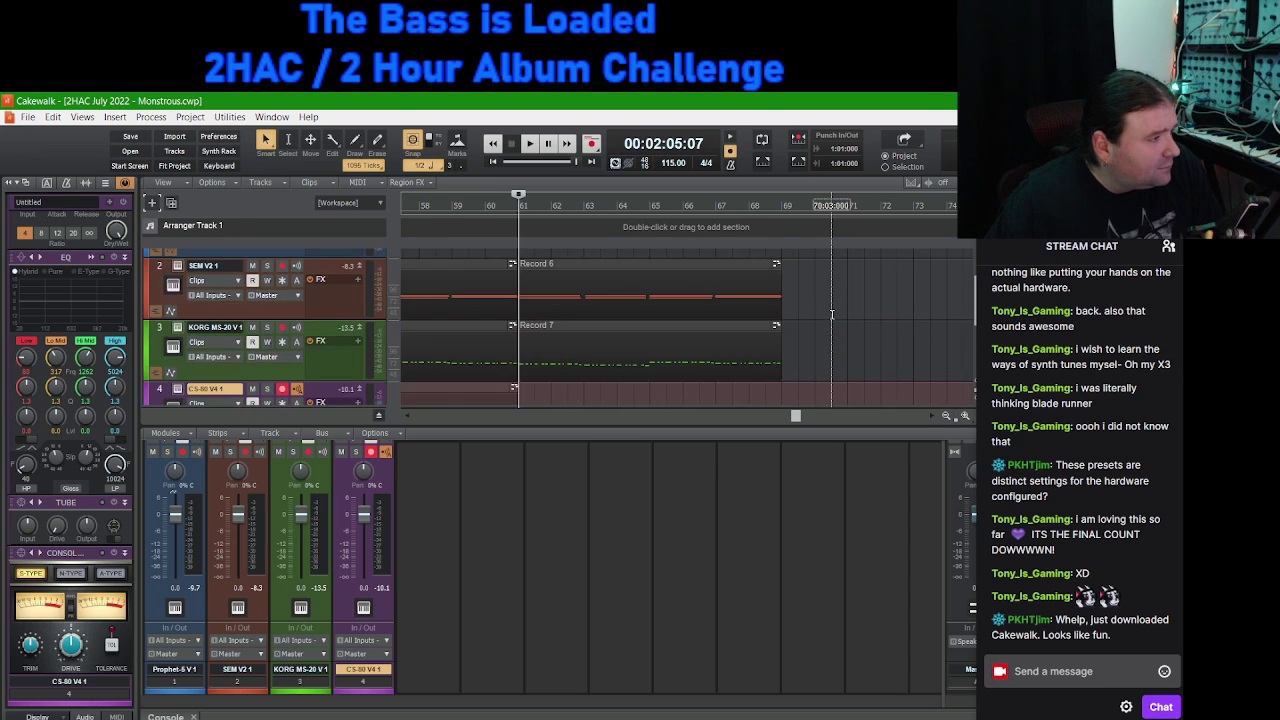
{"action": "mouse_move", "coordinate": [795, 417]}
{"action": "left_mouse_down"}
{"action": "mouse_move", "coordinate": [694, 423]}
{"action": "mouse_move", "coordinate": [811, 421]}
{"action": "left_mouse_up"}
{"action": "scroll", "coordinate": [775, 342], "scroll_direction": "up", "scroll_amount": 2}
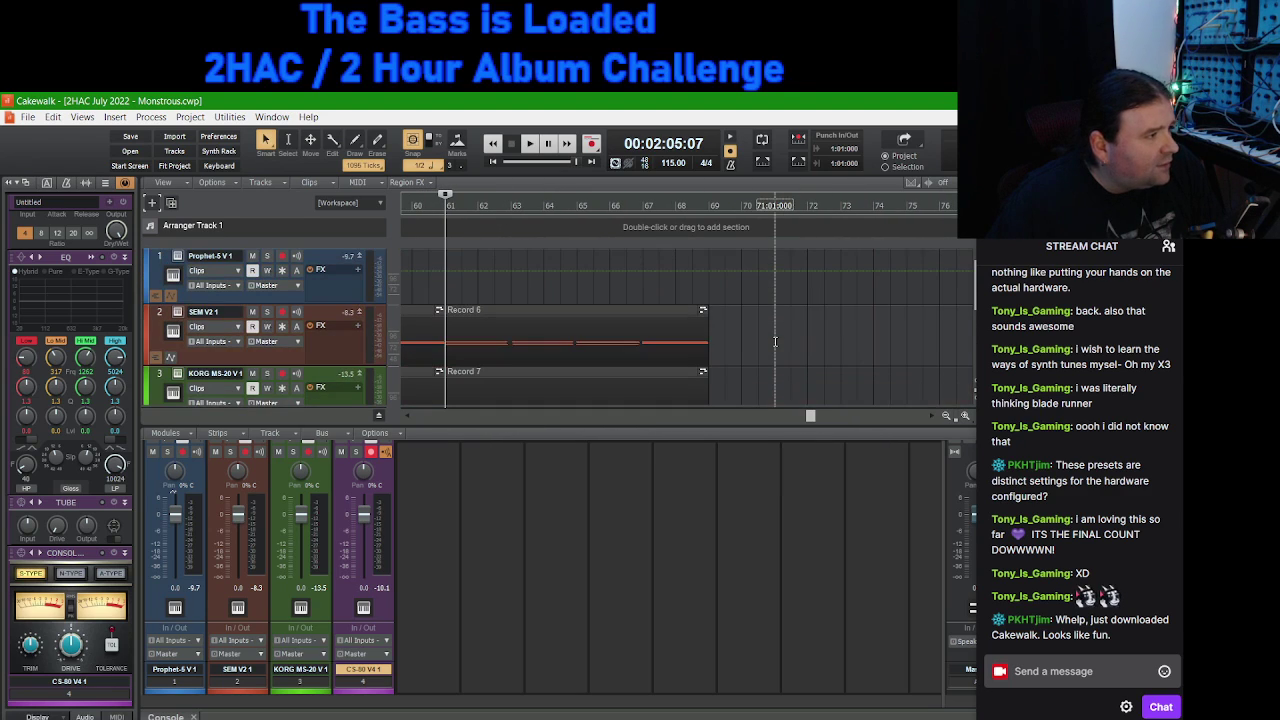
{"action": "scroll", "coordinate": [772, 342], "scroll_direction": "down", "scroll_amount": 3}
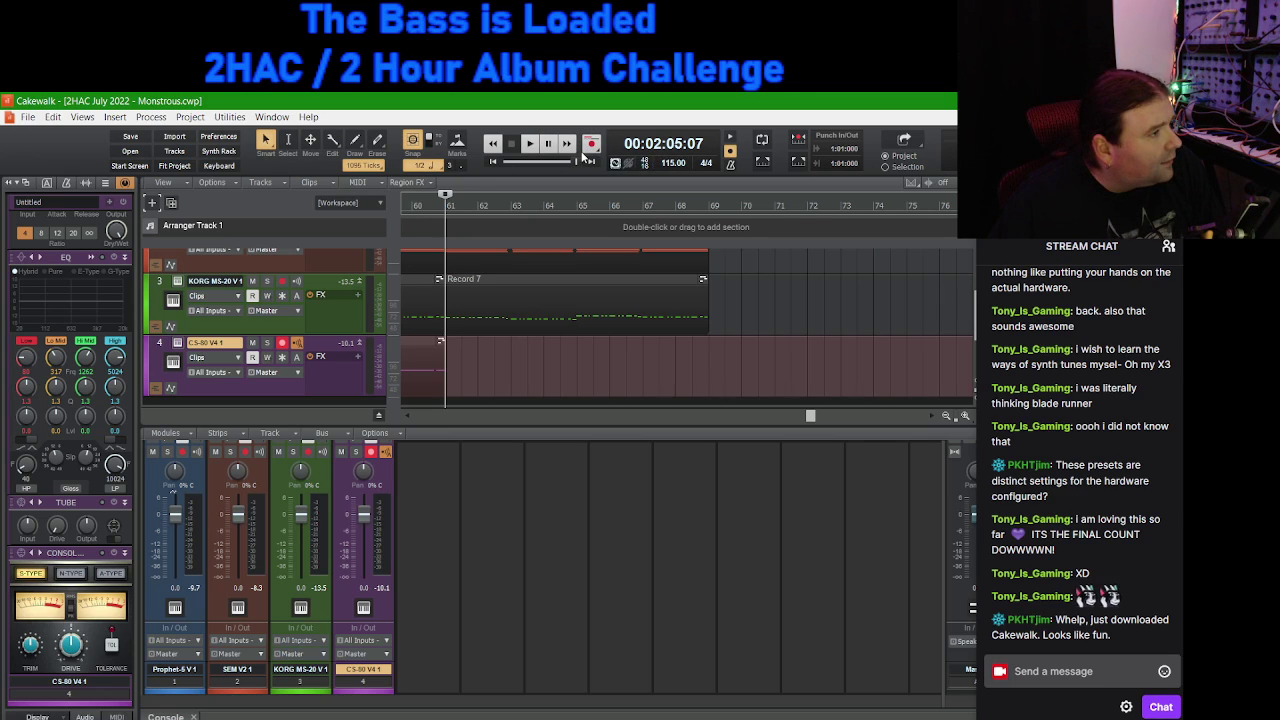
{"action": "mouse_move", "coordinate": [810, 420]}
{"action": "left_mouse_down"}
{"action": "mouse_move", "coordinate": [766, 418]}
{"action": "mouse_move", "coordinate": [788, 424]}
{"action": "left_mouse_up"}
{"action": "left_click_drag", "start_coordinate": [804, 420], "coordinate": [806, 420]}
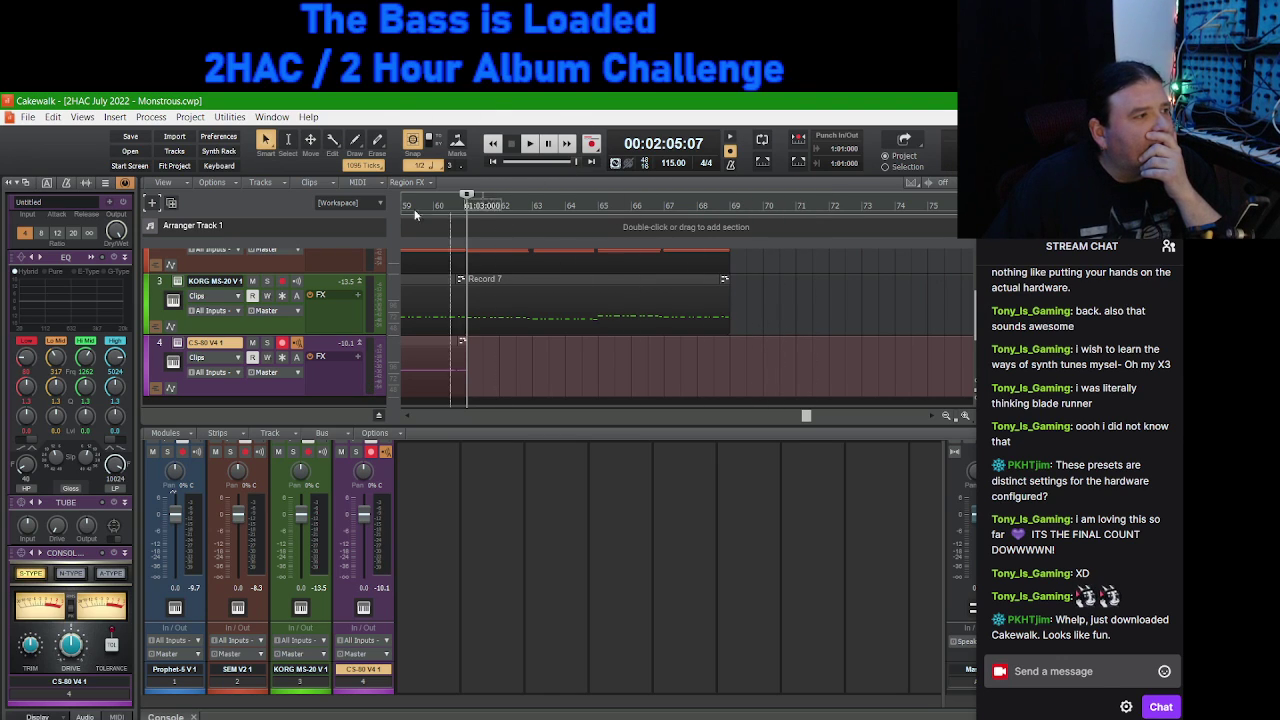
{"action": "left_click_drag", "start_coordinate": [807, 418], "coordinate": [775, 418]}
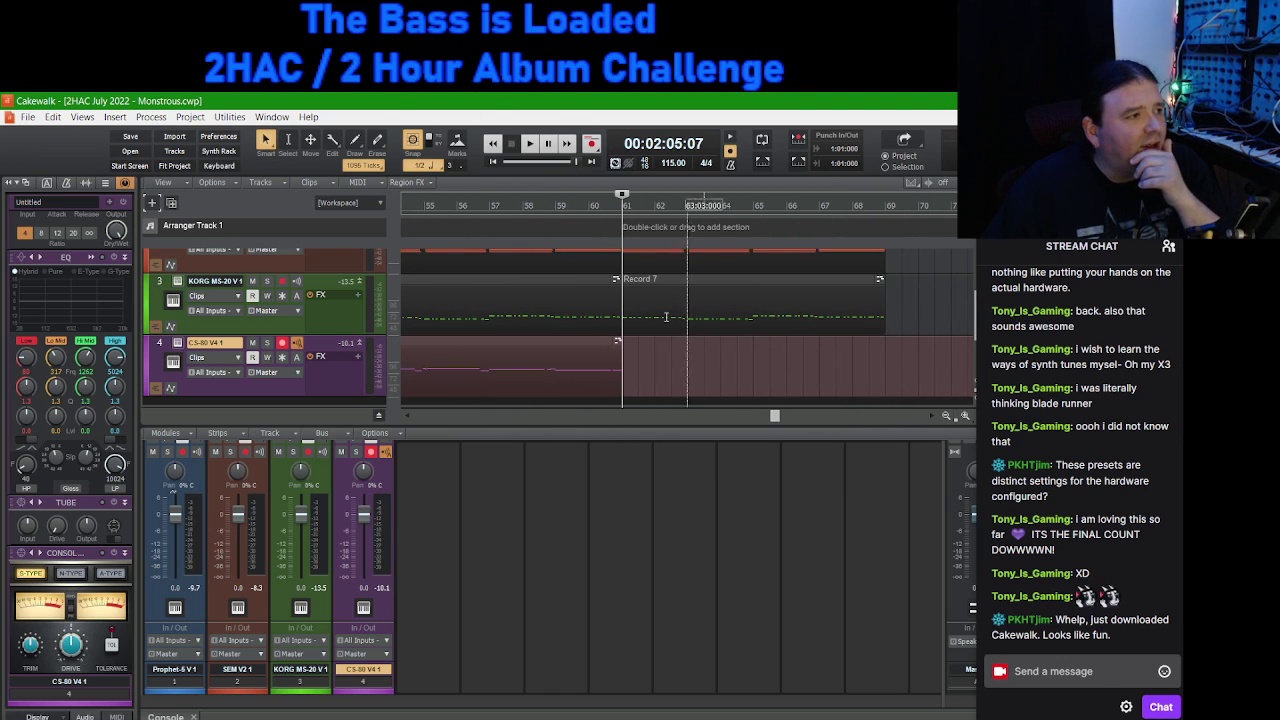
Step: Play the passage from measure 57 up to the end of the CS-80 V4 clip at measure 61
{"action": "left_click", "coordinate": [490, 207]}
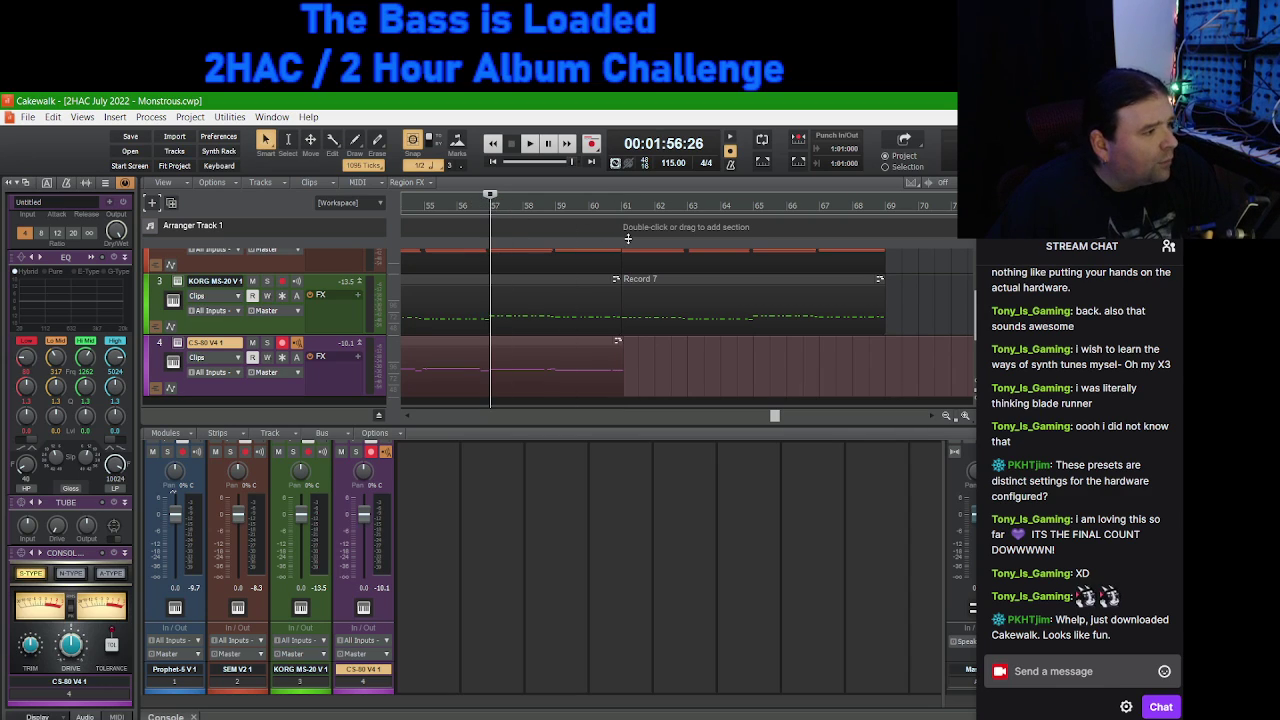
{"action": "key", "text": "space"}
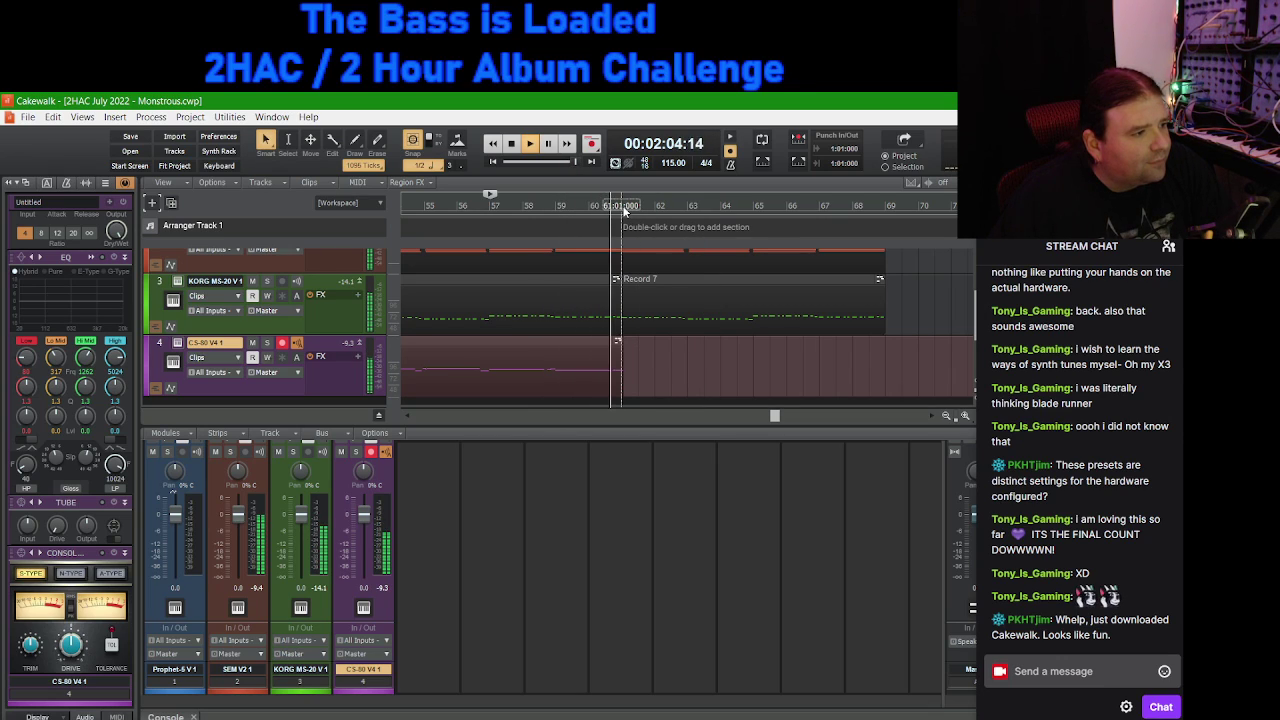
{"action": "key", "text": "space"}
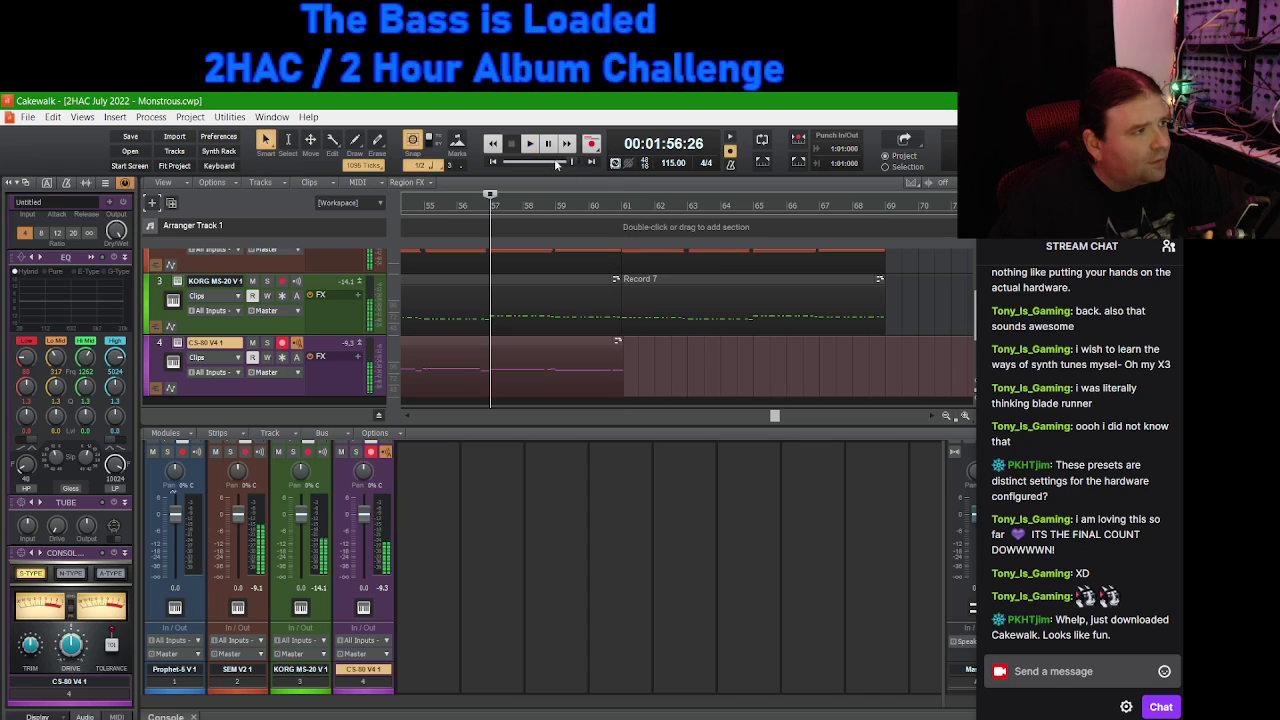
Step: Try recording a CS-80 V4 take from measure 61 to just before measure 69, and discard it
{"action": "left_click", "coordinate": [622, 207]}
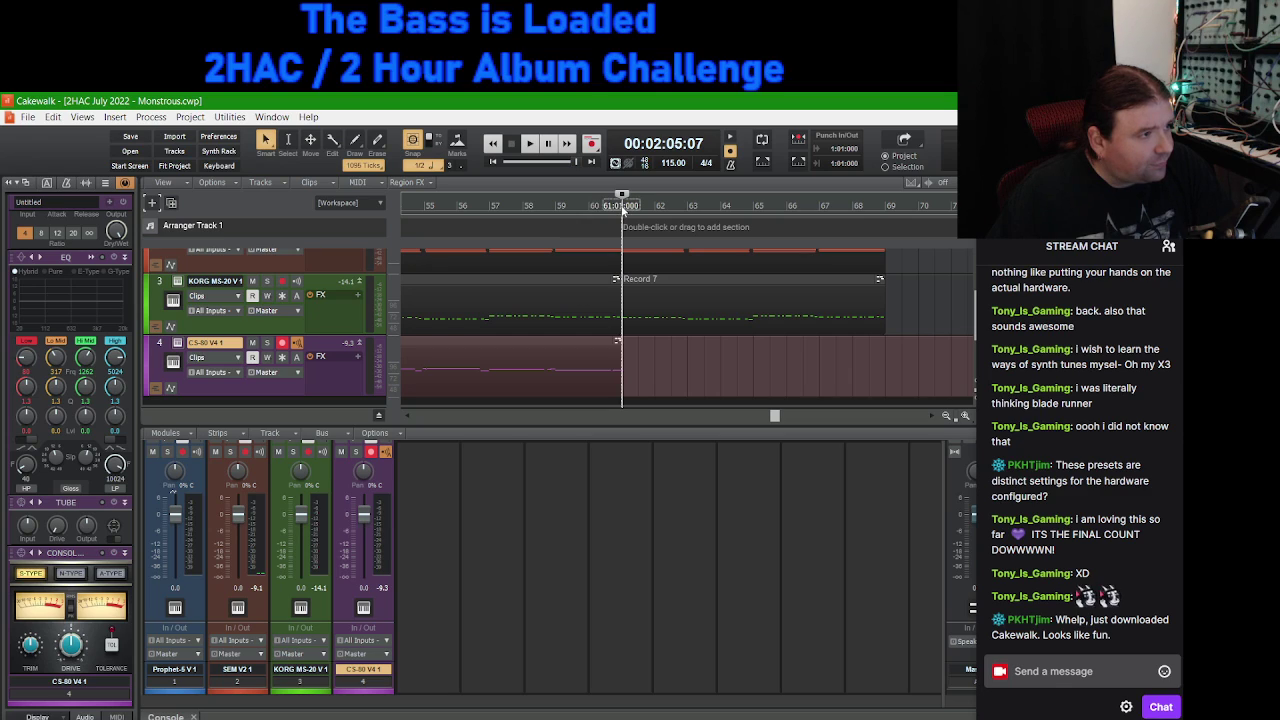
{"action": "left_click", "coordinate": [592, 145]}
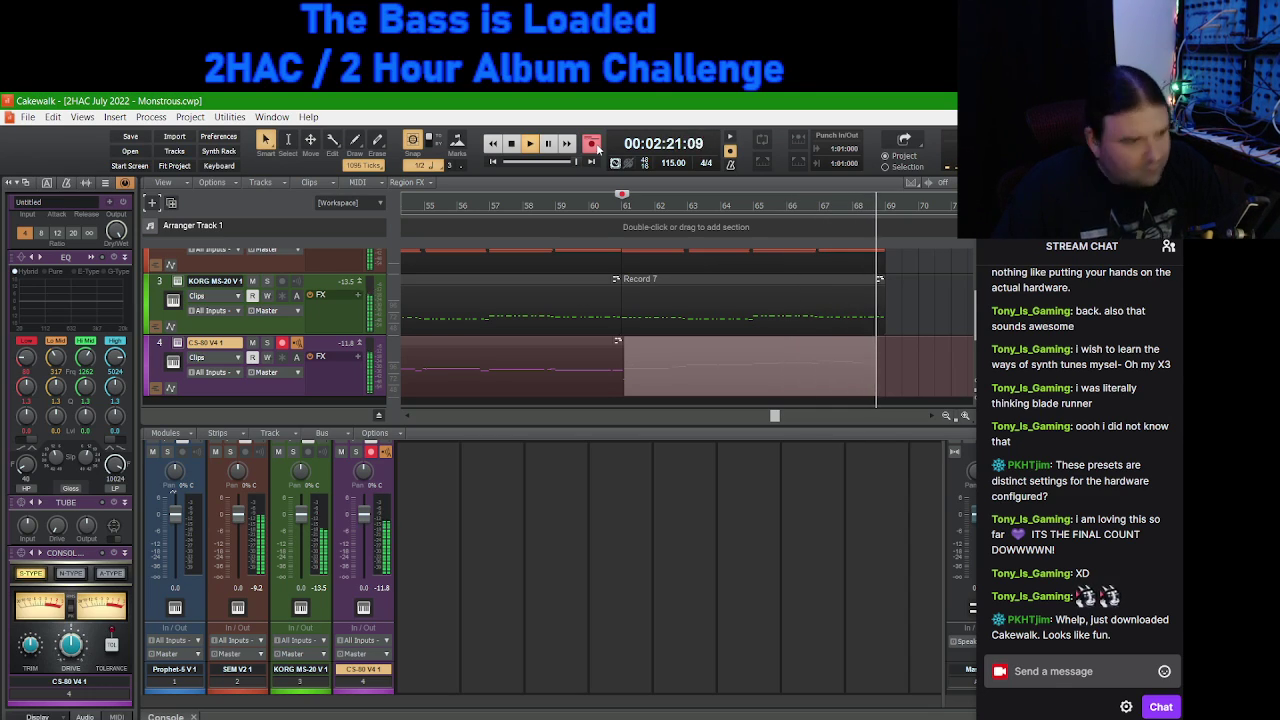
{"action": "left_click", "coordinate": [597, 147]}
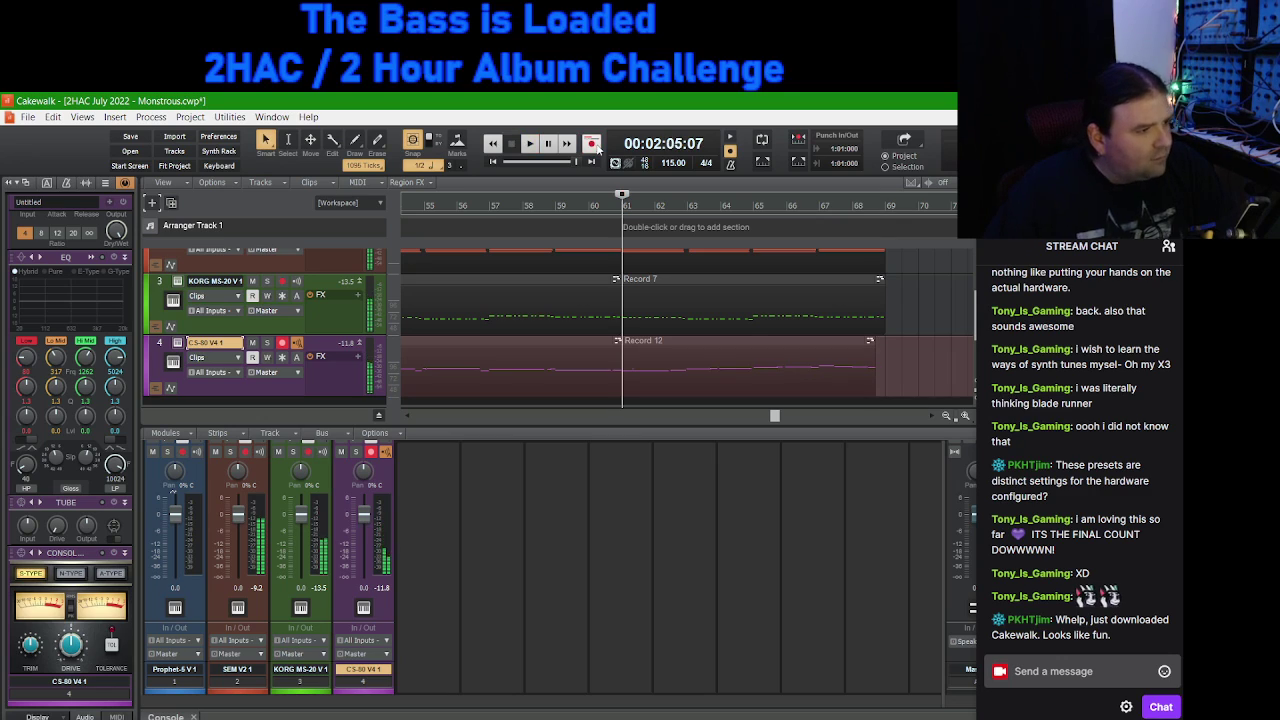
{"action": "left_click", "coordinate": [591, 143]}
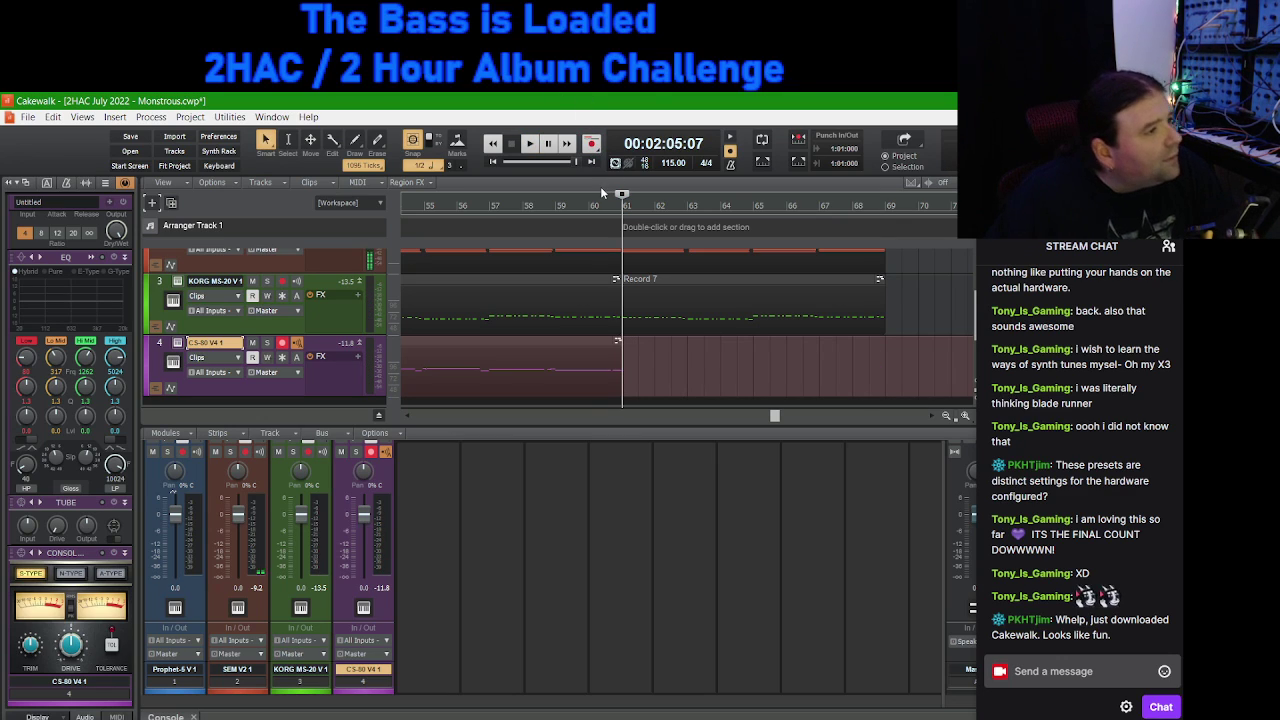
Step: Play the passage from measure 59, and examine the CS-80 V4 clip's notes between measures 56 and 61 in the Piano Roll
{"action": "left_click", "coordinate": [557, 210]}
{"action": "key", "text": "space"}
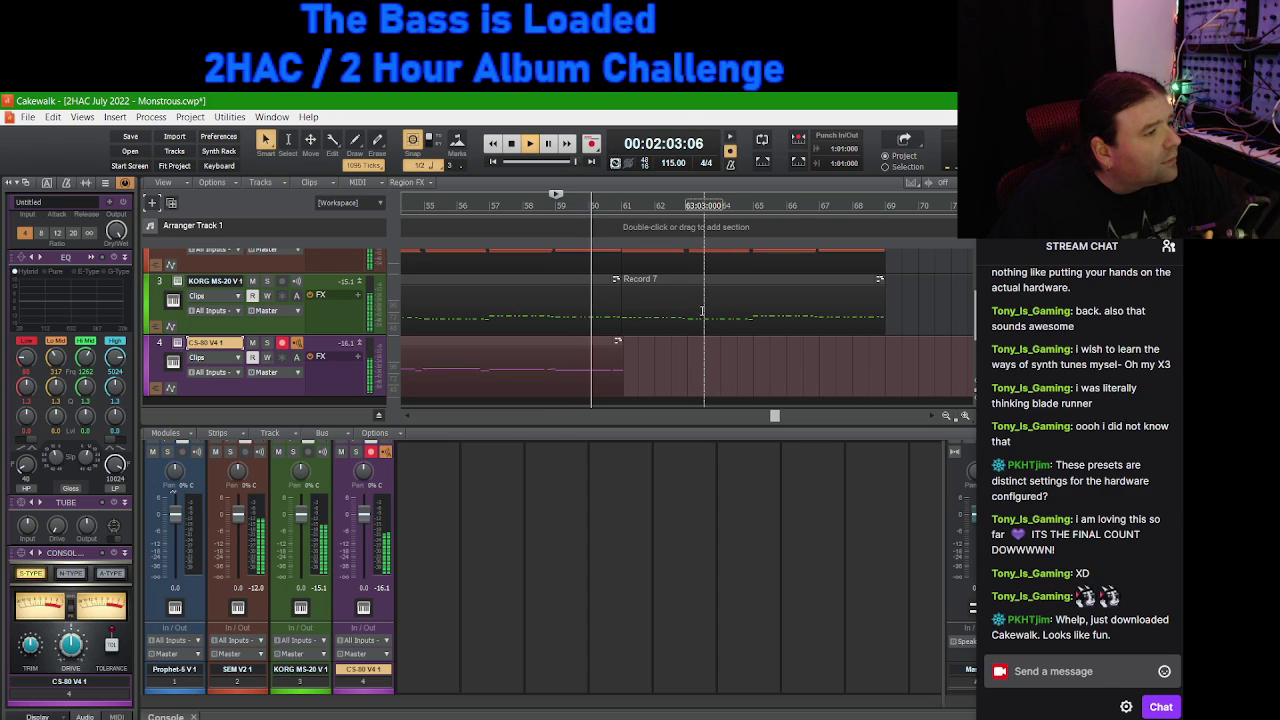
{"action": "key", "text": "space"}
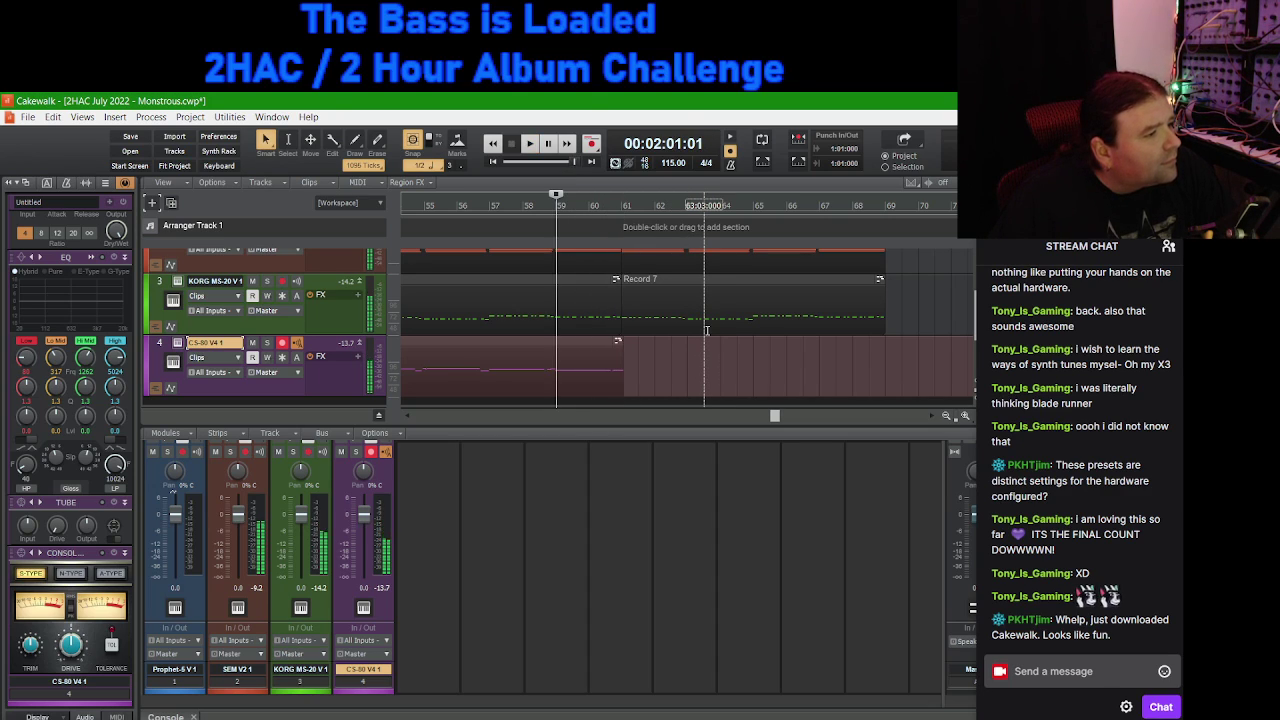
{"action": "double_click", "coordinate": [595, 343]}
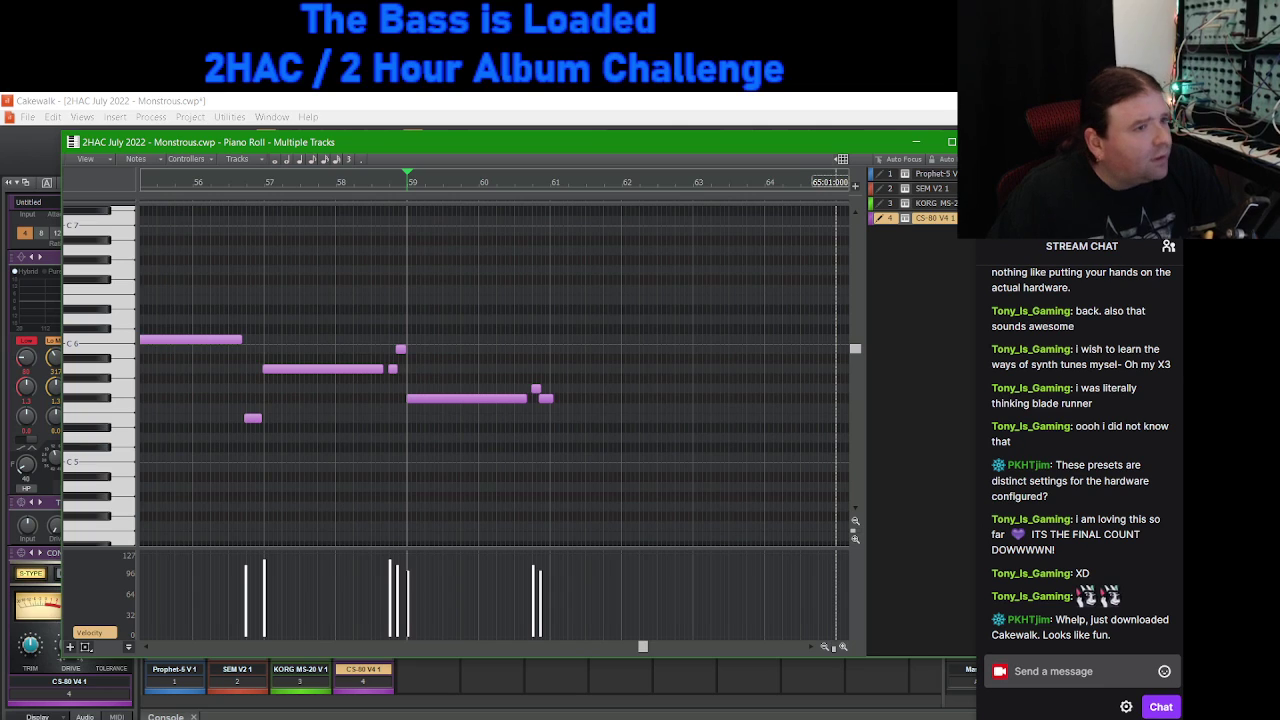
{"action": "key", "text": "ctrl+F4"}
Step: Record a new CS-80 V4 take from measure 61 to about measure 71, and play it back
{"action": "left_click", "coordinate": [622, 197]}
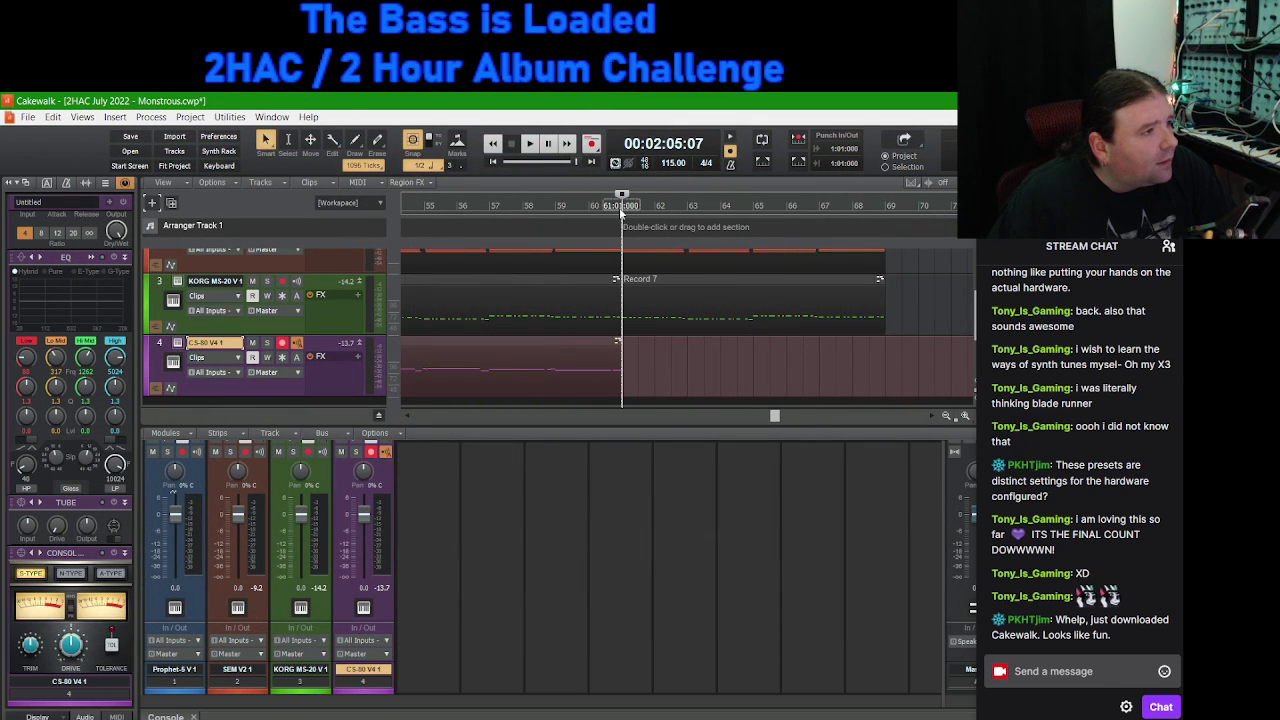
{"action": "left_click", "coordinate": [591, 144]}
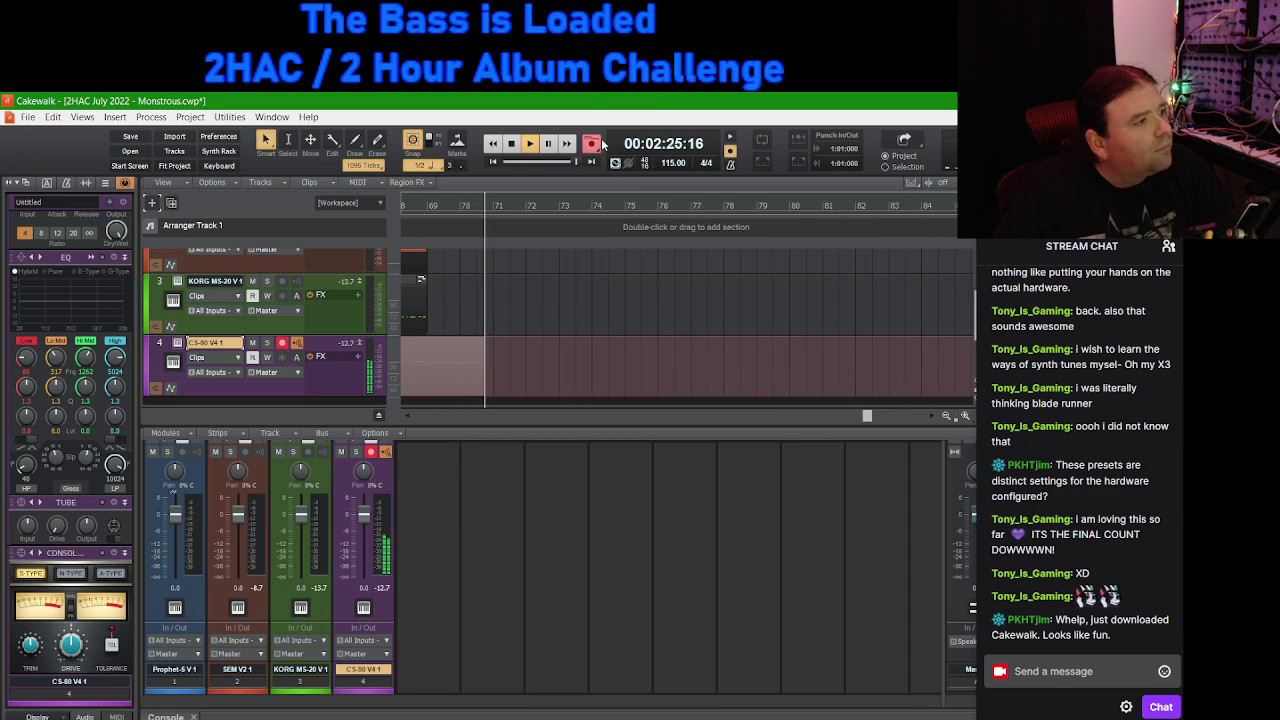
{"action": "left_click", "coordinate": [600, 144]}
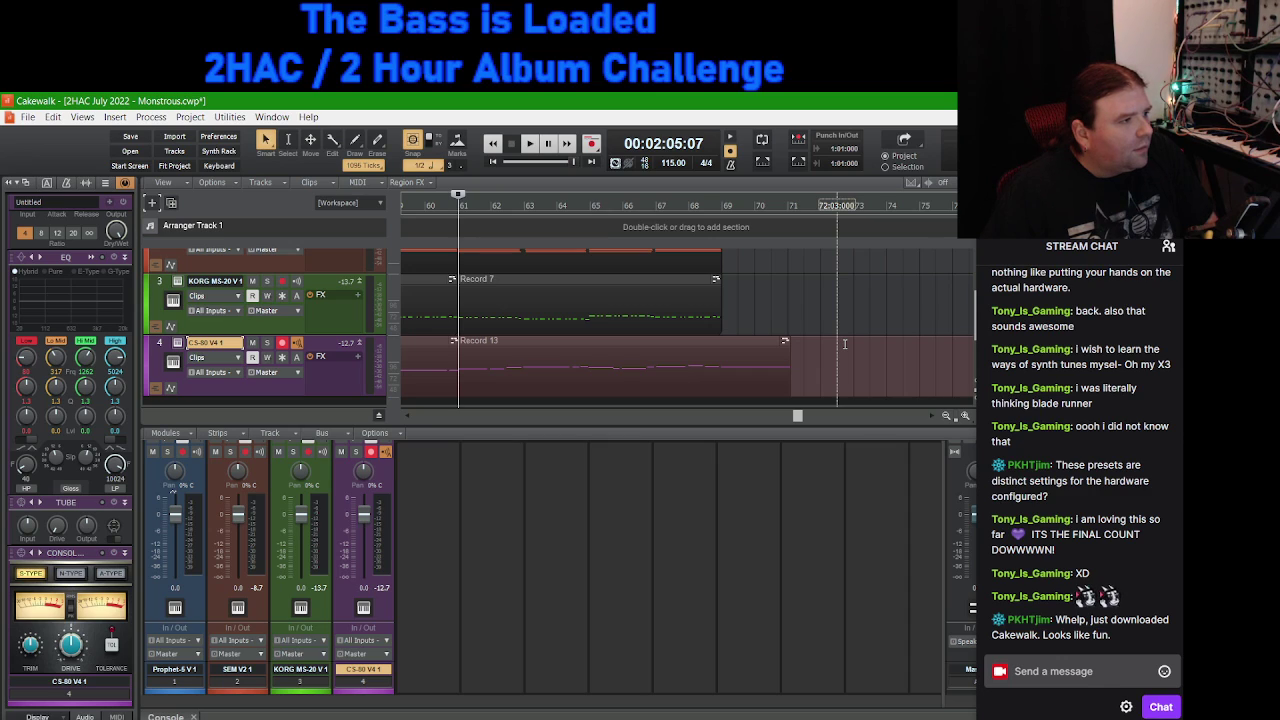
{"action": "key", "text": "space"}
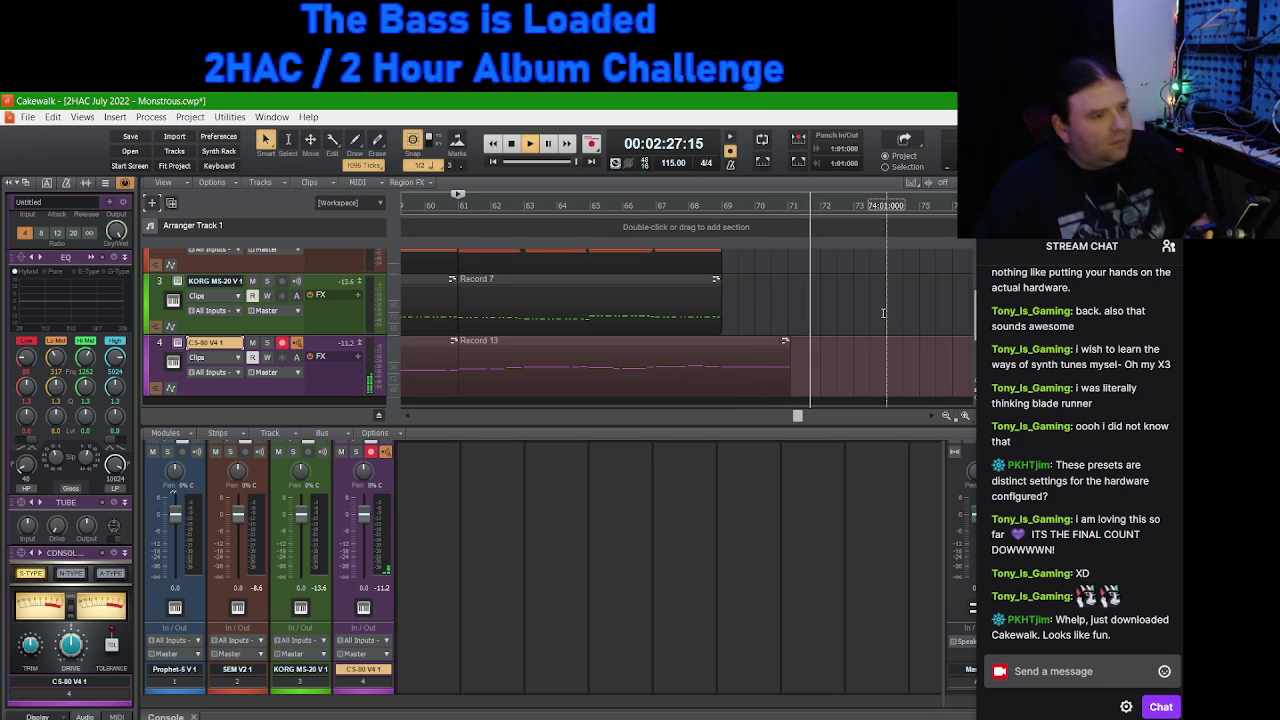
{"action": "left_click", "coordinate": [605, 190]}
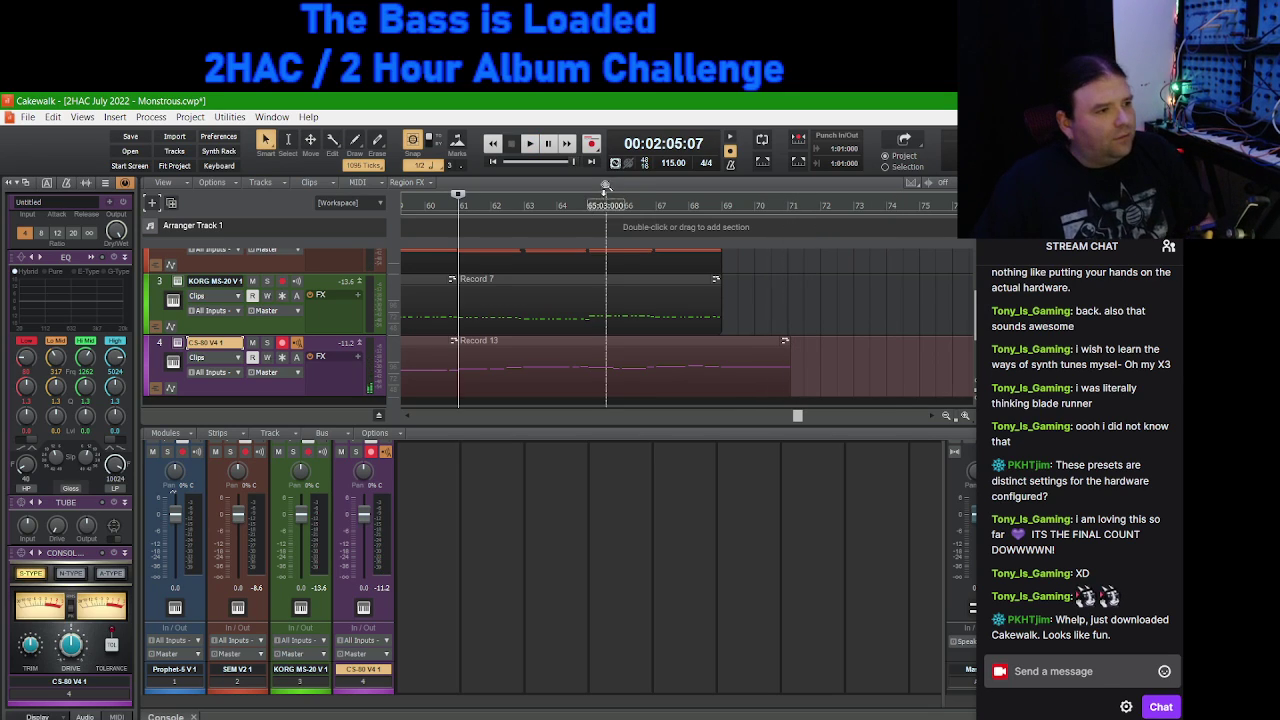
Step: Insert a marker named C at measure 69, where the bass clips end
{"action": "right_click", "coordinate": [720, 206]}
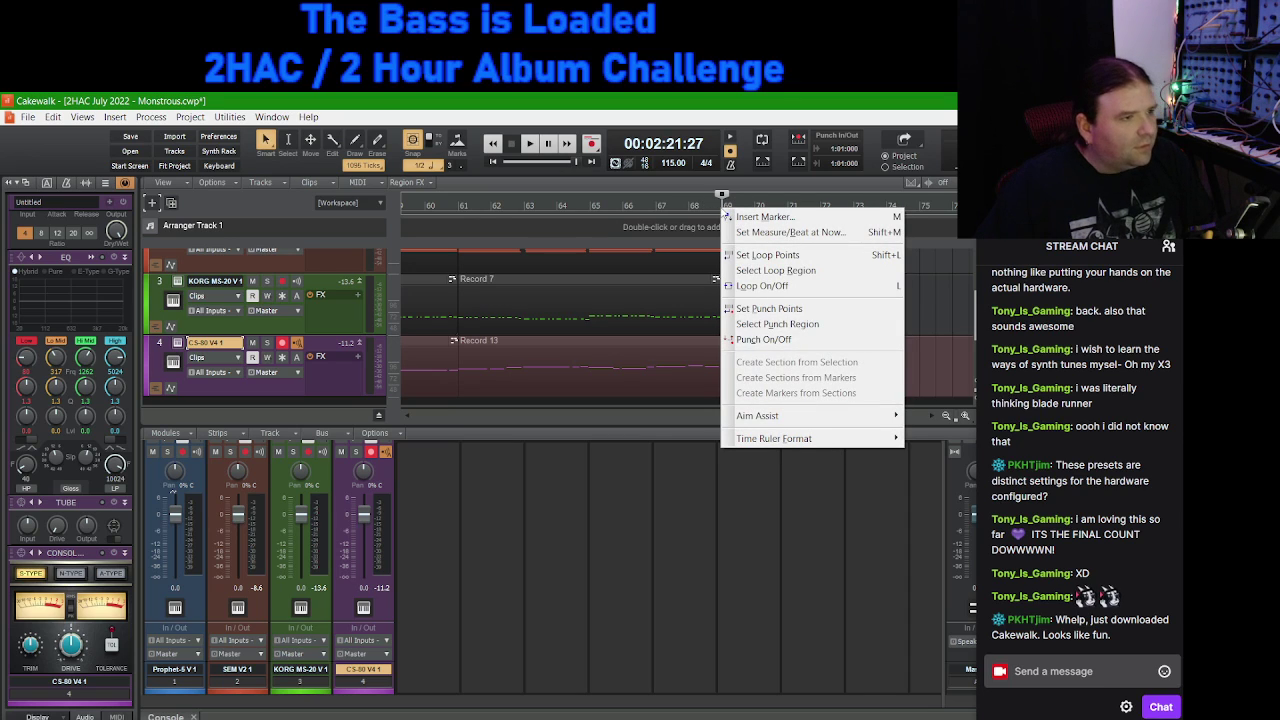
{"action": "left_click", "coordinate": [779, 217]}
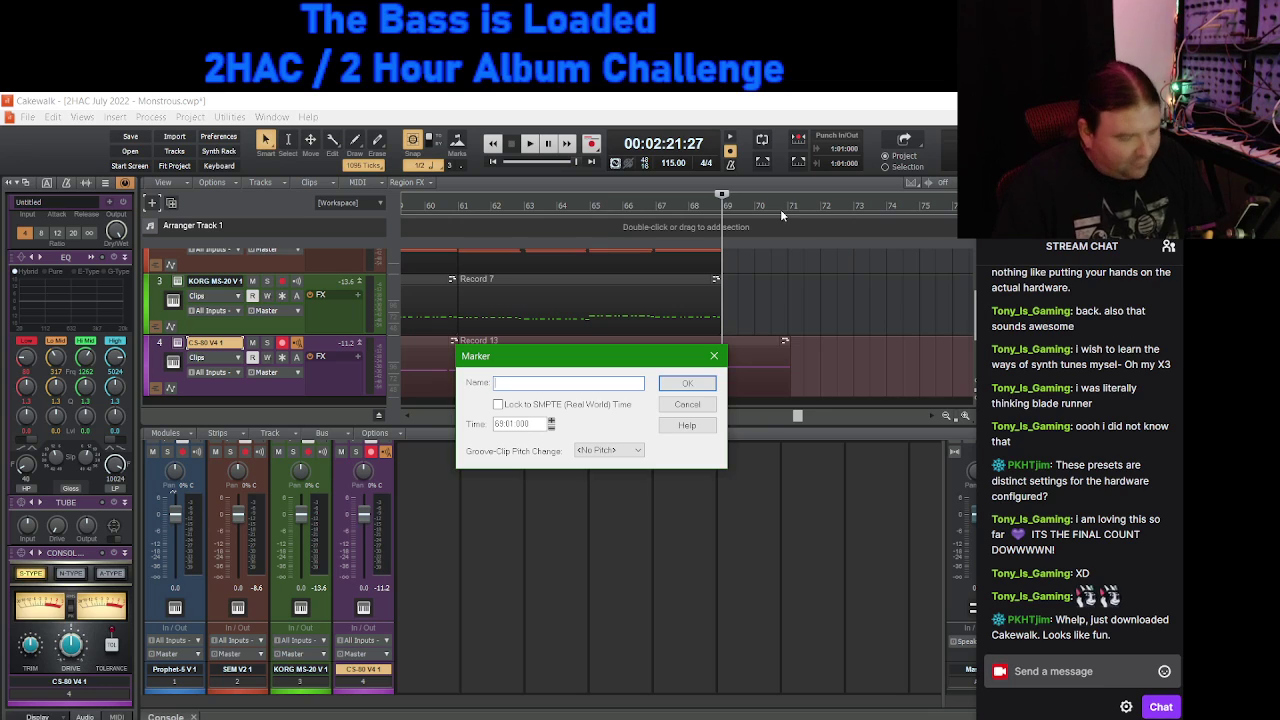
{"action": "type", "text": "C"}
{"action": "key", "text": "Return"}
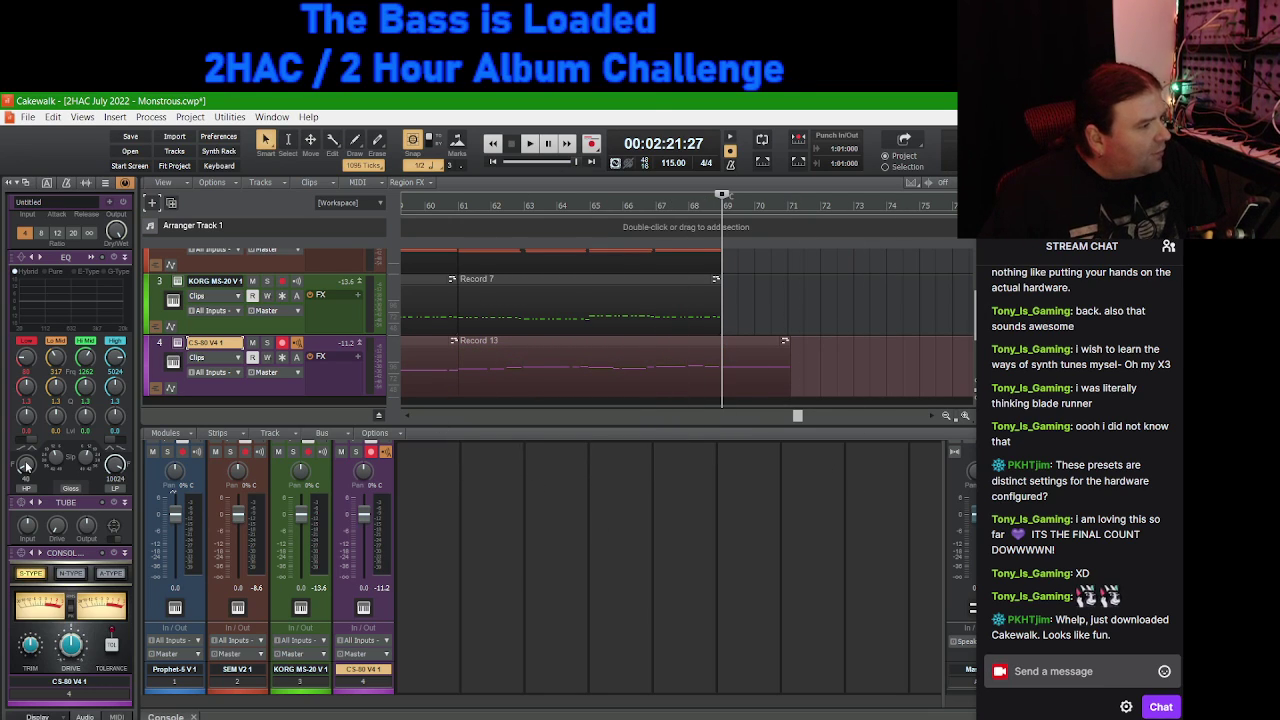
Step: Examine all four tracks around and past measure 69, including the empty space after the bass and CS-80 V4 clips
{"action": "scroll", "coordinate": [888, 290], "scroll_direction": "up", "scroll_amount": 3}
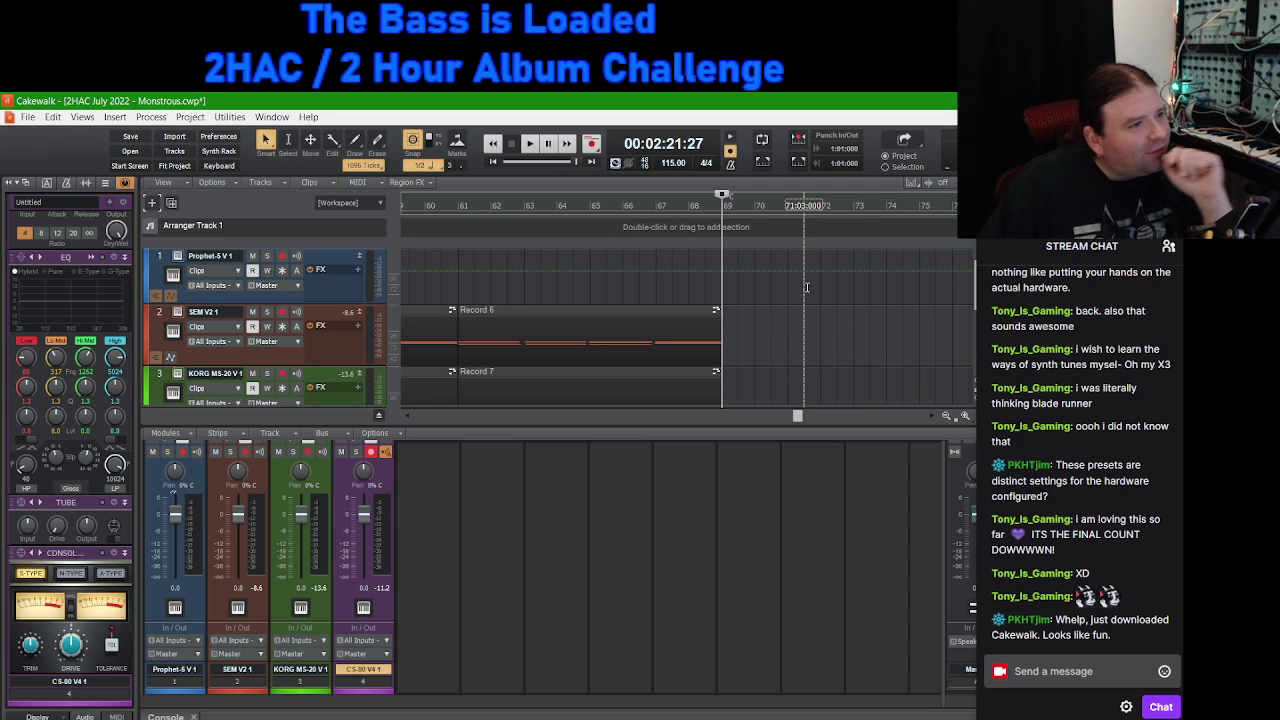
{"action": "scroll", "coordinate": [815, 287], "scroll_direction": "down", "scroll_amount": 3}
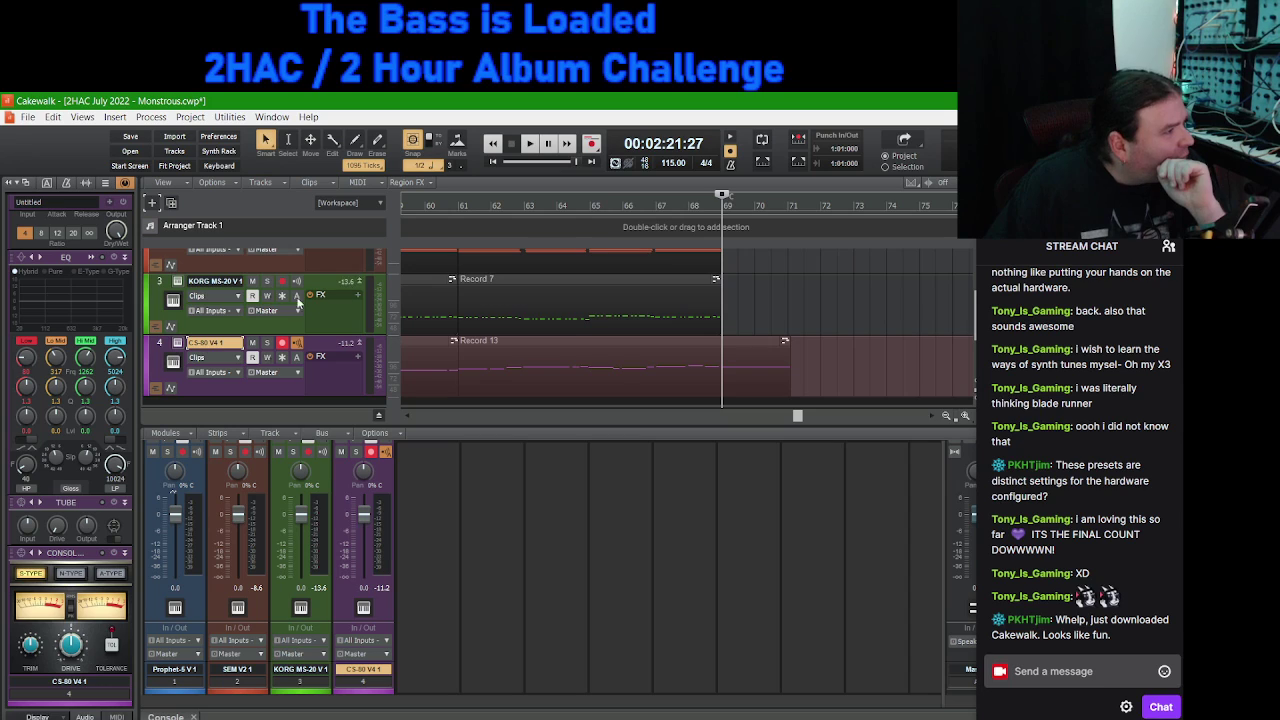
{"action": "scroll", "coordinate": [290, 300], "scroll_direction": "up", "scroll_amount": 3}
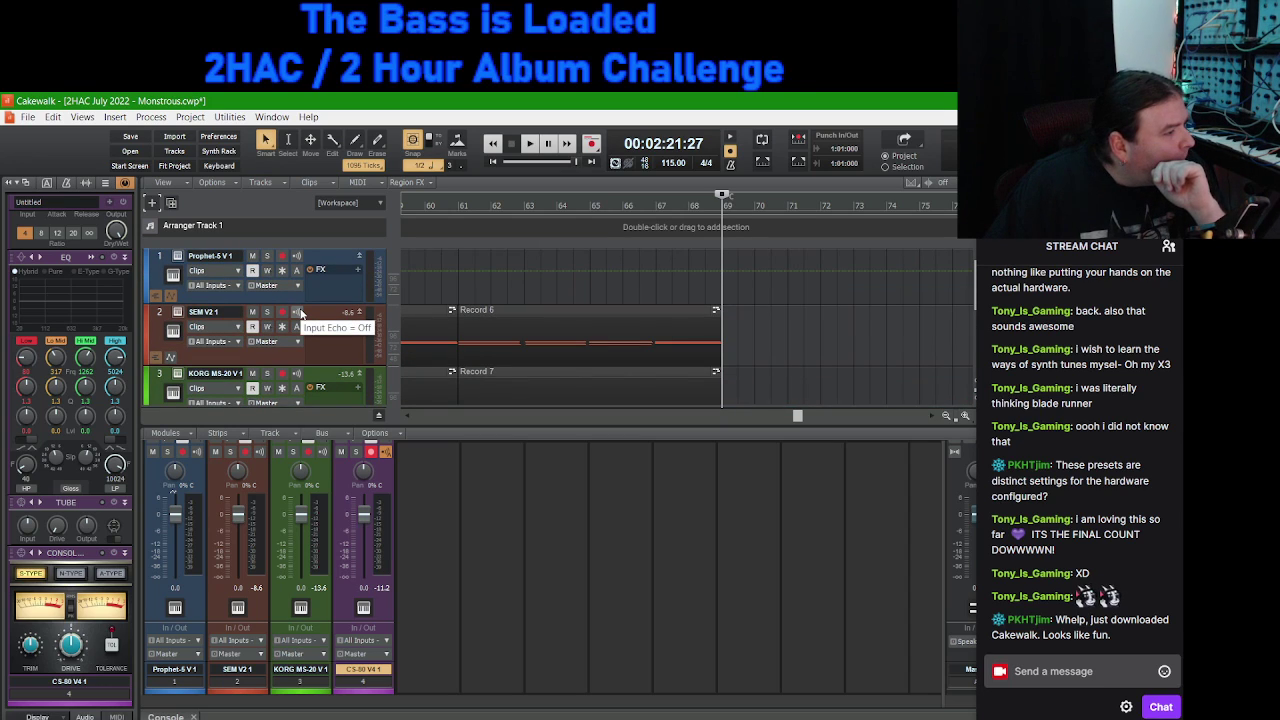
{"action": "scroll", "coordinate": [300, 314], "scroll_direction": "down", "scroll_amount": 3}
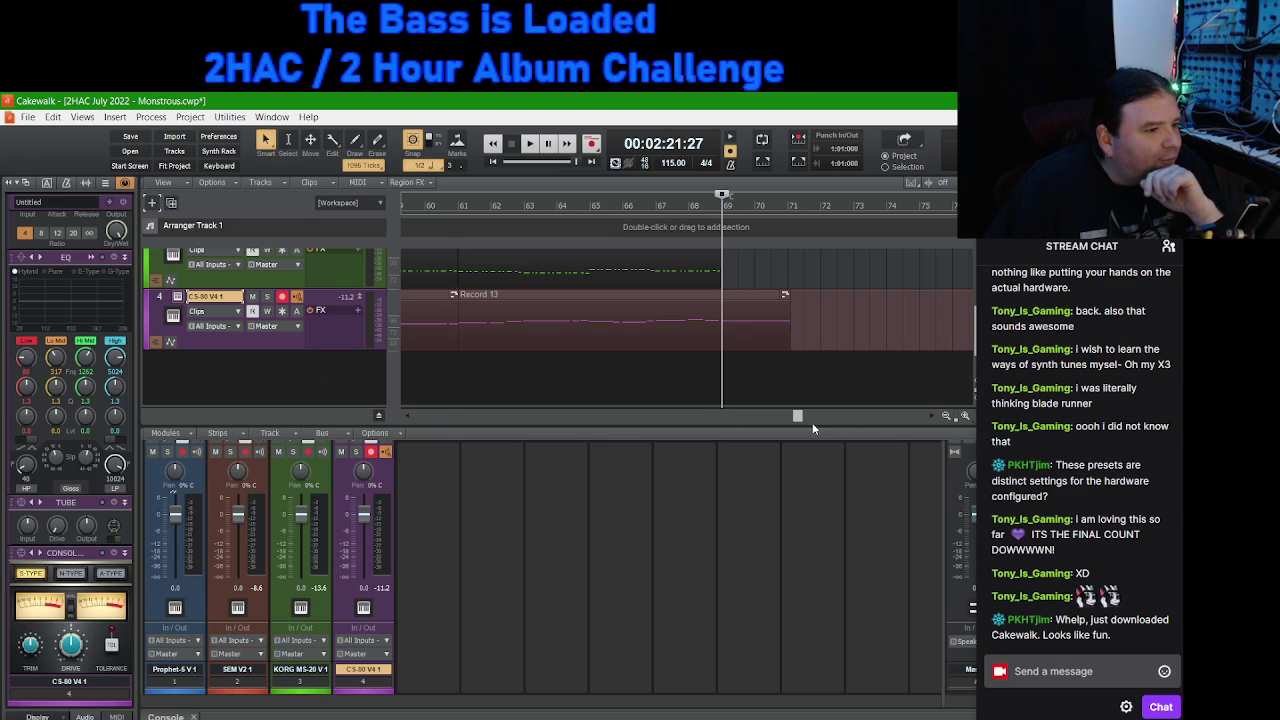
{"action": "left_click_drag", "start_coordinate": [803, 420], "coordinate": [843, 418]}
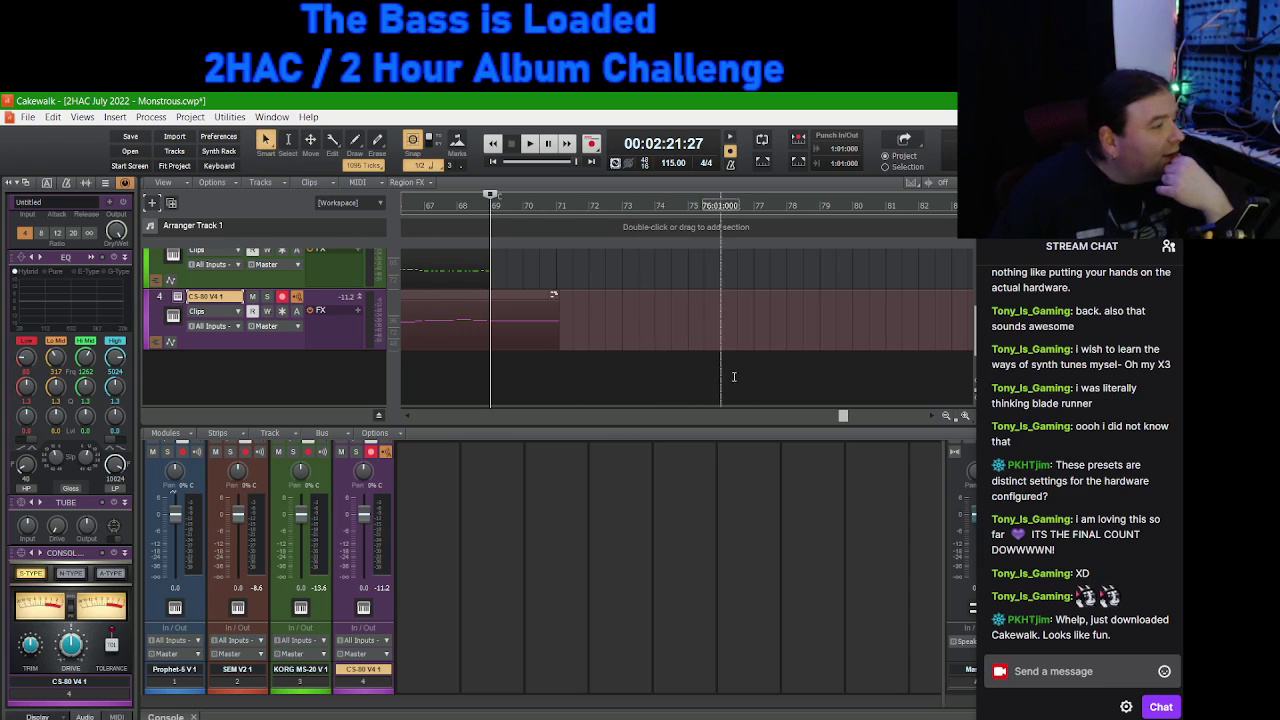
{"action": "scroll", "coordinate": [647, 392], "scroll_direction": "up", "scroll_amount": 3}
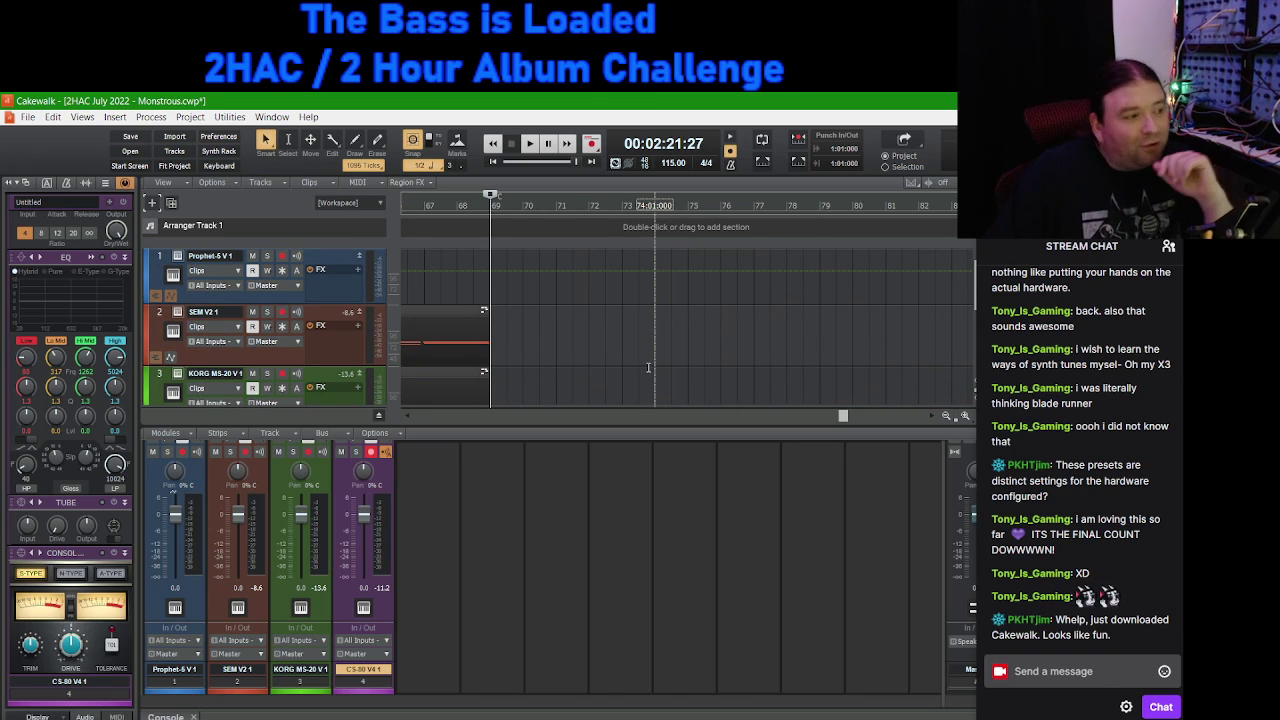
{"action": "scroll", "coordinate": [648, 356], "scroll_direction": "down", "scroll_amount": 2}
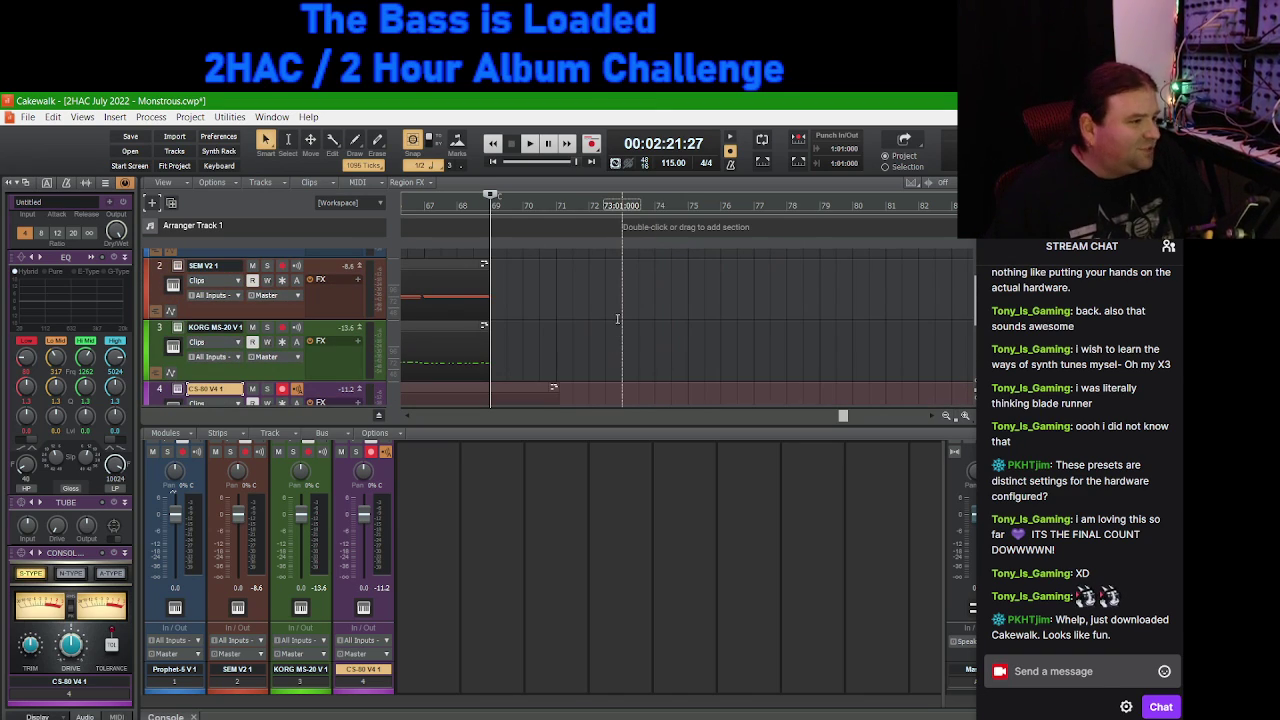
{"action": "scroll", "coordinate": [614, 349], "scroll_direction": "down", "scroll_amount": 1}
{"action": "scroll", "coordinate": [606, 316], "scroll_direction": "down", "scroll_amount": 1}
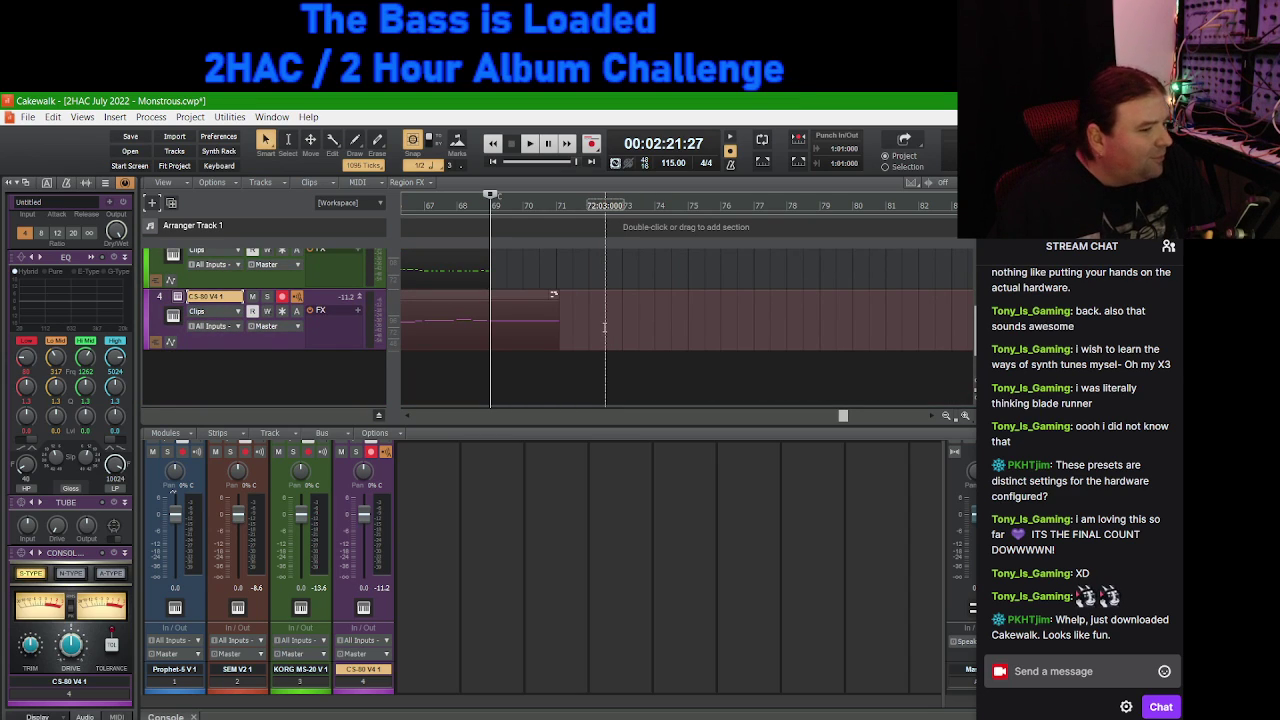
{"action": "scroll", "coordinate": [605, 370], "scroll_direction": "up", "scroll_amount": 4}
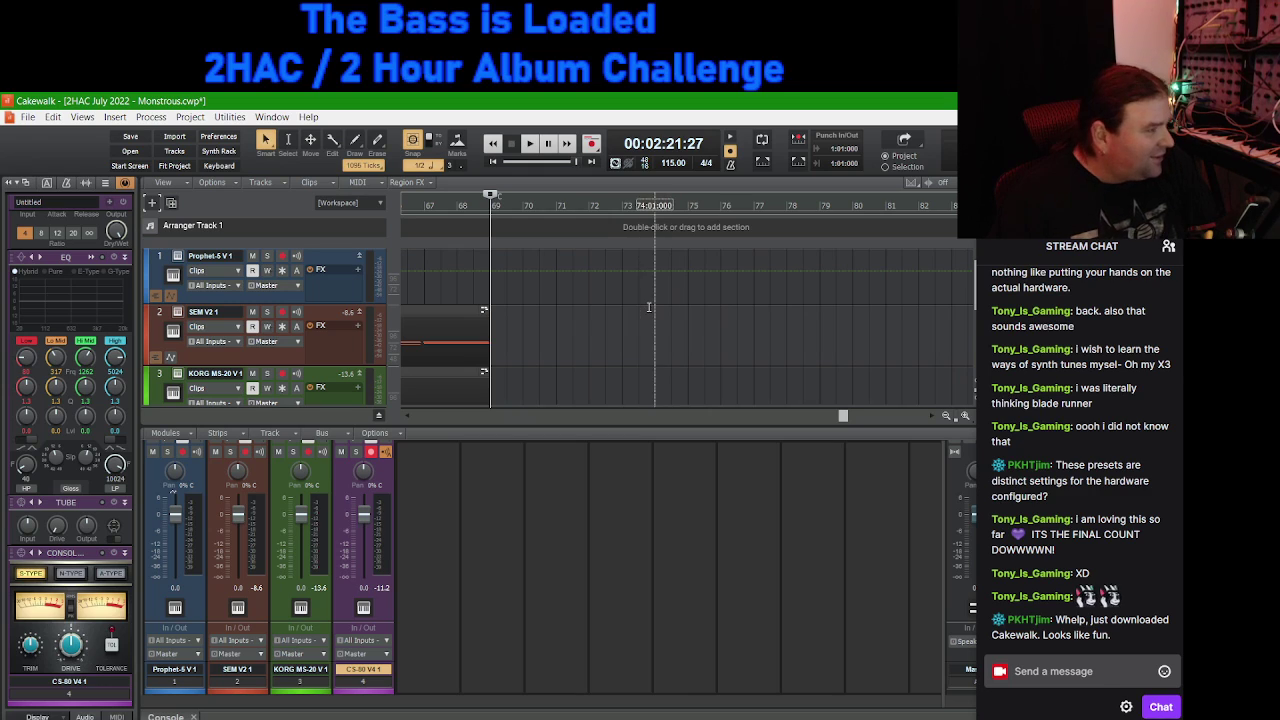
{"action": "scroll", "coordinate": [645, 330], "scroll_direction": "down", "scroll_amount": 4}
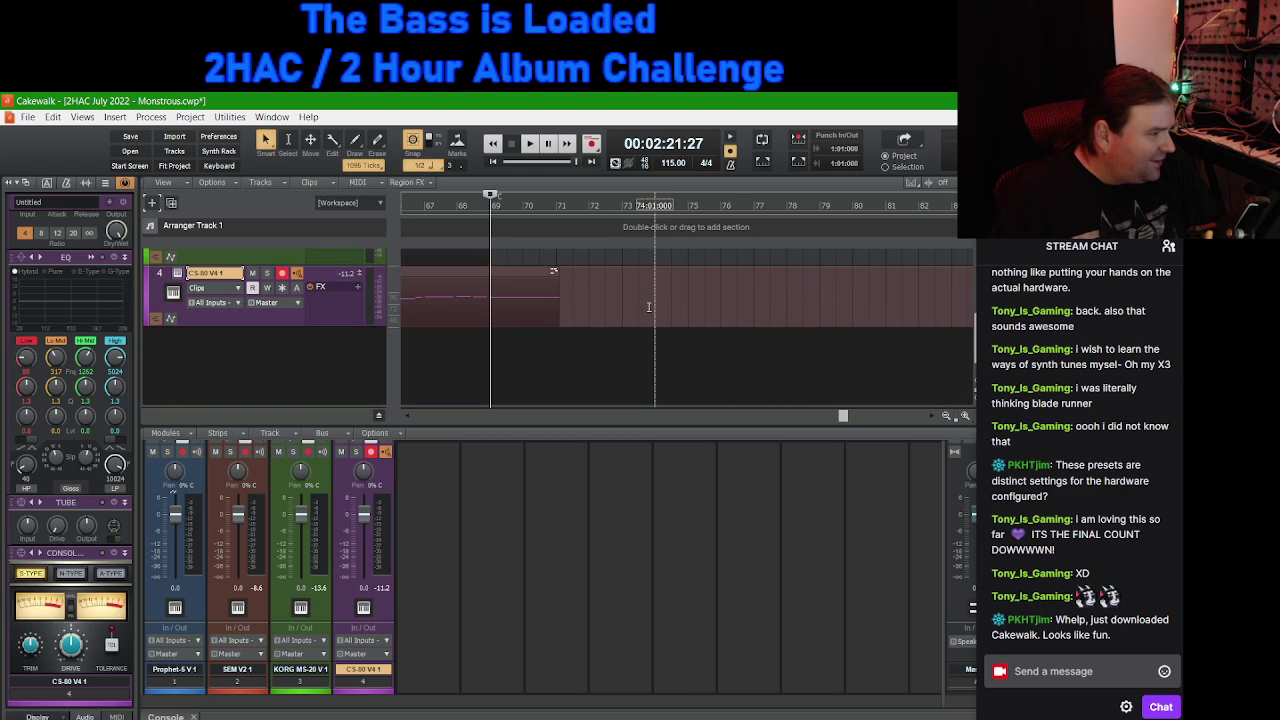
Step: Disarm recording on the CS-80 V4 track
{"action": "left_click", "coordinate": [368, 452]}
{"action": "scroll", "coordinate": [270, 358], "scroll_direction": "up", "scroll_amount": 1}
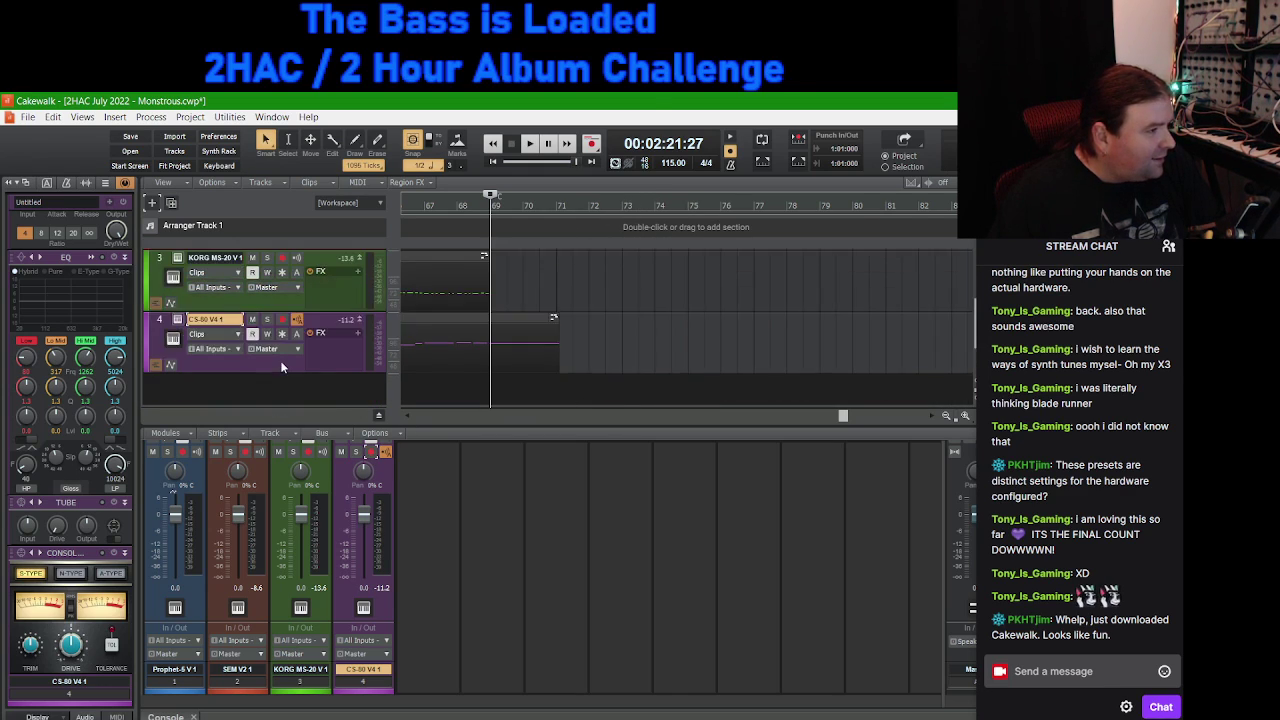
{"action": "scroll", "coordinate": [258, 312], "scroll_direction": "down", "scroll_amount": 2}
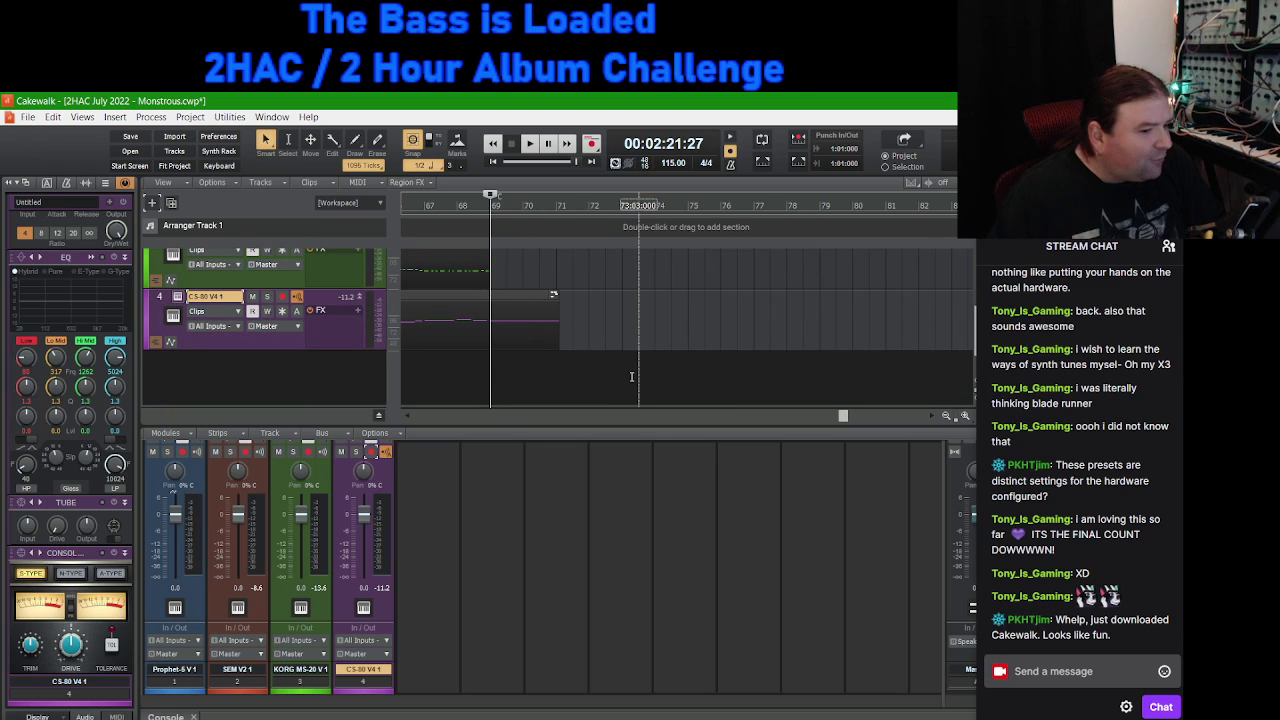
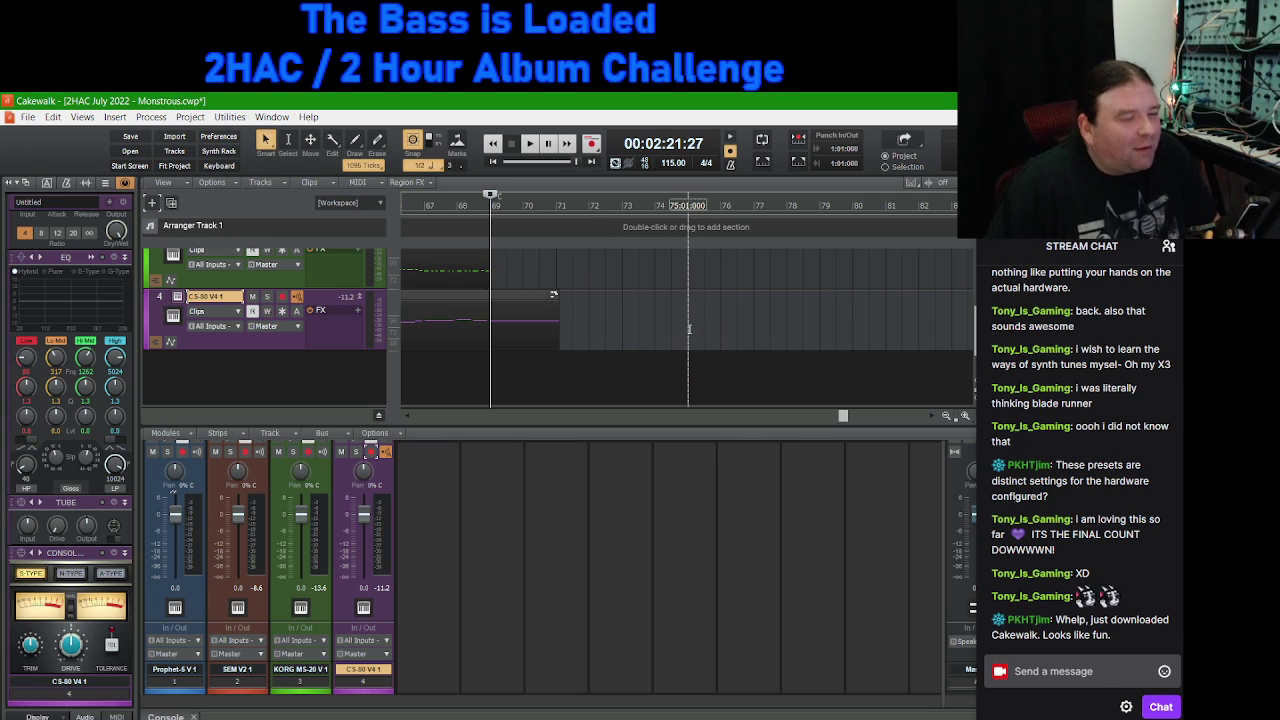
Step: Add a new instrument track that uses the Prophet-5 V synth
{"action": "scroll", "coordinate": [648, 358], "scroll_direction": "up", "scroll_amount": 3}
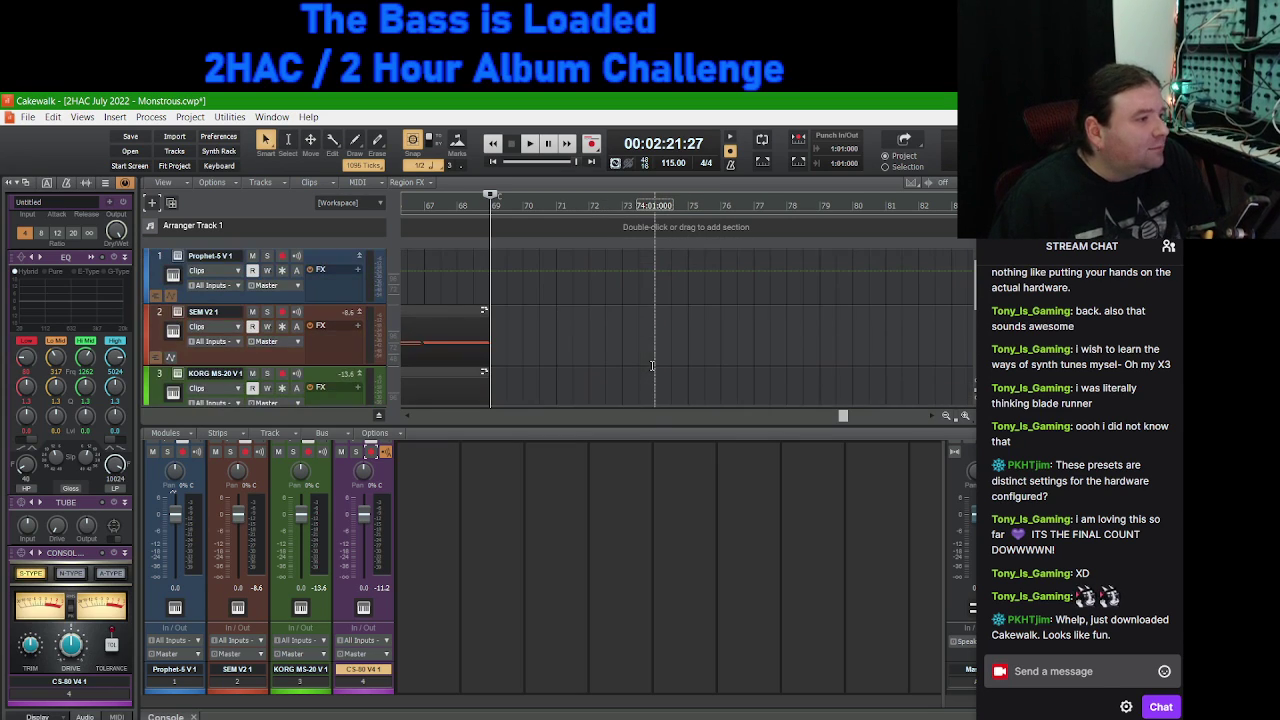
{"action": "scroll", "coordinate": [652, 365], "scroll_direction": "down", "scroll_amount": 2}
{"action": "scroll", "coordinate": [653, 364], "scroll_direction": "up", "scroll_amount": 2}
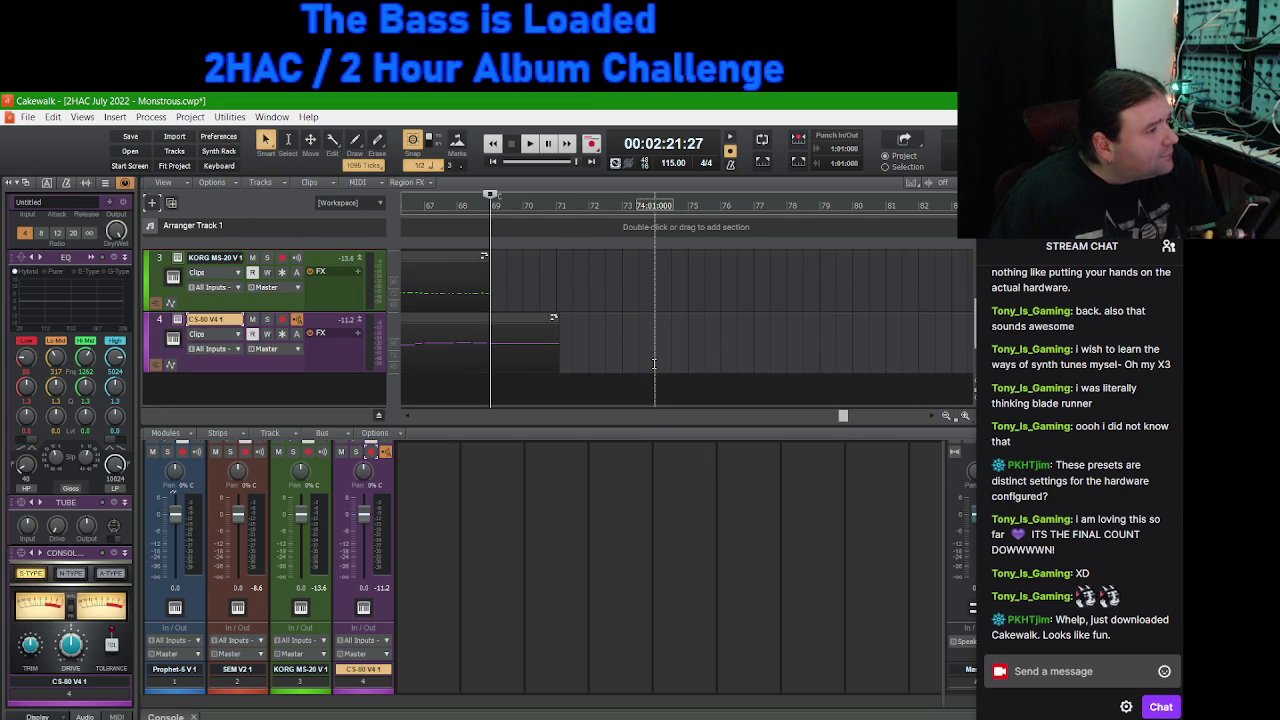
{"action": "scroll", "coordinate": [653, 362], "scroll_direction": "down", "scroll_amount": 3}
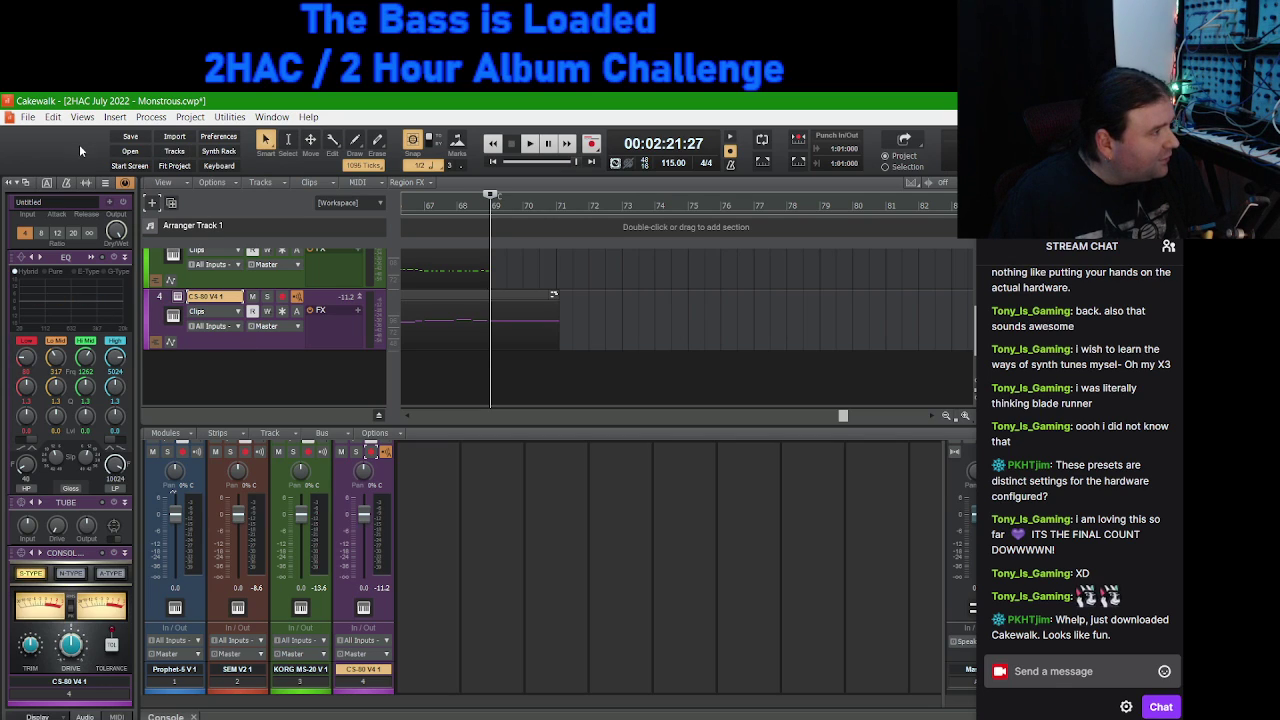
{"action": "left_click", "coordinate": [151, 204]}
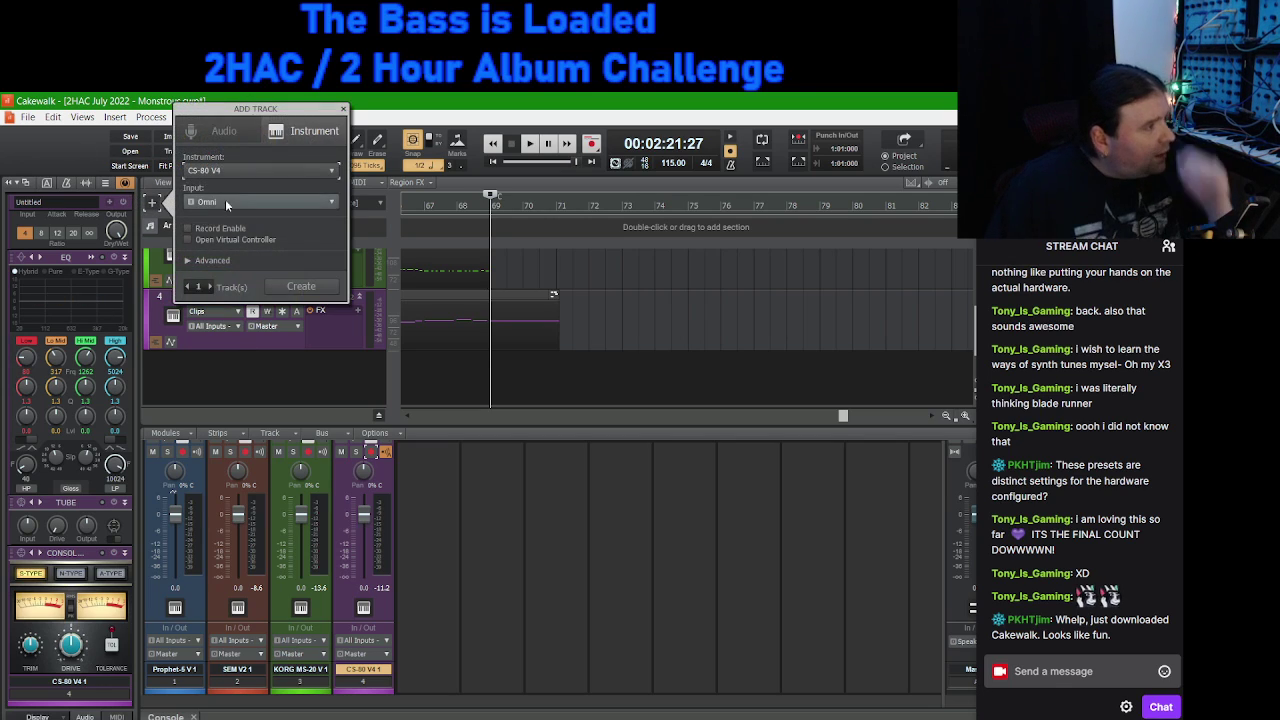
{"action": "left_click", "coordinate": [331, 174]}
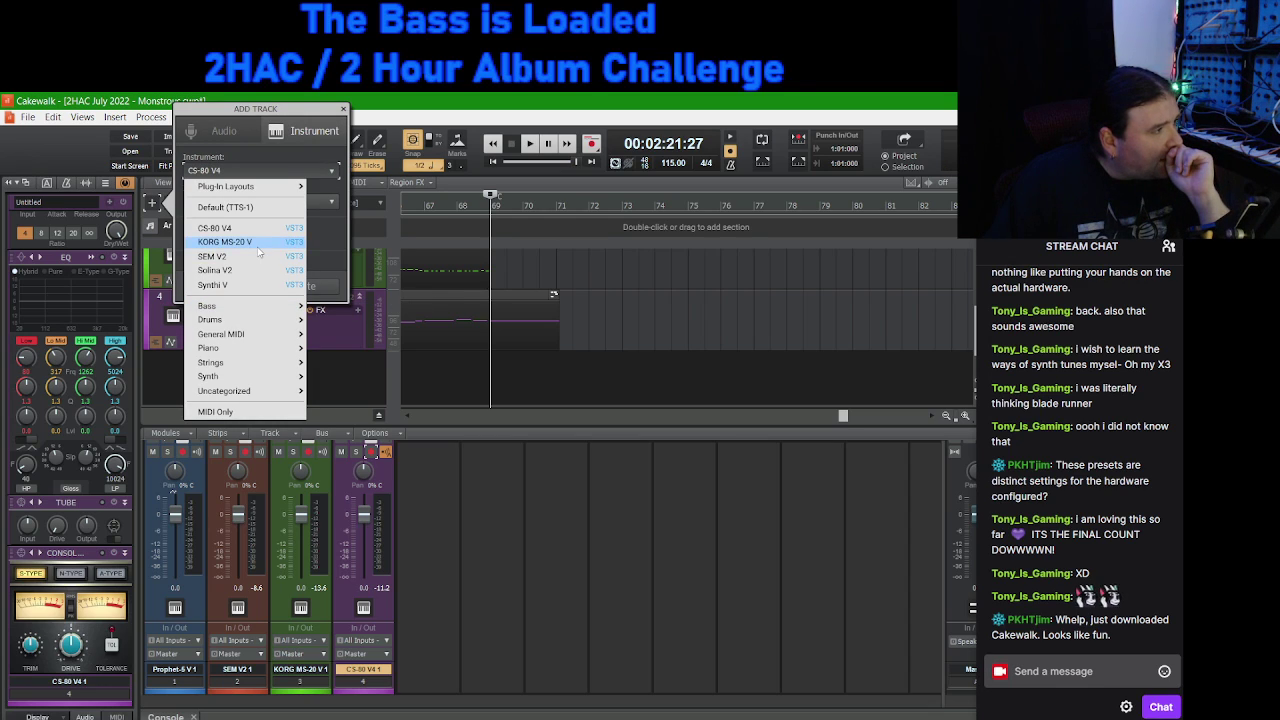
{"action": "mouse_move", "coordinate": [276, 378]}
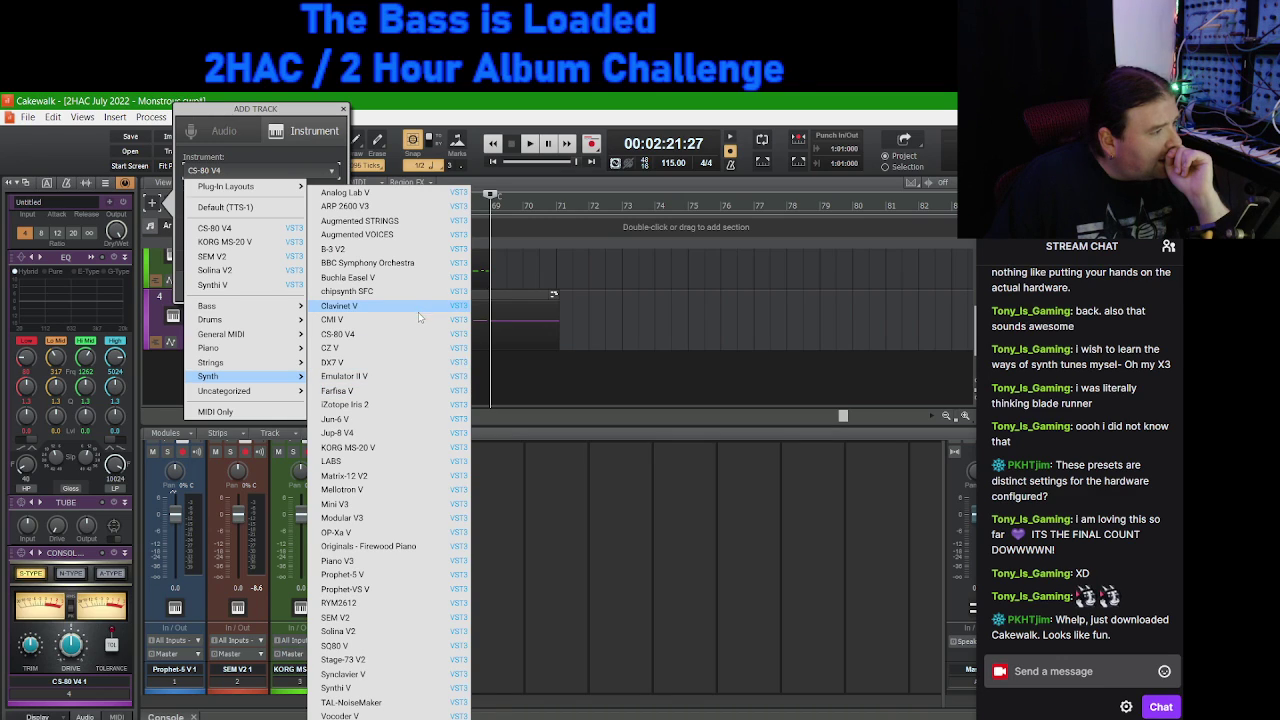
{"action": "left_click", "coordinate": [395, 575]}
{"action": "left_click", "coordinate": [301, 286]}
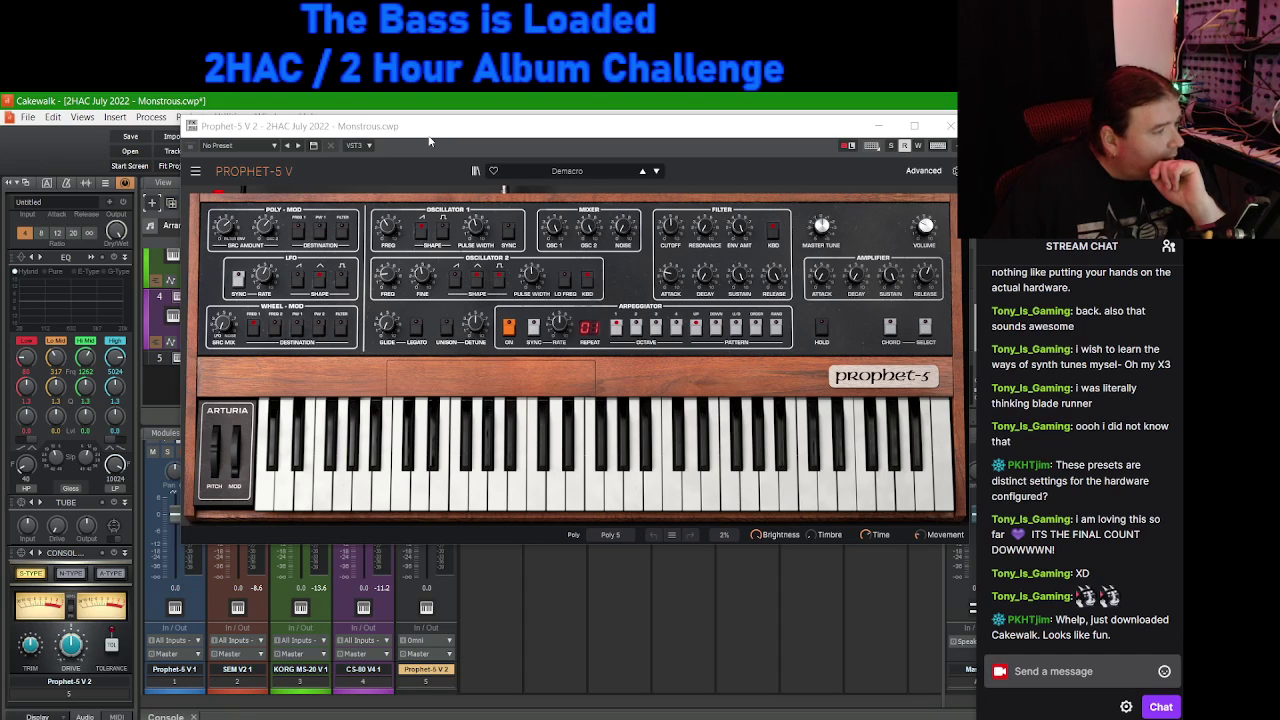
Step: Expand the new Prophet-5 V track and assign it an orange-brown color
{"action": "left_click_drag", "start_coordinate": [503, 125], "coordinate": [838, 131]}
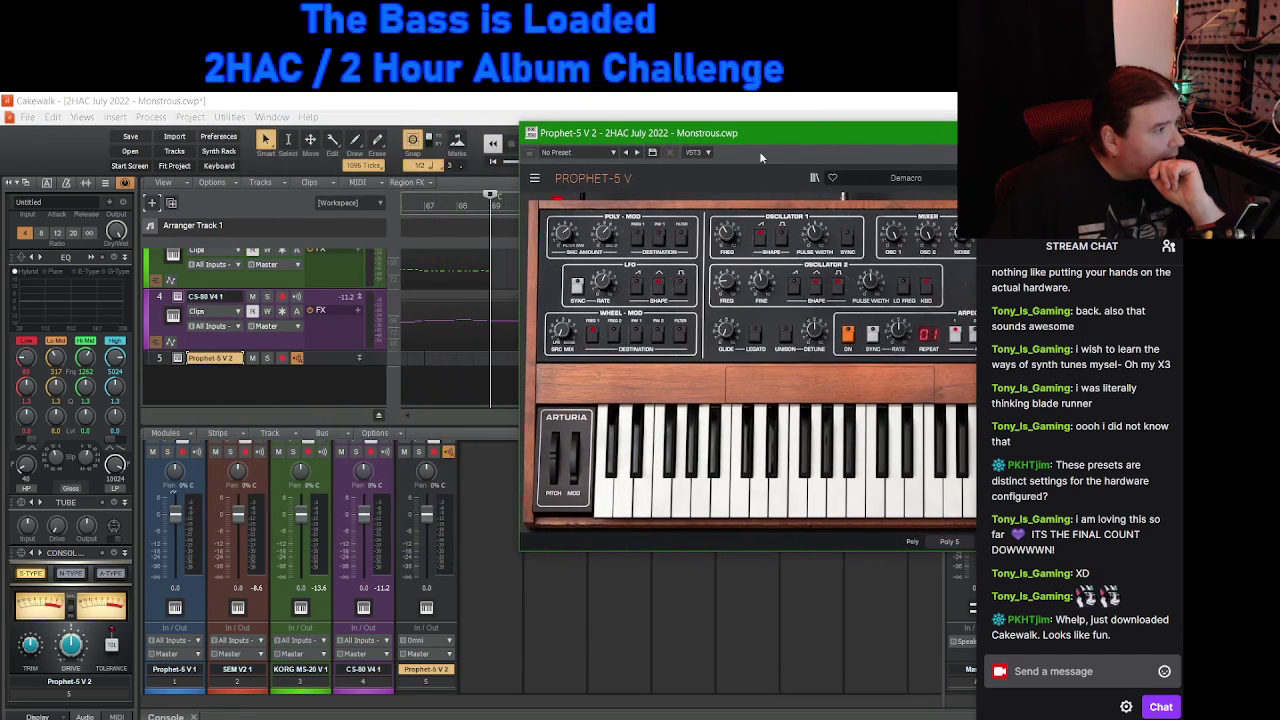
{"action": "left_click", "coordinate": [359, 362]}
{"action": "left_click", "coordinate": [147, 332]}
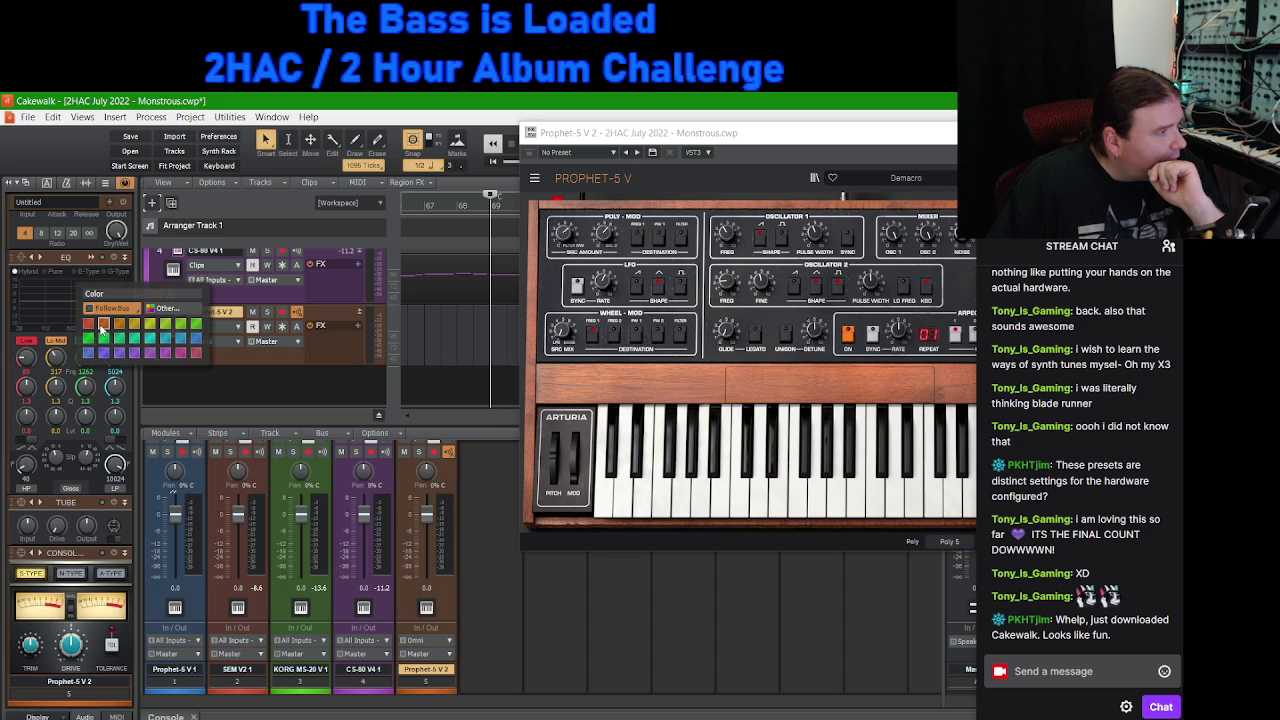
{"action": "left_click", "coordinate": [197, 288]}
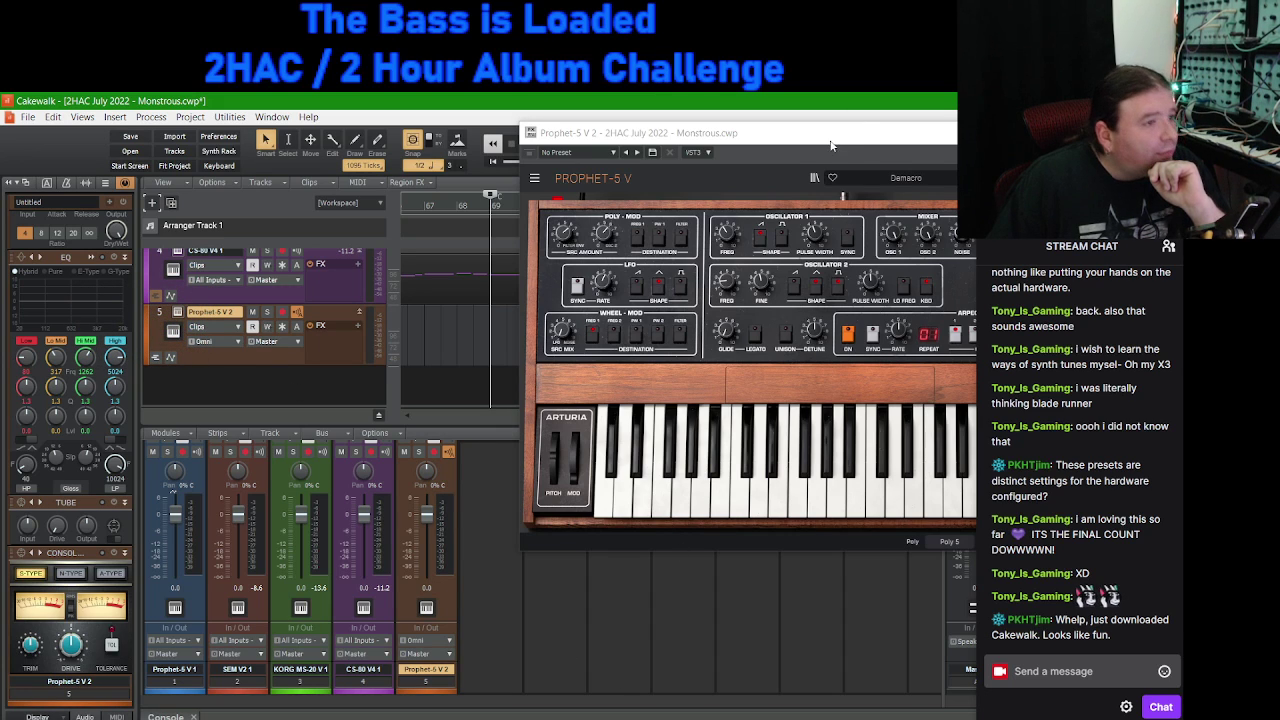
Step: Open the new Prophet-5 V's preset browser and filter the presets to the Vintage Factory bank
{"action": "left_click_drag", "start_coordinate": [835, 139], "coordinate": [435, 152]}
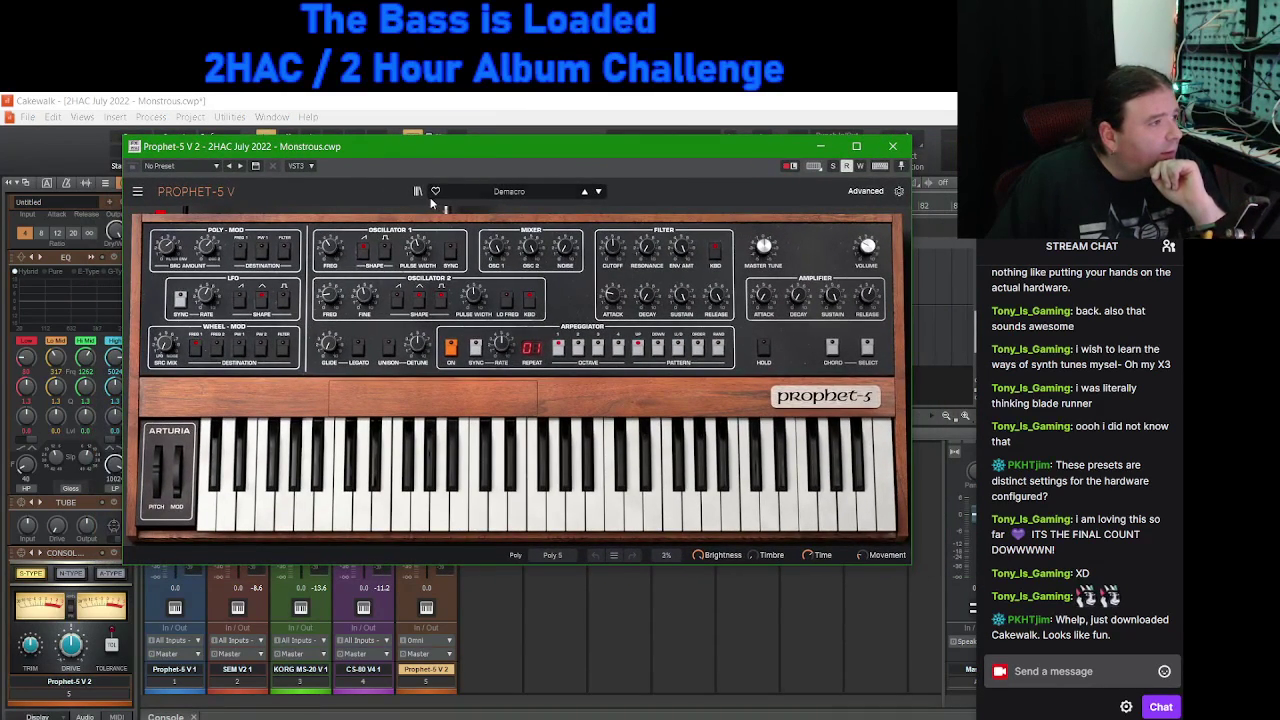
{"action": "left_click", "coordinate": [416, 191]}
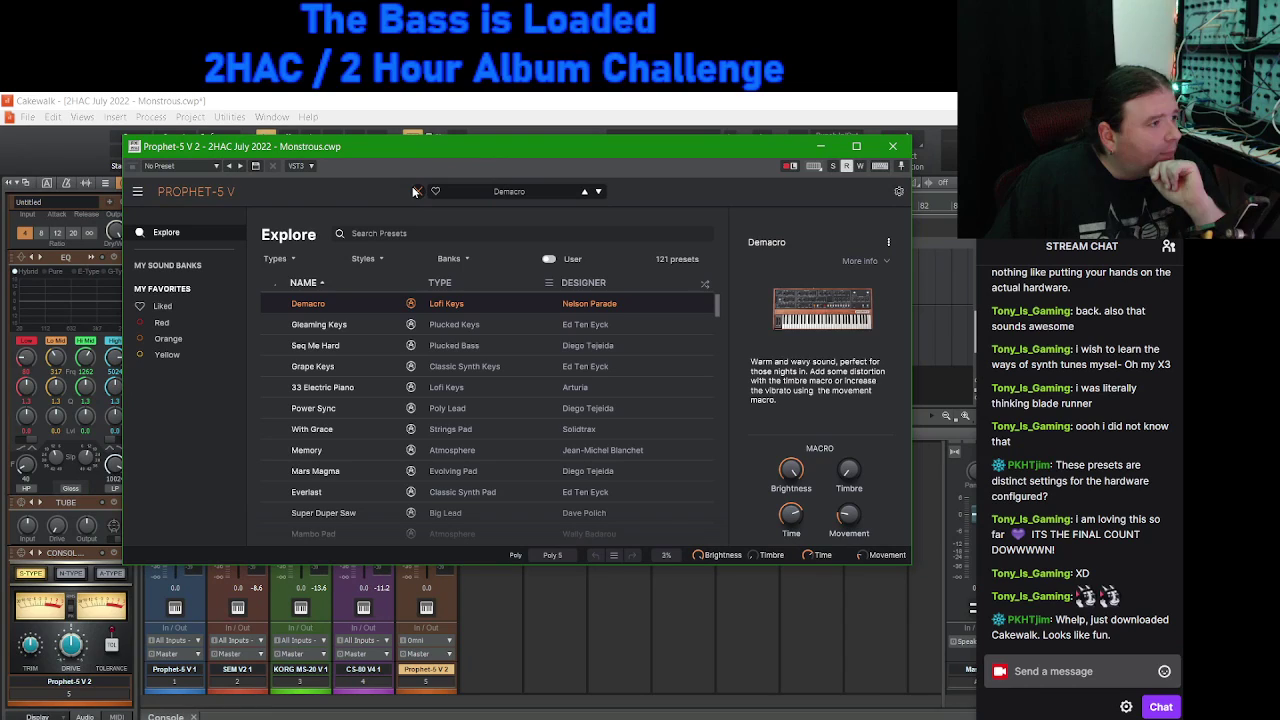
{"action": "left_click", "coordinate": [362, 259]}
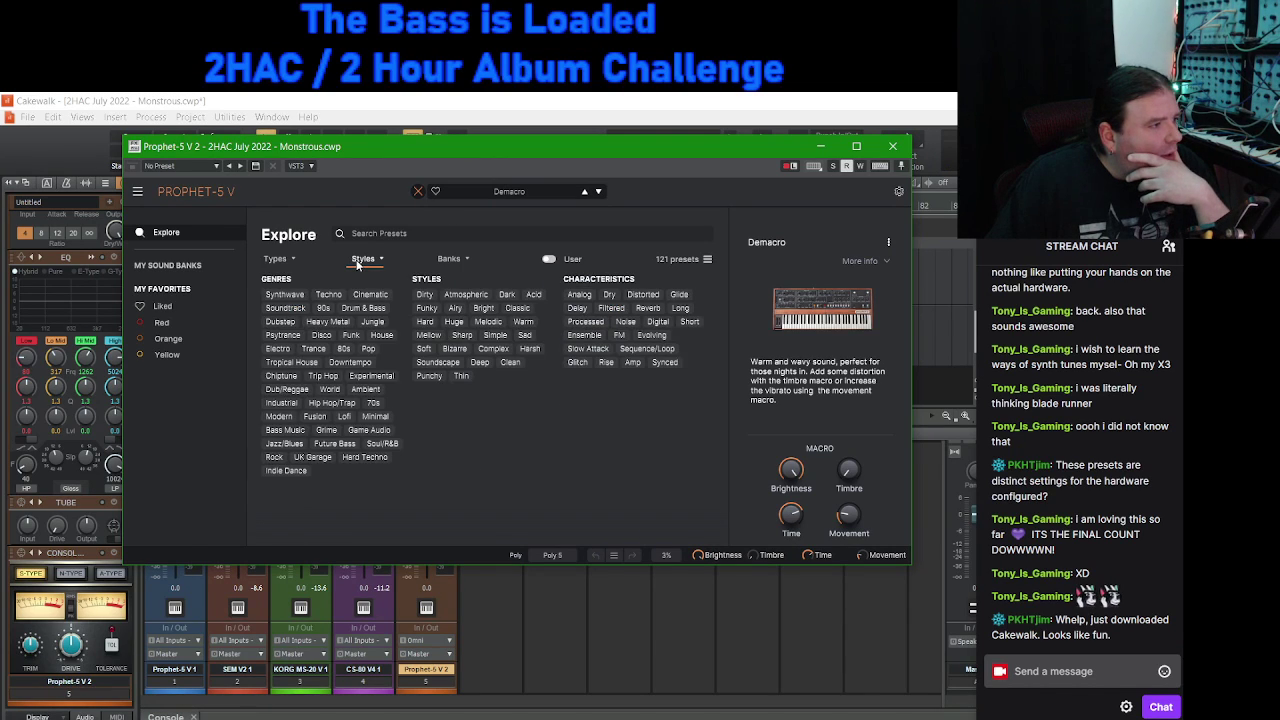
{"action": "left_click", "coordinate": [364, 260]}
{"action": "left_click", "coordinate": [452, 258]}
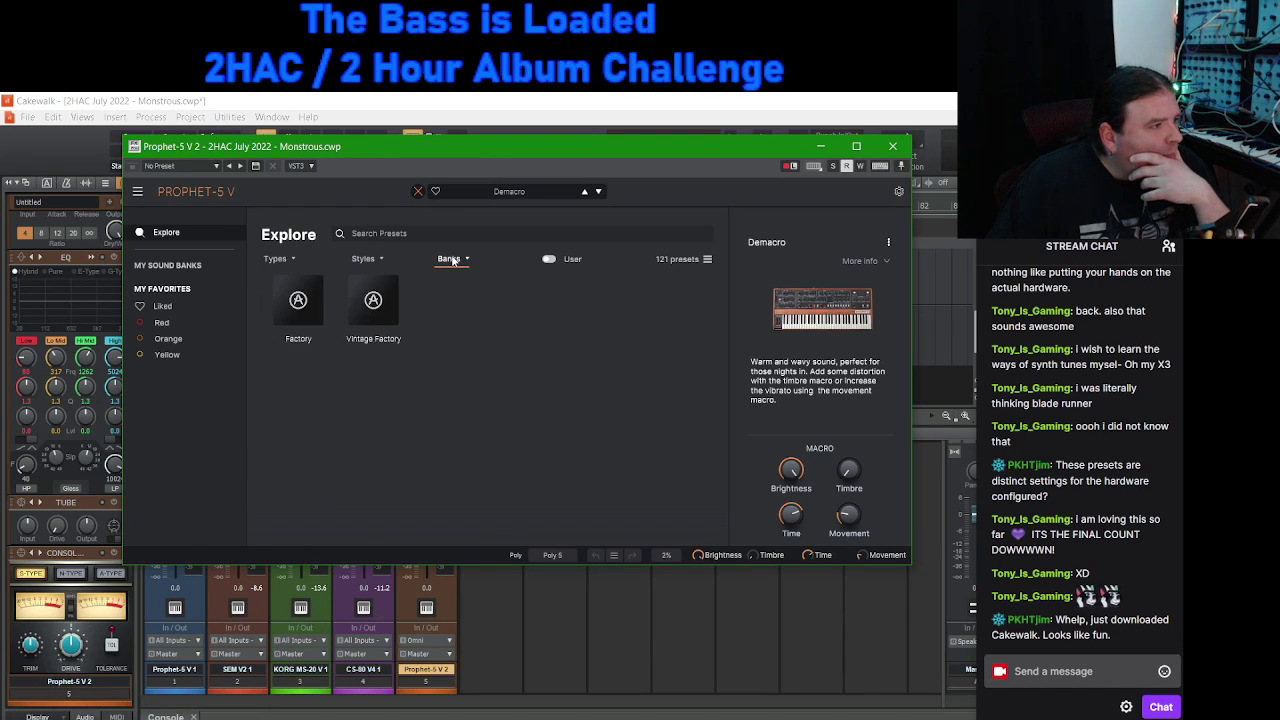
{"action": "left_click", "coordinate": [384, 306]}
Step: Audition the Prophet-5 V presets near the end of the bank, from 57 Bell Organ back to 53 Descending Bells
{"action": "scroll", "coordinate": [354, 300], "scroll_direction": "down", "scroll_amount": 7}
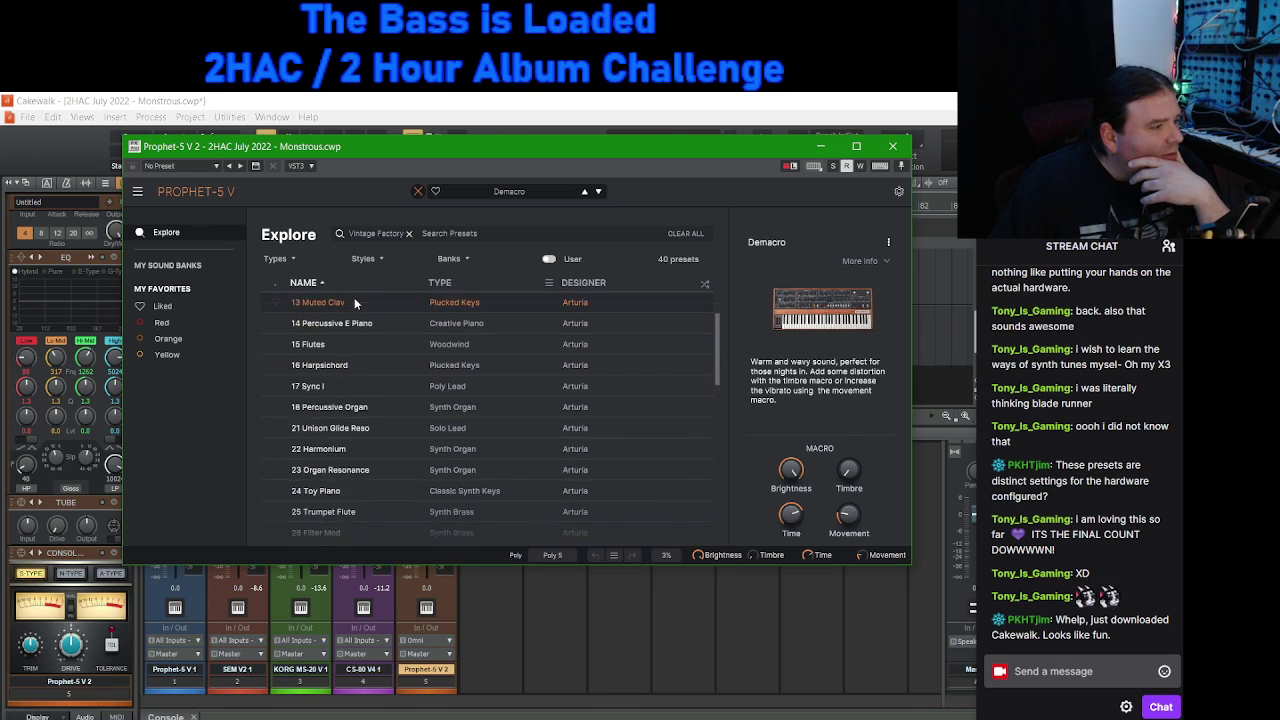
{"action": "scroll", "coordinate": [353, 310], "scroll_direction": "down", "scroll_amount": 5}
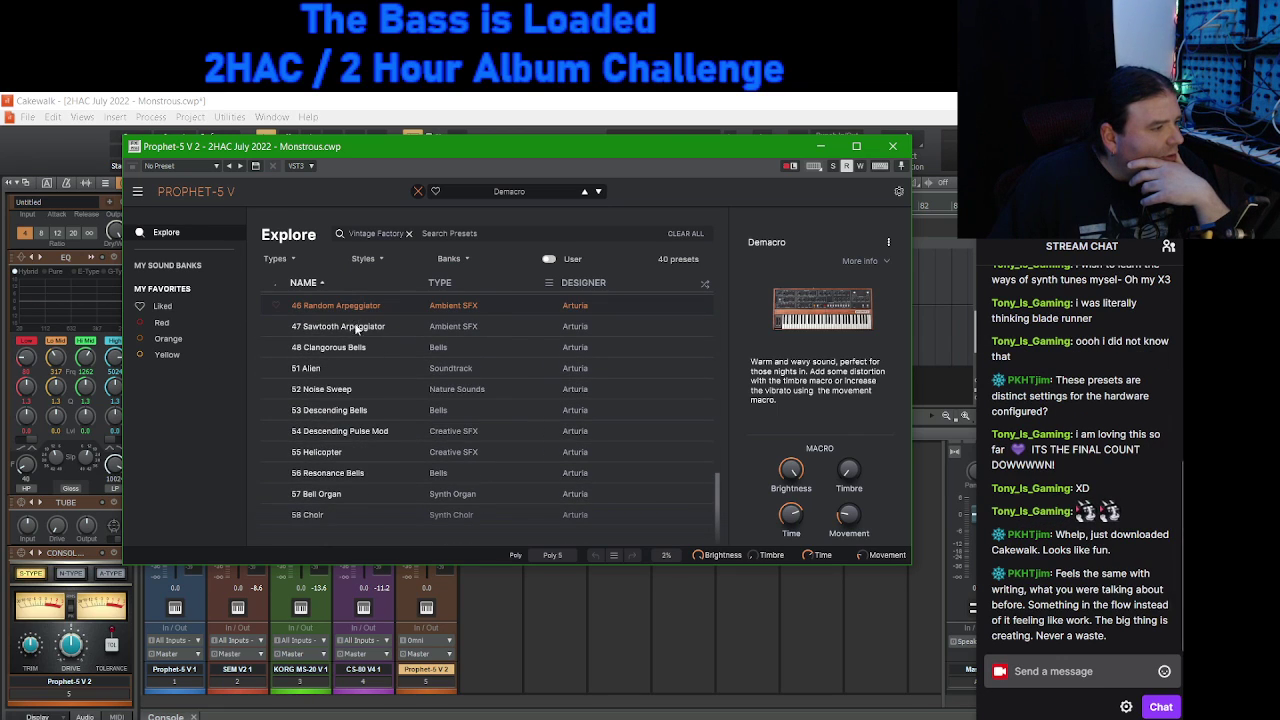
{"action": "left_click", "coordinate": [387, 493]}
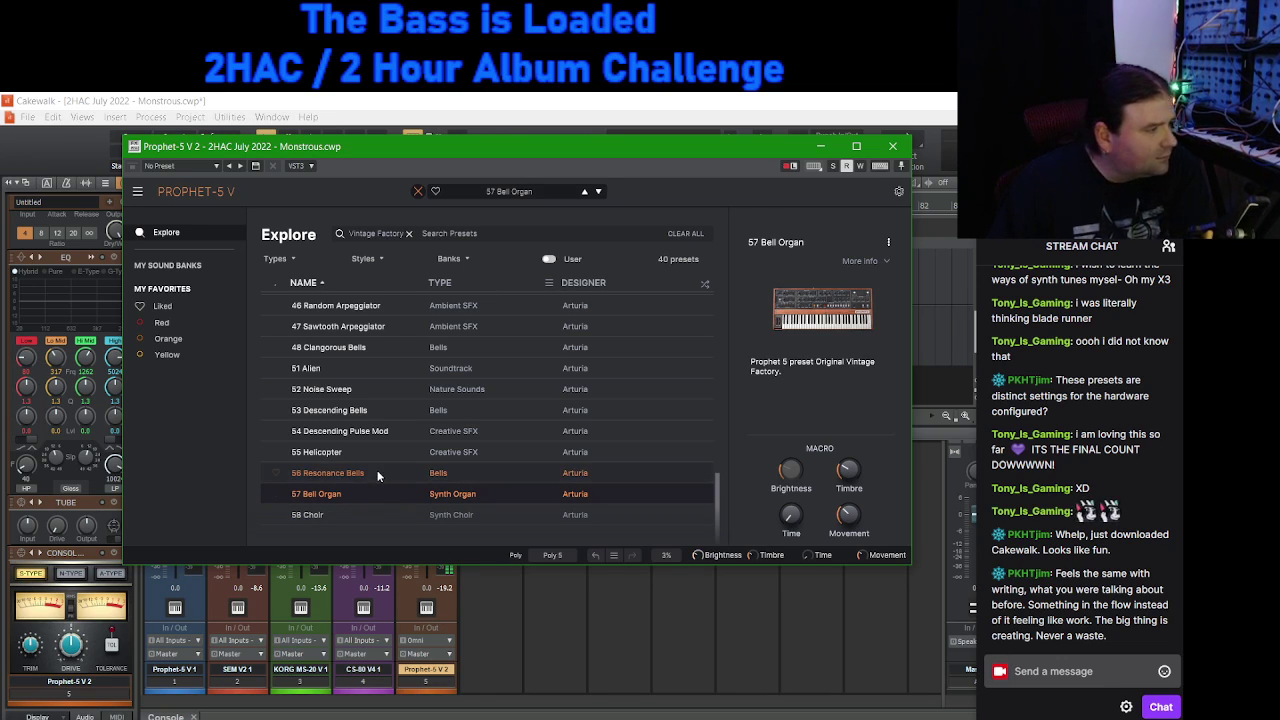
{"action": "left_click", "coordinate": [380, 473]}
{"action": "left_click", "coordinate": [372, 457]}
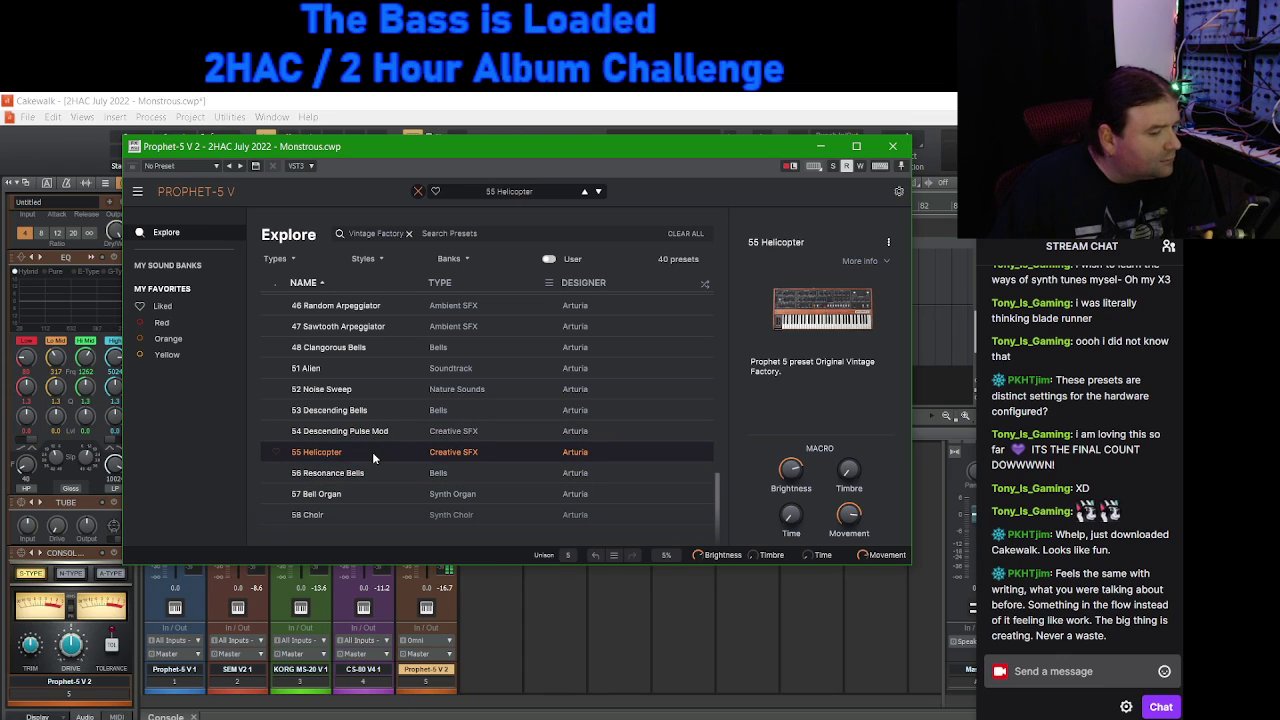
{"action": "left_click", "coordinate": [399, 430]}
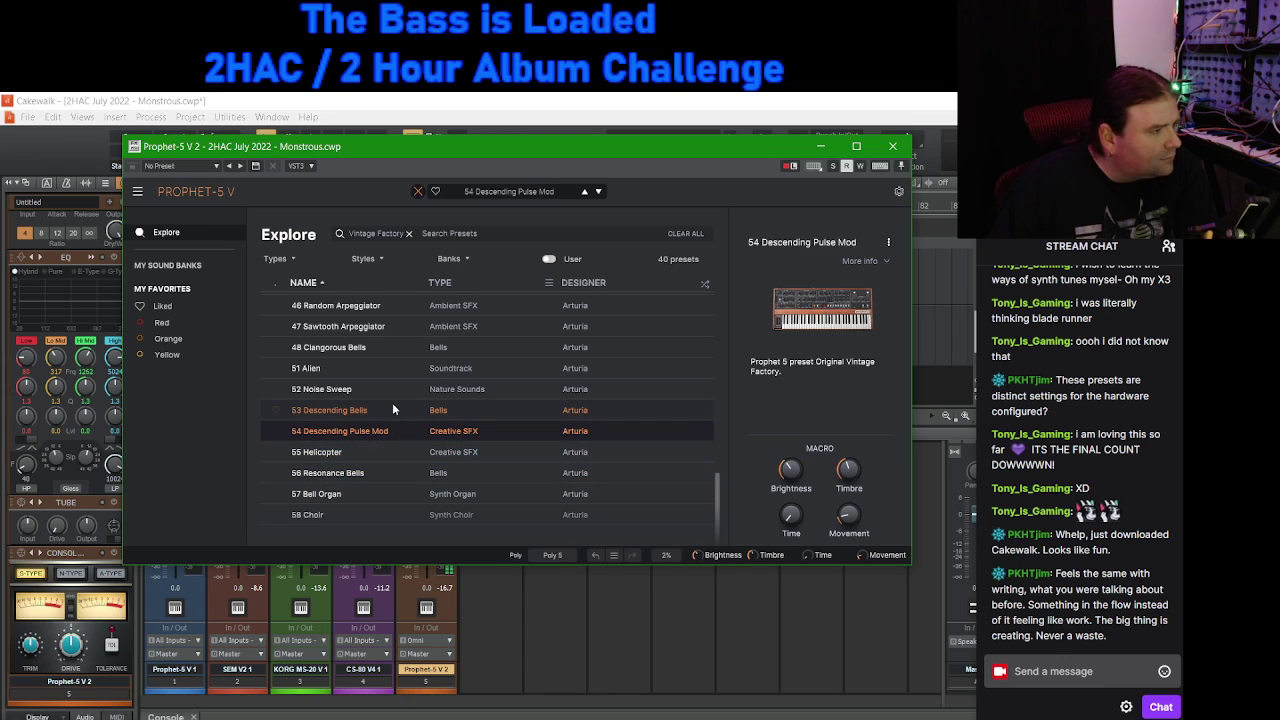
{"action": "left_click", "coordinate": [389, 409]}
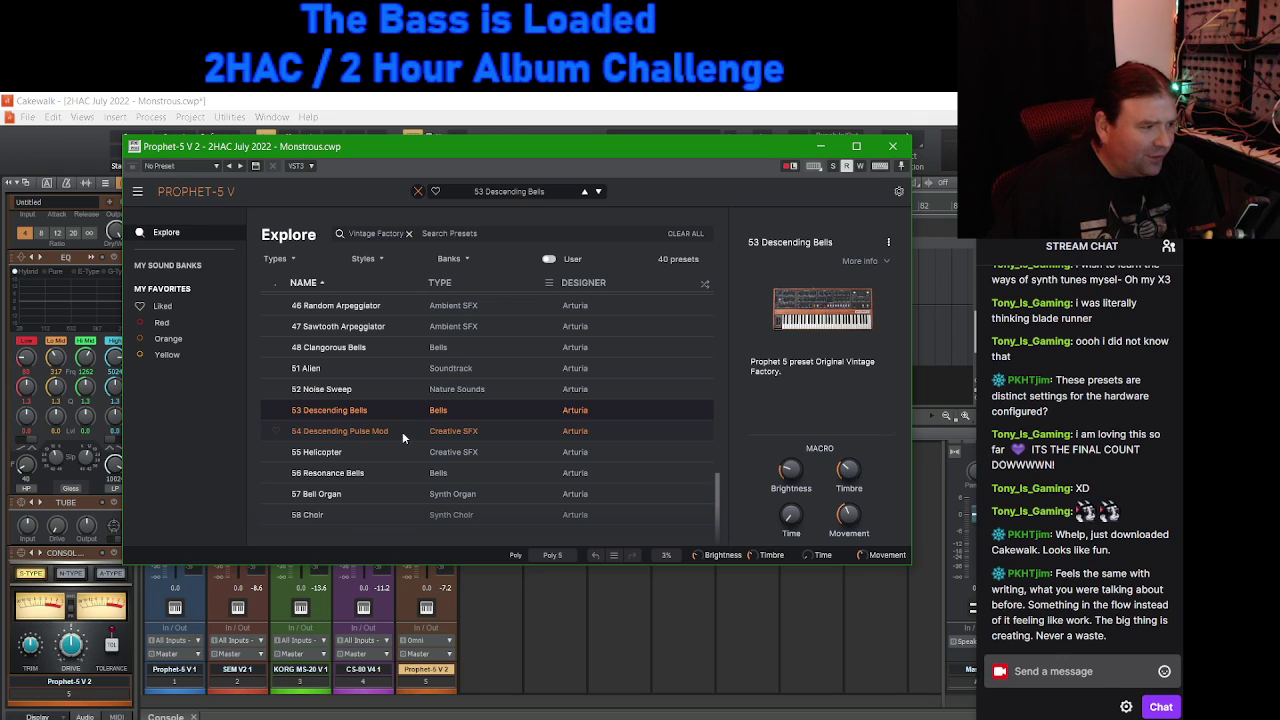
Step: Audition the presets 54 Descending Pulse Mod, 55 Helicopter, 52 Noise Sweep, 51 Alien and 48 Clangorous Bells
{"action": "left_click", "coordinate": [402, 431]}
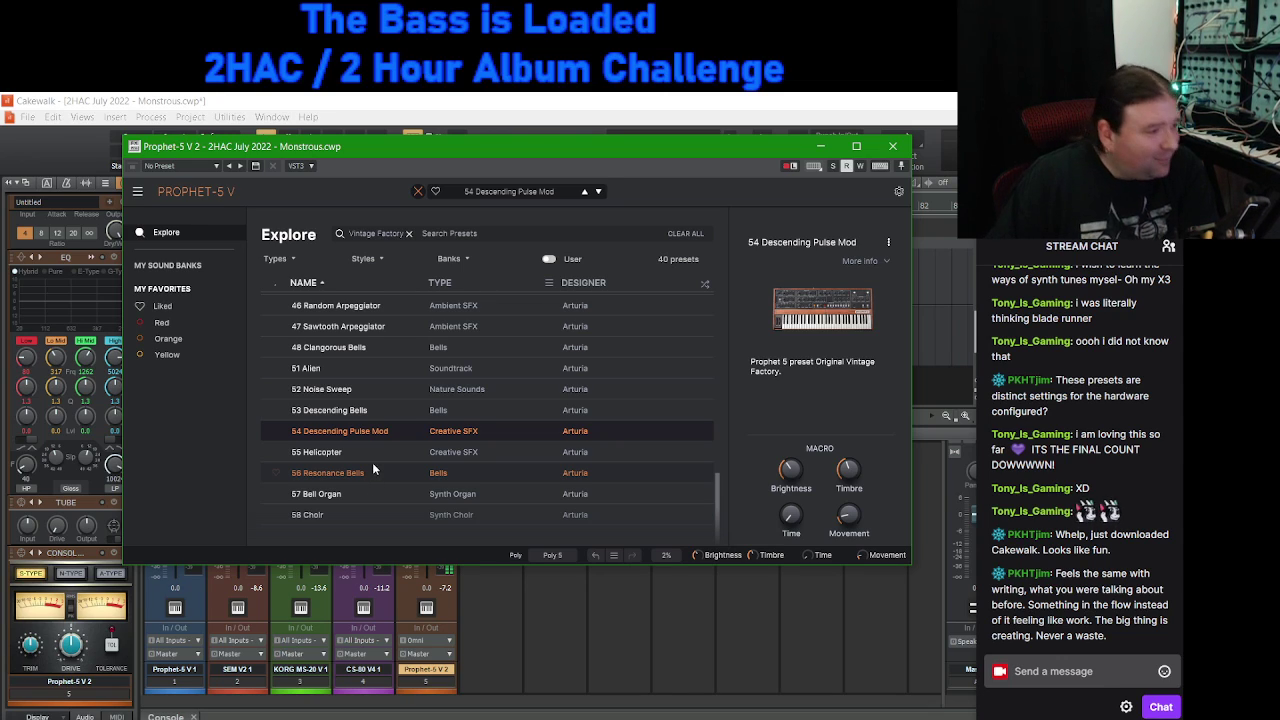
{"action": "left_click", "coordinate": [377, 455]}
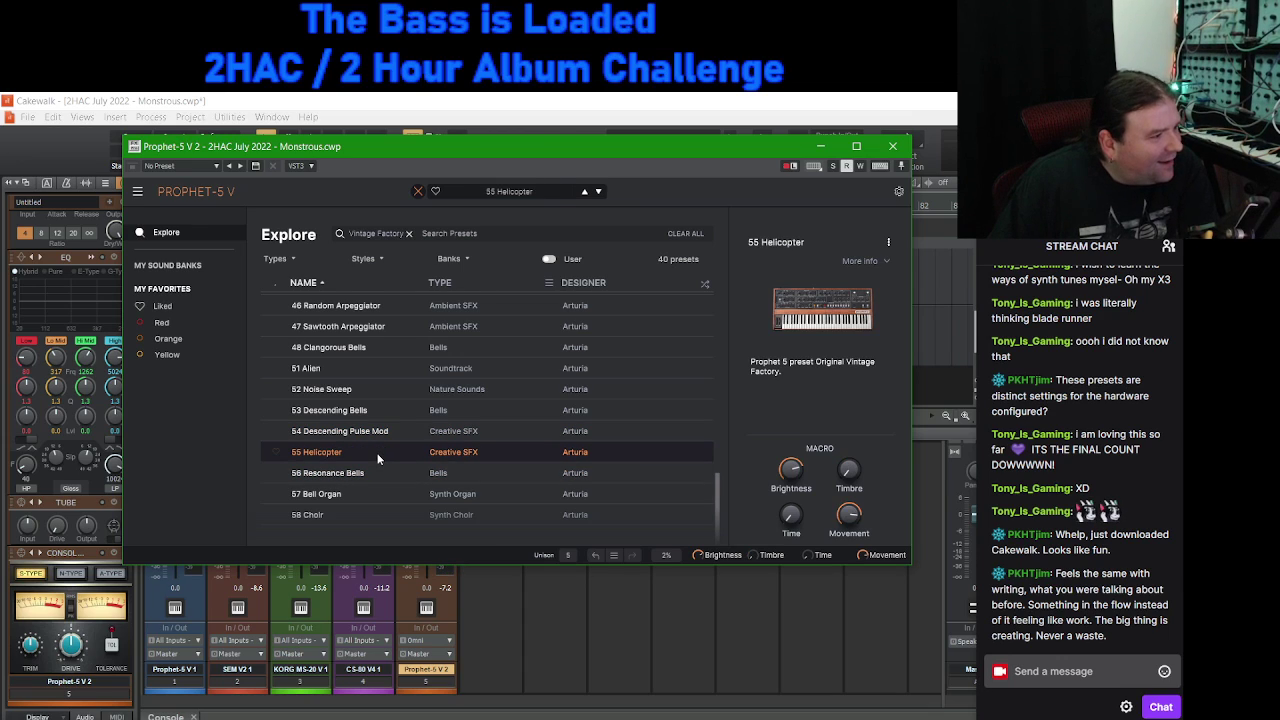
{"action": "left_click", "coordinate": [388, 392]}
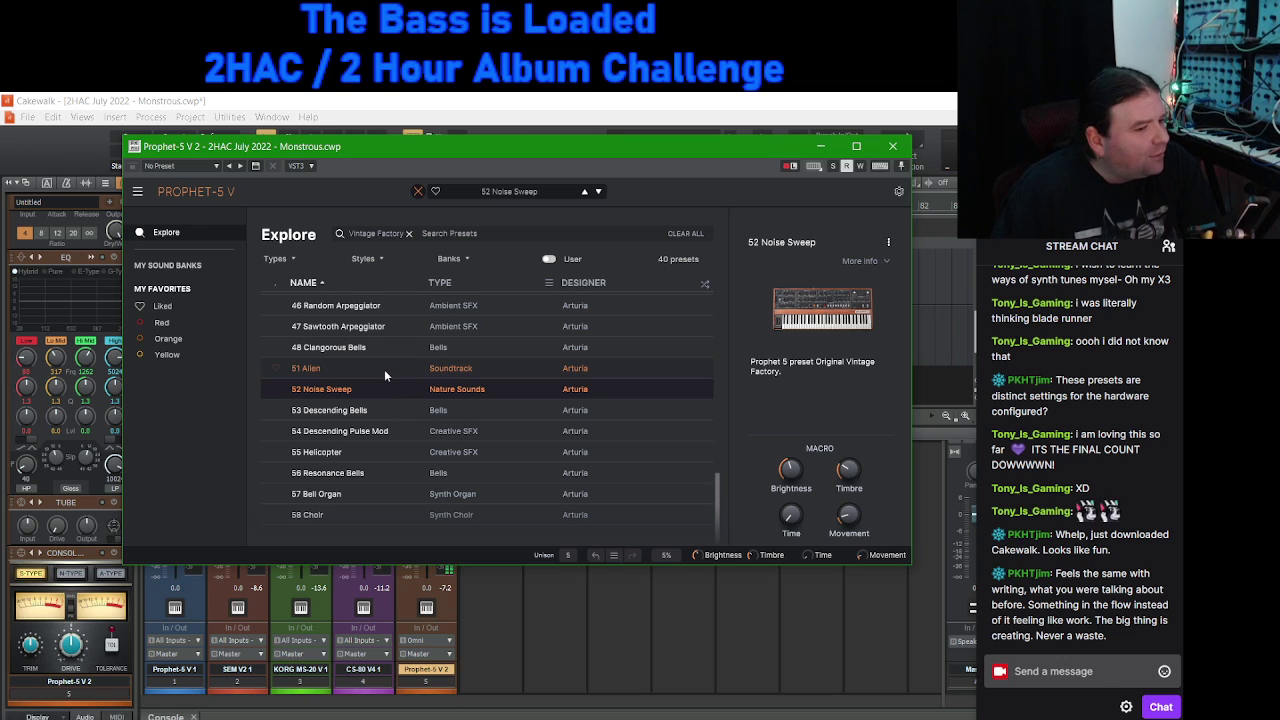
{"action": "left_click", "coordinate": [384, 368]}
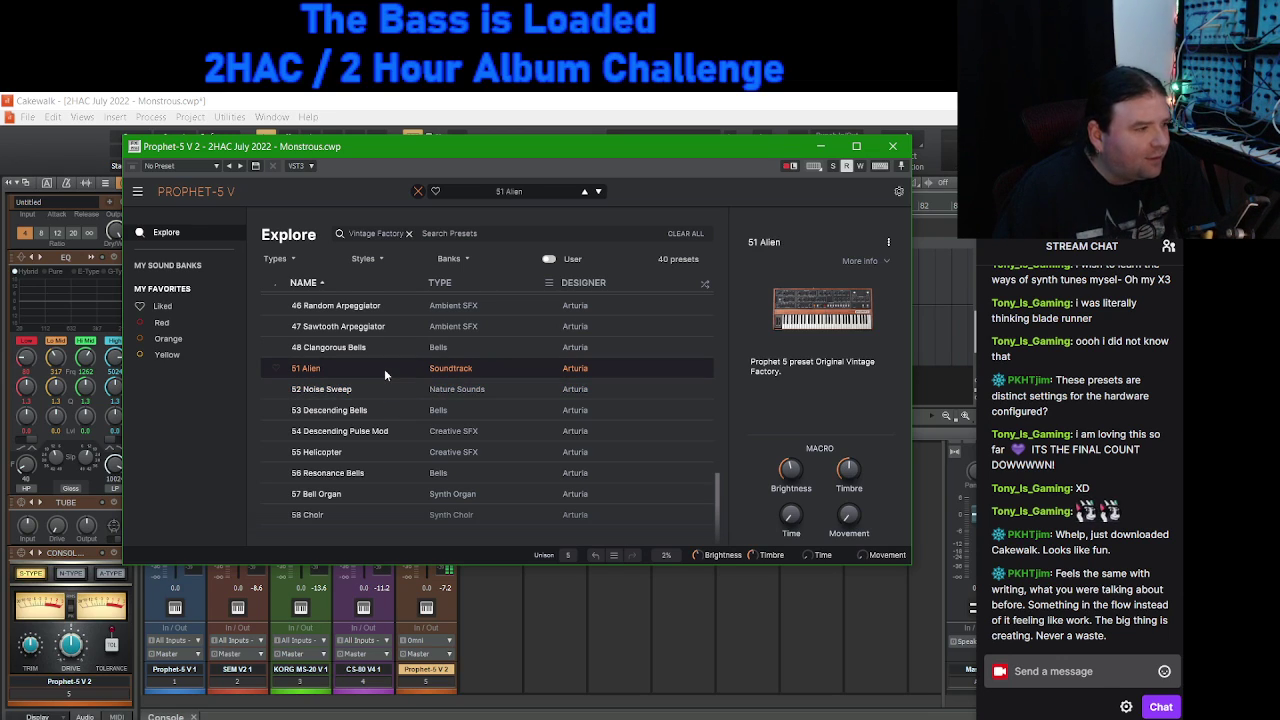
{"action": "left_click", "coordinate": [394, 346]}
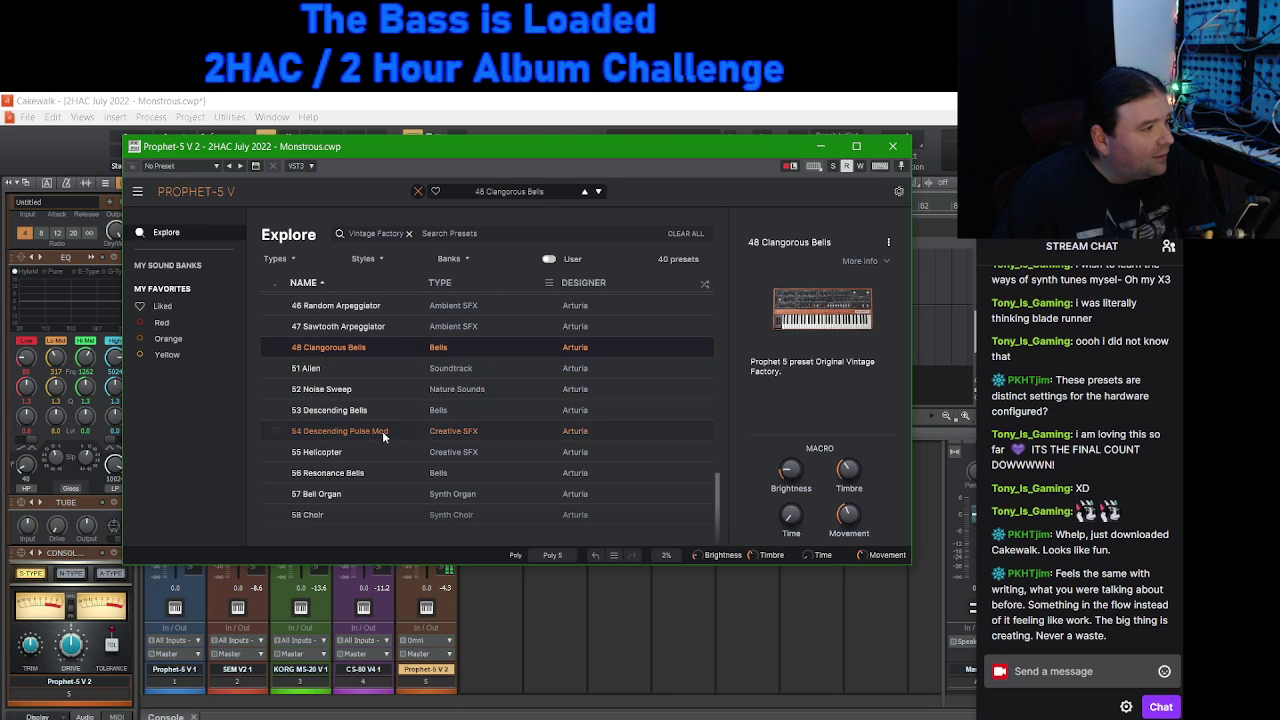
Step: Audition the arpeggiator, sync and modulation presets from 47 Sawtooth Arpeggiator back to 38 Echo Repeat
{"action": "scroll", "coordinate": [388, 400], "scroll_direction": "up", "scroll_amount": 1}
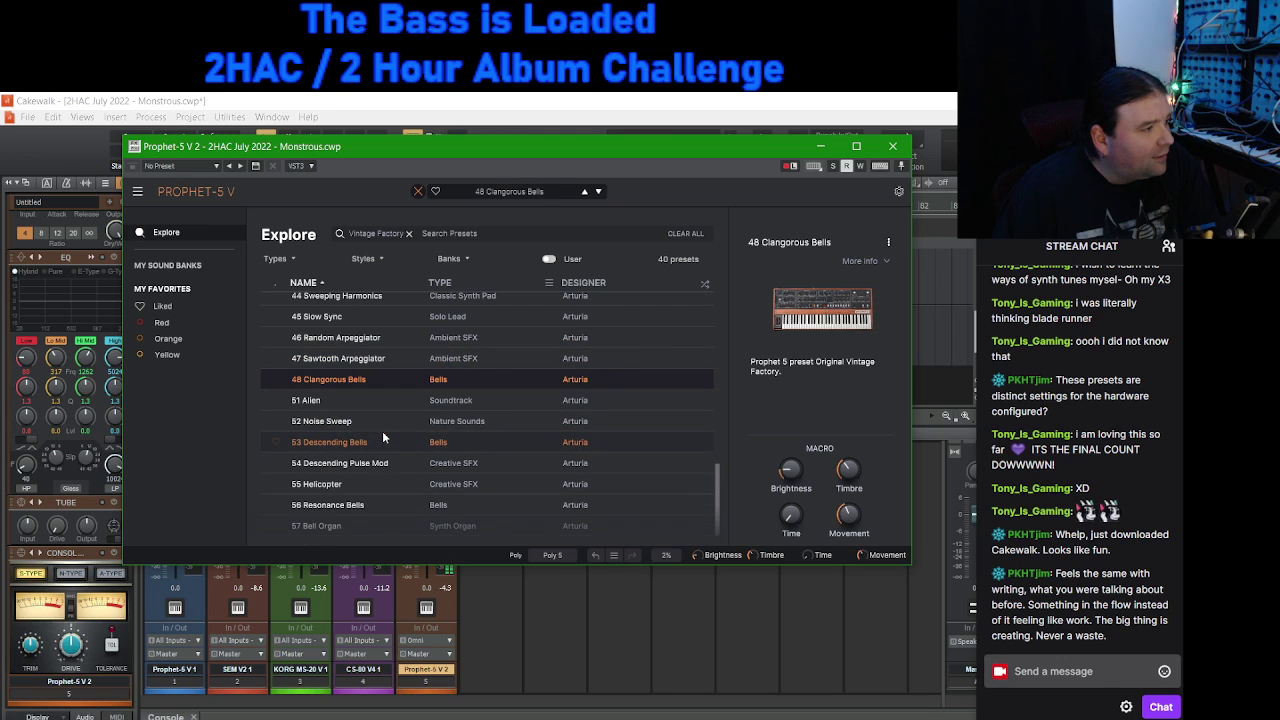
{"action": "left_click", "coordinate": [398, 357]}
{"action": "left_click", "coordinate": [399, 334]}
{"action": "scroll", "coordinate": [401, 346], "scroll_direction": "up", "scroll_amount": 1}
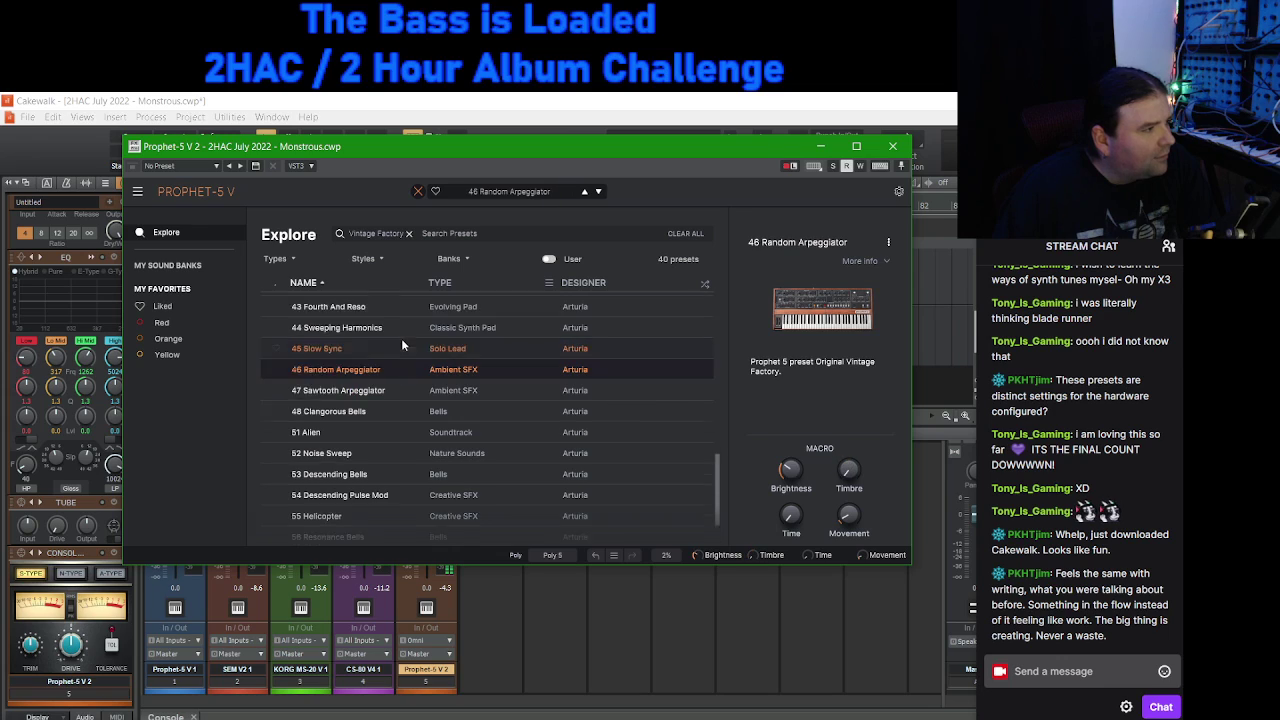
{"action": "scroll", "coordinate": [404, 380], "scroll_direction": "up", "scroll_amount": 3}
{"action": "left_click", "coordinate": [399, 411]}
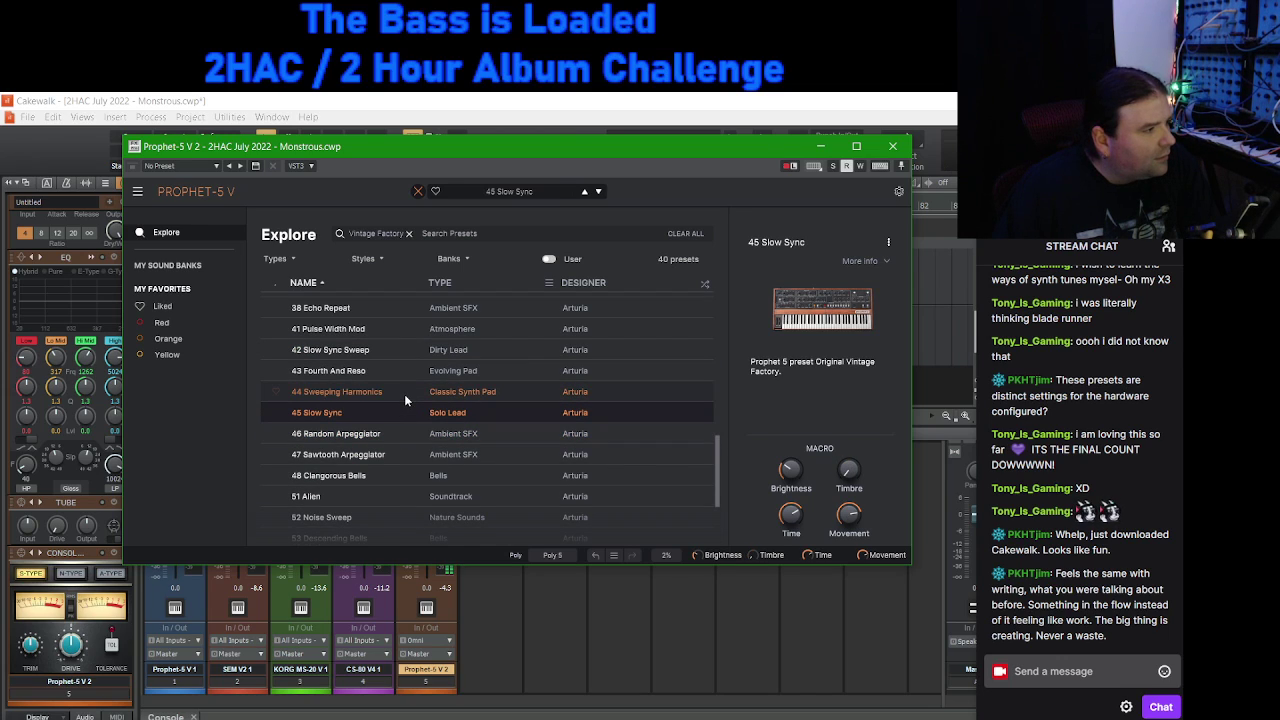
{"action": "left_click", "coordinate": [404, 392]}
{"action": "left_click", "coordinate": [406, 346]}
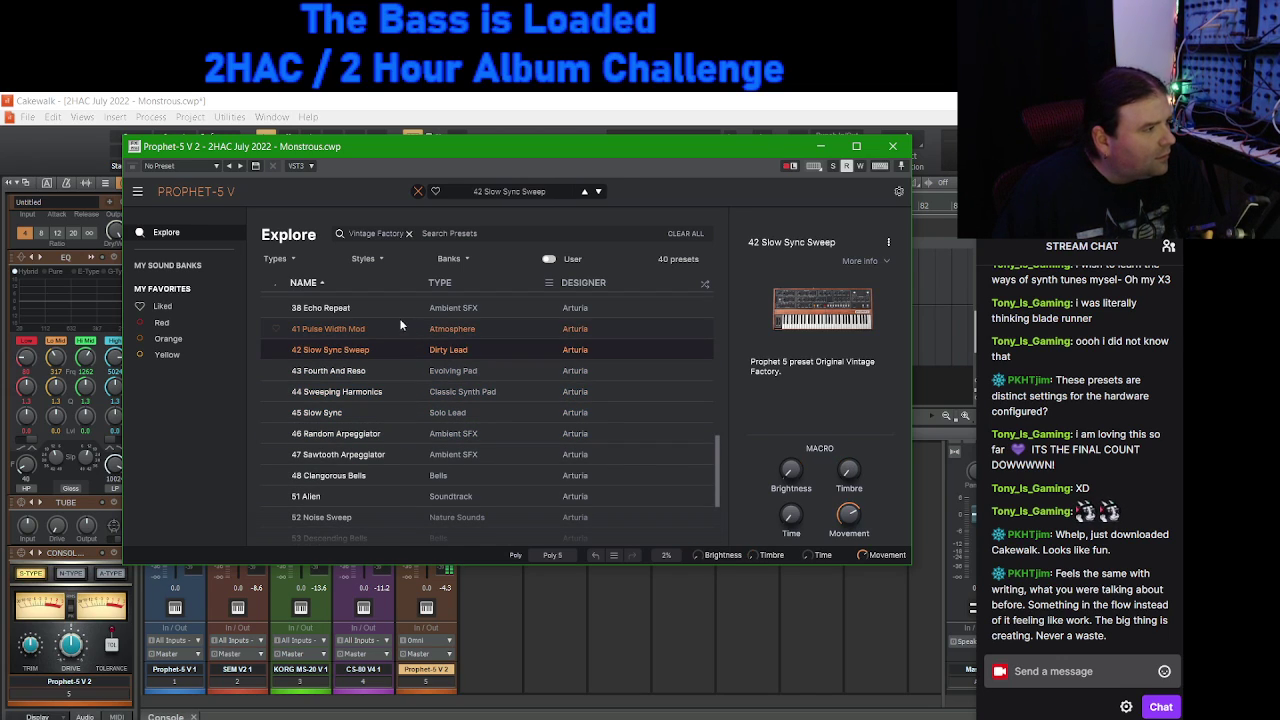
{"action": "left_click", "coordinate": [400, 325]}
{"action": "left_click", "coordinate": [400, 308]}
Step: Audition the Vintage Factory presets 36 Release Repeat and 35 Octave Sawteeth
{"action": "scroll", "coordinate": [400, 452], "scroll_direction": "up", "scroll_amount": 1}
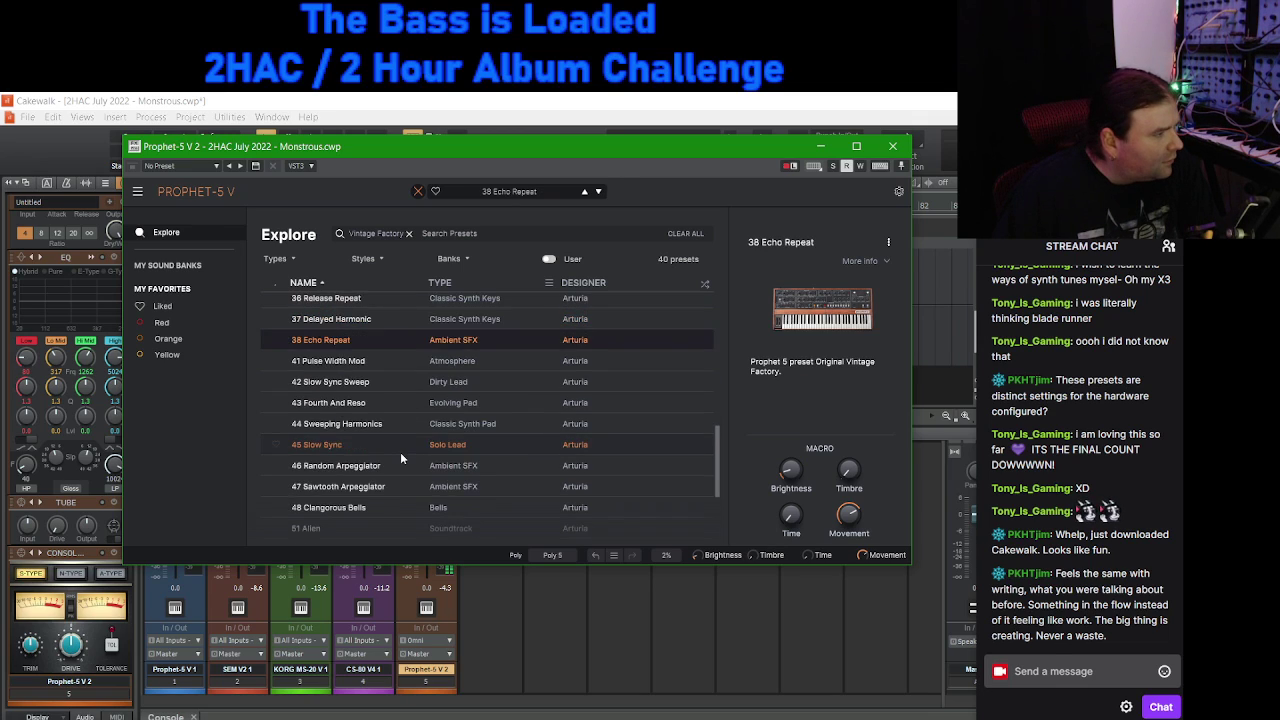
{"action": "scroll", "coordinate": [400, 452], "scroll_direction": "up", "scroll_amount": 3}
{"action": "left_click", "coordinate": [395, 428]}
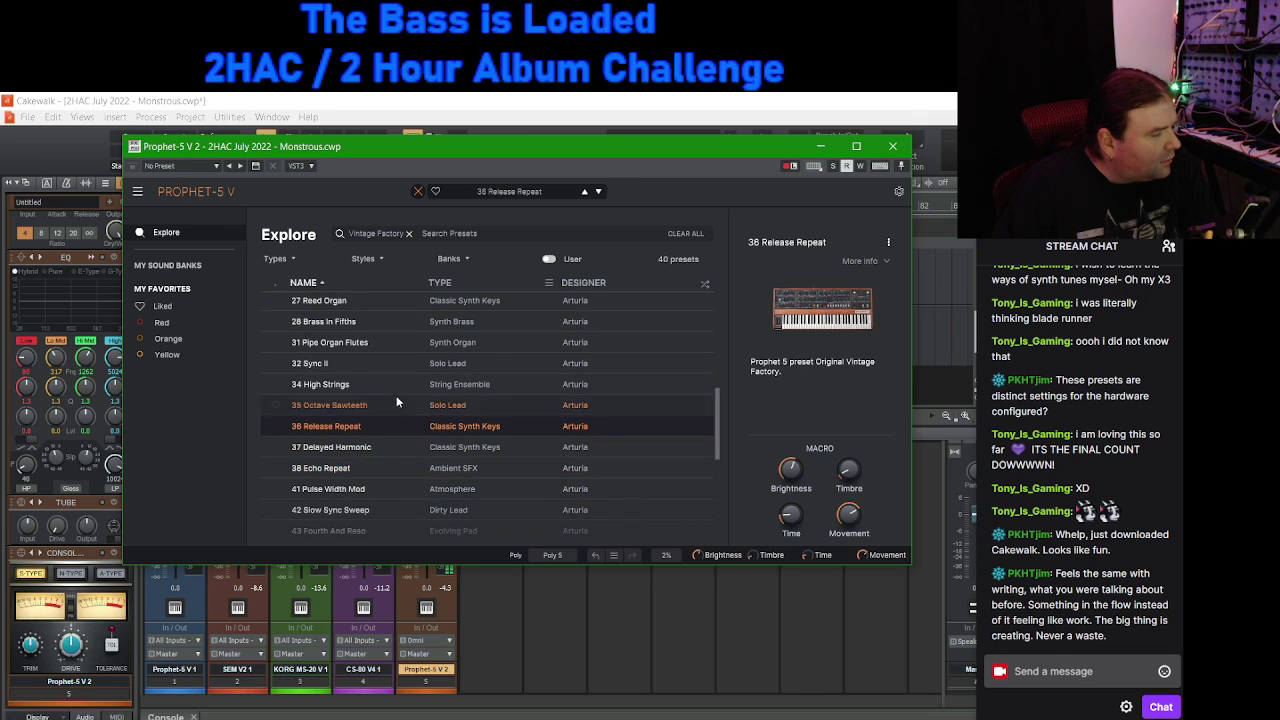
{"action": "left_click", "coordinate": [398, 404]}
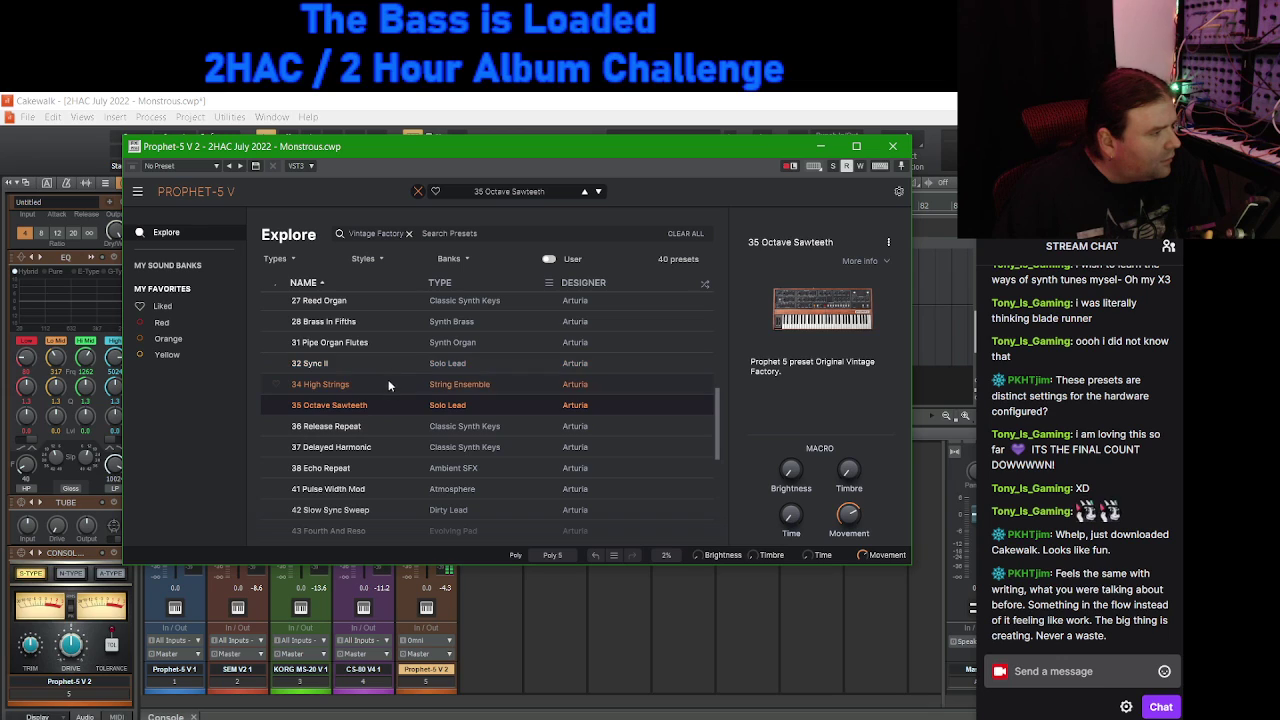
{"action": "scroll", "coordinate": [389, 364], "scroll_direction": "up", "scroll_amount": 2}
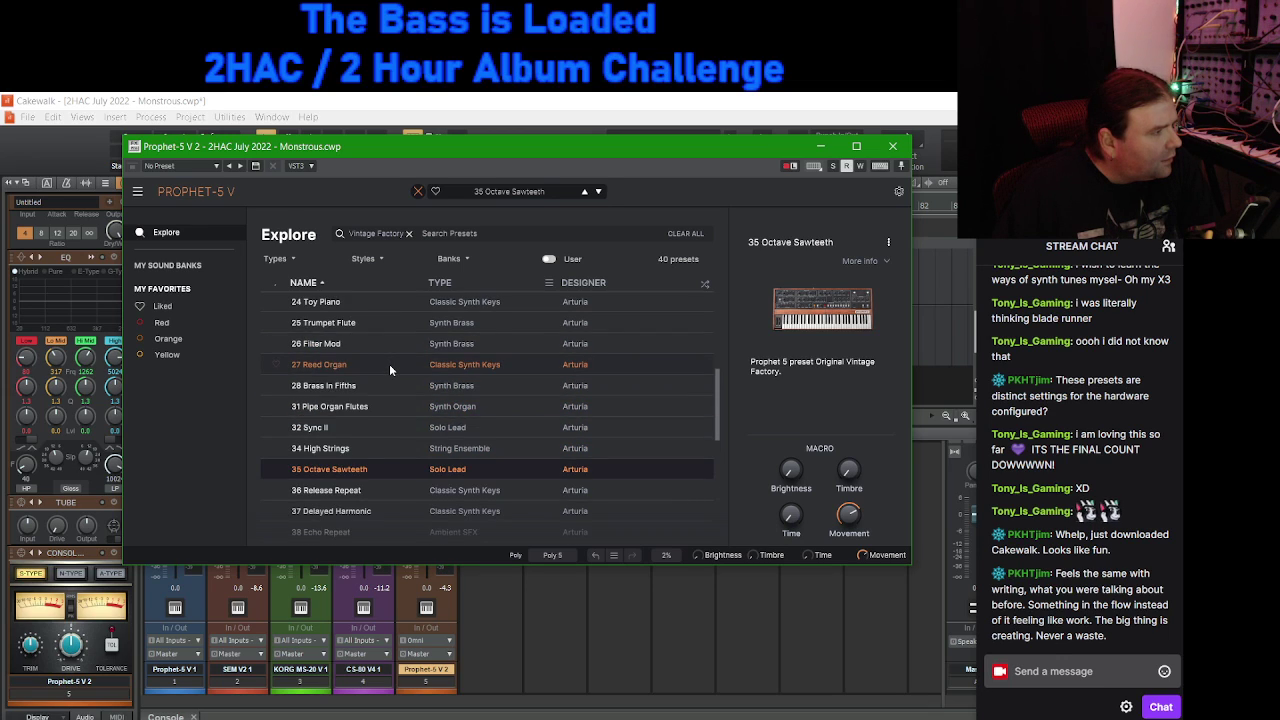
Step: Audition the presets 21 Unison Glide Reso, 22 Harmonium and 23 Organ Resonance from the earlier part of the bank
{"action": "scroll", "coordinate": [389, 364], "scroll_direction": "up", "scroll_amount": 5}
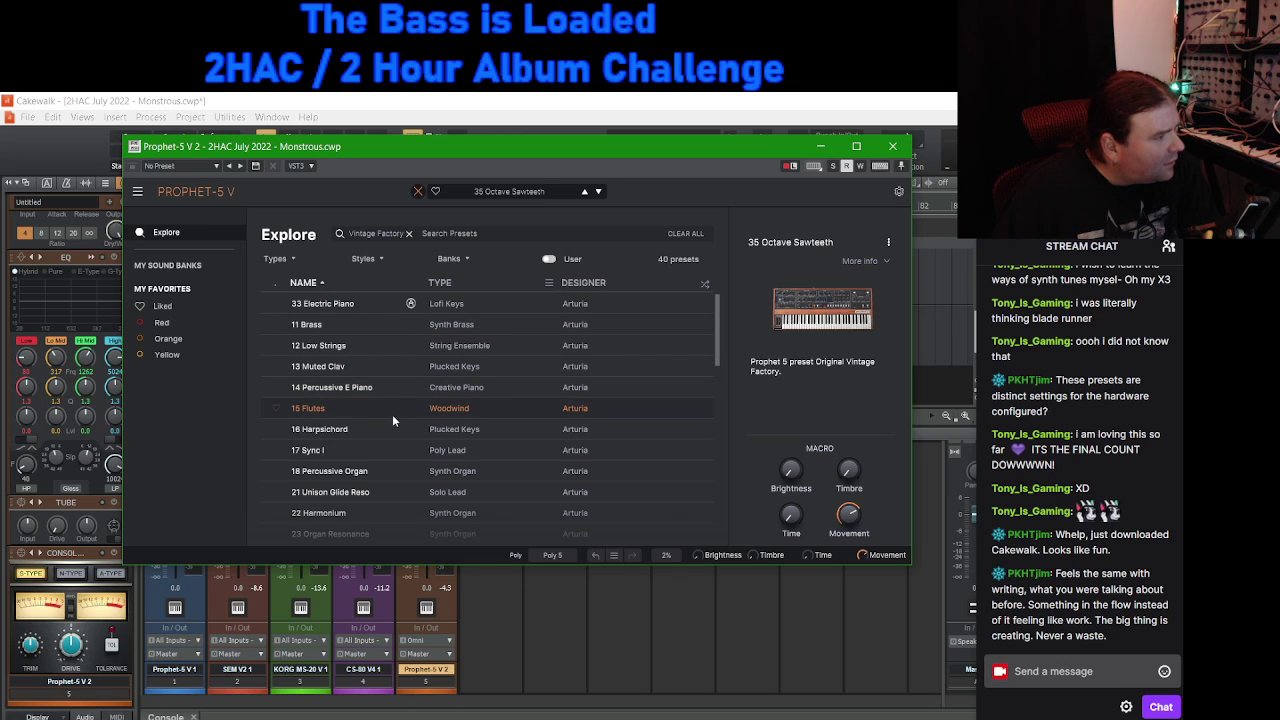
{"action": "left_click", "coordinate": [408, 499]}
{"action": "scroll", "coordinate": [409, 454], "scroll_direction": "down", "scroll_amount": 2}
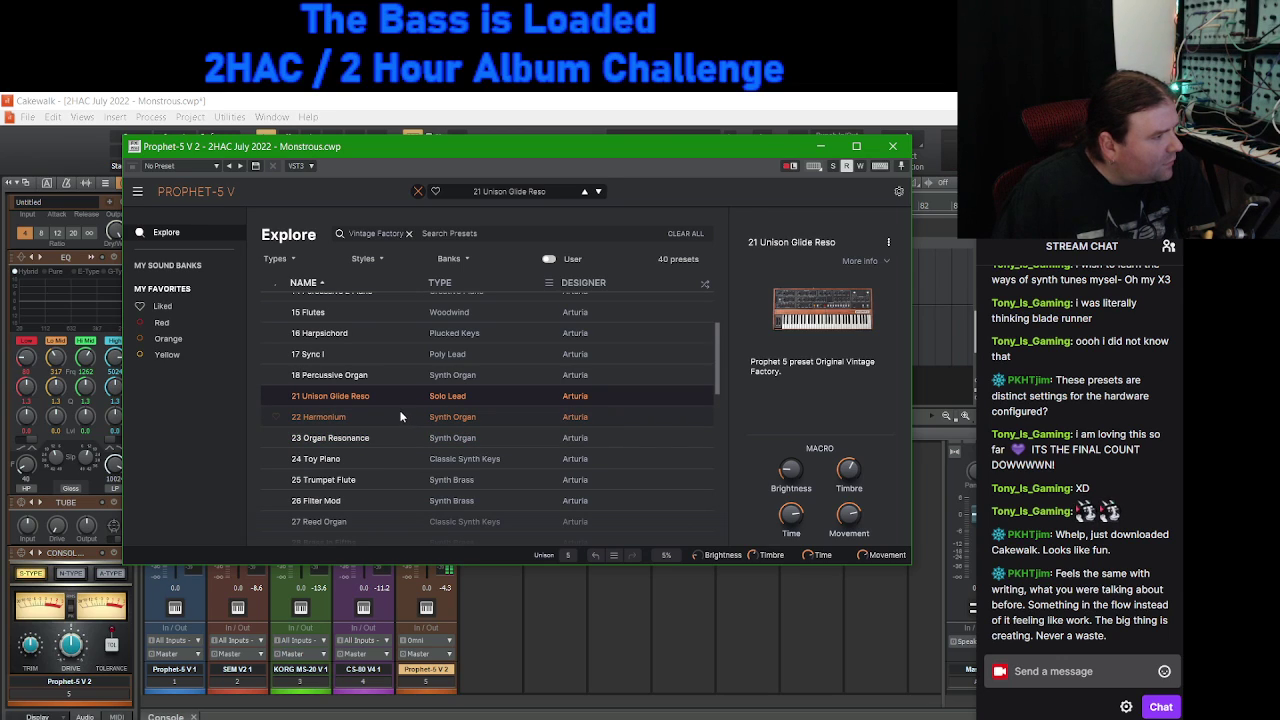
{"action": "left_click", "coordinate": [406, 418]}
{"action": "scroll", "coordinate": [401, 432], "scroll_direction": "down", "scroll_amount": 2}
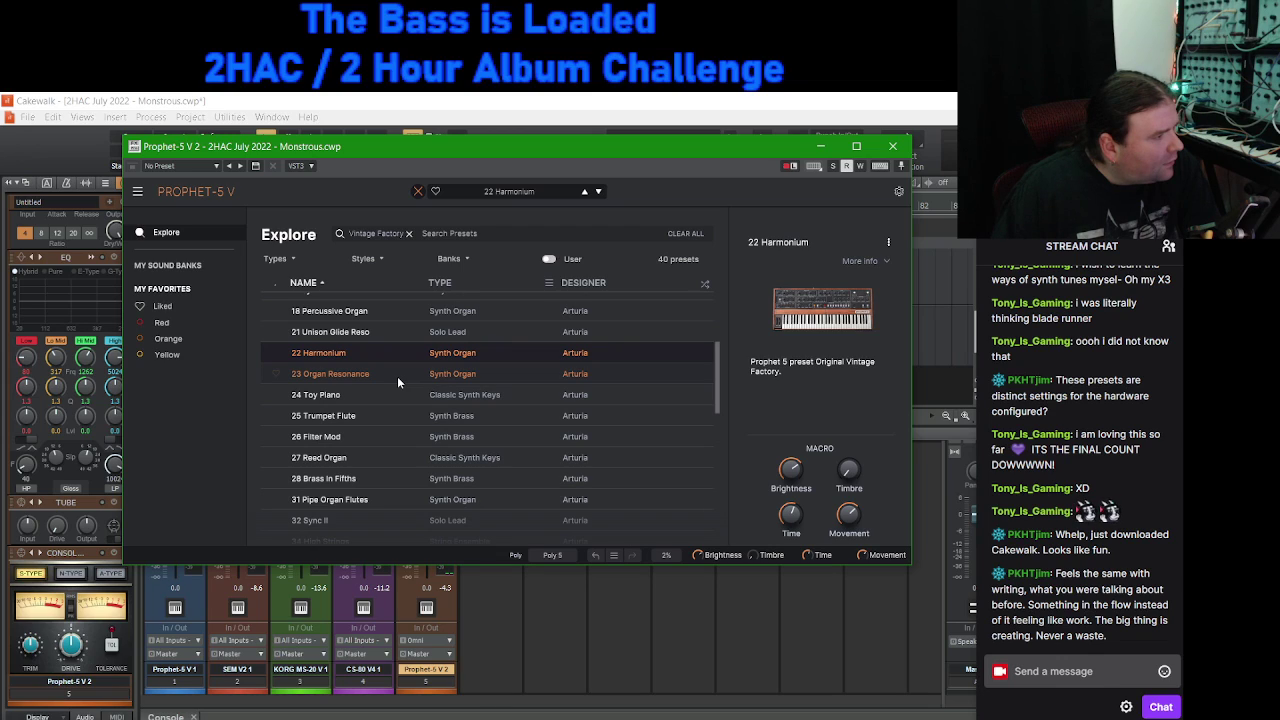
{"action": "left_click", "coordinate": [397, 376]}
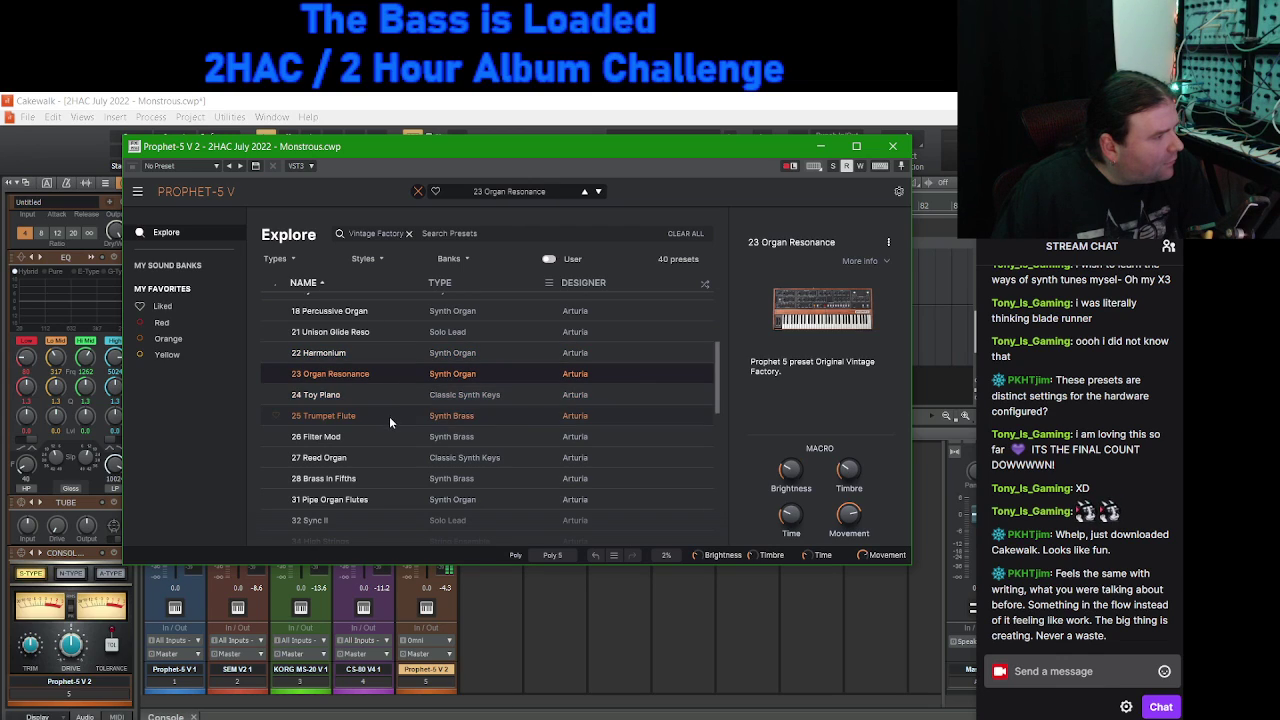
Step: Audition the brass and organ presets 25 Trumpet Flute, 26 Filter Mod, 27 Reed Organ, 28 Brass In Fifths and 31 Pipe Organ Flutes
{"action": "left_click", "coordinate": [389, 415]}
{"action": "left_click", "coordinate": [389, 438]}
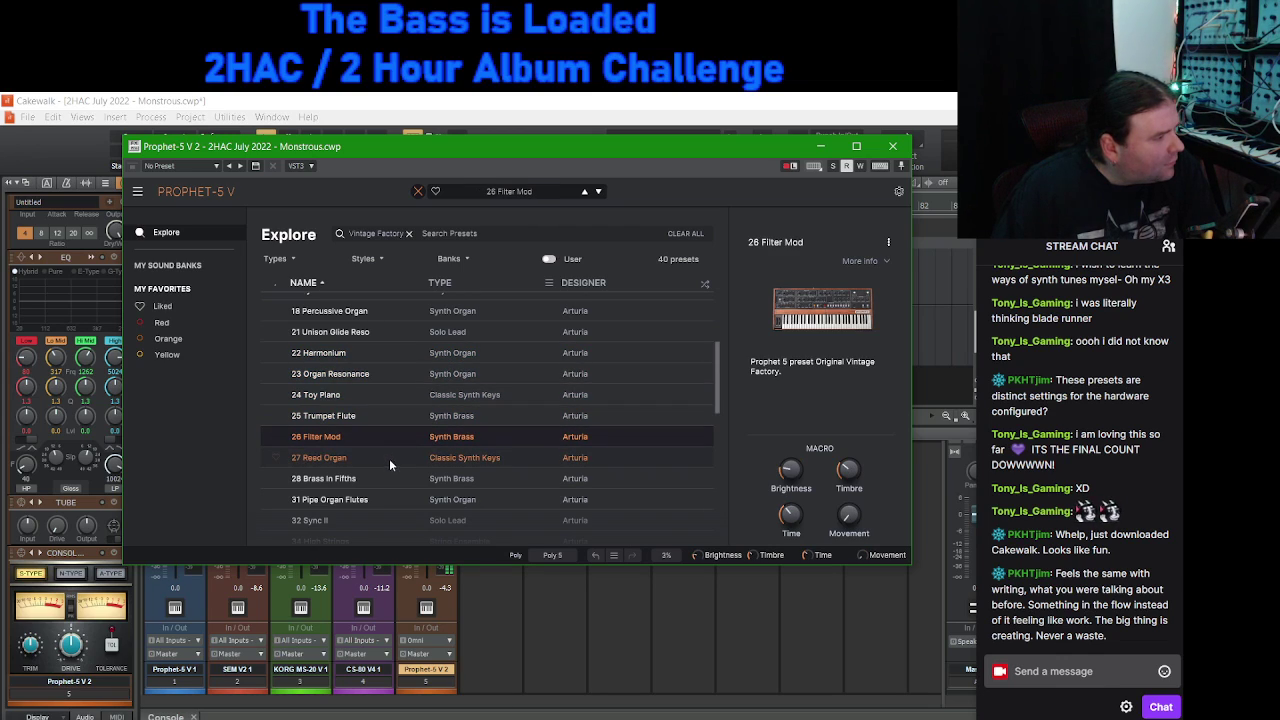
{"action": "left_click", "coordinate": [389, 458]}
{"action": "left_click", "coordinate": [392, 477]}
{"action": "left_click", "coordinate": [396, 498]}
Step: Audition the presets 32 Sync II, 34 High Strings and 35 Octave Sawteeth
{"action": "scroll", "coordinate": [405, 478], "scroll_direction": "down", "scroll_amount": 1}
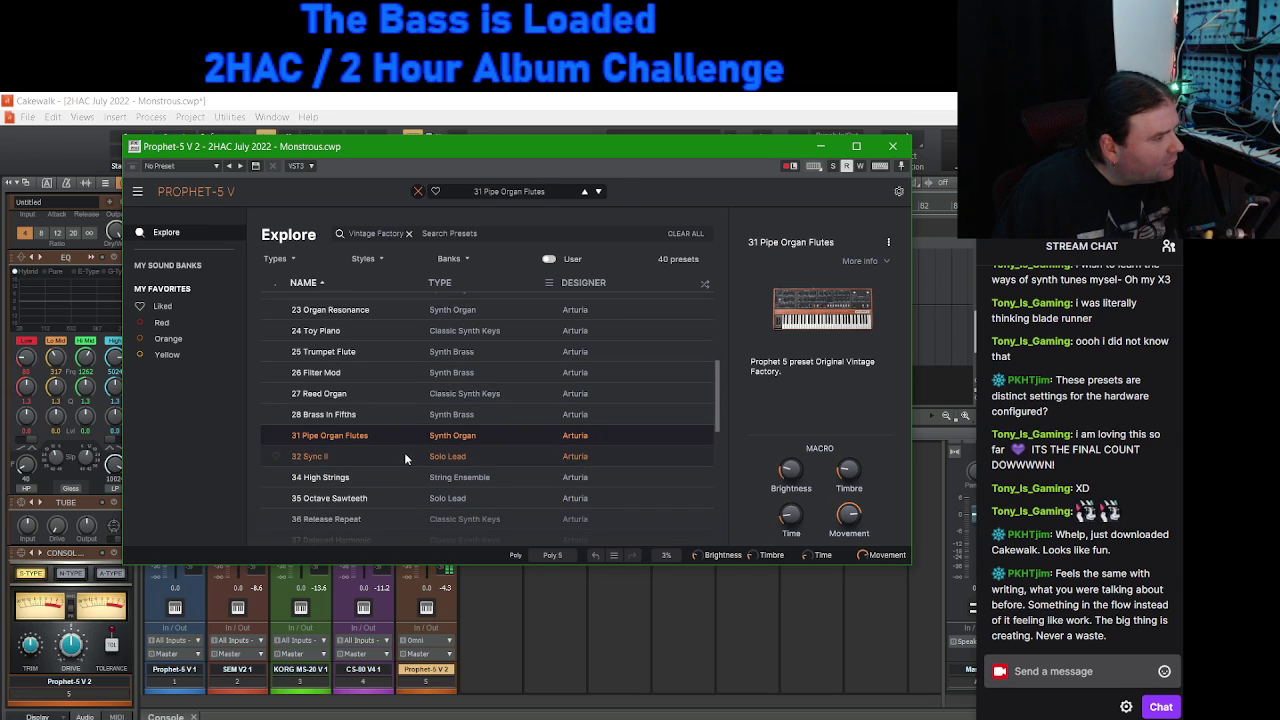
{"action": "left_click", "coordinate": [401, 455]}
{"action": "left_click", "coordinate": [401, 479]}
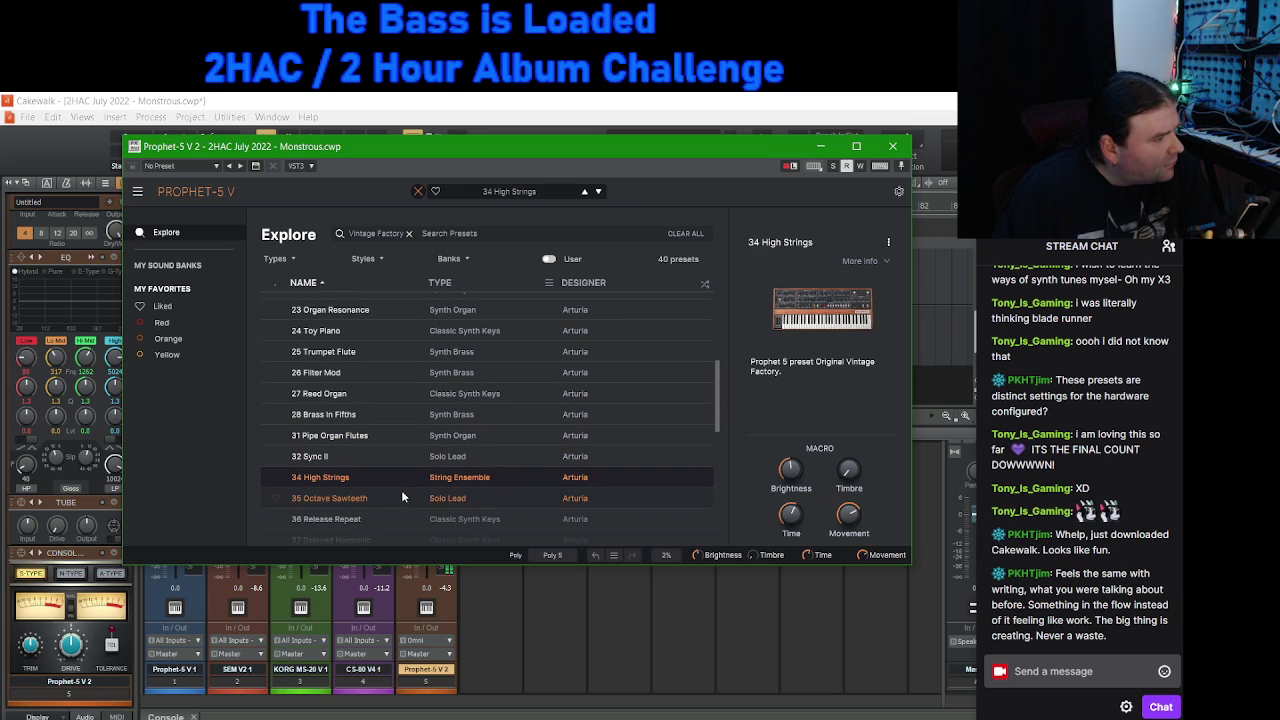
{"action": "left_click", "coordinate": [404, 497]}
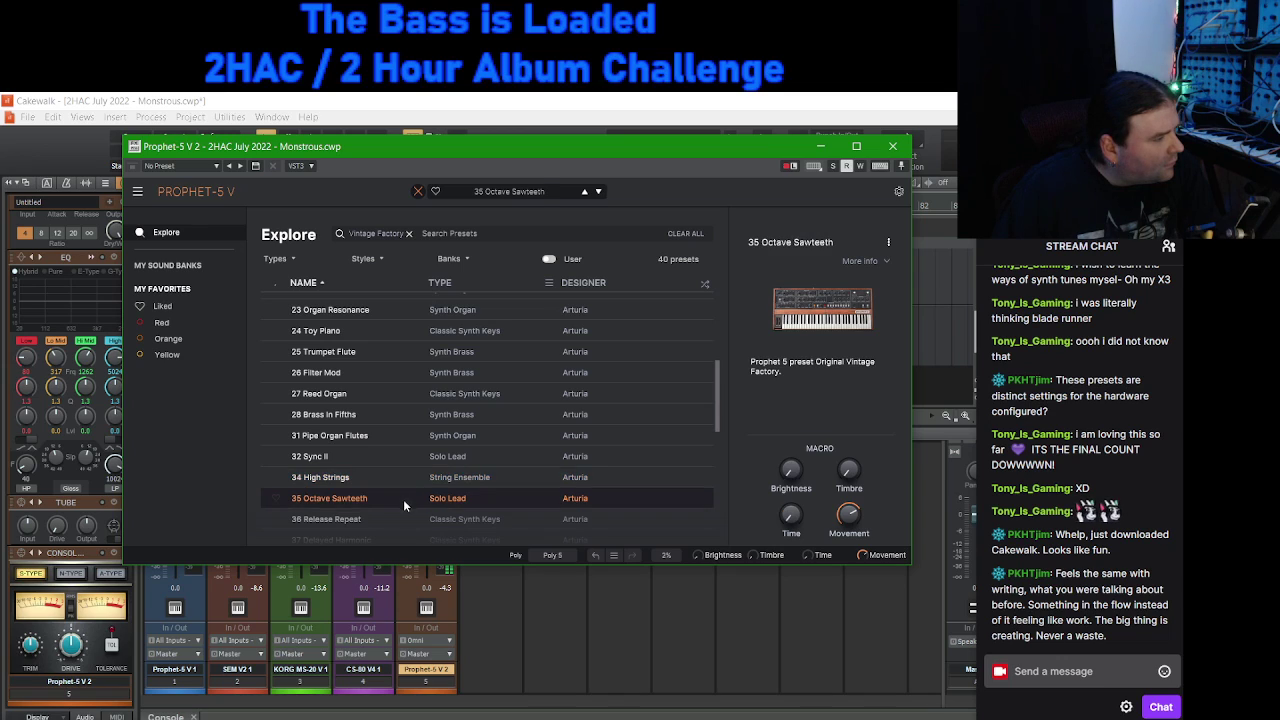
Step: Audition the presets 36 Release Repeat, 37 Delayed Harmonic, 38 Echo Repeat, 41 Pulse Width Mod and 42 Slow Sync Sweep
{"action": "scroll", "coordinate": [404, 505], "scroll_direction": "down", "scroll_amount": 2}
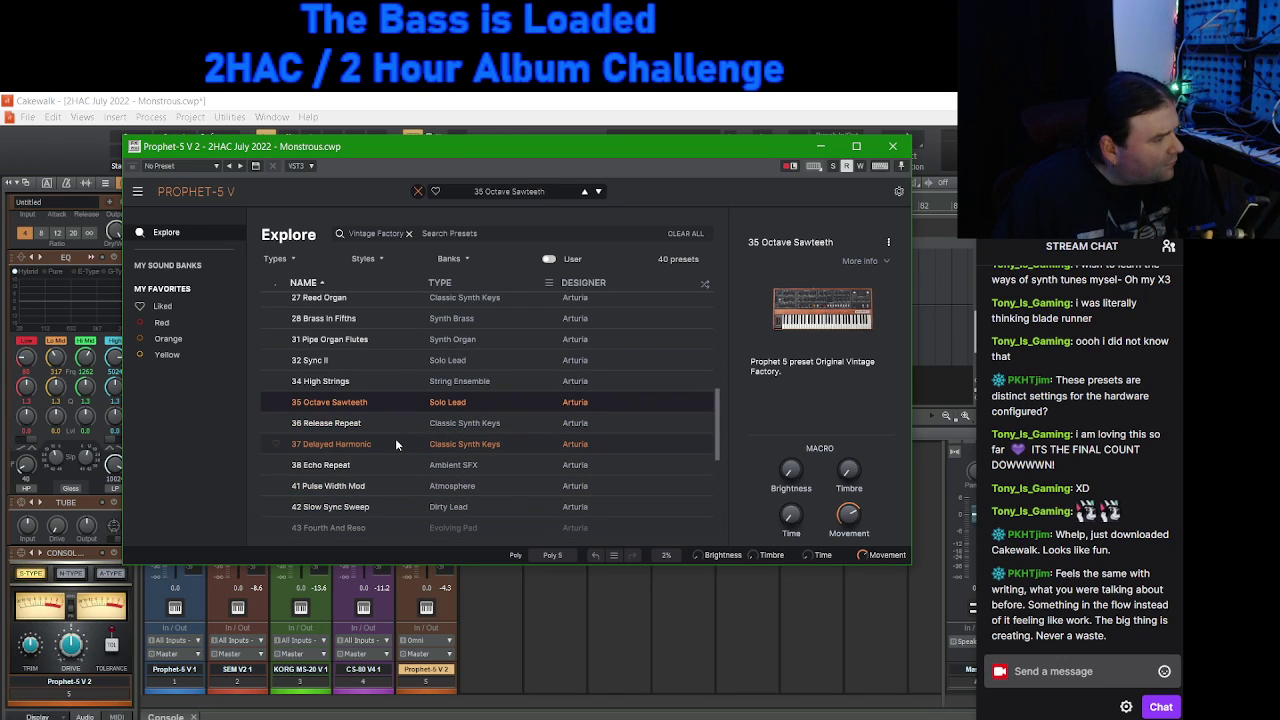
{"action": "scroll", "coordinate": [395, 432], "scroll_direction": "down", "scroll_amount": 5}
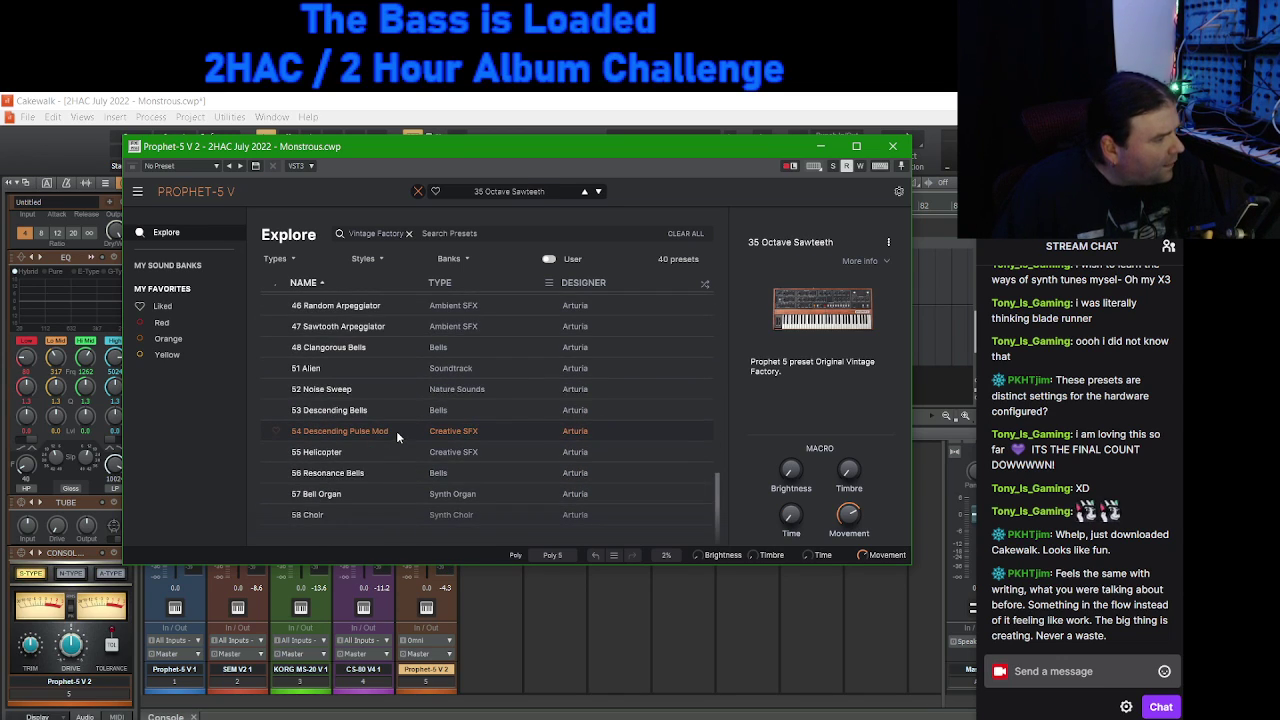
{"action": "scroll", "coordinate": [396, 430], "scroll_direction": "up", "scroll_amount": 5}
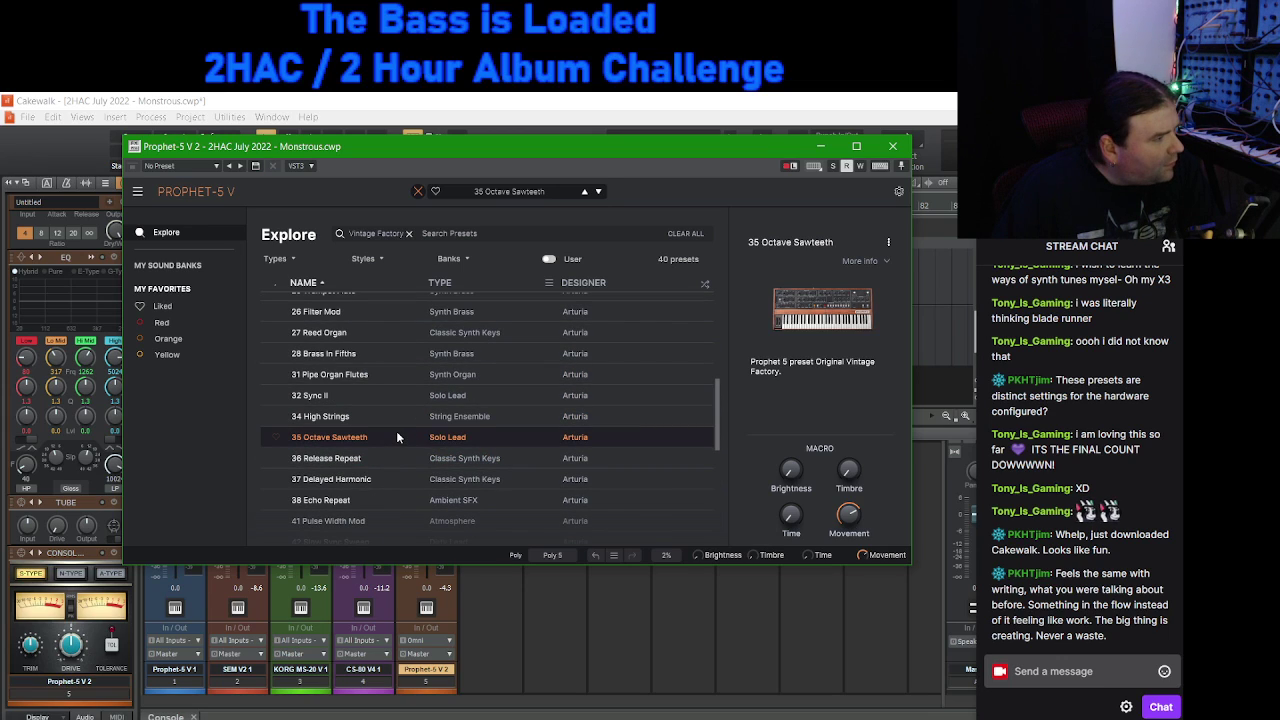
{"action": "left_click", "coordinate": [396, 427]}
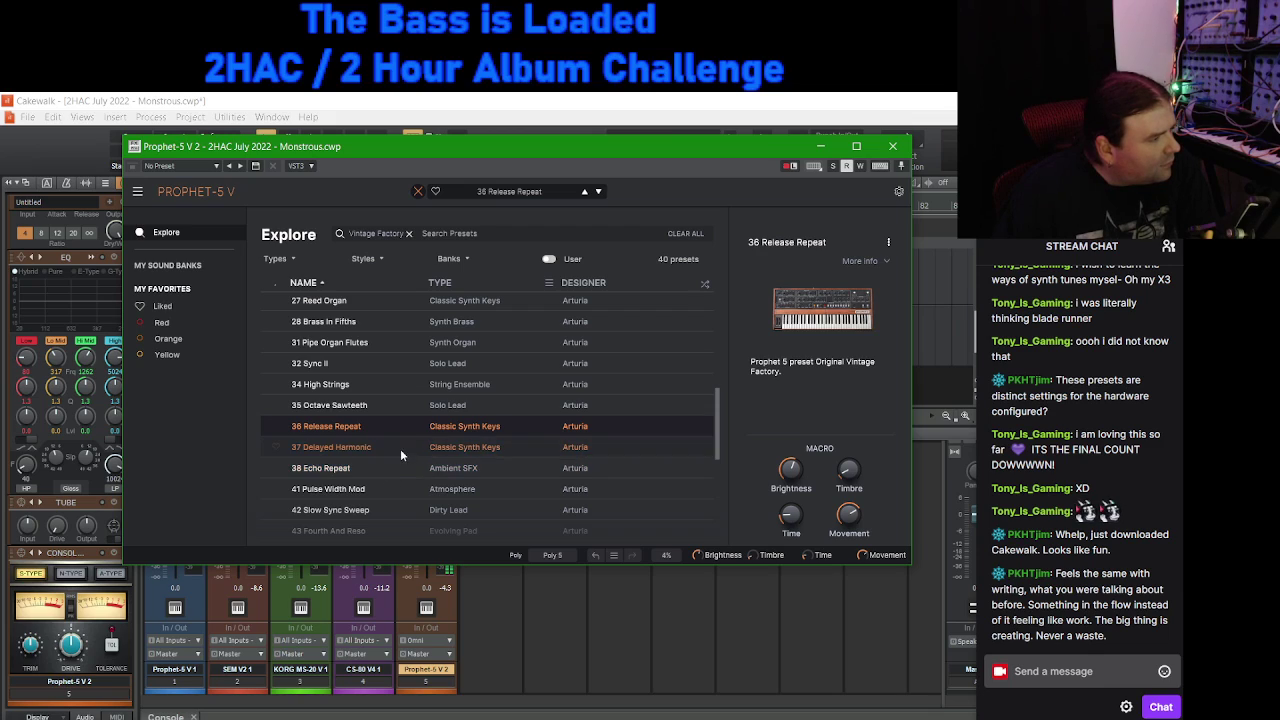
{"action": "left_click", "coordinate": [400, 448]}
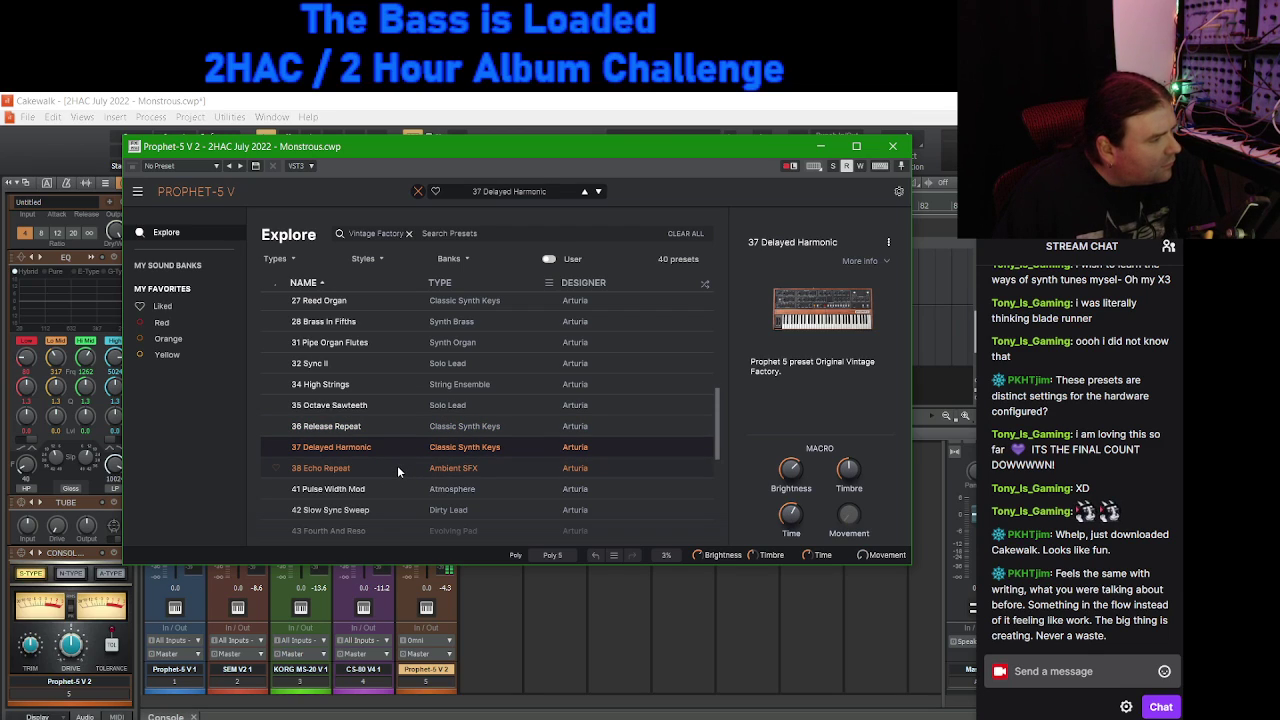
{"action": "left_click", "coordinate": [397, 466]}
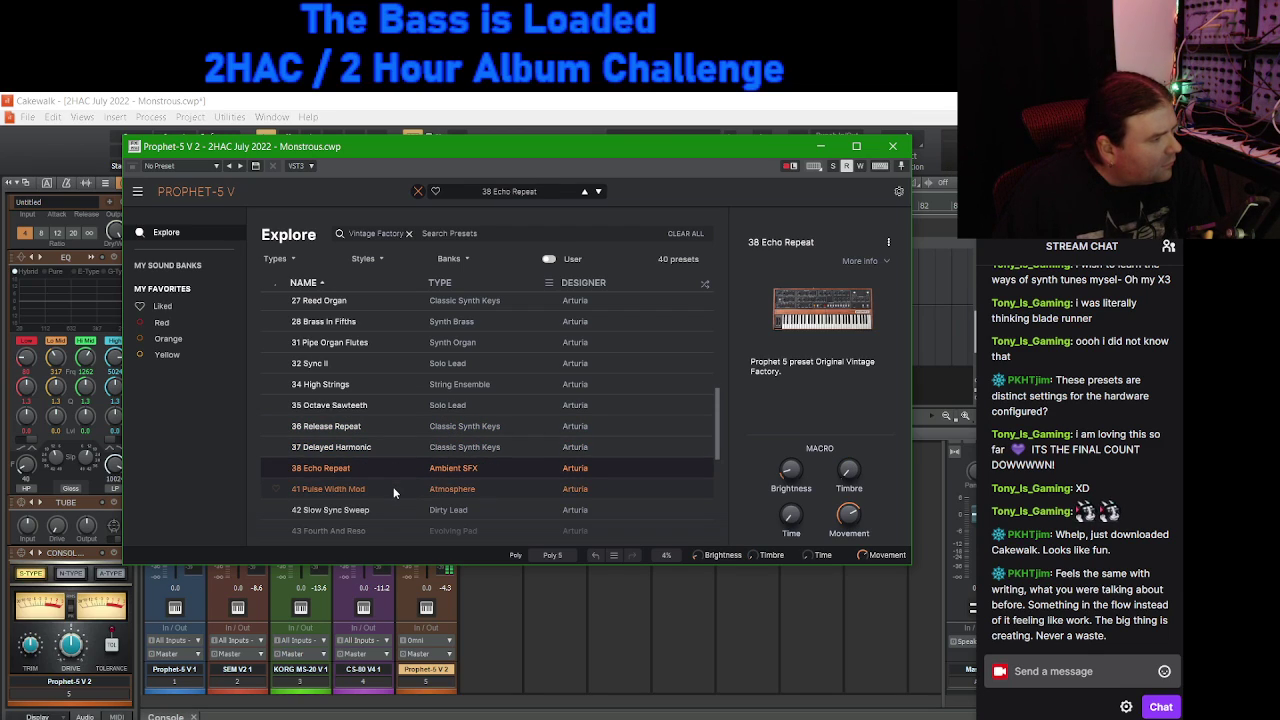
{"action": "left_click", "coordinate": [394, 491]}
{"action": "left_click", "coordinate": [398, 507]}
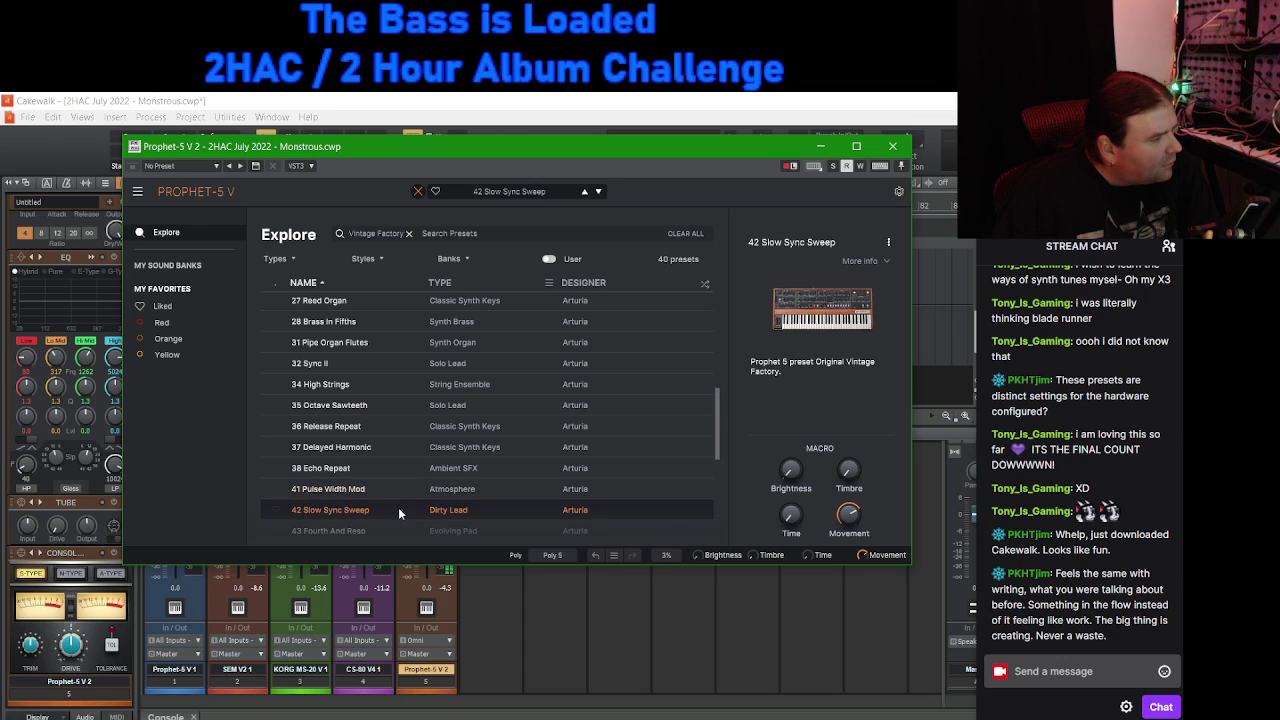
Step: Audition the presets 43 Fourth And Reso, 44 Sweeping Harmonics, 45 Slow Sync, 46 Random Arpeggiator and 47 Sawtooth Arpeggiator
{"action": "scroll", "coordinate": [398, 507], "scroll_direction": "down", "scroll_amount": 3}
{"action": "left_click", "coordinate": [398, 434]}
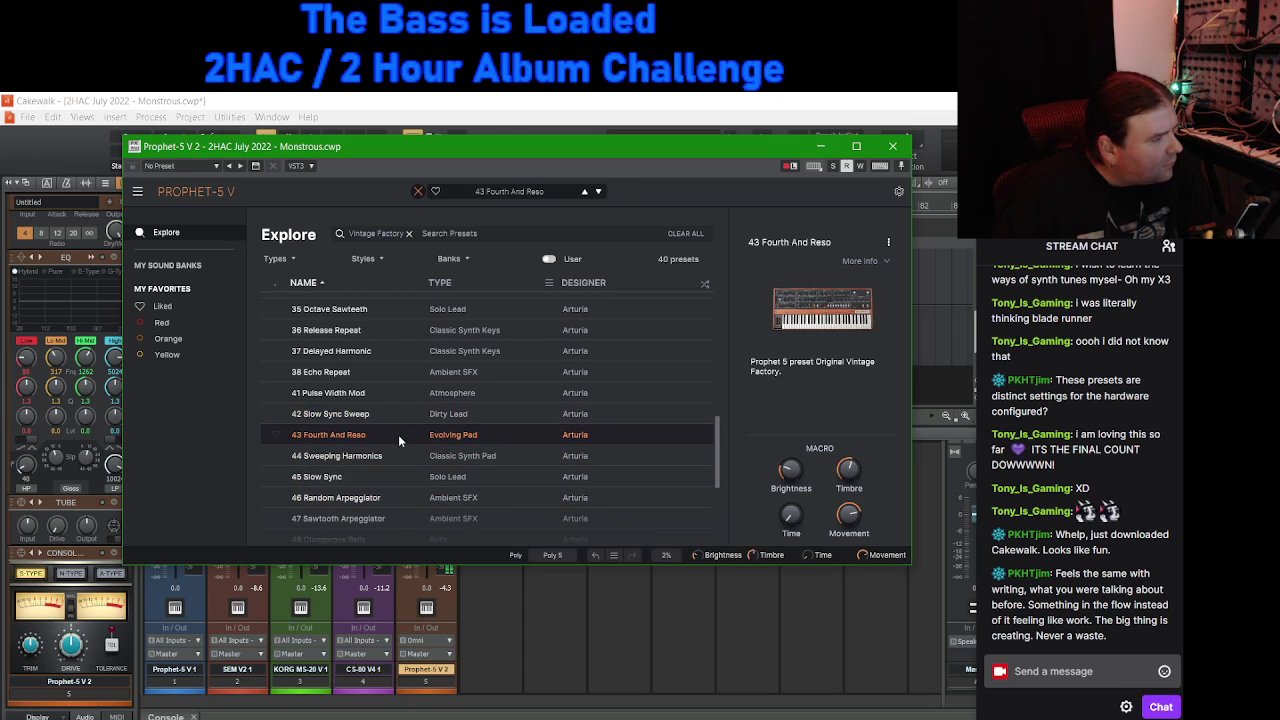
{"action": "left_click", "coordinate": [399, 458]}
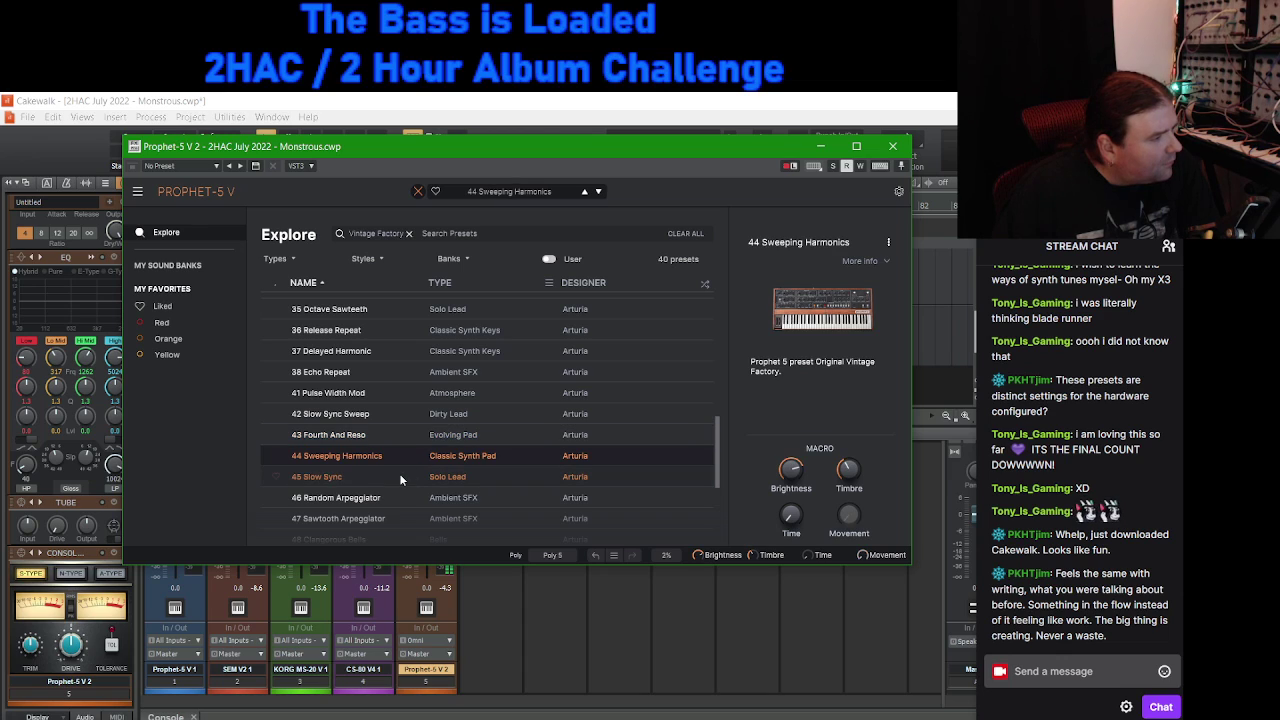
{"action": "left_click", "coordinate": [399, 475]}
{"action": "left_click", "coordinate": [410, 495]}
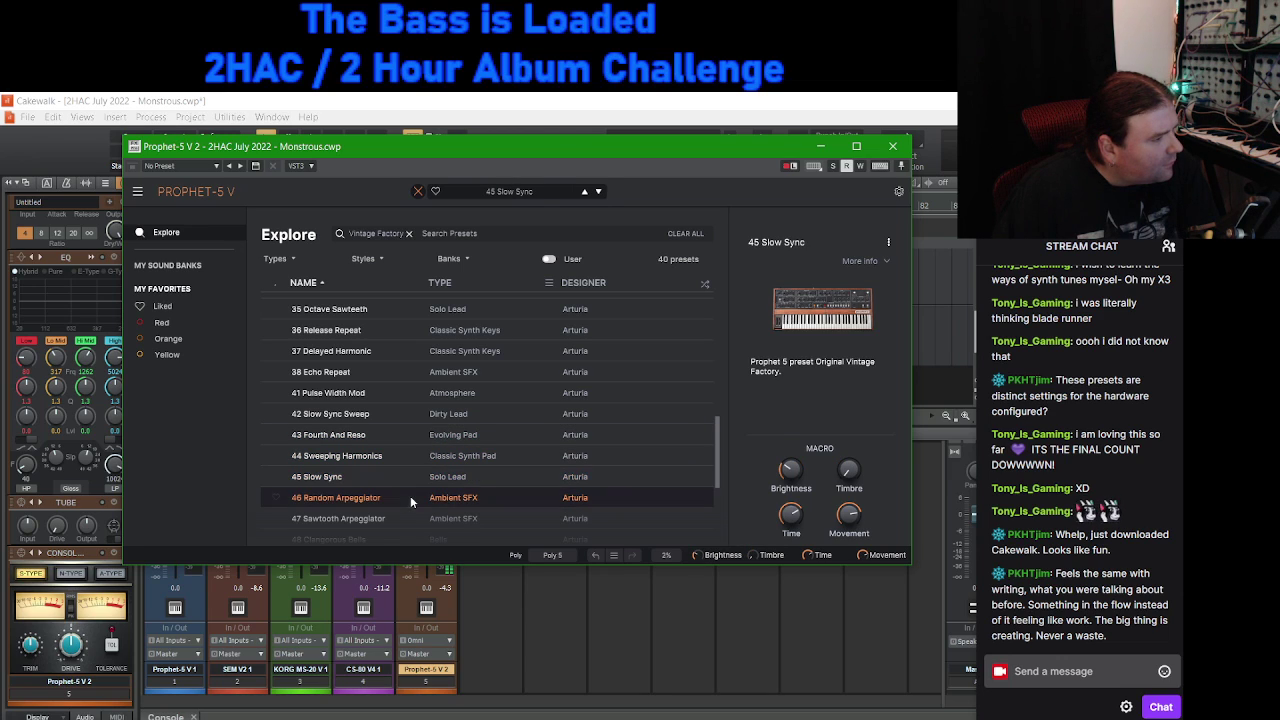
{"action": "scroll", "coordinate": [409, 503], "scroll_direction": "down", "scroll_amount": 3}
{"action": "left_click", "coordinate": [383, 379]}
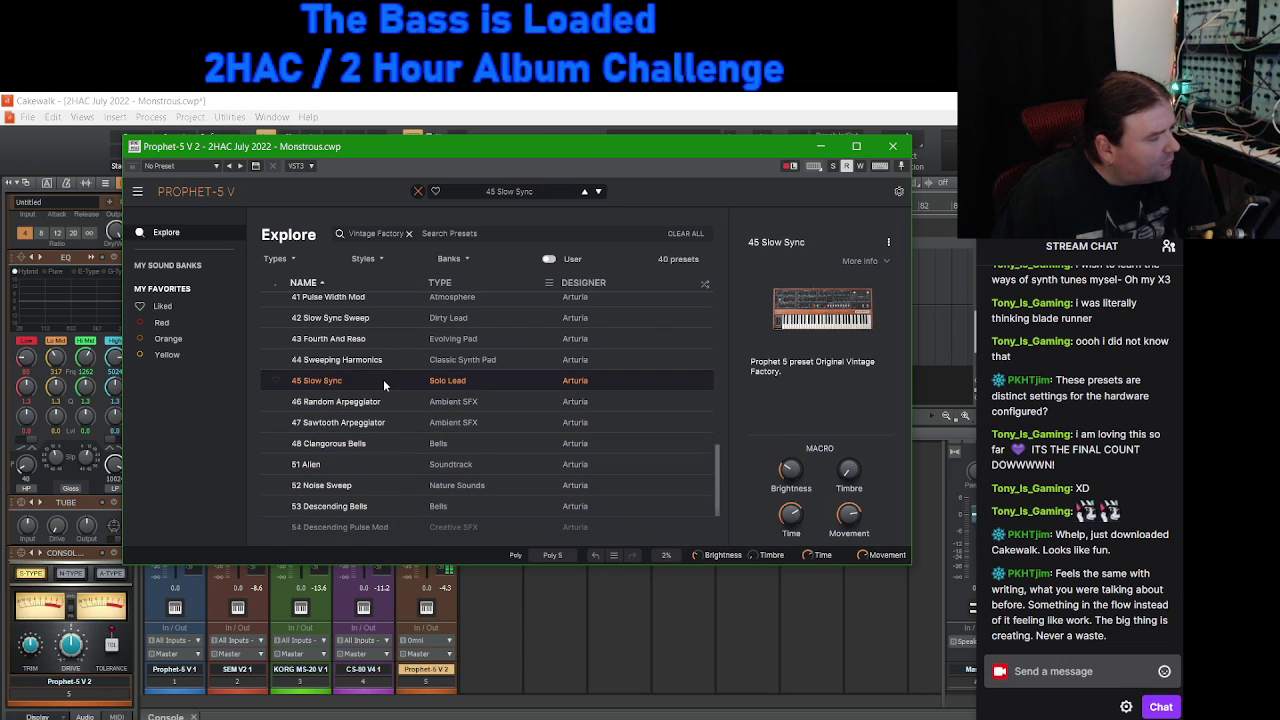
{"action": "left_click", "coordinate": [403, 424]}
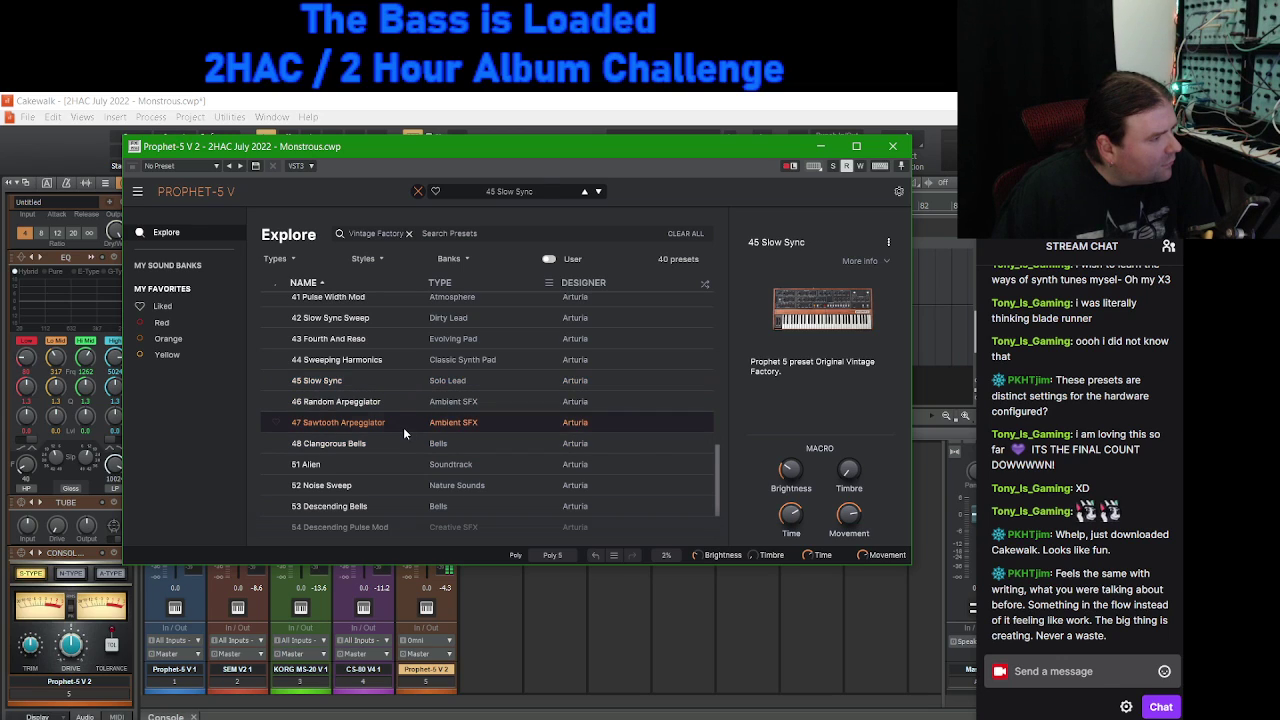
Step: Audition the presets 48 Clangorous Bells, 51 Alien, 52 Noise Sweep, 53 Descending Bells and 54 Descending Pulse Mod
{"action": "left_click", "coordinate": [401, 442]}
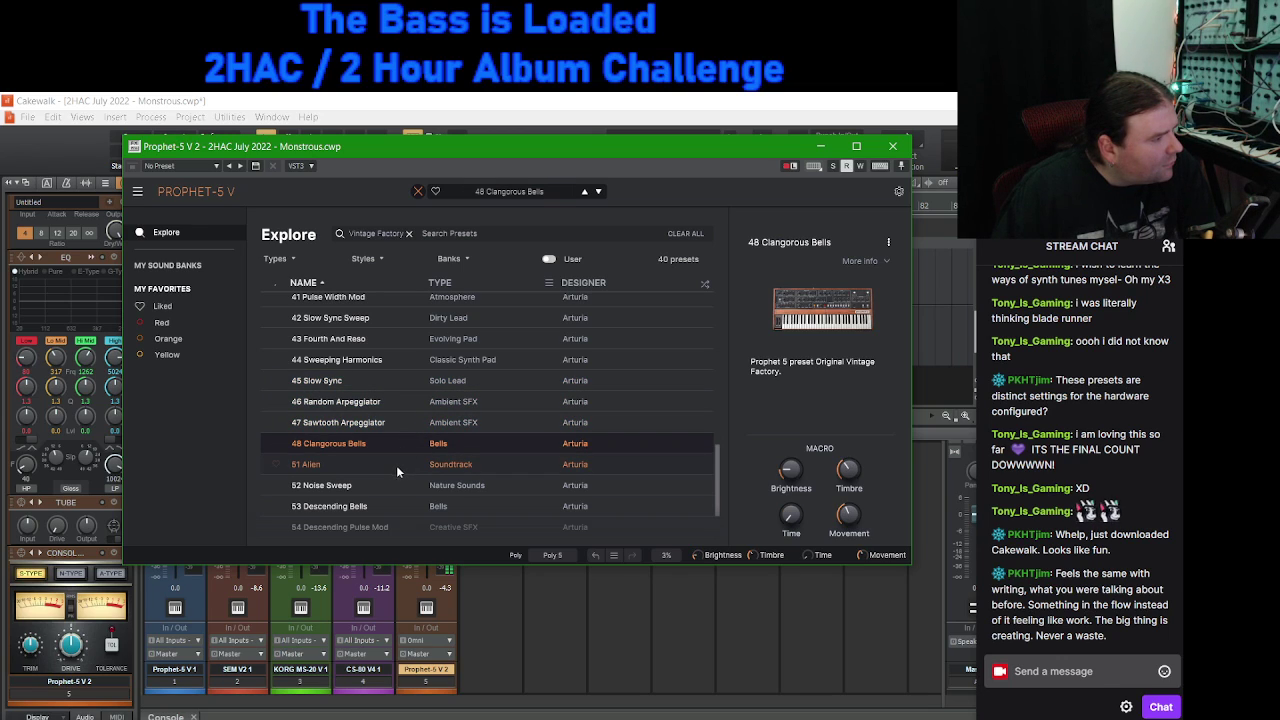
{"action": "left_click", "coordinate": [396, 465]}
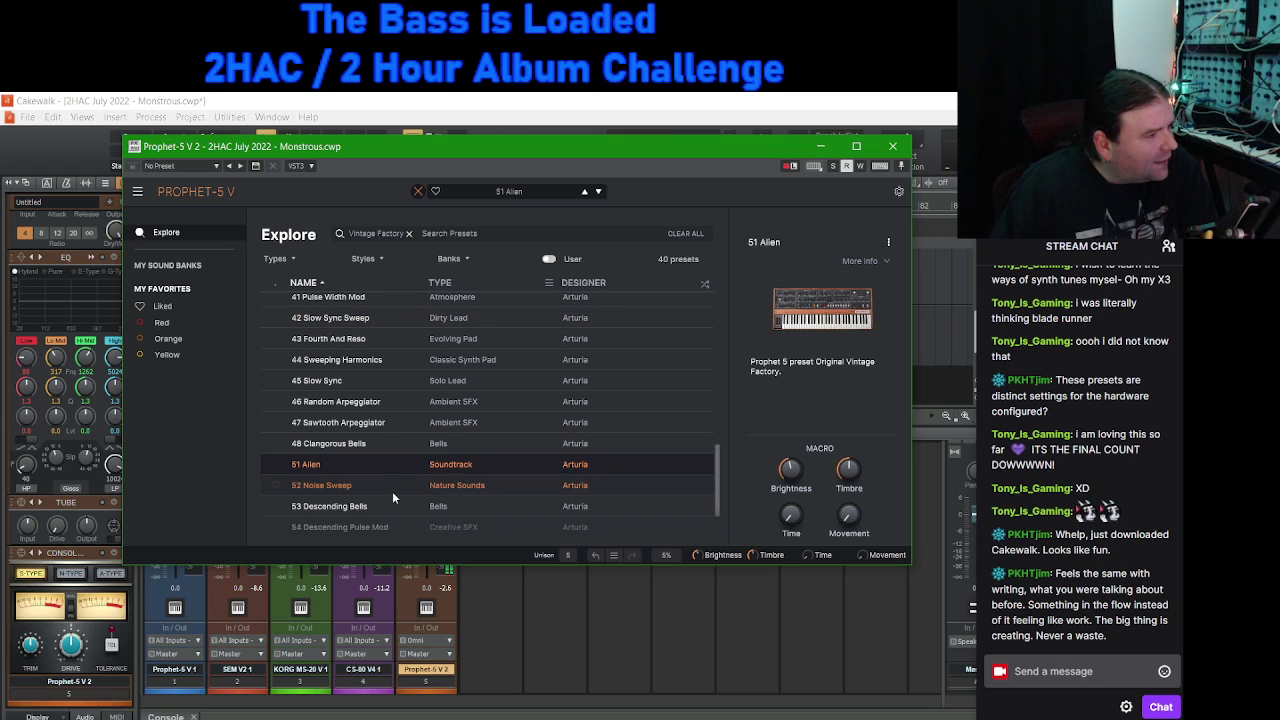
{"action": "left_click", "coordinate": [400, 486]}
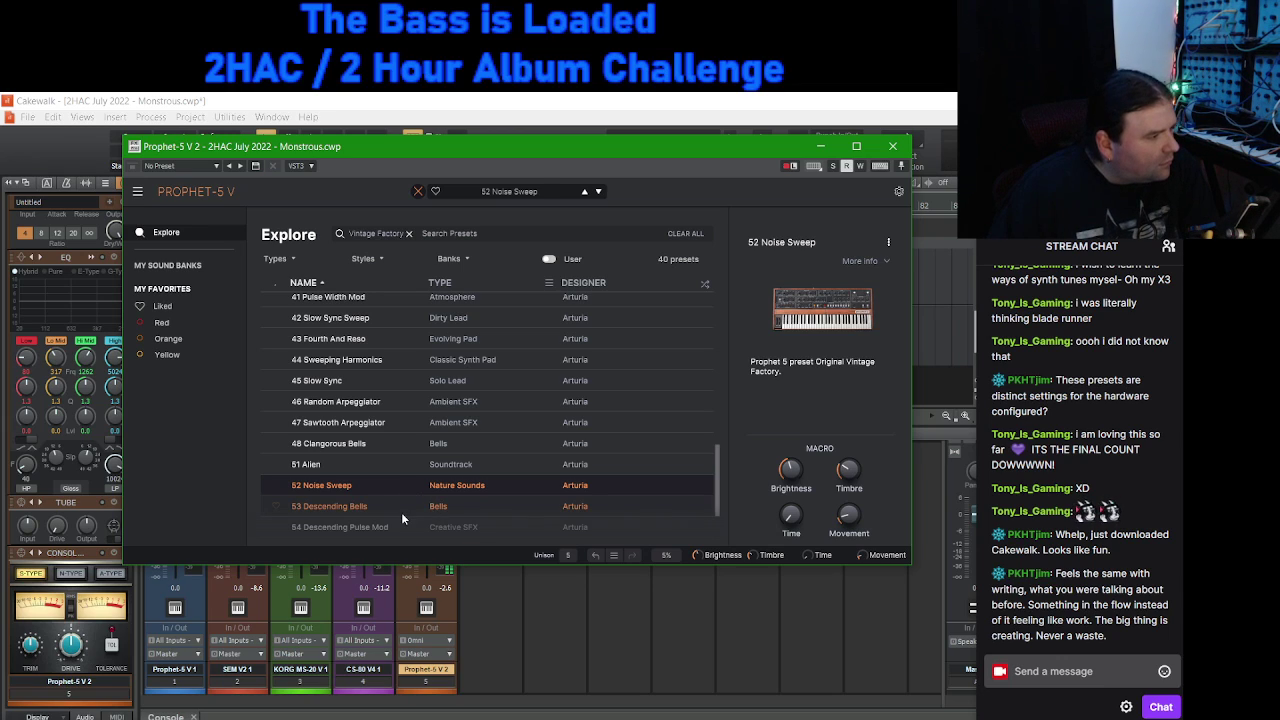
{"action": "left_click", "coordinate": [401, 512]}
{"action": "scroll", "coordinate": [405, 520], "scroll_direction": "down", "scroll_amount": 2}
{"action": "left_click", "coordinate": [397, 435]}
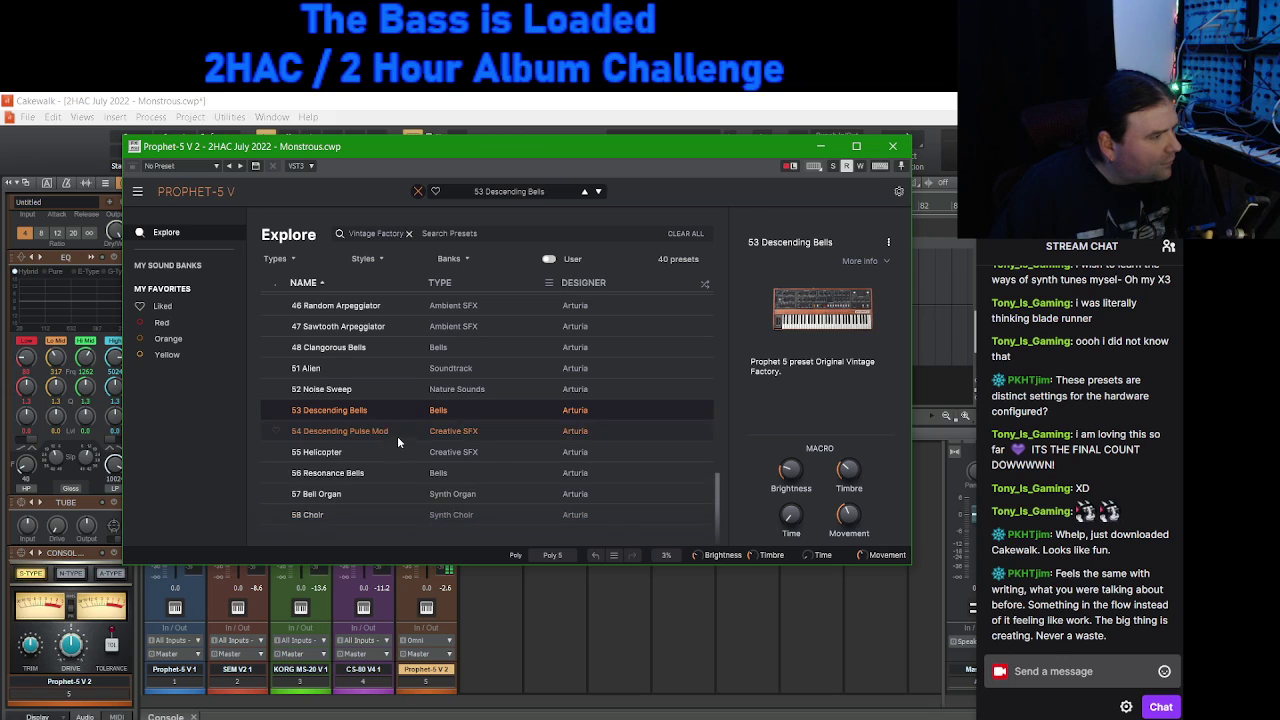
Step: Audition the presets 55 Helicopter, 56 Resonance Bells and 57 Bell Organ, and load 58 Choir
{"action": "left_click", "coordinate": [396, 460]}
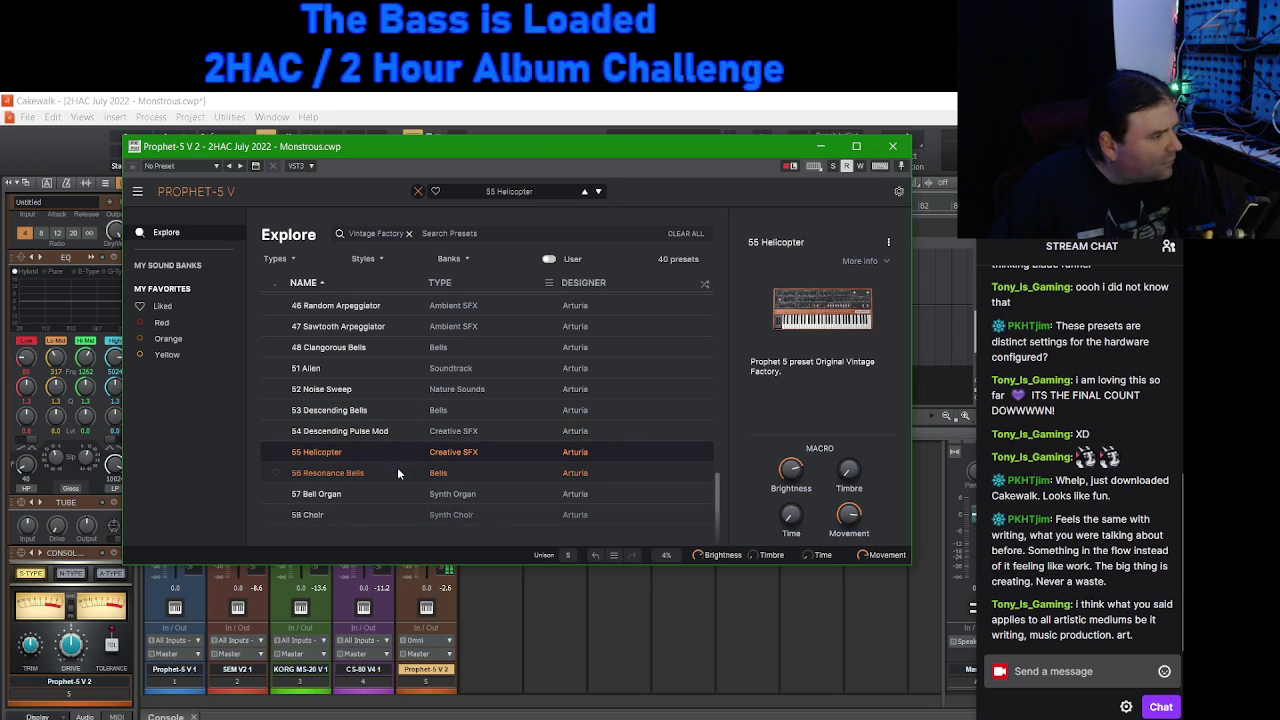
{"action": "left_click", "coordinate": [393, 477]}
{"action": "left_click", "coordinate": [393, 493]}
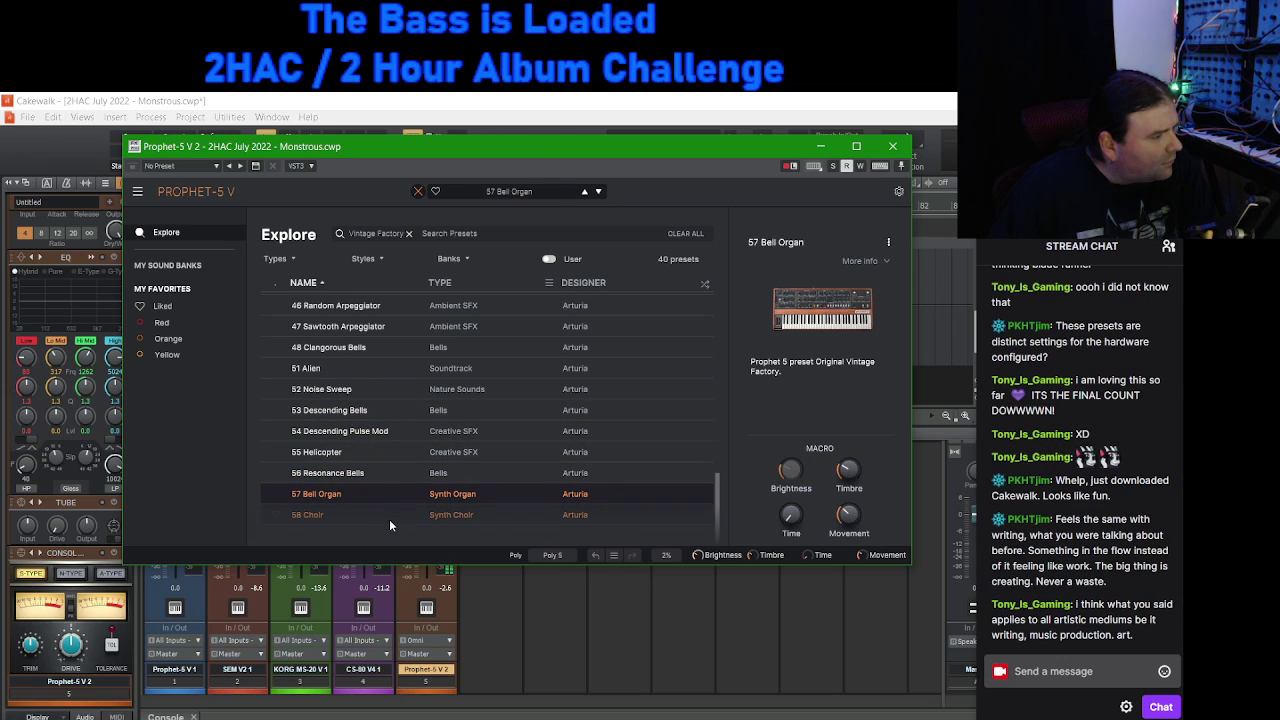
{"action": "left_click", "coordinate": [389, 515]}
{"action": "scroll", "coordinate": [387, 460], "scroll_direction": "up", "scroll_amount": 13}
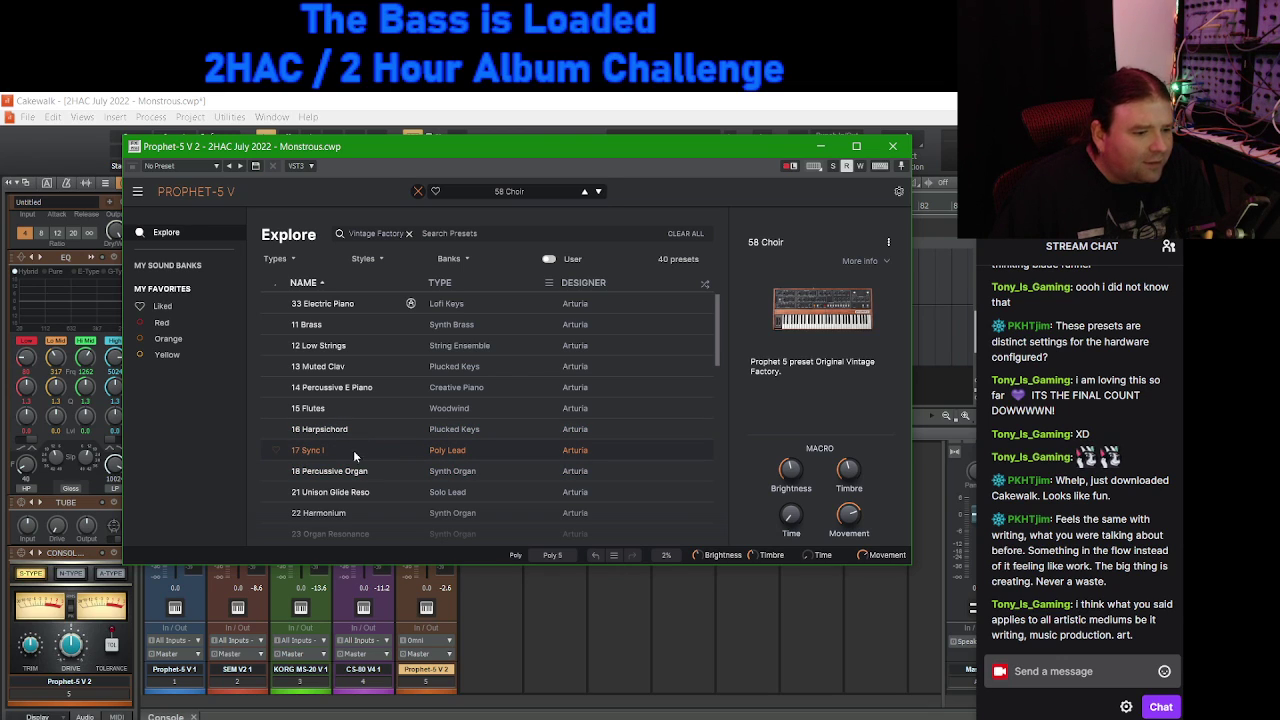
{"action": "scroll", "coordinate": [343, 458], "scroll_direction": "down", "scroll_amount": 5}
{"action": "scroll", "coordinate": [343, 456], "scroll_direction": "down", "scroll_amount": 5}
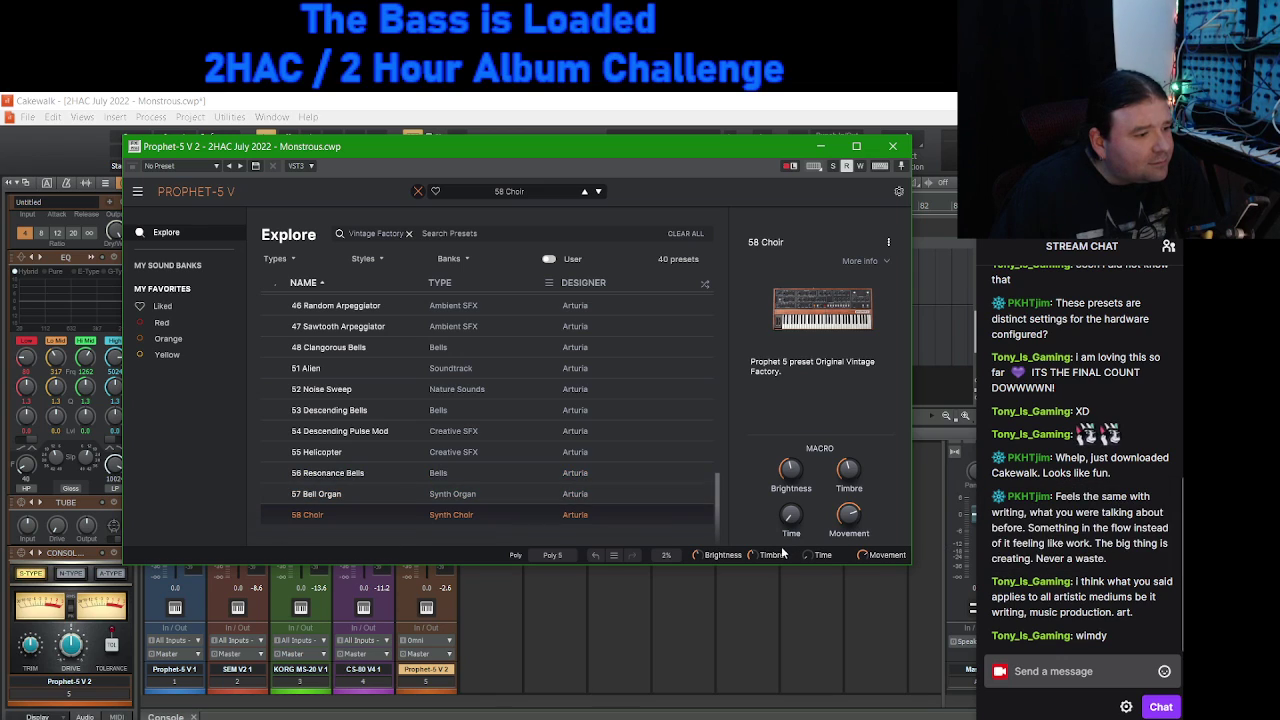
Step: Adjust the Prophet-5 V's master volume on the synth panel to about -20.7 dB and return to the preset browser
{"action": "left_click", "coordinate": [418, 191]}
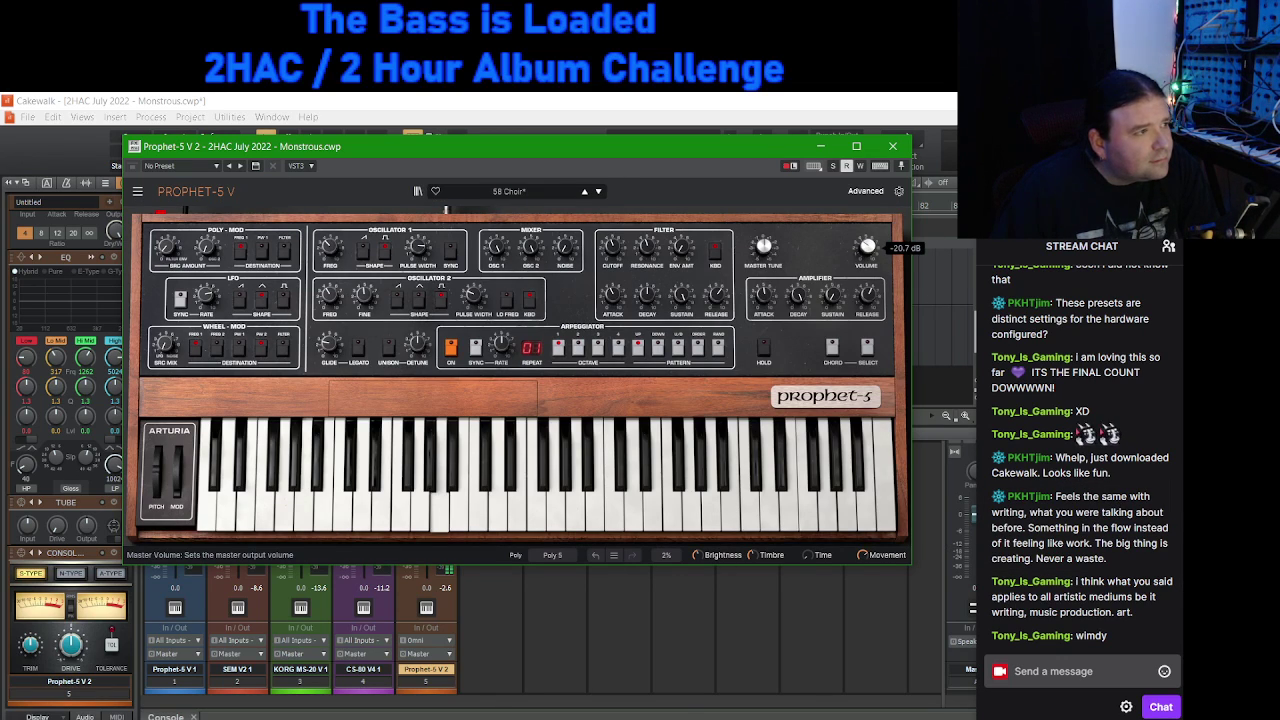
{"action": "left_click", "coordinate": [447, 191]}
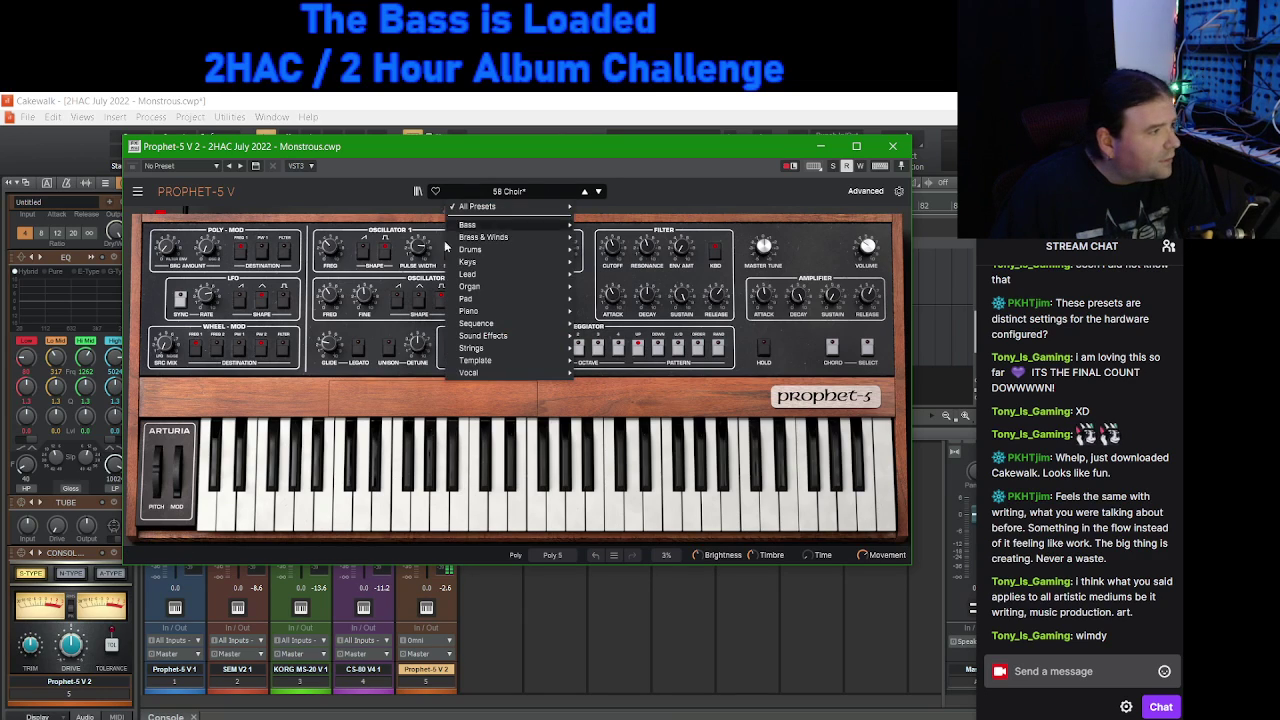
{"action": "left_click", "coordinate": [418, 191]}
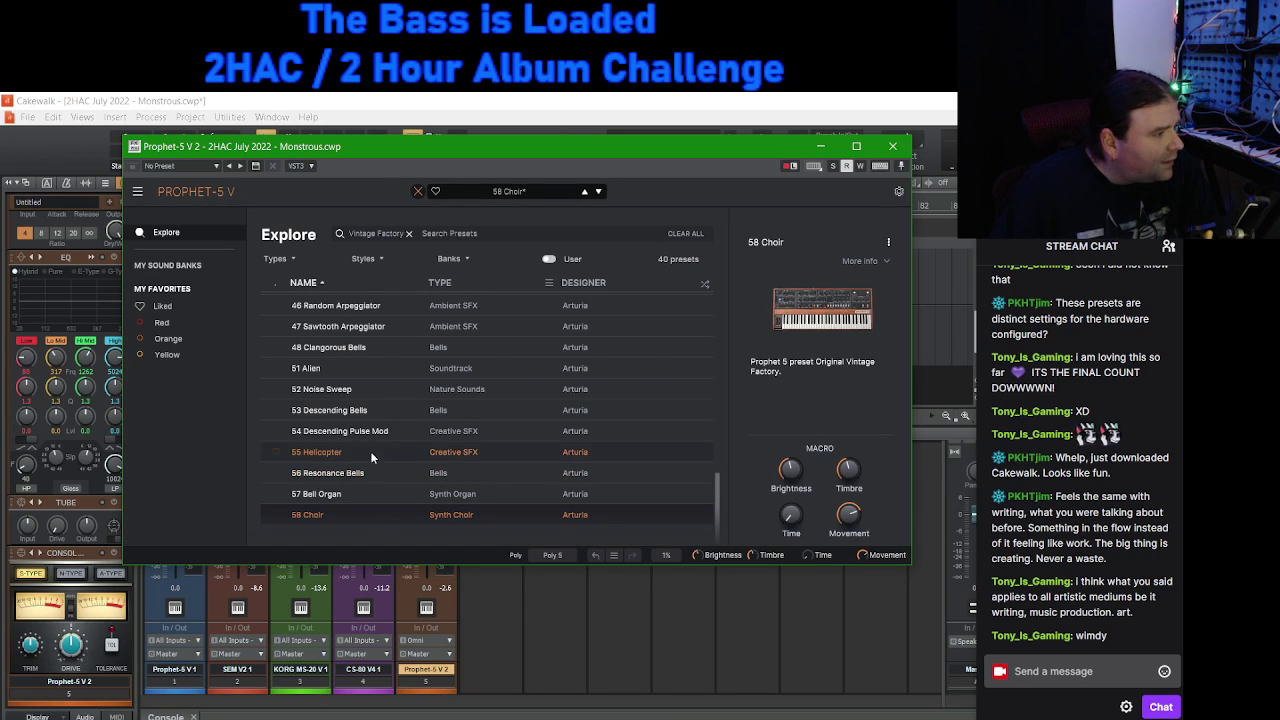
Step: Audition the presets 51 Alien and 52 Noise Sweep, checking the synth panel before returning to the preset browser
{"action": "left_click", "coordinate": [384, 375]}
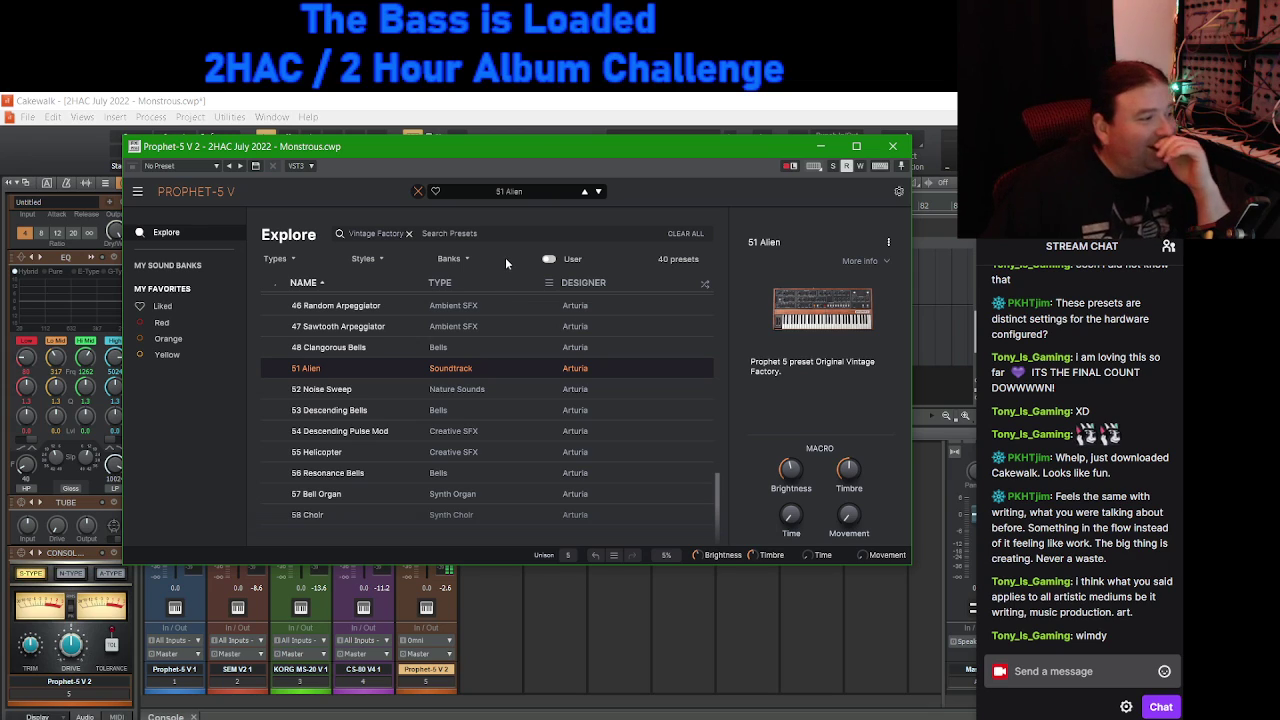
{"action": "left_click", "coordinate": [380, 398]}
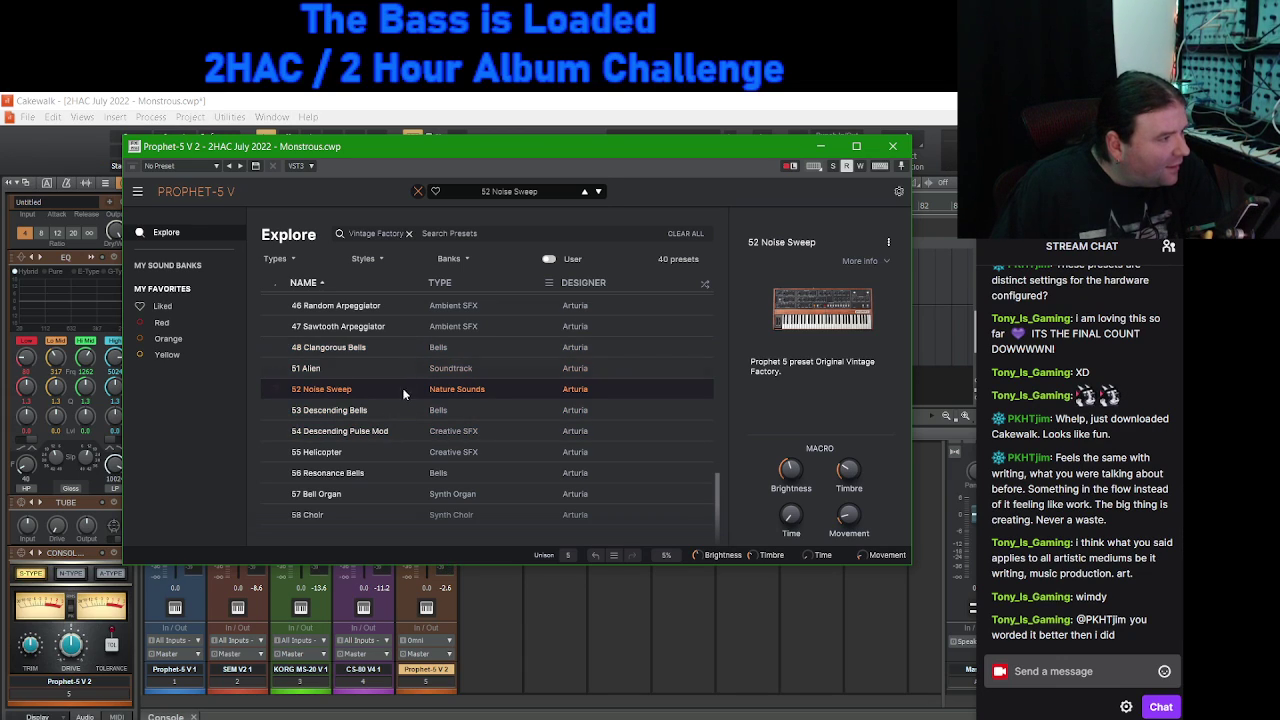
{"action": "scroll", "coordinate": [396, 416], "scroll_direction": "up", "scroll_amount": 4}
{"action": "scroll", "coordinate": [395, 415], "scroll_direction": "down", "scroll_amount": 4}
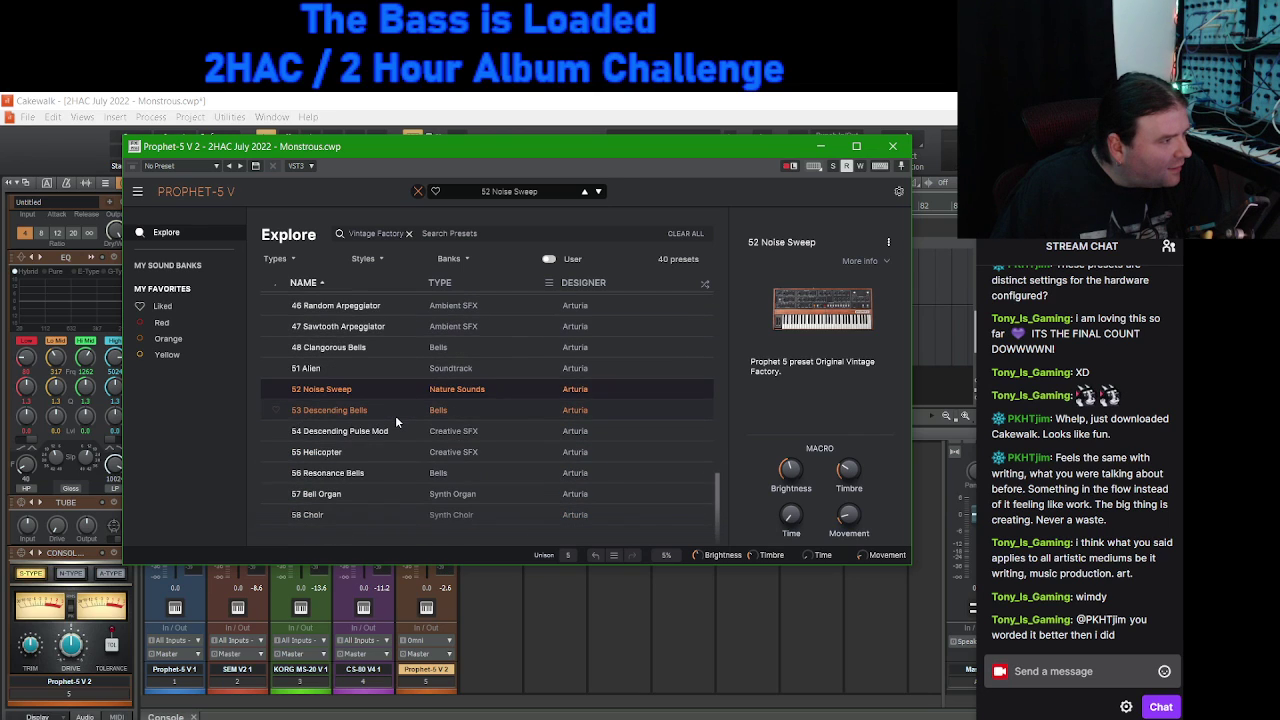
{"action": "left_click", "coordinate": [418, 192]}
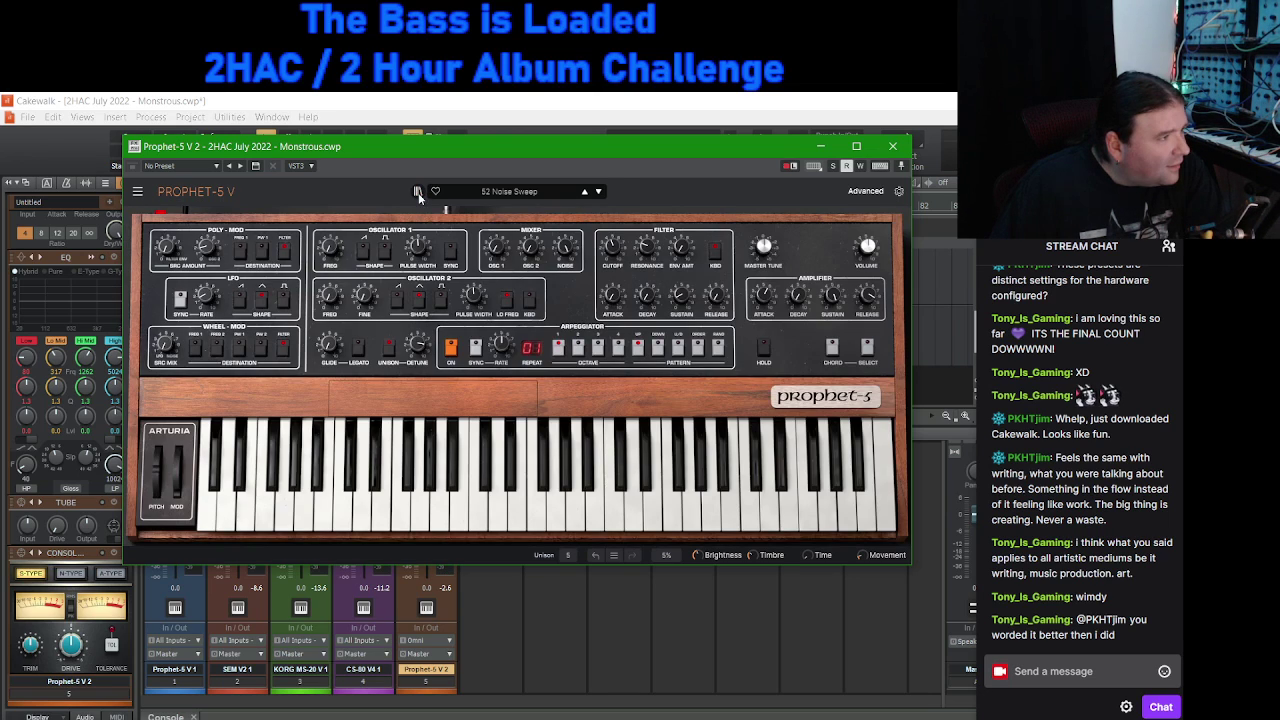
{"action": "left_click", "coordinate": [417, 191]}
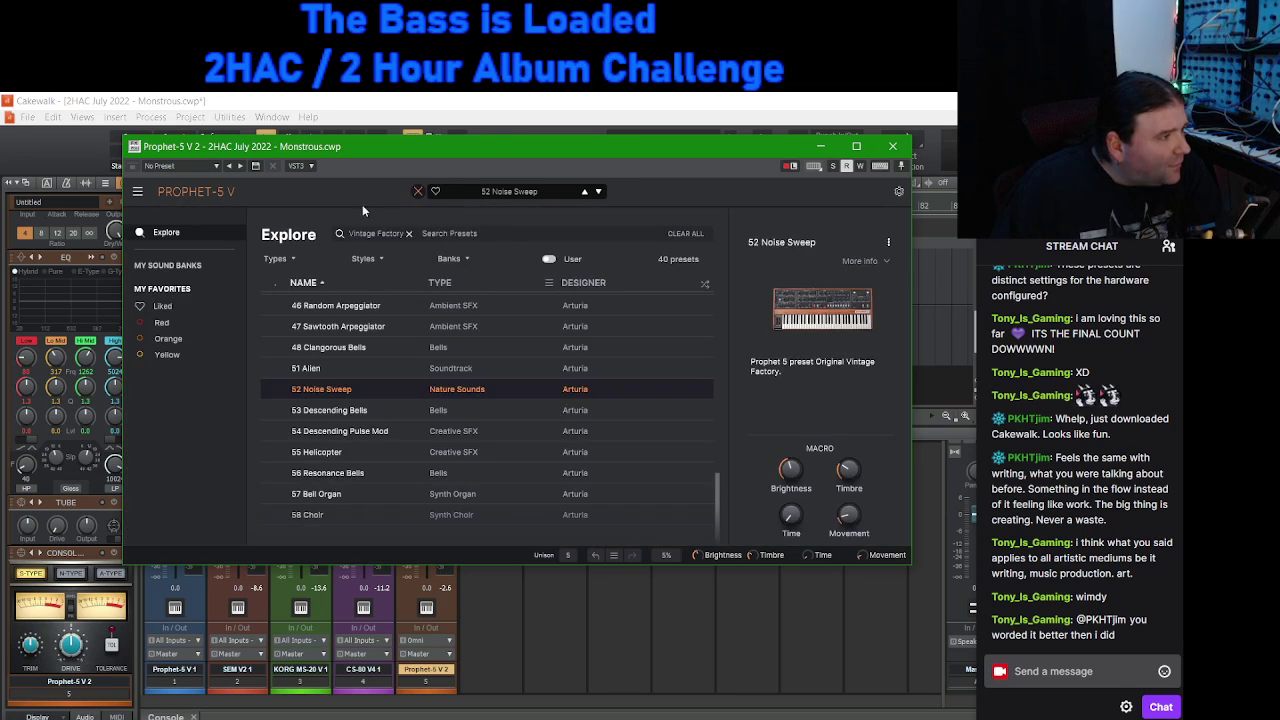
Step: Replace the Vintage Factory filter in the preset browser with the Soundtrack genre filter
{"action": "left_click", "coordinate": [408, 233]}
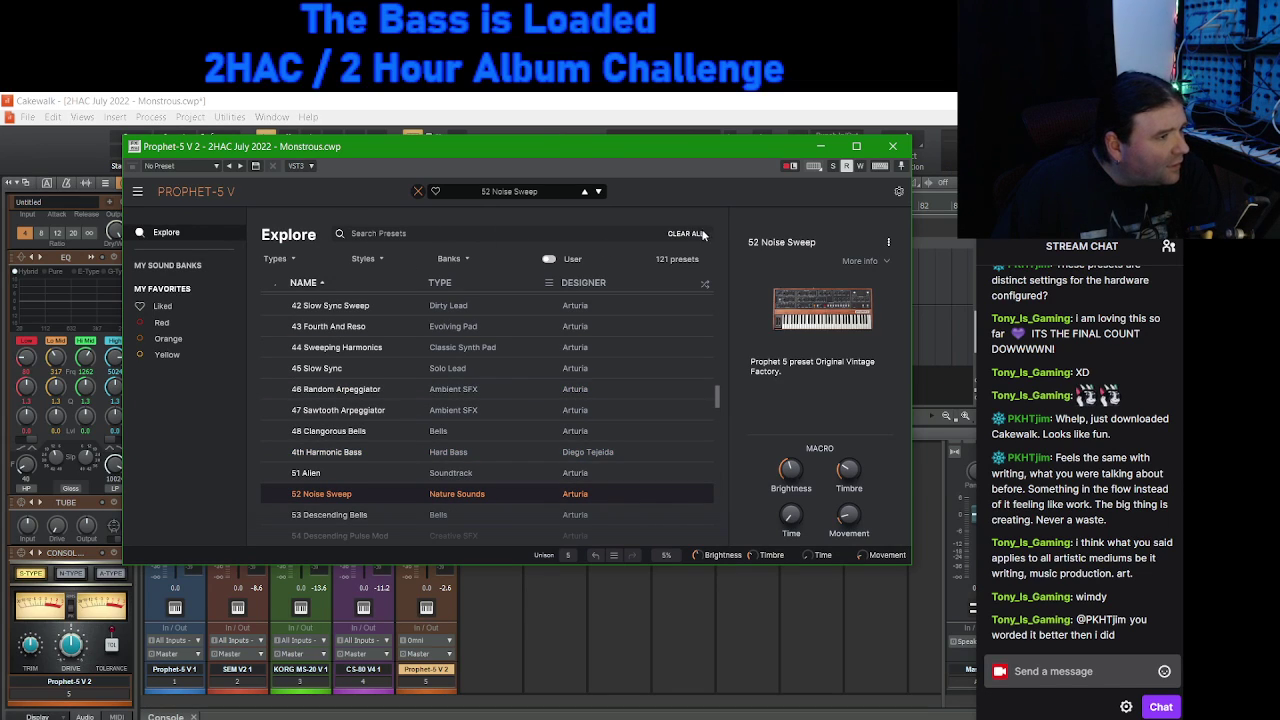
{"action": "left_click", "coordinate": [363, 258]}
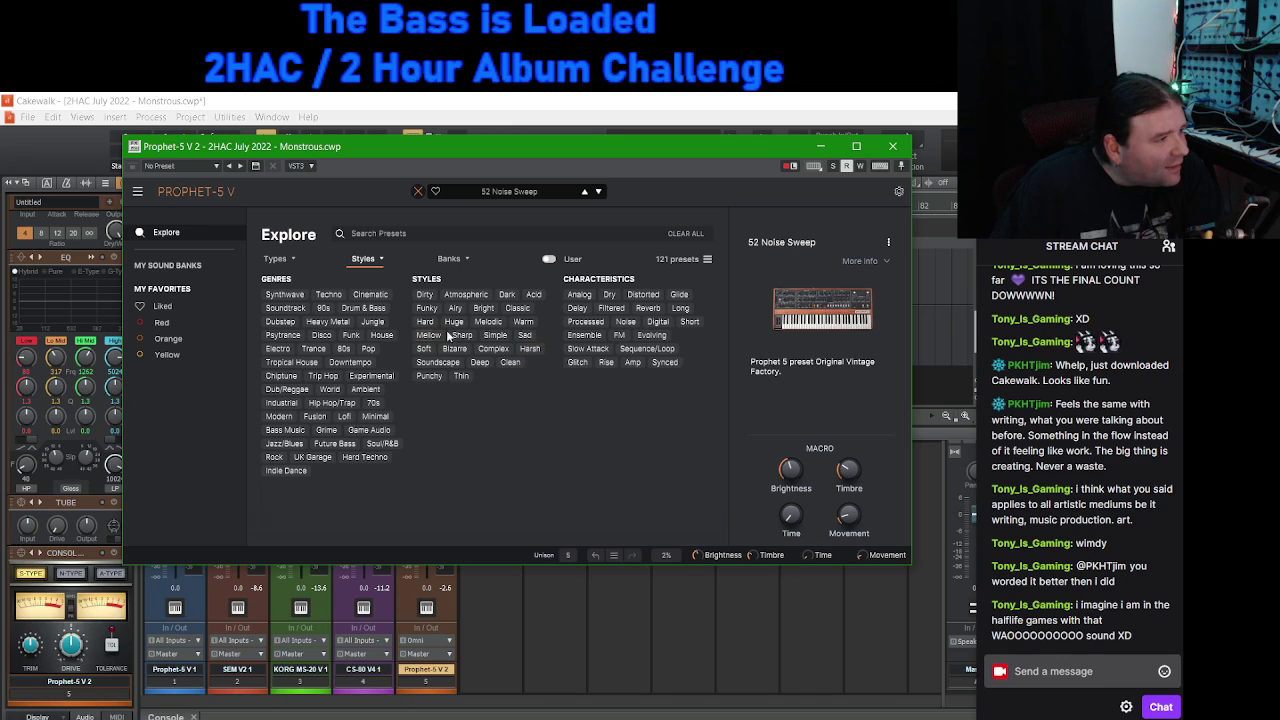
{"action": "left_click", "coordinate": [292, 311]}
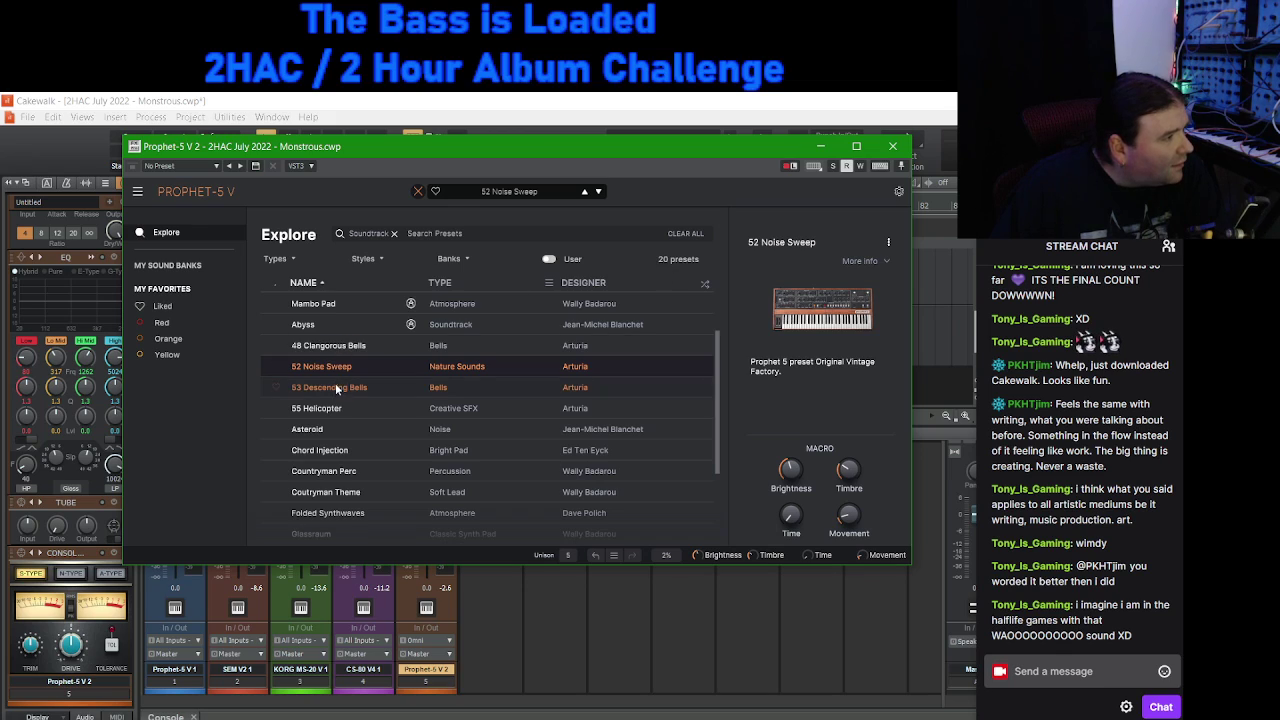
Step: Audition the Soundtrack presets With Grace, Memory, Mars Magma, Mambo Pad and Abyss
{"action": "scroll", "coordinate": [352, 320], "scroll_direction": "up", "scroll_amount": 3}
{"action": "left_click", "coordinate": [355, 305]}
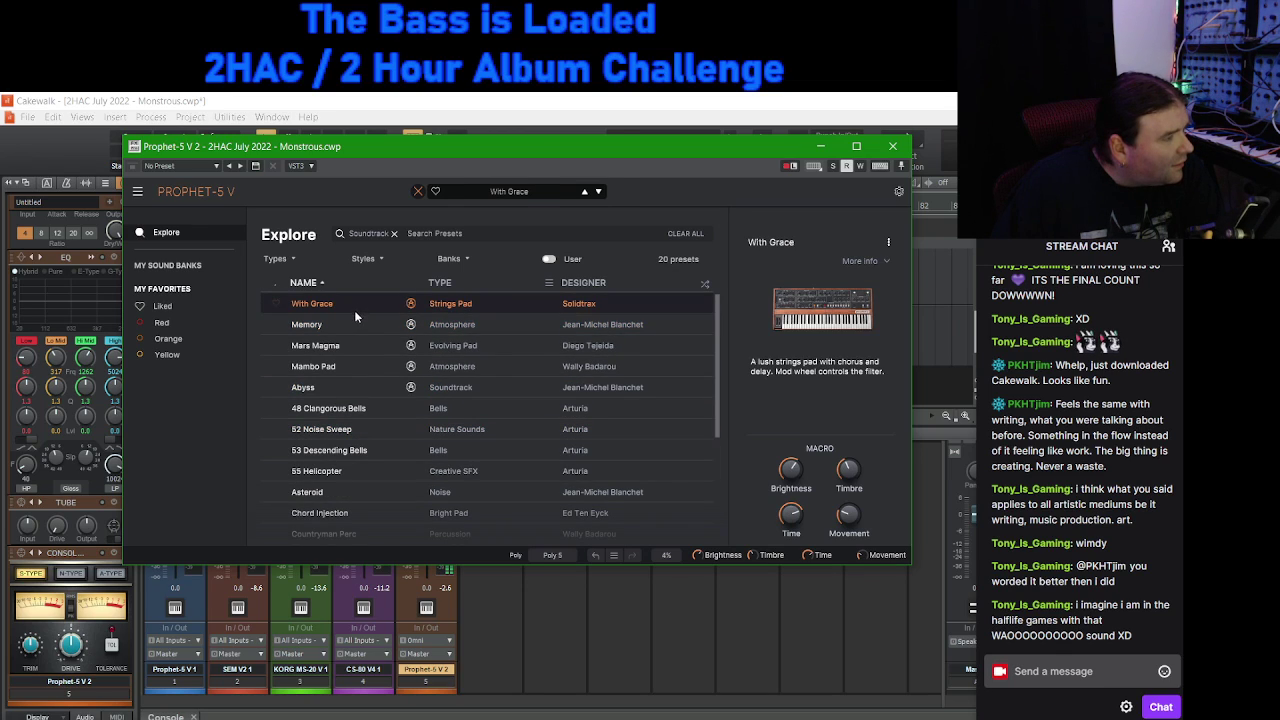
{"action": "left_click", "coordinate": [349, 325]}
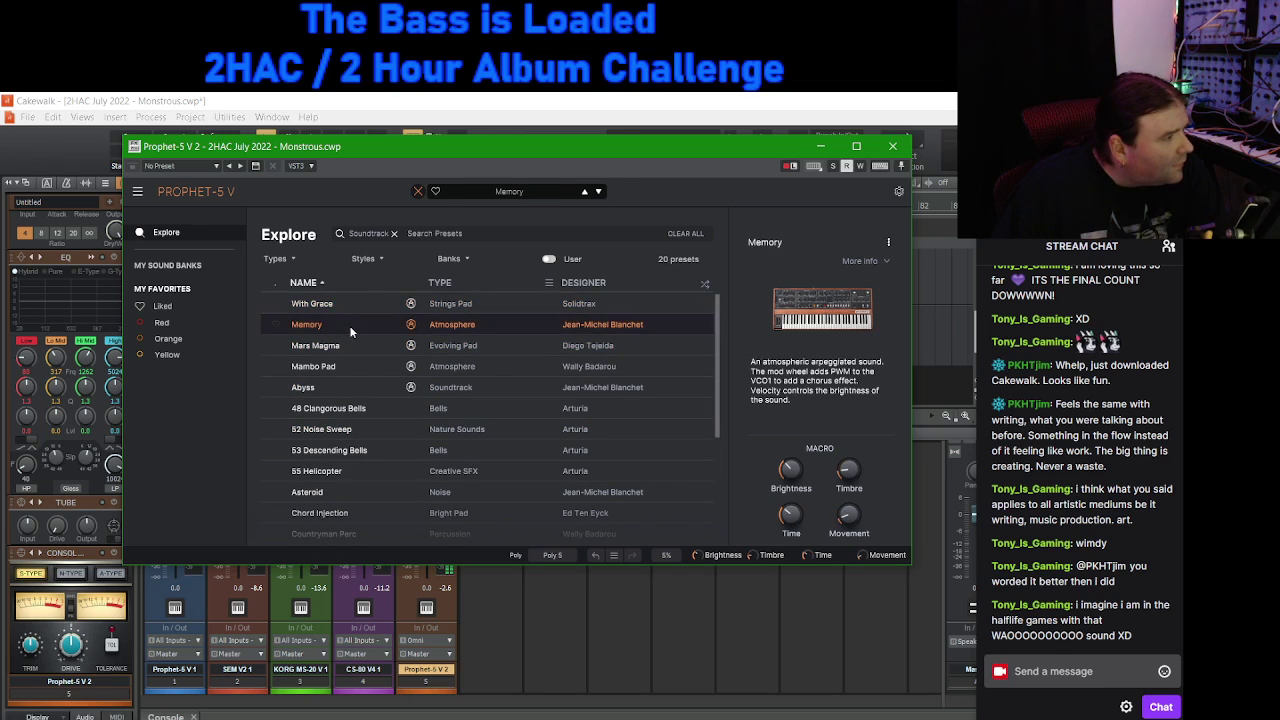
{"action": "left_click", "coordinate": [350, 346]}
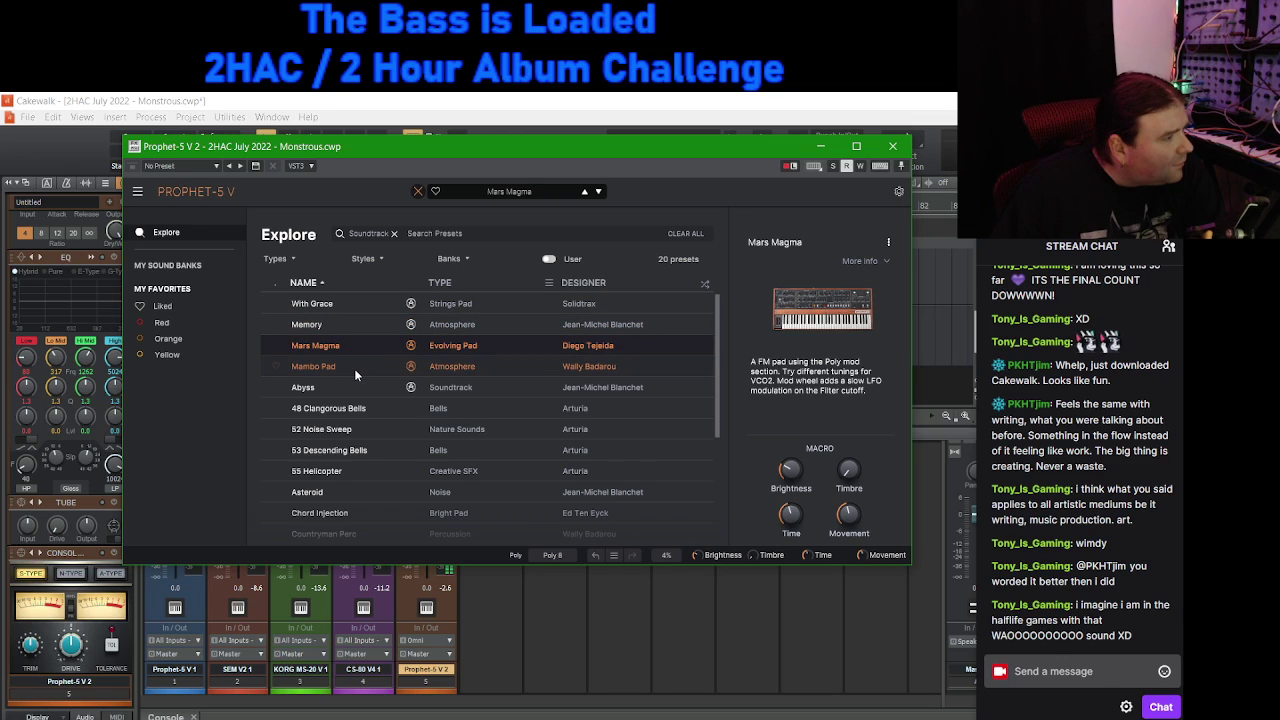
{"action": "left_click", "coordinate": [354, 366]}
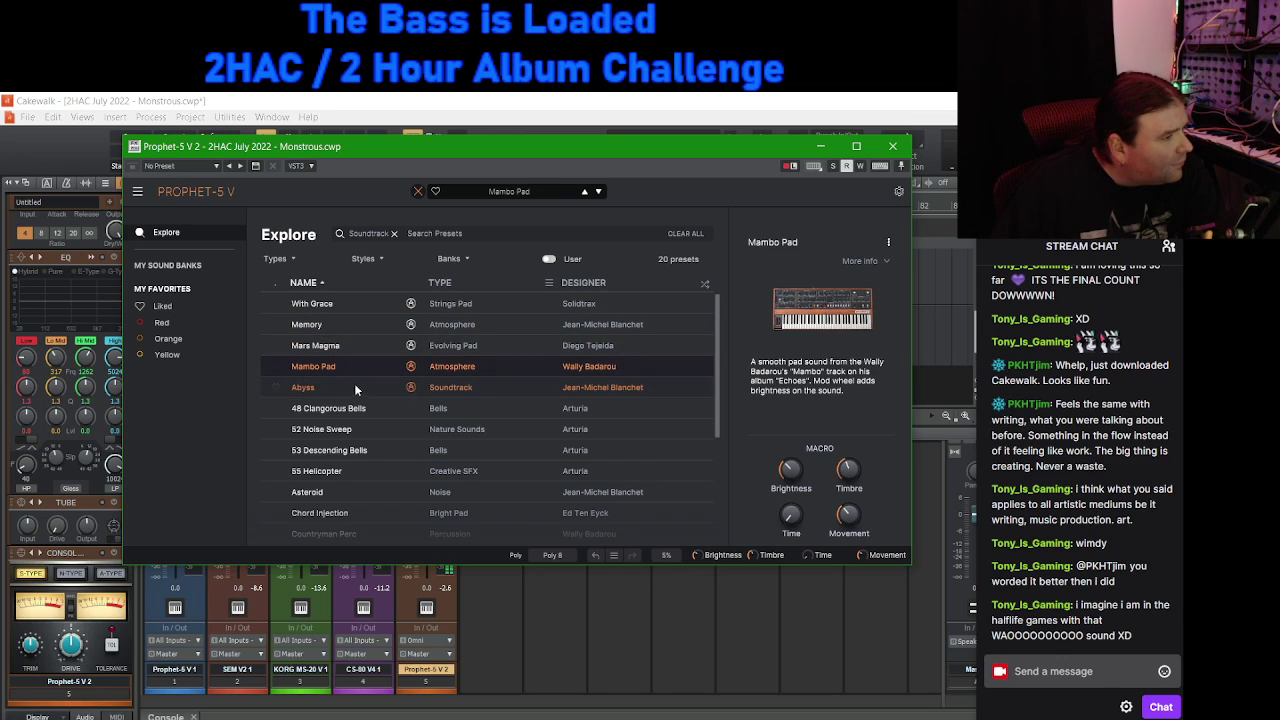
{"action": "left_click", "coordinate": [354, 387]}
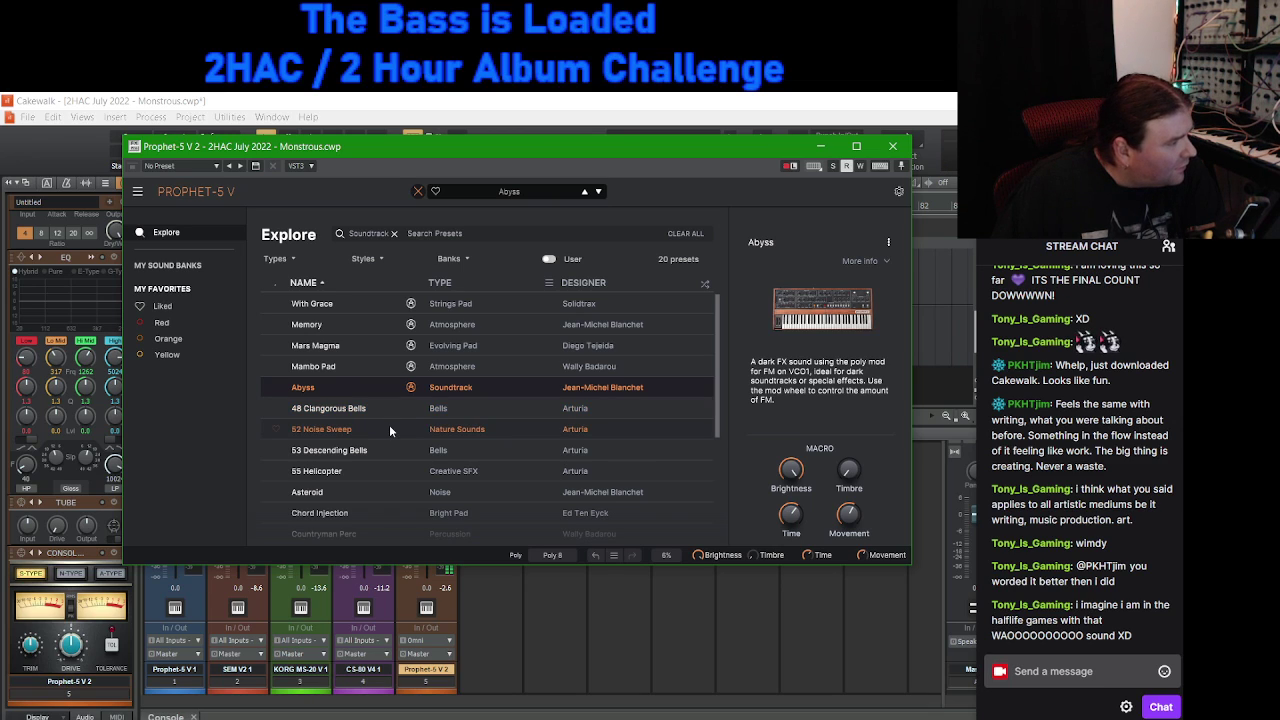
Step: Audition the presets Asteroid, Chord Injection, Countryman Perc, Coutryman Theme and Folded Synthwaves
{"action": "scroll", "coordinate": [389, 424], "scroll_direction": "down", "scroll_amount": 1}
{"action": "scroll", "coordinate": [372, 438], "scroll_direction": "down", "scroll_amount": 4}
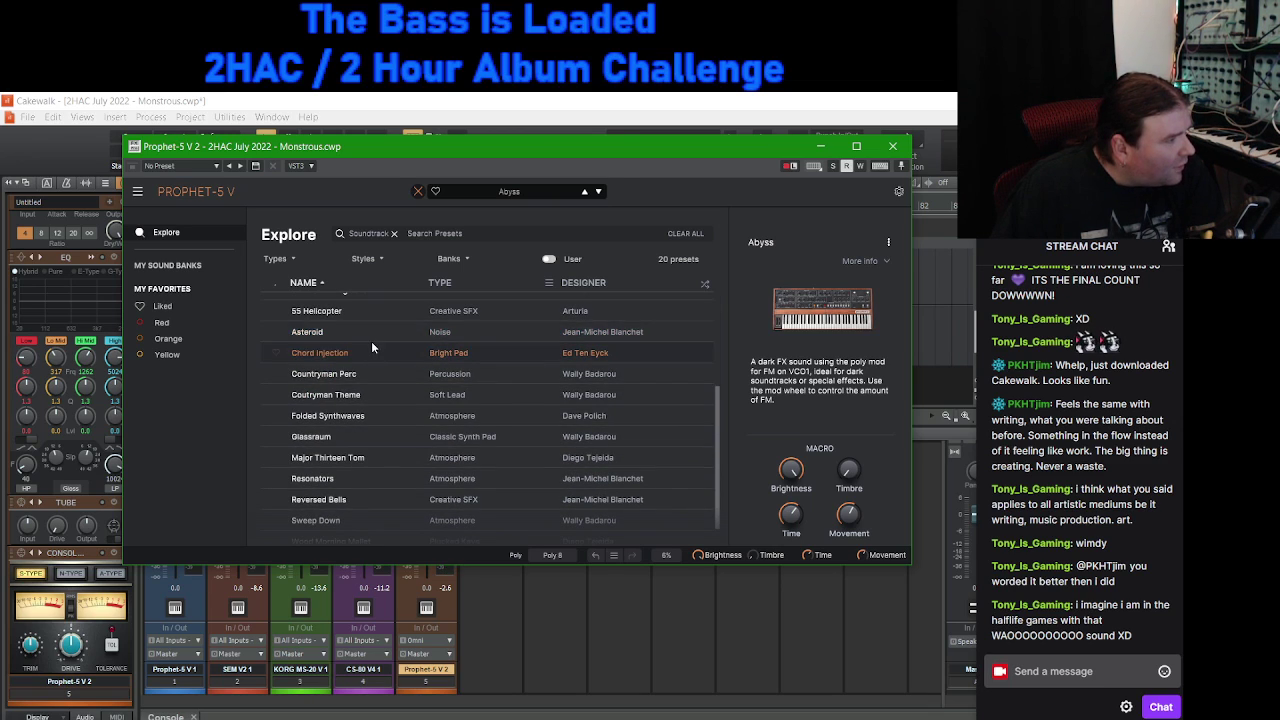
{"action": "left_click", "coordinate": [370, 338]}
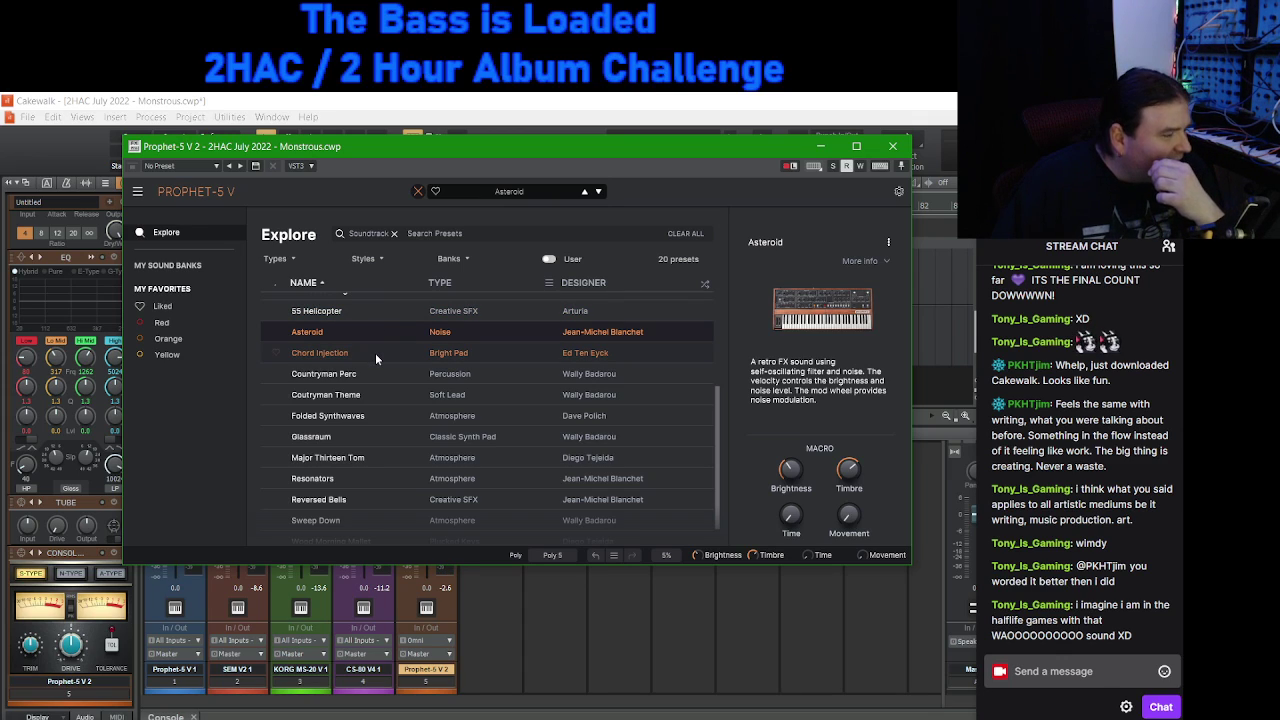
{"action": "scroll", "coordinate": [375, 353], "scroll_direction": "up", "scroll_amount": 1}
{"action": "scroll", "coordinate": [375, 353], "scroll_direction": "down", "scroll_amount": 1}
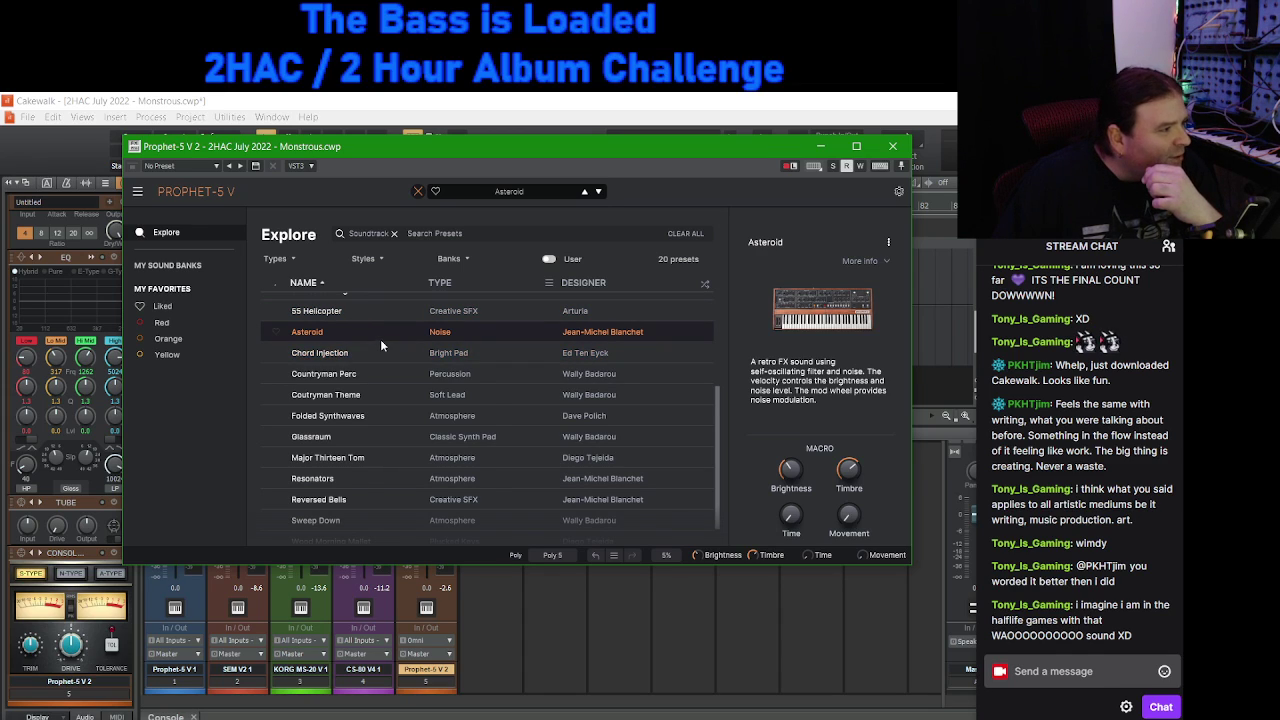
{"action": "scroll", "coordinate": [380, 339], "scroll_direction": "down", "scroll_amount": 1}
{"action": "left_click", "coordinate": [382, 326]}
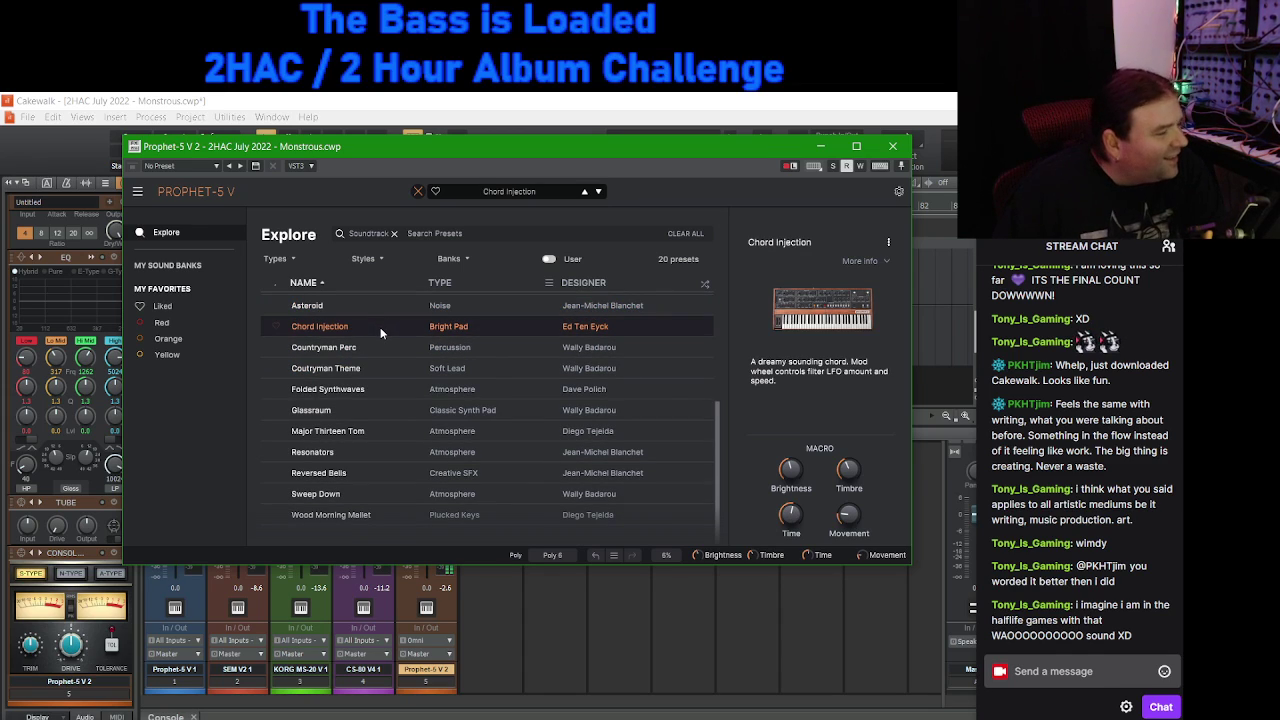
{"action": "left_click", "coordinate": [379, 347]}
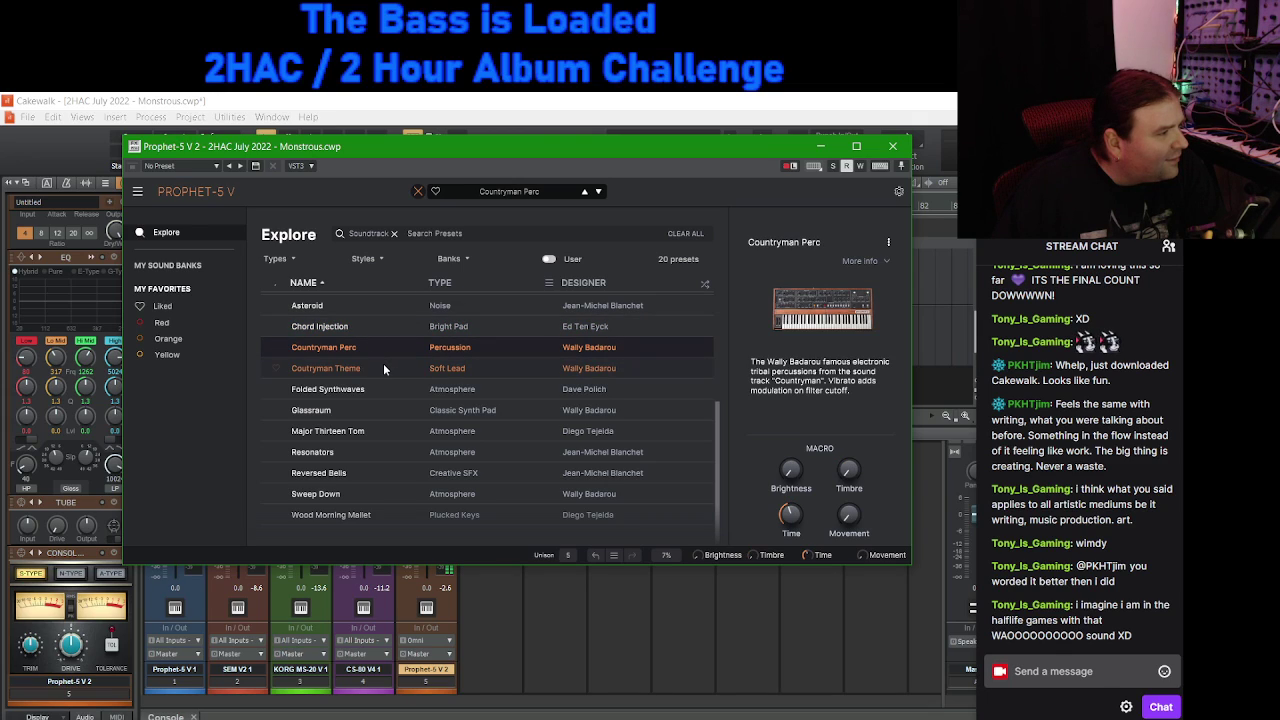
{"action": "left_click", "coordinate": [383, 363]}
{"action": "left_click", "coordinate": [391, 390]}
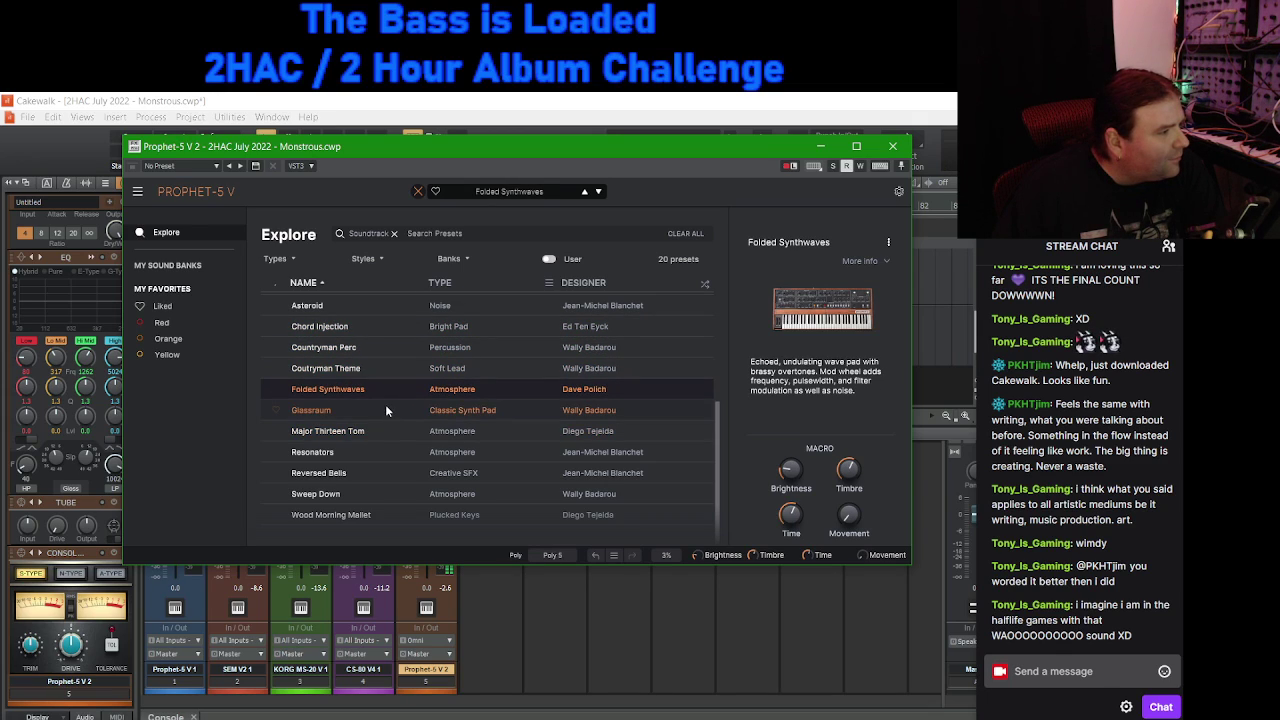
Step: Audition the presets Glassraum, Major Thirteen Tom, Resonators, Reversed Bells, Sweep Down and Wood Morning Mallet
{"action": "left_click", "coordinate": [386, 409]}
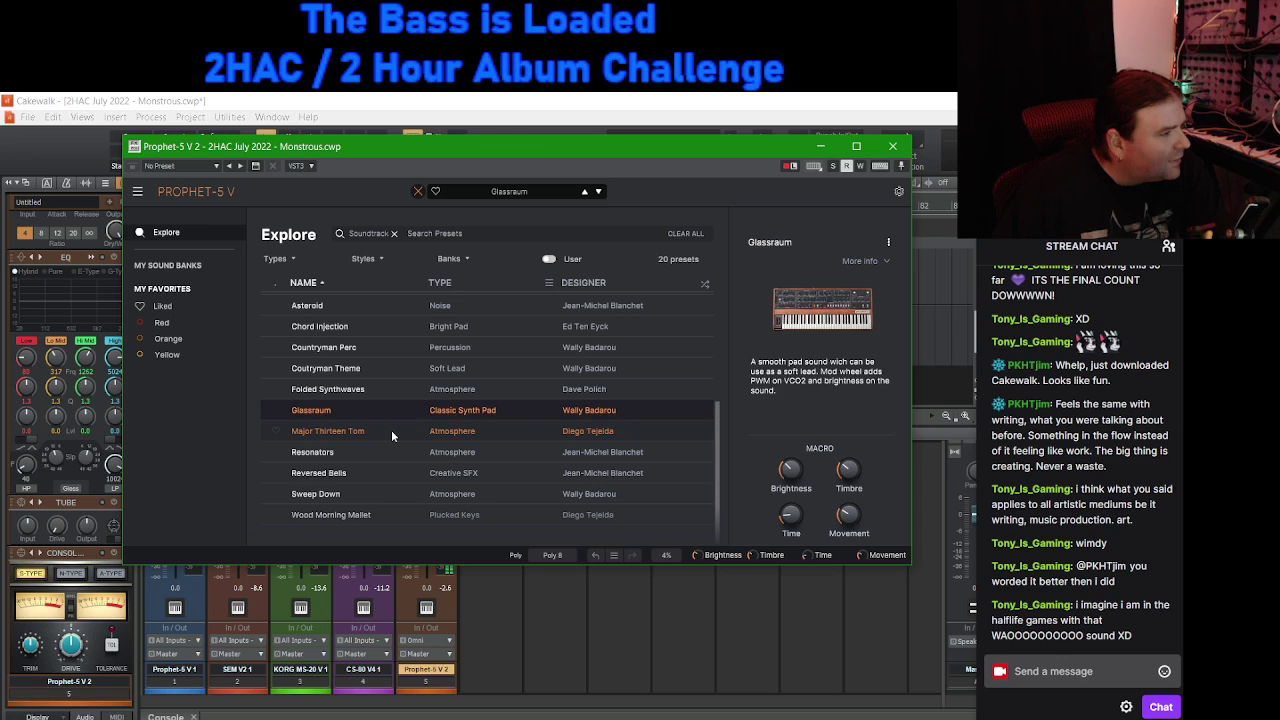
{"action": "left_click", "coordinate": [391, 430]}
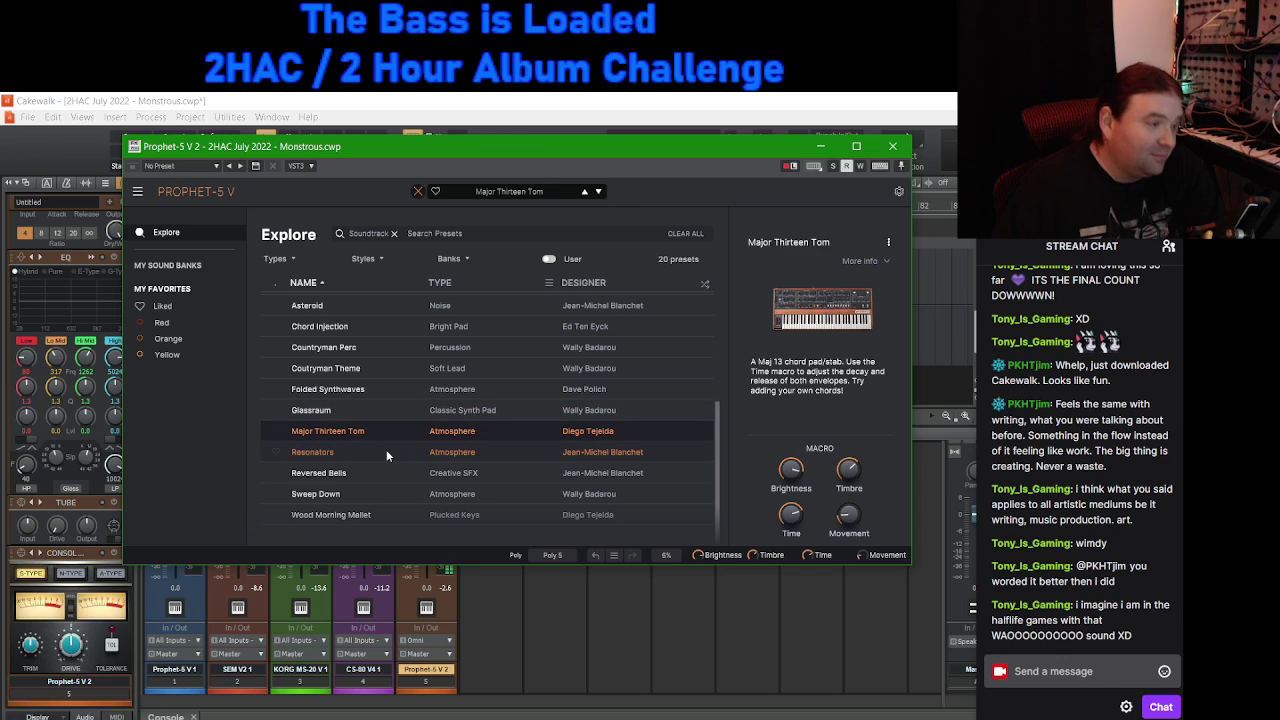
{"action": "left_click", "coordinate": [386, 452]}
{"action": "left_click", "coordinate": [383, 474]}
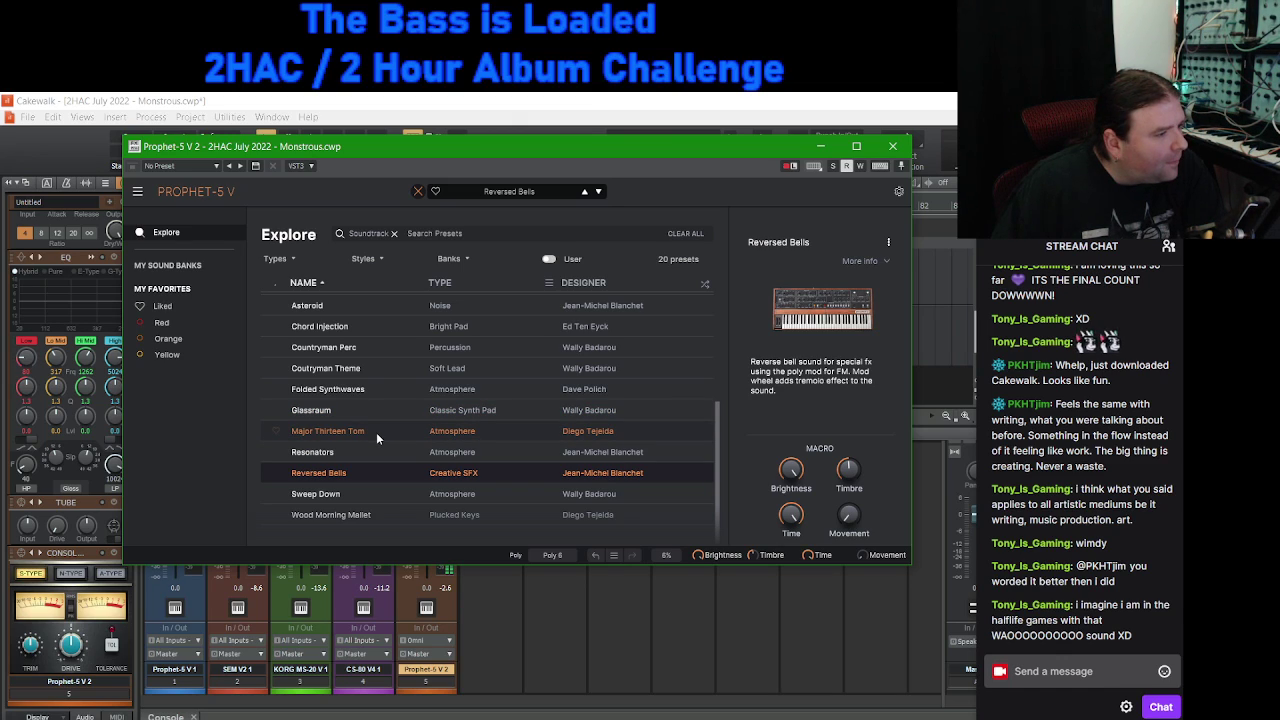
{"action": "left_click", "coordinate": [382, 493]}
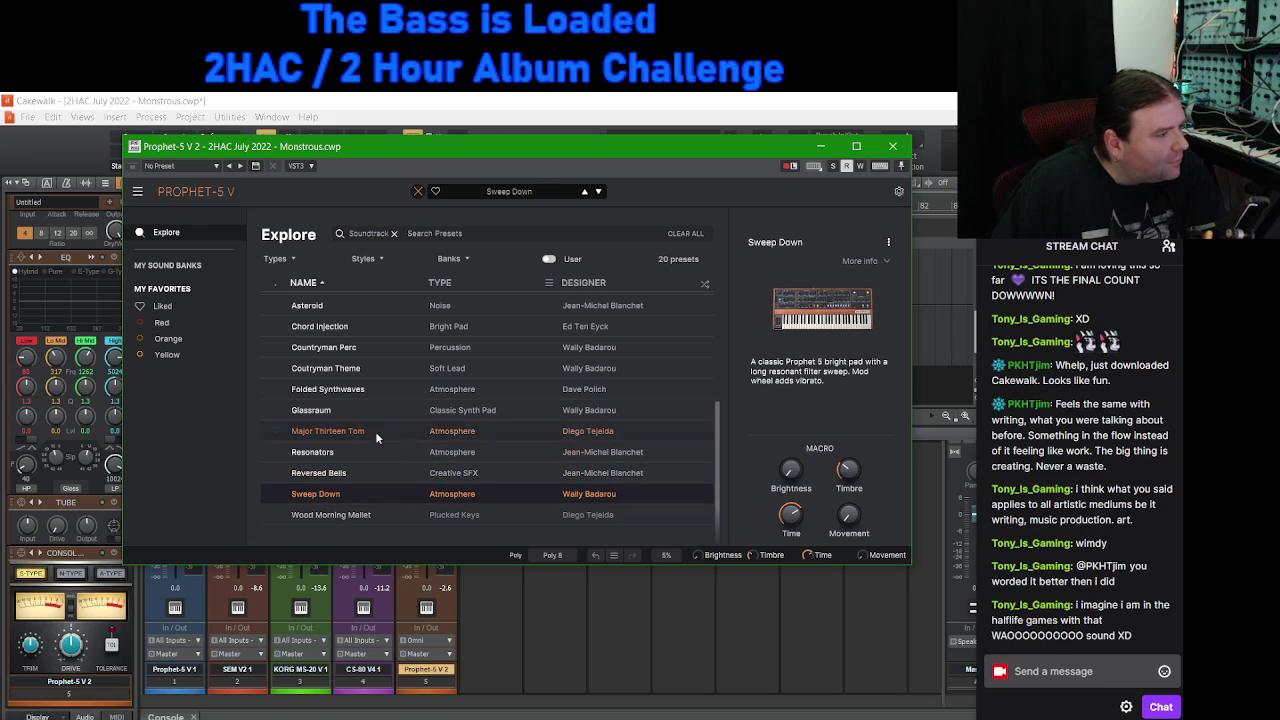
{"action": "left_click", "coordinate": [388, 513]}
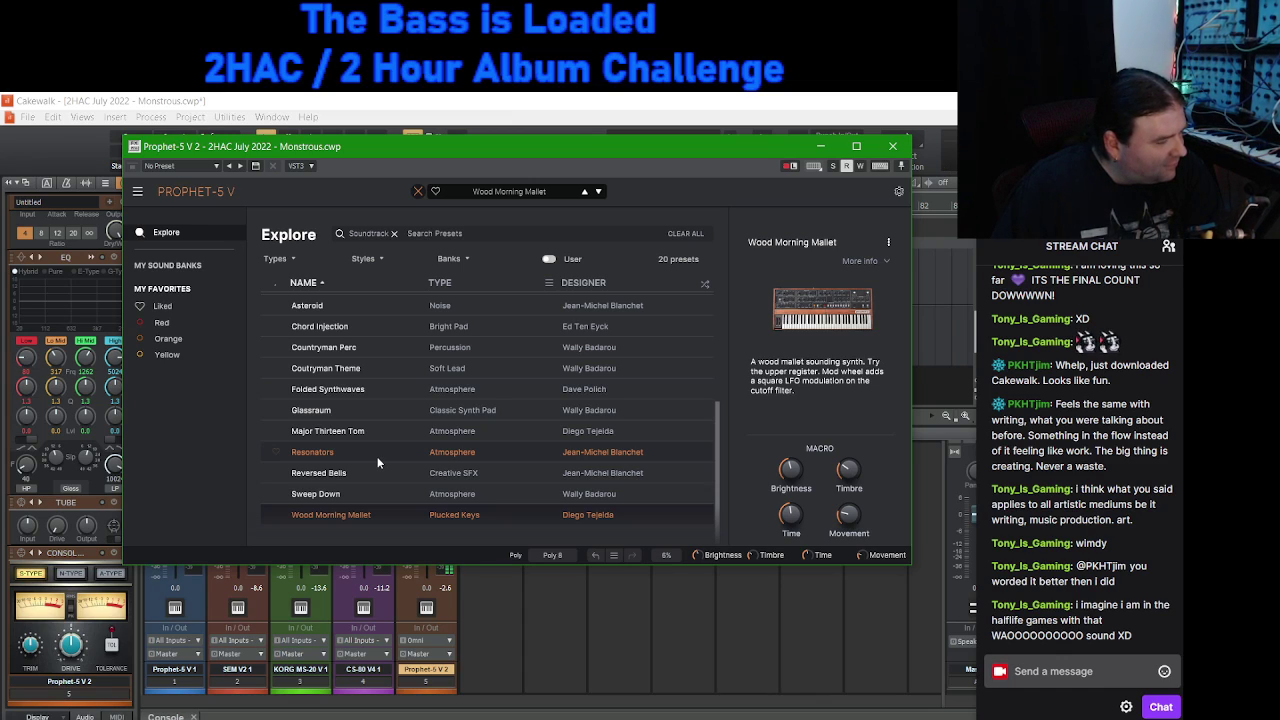
Step: Listen to Abyss again, load the Asteroid preset instead, and close the Prophet-5 V 2 synth window
{"action": "scroll", "coordinate": [369, 450], "scroll_direction": "up", "scroll_amount": 3}
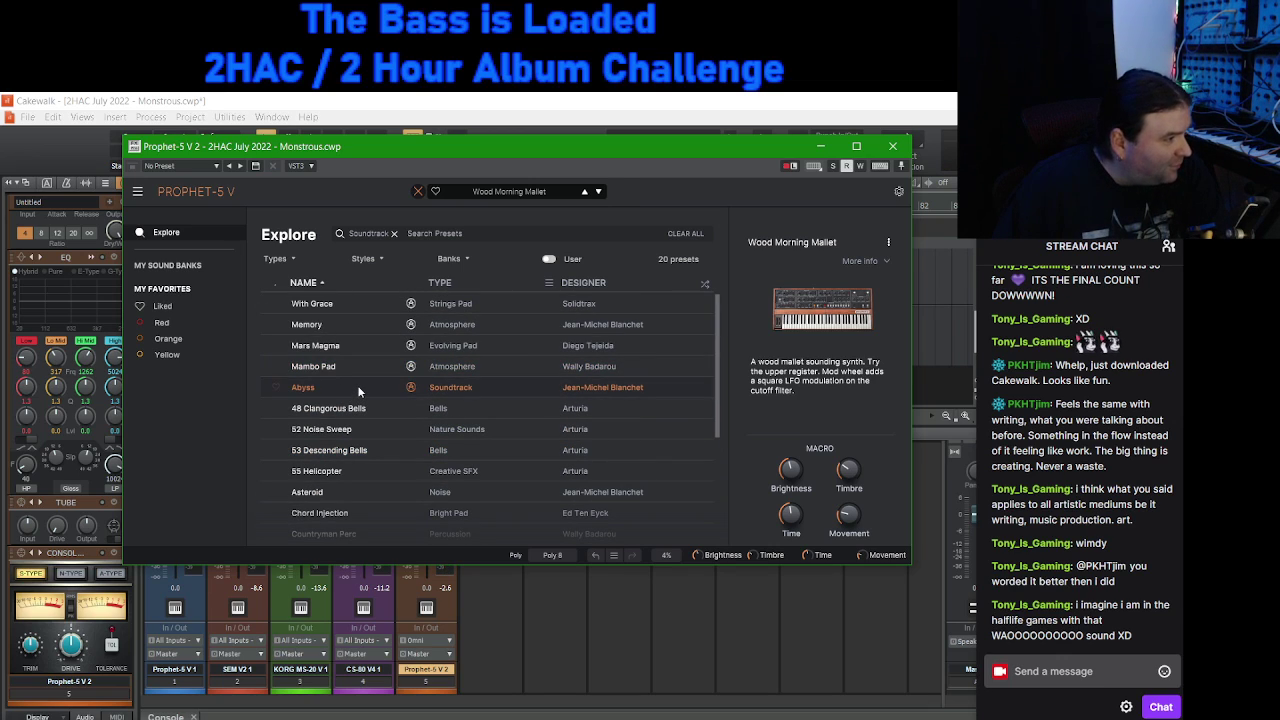
{"action": "left_click", "coordinate": [358, 388]}
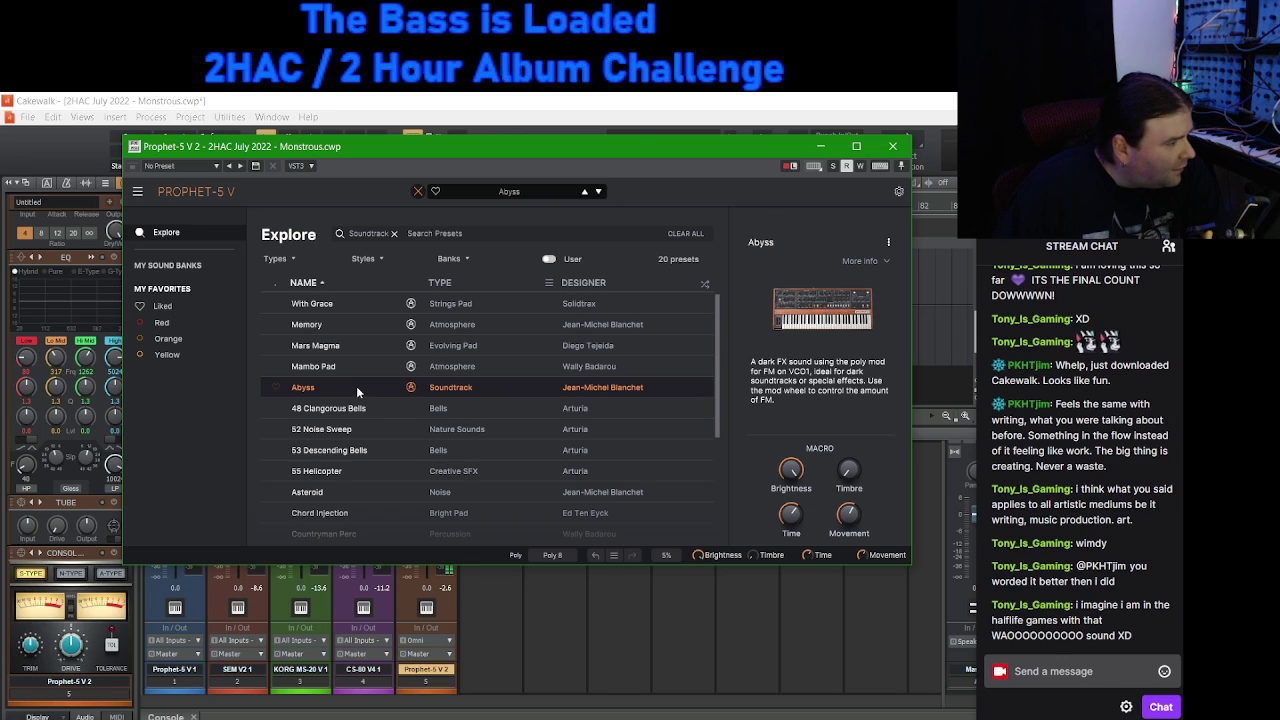
{"action": "left_click", "coordinate": [354, 491]}
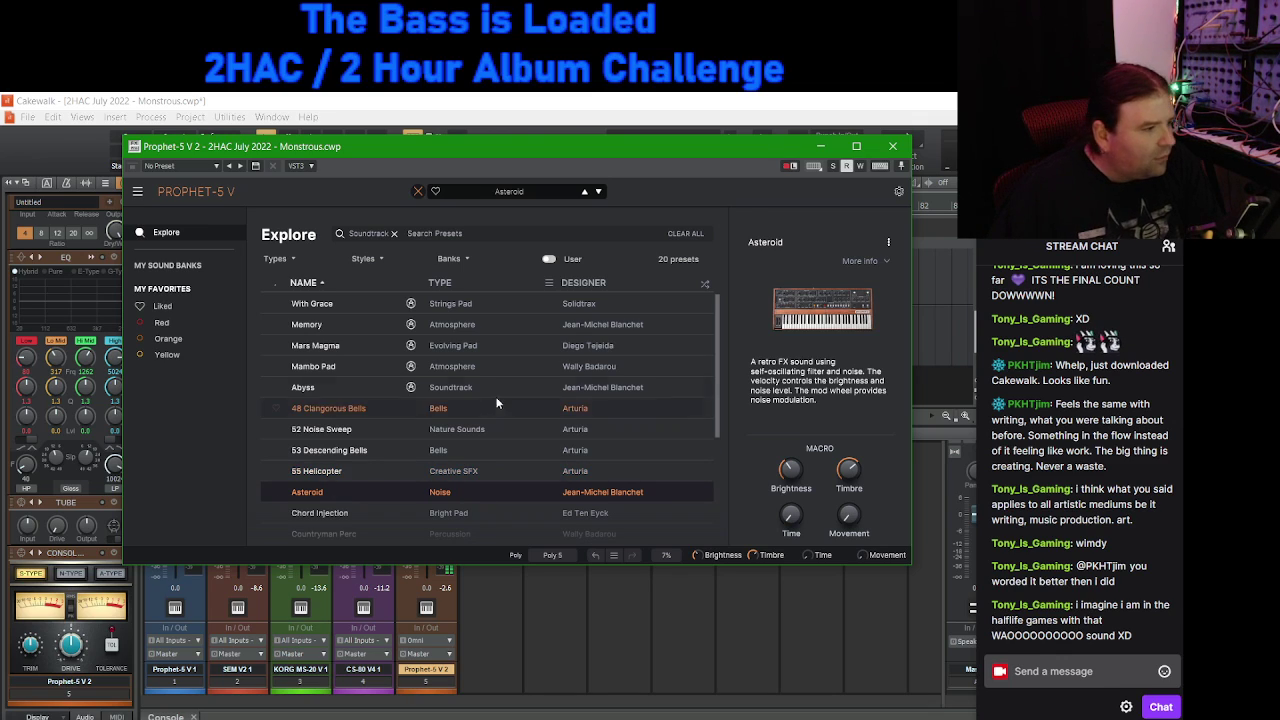
{"action": "left_click", "coordinate": [893, 148]}
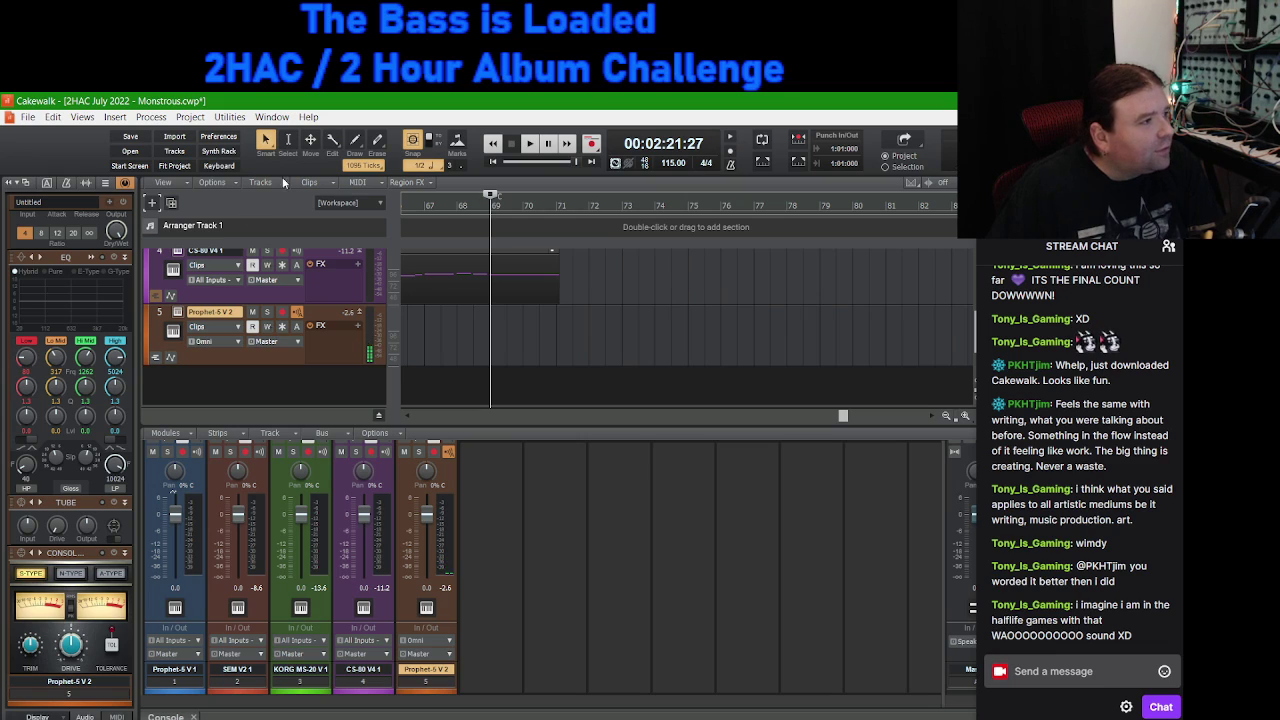
Step: Play the arrangement from measure 67 to about measure 69 to hear the lead-in to the new part
{"action": "scroll", "coordinate": [705, 312], "scroll_direction": "up", "scroll_amount": 1}
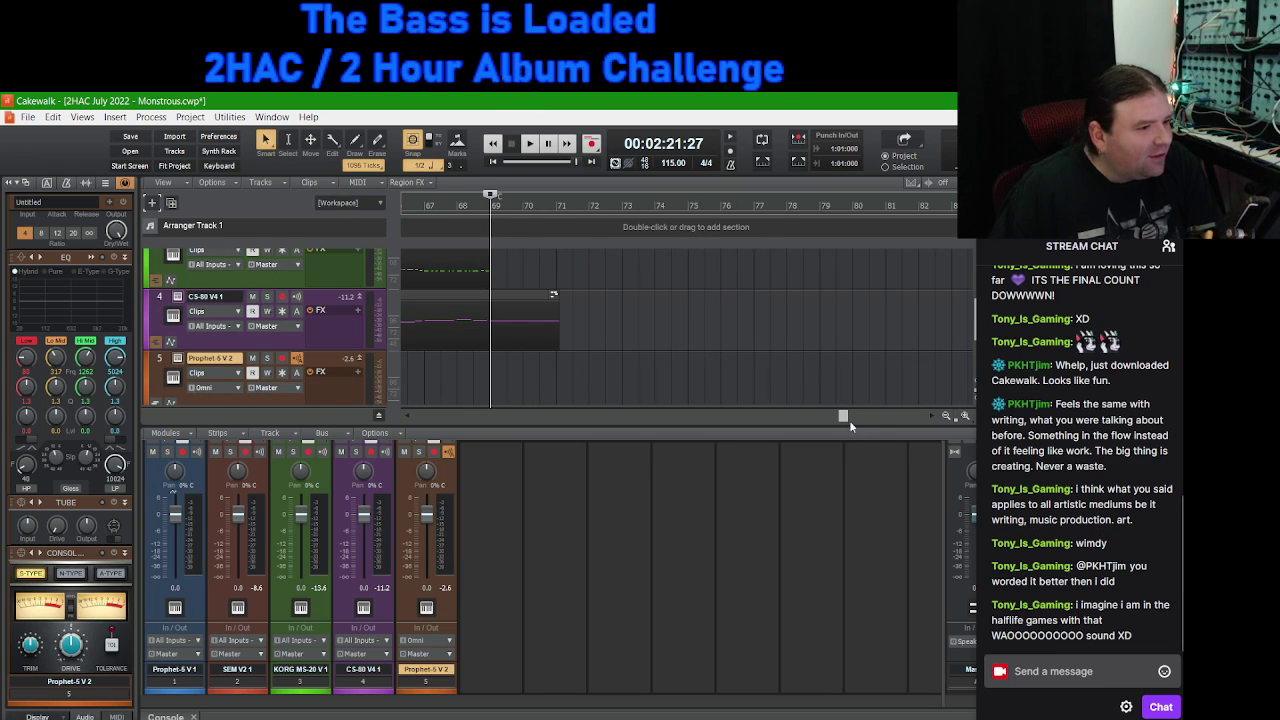
{"action": "left_click_drag", "start_coordinate": [843, 420], "coordinate": [809, 422]}
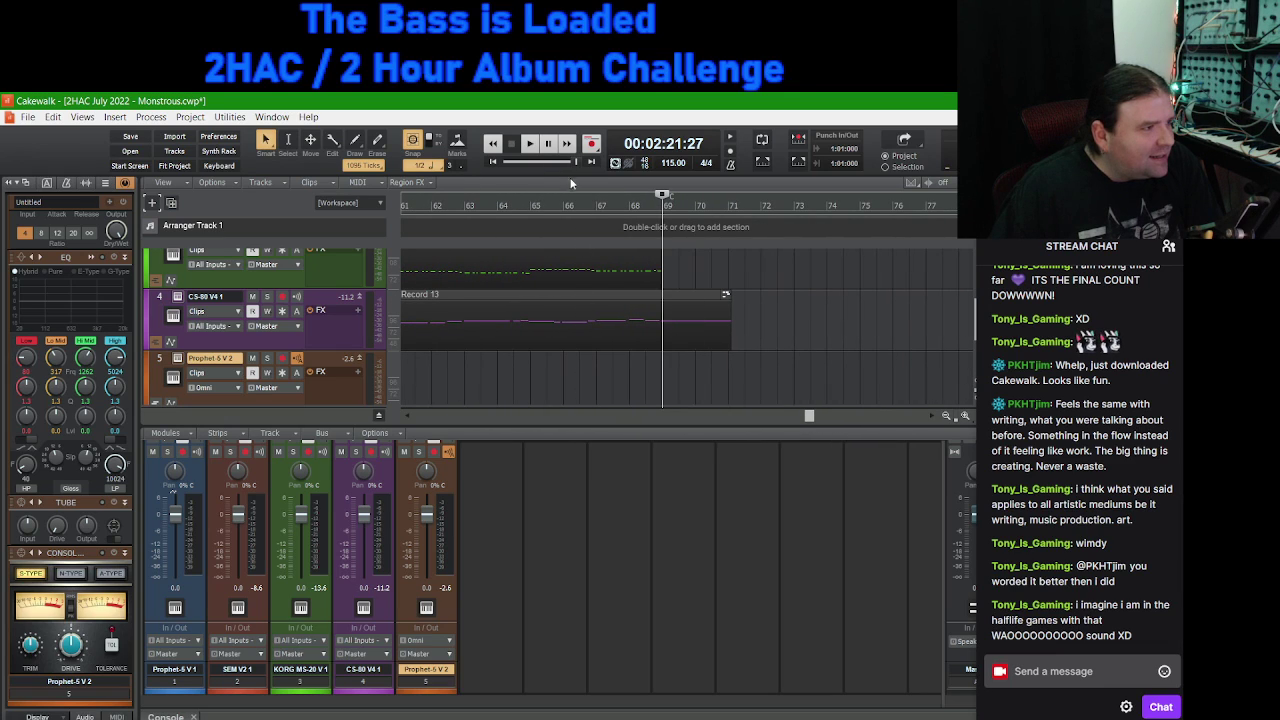
{"action": "left_click", "coordinate": [597, 205]}
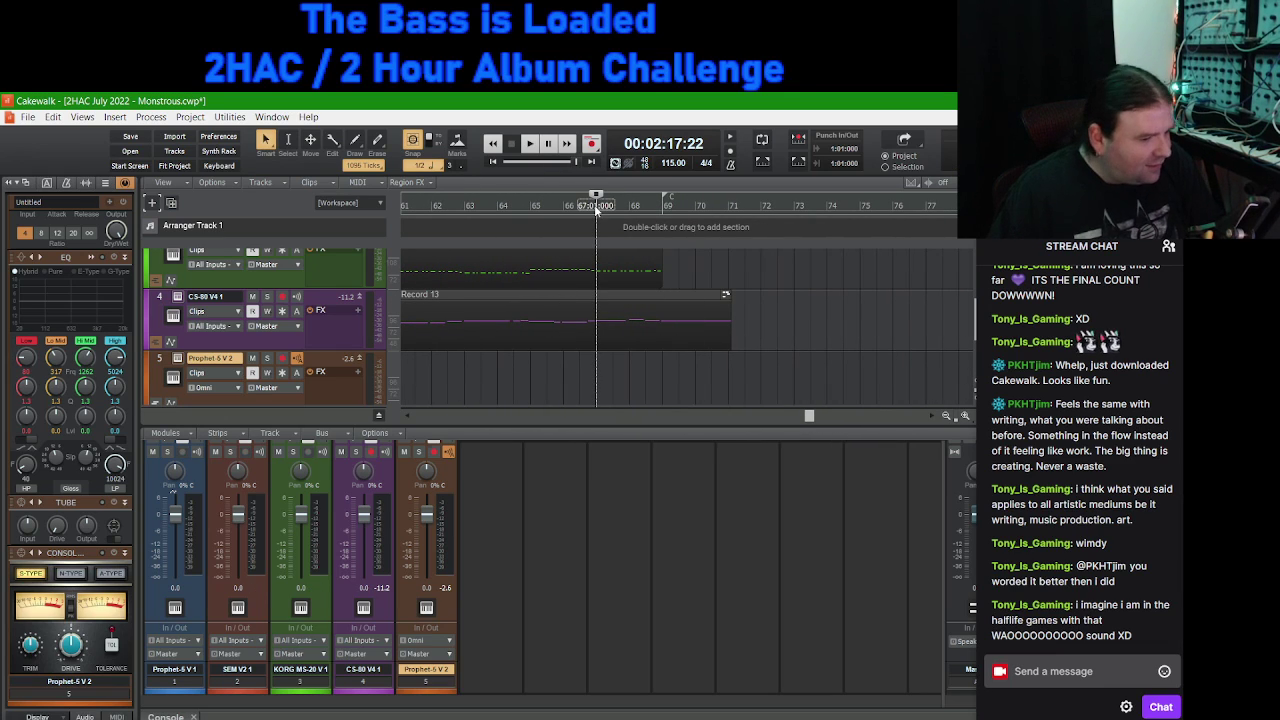
{"action": "key", "text": "space"}
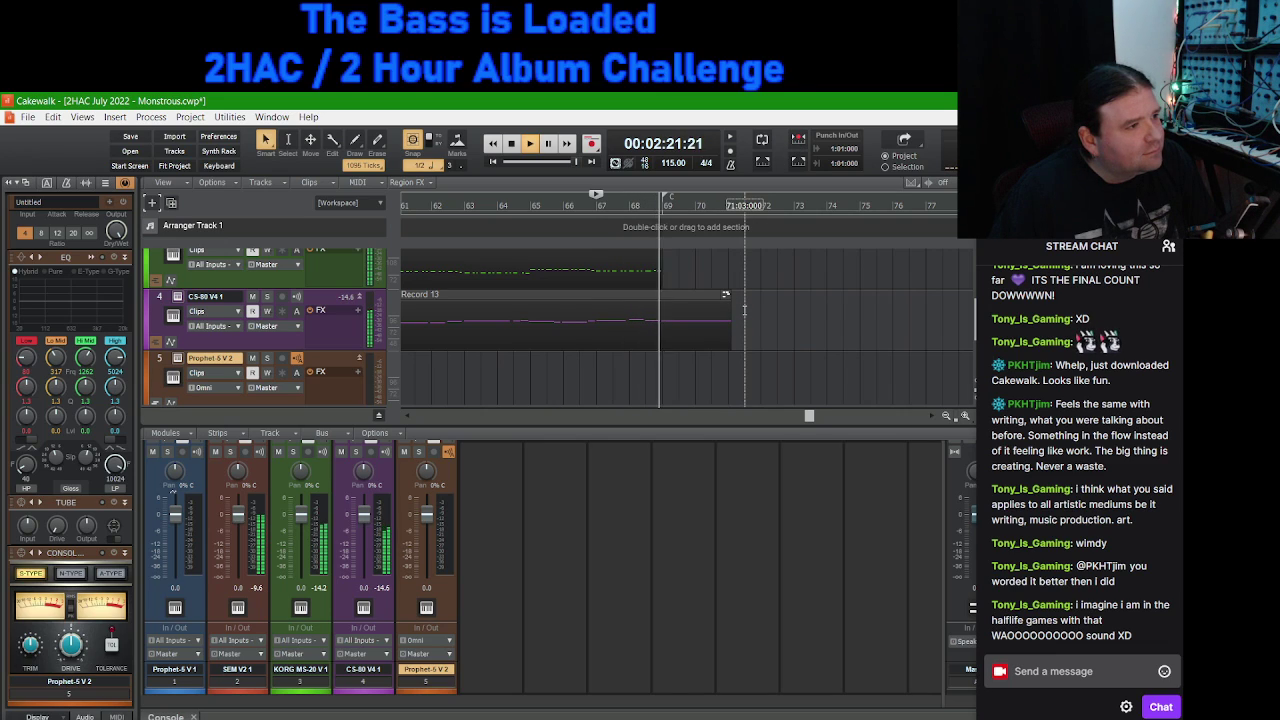
{"action": "key", "text": "space"}
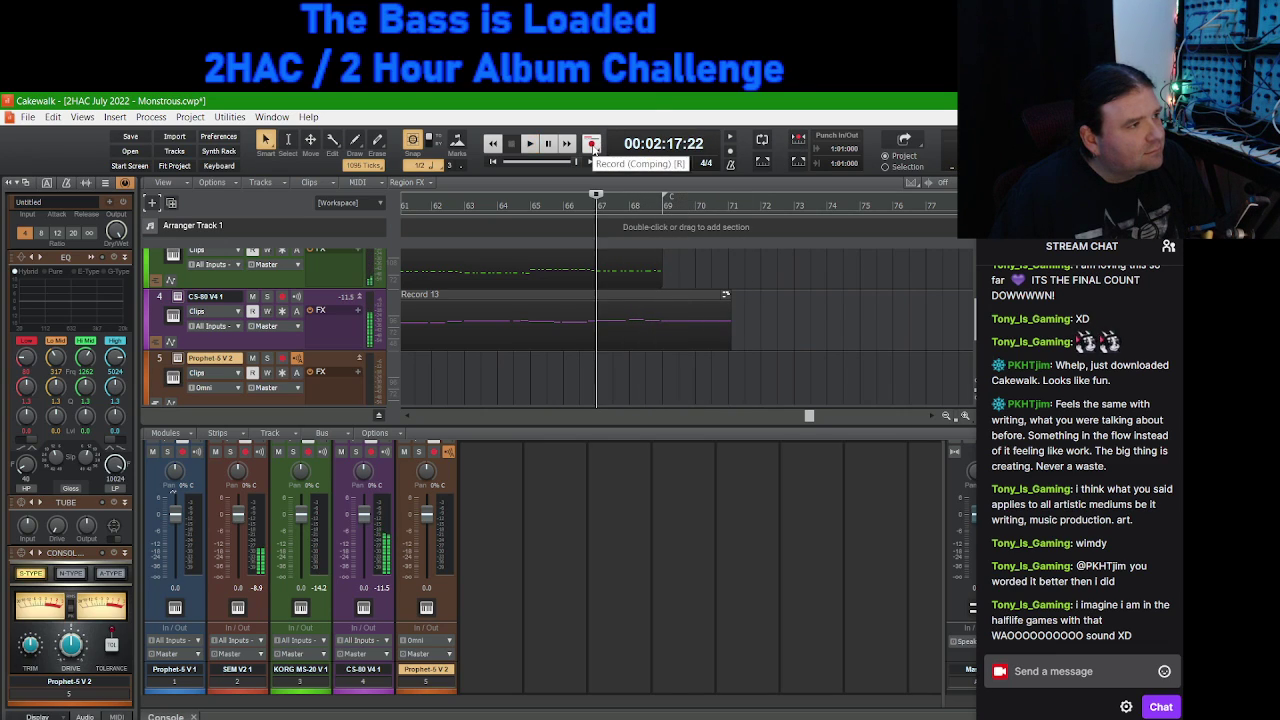
Step: Place the playhead at measure 68 and arm the Prophet-5 V 2 track for recording
{"action": "left_click", "coordinate": [632, 206]}
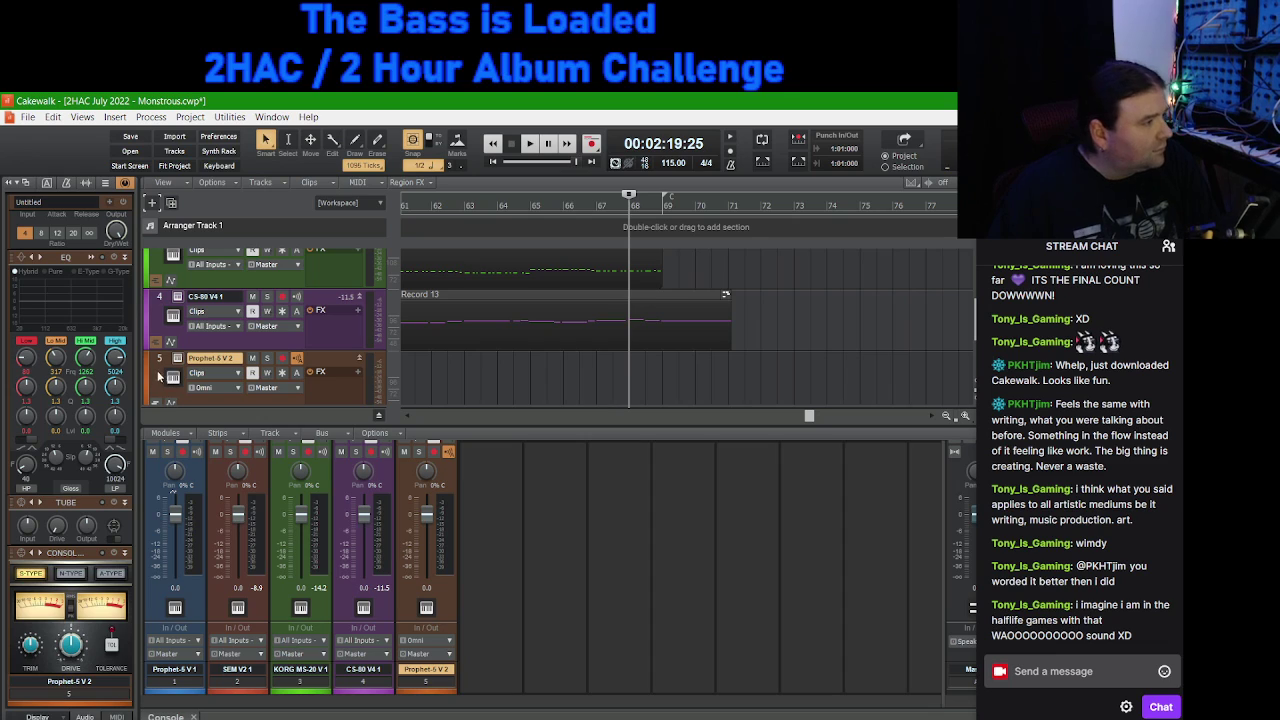
{"action": "left_click", "coordinate": [167, 366]}
{"action": "left_click", "coordinate": [284, 360]}
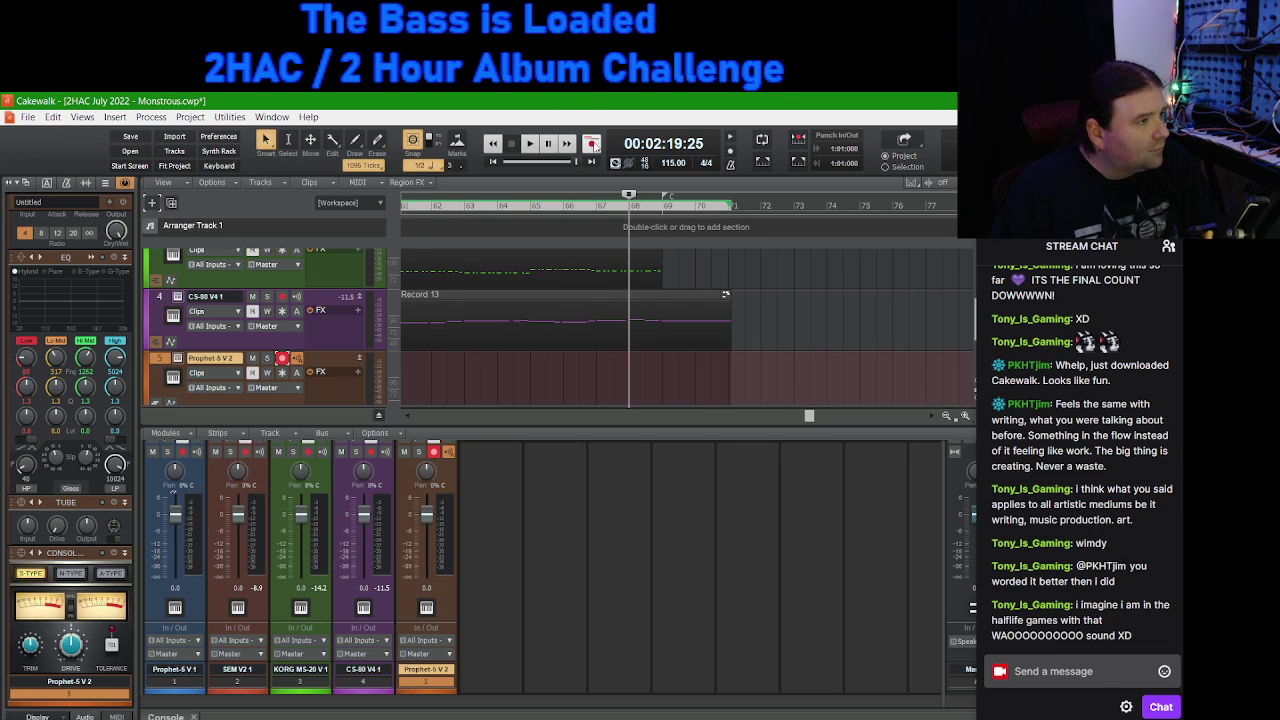
Step: Record a Prophet-5 V 2 part from measure 68 to about measure 97, then disarm the track
{"action": "left_click", "coordinate": [591, 144]}
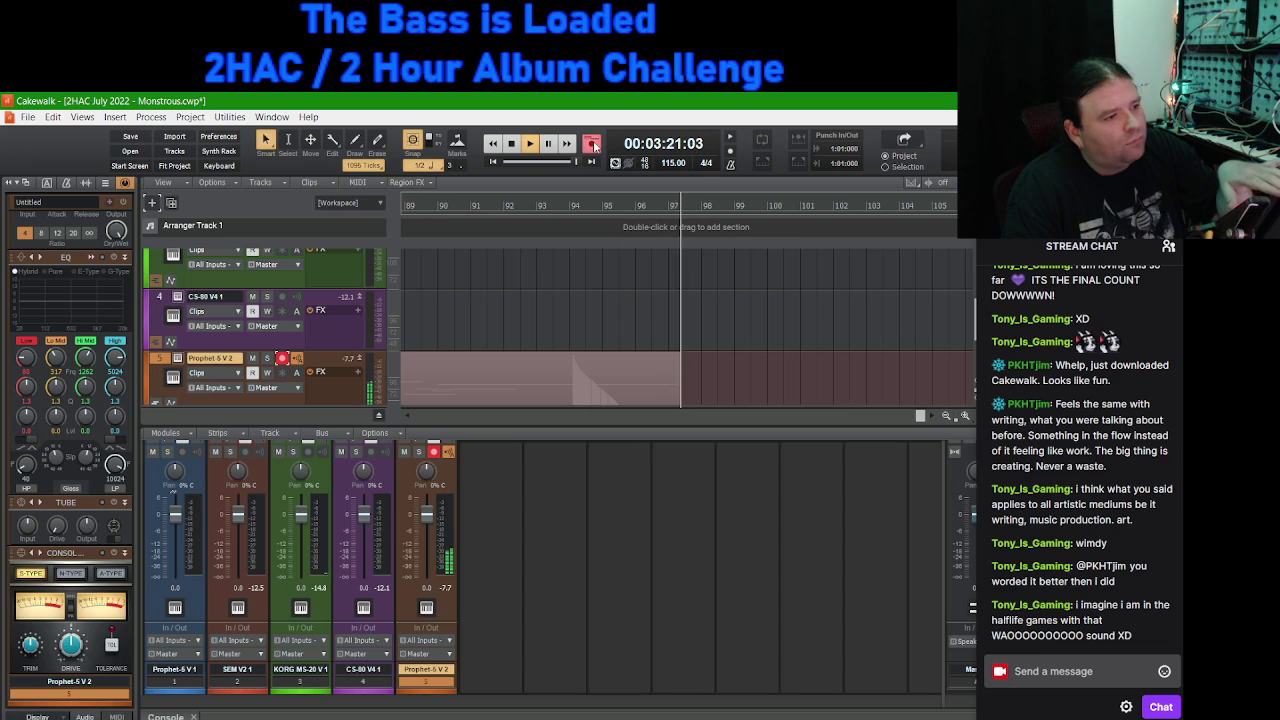
{"action": "left_click", "coordinate": [593, 146]}
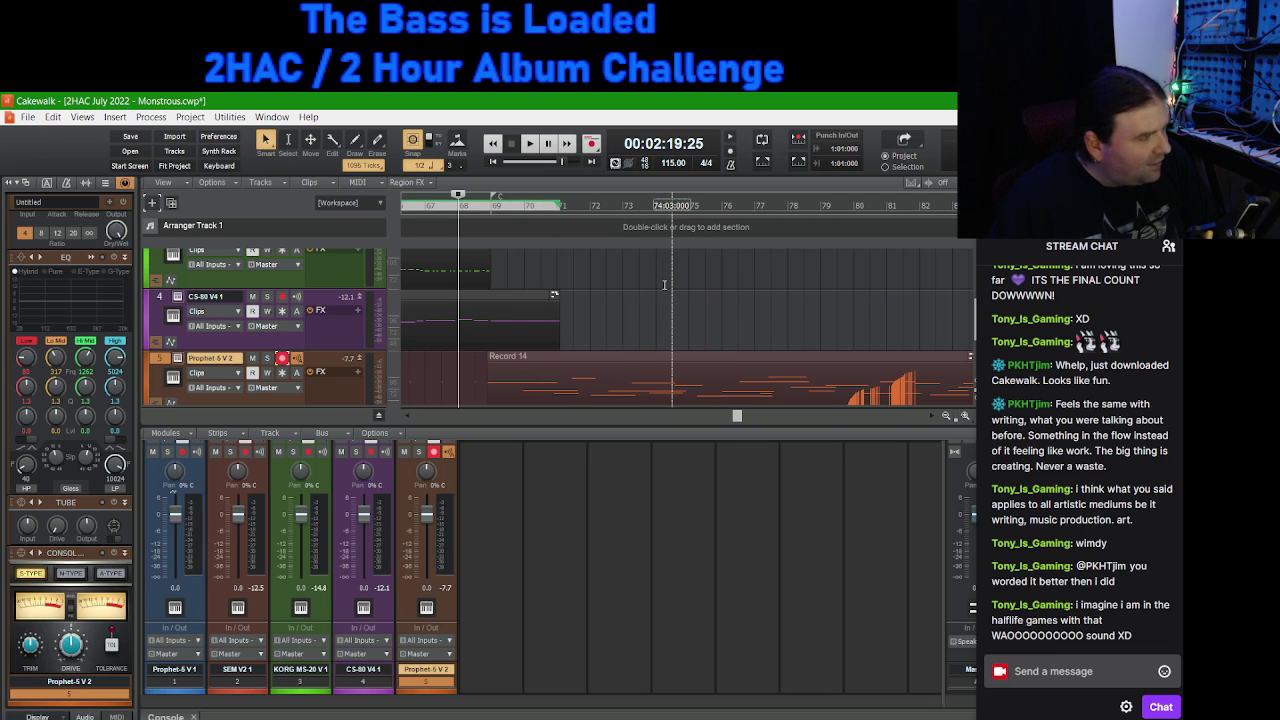
{"action": "left_click", "coordinate": [282, 358]}
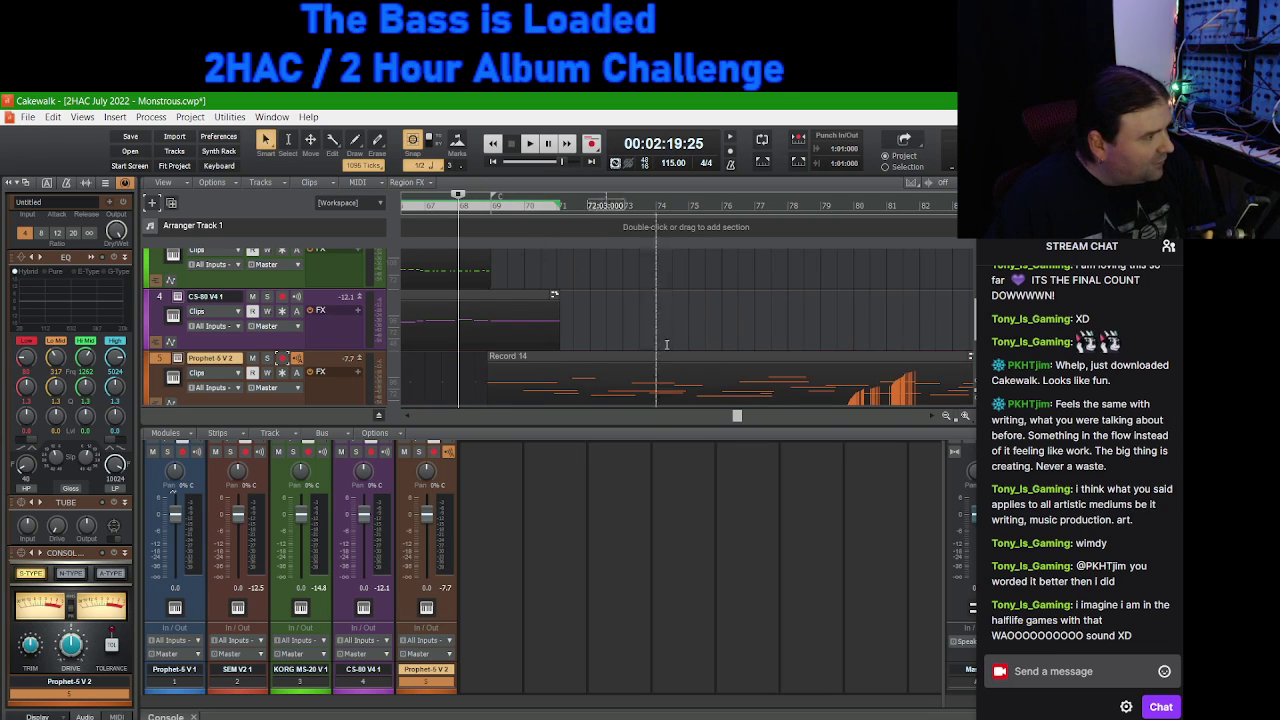
Step: Play back the new Prophet-5 V 2 recording from measure 68 to about measure 81
{"action": "key", "text": "space"}
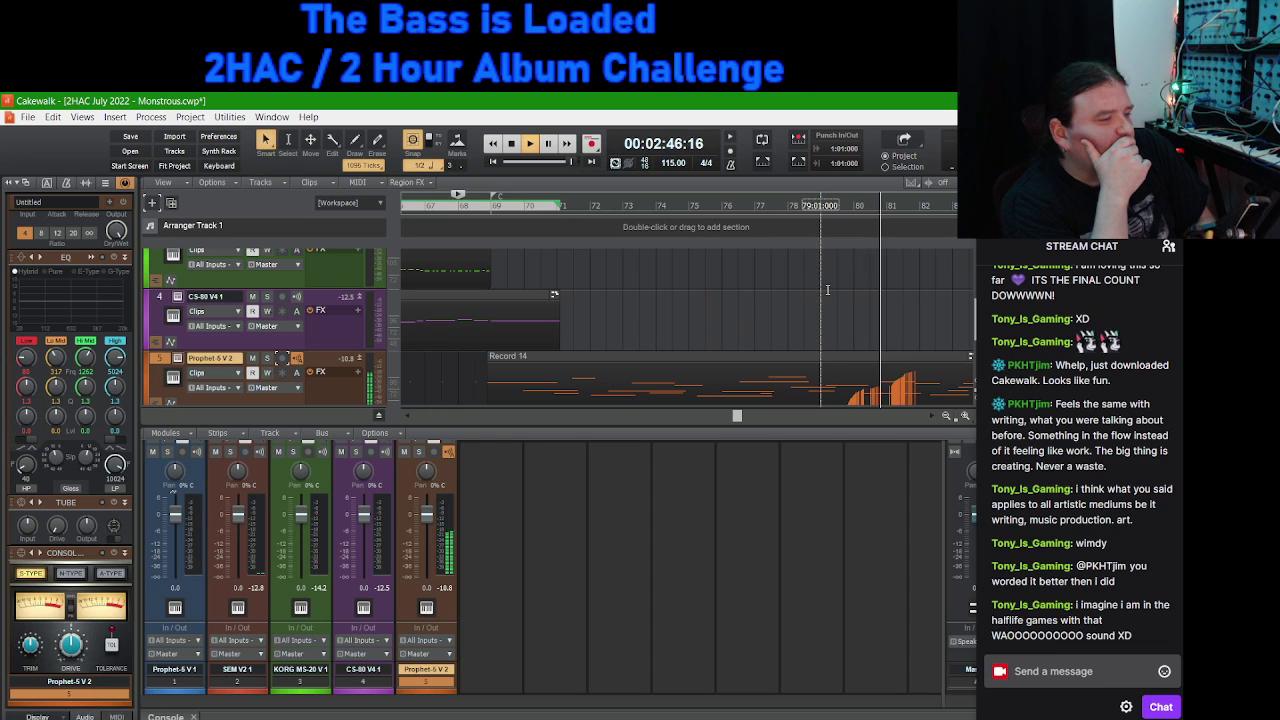
{"action": "key", "text": "space"}
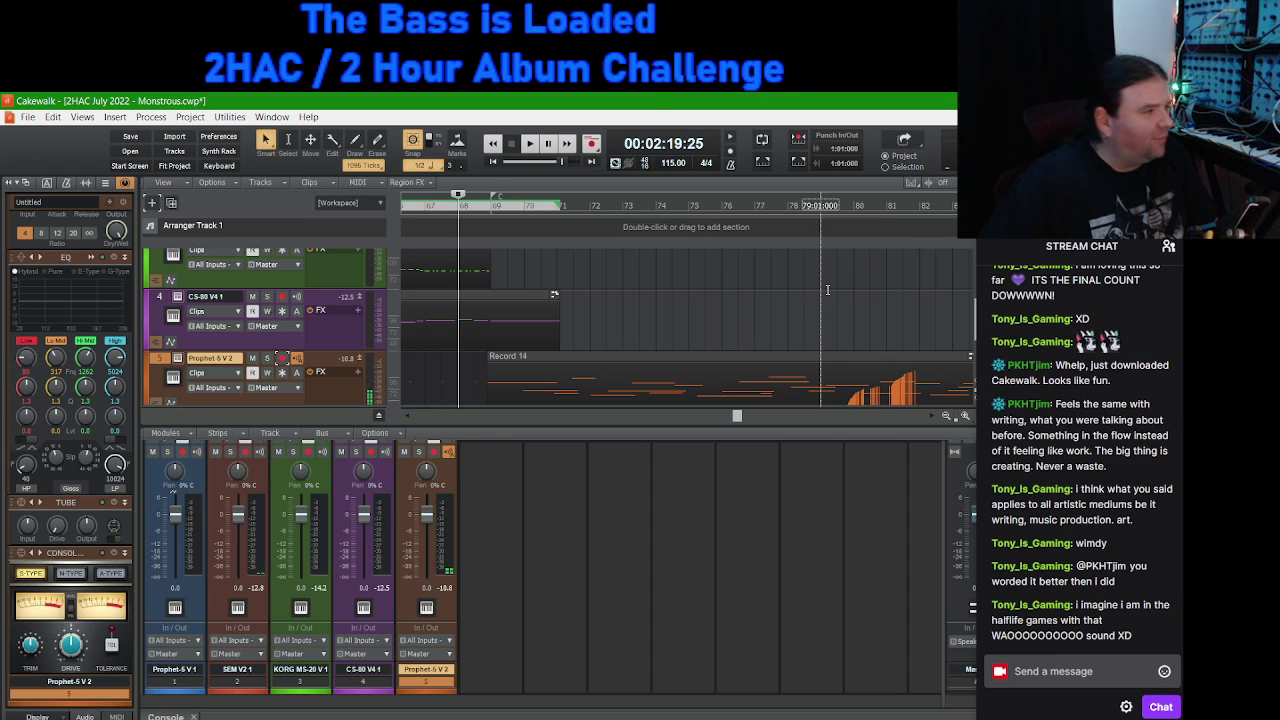
Step: Open the KORG MS-20 V 1 synth window, listen to the arrangement from measure 68, and close the window
{"action": "scroll", "coordinate": [298, 323], "scroll_direction": "down", "scroll_amount": 1}
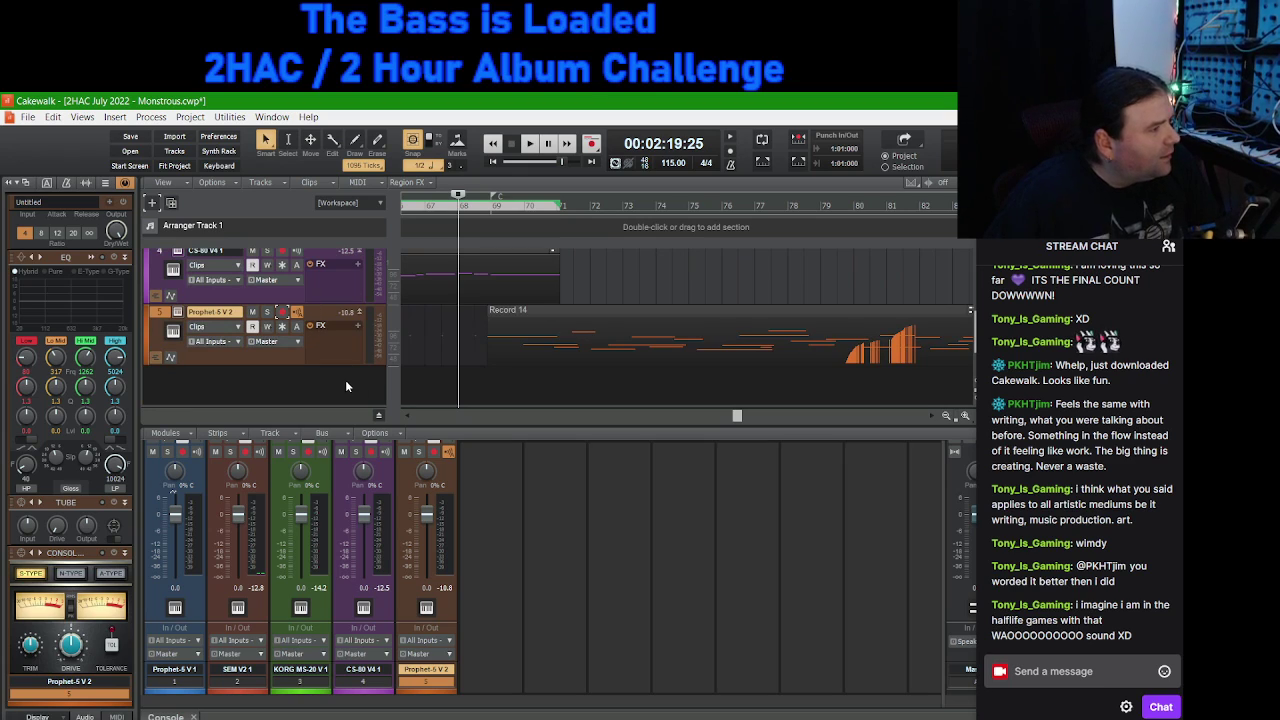
{"action": "scroll", "coordinate": [343, 380], "scroll_direction": "up", "scroll_amount": 2}
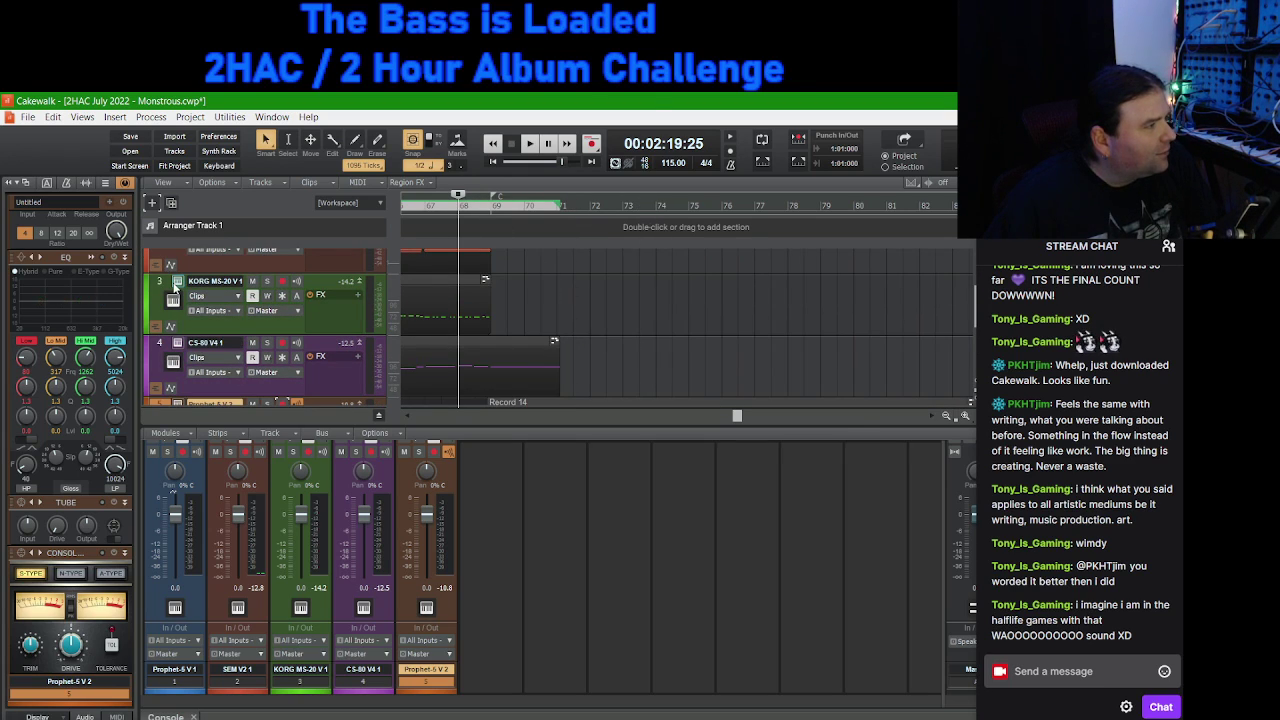
{"action": "left_click", "coordinate": [173, 298]}
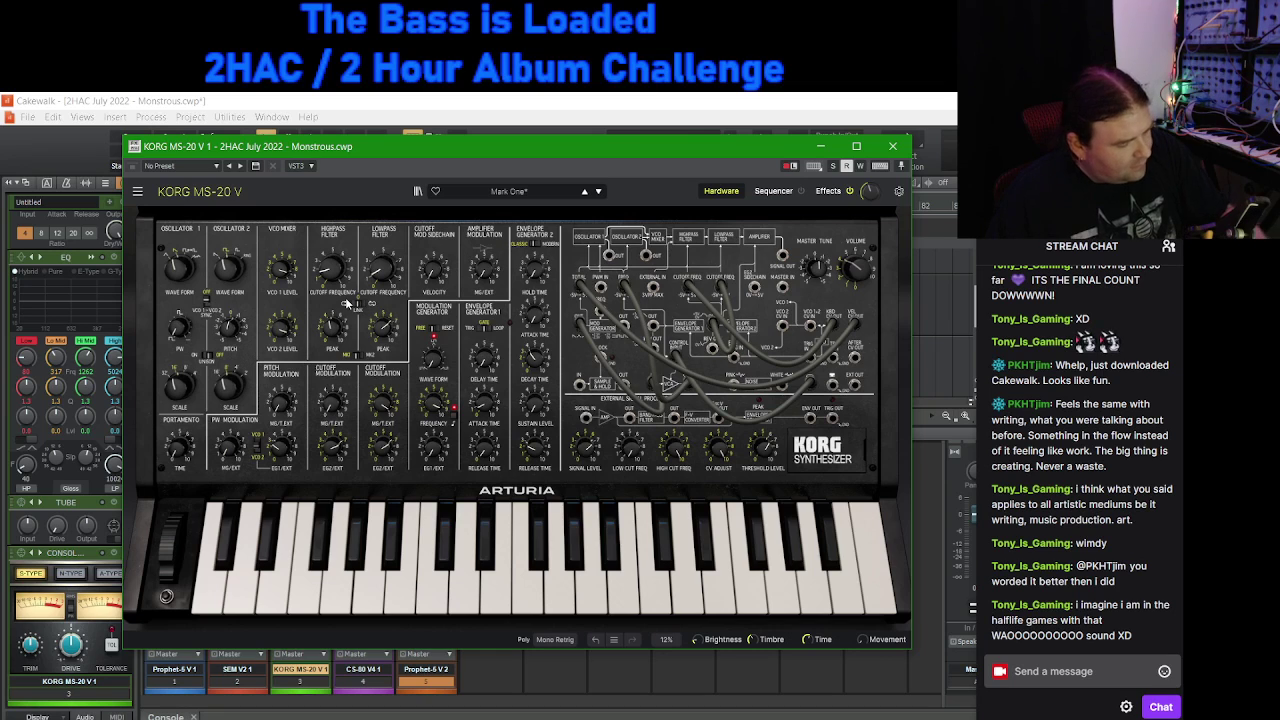
{"action": "left_click_drag", "start_coordinate": [557, 146], "coordinate": [645, 185]}
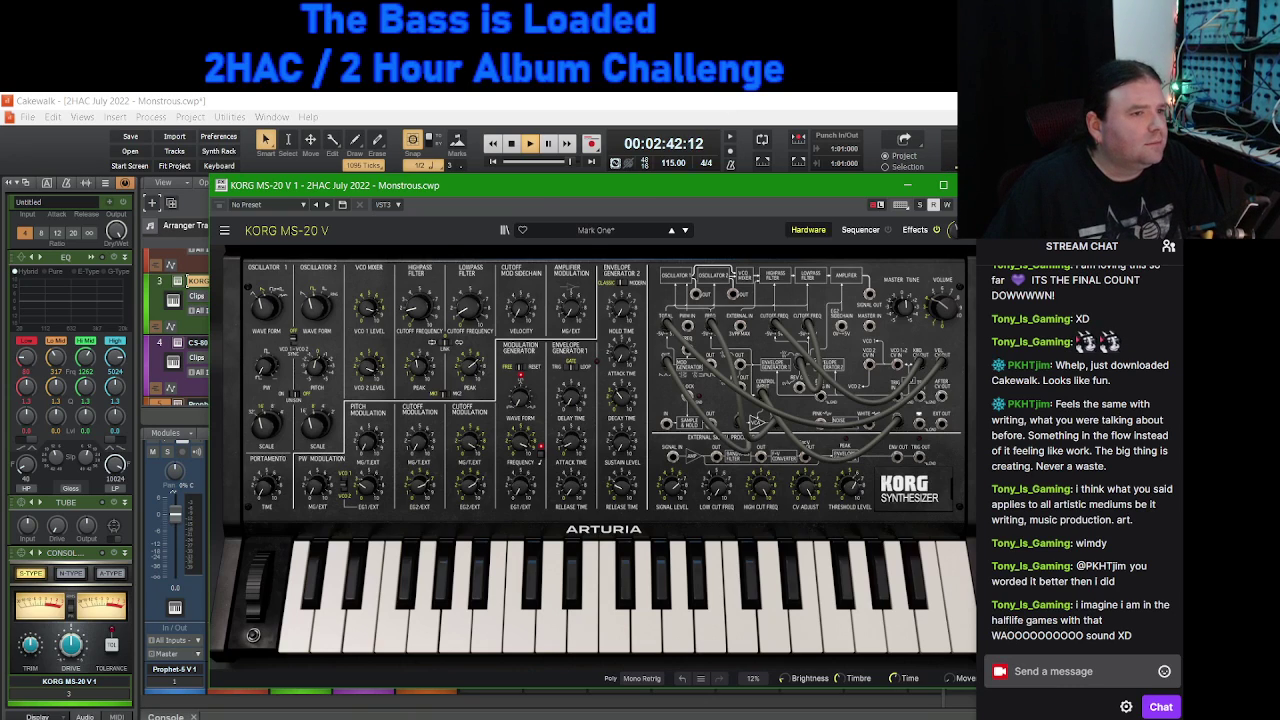
{"action": "key", "text": "Escape"}
{"action": "key", "text": "space"}
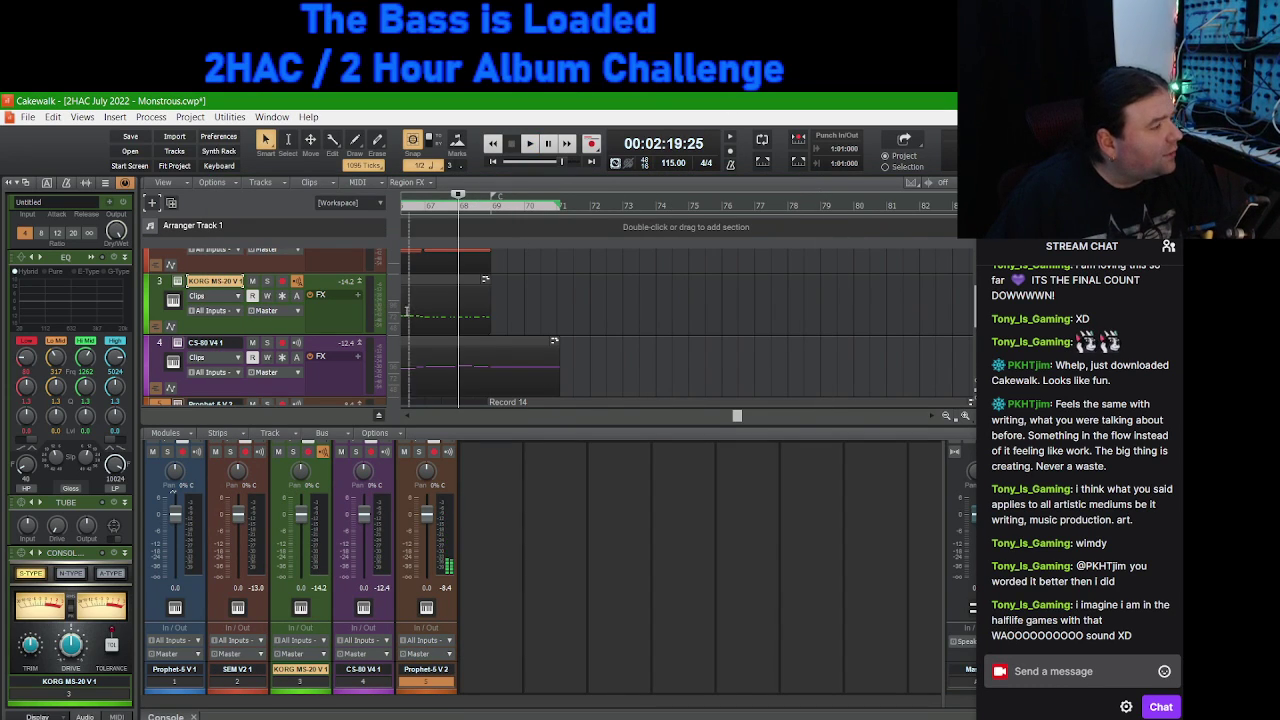
Step: Open the Prophet-5 V 1 synth window, sound a note on its keyboard, and close the window
{"action": "scroll", "coordinate": [300, 350], "scroll_direction": "up", "scroll_amount": 3}
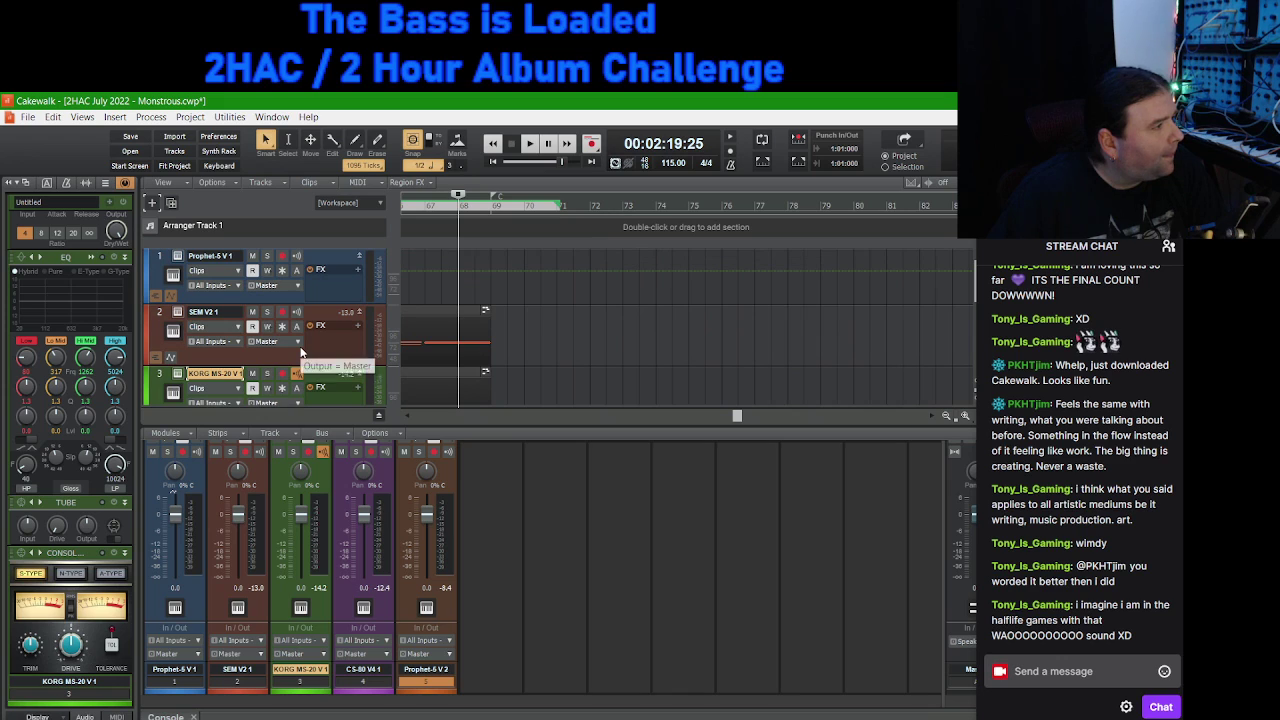
{"action": "left_click", "coordinate": [178, 258]}
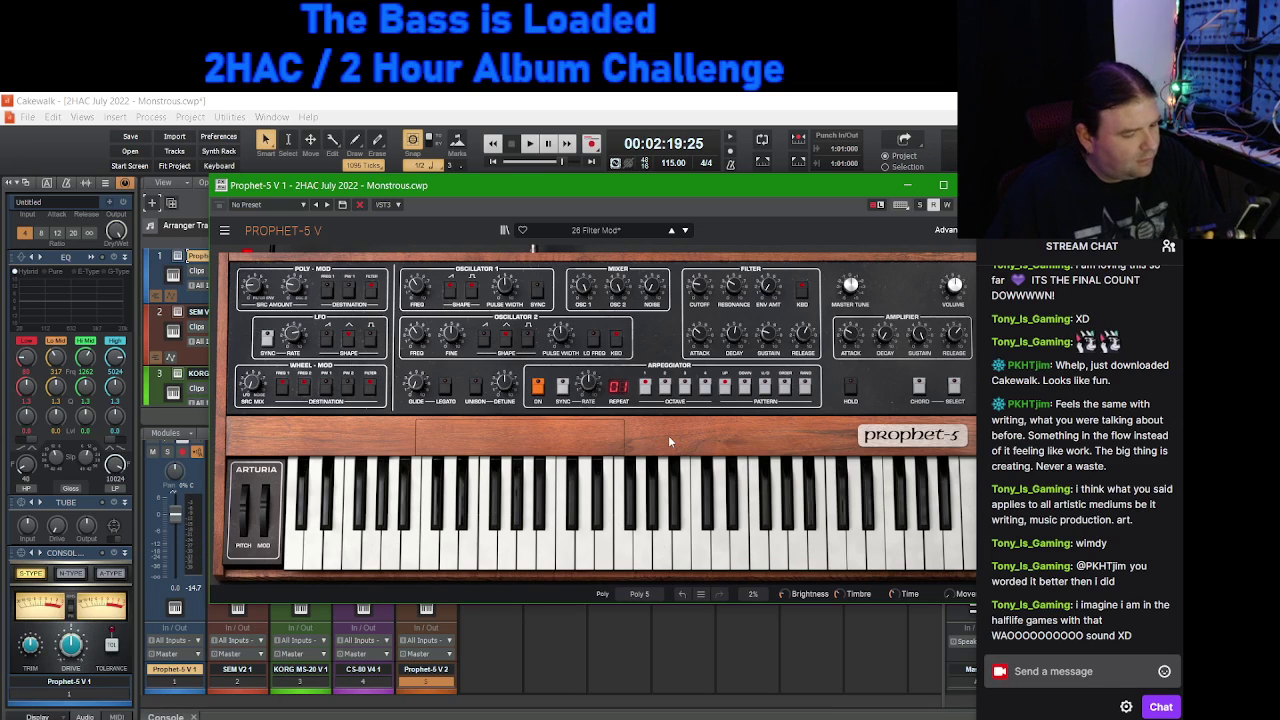
{"action": "left_click", "coordinate": [333, 516]}
{"action": "left_click_drag", "start_coordinate": [512, 192], "coordinate": [590, 212]}
{"action": "left_click", "coordinate": [880, 212]}
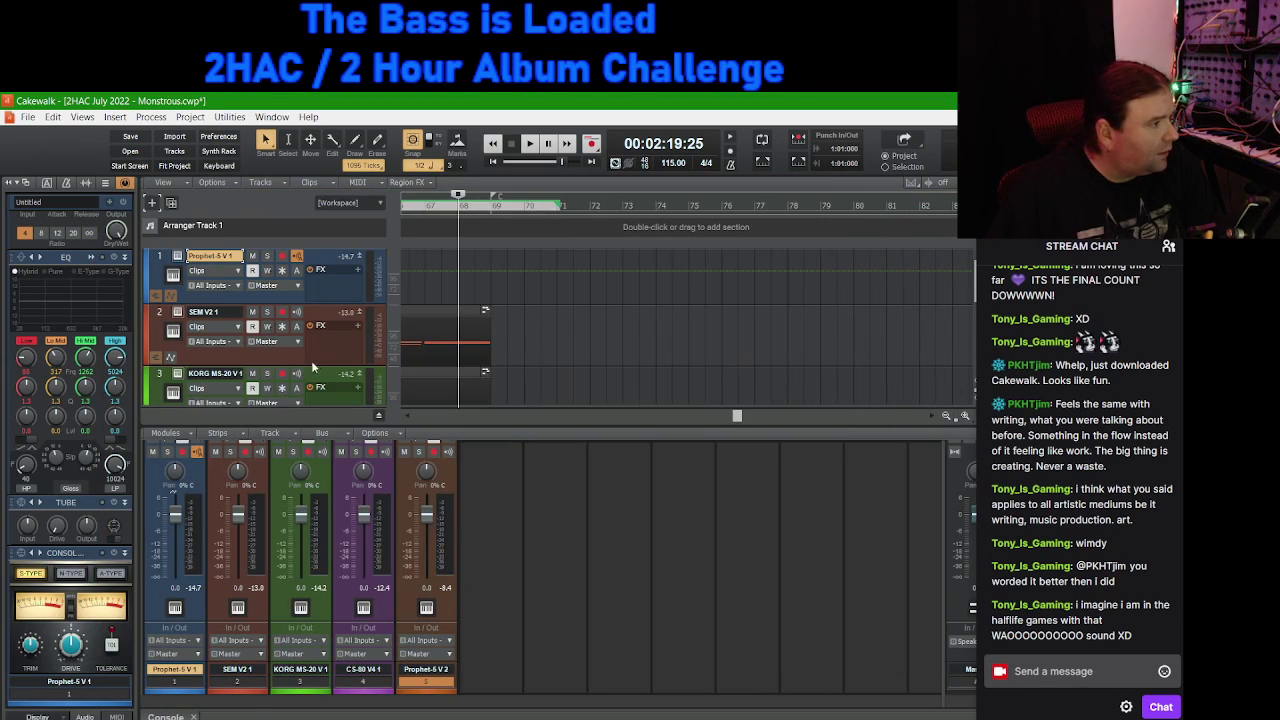
Step: Check the Prophet-5 V 1 track's input choices and play the arrangement from measure 68 to about measure 71
{"action": "scroll", "coordinate": [240, 352], "scroll_direction": "down", "scroll_amount": 5}
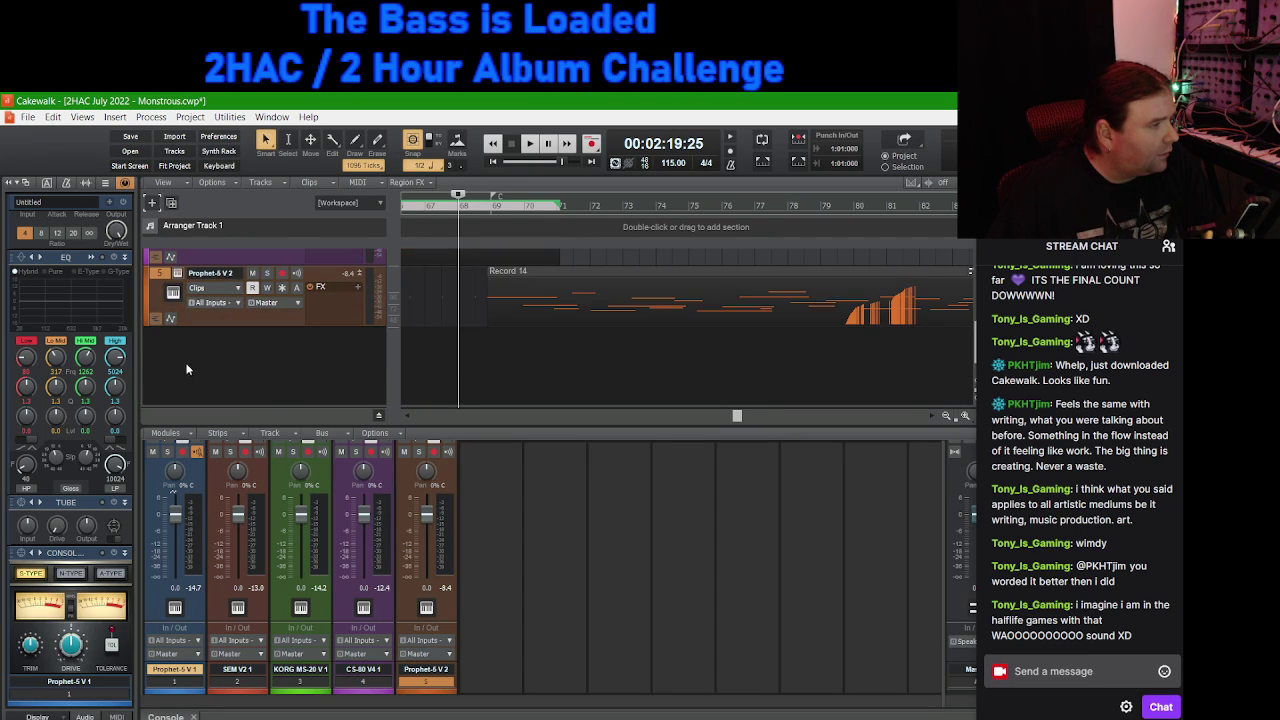
{"action": "scroll", "coordinate": [182, 360], "scroll_direction": "up", "scroll_amount": 3}
{"action": "scroll", "coordinate": [207, 371], "scroll_direction": "up", "scroll_amount": 2}
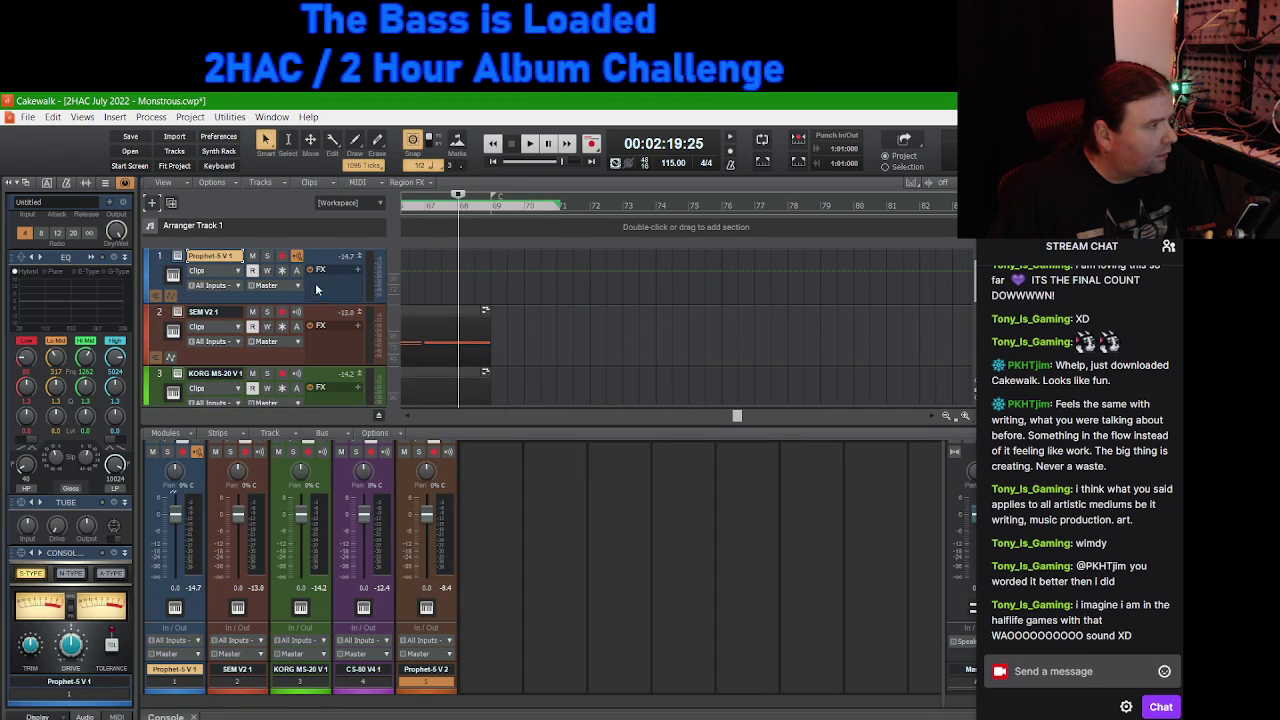
{"action": "left_click", "coordinate": [241, 287]}
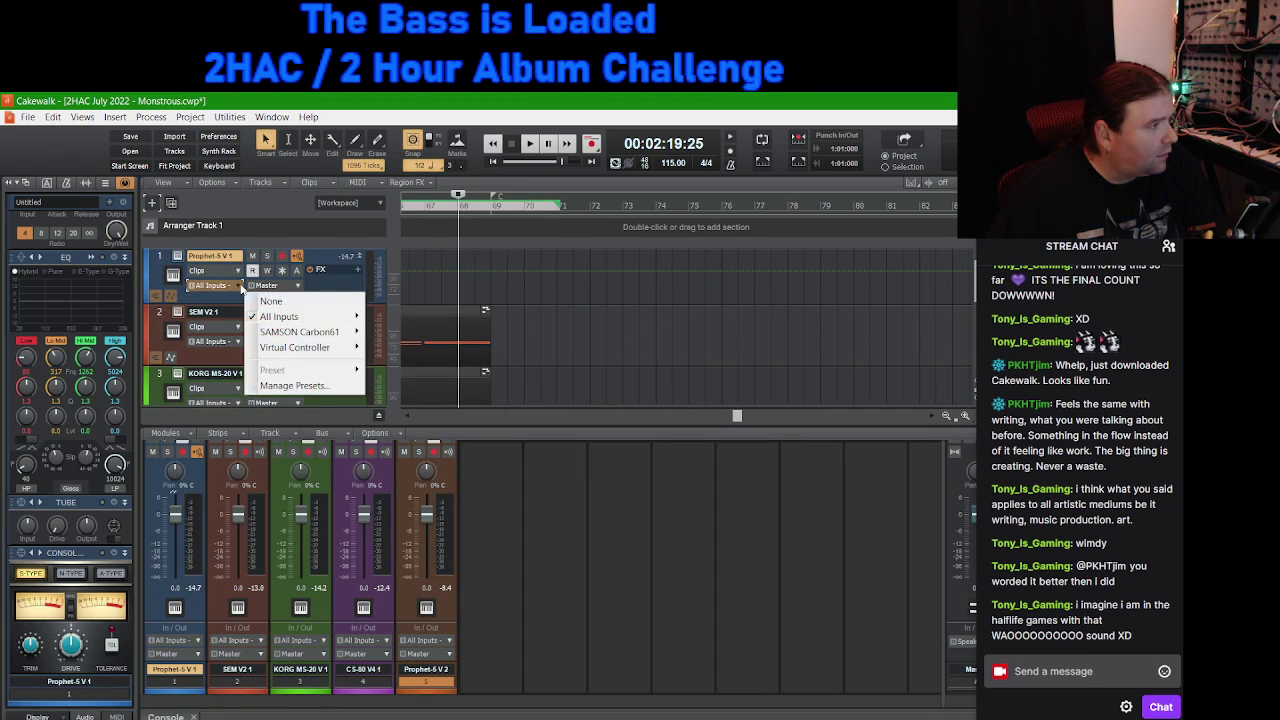
{"action": "mouse_move", "coordinate": [290, 316]}
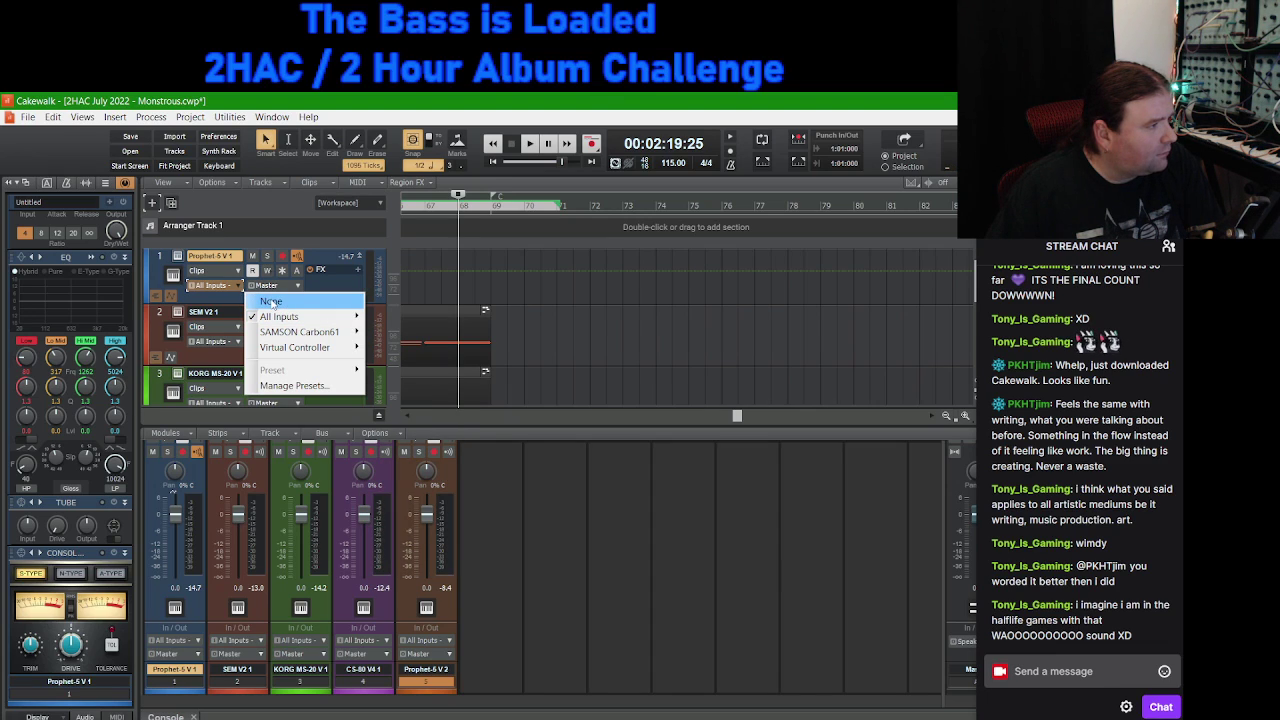
{"action": "left_click", "coordinate": [406, 95]}
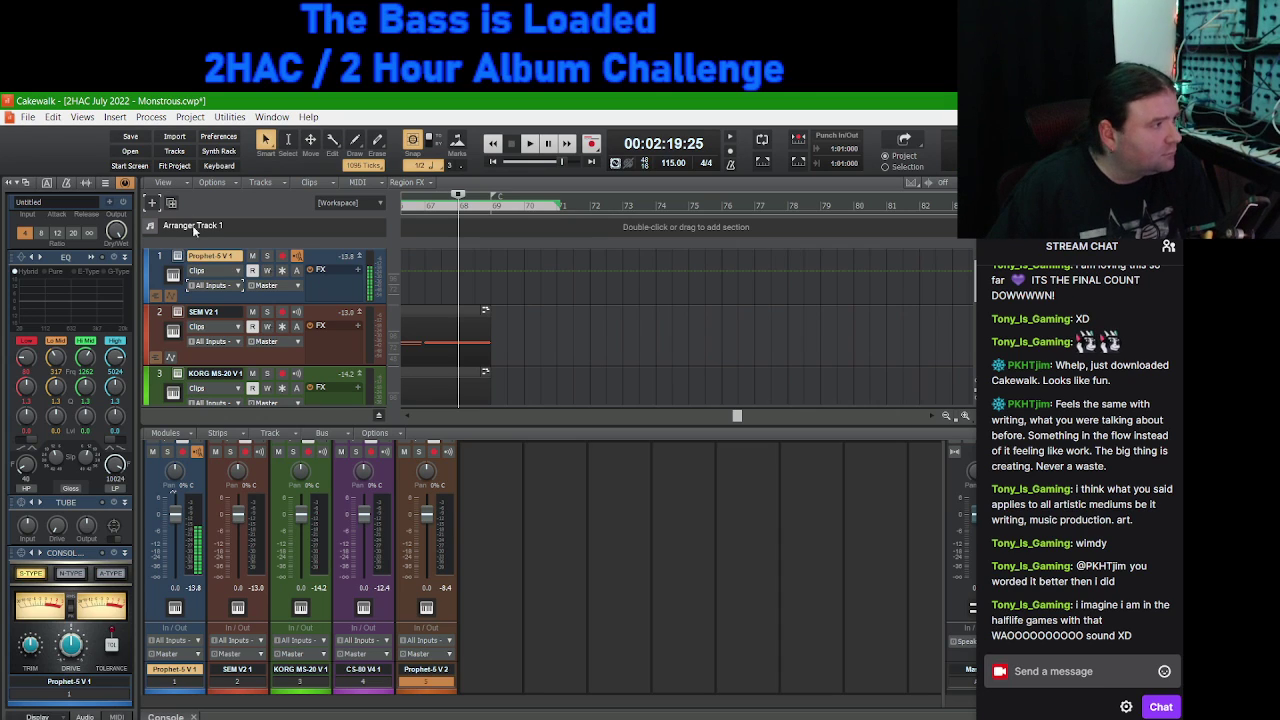
{"action": "left_click", "coordinate": [533, 143]}
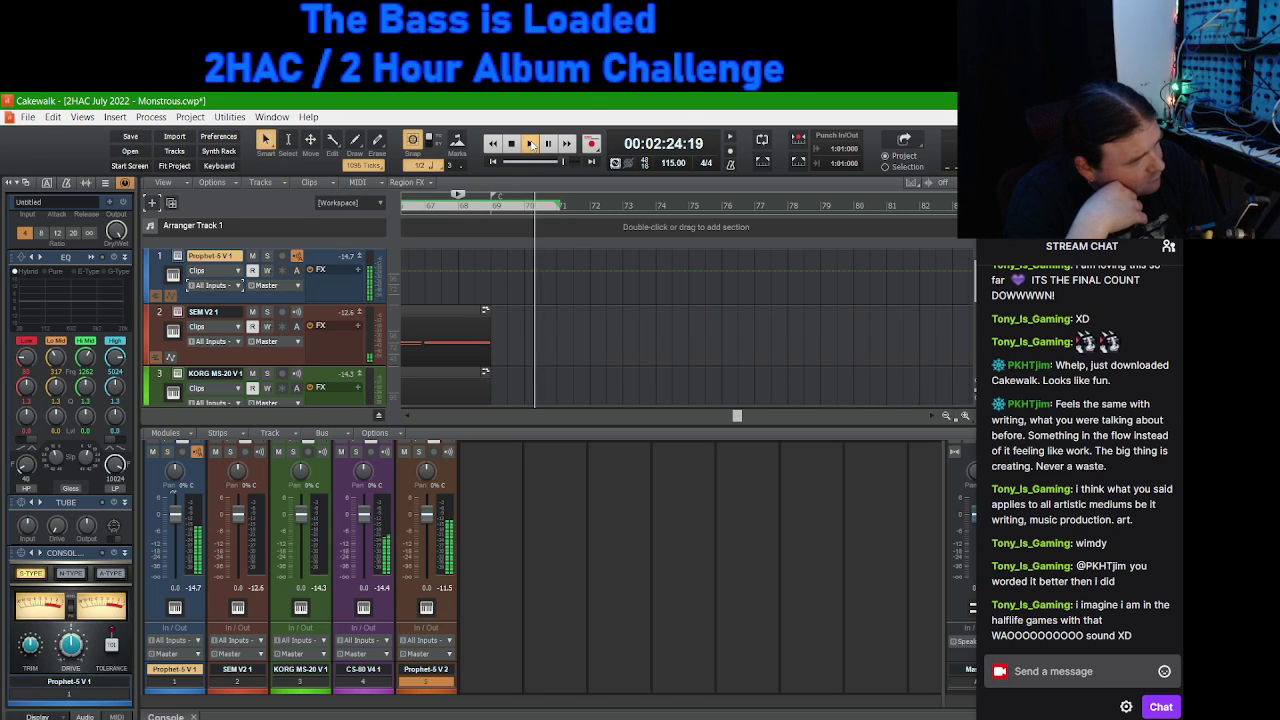
{"action": "left_click", "coordinate": [512, 146]}
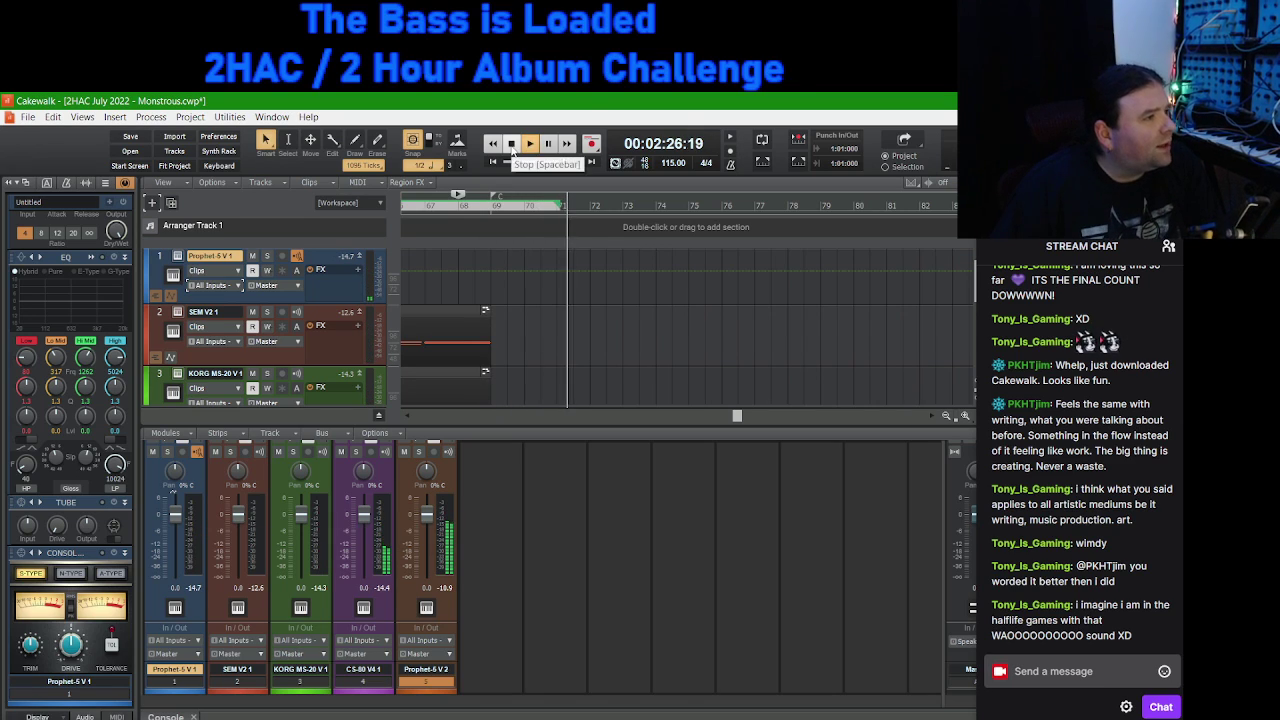
Step: Set the Prophet-5 V 1 track's input to MIDI Omni on All Inputs
{"action": "scroll", "coordinate": [254, 342], "scroll_direction": "down", "scroll_amount": 4}
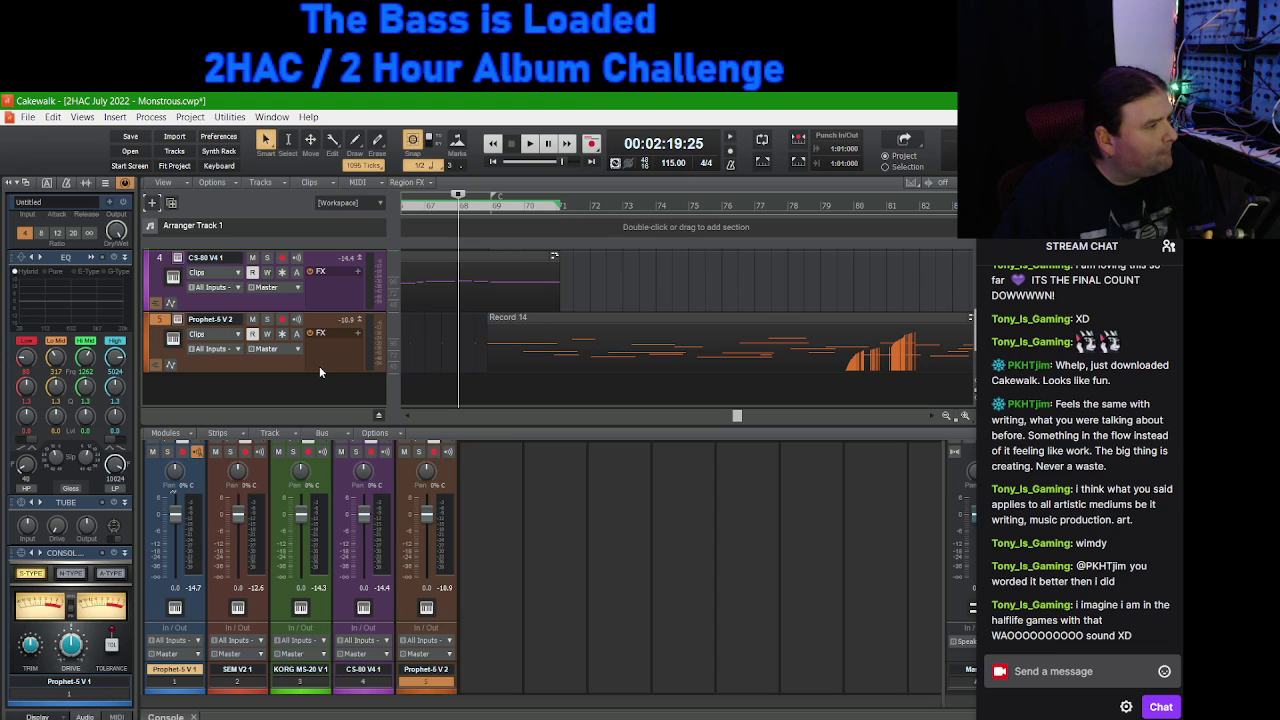
{"action": "scroll", "coordinate": [357, 349], "scroll_direction": "up", "scroll_amount": 3}
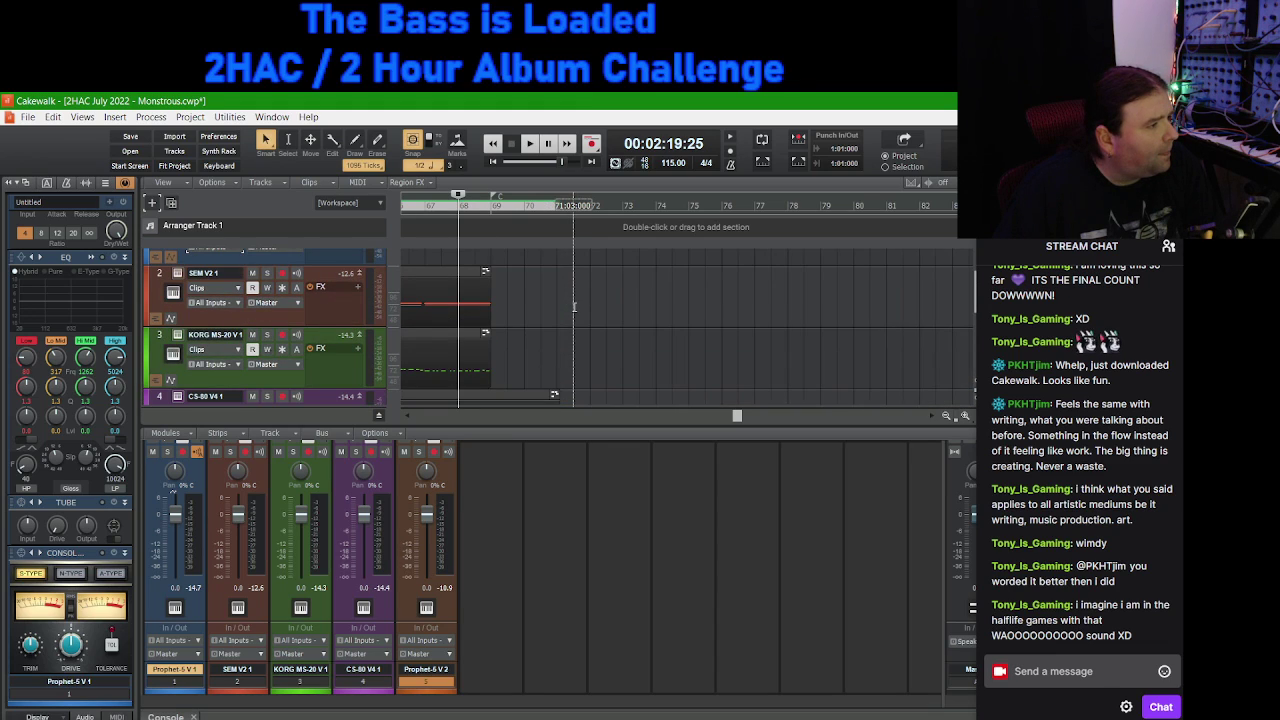
{"action": "scroll", "coordinate": [575, 307], "scroll_direction": "up", "scroll_amount": 1}
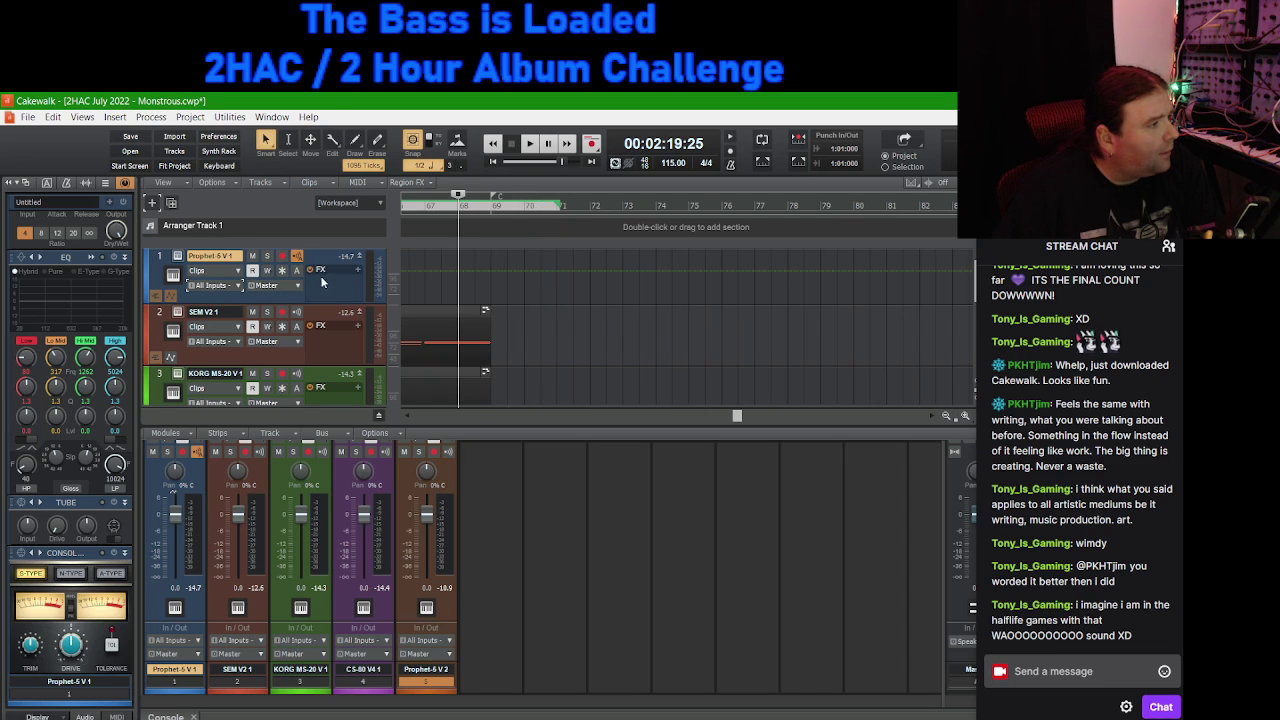
{"action": "left_click", "coordinate": [237, 286]}
{"action": "mouse_move", "coordinate": [340, 316]}
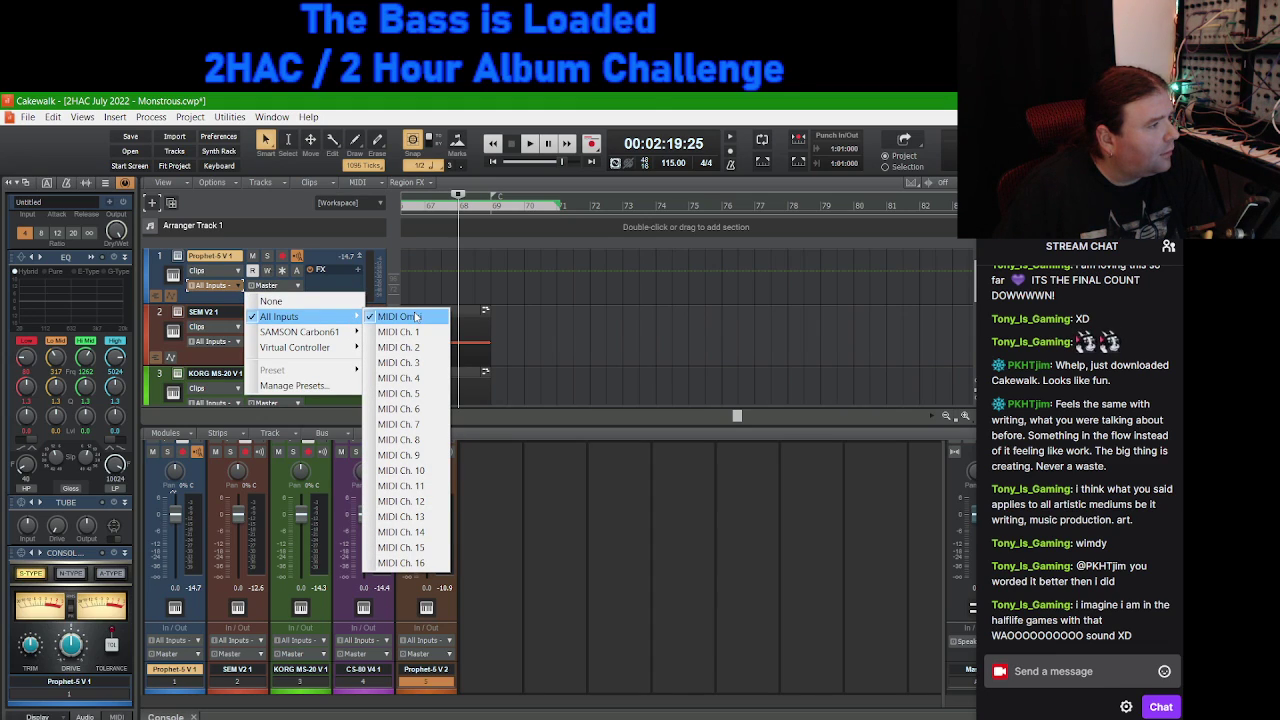
{"action": "left_click", "coordinate": [413, 319]}
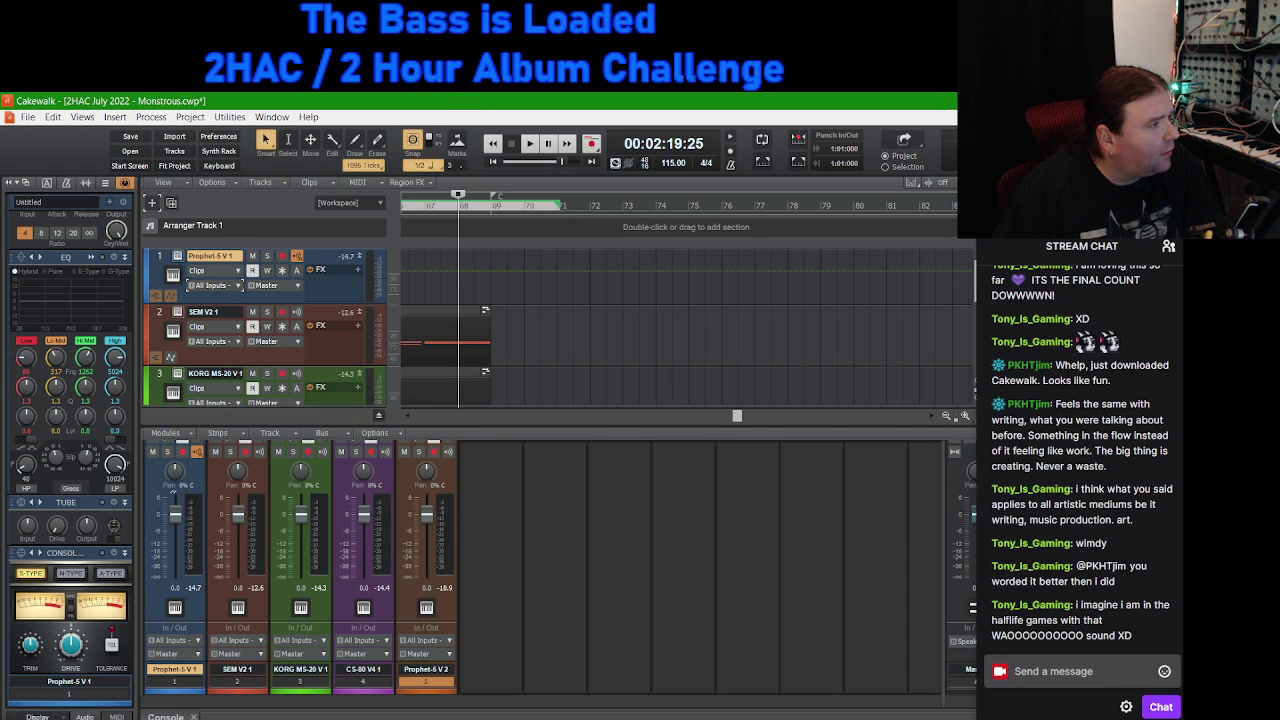
Step: Set the Prophet-5 V 2 track's input to MIDI Ch. 1 on All Inputs and play the arrangement from measure 68
{"action": "scroll", "coordinate": [350, 366], "scroll_direction": "down", "scroll_amount": 3}
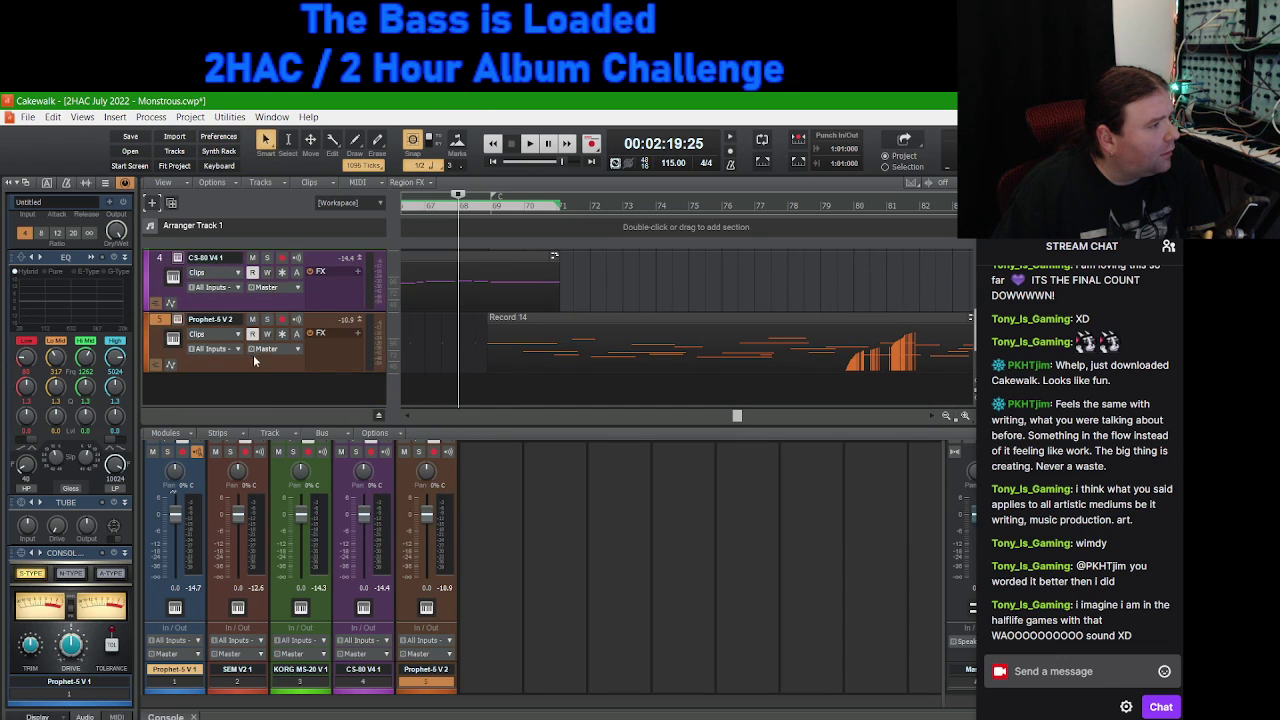
{"action": "left_click", "coordinate": [237, 349]}
{"action": "mouse_move", "coordinate": [320, 393]}
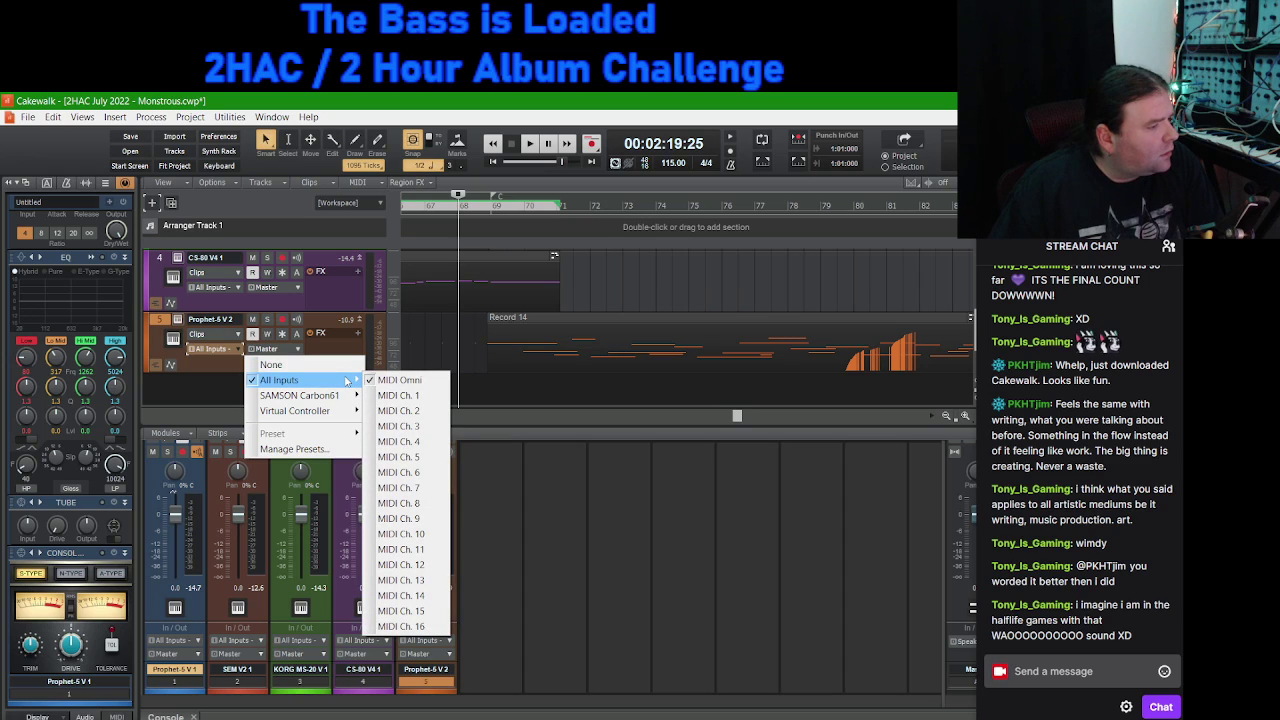
{"action": "left_click", "coordinate": [416, 396]}
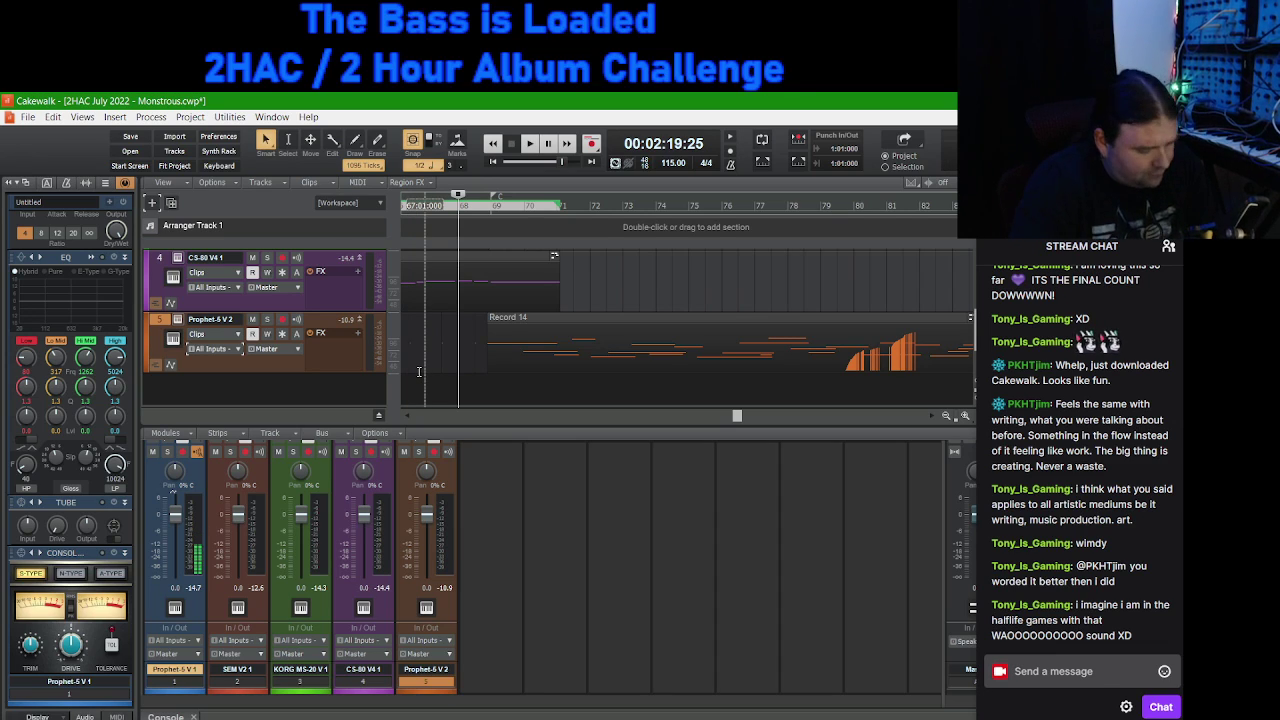
{"action": "key", "text": "space"}
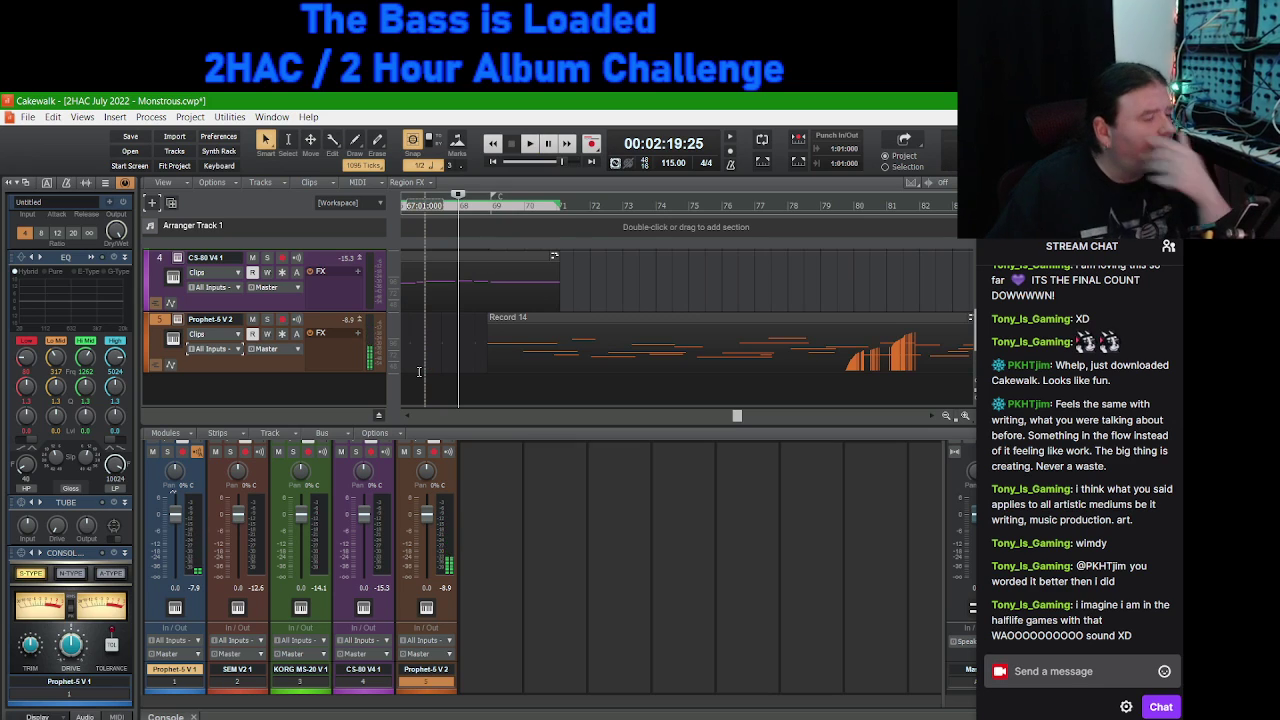
Step: Arm the Prophet-5 V 1 track and record a short take starting midway through measure 32
{"action": "scroll", "coordinate": [349, 398], "scroll_direction": "up", "scroll_amount": 3}
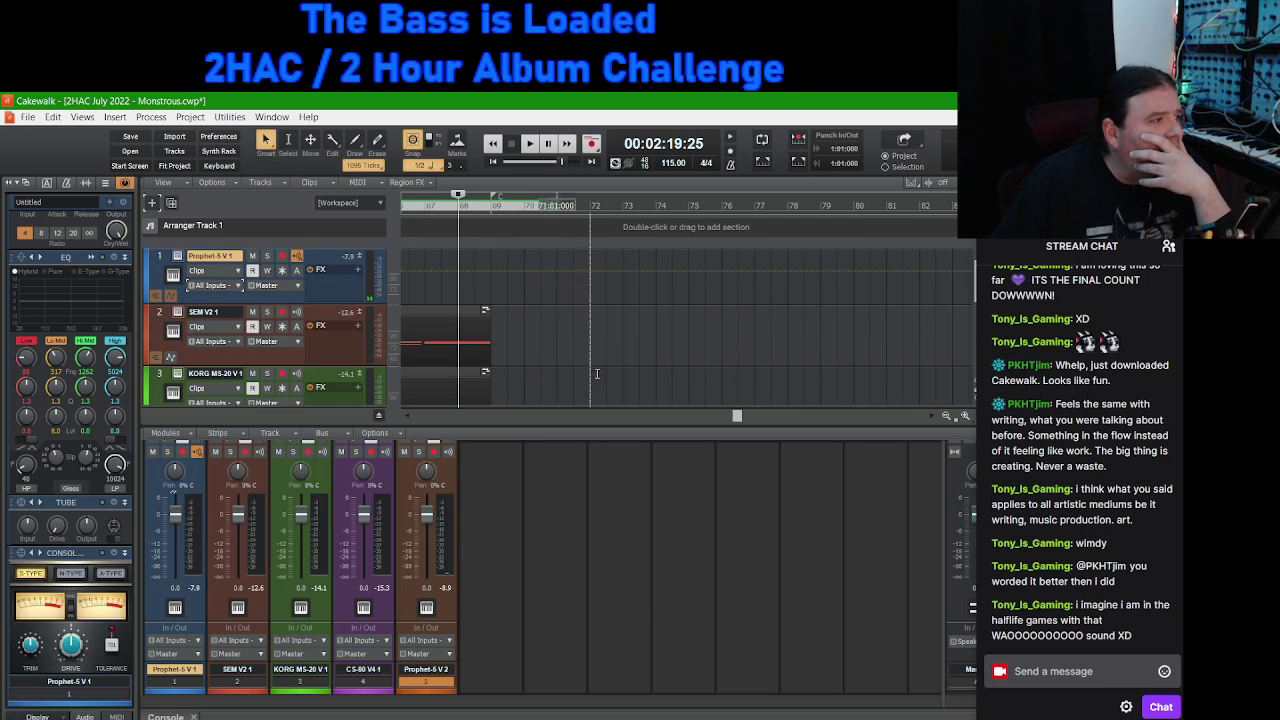
{"action": "left_click_drag", "start_coordinate": [739, 415], "coordinate": [549, 416]}
{"action": "left_click", "coordinate": [571, 207]}
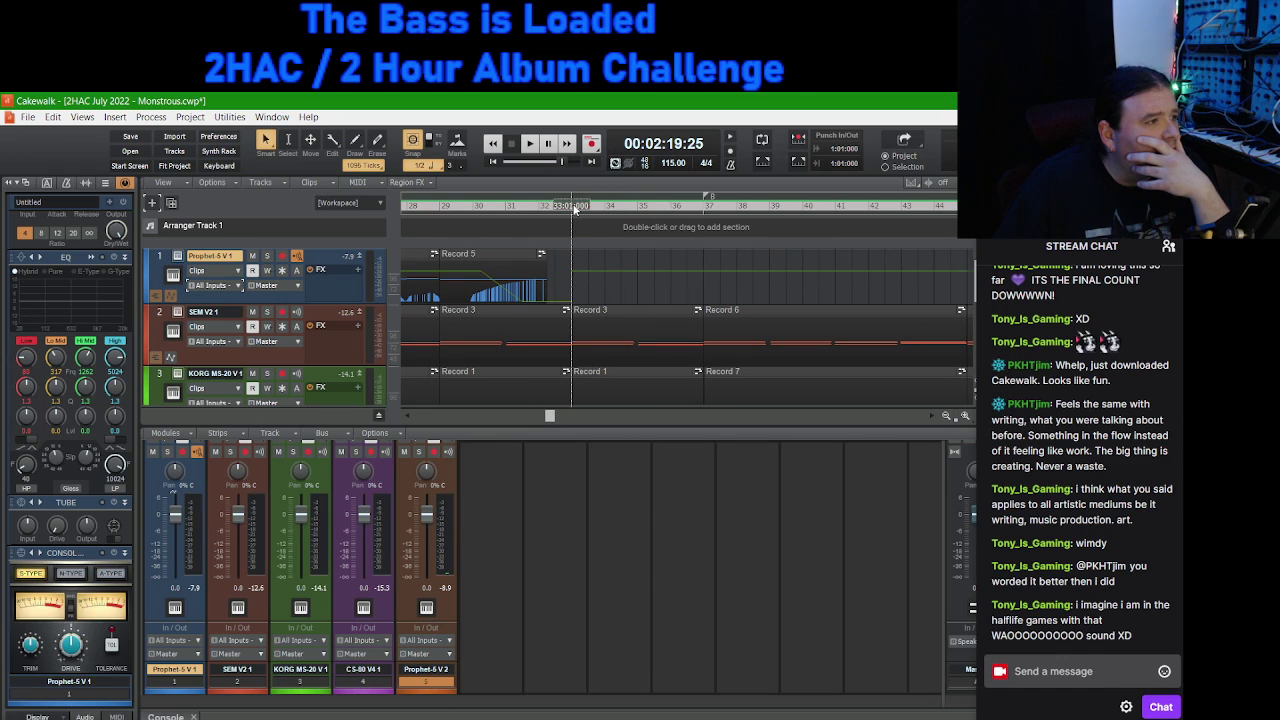
{"action": "left_click", "coordinate": [283, 259]}
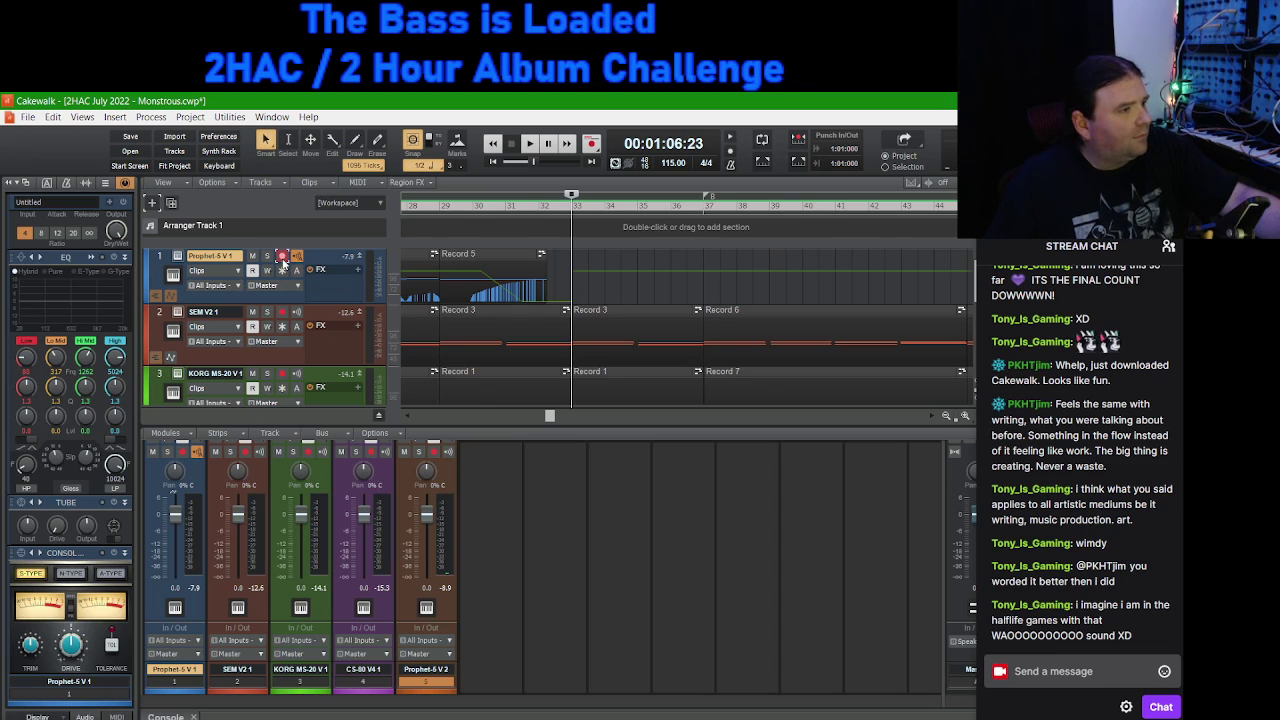
{"action": "left_click", "coordinate": [554, 207]}
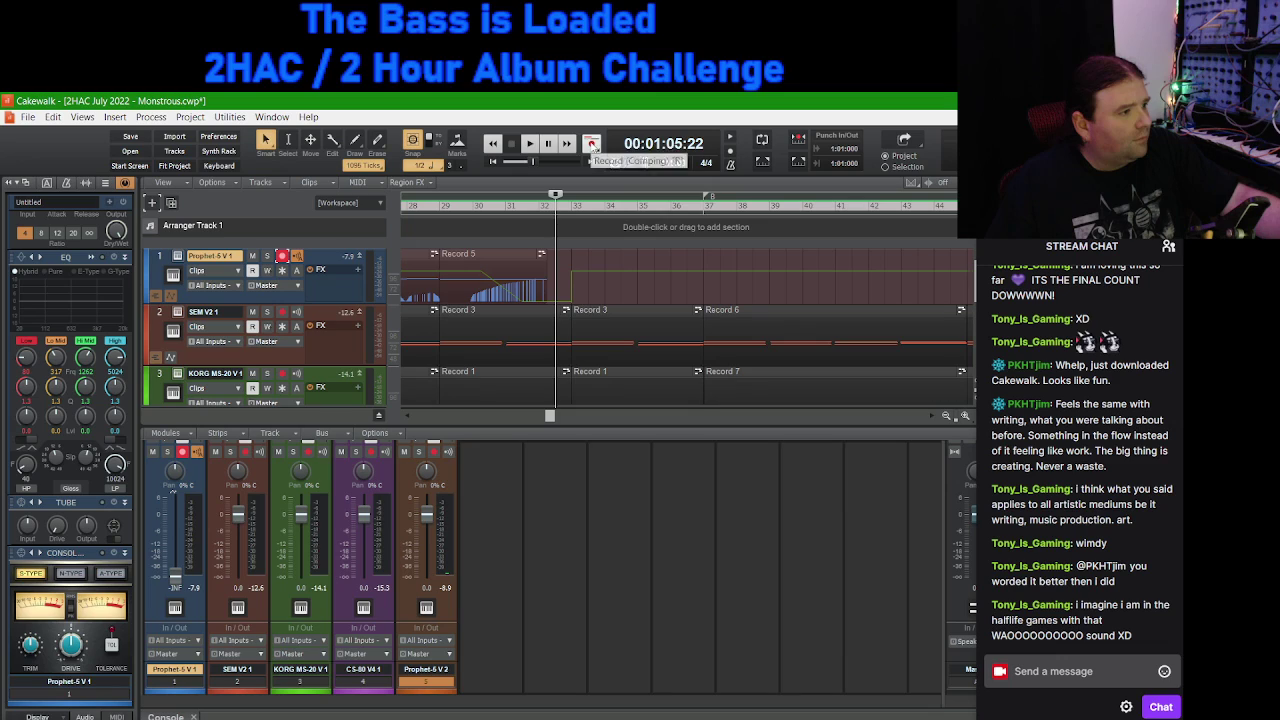
{"action": "left_click", "coordinate": [592, 145]}
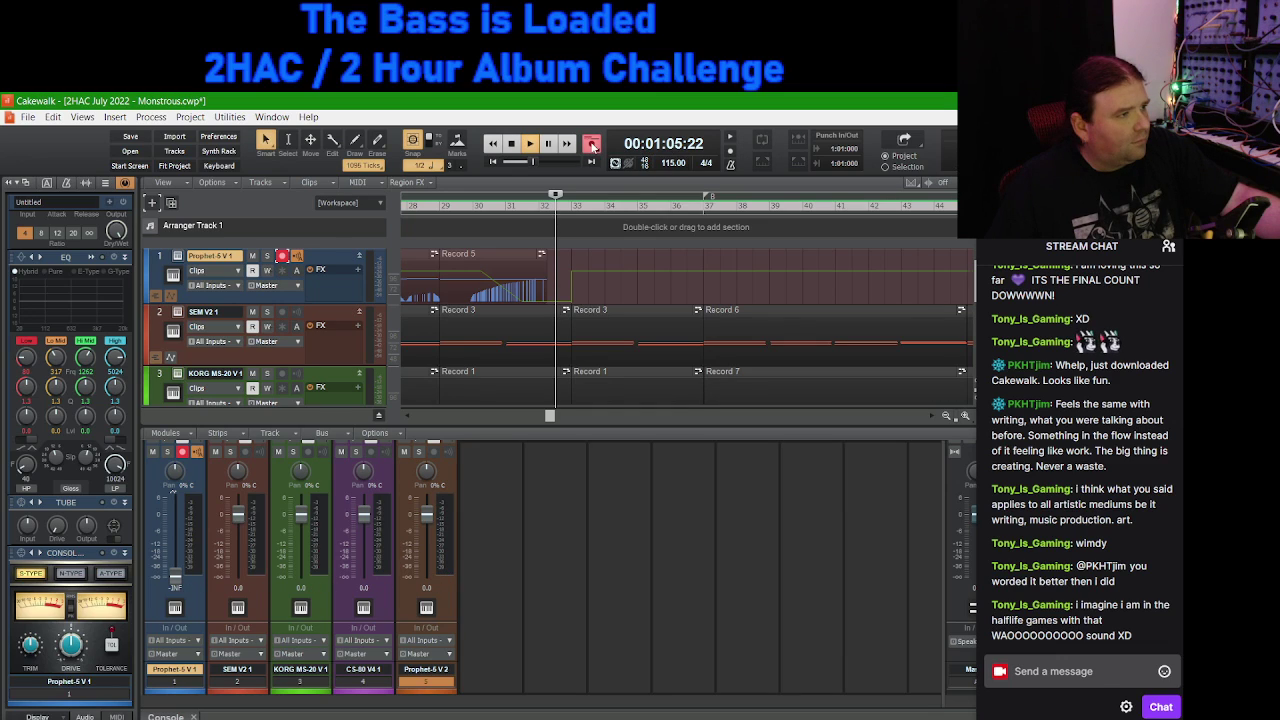
{"action": "left_click", "coordinate": [511, 146]}
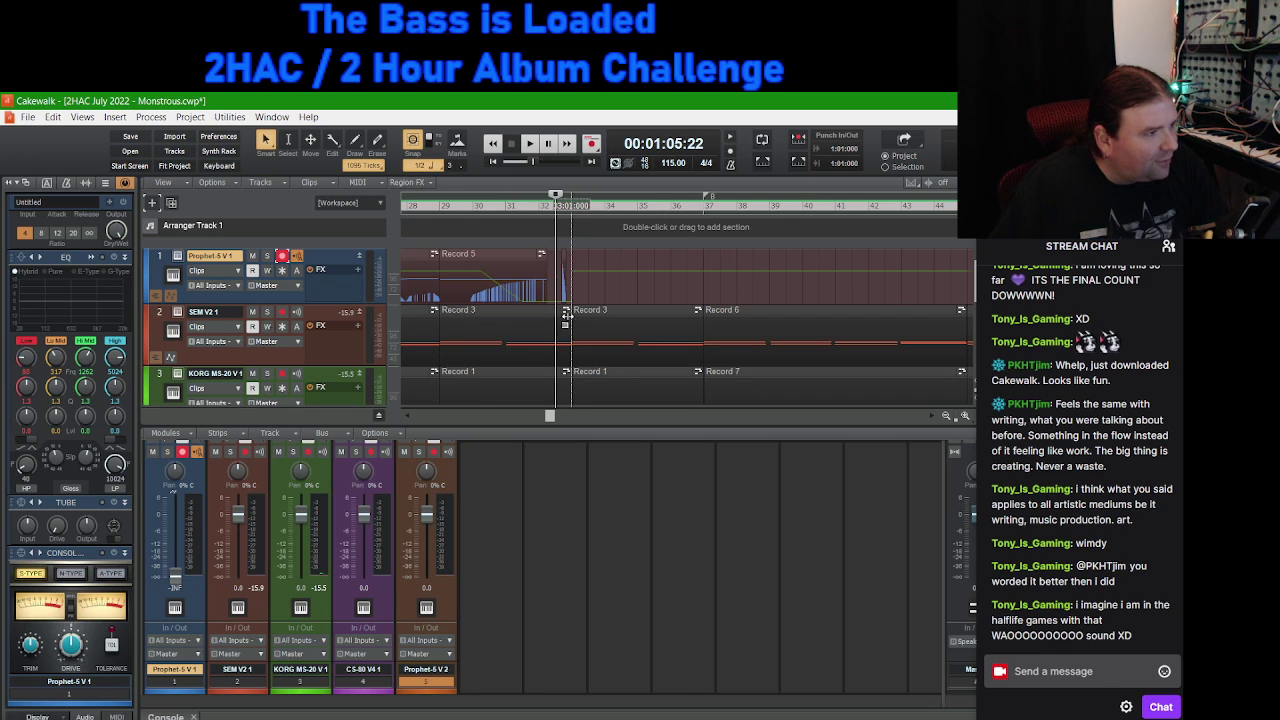
Step: Add one Buchla Easel V instrument track to the project
{"action": "left_click_drag", "start_coordinate": [551, 419], "coordinate": [724, 425]}
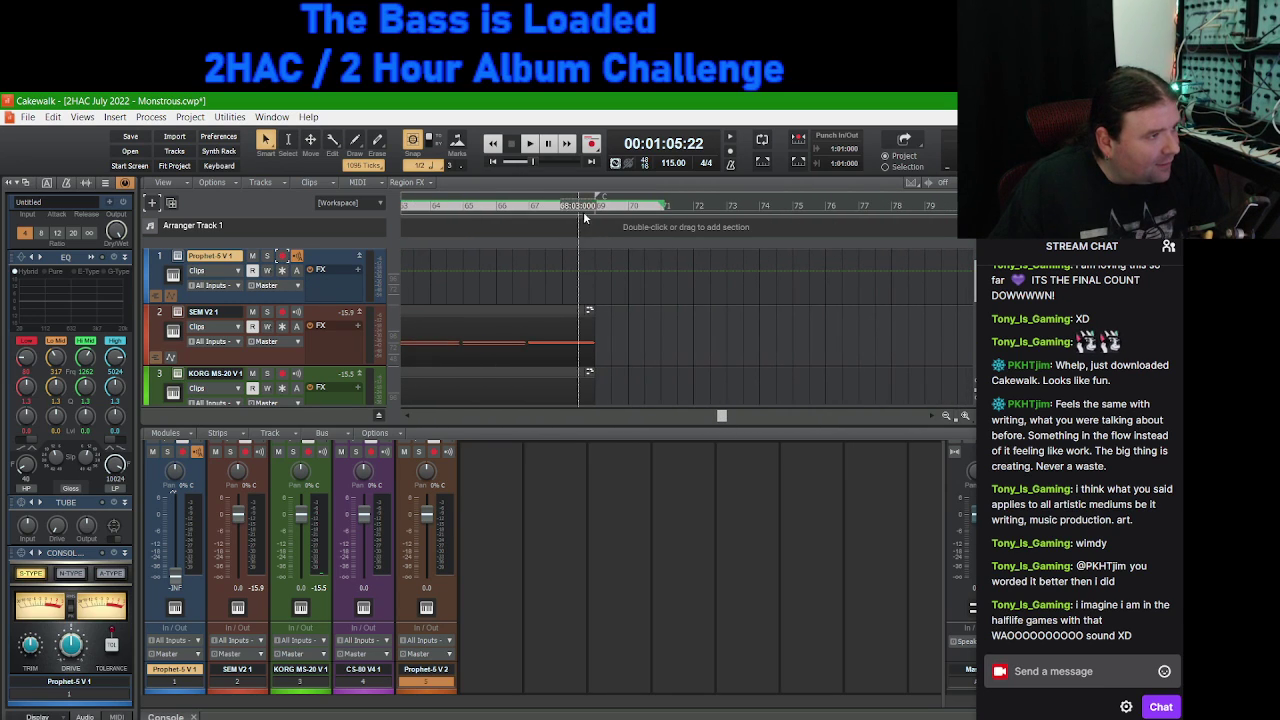
{"action": "scroll", "coordinate": [727, 305], "scroll_direction": "down", "scroll_amount": 4}
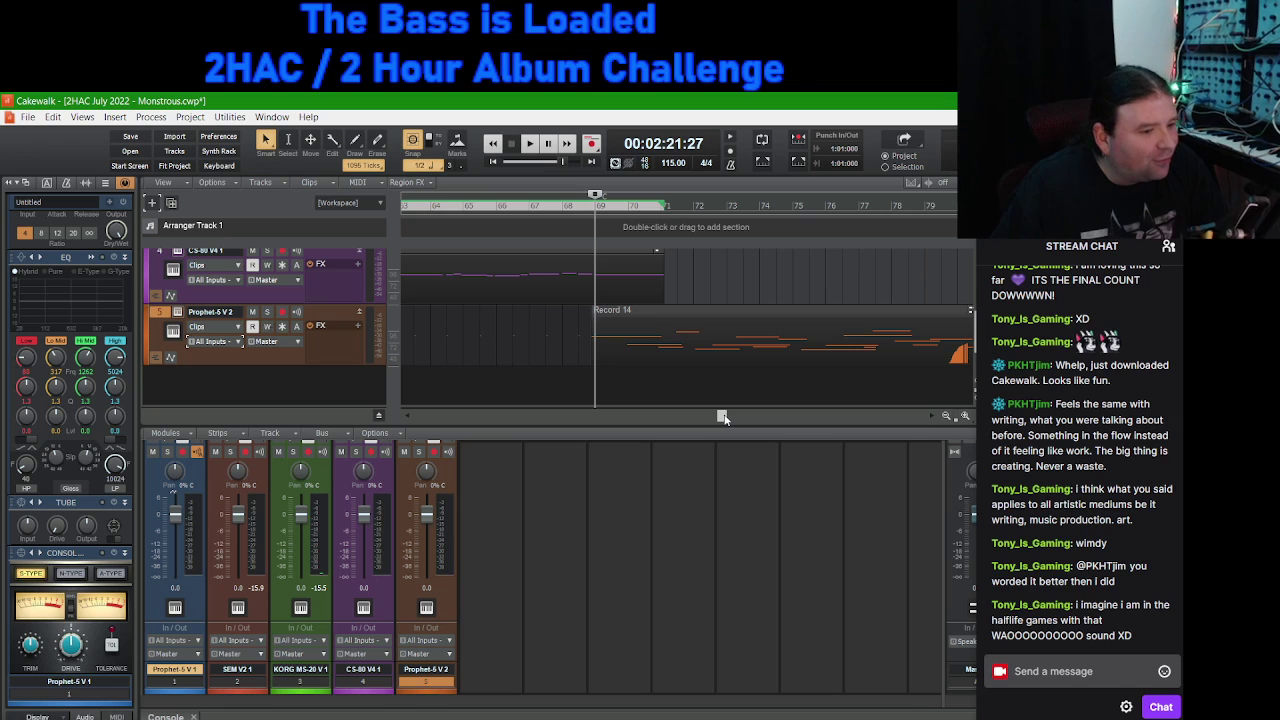
{"action": "left_click_drag", "start_coordinate": [722, 419], "coordinate": [755, 416]}
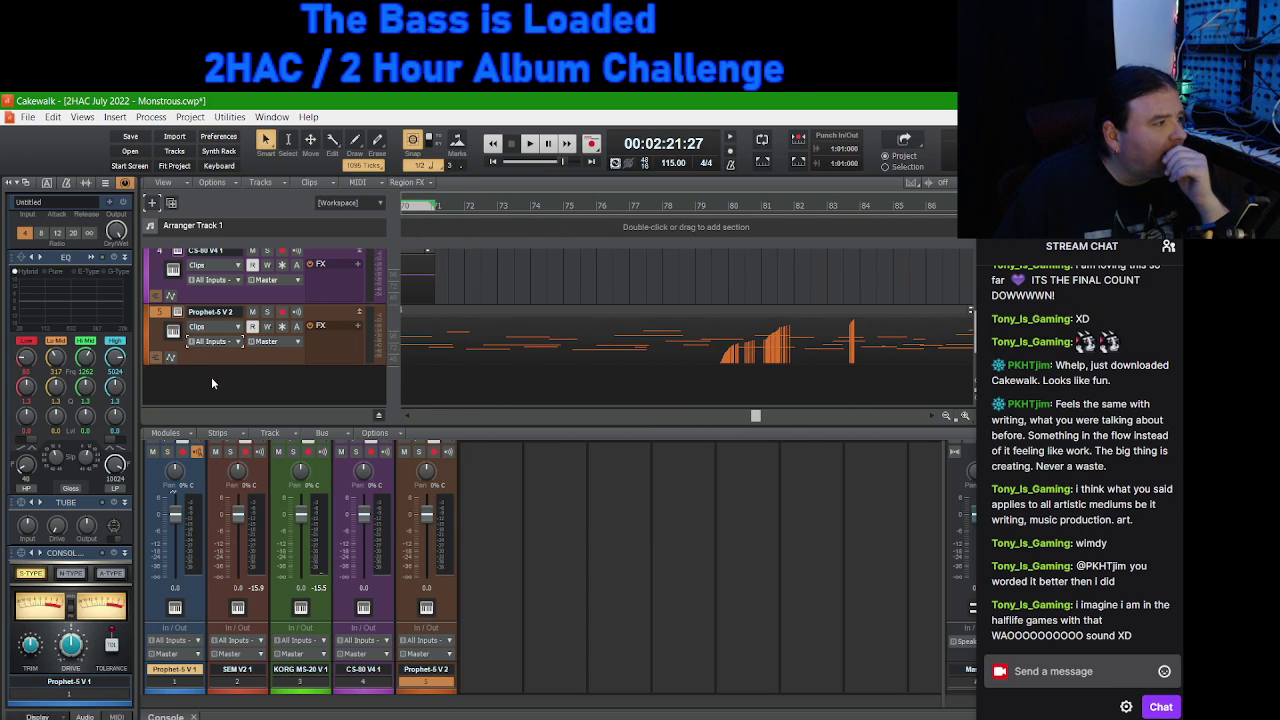
{"action": "scroll", "coordinate": [221, 381], "scroll_direction": "down", "scroll_amount": 1}
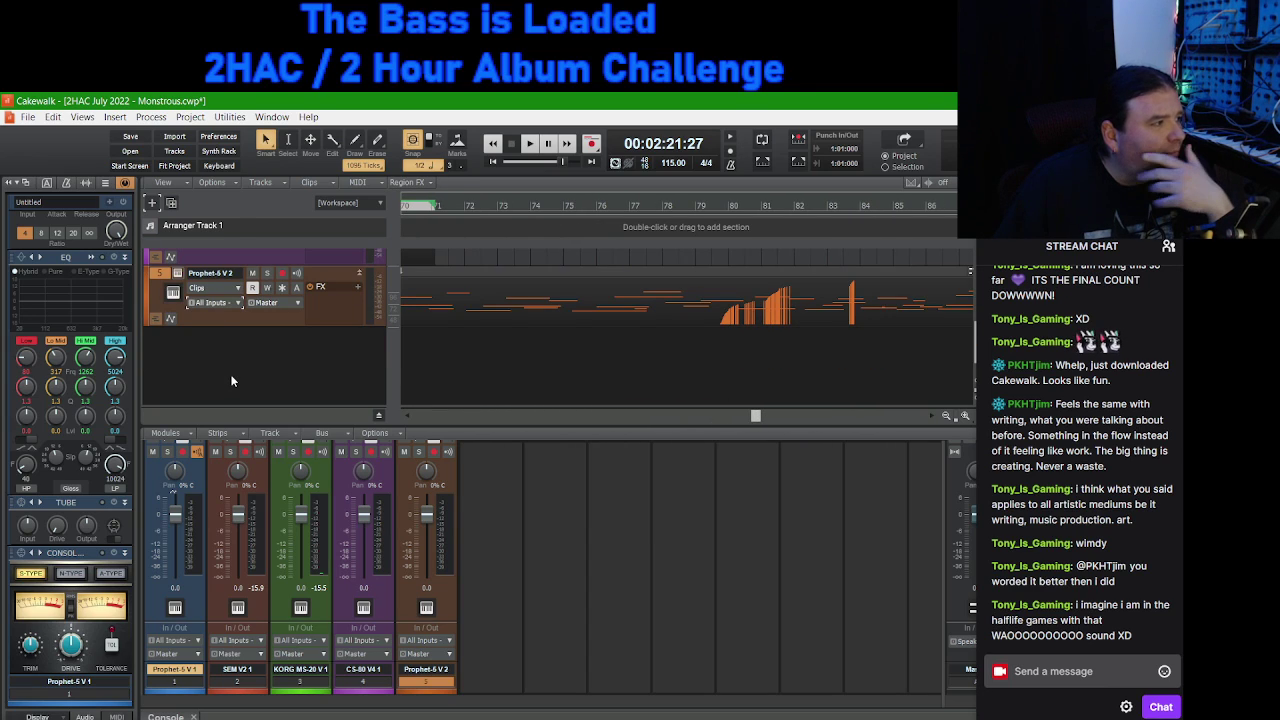
{"action": "left_click", "coordinate": [153, 204]}
{"action": "left_click", "coordinate": [331, 172]}
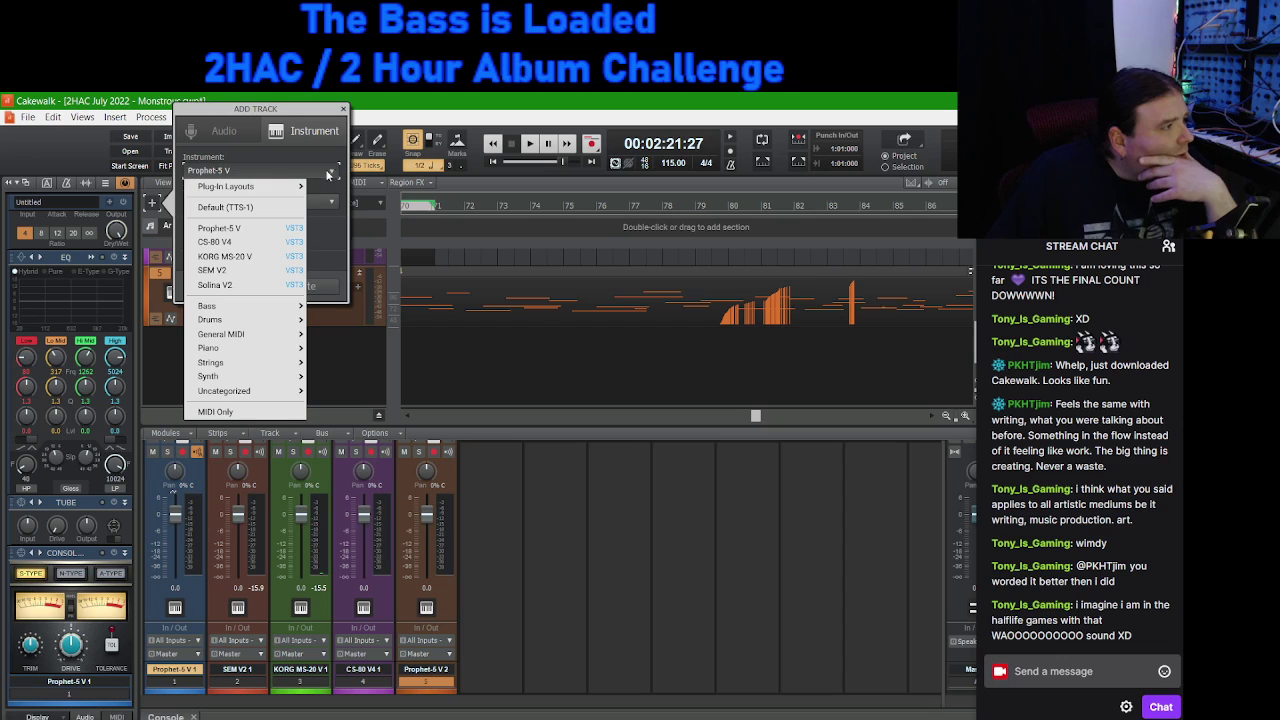
{"action": "mouse_move", "coordinate": [290, 362]}
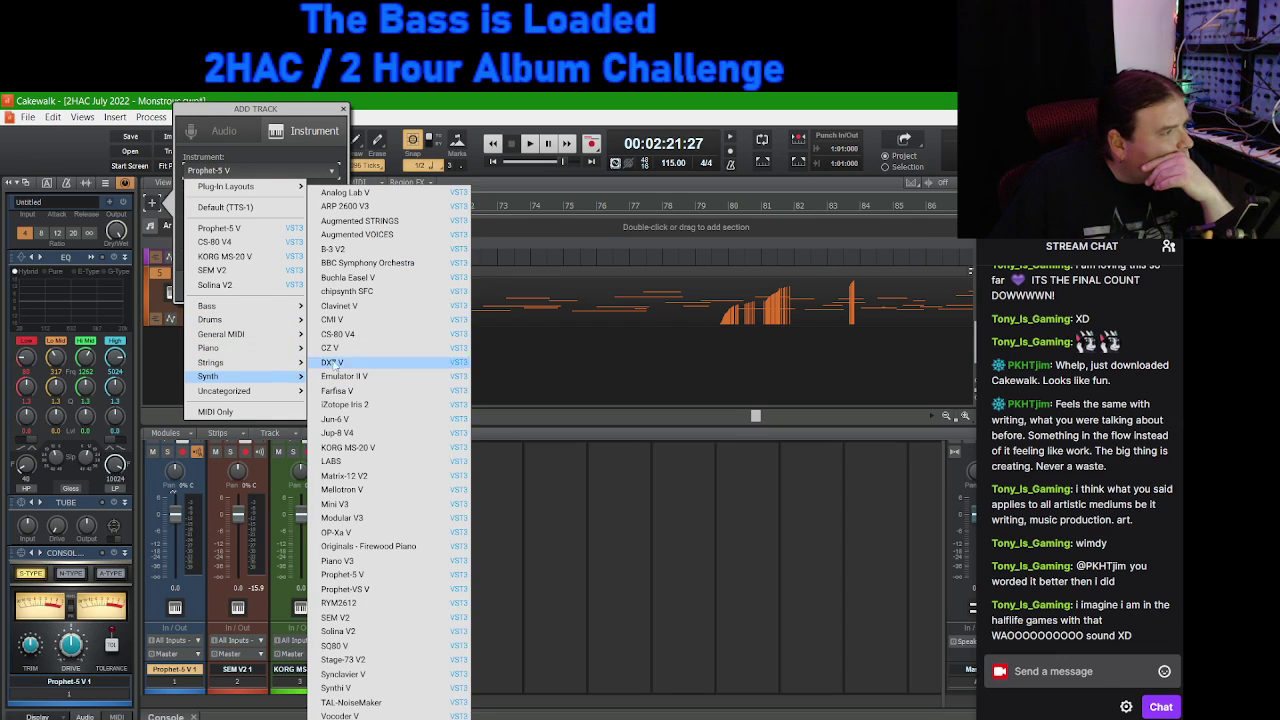
{"action": "left_click", "coordinate": [366, 281]}
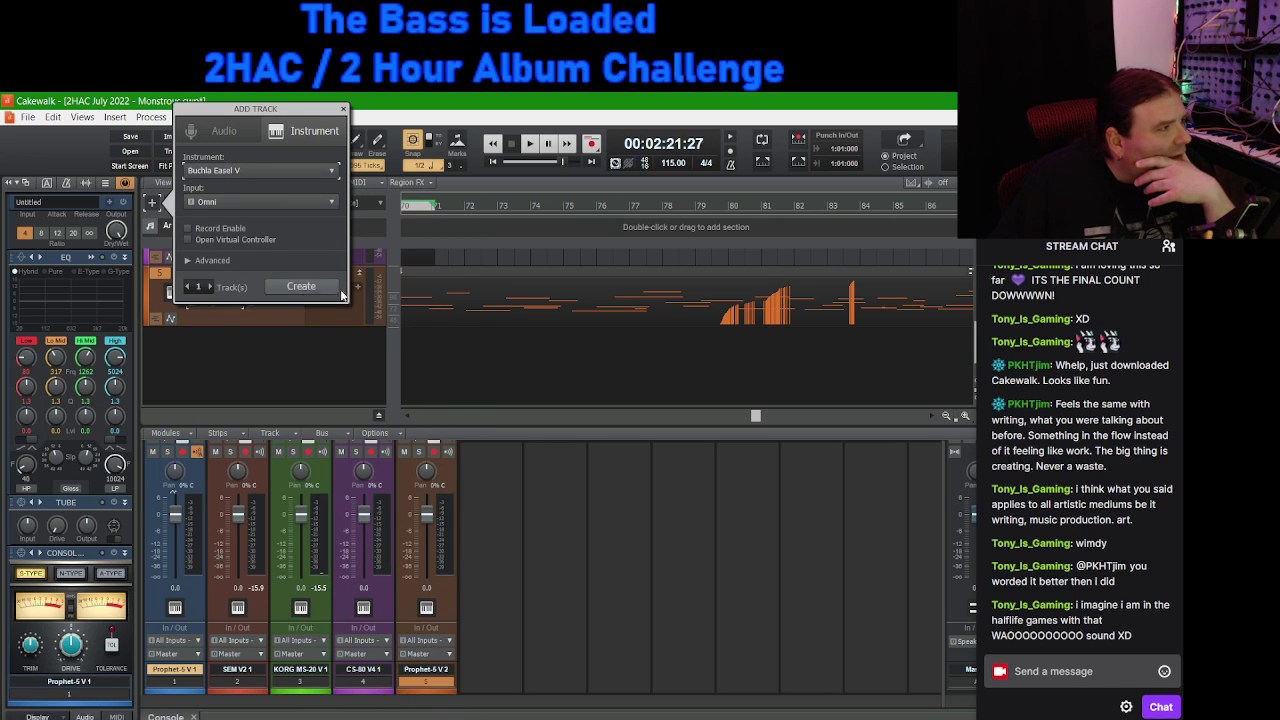
{"action": "left_click", "coordinate": [301, 287]}
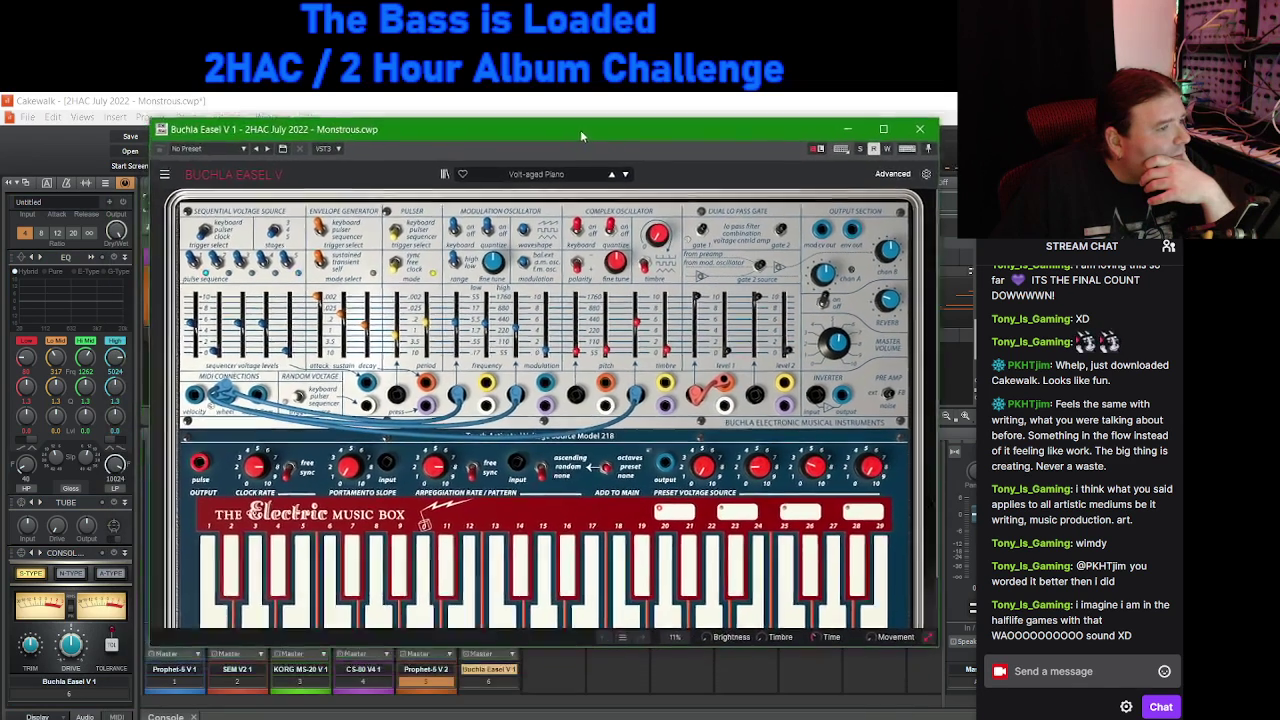
Step: Enlarge the Buchla Easel V window to show its full keyboard and set the Master Volume to 0.324
{"action": "left_click_drag", "start_coordinate": [580, 129], "coordinate": [583, 119]}
{"action": "left_click", "coordinate": [931, 628]}
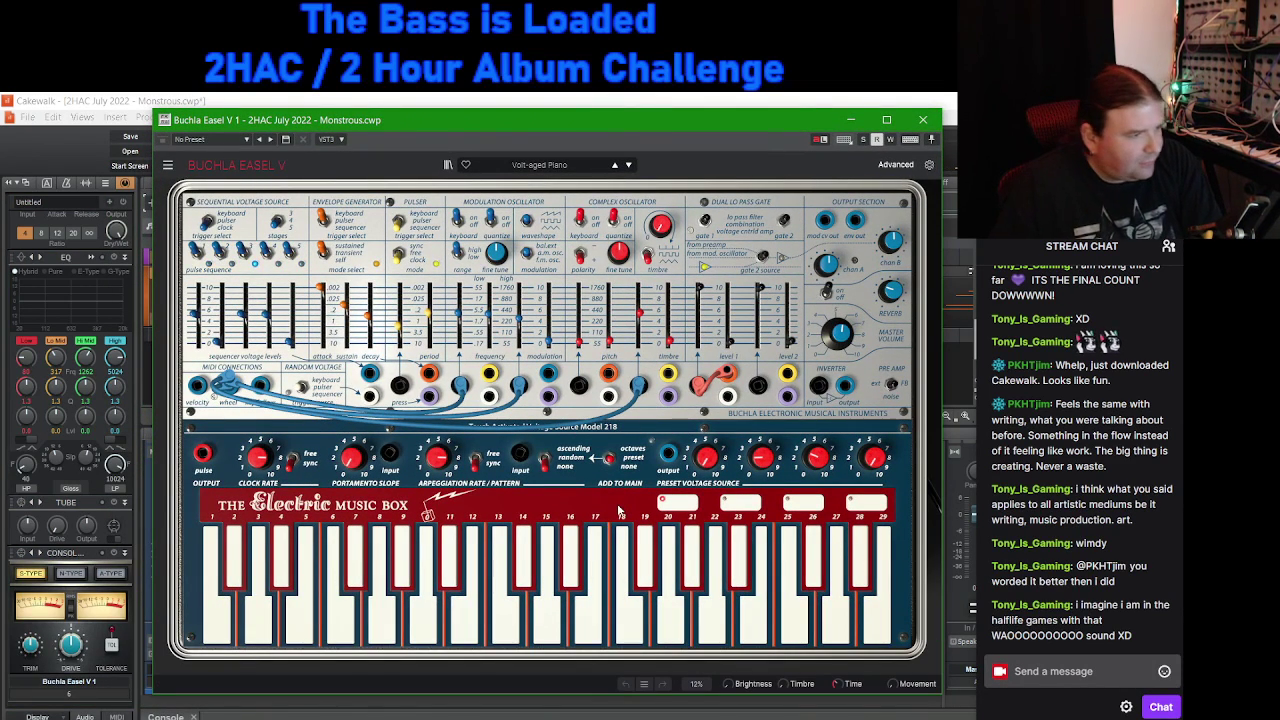
{"action": "mouse_move", "coordinate": [842, 350]}
{"action": "left_click_drag", "start_coordinate": [842, 335], "coordinate": [842, 340]}
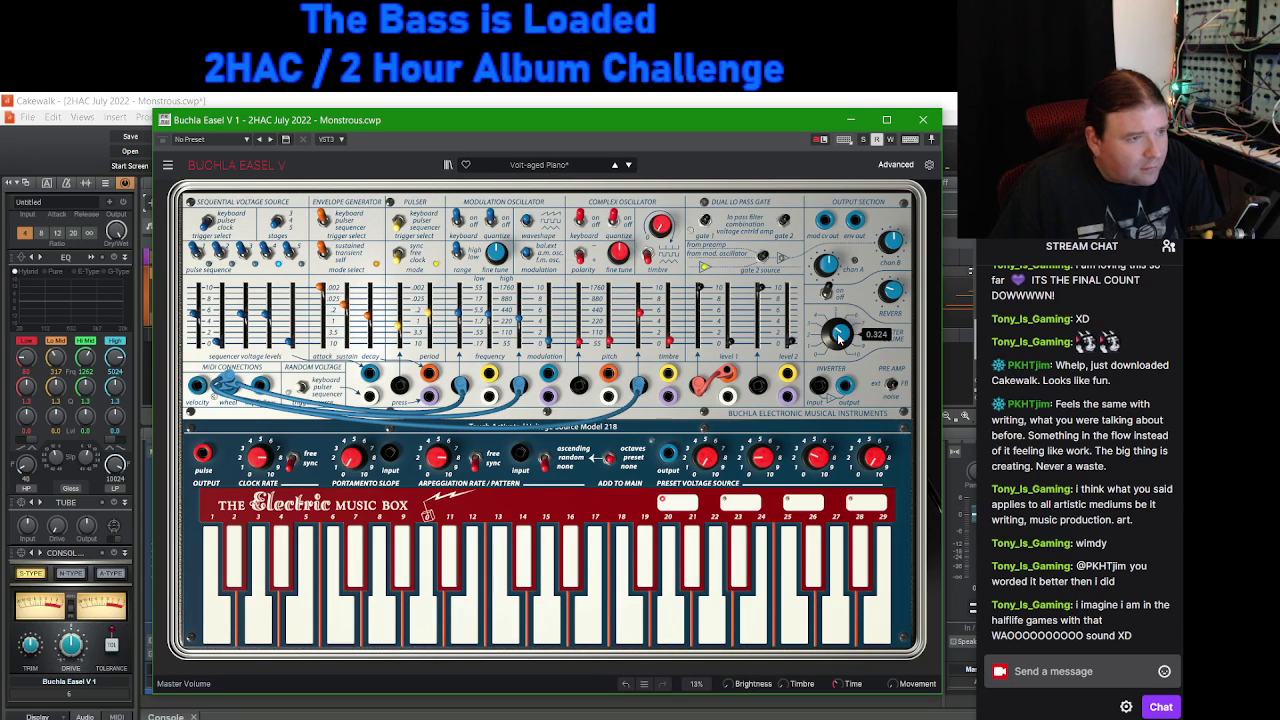
Step: Browse the Buchla Easel V presets and audition L.A. 2049, Cycling Rotation, Pad Me Up, Square Attack and Techno Not 101
{"action": "left_click", "coordinate": [448, 164]}
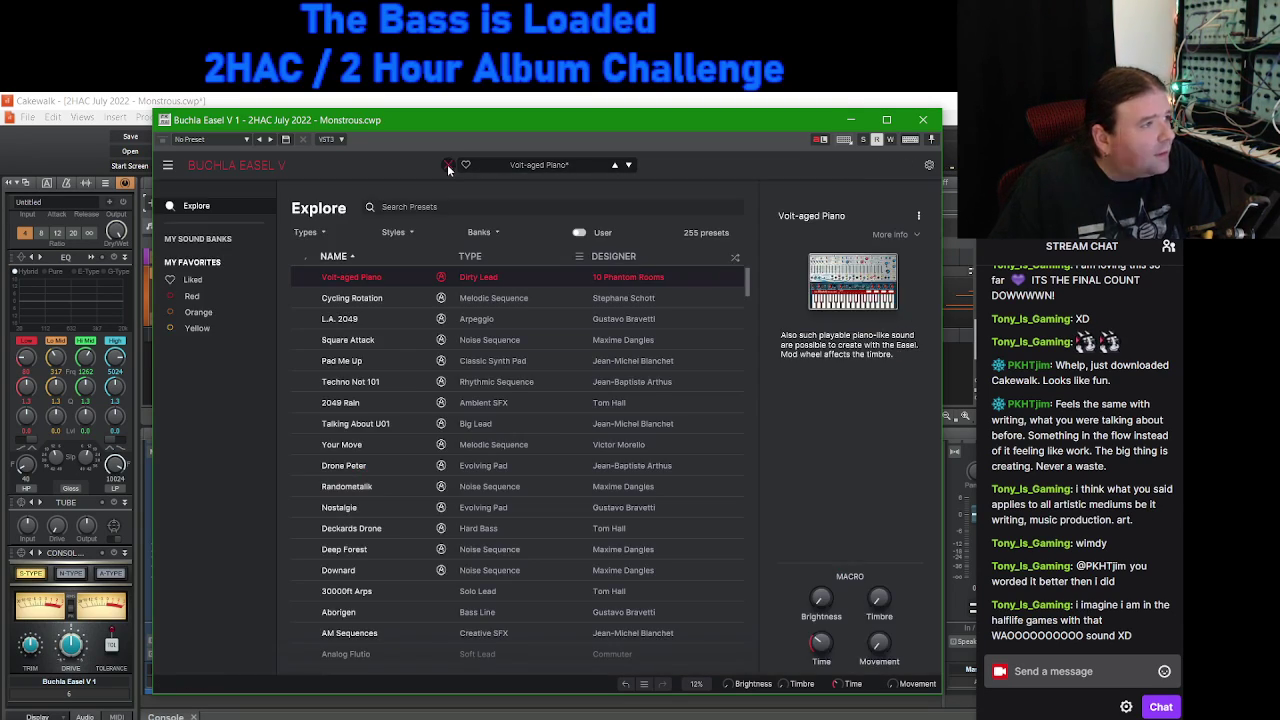
{"action": "left_click", "coordinate": [378, 320]}
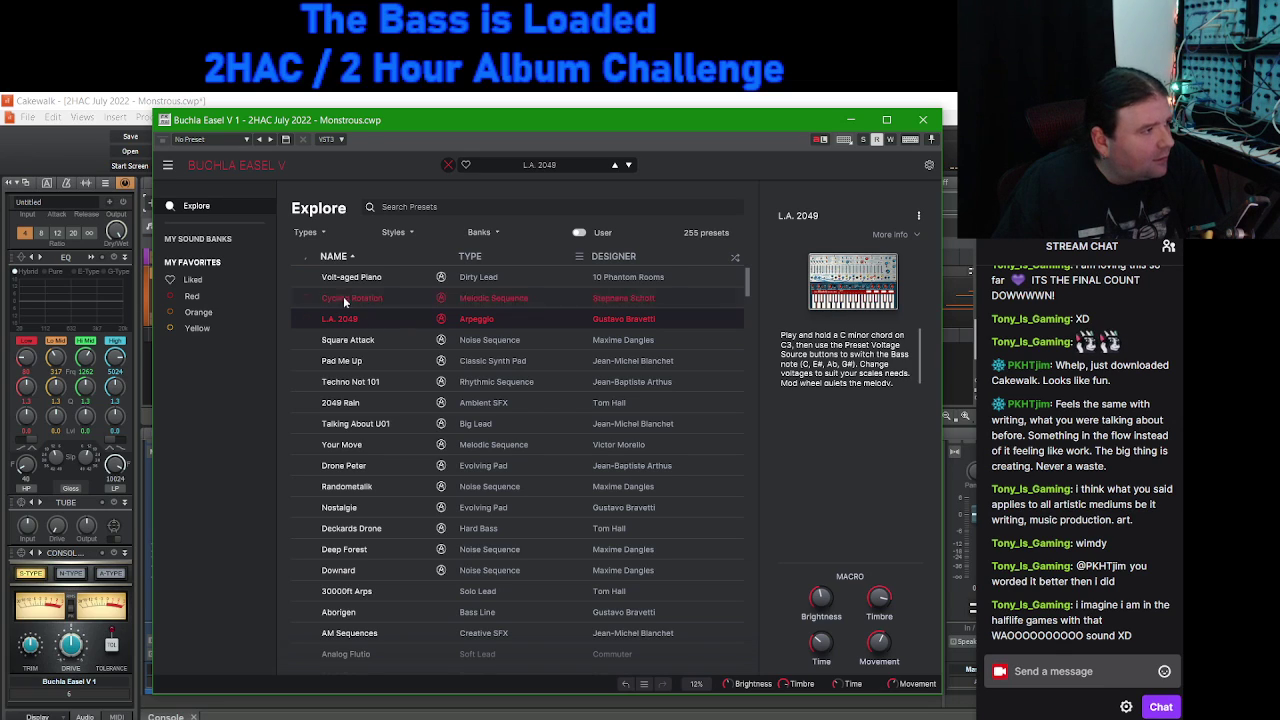
{"action": "left_click", "coordinate": [366, 298]}
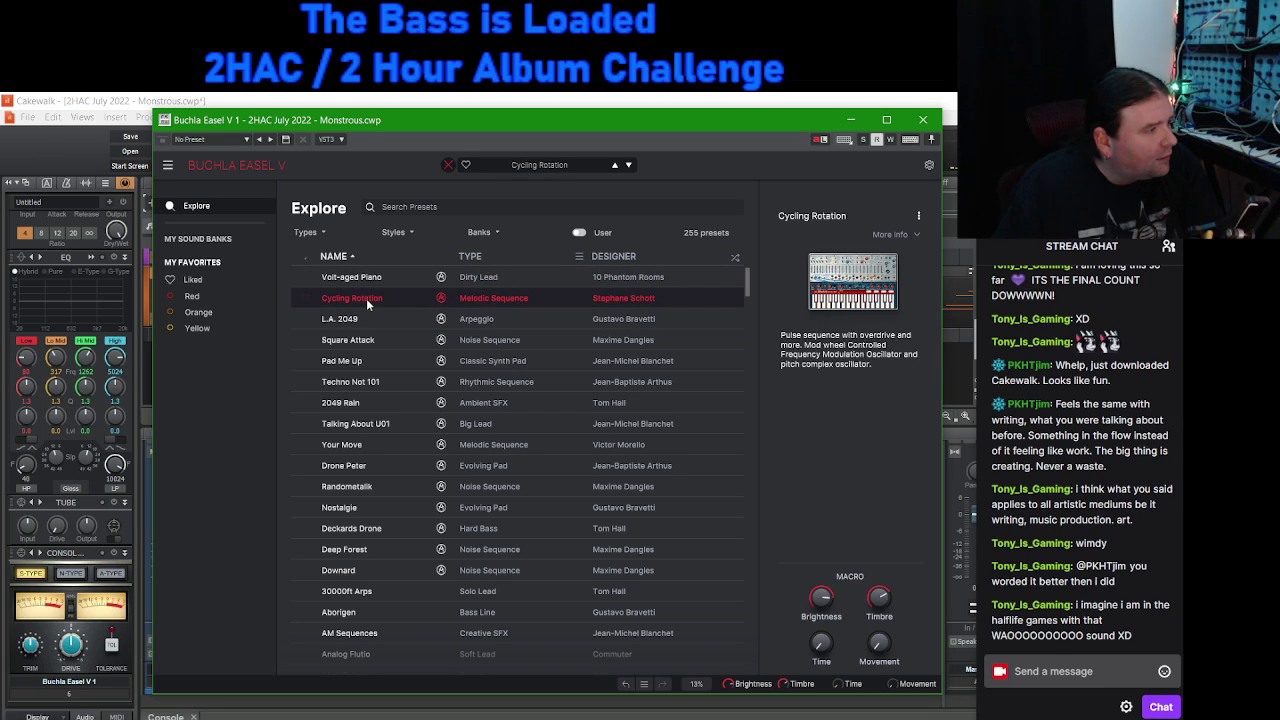
{"action": "left_click", "coordinate": [378, 360]}
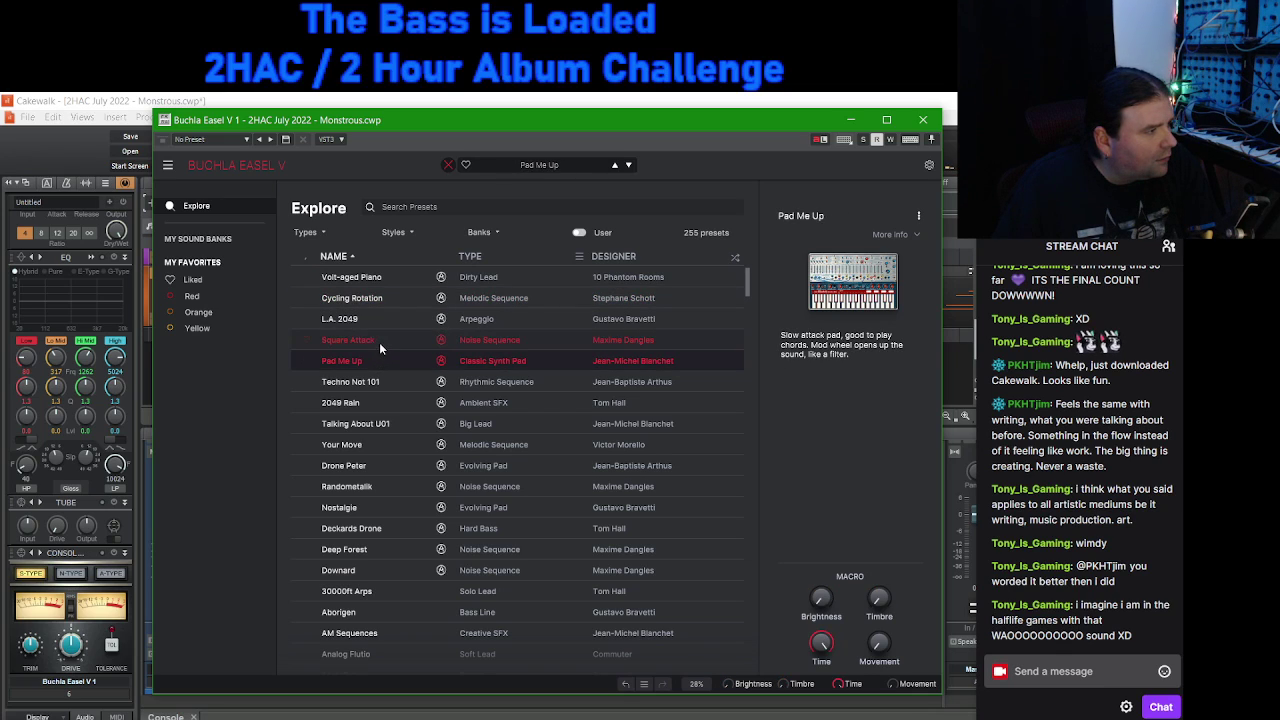
{"action": "left_click", "coordinate": [382, 338]}
{"action": "left_click", "coordinate": [386, 361]}
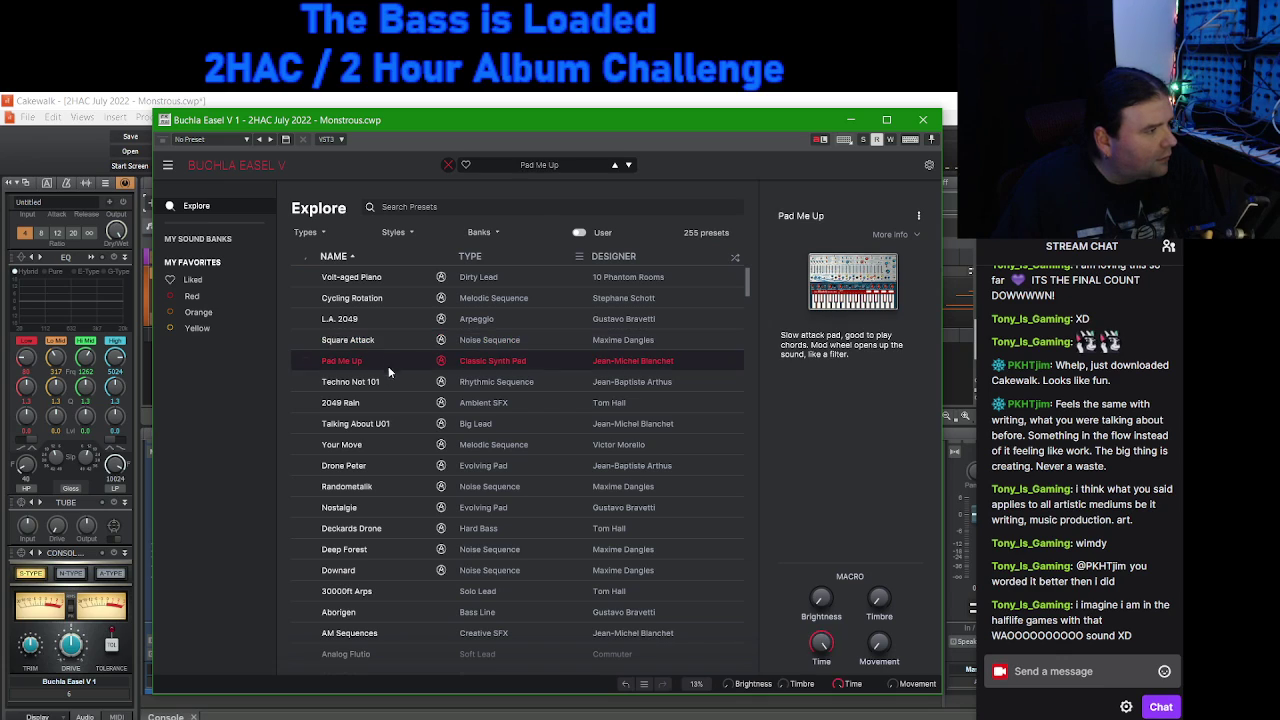
{"action": "left_click", "coordinate": [393, 381]}
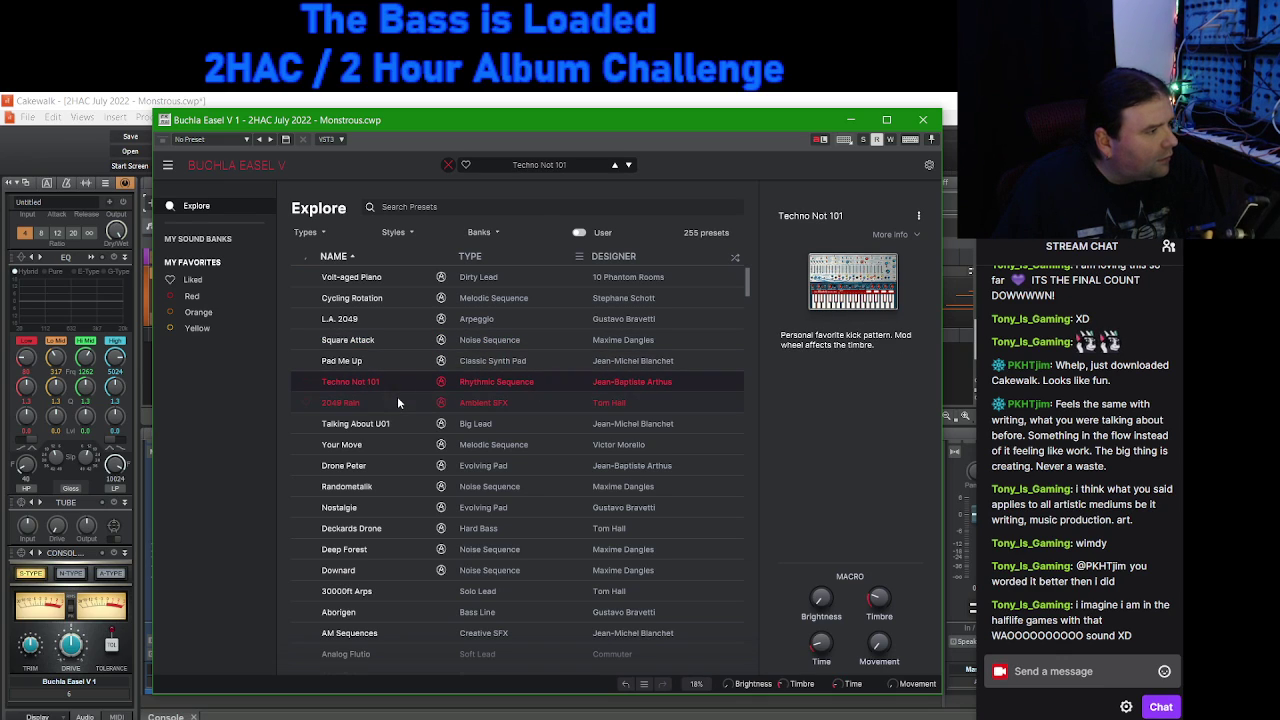
Step: Audition the presets one after another from 2049 Rain through Deep Forest, including Talking About U01, Drone Peter, Randometalik and Deckards Drone
{"action": "left_click", "coordinate": [392, 400]}
{"action": "left_click", "coordinate": [407, 426]}
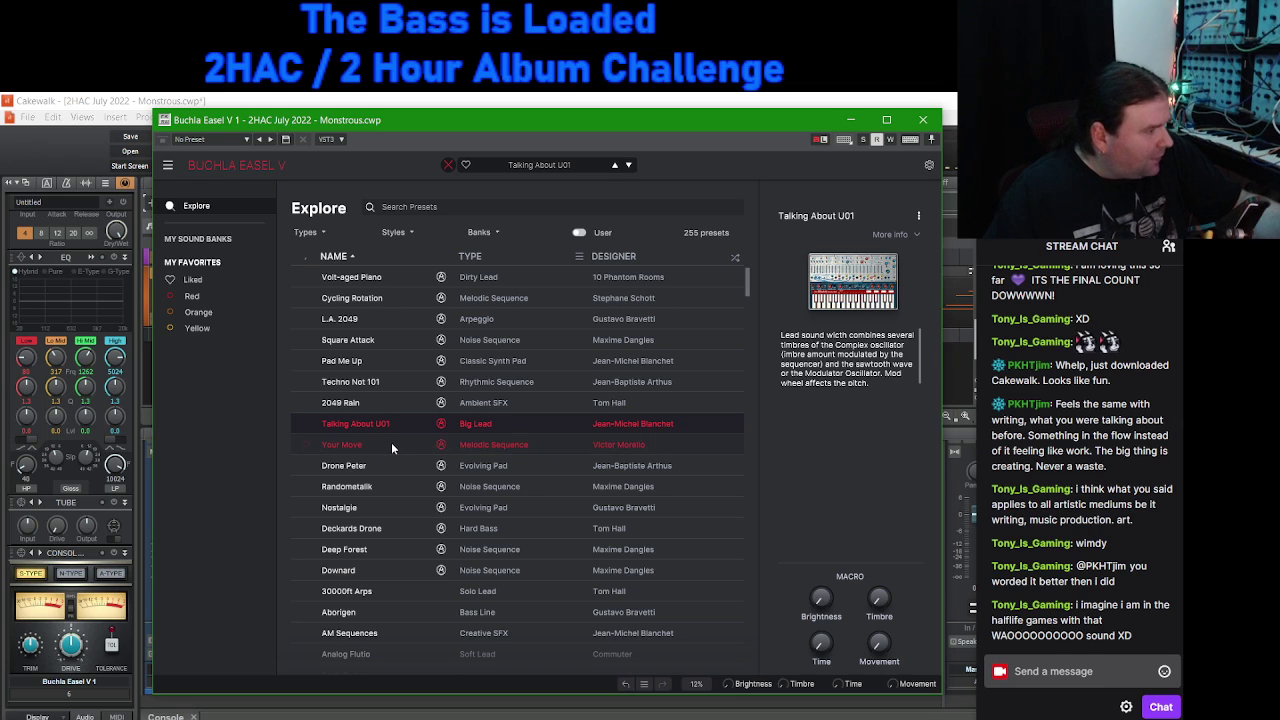
{"action": "left_click", "coordinate": [391, 442]}
{"action": "left_click", "coordinate": [388, 466]}
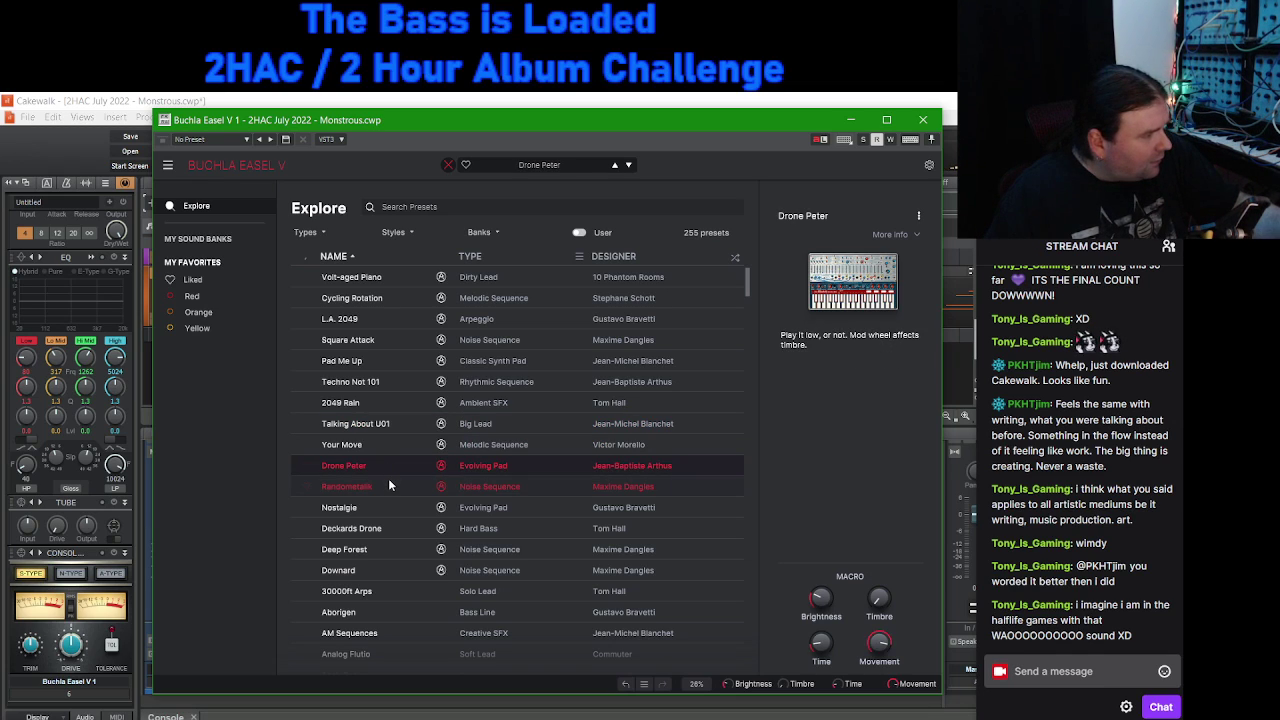
{"action": "left_click", "coordinate": [394, 486]}
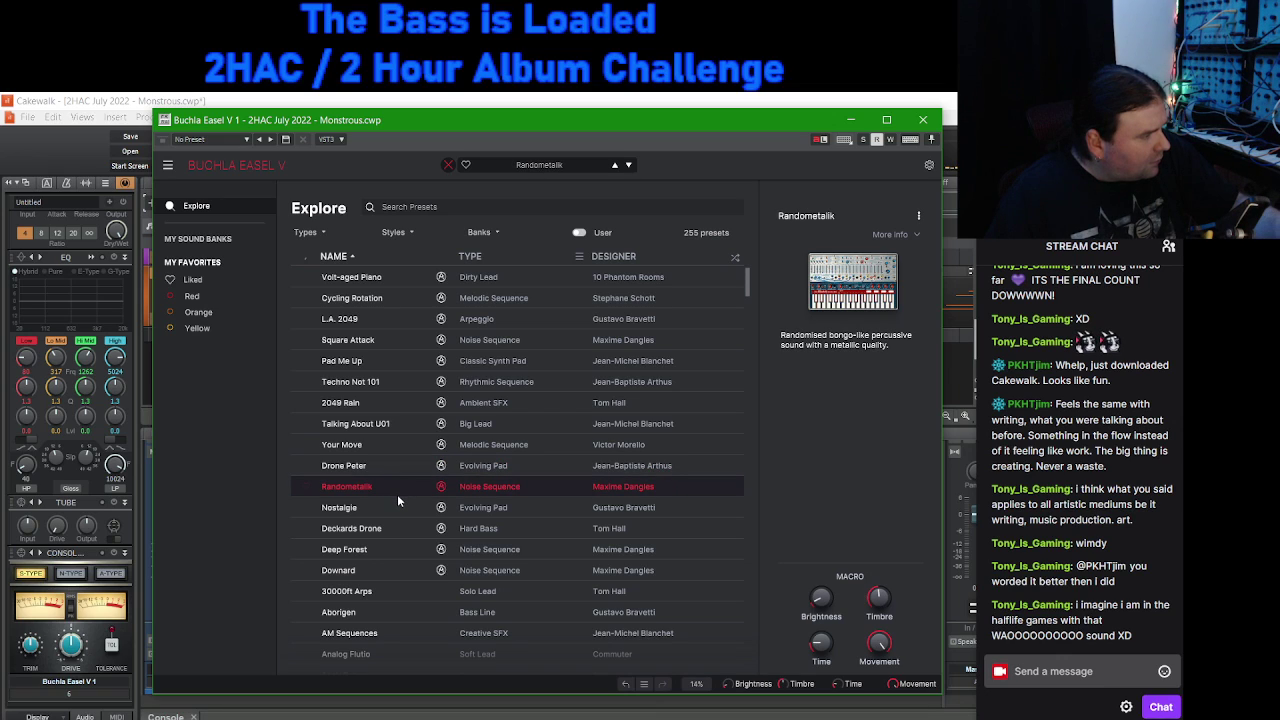
{"action": "left_click", "coordinate": [397, 507]}
{"action": "scroll", "coordinate": [405, 504], "scroll_direction": "down", "scroll_amount": 3}
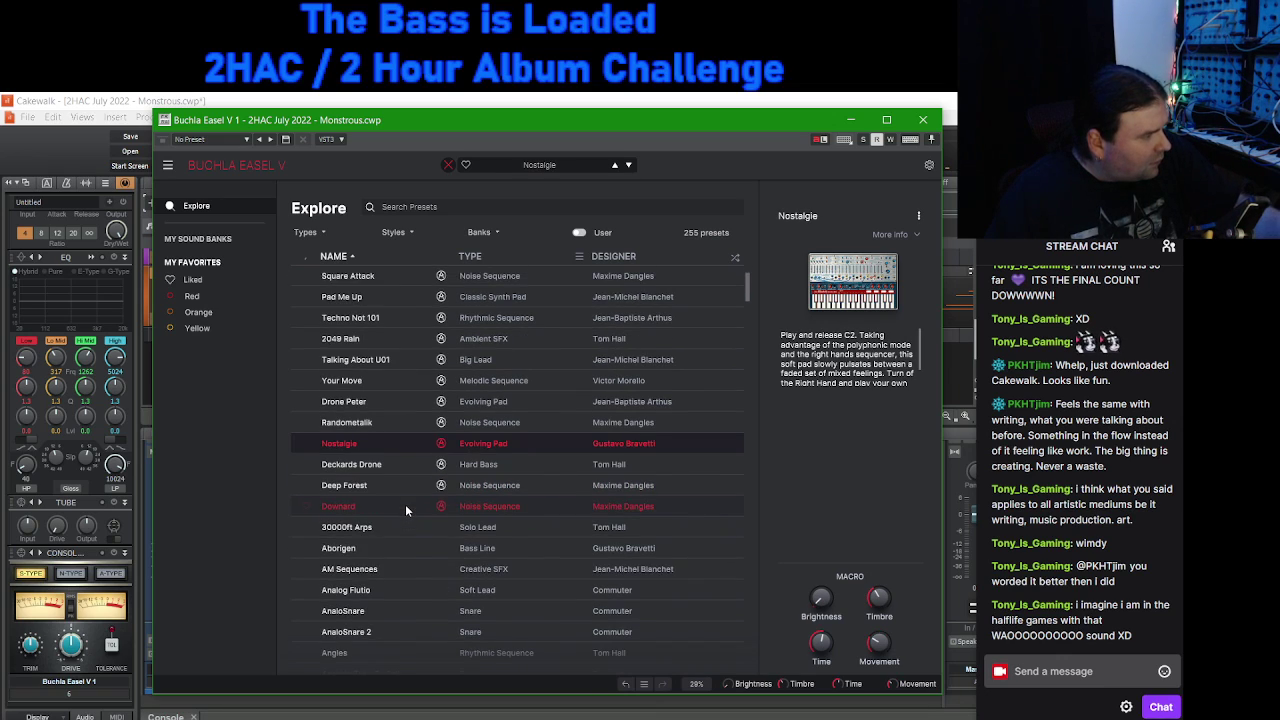
{"action": "left_click", "coordinate": [398, 437]}
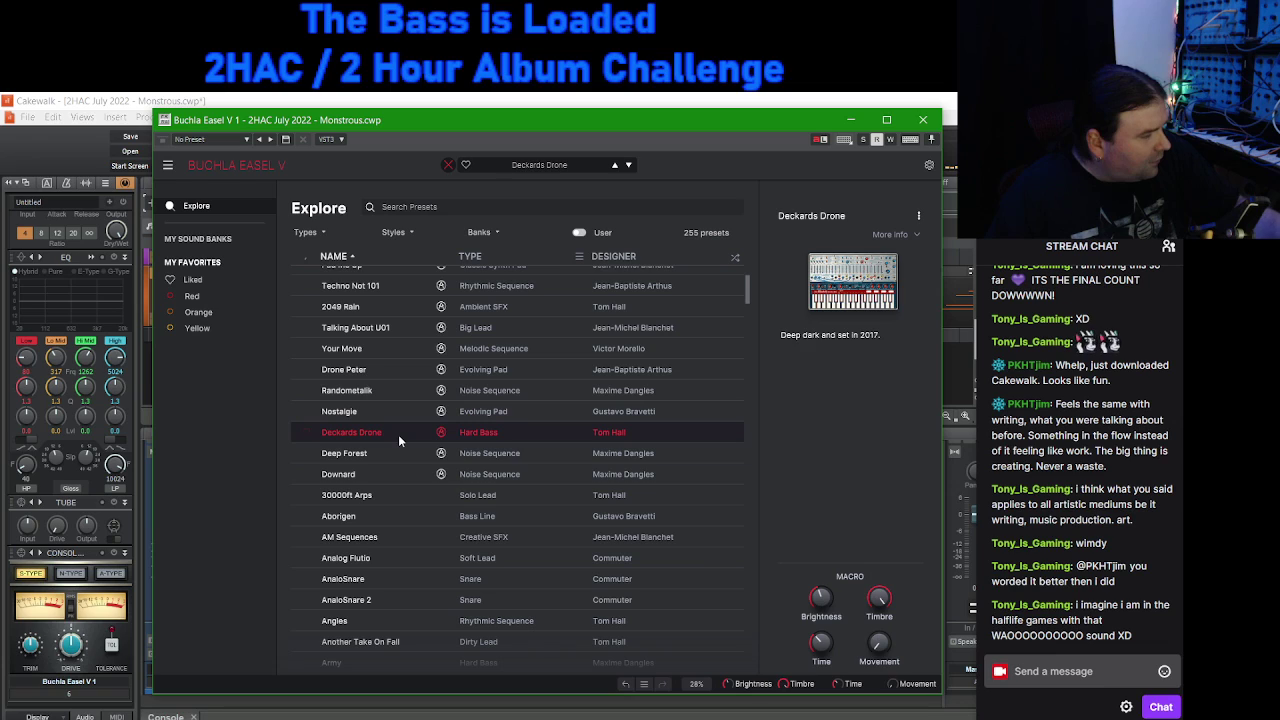
{"action": "left_click", "coordinate": [395, 453]}
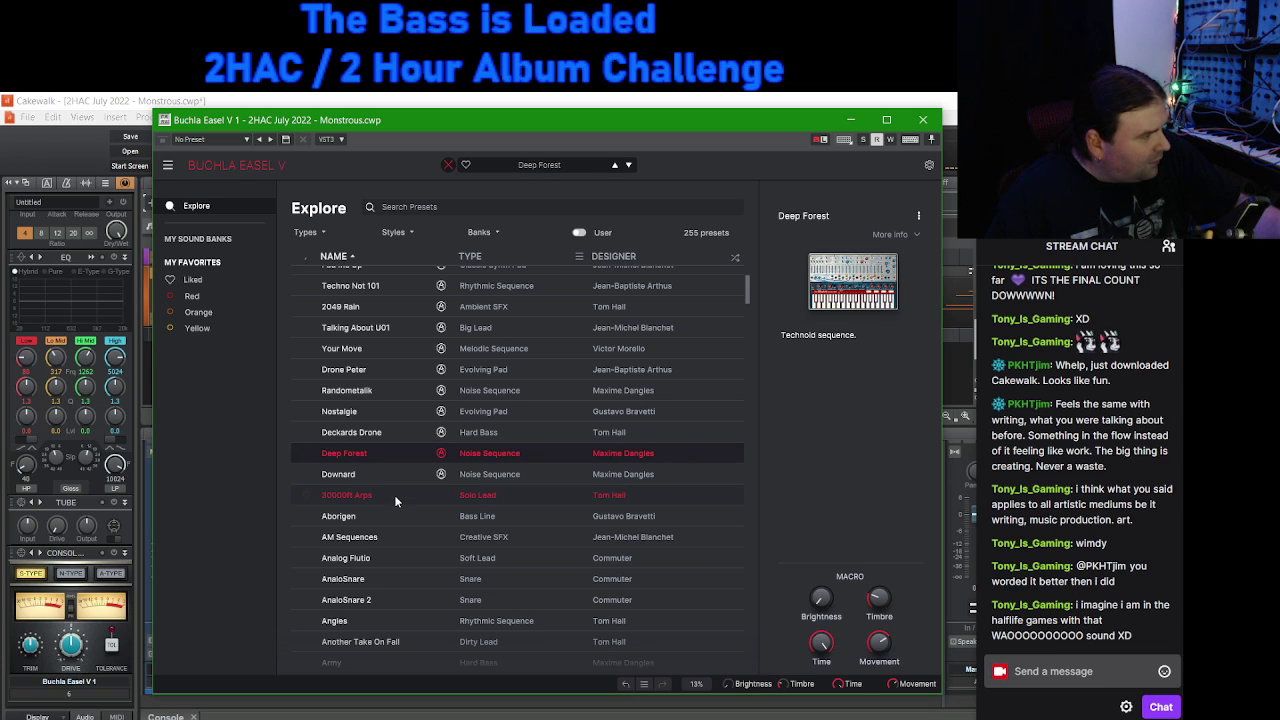
Step: Audition the presets in list order from Downard through AnaloSnare 2, including 30000ft Arps, Aborigen and AM Sequences
{"action": "scroll", "coordinate": [393, 480], "scroll_direction": "down", "scroll_amount": 1}
{"action": "scroll", "coordinate": [392, 486], "scroll_direction": "down", "scroll_amount": 2}
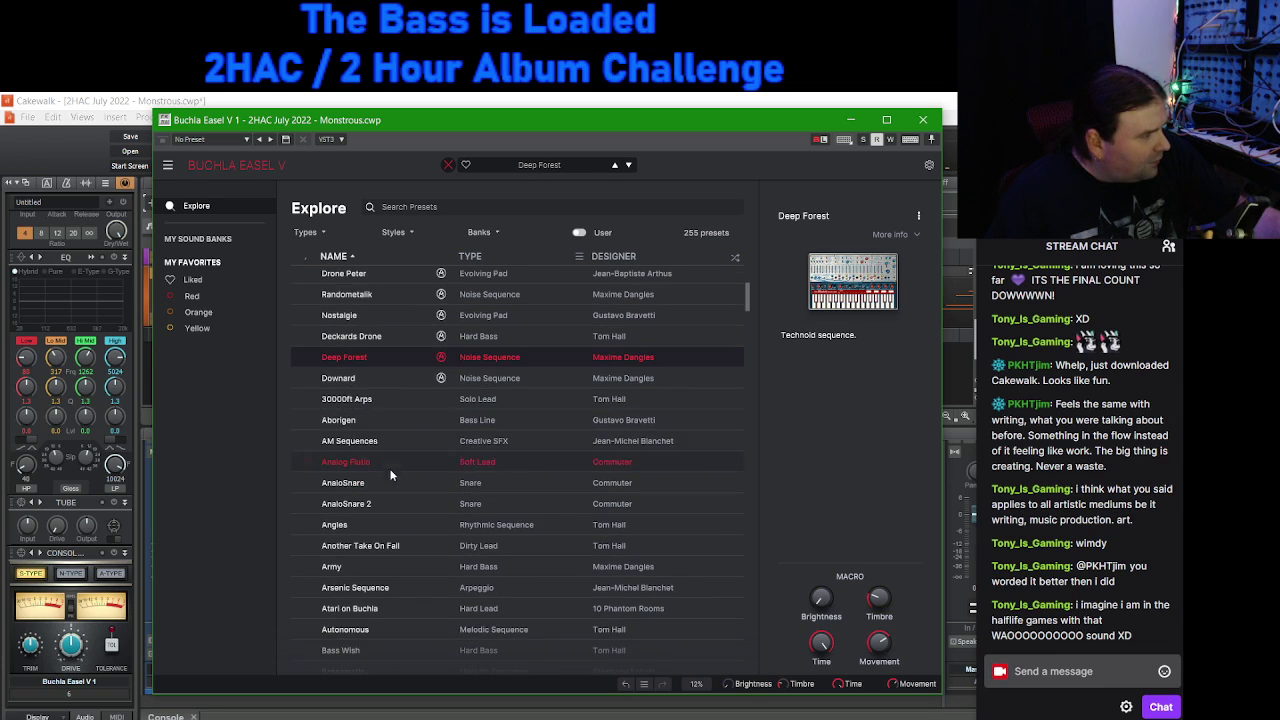
{"action": "left_click", "coordinate": [394, 378]}
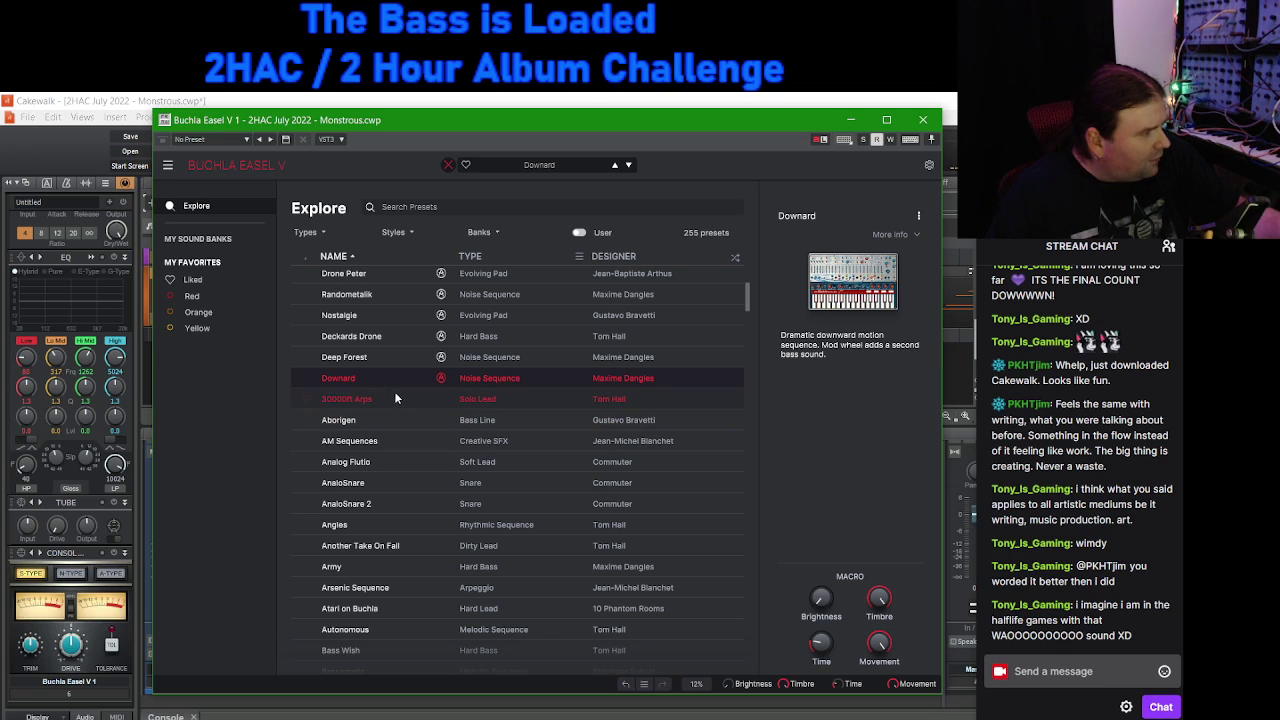
{"action": "left_click", "coordinate": [397, 398]}
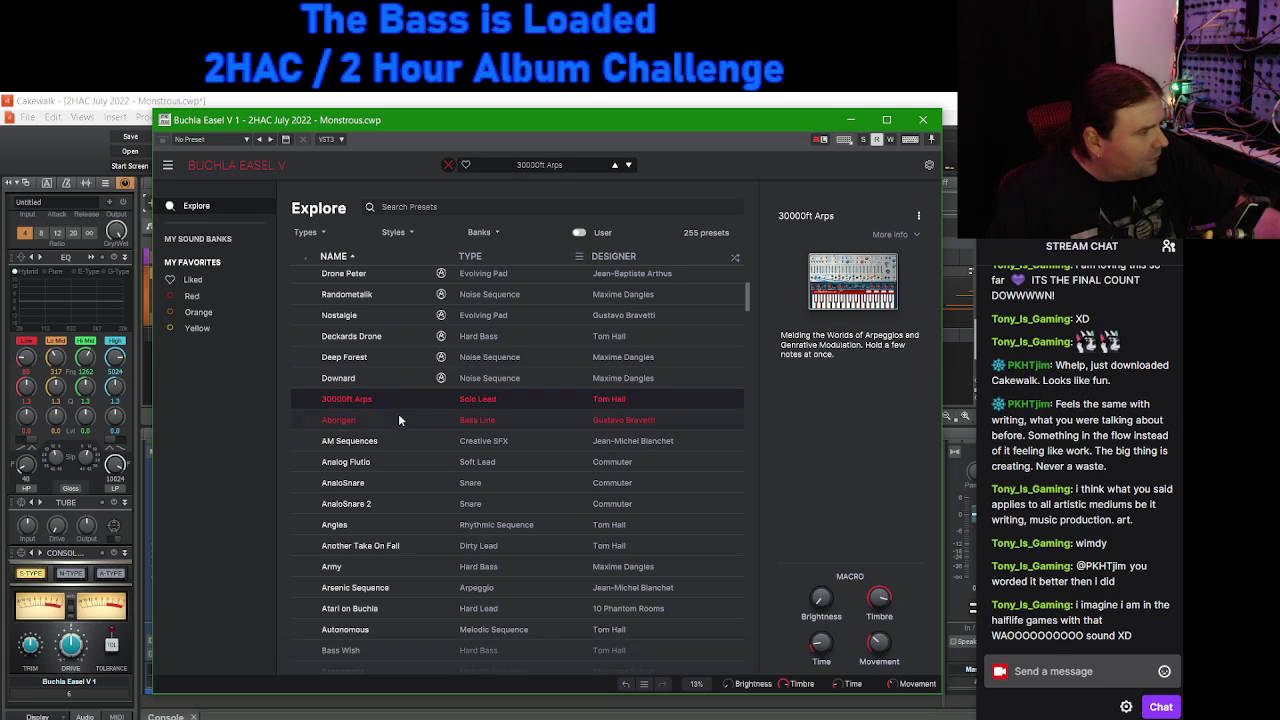
{"action": "left_click", "coordinate": [399, 421]}
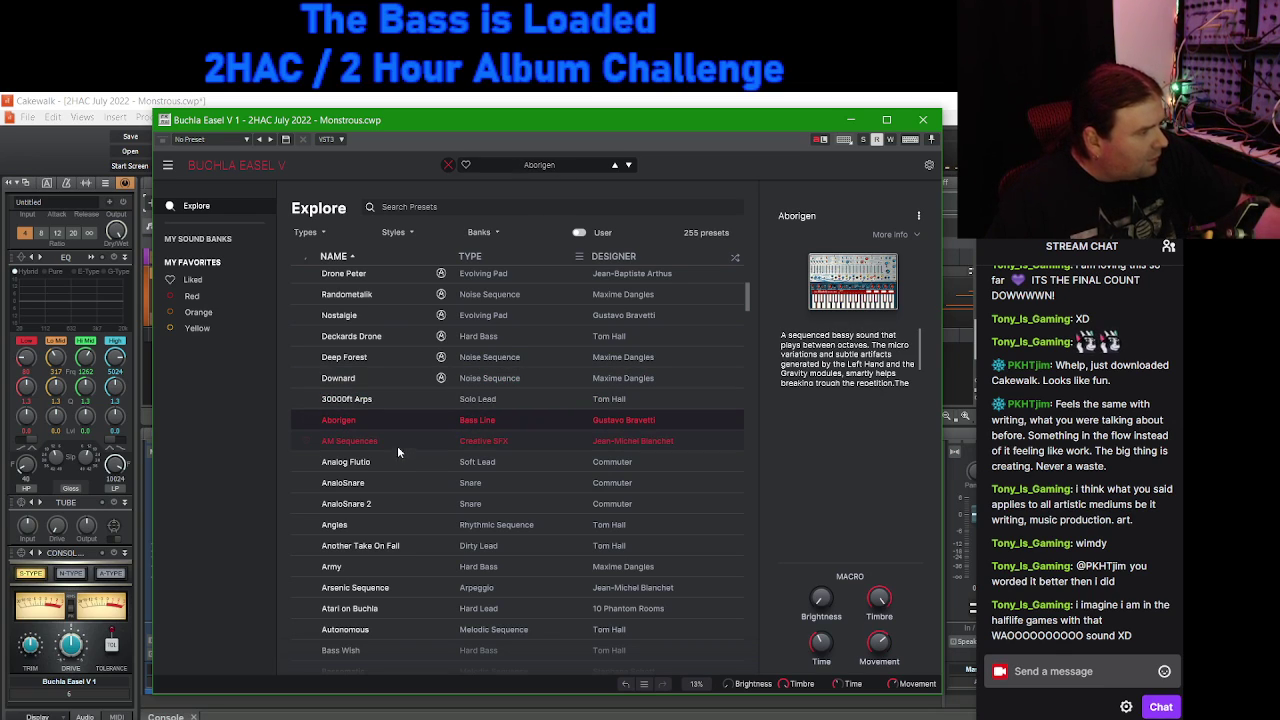
{"action": "left_click", "coordinate": [397, 444]}
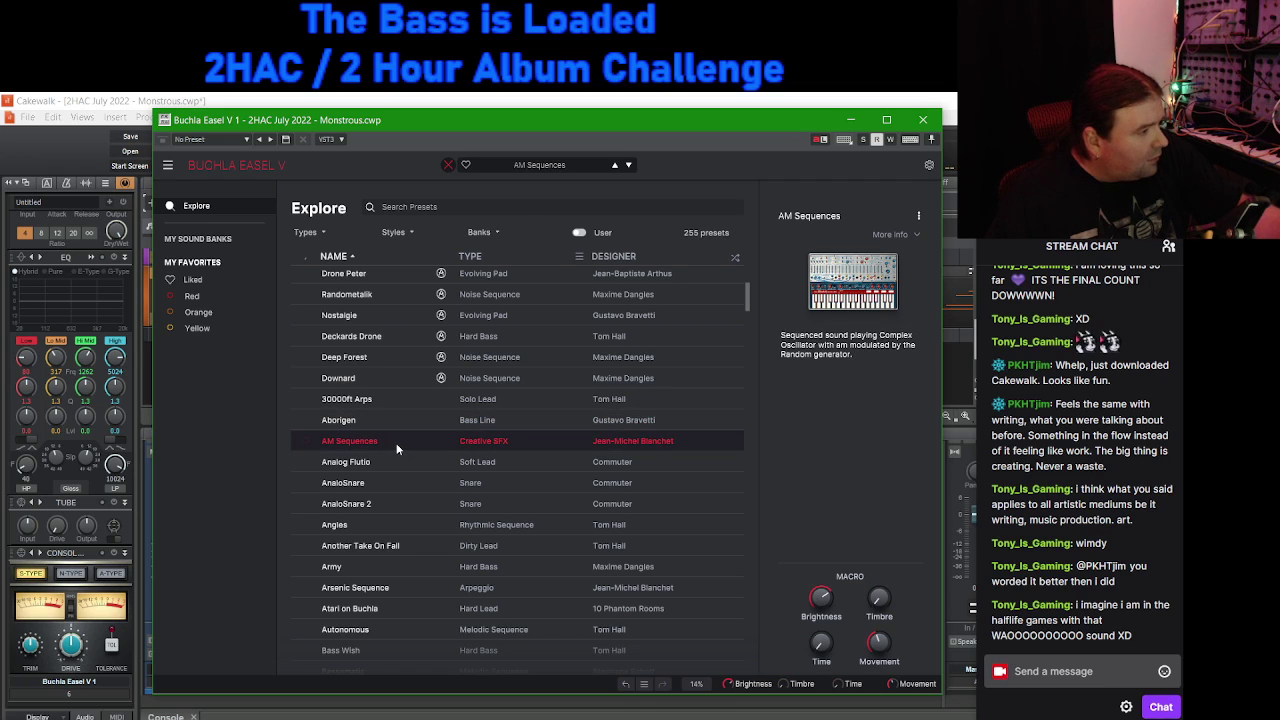
{"action": "left_click", "coordinate": [398, 464]}
{"action": "left_click", "coordinate": [395, 484]}
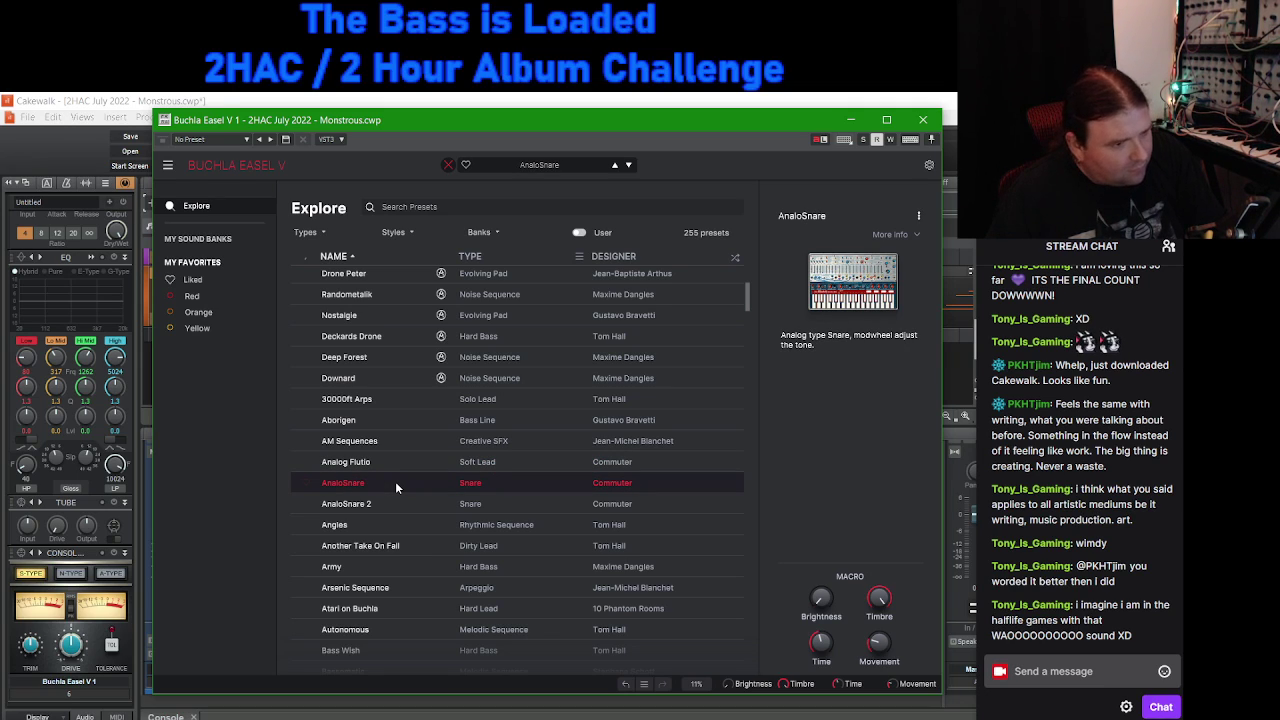
{"action": "left_click", "coordinate": [389, 506]}
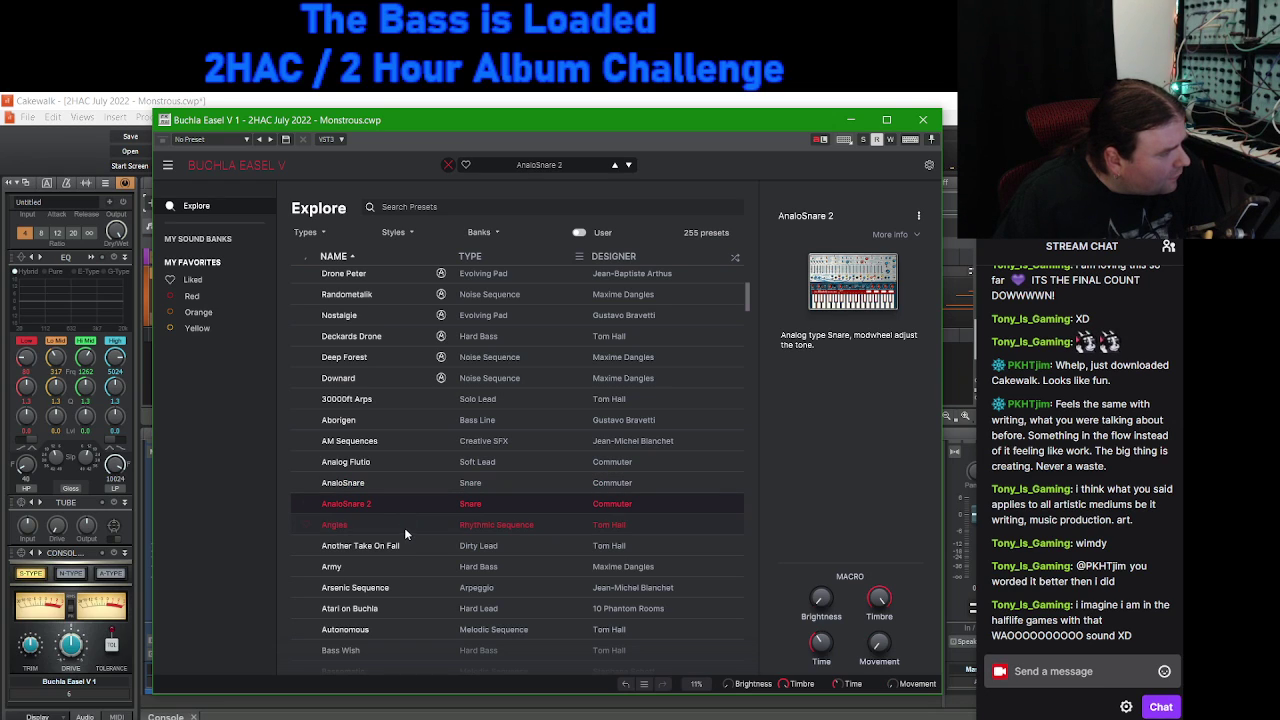
Step: Audition the presets in list order from Angles through Bassomatic, including Army, Arsenic Sequence, Atari on Buchla, Autonomous and Bass Wish
{"action": "left_click", "coordinate": [410, 525]}
{"action": "scroll", "coordinate": [418, 524], "scroll_direction": "down", "scroll_amount": 3}
{"action": "left_click", "coordinate": [406, 424]}
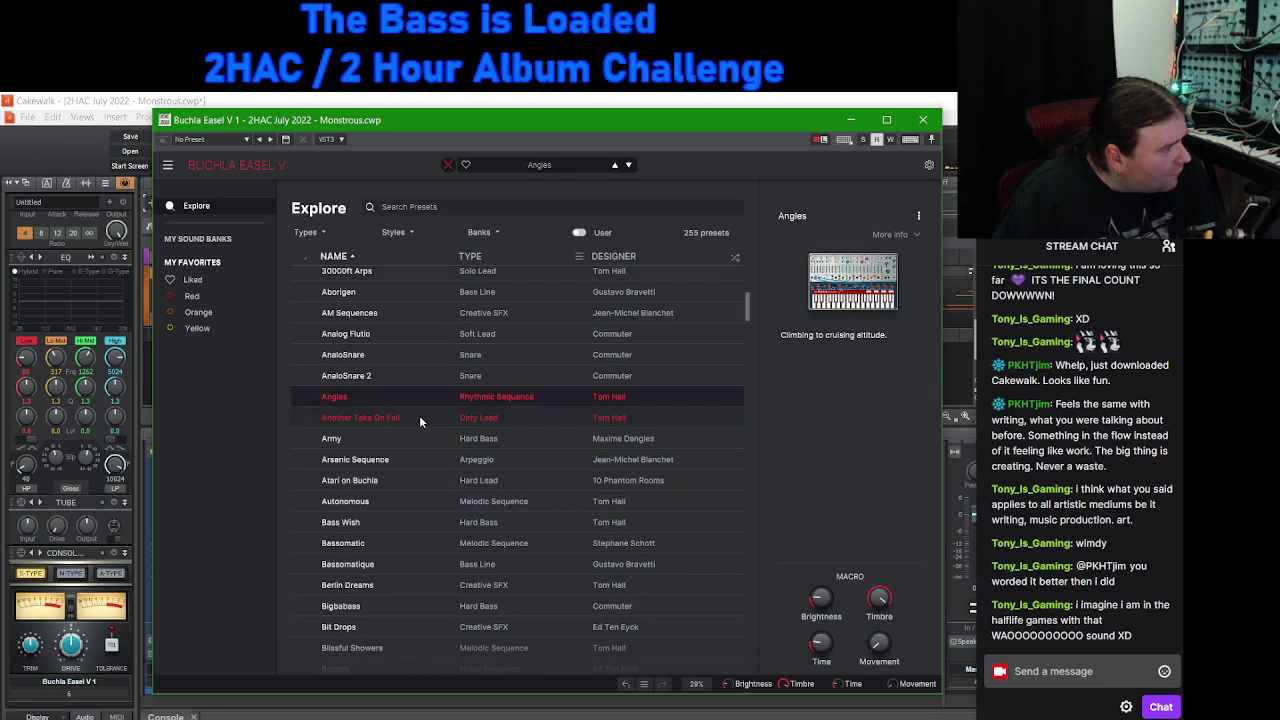
{"action": "left_click", "coordinate": [419, 415]}
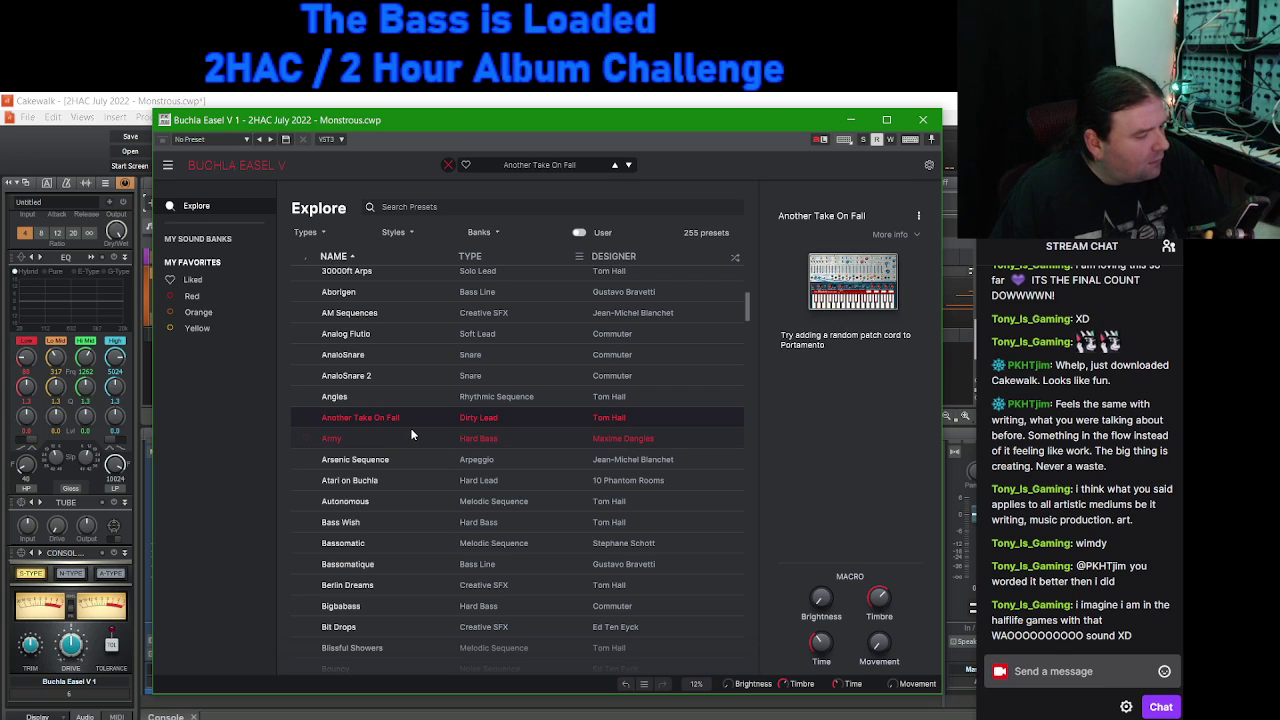
{"action": "left_click", "coordinate": [411, 437]}
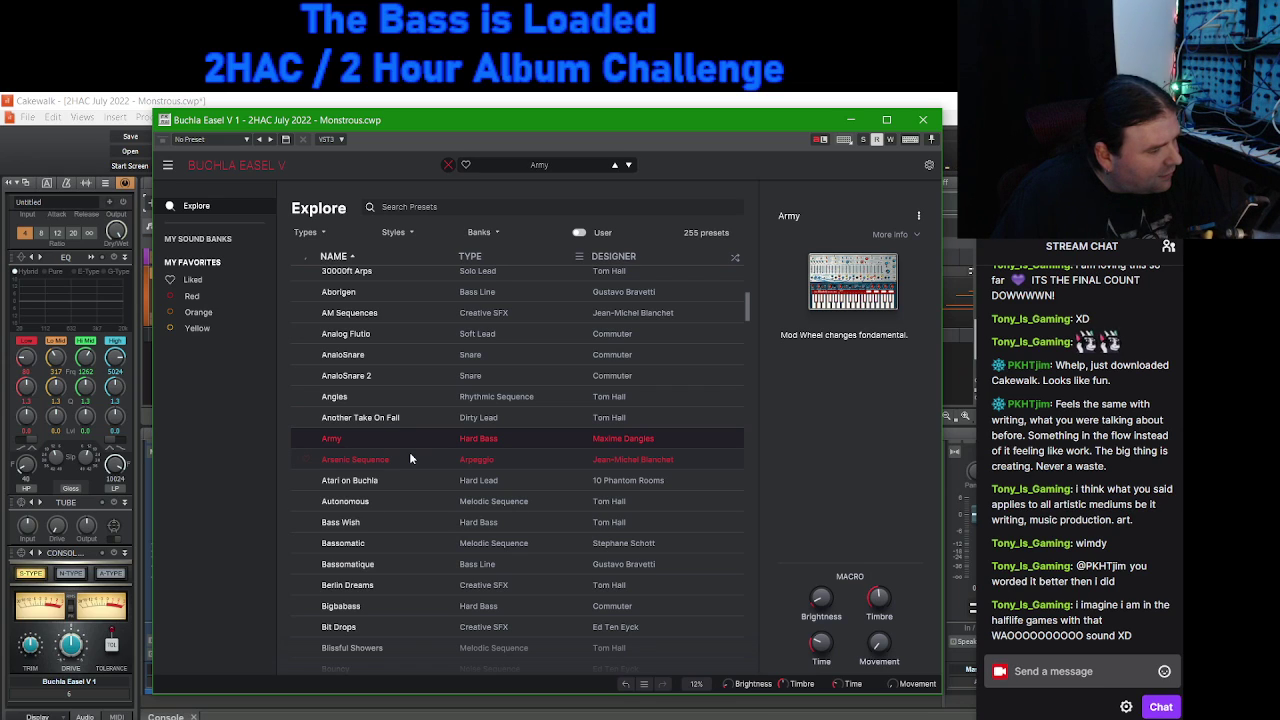
{"action": "left_click", "coordinate": [415, 458]}
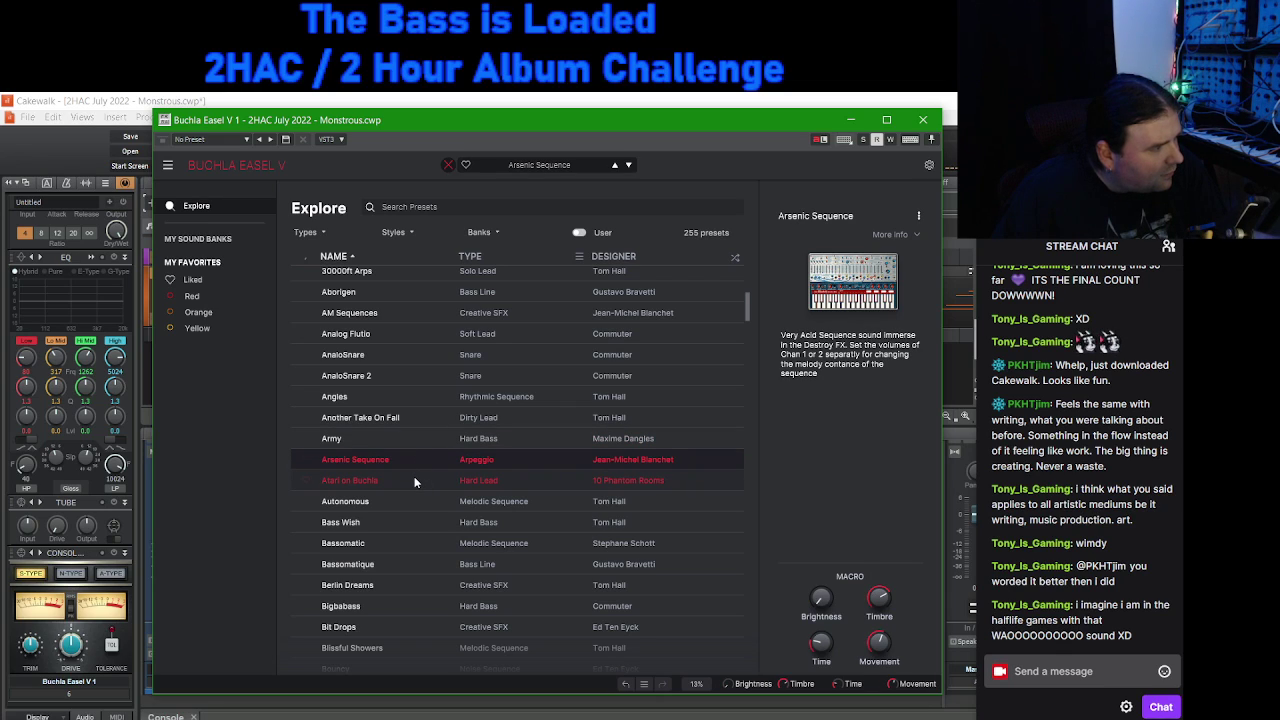
{"action": "left_click", "coordinate": [414, 480]}
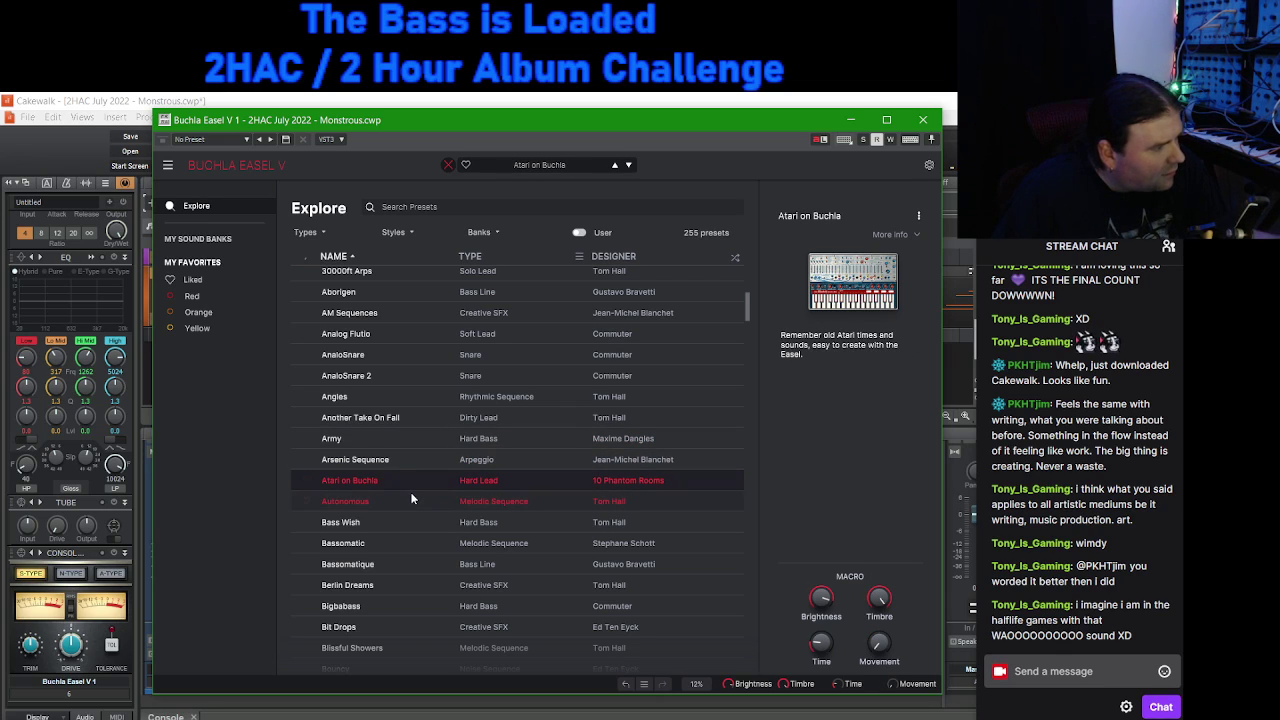
{"action": "left_click", "coordinate": [409, 500]}
{"action": "scroll", "coordinate": [409, 494], "scroll_direction": "down", "scroll_amount": 2}
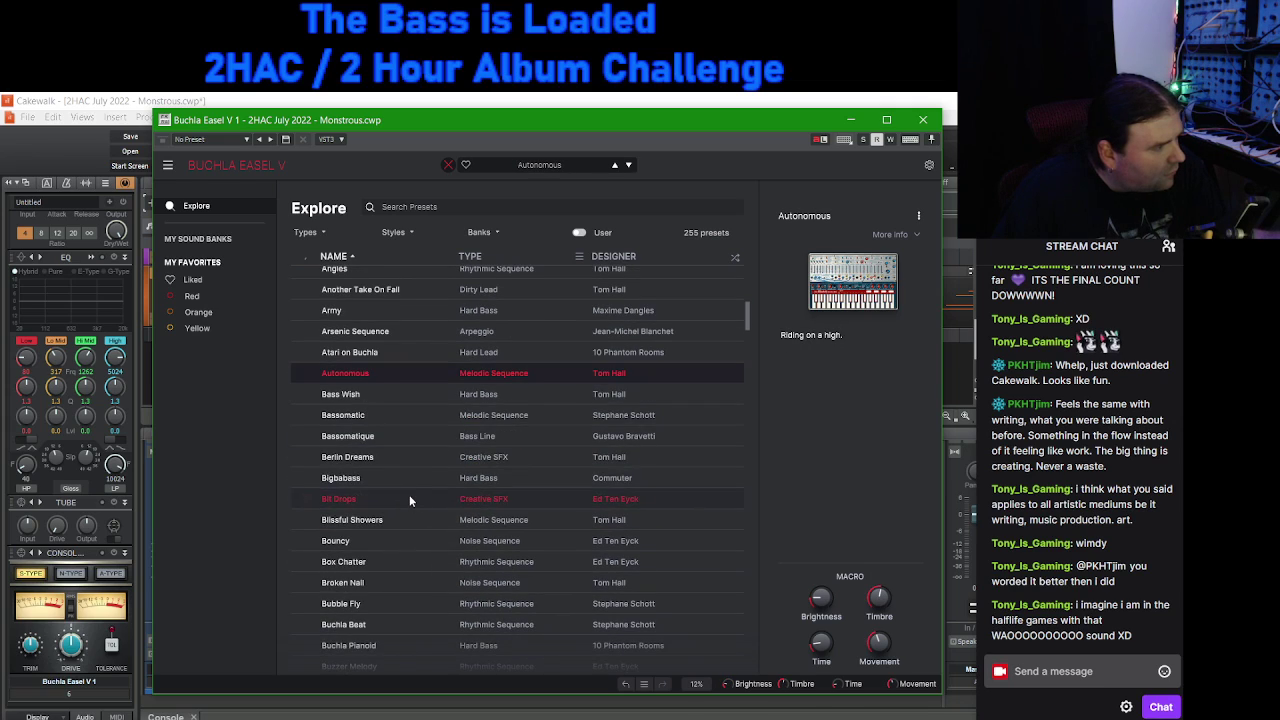
{"action": "left_click", "coordinate": [392, 398]}
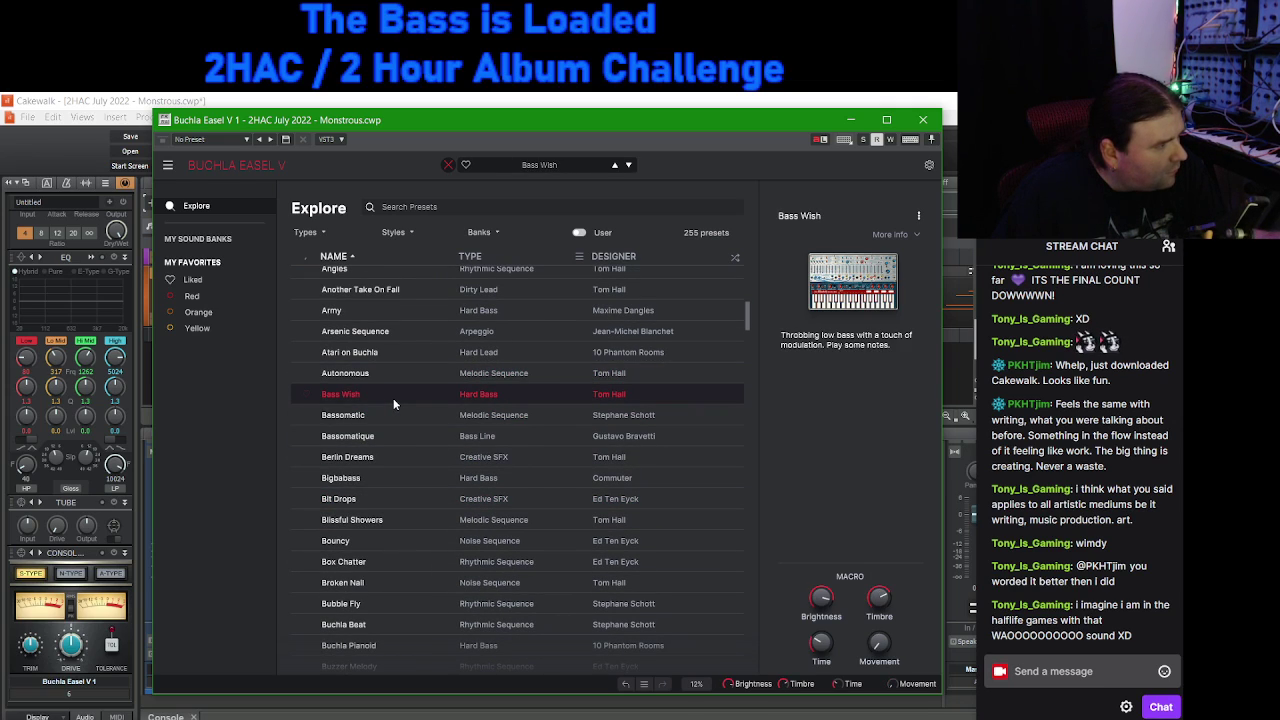
{"action": "left_click", "coordinate": [396, 414]}
Step: Skip further down the preset list and audition Elpmis, Fly, FM Bell Evolver and German Droid
{"action": "scroll", "coordinate": [399, 458], "scroll_direction": "down", "scroll_amount": 8}
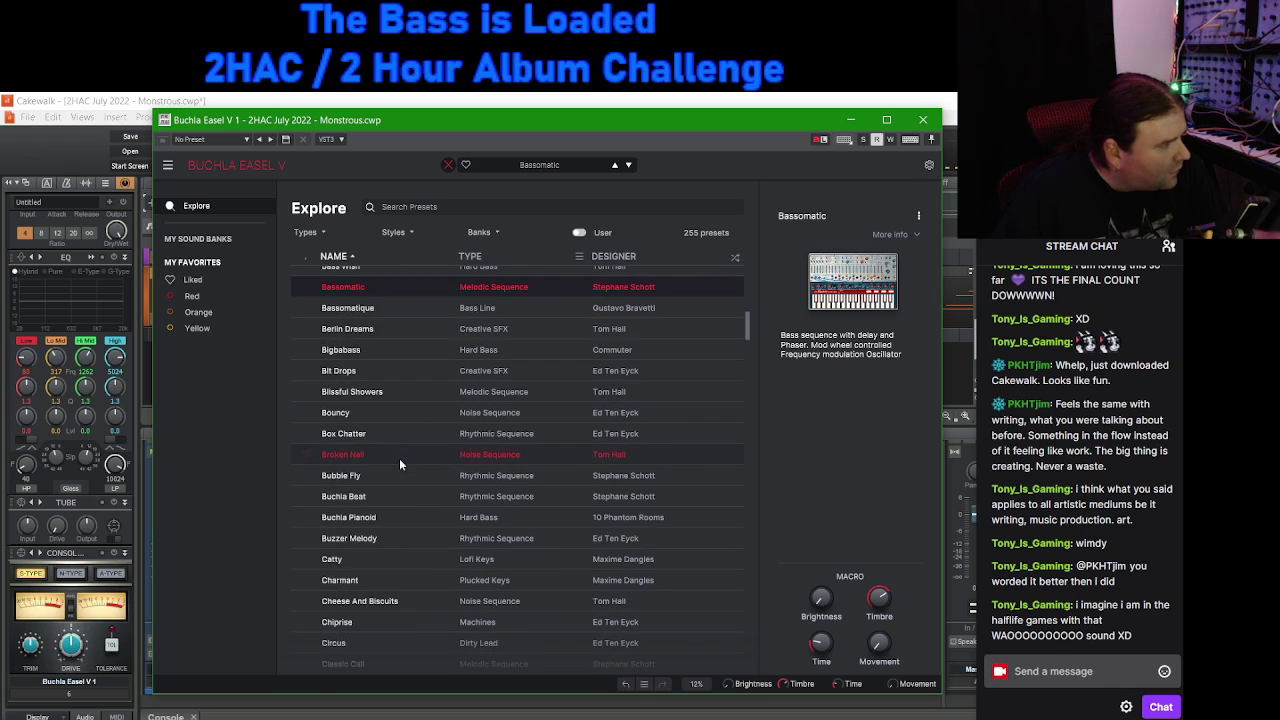
{"action": "scroll", "coordinate": [399, 456], "scroll_direction": "down", "scroll_amount": 10}
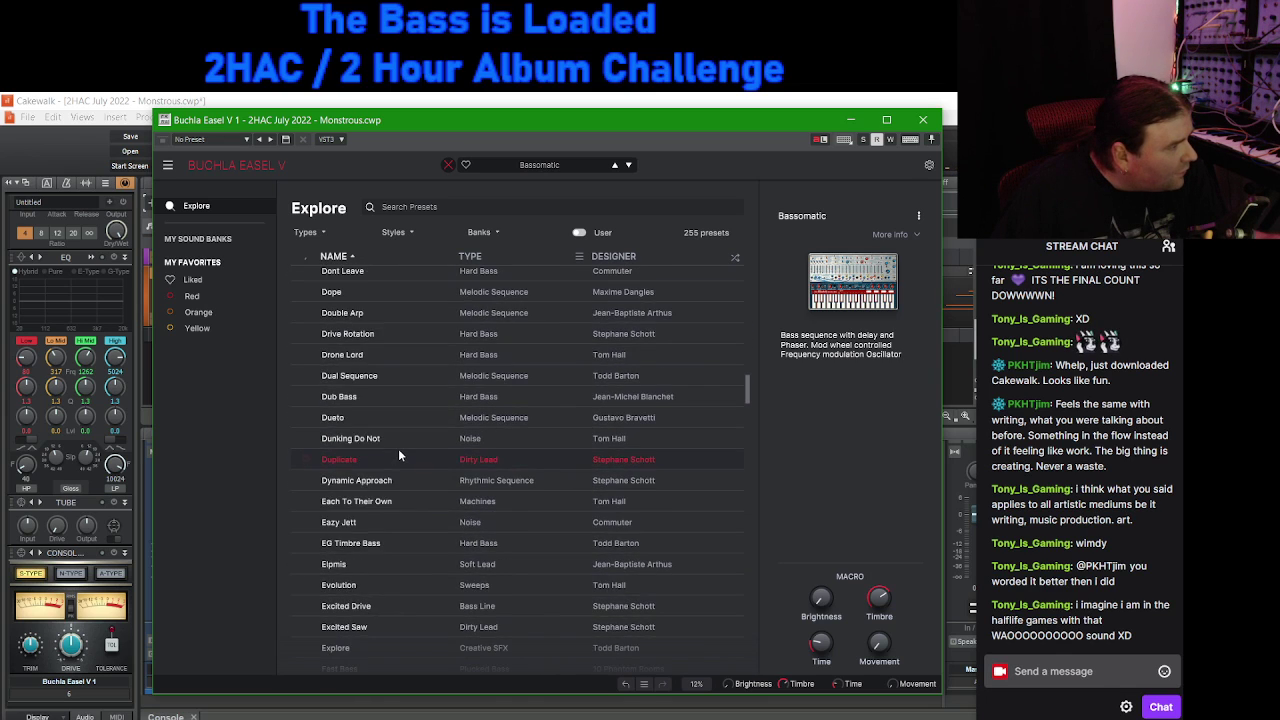
{"action": "scroll", "coordinate": [399, 445], "scroll_direction": "up", "scroll_amount": 7}
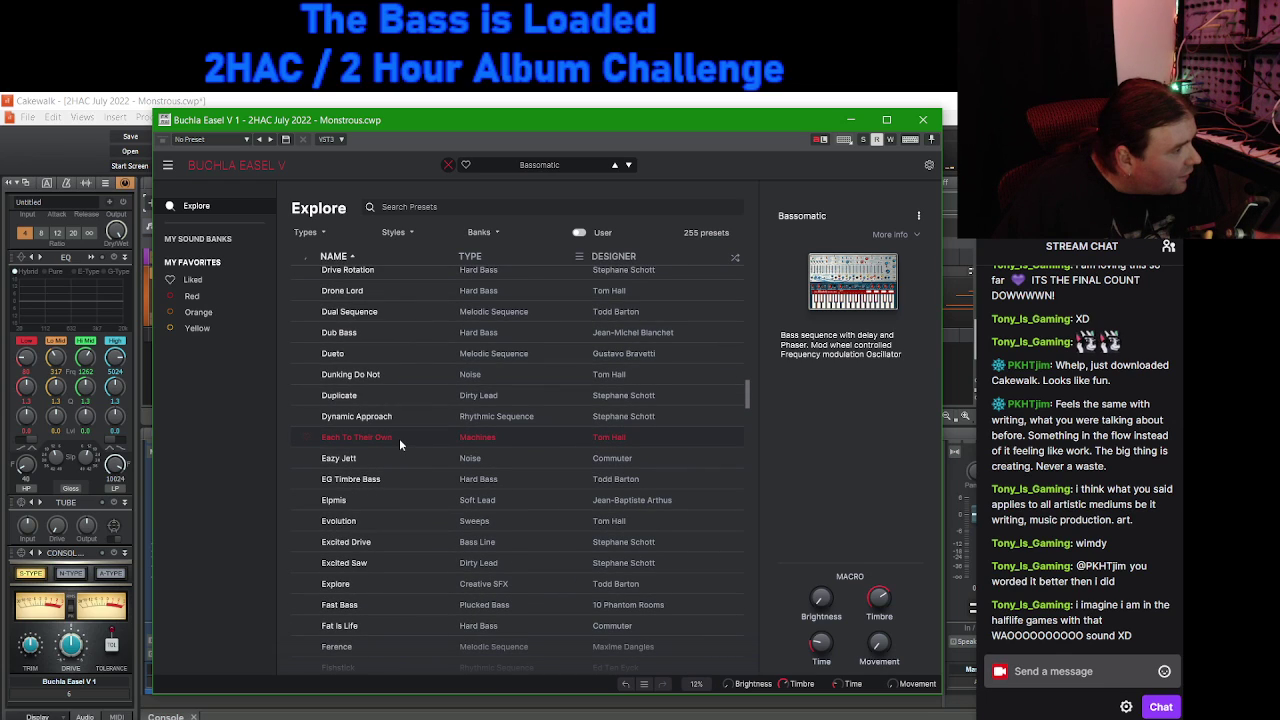
{"action": "scroll", "coordinate": [399, 438], "scroll_direction": "down", "scroll_amount": 1}
{"action": "left_click", "coordinate": [400, 463]}
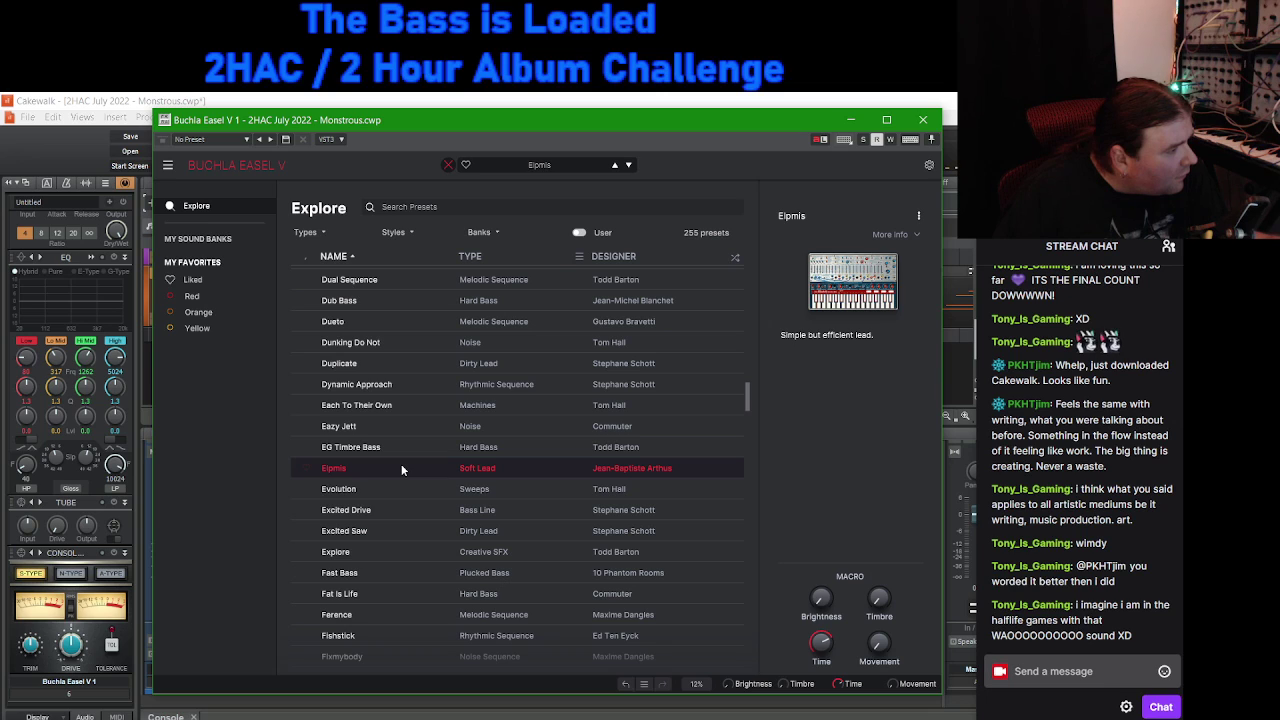
{"action": "scroll", "coordinate": [401, 467], "scroll_direction": "down", "scroll_amount": 8}
{"action": "left_click", "coordinate": [400, 463]}
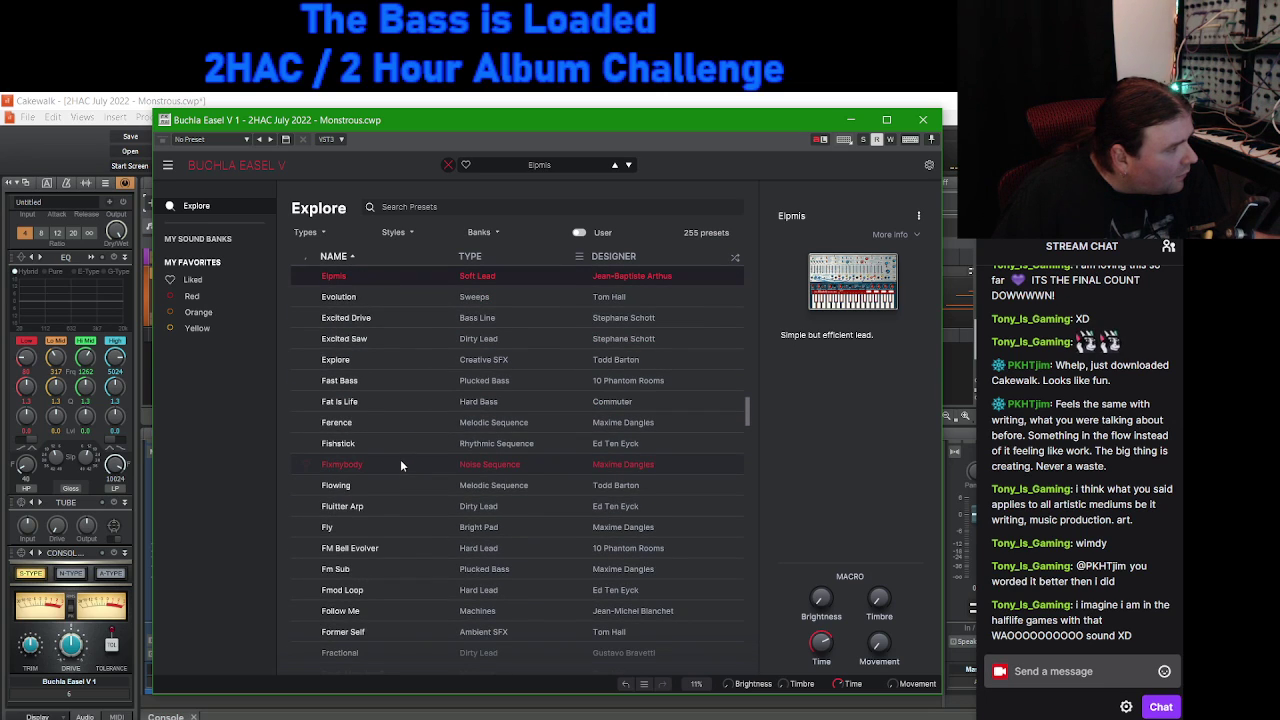
{"action": "scroll", "coordinate": [398, 455], "scroll_direction": "down", "scroll_amount": 1}
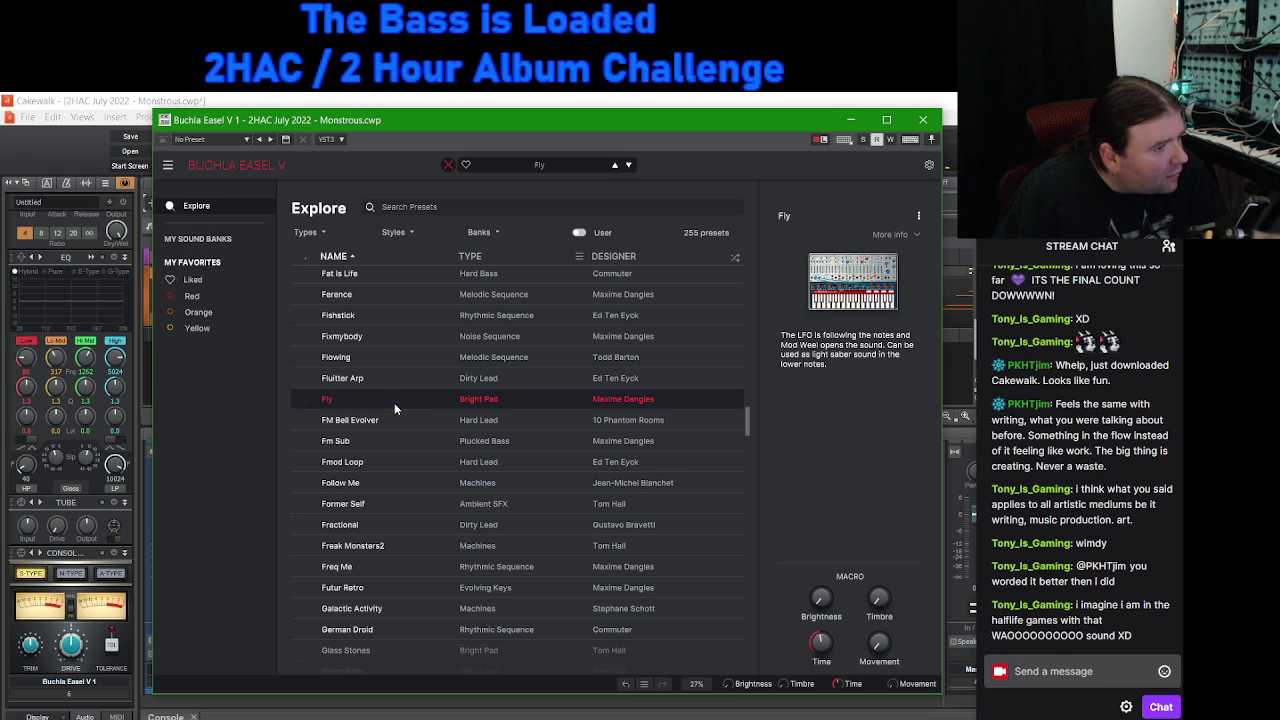
{"action": "left_click", "coordinate": [393, 418]}
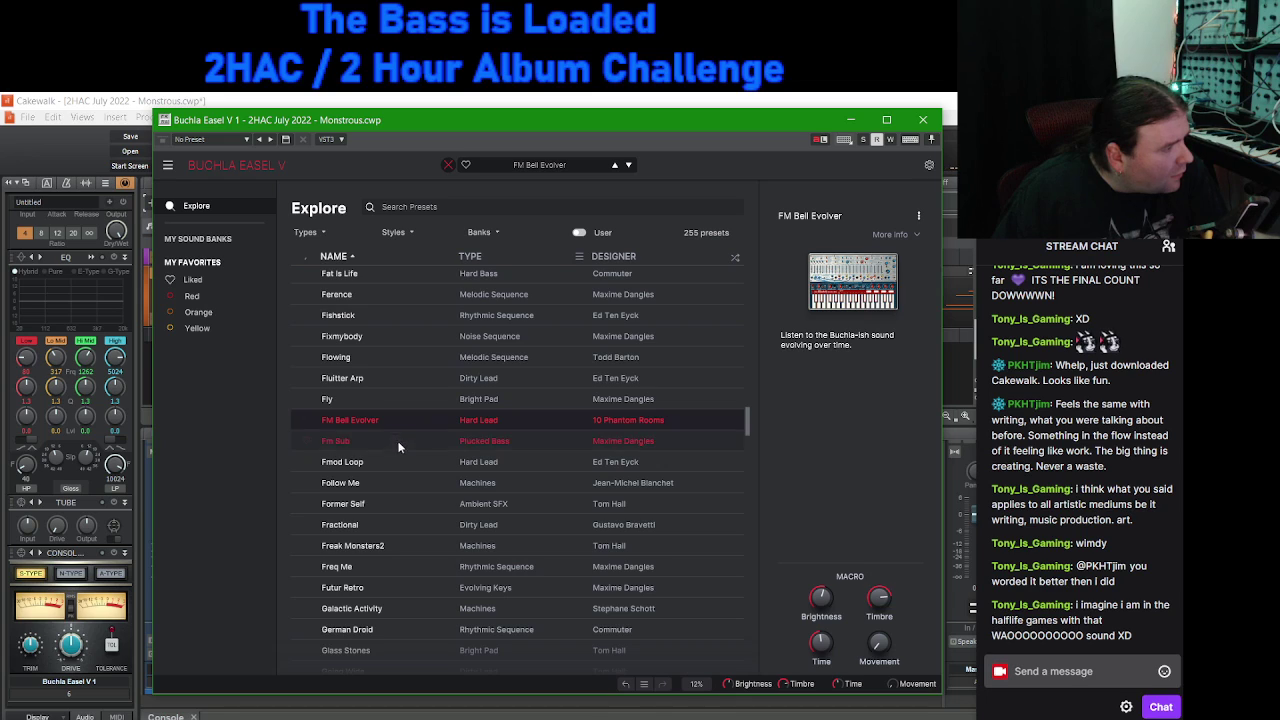
{"action": "scroll", "coordinate": [397, 437], "scroll_direction": "down", "scroll_amount": 5}
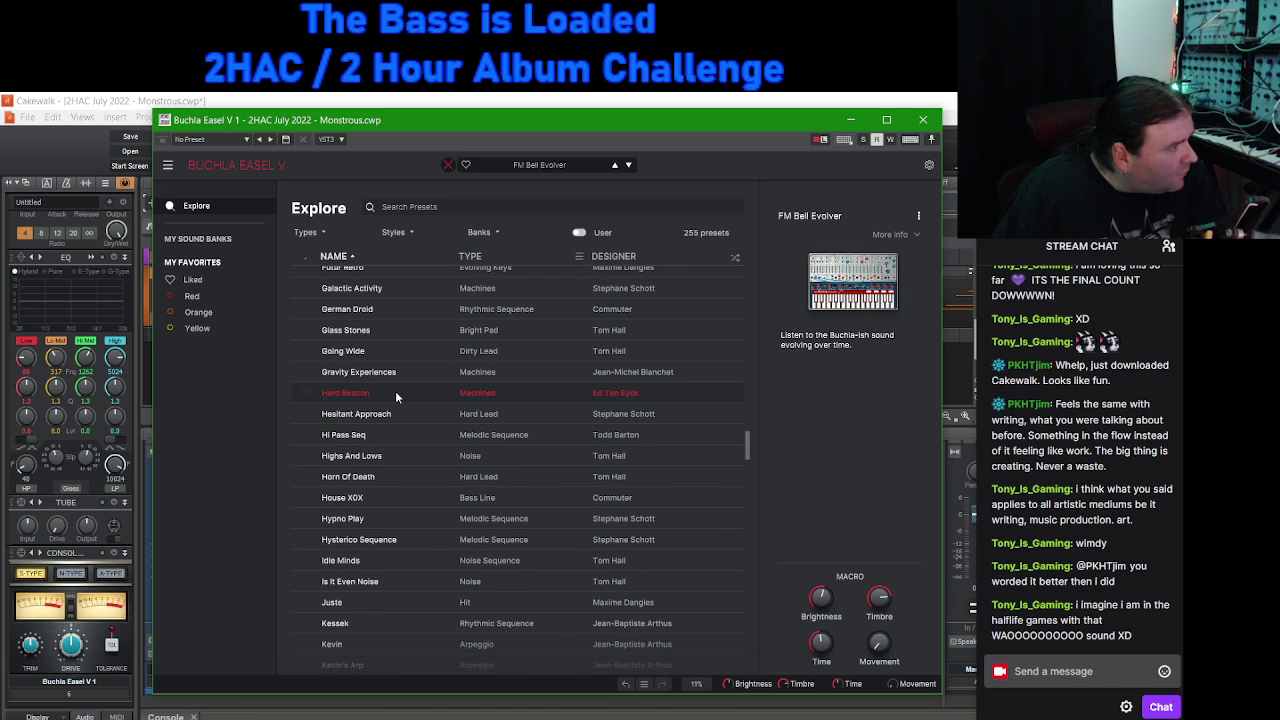
{"action": "left_click", "coordinate": [403, 310]}
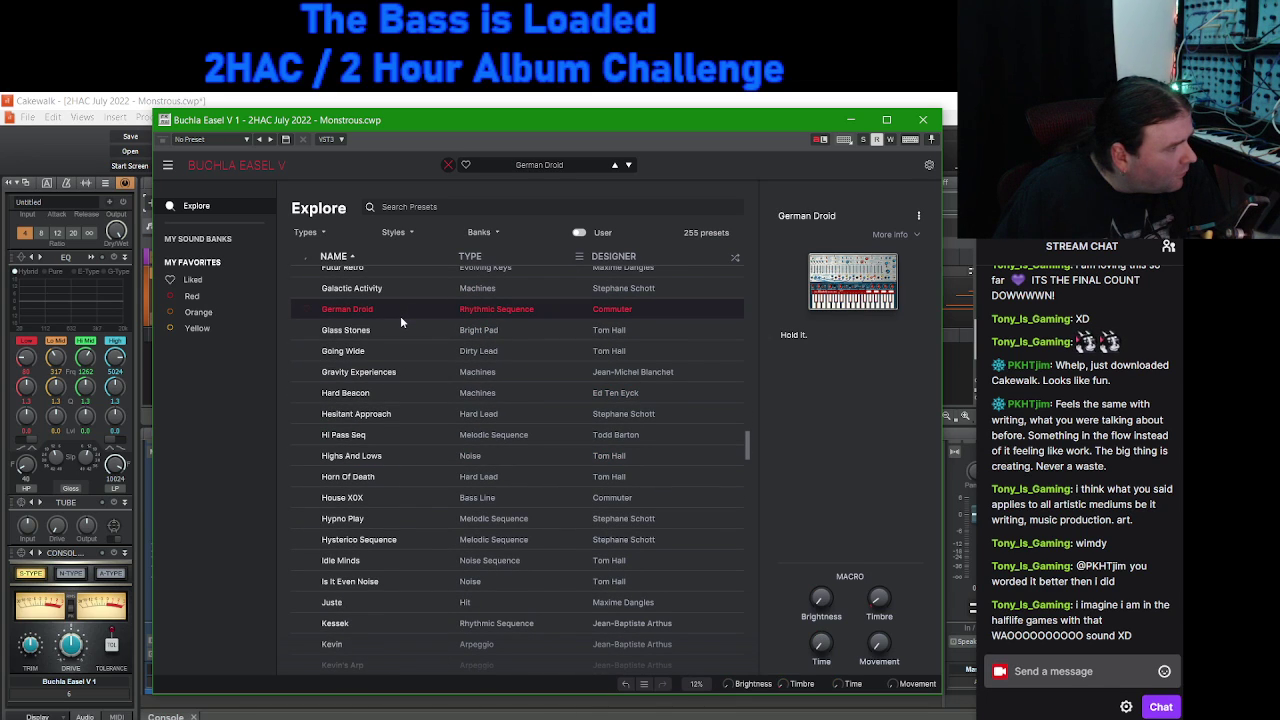
{"action": "scroll", "coordinate": [416, 485], "scroll_direction": "down", "scroll_amount": 3}
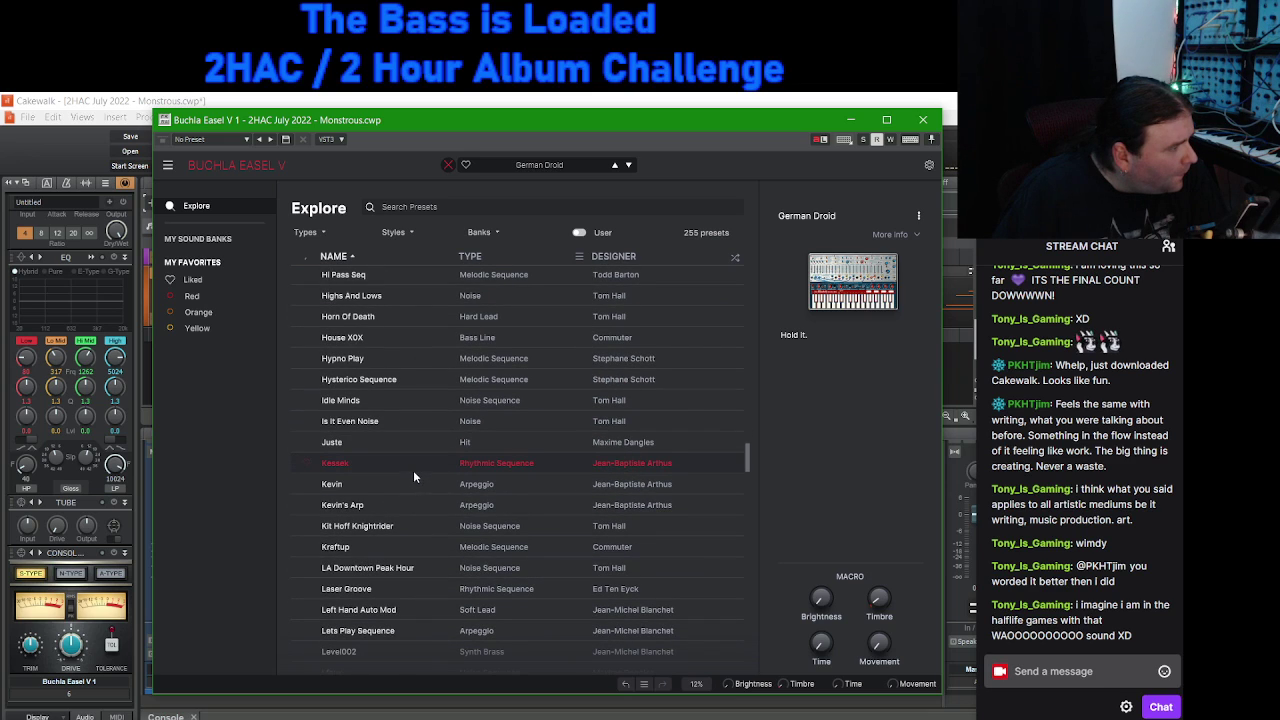
{"action": "scroll", "coordinate": [409, 461], "scroll_direction": "up", "scroll_amount": 2}
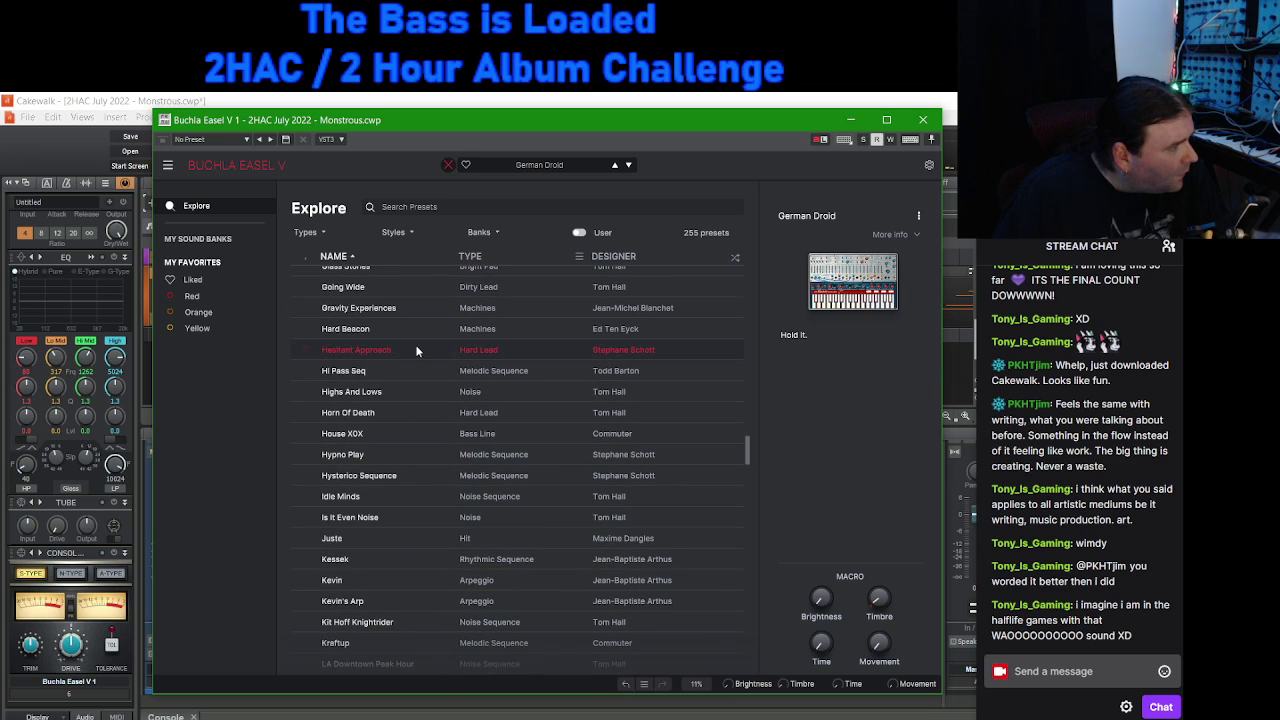
Step: Audition the Hesitant Approach, House X0X, Horn Of Death and Is It Even Noise presets
{"action": "left_click", "coordinate": [410, 352]}
{"action": "left_click", "coordinate": [405, 437]}
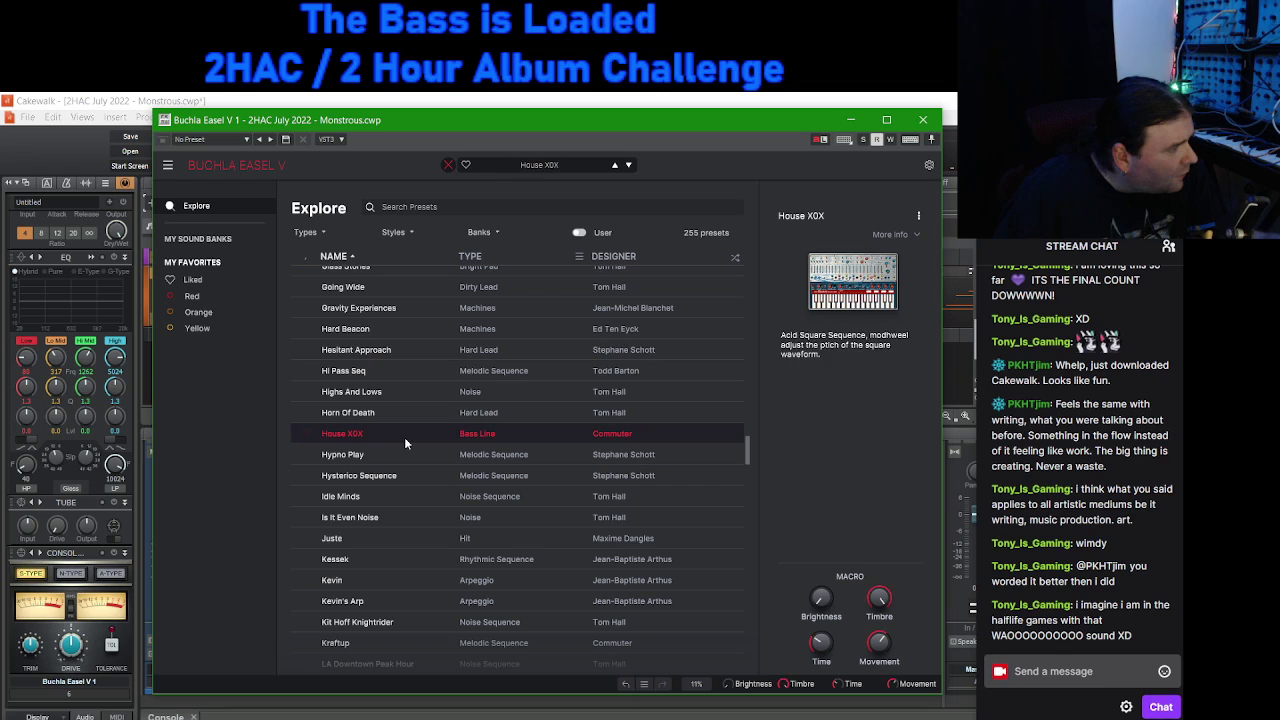
{"action": "left_click", "coordinate": [402, 412]}
{"action": "left_click", "coordinate": [421, 502]}
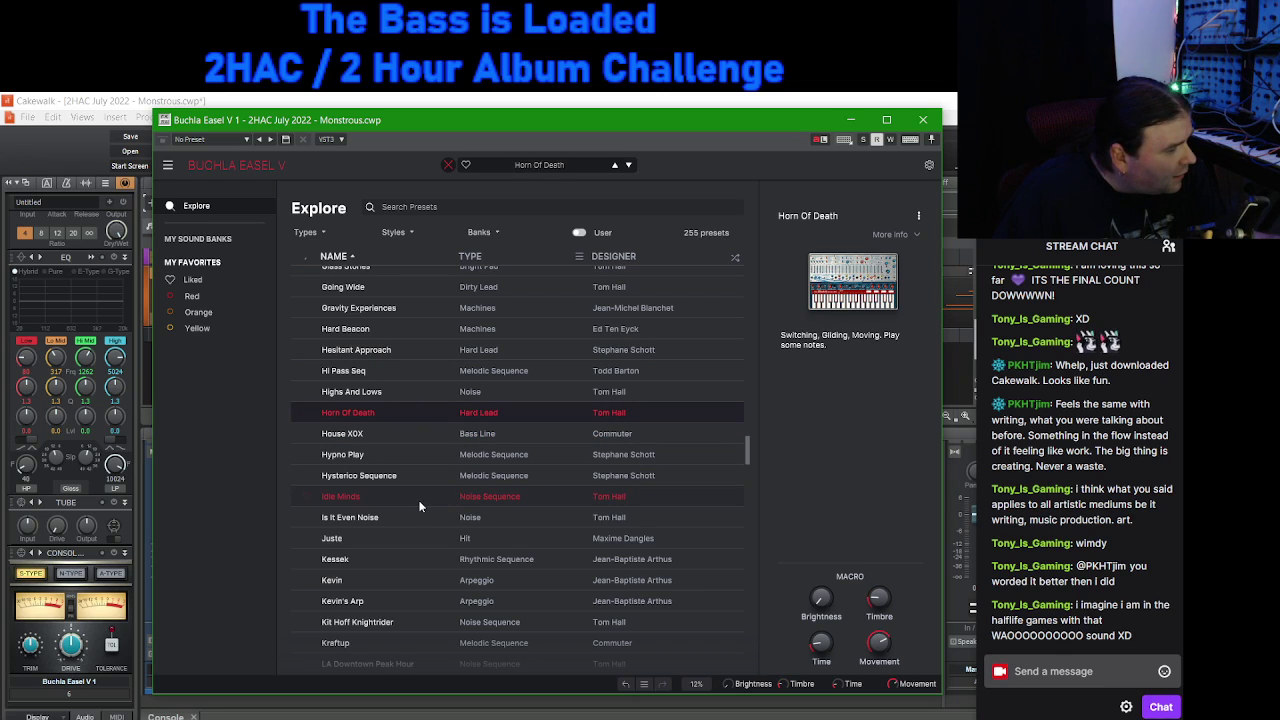
{"action": "scroll", "coordinate": [419, 506], "scroll_direction": "down", "scroll_amount": 2}
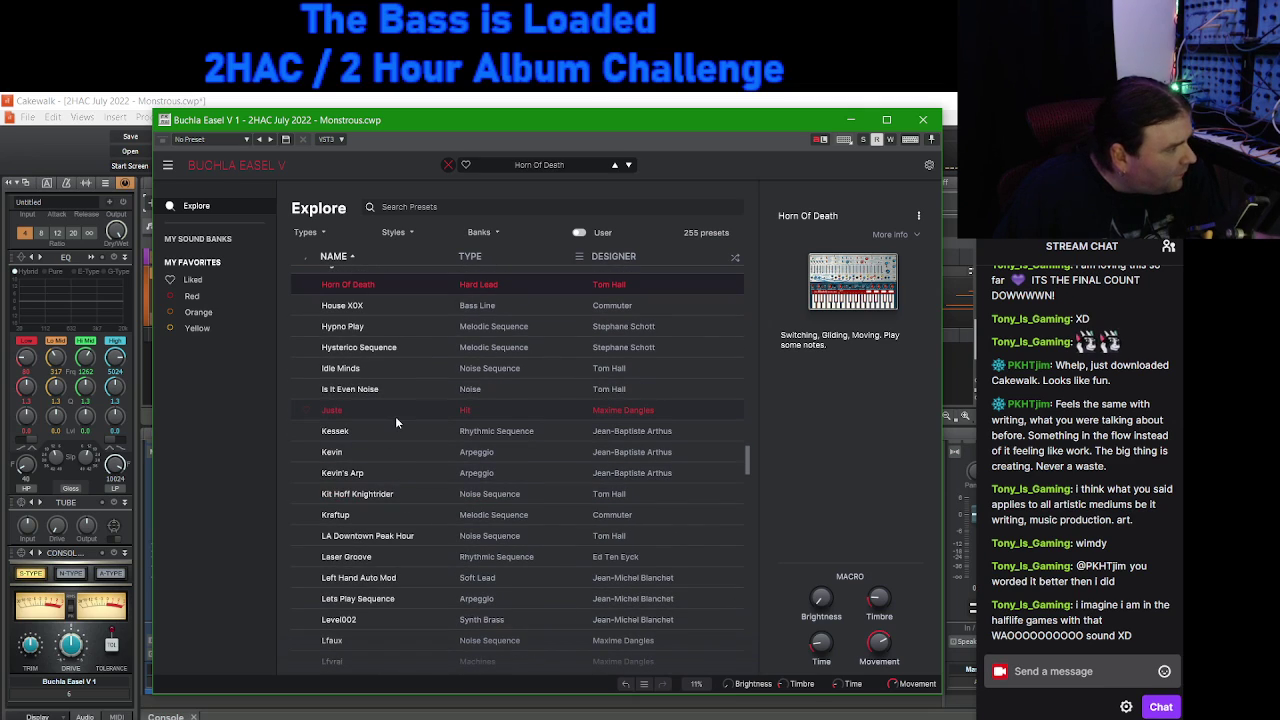
{"action": "left_click", "coordinate": [402, 389]}
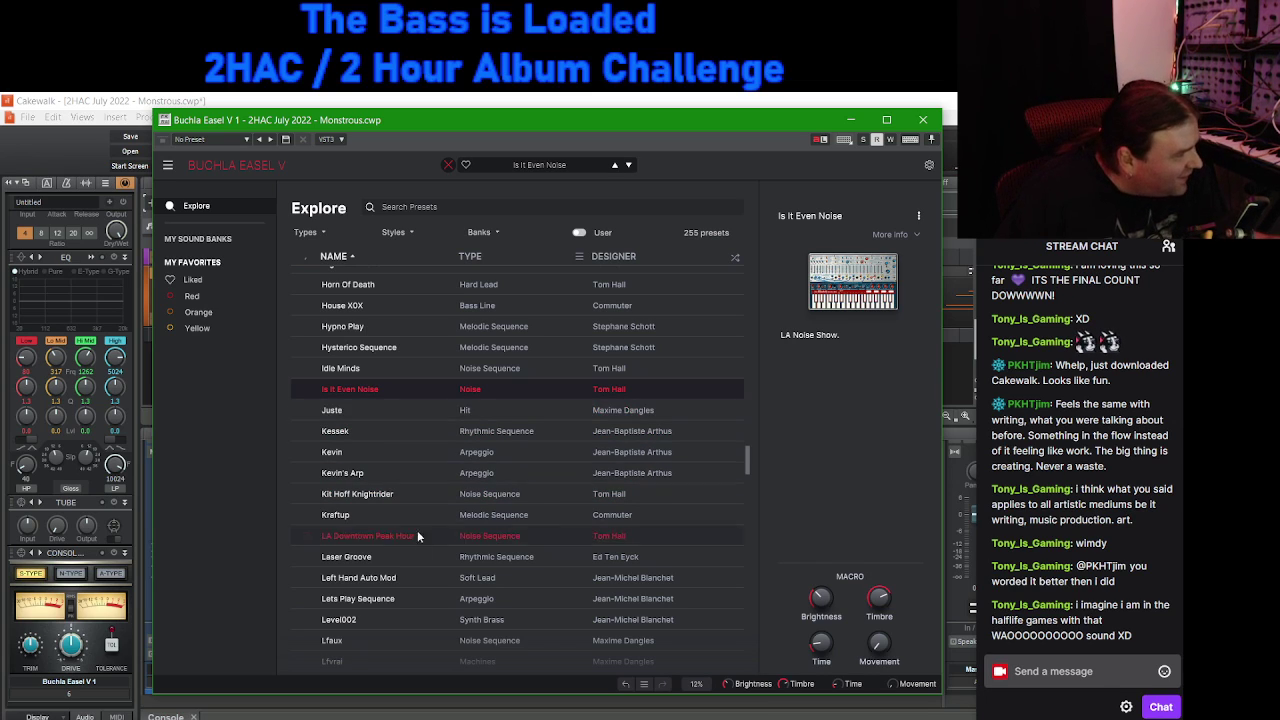
Step: Audition the Lfaux noise sequence and the Long Bass Rotate hard bass preset
{"action": "scroll", "coordinate": [398, 475], "scroll_direction": "down", "scroll_amount": 3}
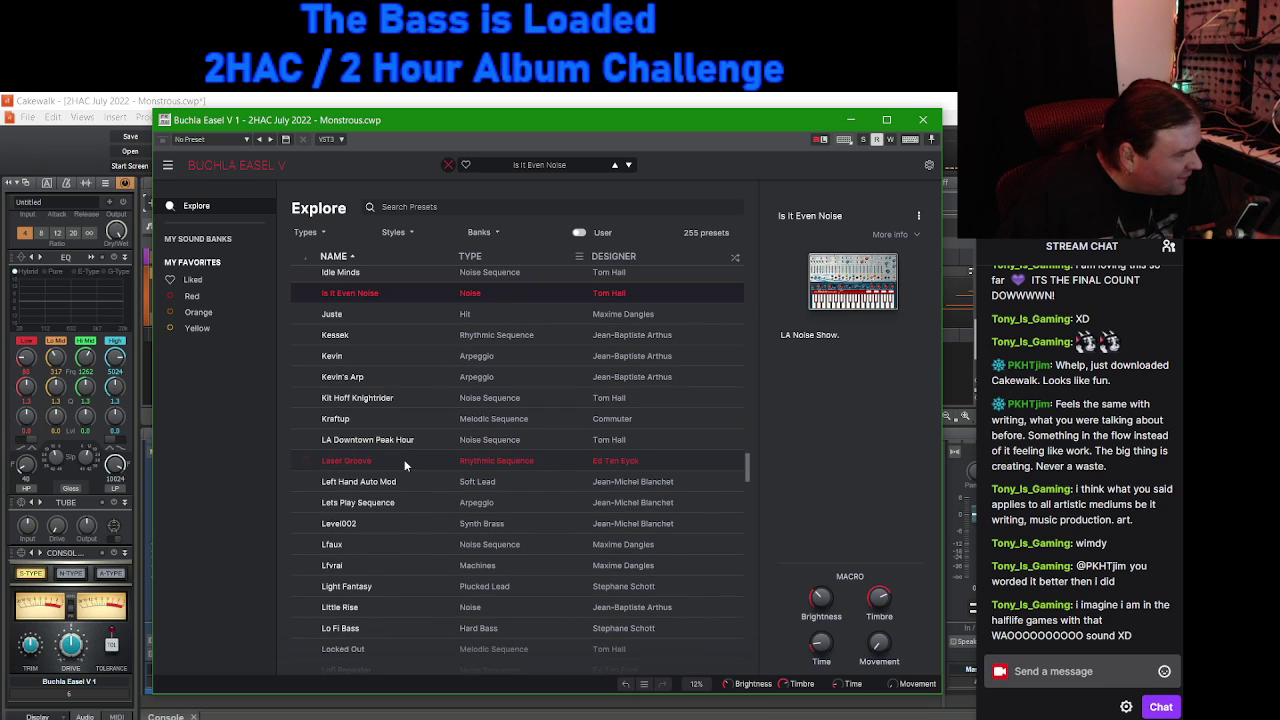
{"action": "left_click", "coordinate": [395, 541]}
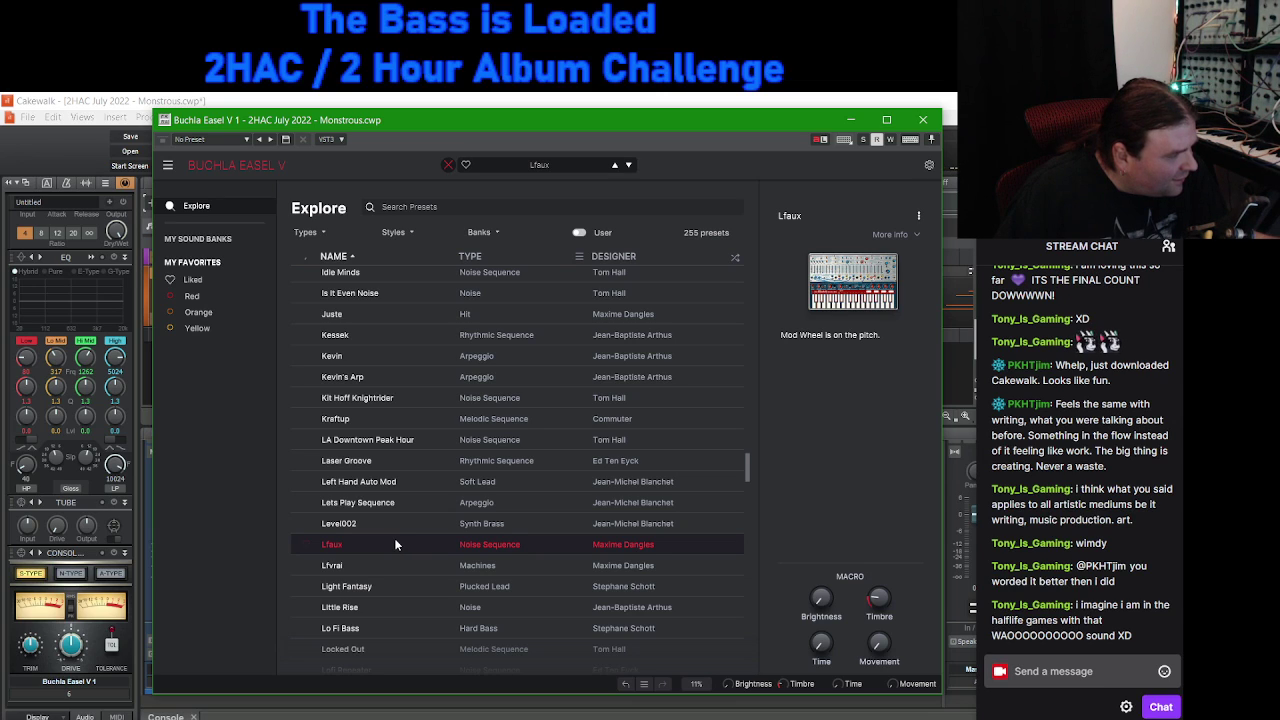
{"action": "scroll", "coordinate": [395, 540], "scroll_direction": "down", "scroll_amount": 5}
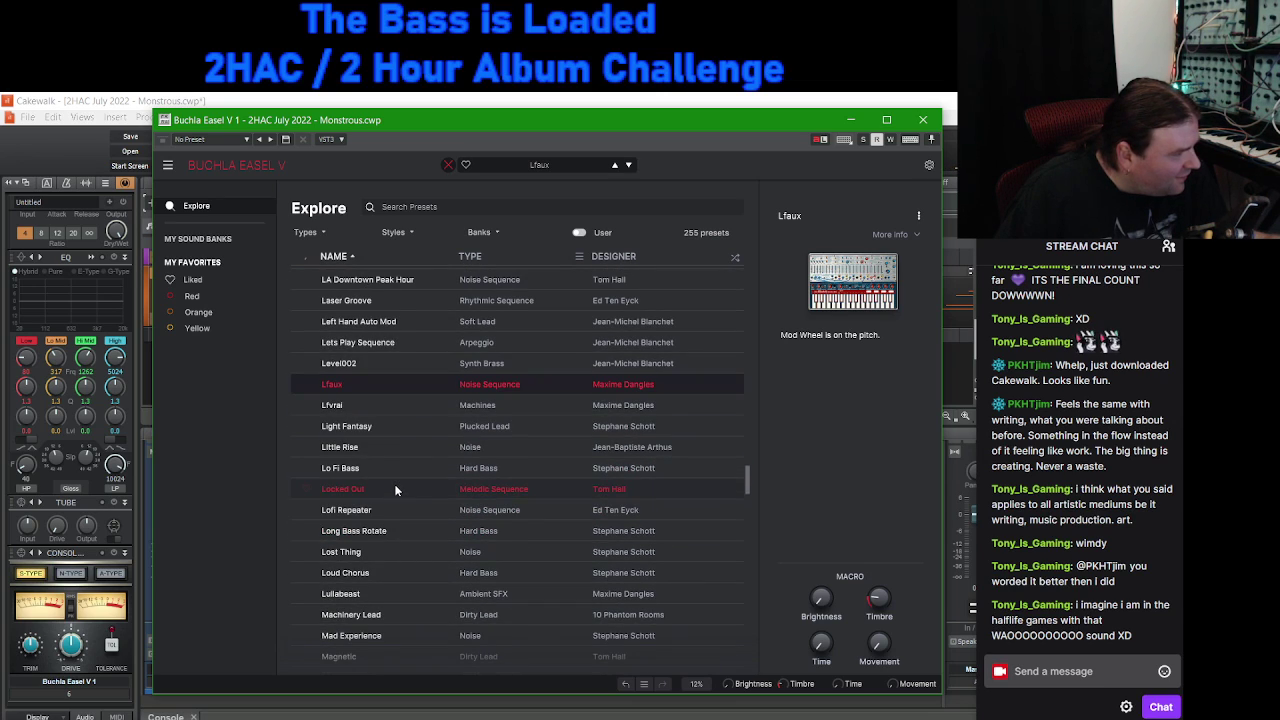
{"action": "left_click", "coordinate": [418, 532]}
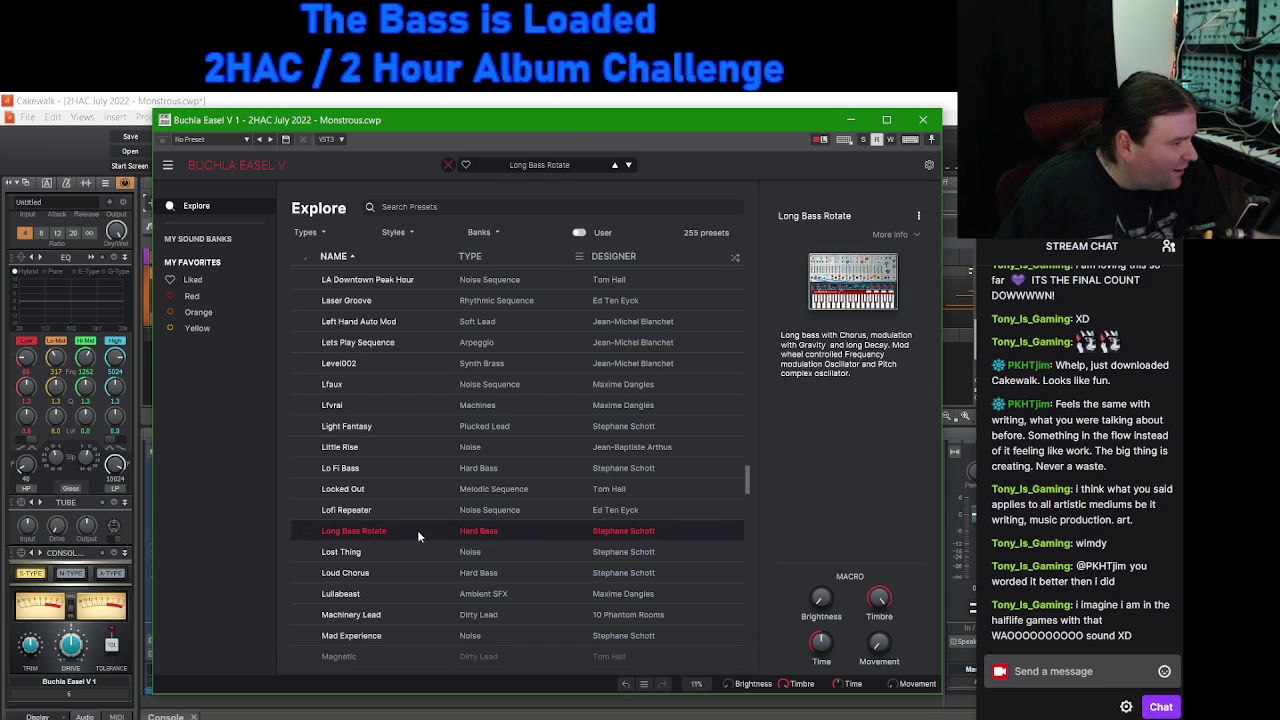
Step: Audition the Tranz Europa Hihat, Trompef, Try FM Mod Wheel and Unknown Land presets near the end of the alphabetical list
{"action": "scroll", "coordinate": [416, 535], "scroll_direction": "down", "scroll_amount": 8}
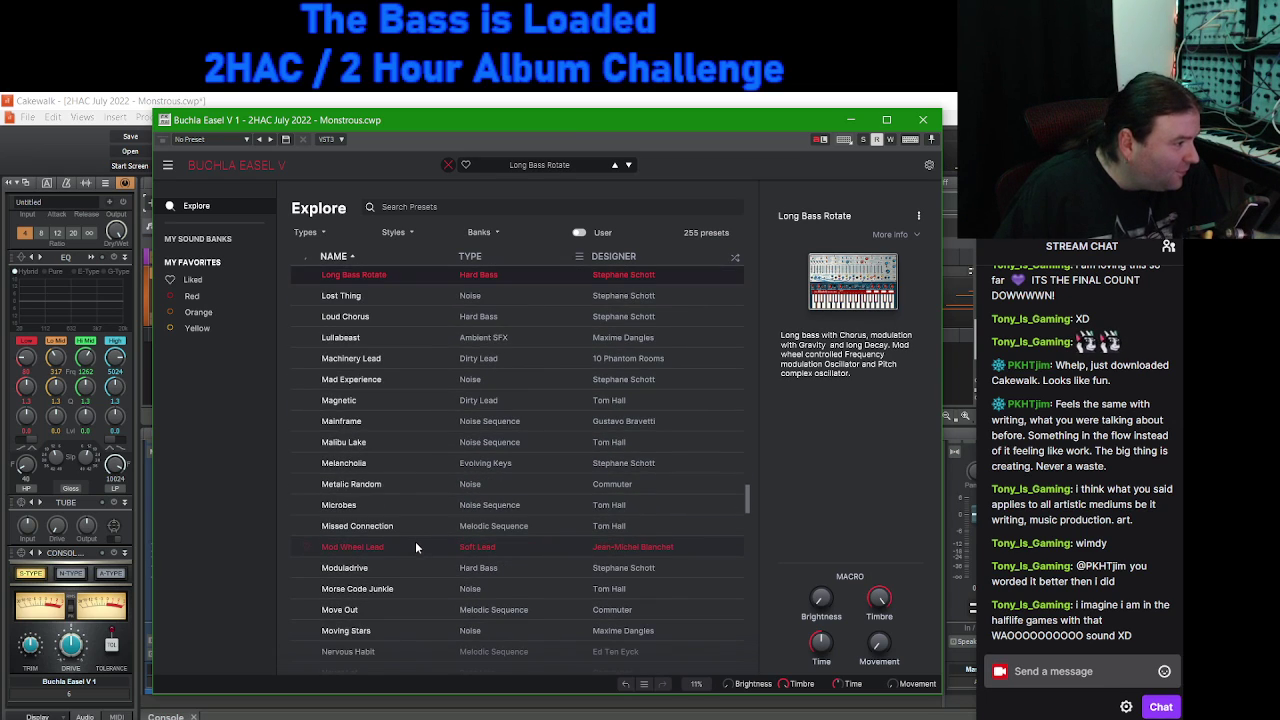
{"action": "scroll", "coordinate": [410, 506], "scroll_direction": "down", "scroll_amount": 7}
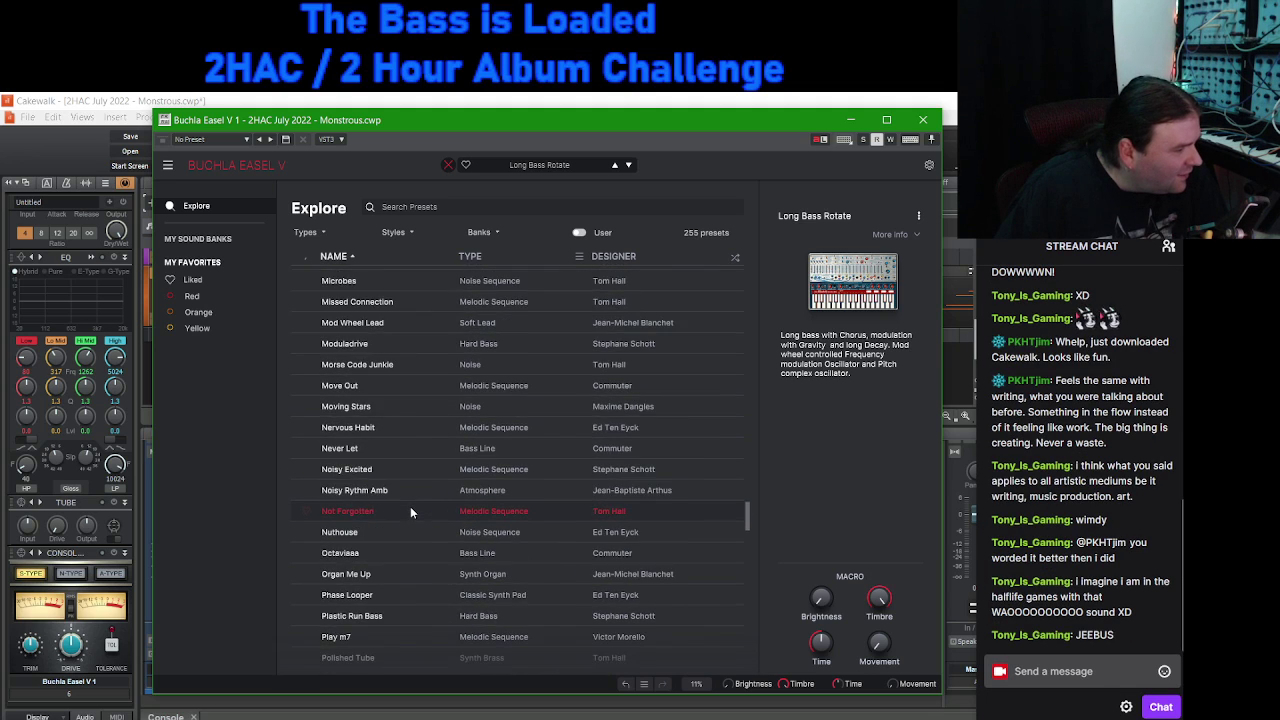
{"action": "scroll", "coordinate": [410, 506], "scroll_direction": "down", "scroll_amount": 12}
{"action": "scroll", "coordinate": [410, 512], "scroll_direction": "down", "scroll_amount": 8}
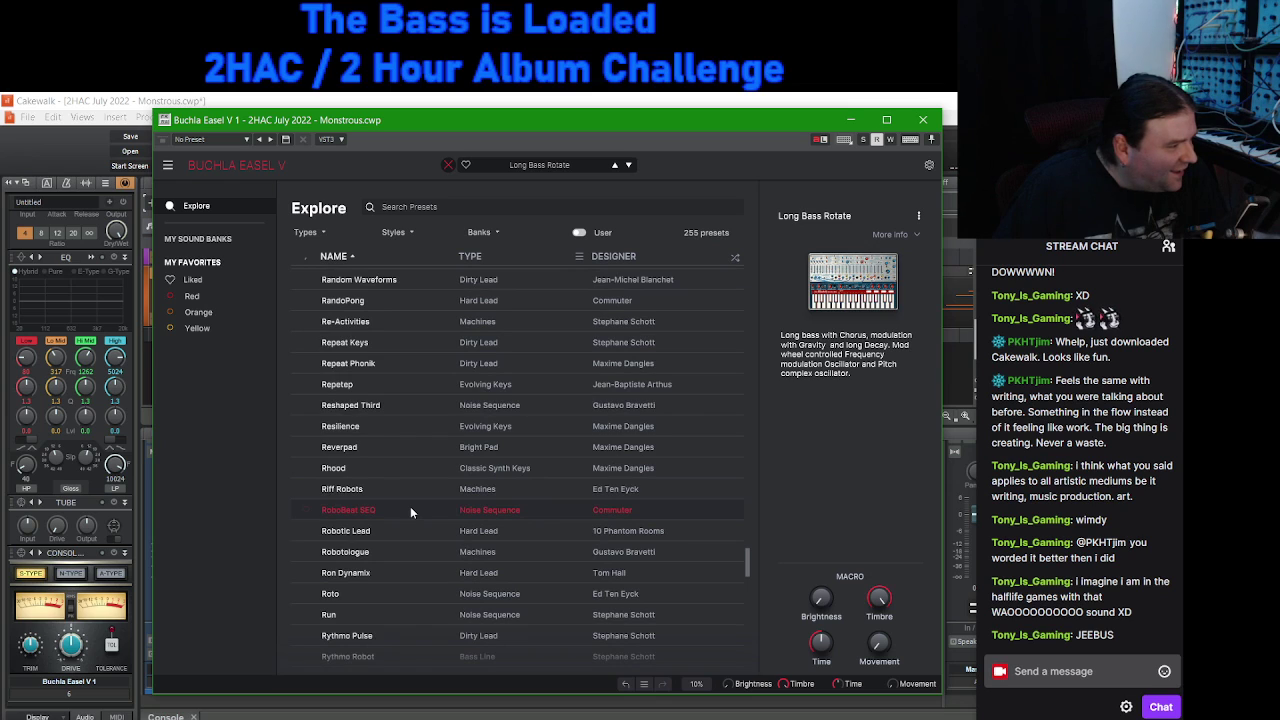
{"action": "scroll", "coordinate": [410, 512], "scroll_direction": "down", "scroll_amount": 10}
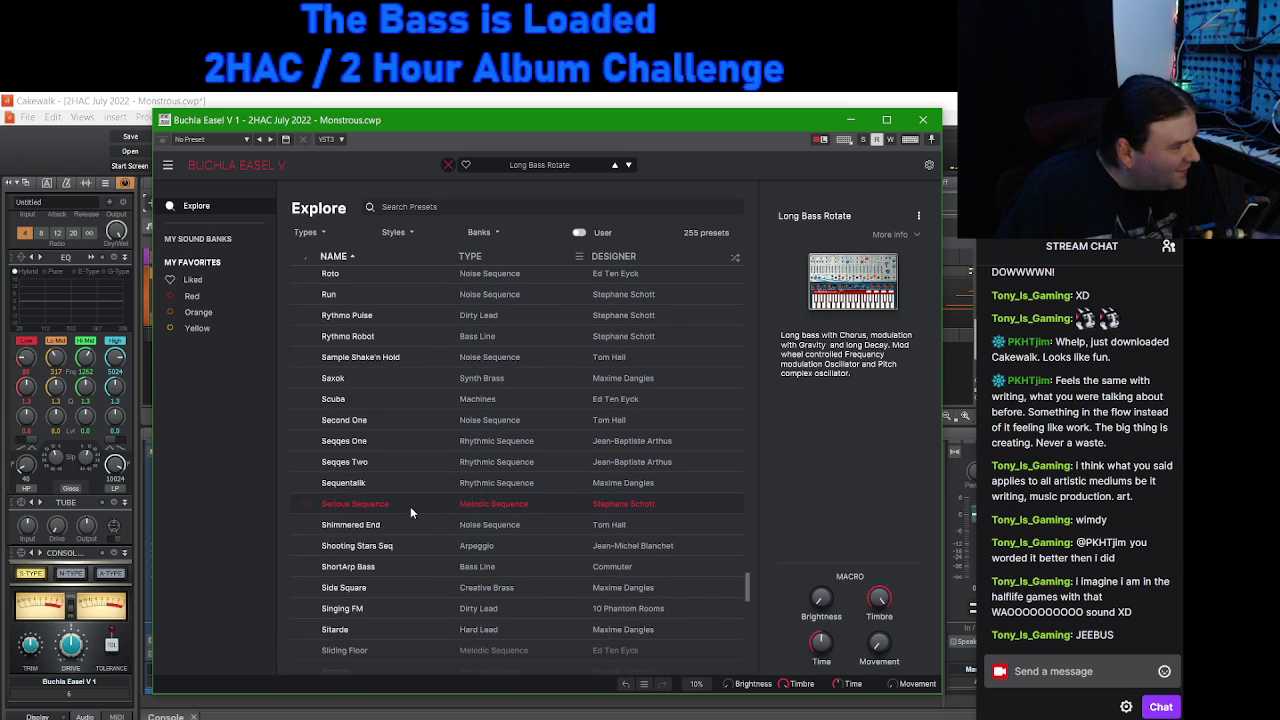
{"action": "scroll", "coordinate": [410, 510], "scroll_direction": "down", "scroll_amount": 14}
{"action": "scroll", "coordinate": [410, 512], "scroll_direction": "down", "scroll_amount": 5}
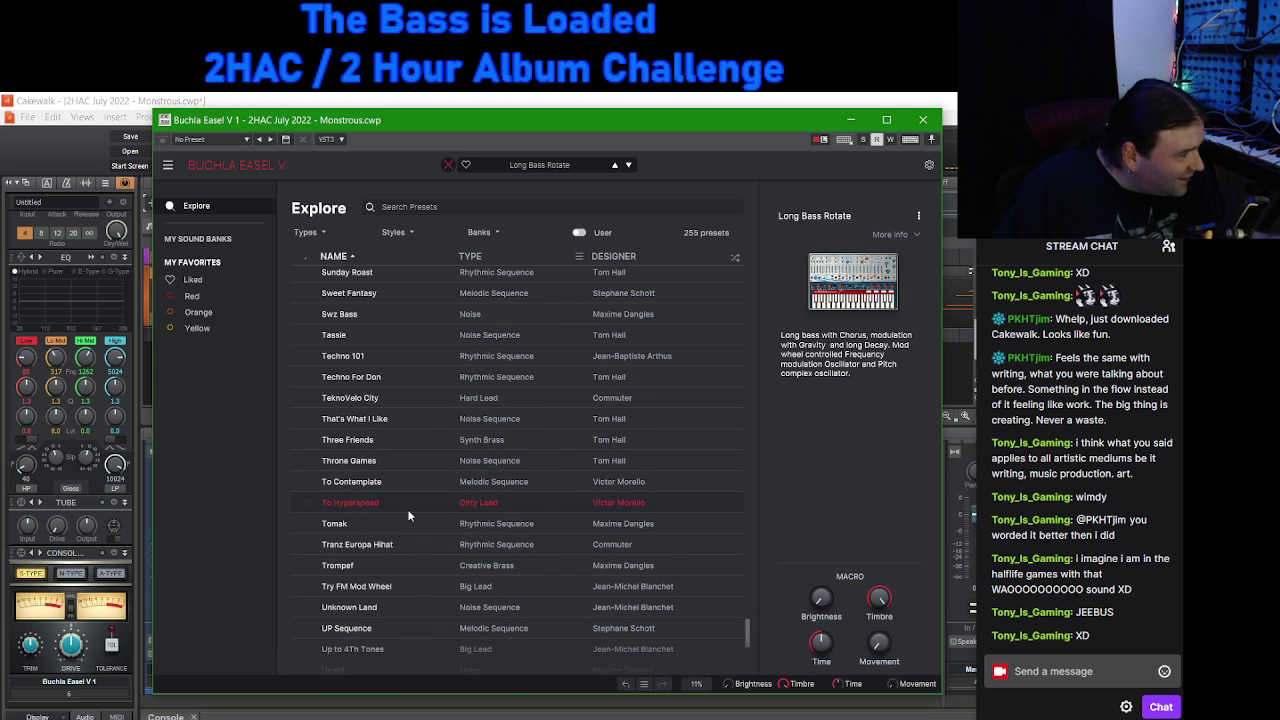
{"action": "left_click", "coordinate": [408, 540]}
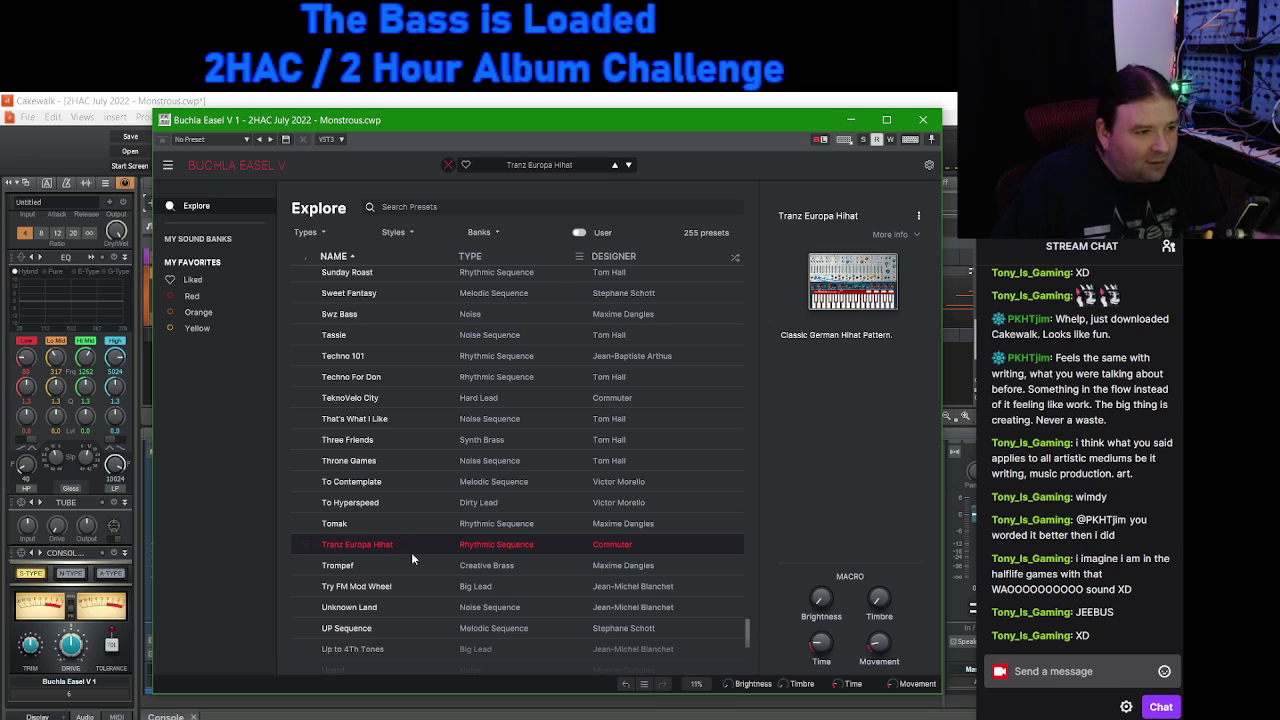
{"action": "left_click", "coordinate": [409, 567]}
{"action": "left_click", "coordinate": [409, 568]}
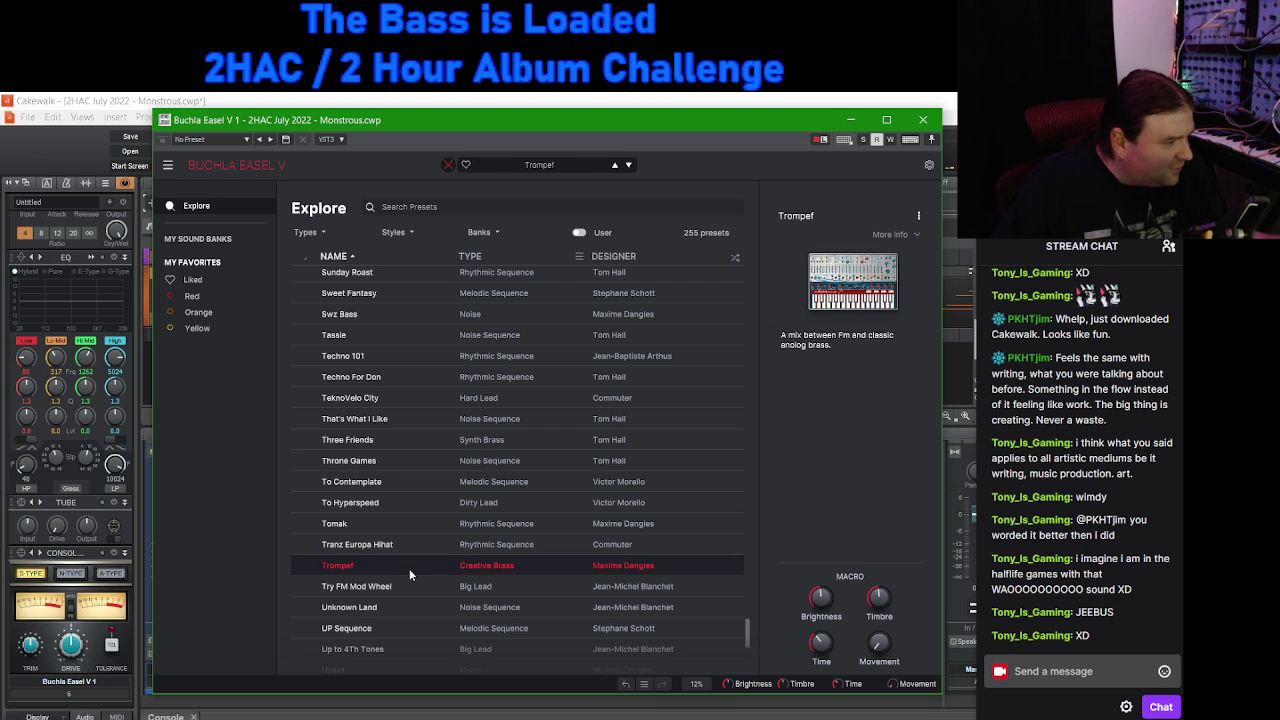
{"action": "left_click", "coordinate": [411, 588]}
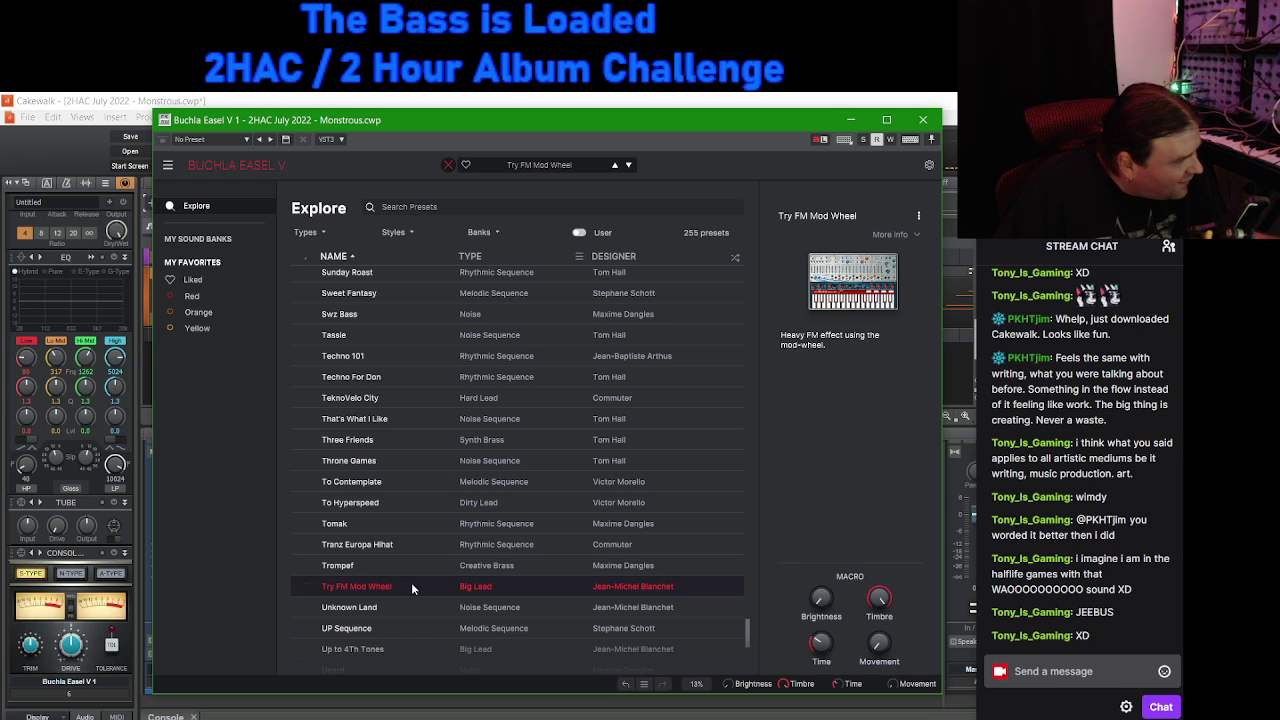
{"action": "left_click", "coordinate": [417, 607]}
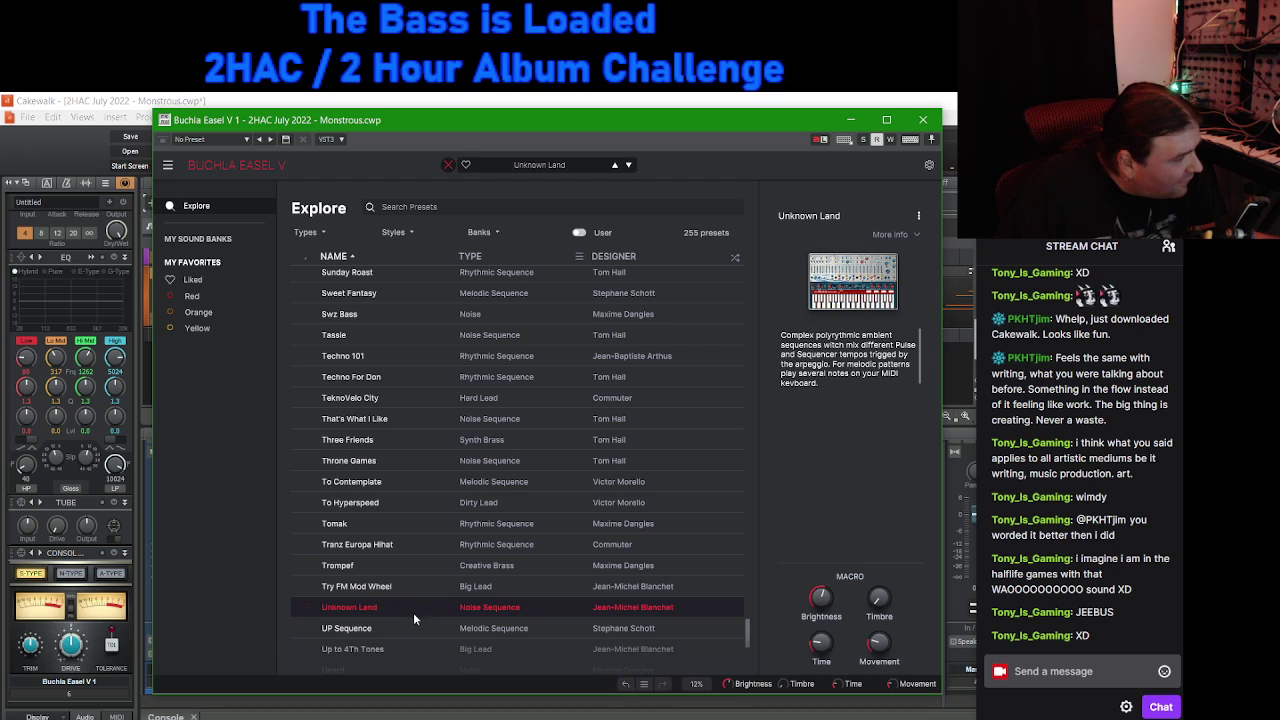
Step: Audition the Warm Drop sub bass preset and look through the remaining presets in the list
{"action": "scroll", "coordinate": [413, 615], "scroll_direction": "down", "scroll_amount": 1}
{"action": "scroll", "coordinate": [412, 620], "scroll_direction": "down", "scroll_amount": 2}
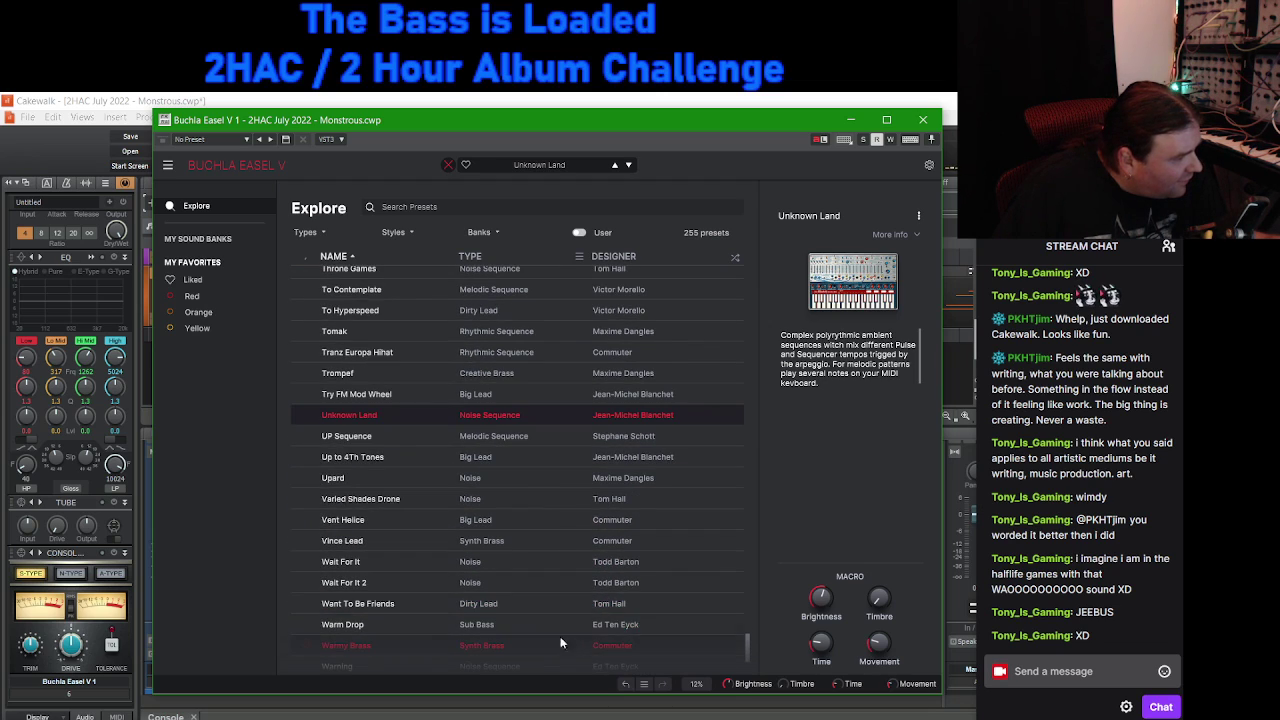
{"action": "left_click", "coordinate": [391, 624]}
{"action": "scroll", "coordinate": [435, 636], "scroll_direction": "down", "scroll_amount": 2}
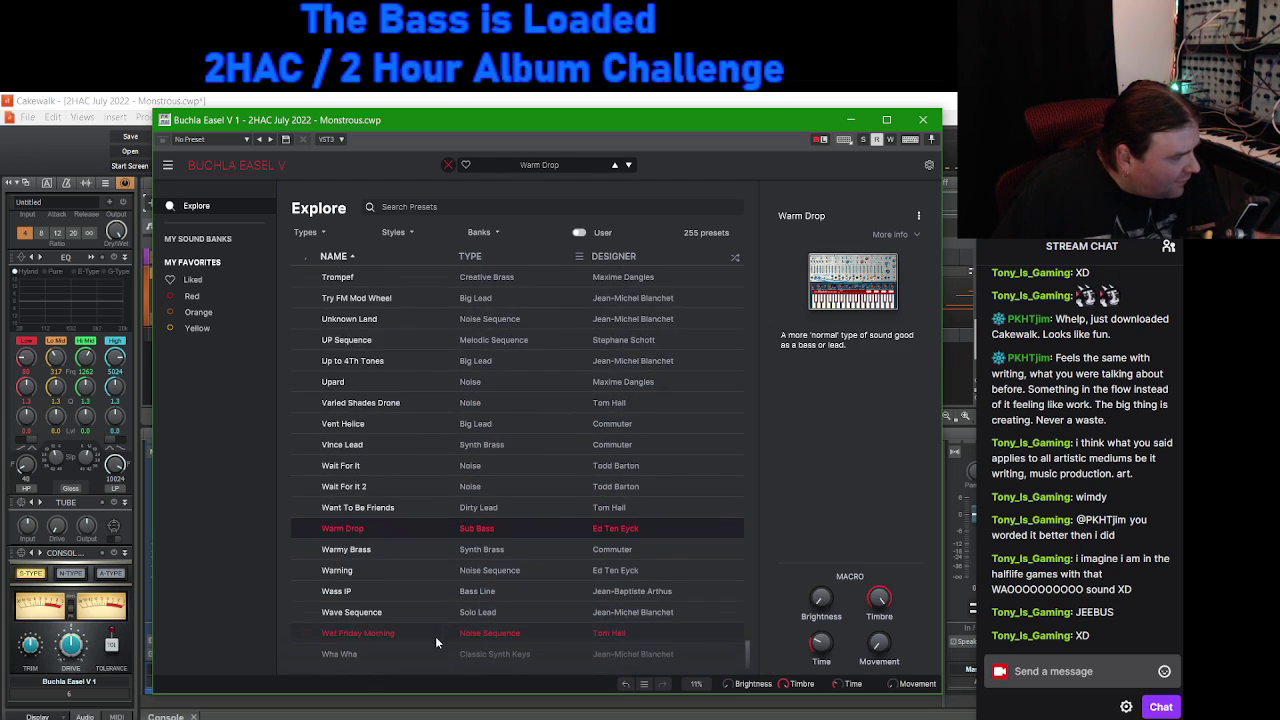
Step: Return to the start of the preset list, audition L.A. 2049, load Talking About U01, and close the synth window
{"action": "left_click_drag", "start_coordinate": [746, 662], "coordinate": [741, 252]}
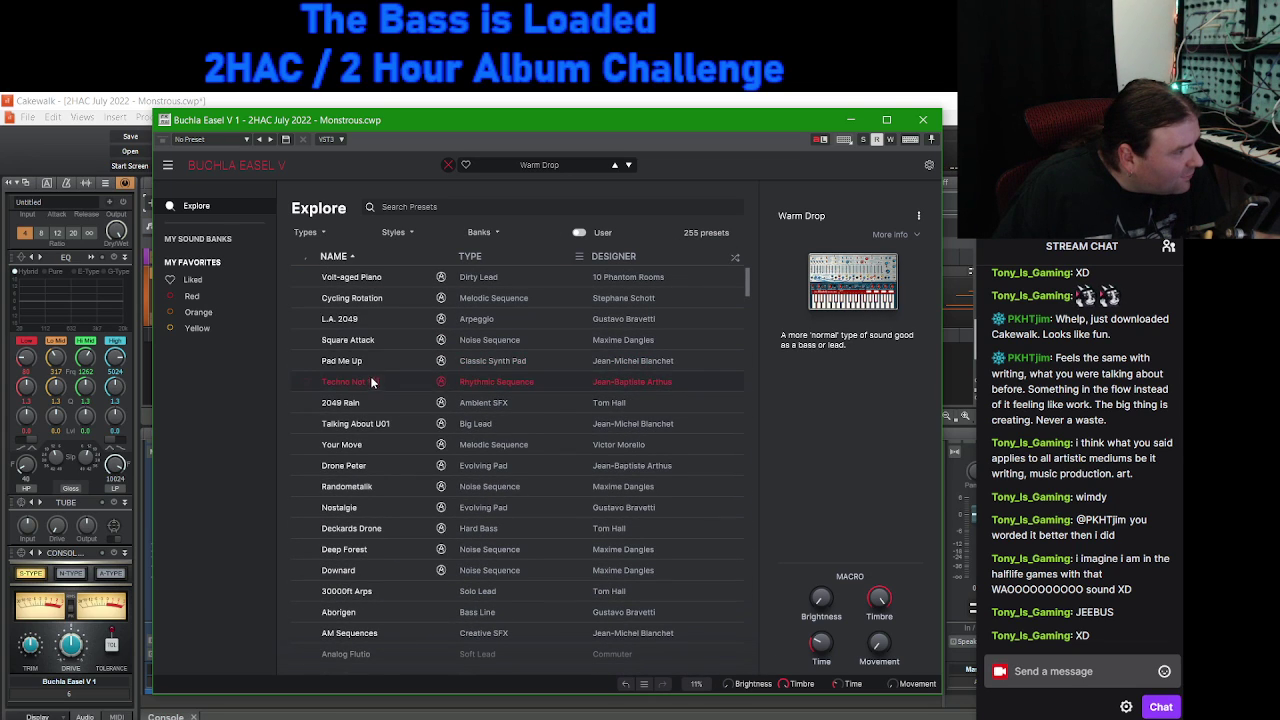
{"action": "left_click", "coordinate": [391, 318]}
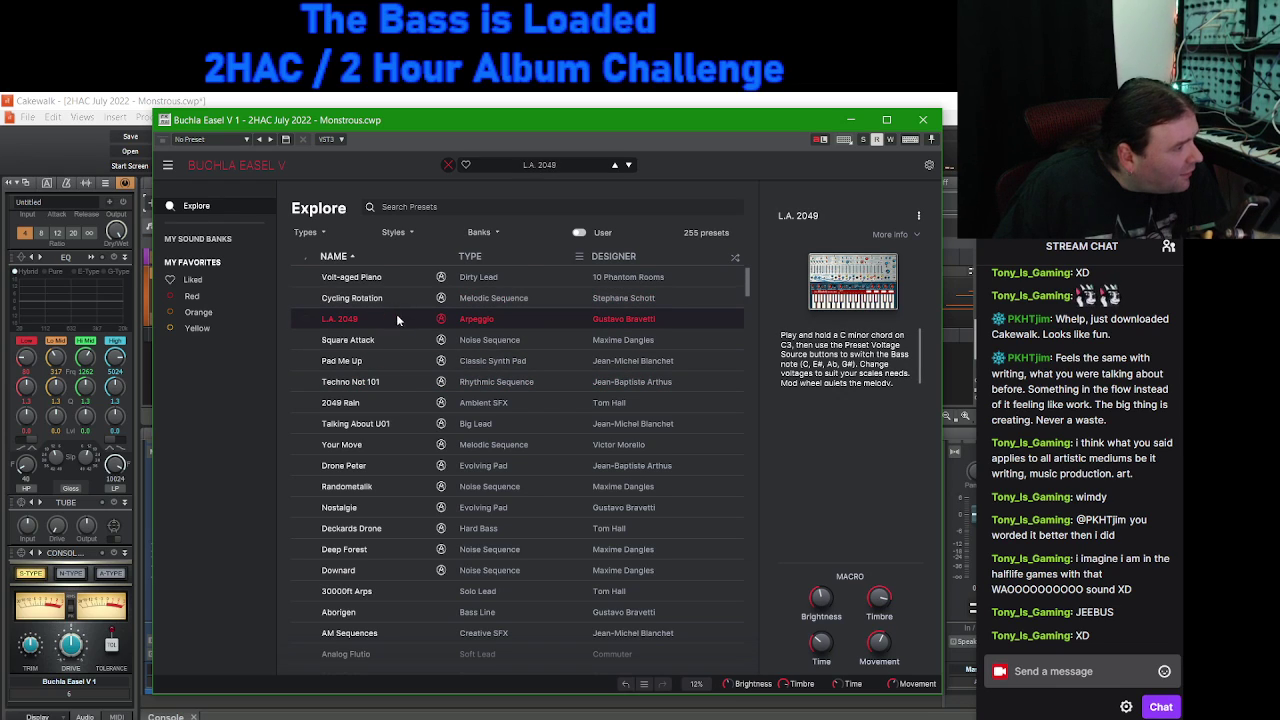
{"action": "left_click", "coordinate": [398, 430]}
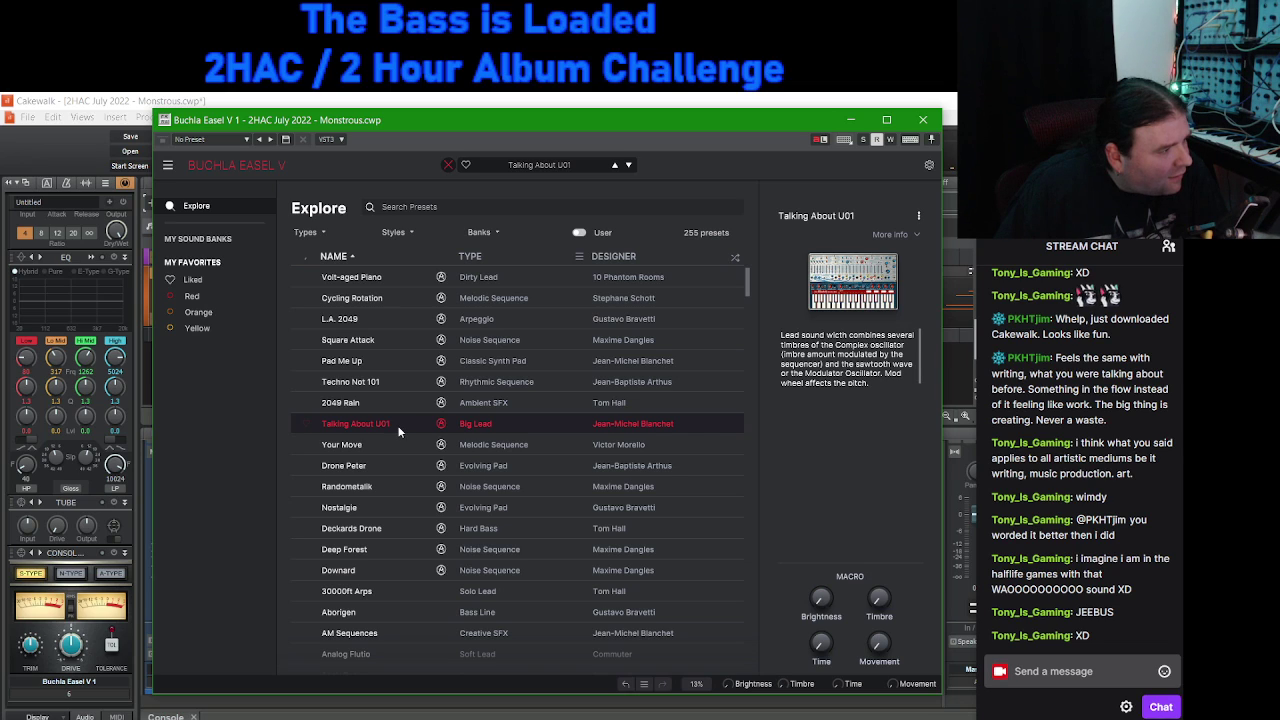
{"action": "left_click", "coordinate": [930, 120]}
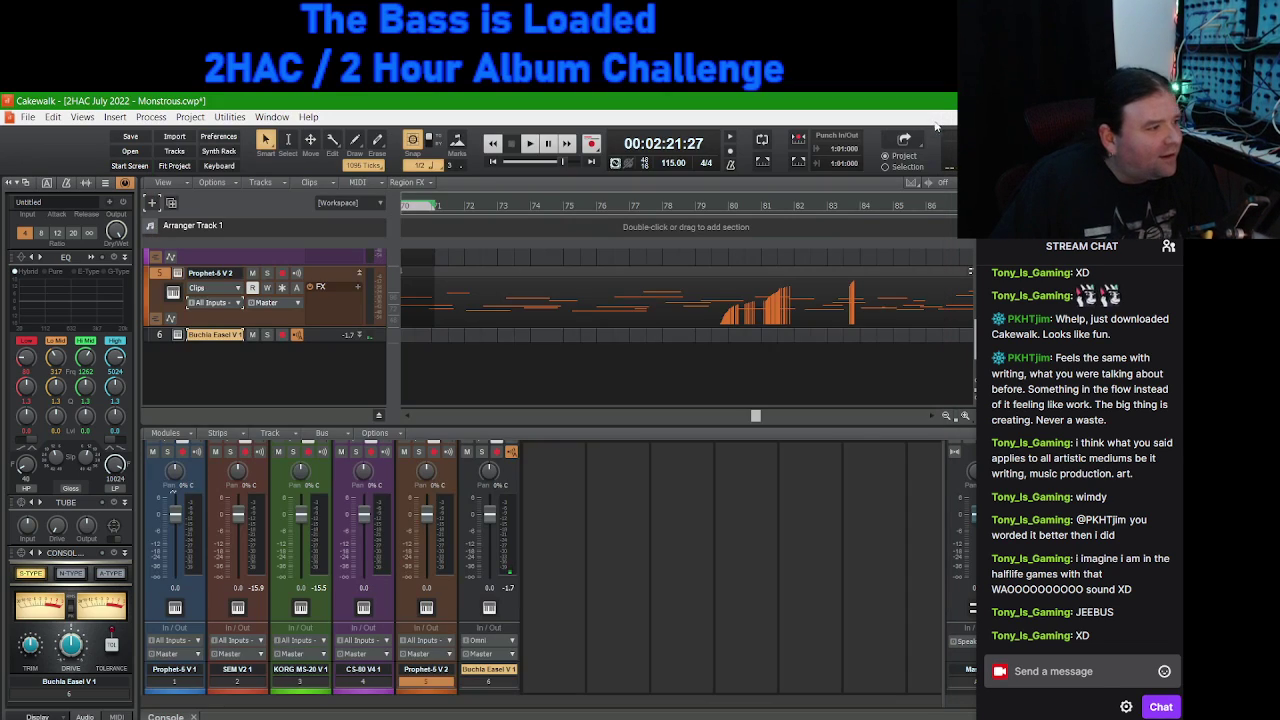
Step: Expand the Buchla Easel V 1 track and set its track color to yellow
{"action": "left_click", "coordinate": [359, 336]}
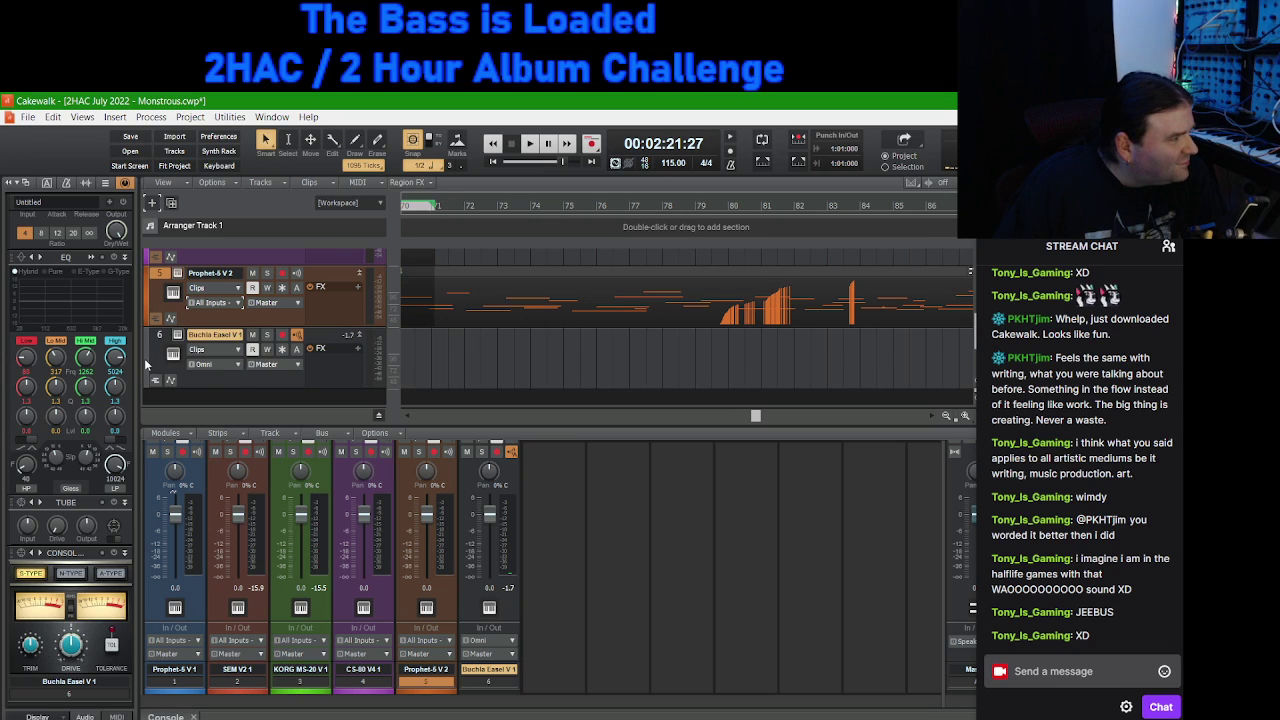
{"action": "left_click", "coordinate": [144, 358]}
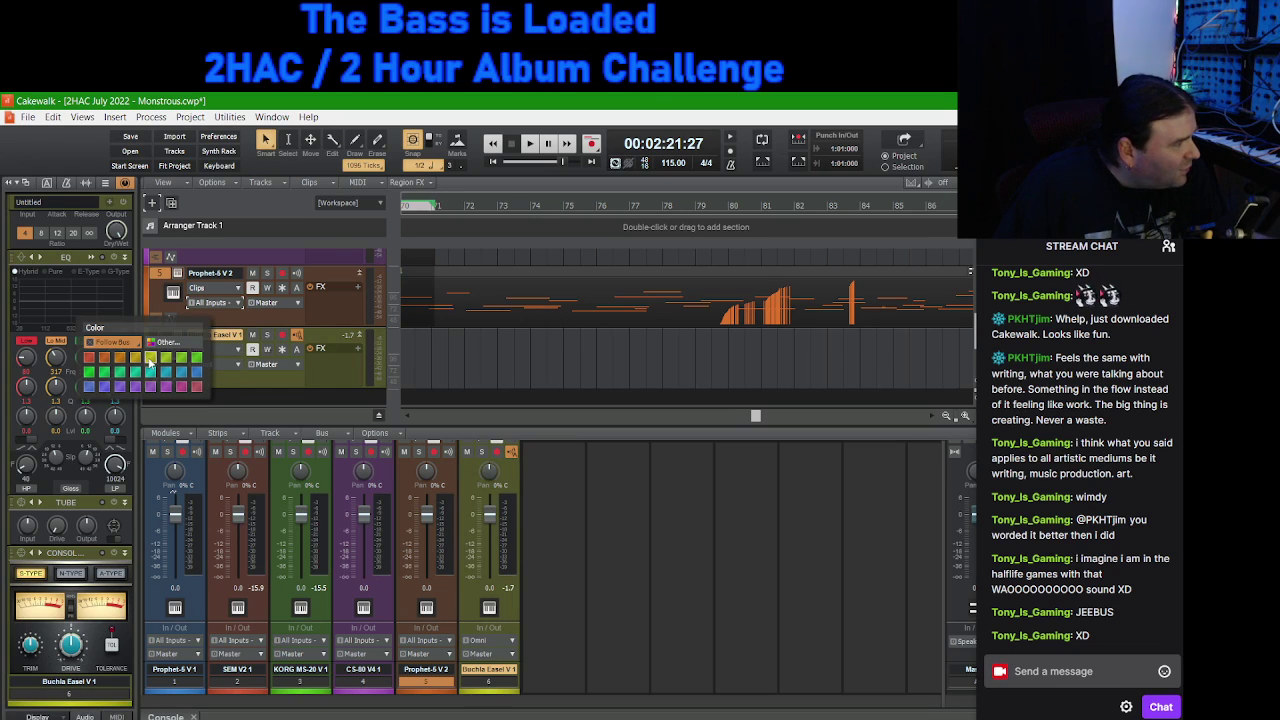
{"action": "left_click", "coordinate": [150, 362]}
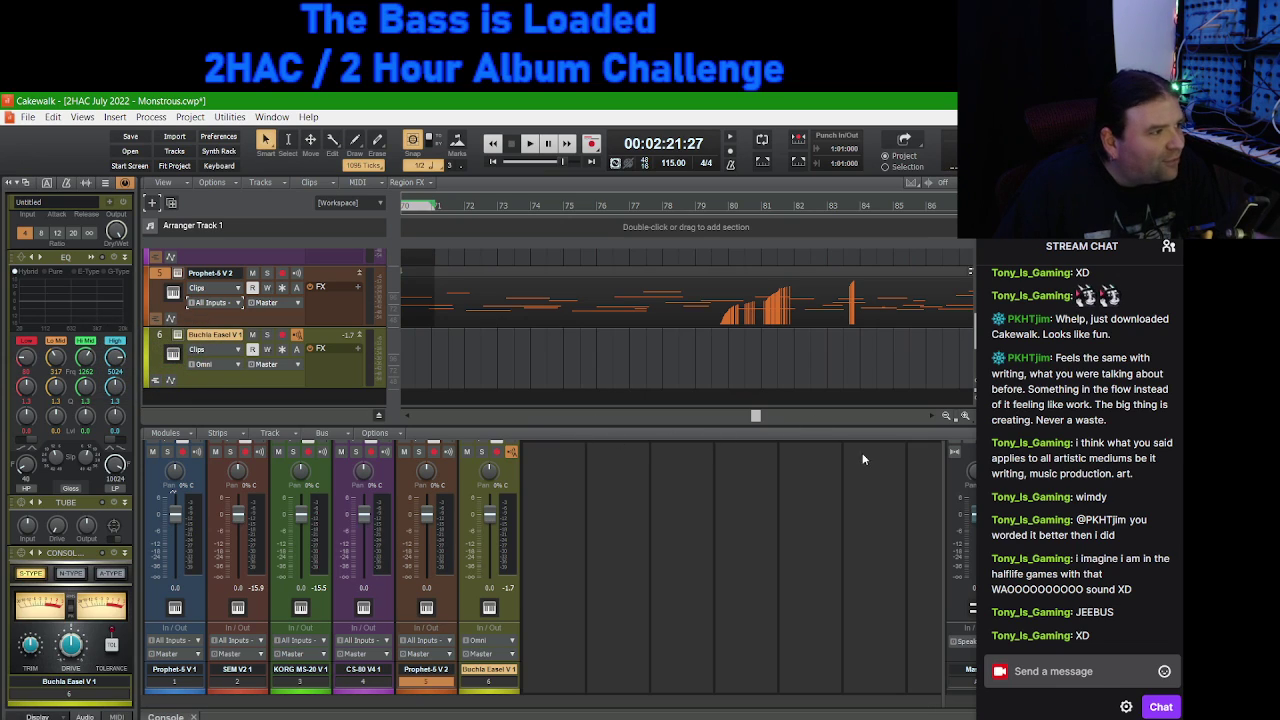
Step: Arm the Buchla Easel V 1 track and record a take from measure 69 to about measure 96
{"action": "left_click_drag", "start_coordinate": [756, 418], "coordinate": [739, 418]}
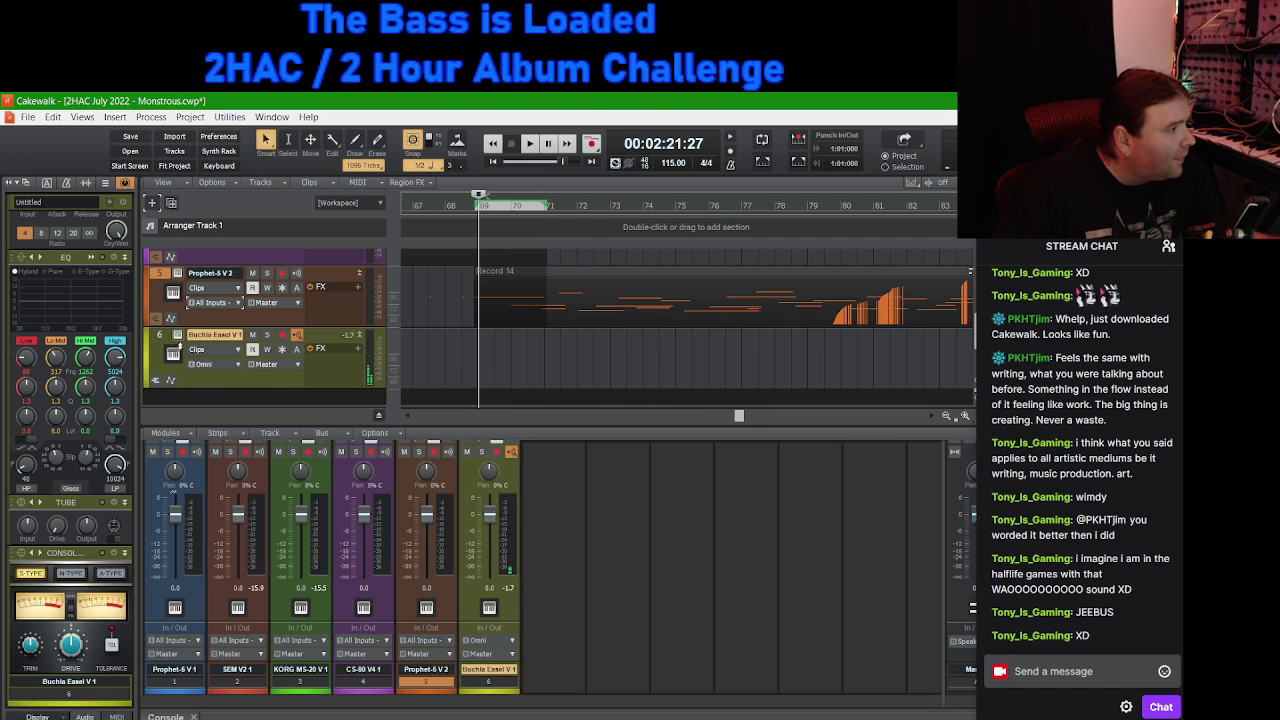
{"action": "left_click", "coordinate": [283, 336]}
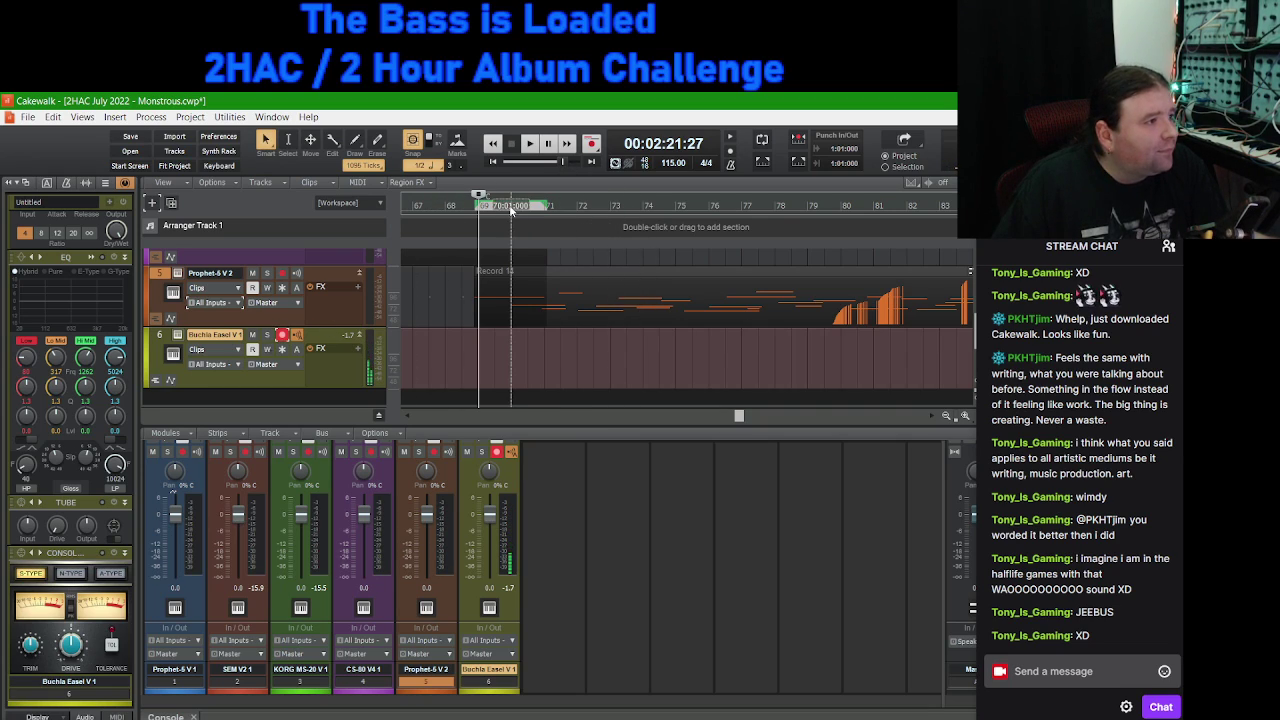
{"action": "scroll", "coordinate": [653, 300], "scroll_direction": "up", "scroll_amount": 1}
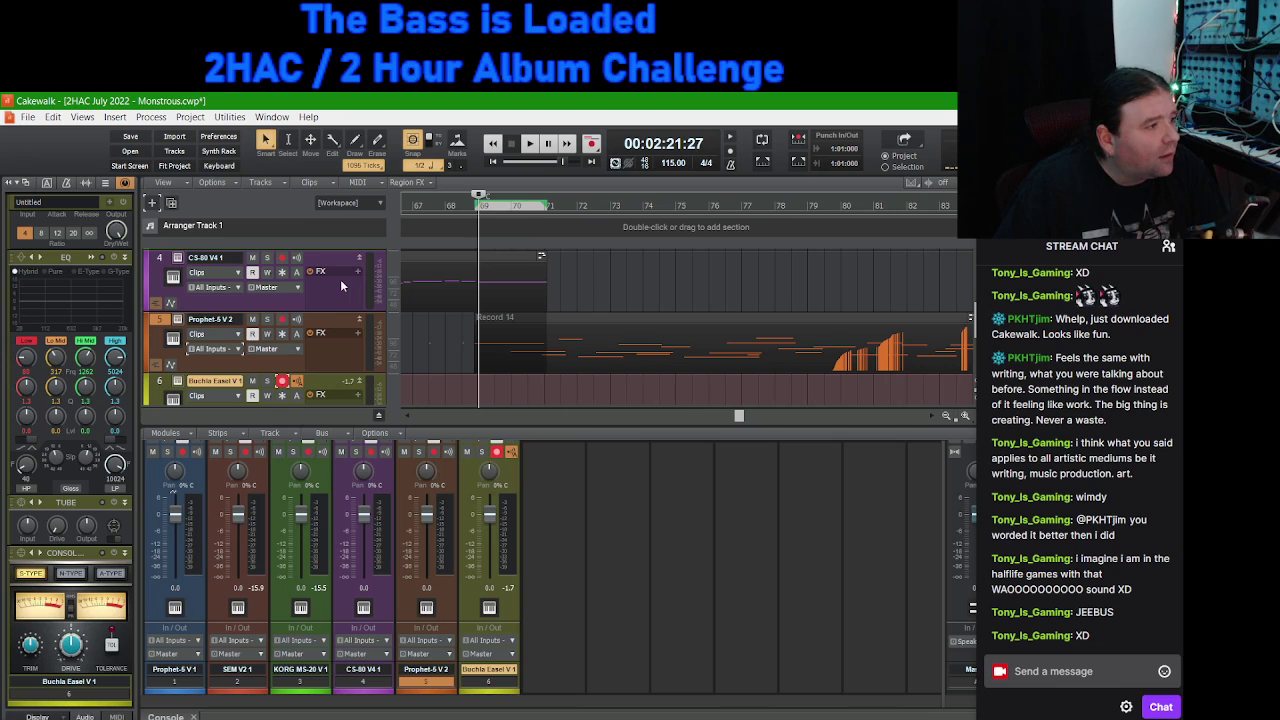
{"action": "scroll", "coordinate": [340, 290], "scroll_direction": "down", "scroll_amount": 1}
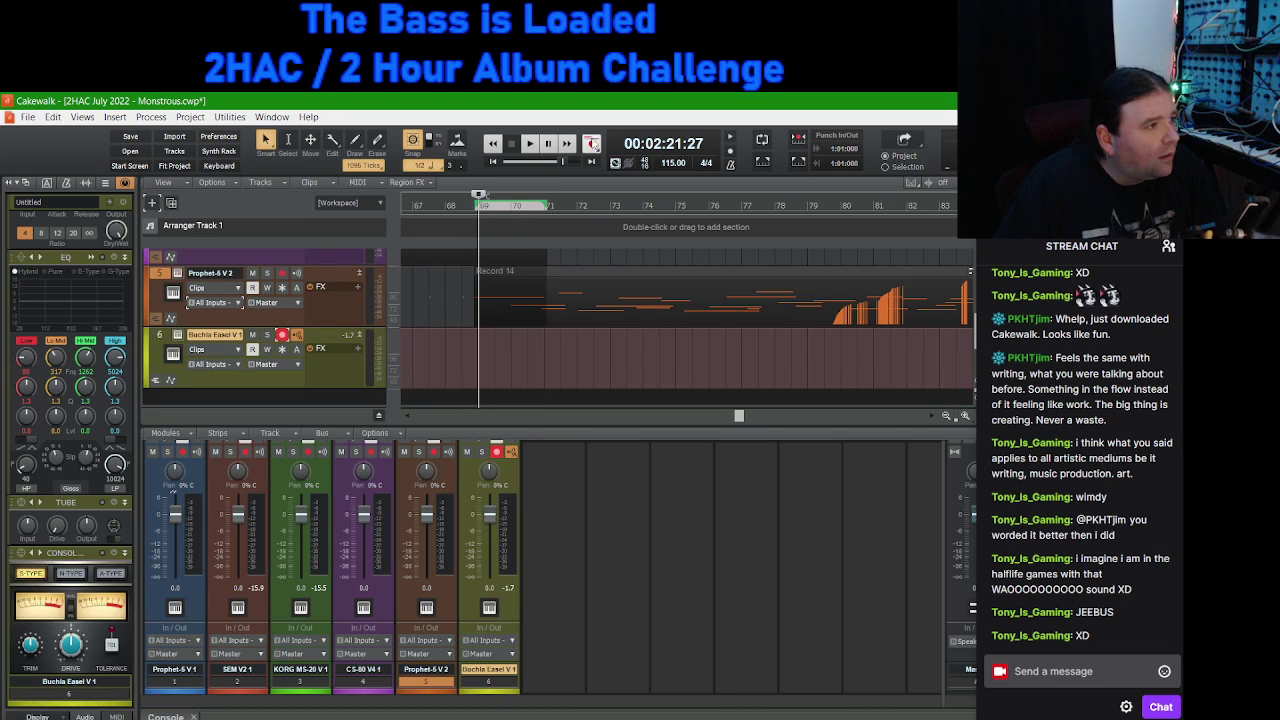
{"action": "left_click", "coordinate": [592, 145]}
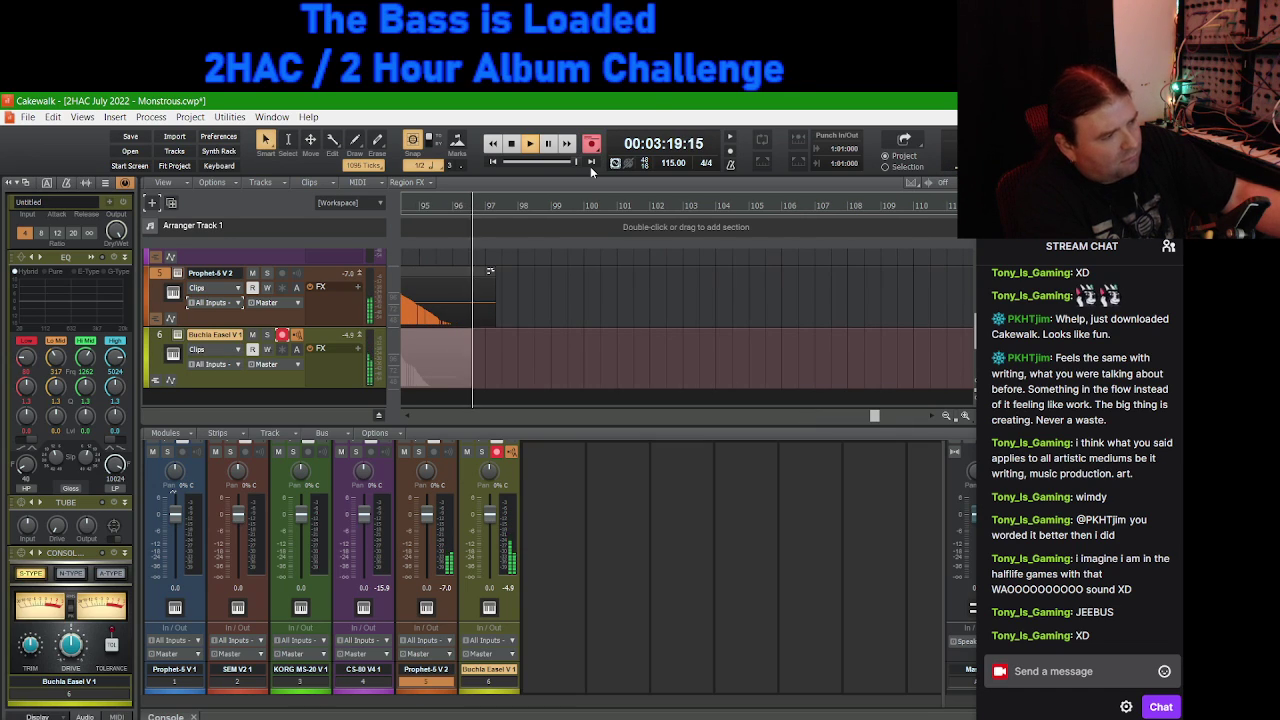
{"action": "key", "text": "space"}
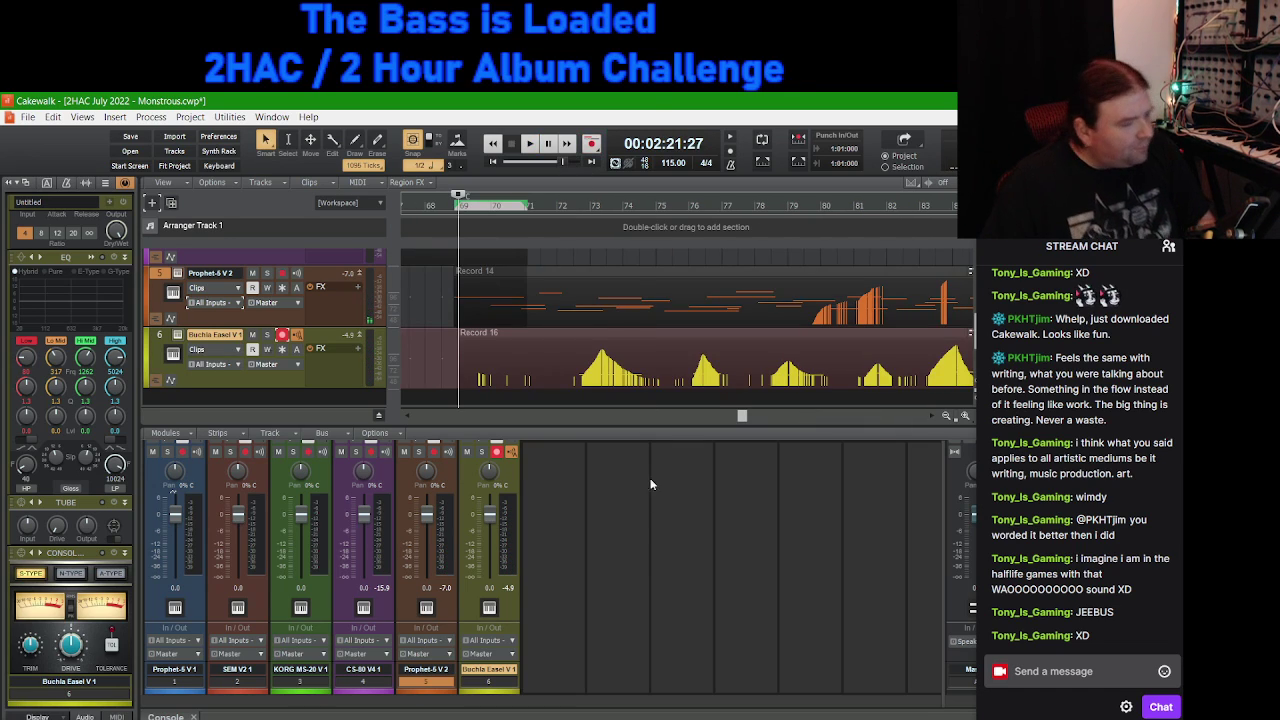
Step: Play back the take and enable the EQ high-pass filter on the Buchla Easel V 1 track, setting its cutoff to 55 Hz
{"action": "key", "text": "space"}
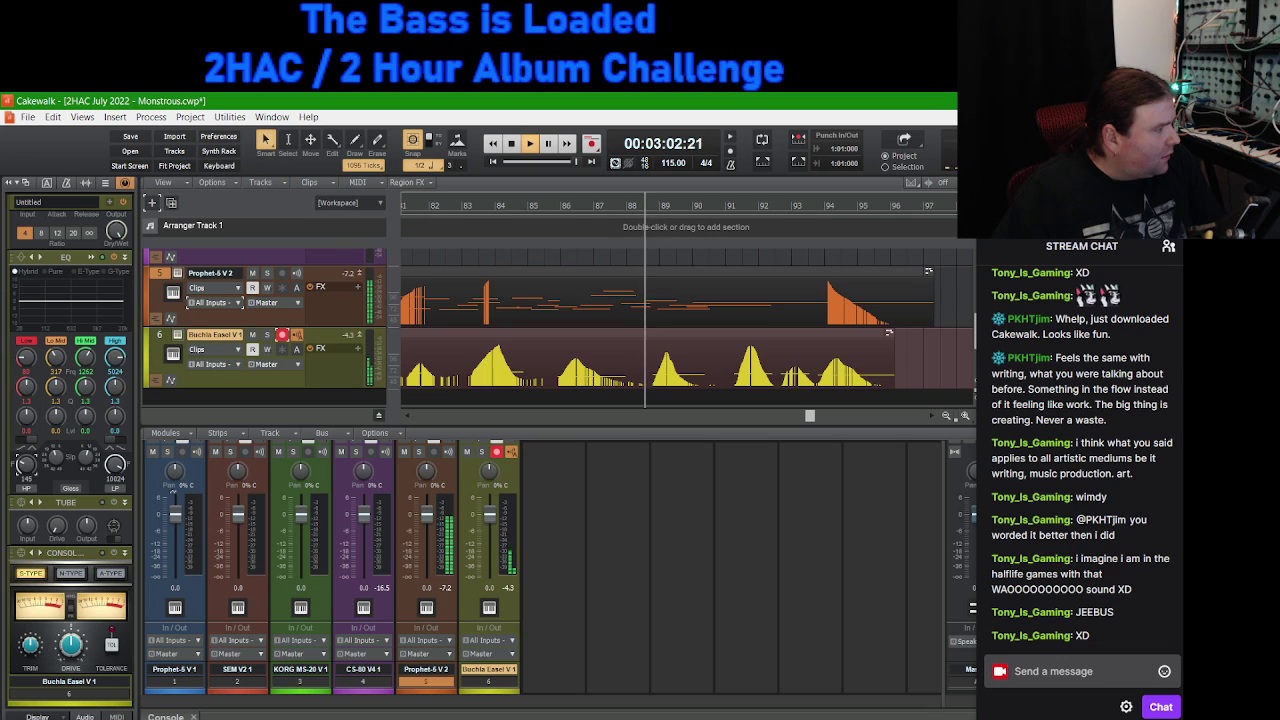
{"action": "left_click", "coordinate": [30, 488]}
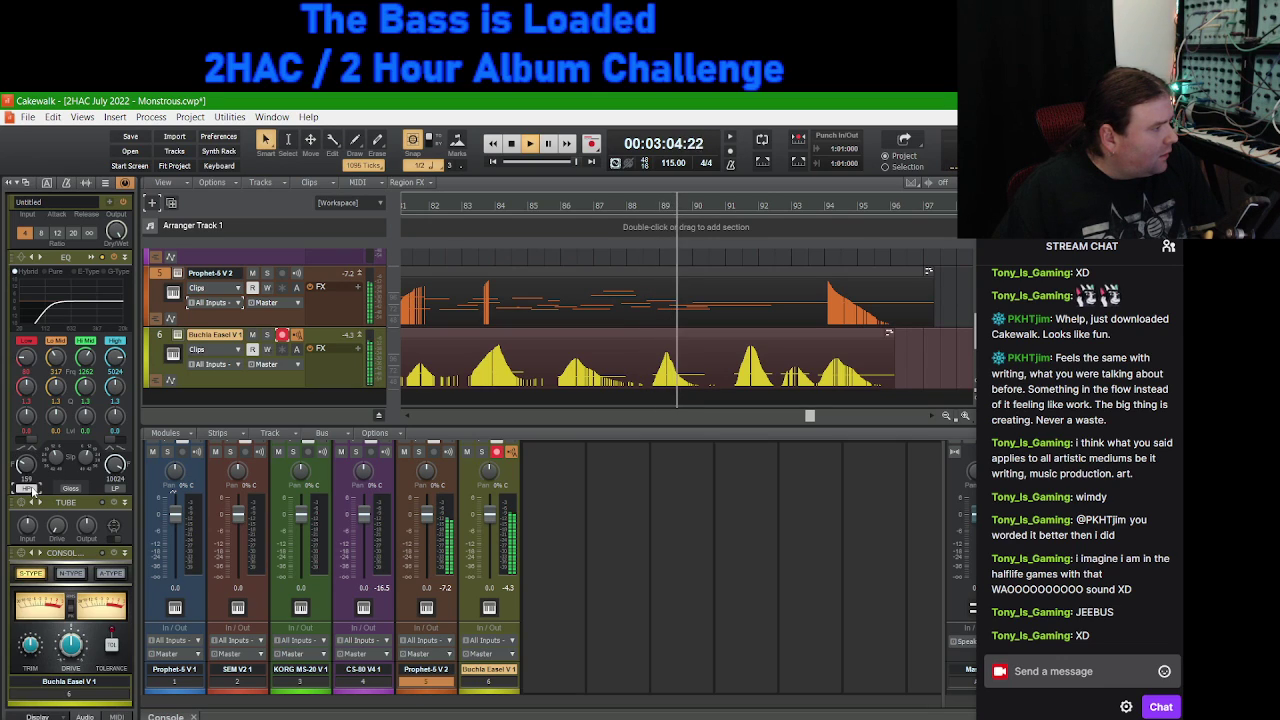
{"action": "left_click_drag", "start_coordinate": [26, 464], "coordinate": [22, 474]}
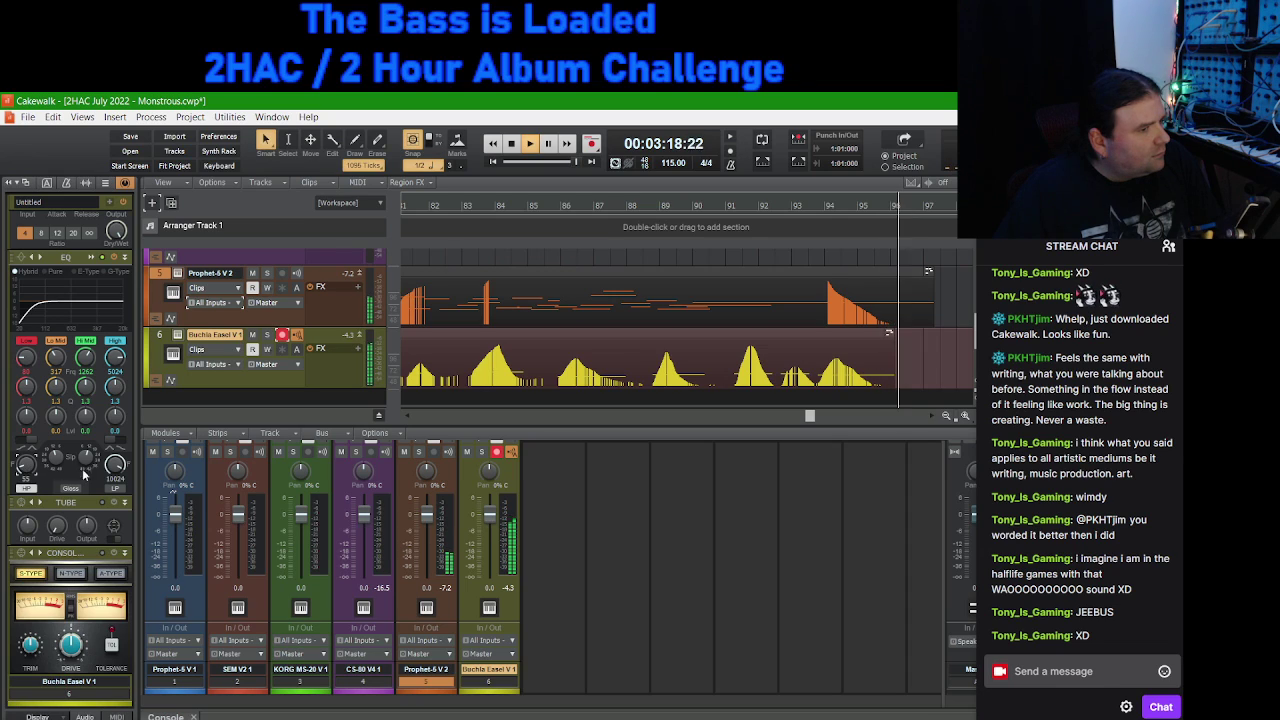
Step: Turn off snapping and shape a volume automation dip on the Buchla Easel V 1 track, descending from about measure 93.7 to 95.5
{"action": "key", "text": "space"}
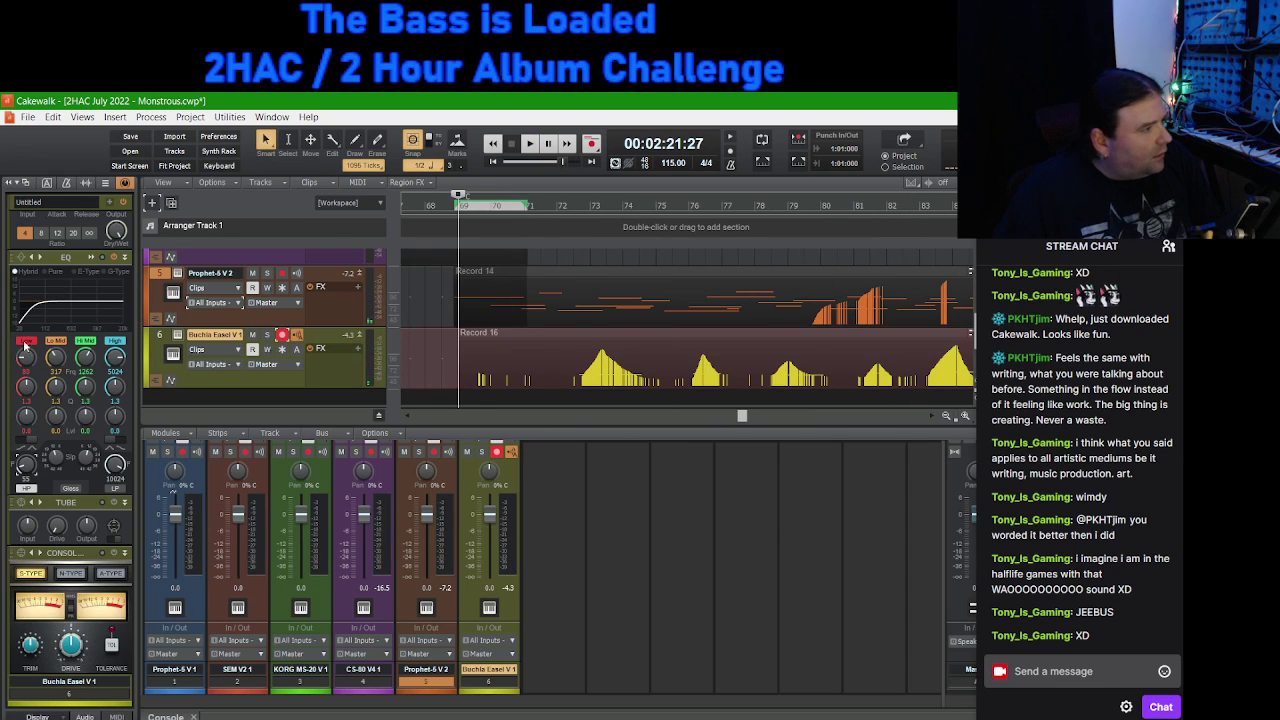
{"action": "scroll", "coordinate": [175, 386], "scroll_direction": "down", "scroll_amount": 1}
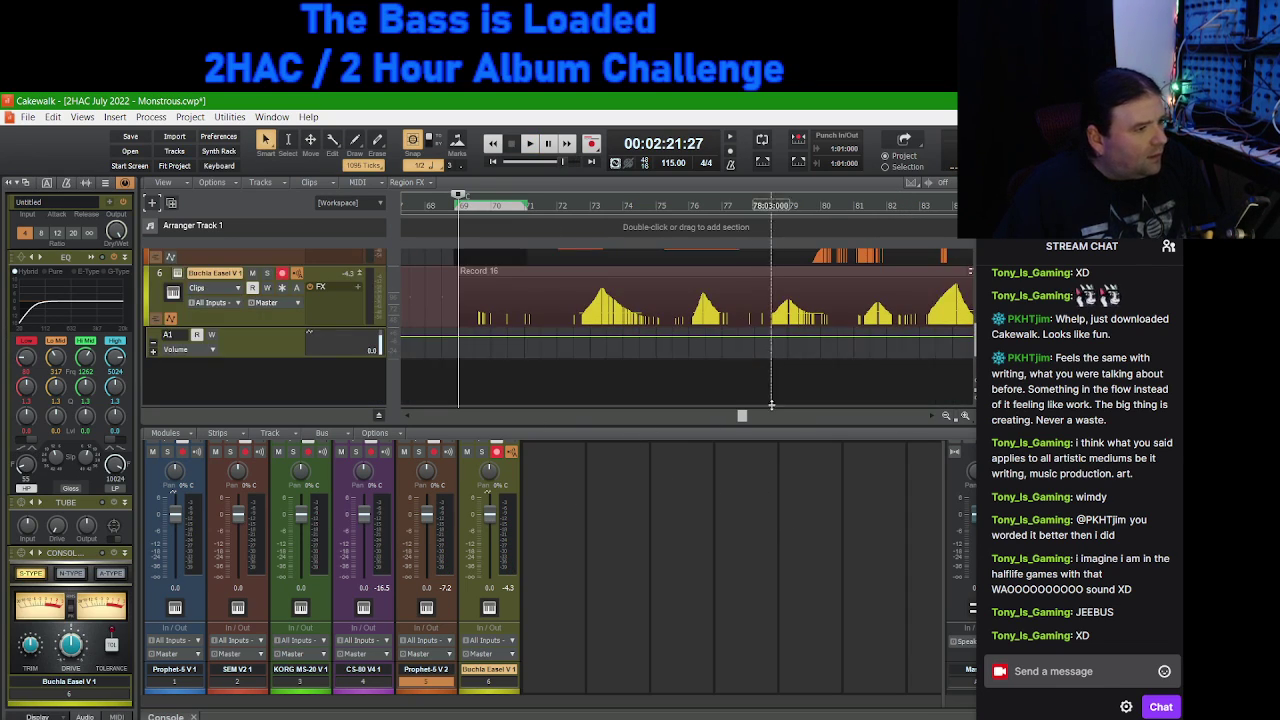
{"action": "left_click_drag", "start_coordinate": [739, 420], "coordinate": [826, 418]}
{"action": "scroll", "coordinate": [747, 350], "scroll_direction": "up", "scroll_amount": 1}
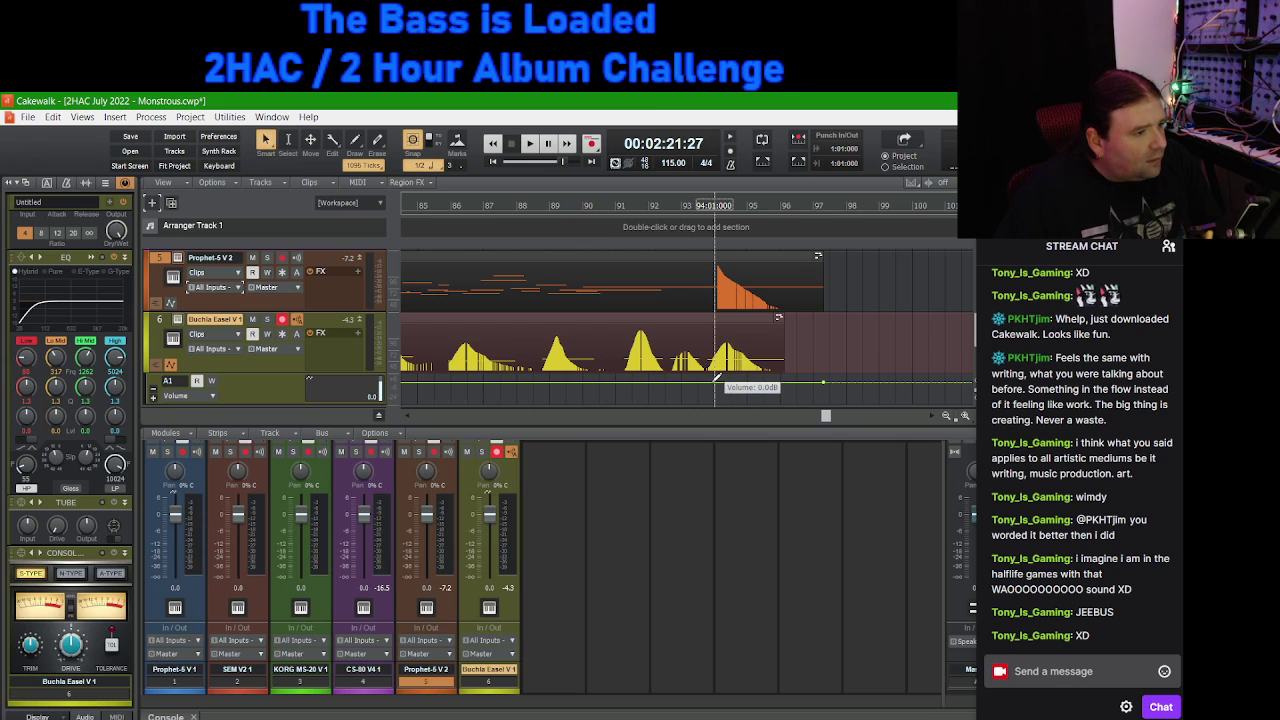
{"action": "scroll", "coordinate": [778, 370], "scroll_direction": "up", "scroll_amount": 3}
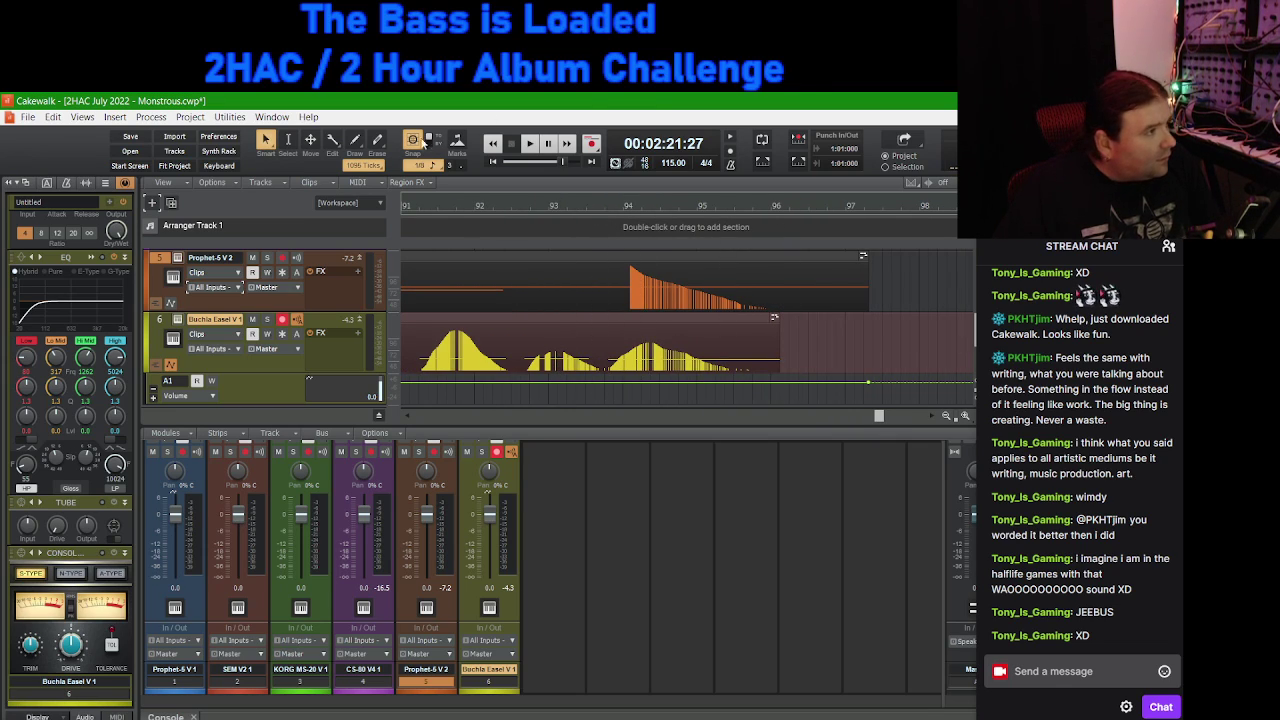
{"action": "left_click", "coordinate": [410, 142]}
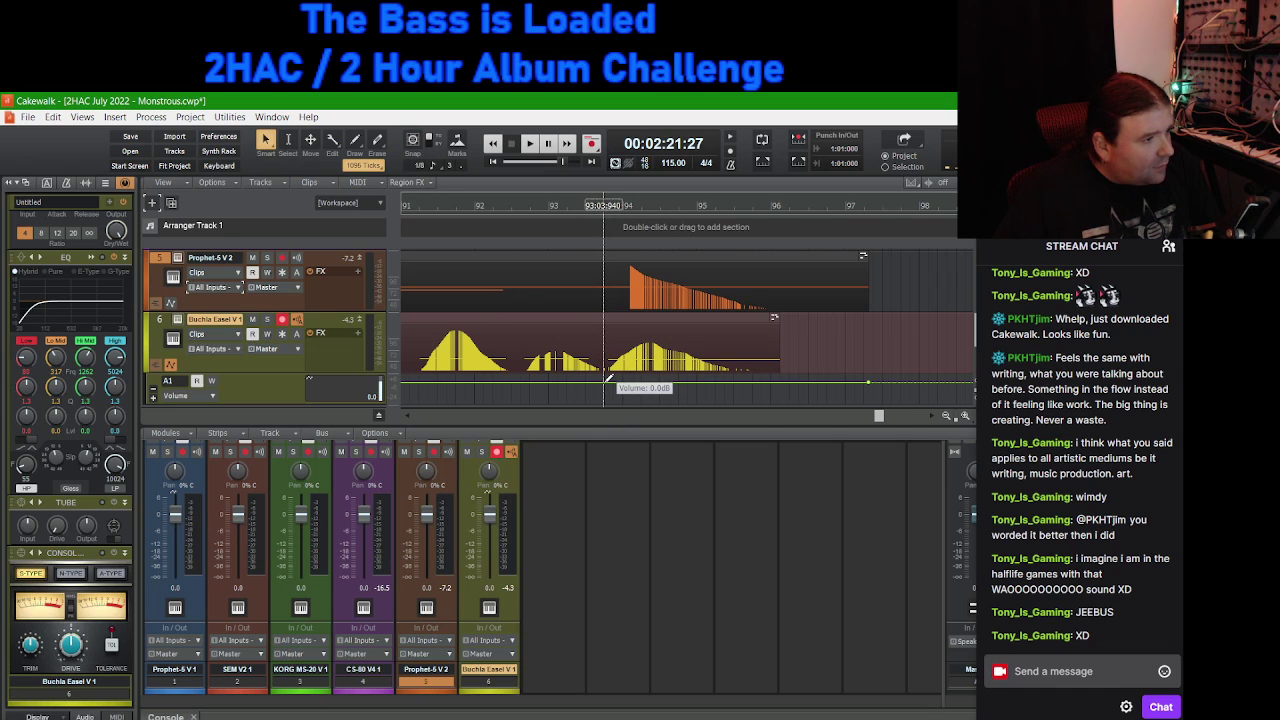
{"action": "left_click", "coordinate": [604, 381]}
{"action": "left_click_drag", "start_coordinate": [693, 381], "coordinate": [741, 397]}
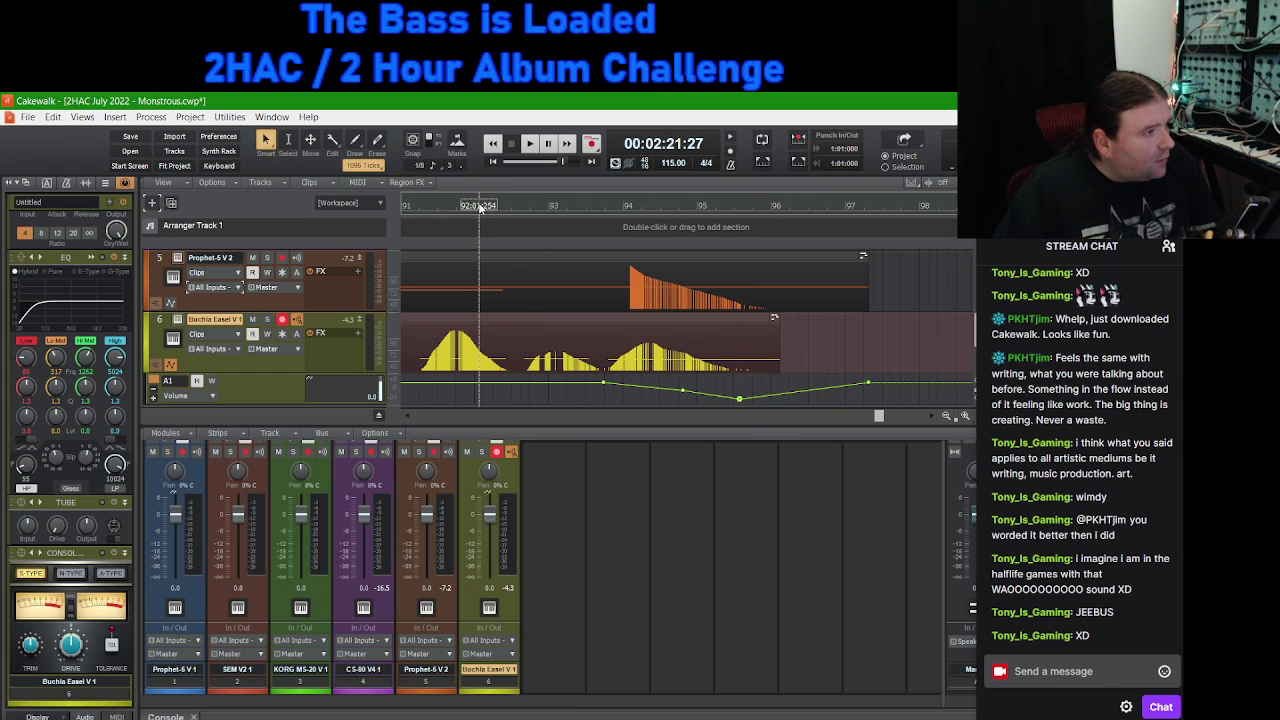
Step: Play back the volume fade from about measure 92 and hide the Buchla Easel V 1 track's automation lane
{"action": "key", "text": "space"}
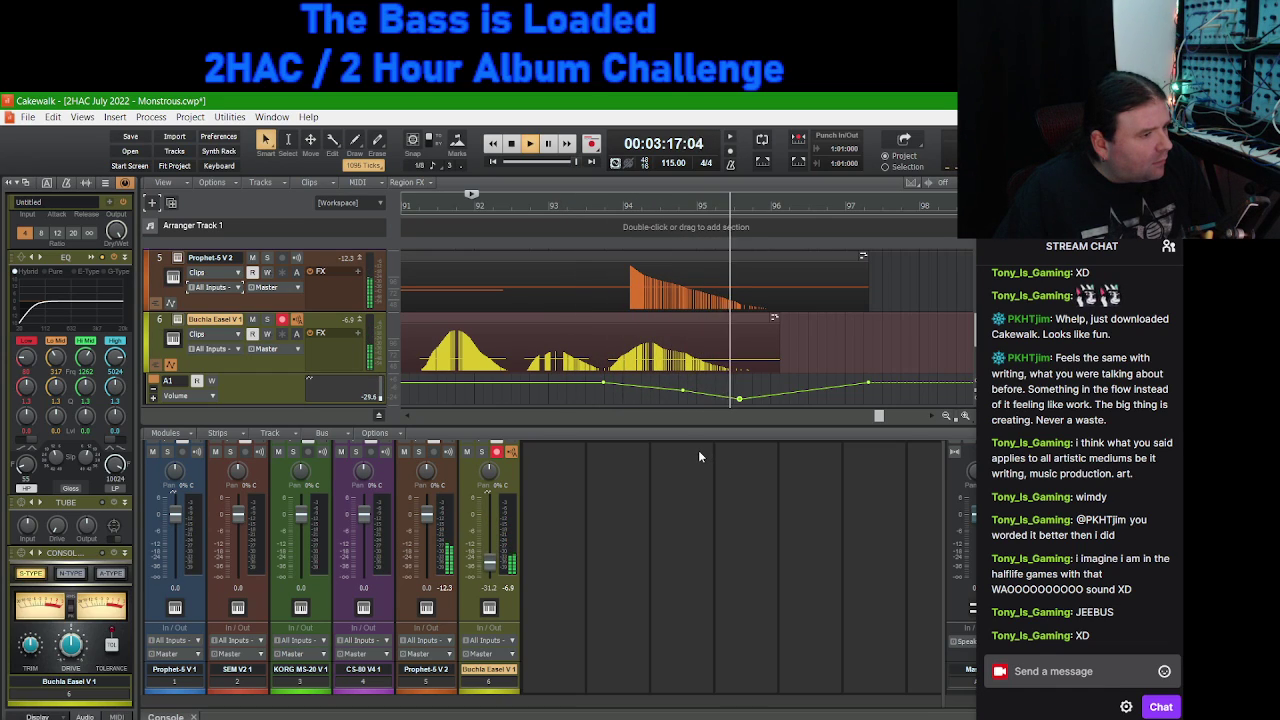
{"action": "key", "text": "space"}
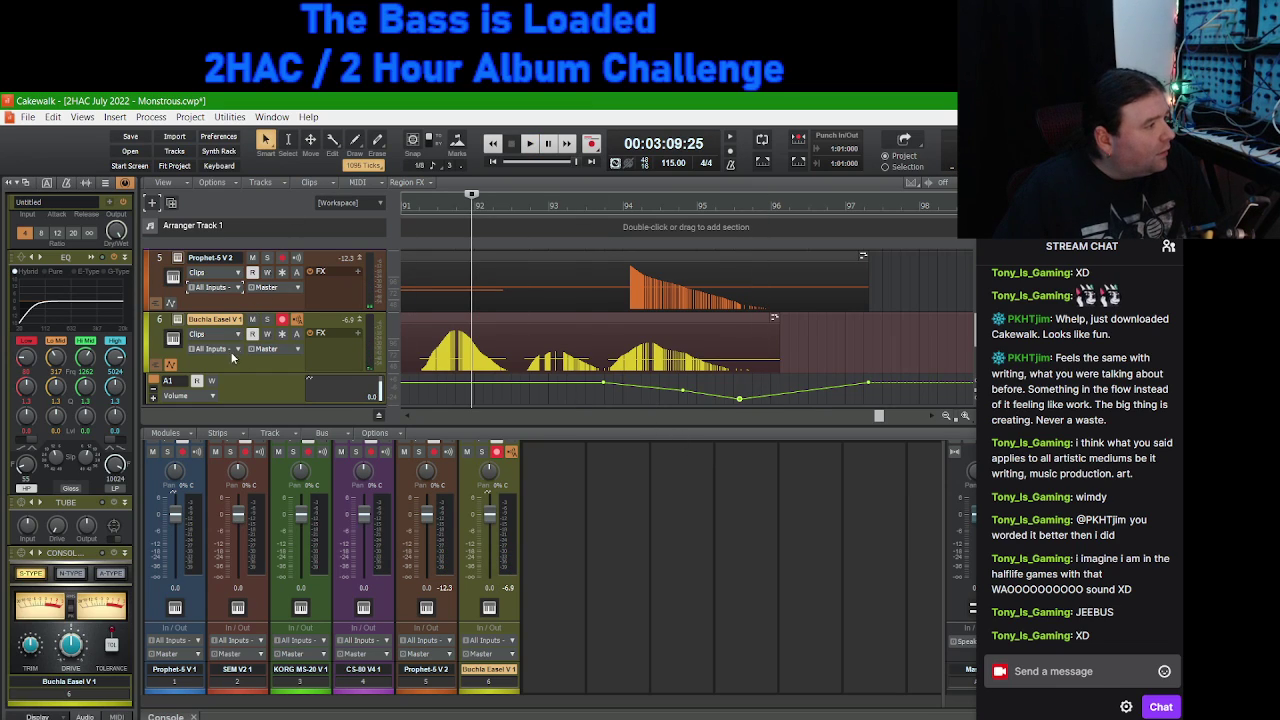
{"action": "left_click", "coordinate": [175, 362]}
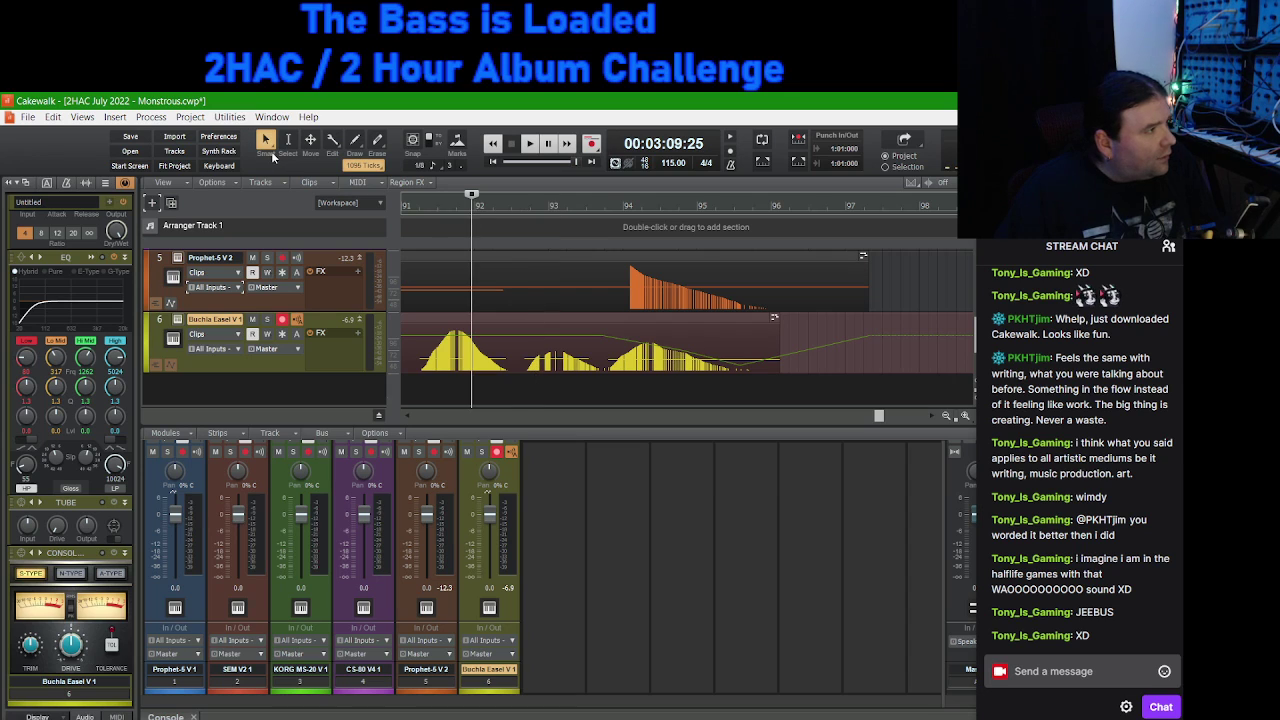
Step: Open the Buchla Easel V 1 clip in the Piano Roll and raise the velocities of the two quiet notes in measures 88 and 91 to about 110
{"action": "double_click", "coordinate": [562, 320]}
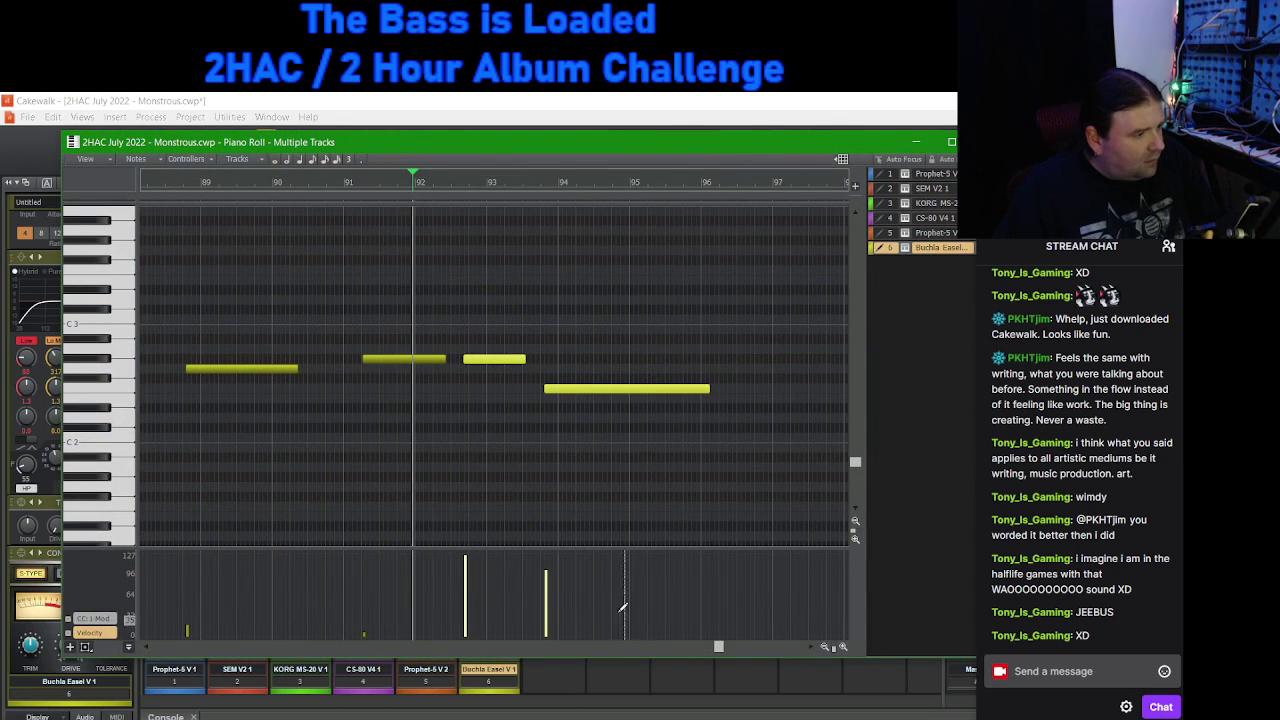
{"action": "left_click", "coordinate": [494, 359]}
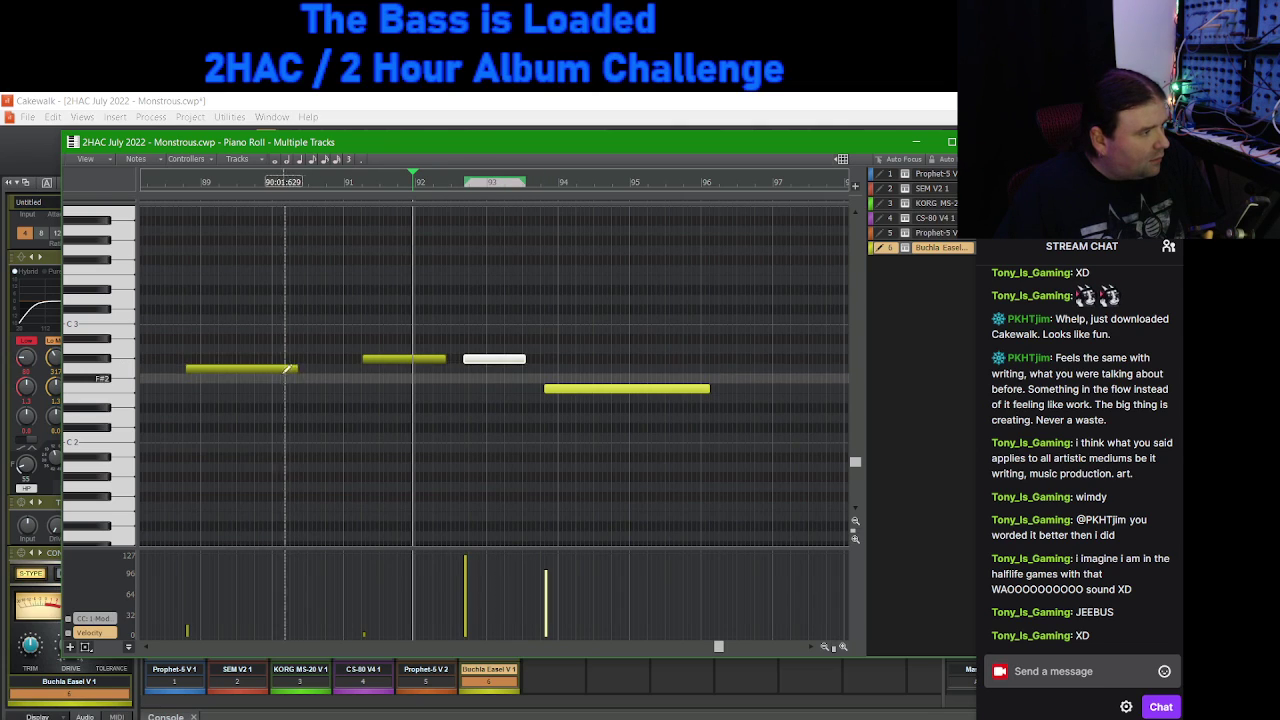
{"action": "left_click", "coordinate": [275, 370]}
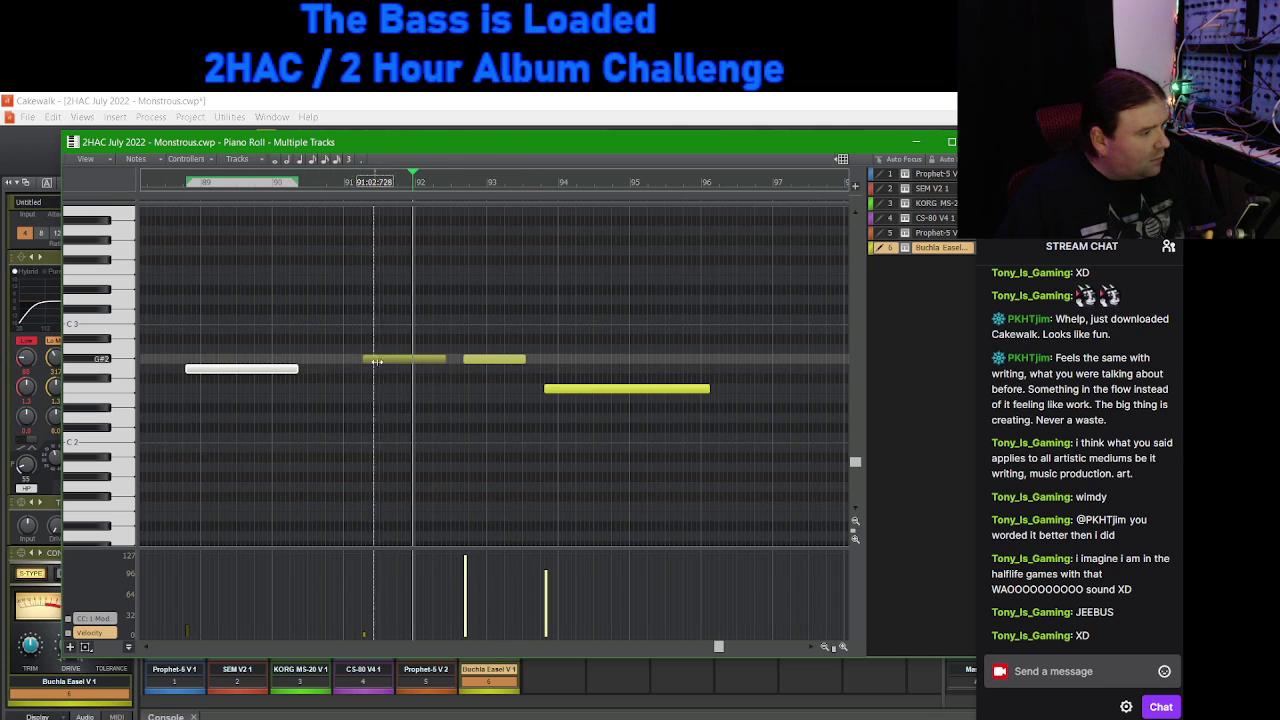
{"action": "left_click", "coordinate": [382, 362]}
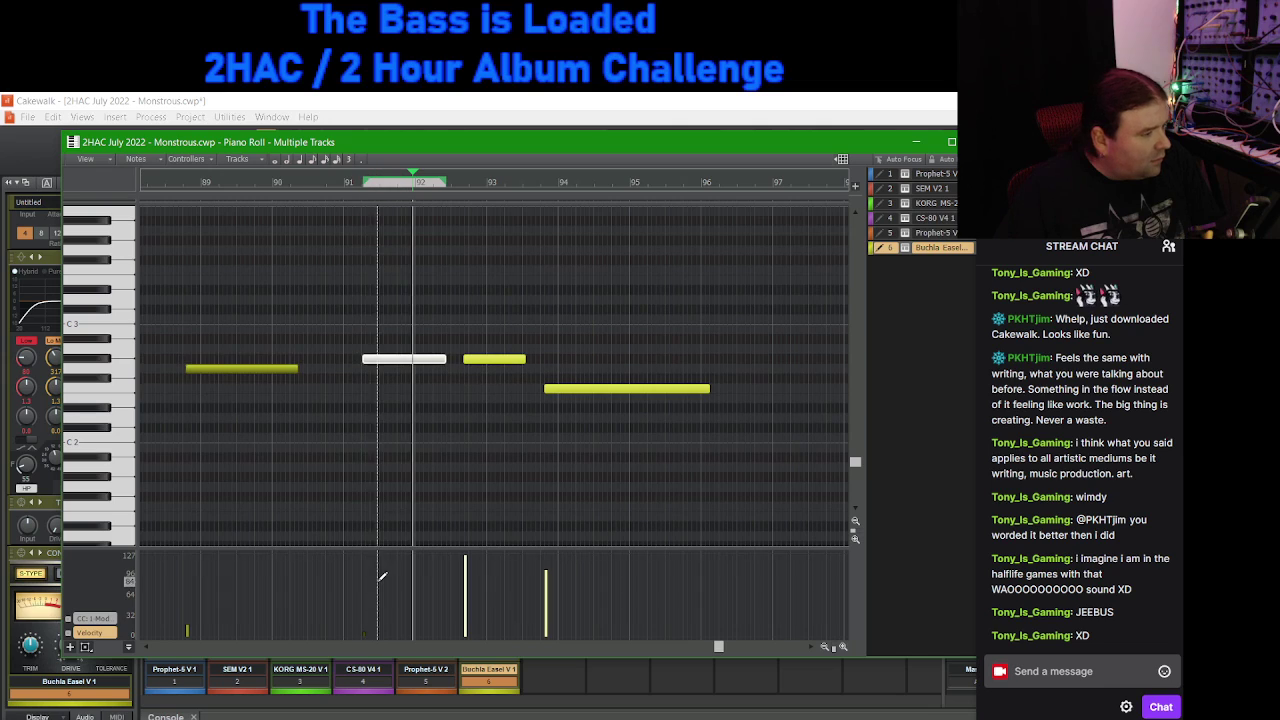
{"action": "left_click_drag", "start_coordinate": [364, 625], "coordinate": [365, 566]}
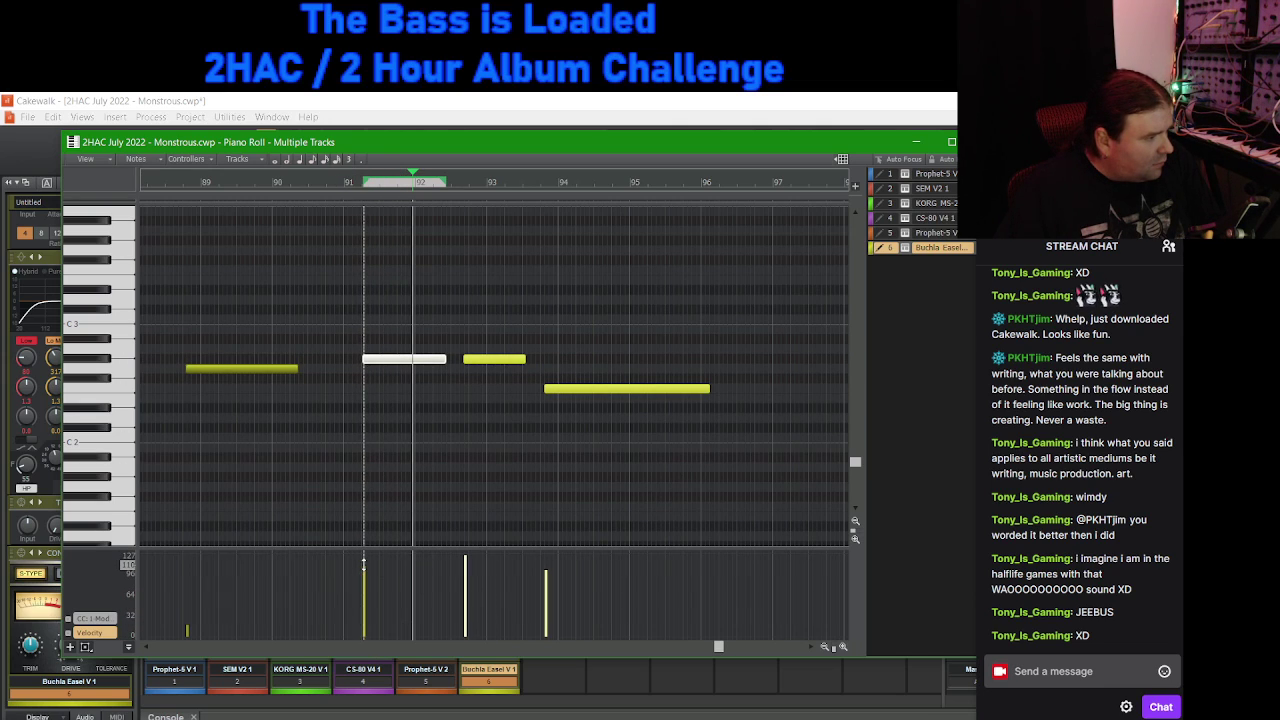
{"action": "left_click_drag", "start_coordinate": [188, 627], "coordinate": [186, 569]}
Step: Examine the pitches and velocities of the clip's earlier notes back to measure 71, and return to the track view
{"action": "left_click_drag", "start_coordinate": [718, 649], "coordinate": [660, 649]}
{"action": "scroll", "coordinate": [580, 476], "scroll_direction": "down", "scroll_amount": 1}
{"action": "scroll", "coordinate": [580, 476], "scroll_direction": "down", "scroll_amount": 4}
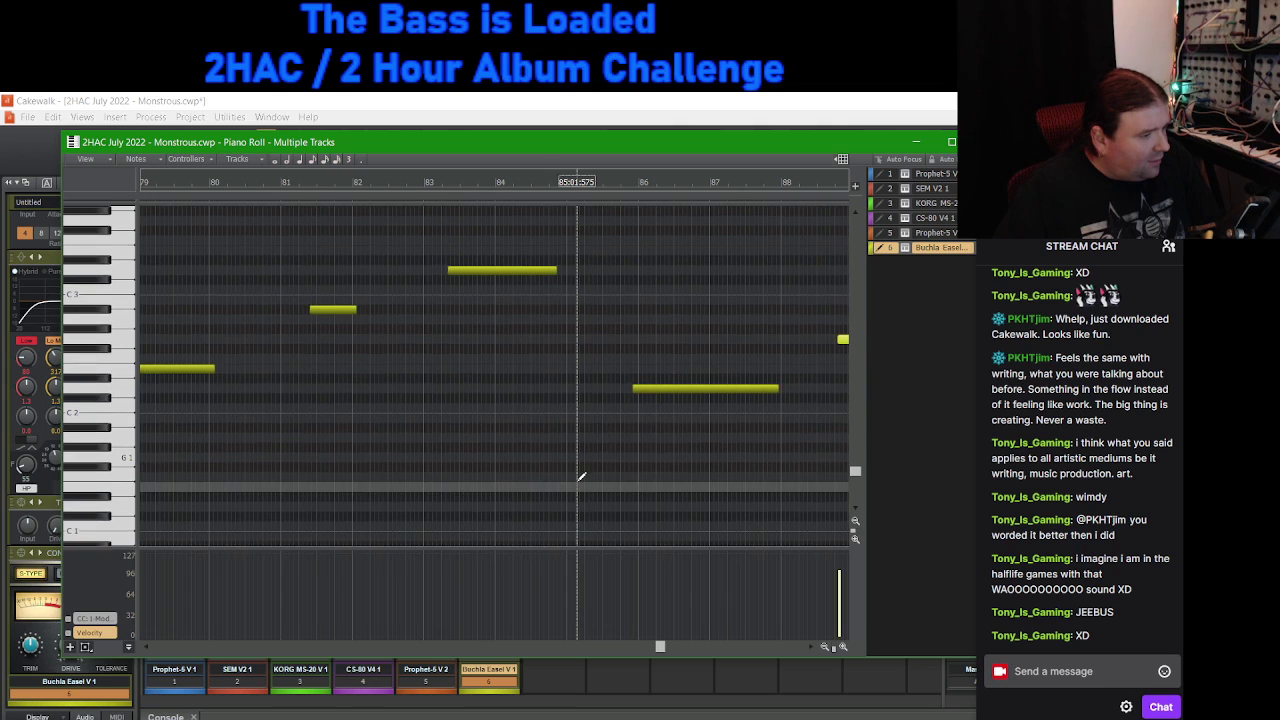
{"action": "left_click", "coordinate": [665, 369]}
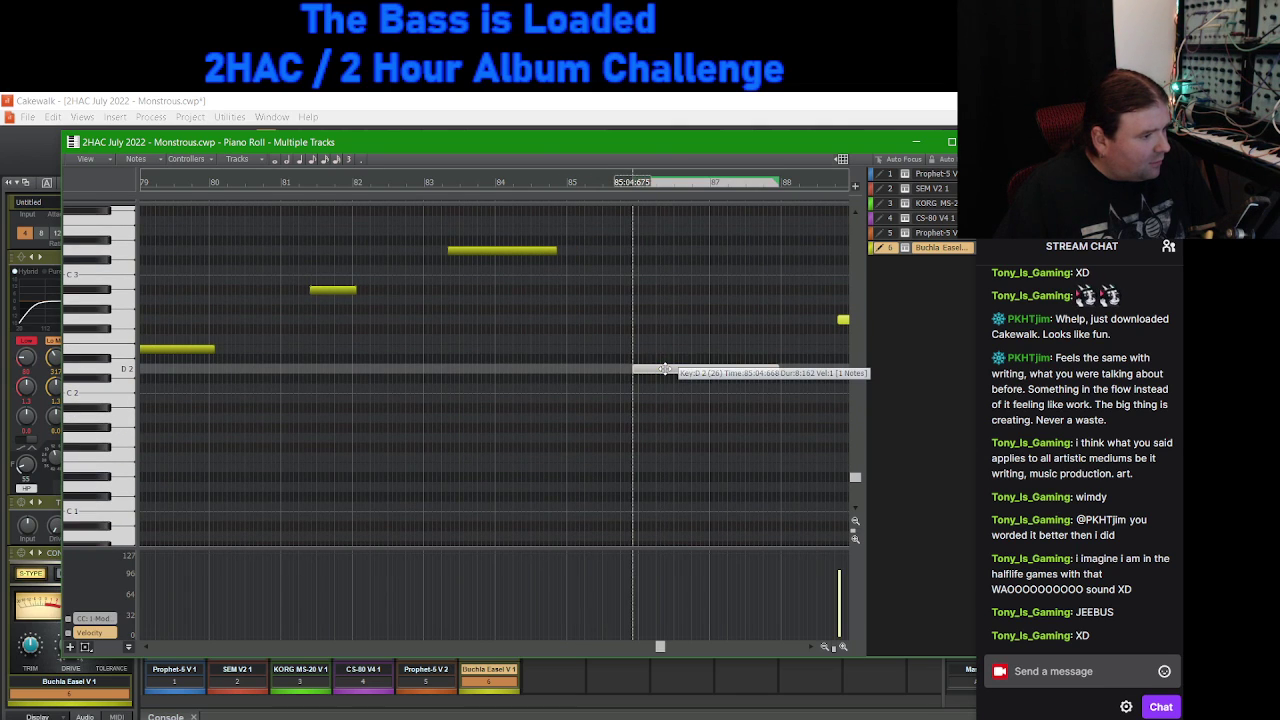
{"action": "left_click_drag", "start_coordinate": [657, 650], "coordinate": [606, 649]}
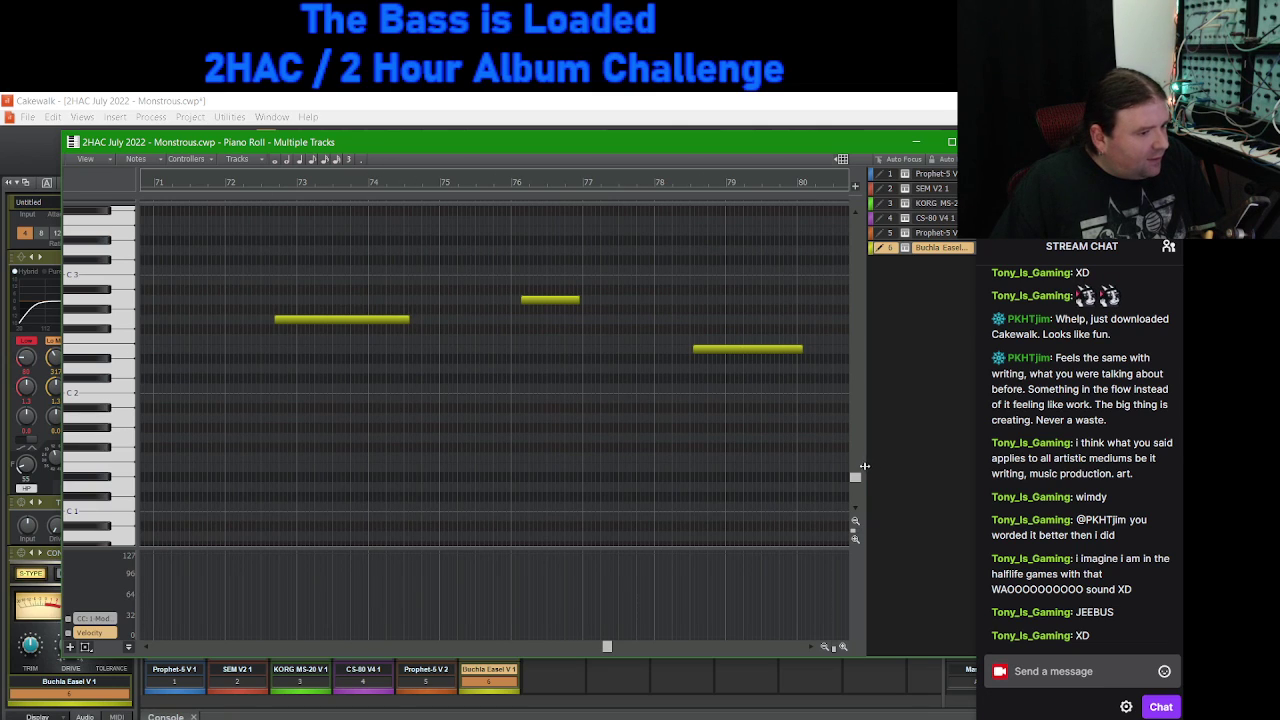
{"action": "mouse_move", "coordinate": [860, 481]}
{"action": "left_mouse_down"}
{"action": "mouse_move", "coordinate": [861, 402]}
{"action": "mouse_move", "coordinate": [866, 465]}
{"action": "left_mouse_up"}
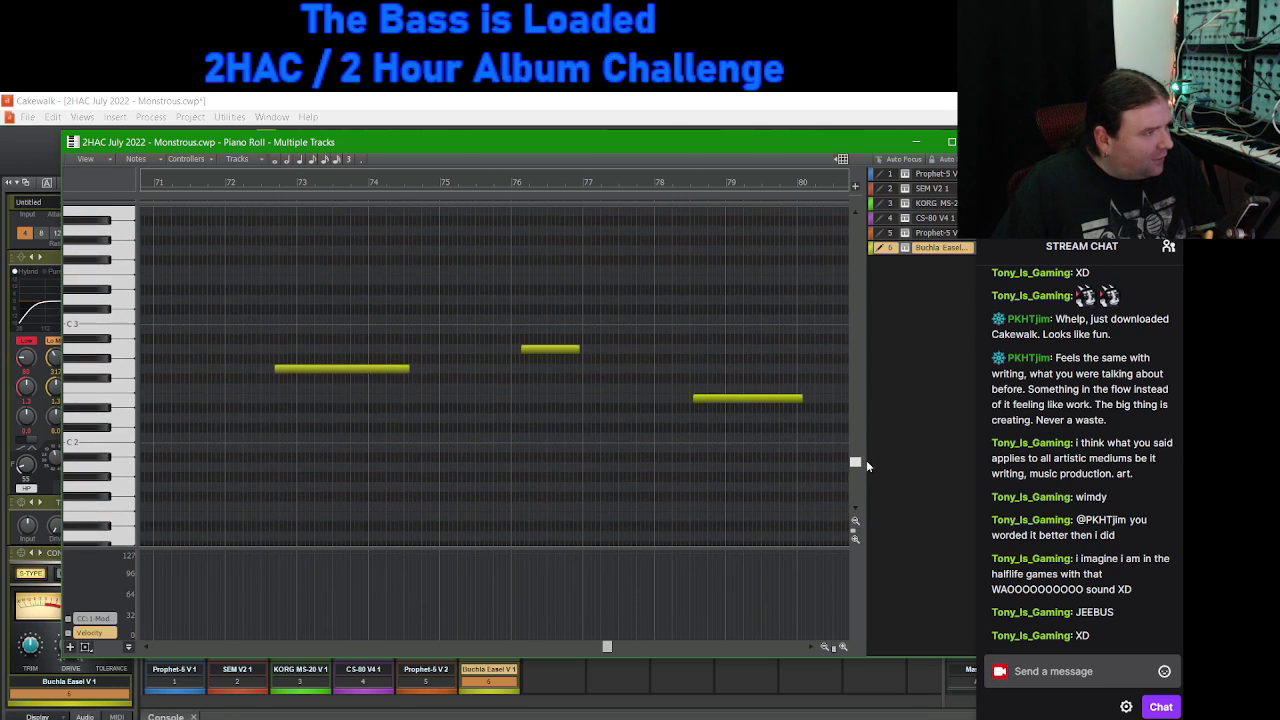
{"action": "key", "text": "space"}
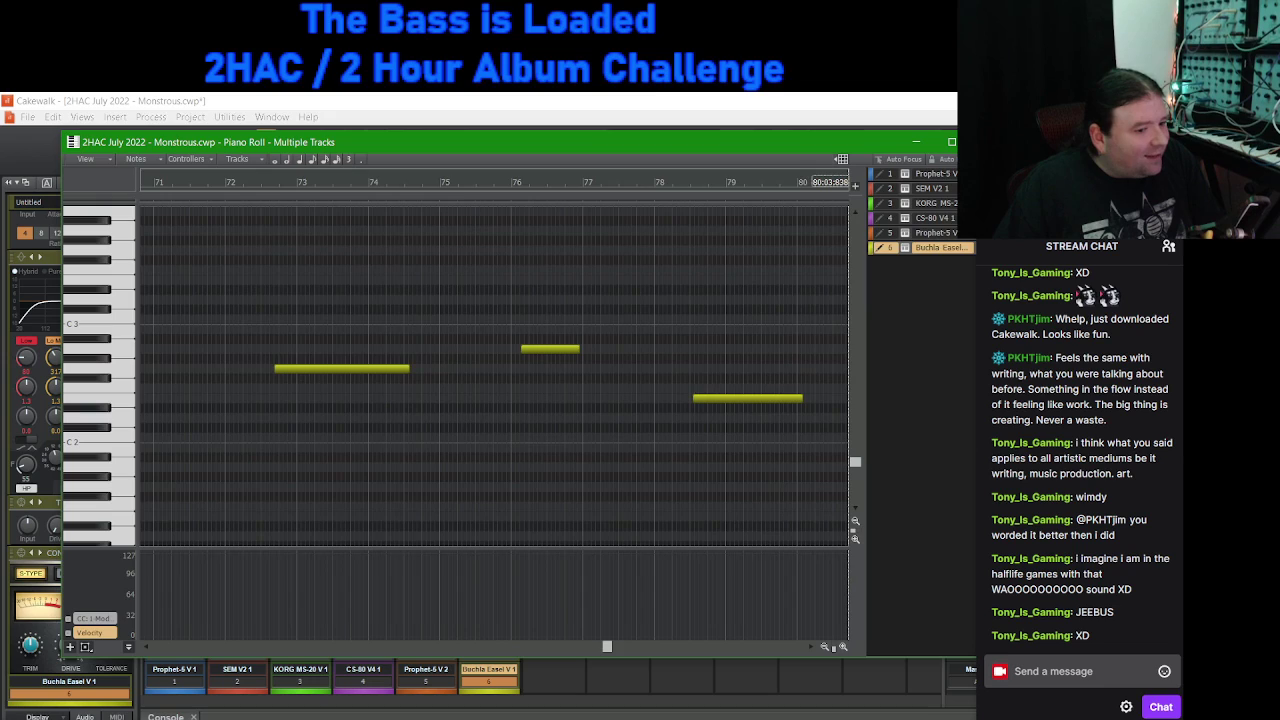
{"action": "left_click", "coordinate": [546, 97]}
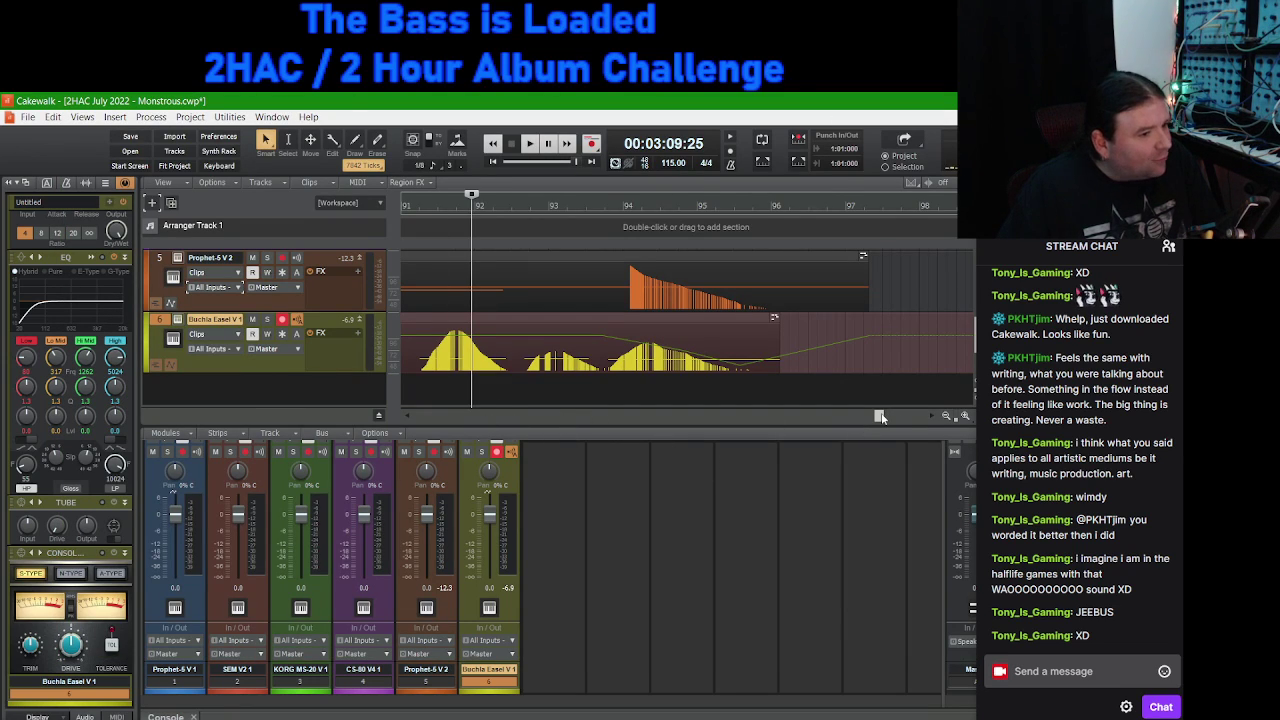
Step: Play back the edited ending from about measure 92 and again from about measure 91
{"action": "key", "text": "space"}
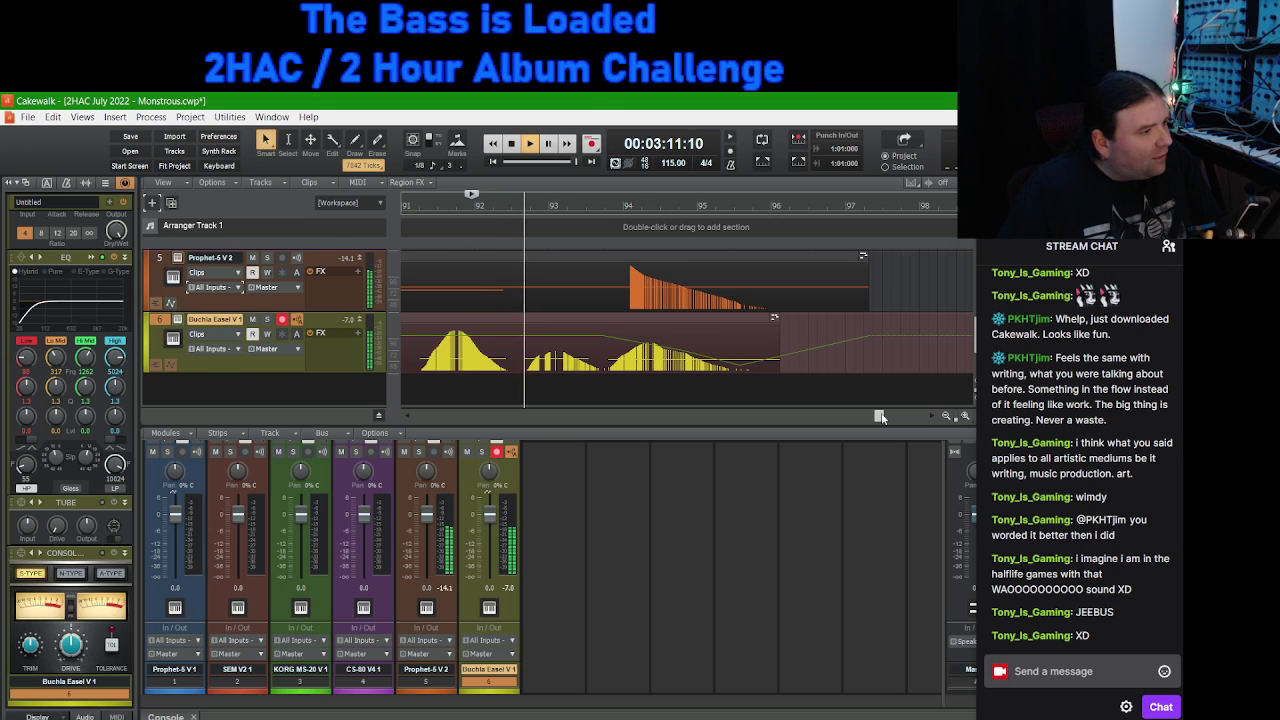
{"action": "key", "text": "space"}
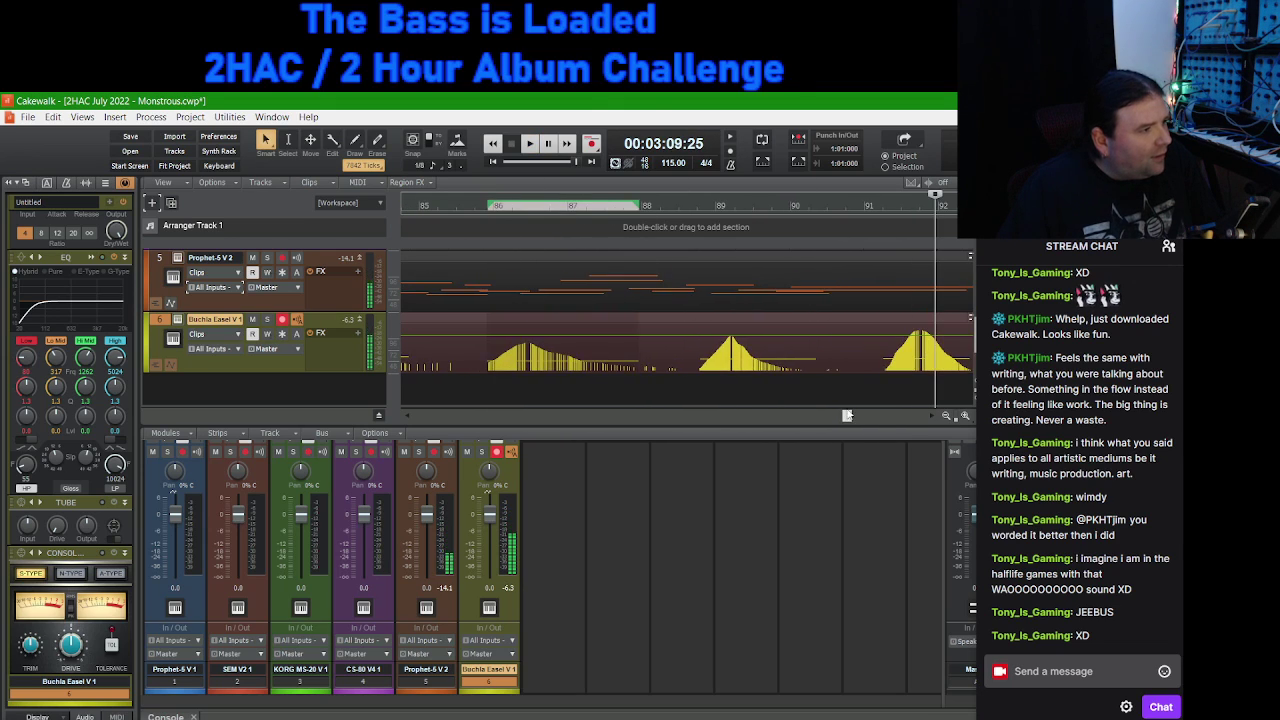
{"action": "left_click", "coordinate": [622, 205]}
{"action": "key", "text": "space"}
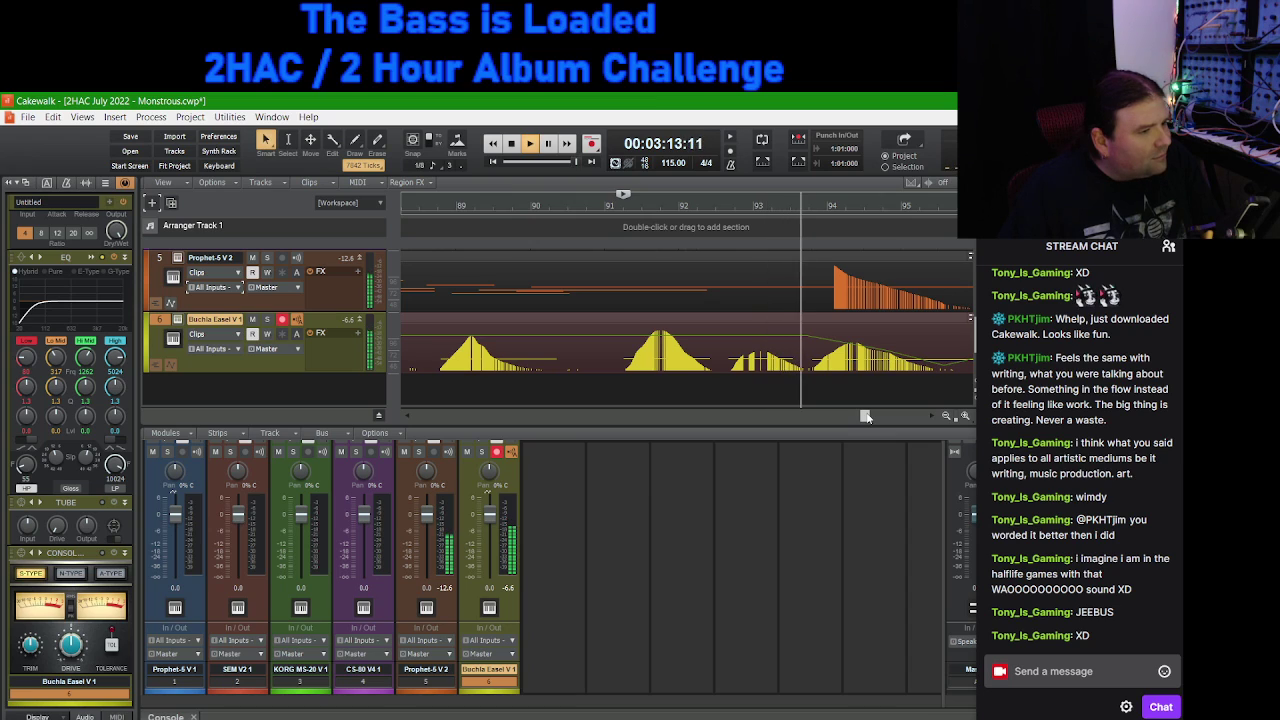
{"action": "key", "text": "space"}
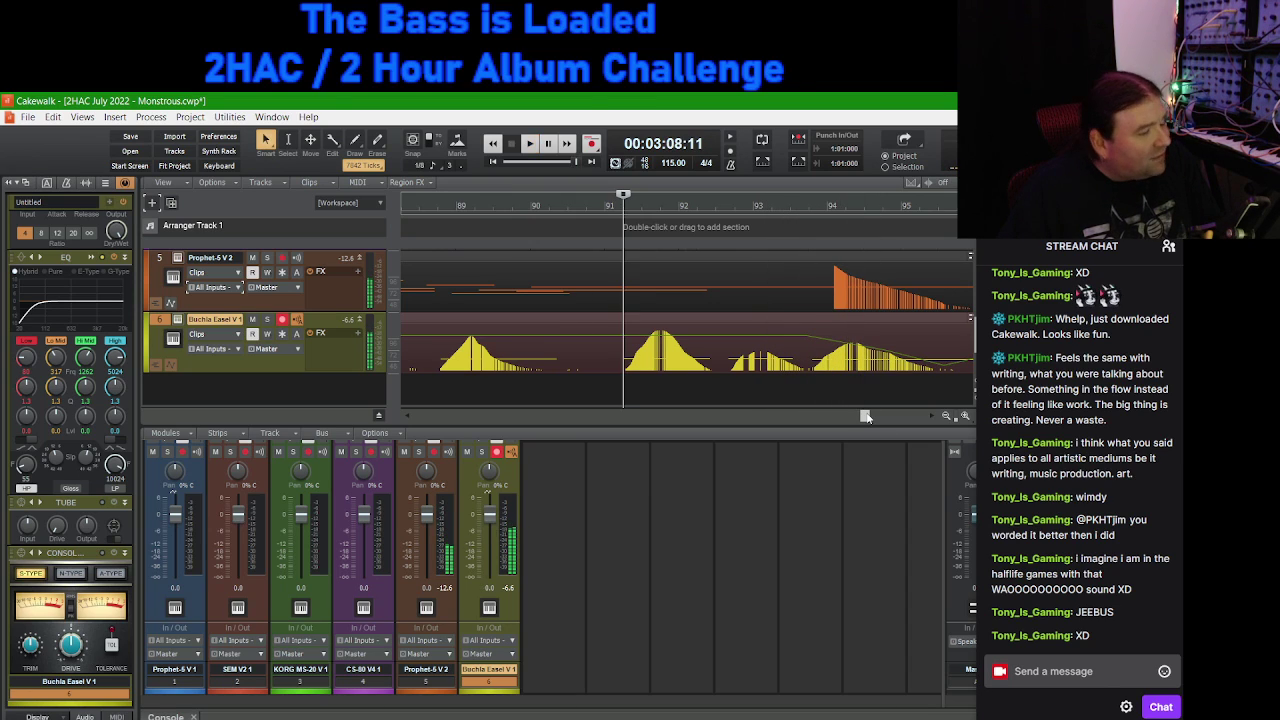
Step: Return to the beginning of the project and play the whole song from there
{"action": "left_click_drag", "start_coordinate": [866, 417], "coordinate": [777, 417]}
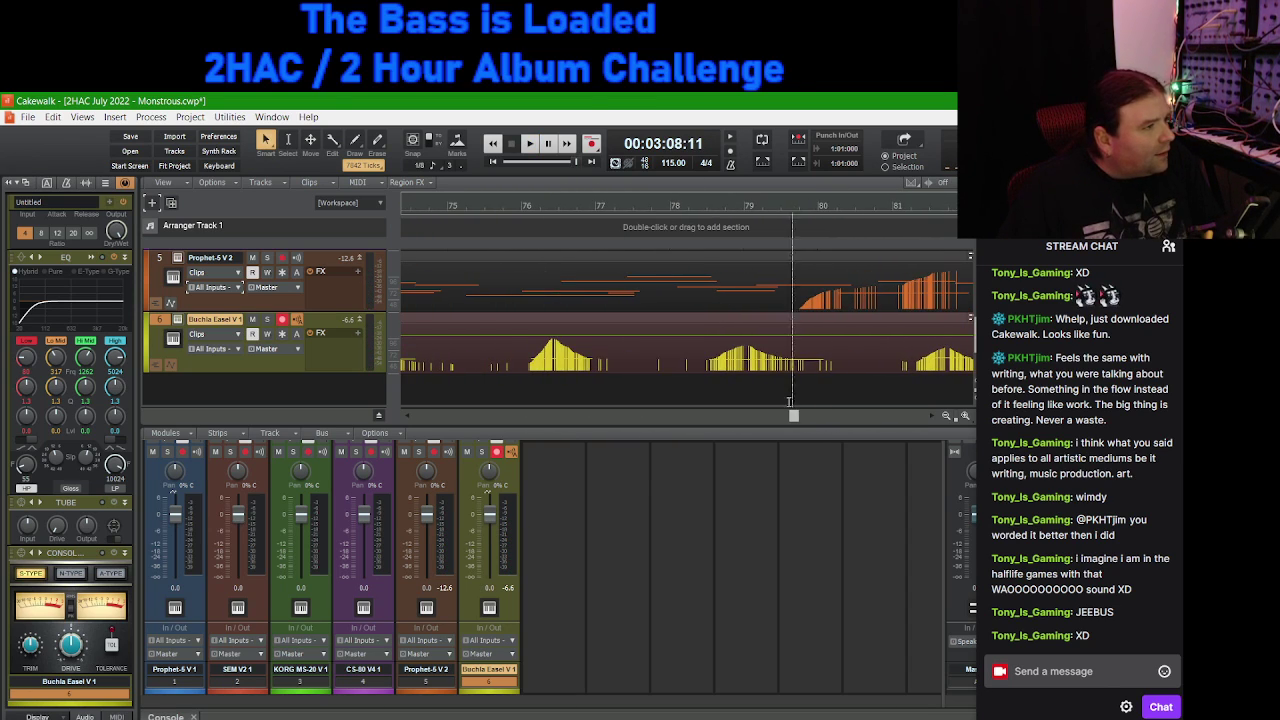
{"action": "scroll", "coordinate": [685, 335], "scroll_direction": "down", "scroll_amount": 3}
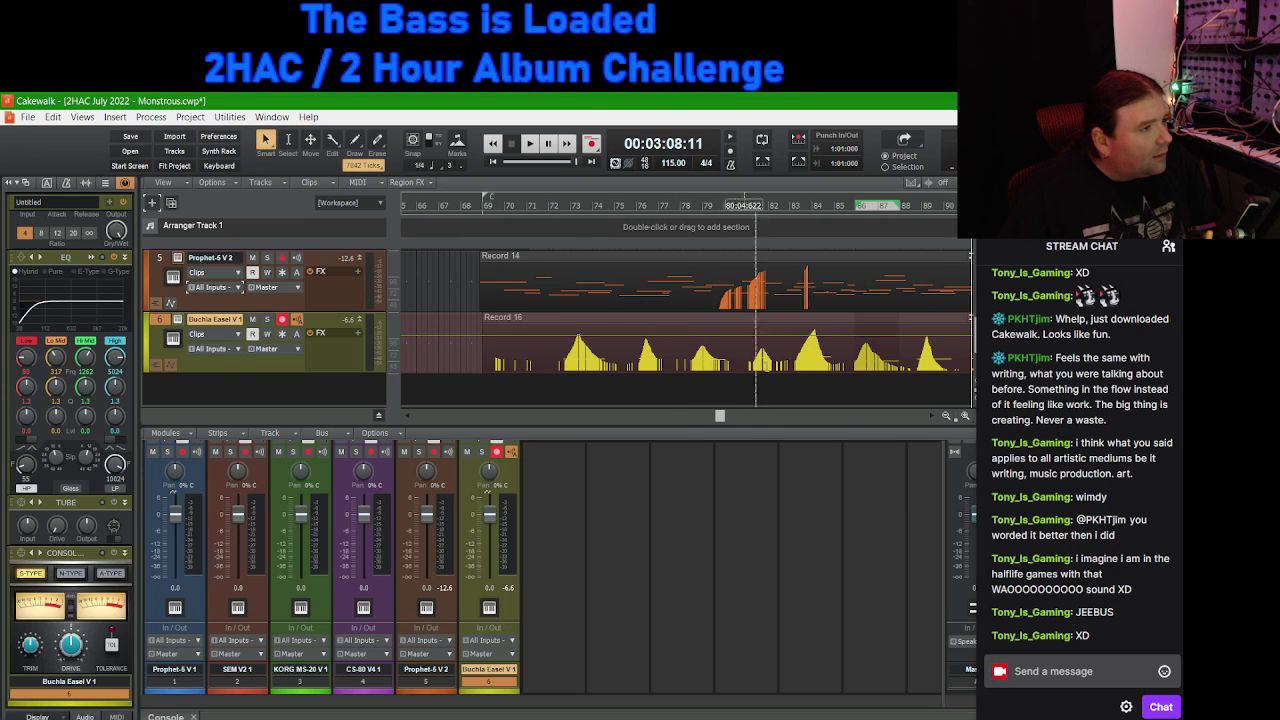
{"action": "left_click_drag", "start_coordinate": [721, 418], "coordinate": [745, 418]}
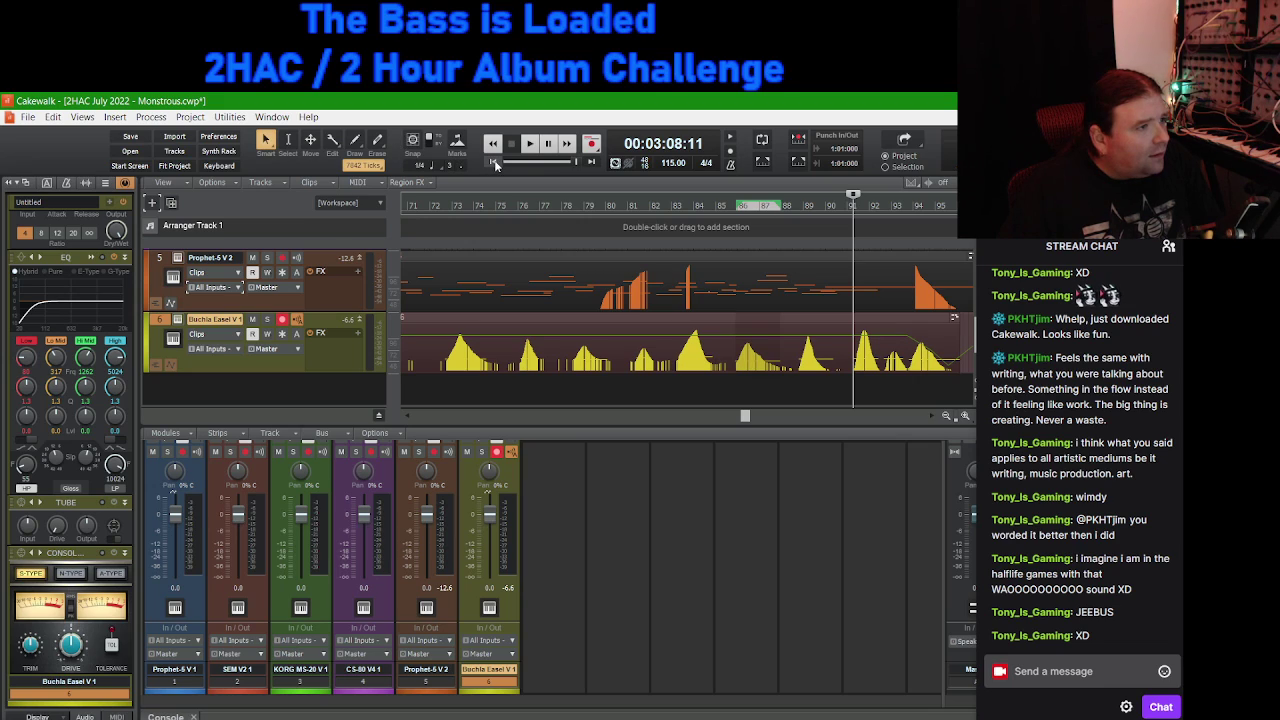
{"action": "left_click", "coordinate": [494, 161]}
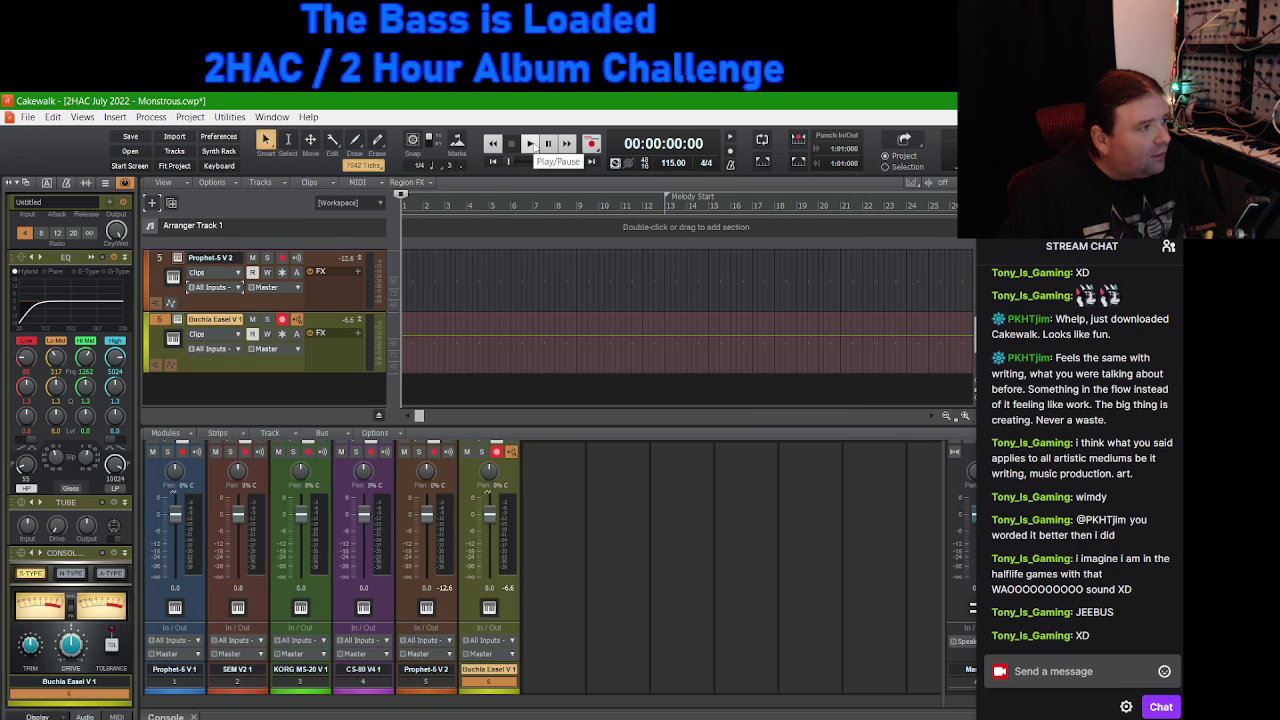
{"action": "left_click", "coordinate": [533, 145]}
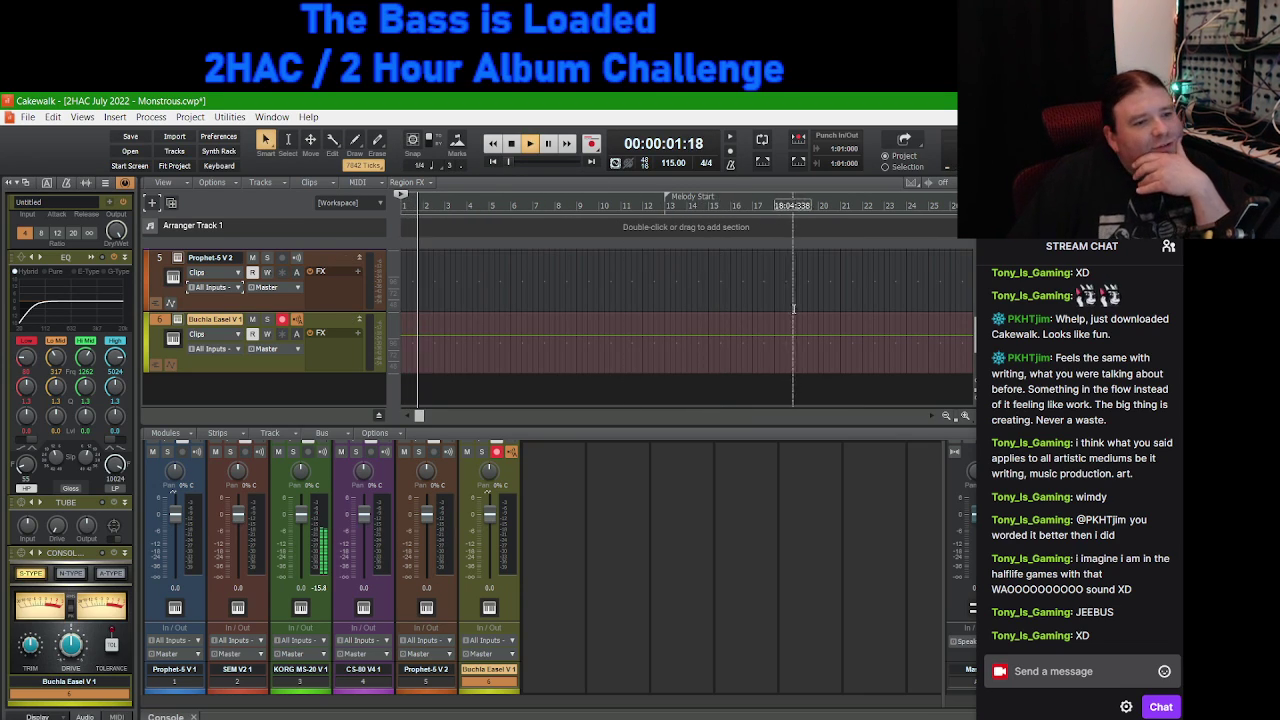
Step: Minimize the Prophet-5 V 2 and Buchla Easel V 1 track strips
{"action": "scroll", "coordinate": [797, 290], "scroll_direction": "up", "scroll_amount": 1}
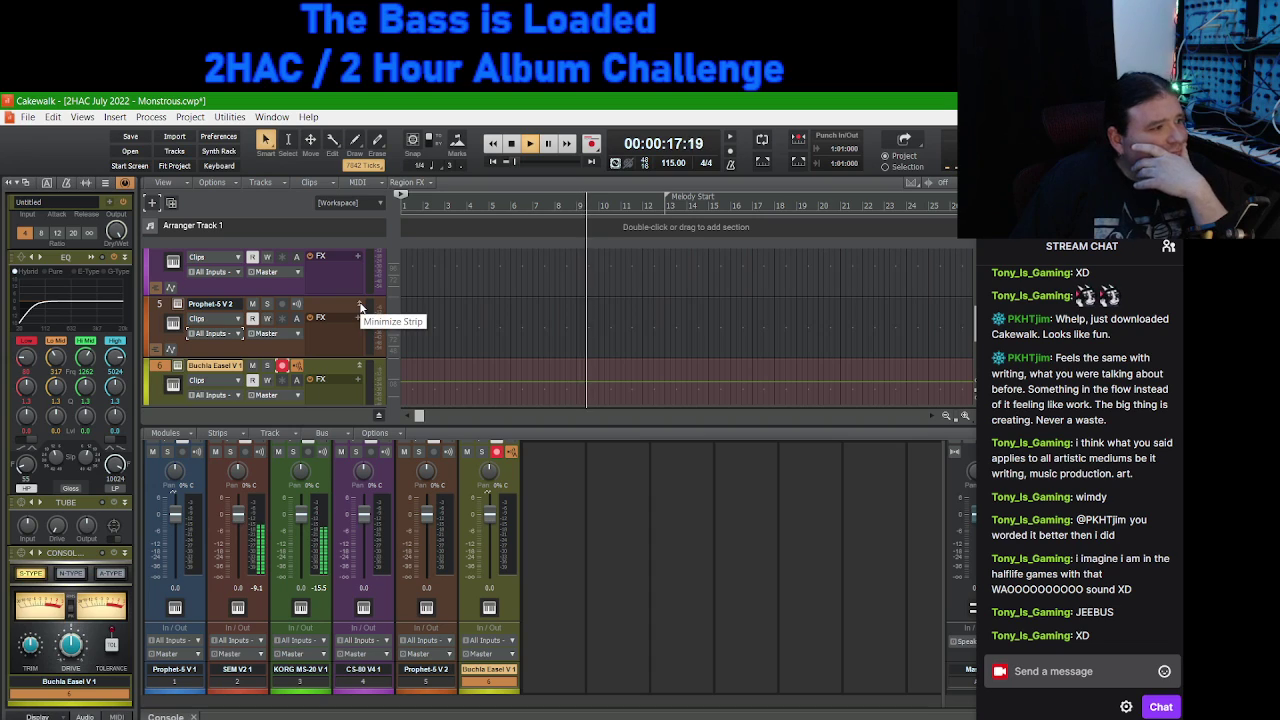
{"action": "left_click", "coordinate": [361, 306]}
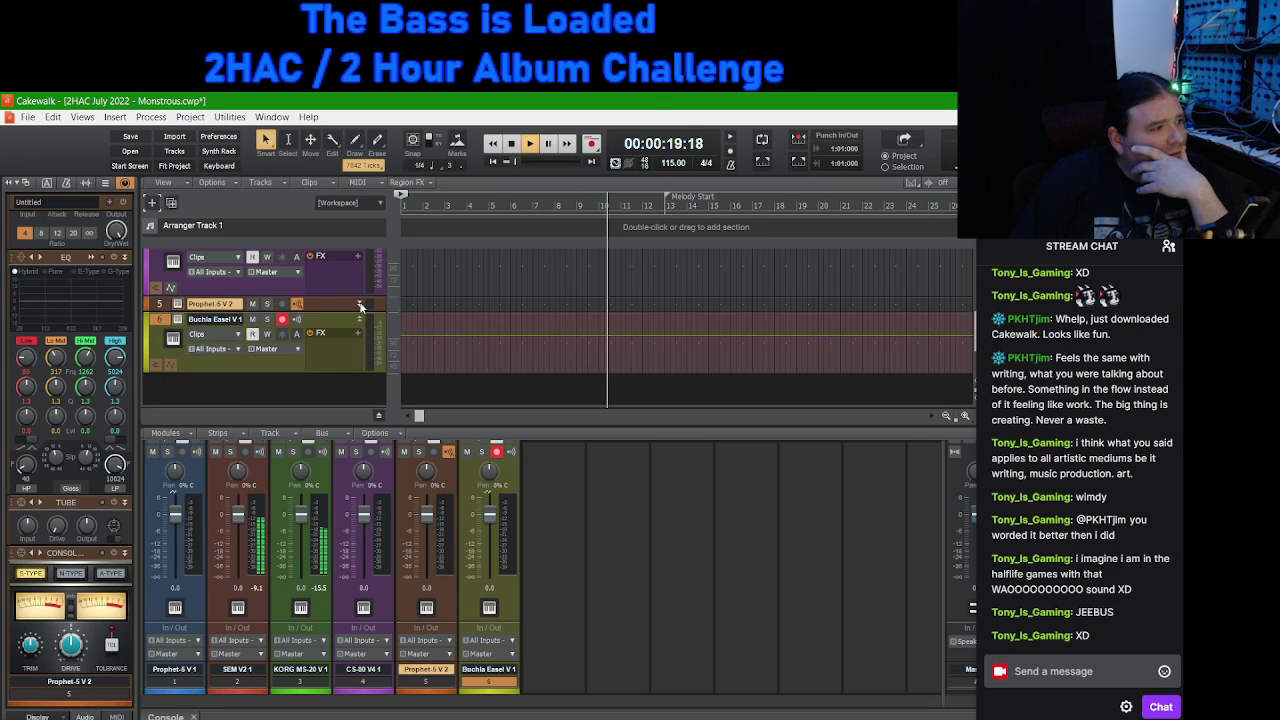
{"action": "left_click", "coordinate": [361, 321]}
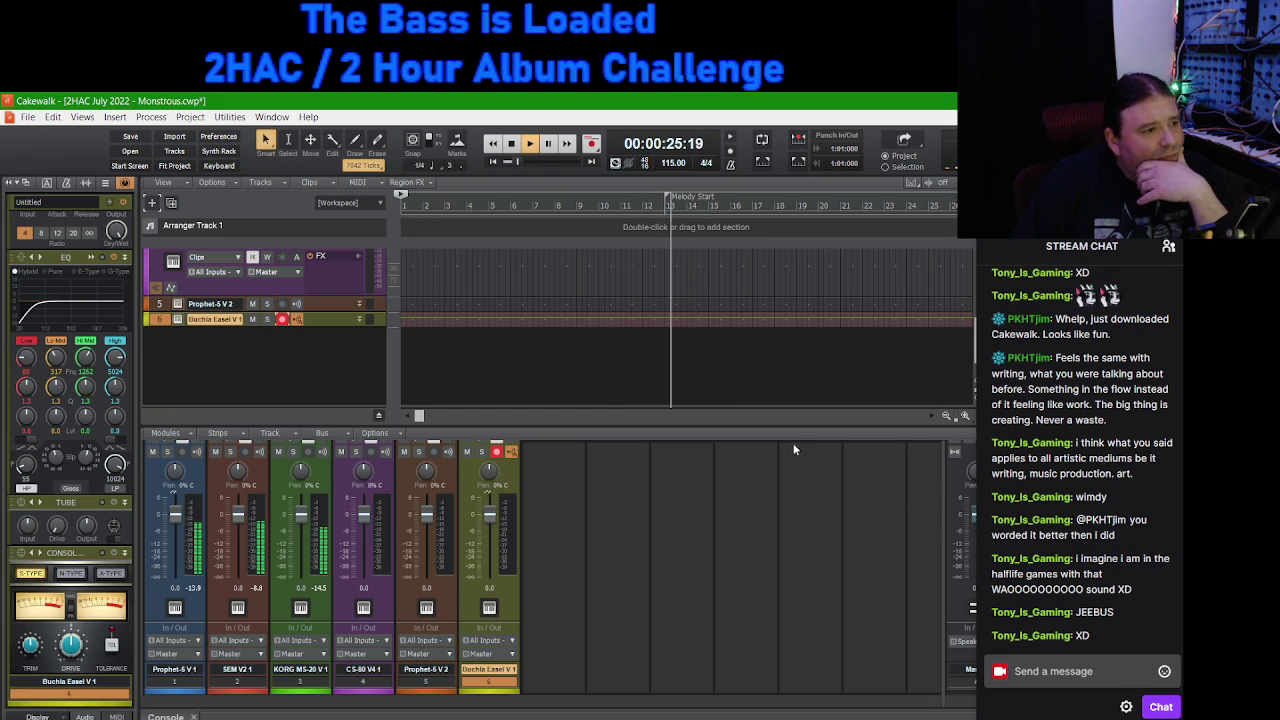
{"action": "scroll", "coordinate": [491, 338], "scroll_direction": "up", "scroll_amount": 5}
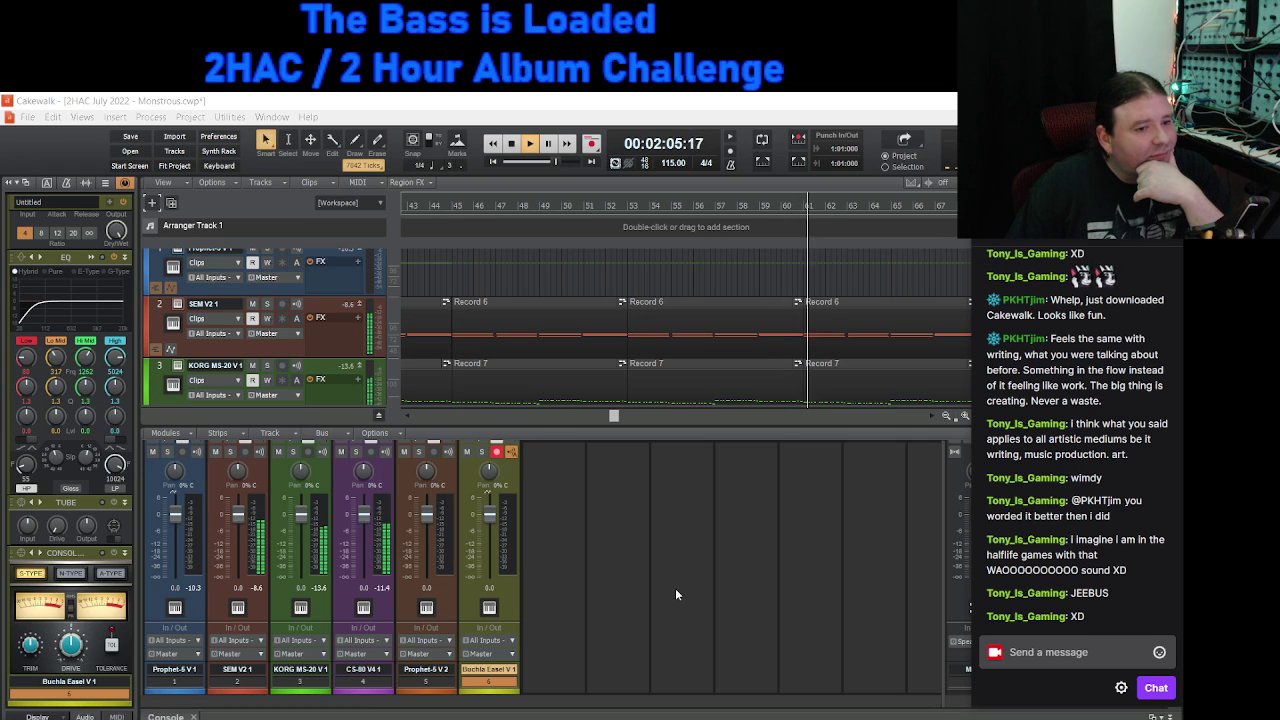
{"action": "scroll", "coordinate": [680, 400], "scroll_direction": "down", "scroll_amount": 1}
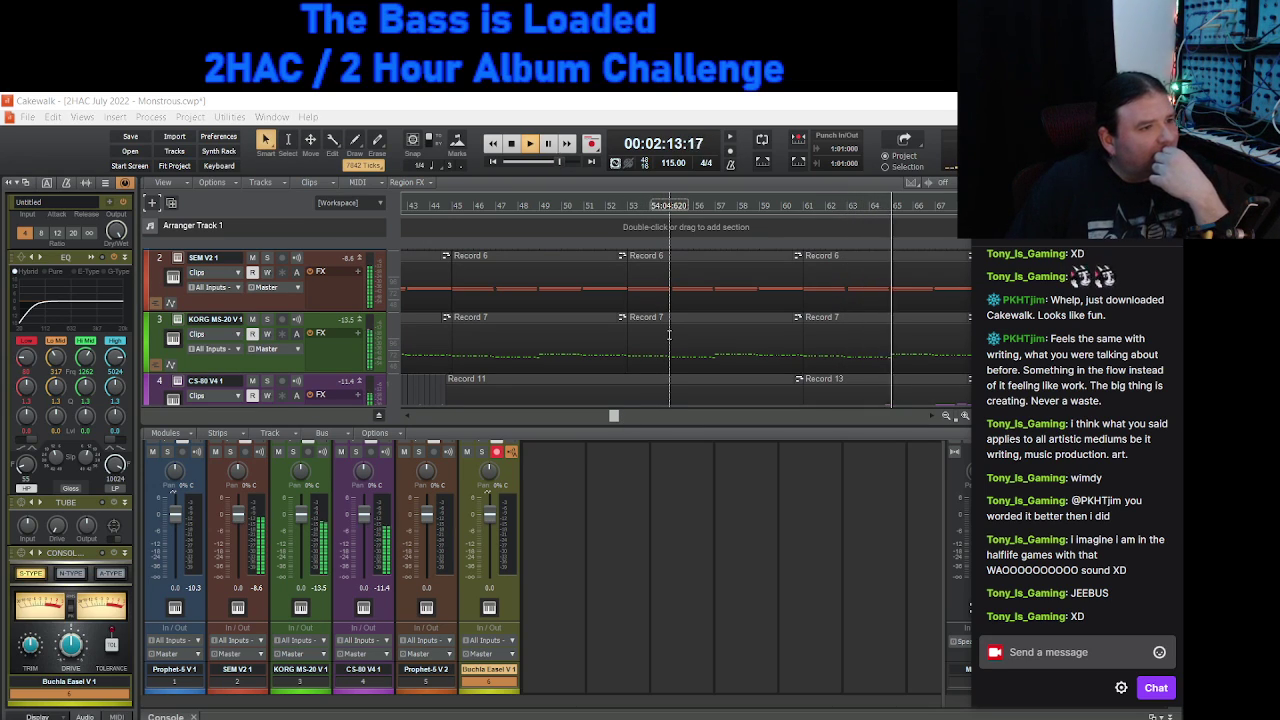
{"action": "left_click", "coordinate": [617, 419]}
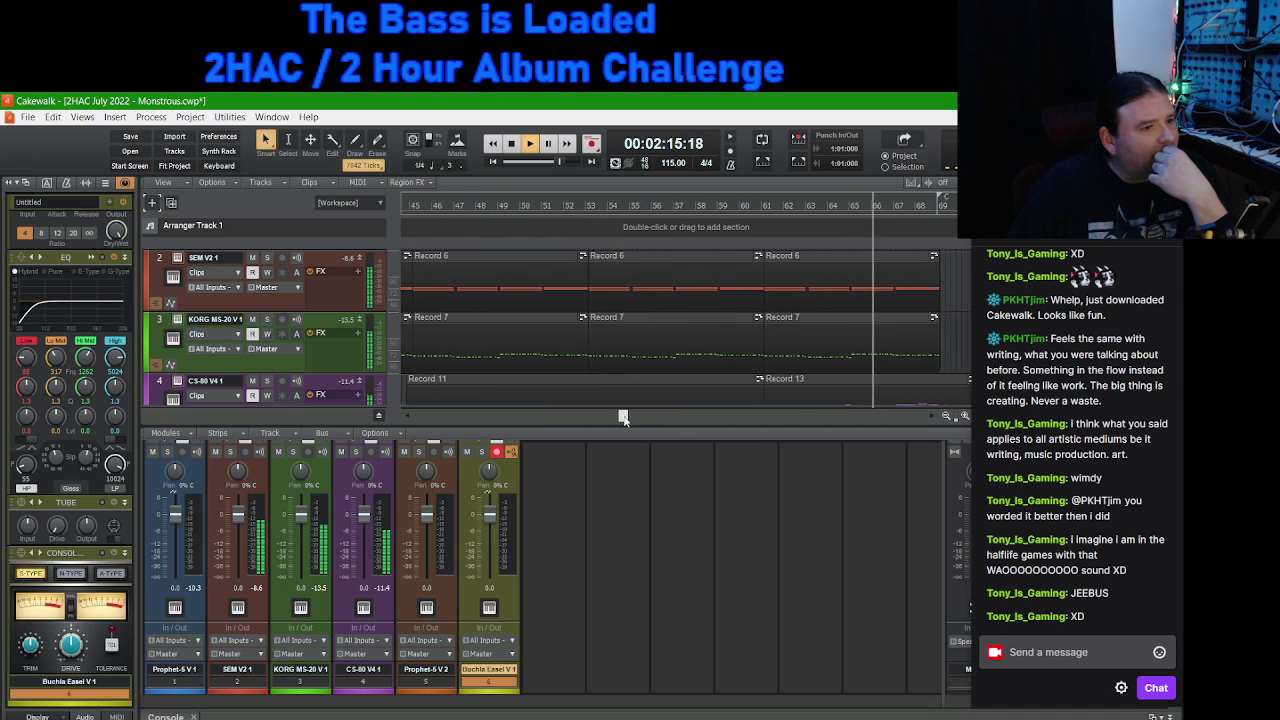
Step: Turn on the Prophet-5 V 2 track's EQ and enable its low-pass filter at about 9783 Hz
{"action": "scroll", "coordinate": [688, 385], "scroll_direction": "down", "scroll_amount": 1}
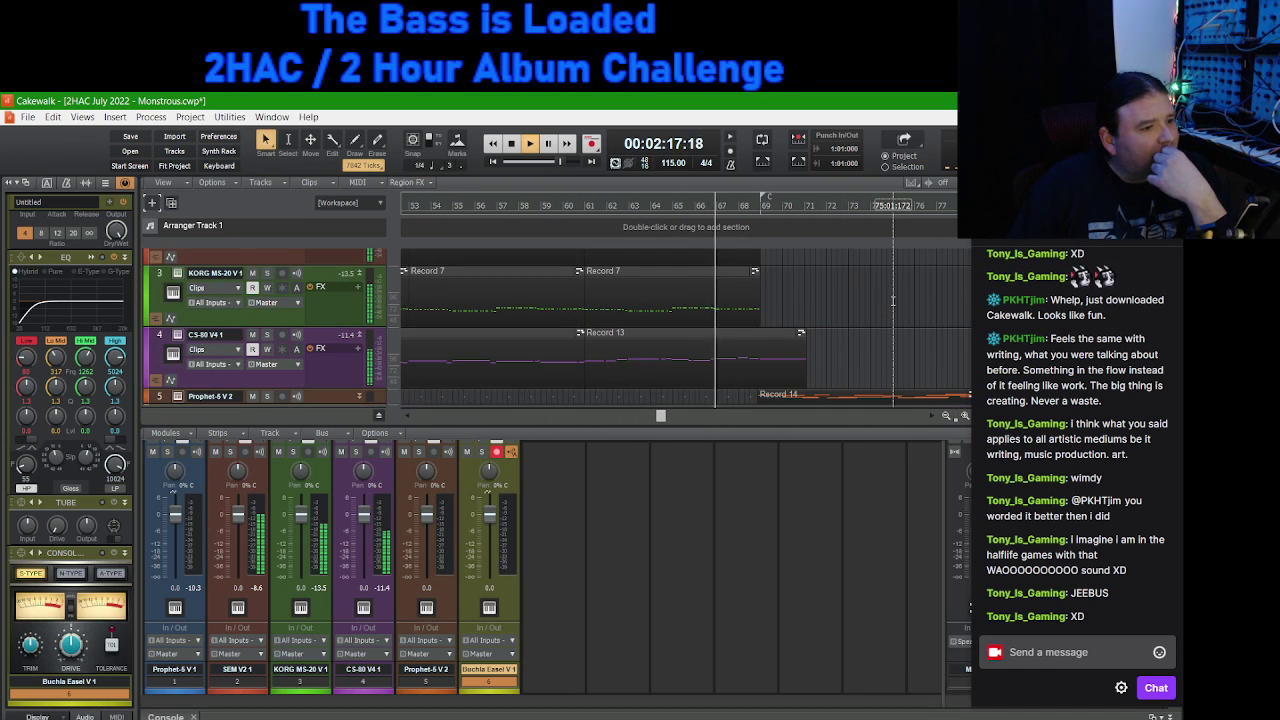
{"action": "scroll", "coordinate": [893, 300], "scroll_direction": "down", "scroll_amount": 1}
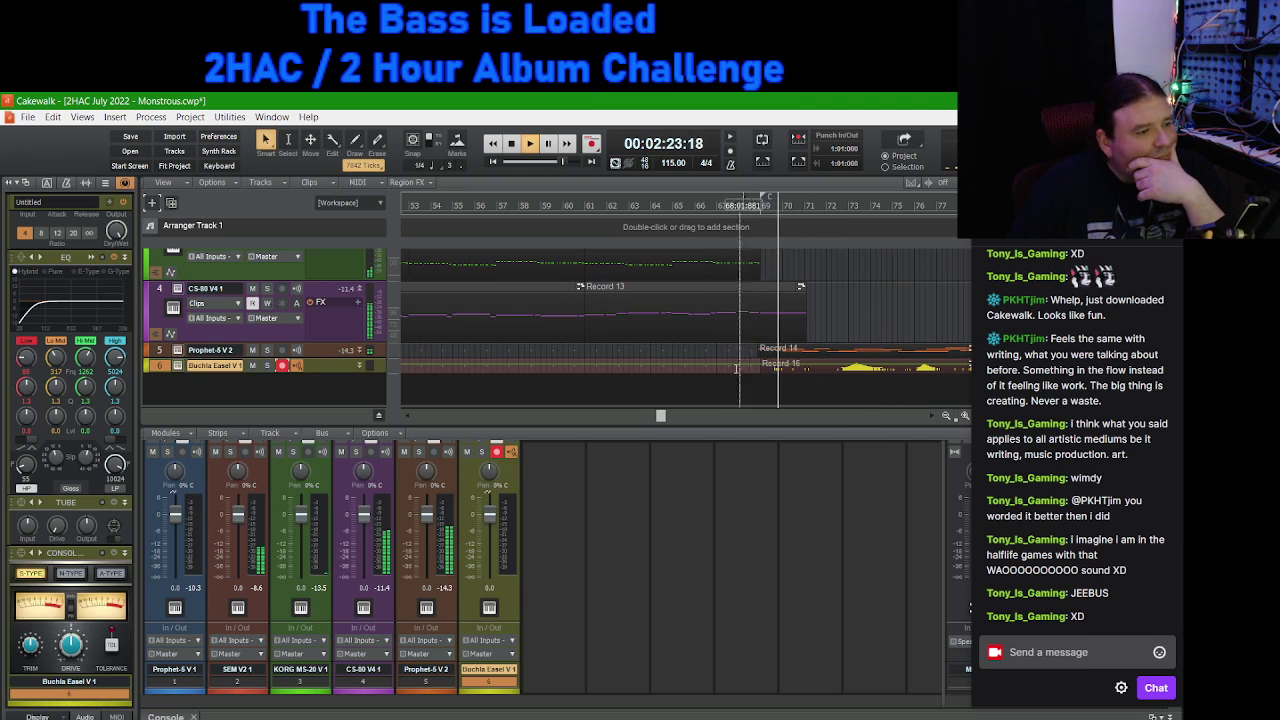
{"action": "left_click_drag", "start_coordinate": [659, 420], "coordinate": [731, 421]}
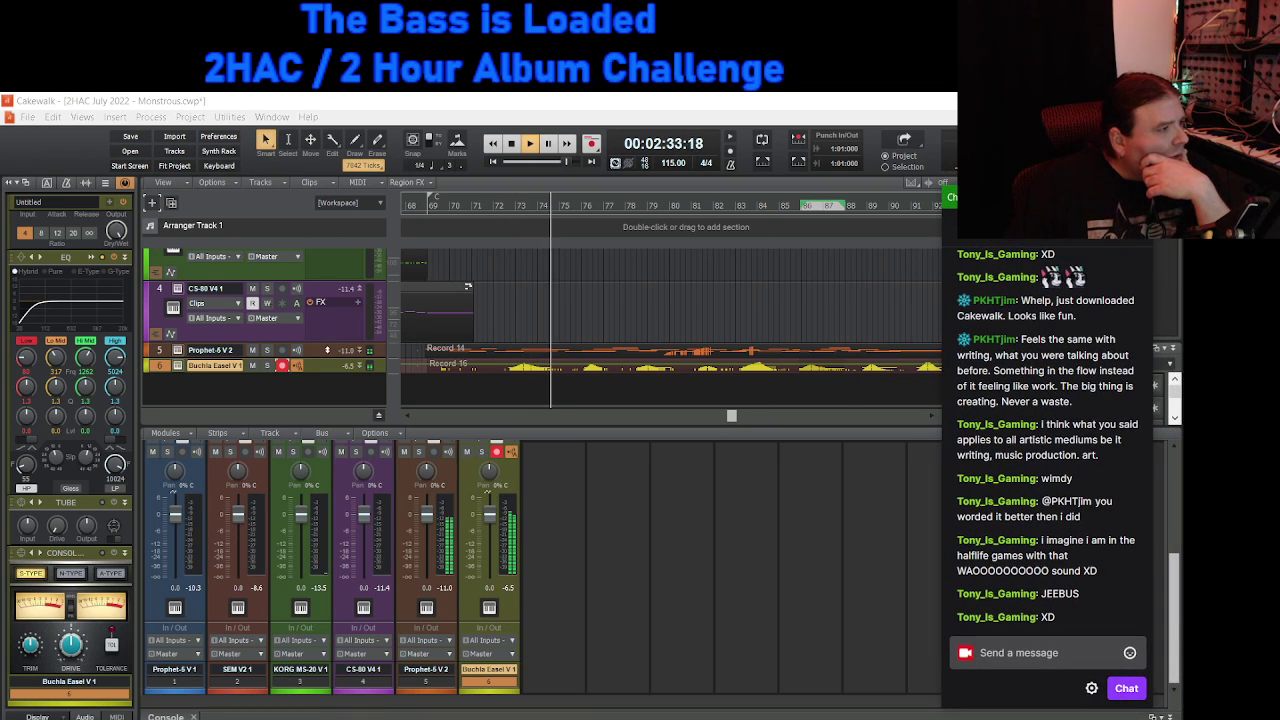
{"action": "left_click", "coordinate": [327, 350]}
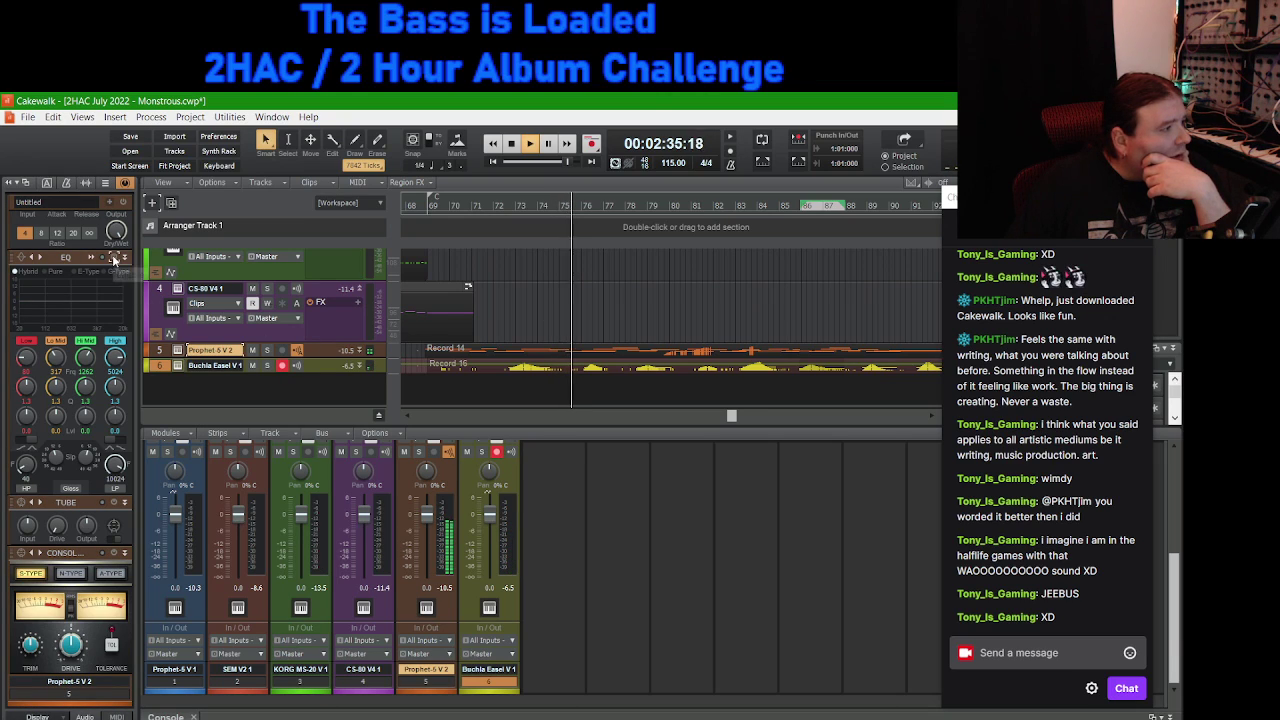
{"action": "left_click", "coordinate": [122, 468]}
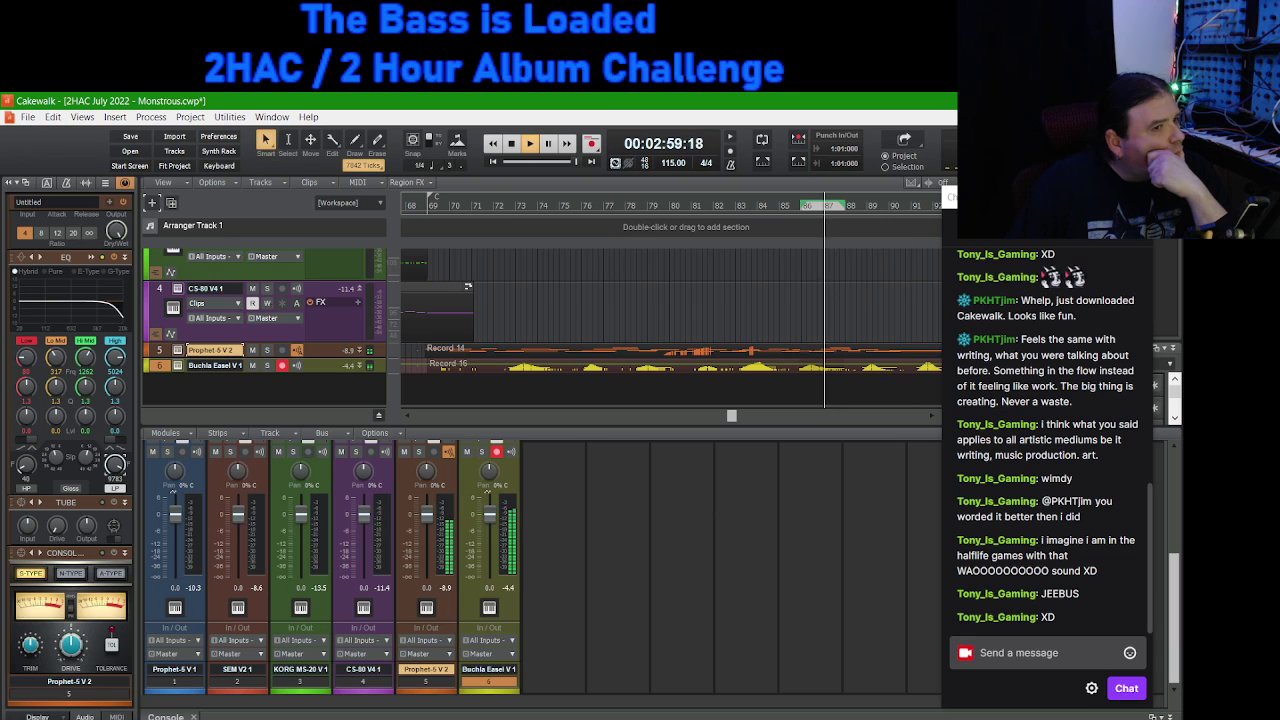
Step: Stop playback with a return to the start, and look over the arrangement from the opening through the ending and back
{"action": "key", "text": "alt+Tab"}
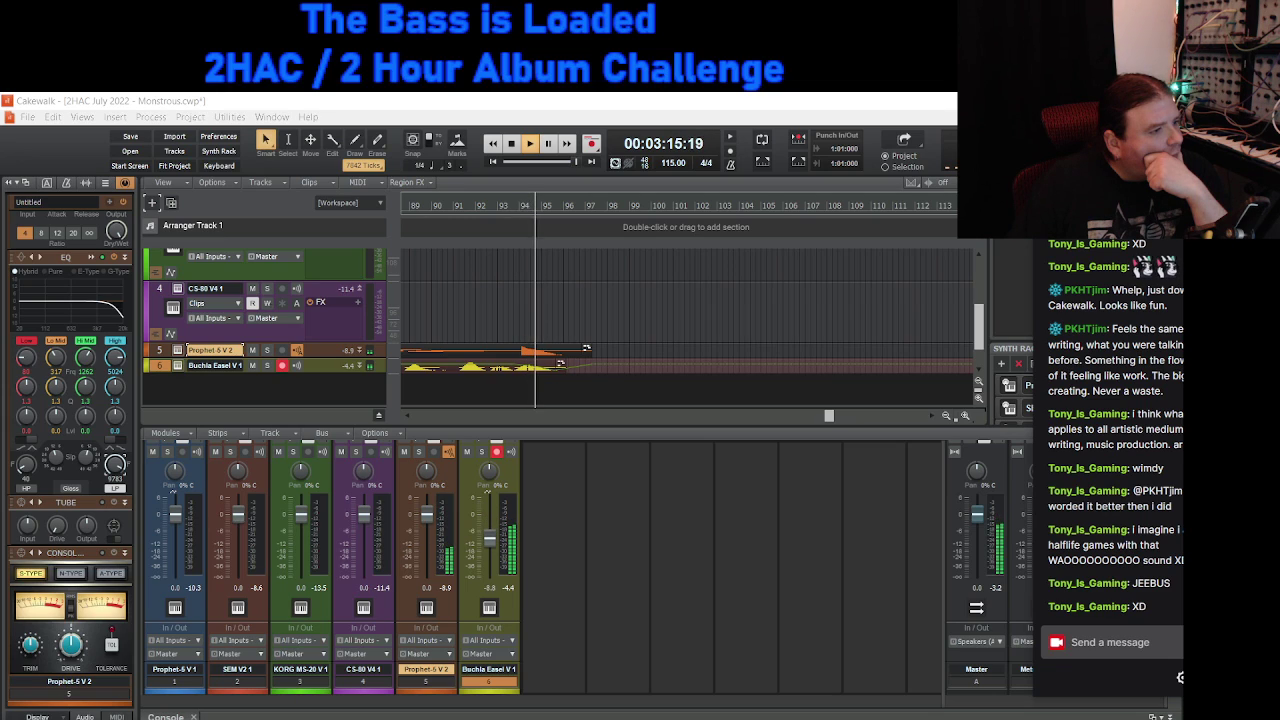
{"action": "left_click", "coordinate": [511, 144]}
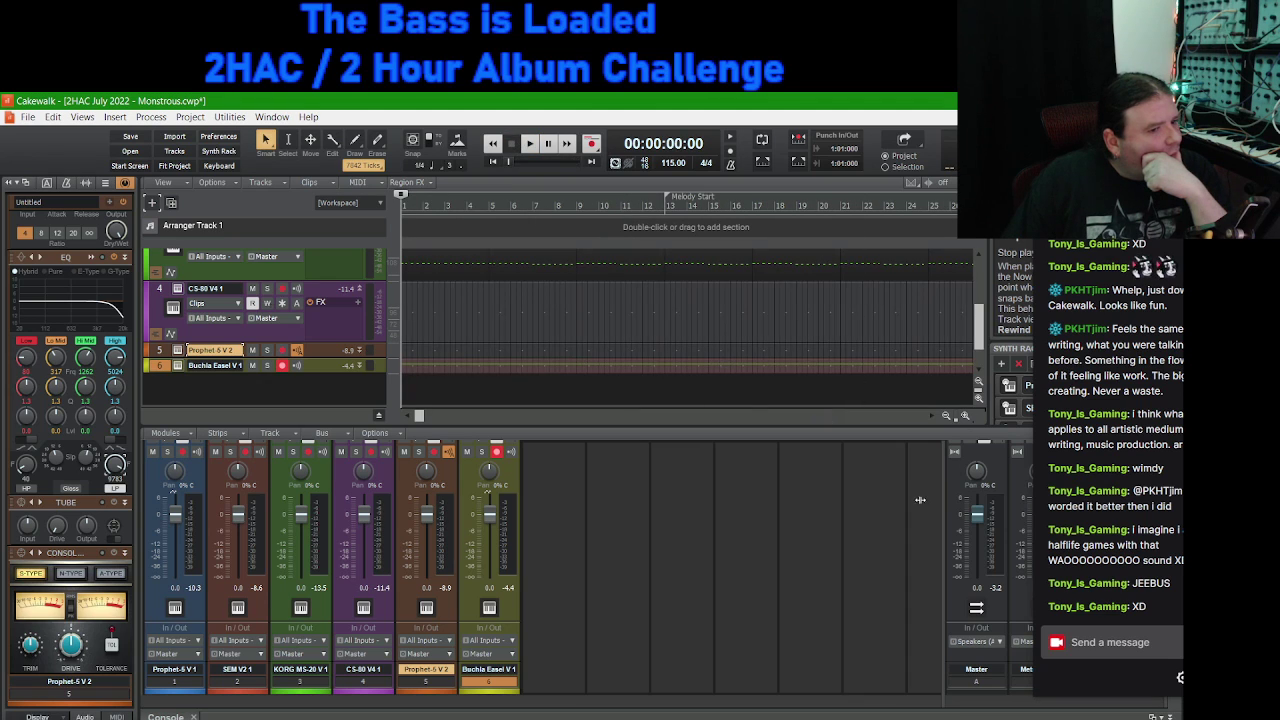
{"action": "key", "text": "alt+Tab"}
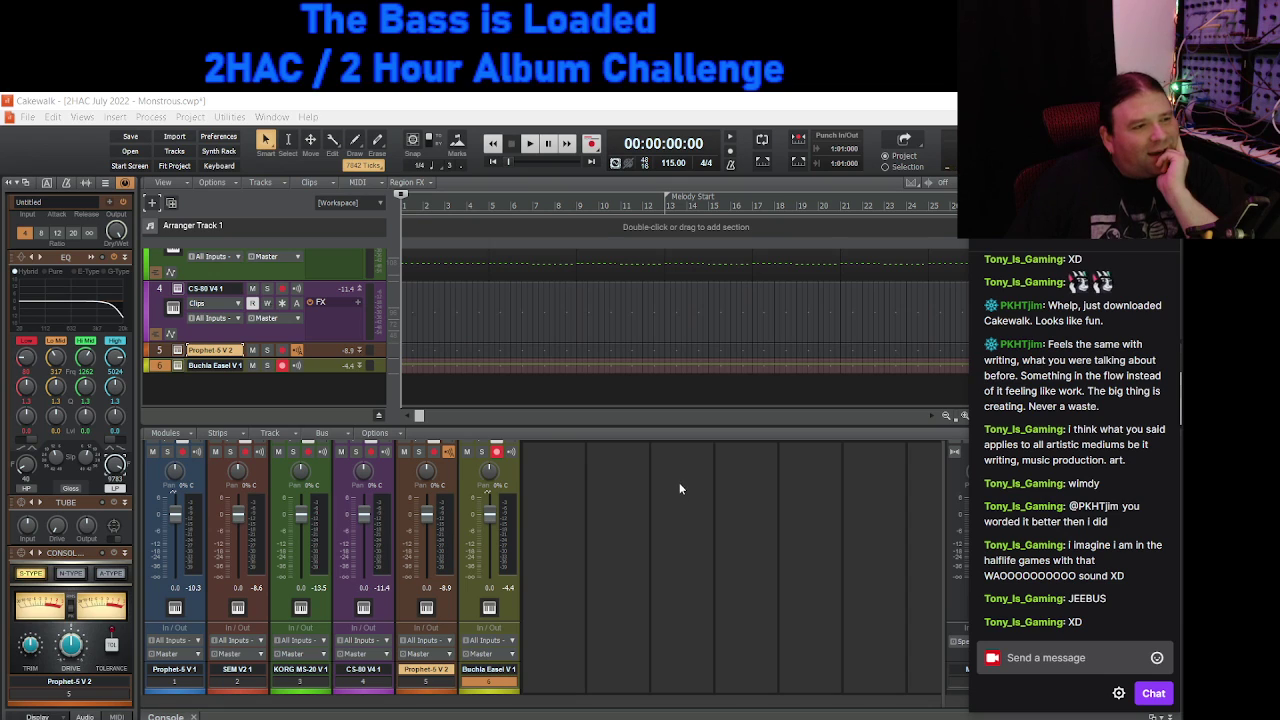
{"action": "left_click_drag", "start_coordinate": [419, 418], "coordinate": [590, 422]}
{"action": "left_click_drag", "start_coordinate": [664, 420], "coordinate": [799, 420]}
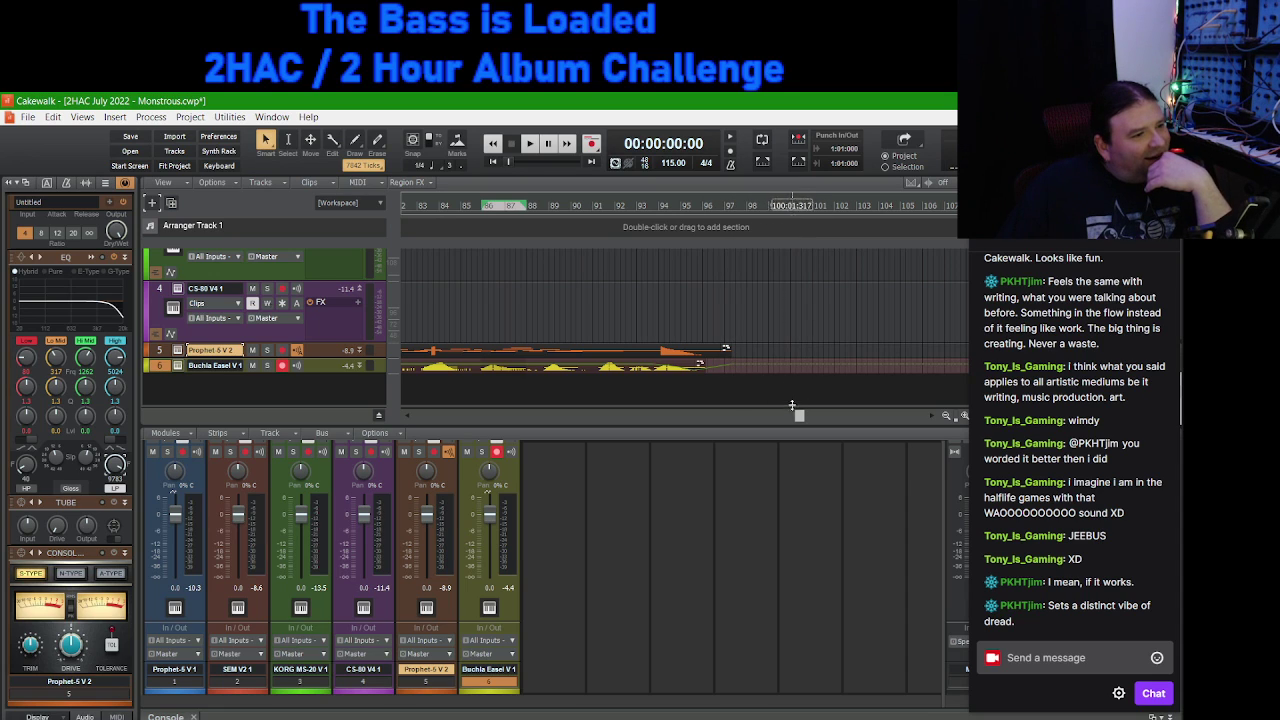
{"action": "left_click_drag", "start_coordinate": [798, 420], "coordinate": [415, 415]}
{"action": "scroll", "coordinate": [706, 344], "scroll_direction": "up", "scroll_amount": 3}
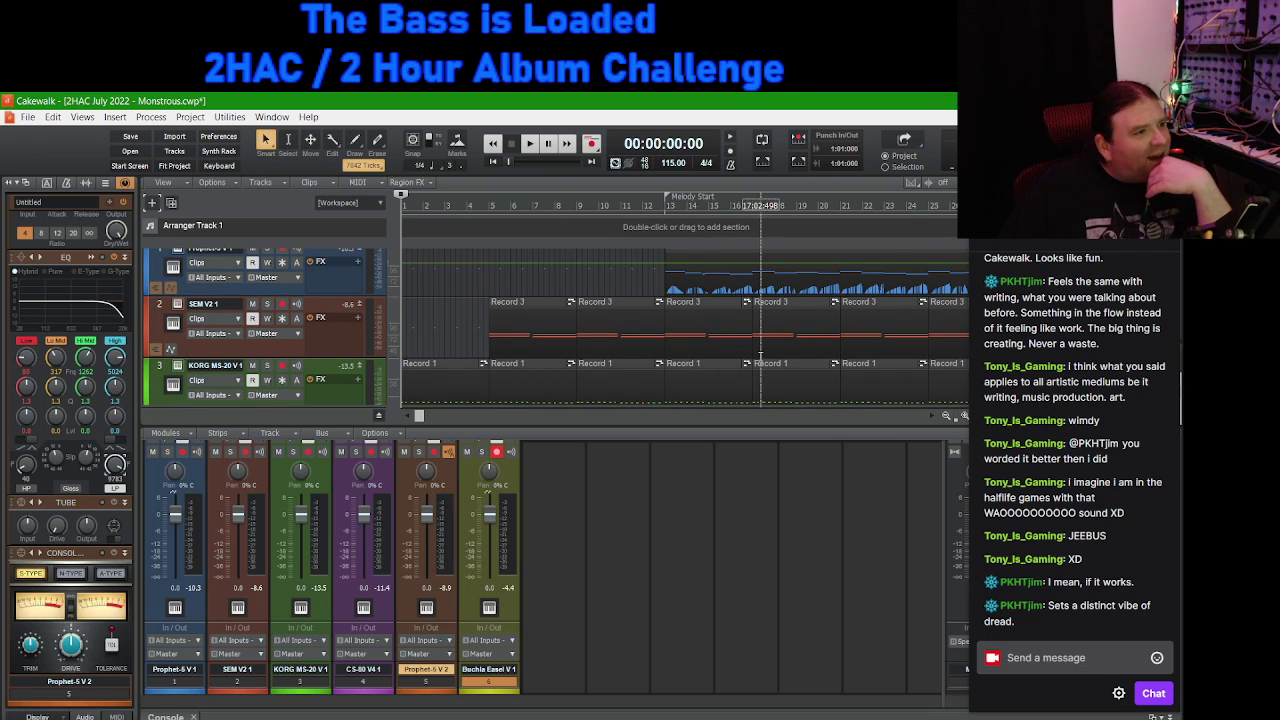
{"action": "scroll", "coordinate": [760, 356], "scroll_direction": "down", "scroll_amount": 1}
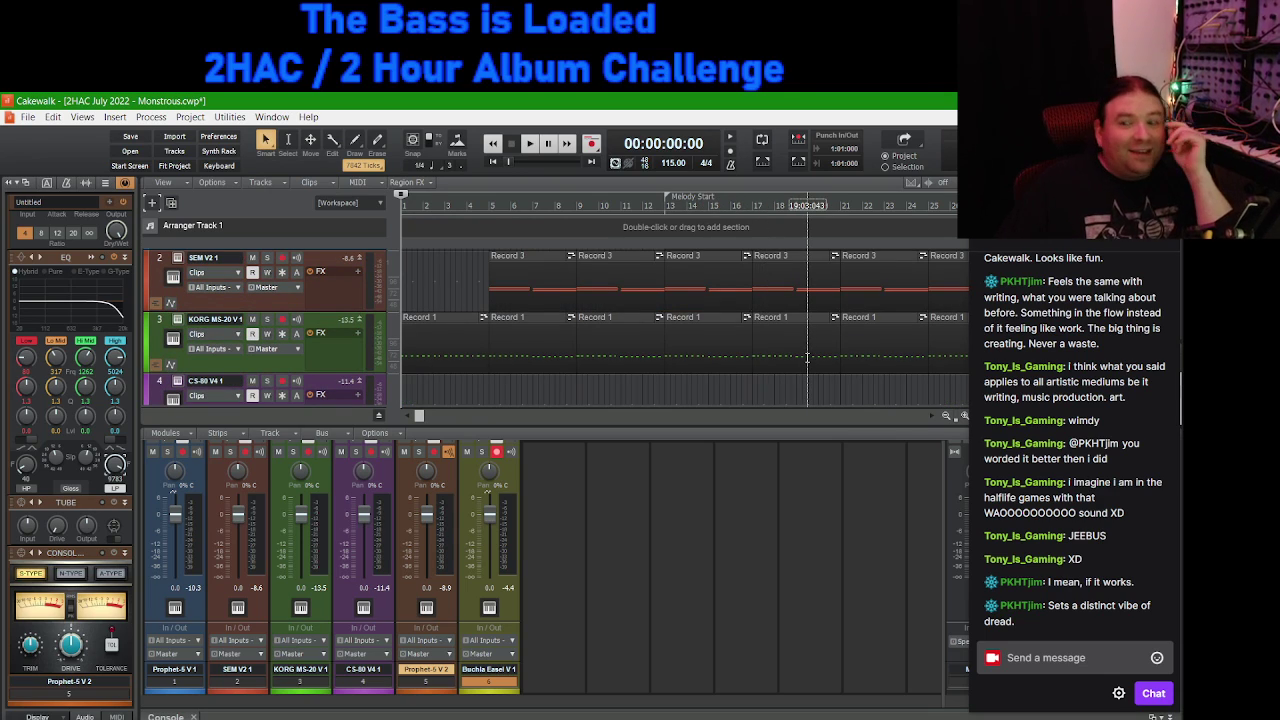
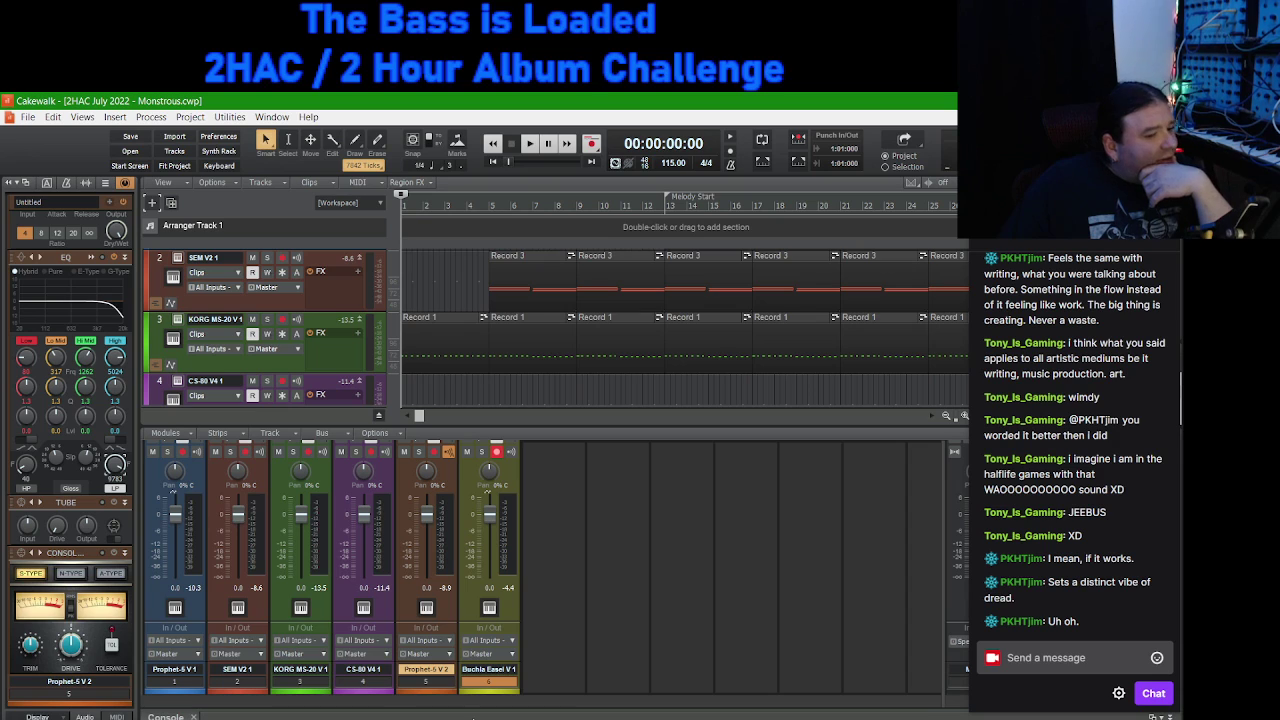
Step: Select the Master bus and insert a Tape Emulator module into its ProChannel
{"action": "left_click_drag", "start_coordinate": [970, 712], "coordinate": [966, 597]}
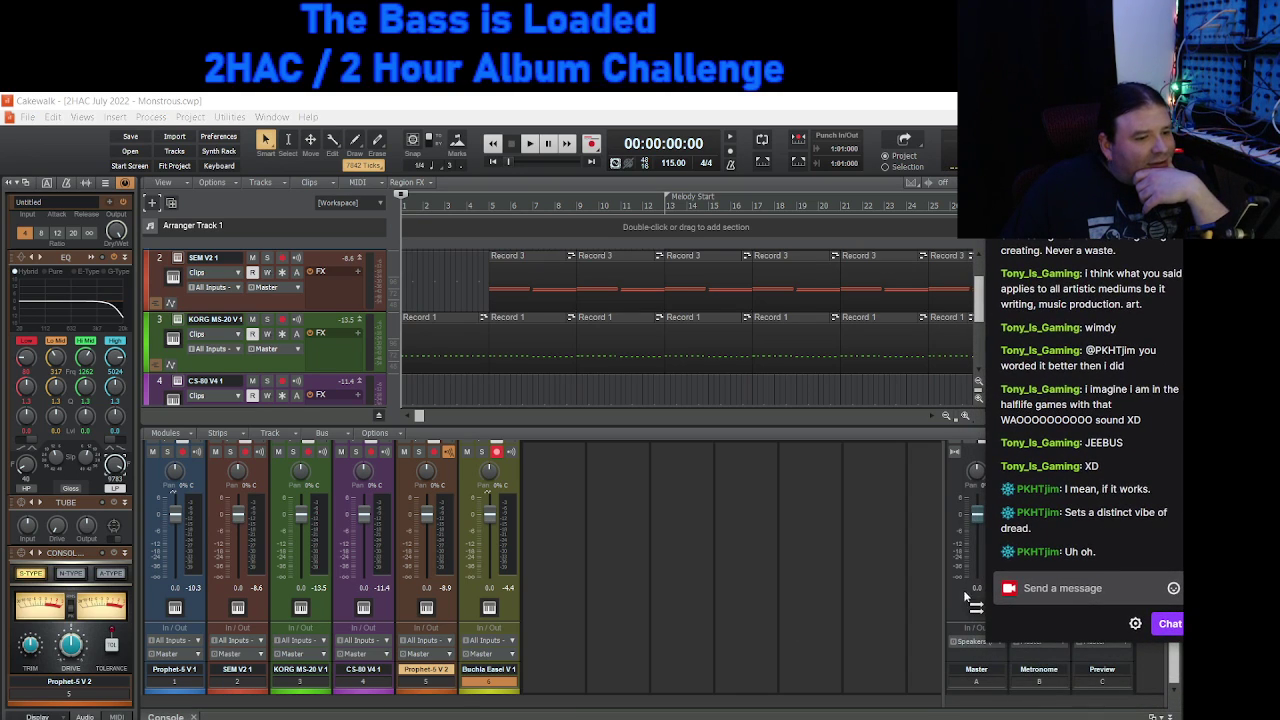
{"action": "left_click", "coordinate": [971, 656]}
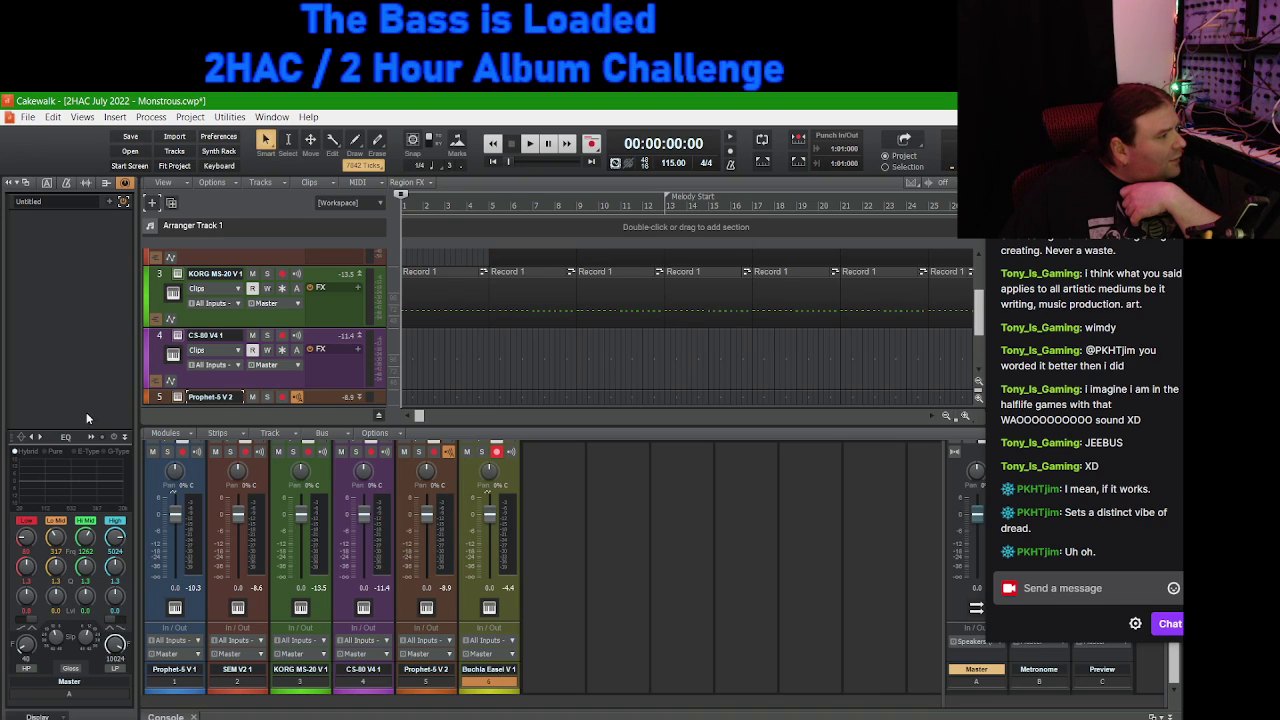
{"action": "right_click", "coordinate": [30, 279]}
{"action": "mouse_move", "coordinate": [152, 290]}
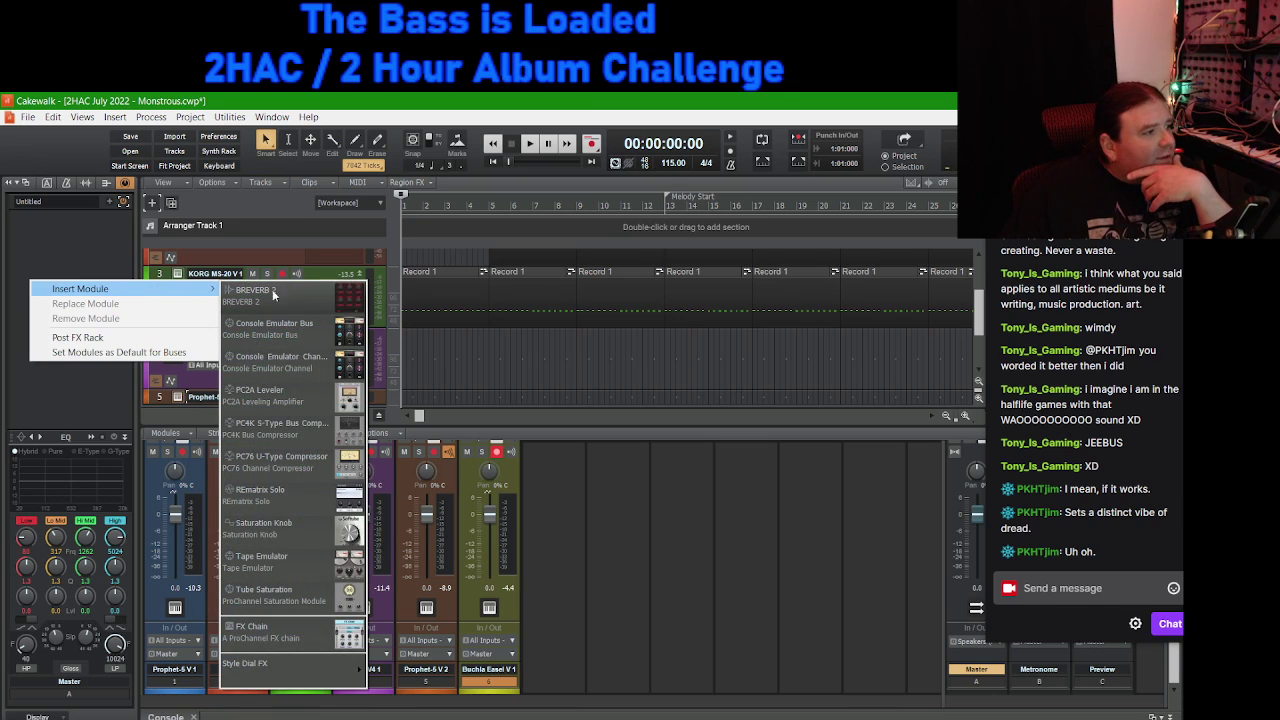
{"action": "left_click", "coordinate": [290, 566]}
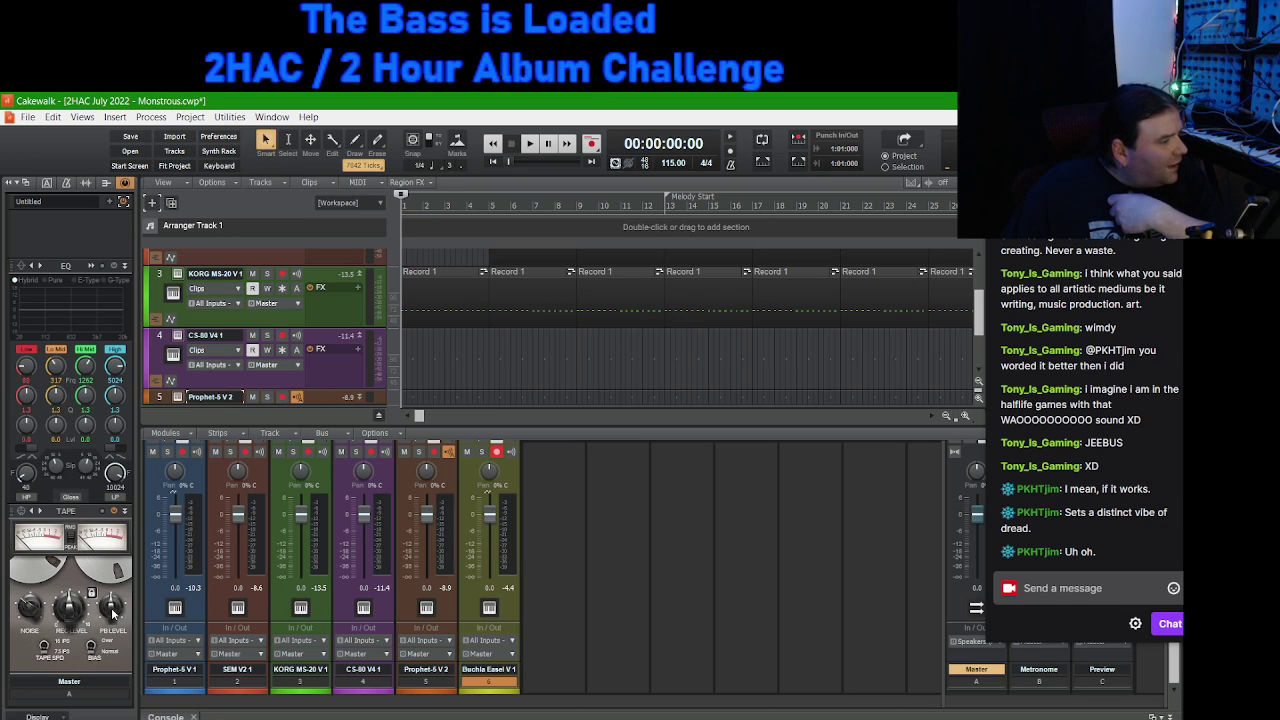
Step: Play the song from the start to its end while checking the Prophet-5 V 2, Buchla Easel V 1 and Master channel modules
{"action": "left_click", "coordinate": [531, 144]}
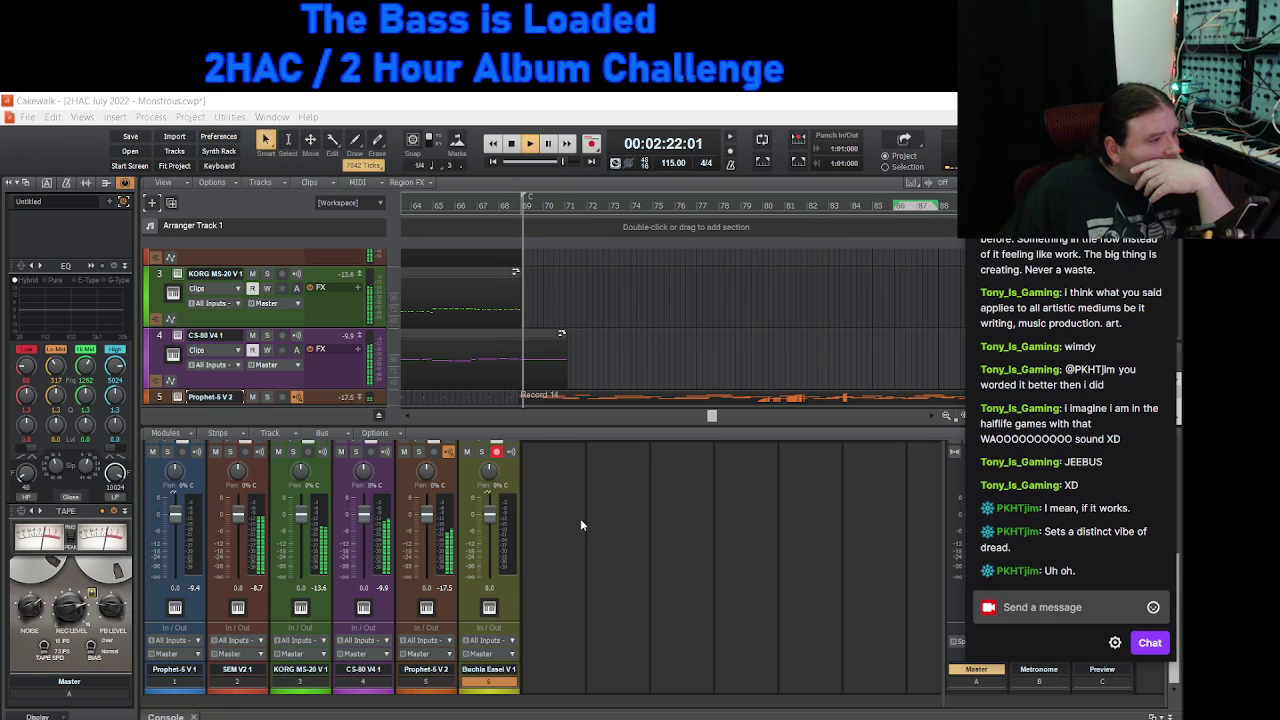
{"action": "left_click", "coordinate": [498, 453]}
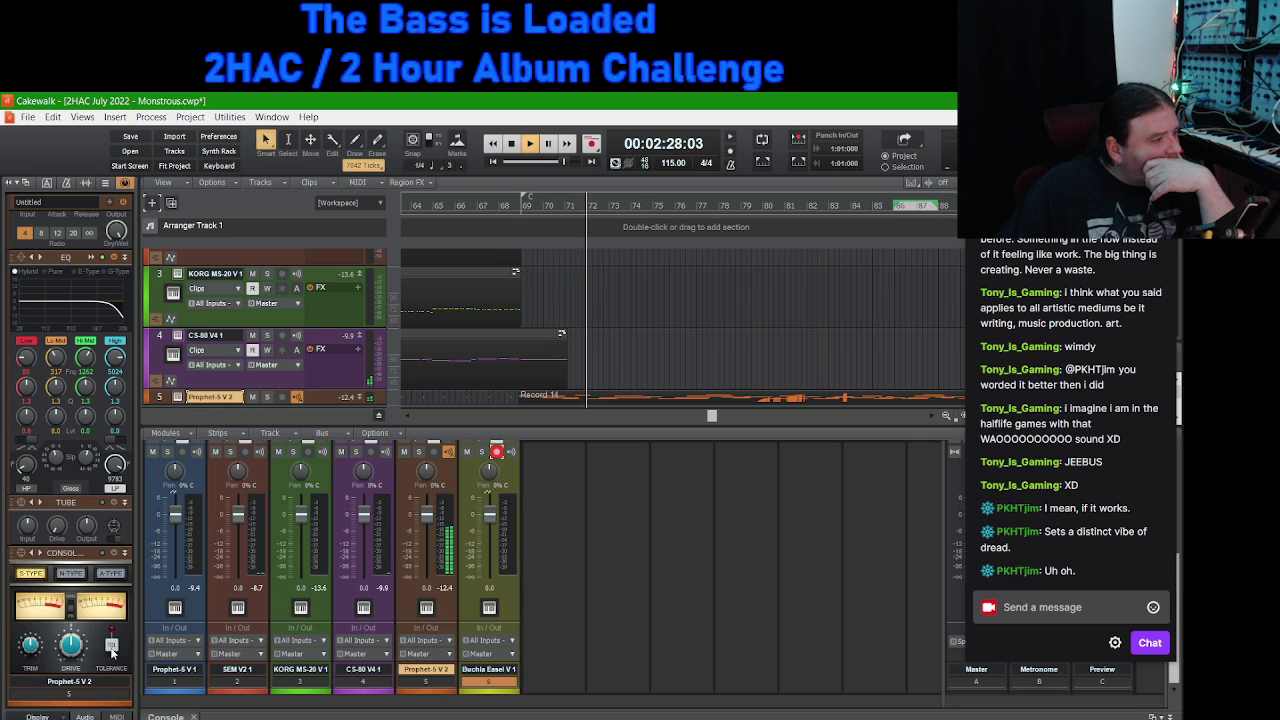
{"action": "left_click", "coordinate": [953, 663]}
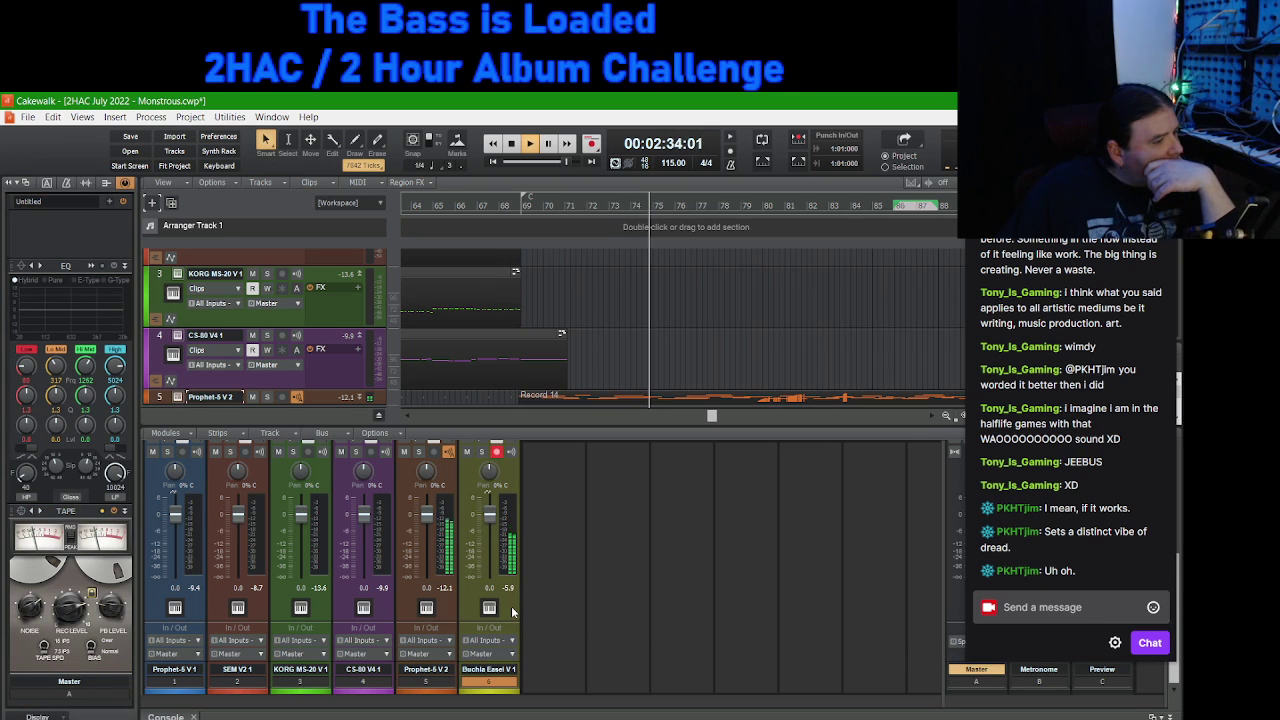
{"action": "left_click", "coordinate": [512, 612]}
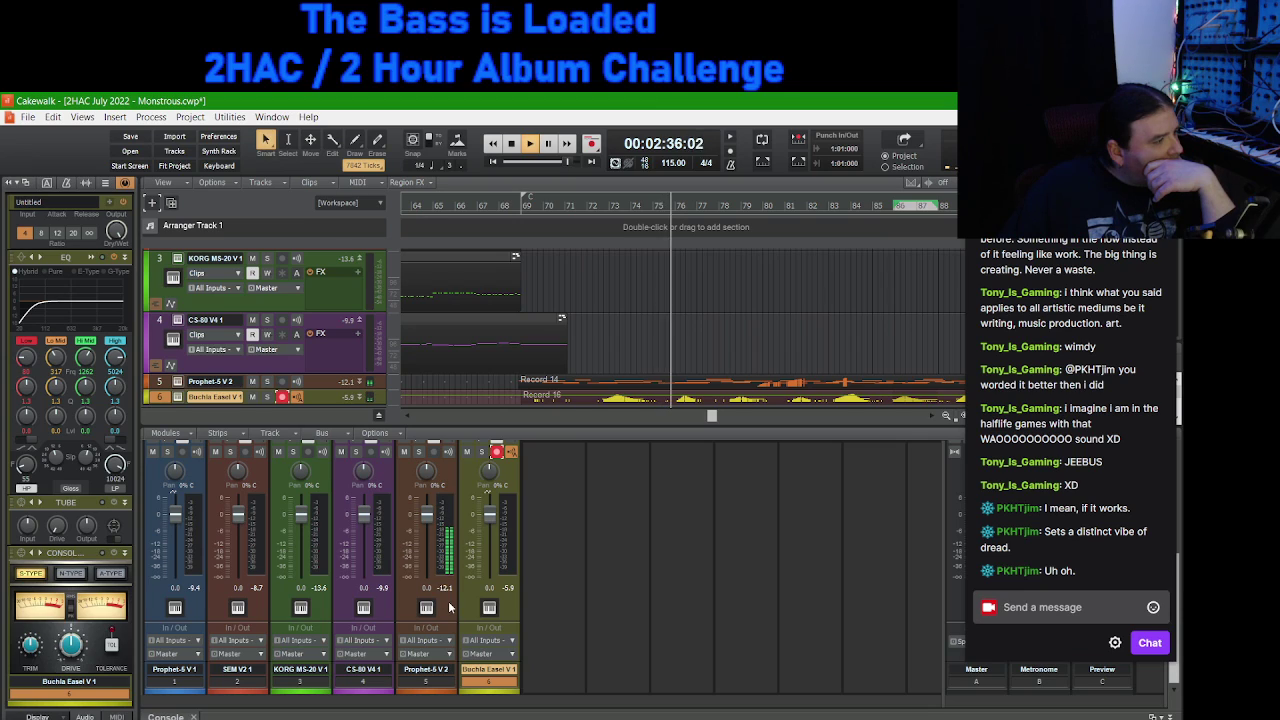
{"action": "left_click", "coordinate": [449, 607]}
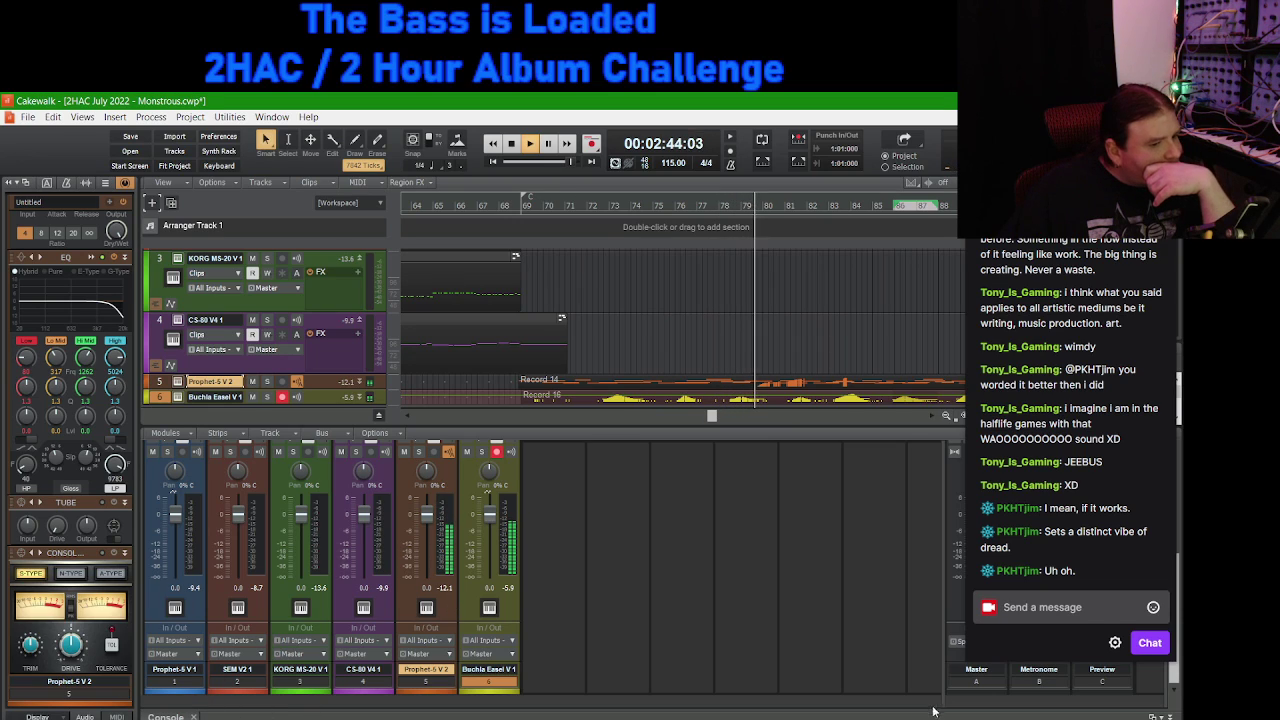
{"action": "left_click", "coordinate": [951, 665]}
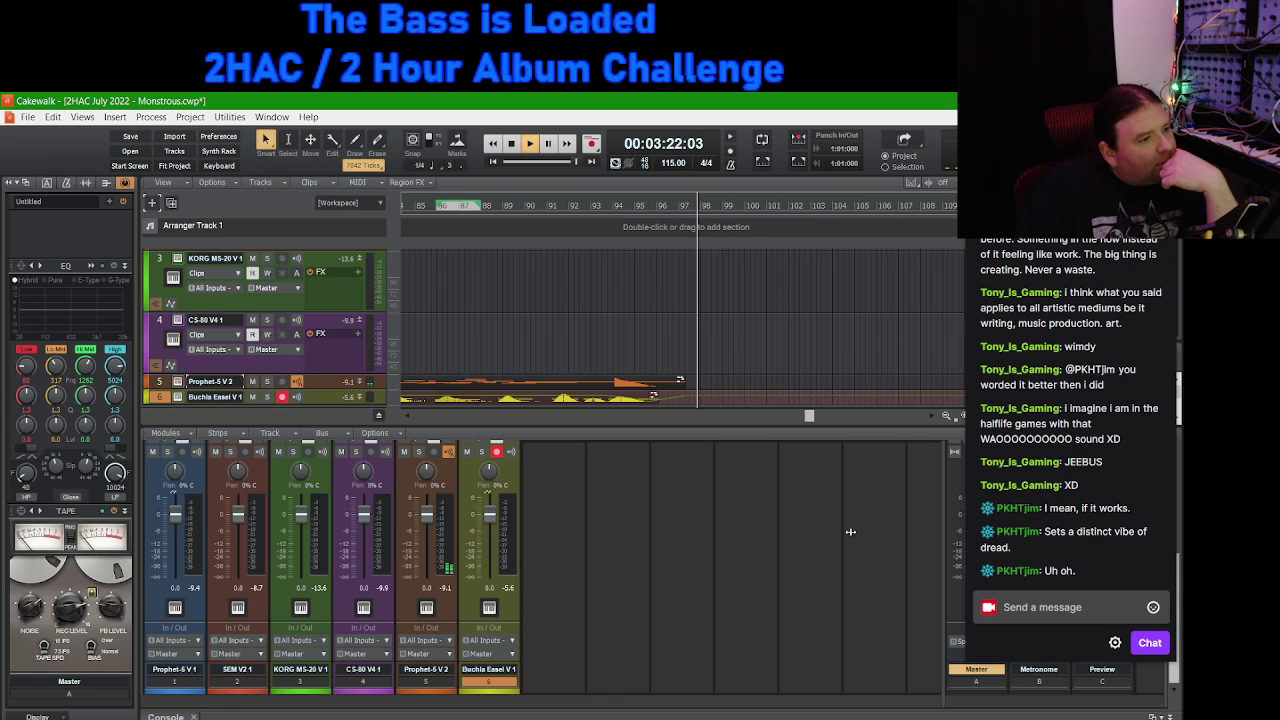
{"action": "key", "text": "space"}
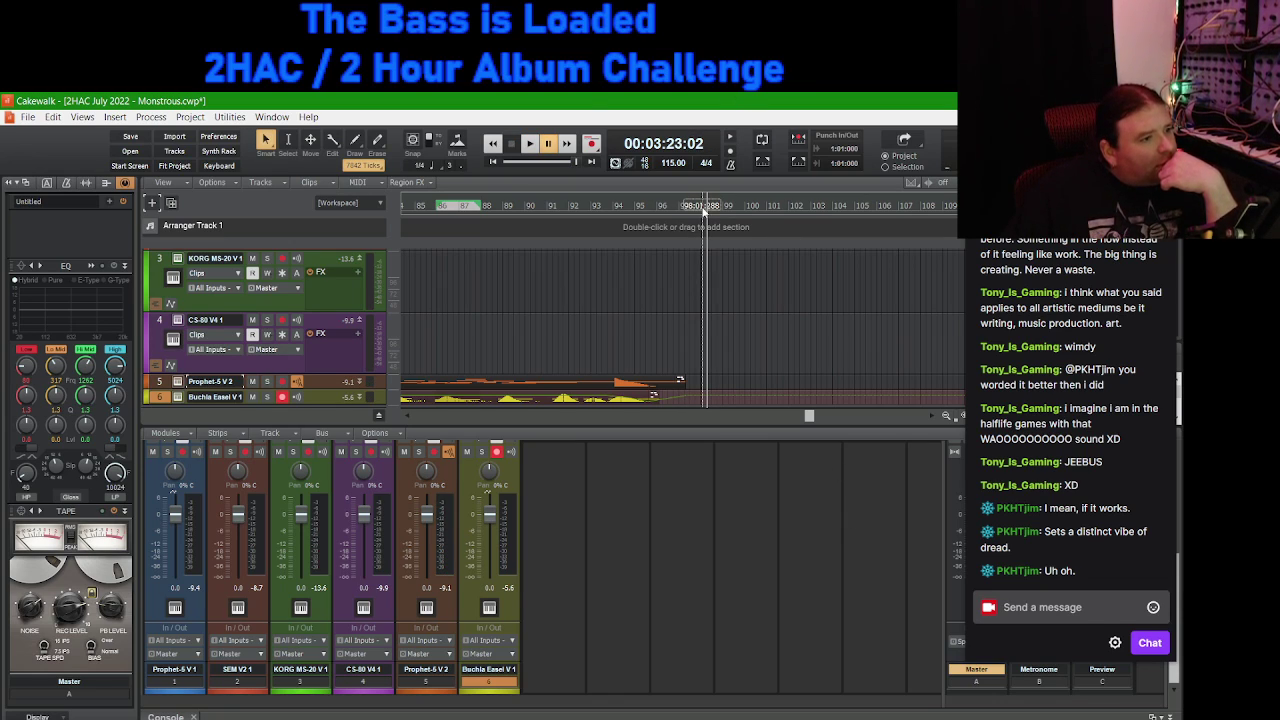
Step: Turn on snap to grid and play back the ending from measure 94, pausing just past measure 98
{"action": "left_click", "coordinate": [412, 140]}
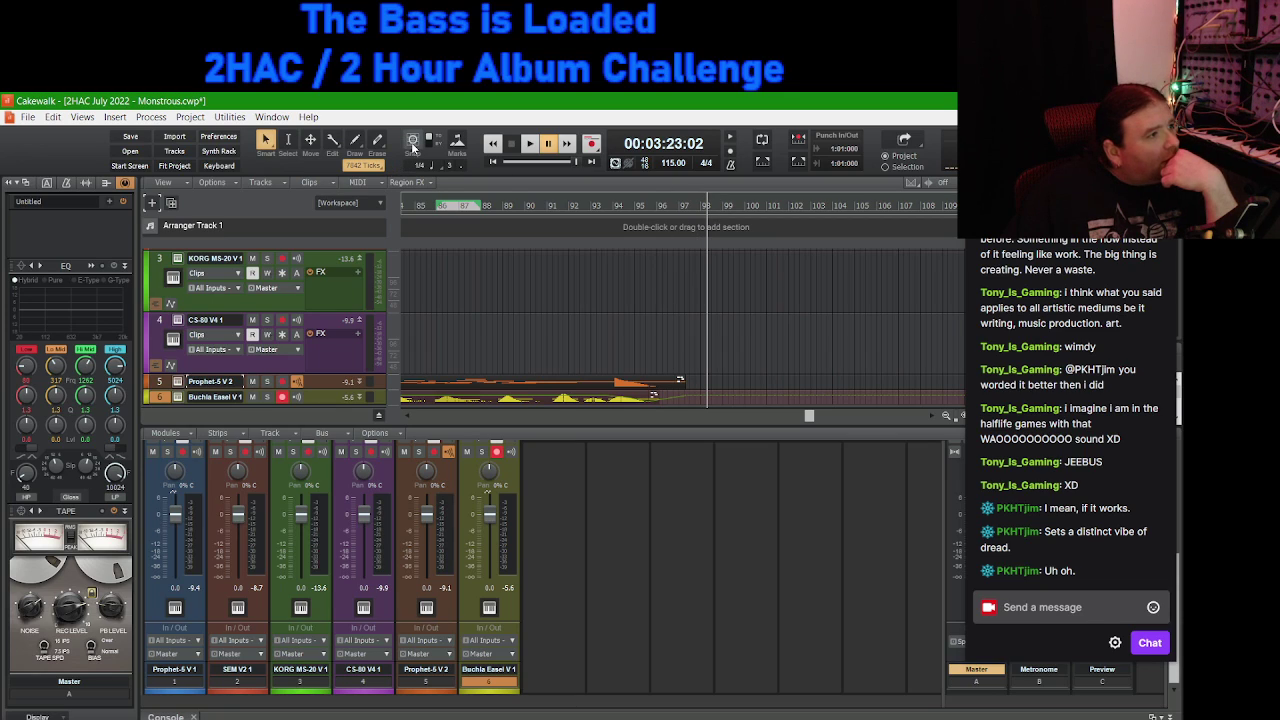
{"action": "left_click", "coordinate": [704, 211]}
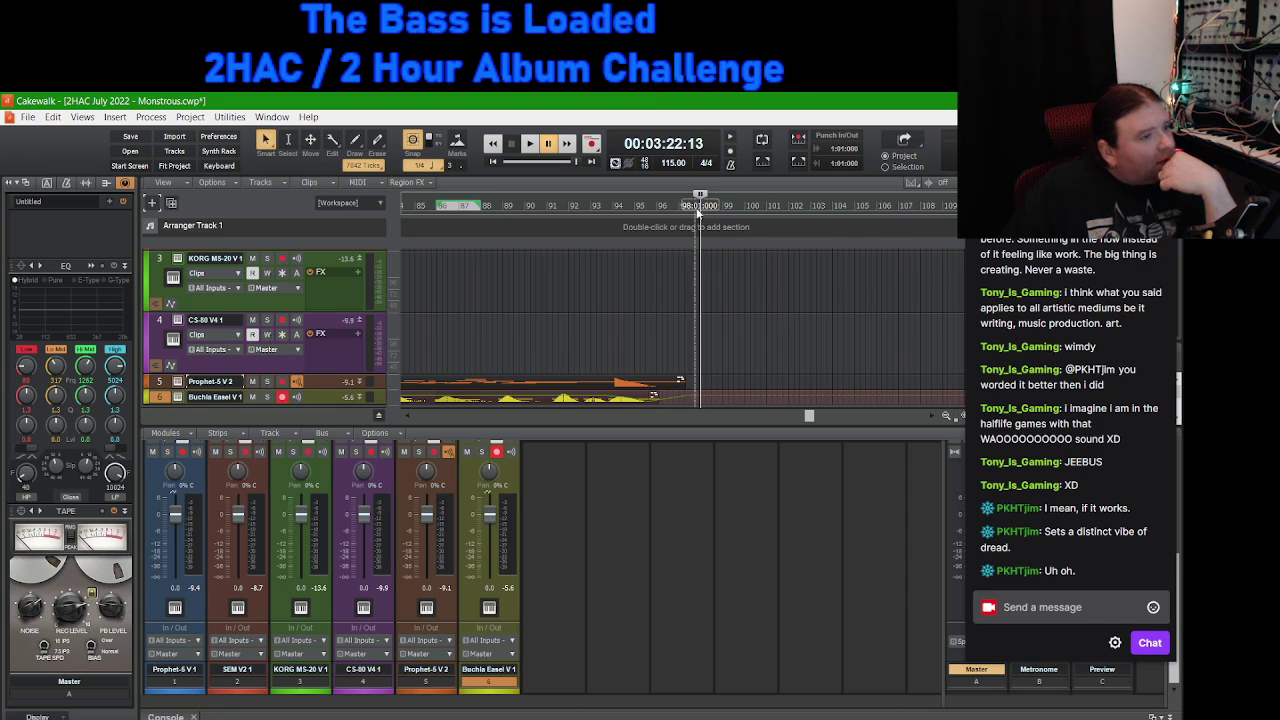
{"action": "left_click", "coordinate": [608, 213]}
{"action": "key", "text": "space"}
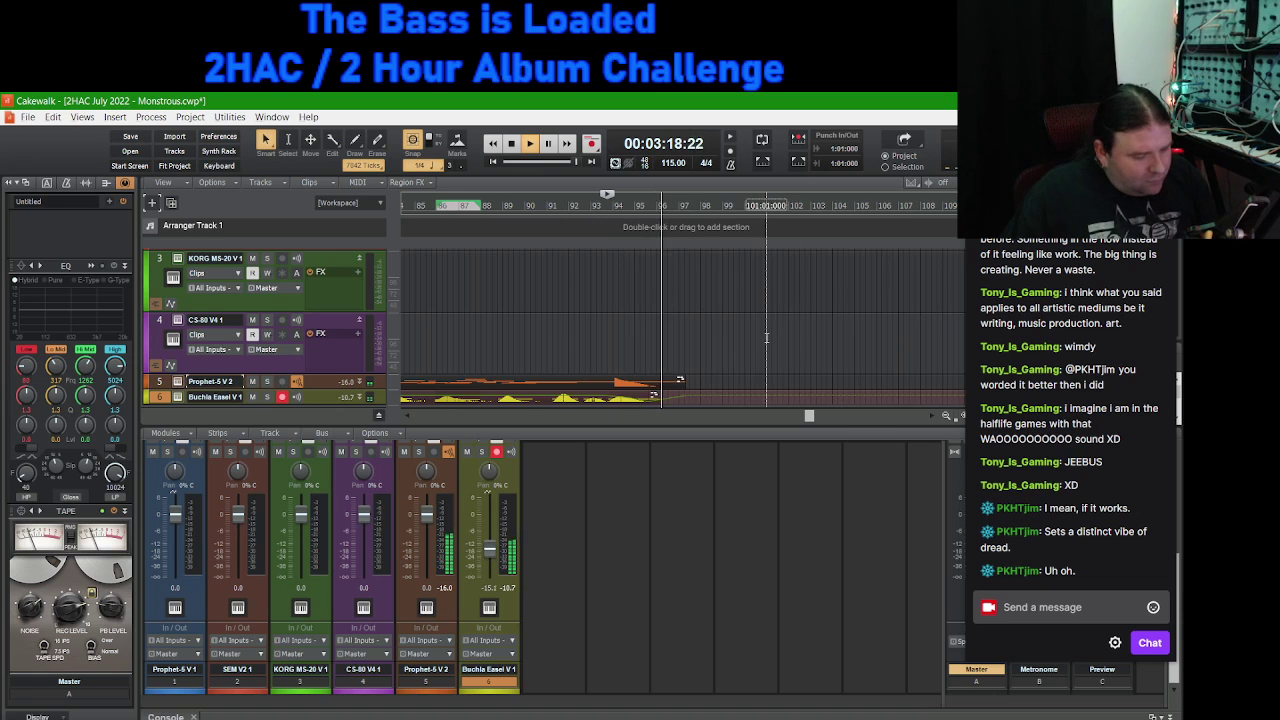
{"action": "scroll", "coordinate": [745, 310], "scroll_direction": "up", "scroll_amount": 2}
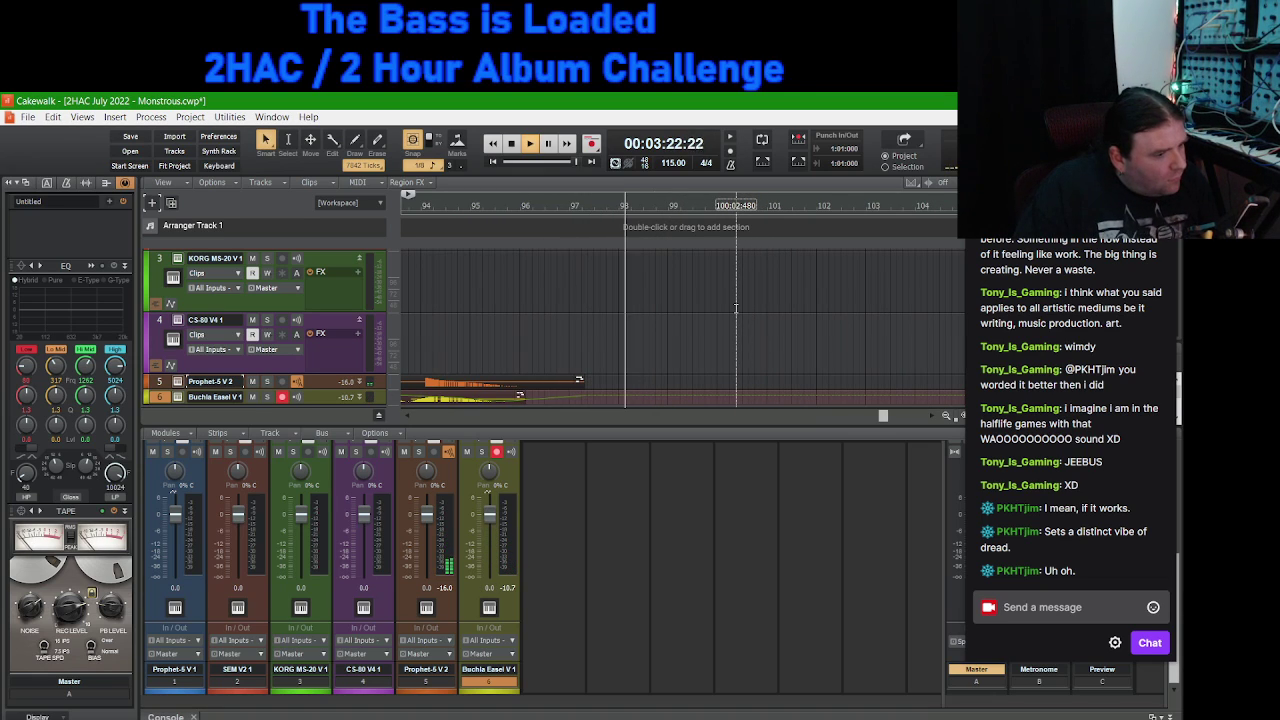
{"action": "key", "text": "ctrl+space"}
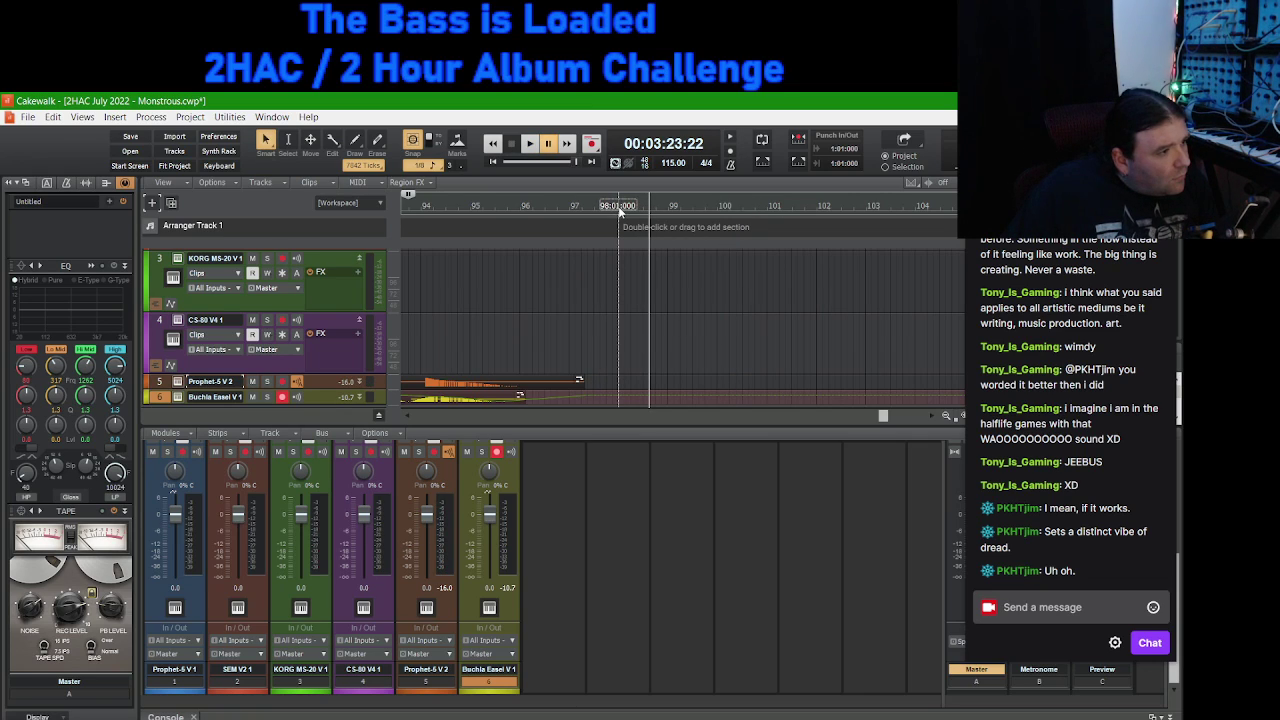
Step: Replay the ending from measure 94 twice to find where the last sound dies out
{"action": "left_click", "coordinate": [422, 214]}
{"action": "key", "text": "space"}
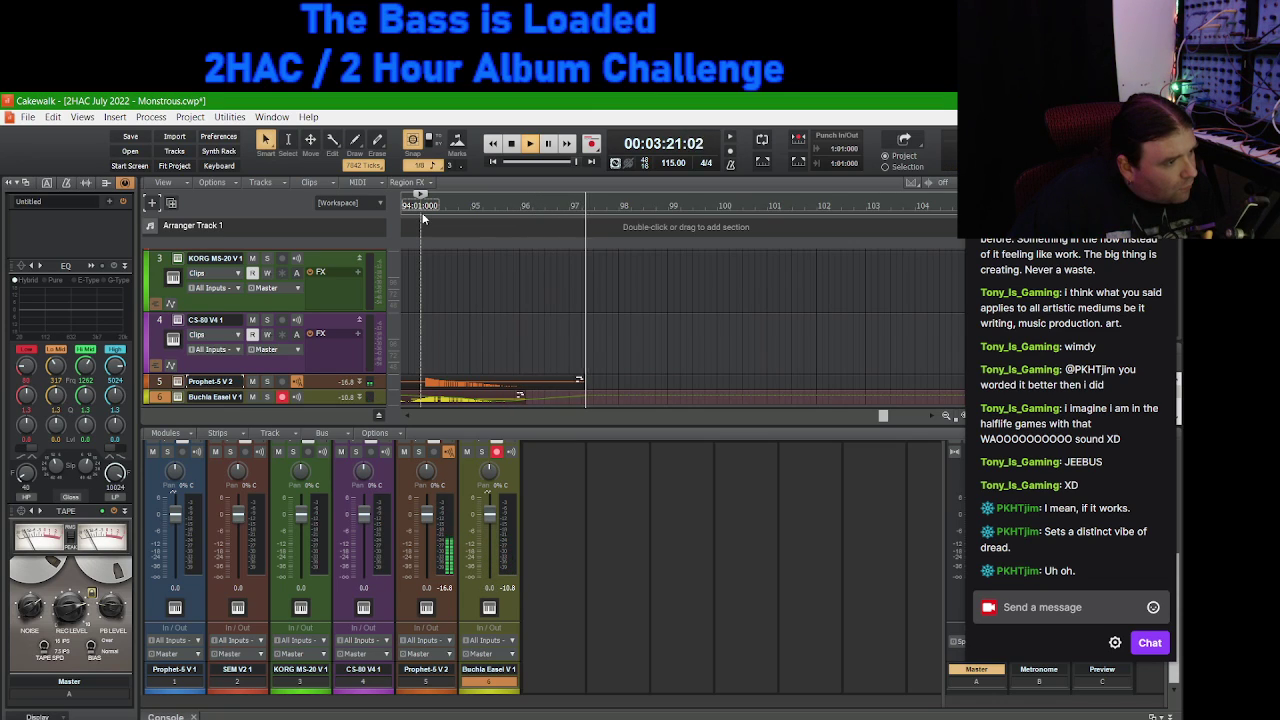
{"action": "key", "text": "ctrl+space"}
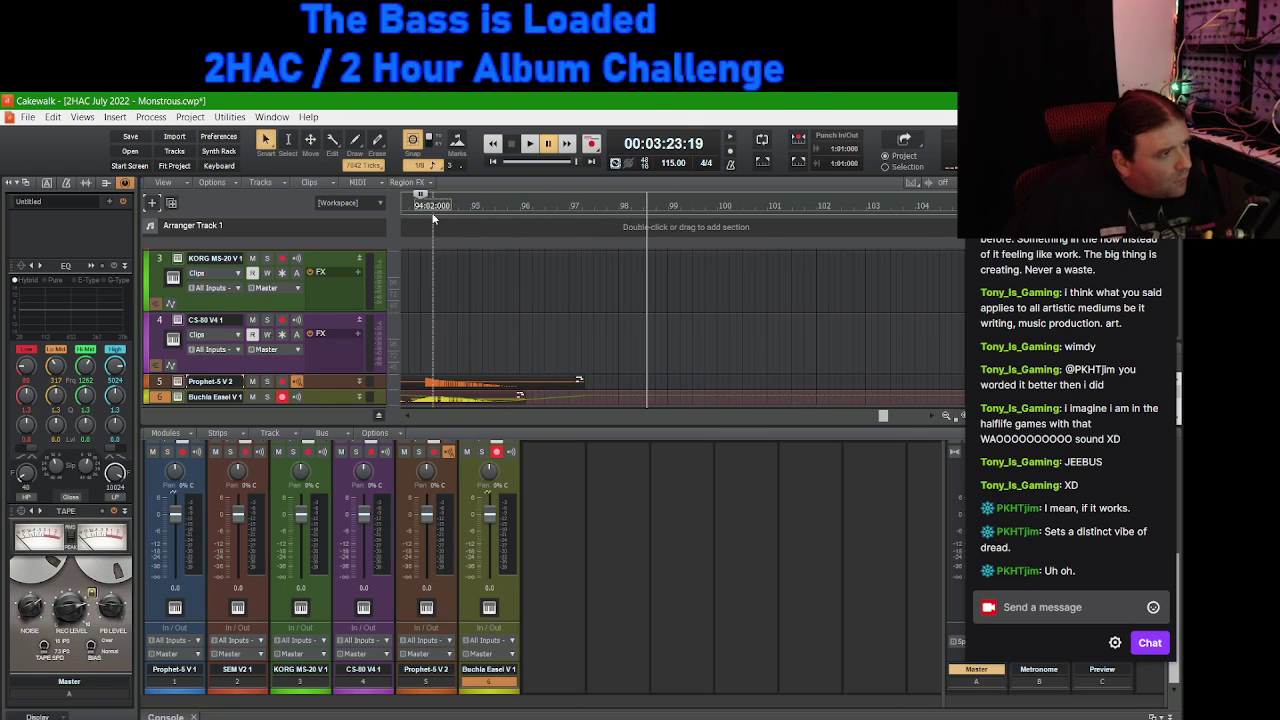
{"action": "left_click", "coordinate": [420, 208]}
{"action": "key", "text": "space"}
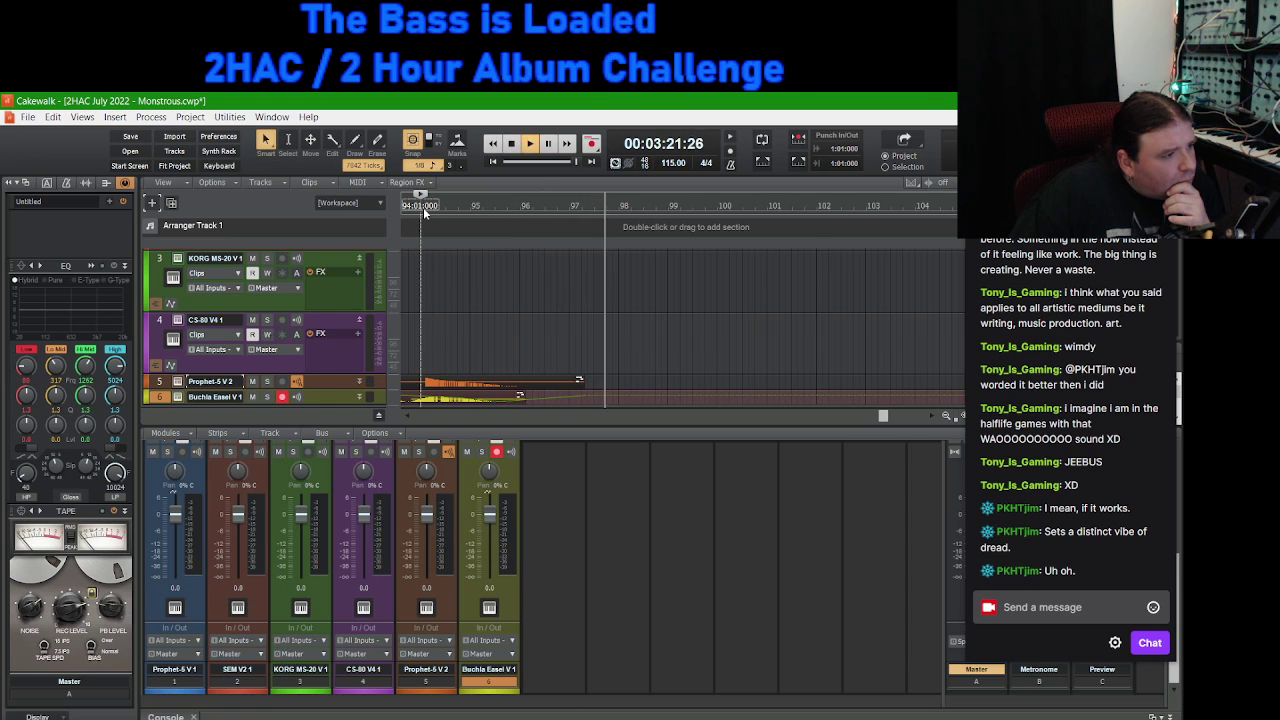
{"action": "key", "text": "space"}
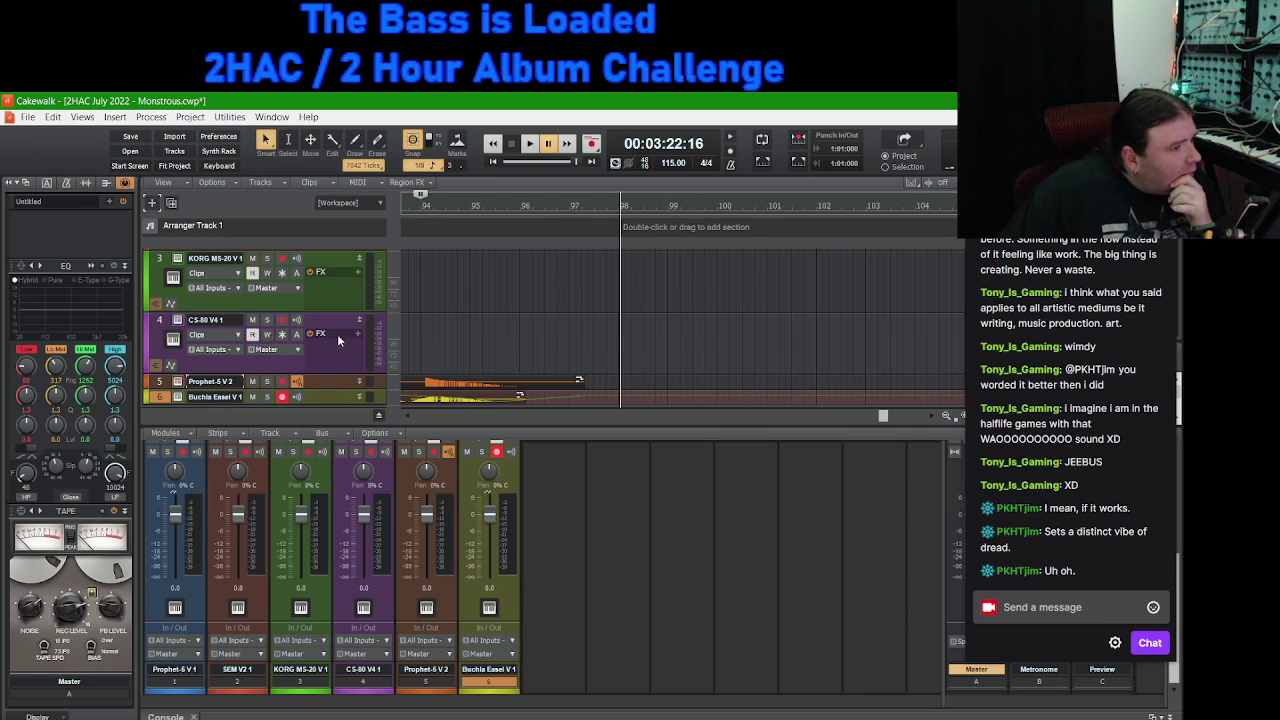
Step: Insert a marker named END at beat 3 of measure 98
{"action": "left_click", "coordinate": [641, 204]}
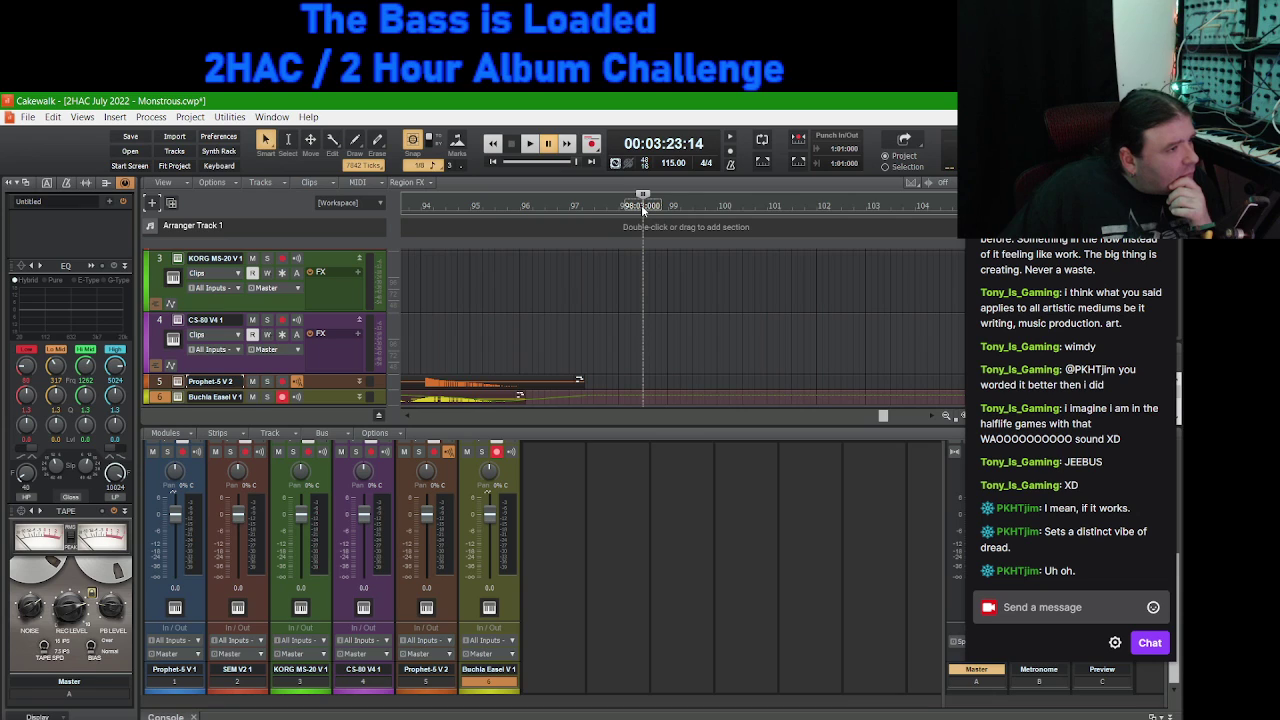
{"action": "right_click", "coordinate": [641, 204]}
{"action": "left_click", "coordinate": [684, 214]}
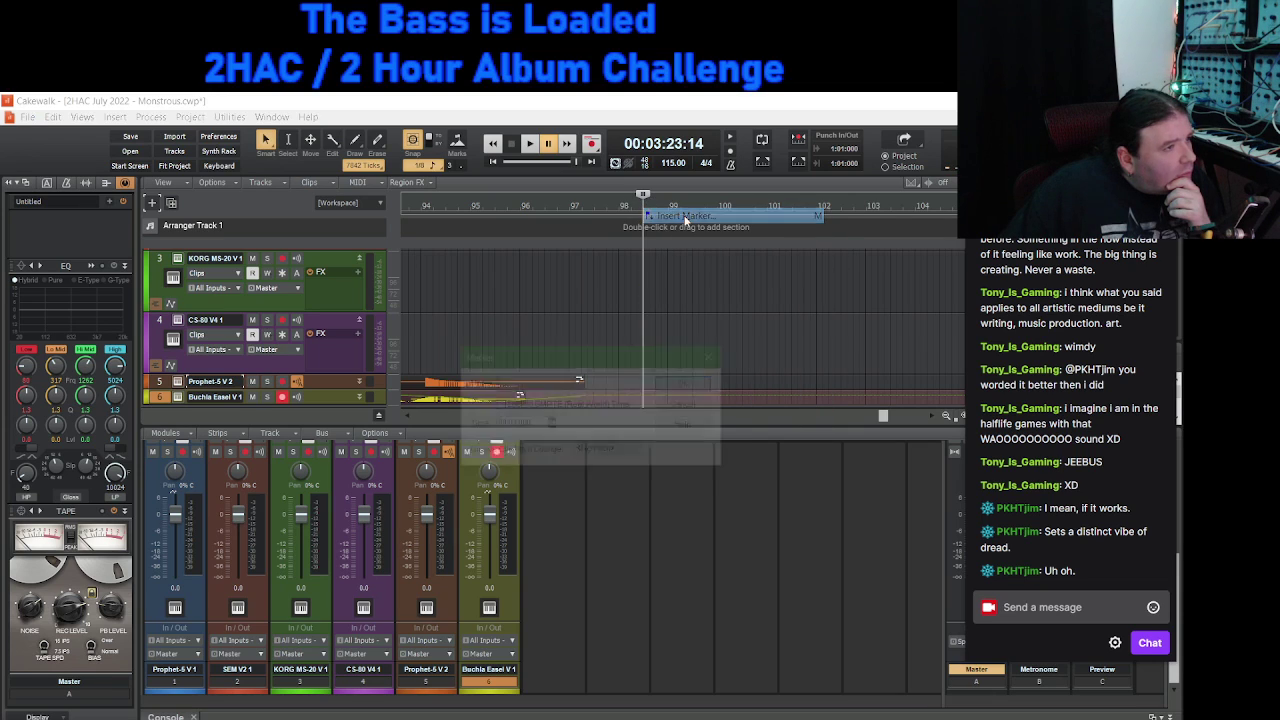
{"action": "type", "text": "END"}
{"action": "key", "text": "Return"}
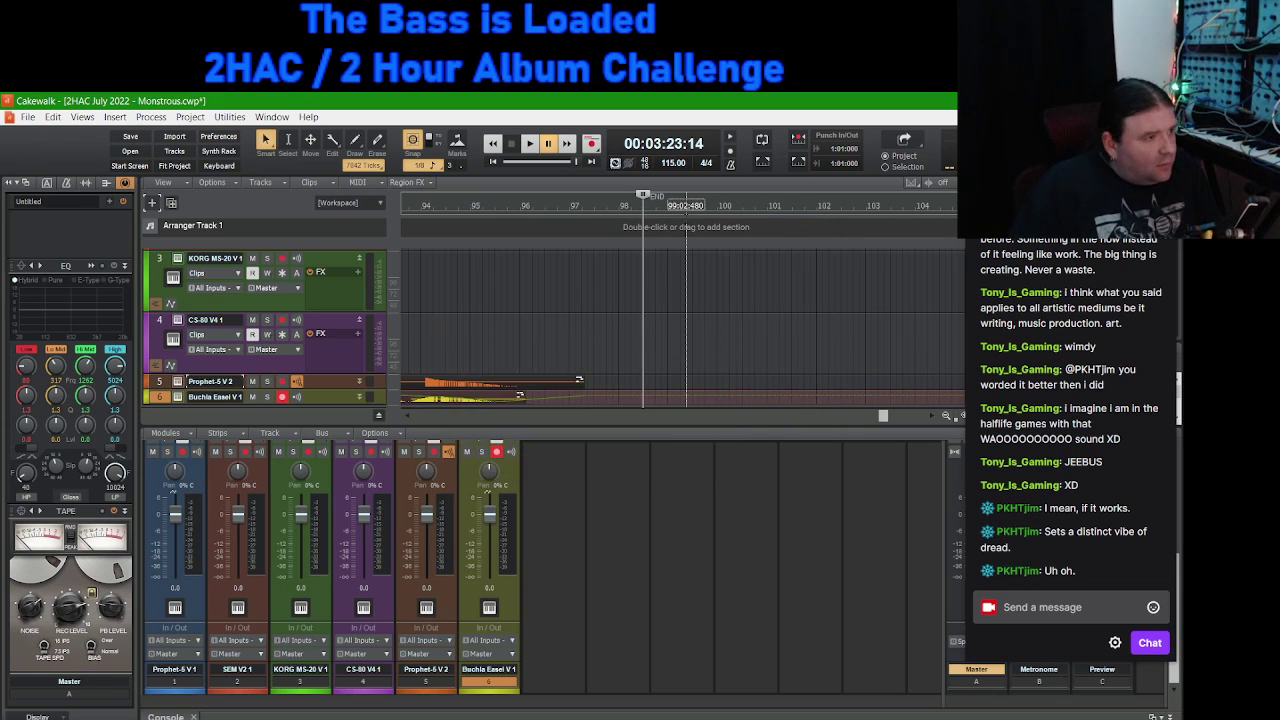
Step: Look over the arrangement from the ending back to the first measures and save the Monstrous project
{"action": "scroll", "coordinate": [751, 407], "scroll_direction": "down", "scroll_amount": 3}
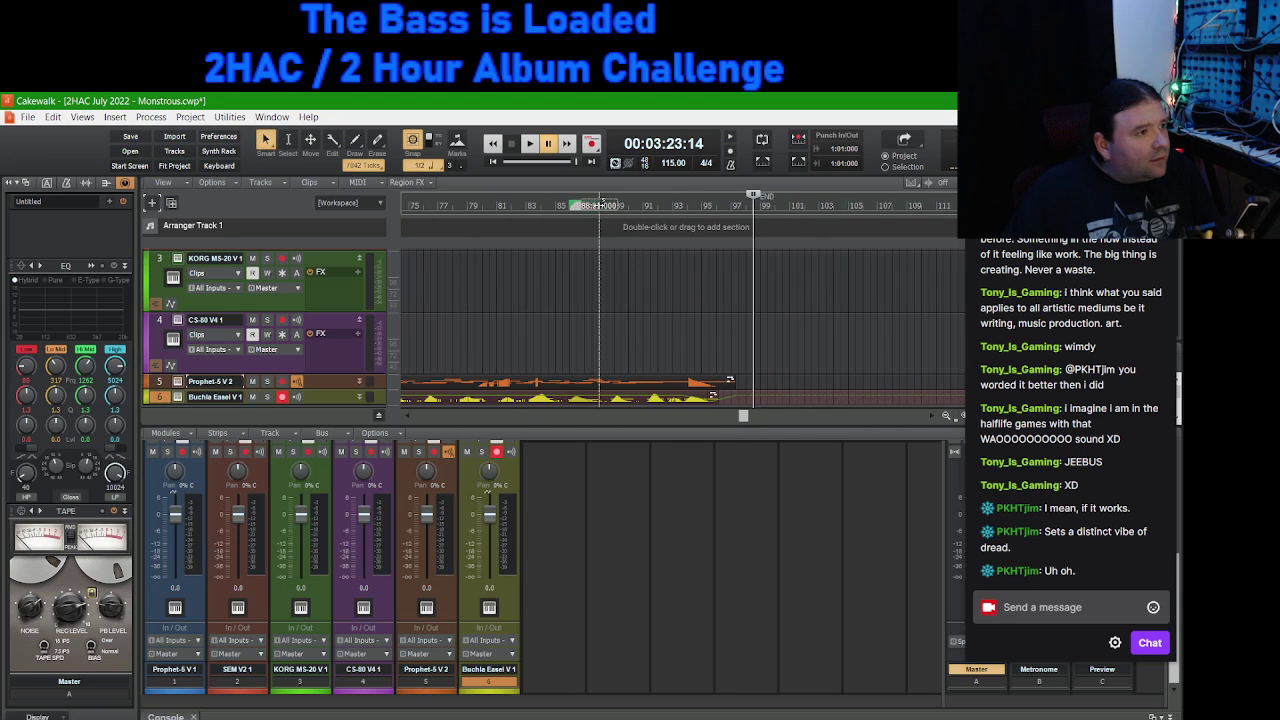
{"action": "left_click", "coordinate": [161, 260]}
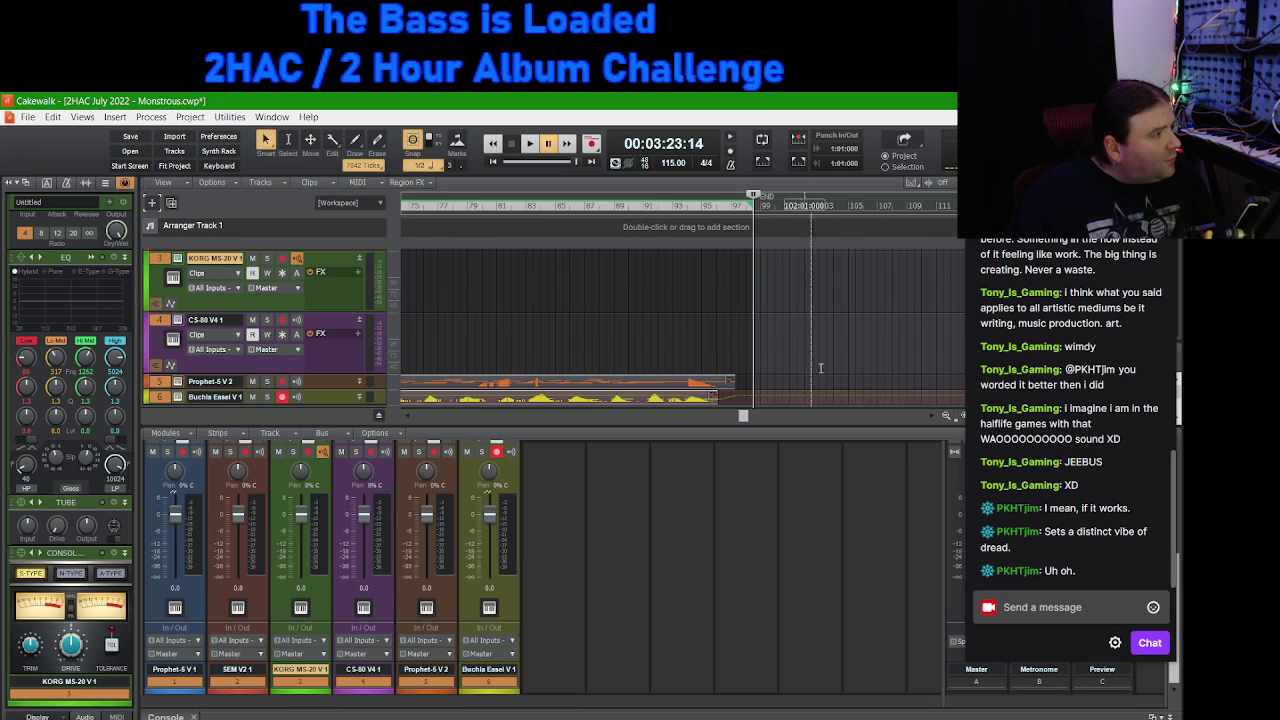
{"action": "left_click_drag", "start_coordinate": [743, 418], "coordinate": [405, 410]}
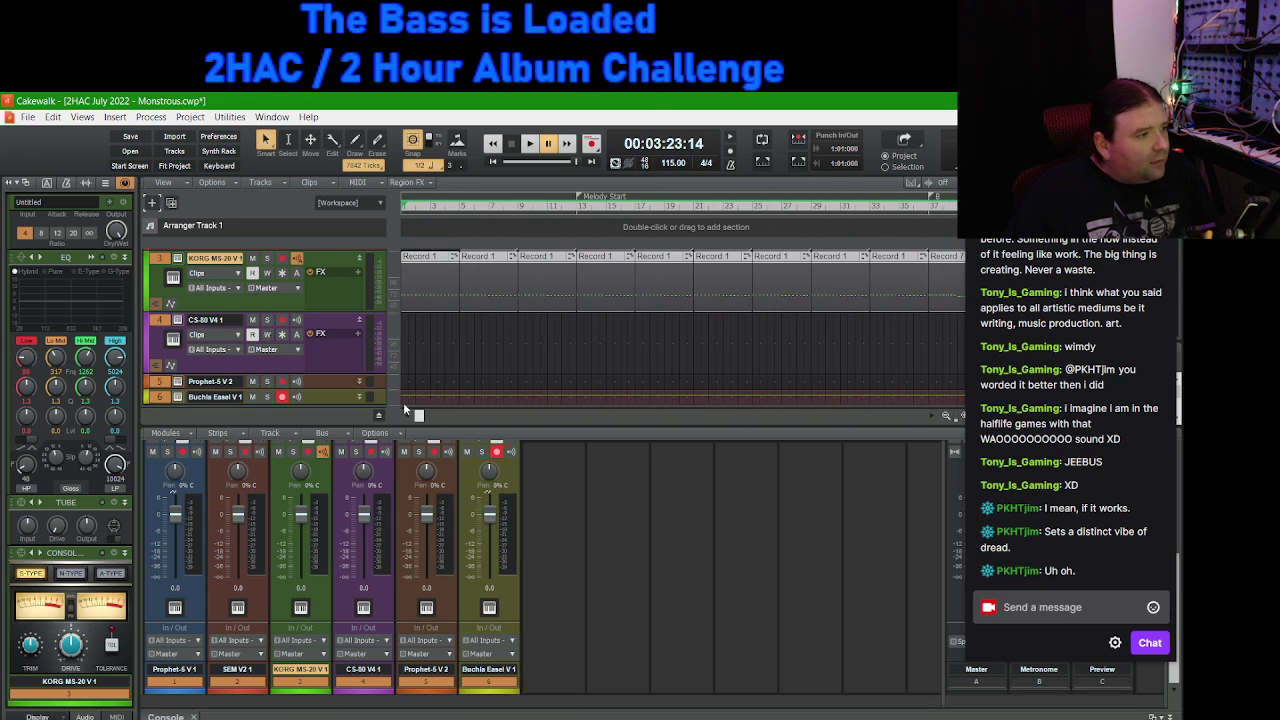
{"action": "scroll", "coordinate": [522, 318], "scroll_direction": "up", "scroll_amount": 3}
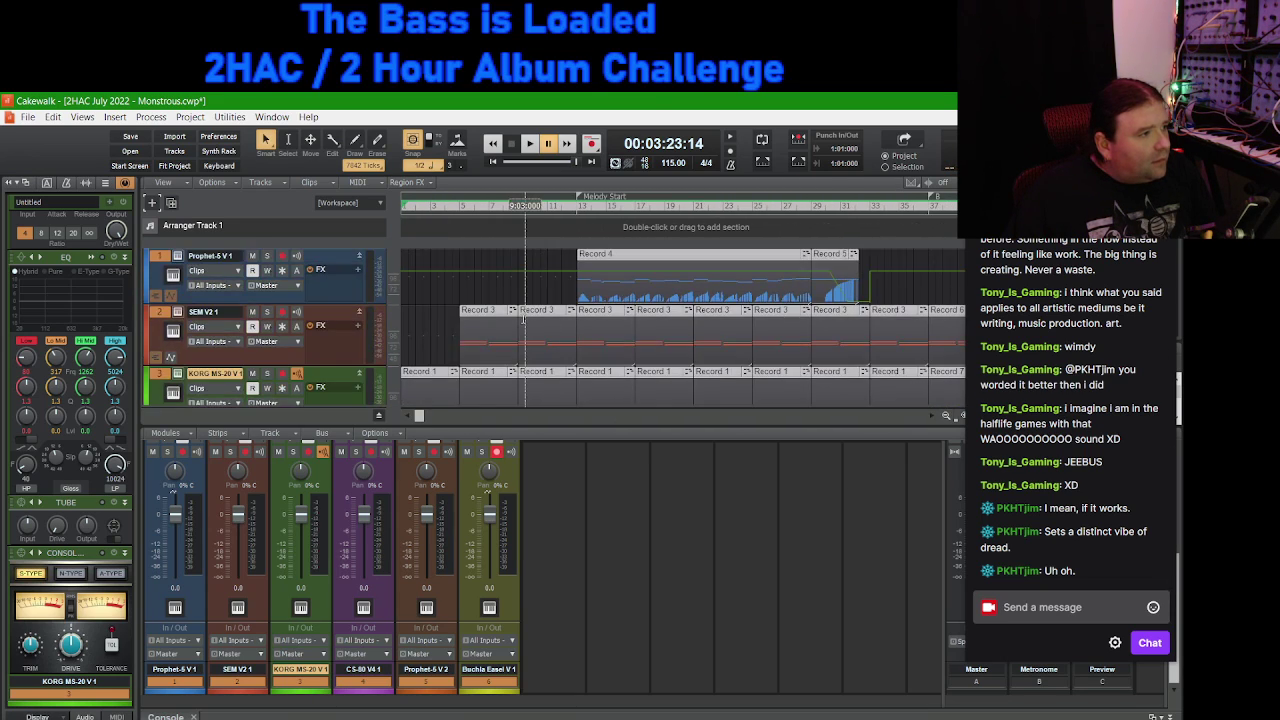
{"action": "scroll", "coordinate": [591, 320], "scroll_direction": "down", "scroll_amount": 3}
{"action": "scroll", "coordinate": [591, 330], "scroll_direction": "up", "scroll_amount": 3}
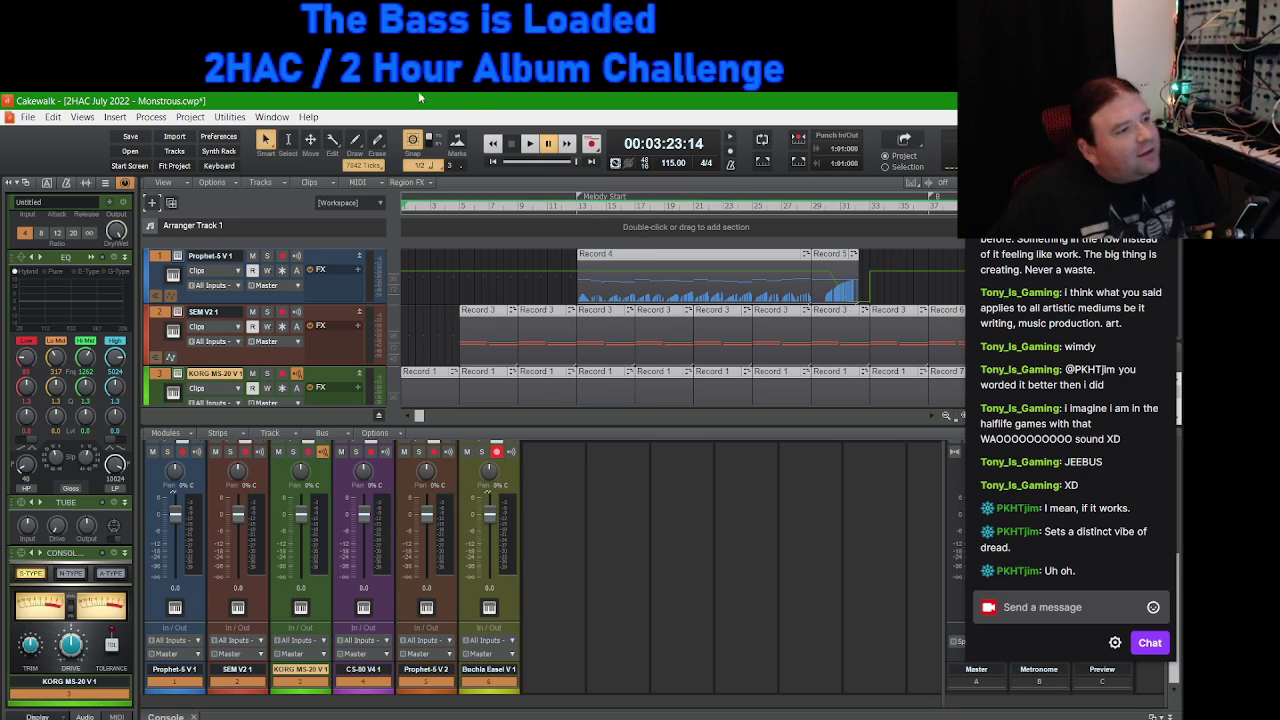
{"action": "left_click", "coordinate": [128, 138]}
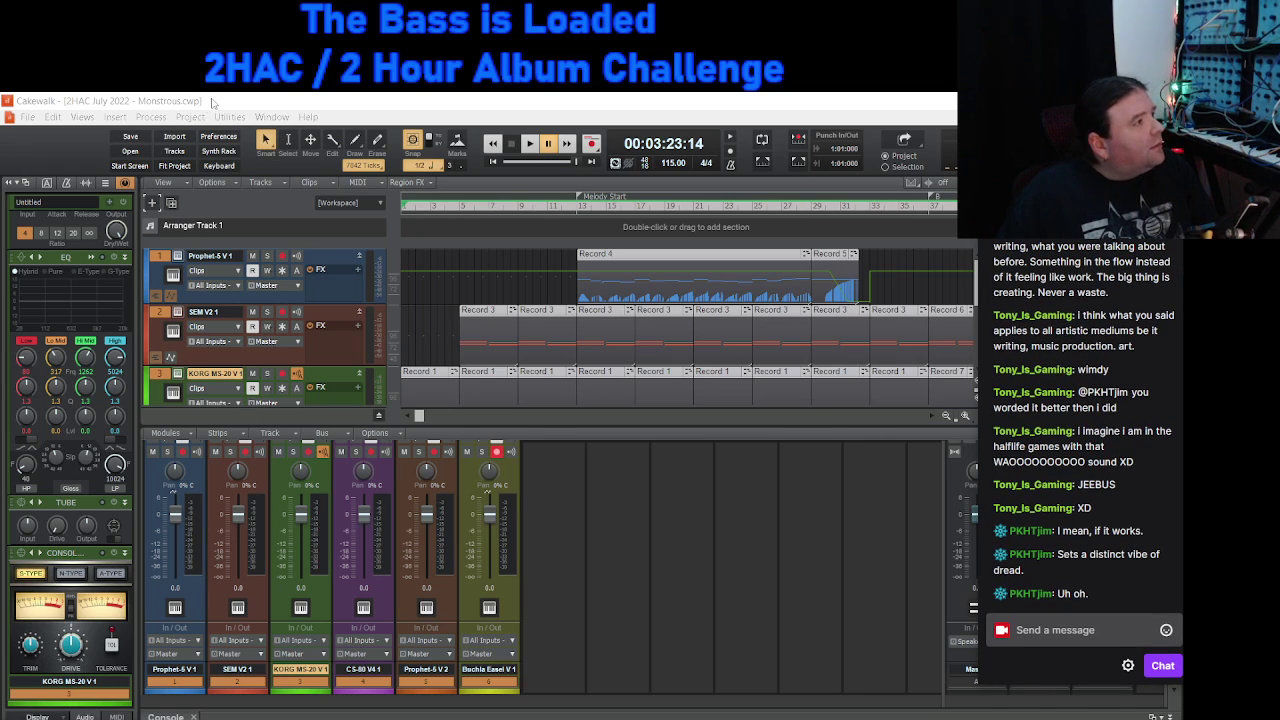
{"action": "left_click", "coordinate": [31, 140]}
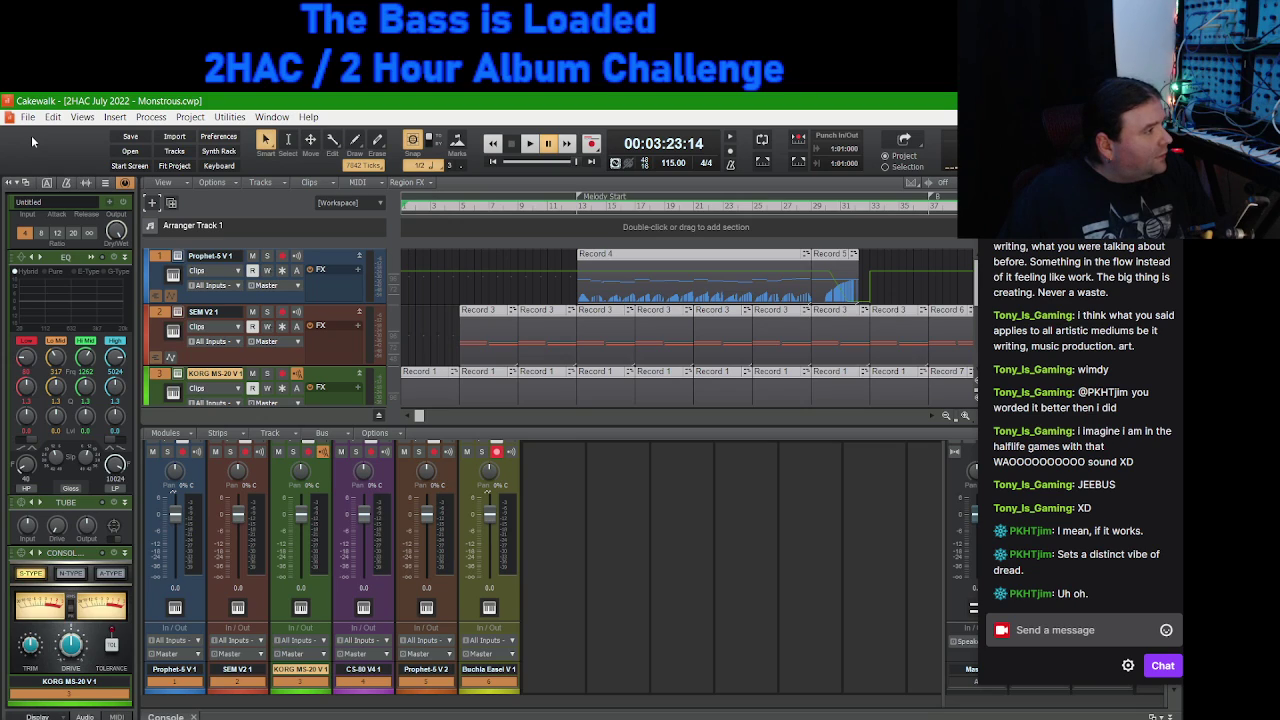
Step: Browse the modules available for the Master bus's ProChannel, including the Style Dial FX, without inserting any
{"action": "left_click", "coordinate": [948, 625]}
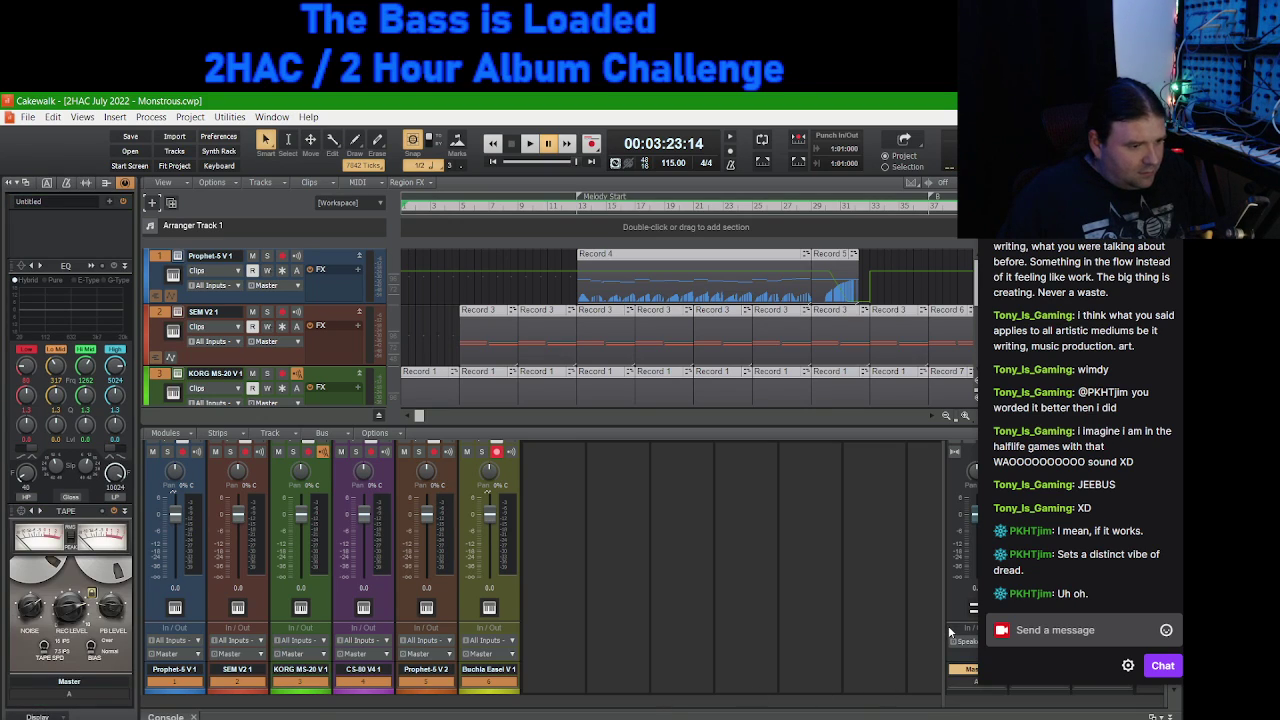
{"action": "right_click", "coordinate": [43, 239]}
{"action": "mouse_move", "coordinate": [128, 243]}
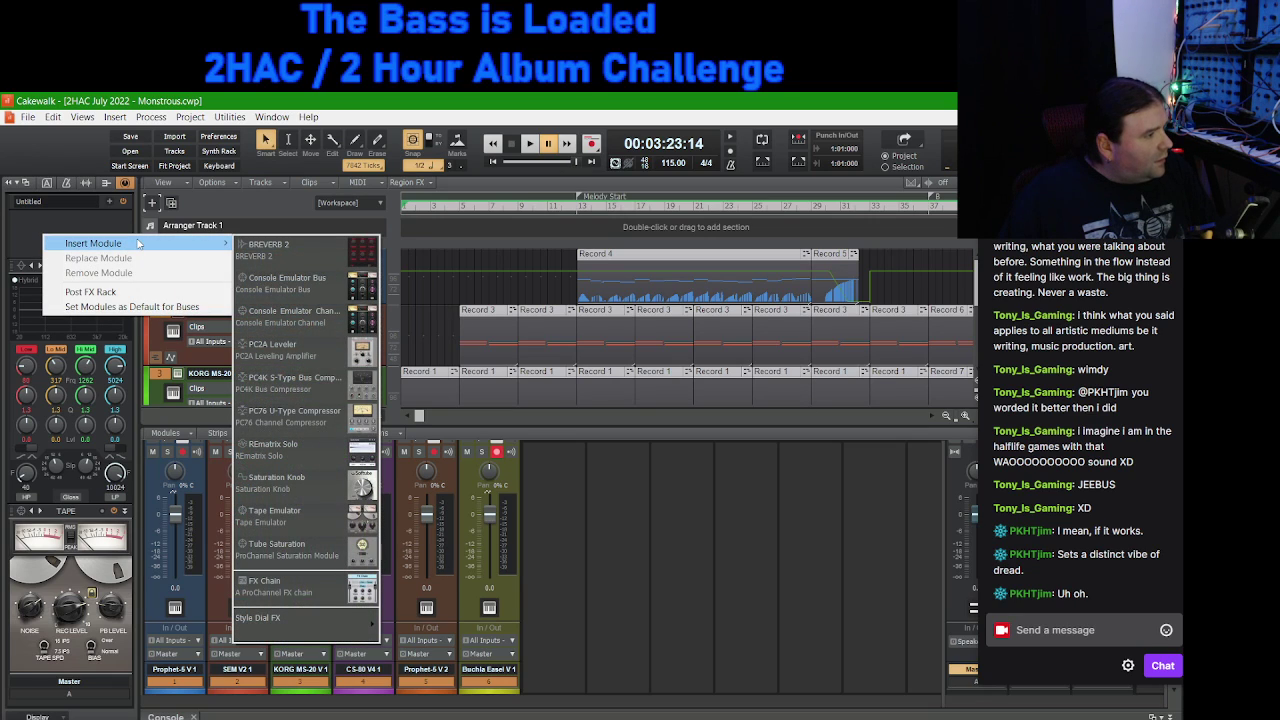
{"action": "mouse_move", "coordinate": [361, 630]}
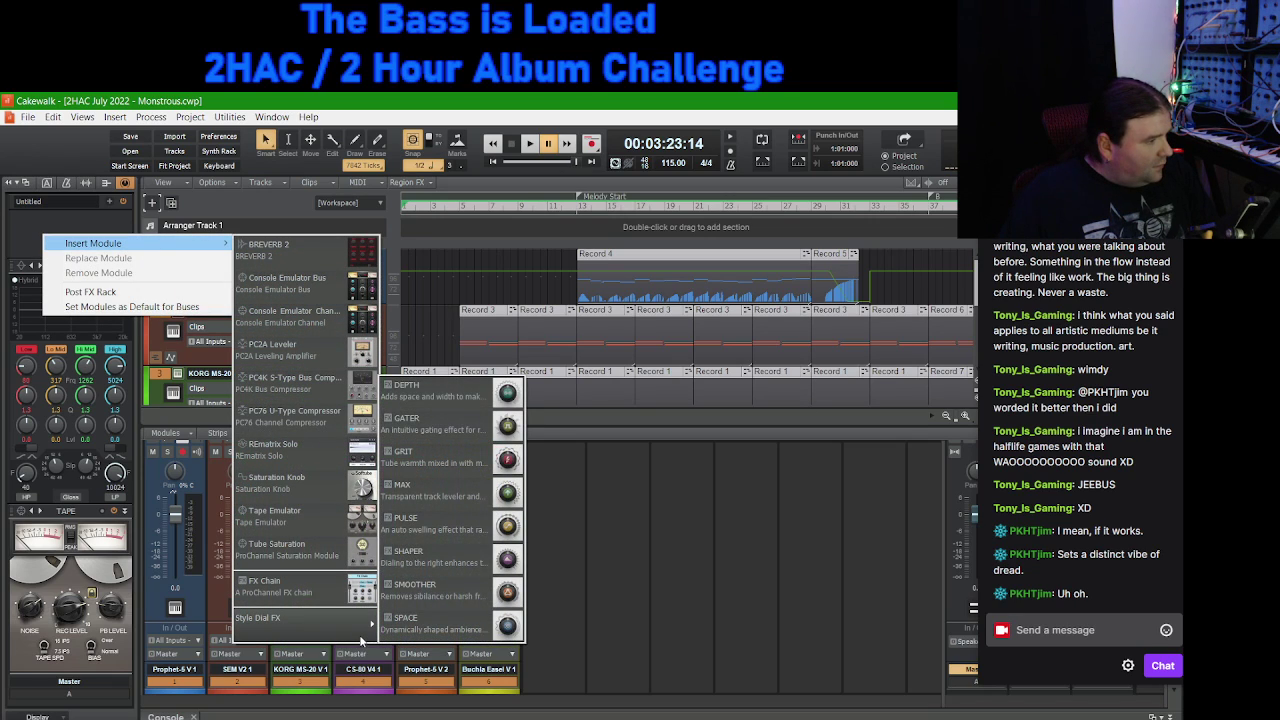
{"action": "key", "text": "Escape"}
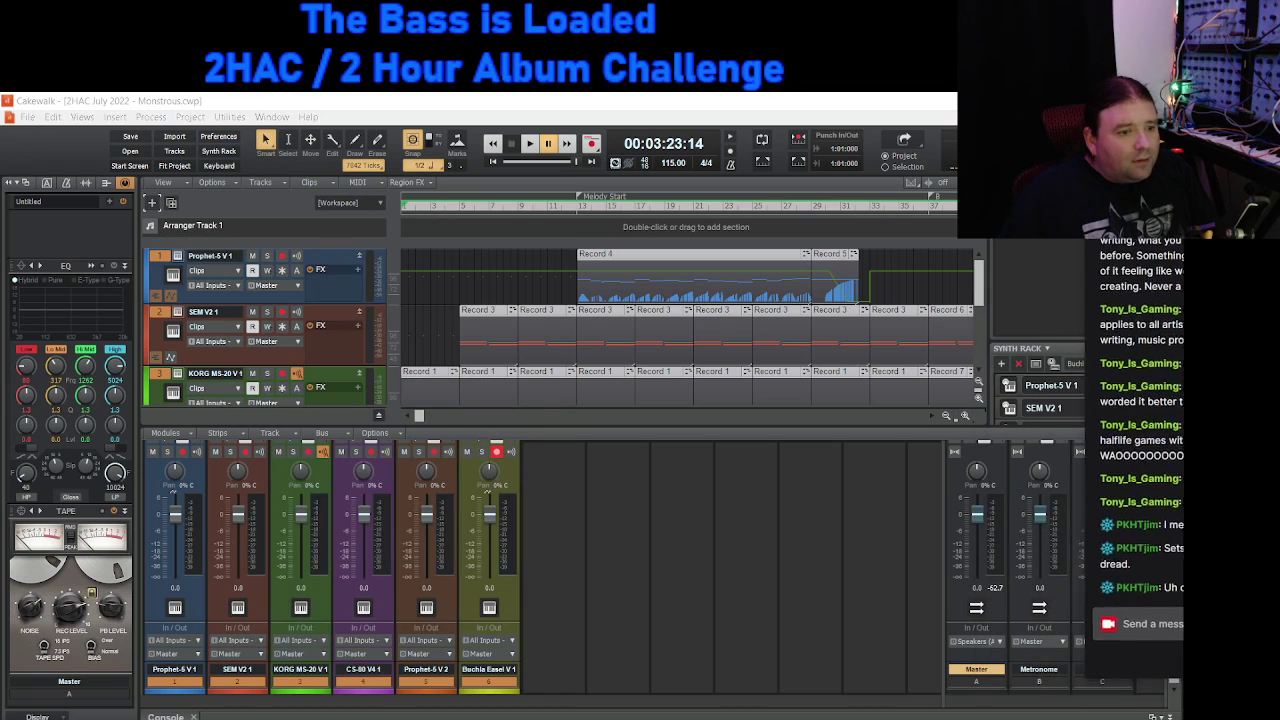
Step: Browse the Uncategorized, Mastering and EQ audio effects available for the Master bus's FX rack, without inserting any
{"action": "scroll", "coordinate": [1159, 530], "scroll_direction": "up", "scroll_amount": 5}
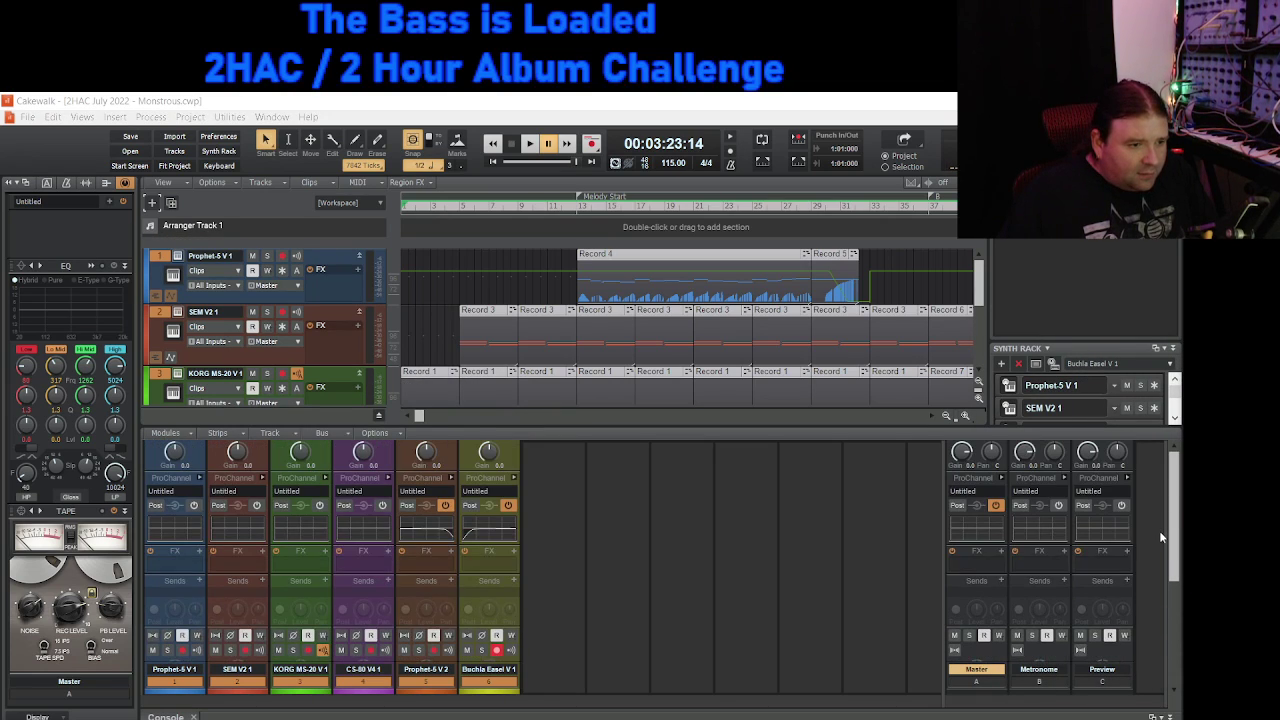
{"action": "left_click", "coordinate": [1001, 551]}
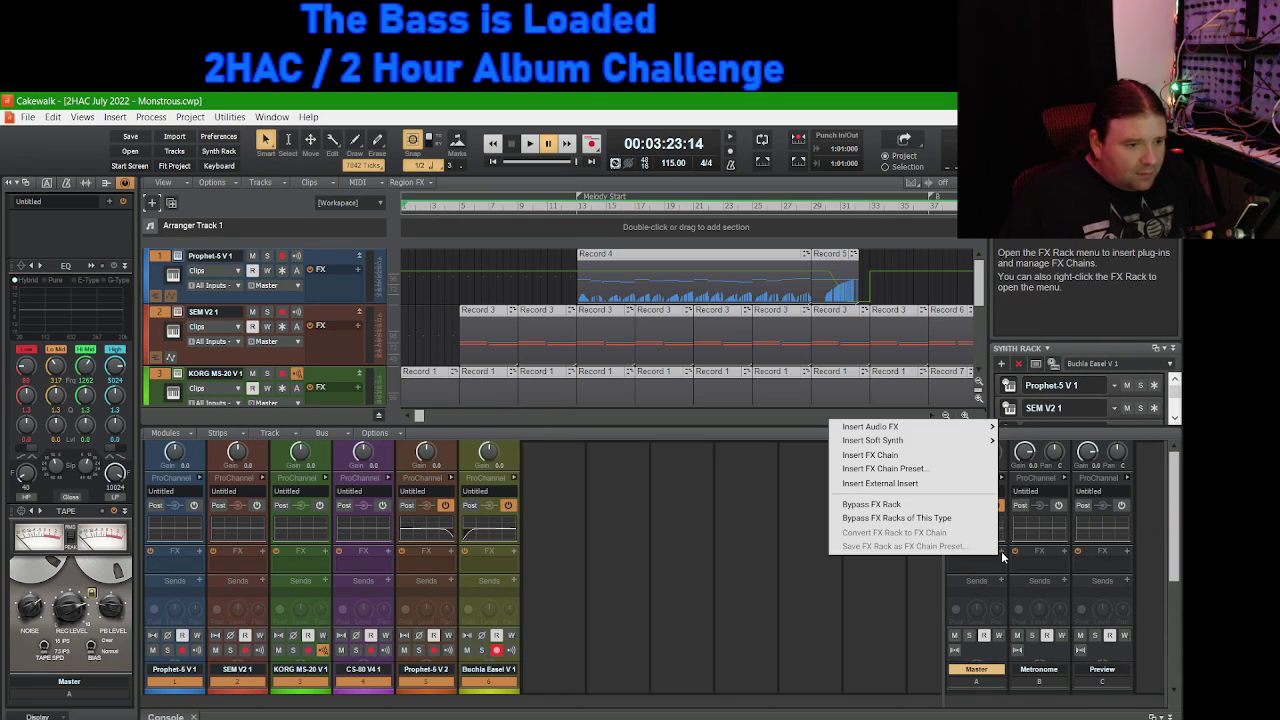
{"action": "mouse_move", "coordinate": [964, 434]}
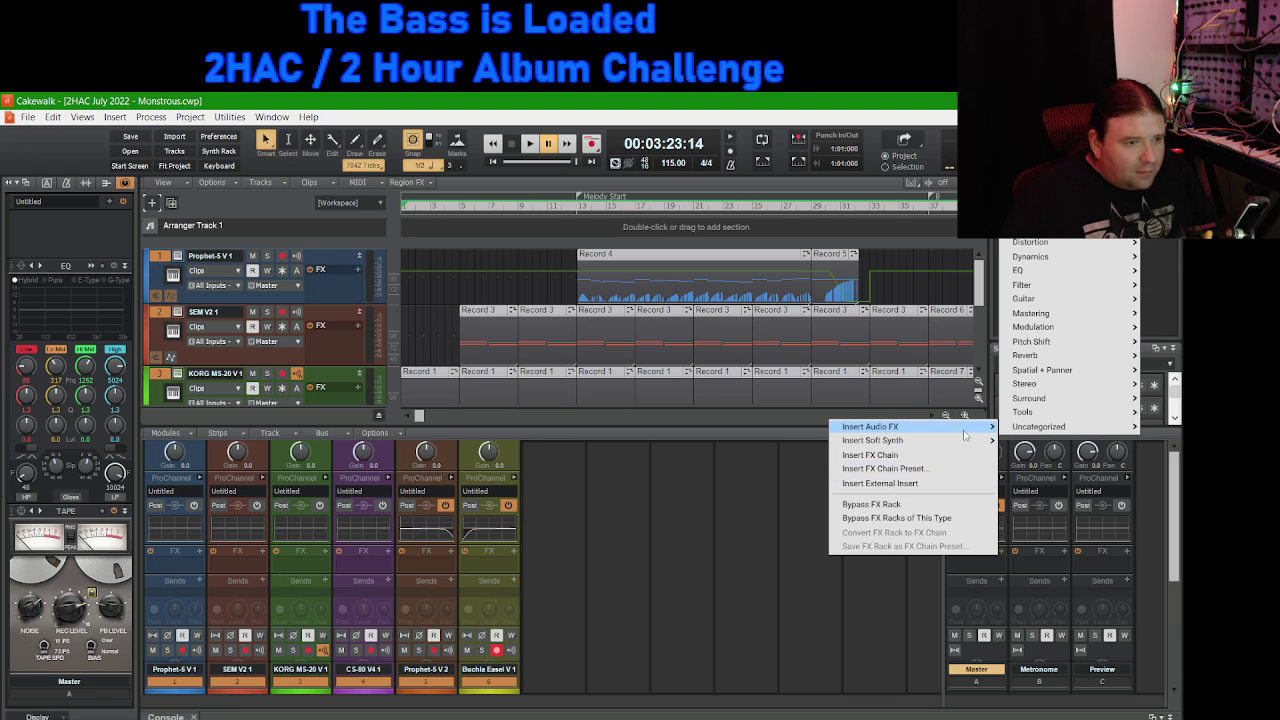
{"action": "mouse_move", "coordinate": [1030, 431]}
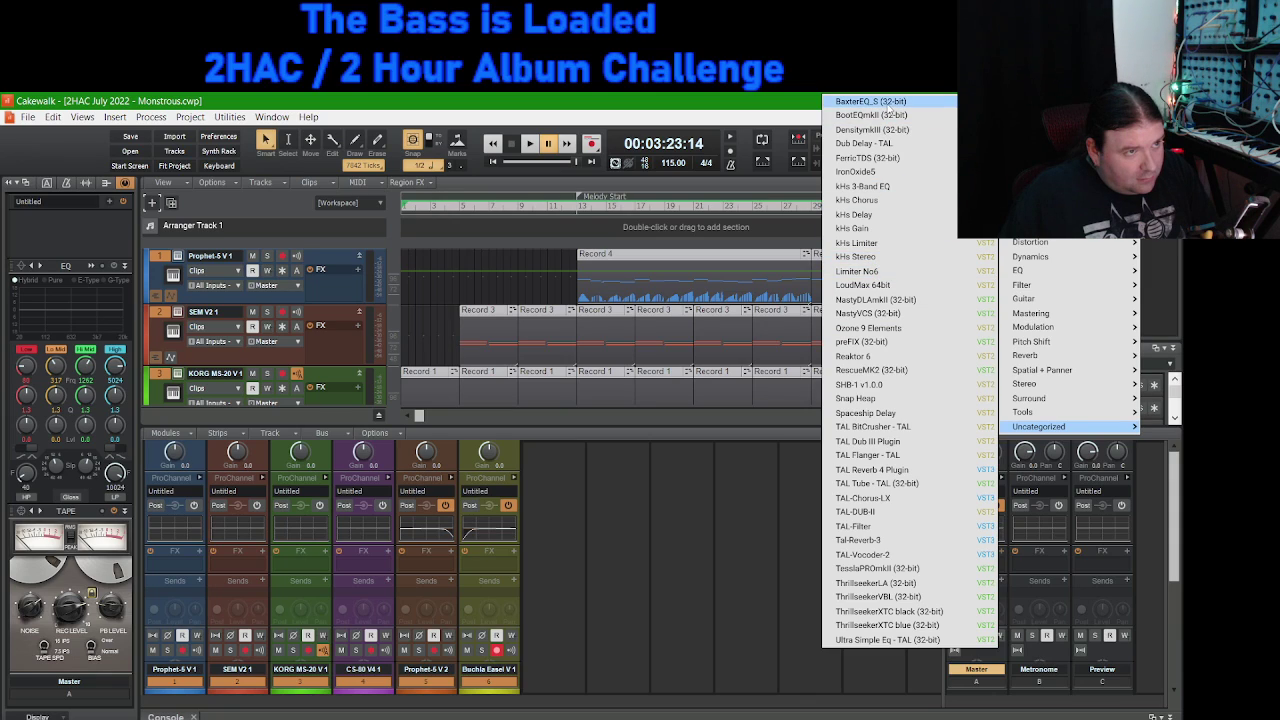
{"action": "mouse_move", "coordinate": [1079, 411]}
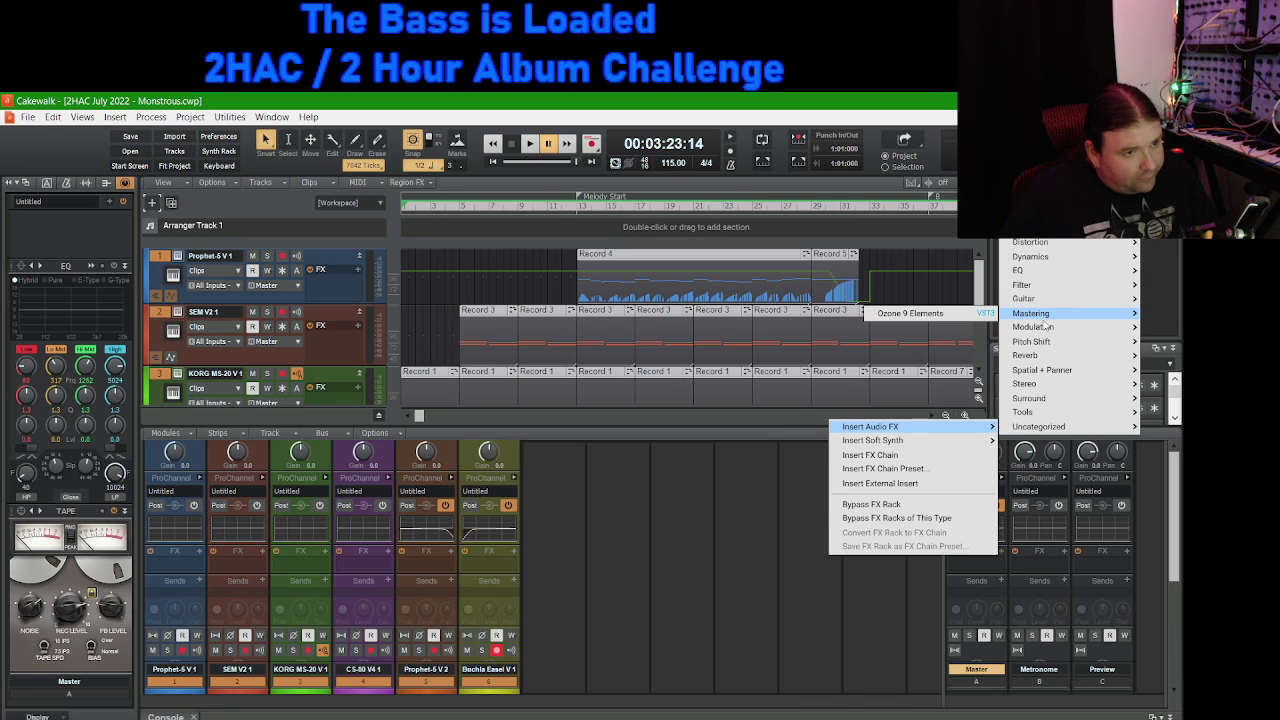
{"action": "mouse_move", "coordinate": [1030, 271]}
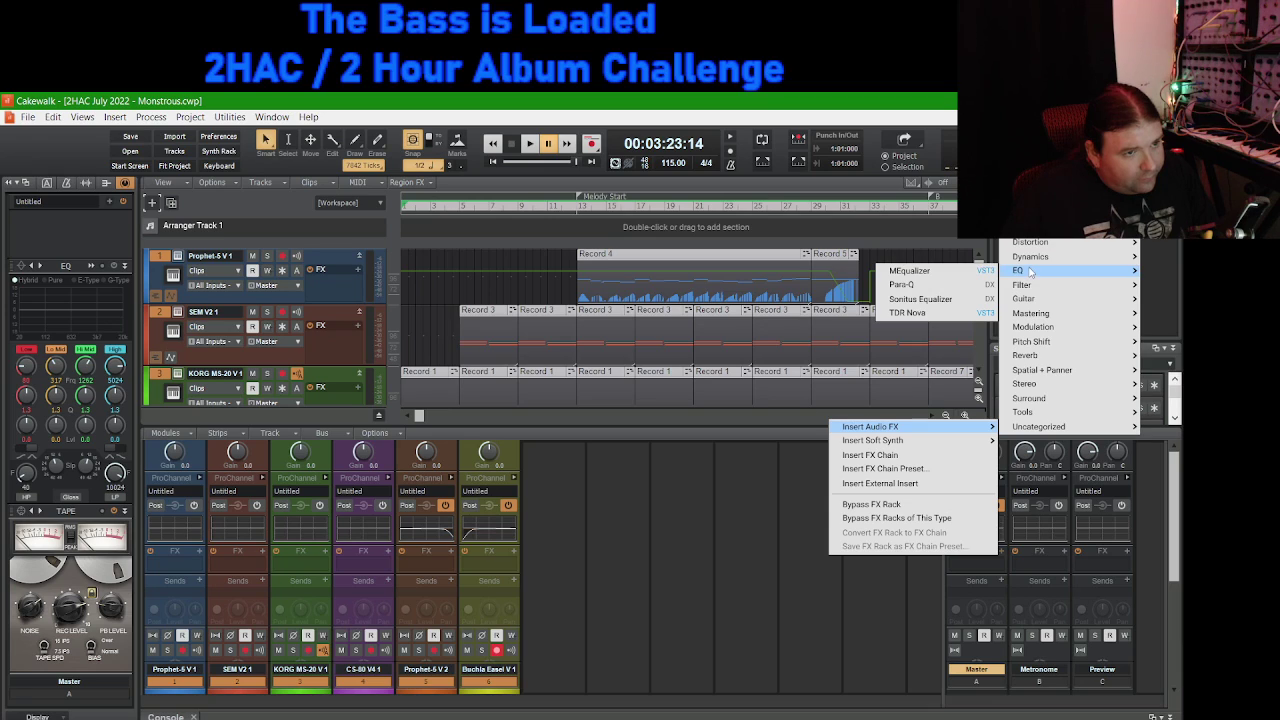
{"action": "left_click", "coordinate": [942, 97]}
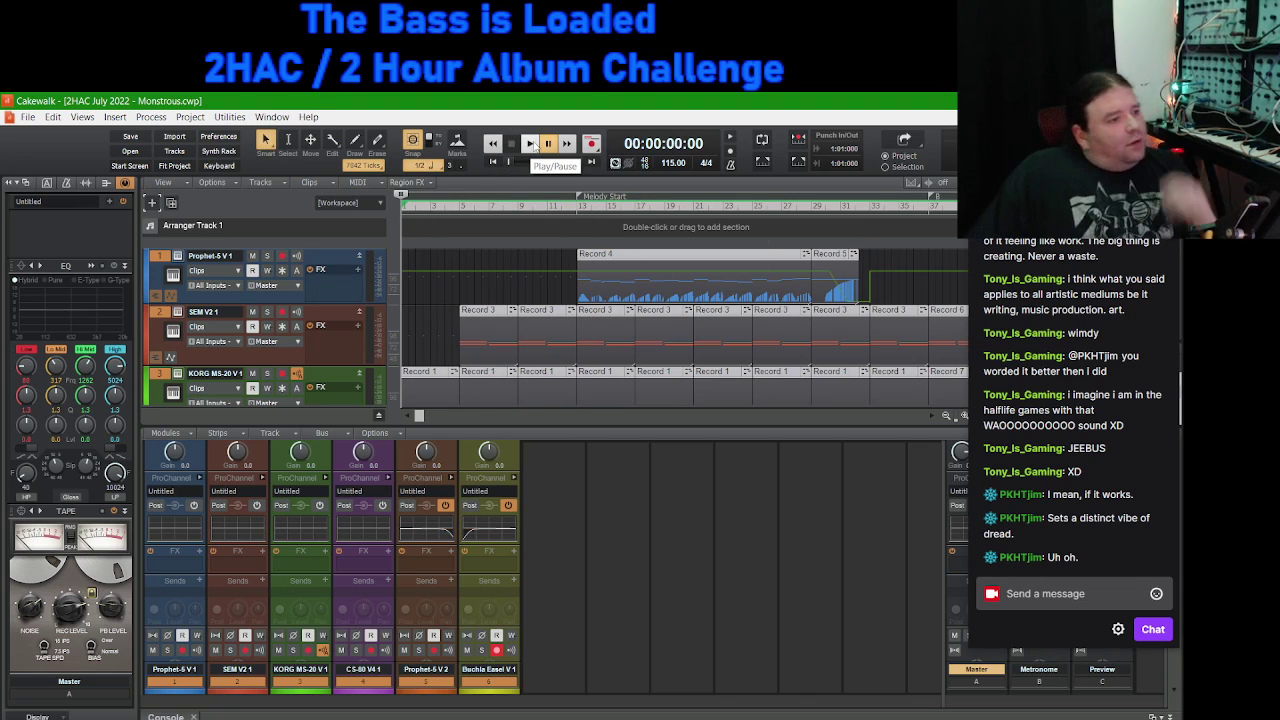
Step: Play the song from the start and open the KORG MS-20 V 1 part in the piano roll
{"action": "left_click", "coordinate": [531, 143]}
{"action": "scroll", "coordinate": [740, 305], "scroll_direction": "down", "scroll_amount": 1}
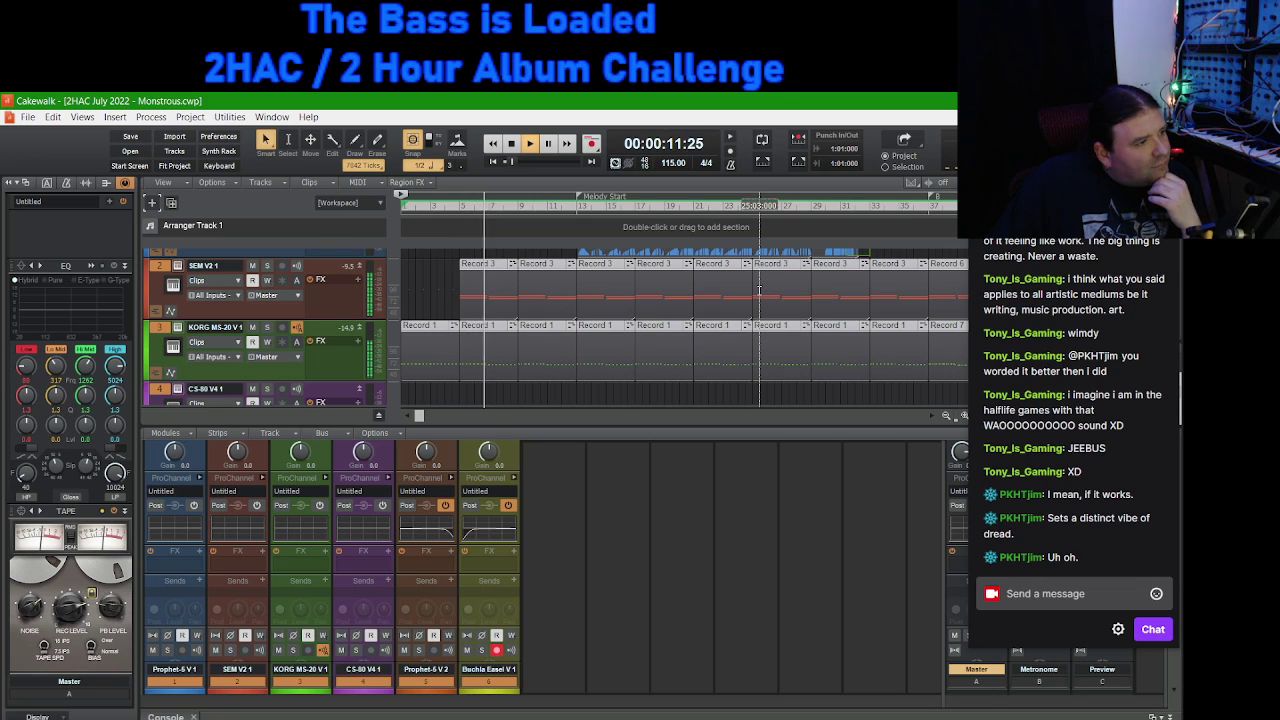
{"action": "double_click", "coordinate": [487, 326]}
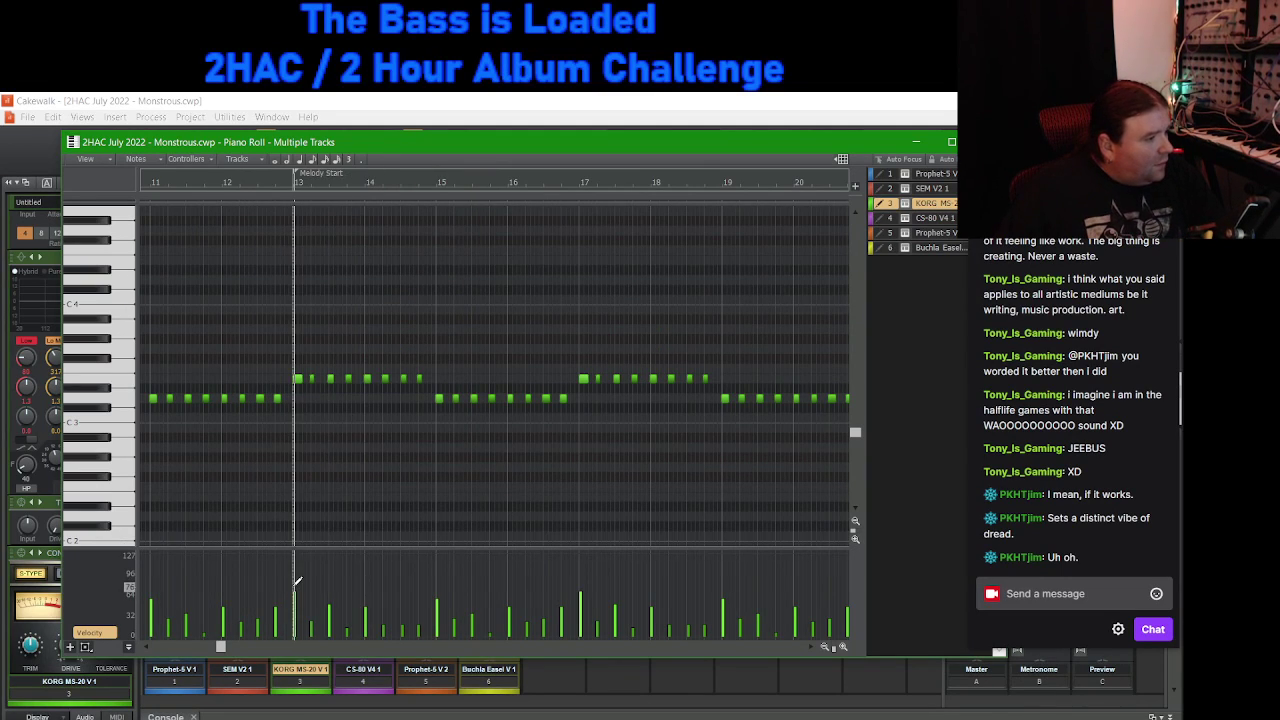
Step: Lower the velocities of the accented KORG MS-20 V 1 downbeat notes between measures 13 and 33, bringing measure 33's to about 64
{"action": "left_click", "coordinate": [297, 378]}
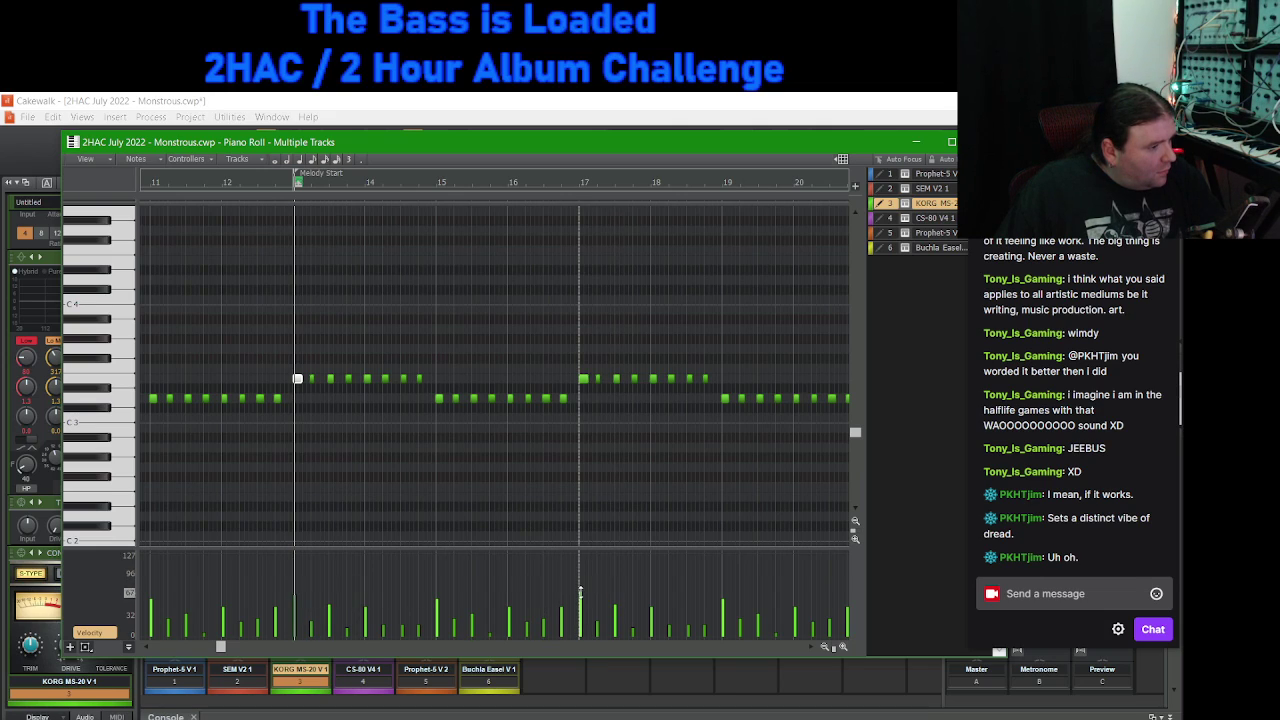
{"action": "left_click_drag", "start_coordinate": [580, 593], "coordinate": [580, 595]}
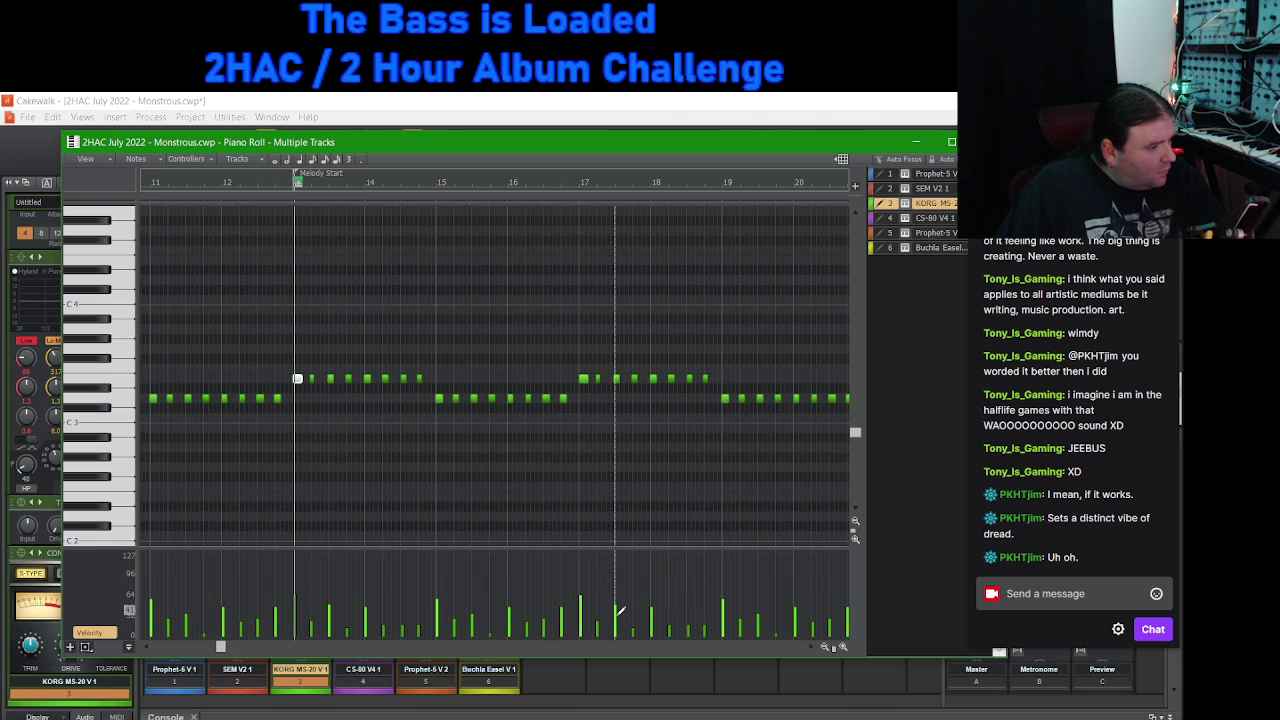
{"action": "left_click_drag", "start_coordinate": [222, 648], "coordinate": [157, 647]}
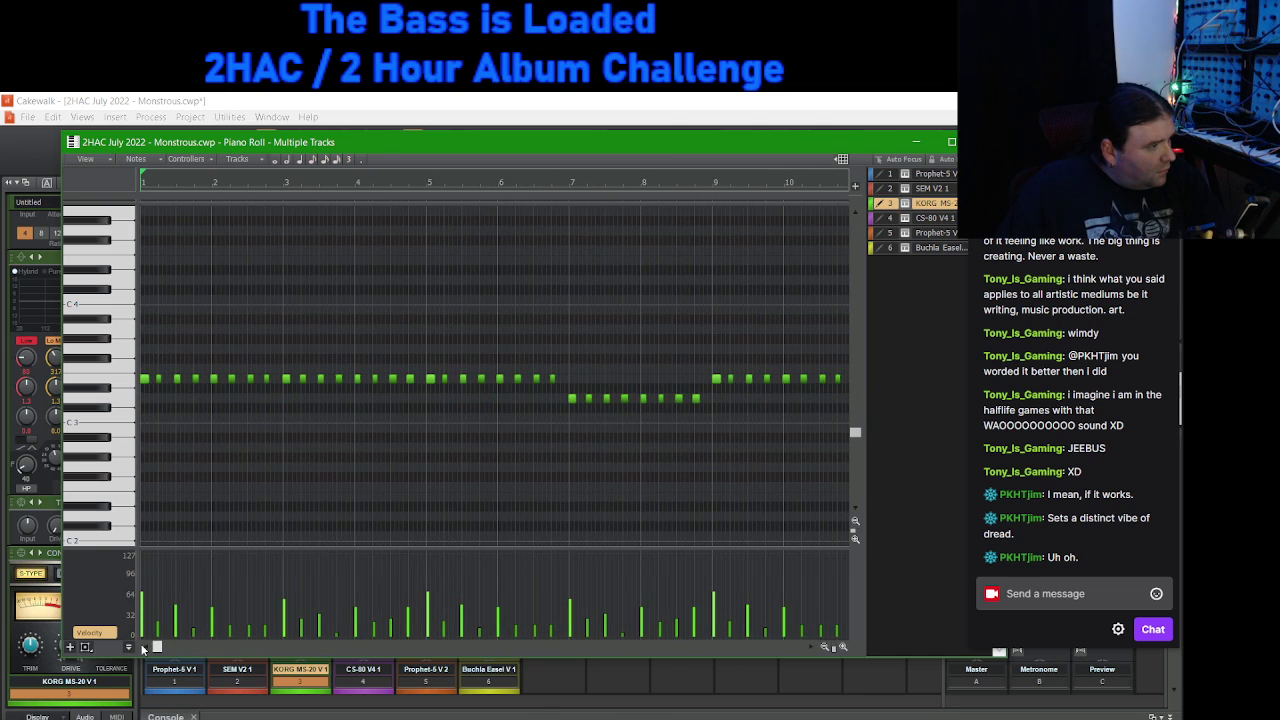
{"action": "left_click_drag", "start_coordinate": [157, 647], "coordinate": [247, 651]}
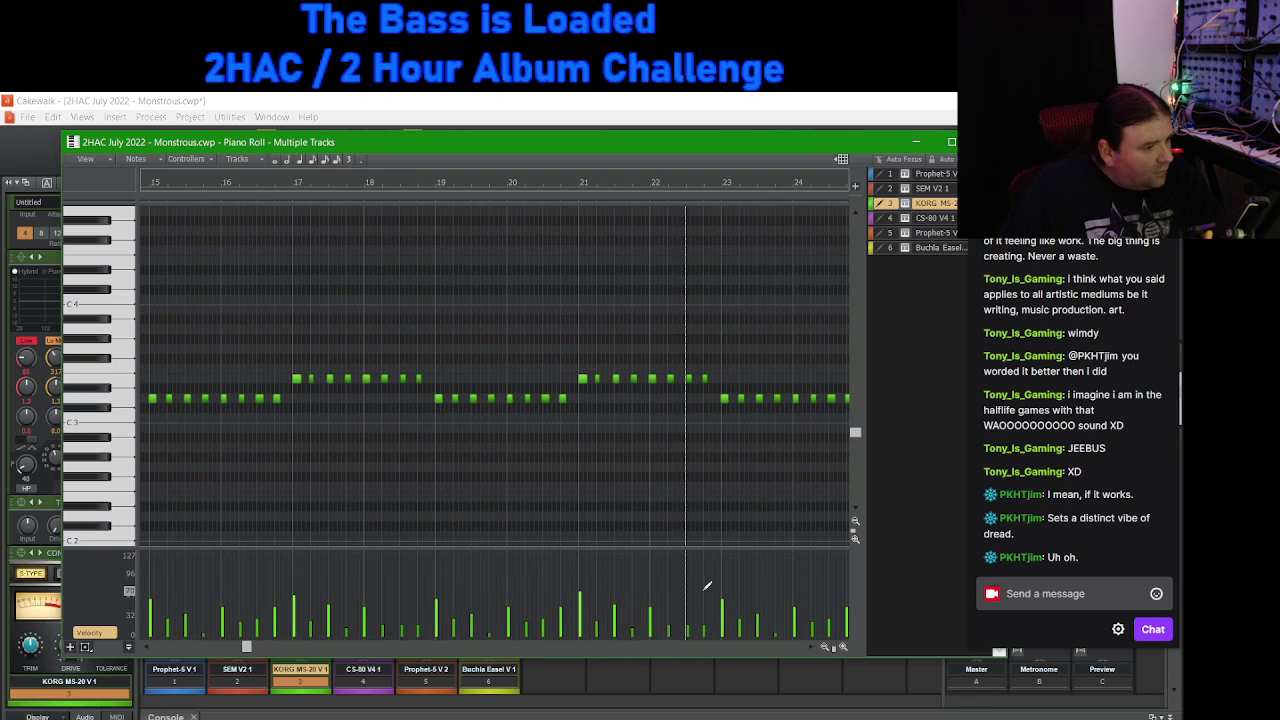
{"action": "left_click_drag", "start_coordinate": [250, 648], "coordinate": [286, 646]}
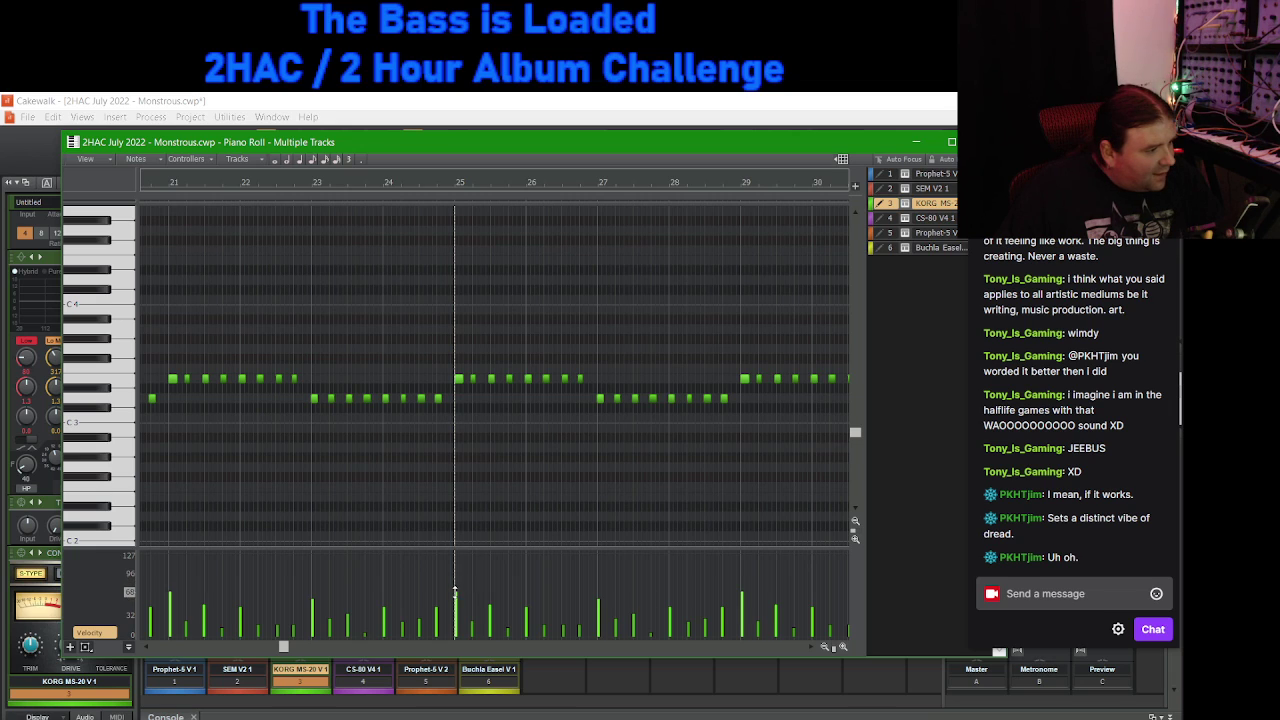
{"action": "left_click_drag", "start_coordinate": [283, 647], "coordinate": [320, 647]}
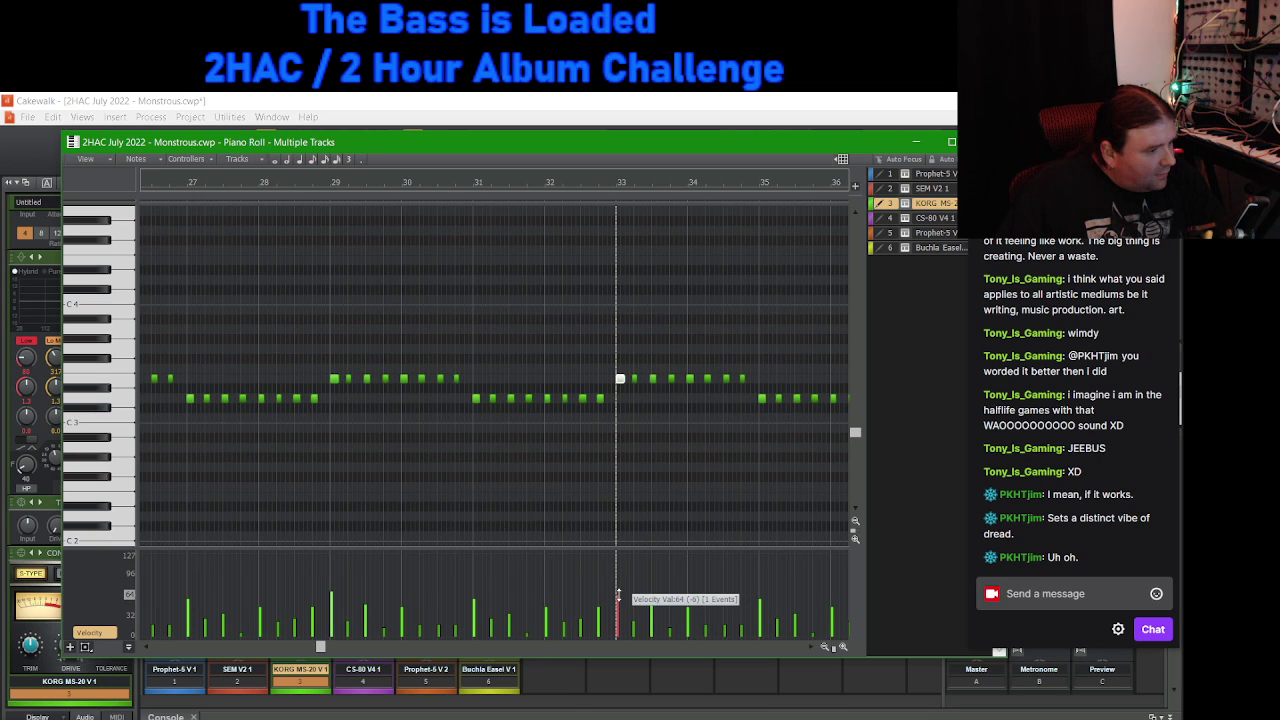
{"action": "left_click_drag", "start_coordinate": [320, 648], "coordinate": [142, 640]}
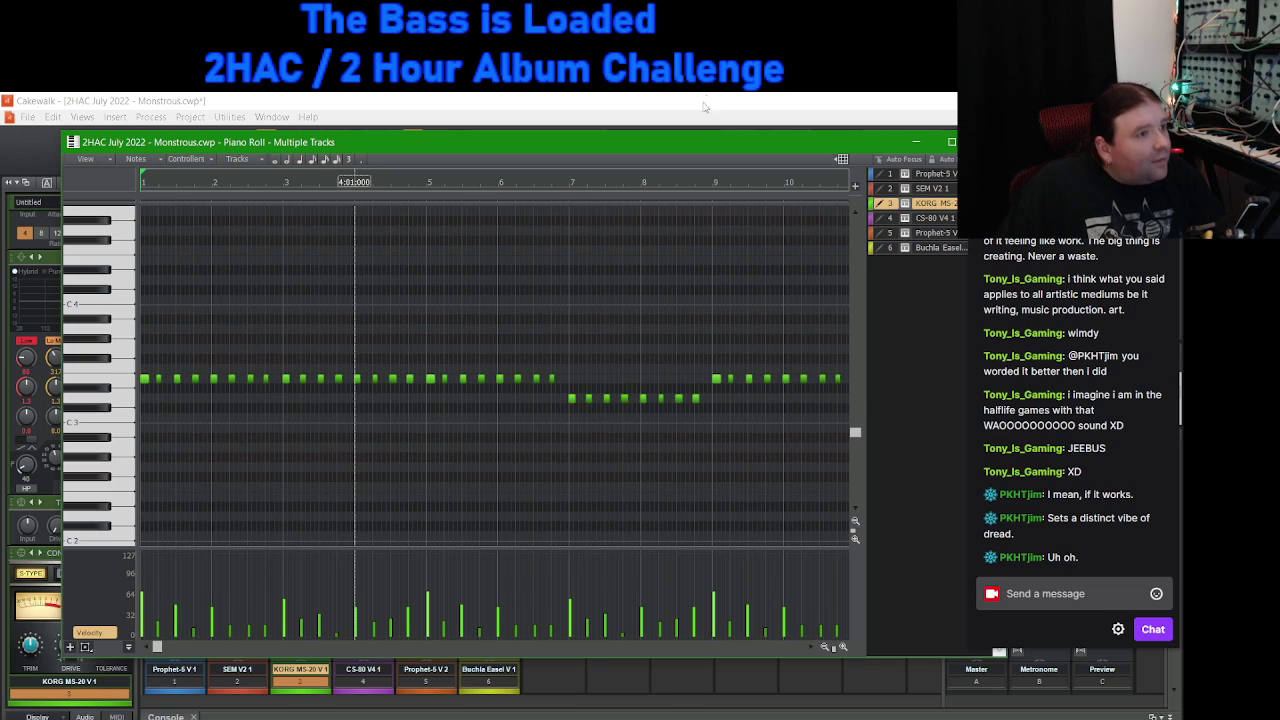
Step: Replay the song from the start with the transport uncovered and slightly lower the velocity of the KORG MS-20 V 1 note opening measure 5
{"action": "left_click_drag", "start_coordinate": [733, 142], "coordinate": [743, 220]}
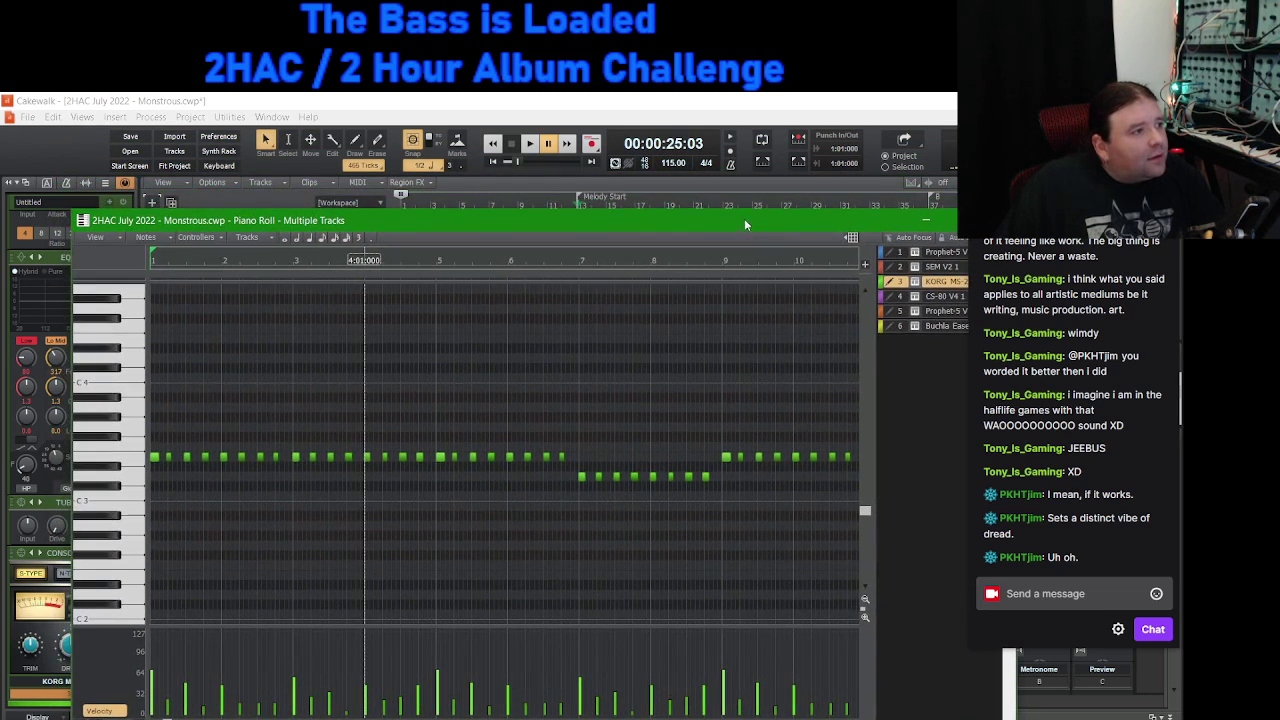
{"action": "left_click", "coordinate": [494, 162]}
{"action": "left_click", "coordinate": [529, 143]}
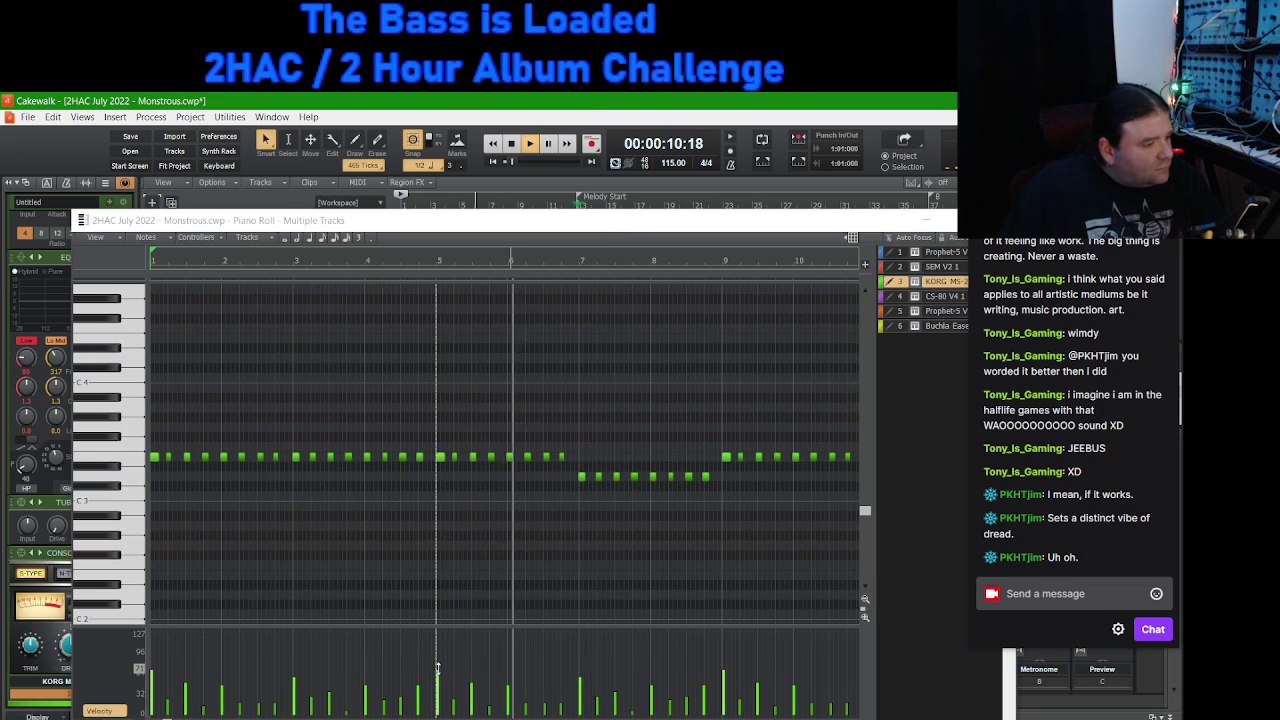
{"action": "left_click_drag", "start_coordinate": [437, 668], "coordinate": [437, 671]}
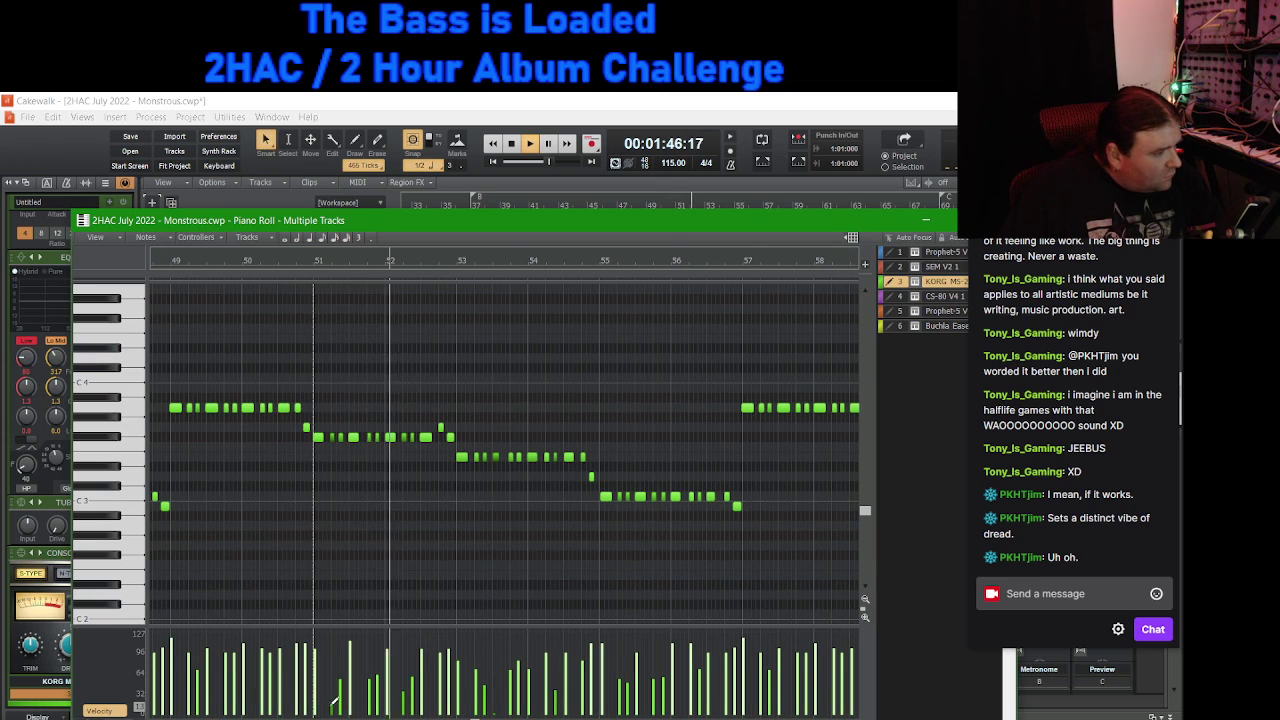
Step: Even out the velocities of single KORG MS-20 V 1 notes in measures 51, 53, 59 and 62 during playback, and save the project
{"action": "left_click_drag", "start_coordinate": [334, 705], "coordinate": [335, 678]}
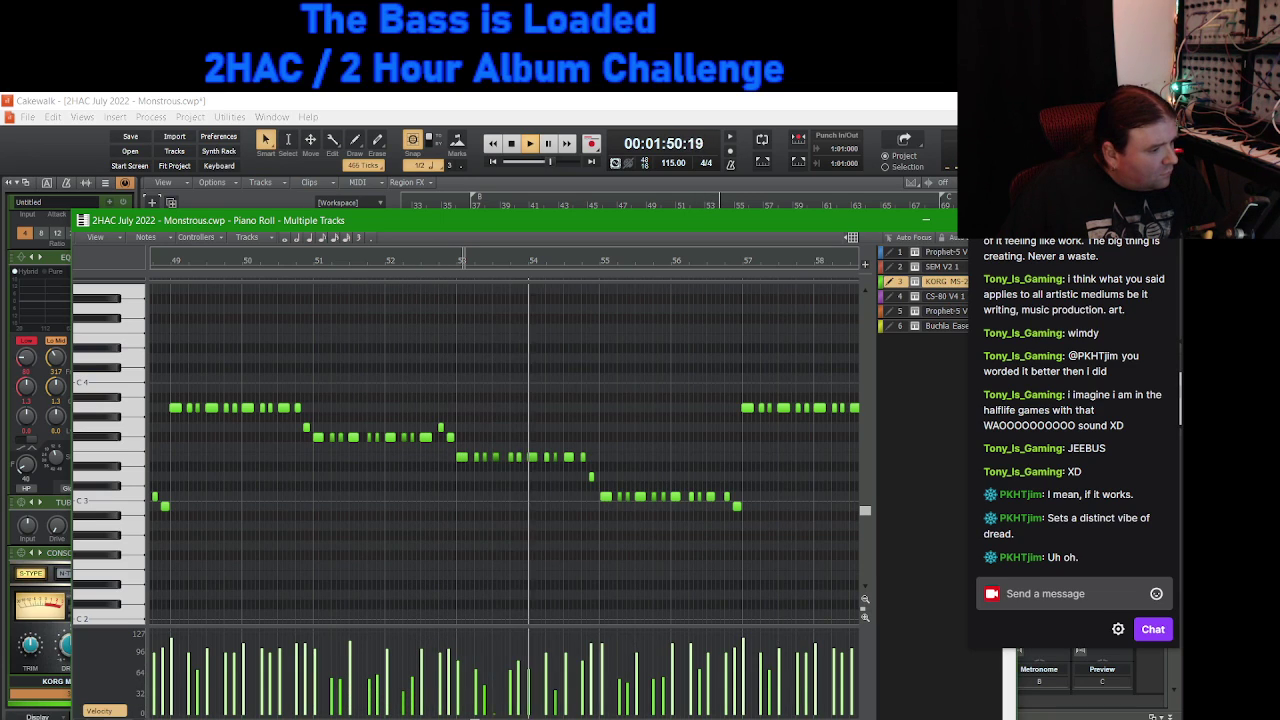
{"action": "left_click_drag", "start_coordinate": [495, 712], "coordinate": [496, 705]}
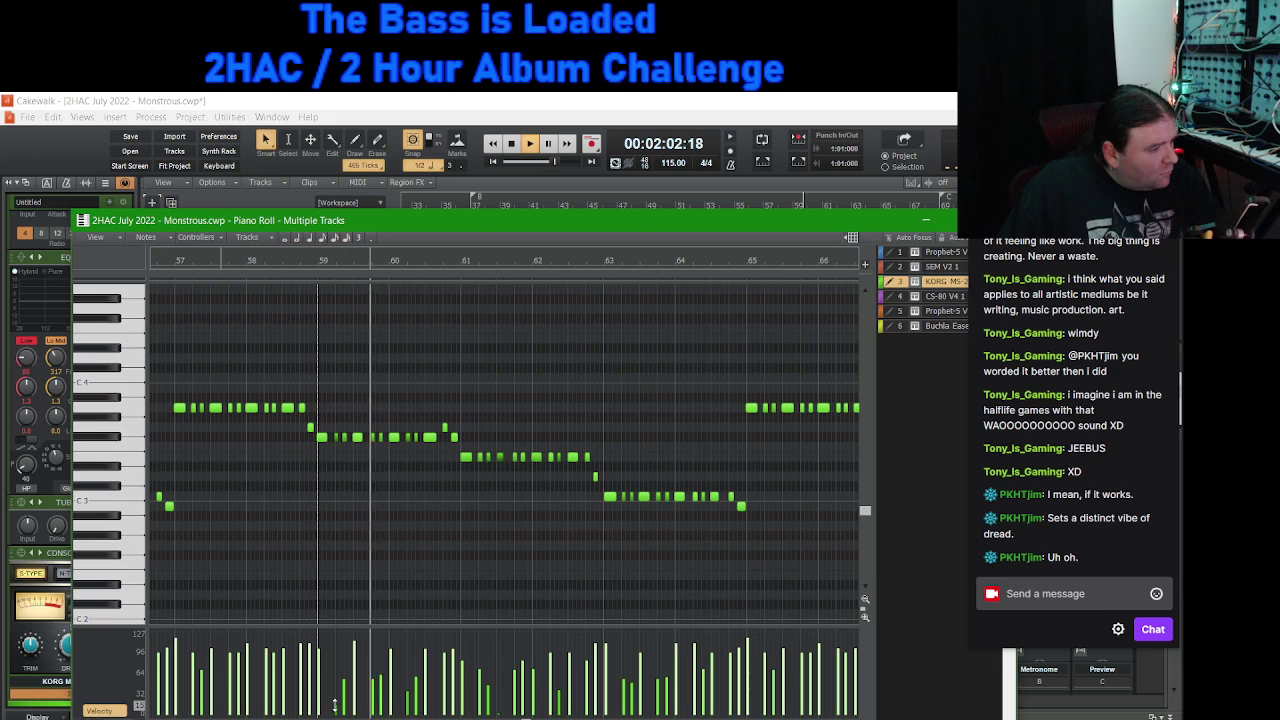
{"action": "left_click_drag", "start_coordinate": [348, 700], "coordinate": [344, 680]}
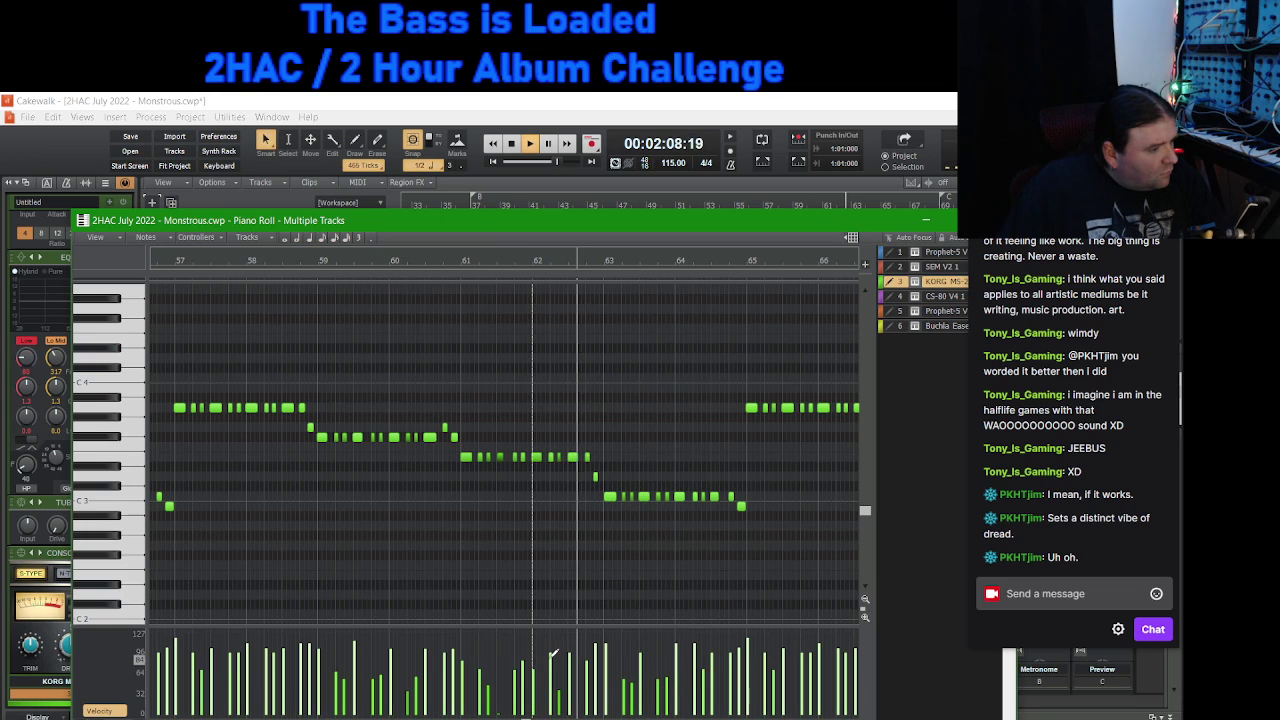
{"action": "left_click_drag", "start_coordinate": [548, 652], "coordinate": [548, 657]}
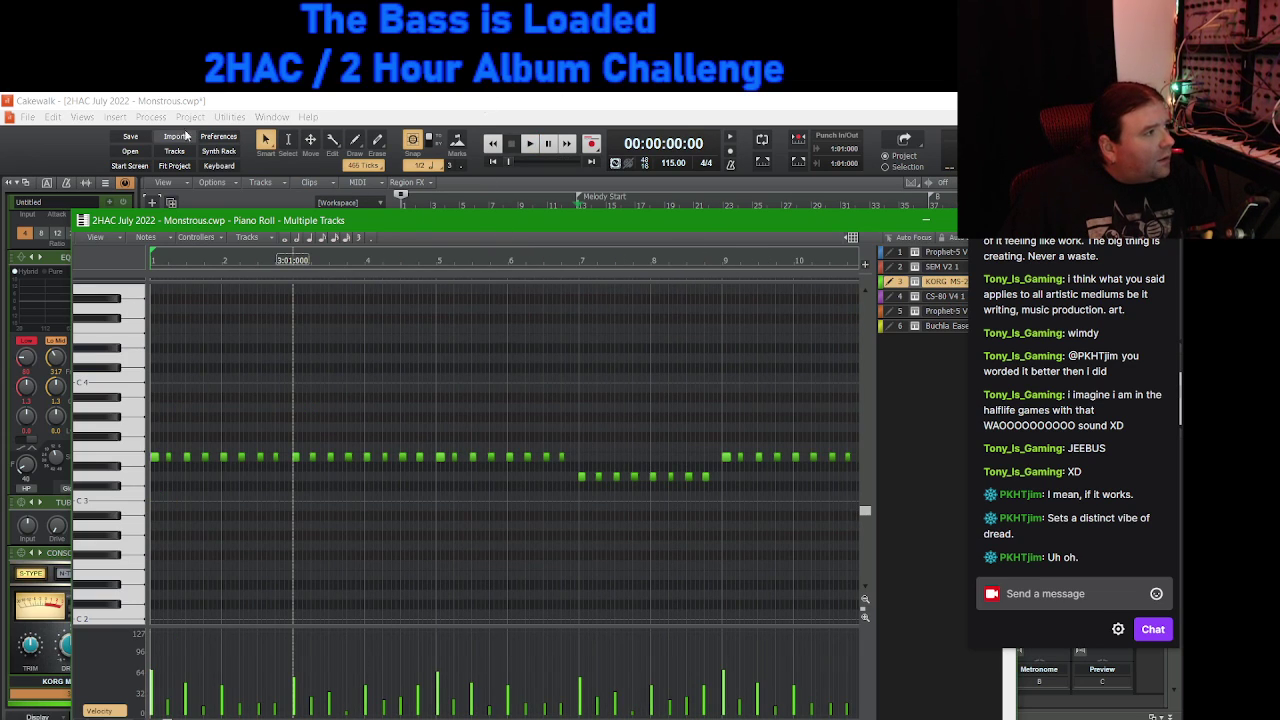
{"action": "left_click", "coordinate": [133, 140]}
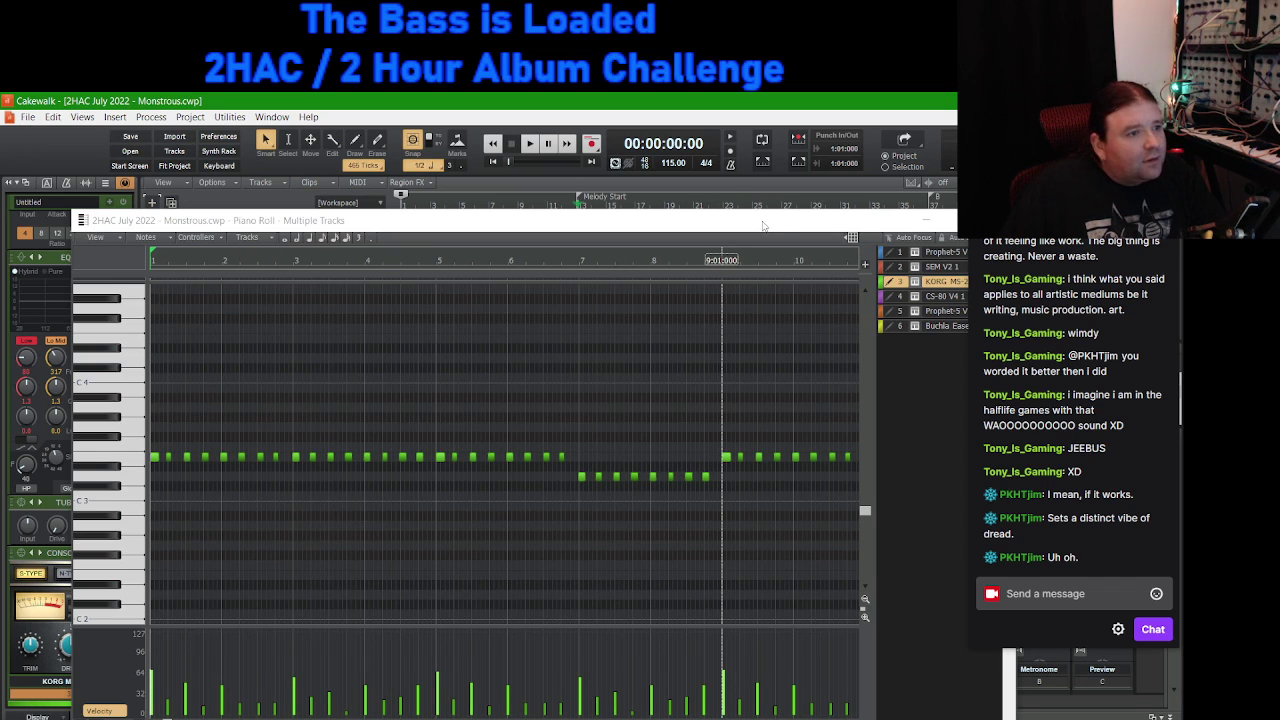
Step: Close the piano roll and show the volume automation lane of the KORG MS-20 V 1 track
{"action": "left_click_drag", "start_coordinate": [762, 225], "coordinate": [716, 214]}
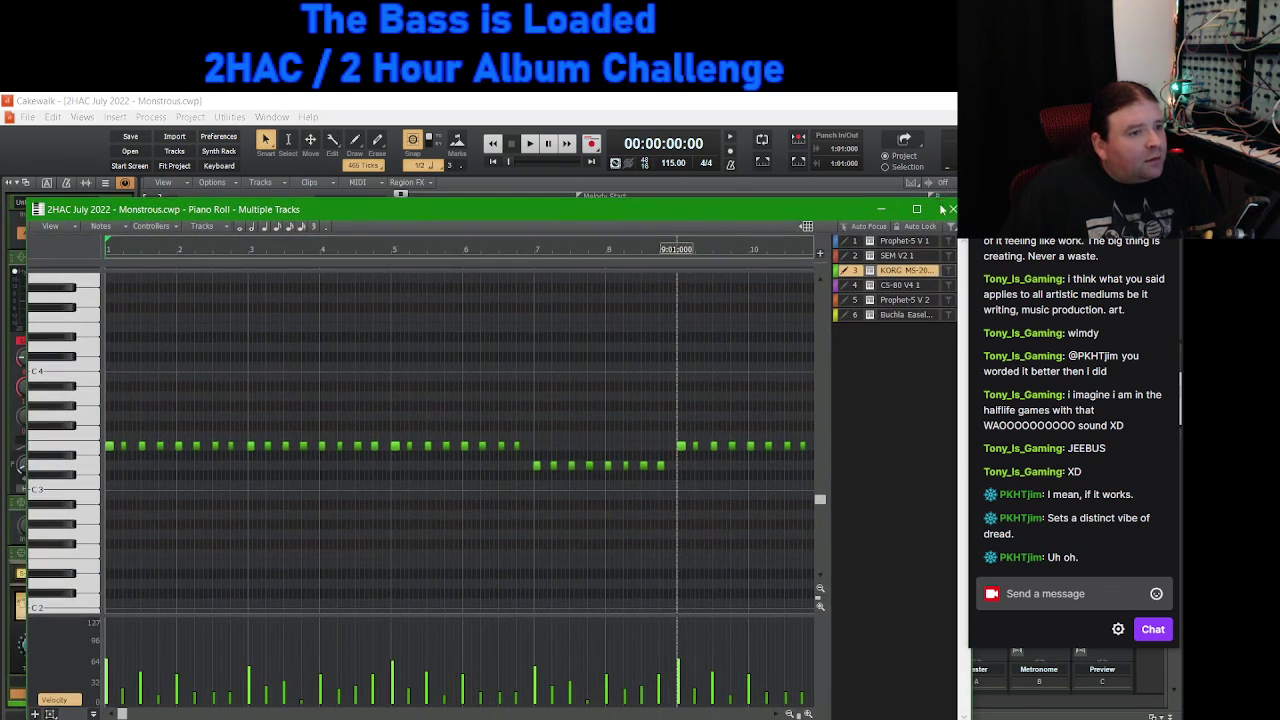
{"action": "left_click", "coordinate": [950, 209]}
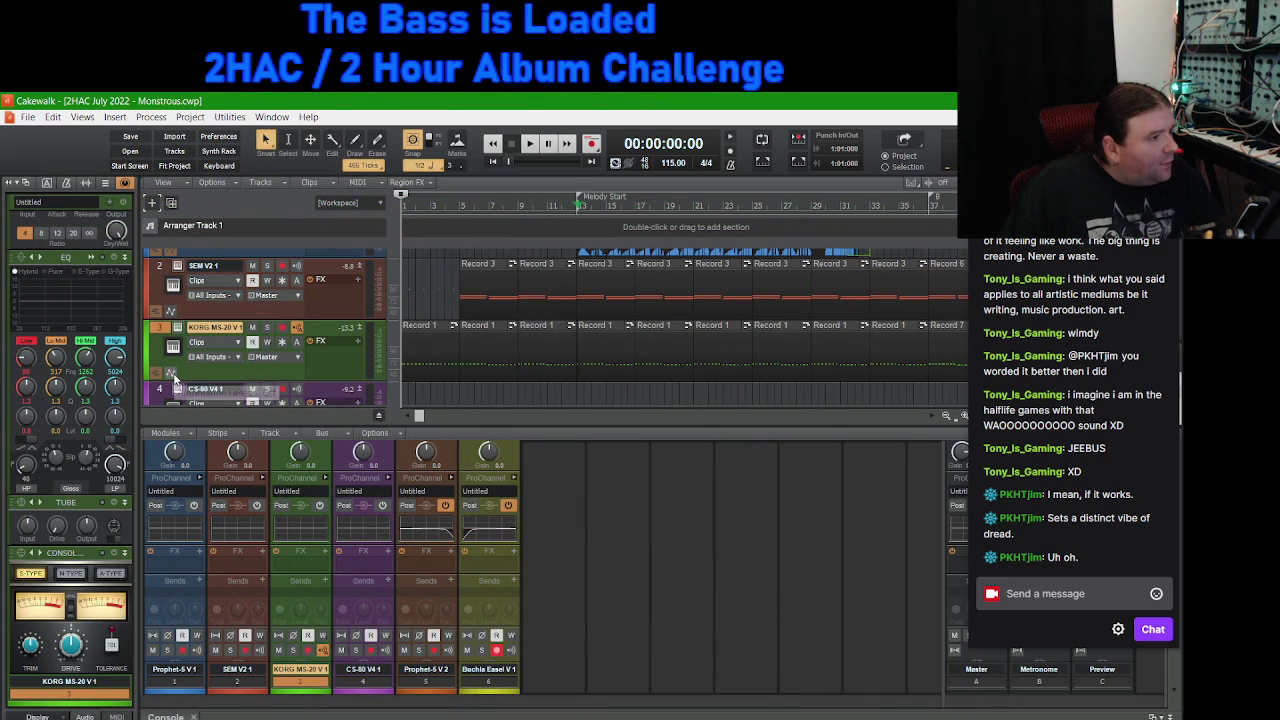
{"action": "left_click", "coordinate": [171, 373]}
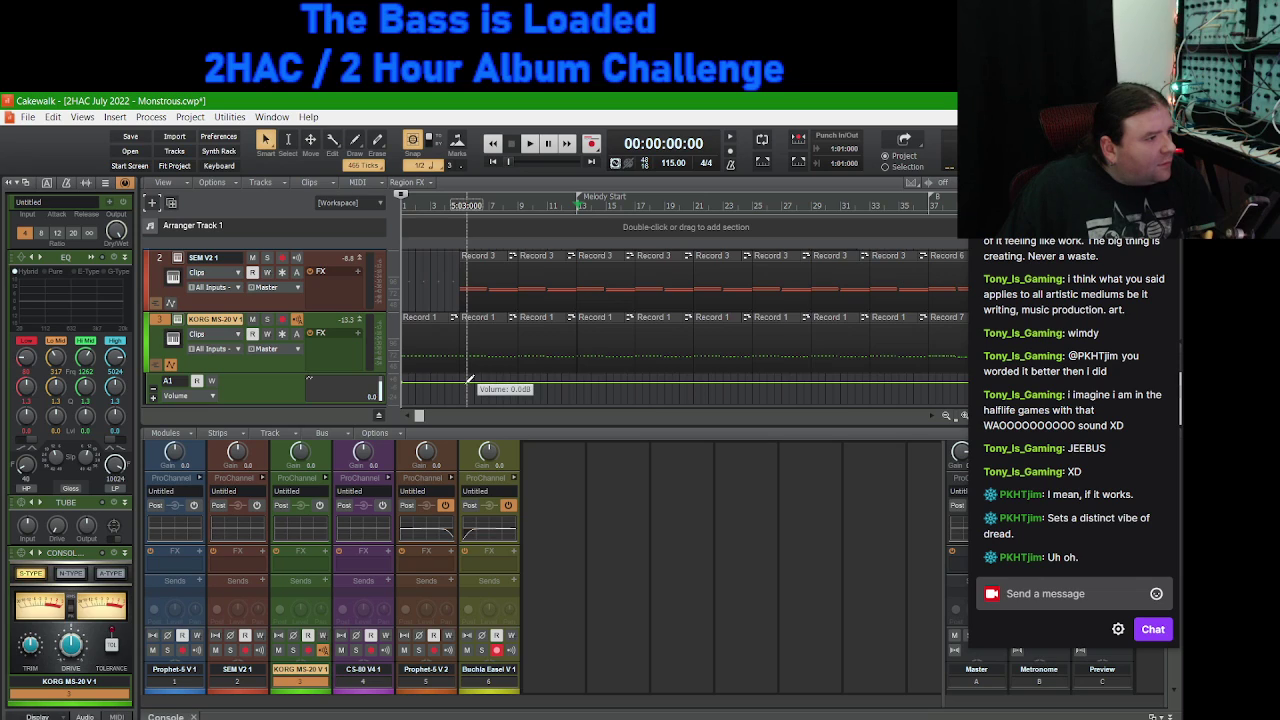
{"action": "scroll", "coordinate": [574, 378], "scroll_direction": "down", "scroll_amount": 1}
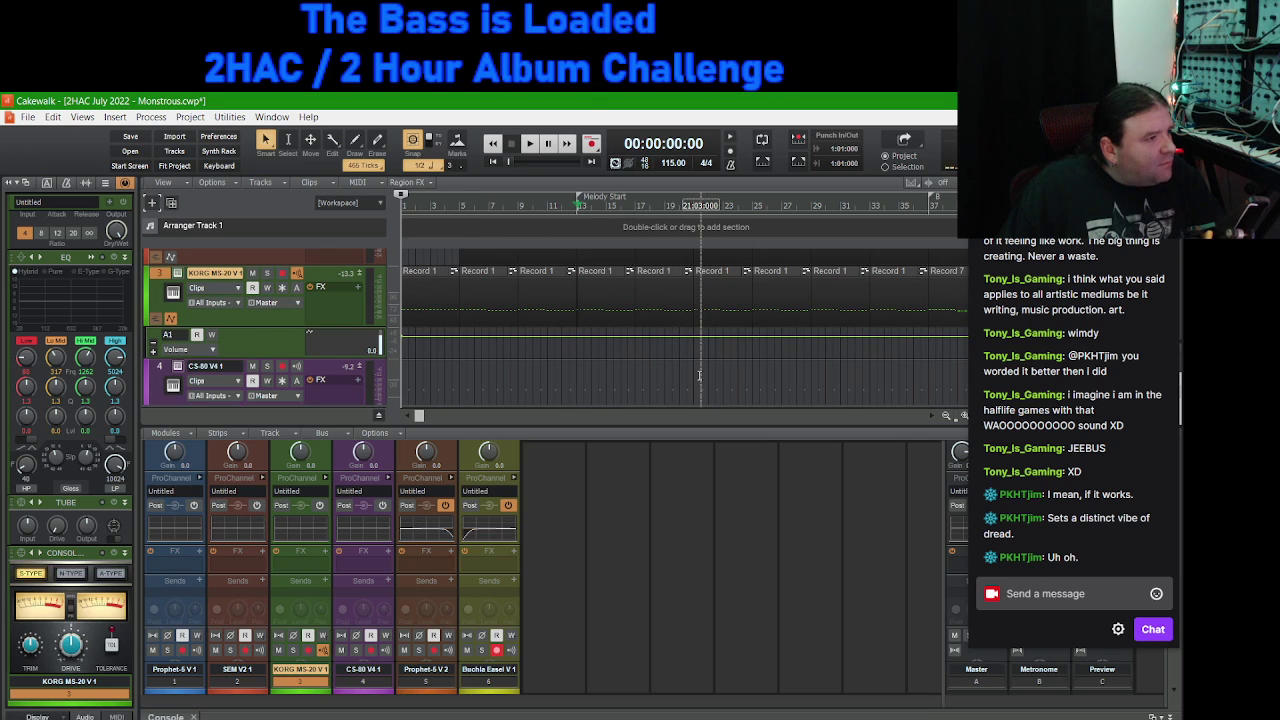
Step: Play the song from the start and pause around measure 46, after the CS-80 V4 1 part enters
{"action": "key", "text": "space"}
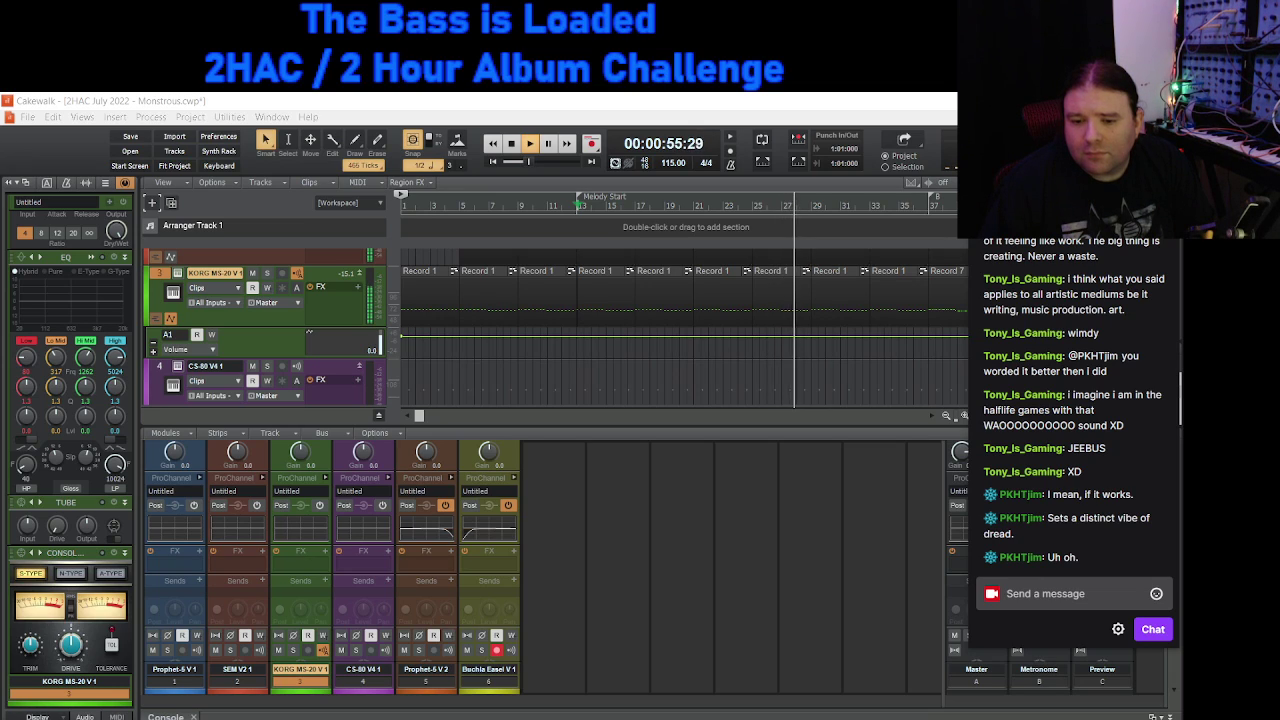
{"action": "left_click", "coordinate": [840, 109]}
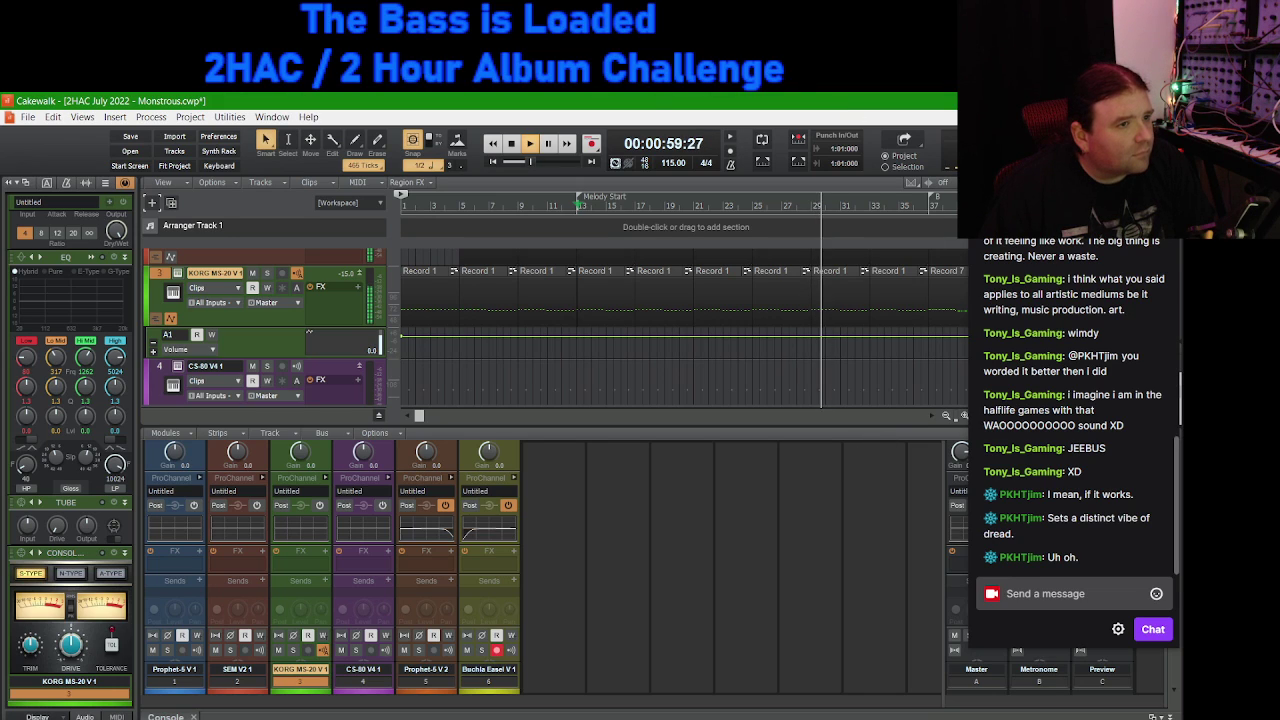
{"action": "key", "text": "alt+Tab"}
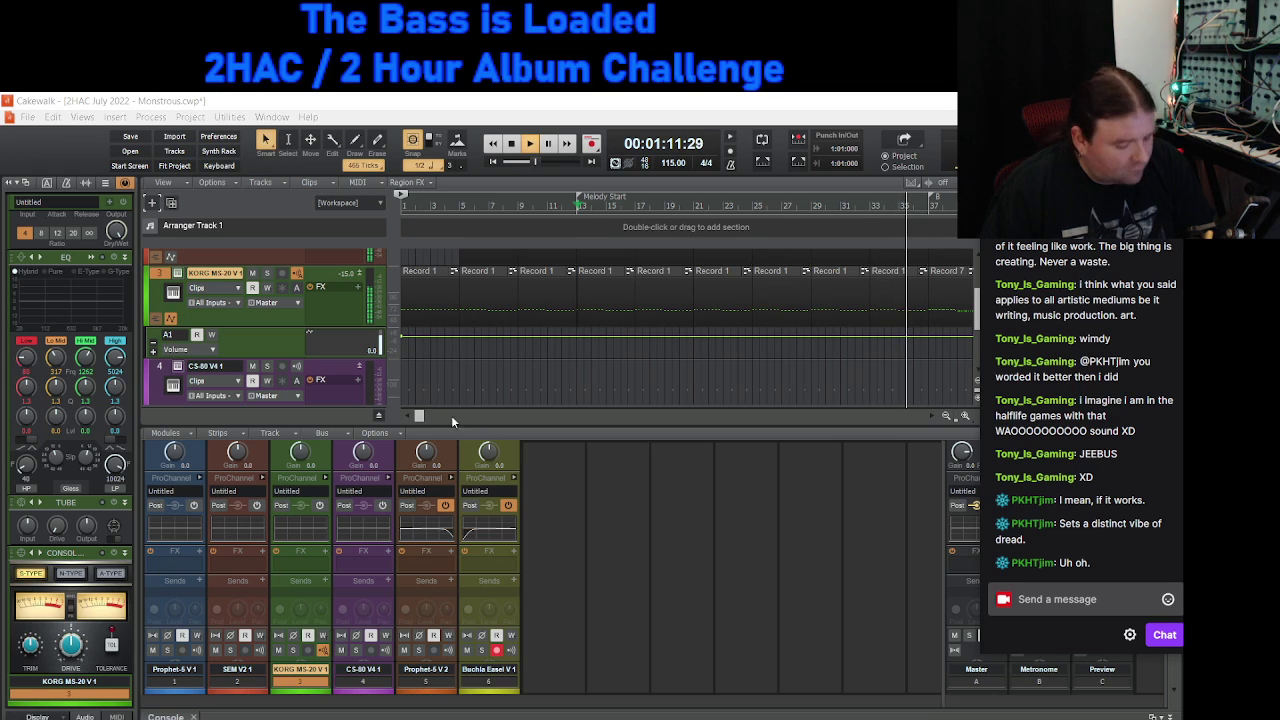
{"action": "scroll", "coordinate": [628, 375], "scroll_direction": "up", "scroll_amount": 1}
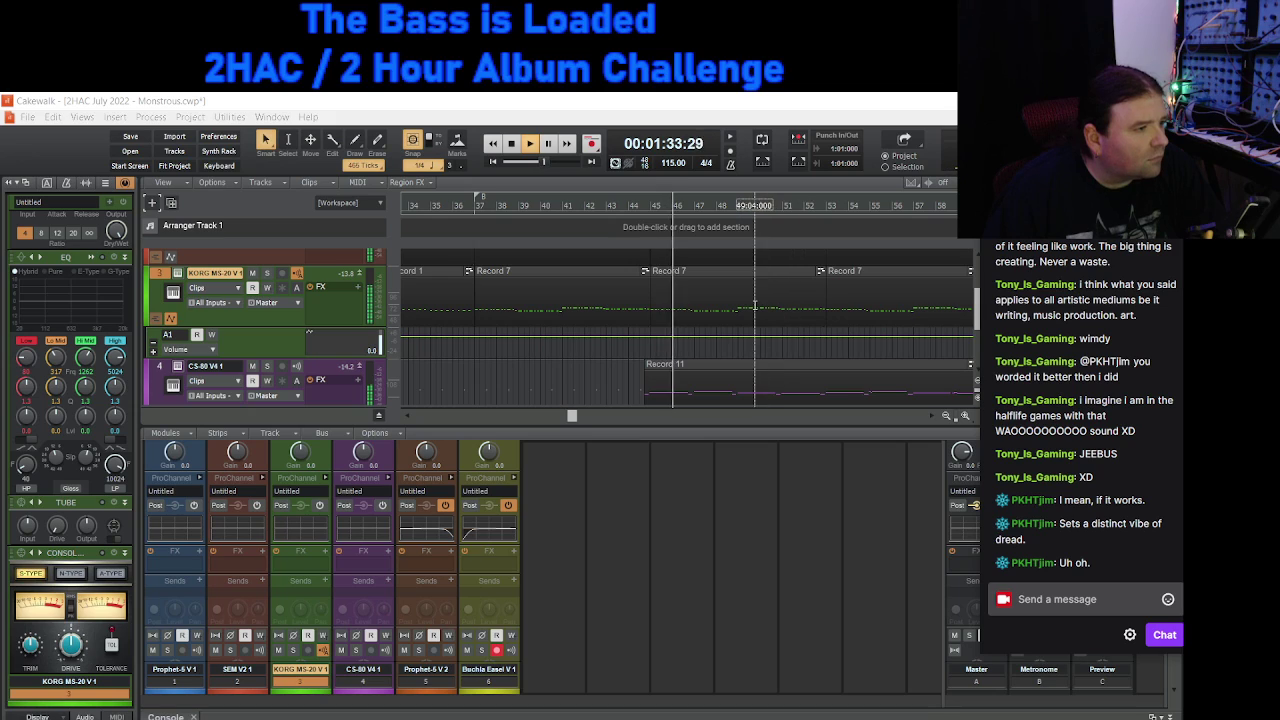
{"action": "left_click", "coordinate": [686, 105]}
{"action": "key", "text": "space"}
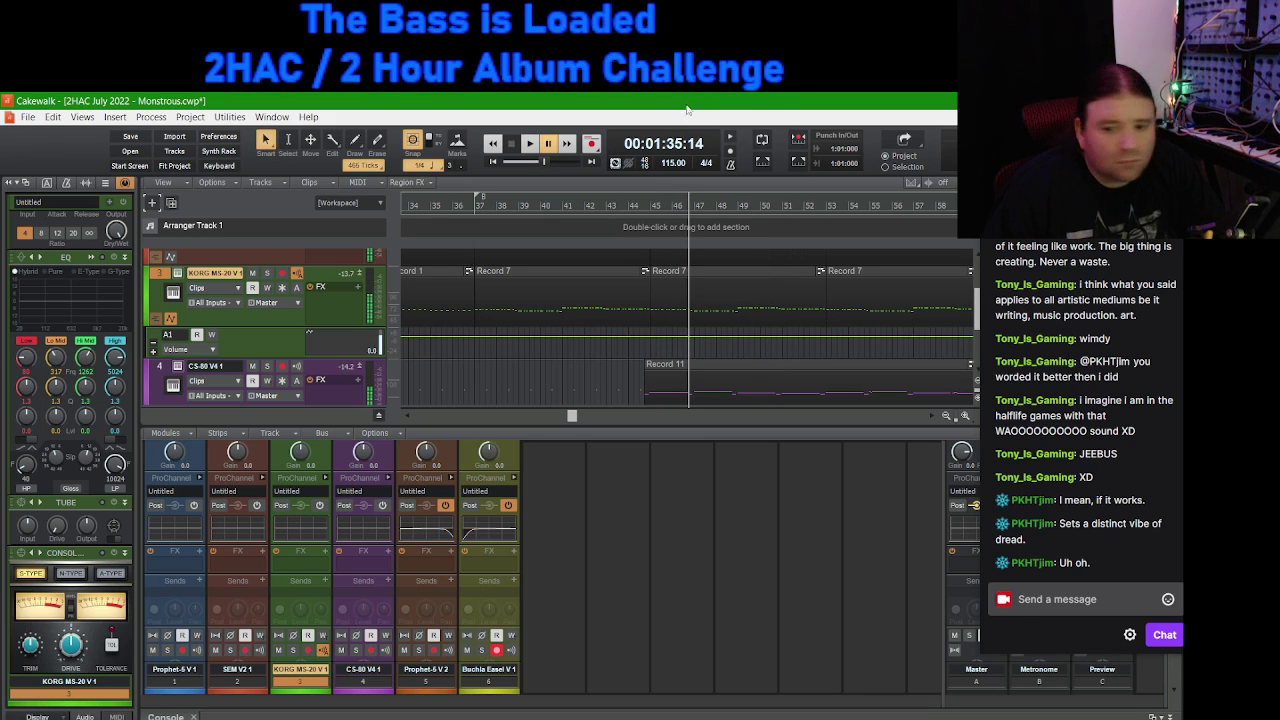
Step: Add KORG MS-20 V 1 volume envelope nodes at measures 44 and 45, and lower the level from measure 45 onward to about -3.4 dB
{"action": "key", "text": "alt+Tab"}
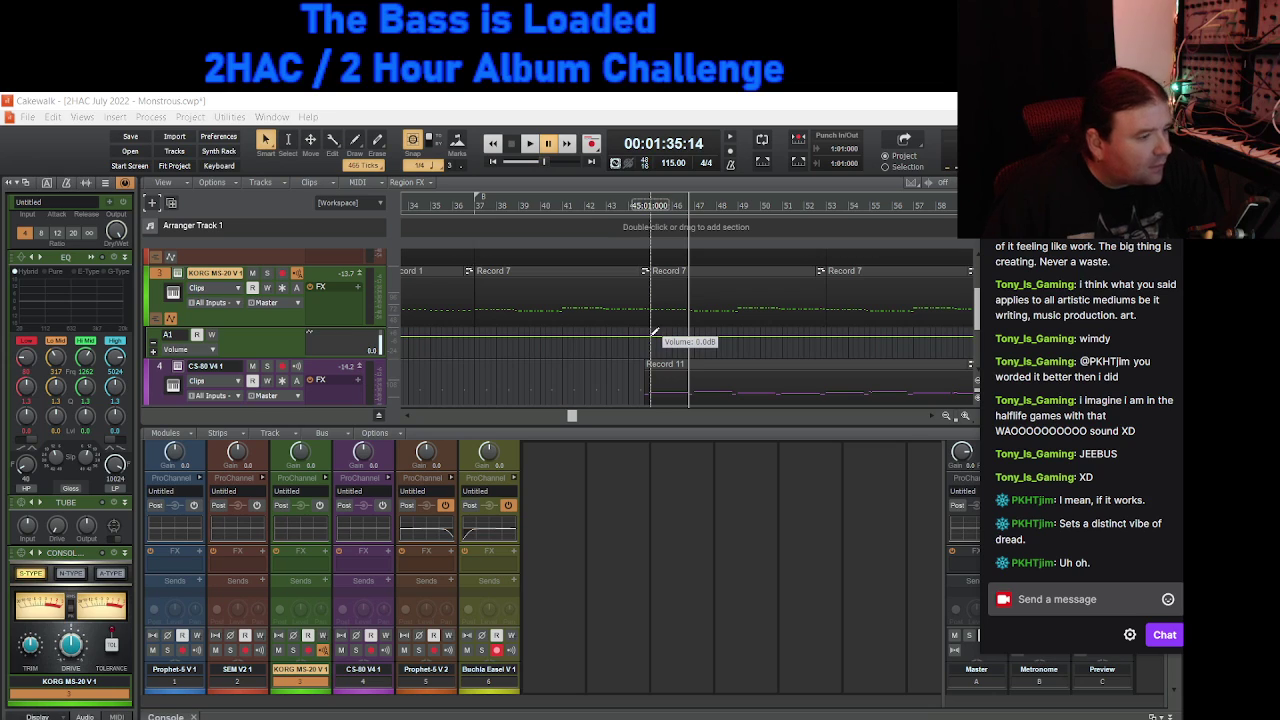
{"action": "scroll", "coordinate": [655, 330], "scroll_direction": "up", "scroll_amount": 2}
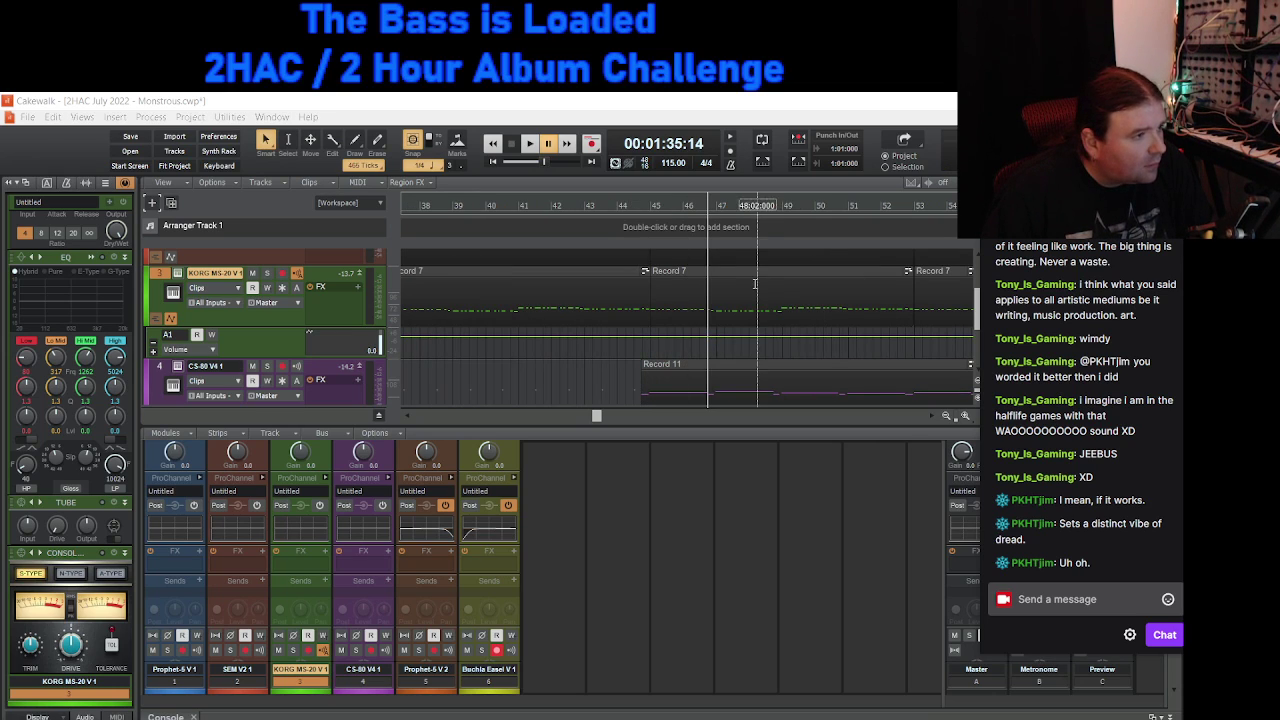
{"action": "left_click", "coordinate": [652, 335]}
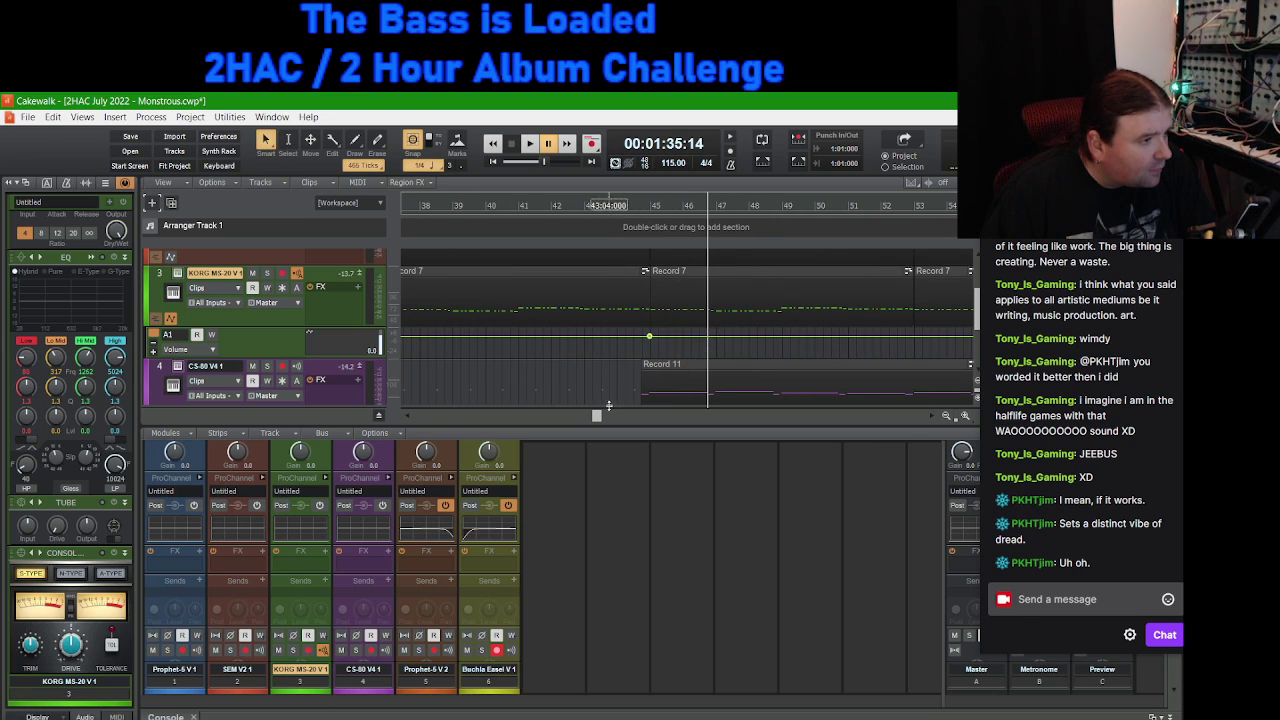
{"action": "left_click", "coordinate": [616, 335]}
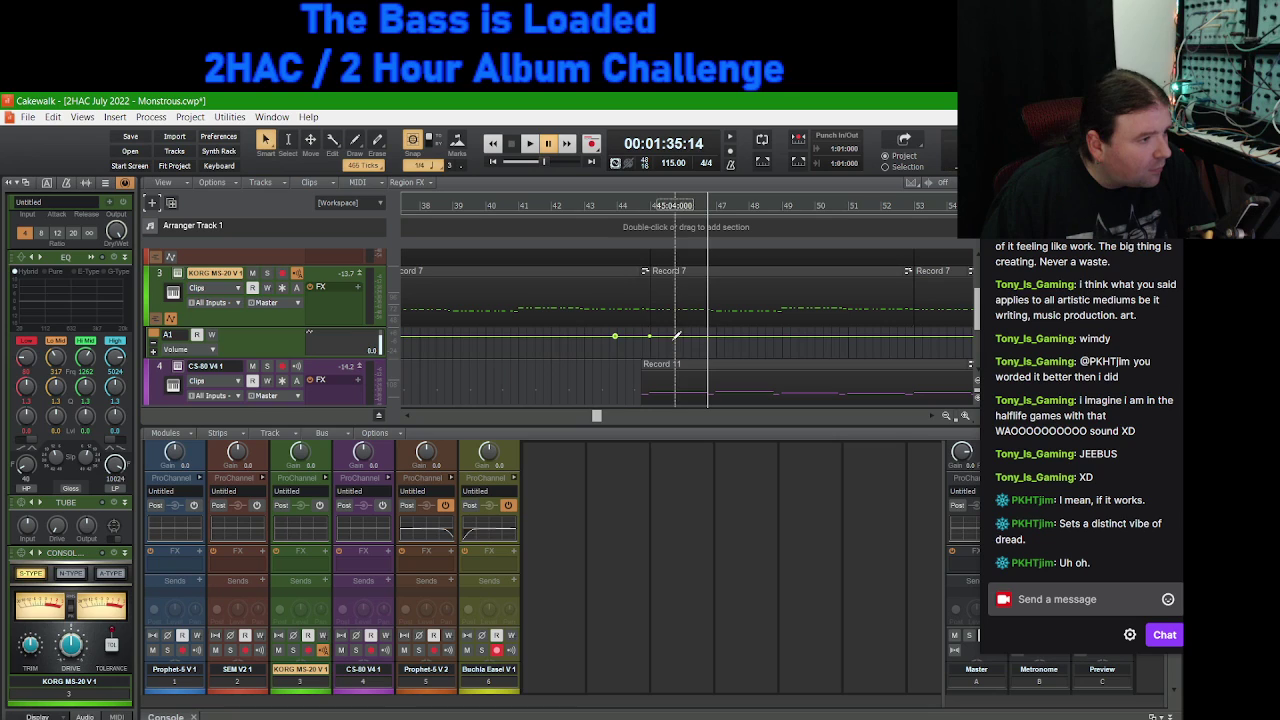
{"action": "mouse_move", "coordinate": [596, 418]}
{"action": "left_mouse_down"}
{"action": "mouse_move", "coordinate": [700, 418]}
{"action": "mouse_move", "coordinate": [620, 418]}
{"action": "left_mouse_up"}
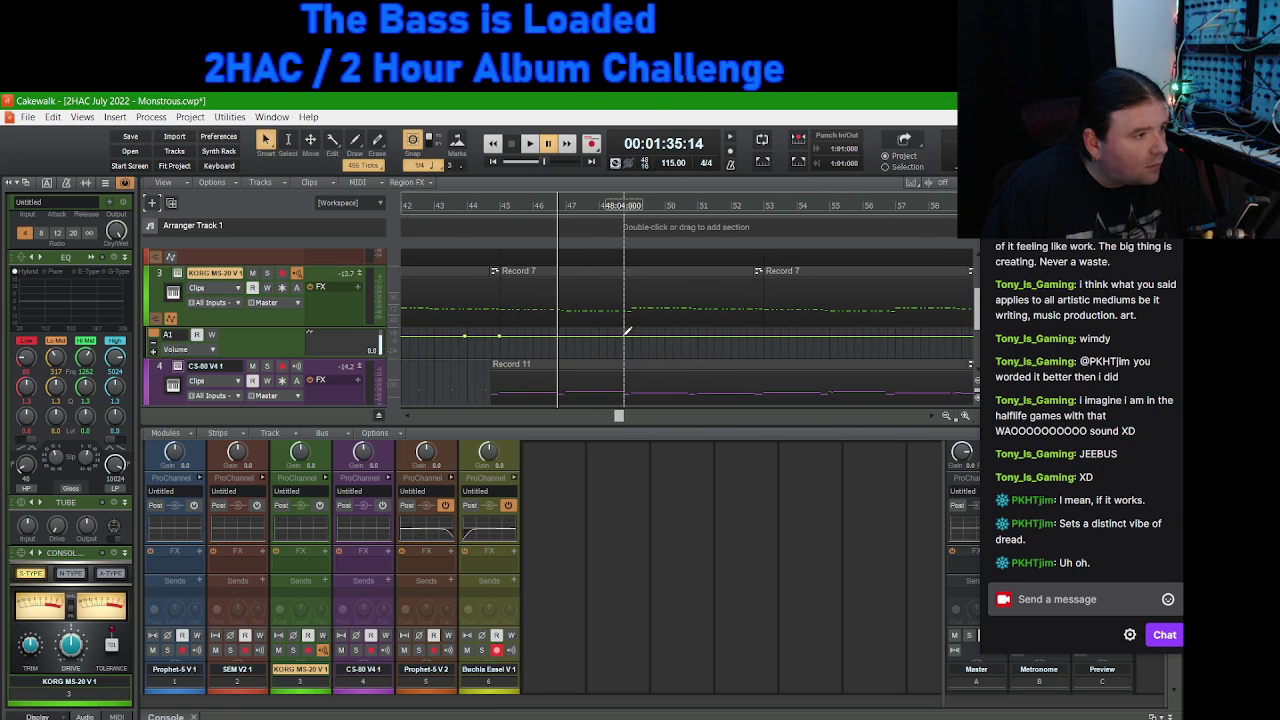
{"action": "left_click", "coordinate": [678, 339]}
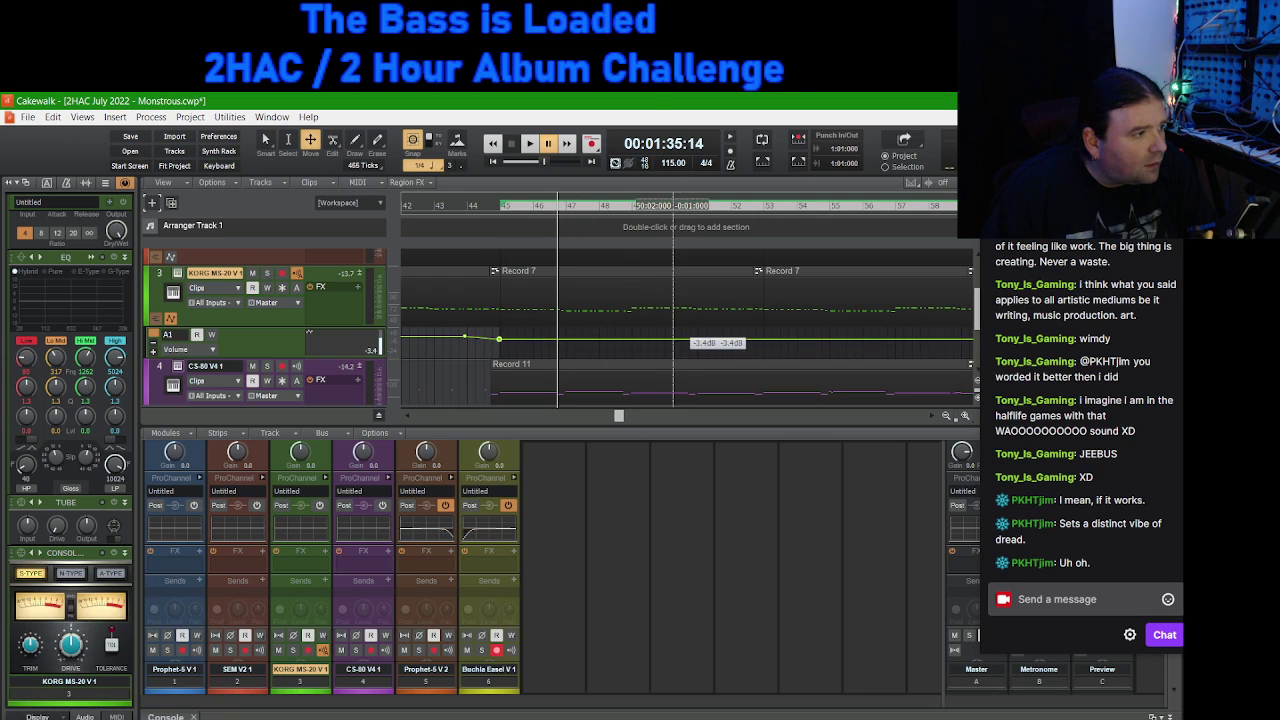
Step: Play from measure 41 and raise the lowered KORG MS-20 V 1 volume envelope section to about -0.7 dB
{"action": "left_click_drag", "start_coordinate": [618, 416], "coordinate": [601, 417]}
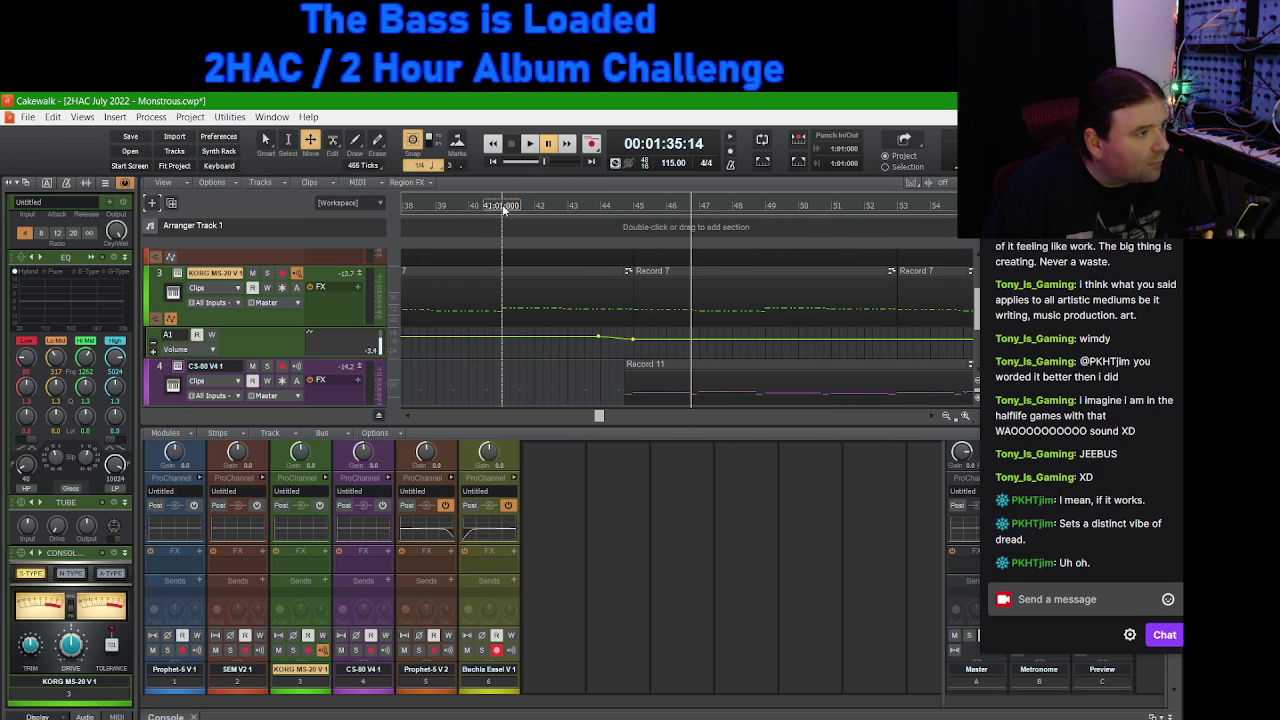
{"action": "left_click", "coordinate": [502, 204]}
{"action": "key", "text": "space"}
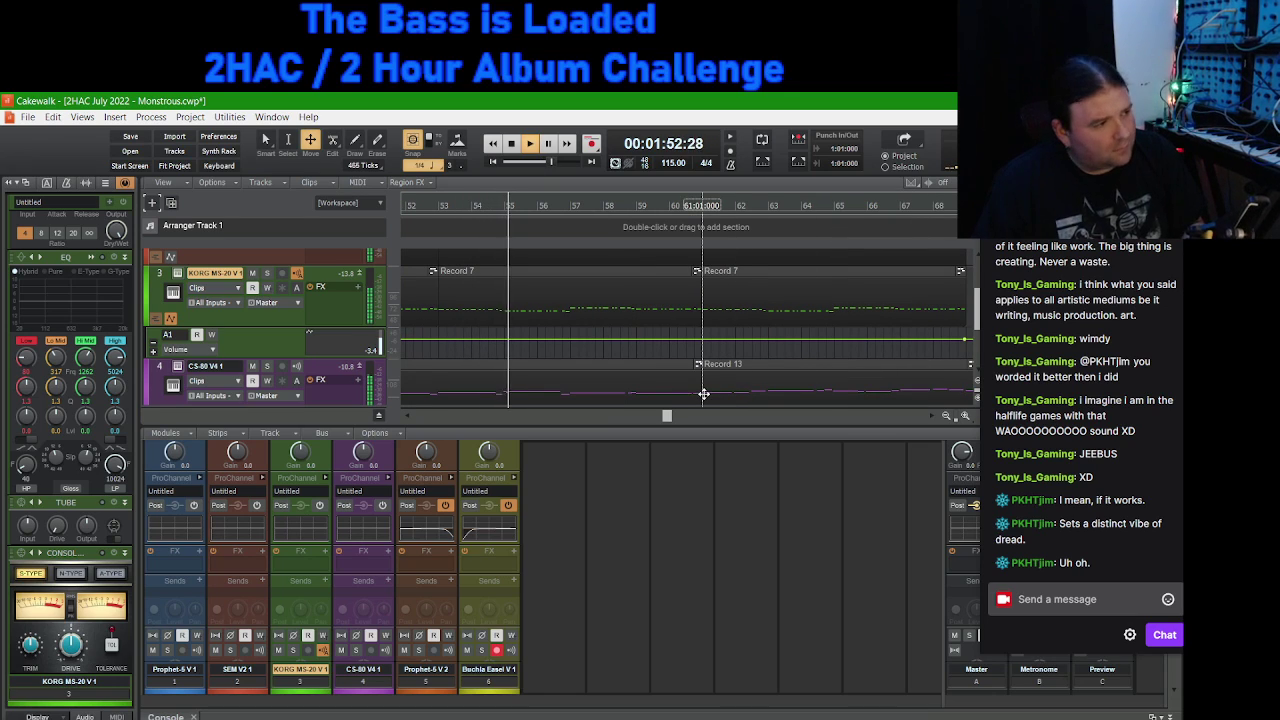
{"action": "key", "text": "space"}
{"action": "left_click_drag", "start_coordinate": [611, 341], "coordinate": [614, 338]}
{"action": "key", "text": "space"}
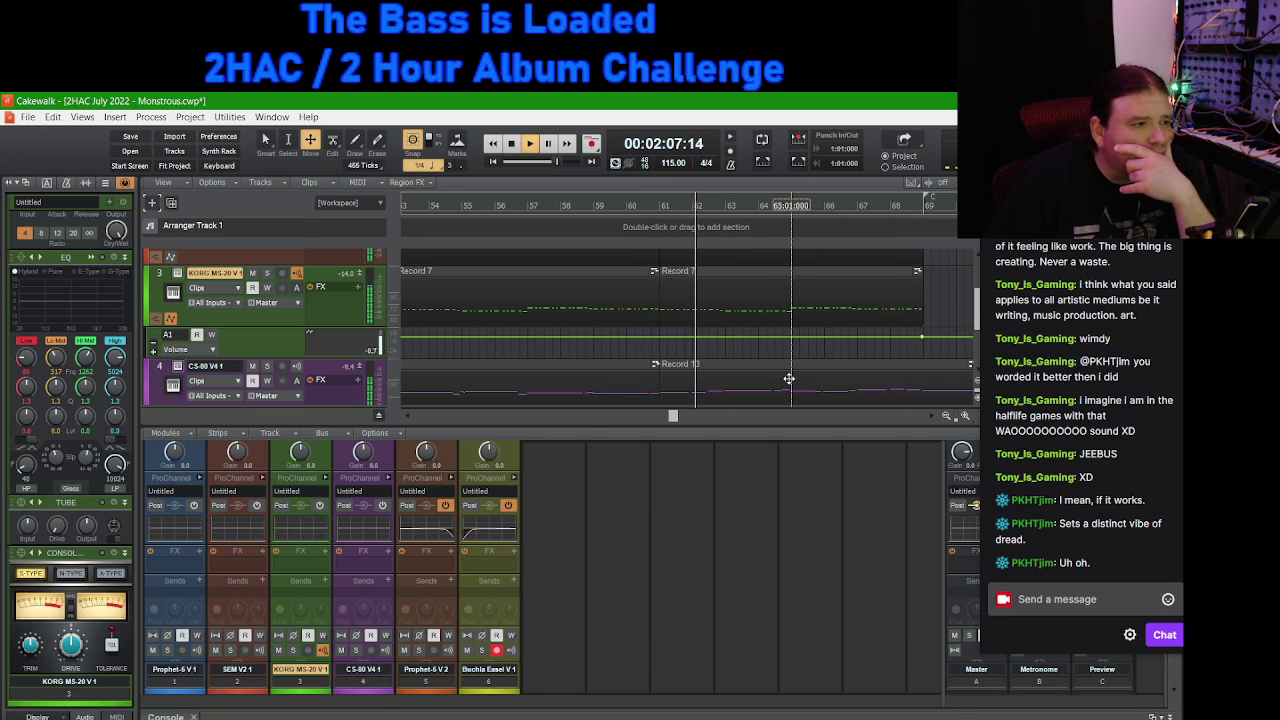
Step: Listen to the mix up to the start of section C at measure 69, checking the tracks, and stop playback
{"action": "scroll", "coordinate": [789, 379], "scroll_direction": "up", "scroll_amount": 1}
{"action": "scroll", "coordinate": [789, 379], "scroll_direction": "up", "scroll_amount": 1}
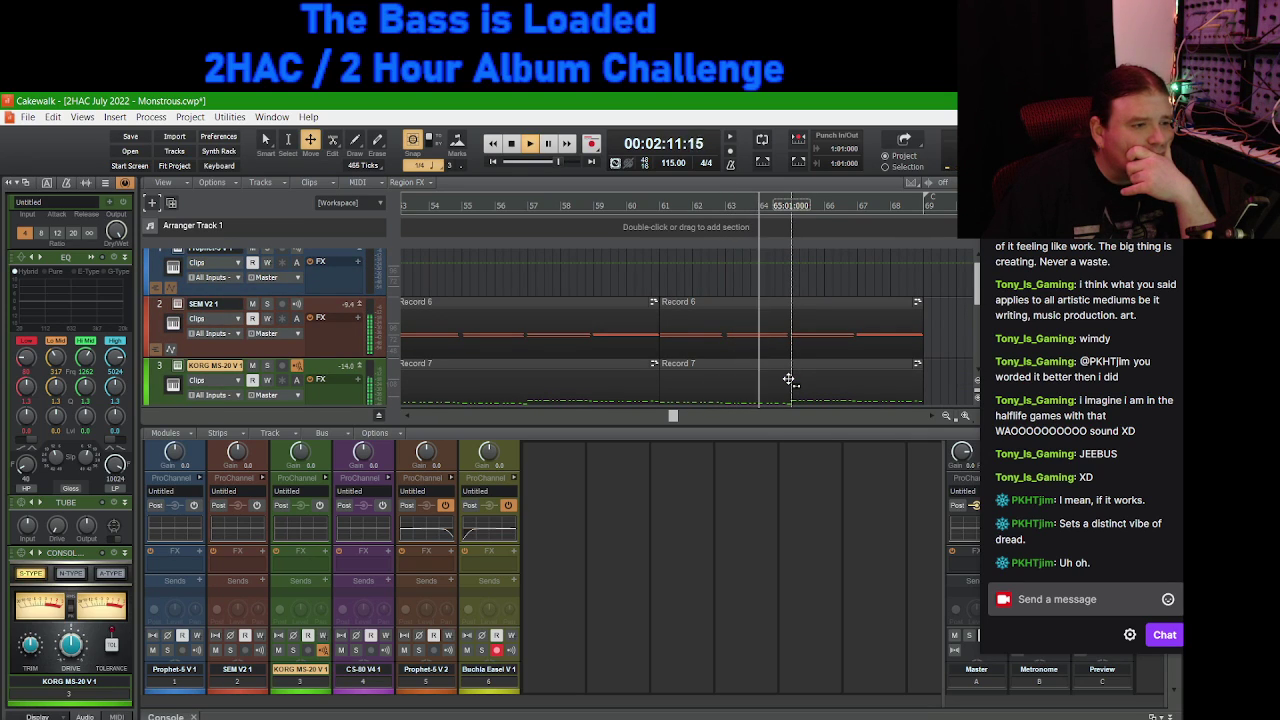
{"action": "scroll", "coordinate": [794, 369], "scroll_direction": "down", "scroll_amount": 2}
{"action": "scroll", "coordinate": [794, 369], "scroll_direction": "down", "scroll_amount": 2}
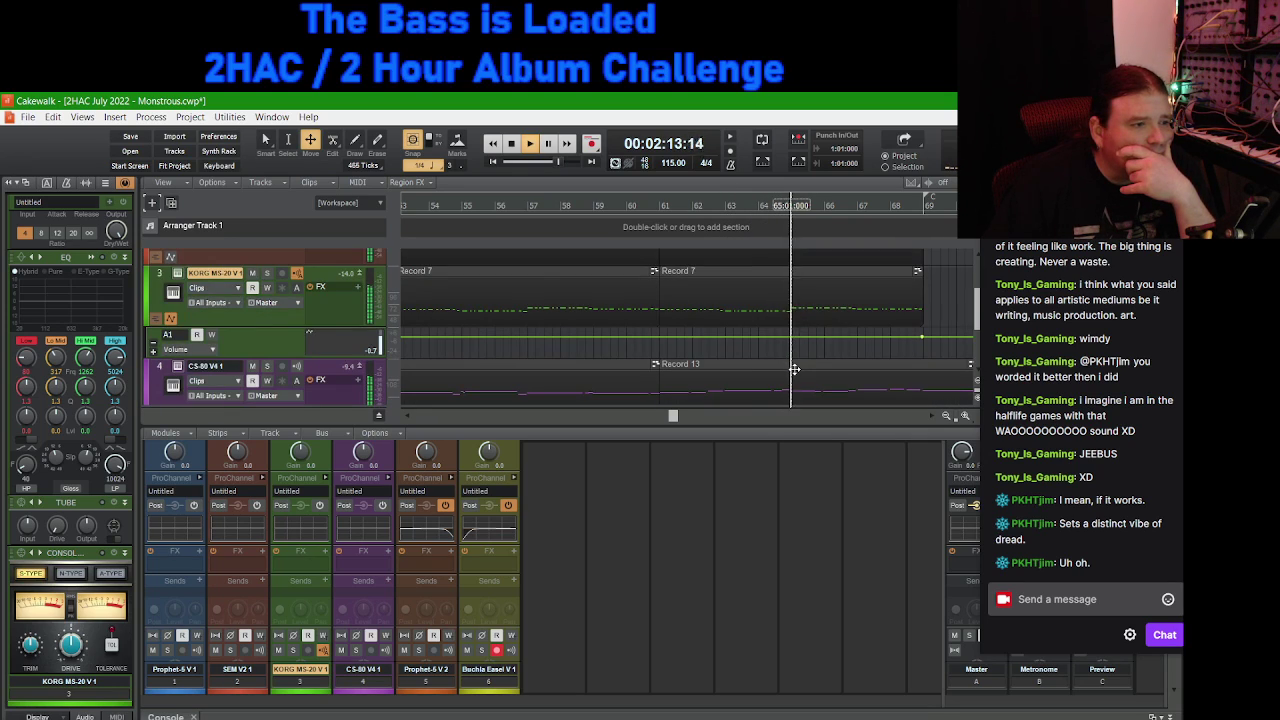
{"action": "scroll", "coordinate": [794, 369], "scroll_direction": "down", "scroll_amount": 2}
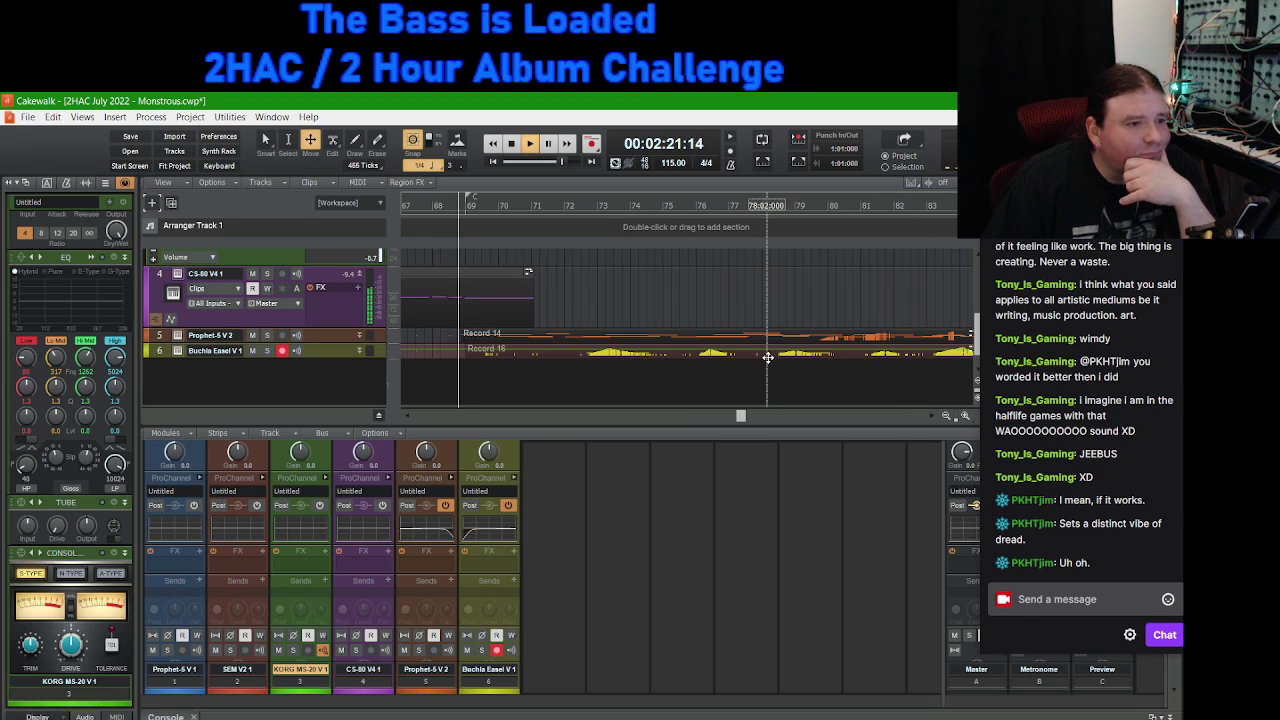
{"action": "left_click", "coordinate": [512, 144]}
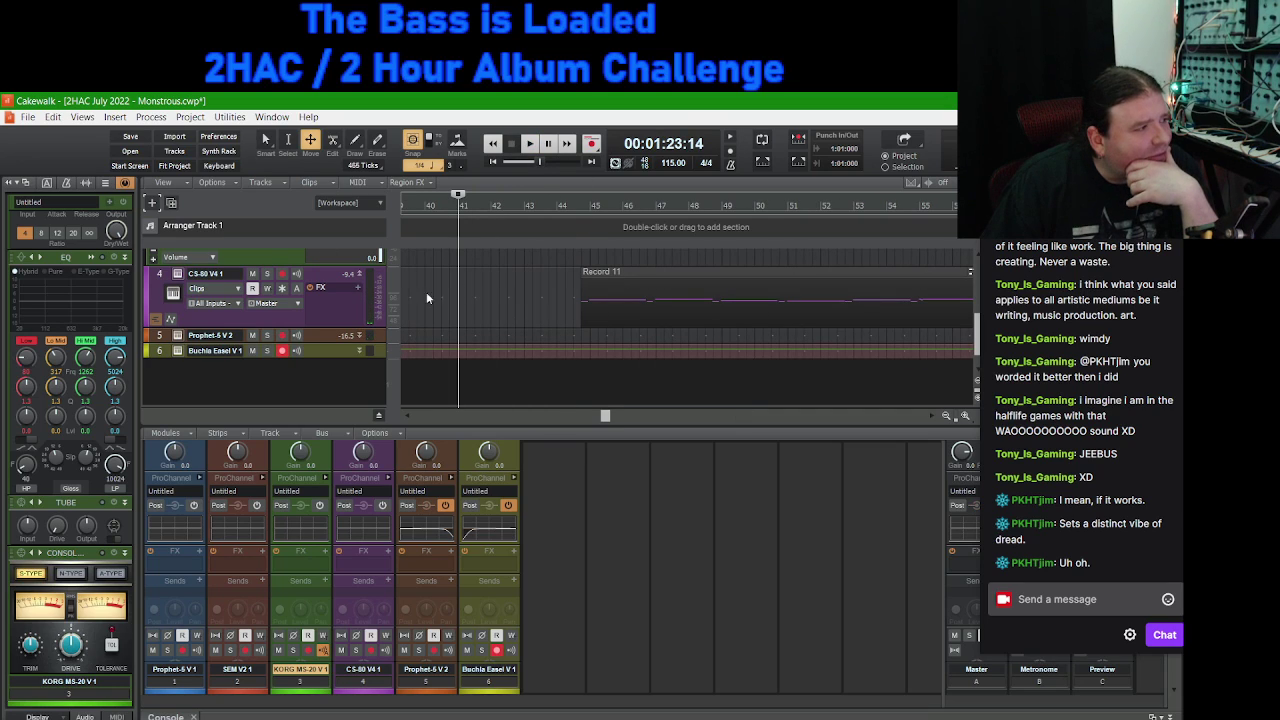
Step: Hide the KORG MS-20 V 1 automation lane and return the track view to the song's beginning
{"action": "scroll", "coordinate": [356, 291], "scroll_direction": "up", "scroll_amount": 1}
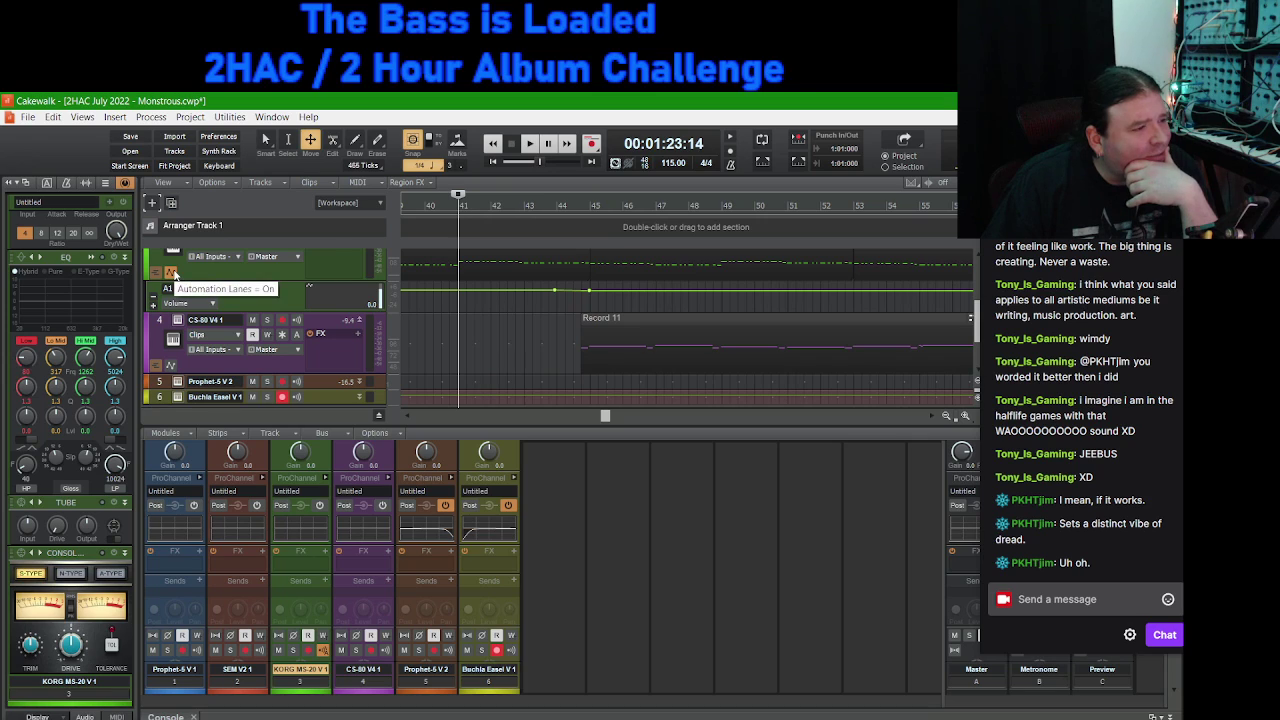
{"action": "left_click", "coordinate": [172, 272]}
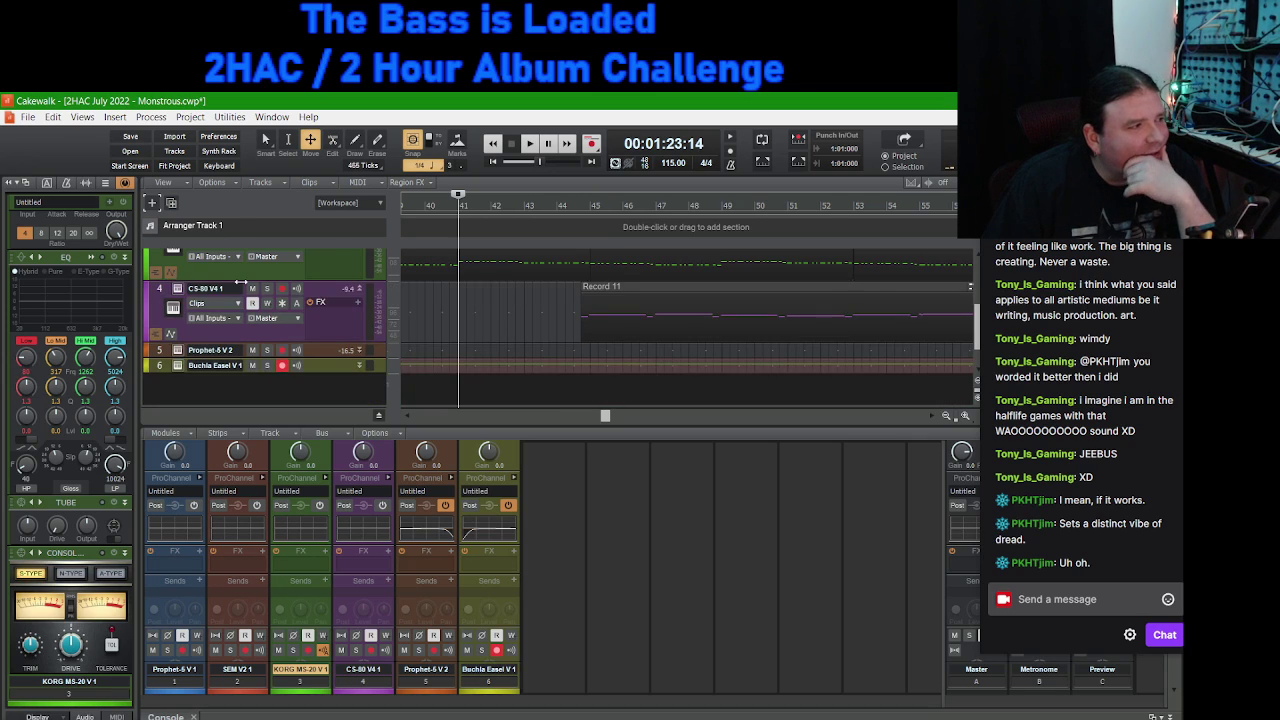
{"action": "scroll", "coordinate": [324, 300], "scroll_direction": "up", "scroll_amount": 1}
{"action": "left_click_drag", "start_coordinate": [612, 417], "coordinate": [426, 417]}
{"action": "scroll", "coordinate": [658, 298], "scroll_direction": "up", "scroll_amount": 1}
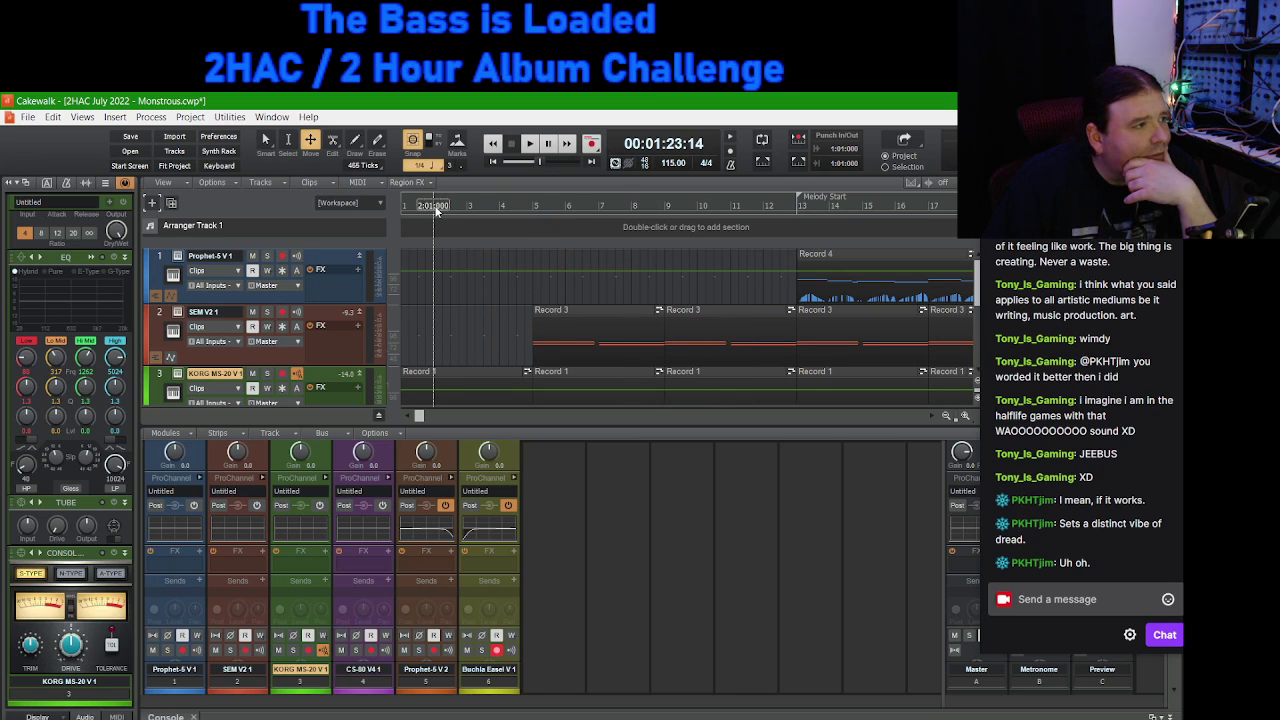
Step: Arm Prophet-5 V 1 for recording in place of Buchla Easel V 1 and record a short clip from measure 2
{"action": "left_click", "coordinate": [282, 256]}
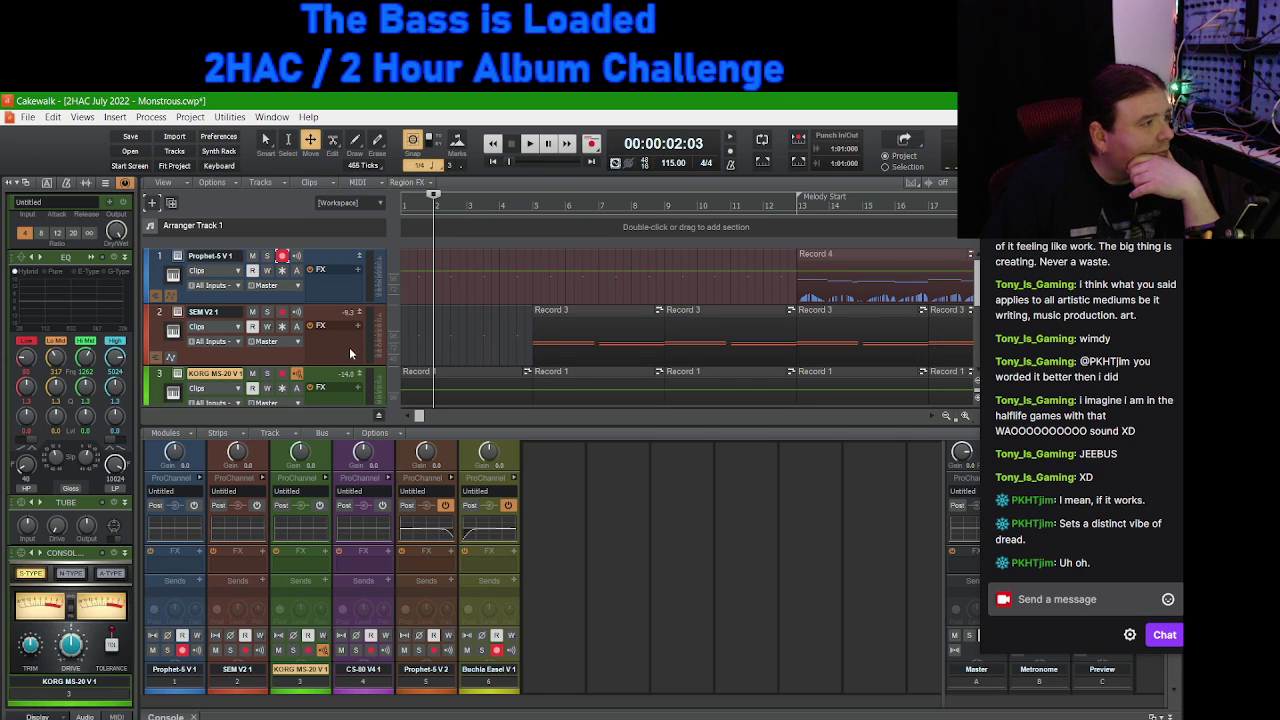
{"action": "scroll", "coordinate": [249, 347], "scroll_direction": "down", "scroll_amount": 3}
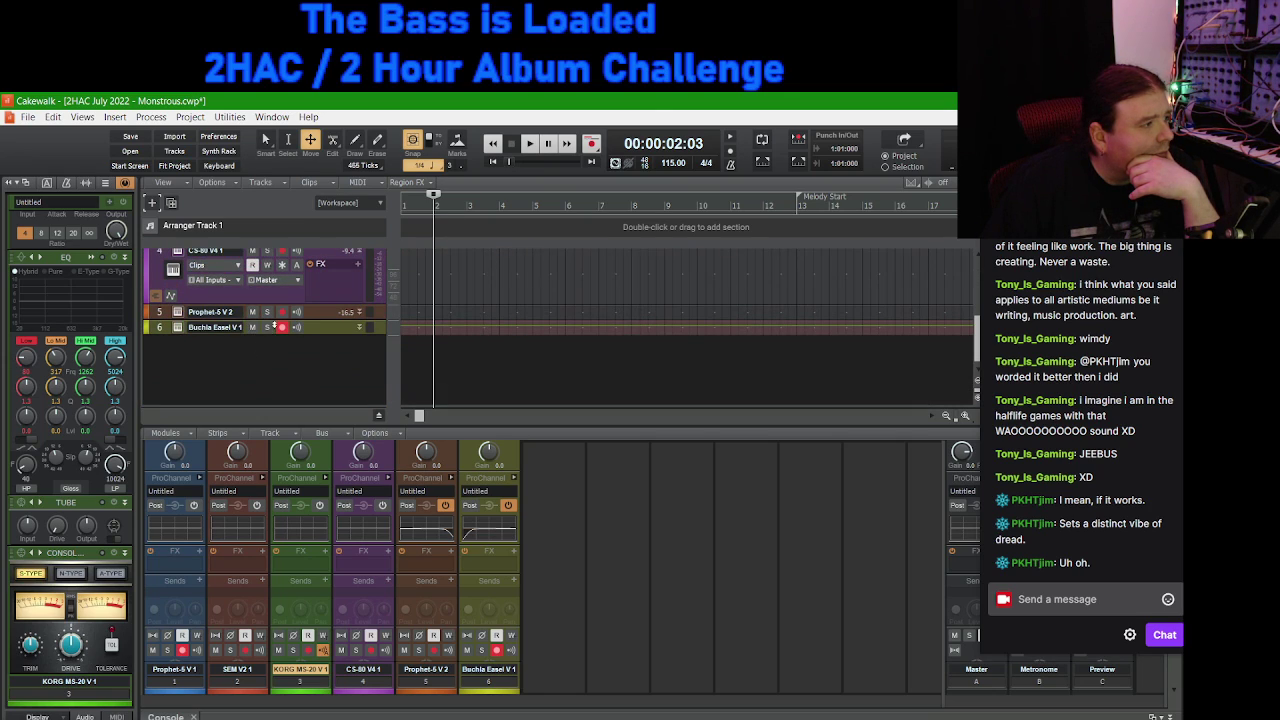
{"action": "scroll", "coordinate": [294, 354], "scroll_direction": "up", "scroll_amount": 3}
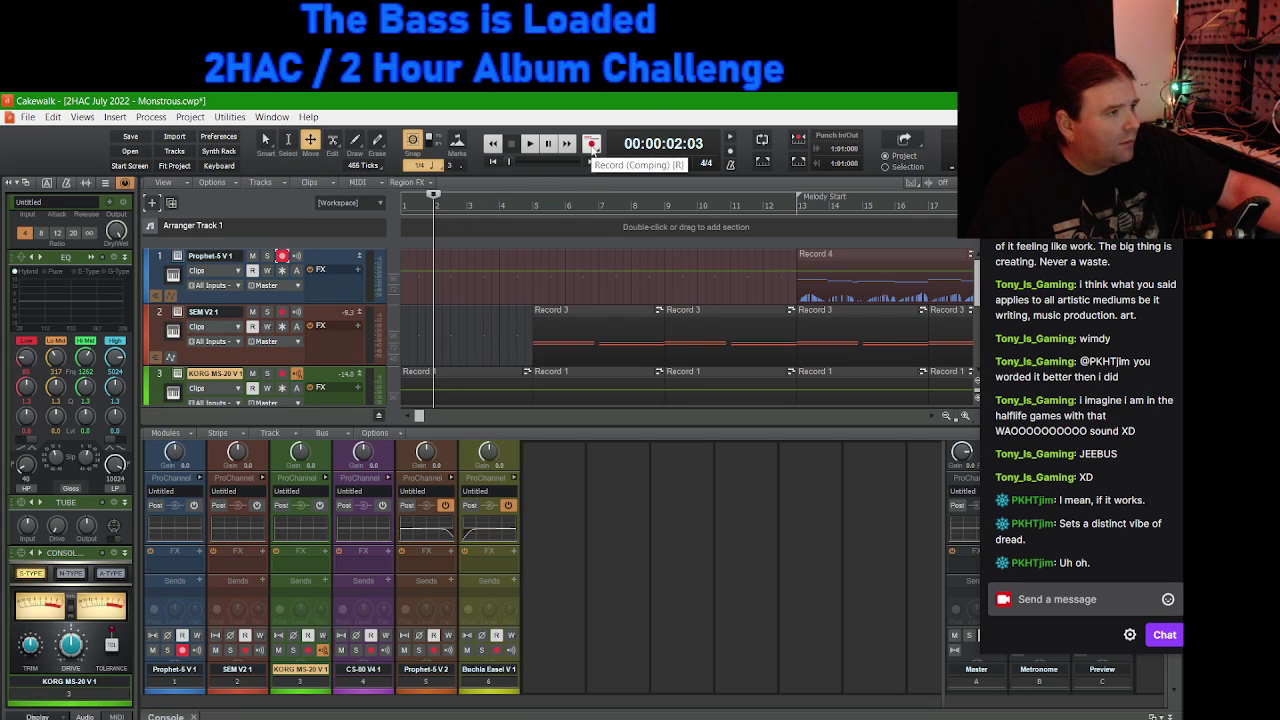
{"action": "left_click", "coordinate": [591, 144]}
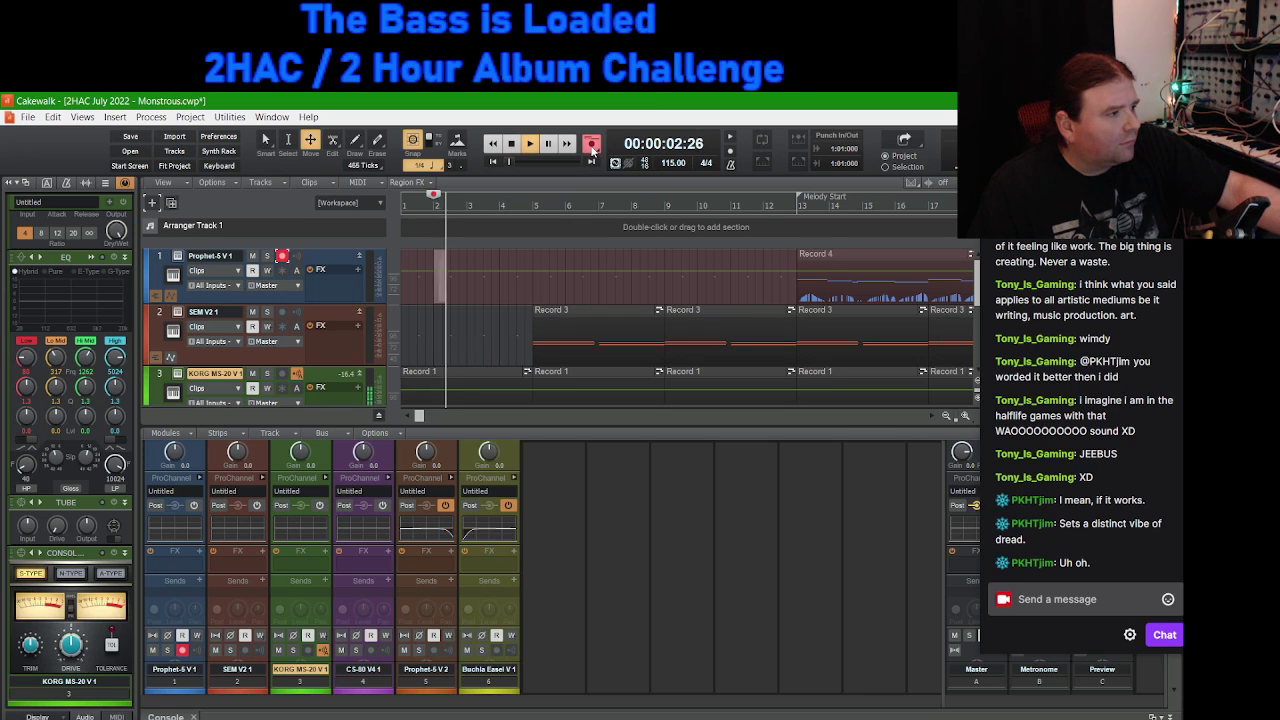
{"action": "left_click", "coordinate": [511, 144]}
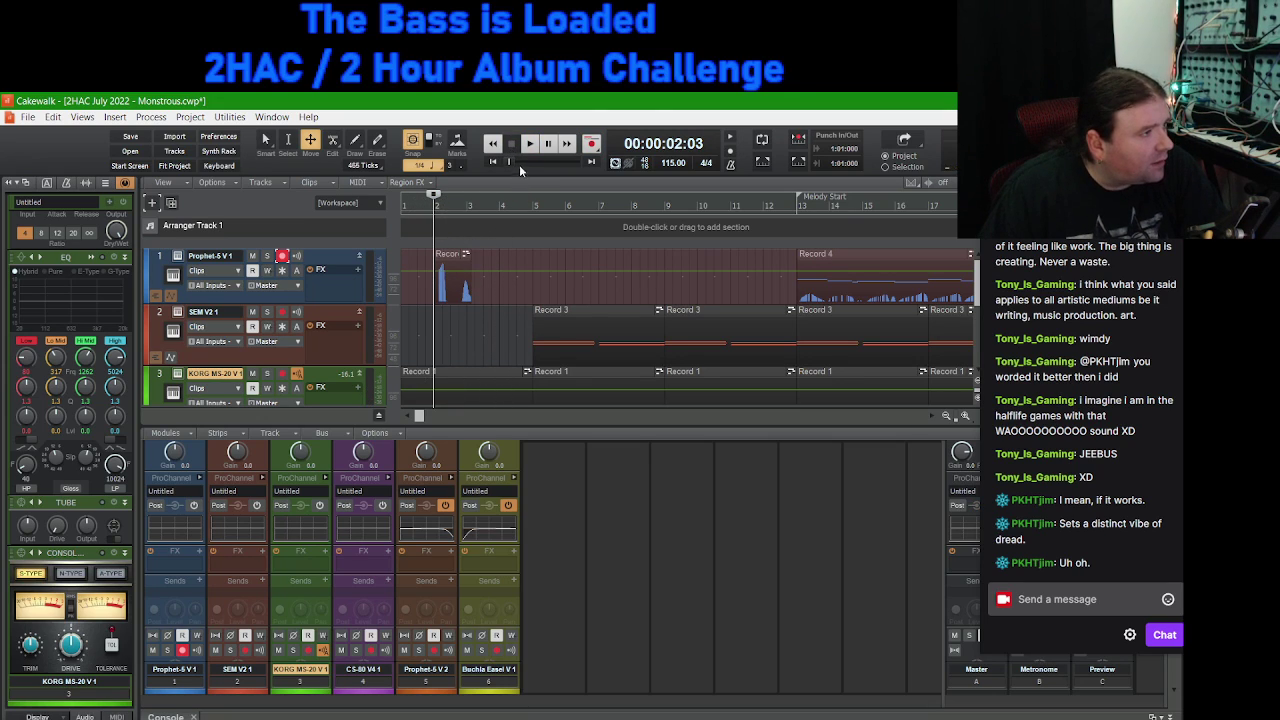
Step: Check the Prophet-5 V 1 track's automation lane and its available automation parameters, leaving the lane hidden
{"action": "left_click", "coordinate": [829, 253]}
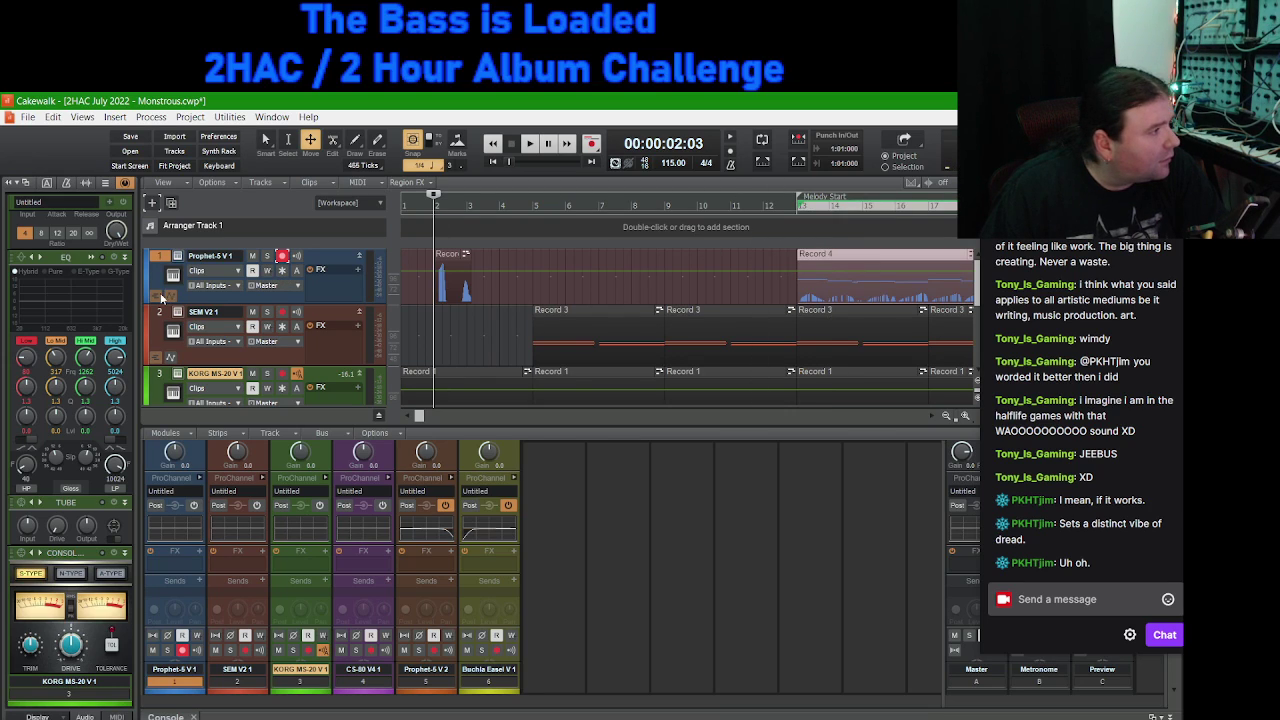
{"action": "left_click", "coordinate": [169, 294]}
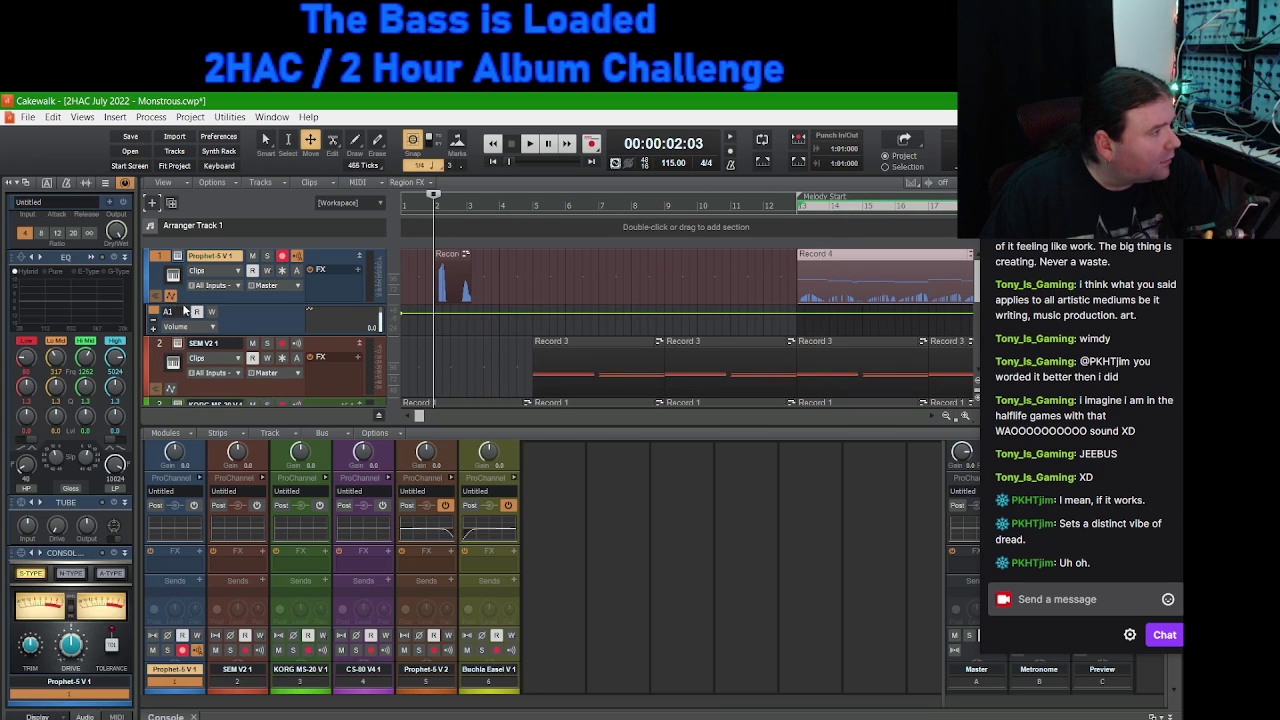
{"action": "left_click", "coordinate": [211, 327]}
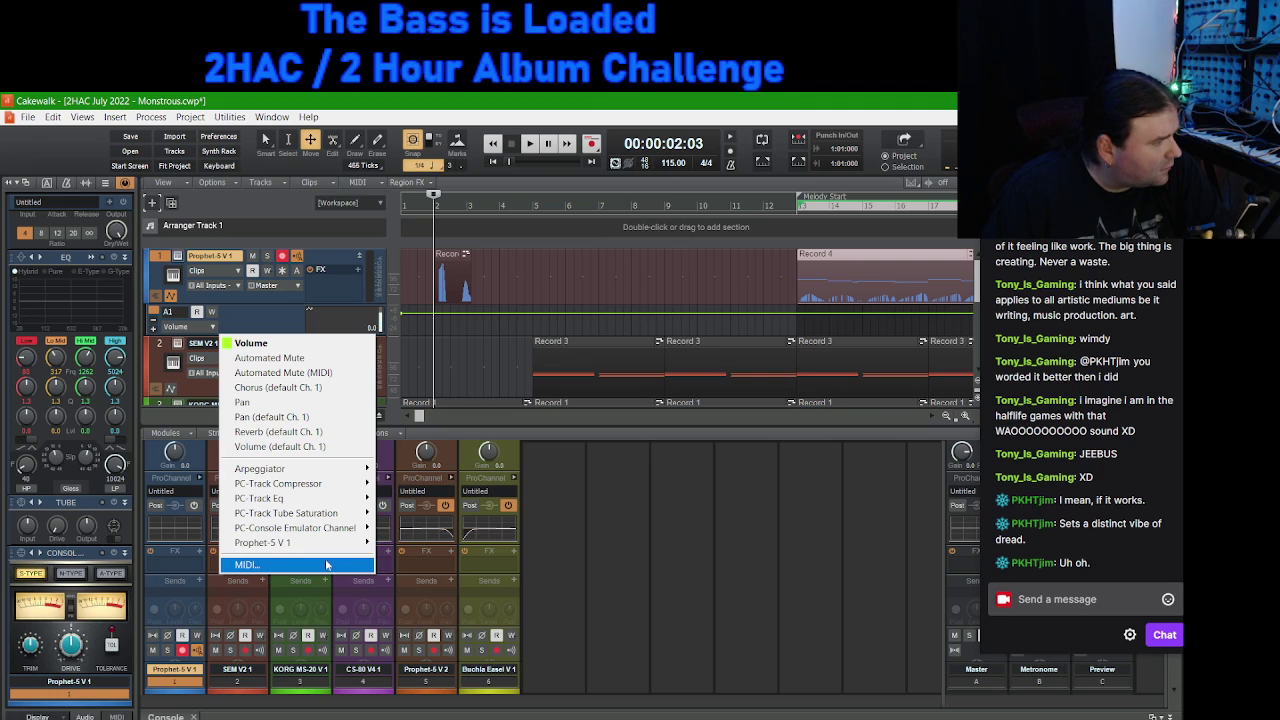
{"action": "mouse_move", "coordinate": [339, 543]}
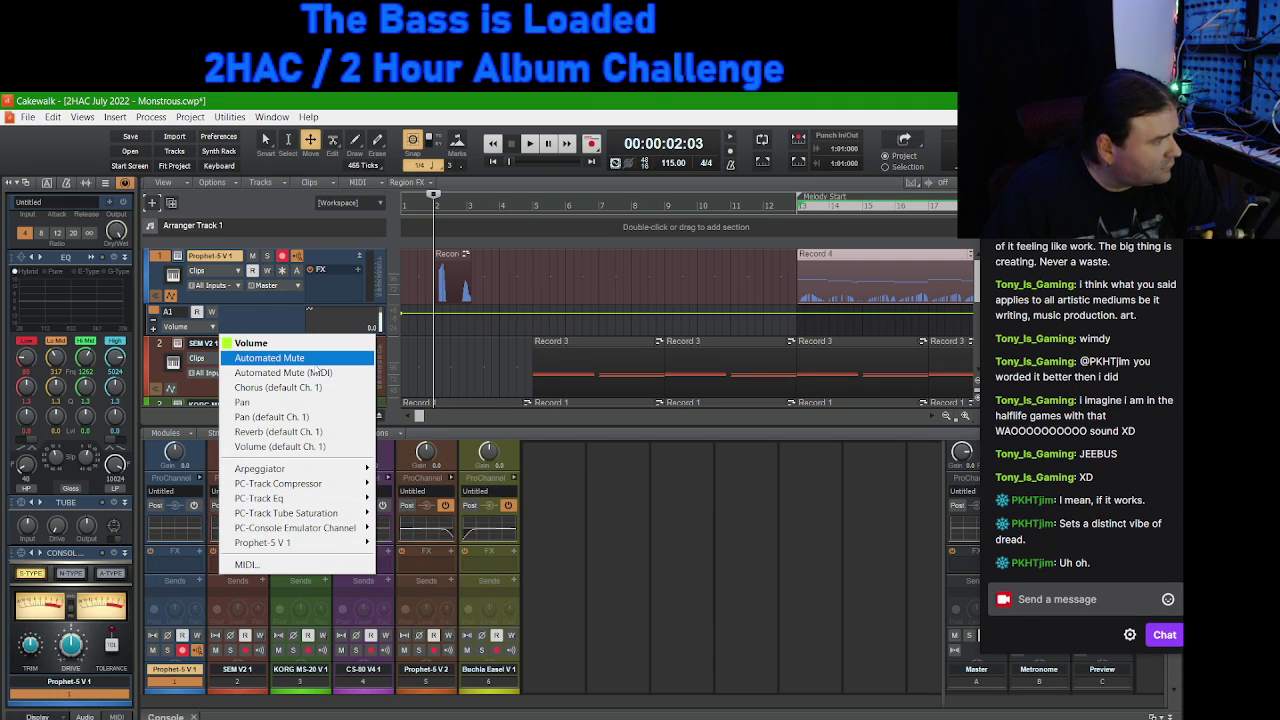
{"action": "left_click", "coordinate": [165, 297]}
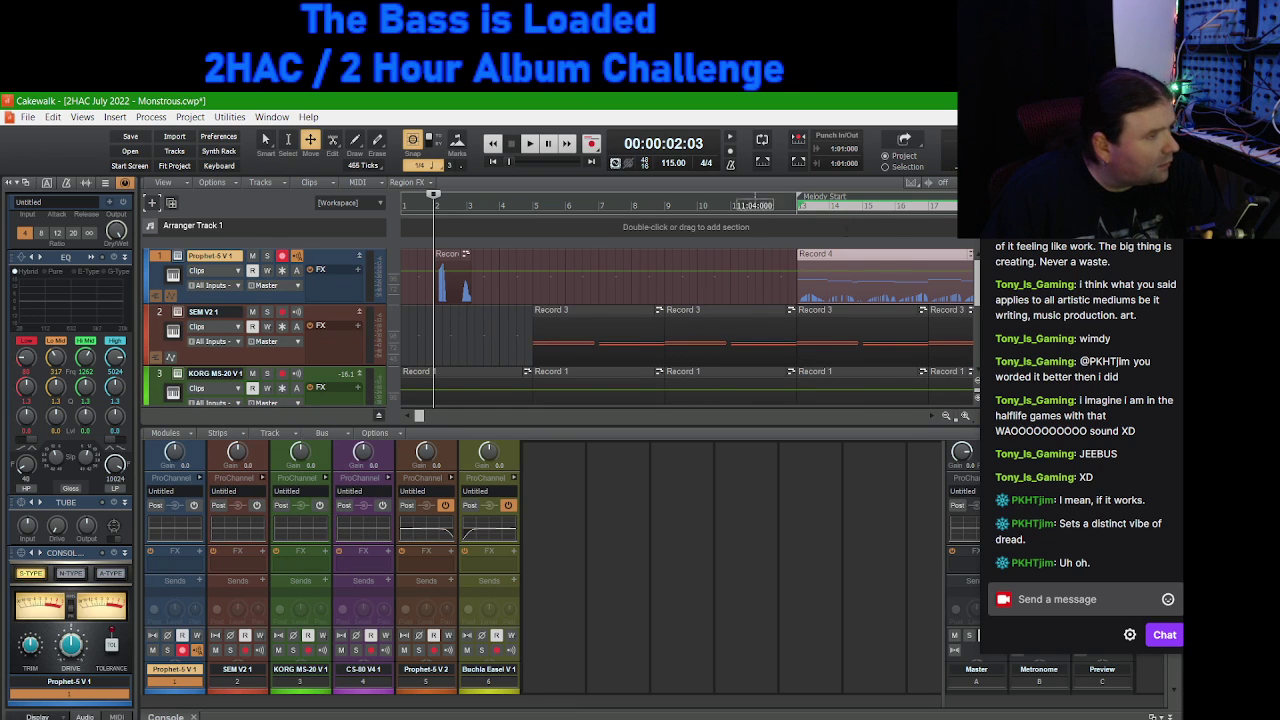
Step: Open the Prophet-5 V 1 clip Record 4 in the Piano Roll and examine its CC 1 modulation data across the melody
{"action": "double_click", "coordinate": [829, 254]}
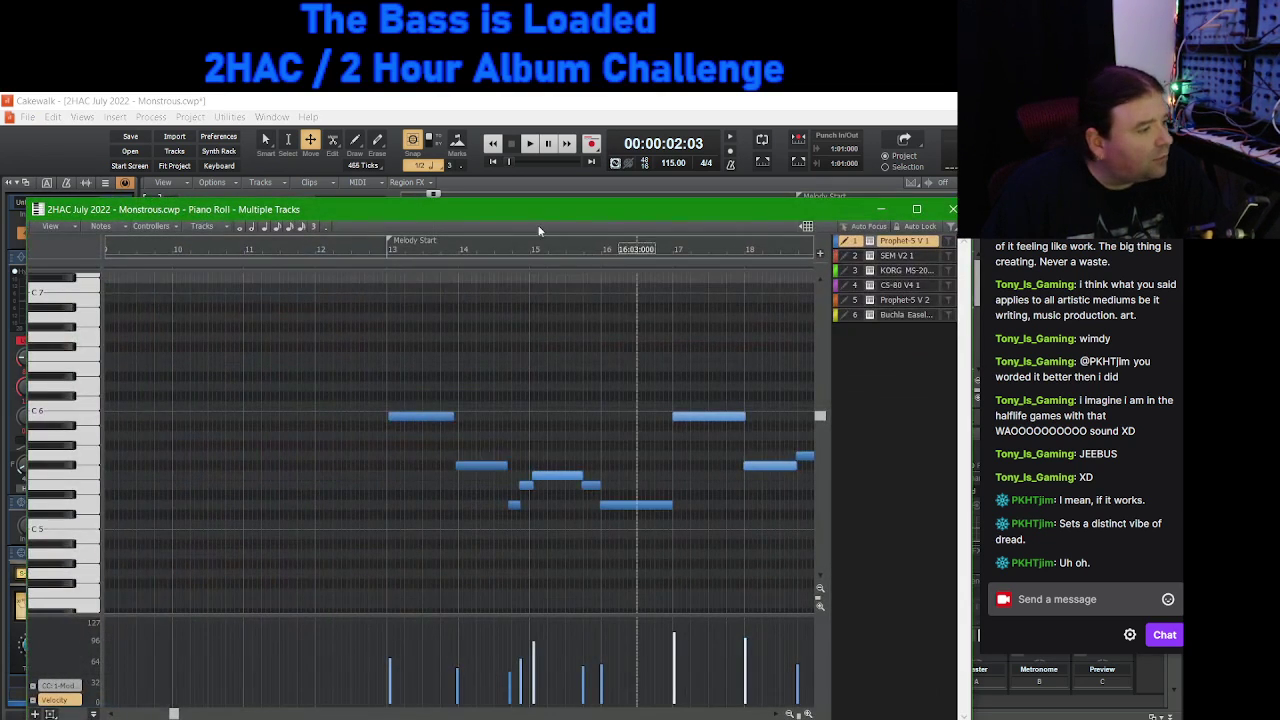
{"action": "left_click_drag", "start_coordinate": [573, 213], "coordinate": [602, 149]}
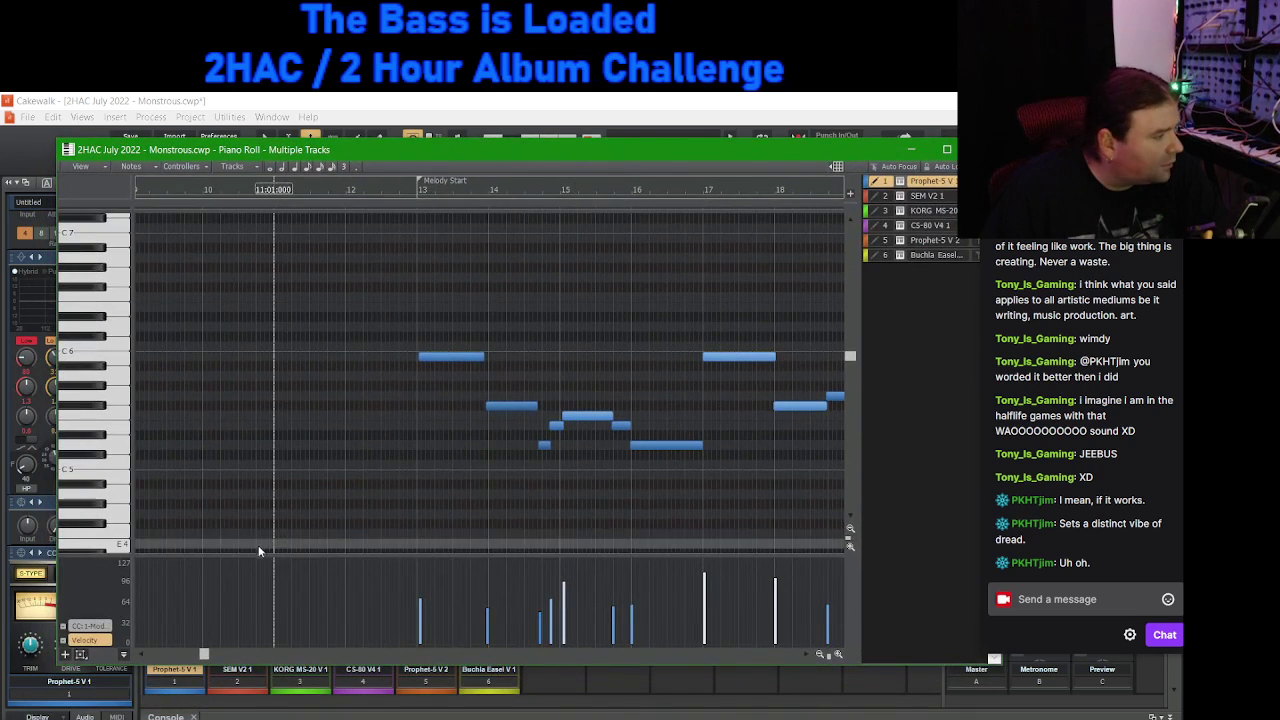
{"action": "left_click", "coordinate": [110, 626]}
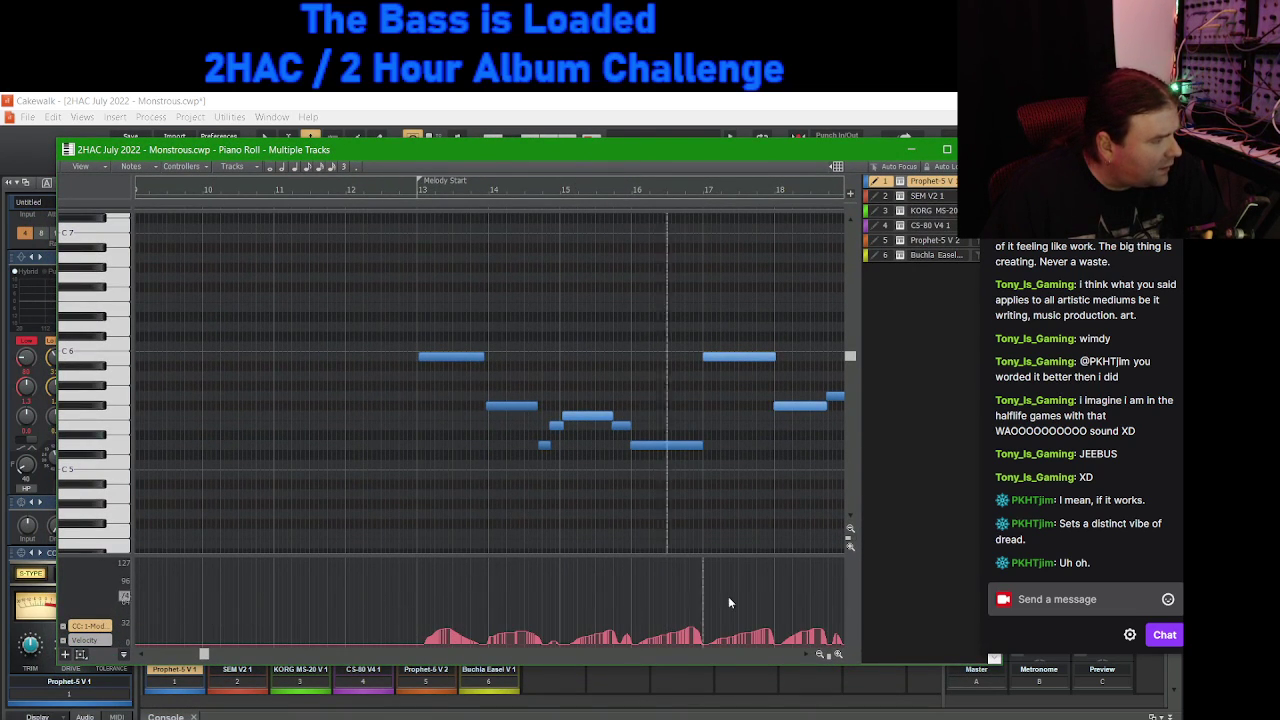
{"action": "mouse_move", "coordinate": [204, 655]}
{"action": "left_mouse_down"}
{"action": "mouse_move", "coordinate": [330, 660]}
{"action": "mouse_move", "coordinate": [137, 654]}
{"action": "mouse_move", "coordinate": [210, 658]}
{"action": "left_mouse_up"}
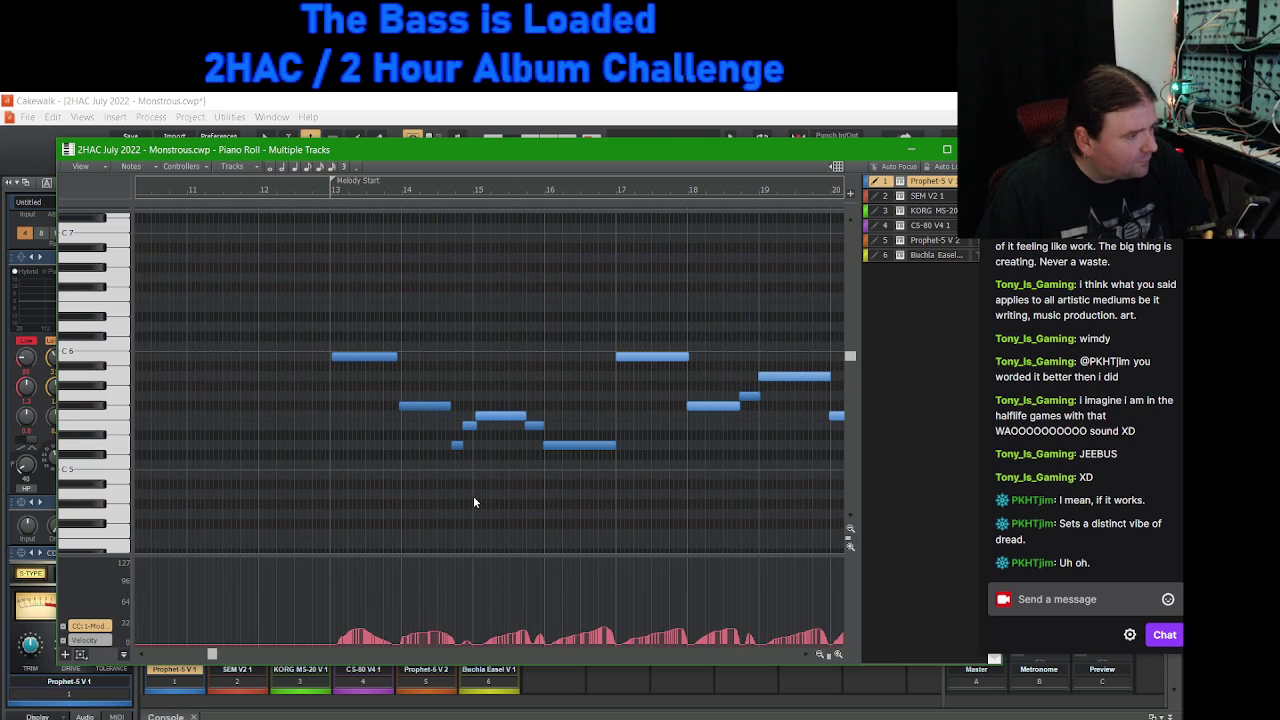
{"action": "scroll", "coordinate": [474, 498], "scroll_direction": "down", "scroll_amount": 4}
{"action": "scroll", "coordinate": [474, 502], "scroll_direction": "down", "scroll_amount": 3}
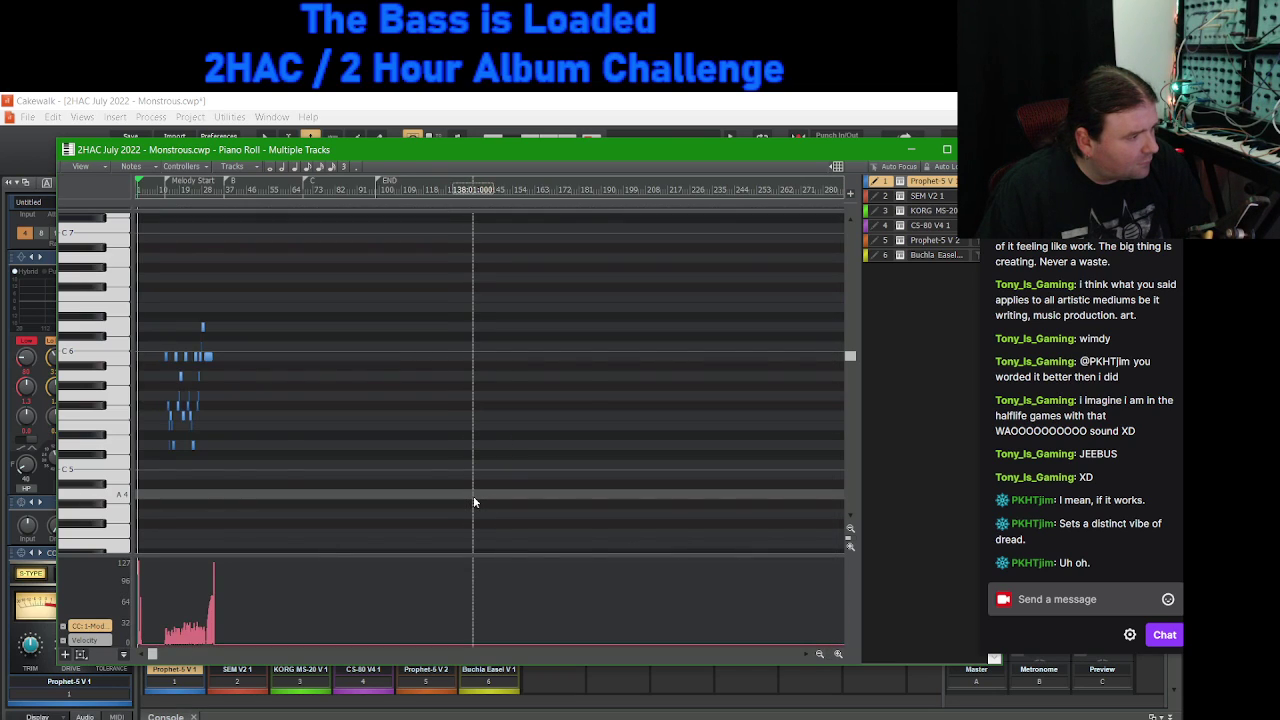
{"action": "scroll", "coordinate": [474, 500], "scroll_direction": "up", "scroll_amount": 4}
{"action": "left_click_drag", "start_coordinate": [794, 654], "coordinate": [186, 631]}
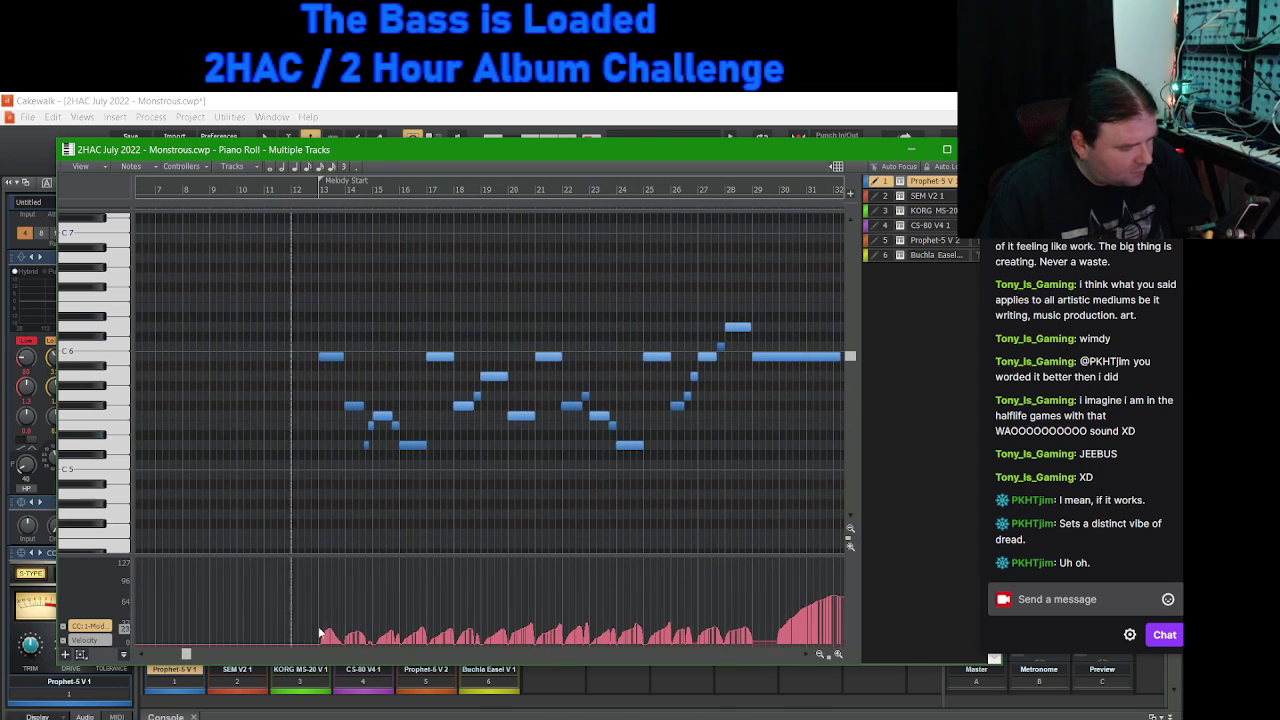
Step: Select all Prophet-5 V 1 notes and modulation events and try to lower the whole modulation curve slightly
{"action": "key", "text": "ctrl+a"}
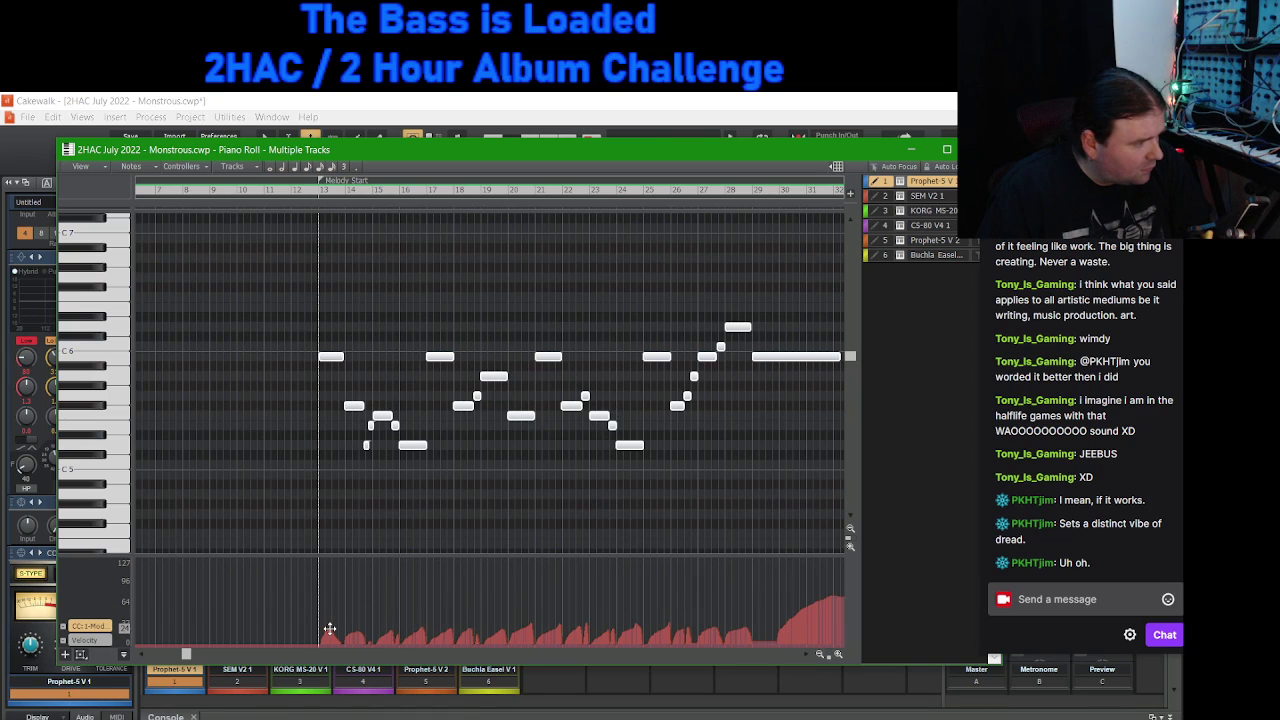
{"action": "mouse_move", "coordinate": [328, 630]}
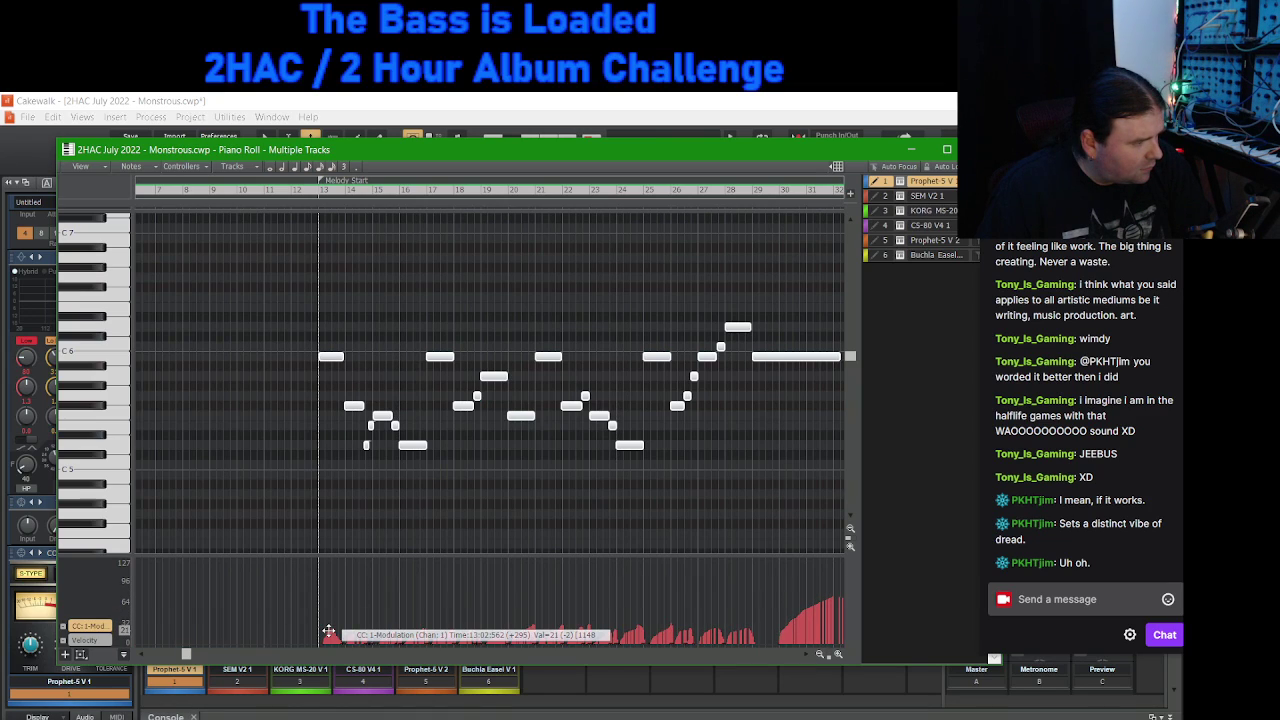
{"action": "key", "text": "space"}
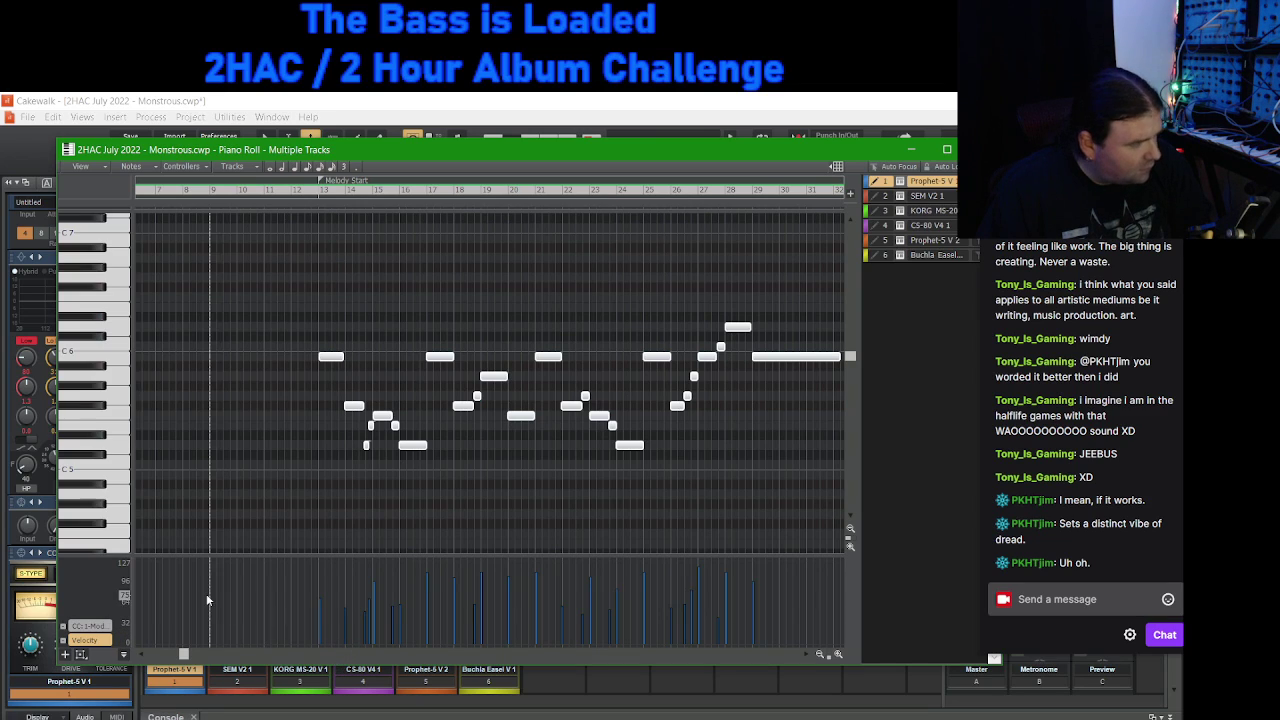
{"action": "left_click", "coordinate": [86, 626]}
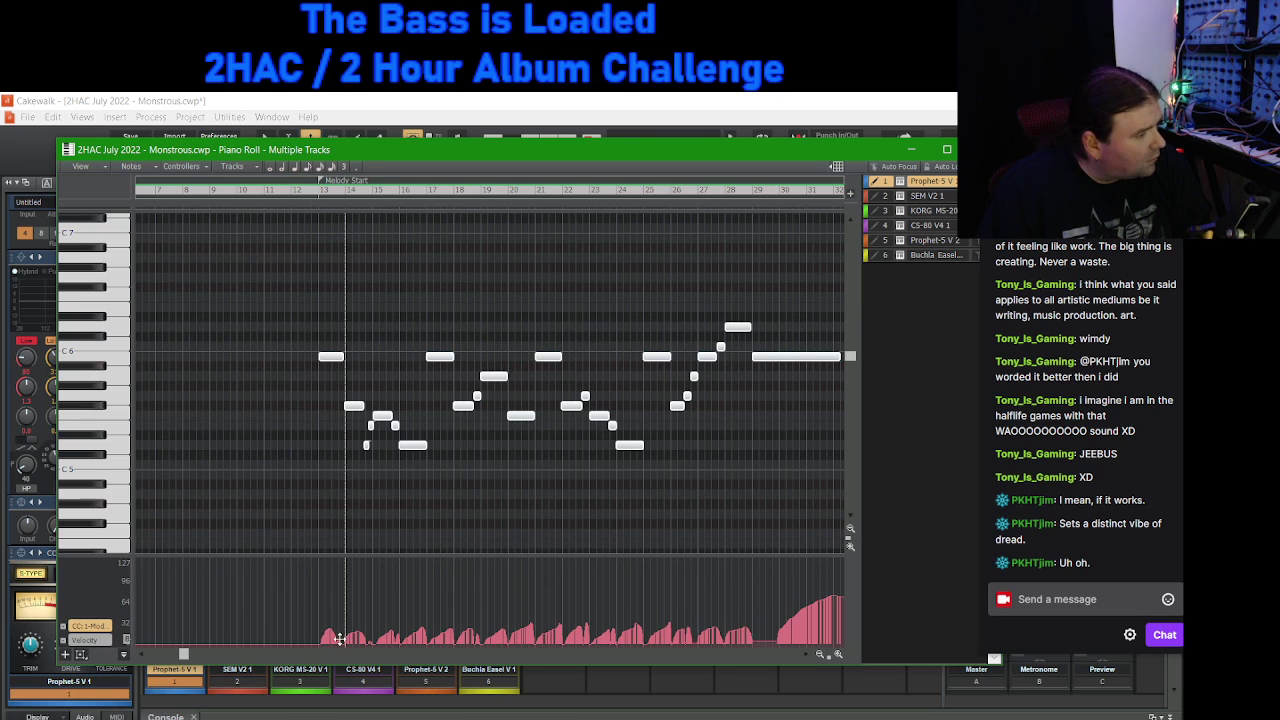
Step: Return to the track view, listen from measure 2 into the melody section, and stop playback
{"action": "left_click", "coordinate": [806, 189]}
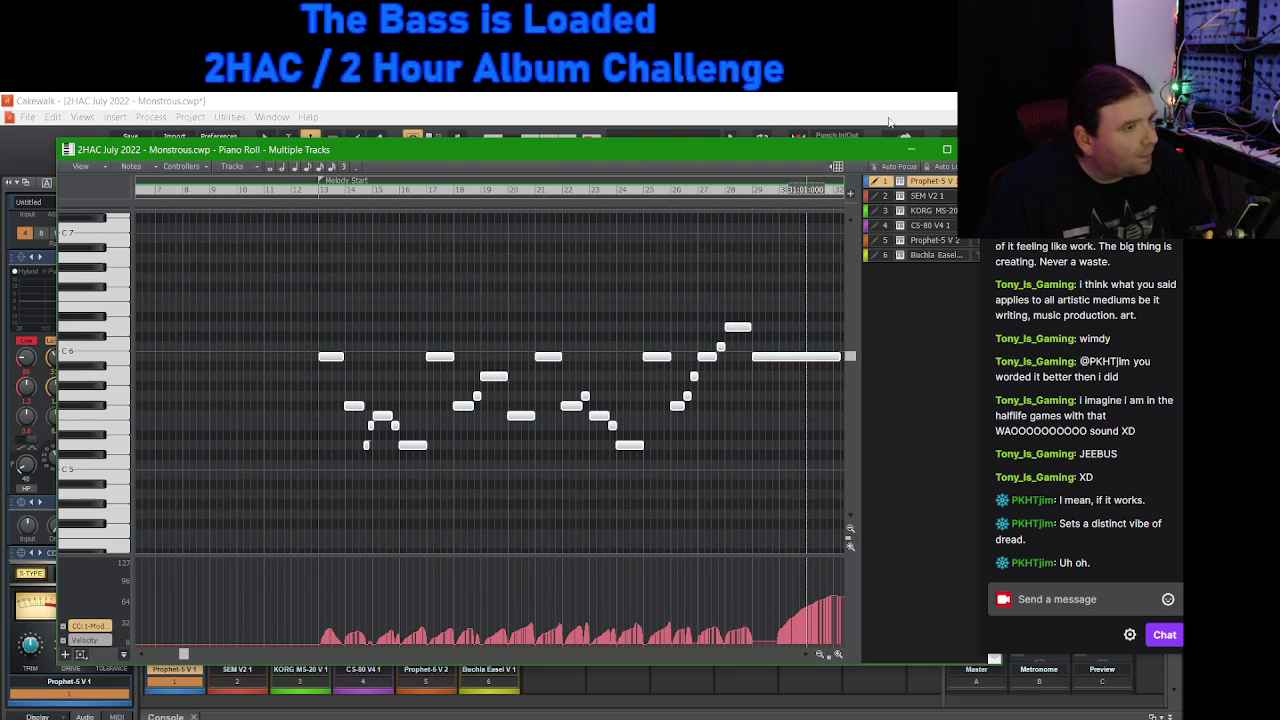
{"action": "left_click", "coordinate": [320, 97]}
{"action": "left_click", "coordinate": [947, 149]}
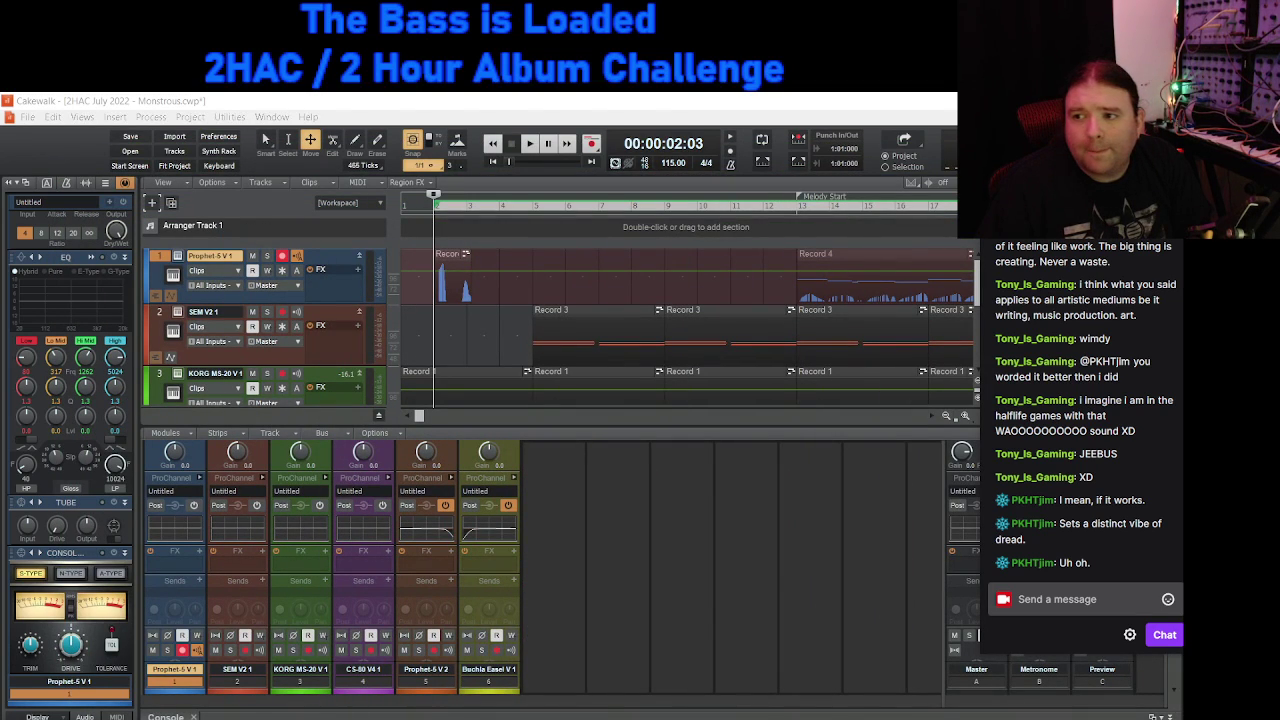
{"action": "key", "text": "space"}
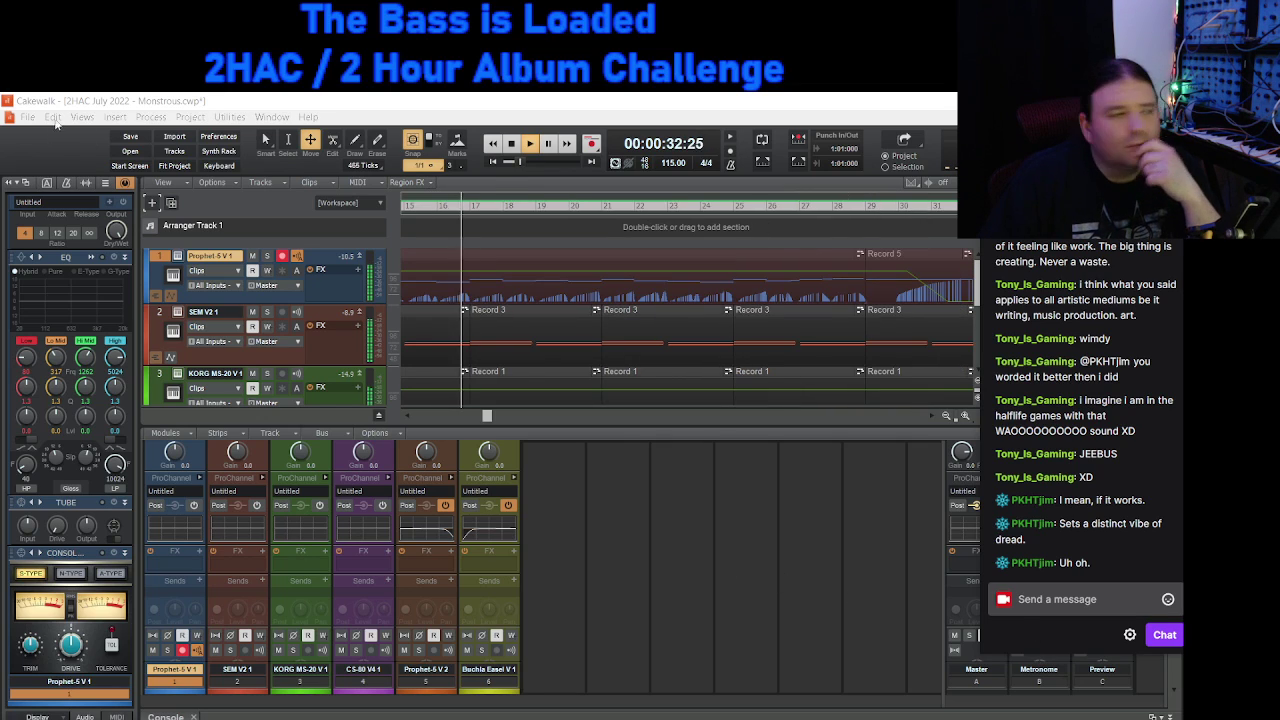
{"action": "left_click", "coordinate": [511, 143]}
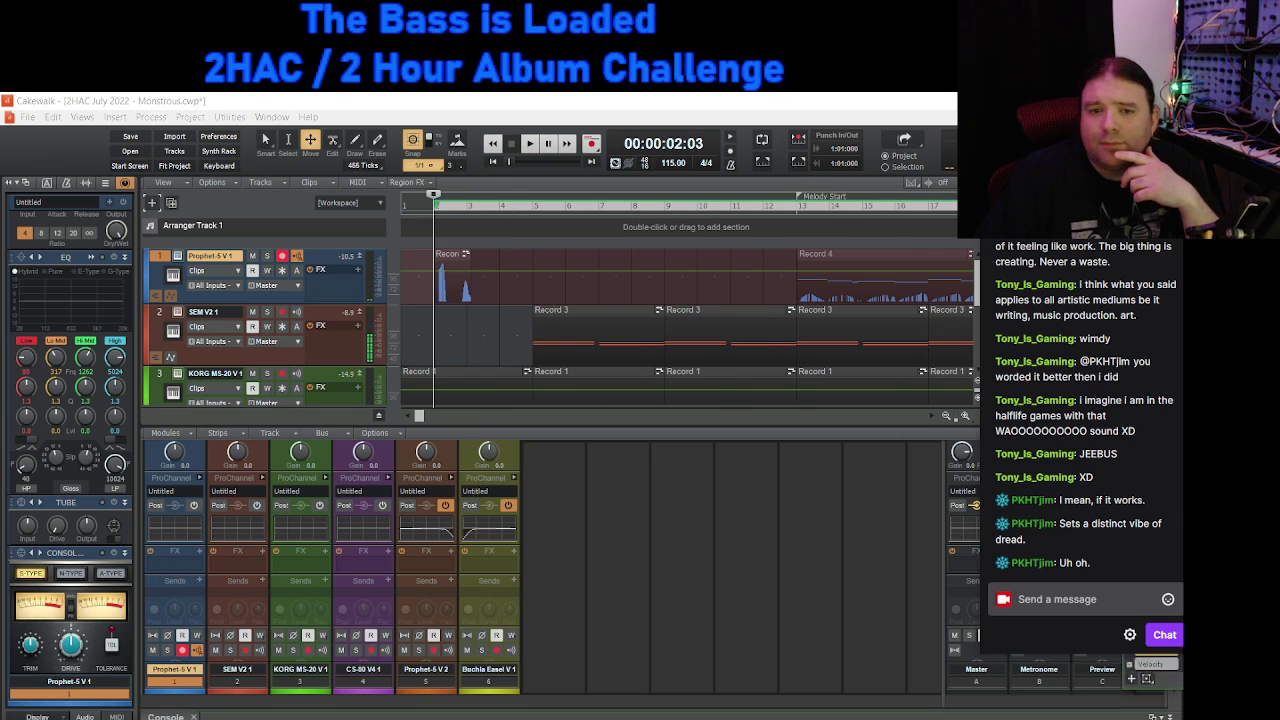
Step: Reopen the Piano Roll and, with snapping off, lower all Prophet-5 V 1 CC 1 modulation values slightly
{"action": "key", "text": "alt+3"}
{"action": "left_click_drag", "start_coordinate": [785, 106], "coordinate": [885, 179]}
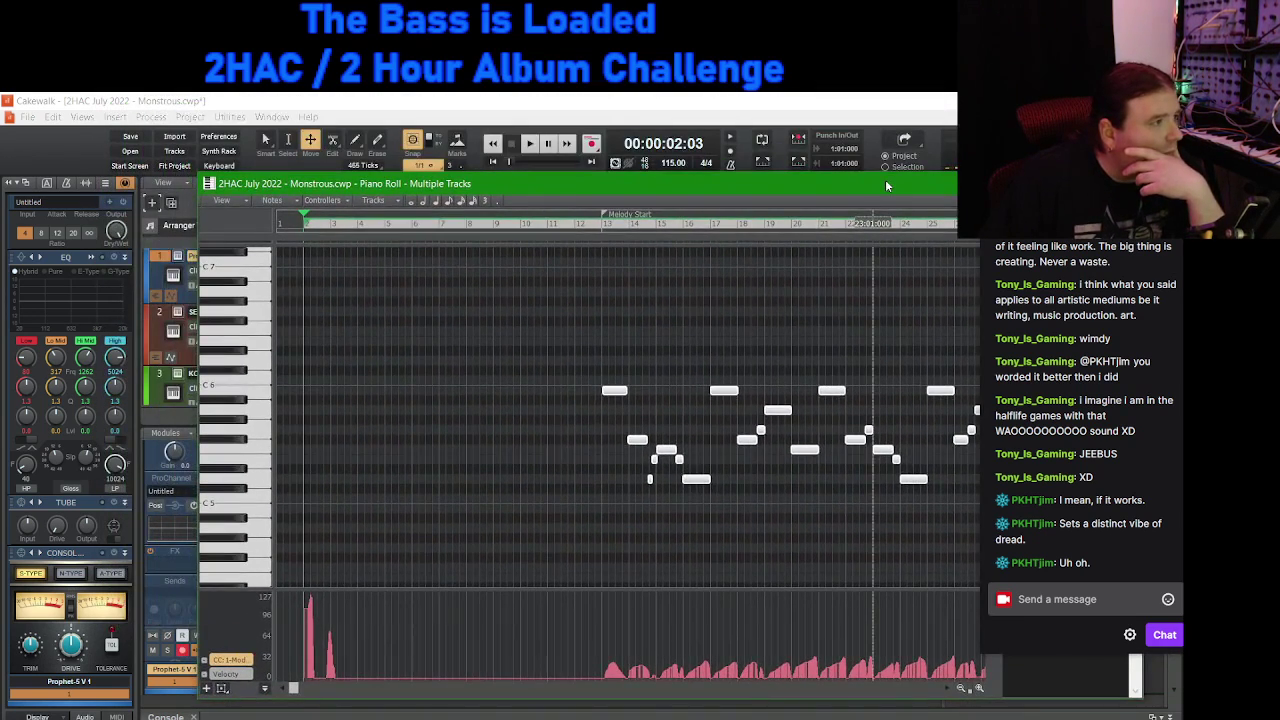
{"action": "left_click_drag", "start_coordinate": [640, 185], "coordinate": [640, 127]}
{"action": "key", "text": "w"}
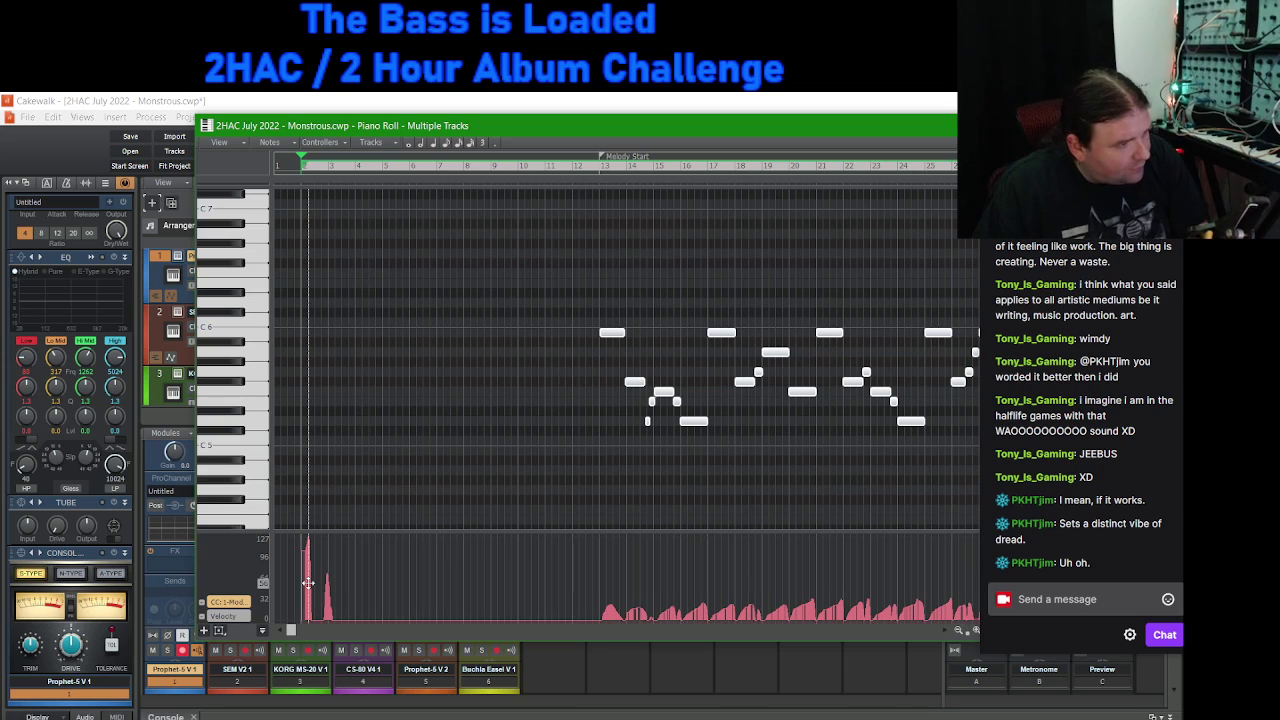
{"action": "left_click", "coordinate": [308, 583]}
{"action": "left_click_drag", "start_coordinate": [308, 583], "coordinate": [308, 587]}
{"action": "key", "text": "space"}
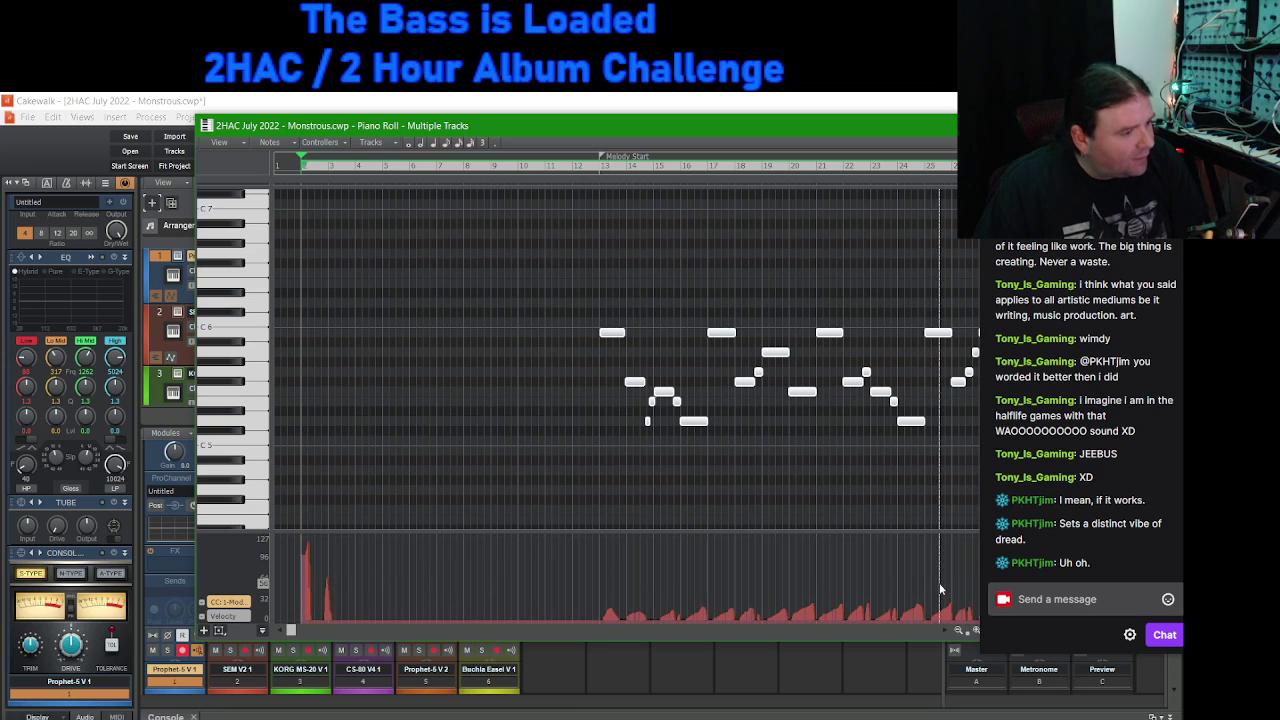
Step: Leave the Piano Roll, listen to the song up to about measure 32, stop, and return to the song's beginning
{"action": "key", "text": "alt+3"}
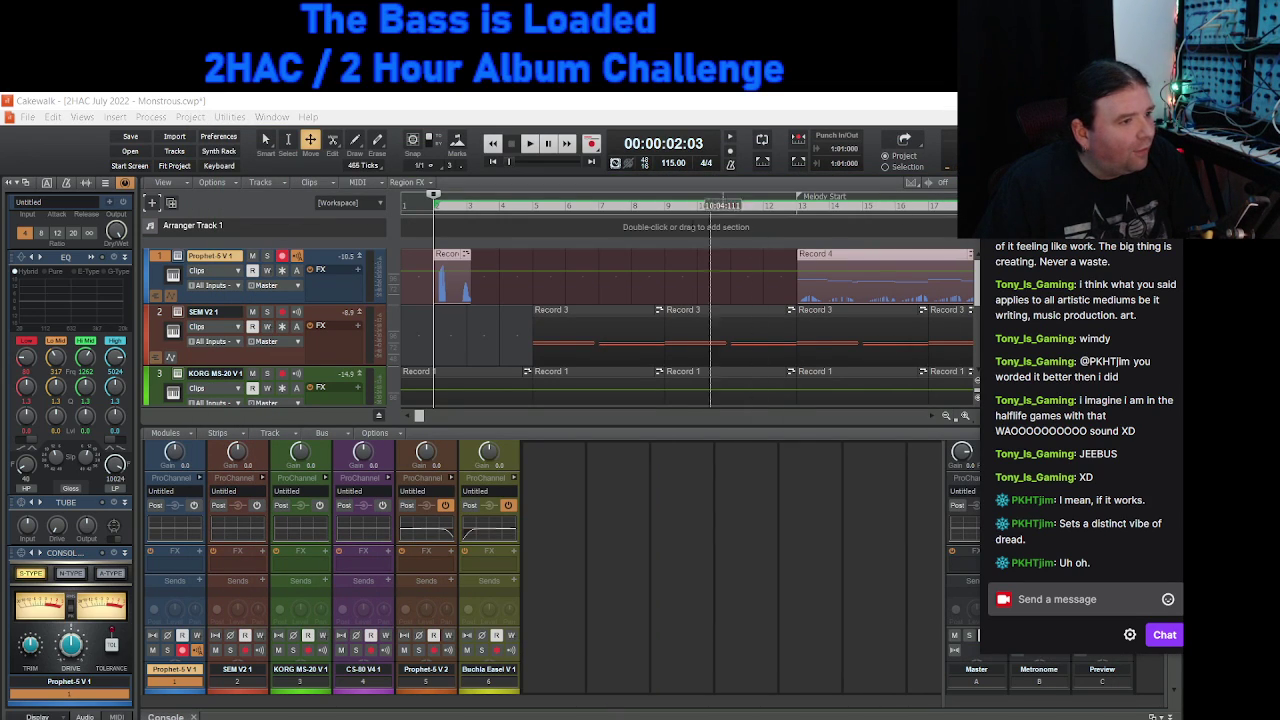
{"action": "key", "text": "space"}
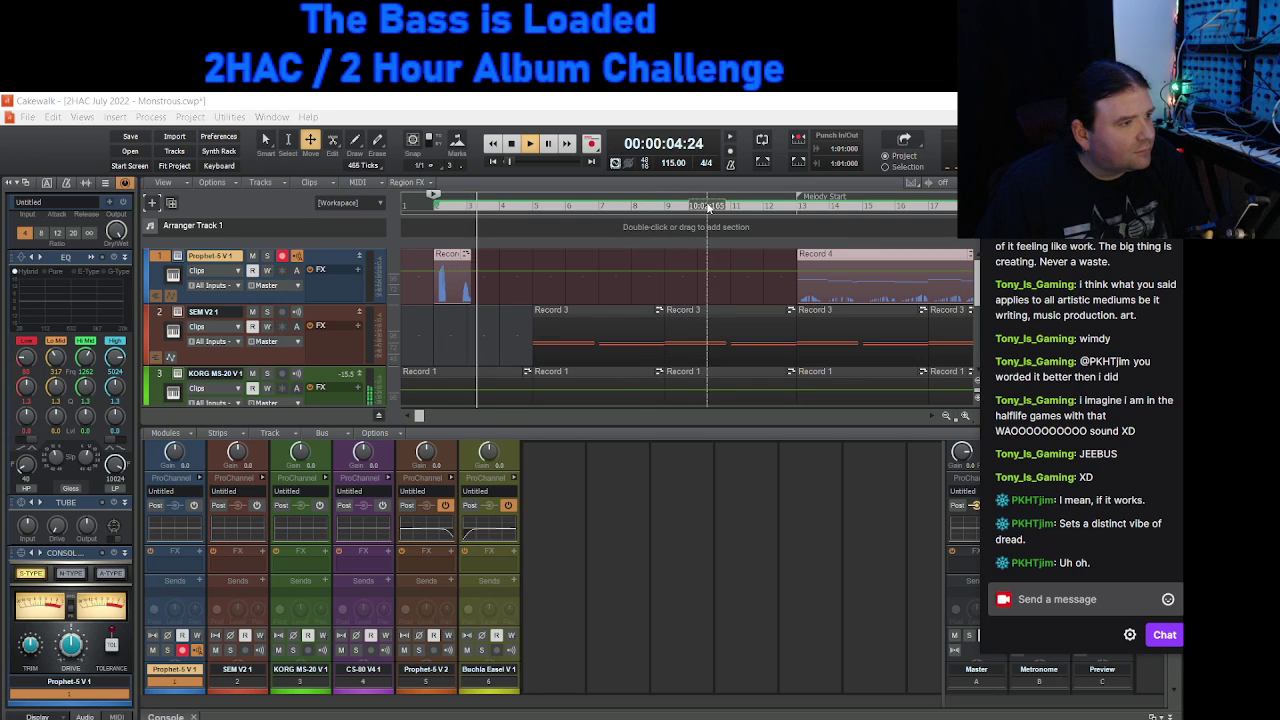
{"action": "left_click", "coordinate": [762, 206]}
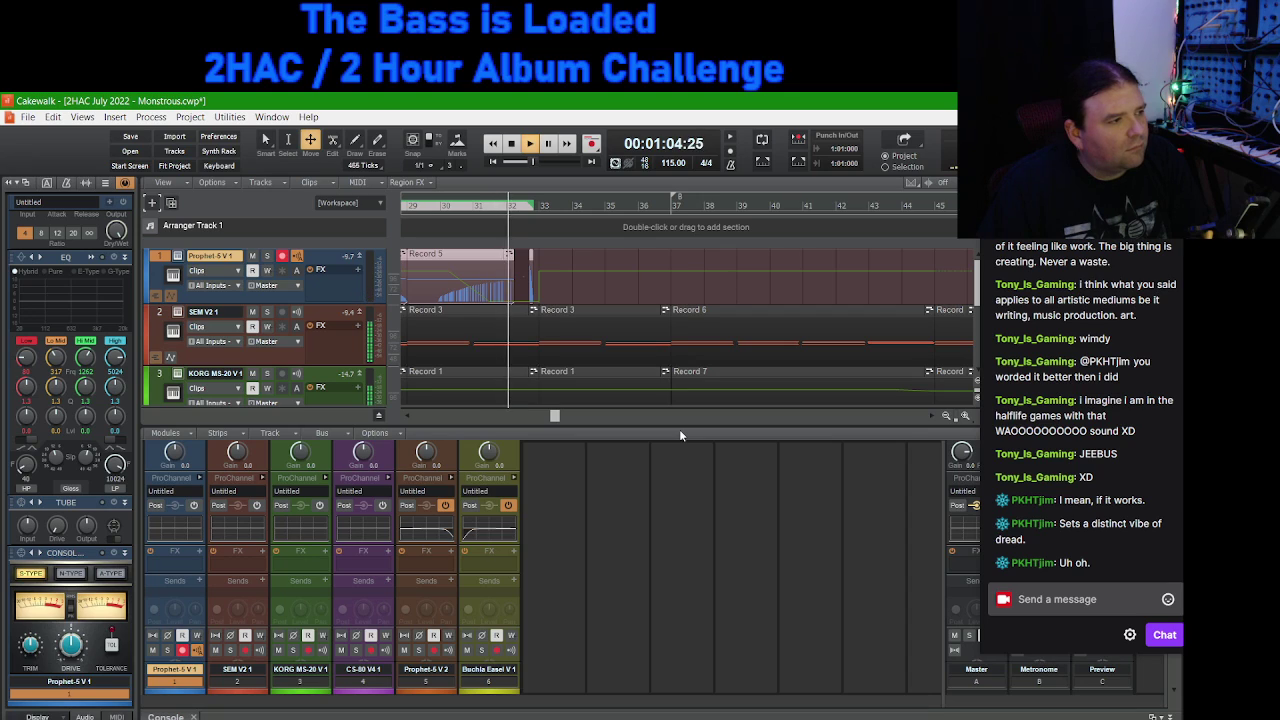
{"action": "left_click", "coordinate": [521, 145]}
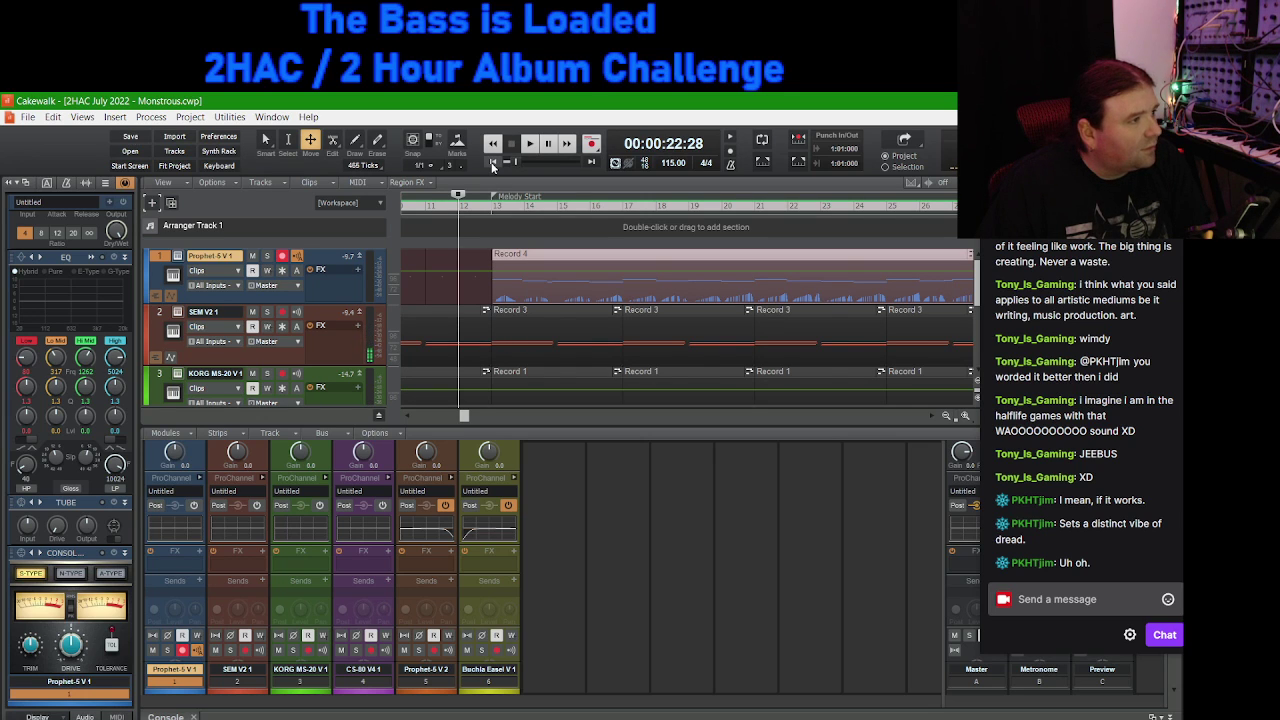
{"action": "left_click", "coordinate": [492, 163]}
Step: Check the Prophet-5 V 1 modulation in the Piano Roll once more, close it, and disarm the track for recording
{"action": "key", "text": "alt+3"}
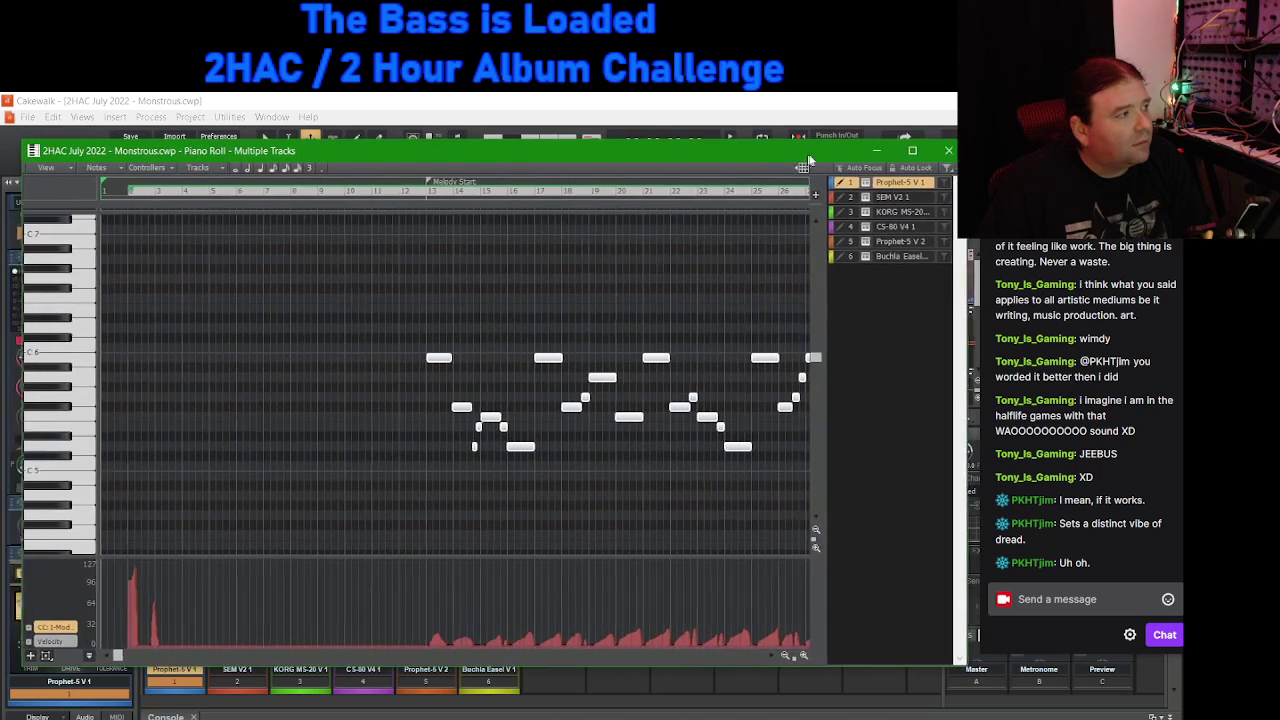
{"action": "key", "text": "alt+3"}
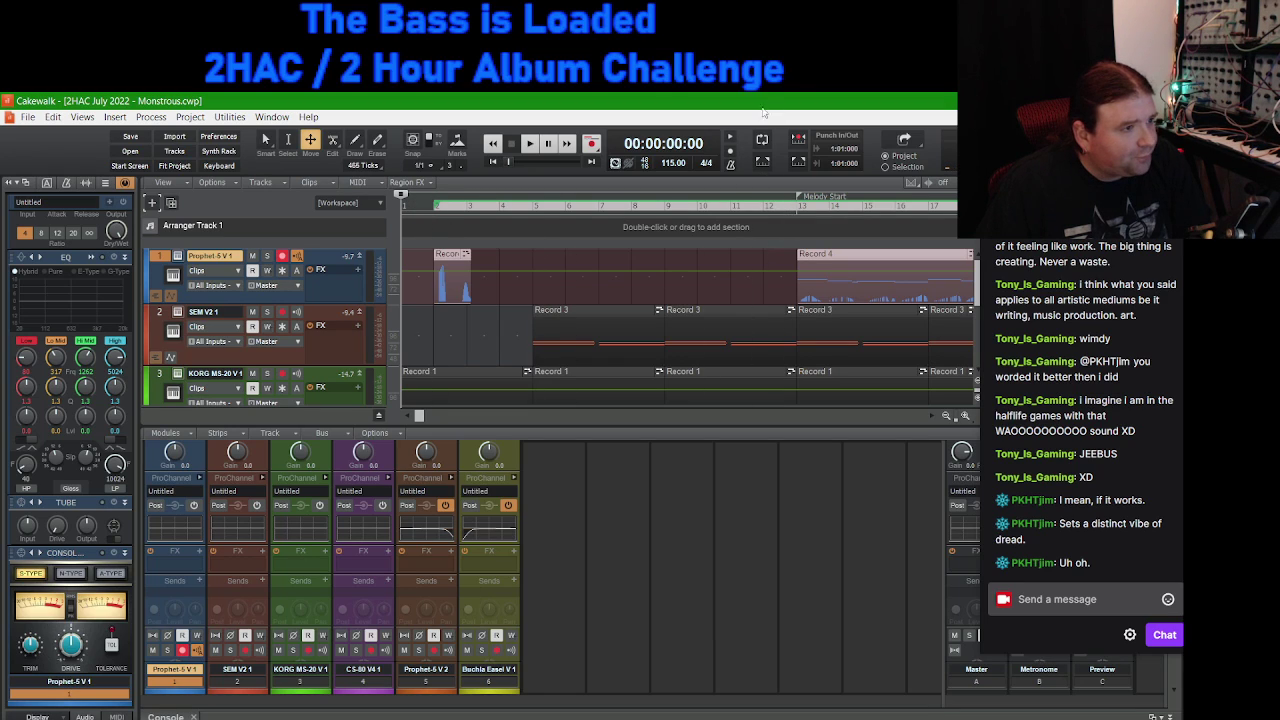
{"action": "left_click", "coordinate": [284, 257]}
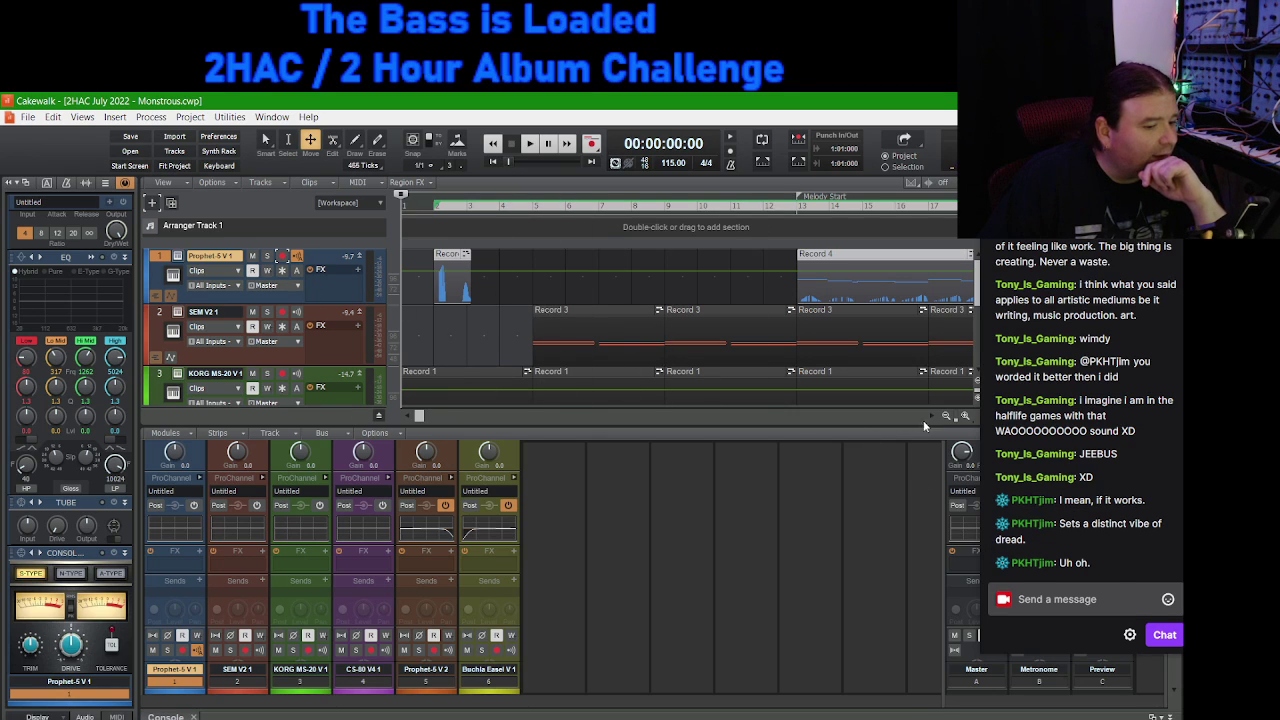
Step: Review all six tracks from the intro through section C at measure 69, ending at the song's beginning
{"action": "scroll", "coordinate": [622, 361], "scroll_direction": "down", "scroll_amount": 3}
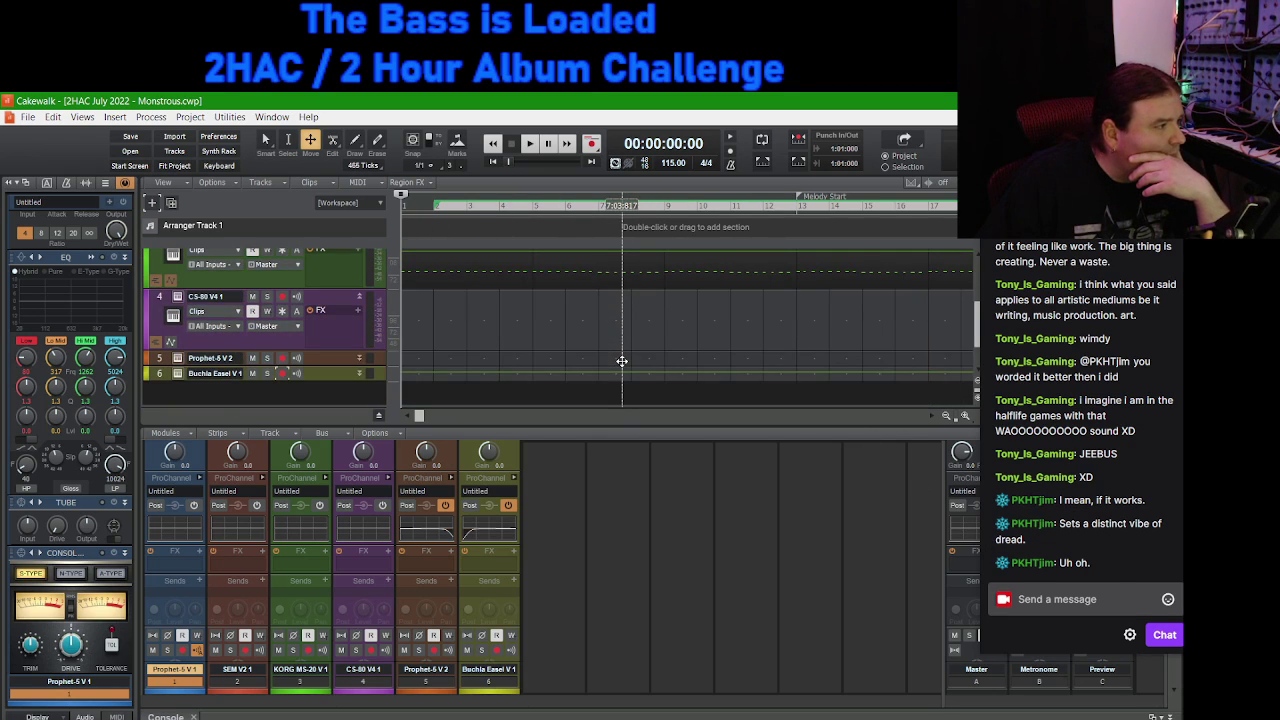
{"action": "scroll", "coordinate": [622, 361], "scroll_direction": "up", "scroll_amount": 3}
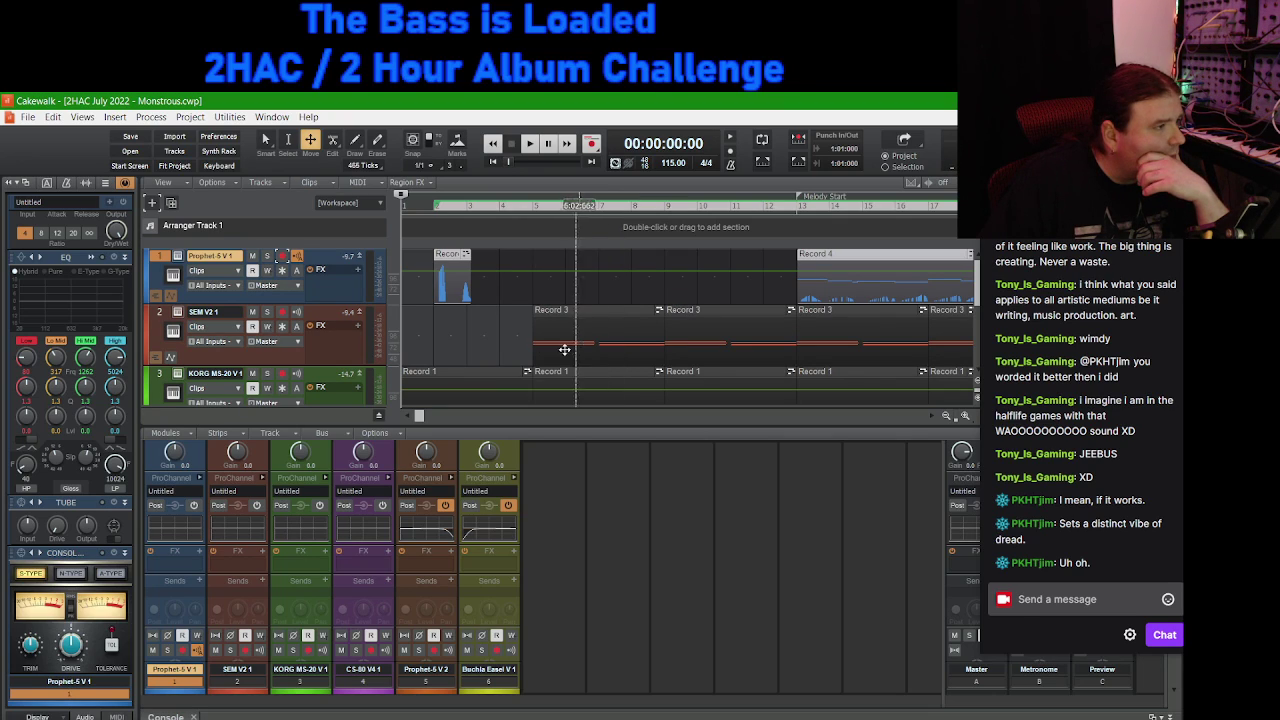
{"action": "left_click_drag", "start_coordinate": [420, 416], "coordinate": [731, 436]}
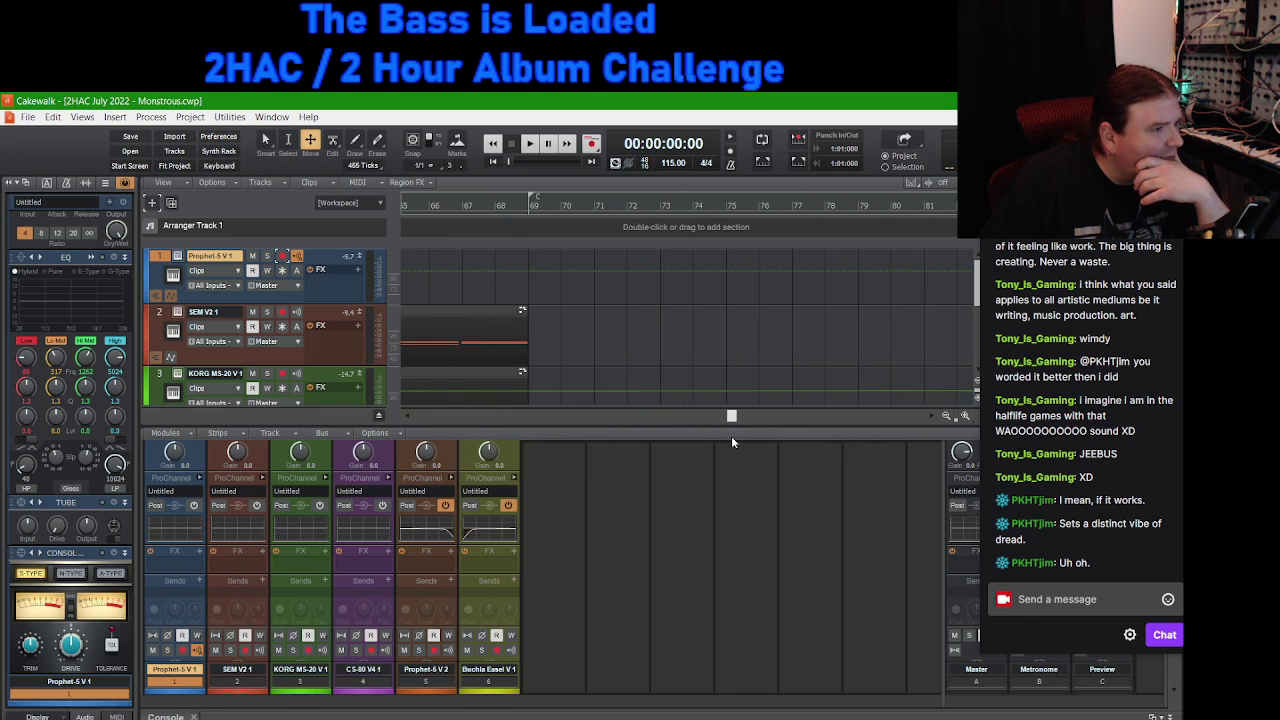
{"action": "left_click", "coordinate": [946, 417]}
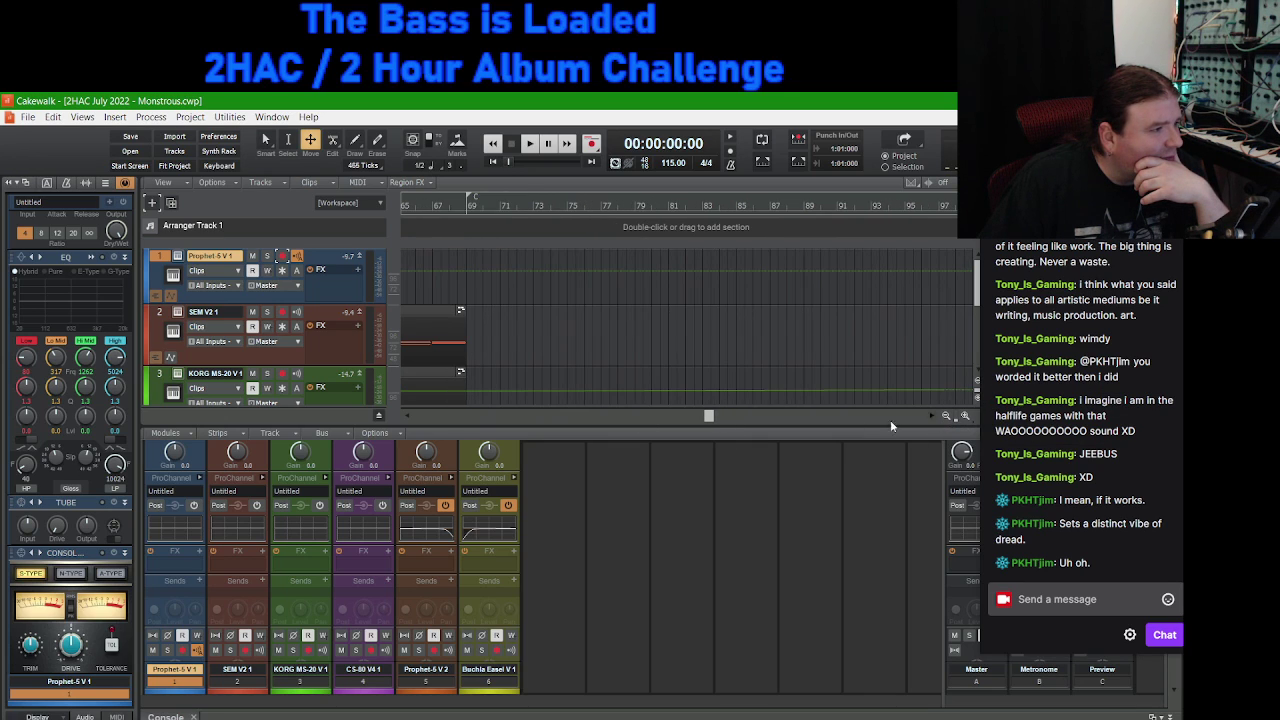
{"action": "left_click_drag", "start_coordinate": [714, 418], "coordinate": [643, 418]}
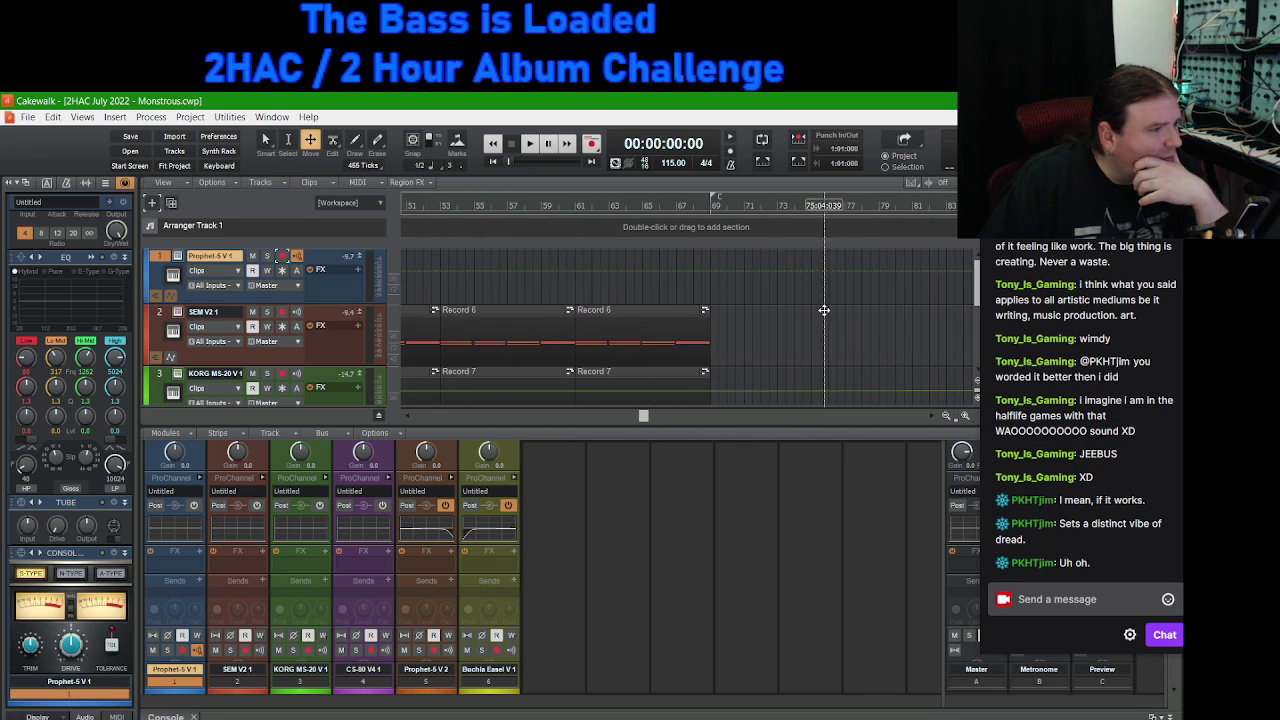
{"action": "scroll", "coordinate": [814, 316], "scroll_direction": "down", "scroll_amount": 3}
{"action": "scroll", "coordinate": [800, 325], "scroll_direction": "down", "scroll_amount": 2}
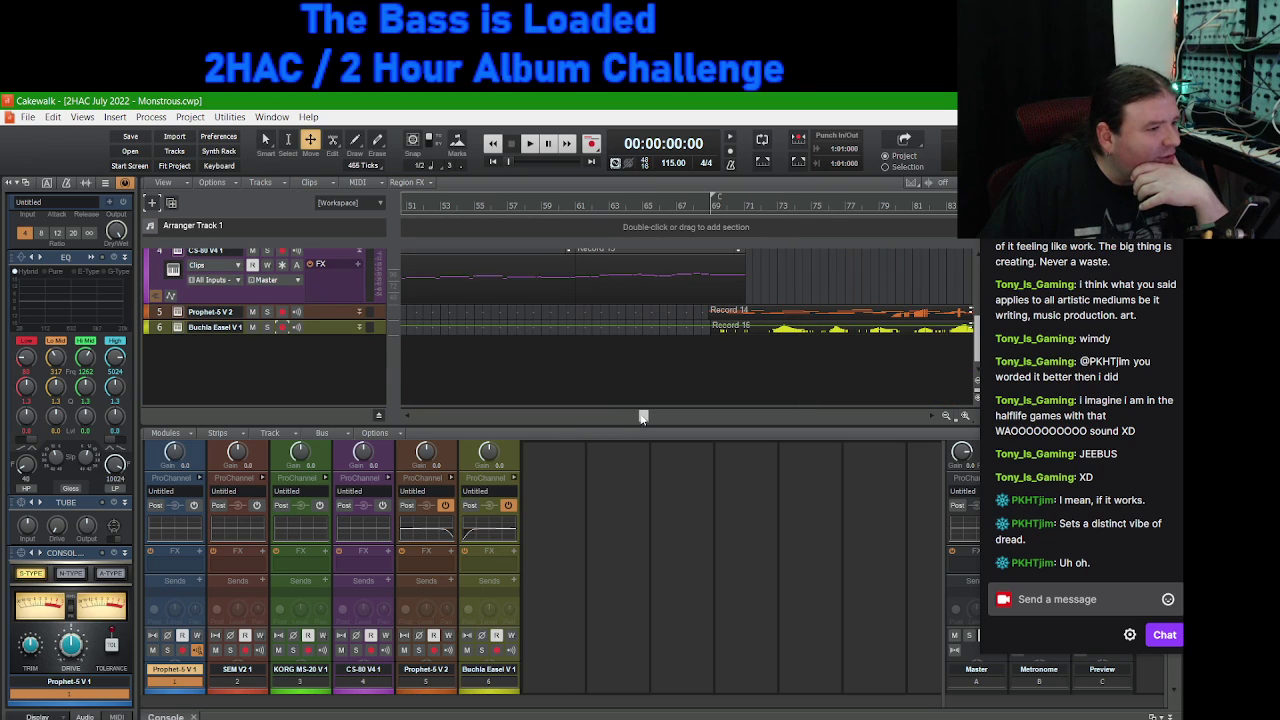
{"action": "left_click_drag", "start_coordinate": [645, 418], "coordinate": [419, 418]}
{"action": "scroll", "coordinate": [728, 340], "scroll_direction": "up", "scroll_amount": 4}
{"action": "scroll", "coordinate": [728, 340], "scroll_direction": "up", "scroll_amount": 2}
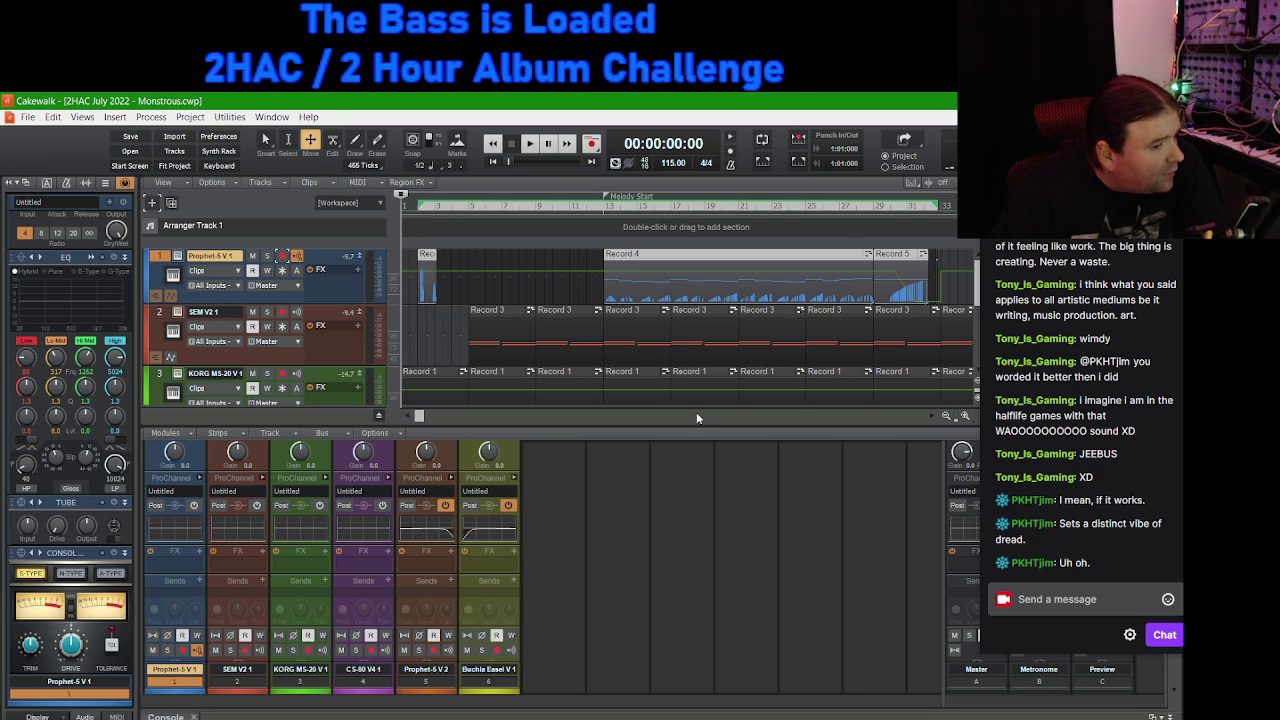
Step: Save the Monstrous project and create a new unnamed project from the Empty Project template
{"action": "left_click", "coordinate": [130, 138]}
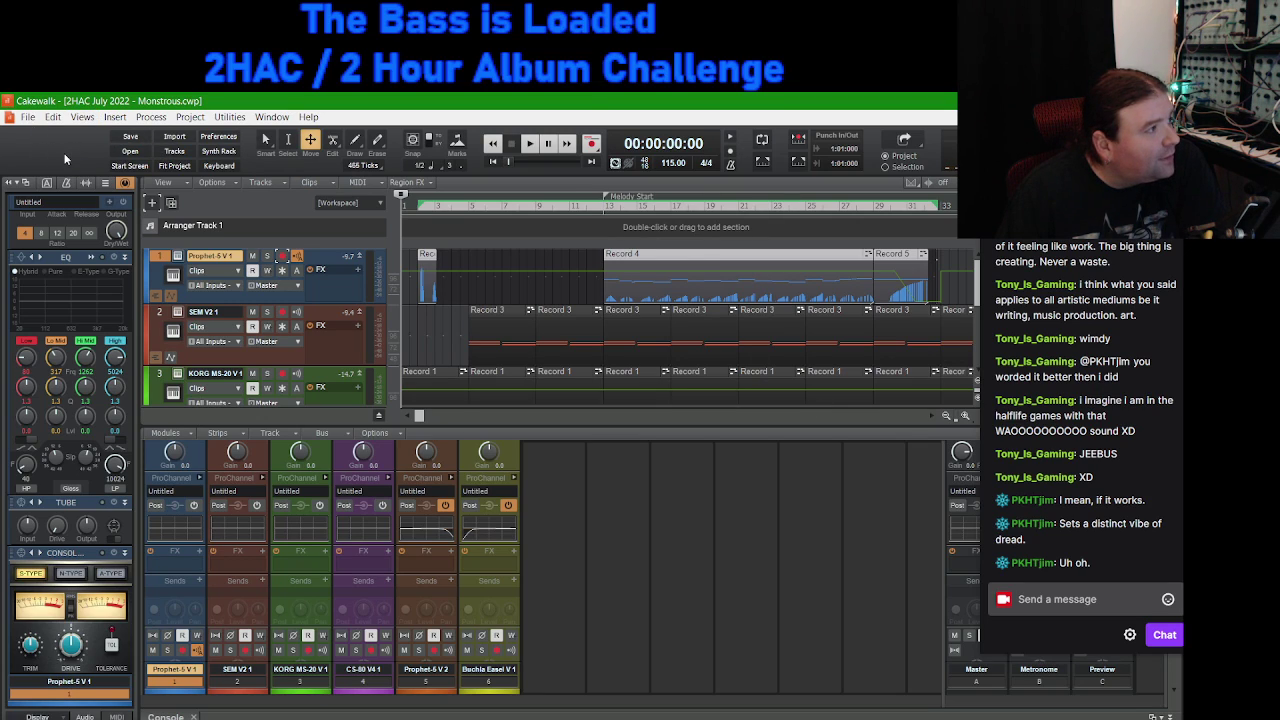
{"action": "left_click", "coordinate": [30, 118]}
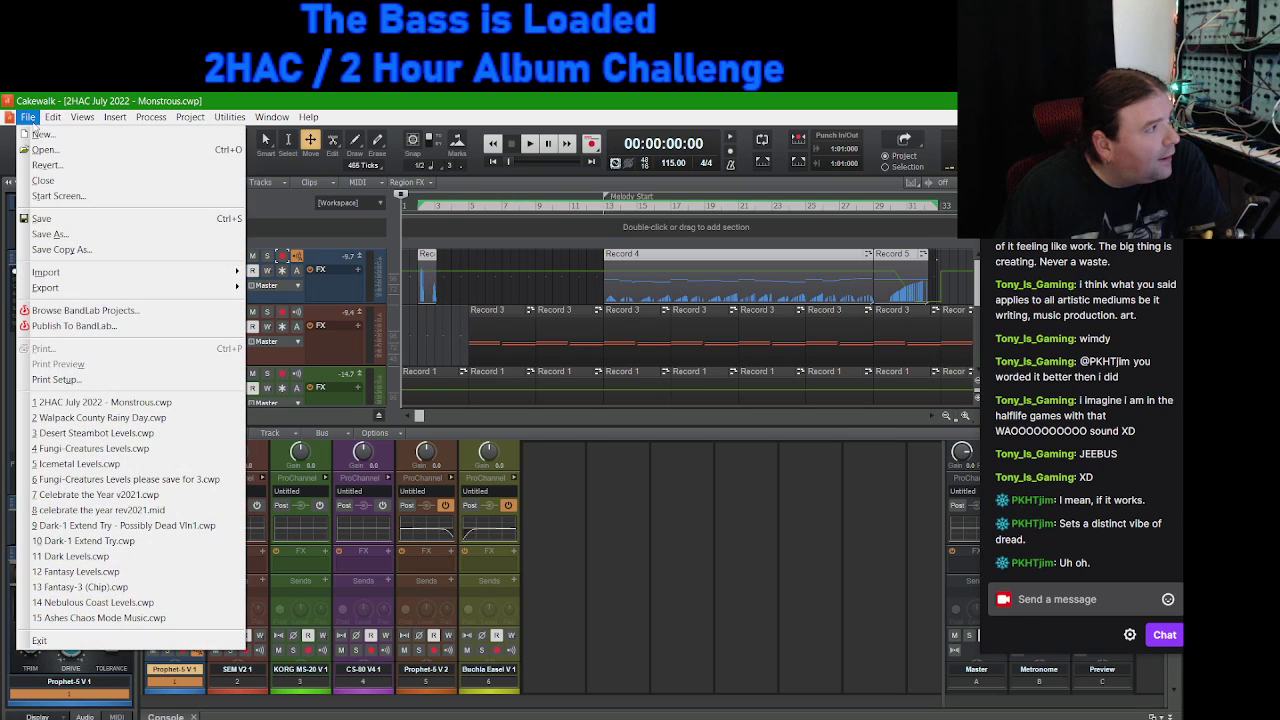
{"action": "left_click", "coordinate": [42, 134]}
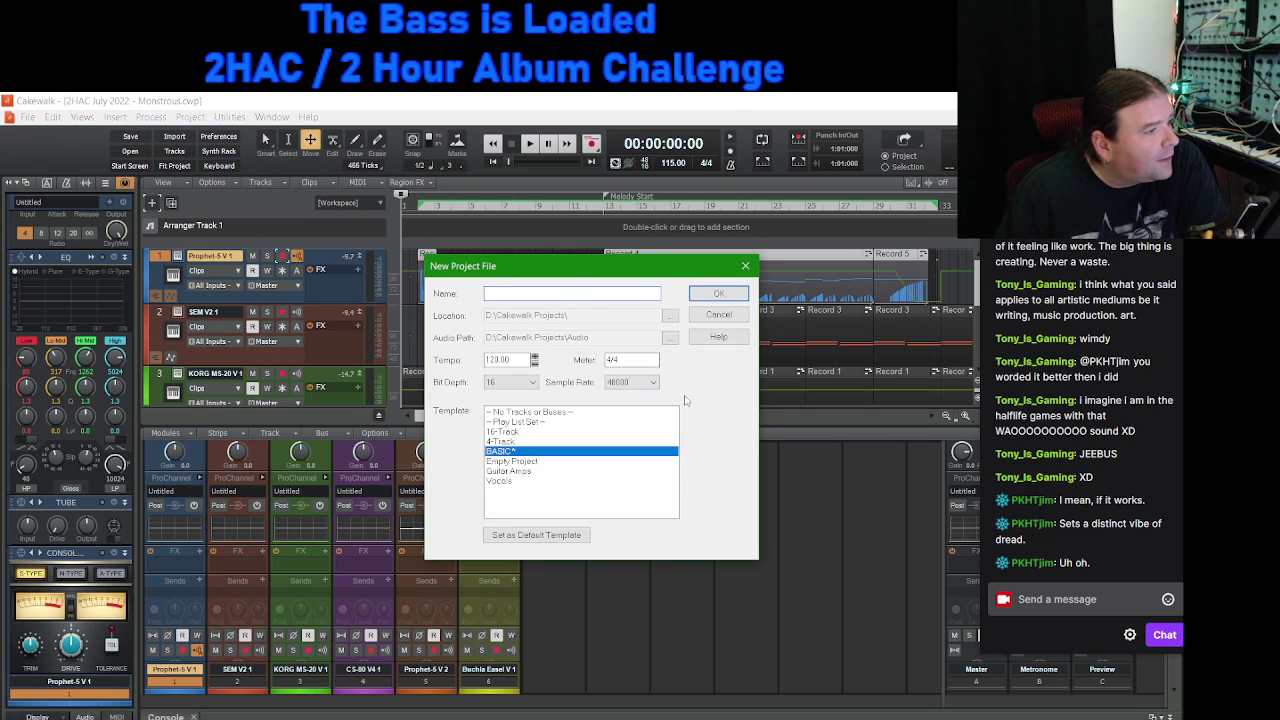
{"action": "left_click", "coordinate": [518, 463]}
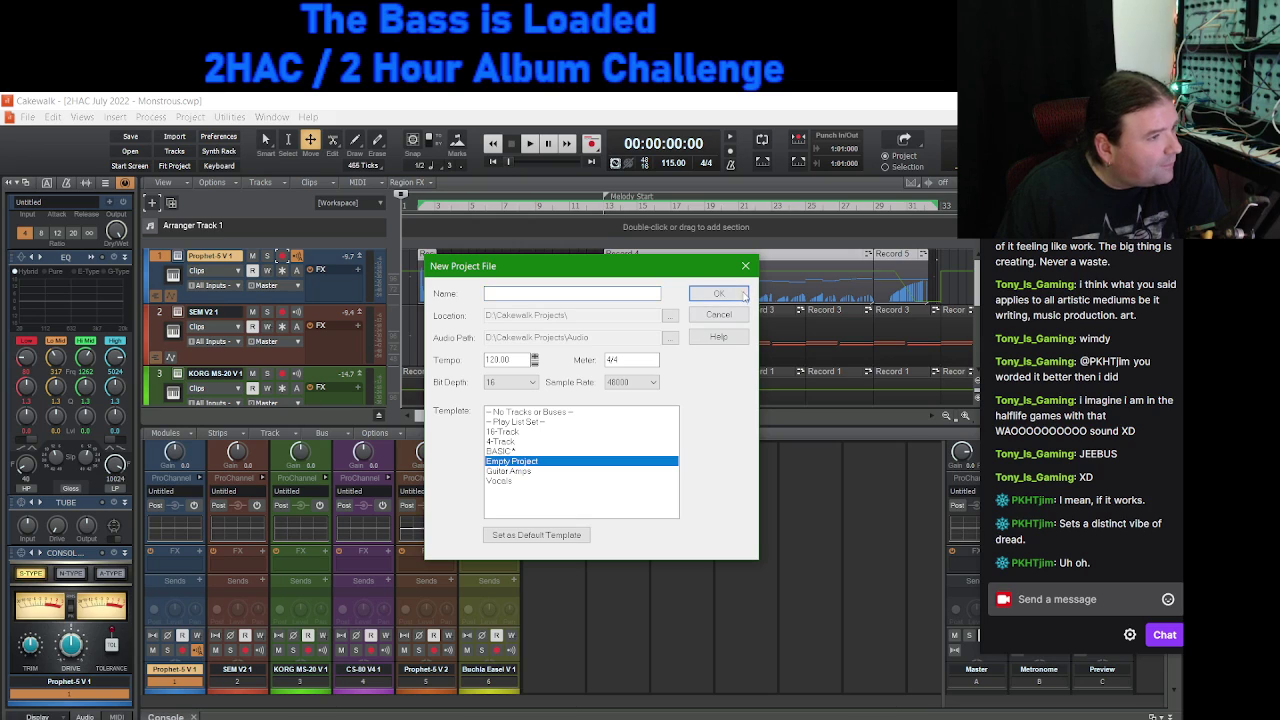
{"action": "left_click", "coordinate": [742, 295]}
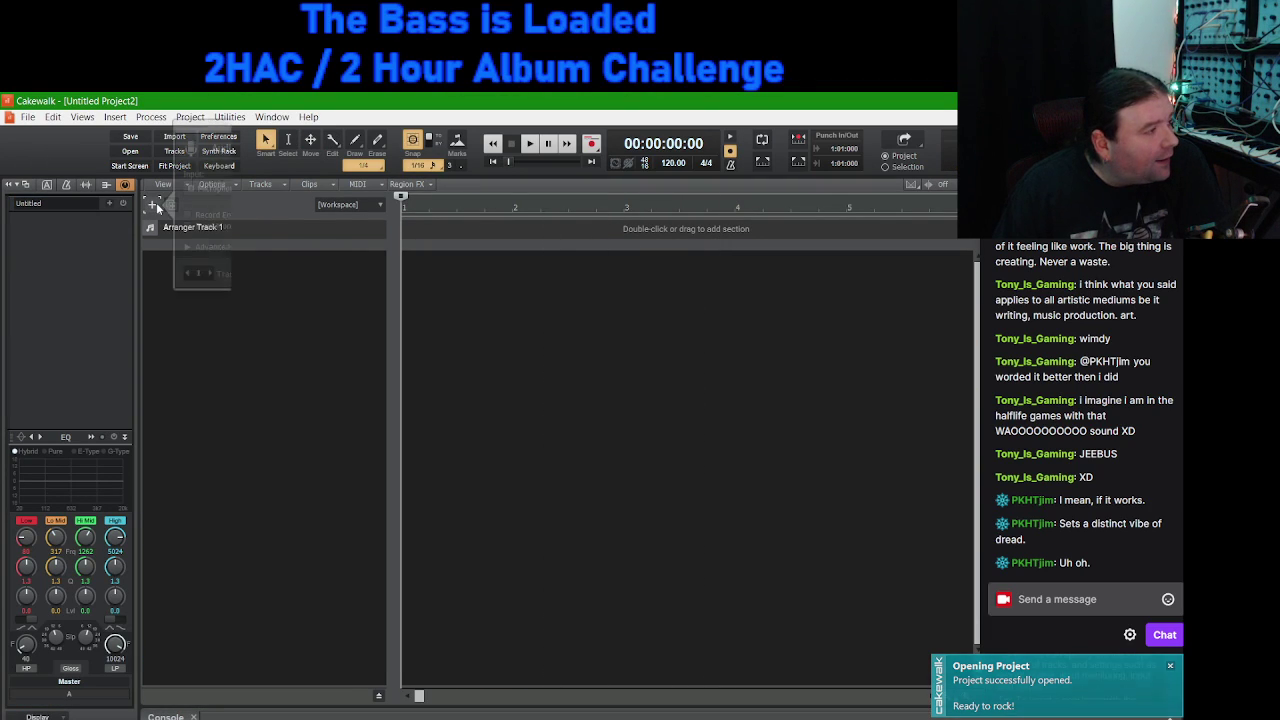
Step: Add an instrument track using the U-NO-62 - TAL synth with Omni input, and place its window over the clips area
{"action": "left_click", "coordinate": [300, 148]}
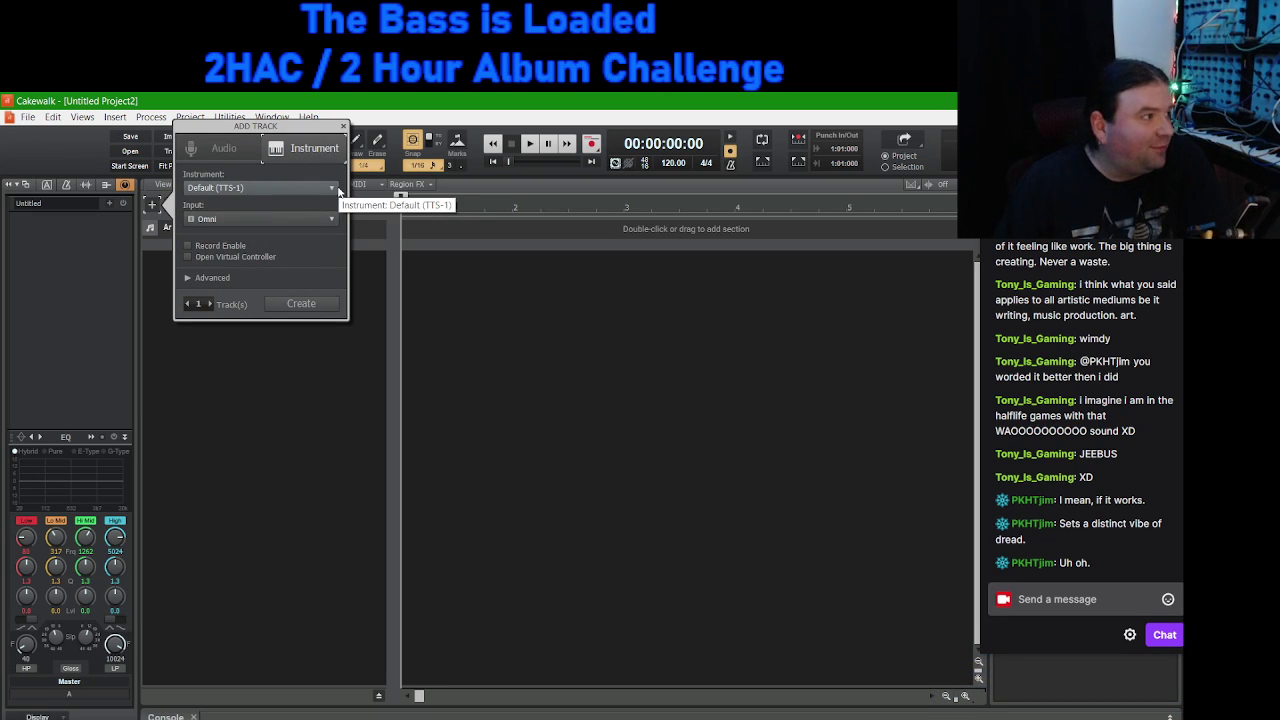
{"action": "left_click", "coordinate": [331, 188]}
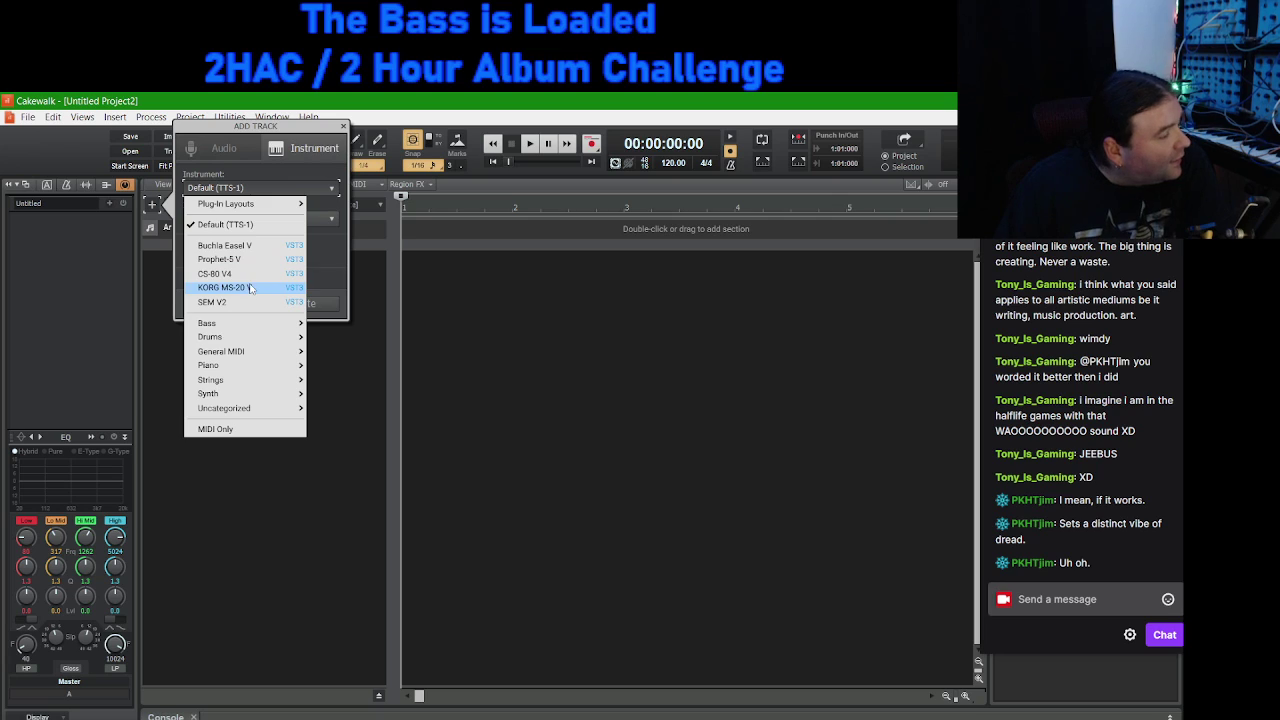
{"action": "mouse_move", "coordinate": [263, 395]}
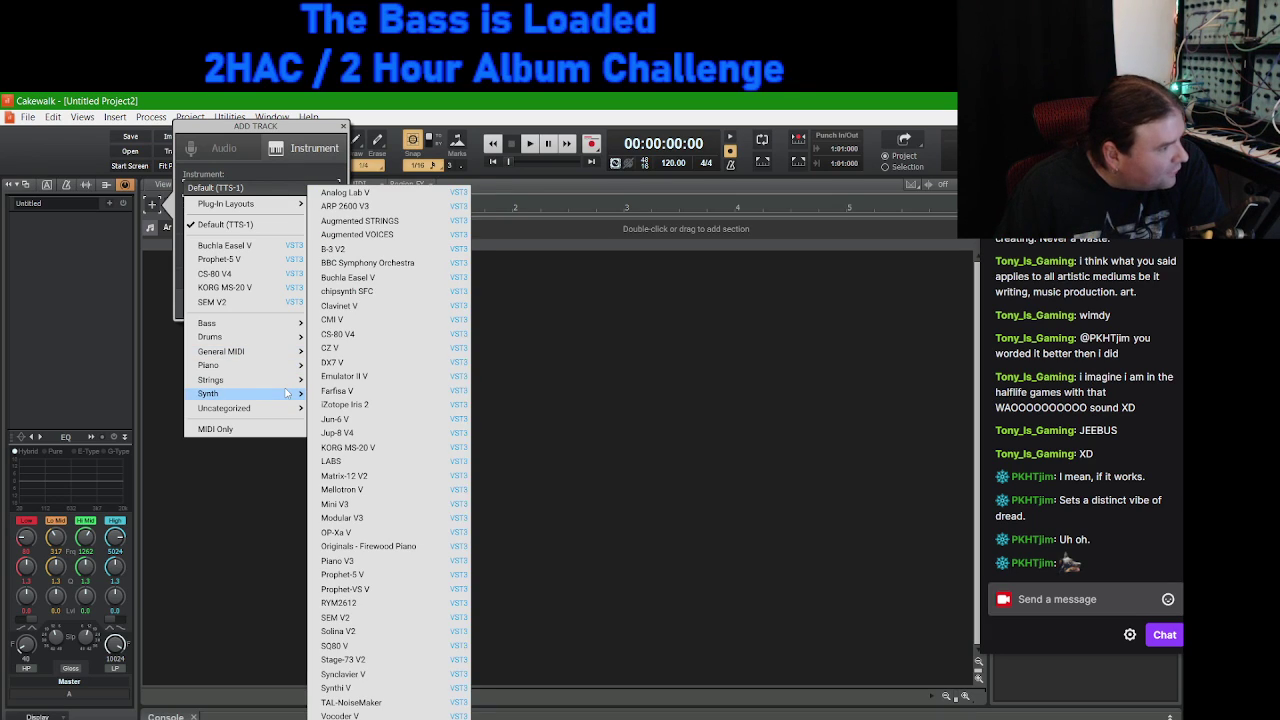
{"action": "mouse_move", "coordinate": [291, 416]}
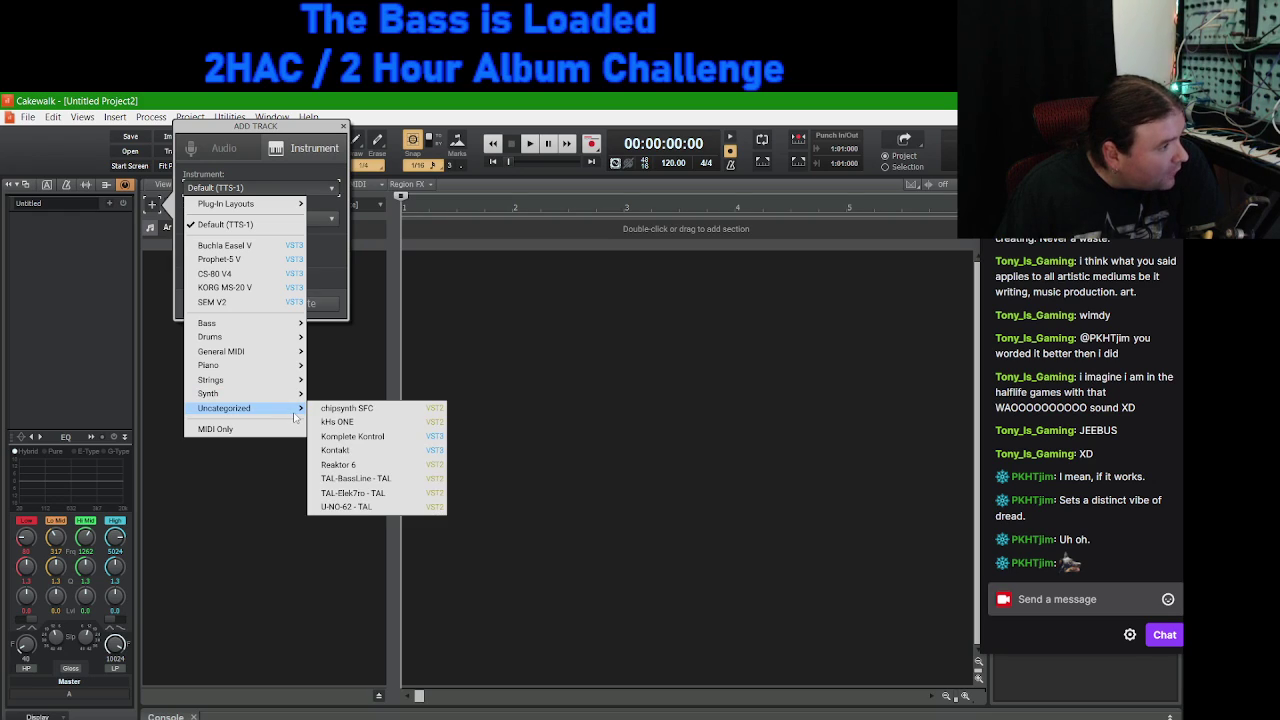
{"action": "left_click", "coordinate": [351, 507]}
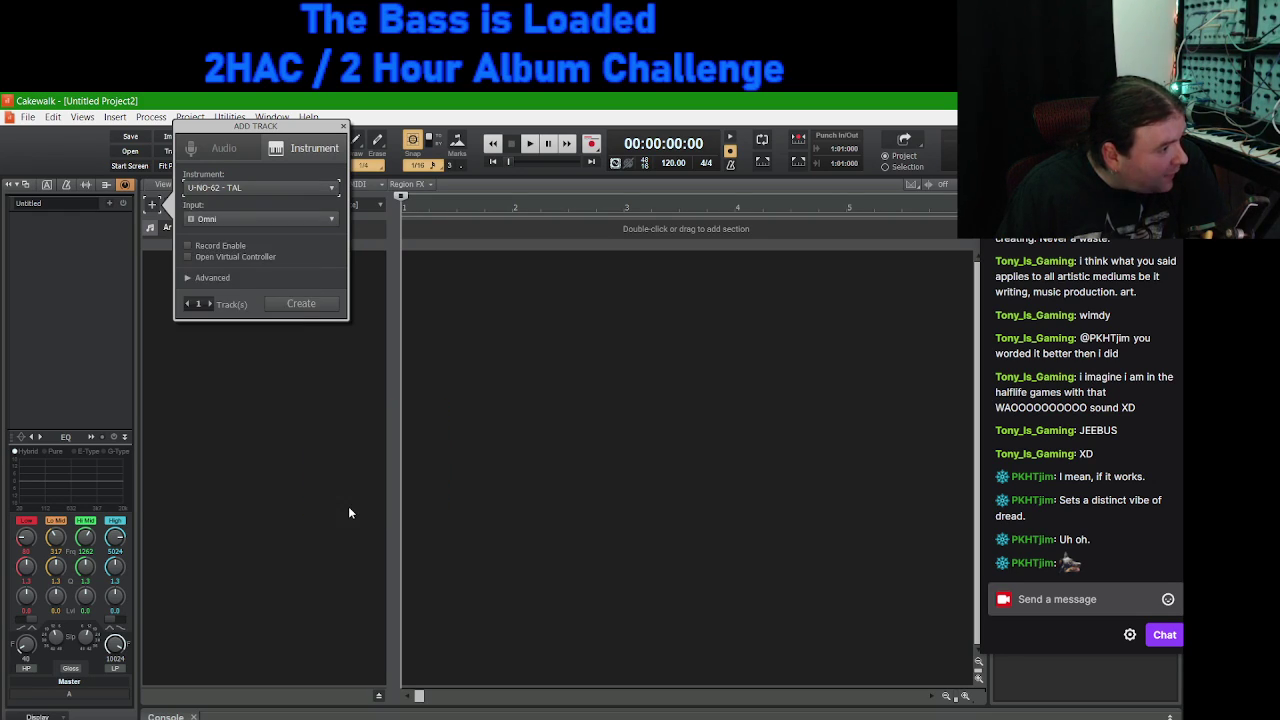
{"action": "left_click", "coordinate": [302, 307]}
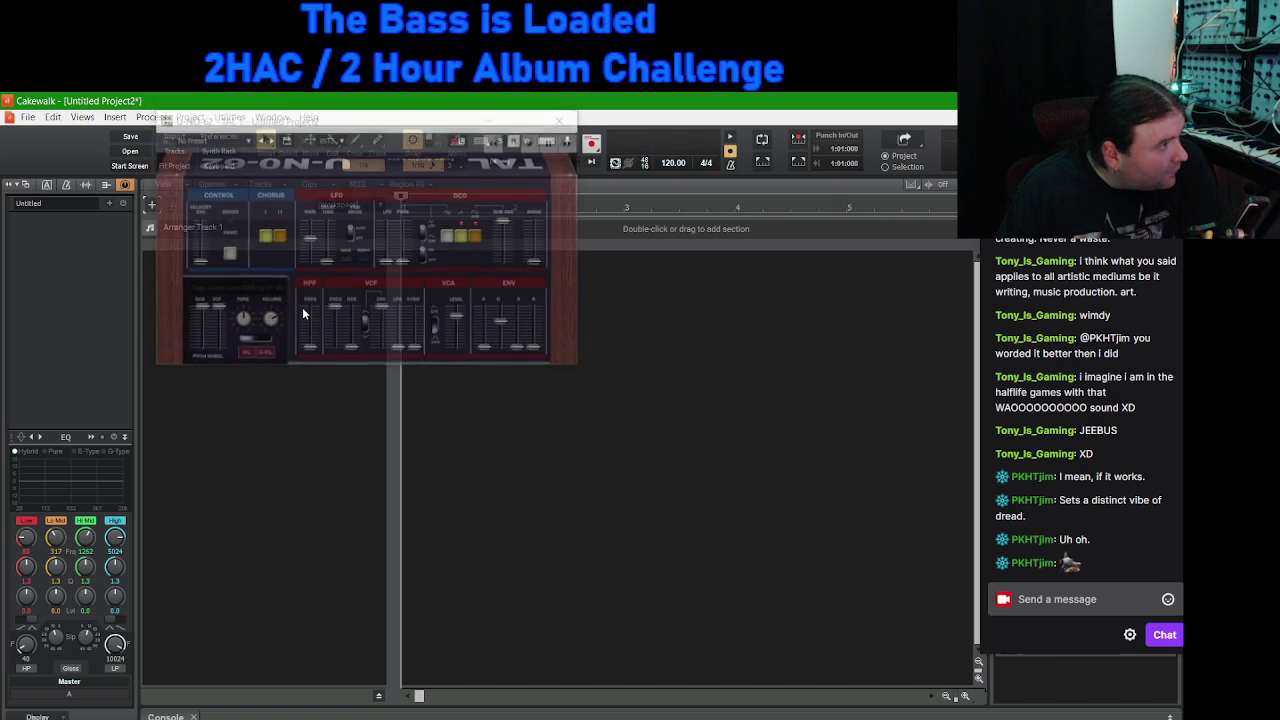
{"action": "left_click_drag", "start_coordinate": [438, 126], "coordinate": [688, 300]}
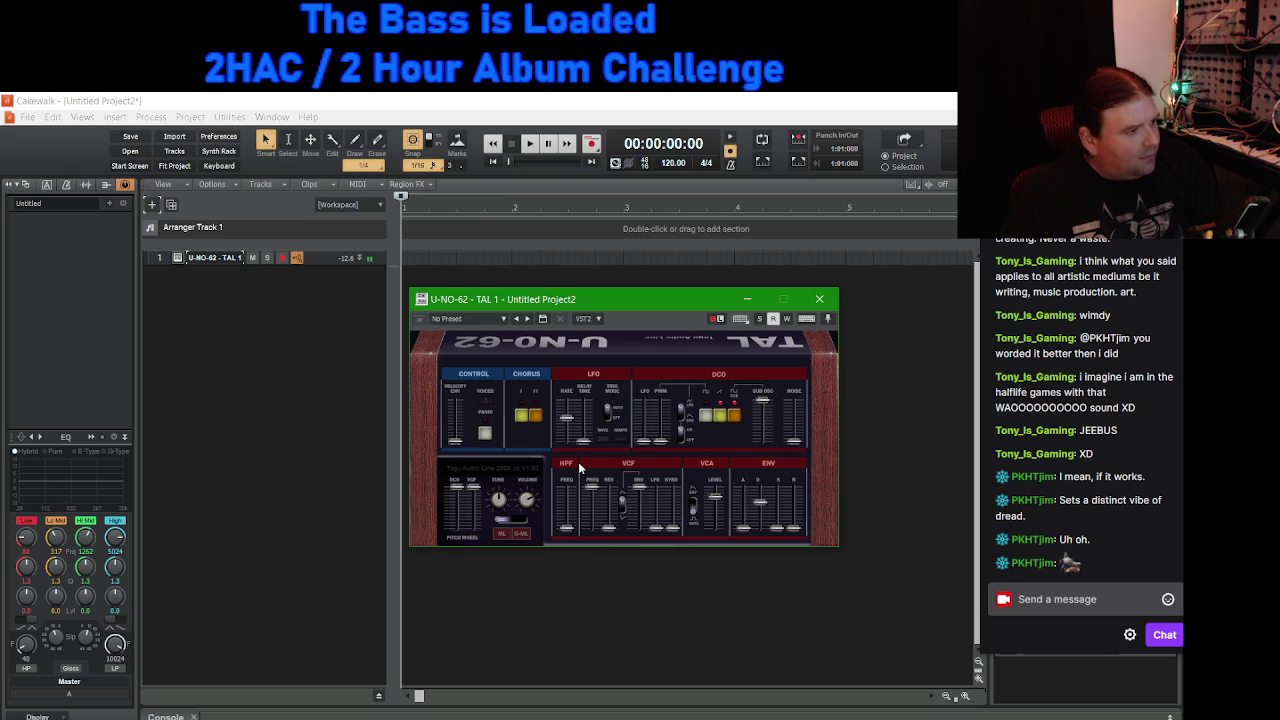
Step: Switch to the Monstrous project for a look and return to the untitled project with the U-NO-62 track
{"action": "mouse_move", "coordinate": [322, 718]}
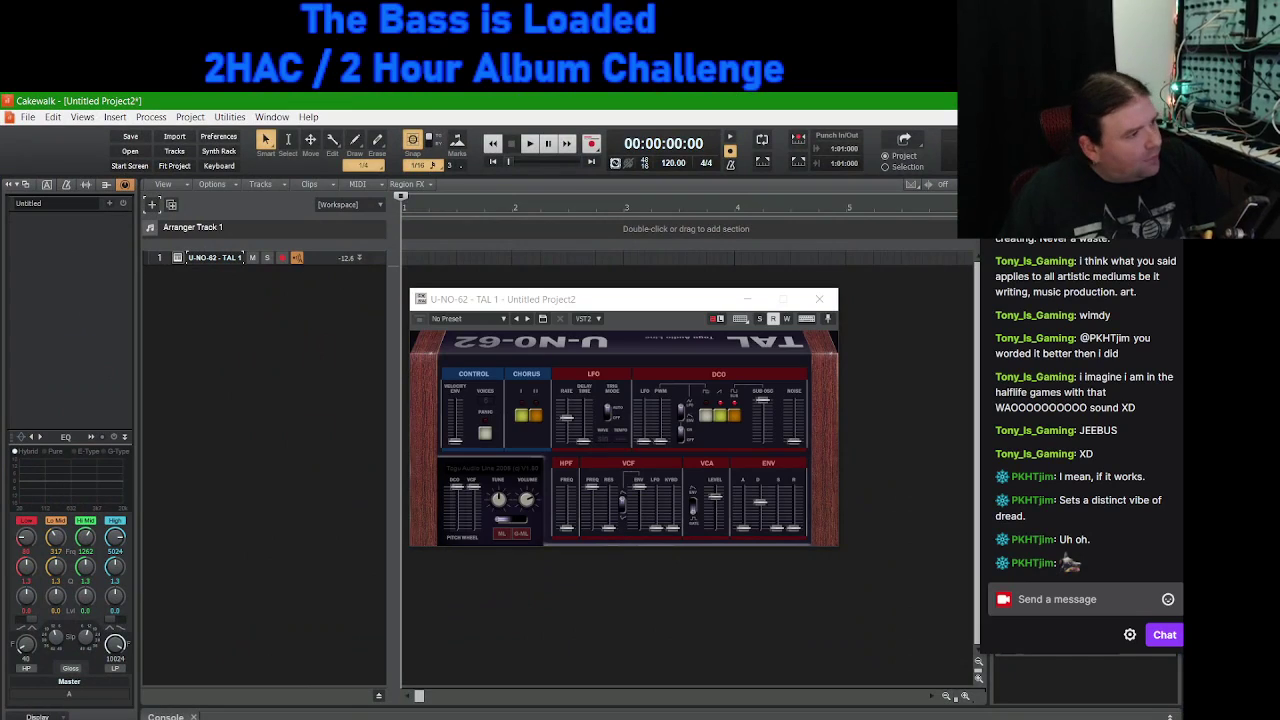
{"action": "key", "text": "alt+Tab"}
{"action": "key", "text": "alt+Tab"}
{"action": "left_click", "coordinate": [271, 117]}
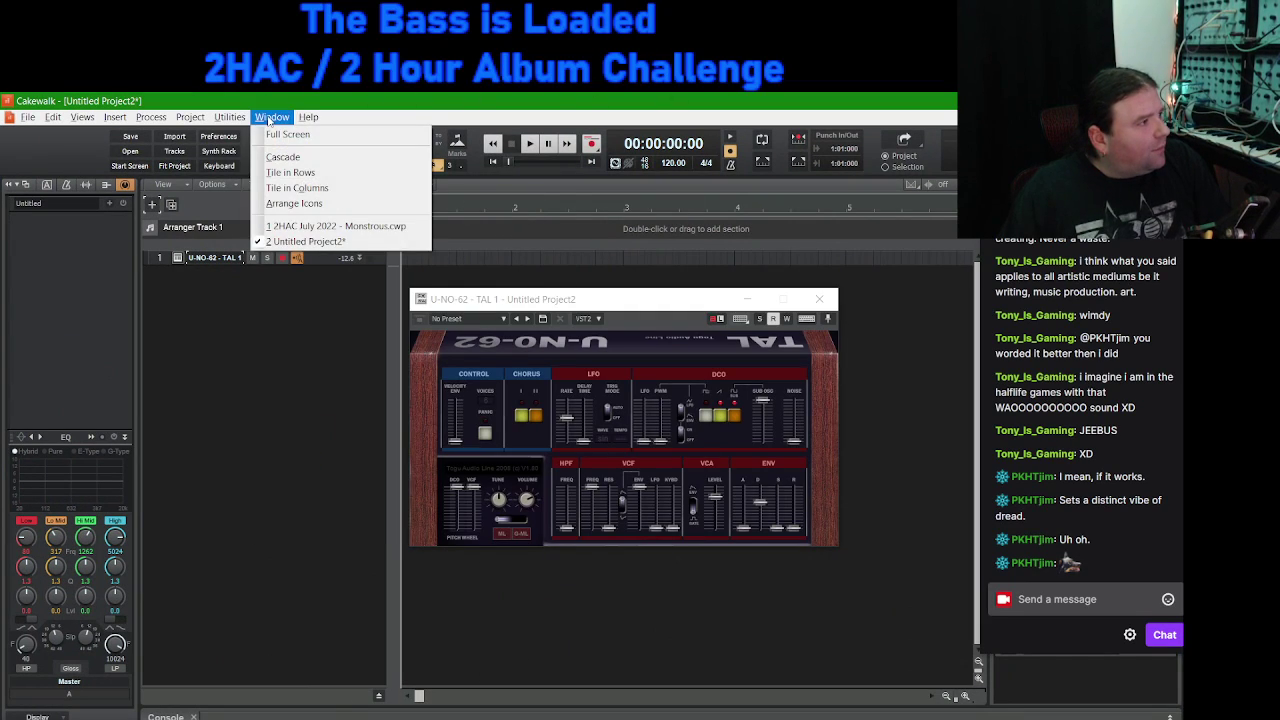
{"action": "left_click", "coordinate": [361, 236]}
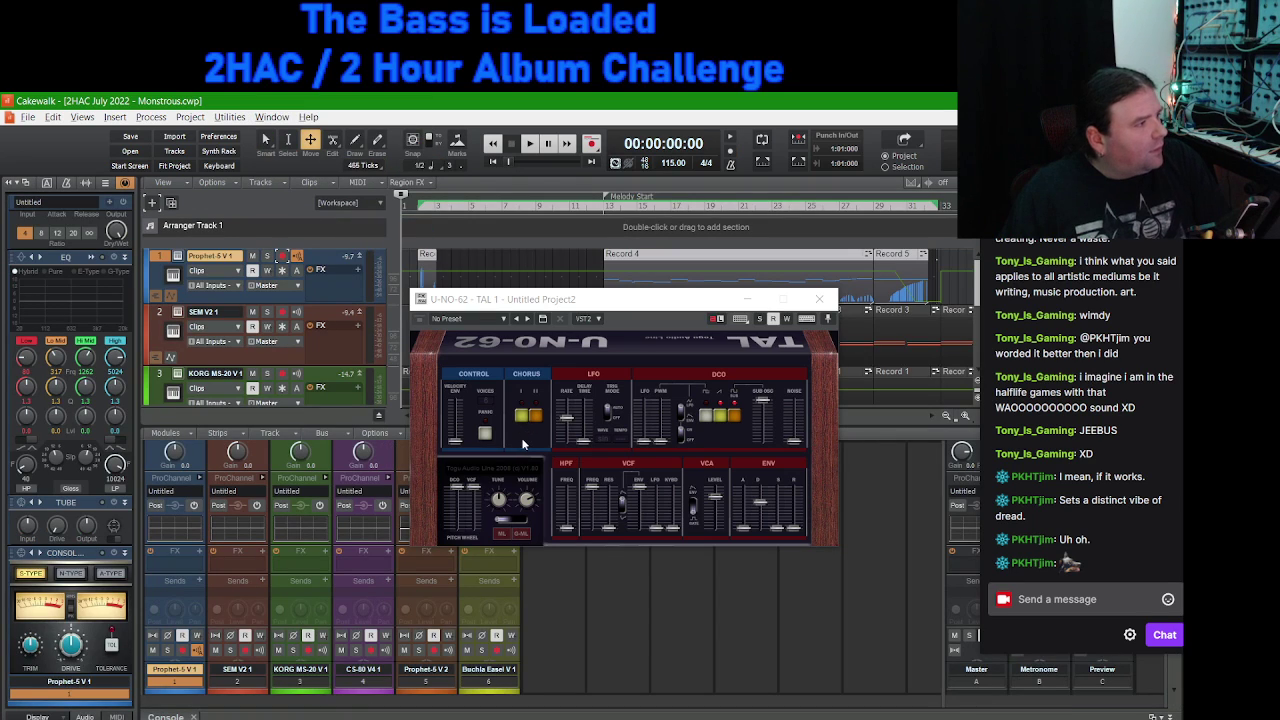
{"action": "left_click", "coordinate": [573, 301]}
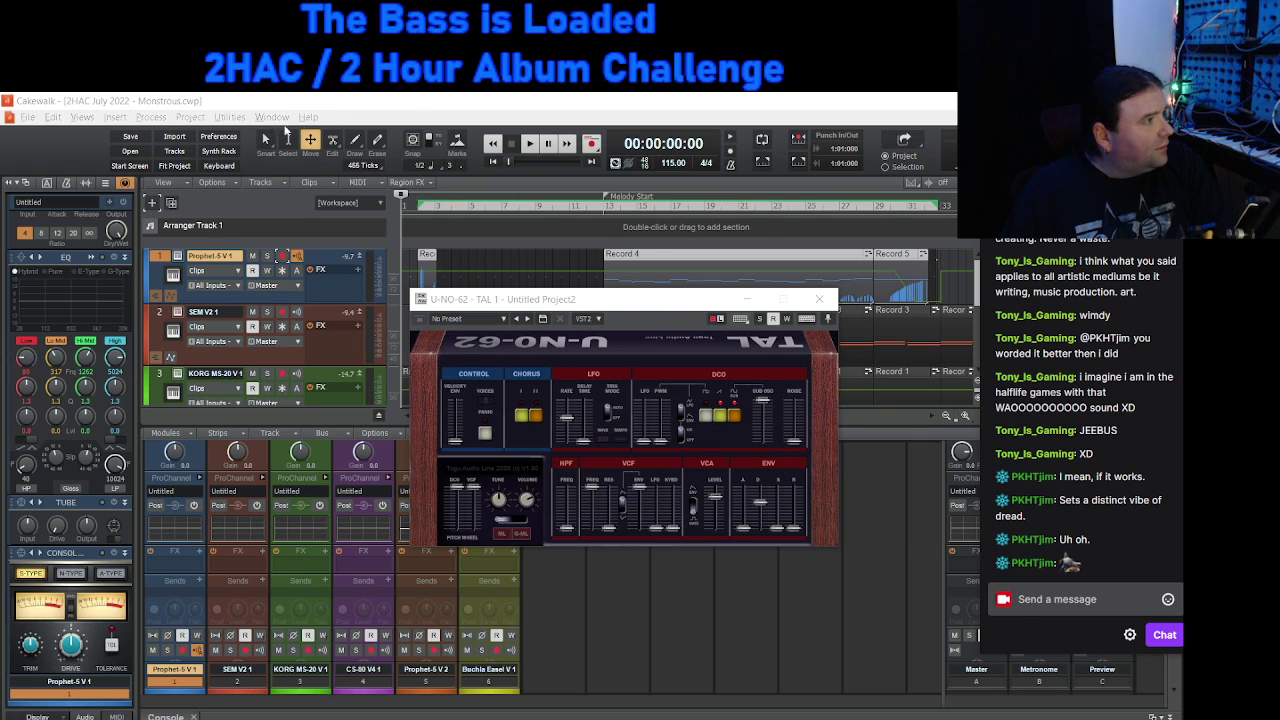
{"action": "left_click", "coordinate": [280, 117]}
{"action": "left_click", "coordinate": [303, 242]}
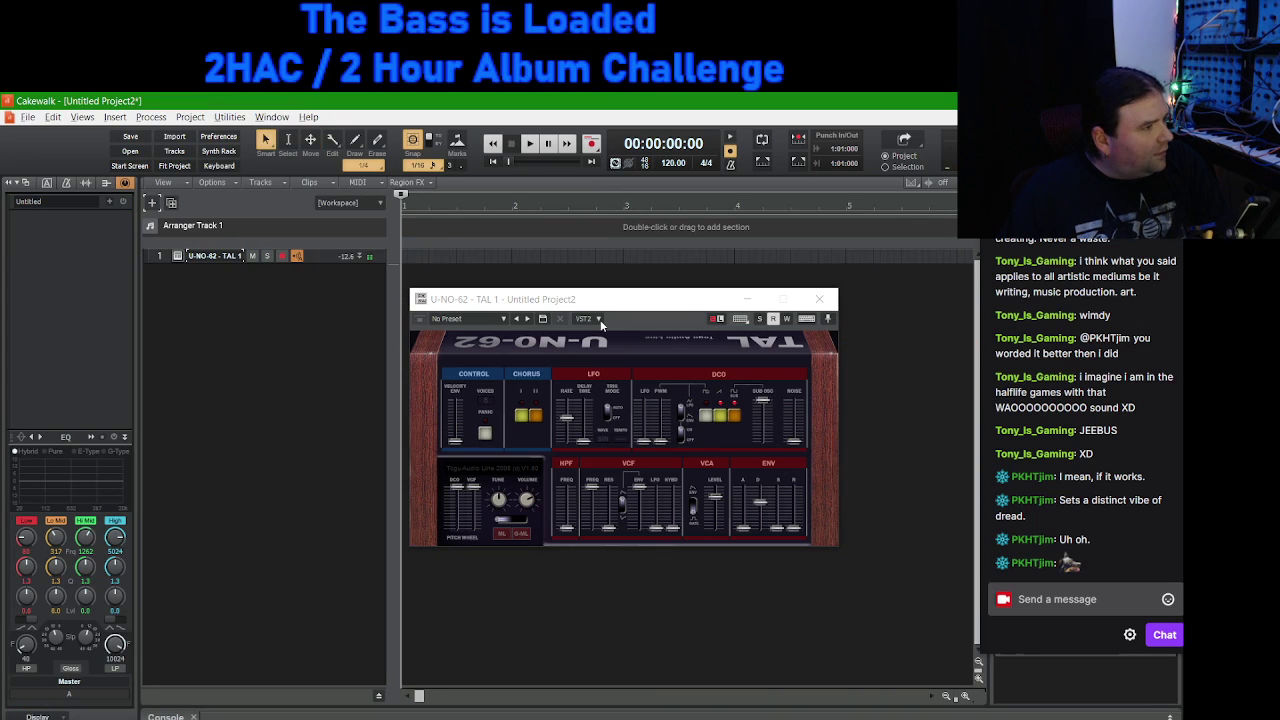
Step: Try the U-NO-62's DCO waveform switches with the Startup preset and look through the synth's preset list
{"action": "left_click", "coordinate": [604, 300]}
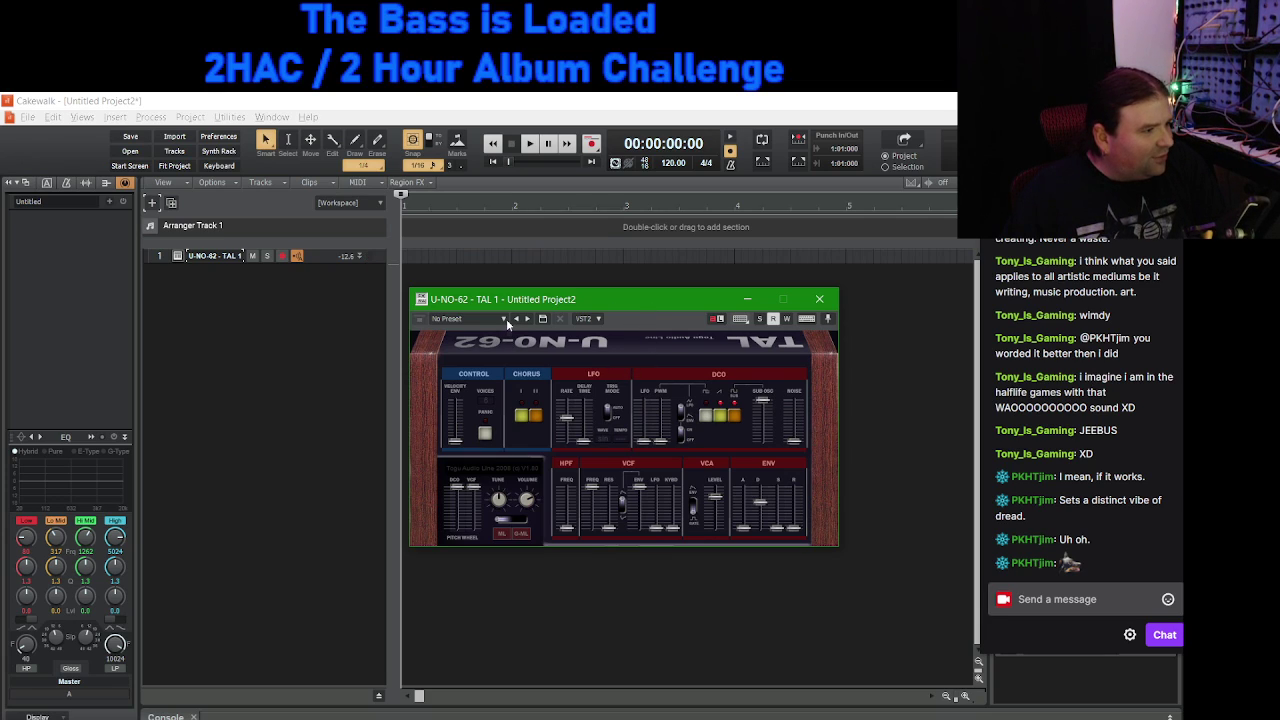
{"action": "left_click", "coordinate": [733, 415]}
{"action": "left_click", "coordinate": [706, 417]}
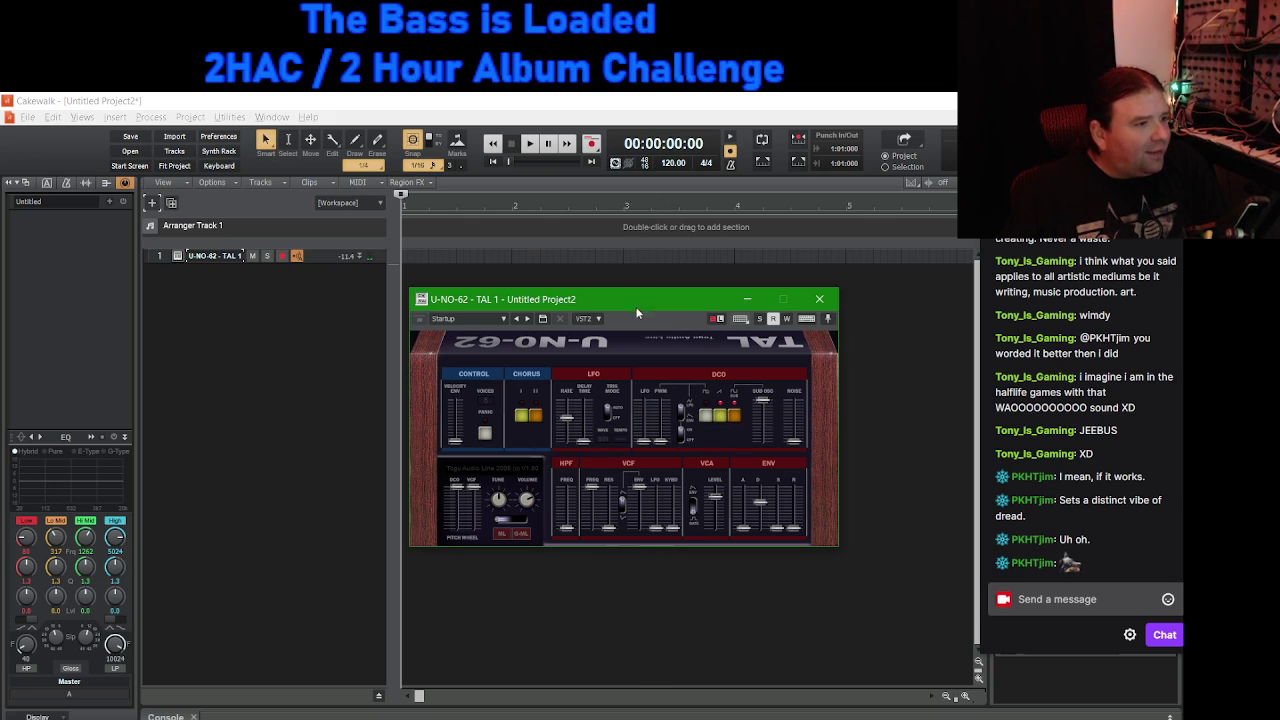
{"action": "left_click_drag", "start_coordinate": [643, 298], "coordinate": [662, 283]}
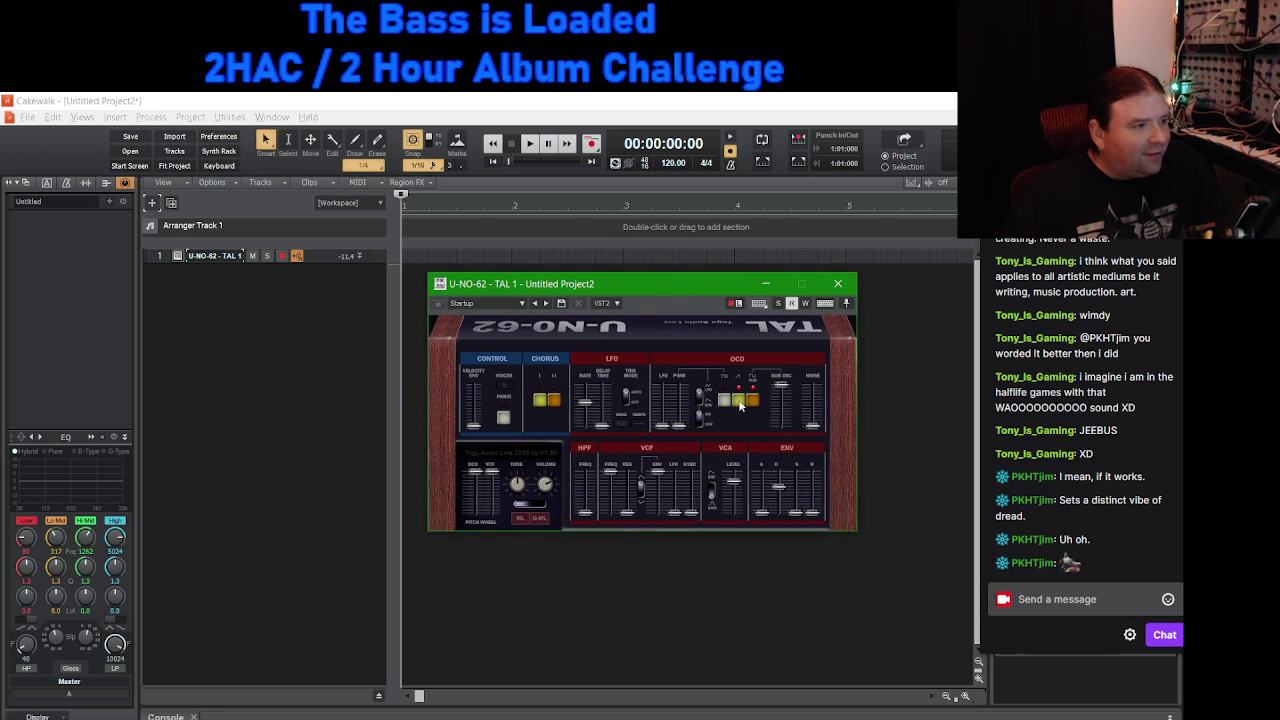
{"action": "left_click", "coordinate": [522, 303]}
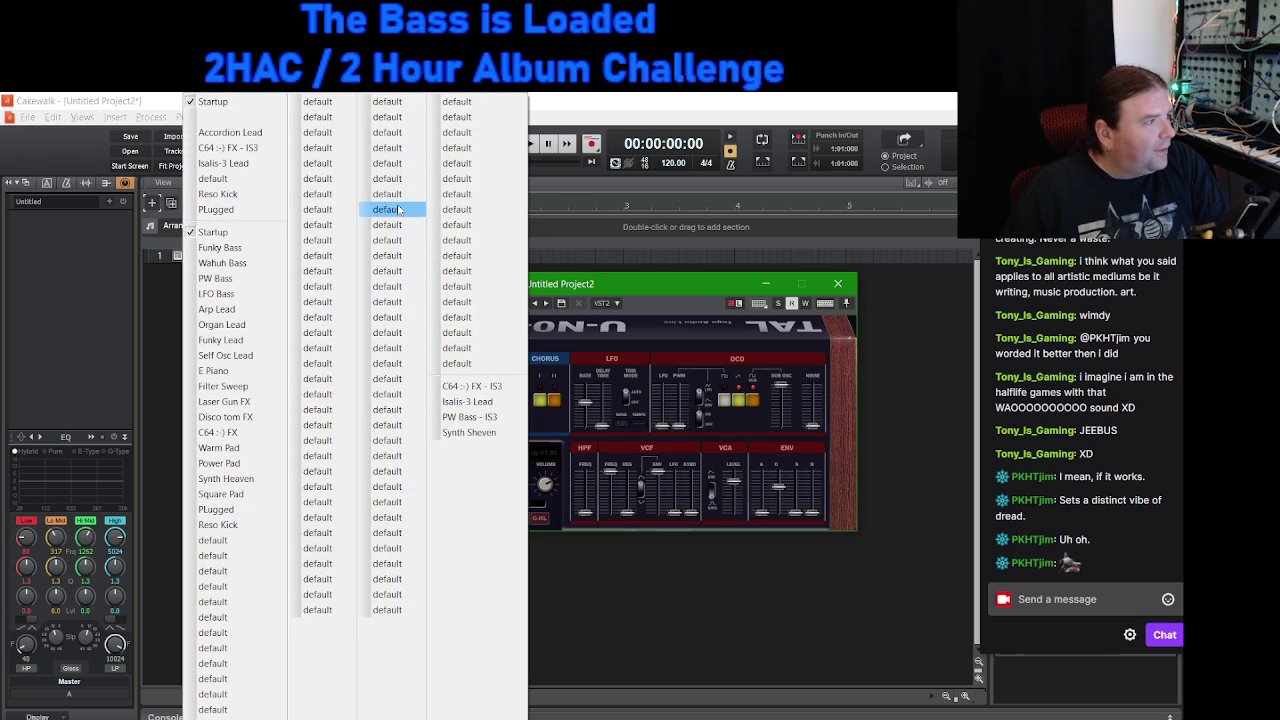
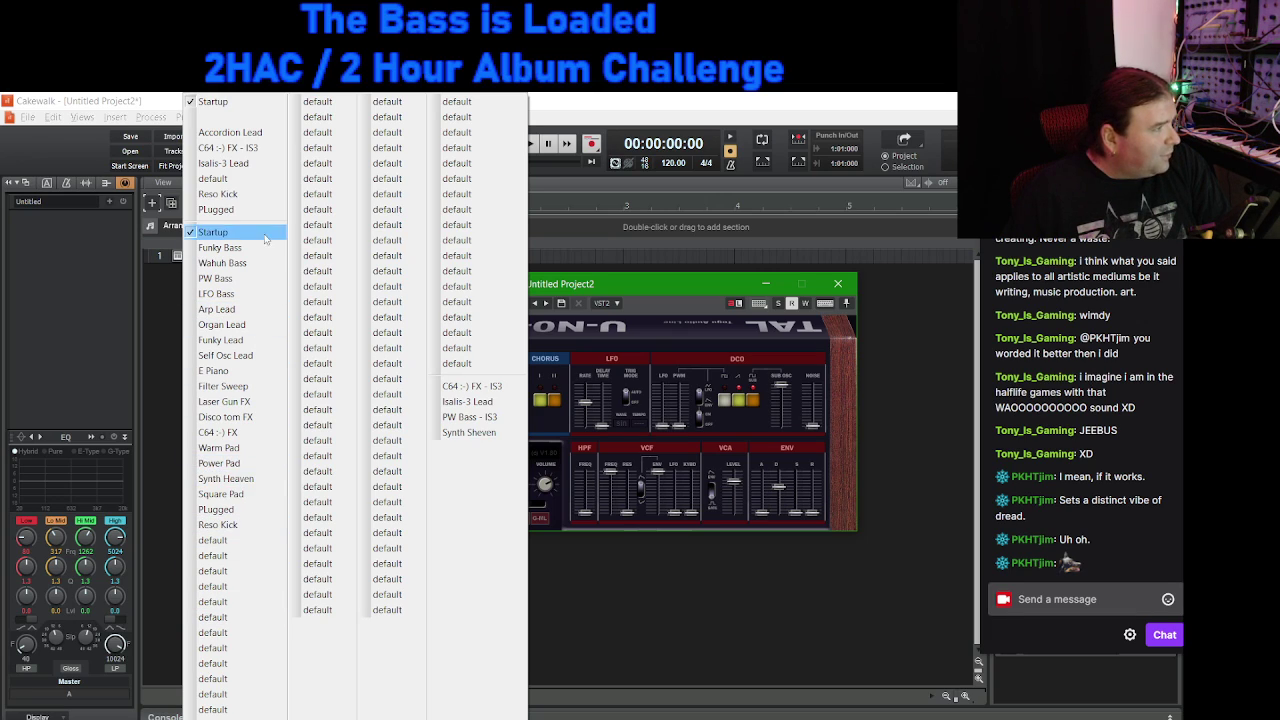
{"action": "left_click", "coordinate": [615, 281]}
Step: Audition the U-NO-62 presets in order from Funky Bass through Wahuh Bass, PW Bass, LFO Bass and Arp Lead to Organ Lead
{"action": "left_click", "coordinate": [546, 303]}
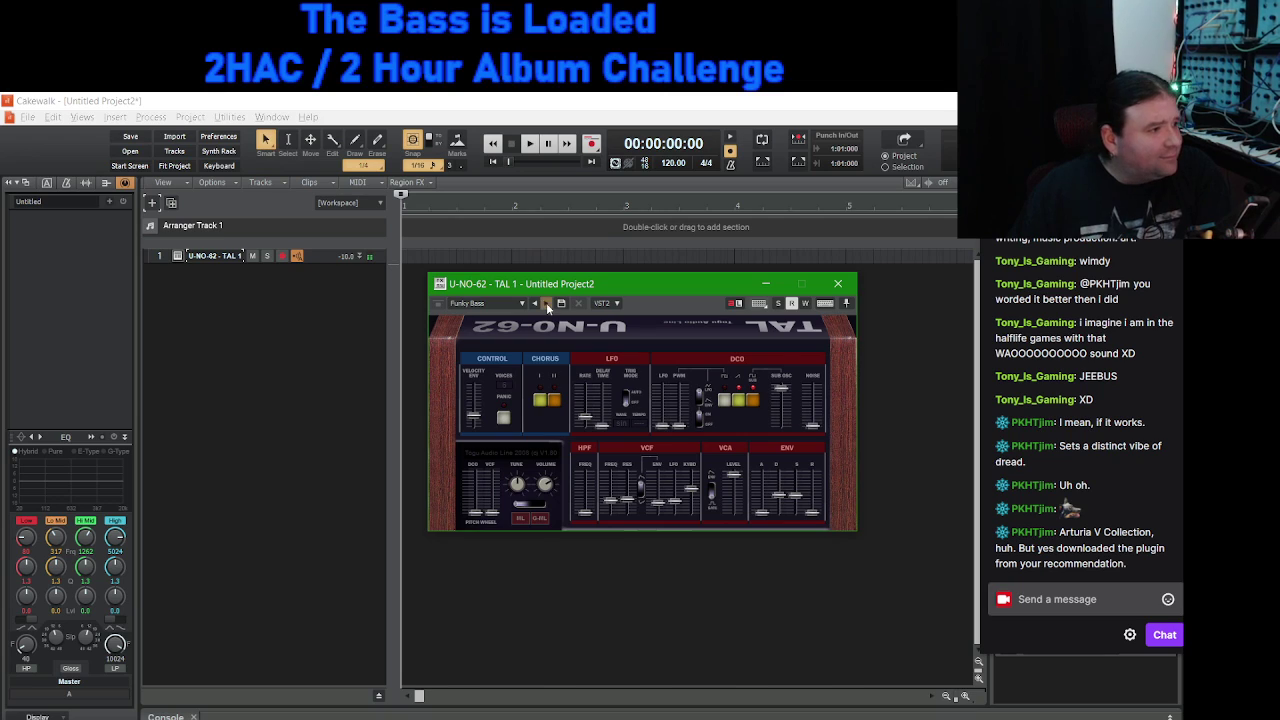
{"action": "left_click", "coordinate": [546, 303]}
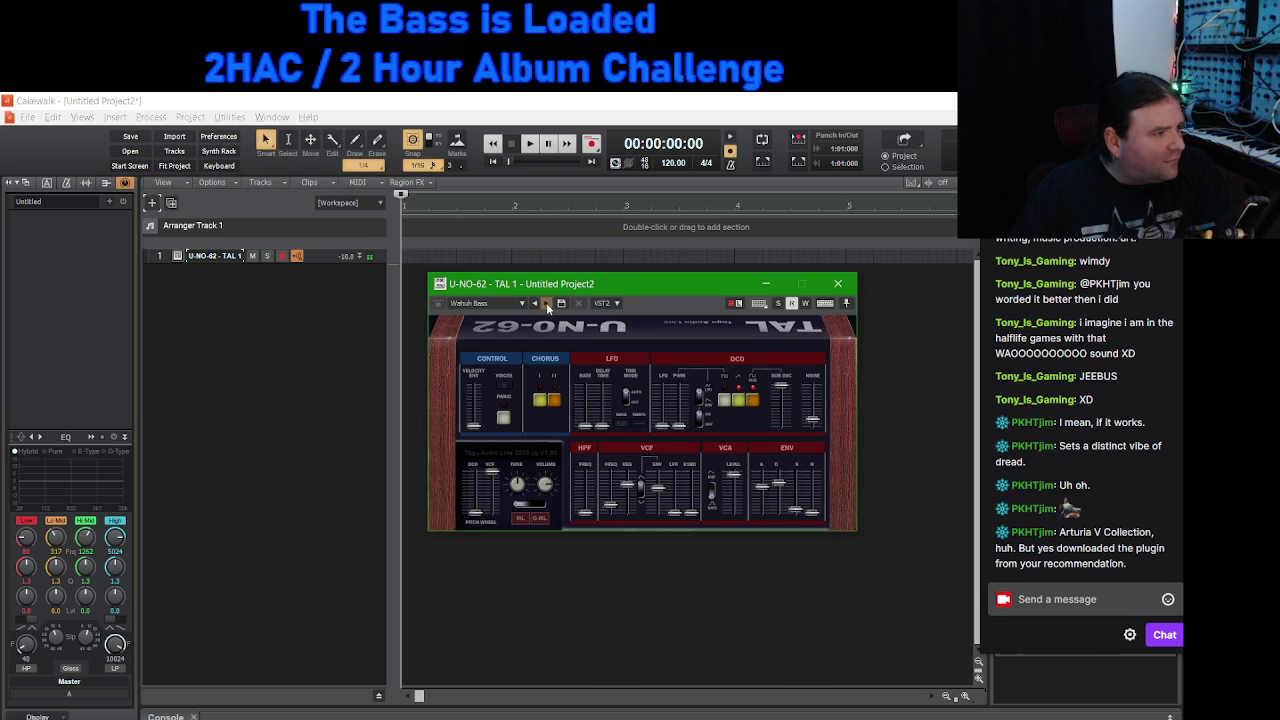
{"action": "left_click", "coordinate": [546, 303]}
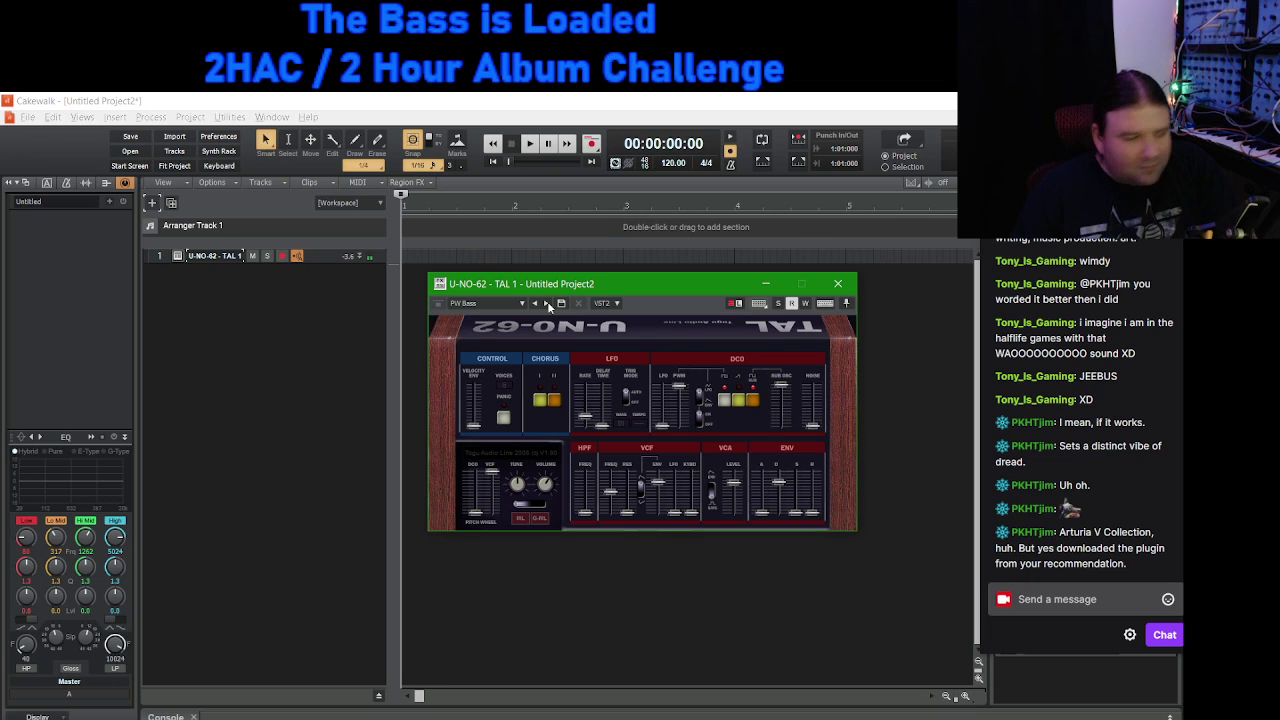
{"action": "left_click", "coordinate": [547, 303]}
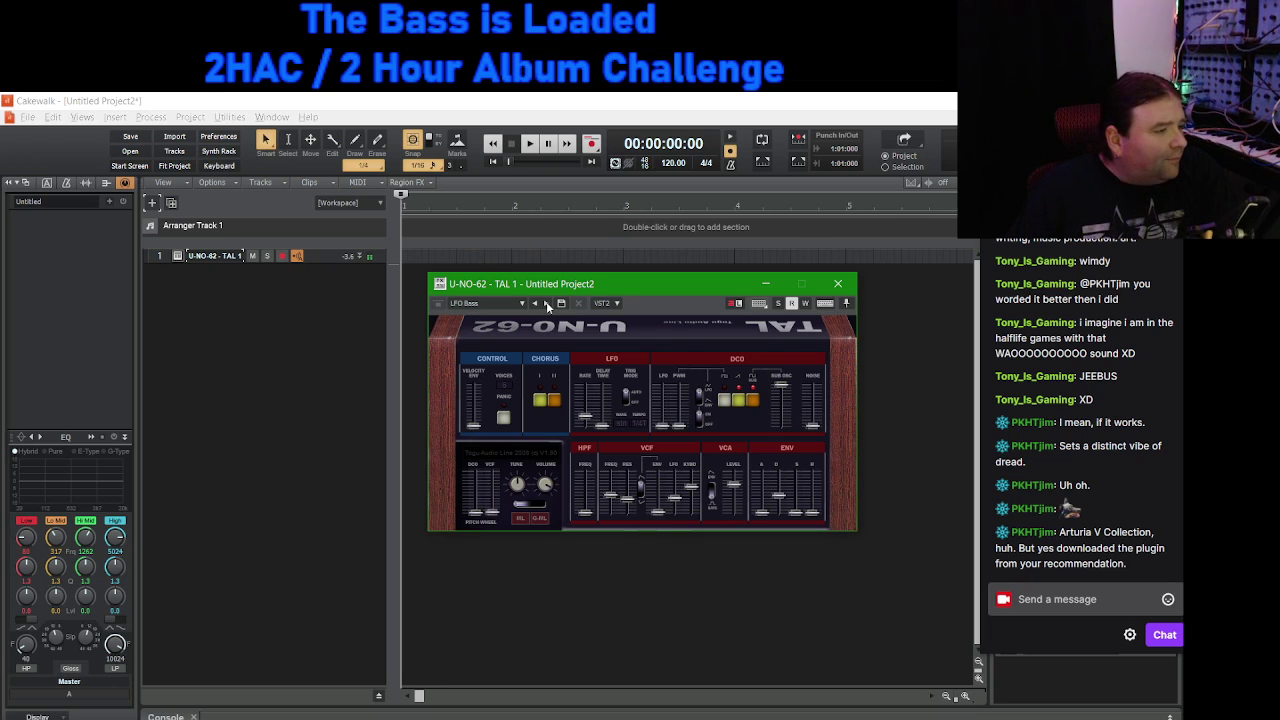
{"action": "left_click", "coordinate": [547, 303]}
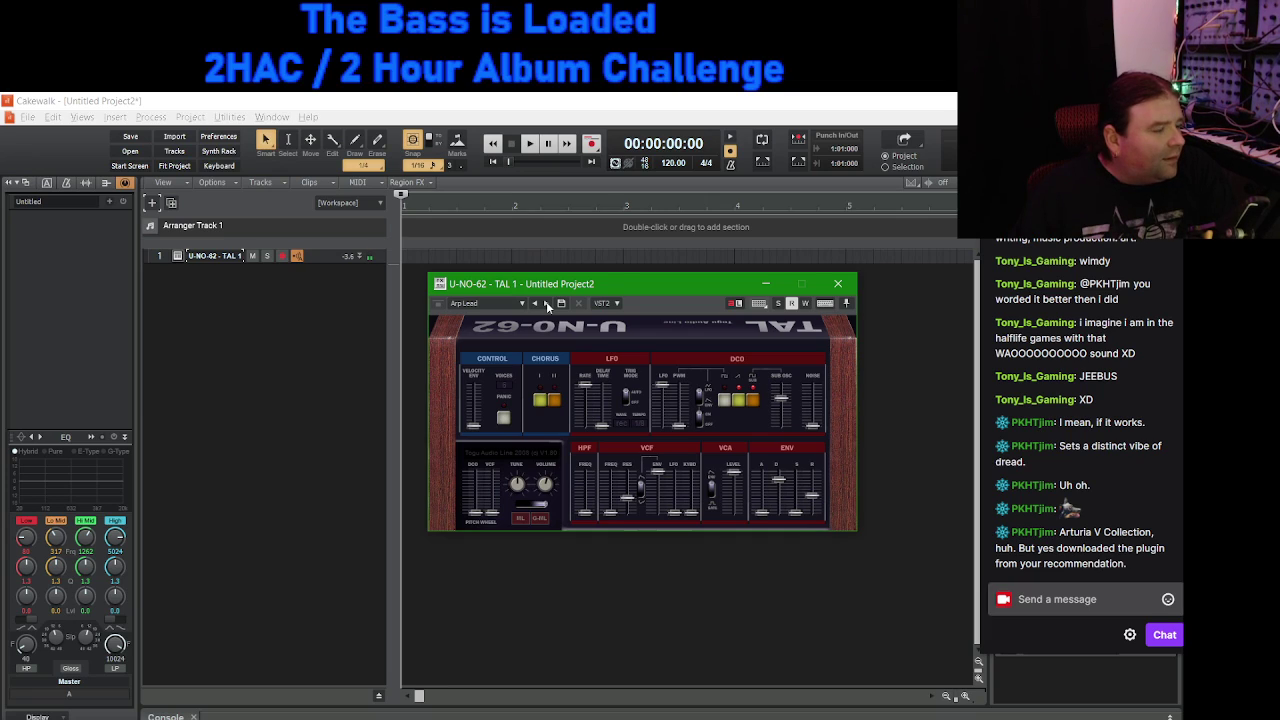
{"action": "left_click", "coordinate": [547, 303]}
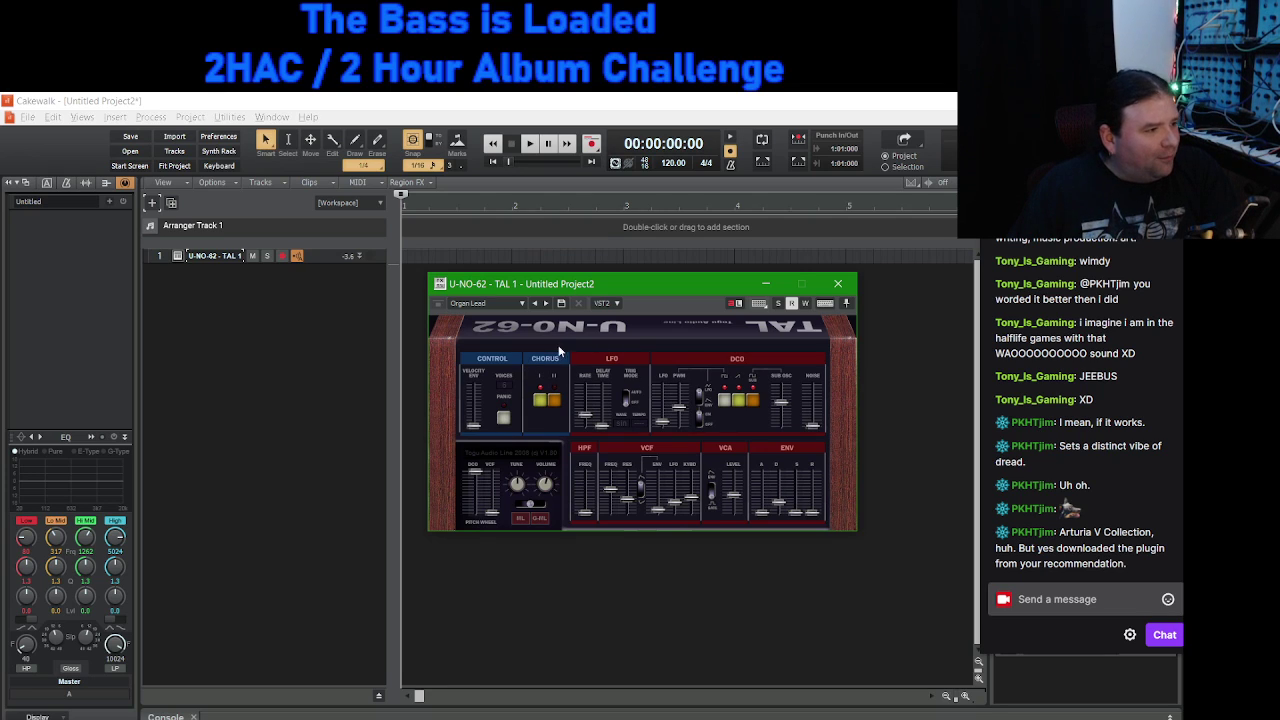
Step: Load the saved U-NO-62 preset C64 :-) FX - IS3 and try out the DCO noise level
{"action": "left_click", "coordinate": [521, 304]}
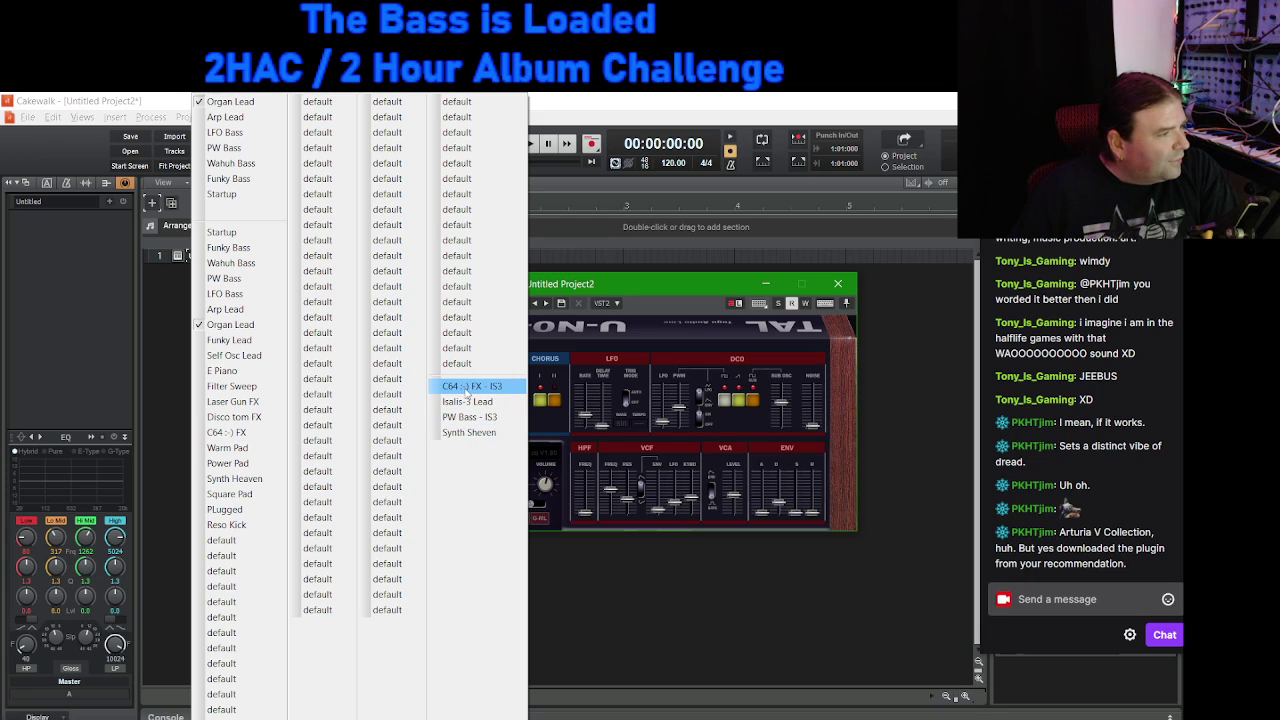
{"action": "left_click", "coordinate": [469, 387]}
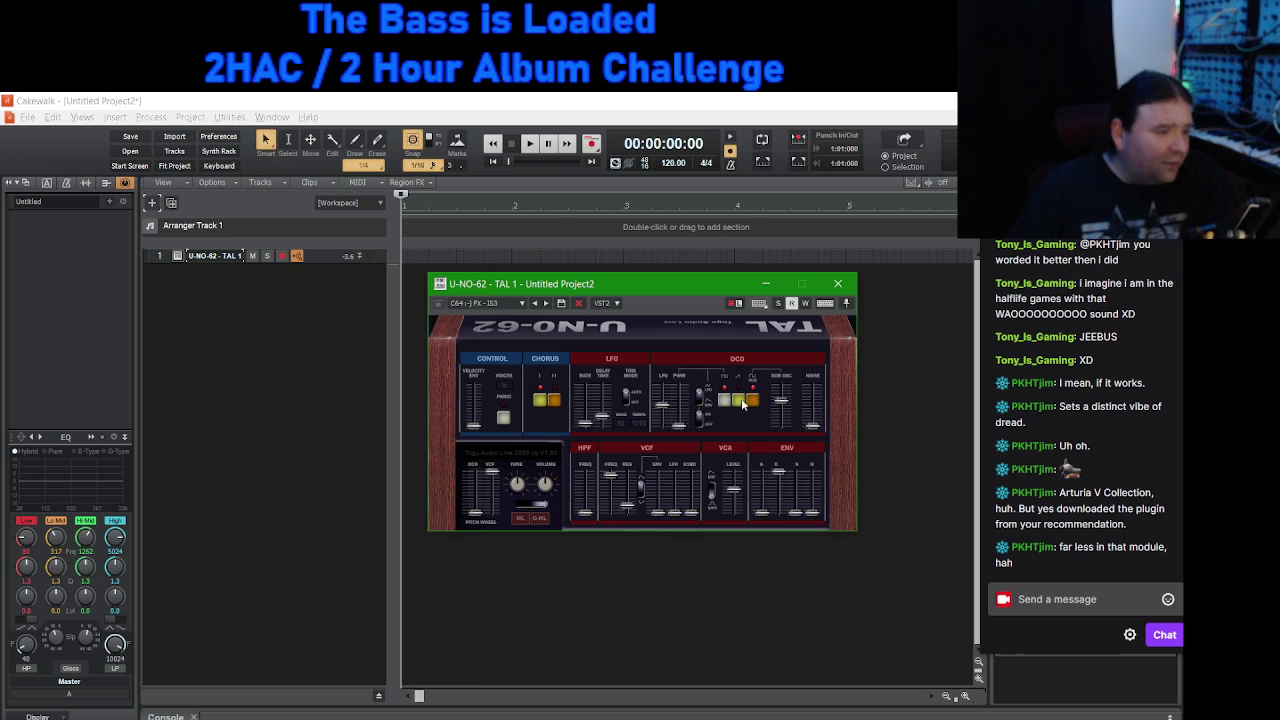
{"action": "left_click_drag", "start_coordinate": [812, 429], "coordinate": [815, 385]}
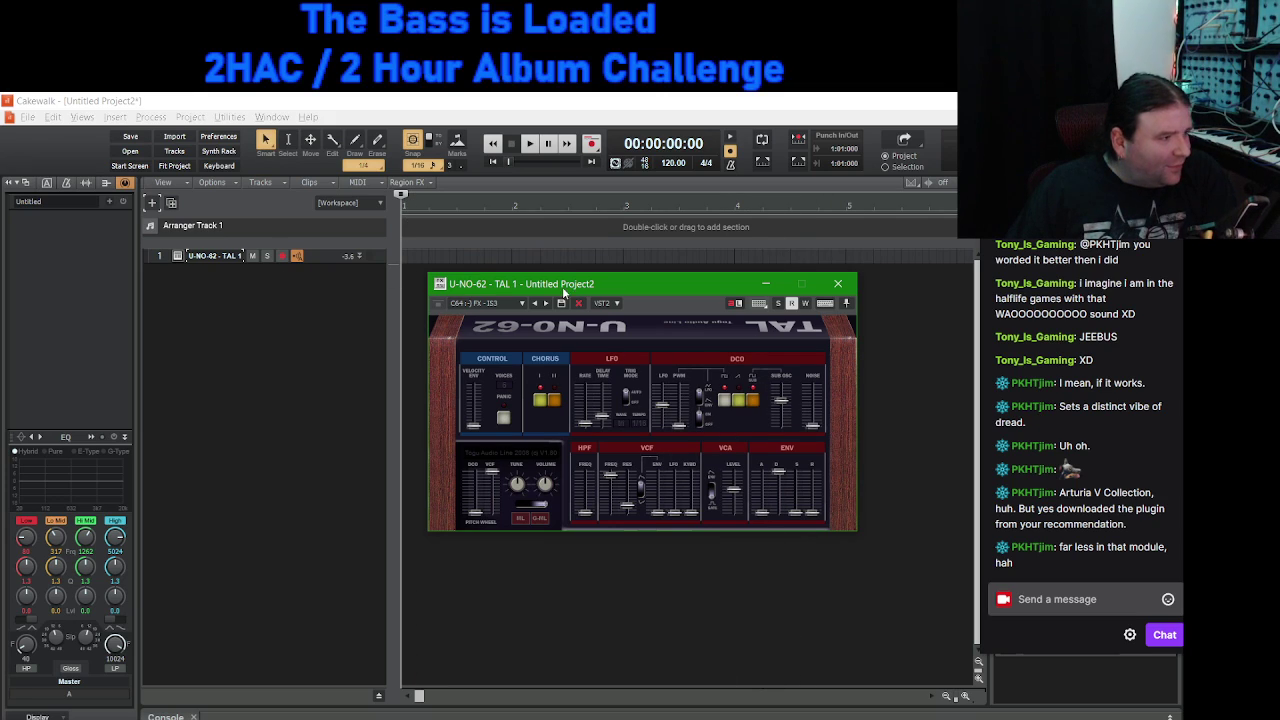
Step: Audition the Isalis-3 Lead preset on the U-NO-62, and load the PW Bass - IS3 preset
{"action": "left_click", "coordinate": [521, 303]}
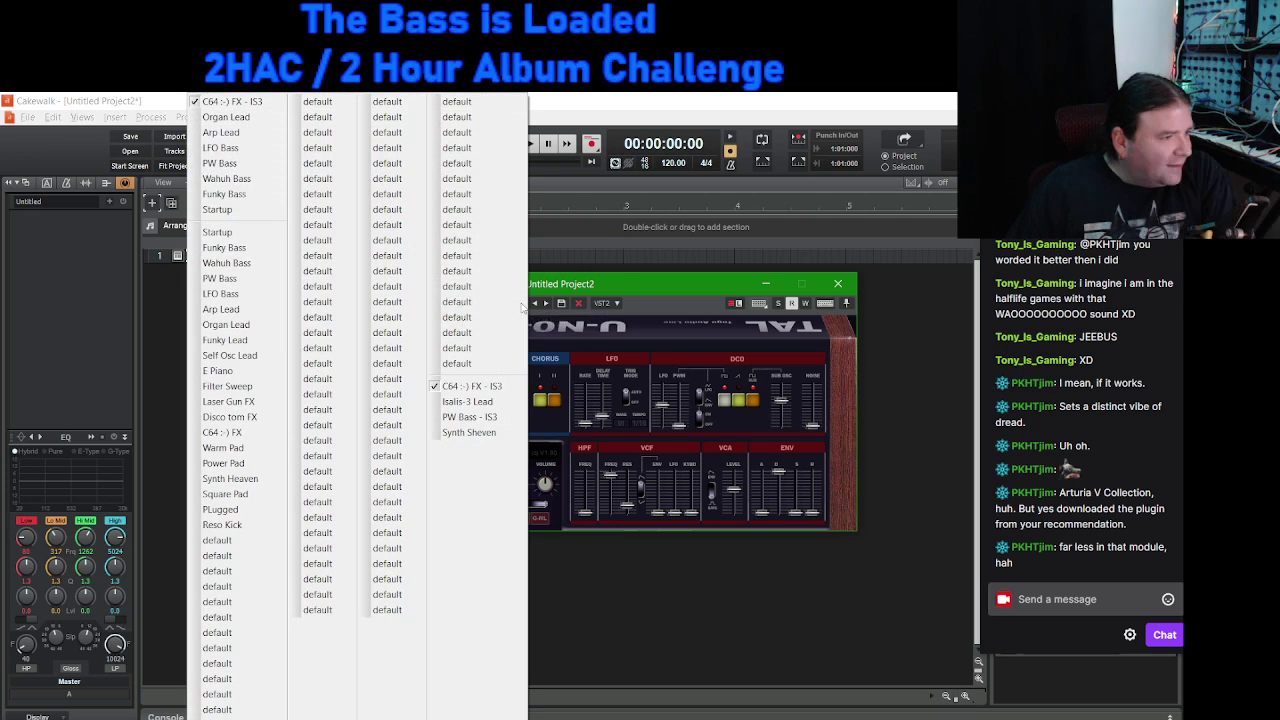
{"action": "left_click", "coordinate": [485, 401]}
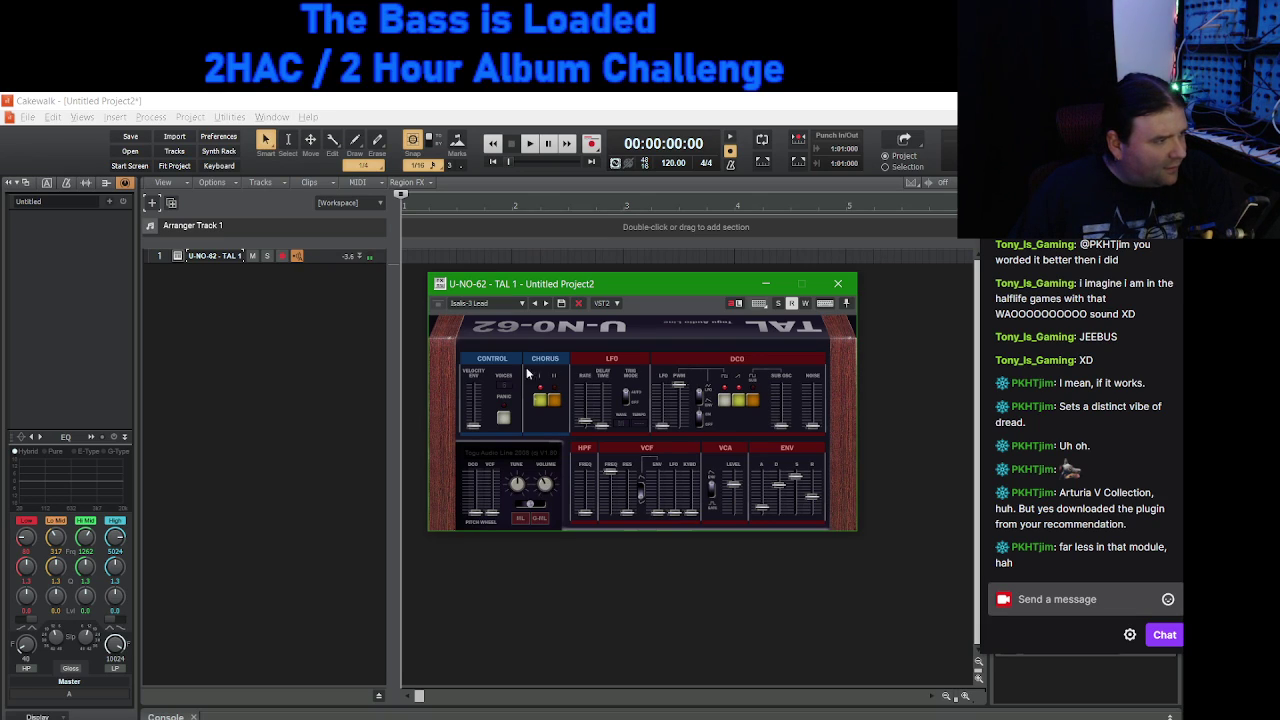
{"action": "left_click", "coordinate": [522, 306]}
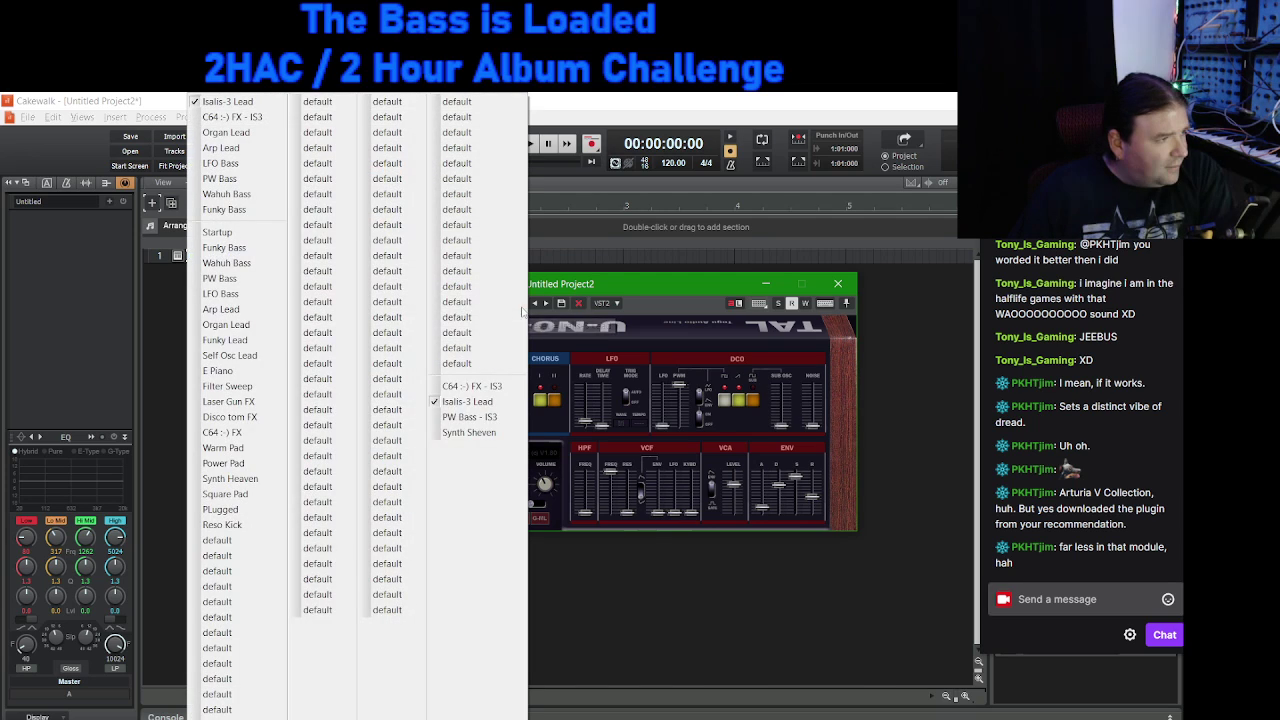
{"action": "left_click", "coordinate": [495, 418]}
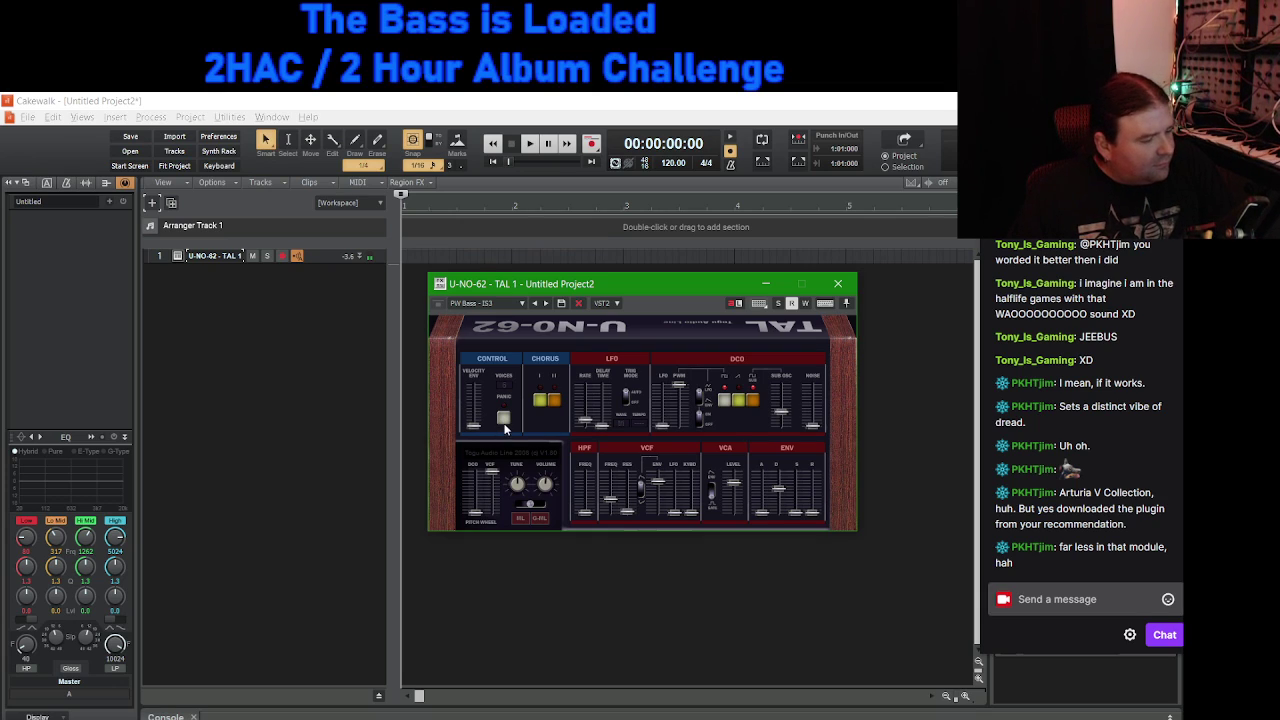
Step: Switch on Chorus I and II for the U-NO-62's PW Bass - IS3 preset after looking through the preset list
{"action": "left_click", "coordinate": [548, 400]}
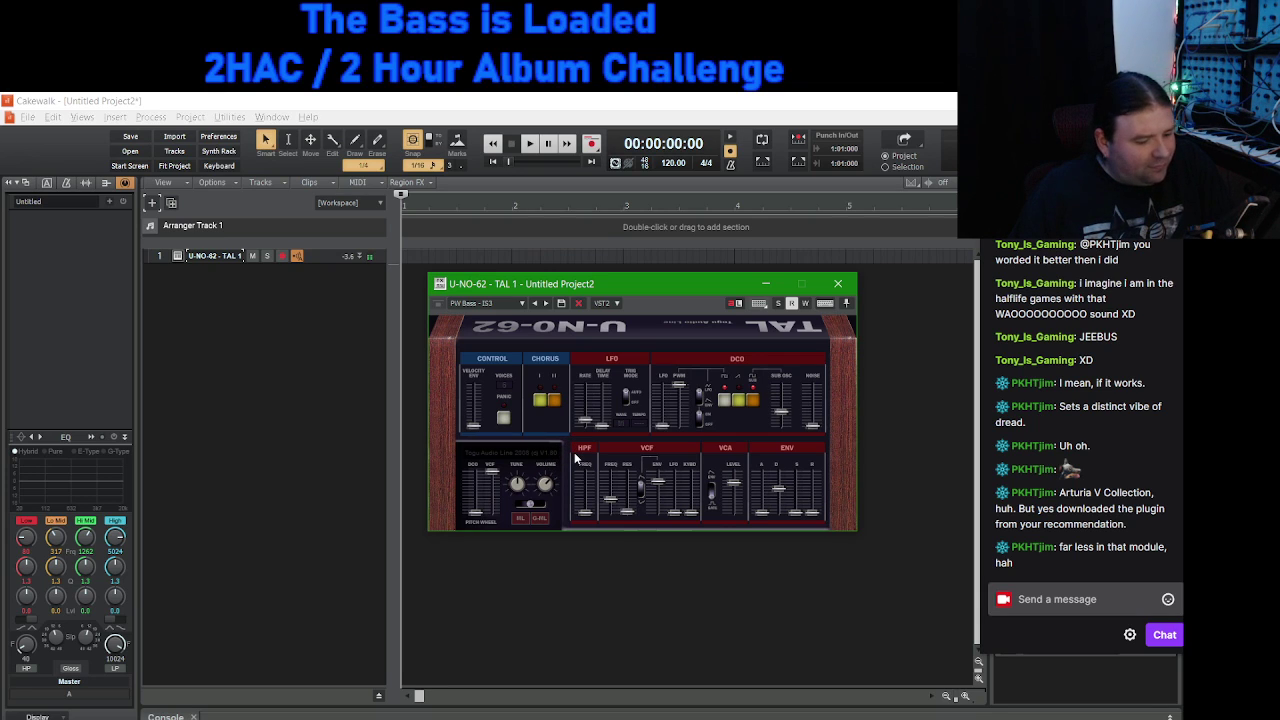
{"action": "left_click", "coordinate": [526, 303]}
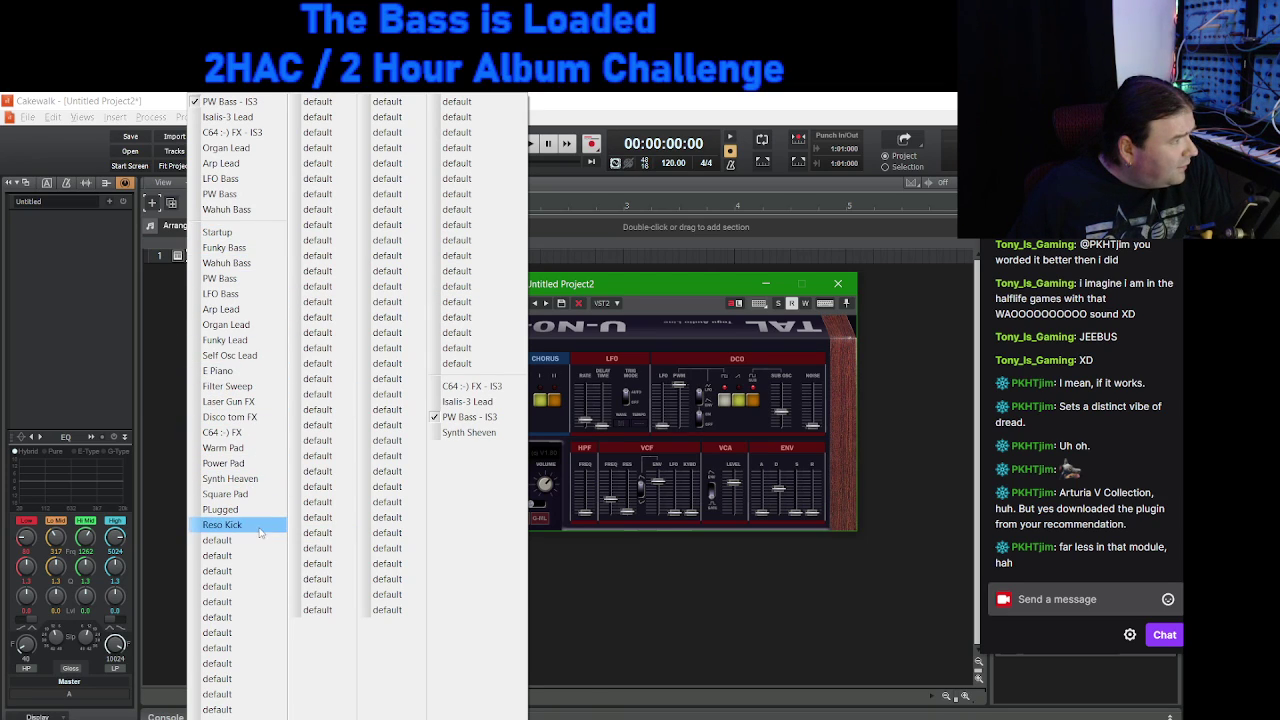
{"action": "left_click", "coordinate": [233, 197]}
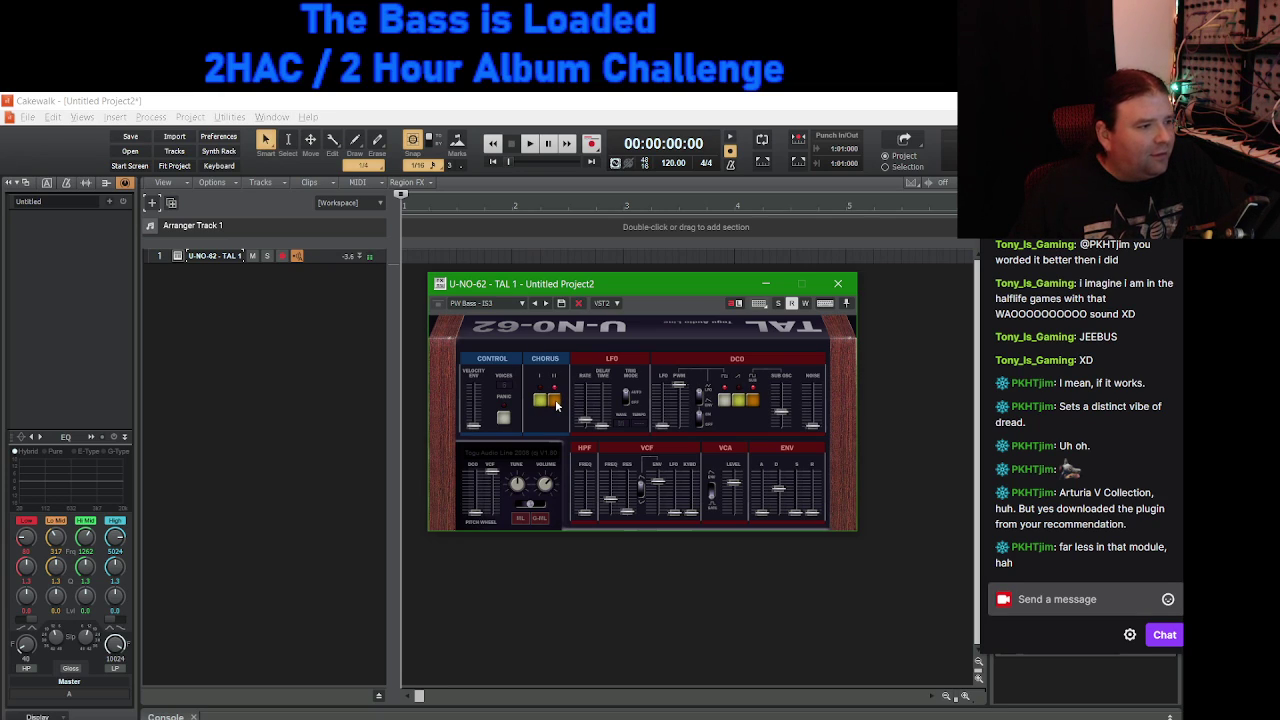
{"action": "left_click", "coordinate": [538, 406]}
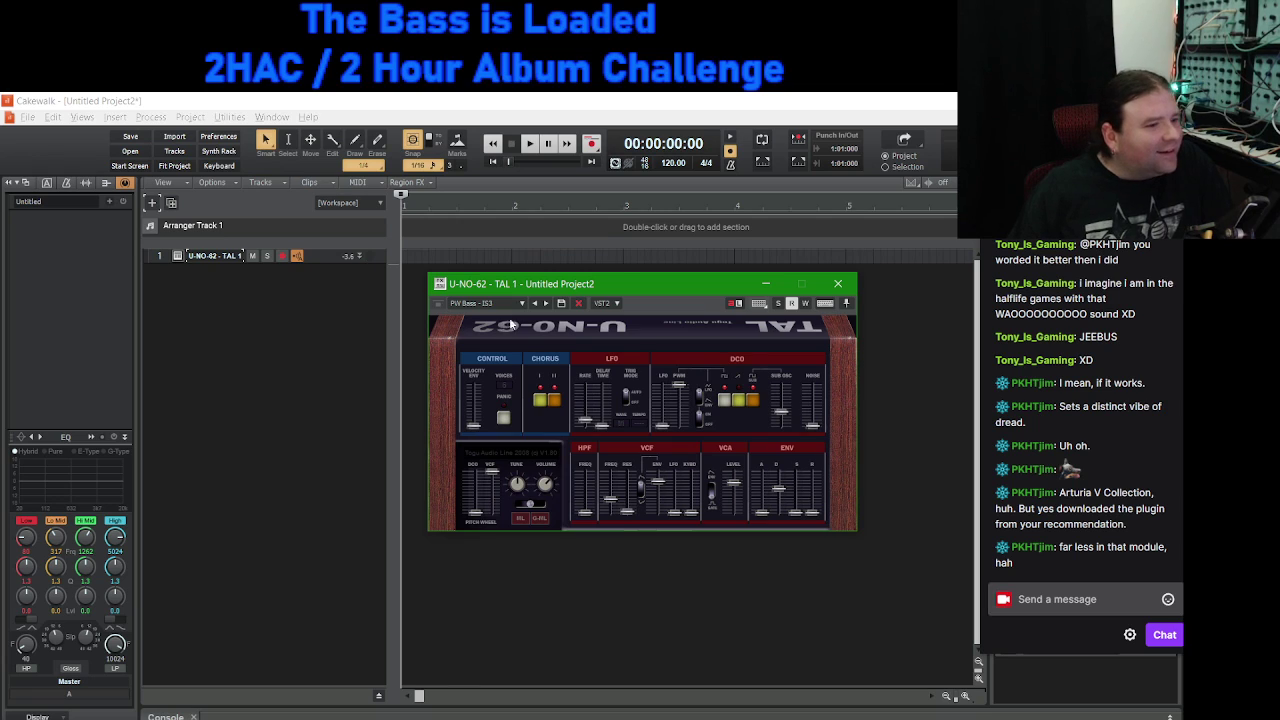
{"action": "left_click_drag", "start_coordinate": [683, 293], "coordinate": [696, 306]}
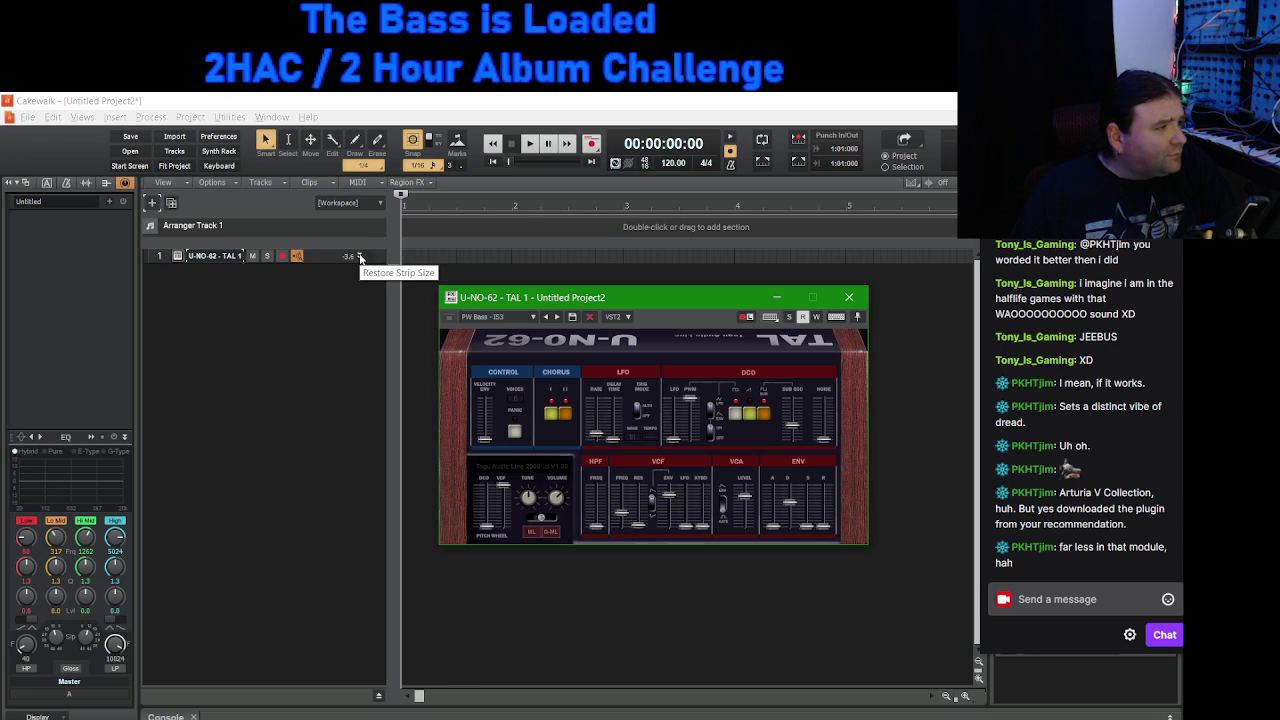
Step: Add a TAL-BassLine instrument track with Omni input and try out the synth's volume knob
{"action": "left_click", "coordinate": [152, 202]}
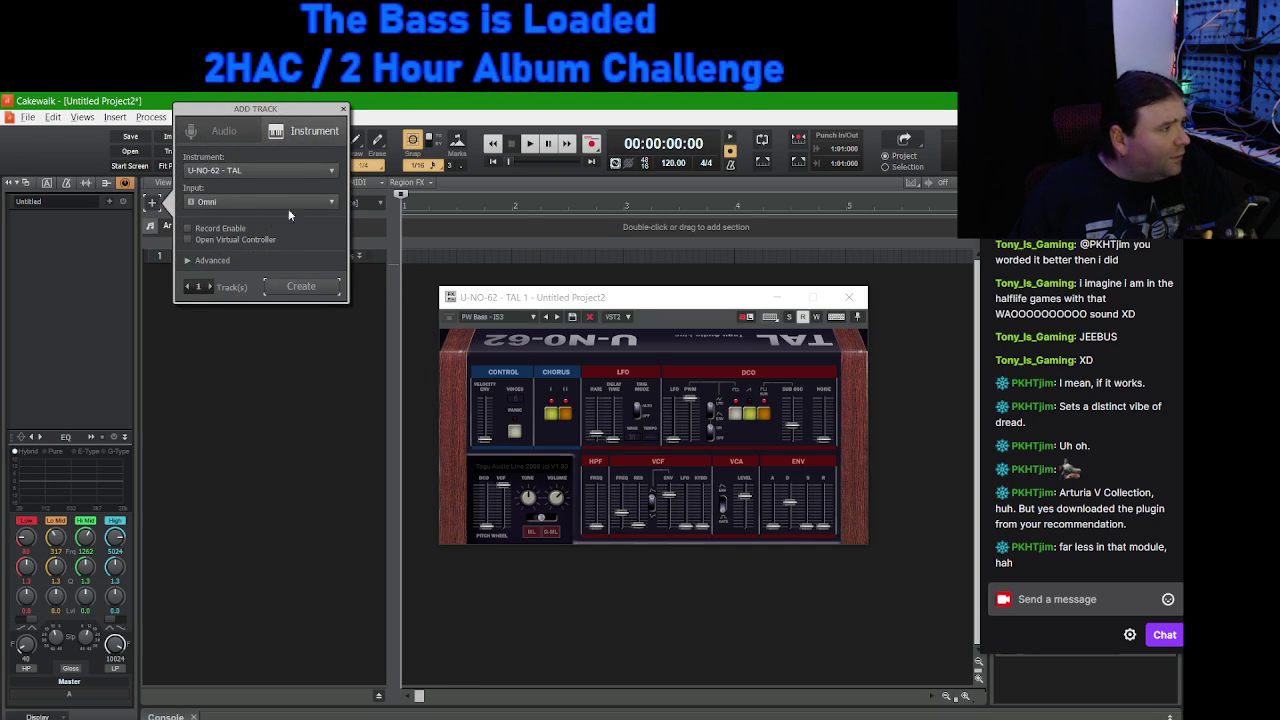
{"action": "left_click", "coordinate": [325, 171]}
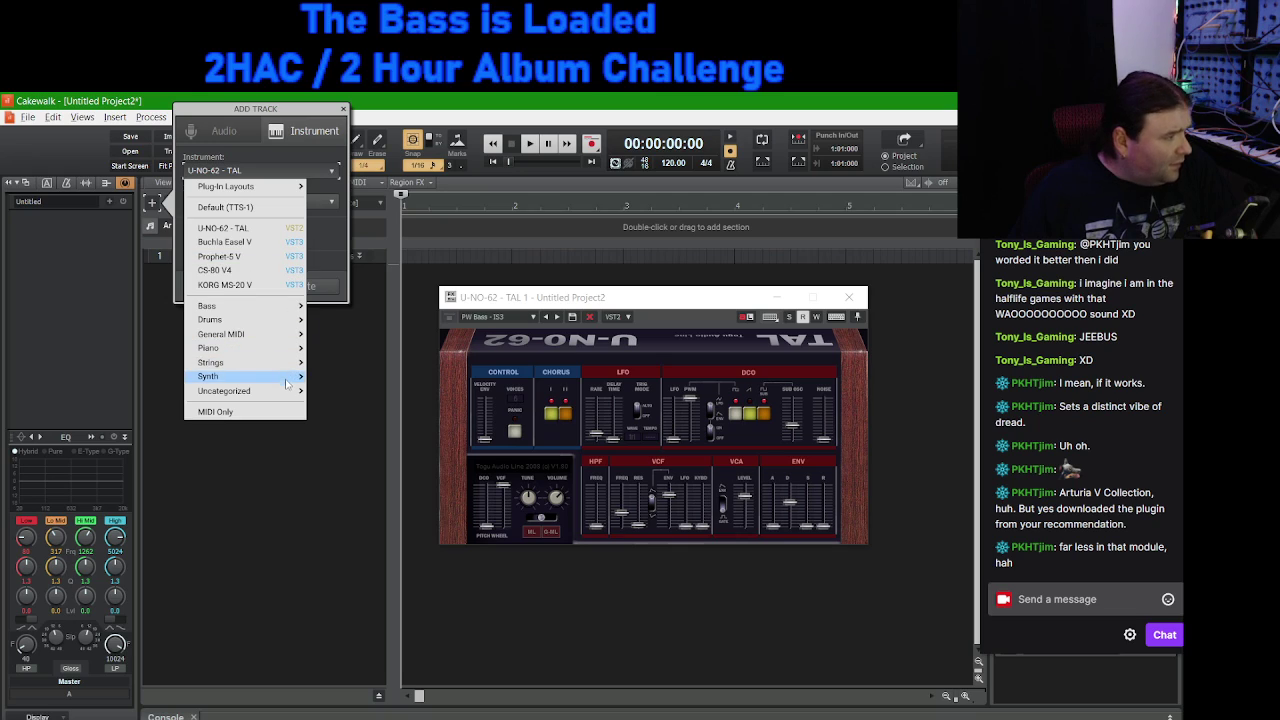
{"action": "mouse_move", "coordinate": [289, 394]}
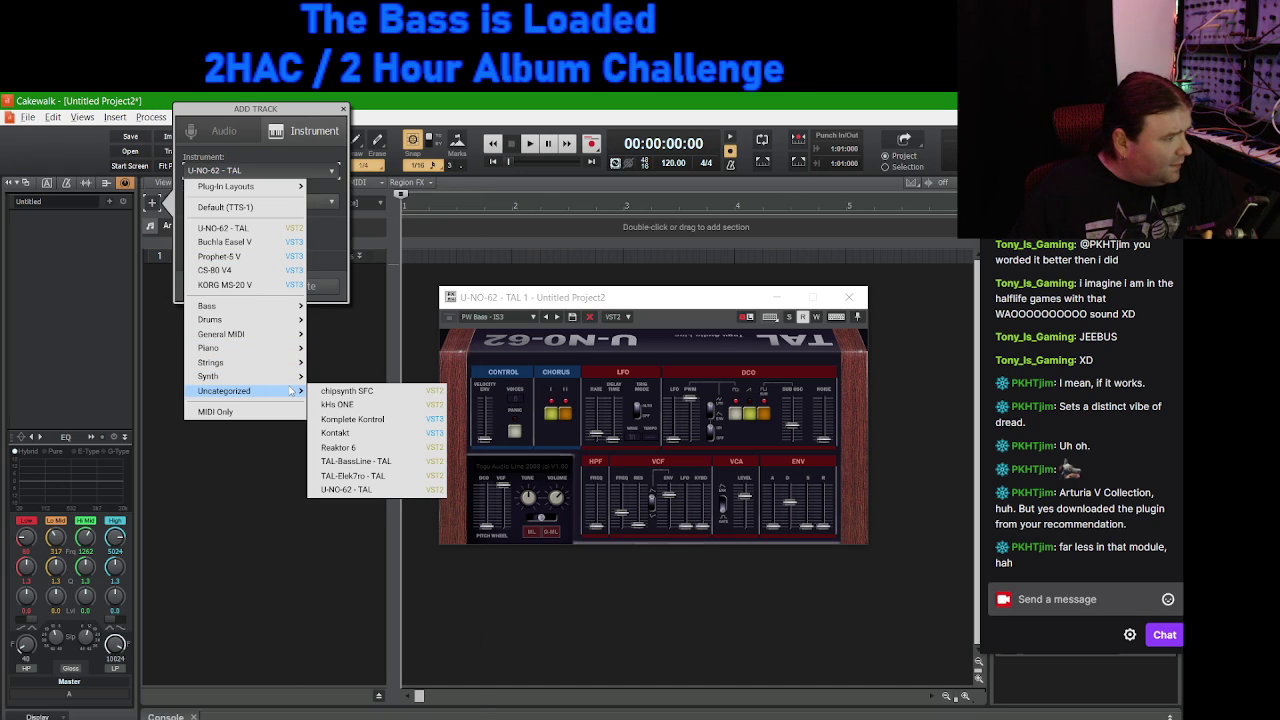
{"action": "left_click", "coordinate": [366, 462]}
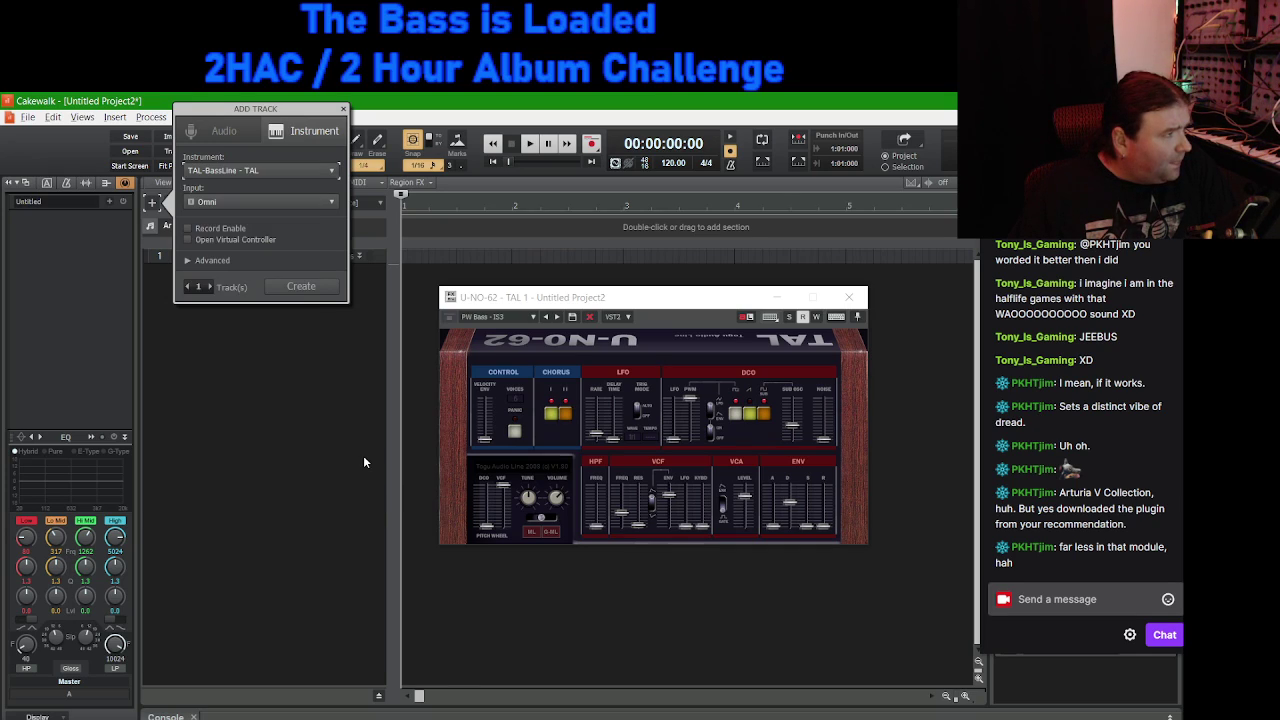
{"action": "left_click", "coordinate": [290, 288]}
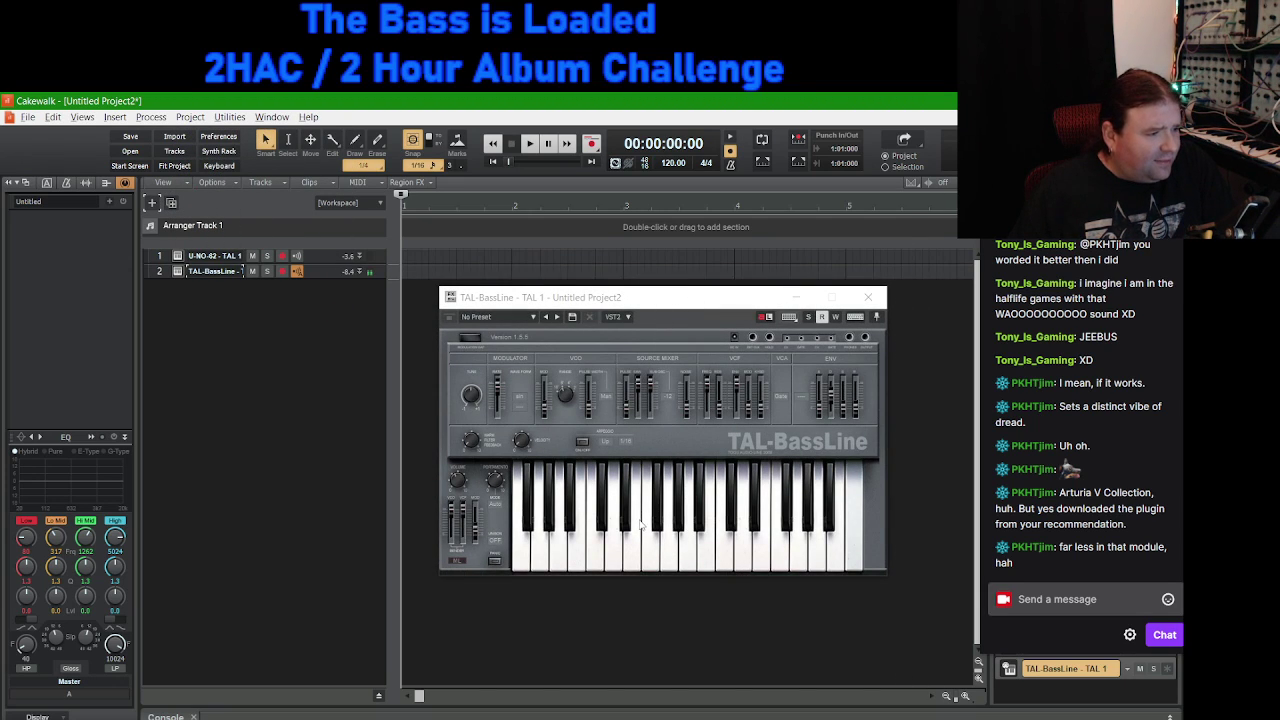
{"action": "left_click", "coordinate": [456, 485]}
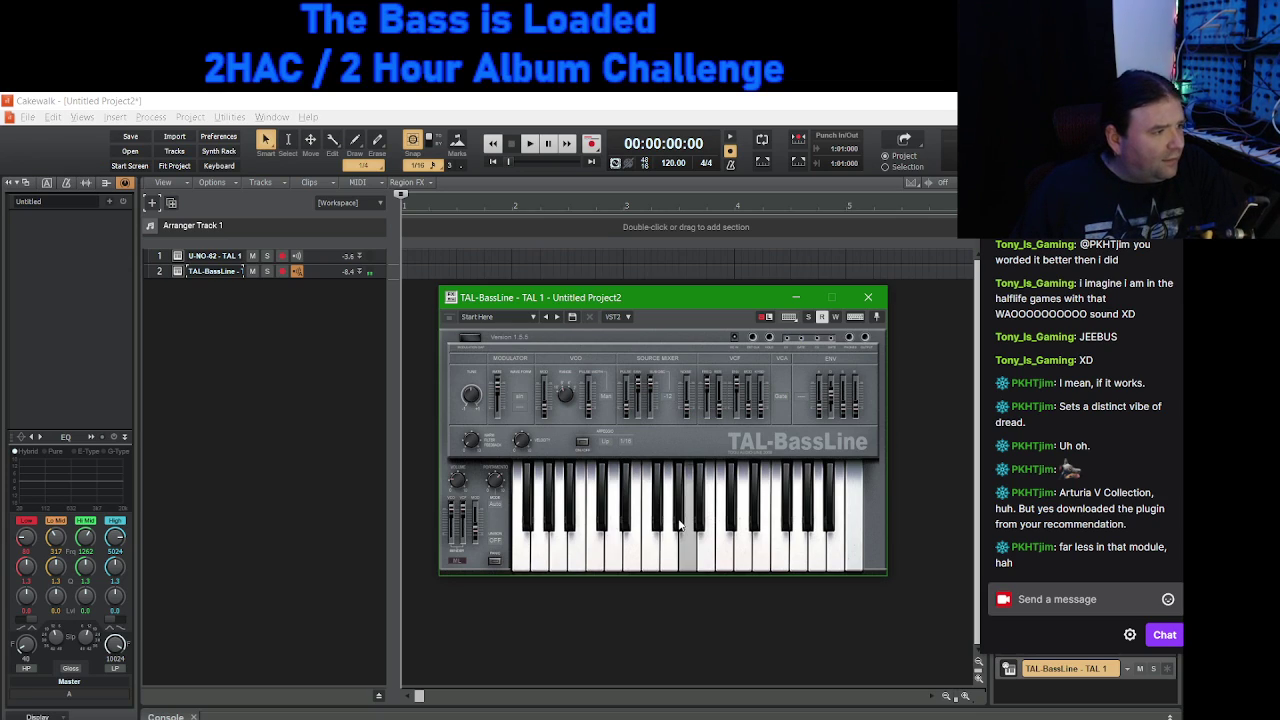
Step: Colour the TAL-BassLine track teal-blue, check the synth's controls with the Start Here preset, and close its window
{"action": "left_click", "coordinate": [152, 269]}
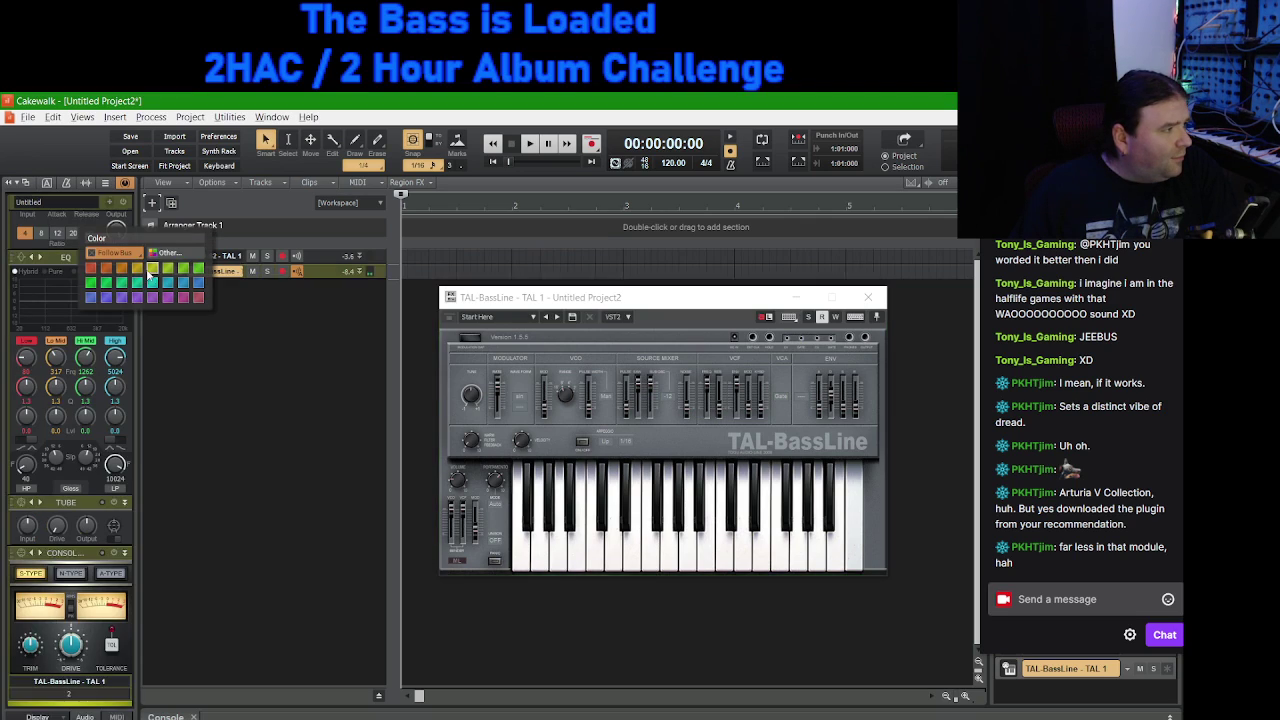
{"action": "left_click", "coordinate": [170, 287]}
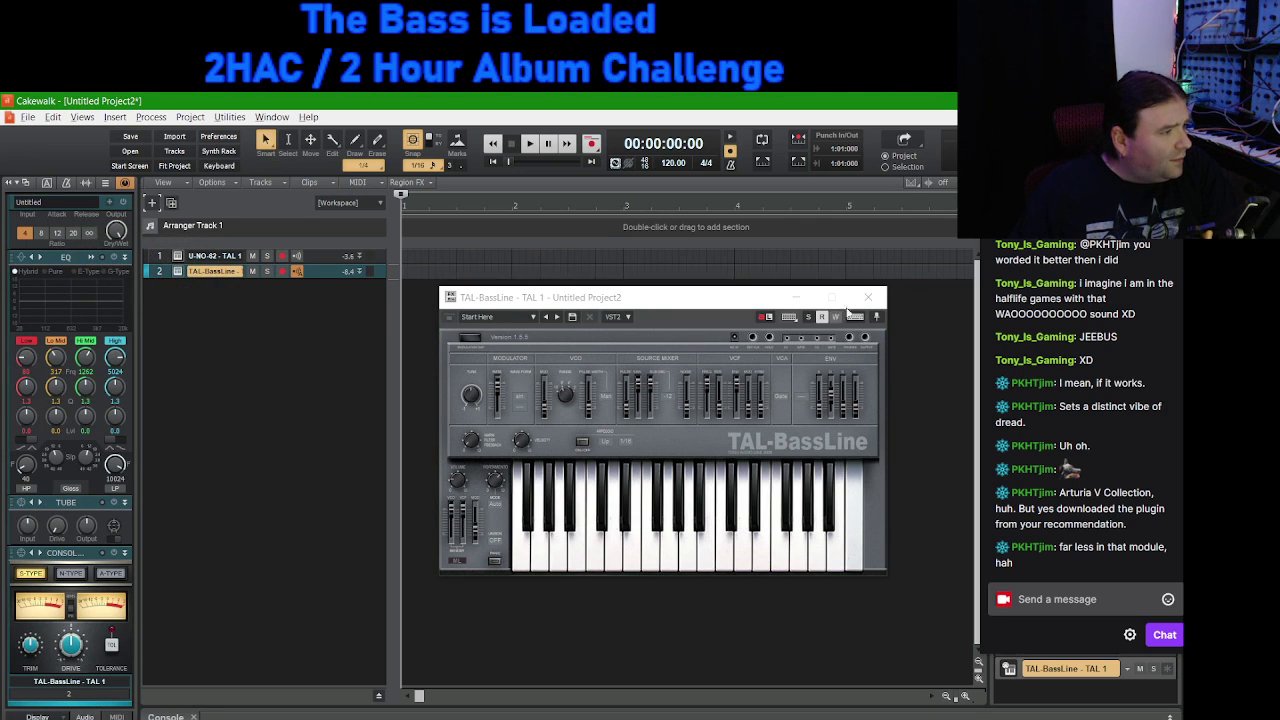
{"action": "left_click", "coordinate": [868, 298]}
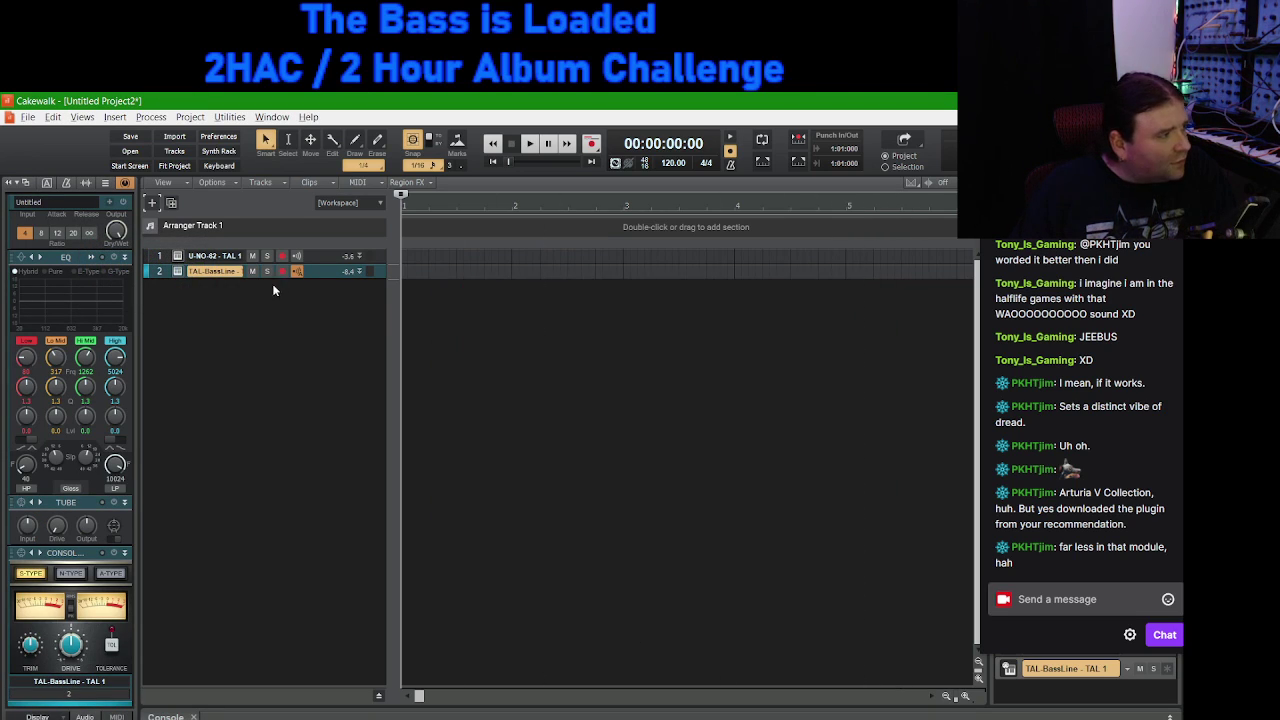
{"action": "left_click", "coordinate": [177, 272]}
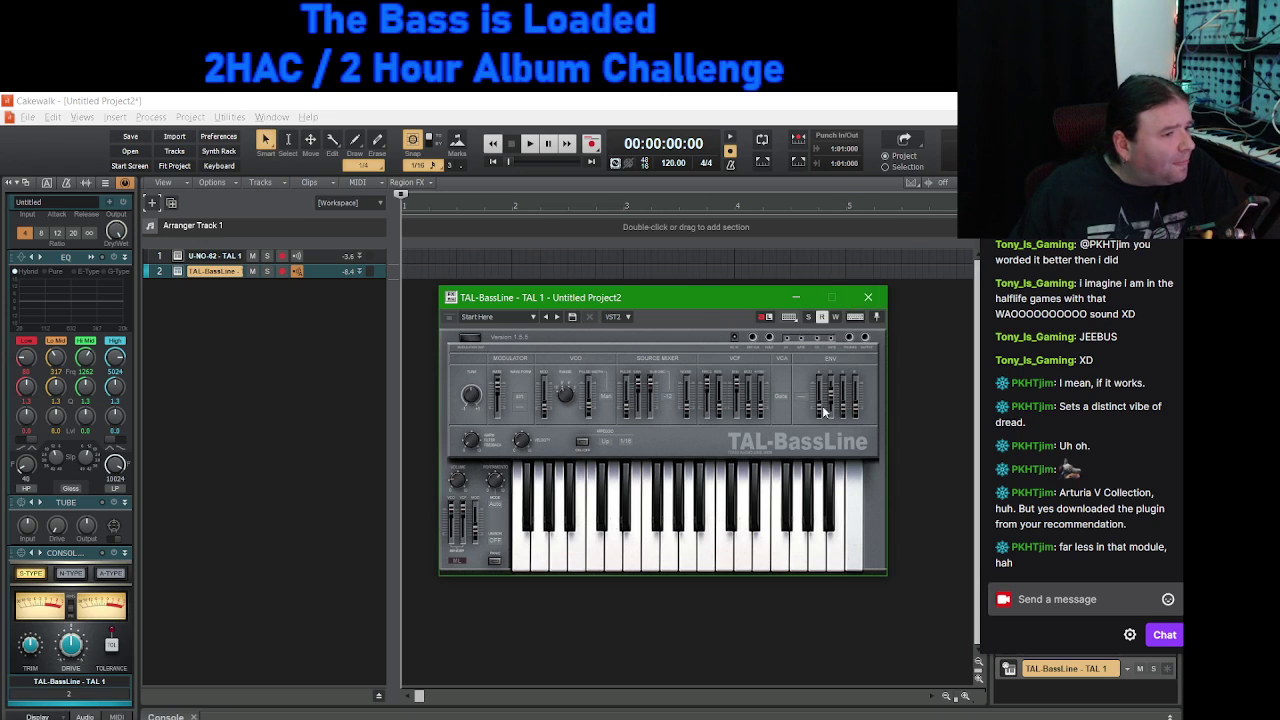
{"action": "left_click", "coordinate": [867, 299]}
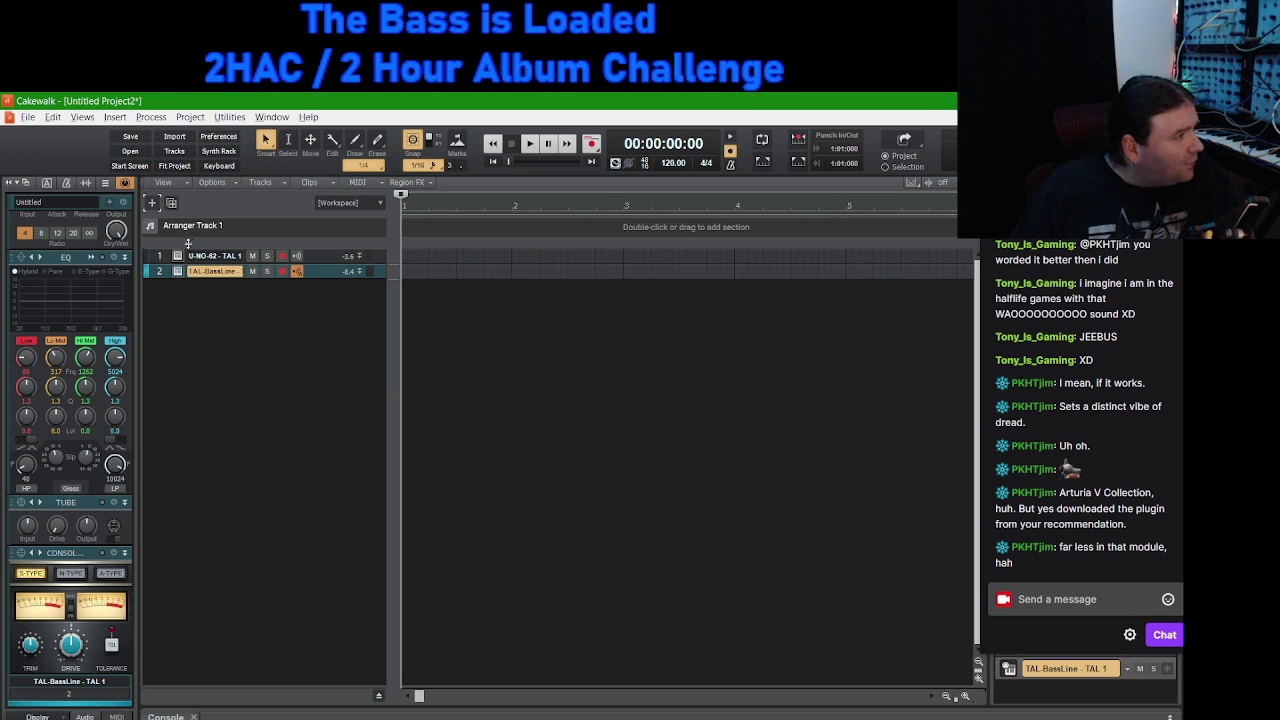
Step: Add a TAL-Elek7ro instrument track with Omni input and adjust the synth's mixer volume
{"action": "left_click", "coordinate": [153, 203]}
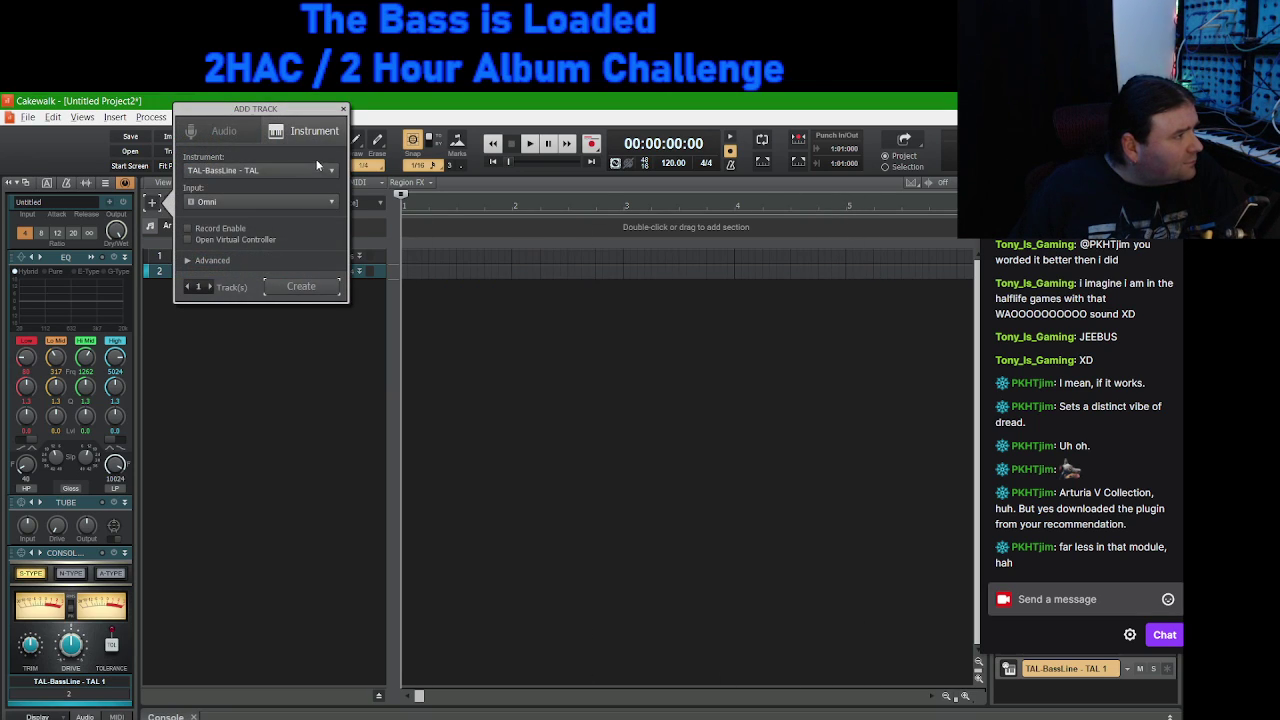
{"action": "left_click", "coordinate": [305, 170]}
{"action": "mouse_move", "coordinate": [308, 392]}
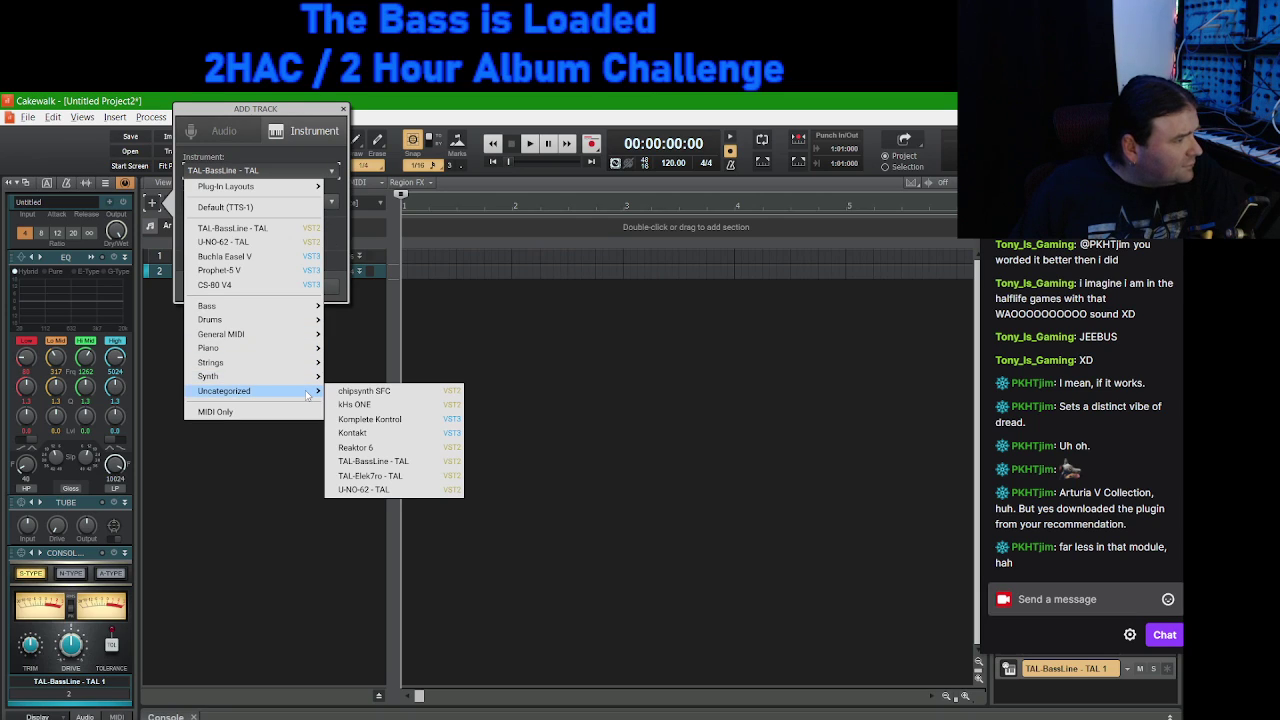
{"action": "left_click", "coordinate": [395, 481]}
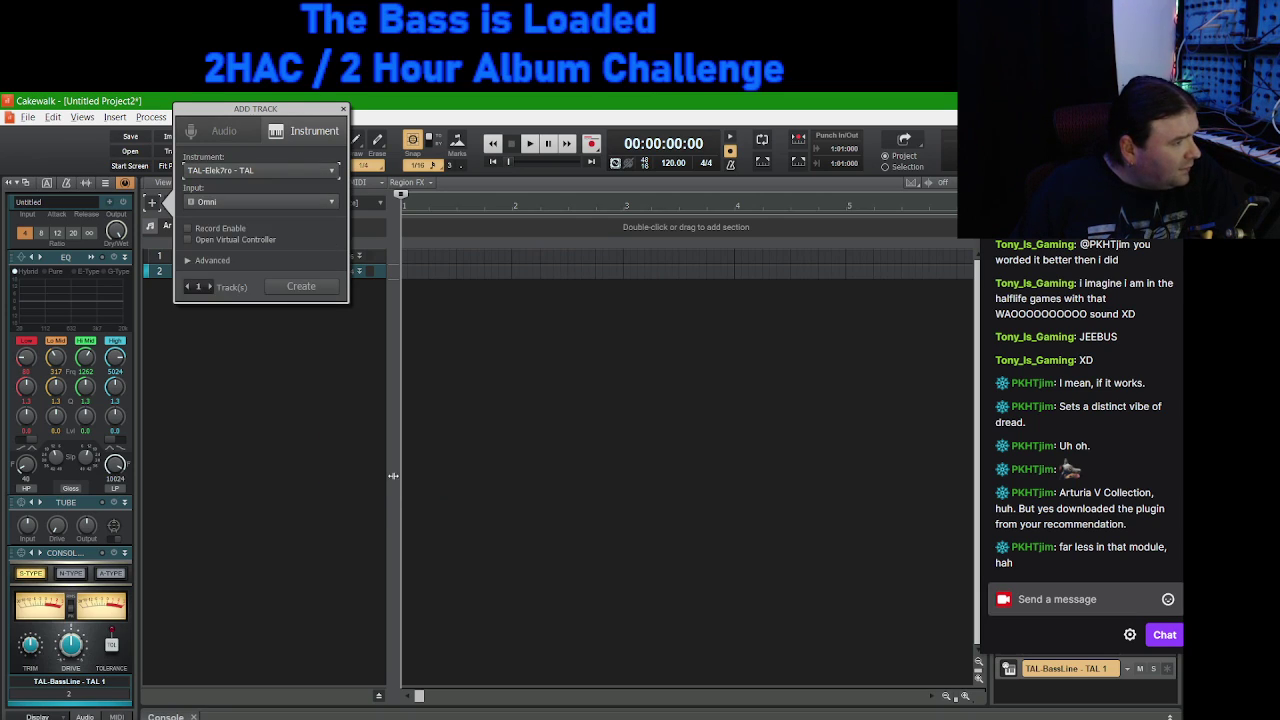
{"action": "left_click", "coordinate": [302, 288]}
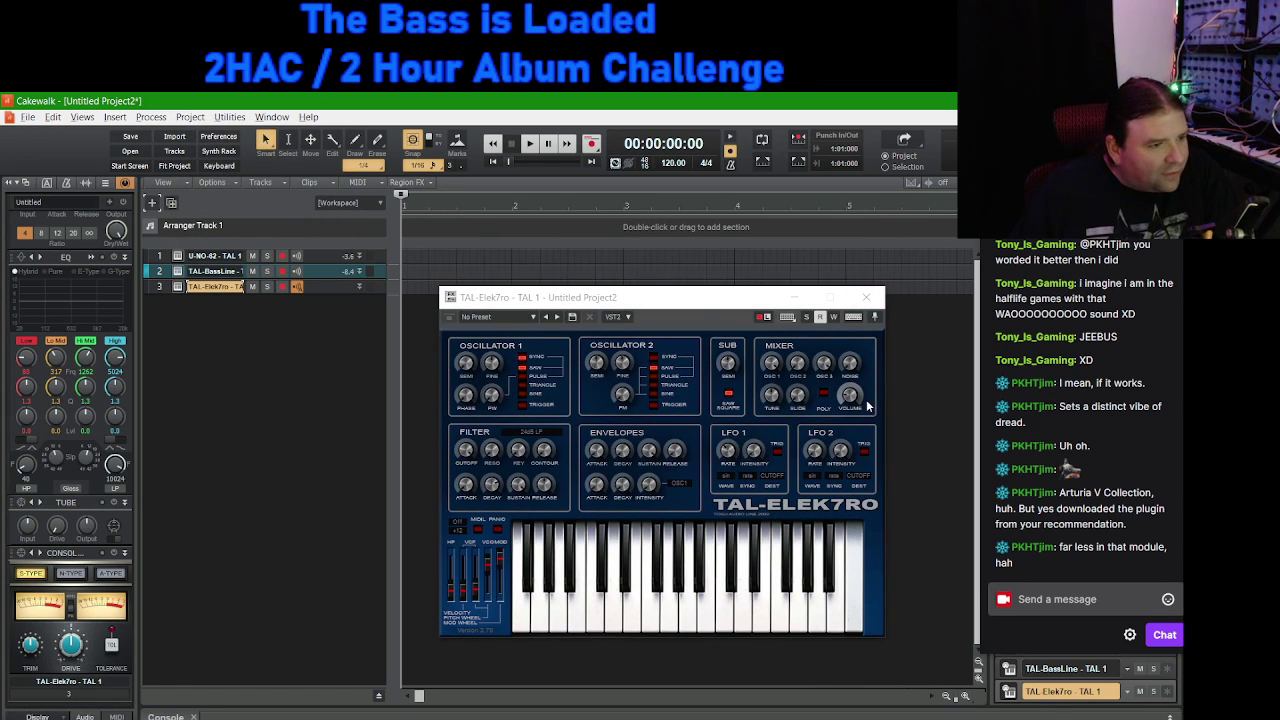
{"action": "left_click", "coordinate": [846, 398]}
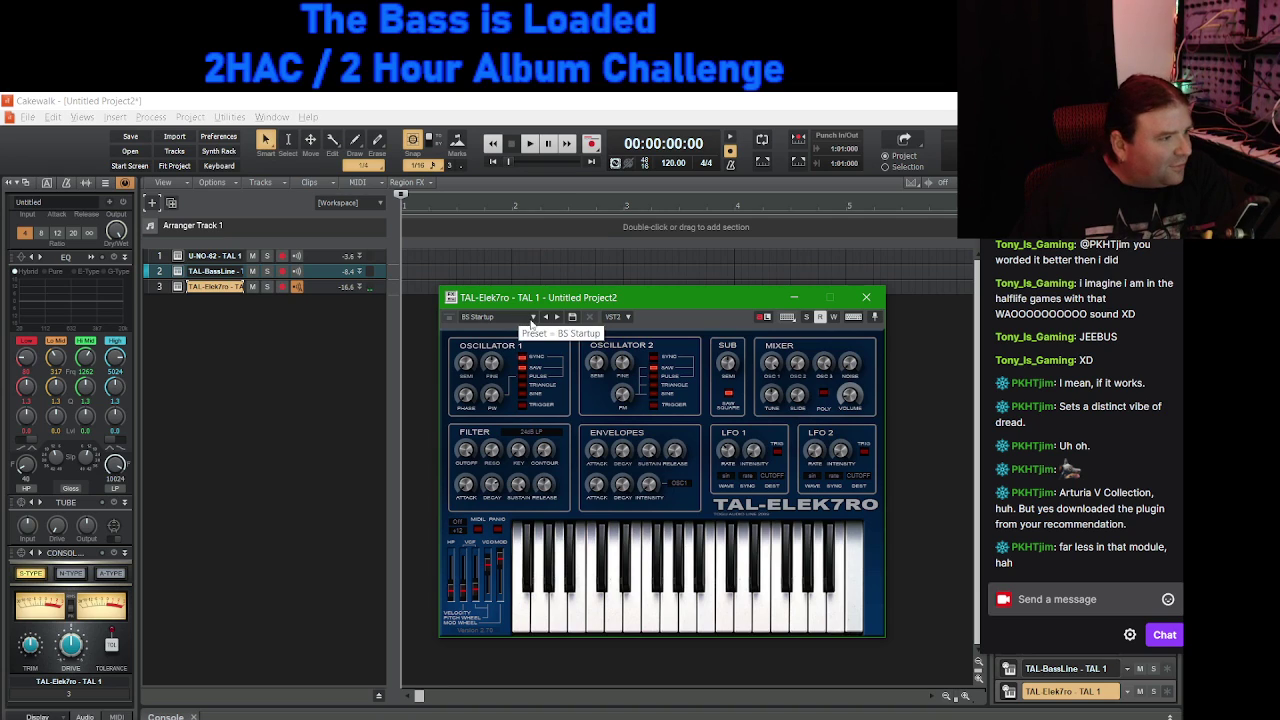
Step: Audition the BS Miami 808s XS preset on the TAL-Elek7ro, and load SY Synth Brass XS
{"action": "left_click", "coordinate": [535, 319]}
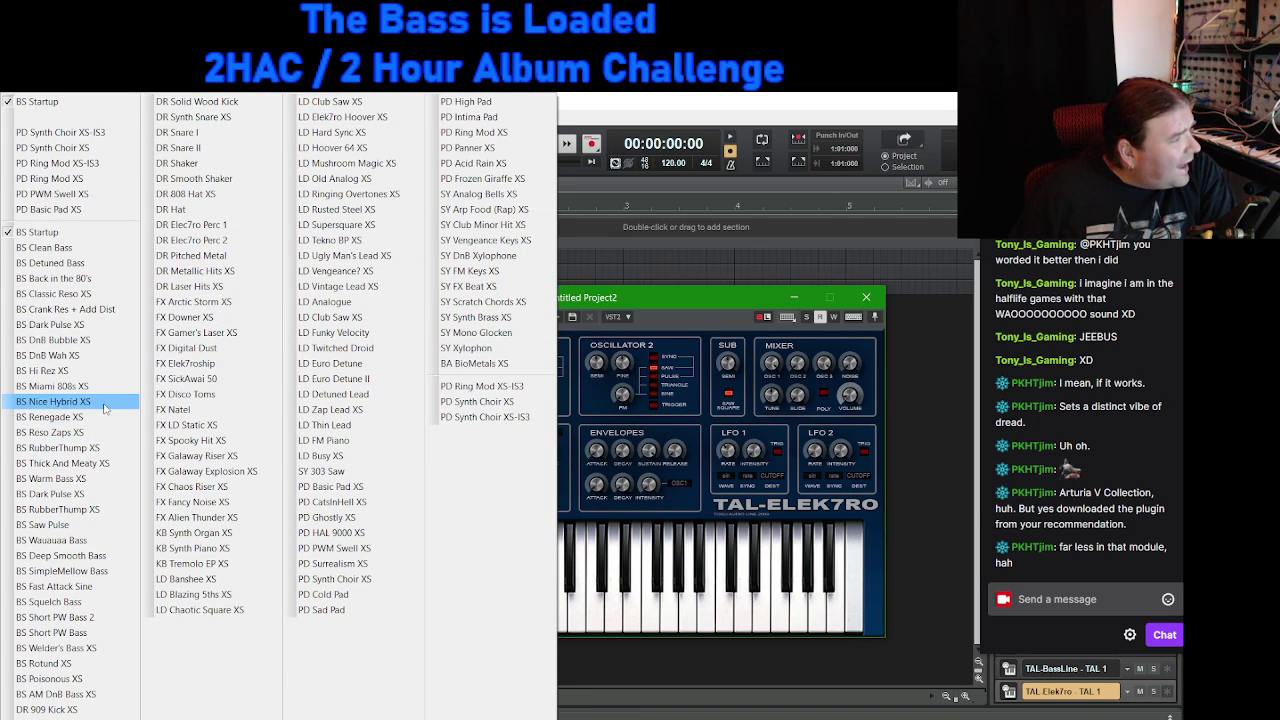
{"action": "left_click", "coordinate": [62, 390]}
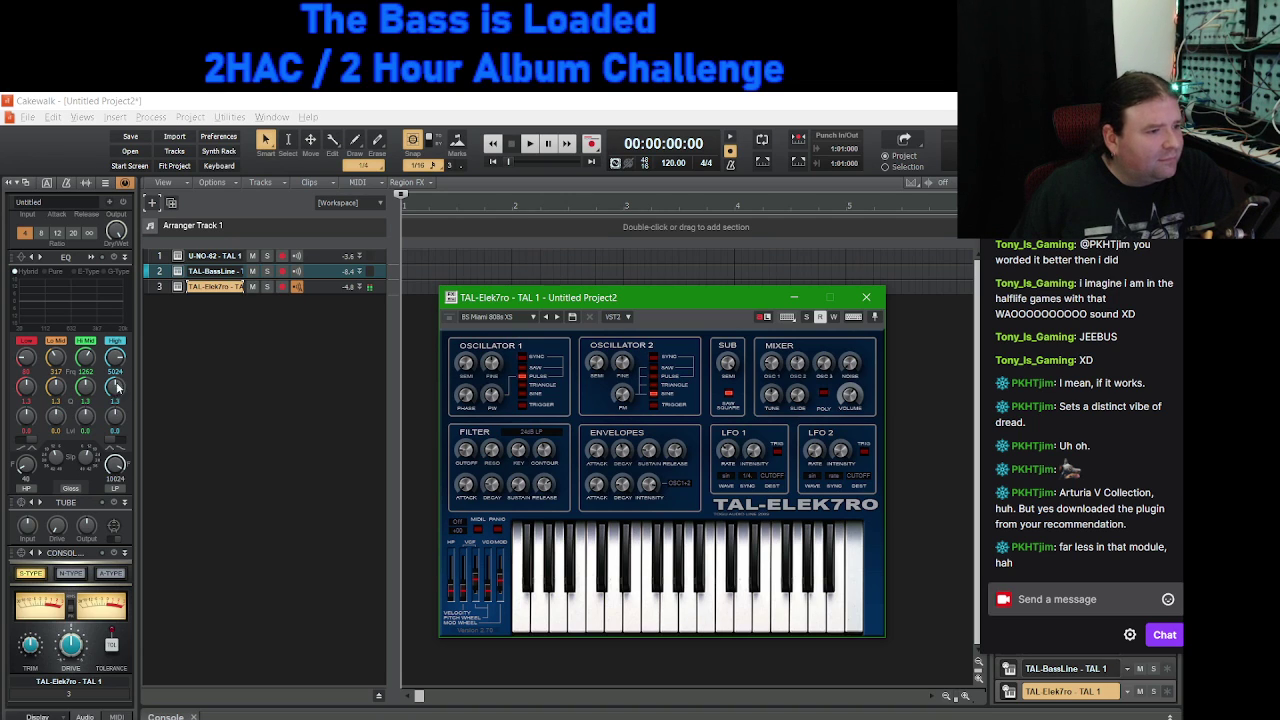
{"action": "left_click", "coordinate": [494, 317]}
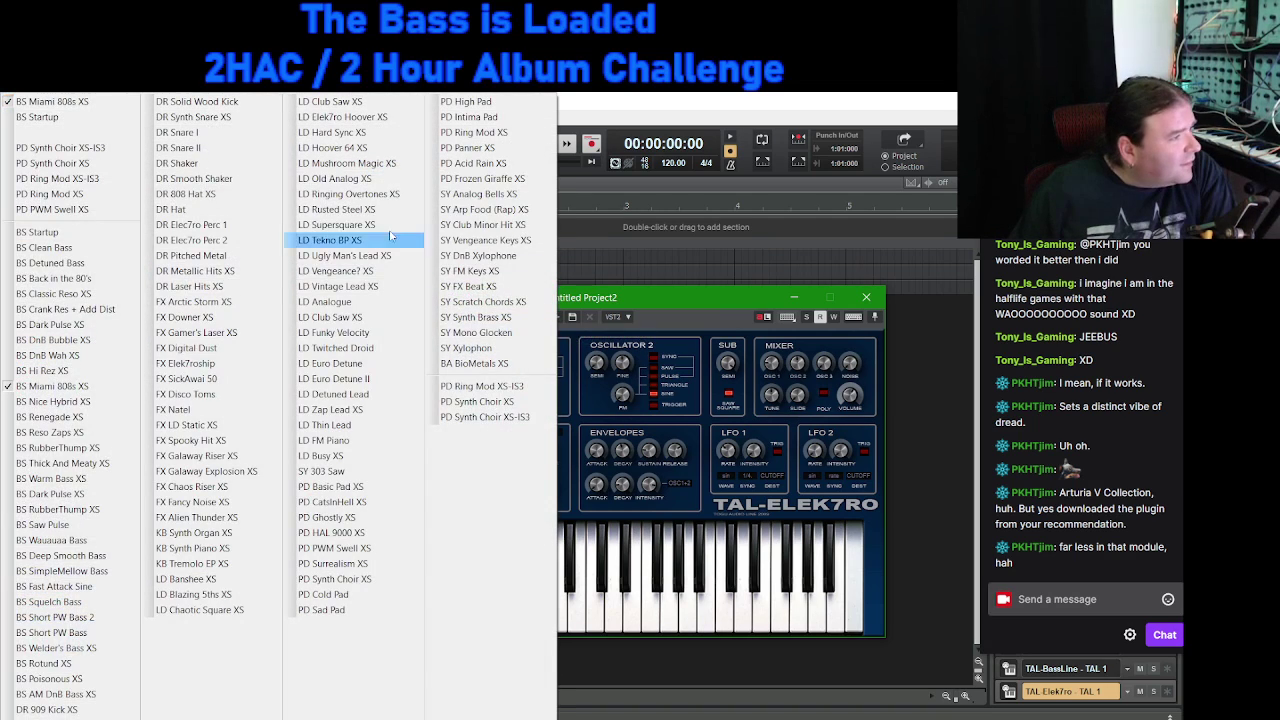
{"action": "left_click", "coordinate": [461, 318]}
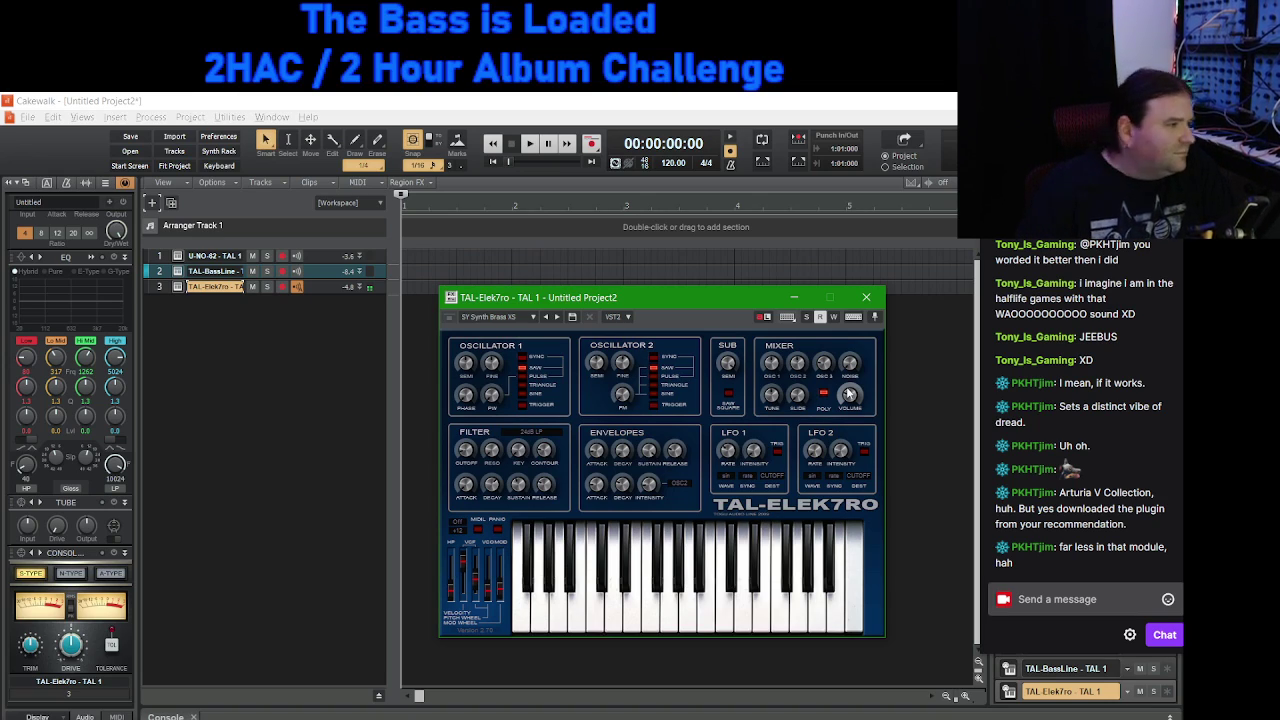
Step: Add a BBC Symphony Orchestra instrument track and close the TAL-Elek7ro window
{"action": "left_click", "coordinate": [152, 202]}
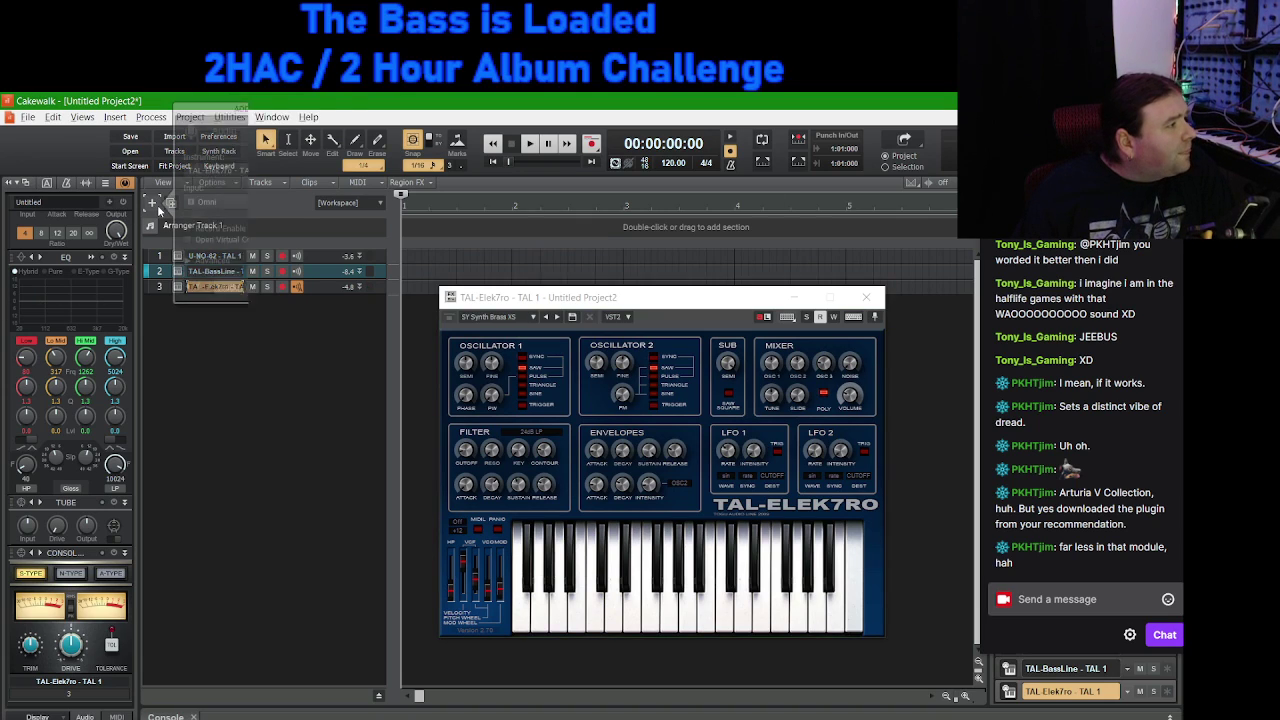
{"action": "left_click", "coordinate": [258, 170]}
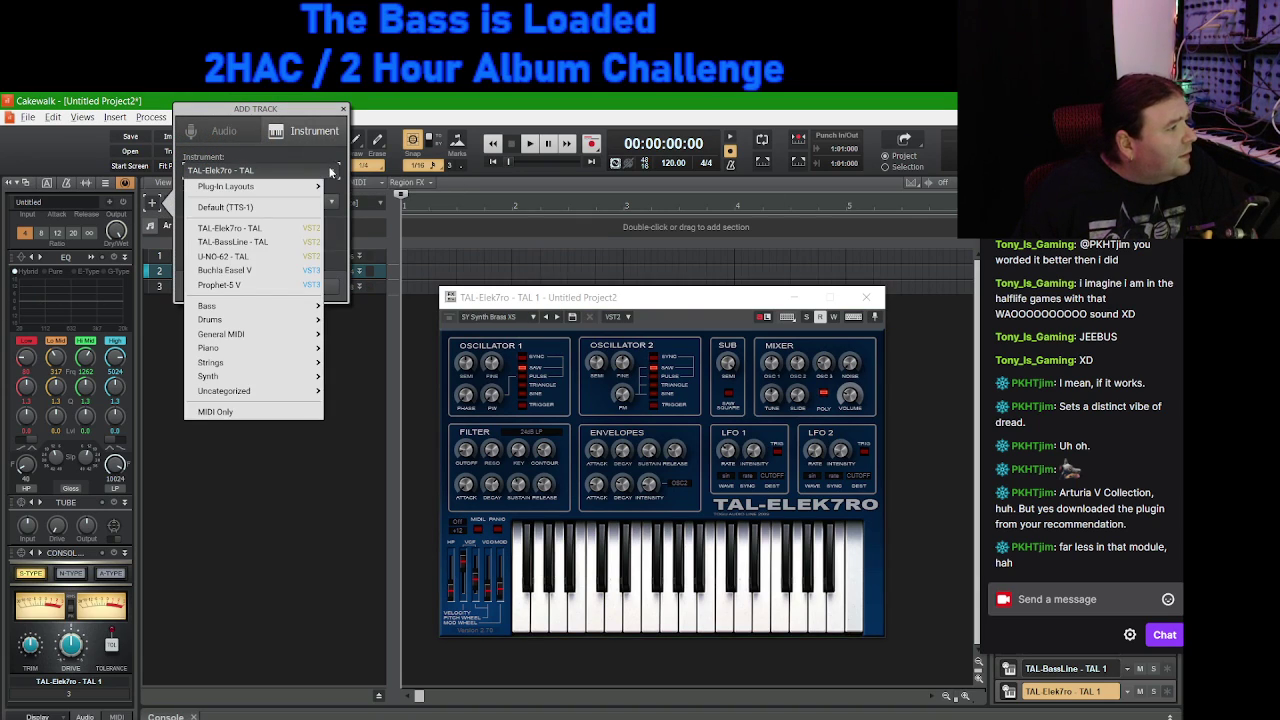
{"action": "mouse_move", "coordinate": [303, 395]}
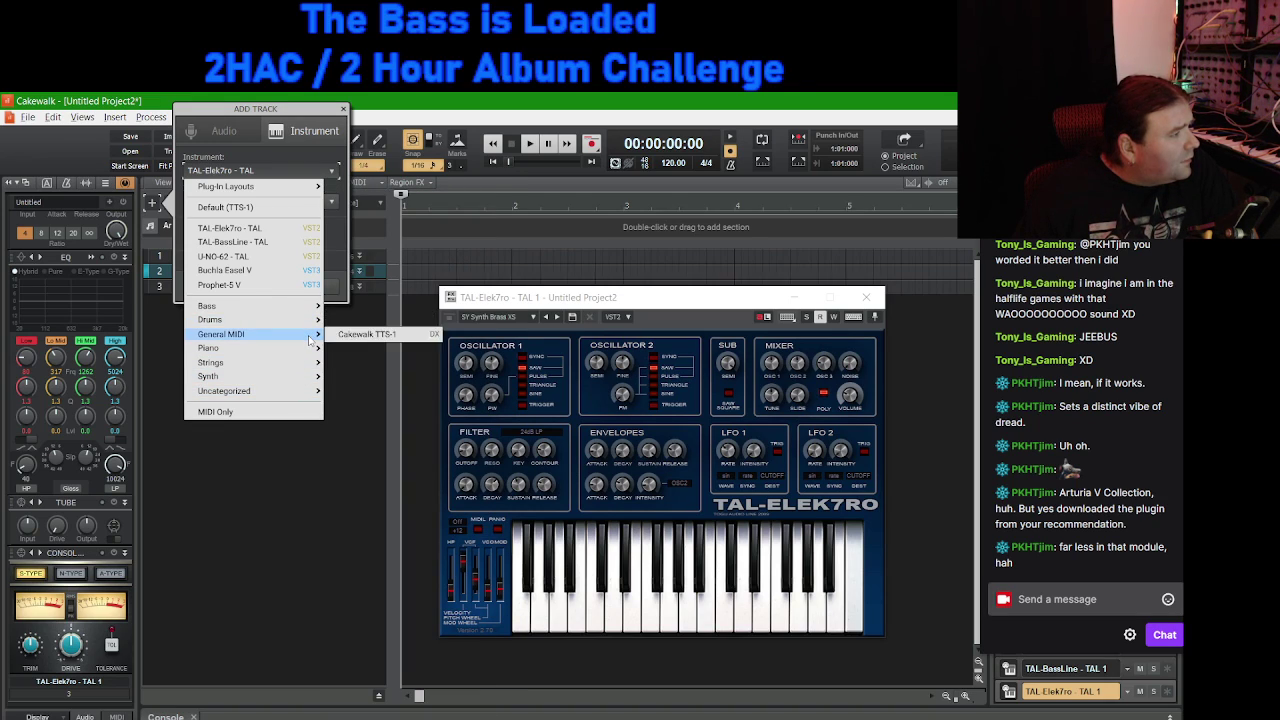
{"action": "mouse_move", "coordinate": [310, 348]}
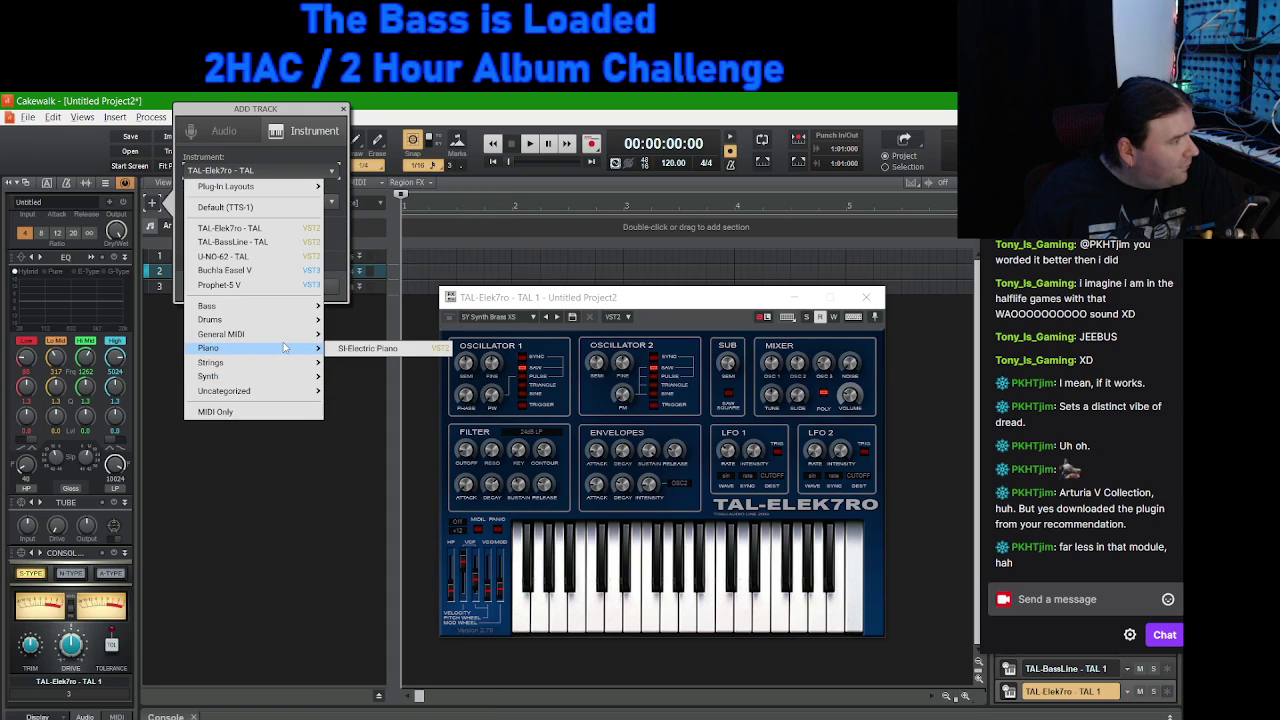
{"action": "mouse_move", "coordinate": [293, 323]}
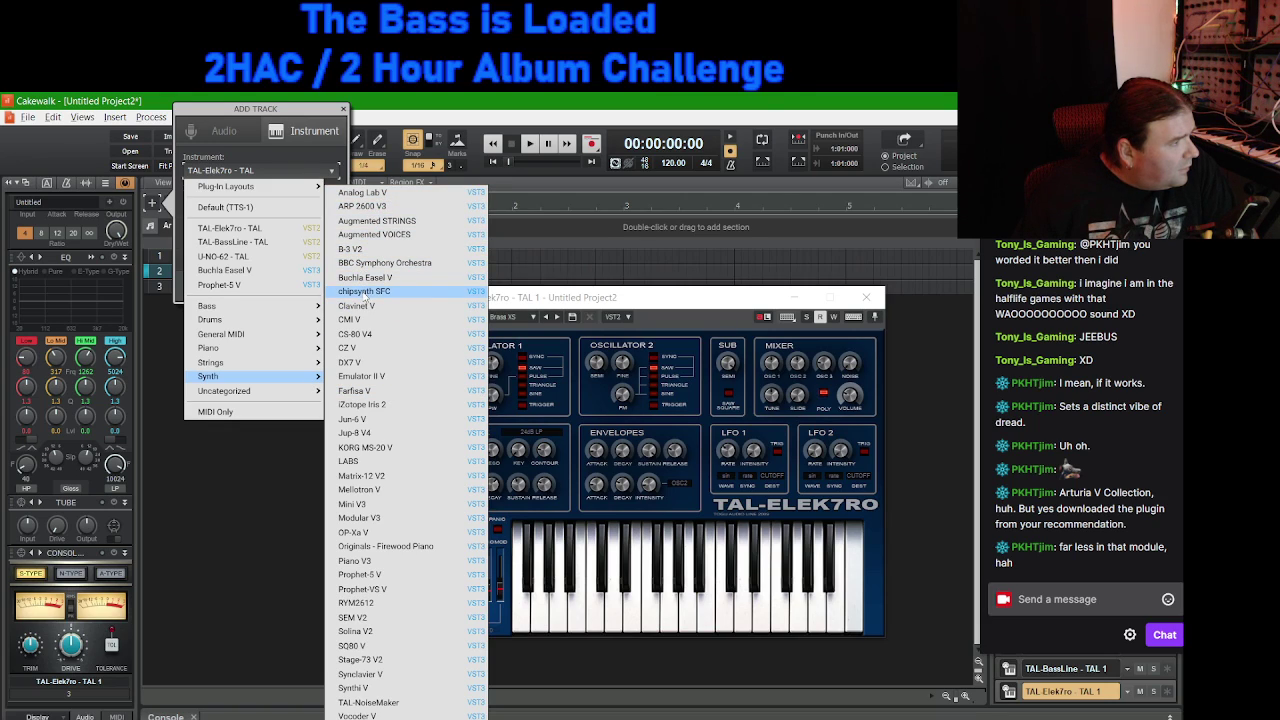
{"action": "left_click", "coordinate": [377, 264]}
{"action": "left_click", "coordinate": [301, 286]}
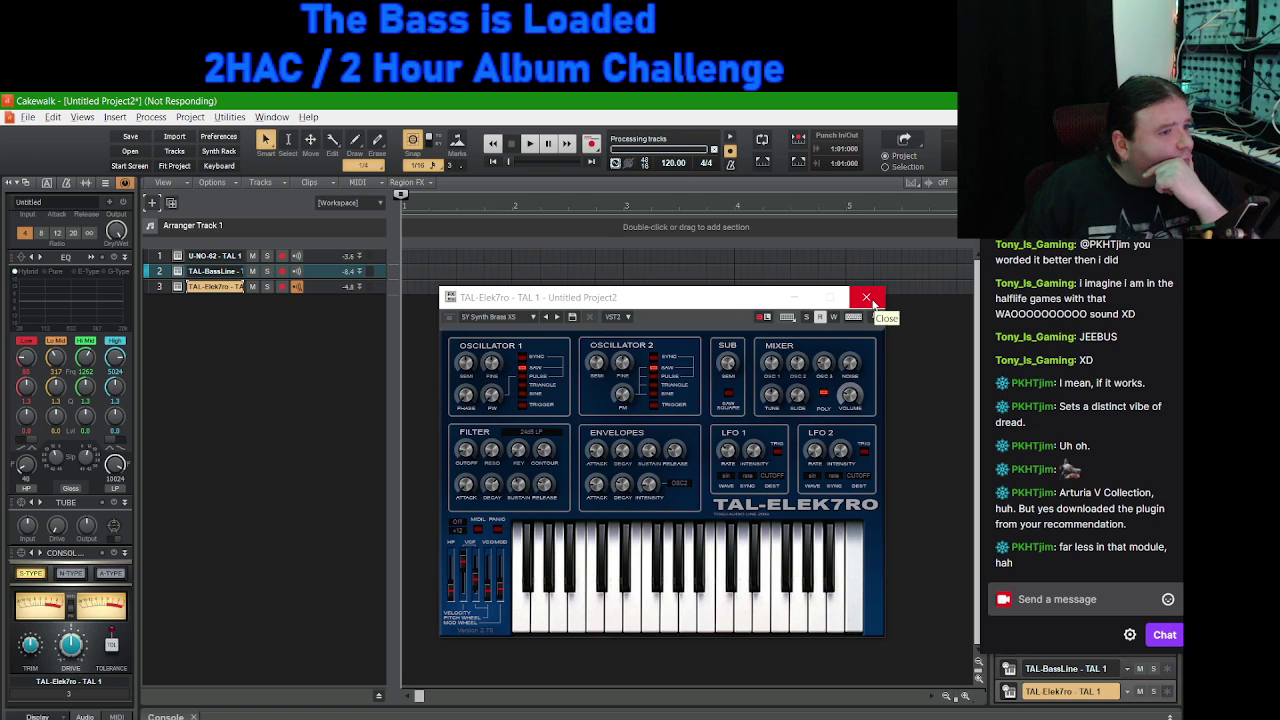
{"action": "left_click", "coordinate": [867, 299]}
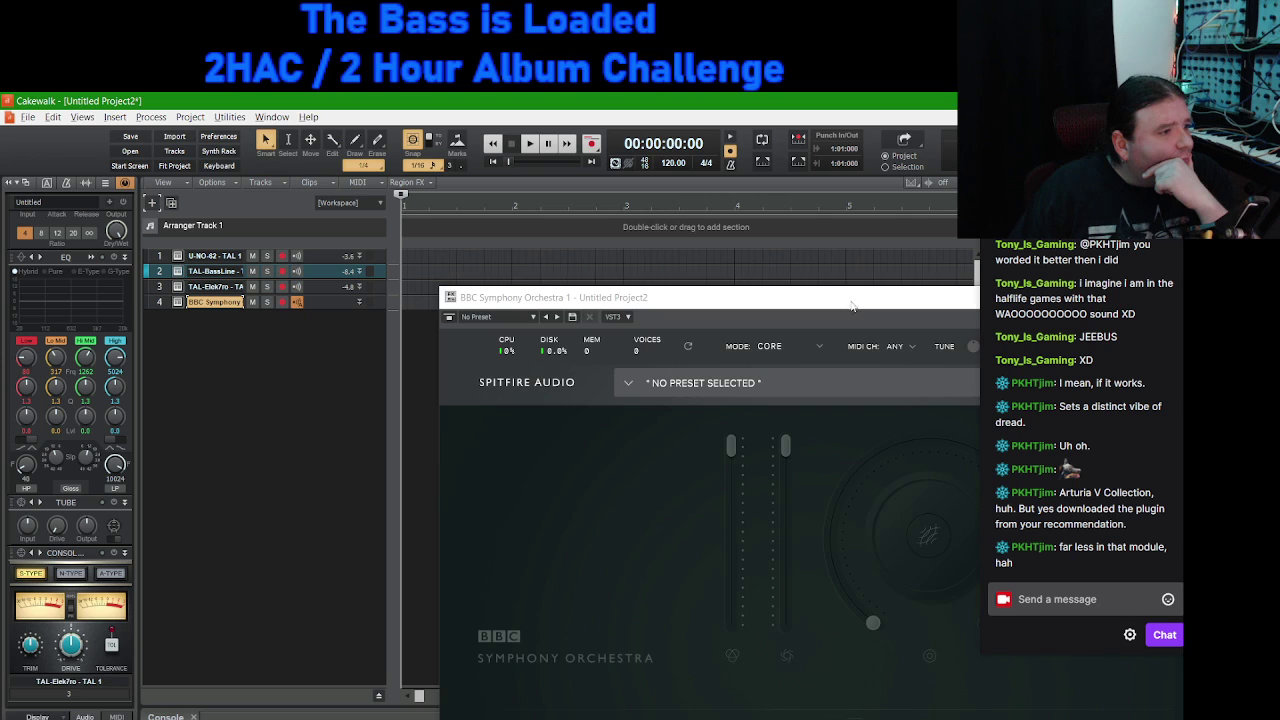
Step: Examine the BBC Symphony Orchestra plugin's performance options and its General, Interface, Audio and Plug-in settings pages
{"action": "left_click_drag", "start_coordinate": [792, 296], "coordinate": [490, 142]}
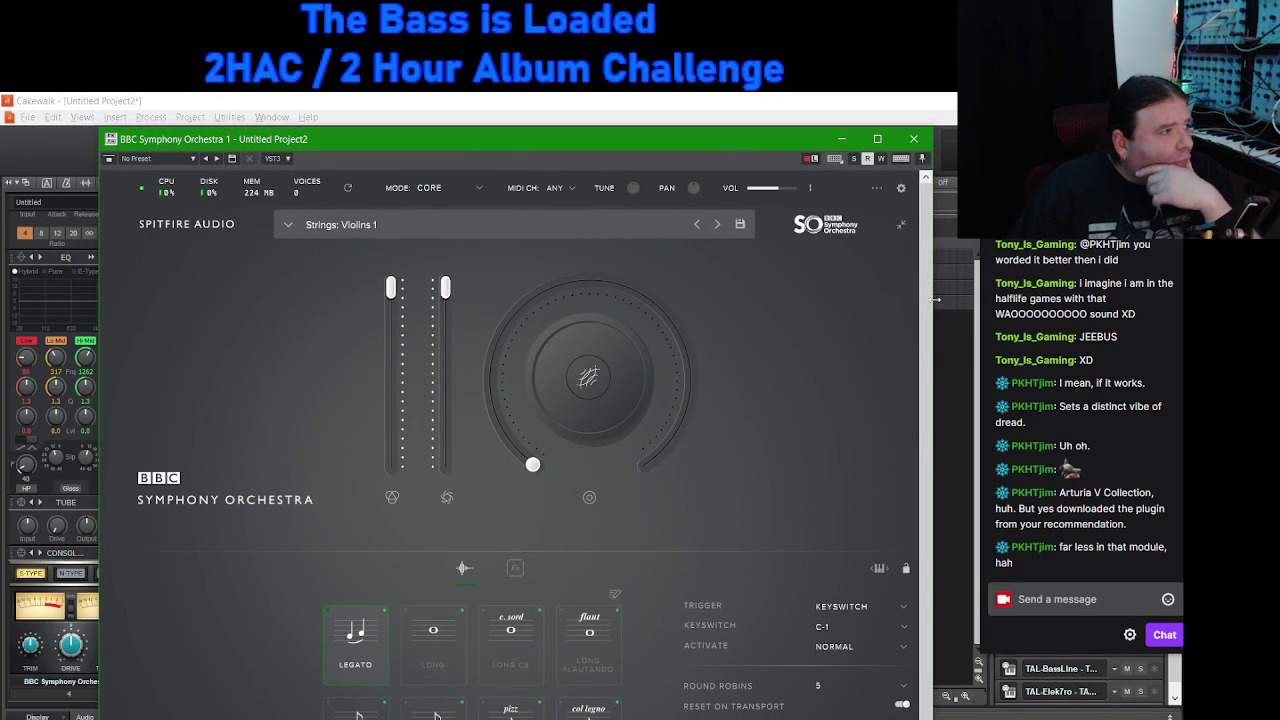
{"action": "left_click", "coordinate": [876, 188]}
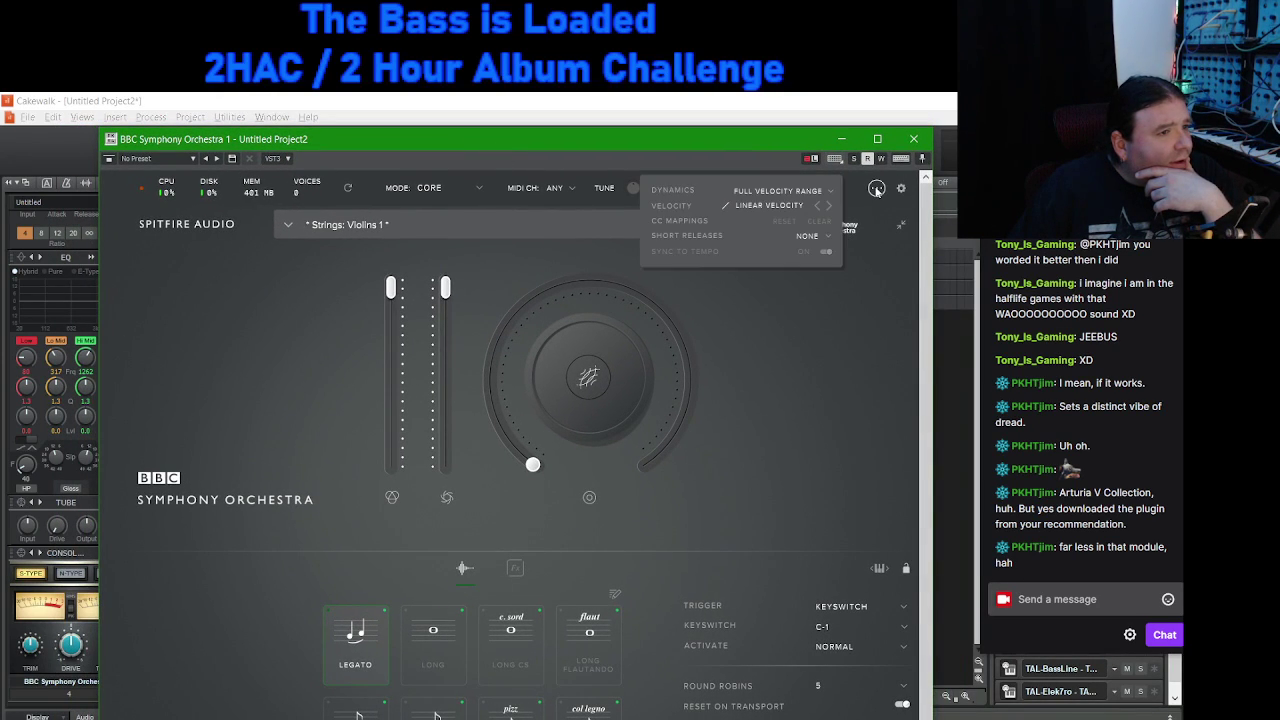
{"action": "left_click", "coordinate": [805, 369]}
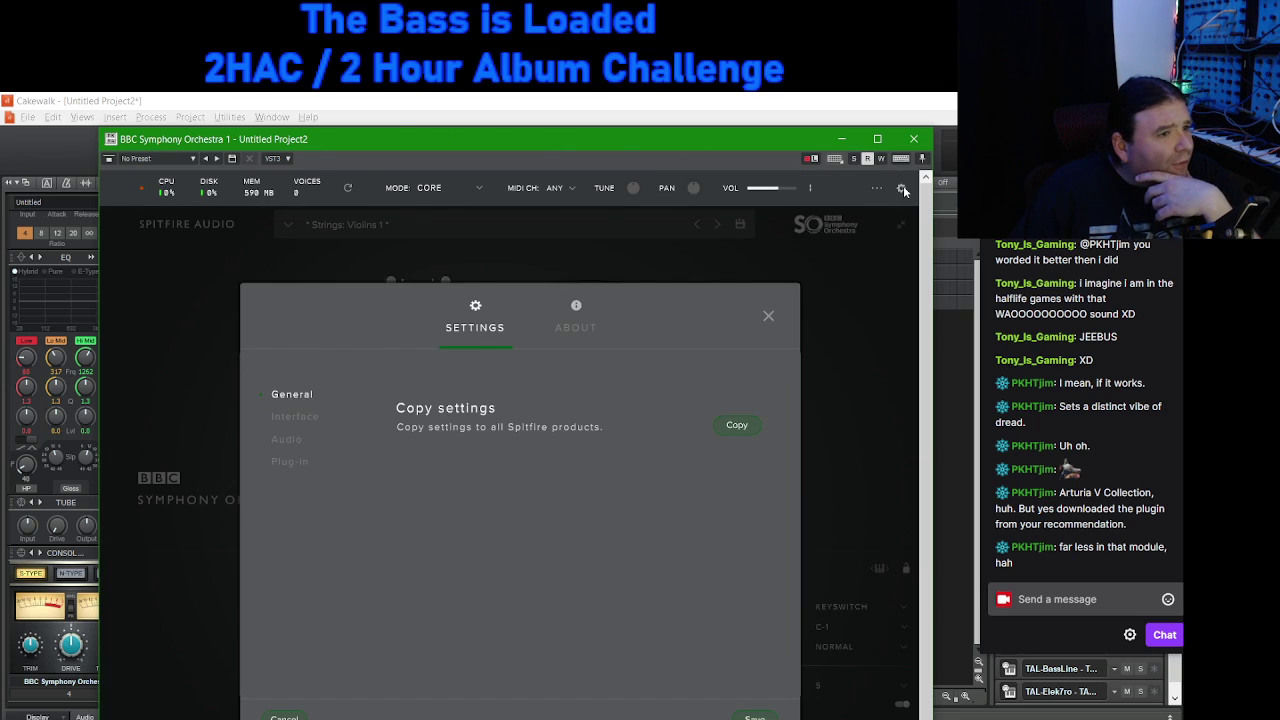
{"action": "left_click", "coordinate": [901, 189]}
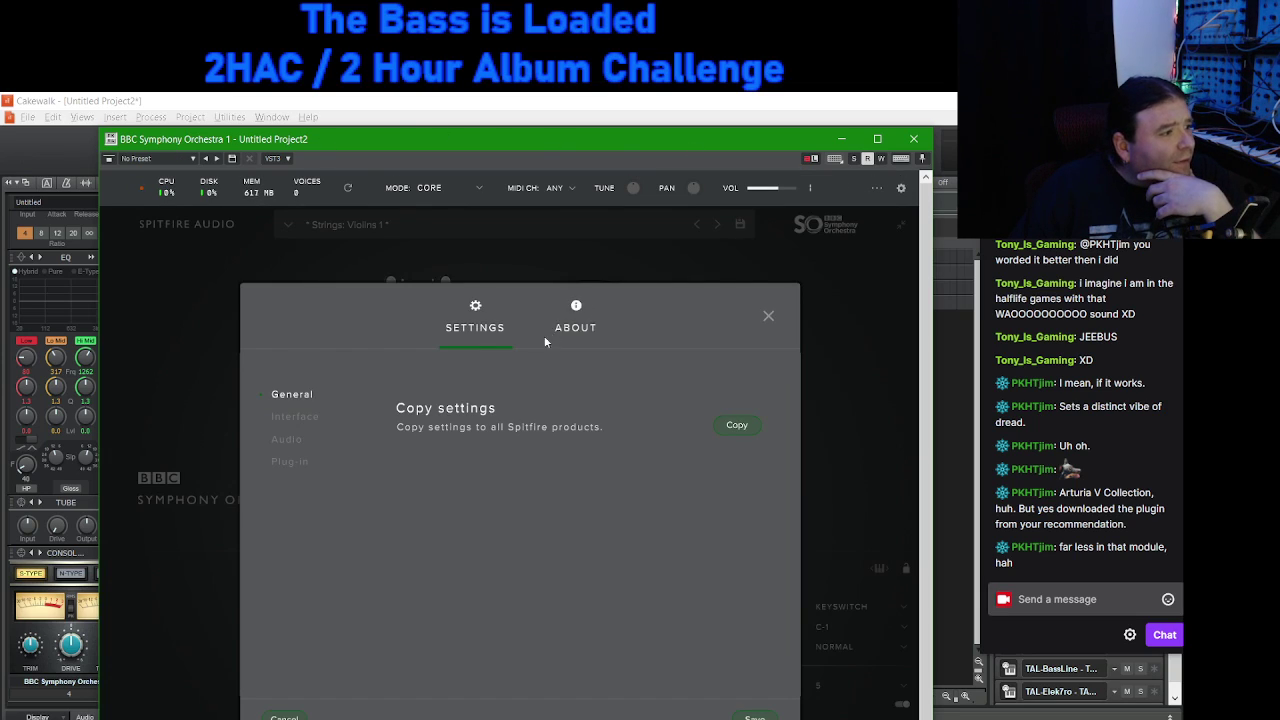
{"action": "left_click", "coordinate": [296, 420]}
{"action": "scroll", "coordinate": [525, 475], "scroll_direction": "down", "scroll_amount": 2}
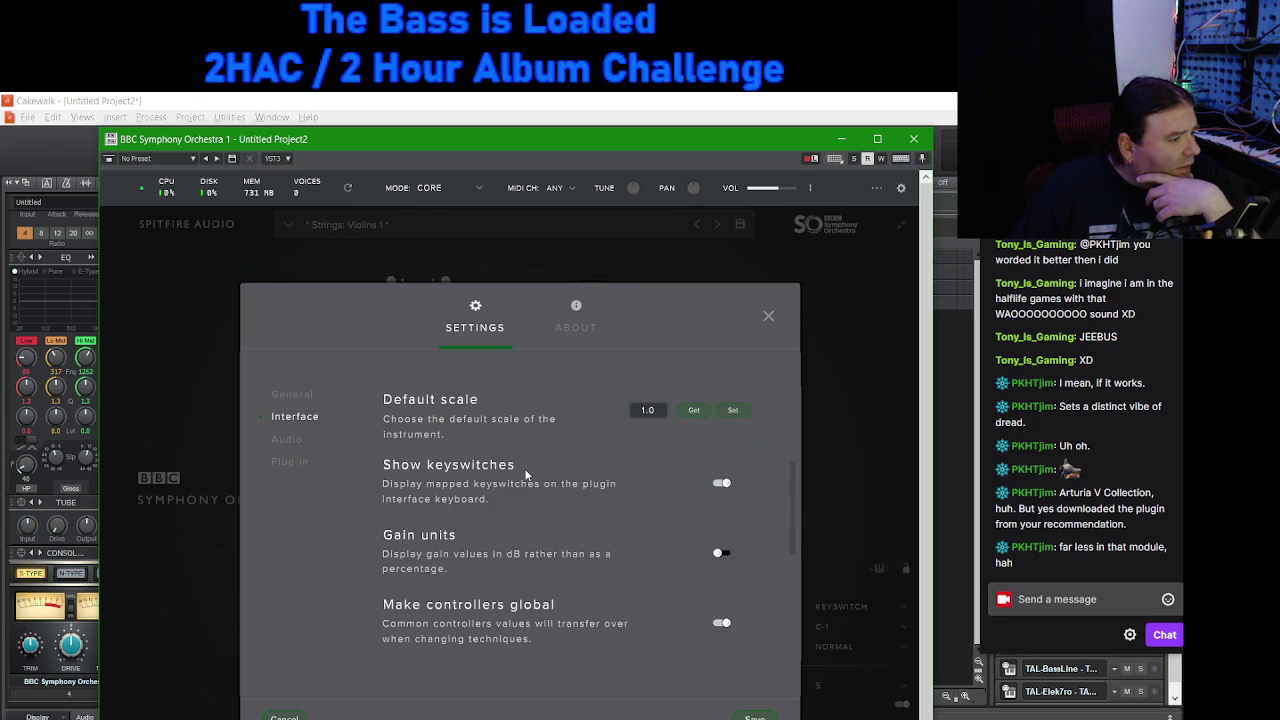
{"action": "scroll", "coordinate": [525, 475], "scroll_direction": "down", "scroll_amount": 3}
{"action": "left_click", "coordinate": [285, 441]}
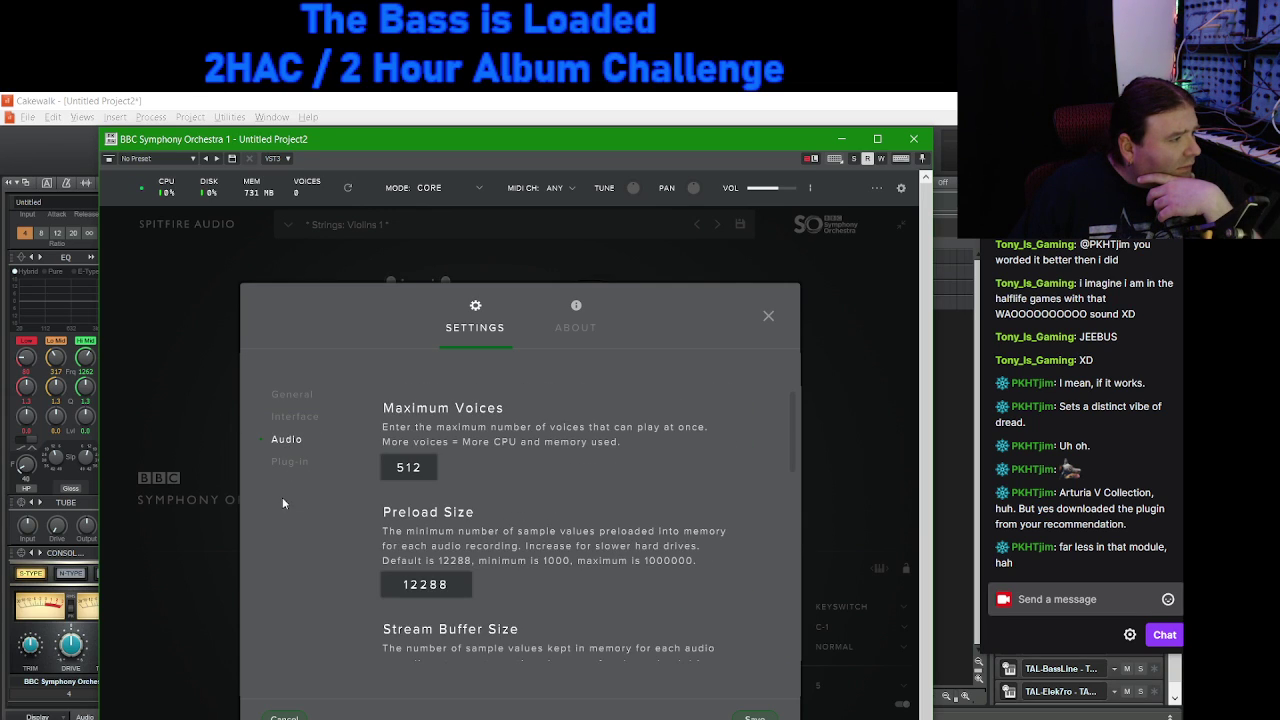
{"action": "left_click", "coordinate": [292, 462]}
{"action": "left_click", "coordinate": [581, 472]}
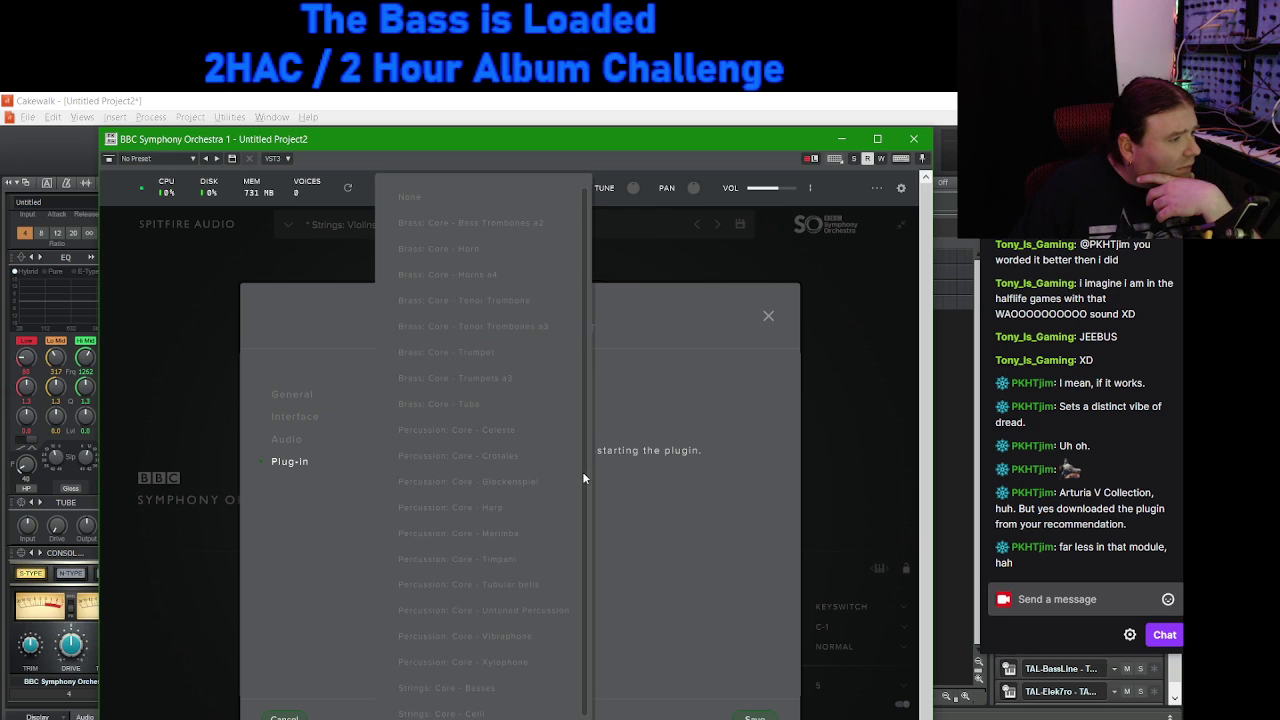
{"action": "left_click", "coordinate": [567, 413]}
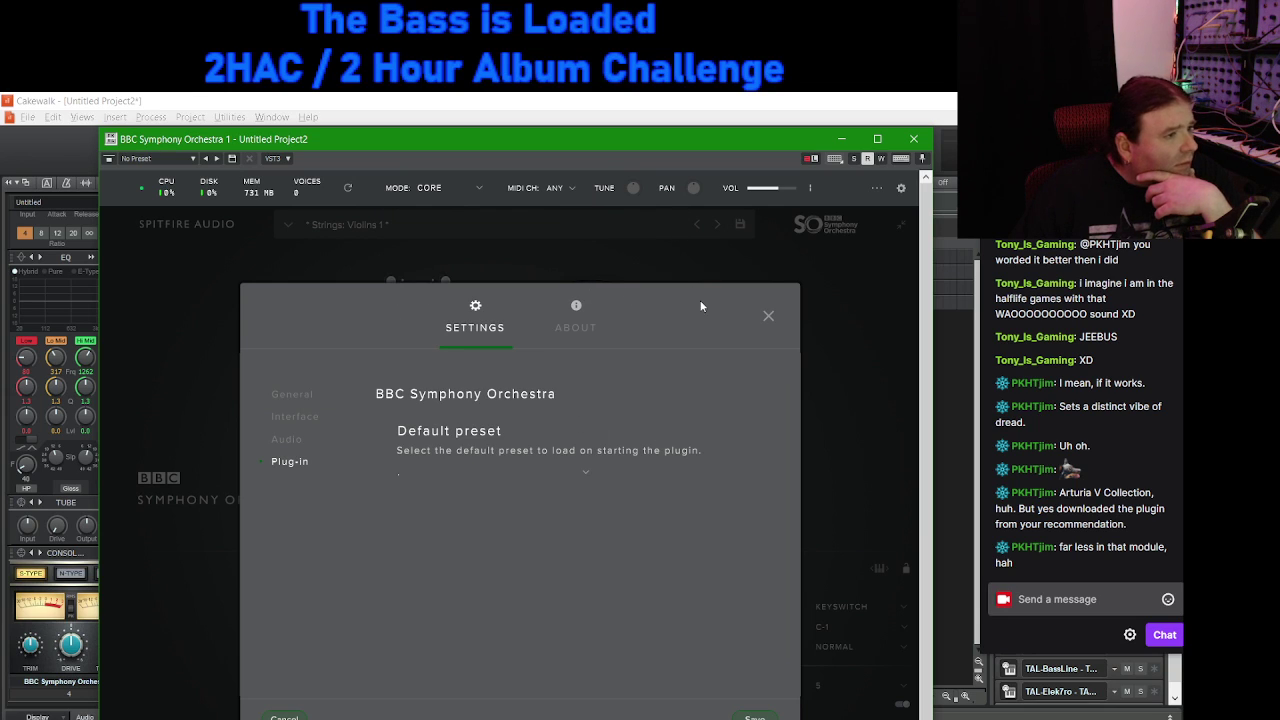
Step: Try Percussion: Core - Glockenspiel as the plugin's default preset, and discard the settings changes
{"action": "left_click_drag", "start_coordinate": [658, 146], "coordinate": [690, 111]}
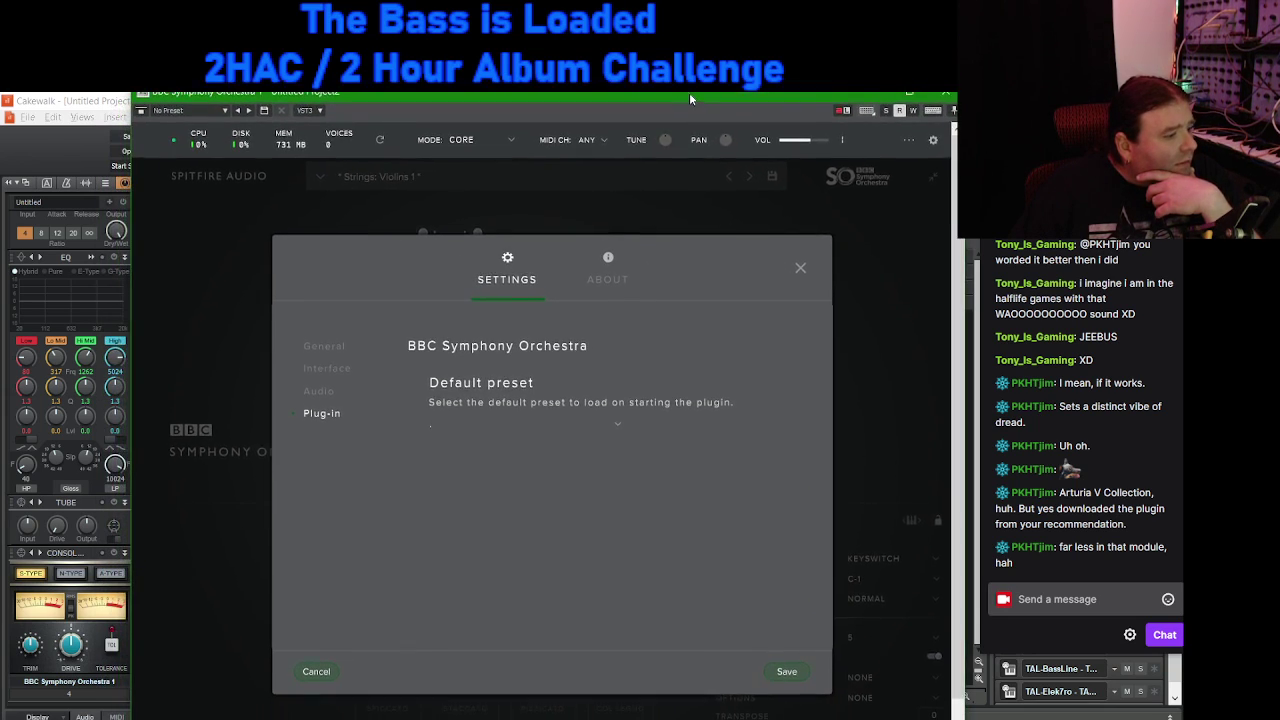
{"action": "left_click", "coordinate": [434, 438]}
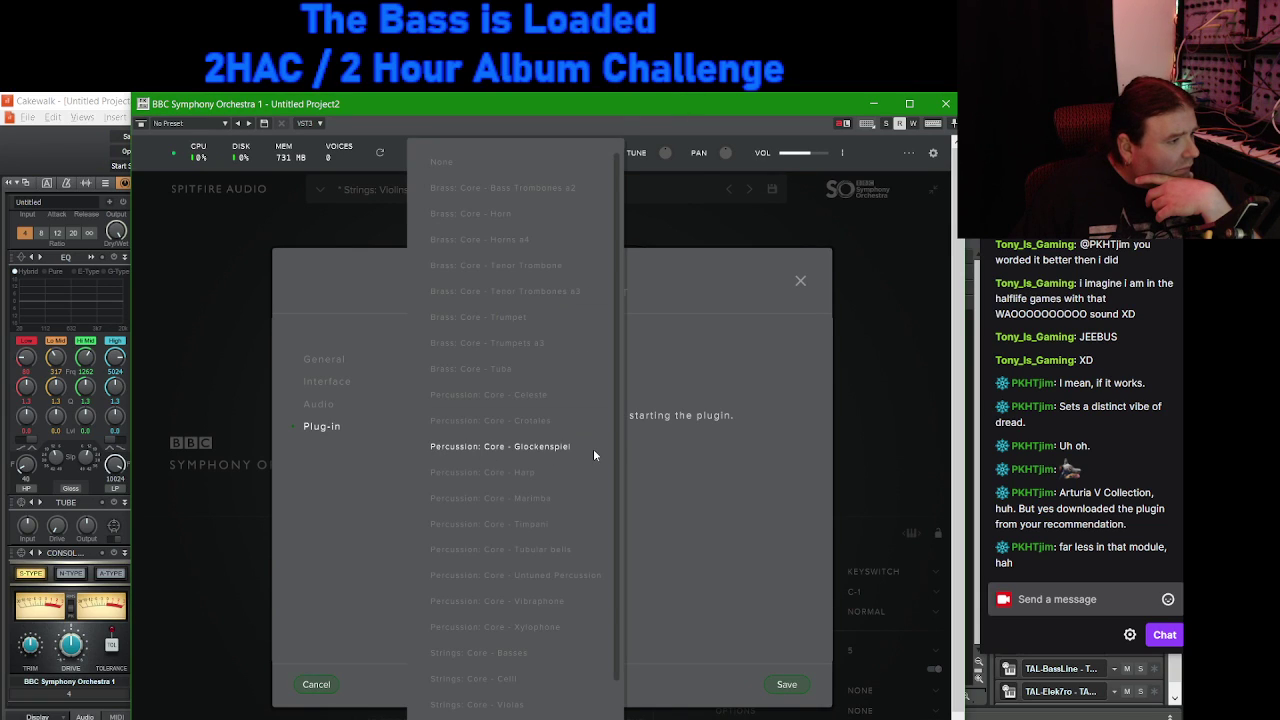
{"action": "scroll", "coordinate": [617, 330], "scroll_direction": "down", "scroll_amount": 1}
{"action": "scroll", "coordinate": [630, 450], "scroll_direction": "up", "scroll_amount": 1}
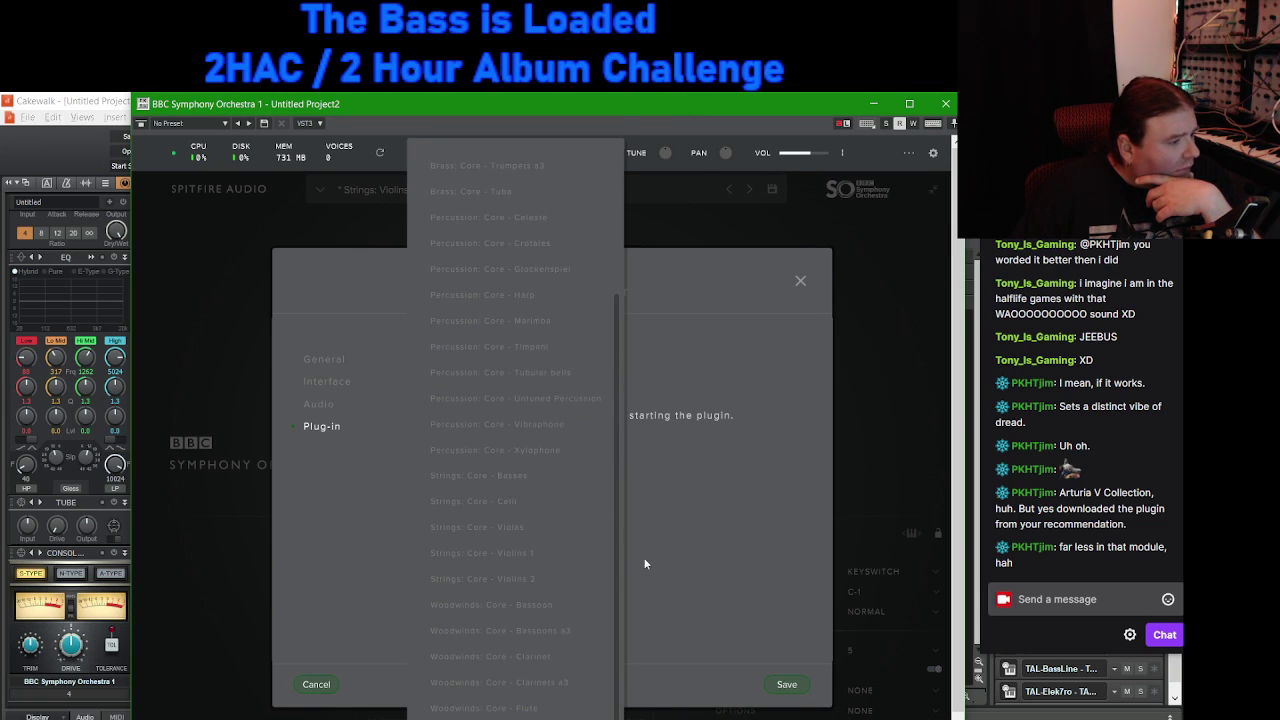
{"action": "left_click", "coordinate": [683, 303]}
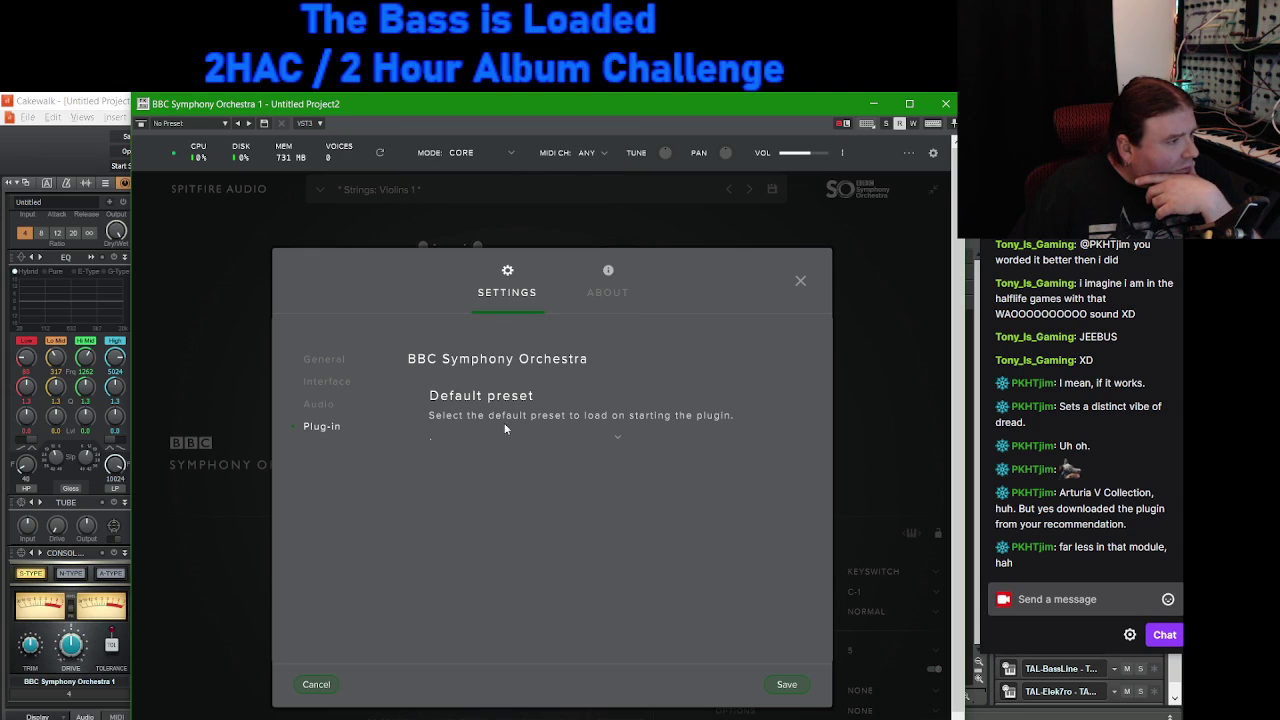
{"action": "left_click", "coordinate": [433, 440]}
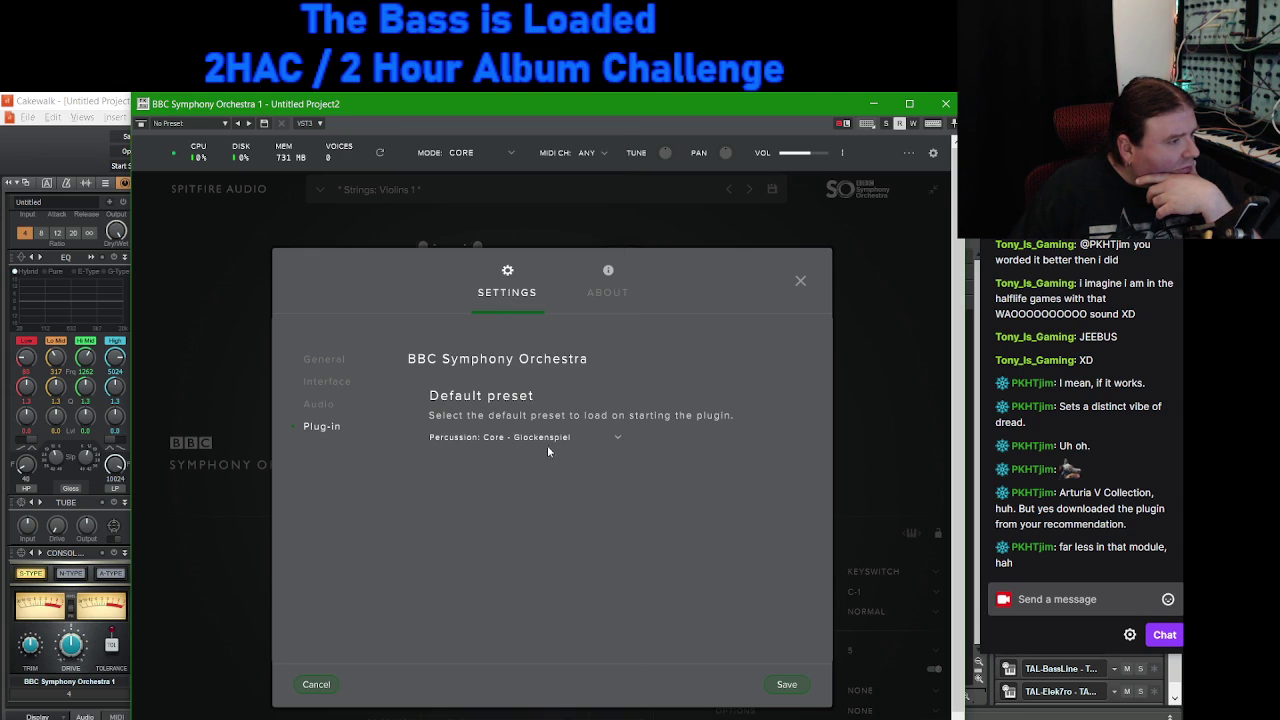
{"action": "left_click", "coordinate": [600, 437]}
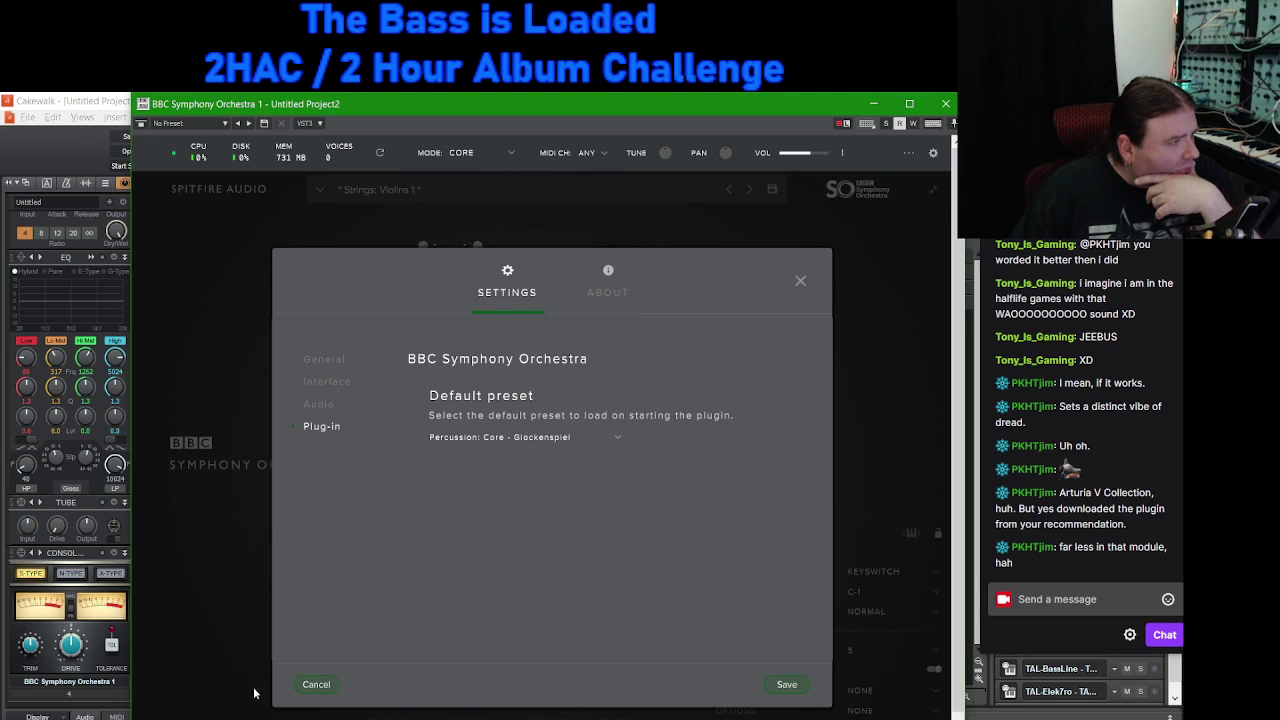
{"action": "left_click", "coordinate": [316, 686]}
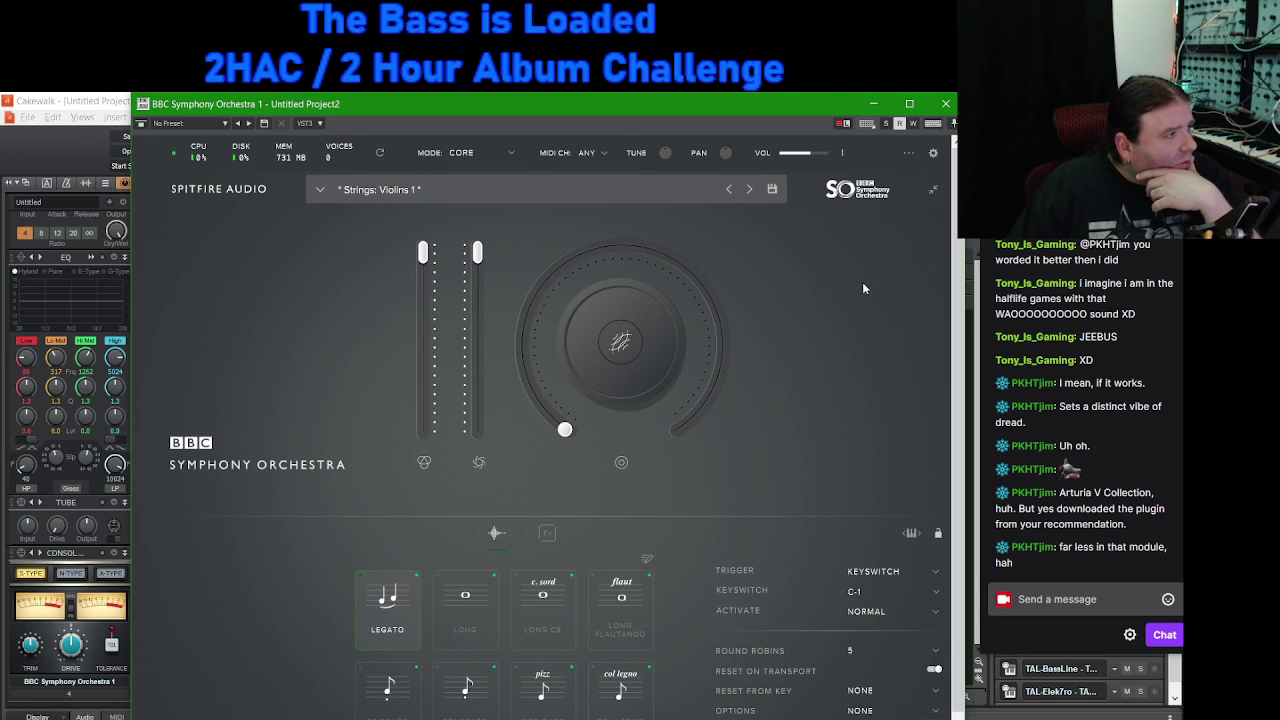
Step: Switch the orchestra plugin to Discover mode and select the Long technique for Violins 1
{"action": "left_click", "coordinate": [500, 152]}
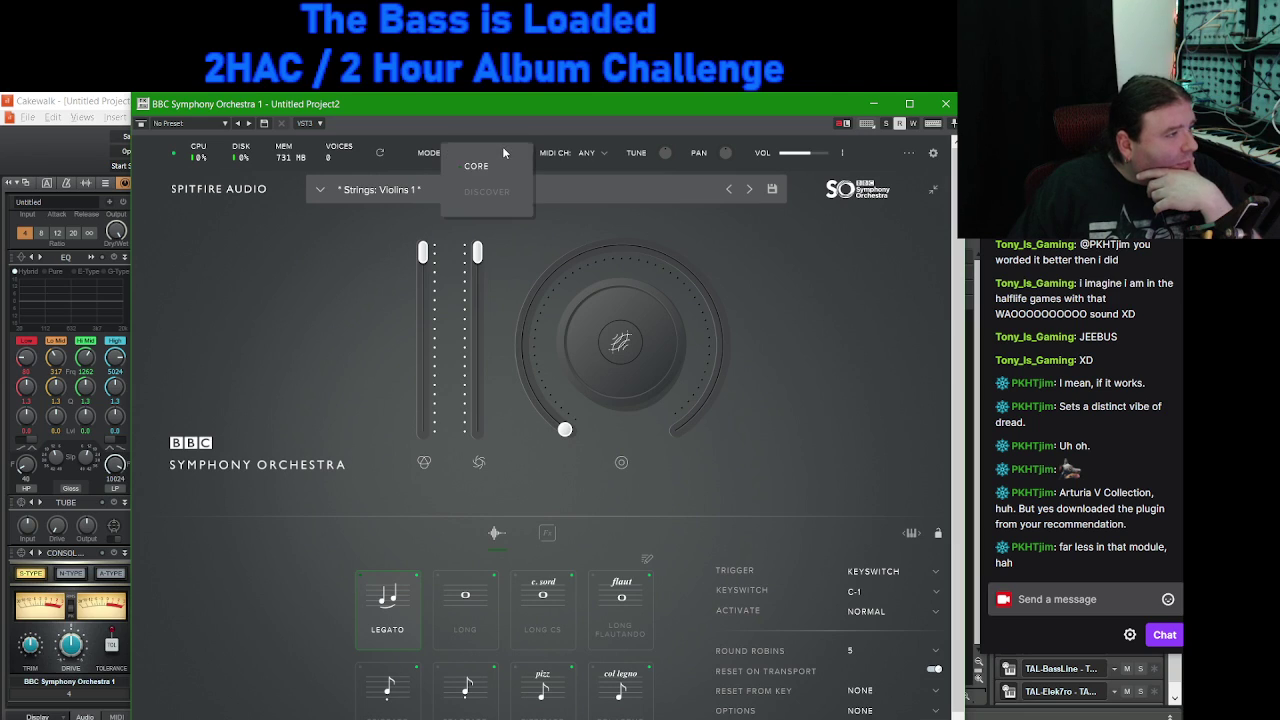
{"action": "left_click", "coordinate": [487, 192]}
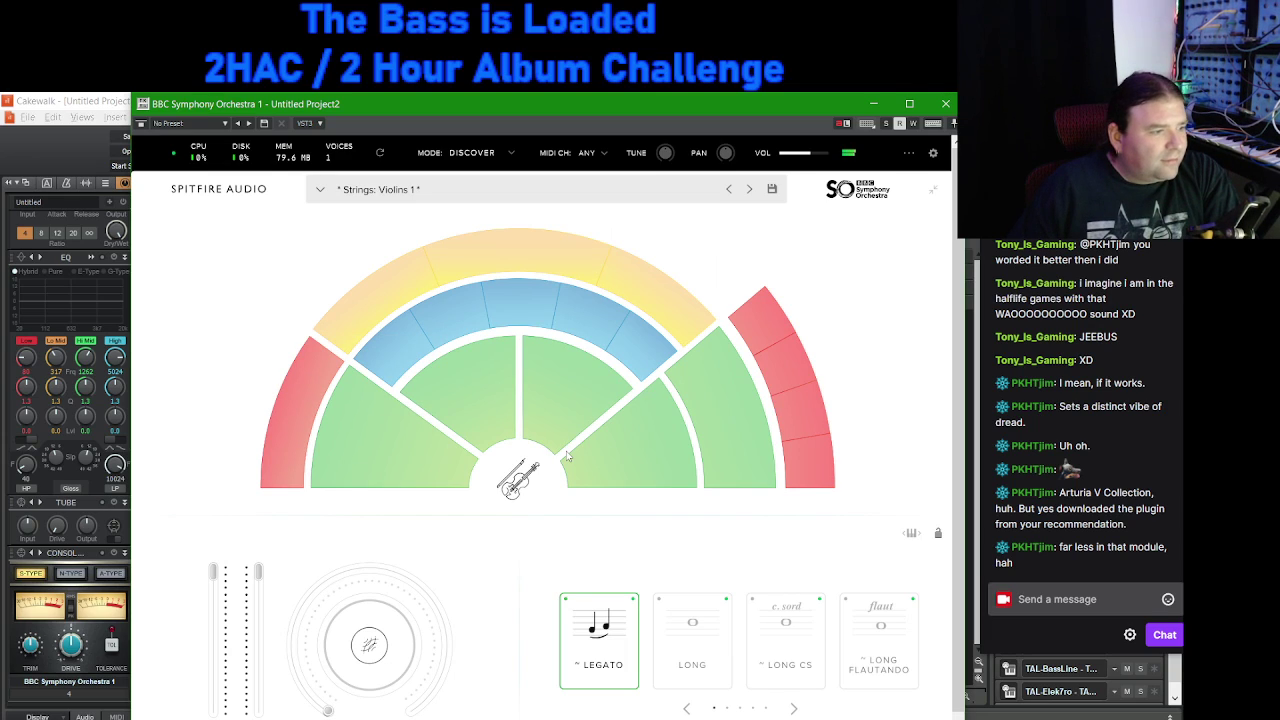
{"action": "mouse_move", "coordinate": [567, 456]}
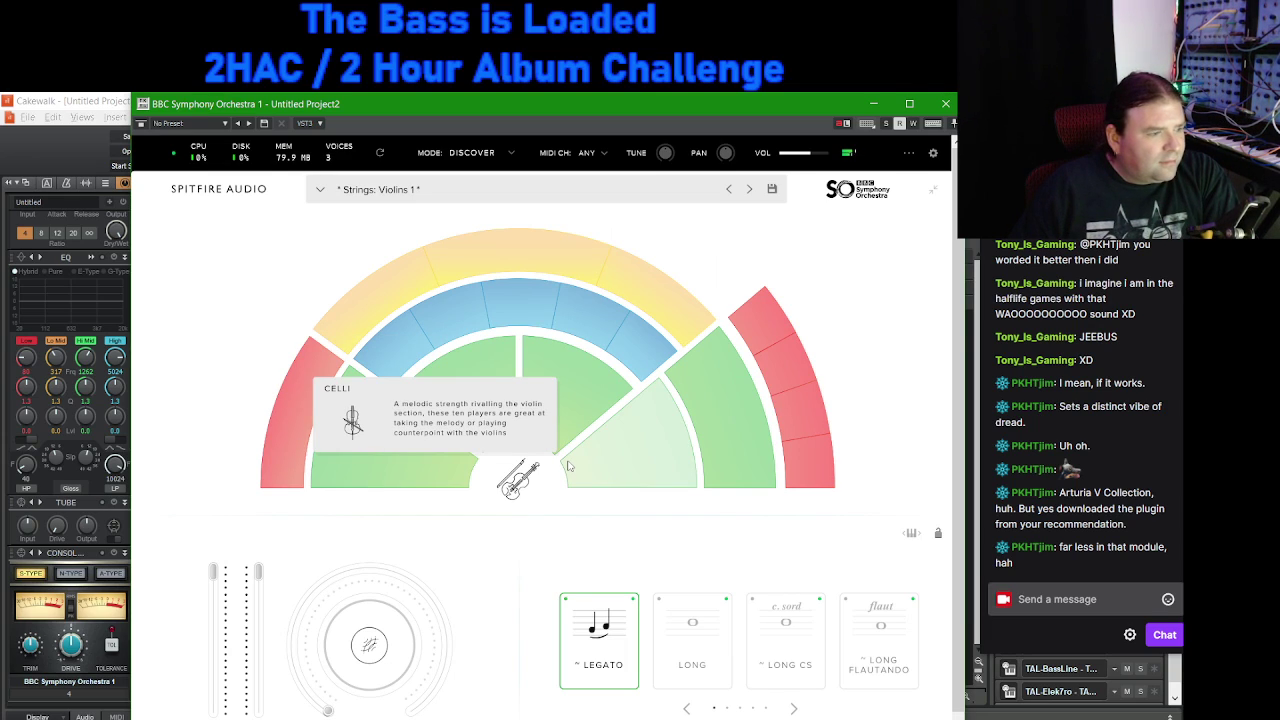
{"action": "left_click", "coordinate": [683, 622]}
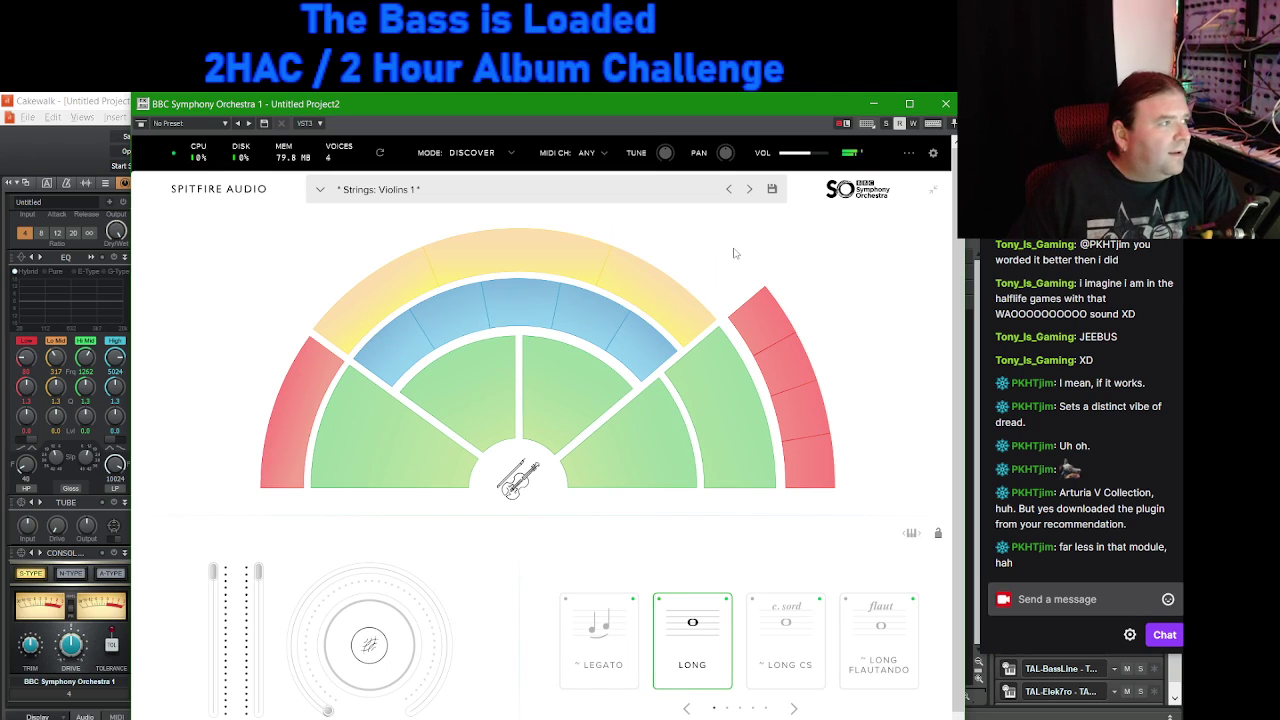
Step: Audition Horns a4, Flutes a3, Percussion, Trumpets a3 and Bassoons a3 from the orchestra map, and load Celli
{"action": "mouse_move", "coordinate": [364, 292]}
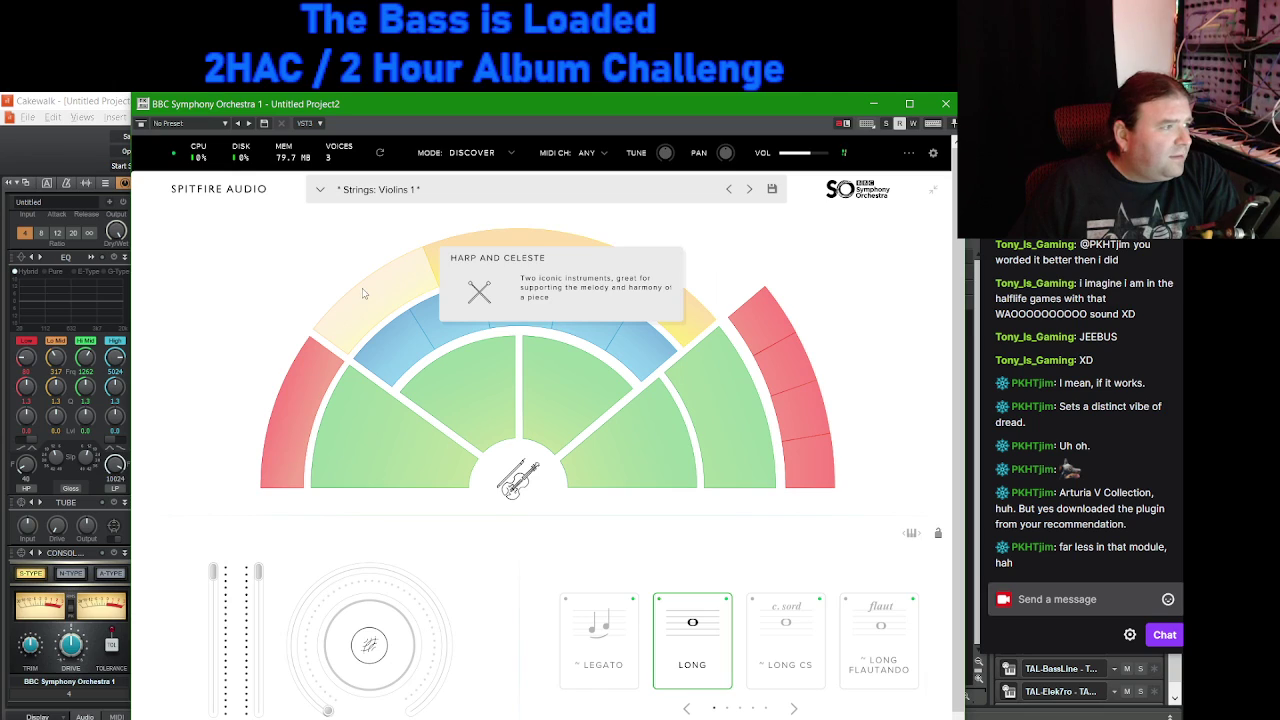
{"action": "left_click", "coordinate": [299, 403]}
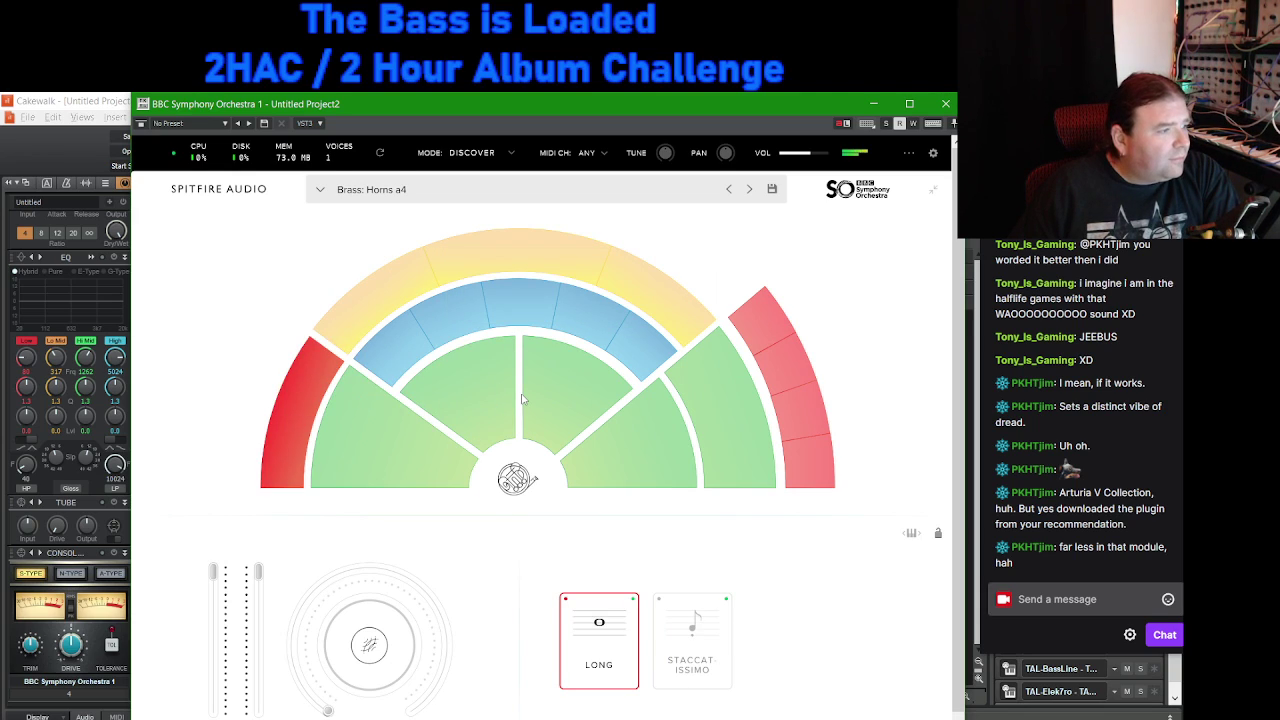
{"action": "left_click", "coordinate": [473, 323]}
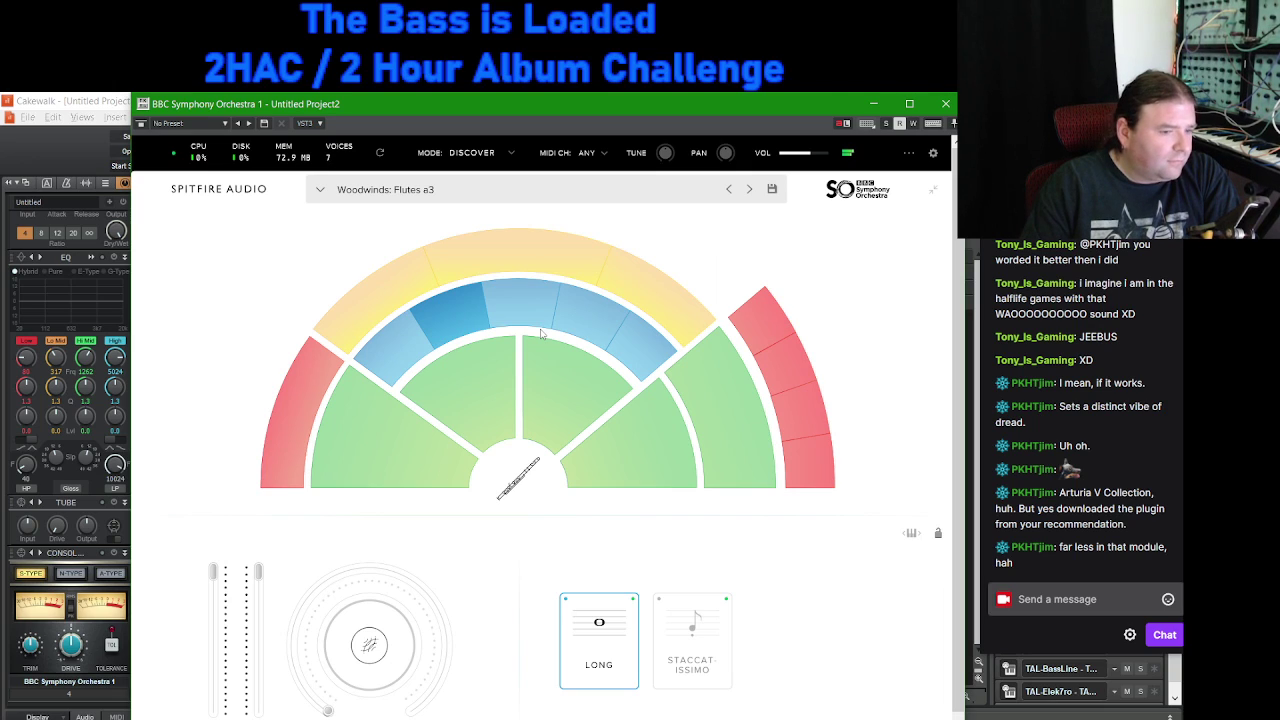
{"action": "left_click", "coordinate": [561, 265]}
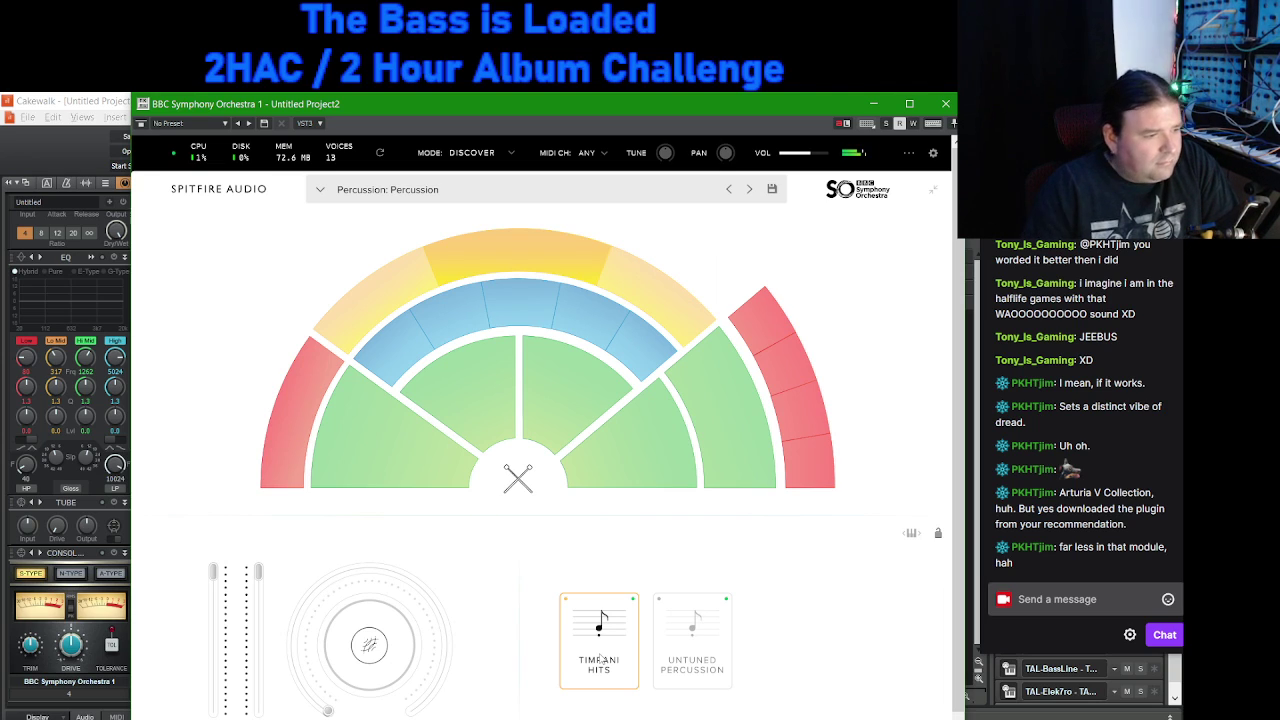
{"action": "left_click", "coordinate": [767, 345]}
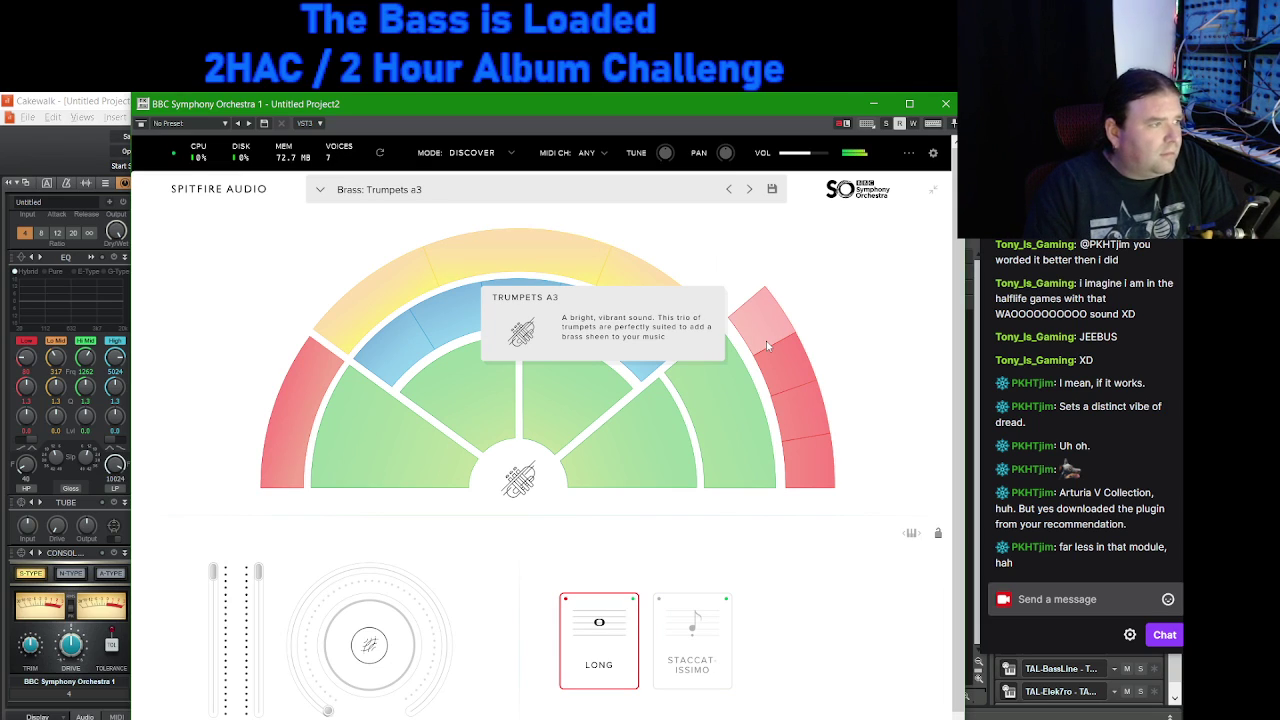
{"action": "left_click", "coordinate": [657, 353]}
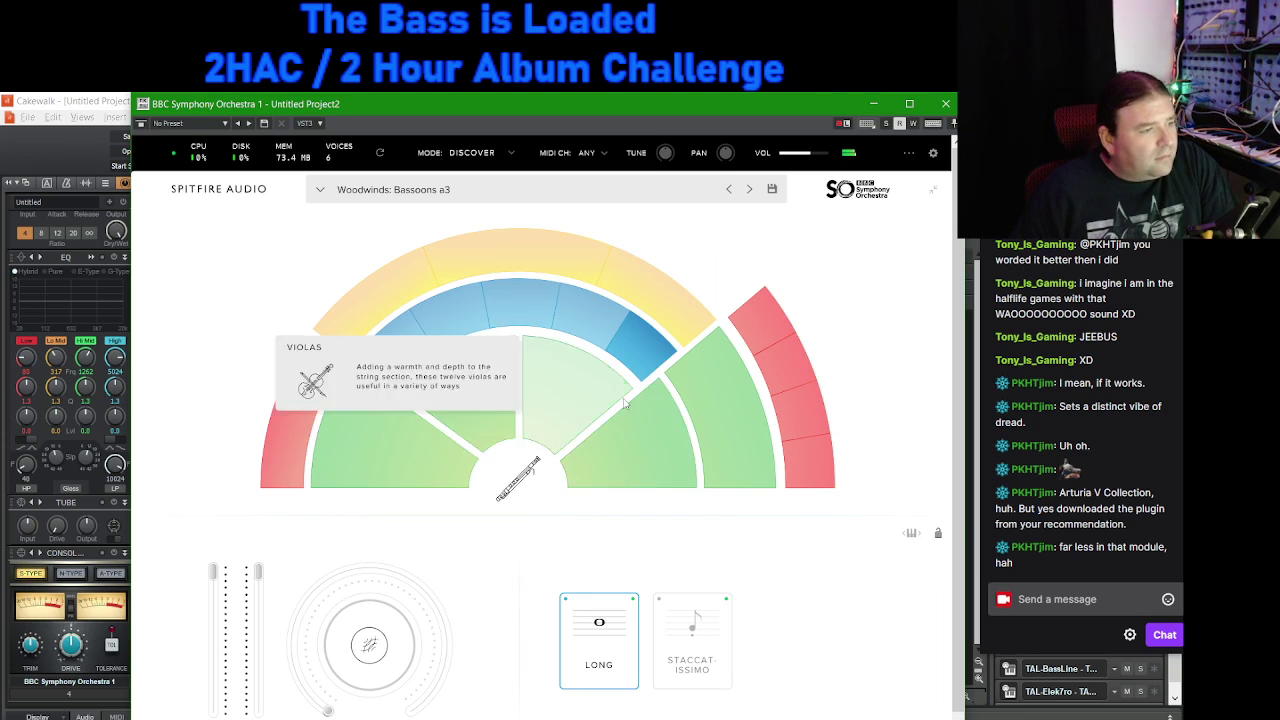
{"action": "left_click", "coordinate": [630, 432]}
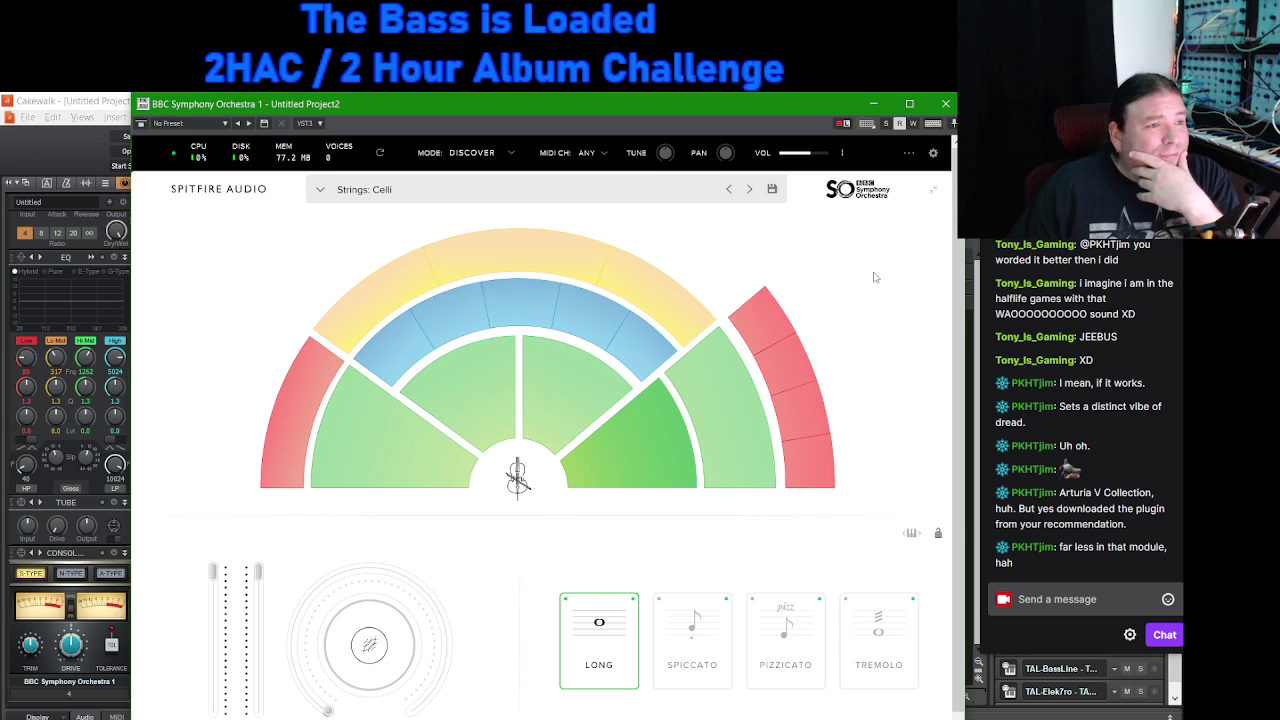
Step: Switch the orchestra plugin back to Core mode and browse its instrument presets from strings to percussion
{"action": "left_click", "coordinate": [512, 153]}
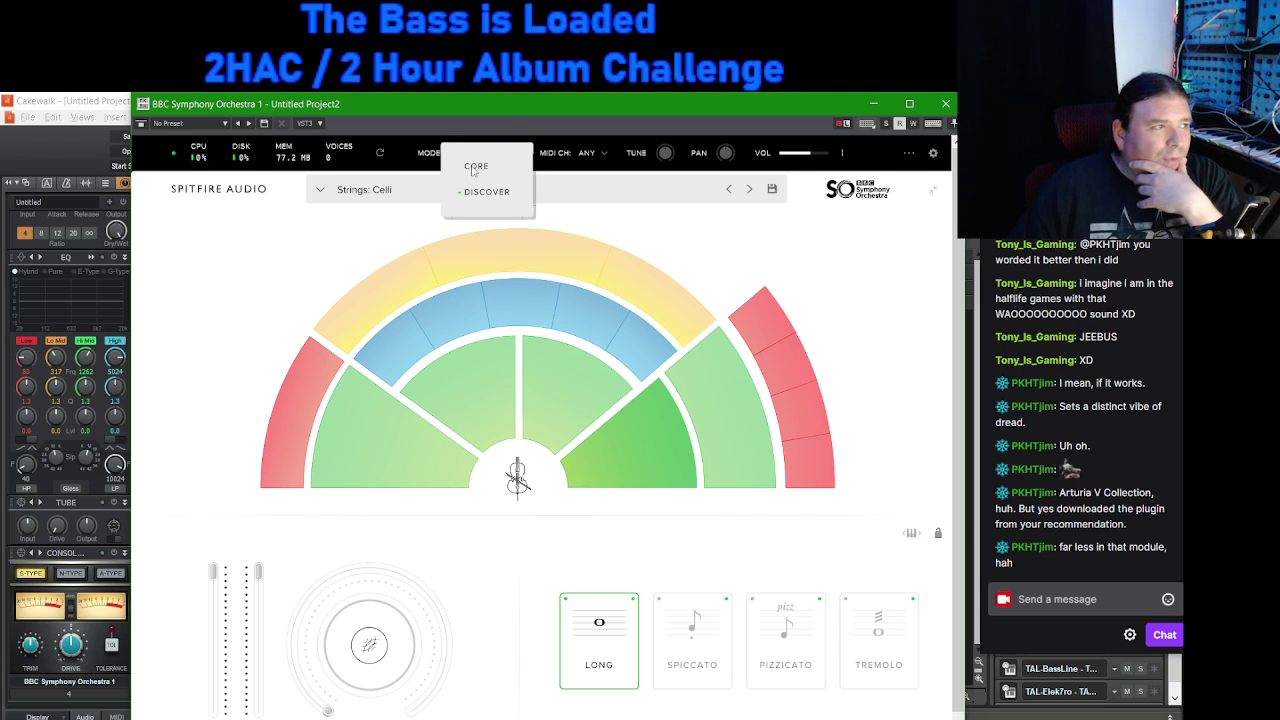
{"action": "left_click", "coordinate": [476, 168]}
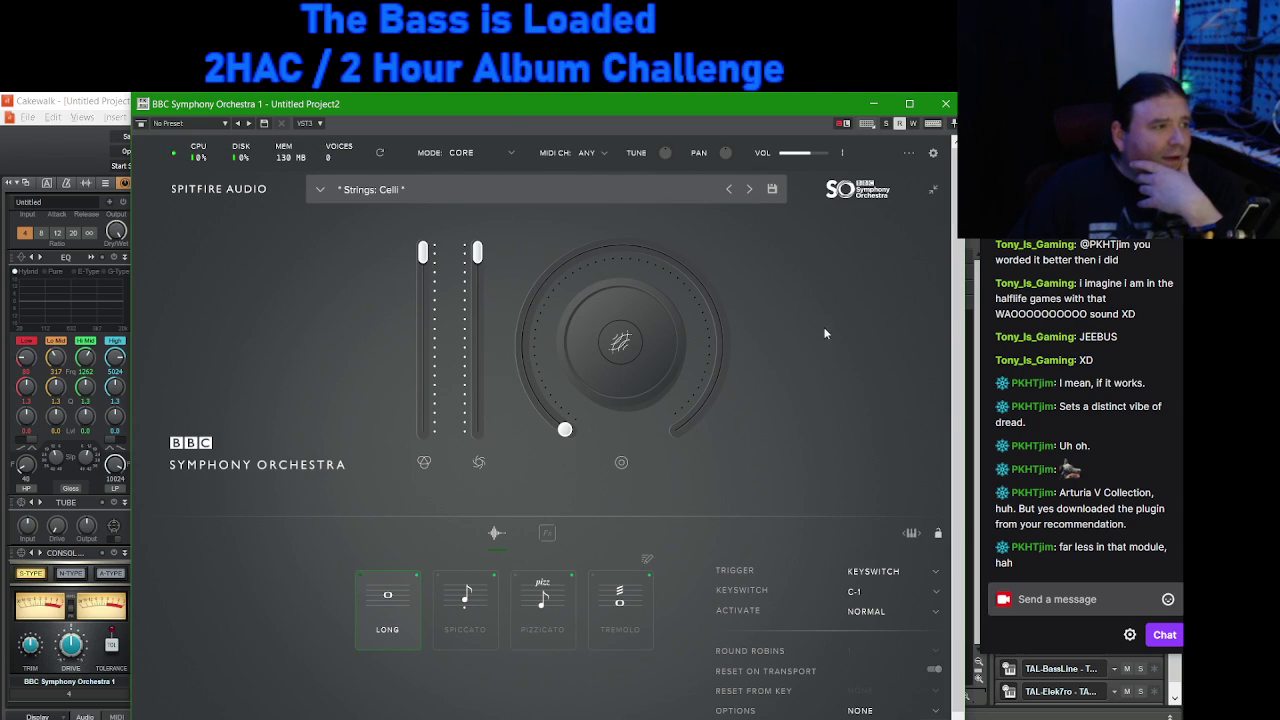
{"action": "left_click", "coordinate": [328, 191]}
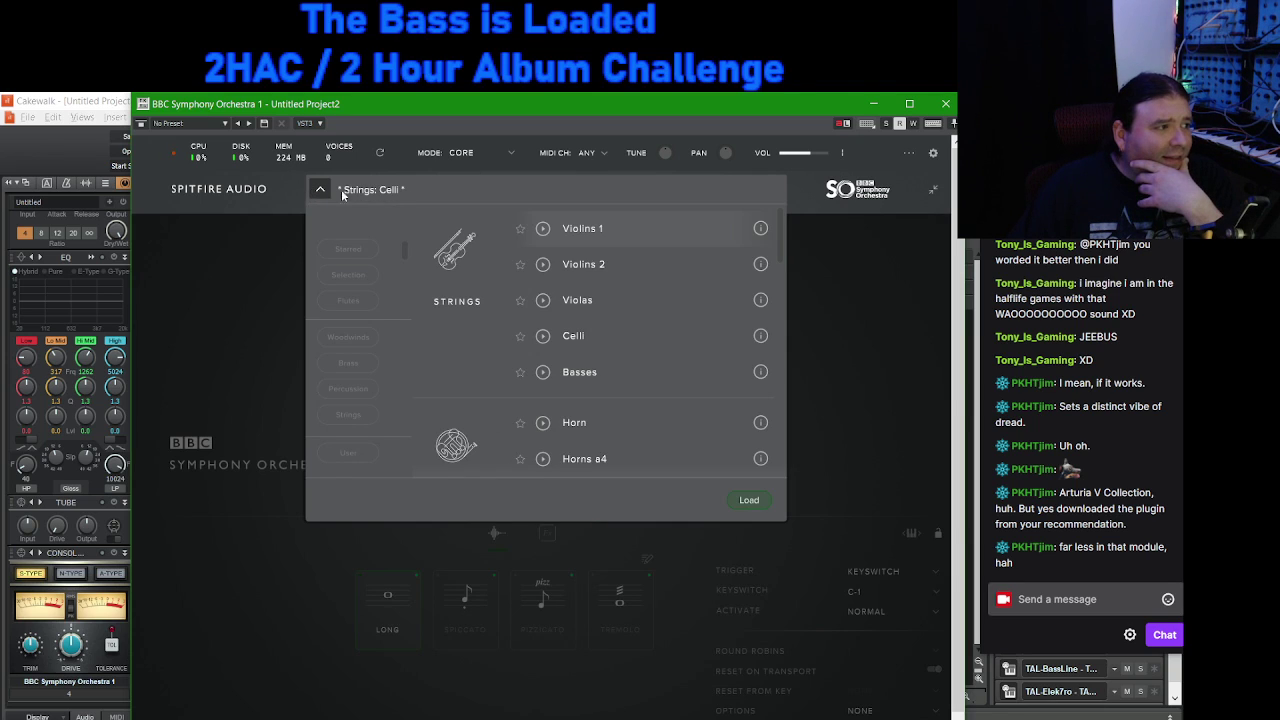
{"action": "scroll", "coordinate": [636, 253], "scroll_direction": "down", "scroll_amount": 15}
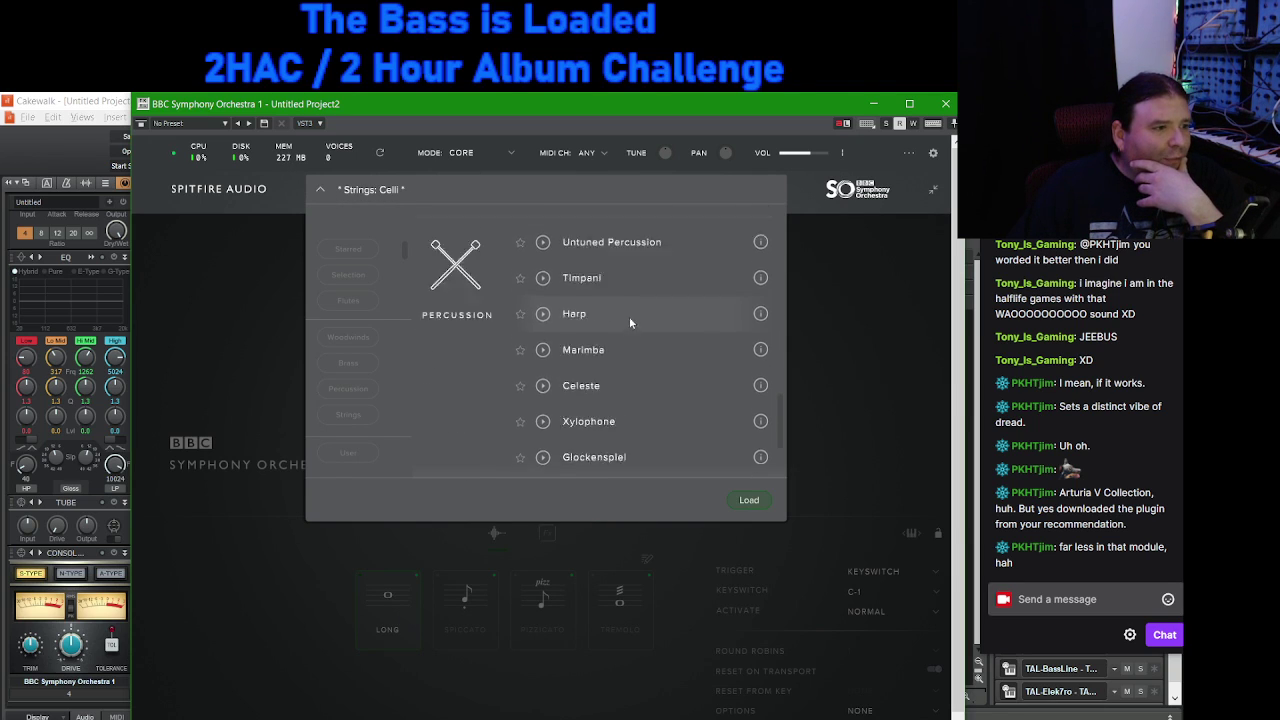
{"action": "scroll", "coordinate": [674, 378], "scroll_direction": "up", "scroll_amount": 14}
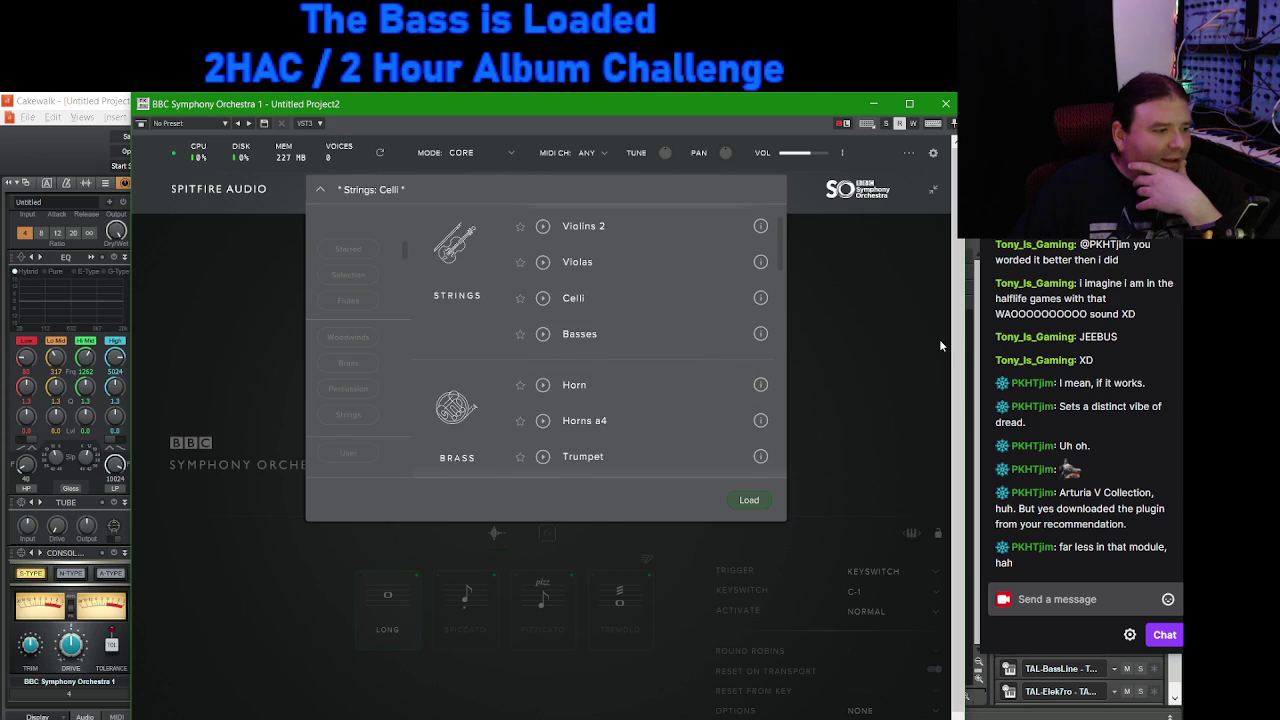
{"action": "left_click", "coordinate": [867, 355]}
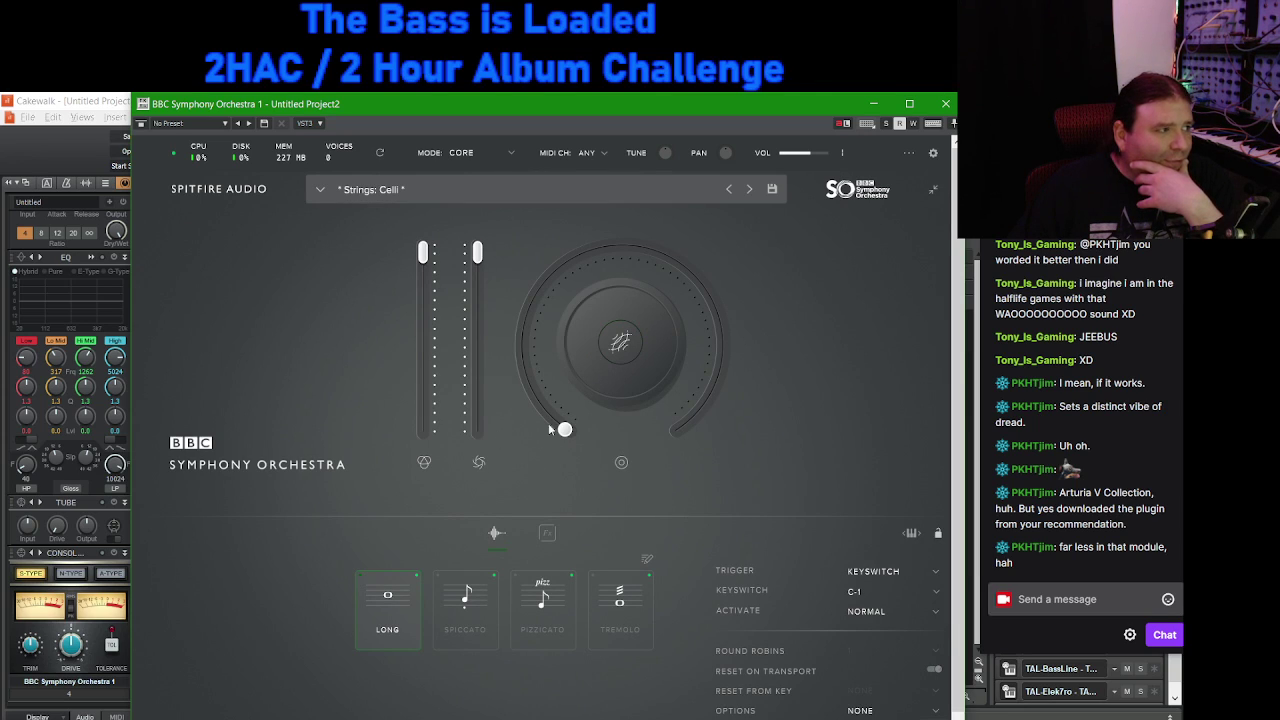
{"action": "mouse_move", "coordinate": [564, 432]}
{"action": "mouse_move", "coordinate": [428, 242]}
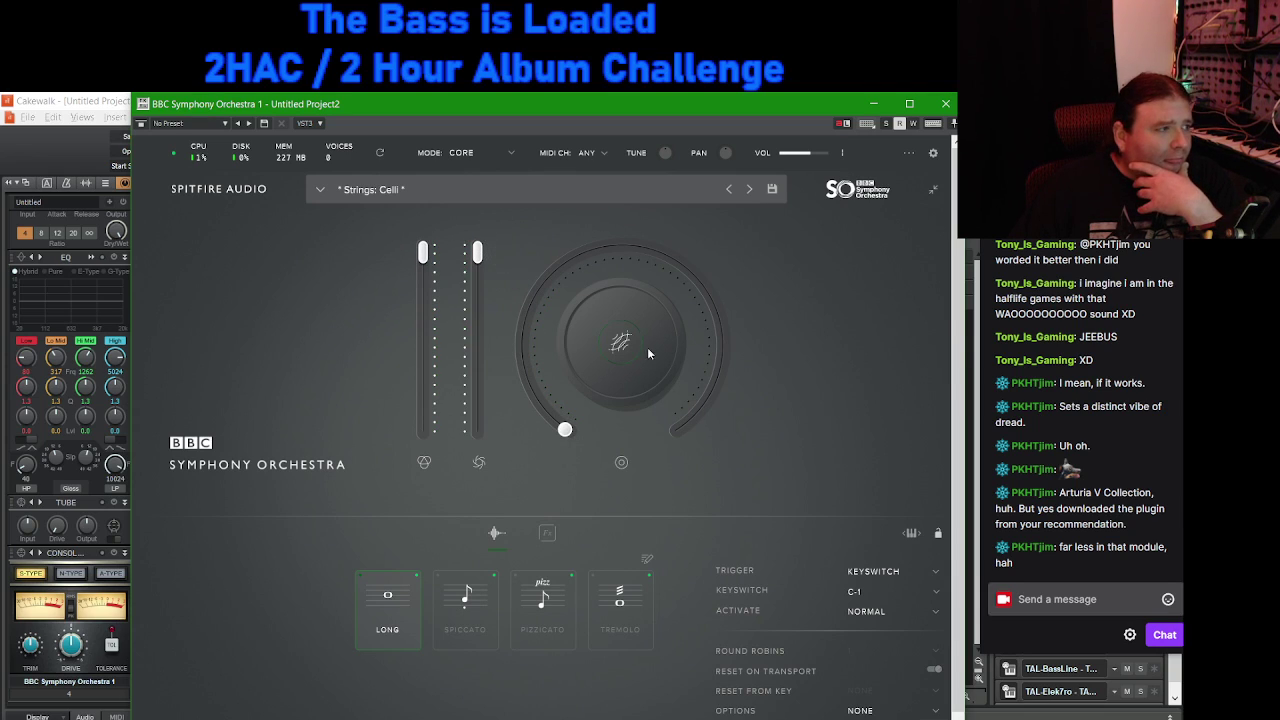
Step: Load the Horn preset from the Brass section of the orchestra plugin's instrument library
{"action": "left_click", "coordinate": [320, 191]}
{"action": "scroll", "coordinate": [643, 394], "scroll_direction": "down", "scroll_amount": 3}
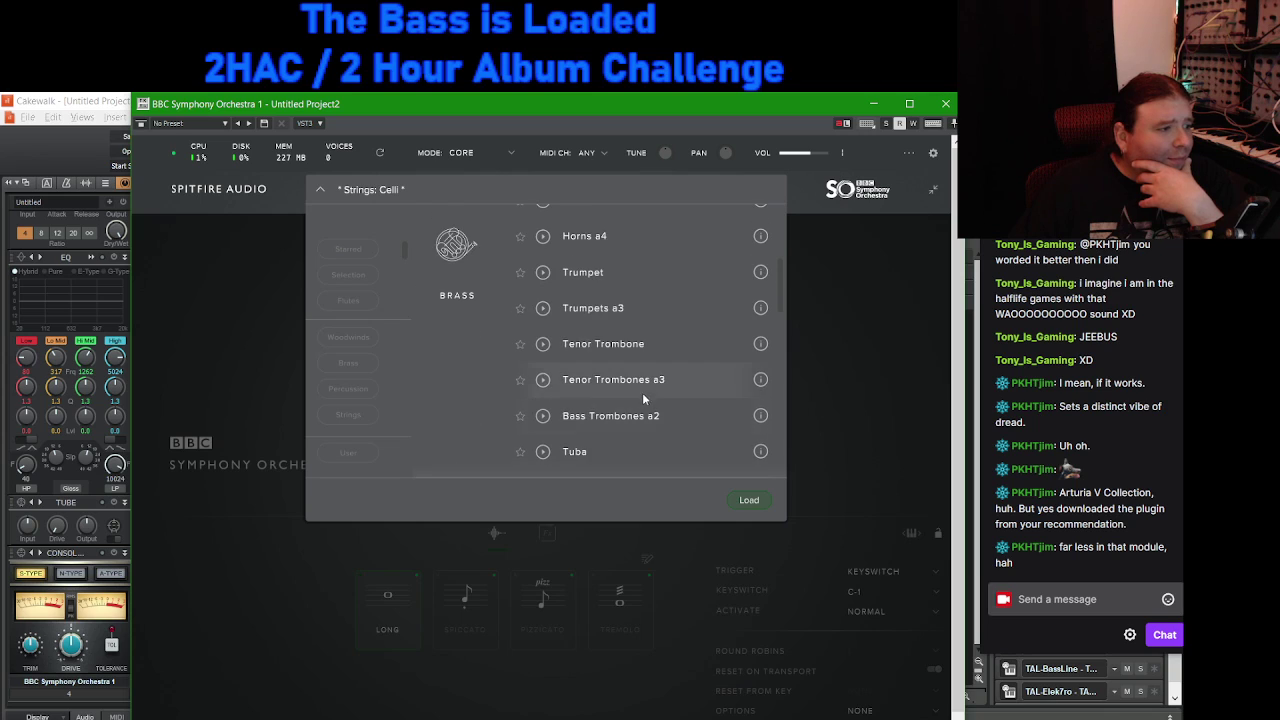
{"action": "scroll", "coordinate": [638, 386], "scroll_direction": "up", "scroll_amount": 2}
{"action": "left_click", "coordinate": [582, 316]}
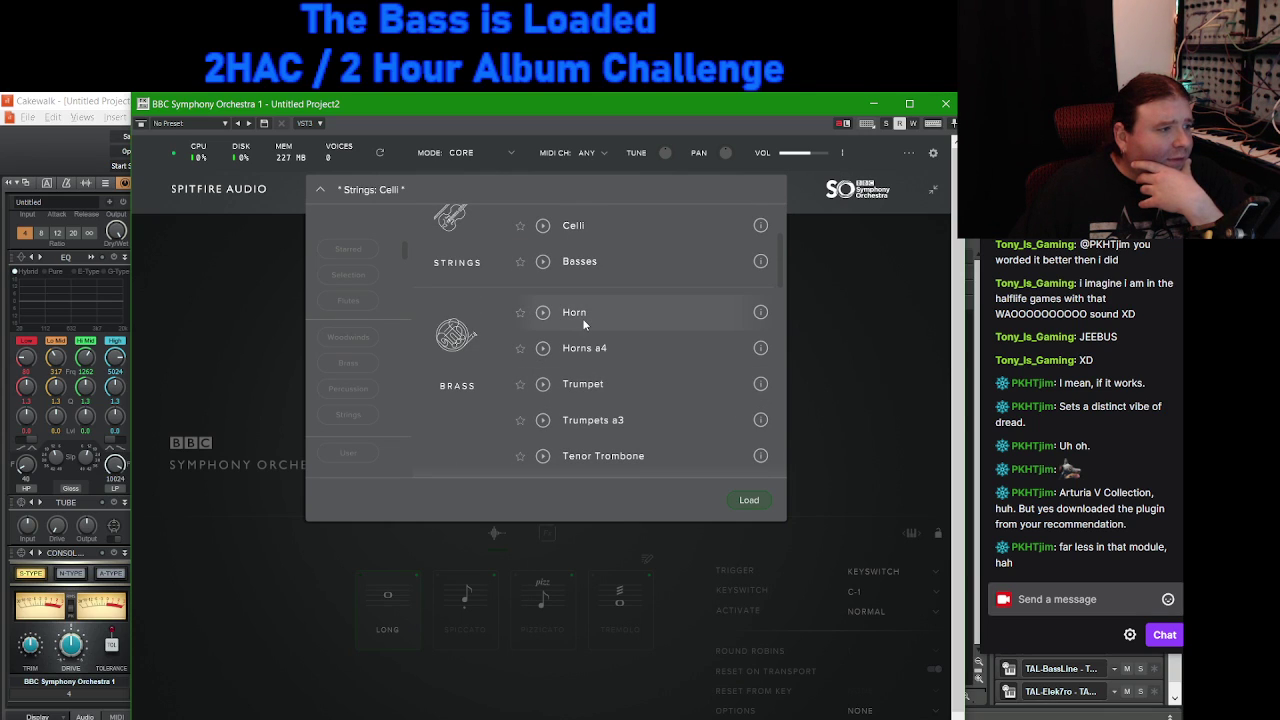
{"action": "left_click", "coordinate": [749, 500]}
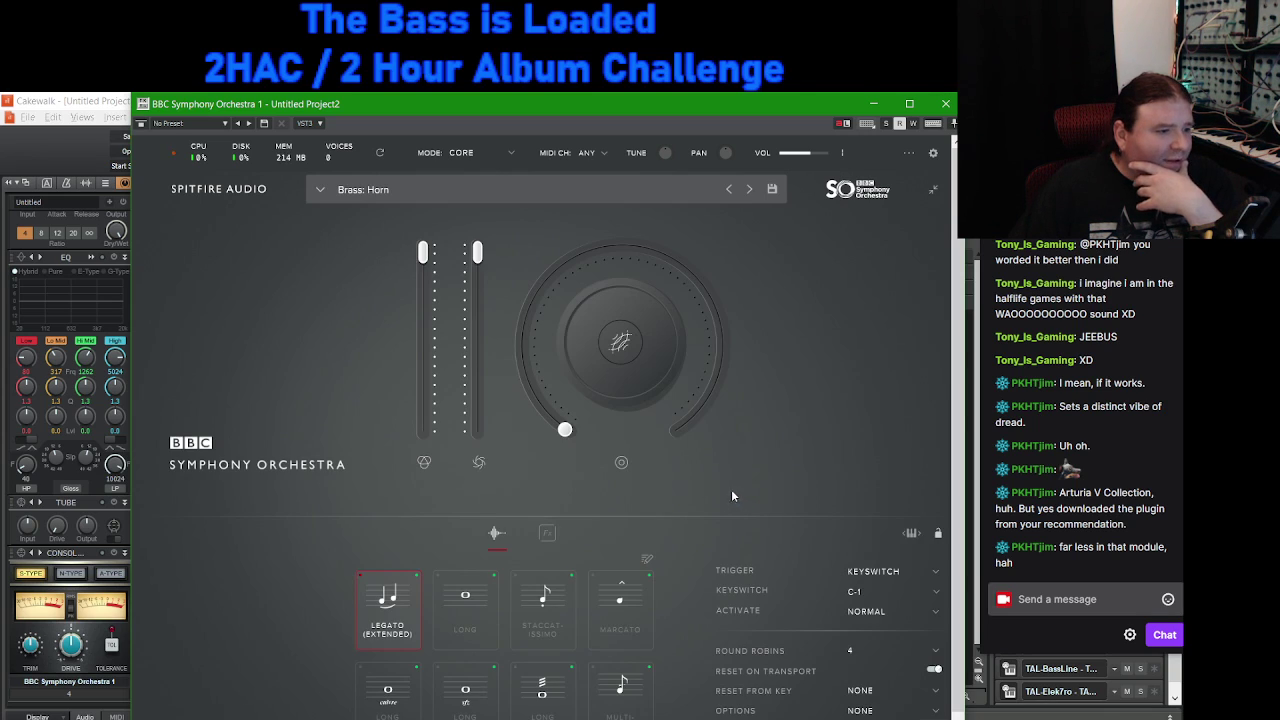
Step: Try the horn's Long Sfz technique, select Long Flutter, and check the remaining techniques and the available plugin modes
{"action": "scroll", "coordinate": [953, 331], "scroll_direction": "down", "scroll_amount": 1}
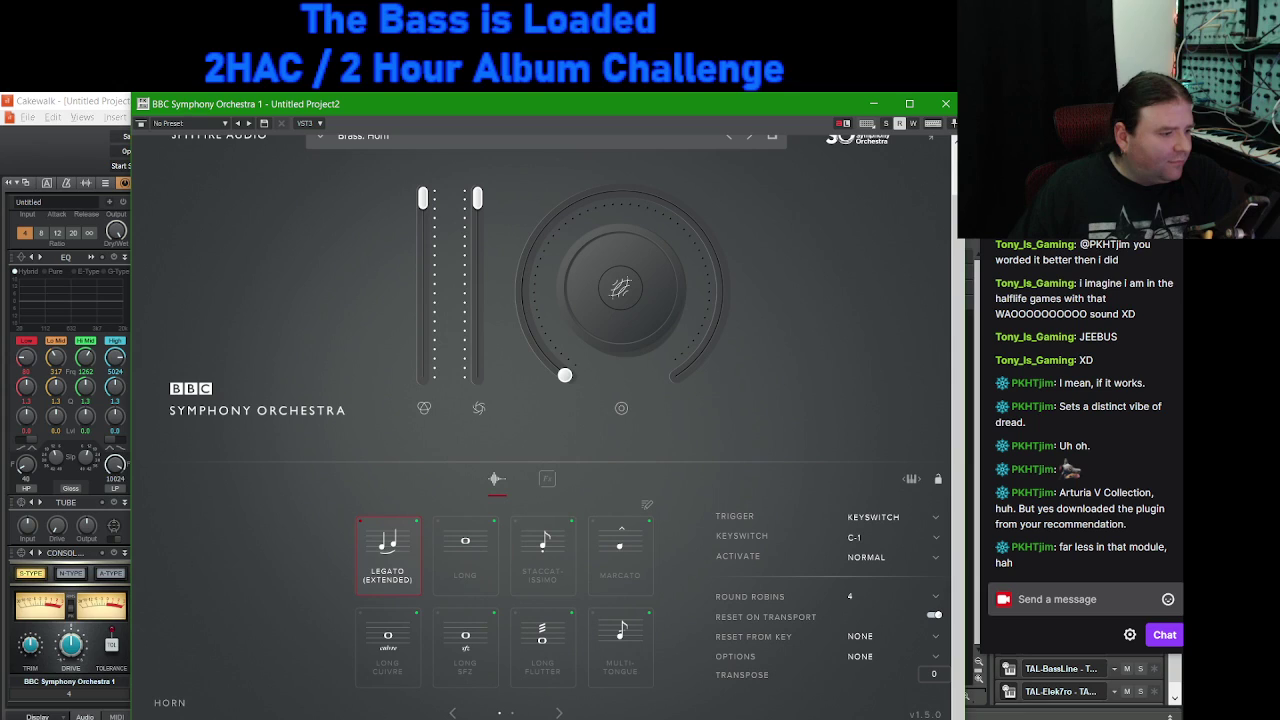
{"action": "left_click", "coordinate": [464, 660]}
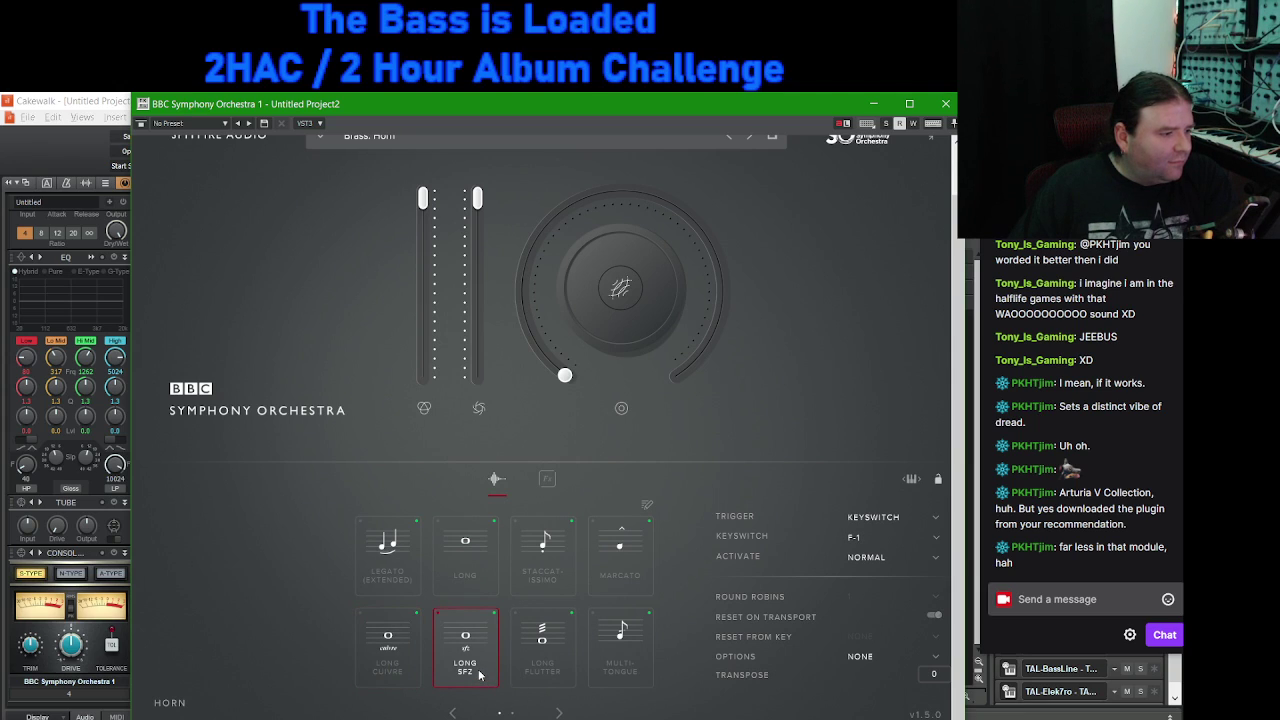
{"action": "left_click", "coordinate": [549, 641]}
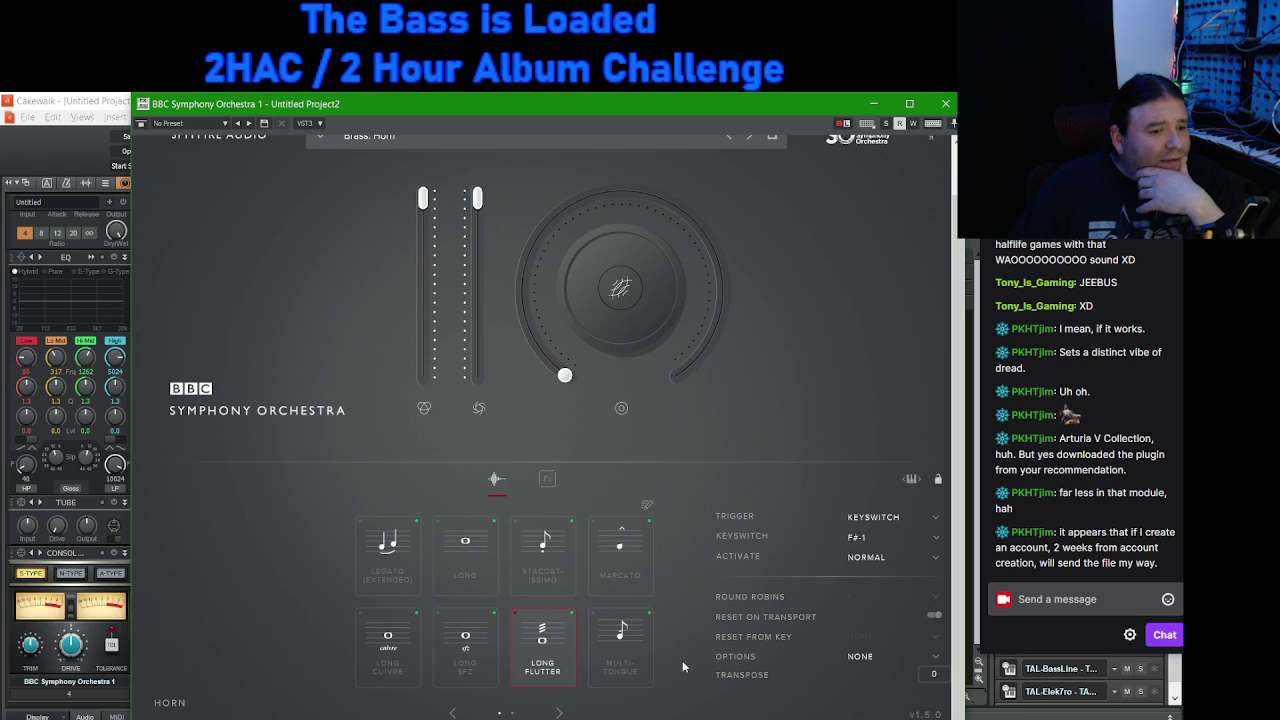
{"action": "left_click", "coordinate": [560, 713]}
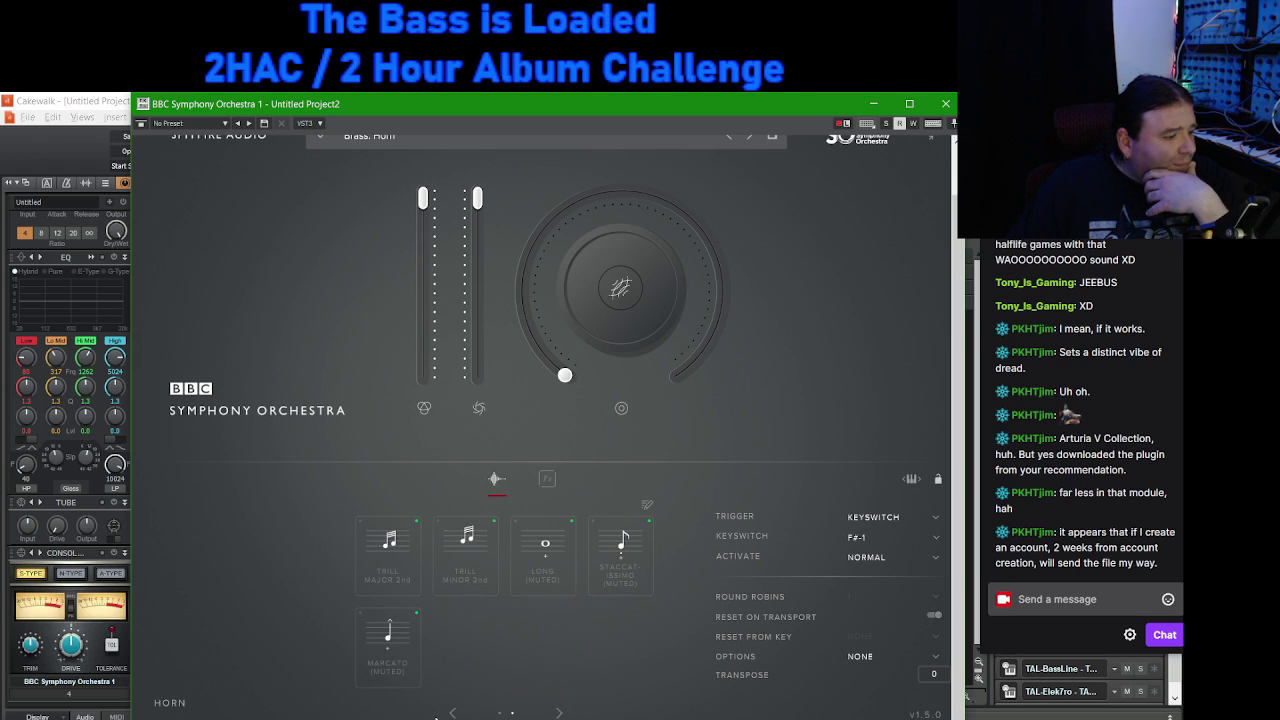
{"action": "left_click", "coordinate": [452, 713]}
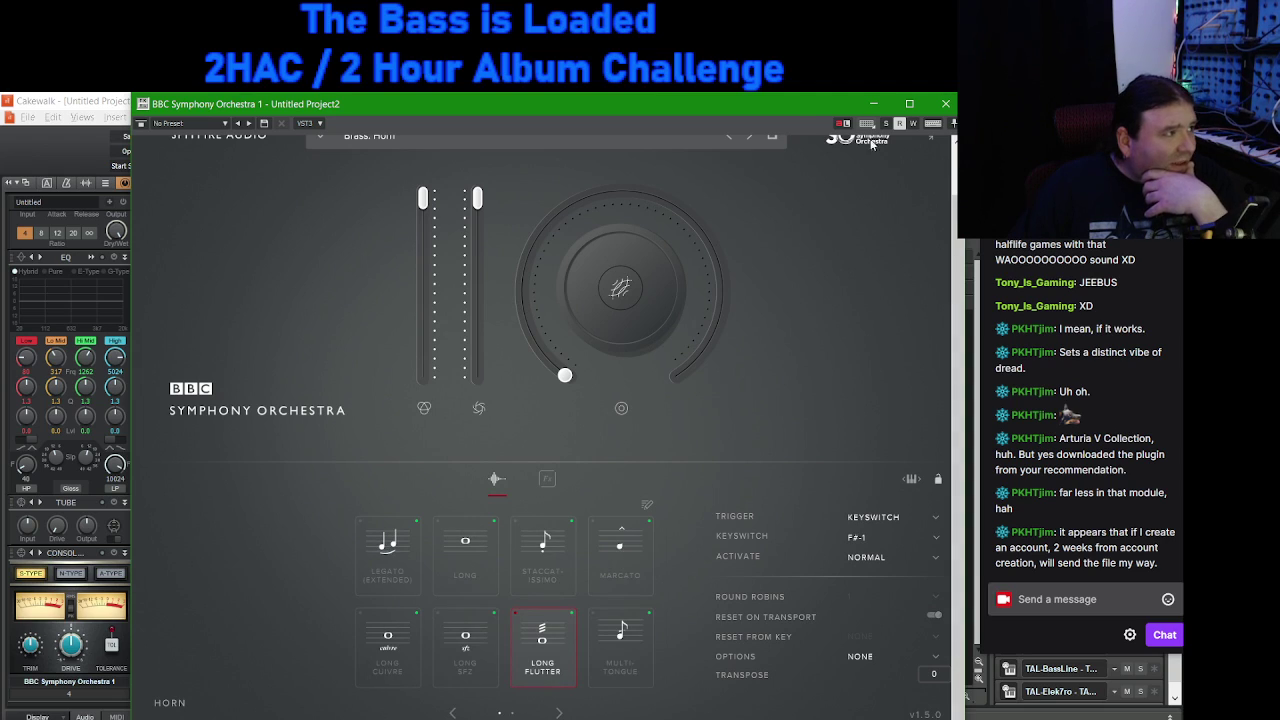
{"action": "scroll", "coordinate": [776, 222], "scroll_direction": "up", "scroll_amount": 2}
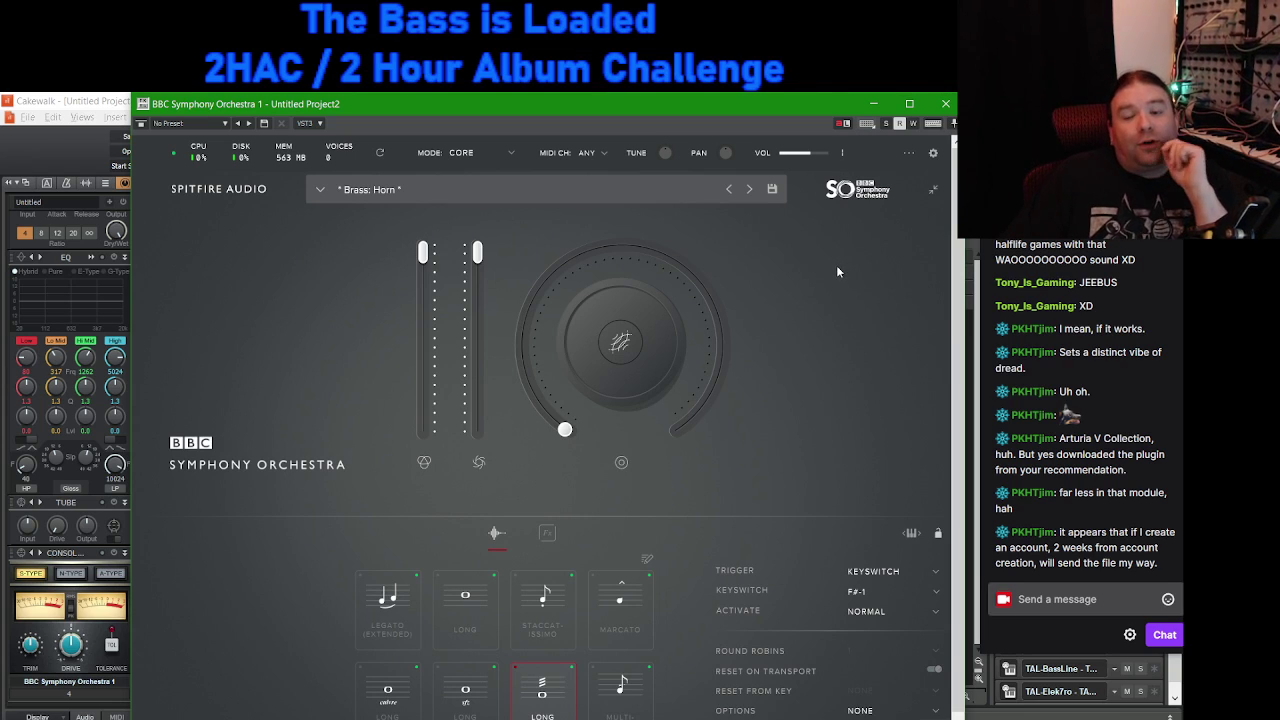
{"action": "left_click", "coordinate": [507, 150]}
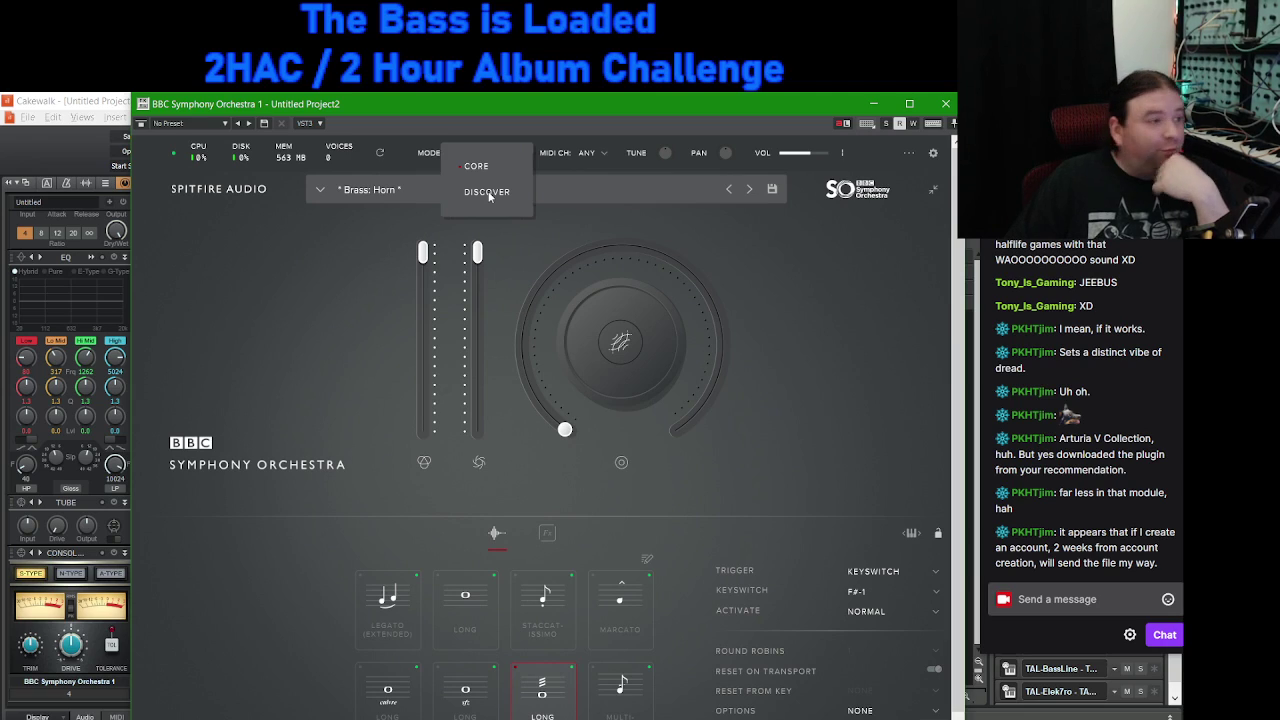
{"action": "left_click", "coordinate": [829, 274]}
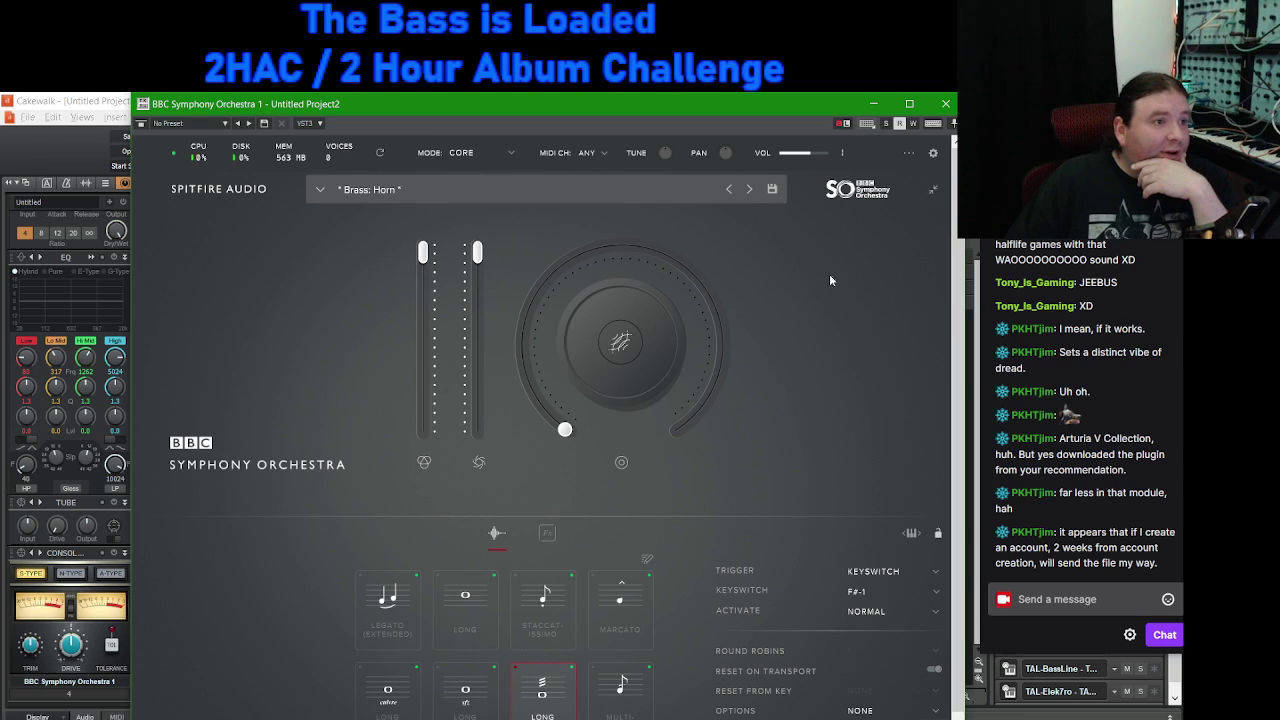
Step: Close the orchestra plugin and the untitled project, and open the project 2HAC July 2022 - Monstrous
{"action": "left_click", "coordinate": [947, 105]}
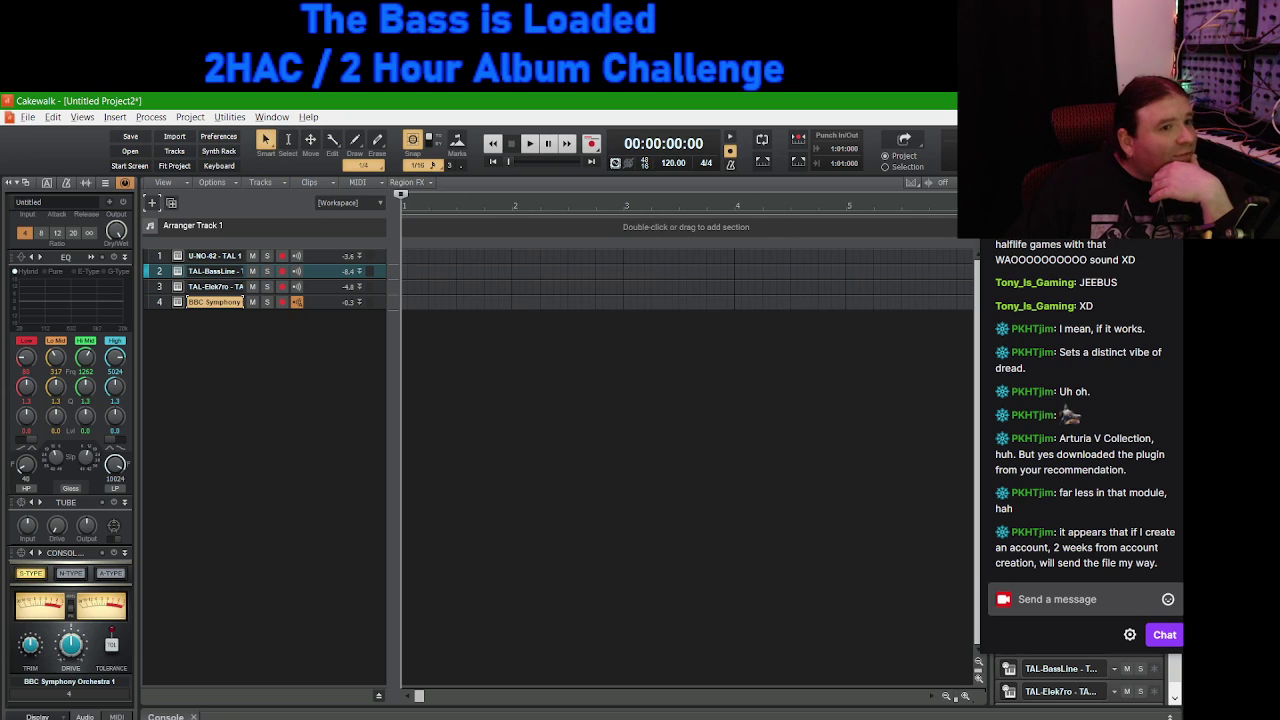
{"action": "key", "text": "alt+F4"}
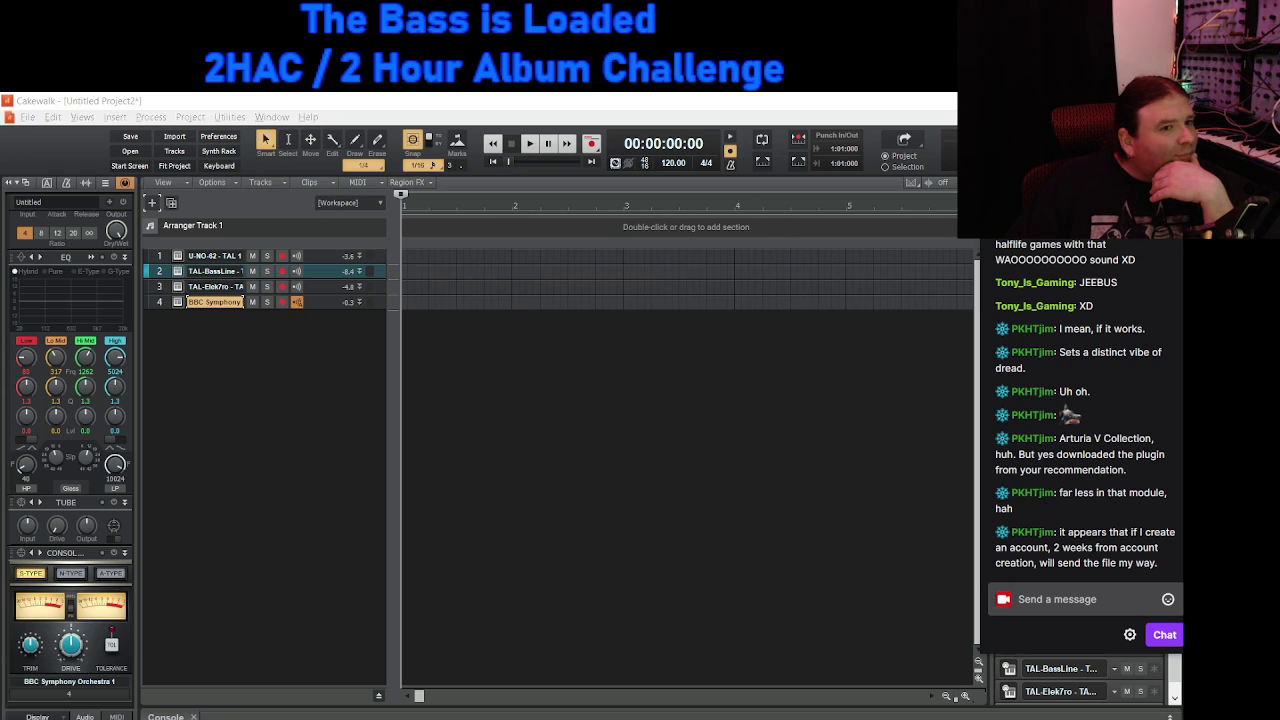
{"action": "left_click", "coordinate": [592, 451]}
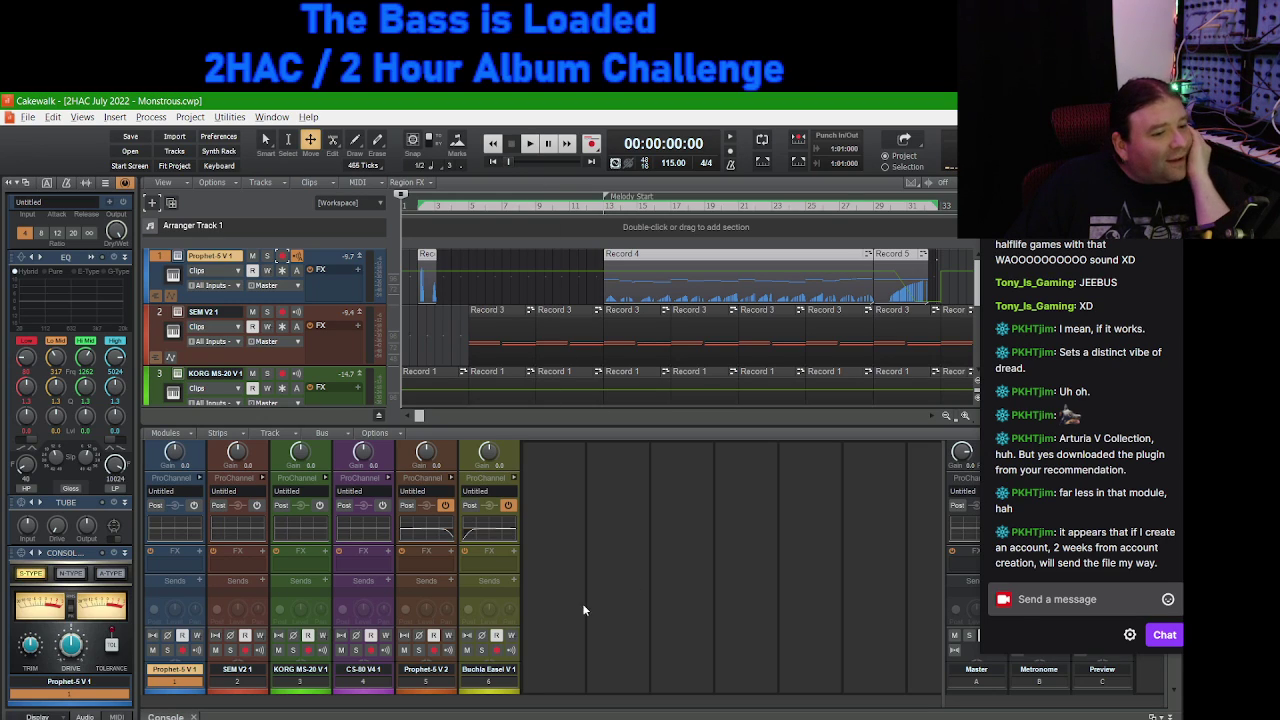
Step: Play the Monstrous song from the start through to its END marker, and stop playback
{"action": "left_click", "coordinate": [533, 148]}
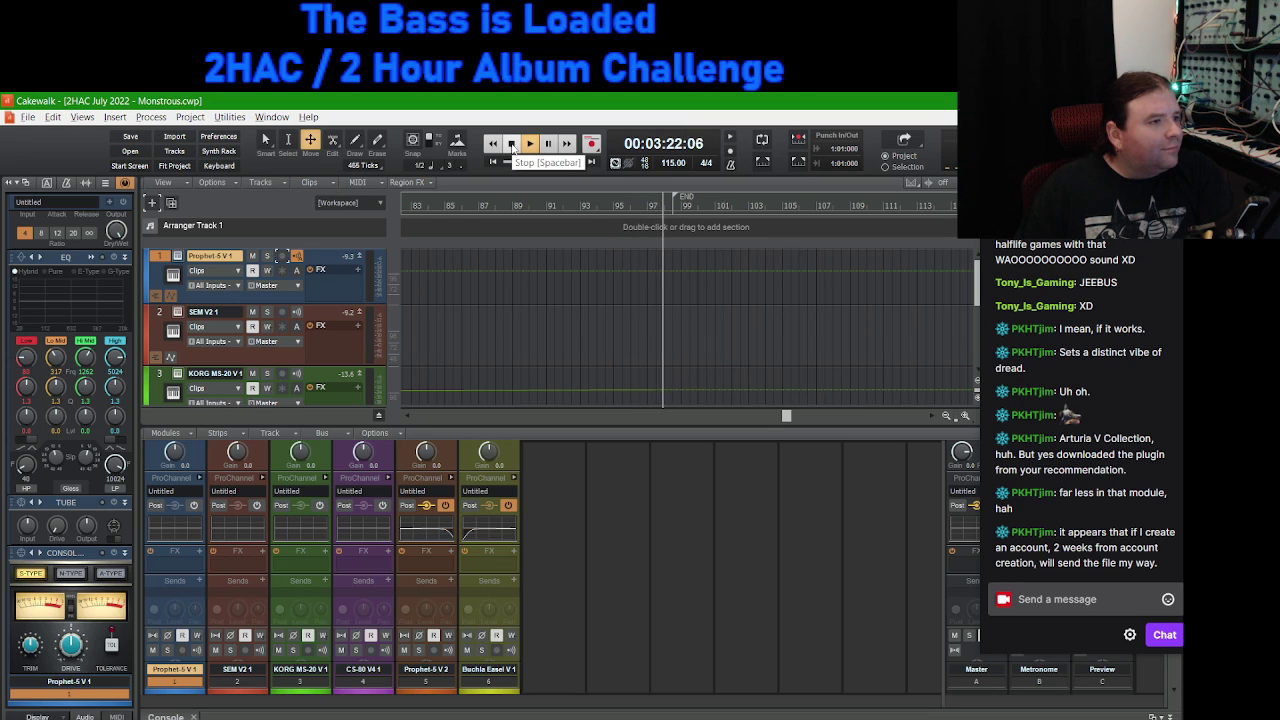
{"action": "left_click", "coordinate": [512, 146]}
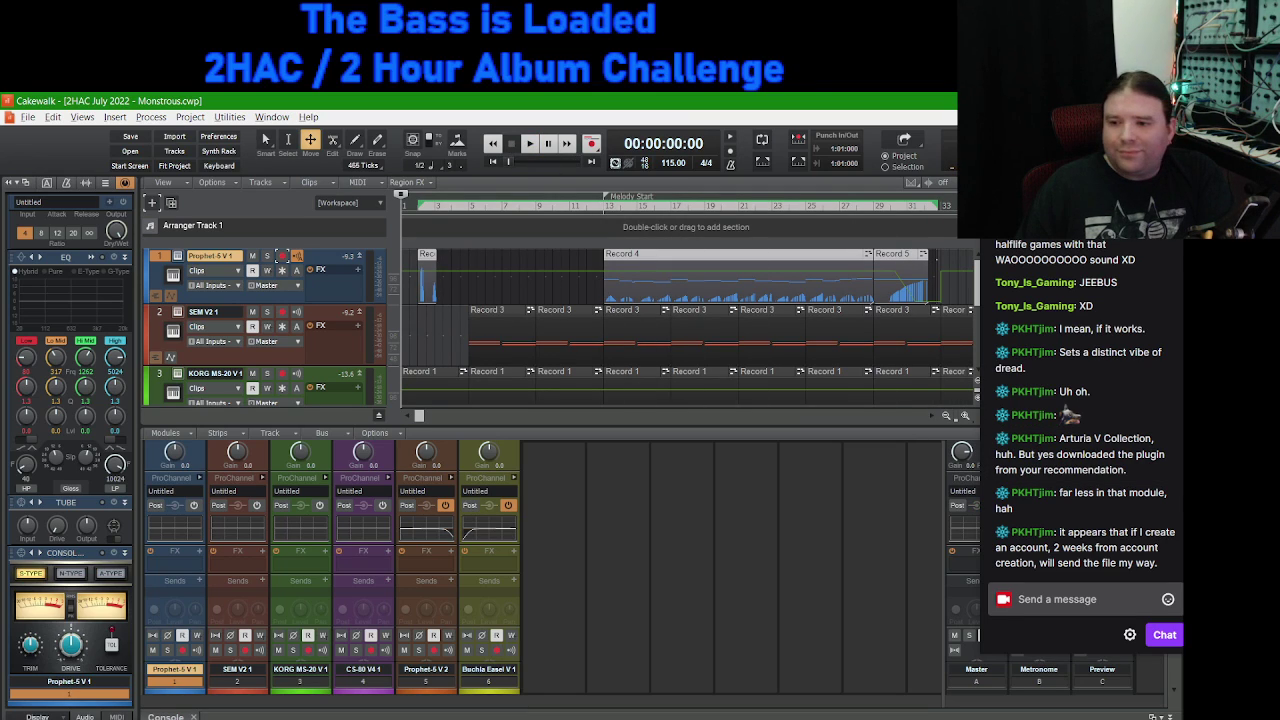
{"action": "key", "text": "alt+Tab"}
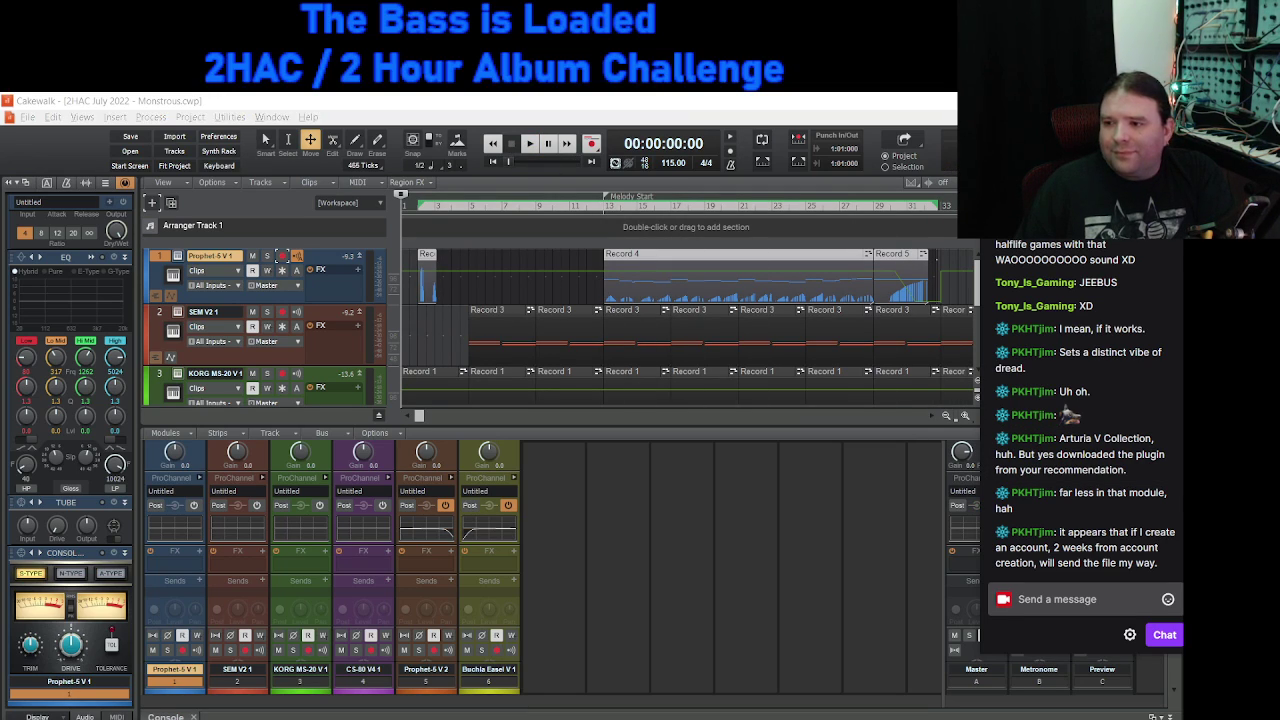